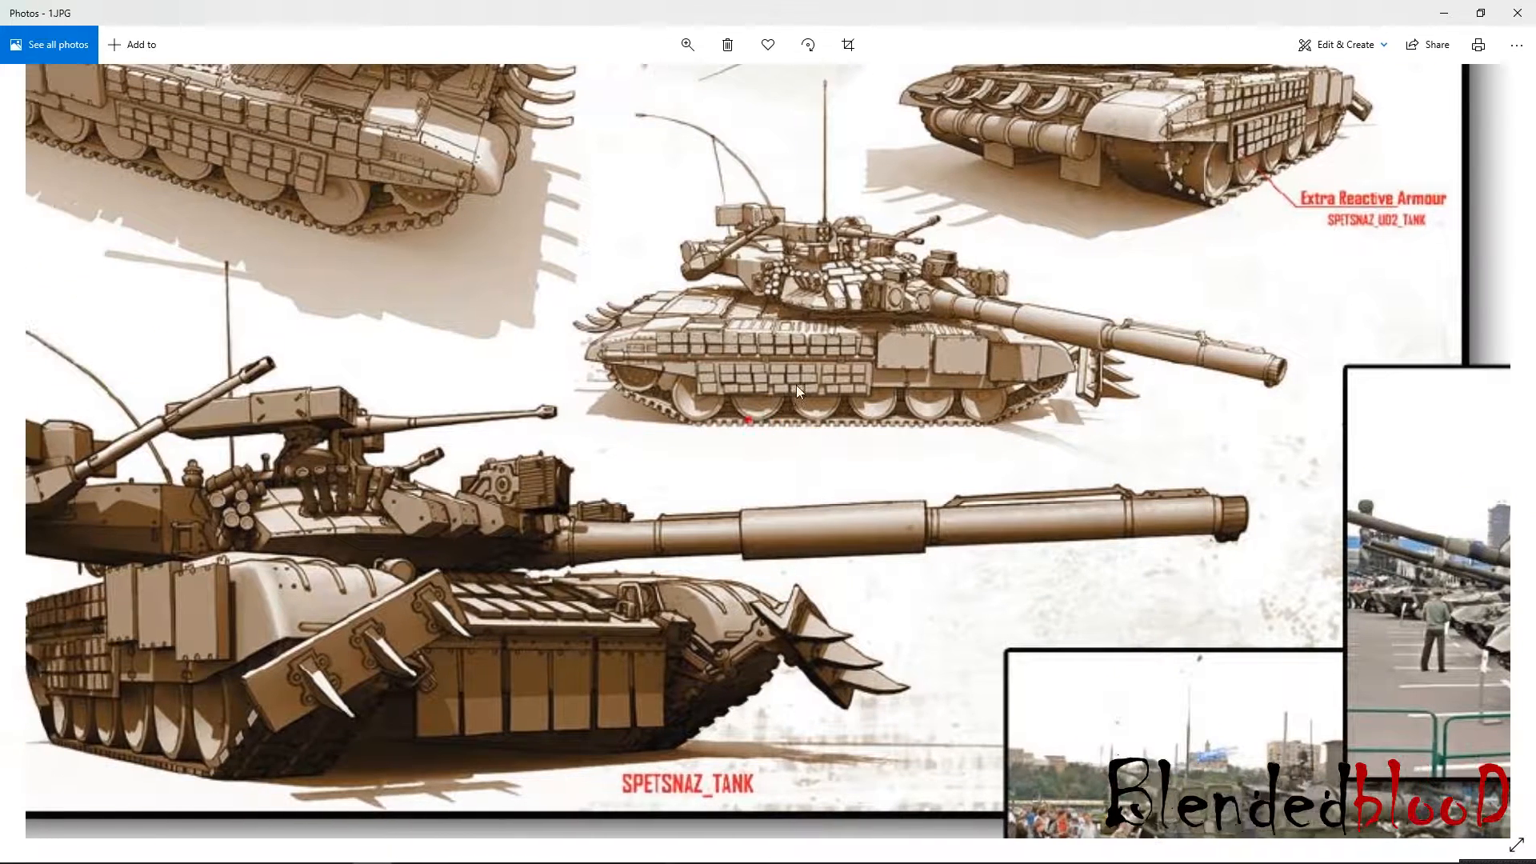
Look over the tank reference drawings, switch to Maya and show the four-view layout.
drag(845, 406, 938, 566)
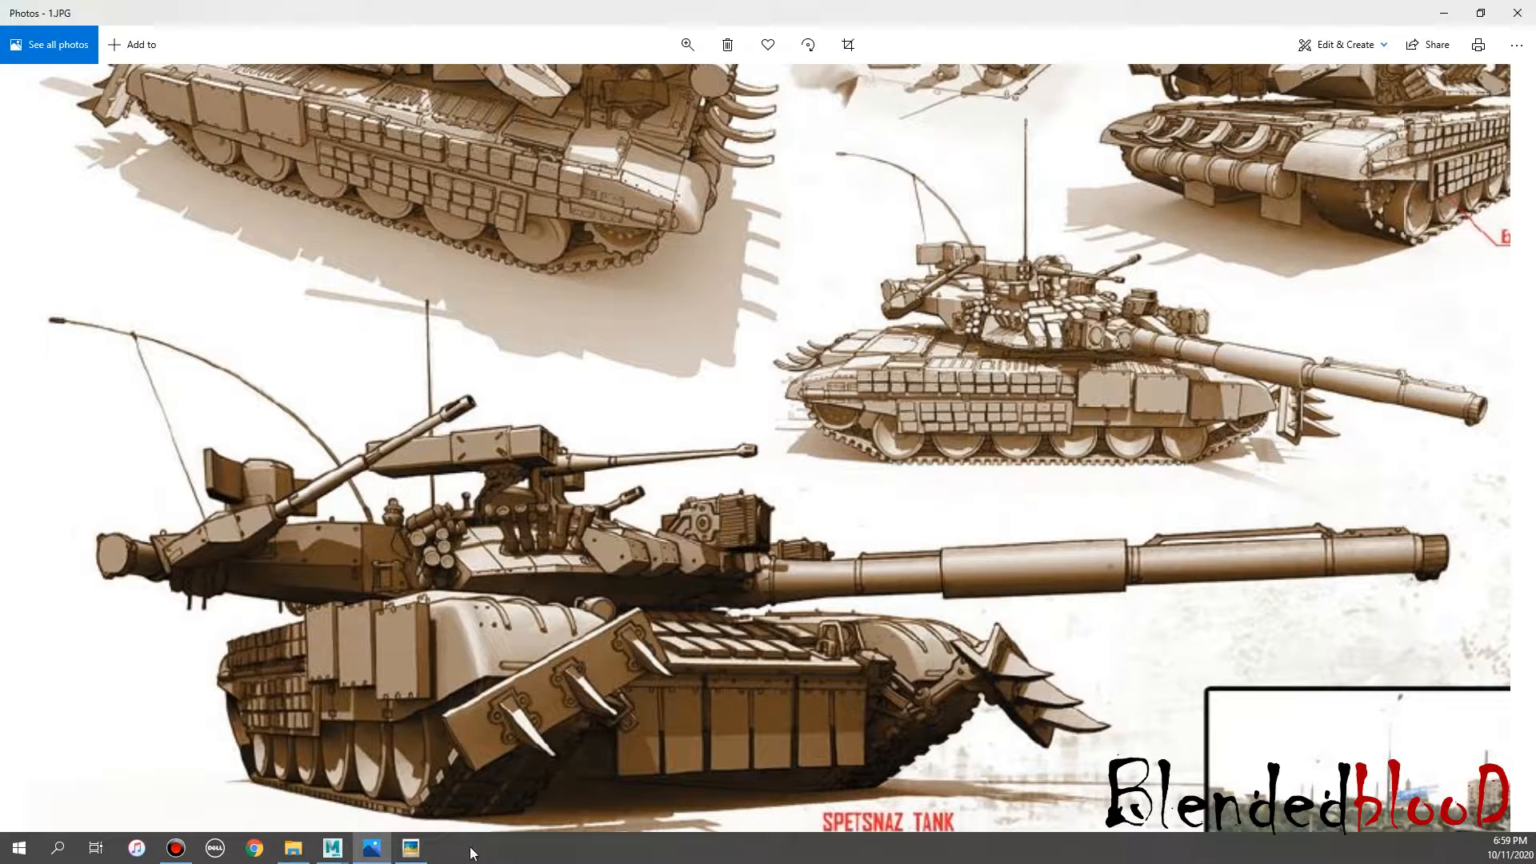
click(336, 848)
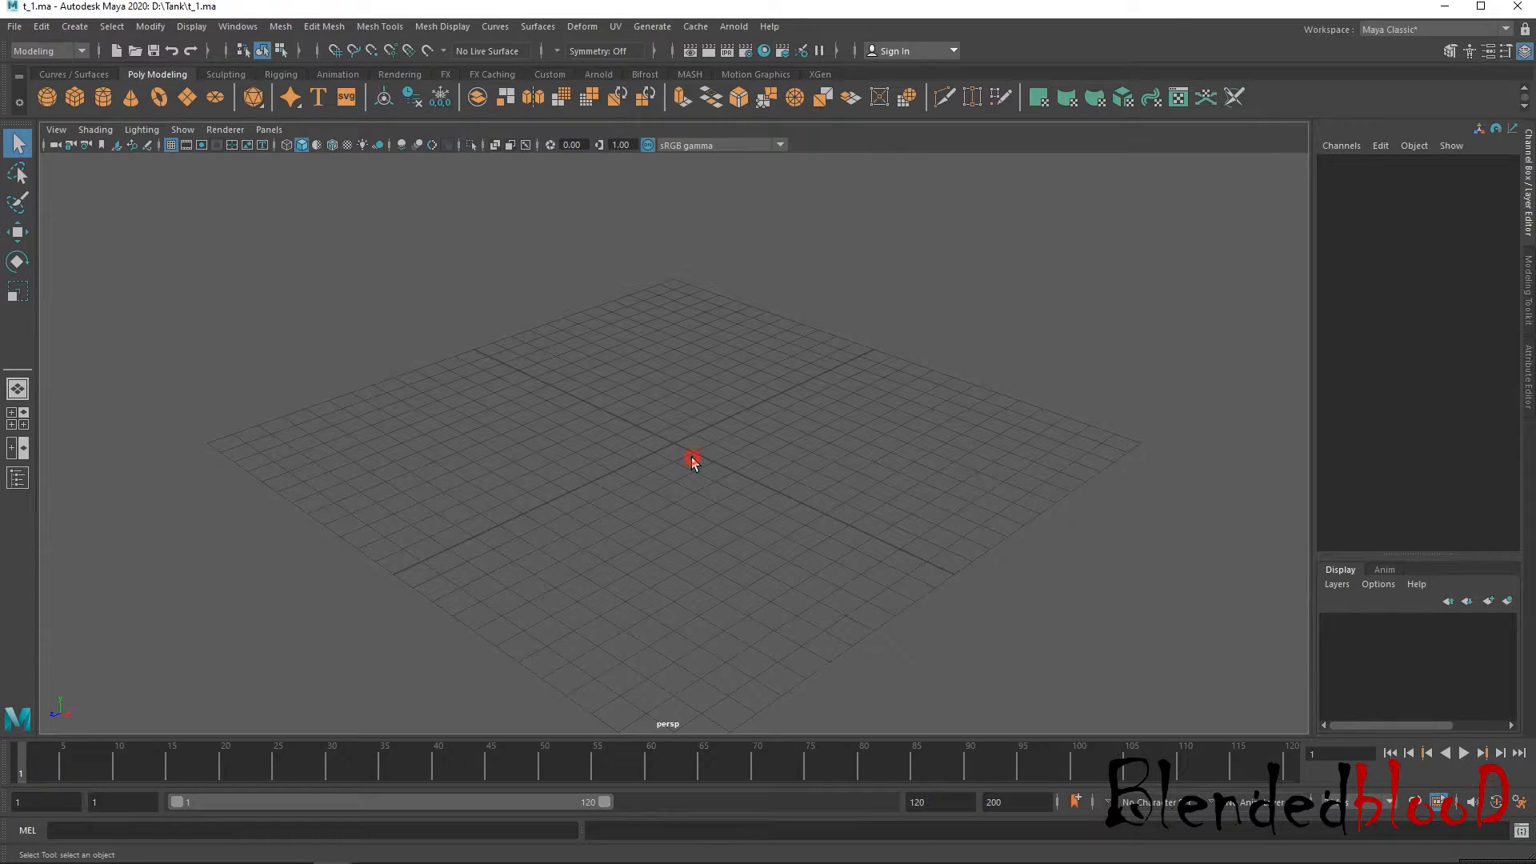
key(space)
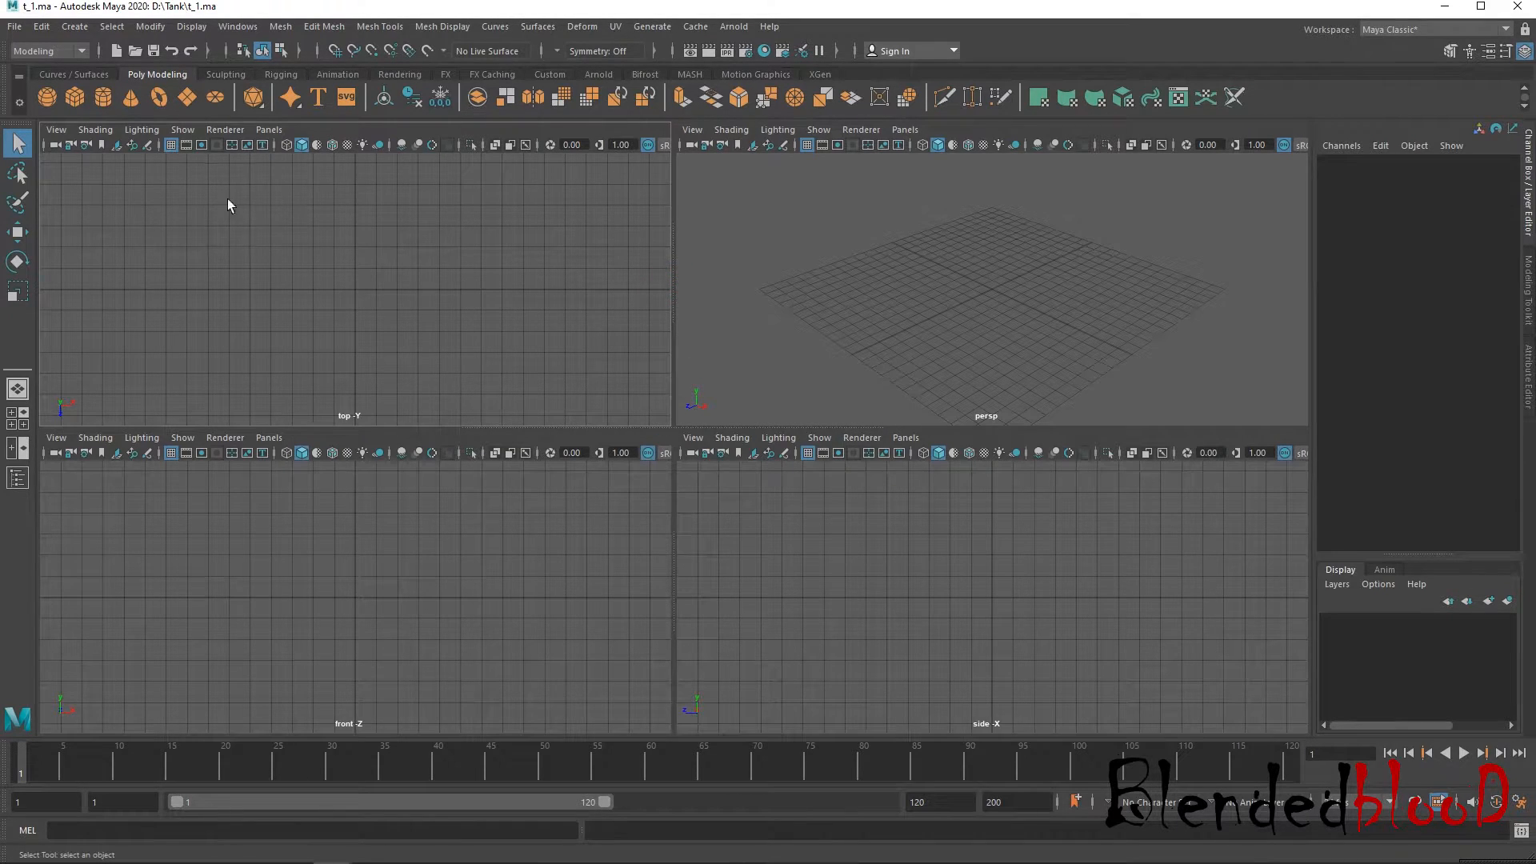
Take the Maya window out of its maximized state and fit it fully within the screen with a slight margin.
double_click(1058, 15)
mouse_move(1081, 50)
mouse_down()
mouse_move(1091, 36)
mouse_move(1025, 38)
mouse_move(1105, 32)
mouse_up()
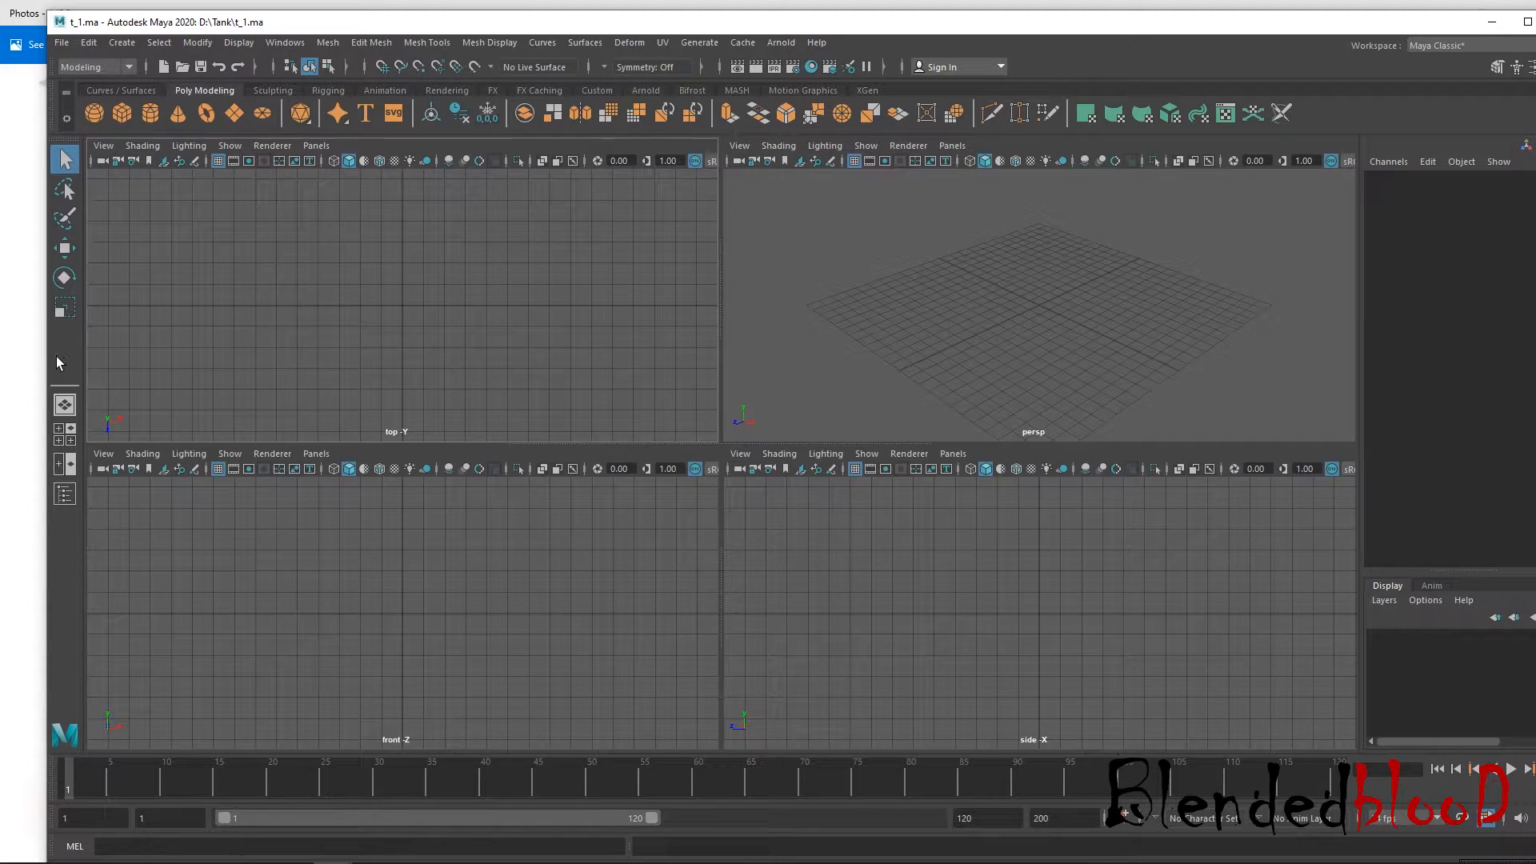
drag(46, 356, 95, 356)
drag(947, 26, 887, 34)
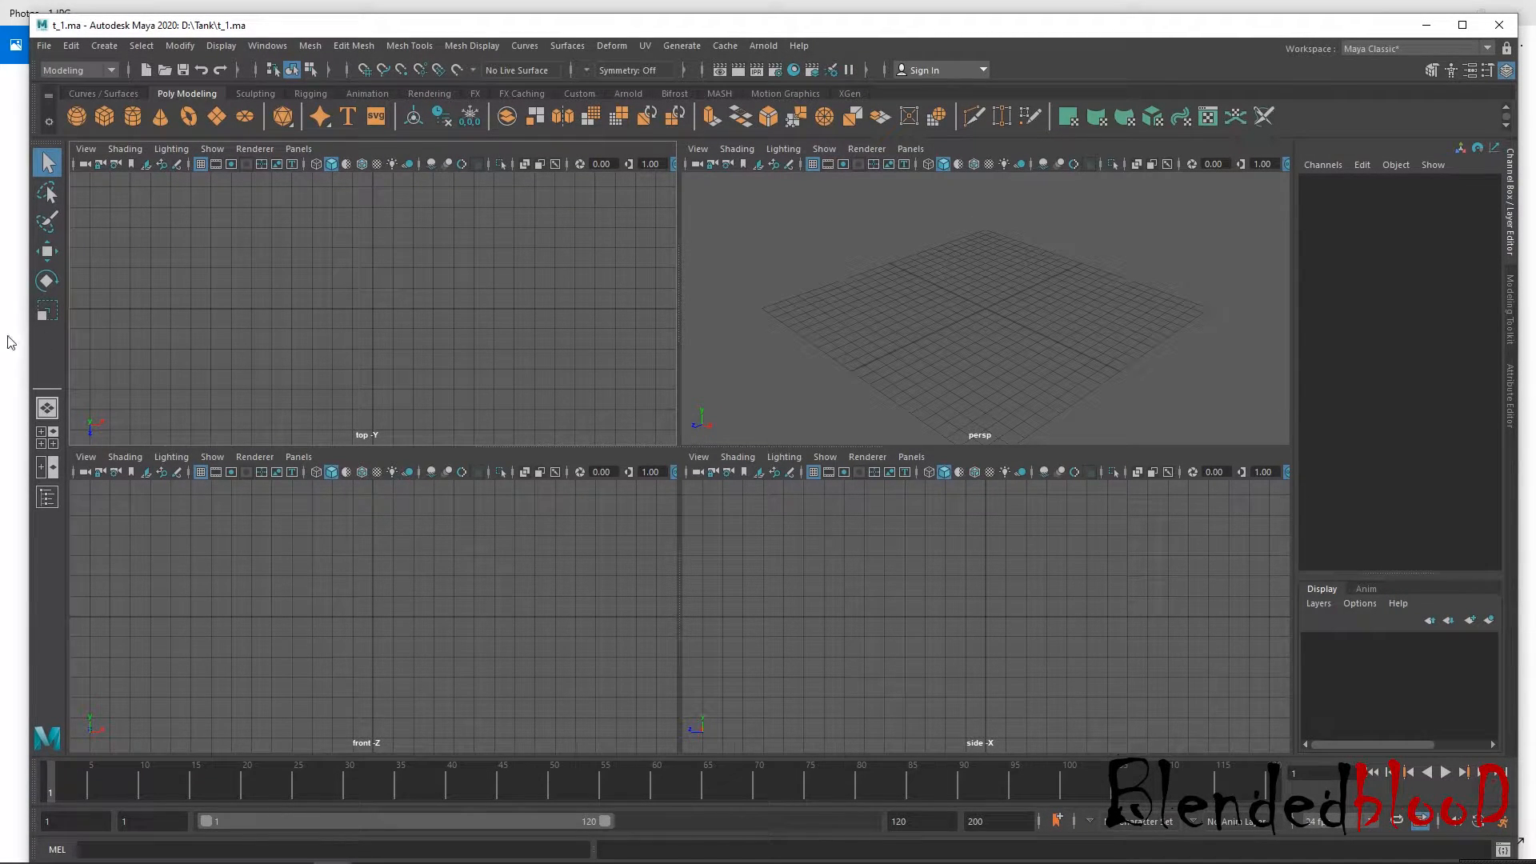
drag(27, 351, 10, 348)
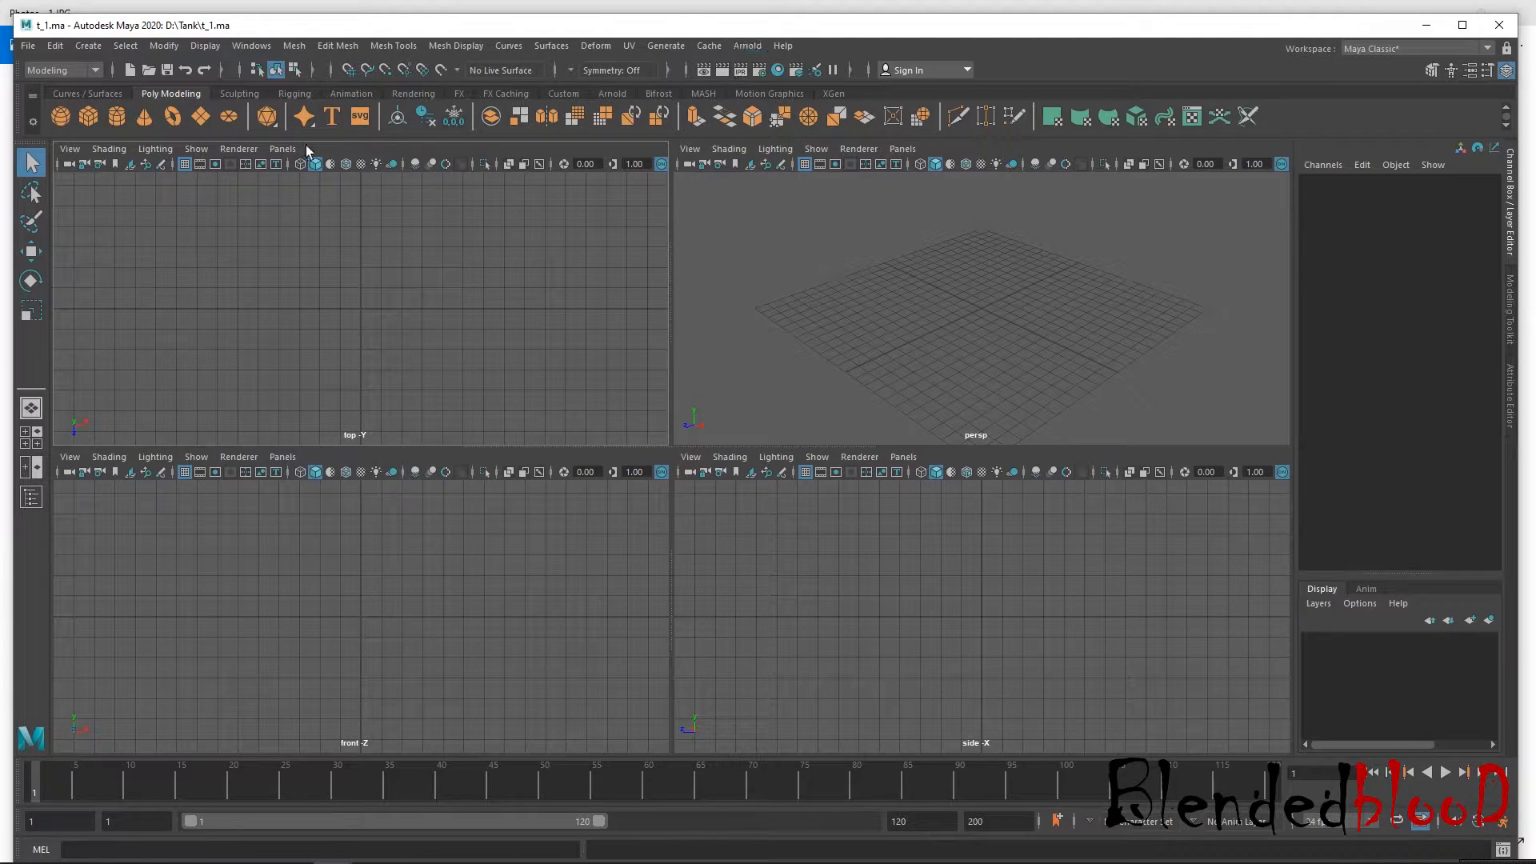
Detach the Mesh Tools and Convert Selection commands as floating palettes placed over the workspace.
click(393, 46)
click(409, 52)
drag(408, 49, 1310, 240)
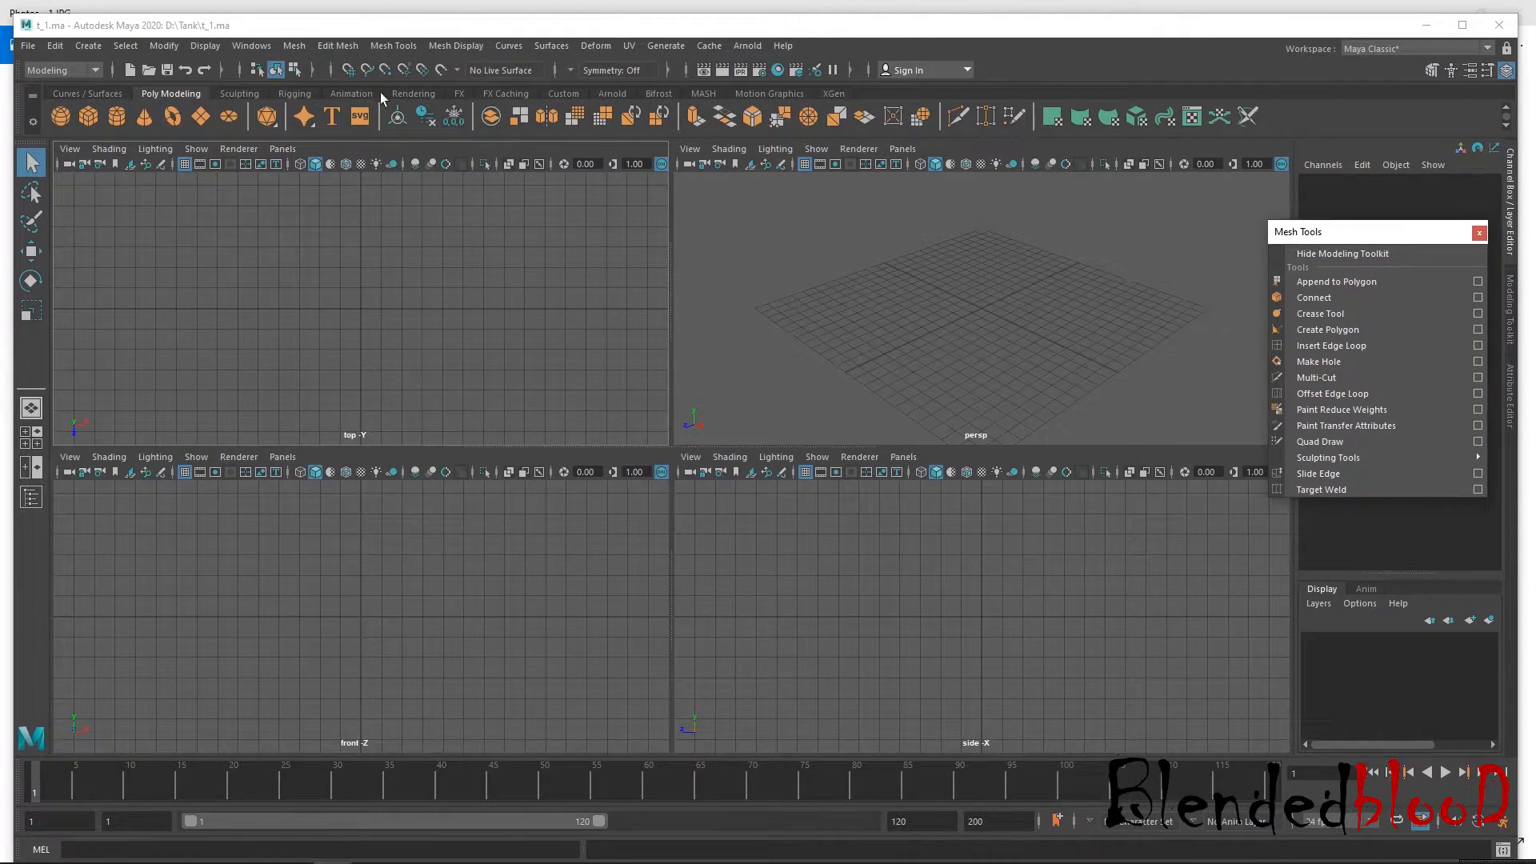
click(125, 46)
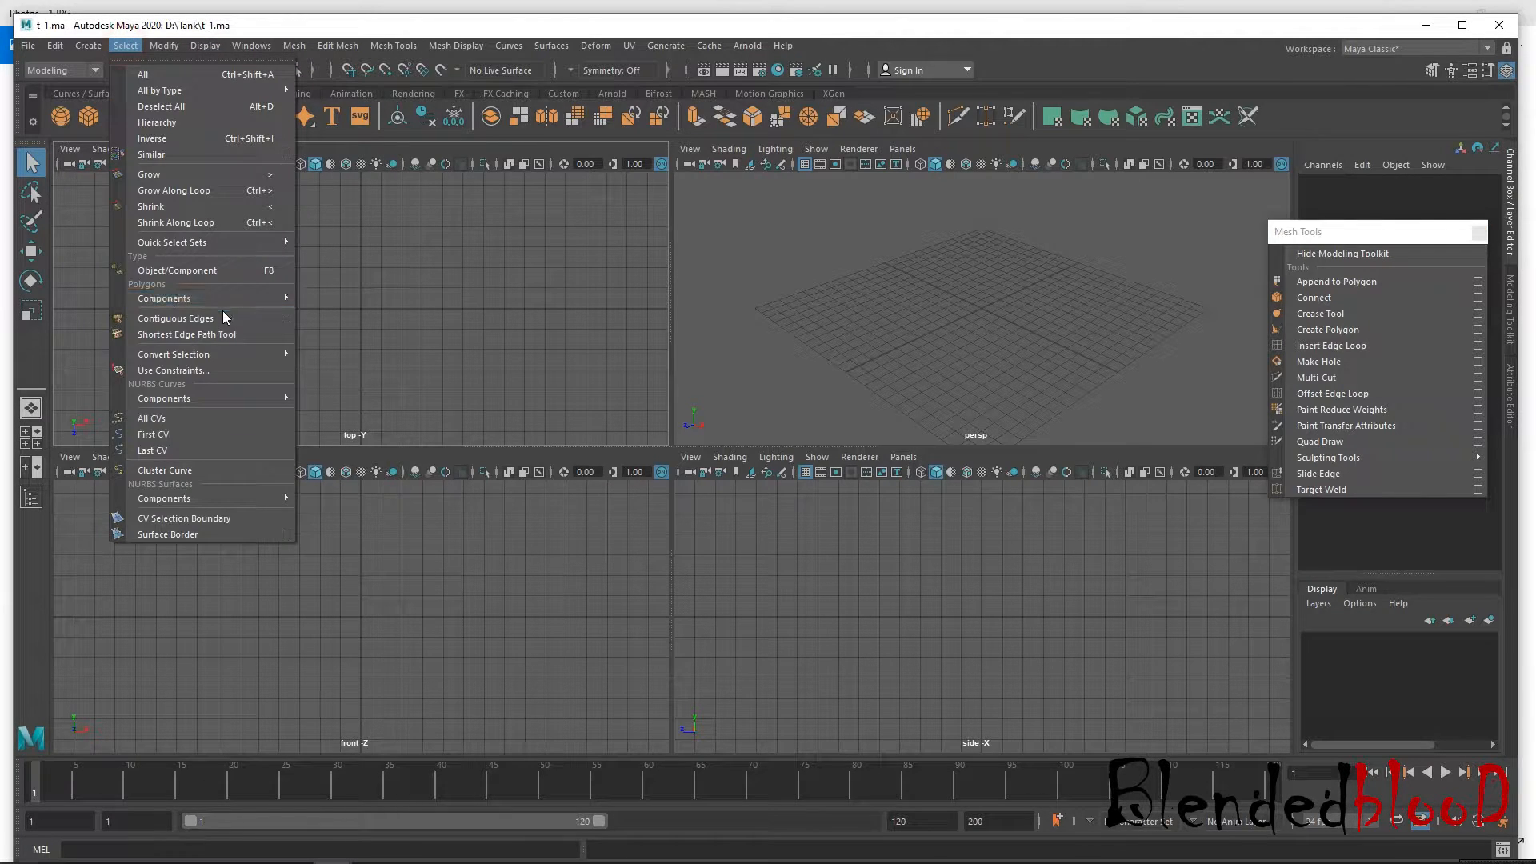
mouse_move(200, 354)
click(382, 337)
drag(393, 312, 261, 333)
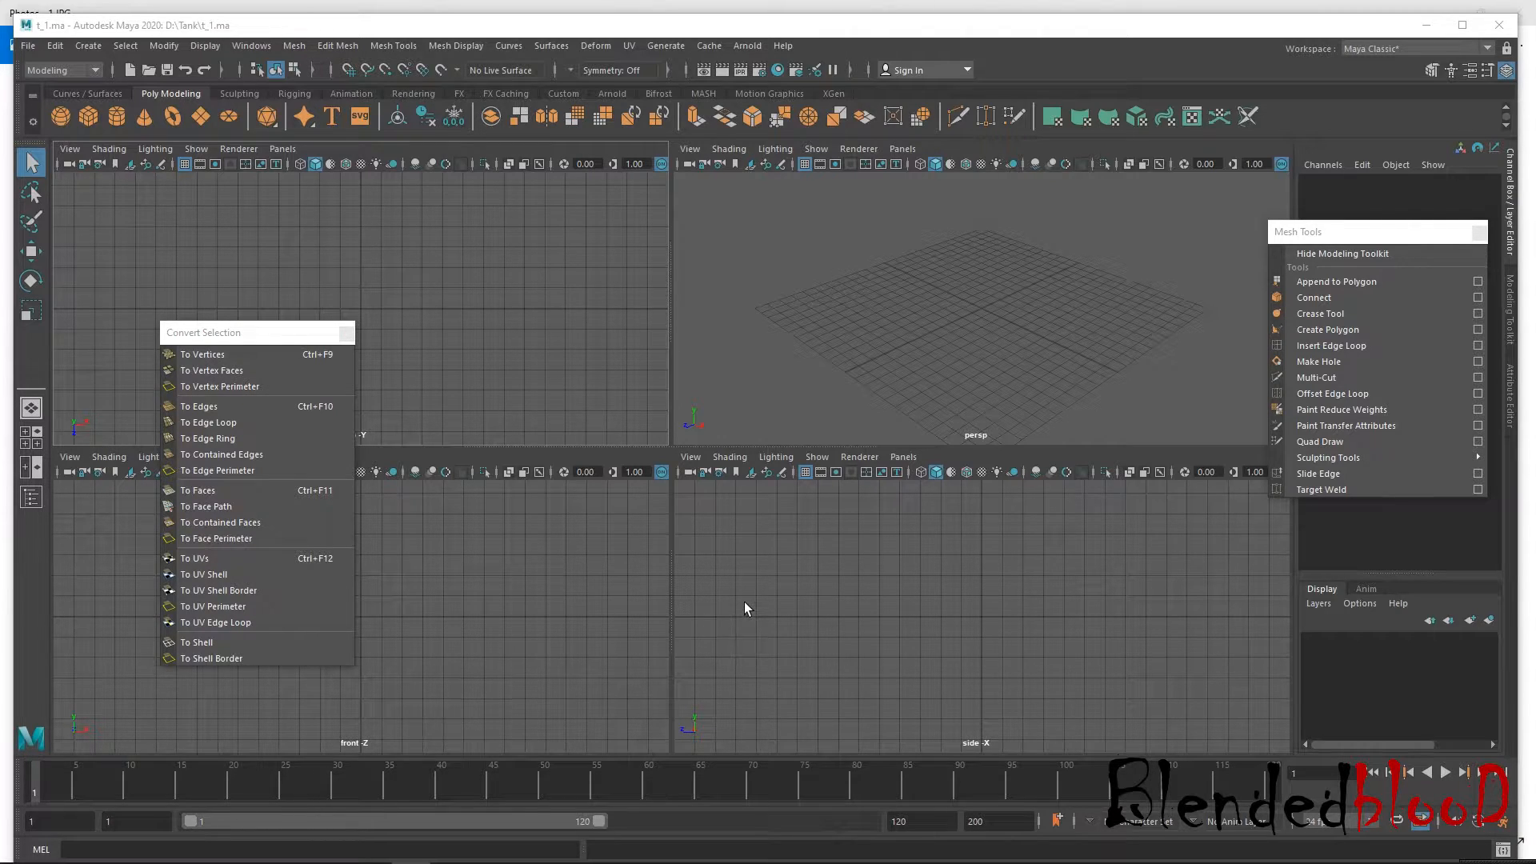
Create a polygon cylinder at the origin, display it as wireframe in the orthographic views and frame it in all four views.
click(119, 120)
drag(1279, 250, 1306, 280)
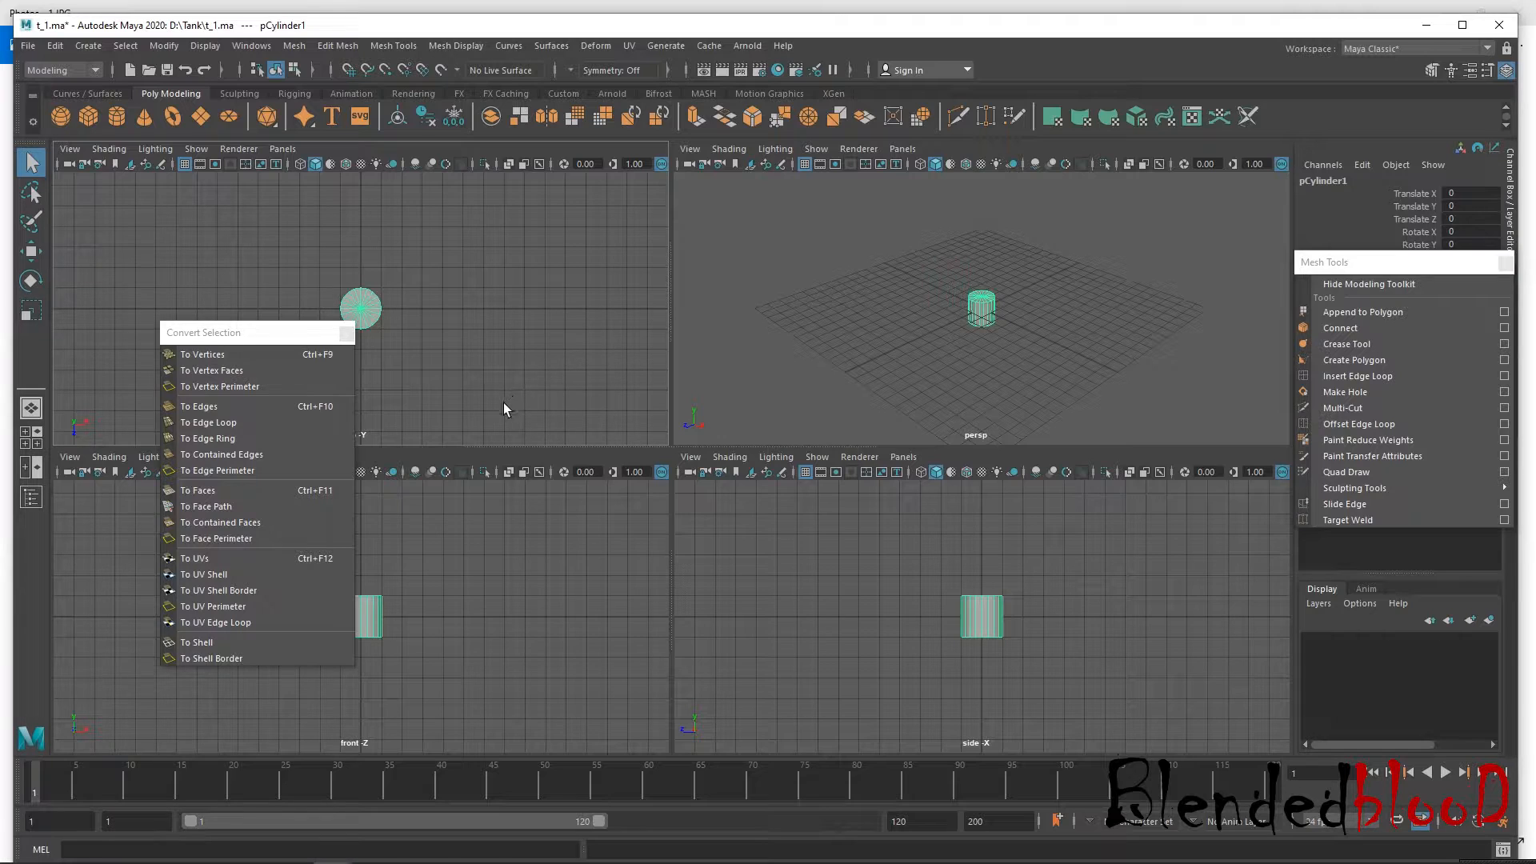
key(4)
key(4)
key(4)
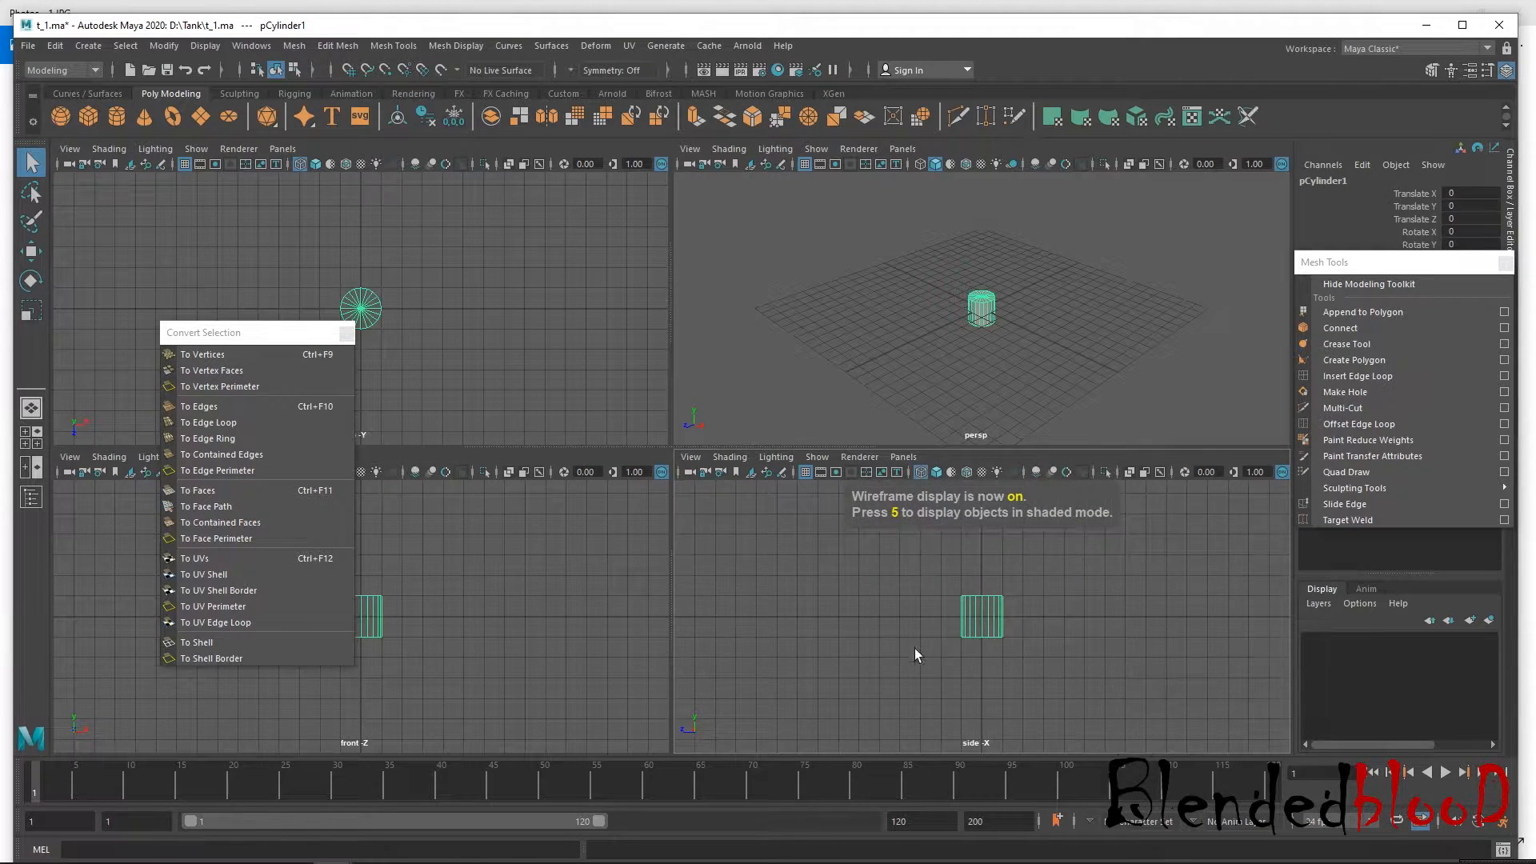
key(f)
key(f)
key(f)
key(f)
Uncover the cylinder's creation inputs and set Subdivisions Axis to 12.
drag(1331, 272, 1315, 501)
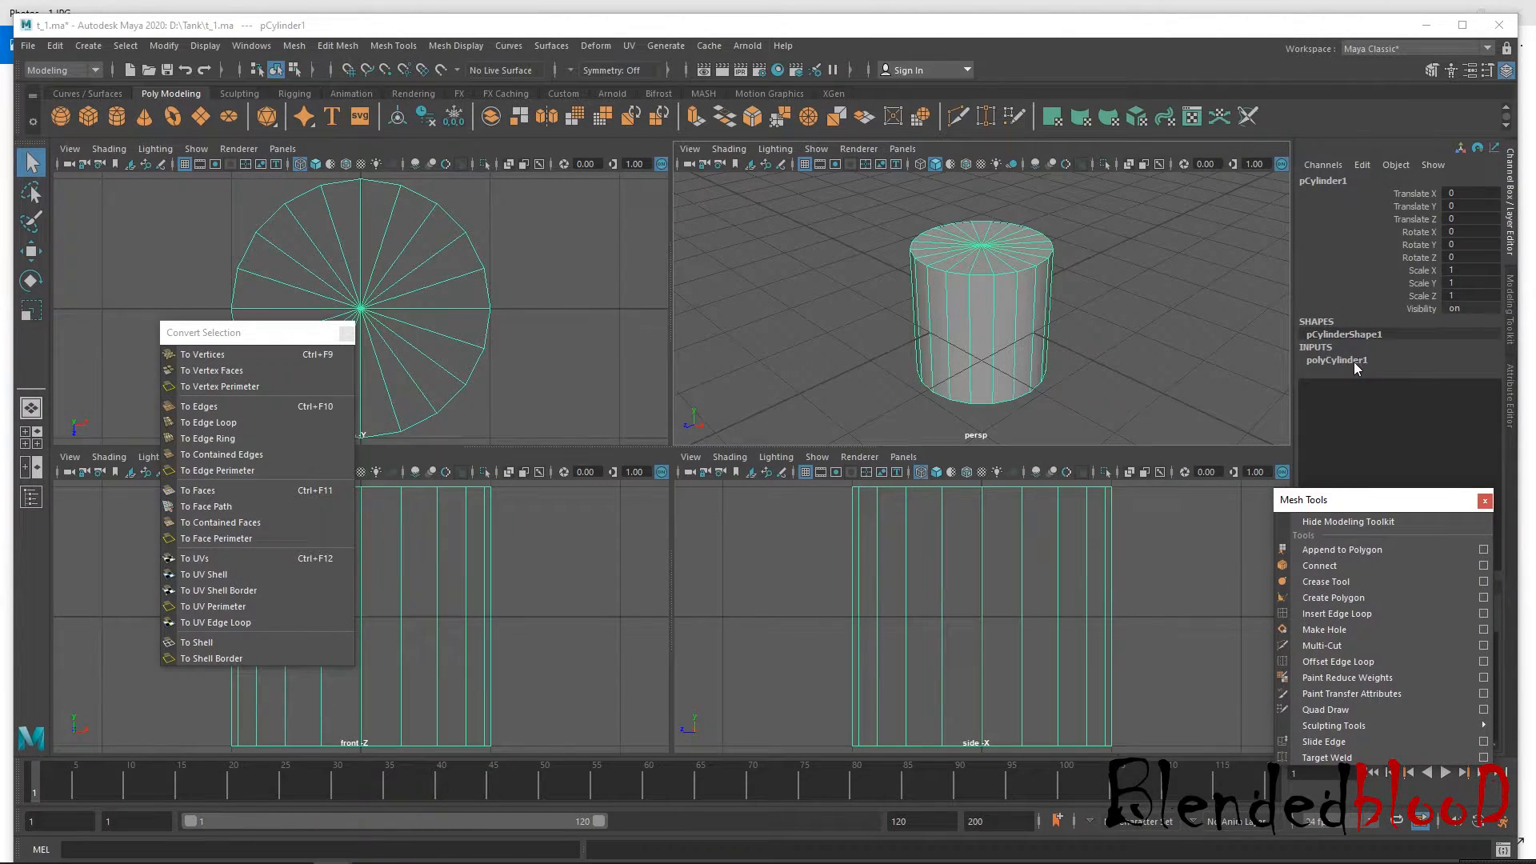
click(1355, 361)
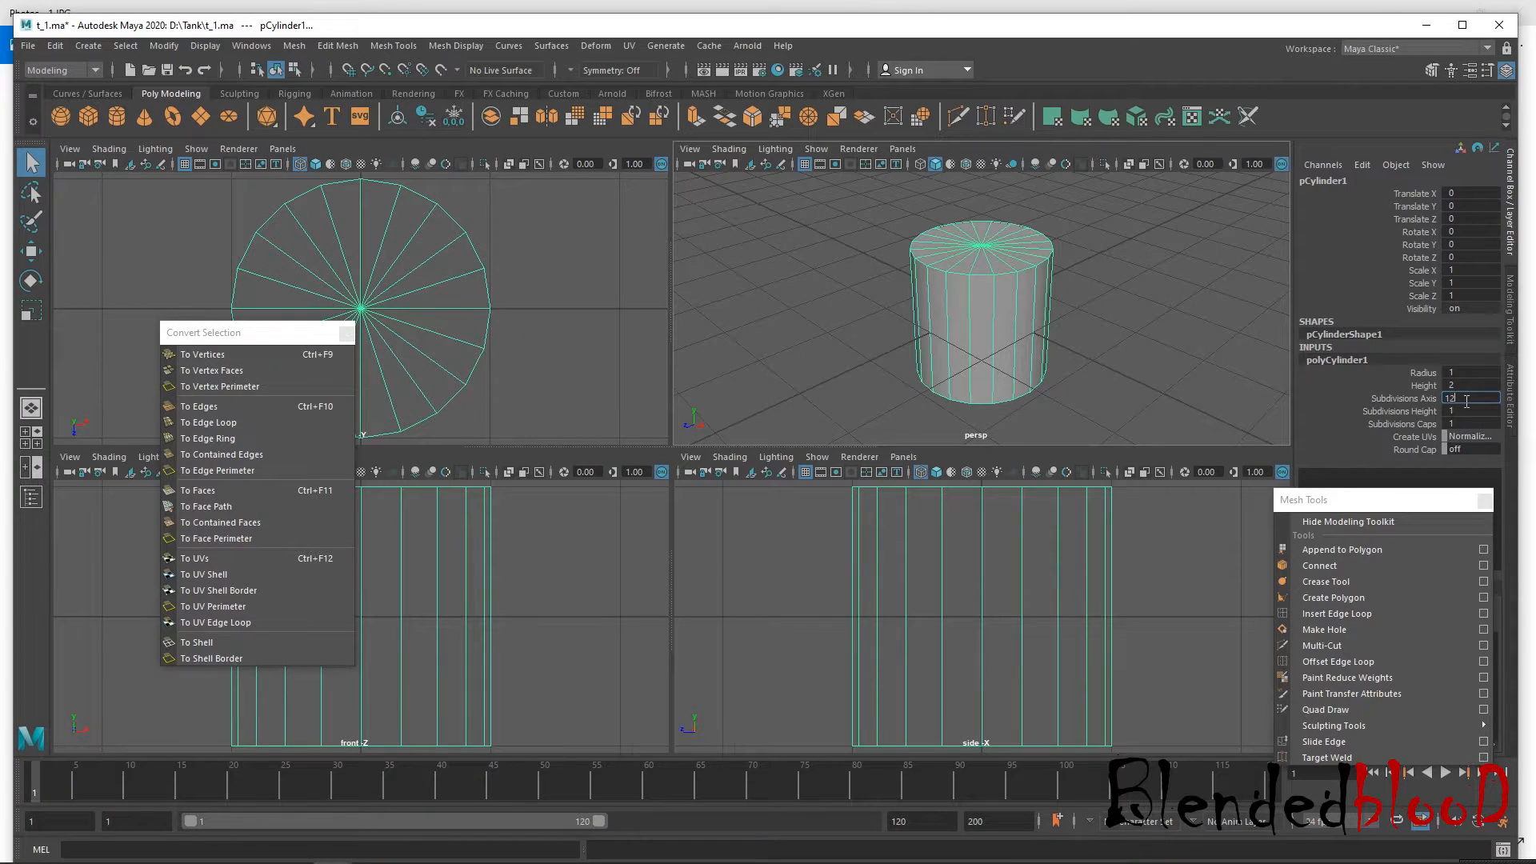
key(Return)
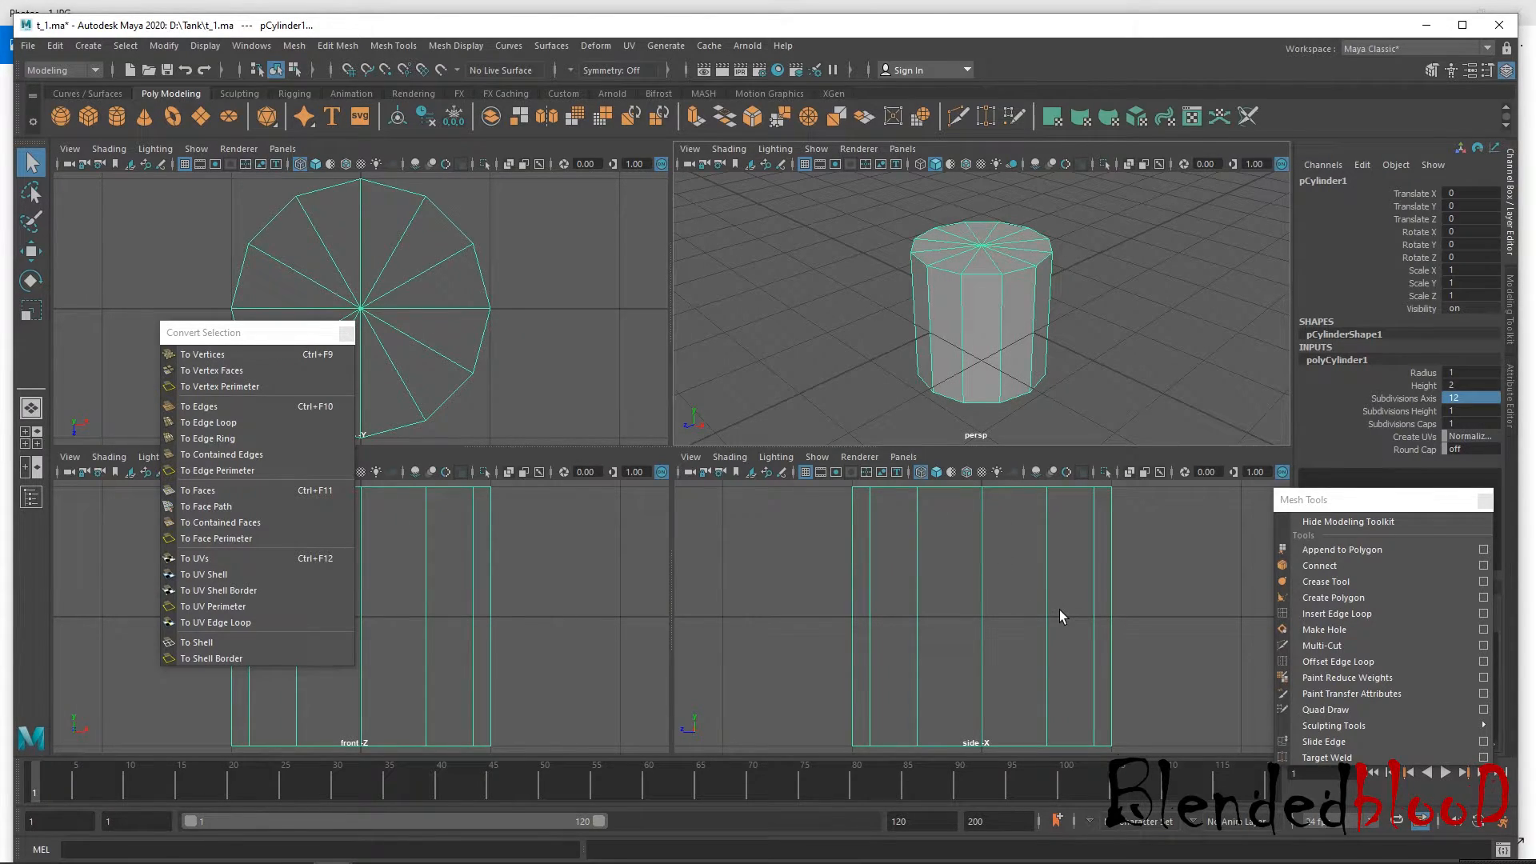
Rotate the cylinder 90 degrees about X so it lies horizontally.
key(e)
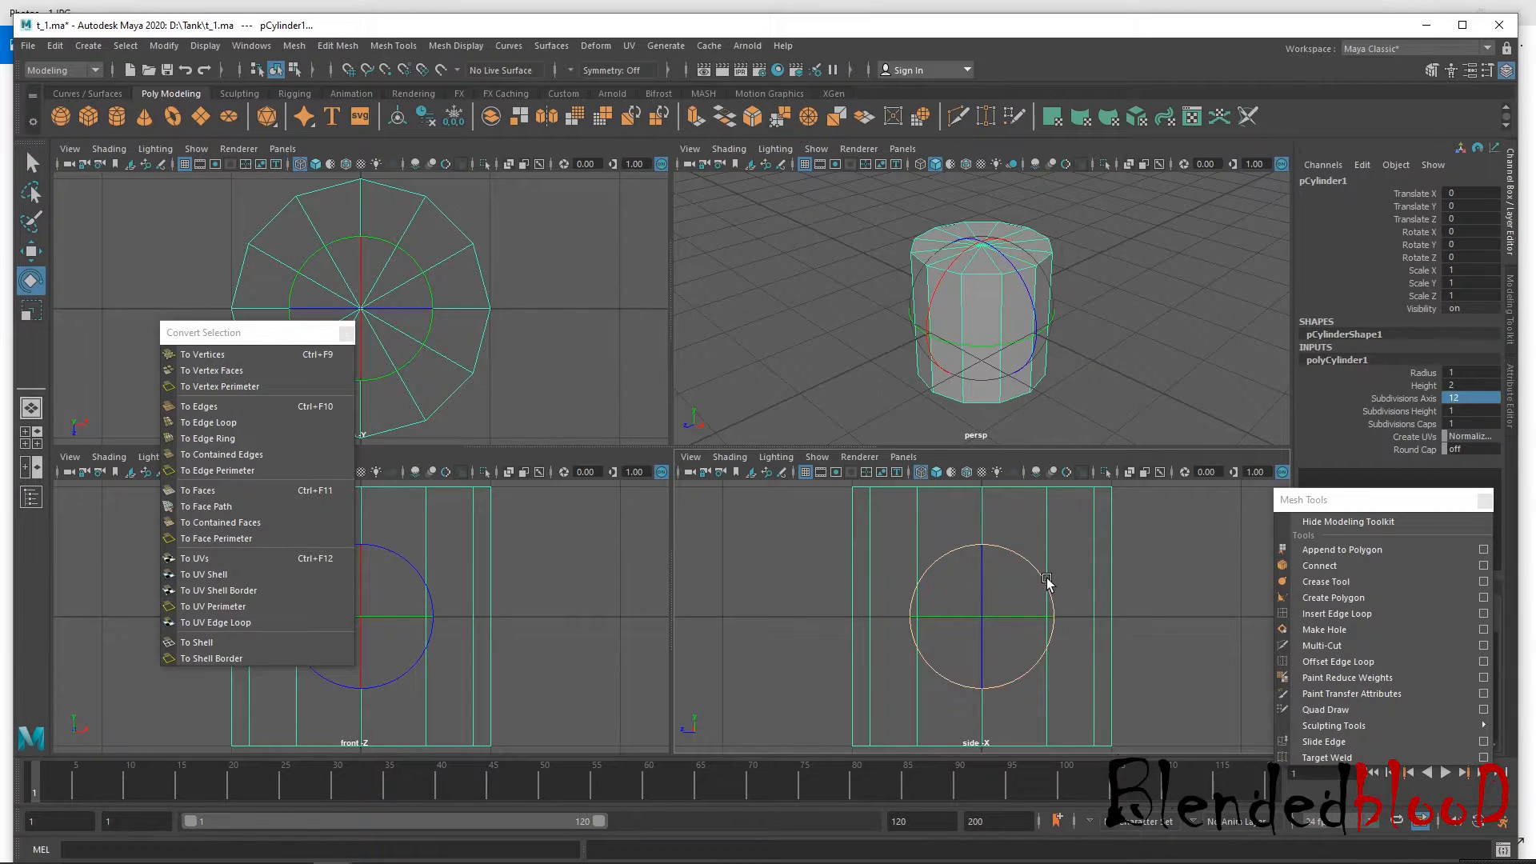
drag(1057, 614, 1284, 460)
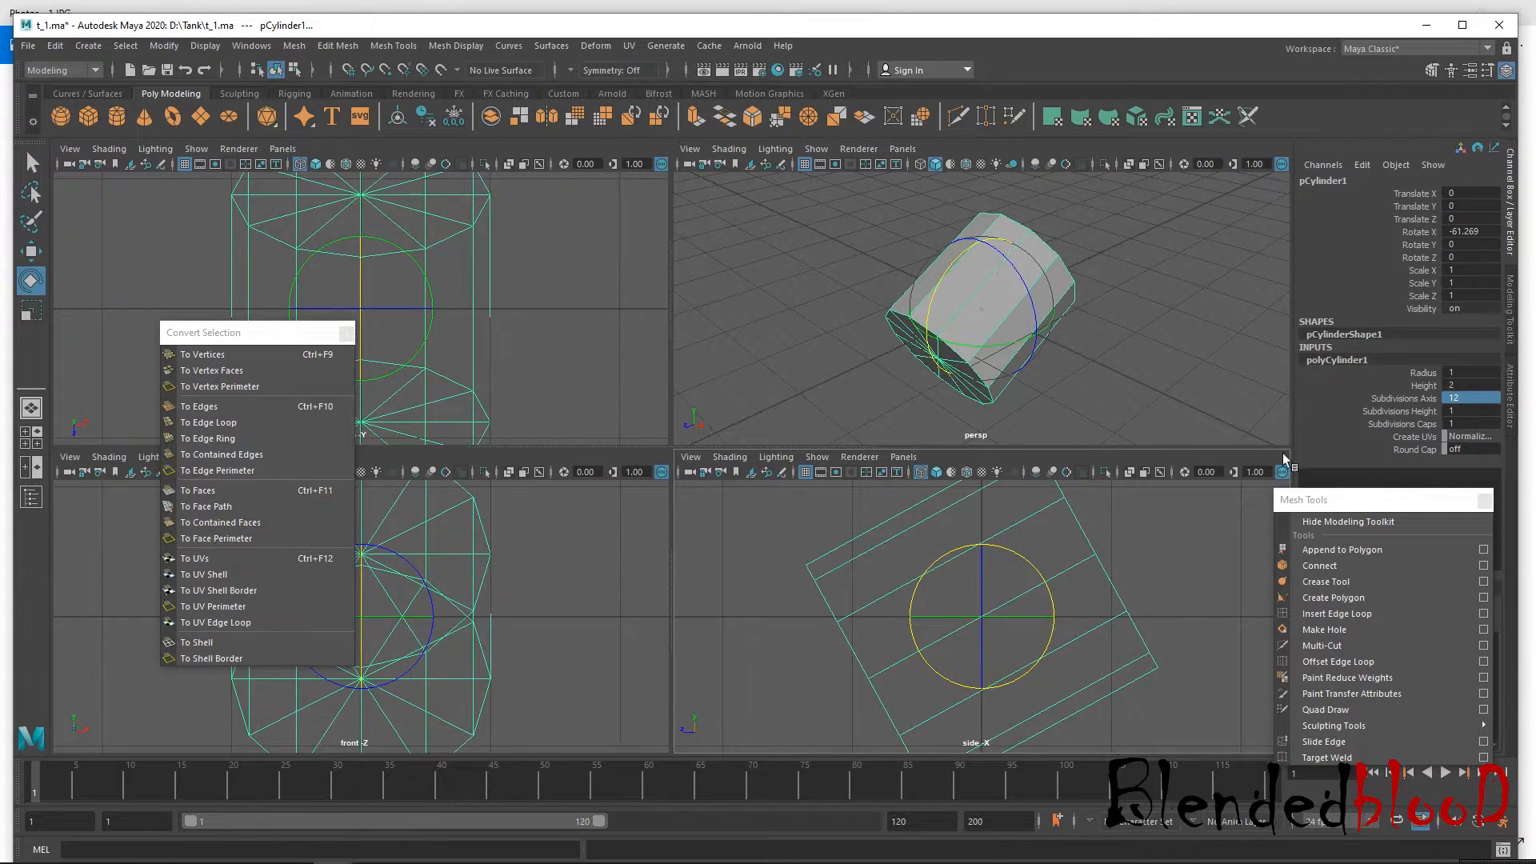
double_click(1482, 233)
key(Return)
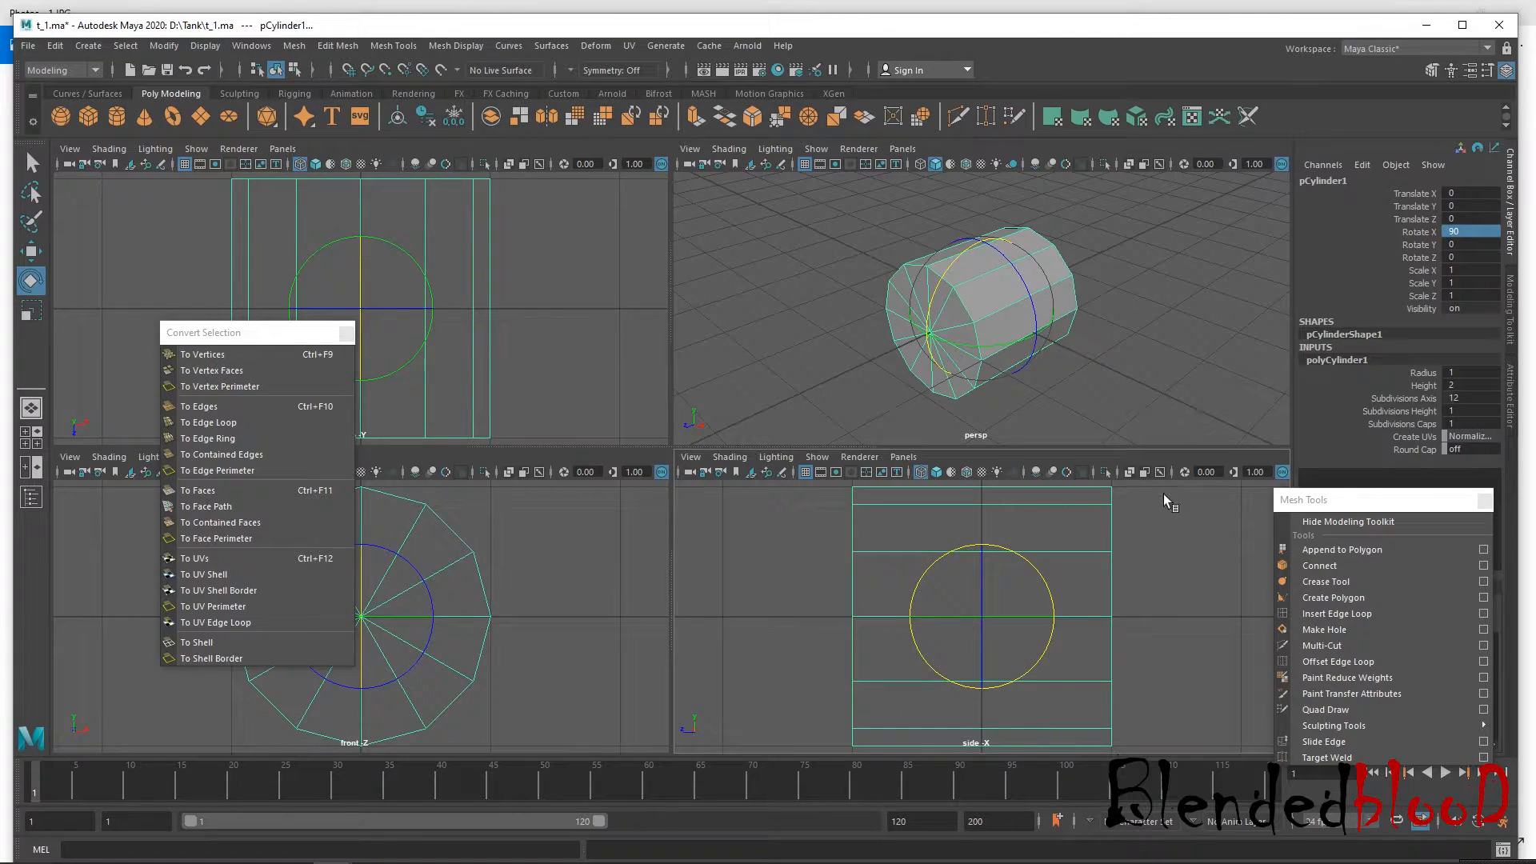
Scale the cylinder down uniformly to about 0.141.
key(r)
drag(981, 617, 794, 568)
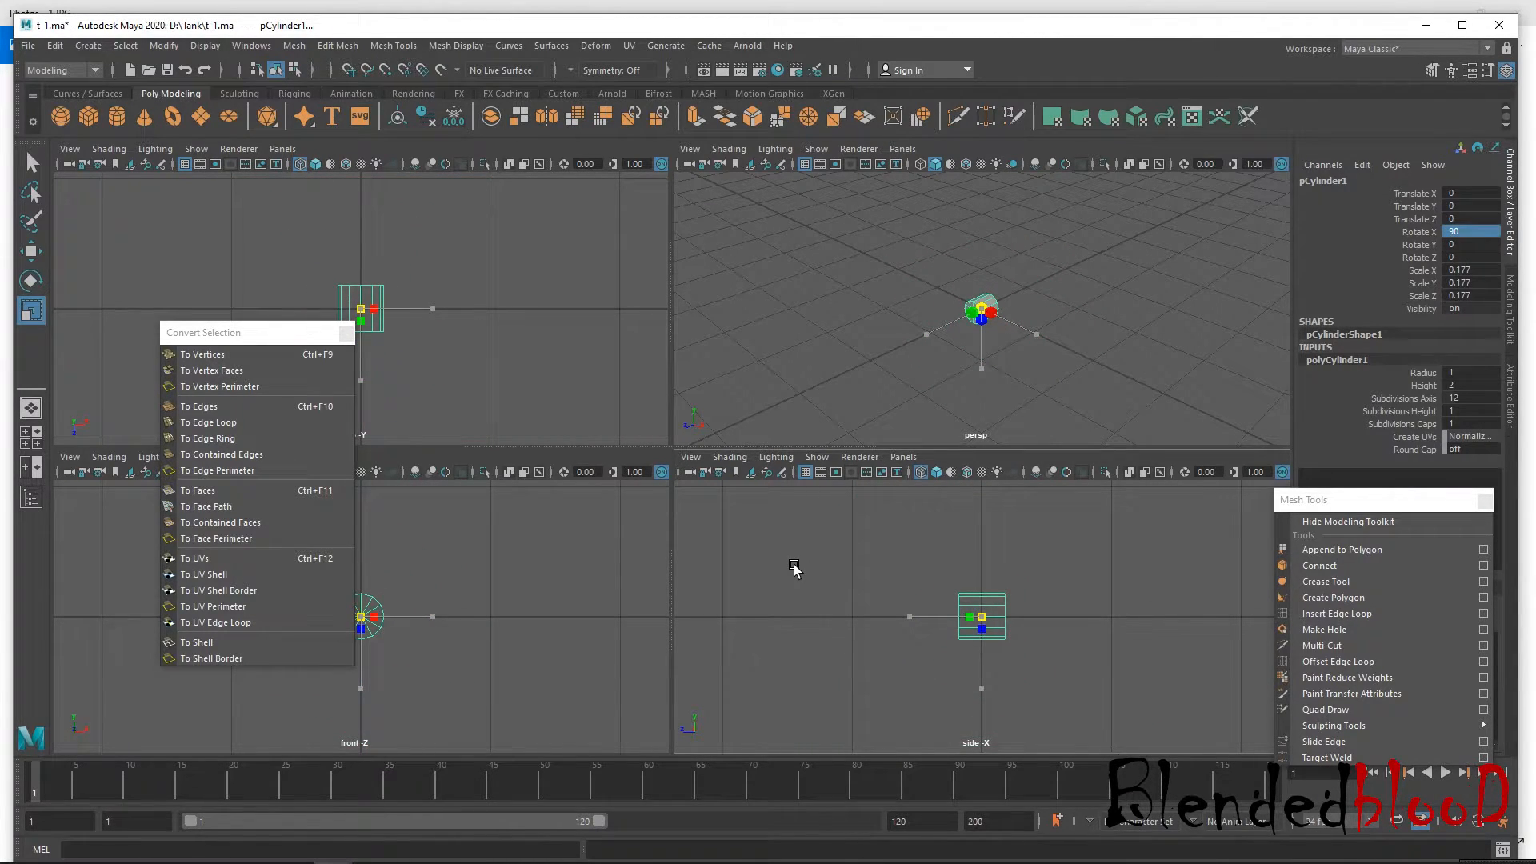
drag(983, 617, 977, 616)
key(w)
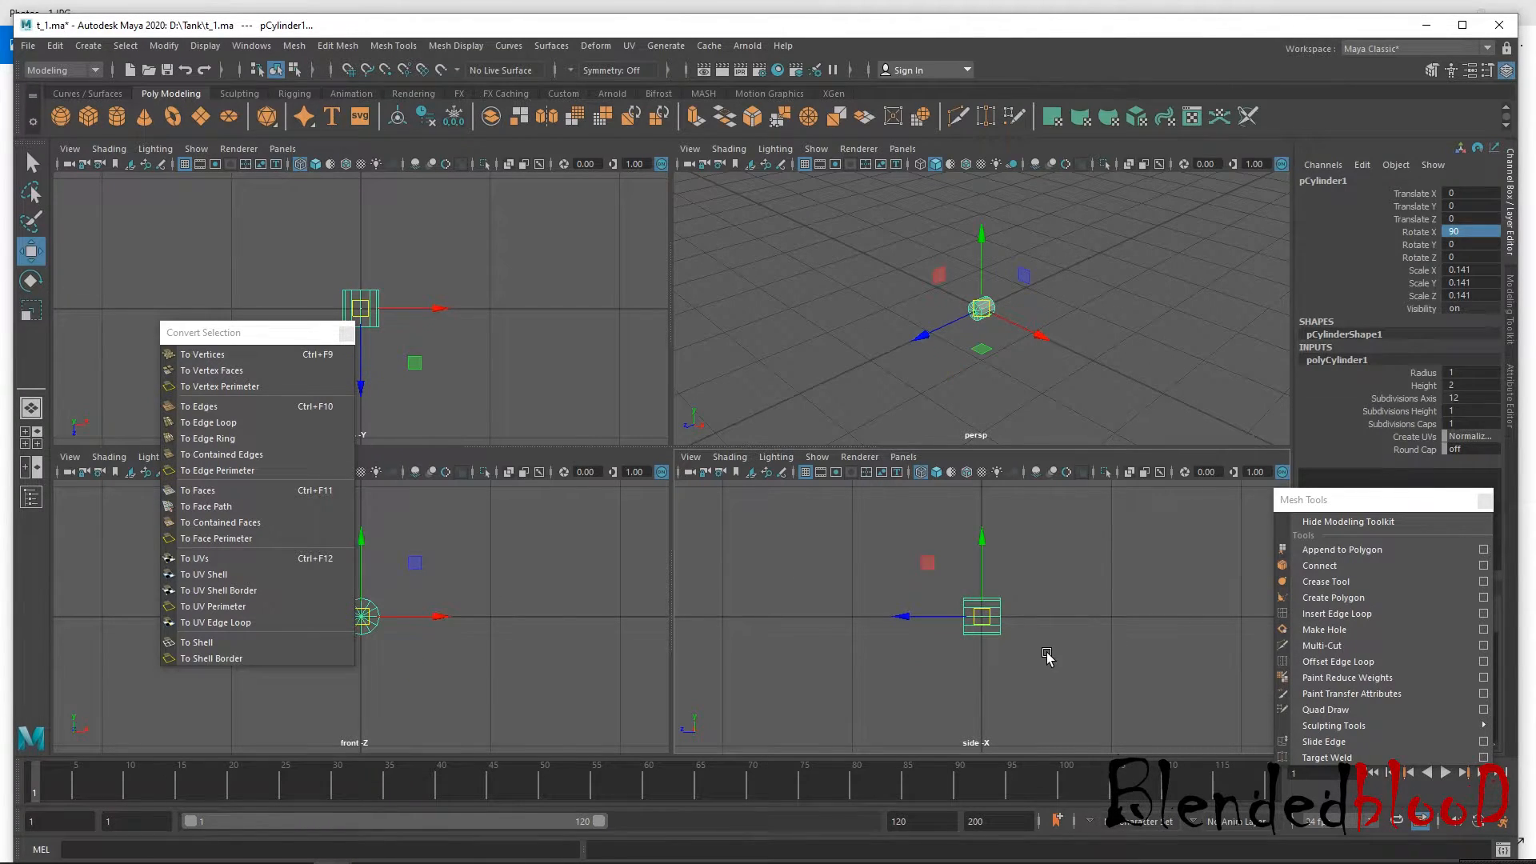
In the side view, stretch the cylinder into a long thin barrel with Scale Y about 3.217 and Scale X and Z about 0.105.
key(space)
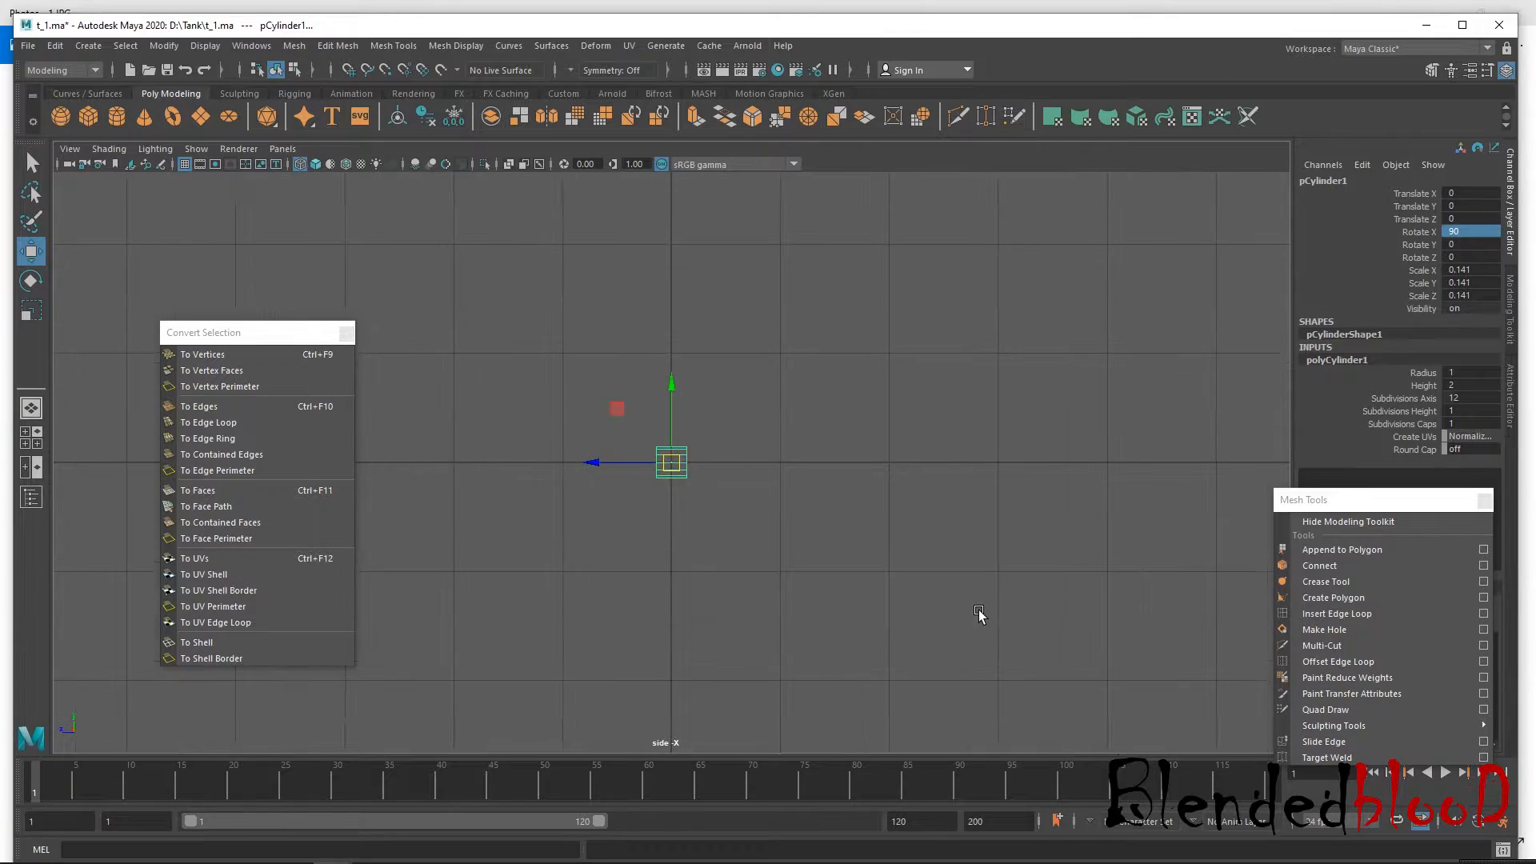
alt+middle_drag(968, 572, 934, 540)
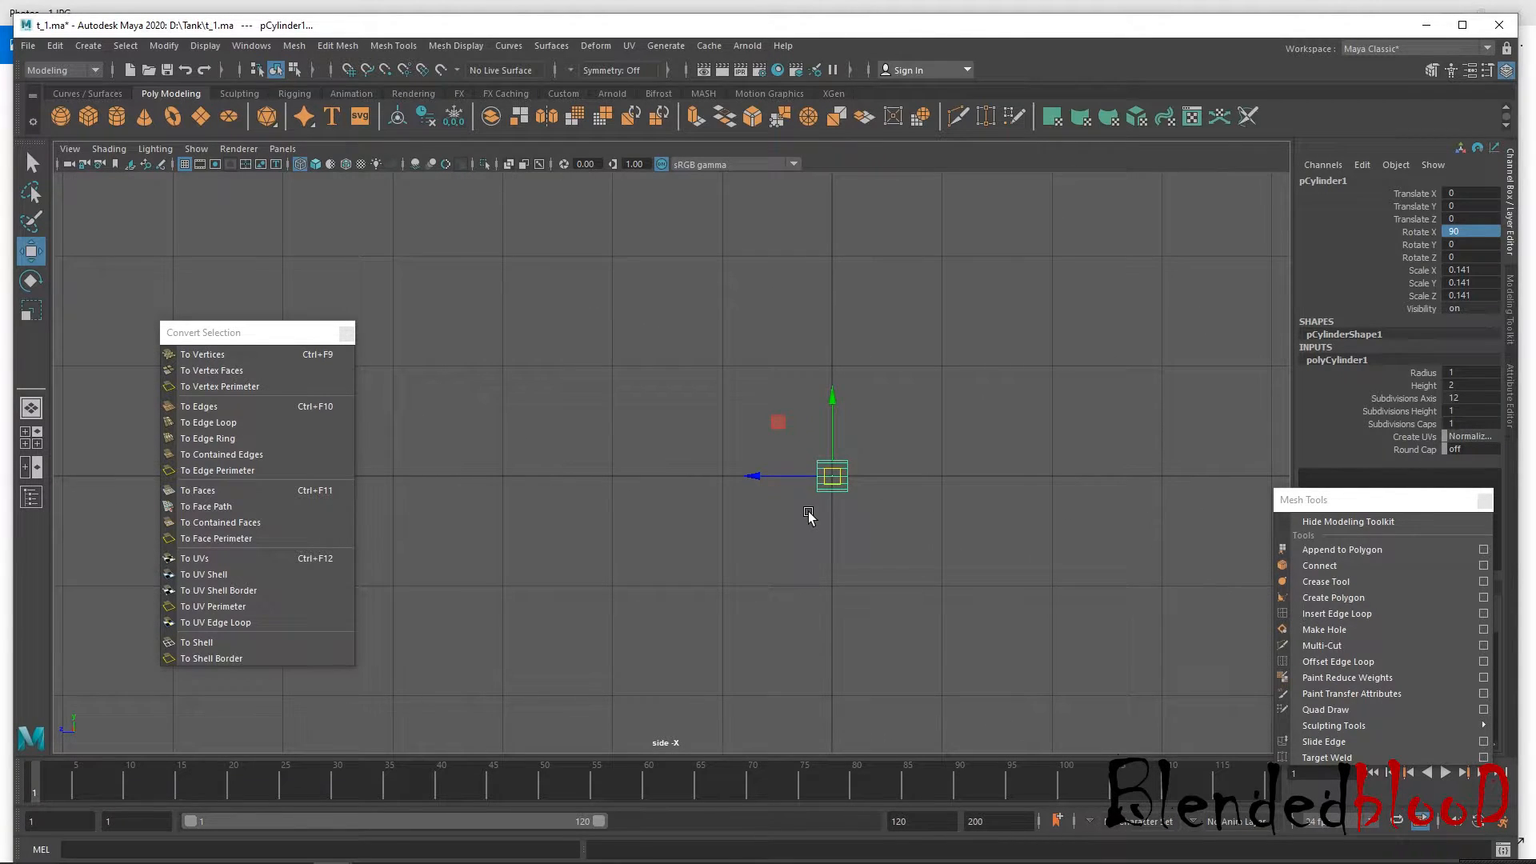
key(r)
drag(756, 476, 648, 500)
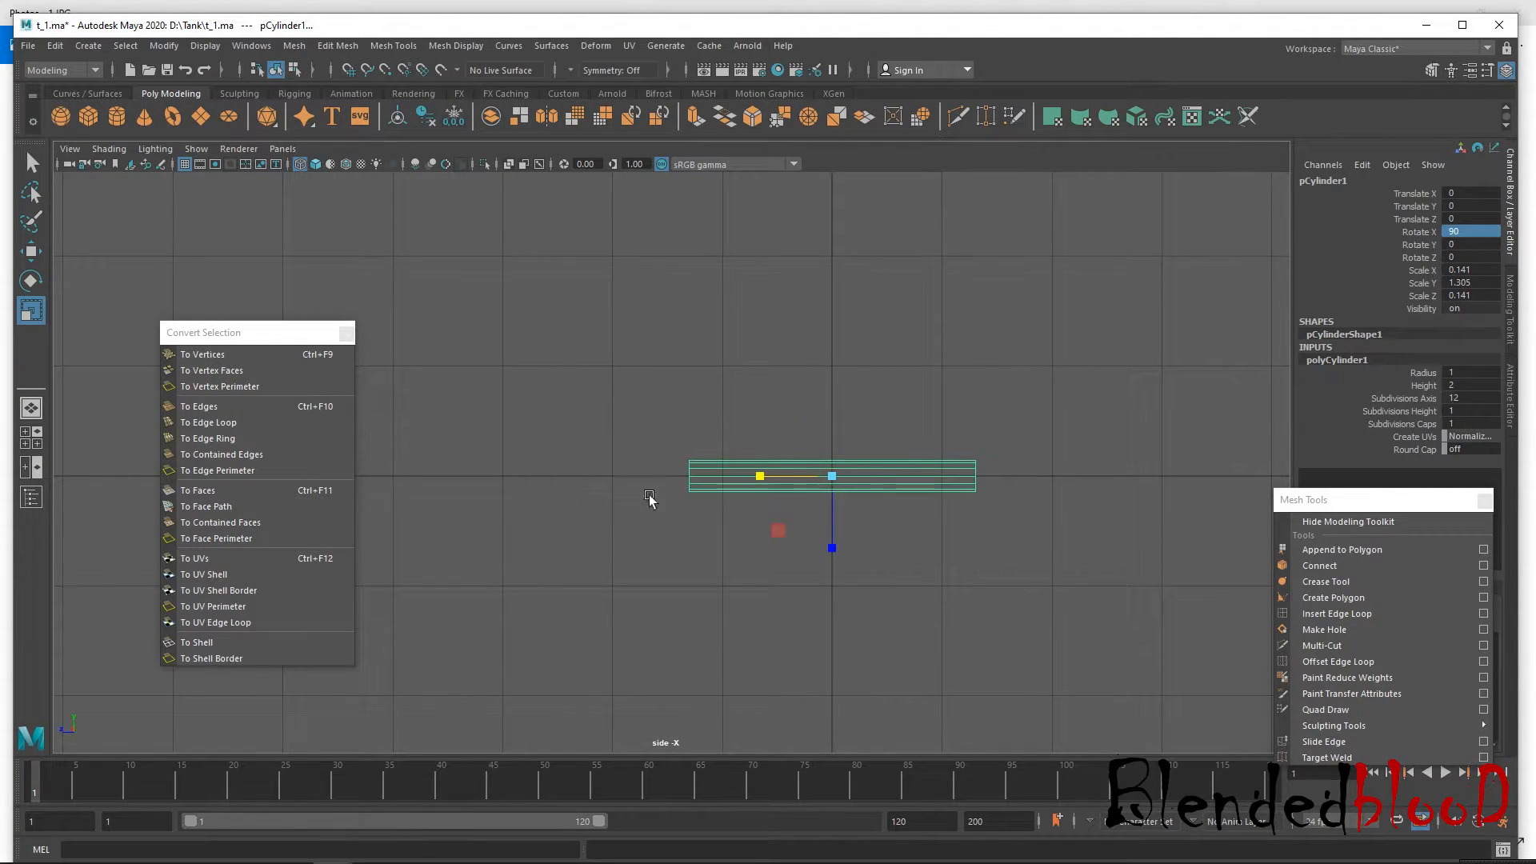
drag(834, 476, 589, 501)
alt+right_drag(891, 536, 789, 512)
alt+middle_drag(790, 512, 867, 526)
drag(841, 482, 826, 483)
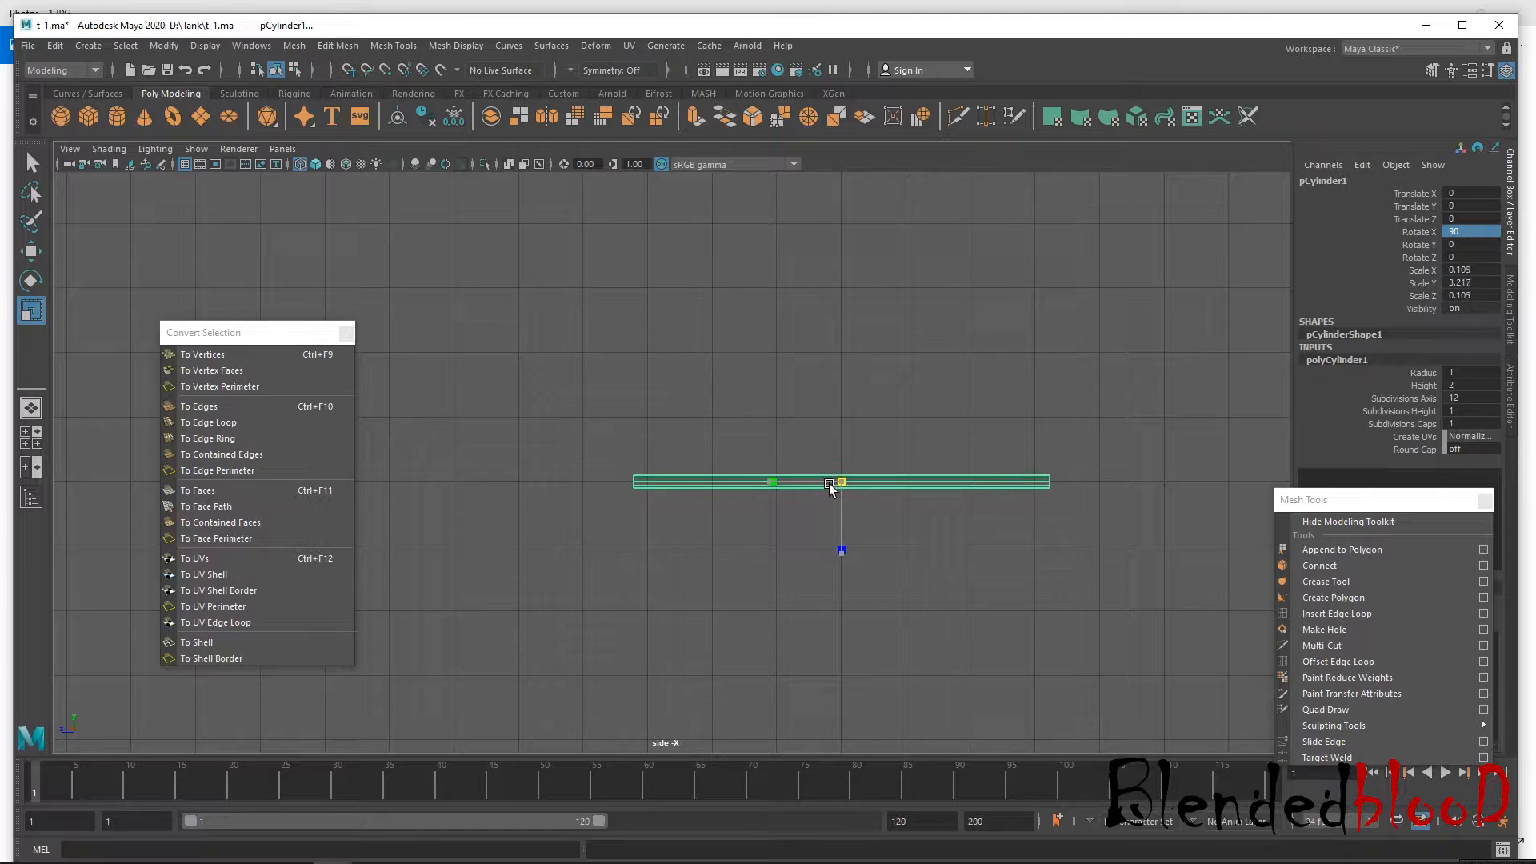
alt+middle_drag(862, 500, 892, 504)
alt+right_drag(893, 506, 937, 602)
alt+right_drag(950, 532, 1028, 617)
alt+middle_drag(1029, 617, 988, 522)
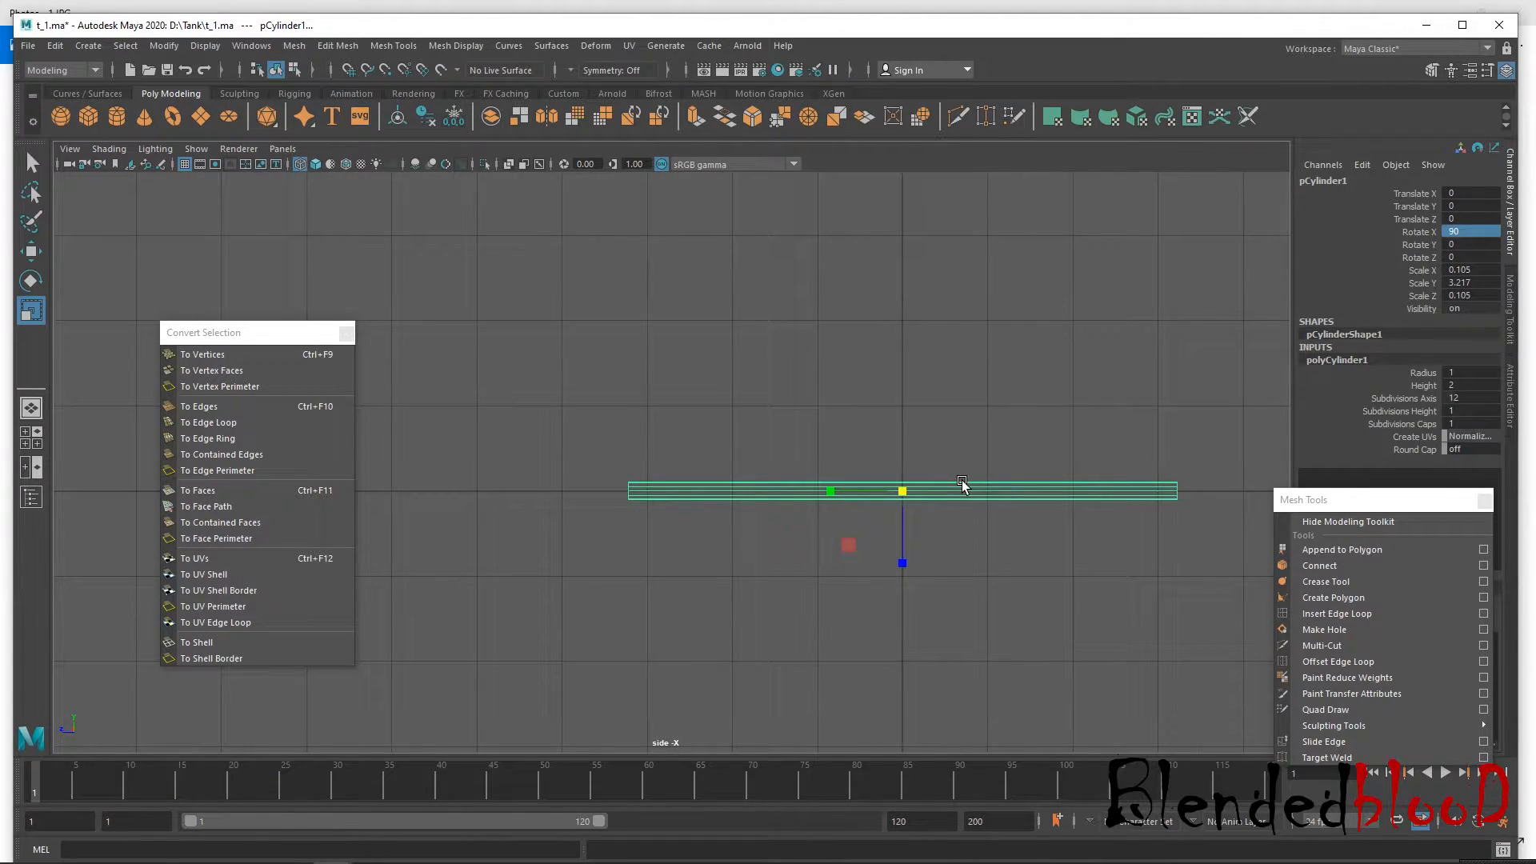
key(w)
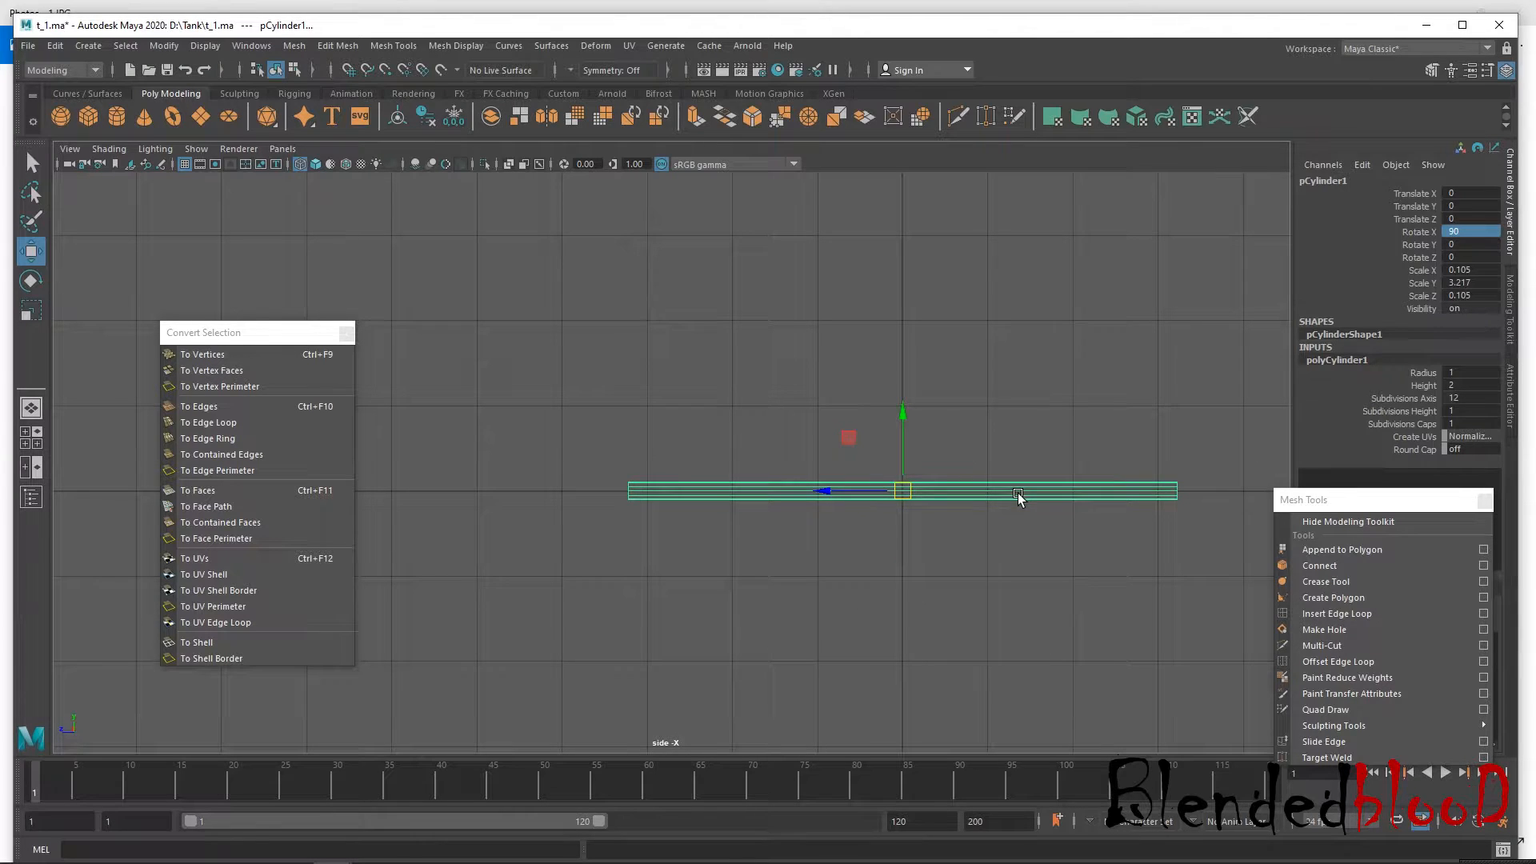
click(1120, 438)
drag(1150, 510, 1153, 513)
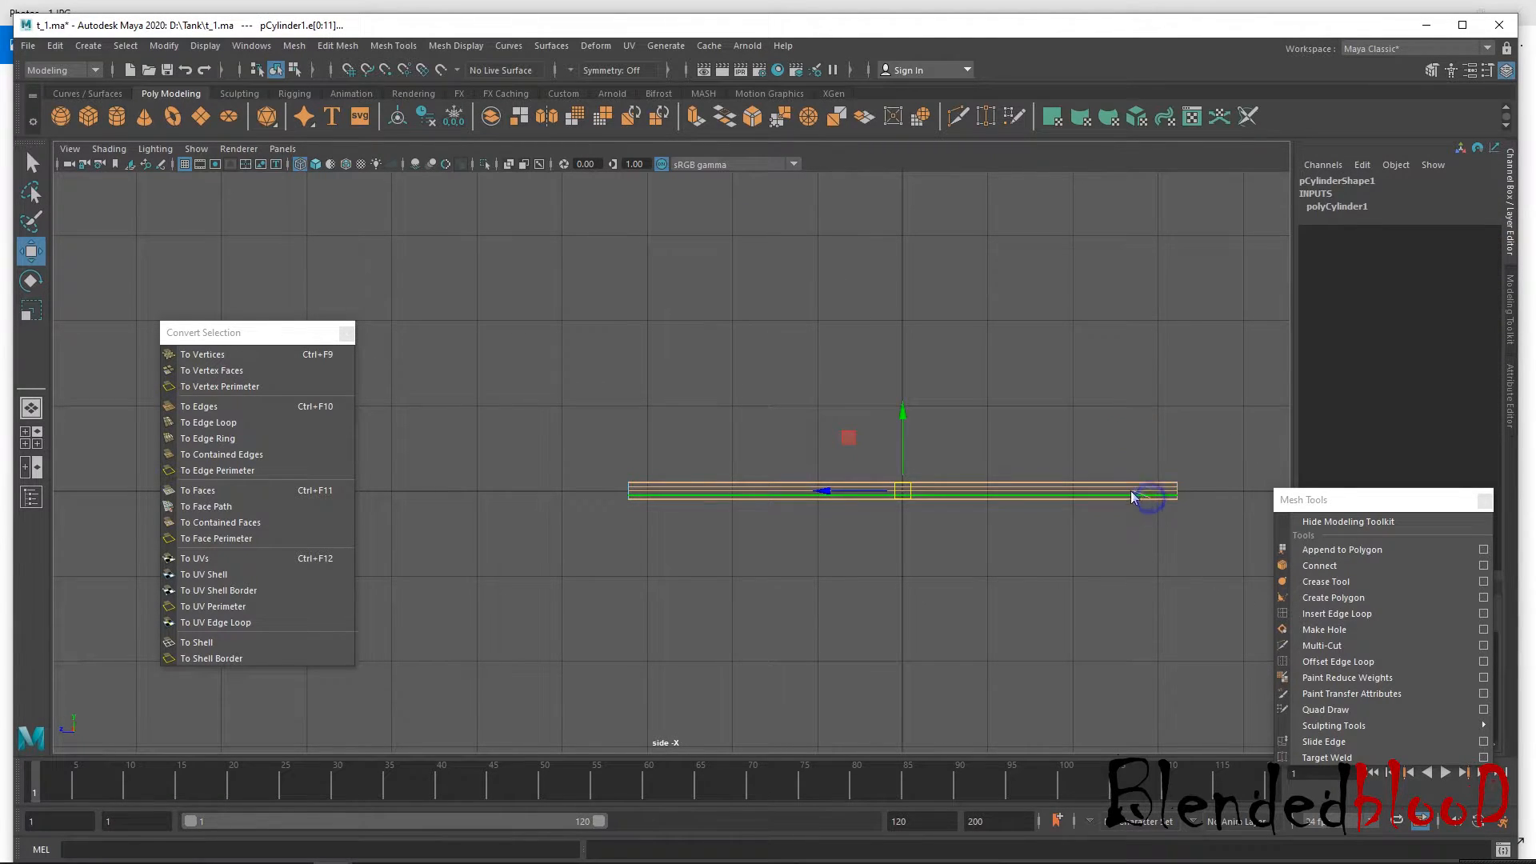
right_drag(1148, 497, 1108, 478)
right_drag(1040, 414, 1039, 414)
key(ctrl+z)
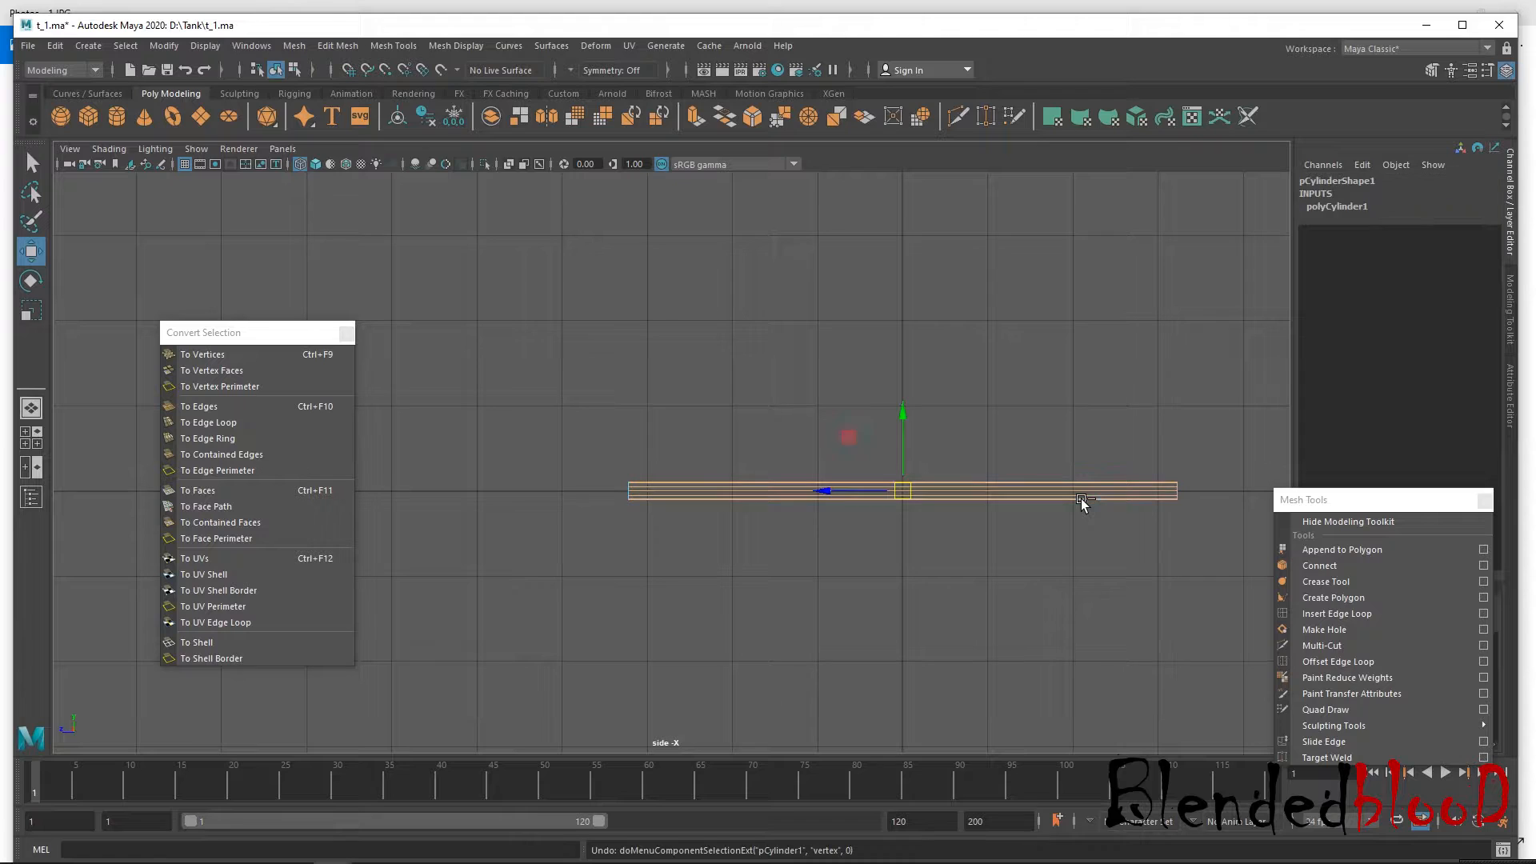
key(ctrl+z)
Move the vertices at each end of the barrel along its length onto the nearest grid lines.
right_drag(1103, 491, 1008, 417)
alt+middle_drag(1148, 515, 1107, 513)
alt+right_drag(1114, 522, 1130, 566)
drag(1119, 418, 1179, 500)
drag(1085, 488, 1053, 504)
alt+middle_drag(736, 584, 851, 577)
drag(664, 461, 737, 522)
drag(623, 489, 639, 518)
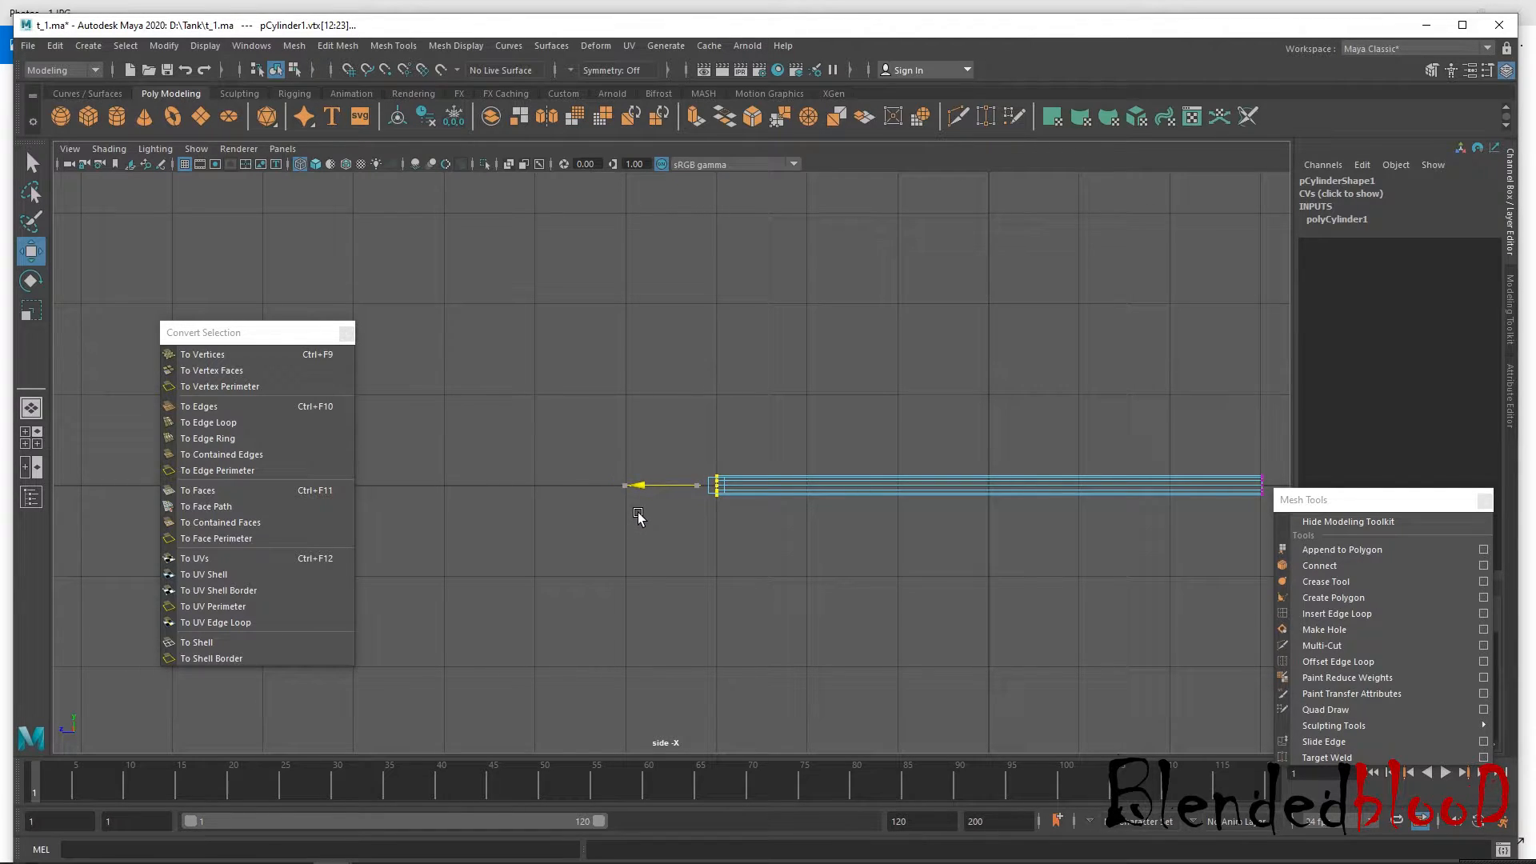
Insert an edge loop around the barrel a short distance behind its front end.
click(1337, 613)
scroll(950, 608, up, 2)
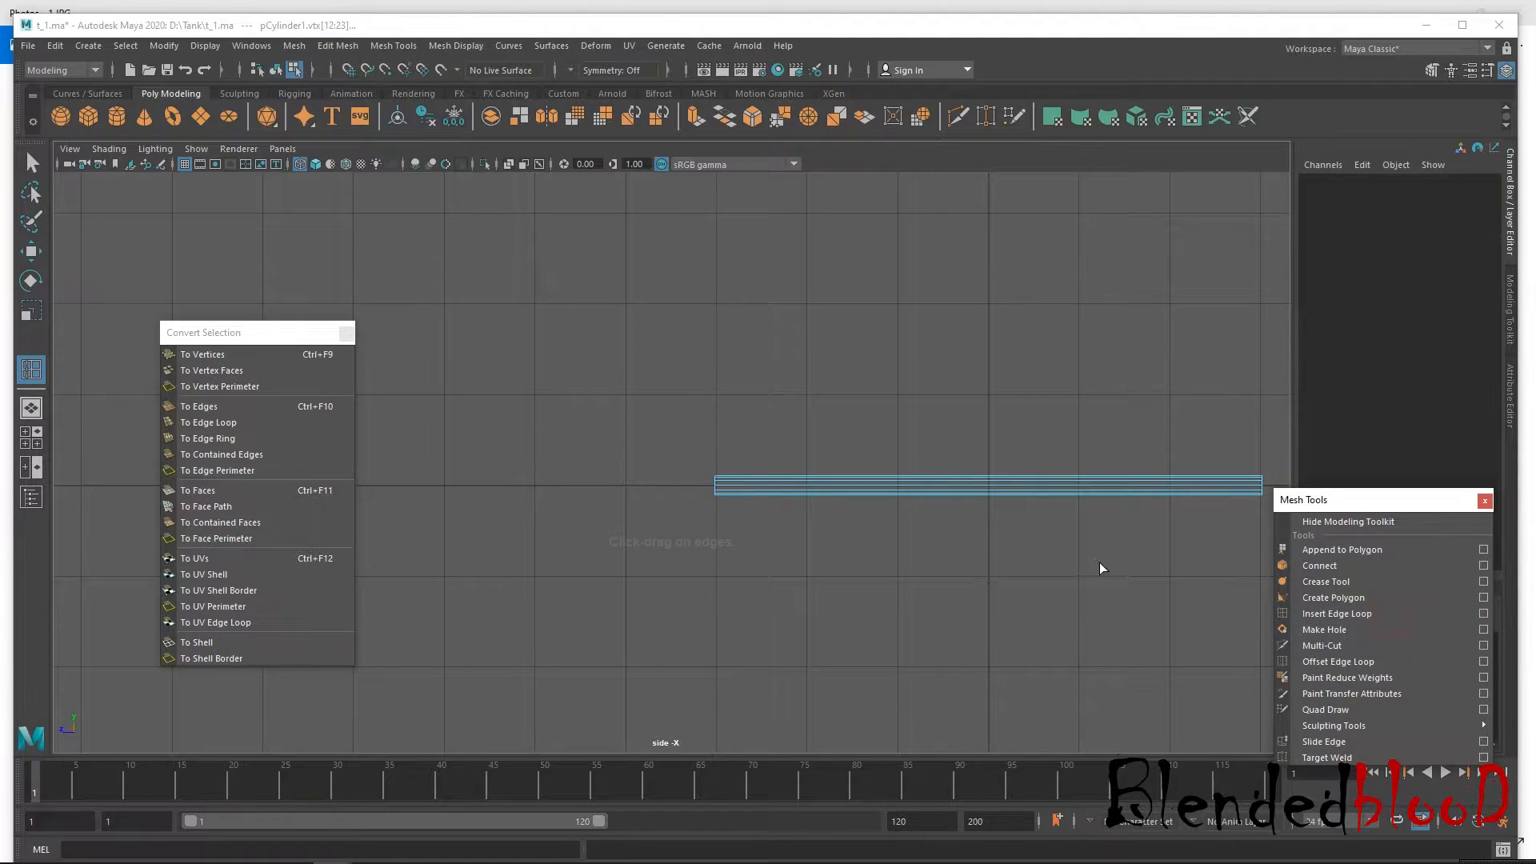
scroll(951, 608, up, 1)
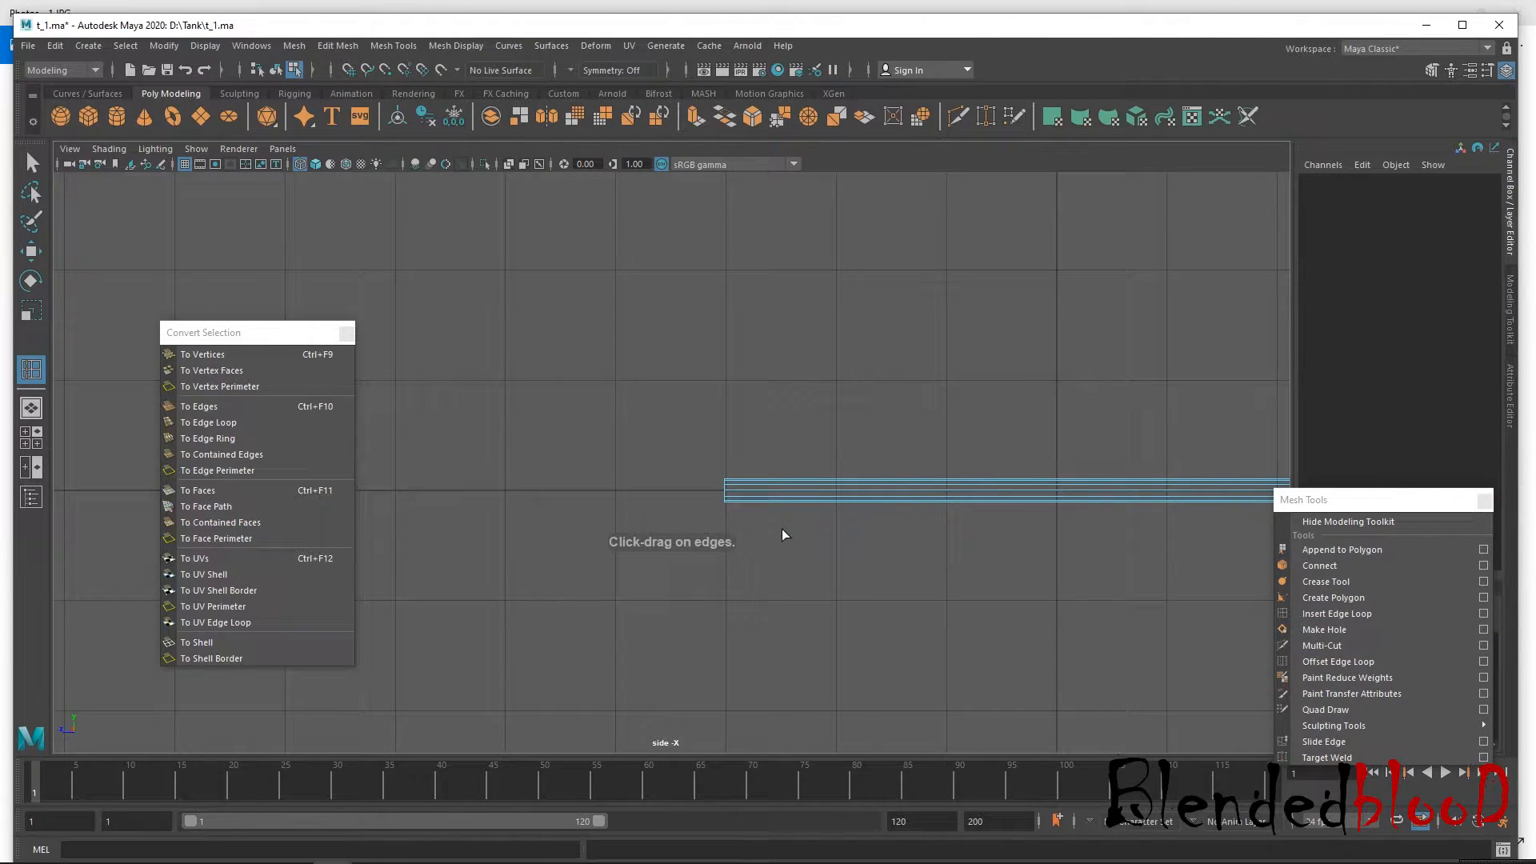
drag(780, 503, 784, 502)
key(w)
Try scaling up the faces of the barrel's short front section, and undo the scaling.
right_drag(784, 496, 778, 441)
drag(777, 442, 765, 550)
drag(729, 450, 809, 637)
key(r)
key(ctrl+z)
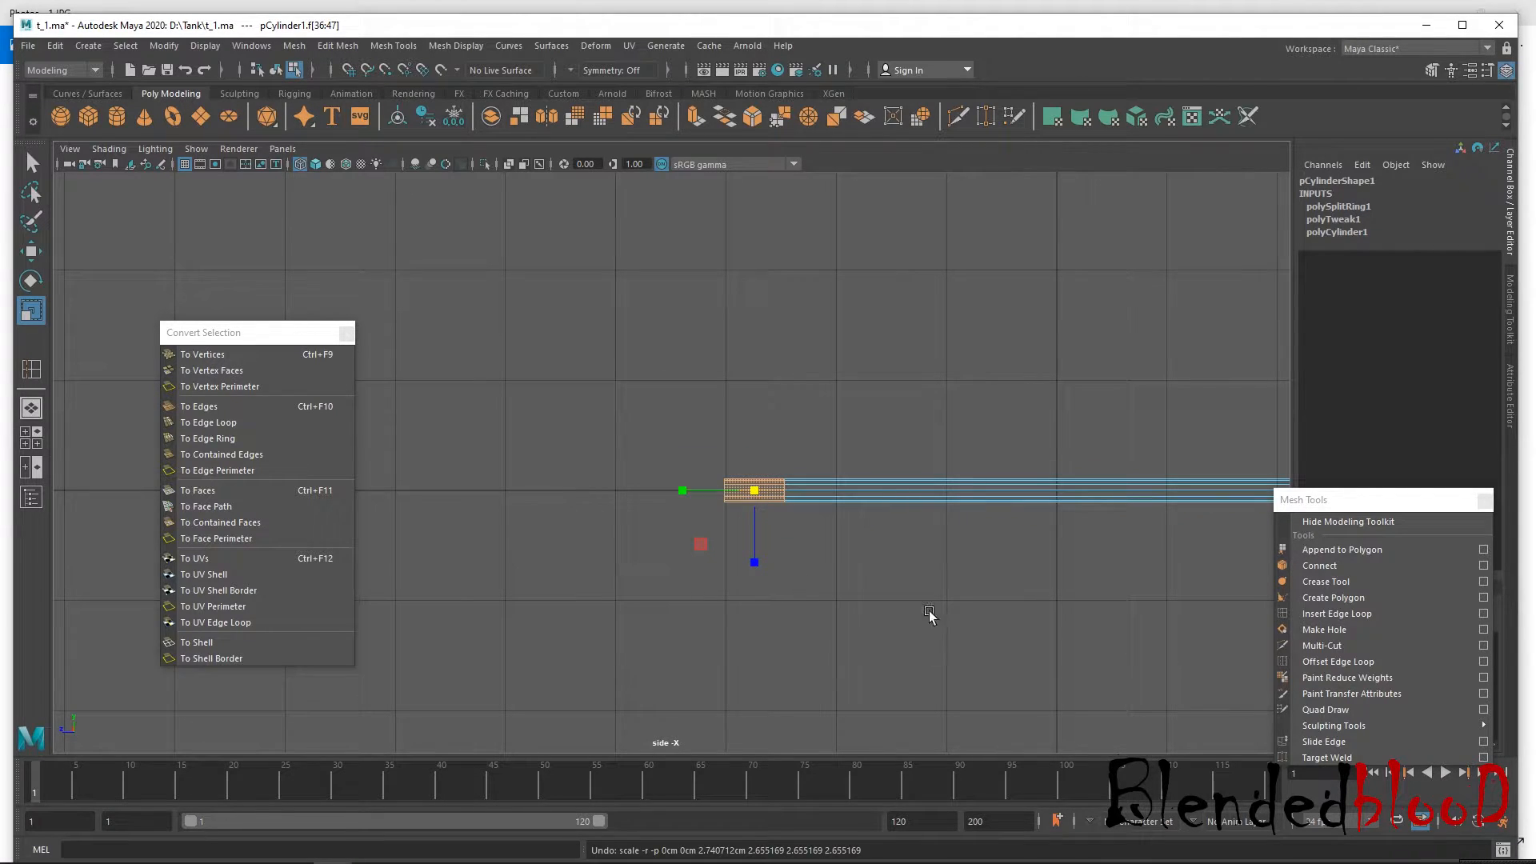
Insert a second edge loop around the barrel on the grid line just behind the first loop.
click(1334, 613)
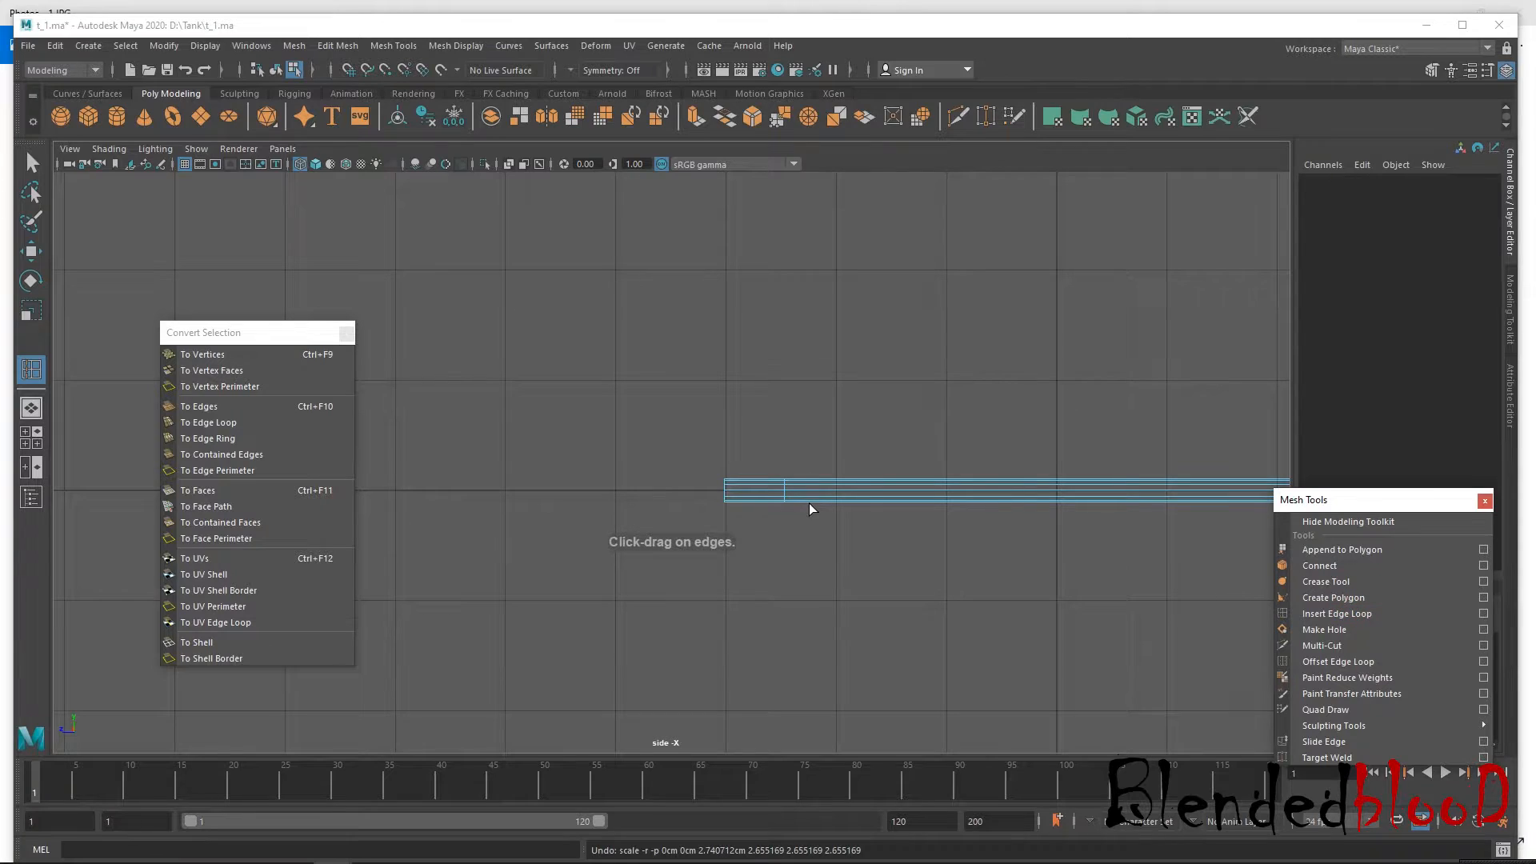
click(808, 501)
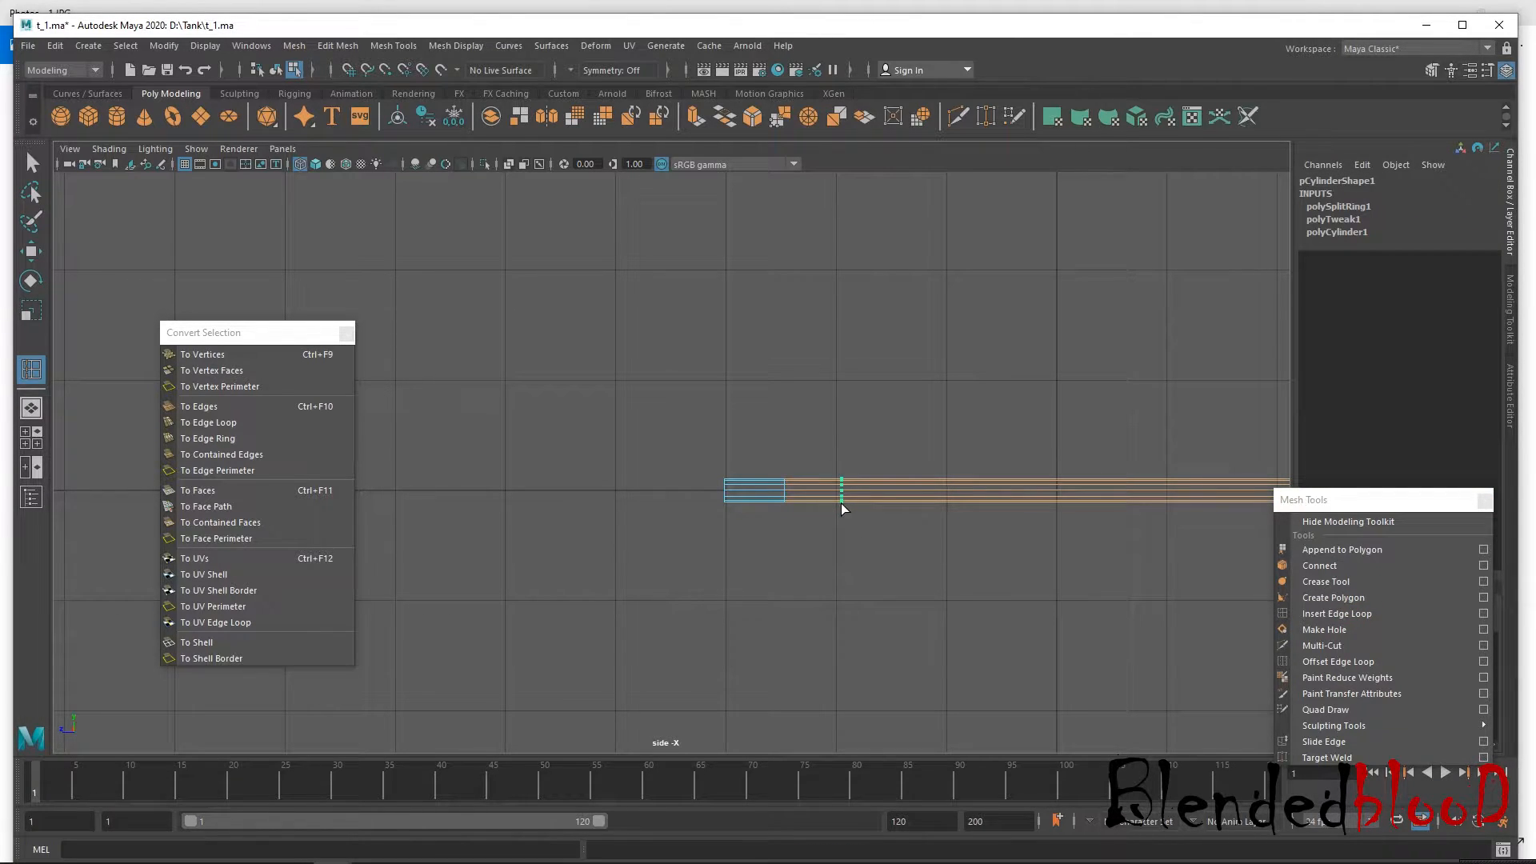
click(836, 503)
key(w)
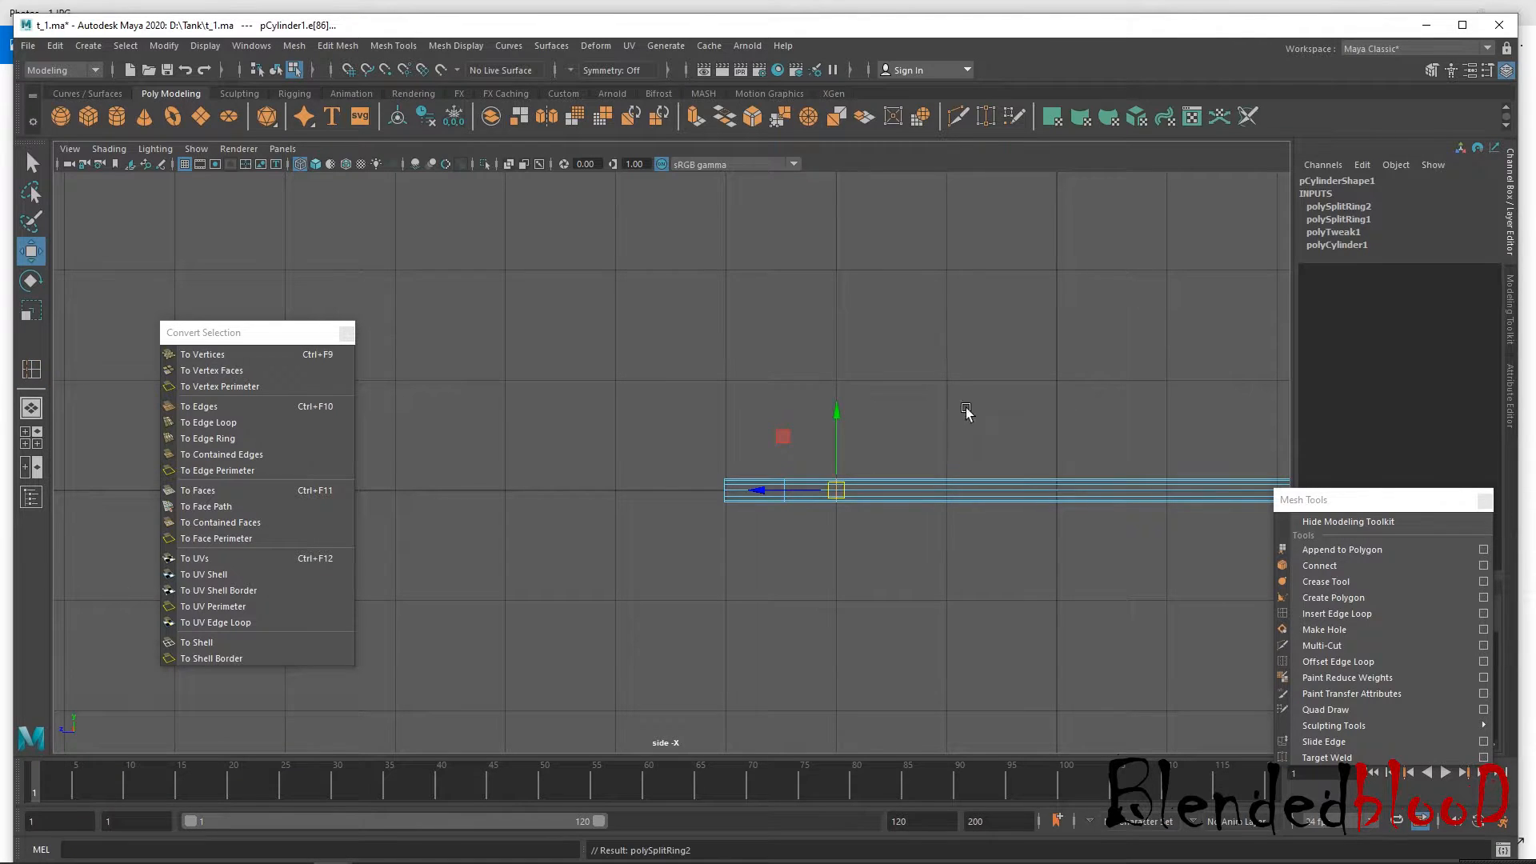
Delete the cap faces at both ends of the barrel by selecting the cap centre vertices in the front view and converting them to faces.
key(space)
key(space)
key(space)
key(space)
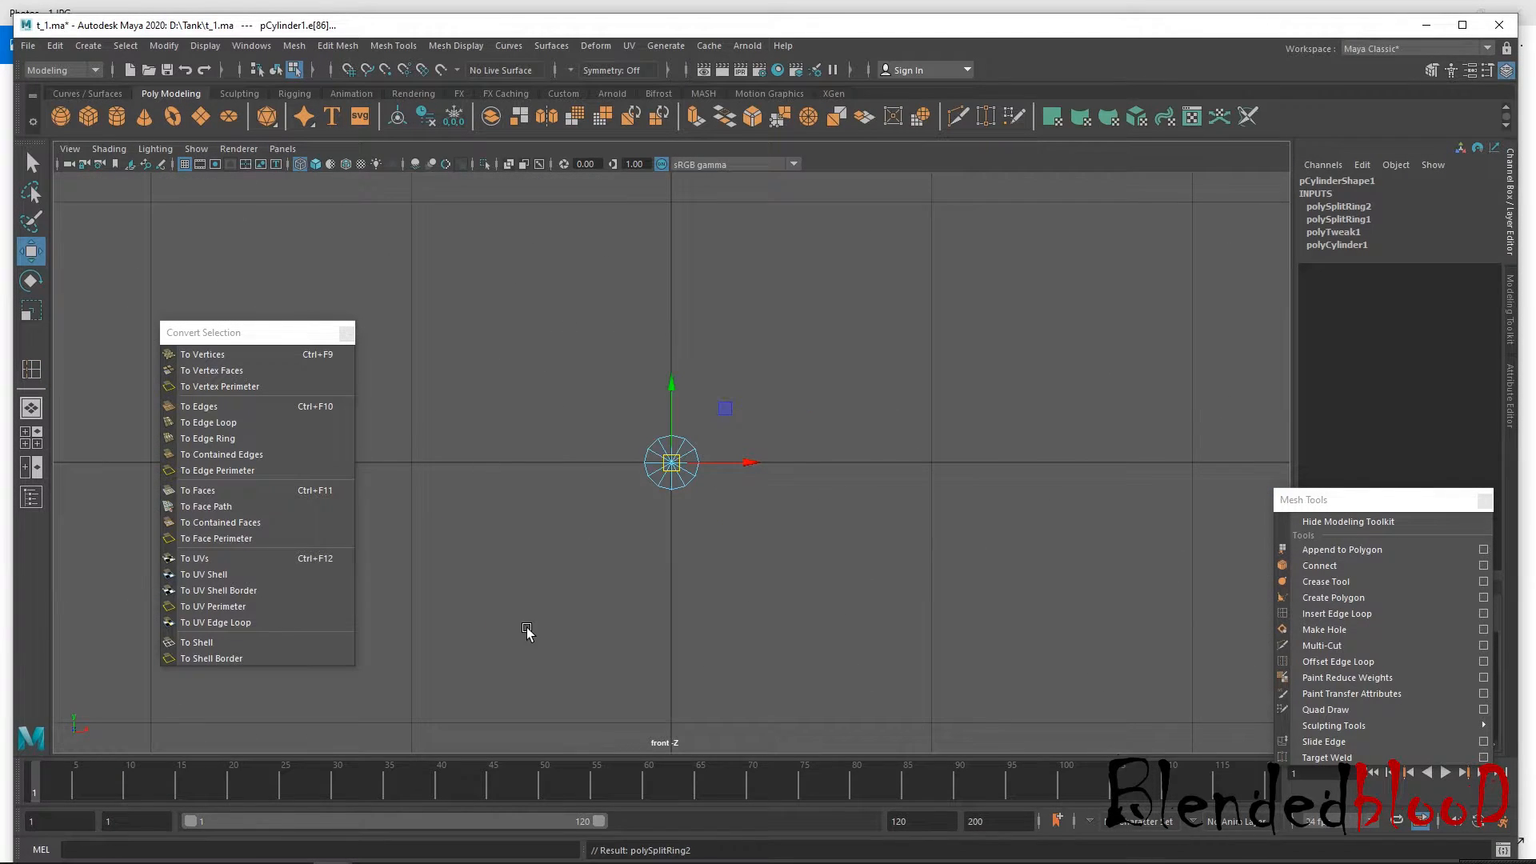
scroll(1011, 412, up, 5)
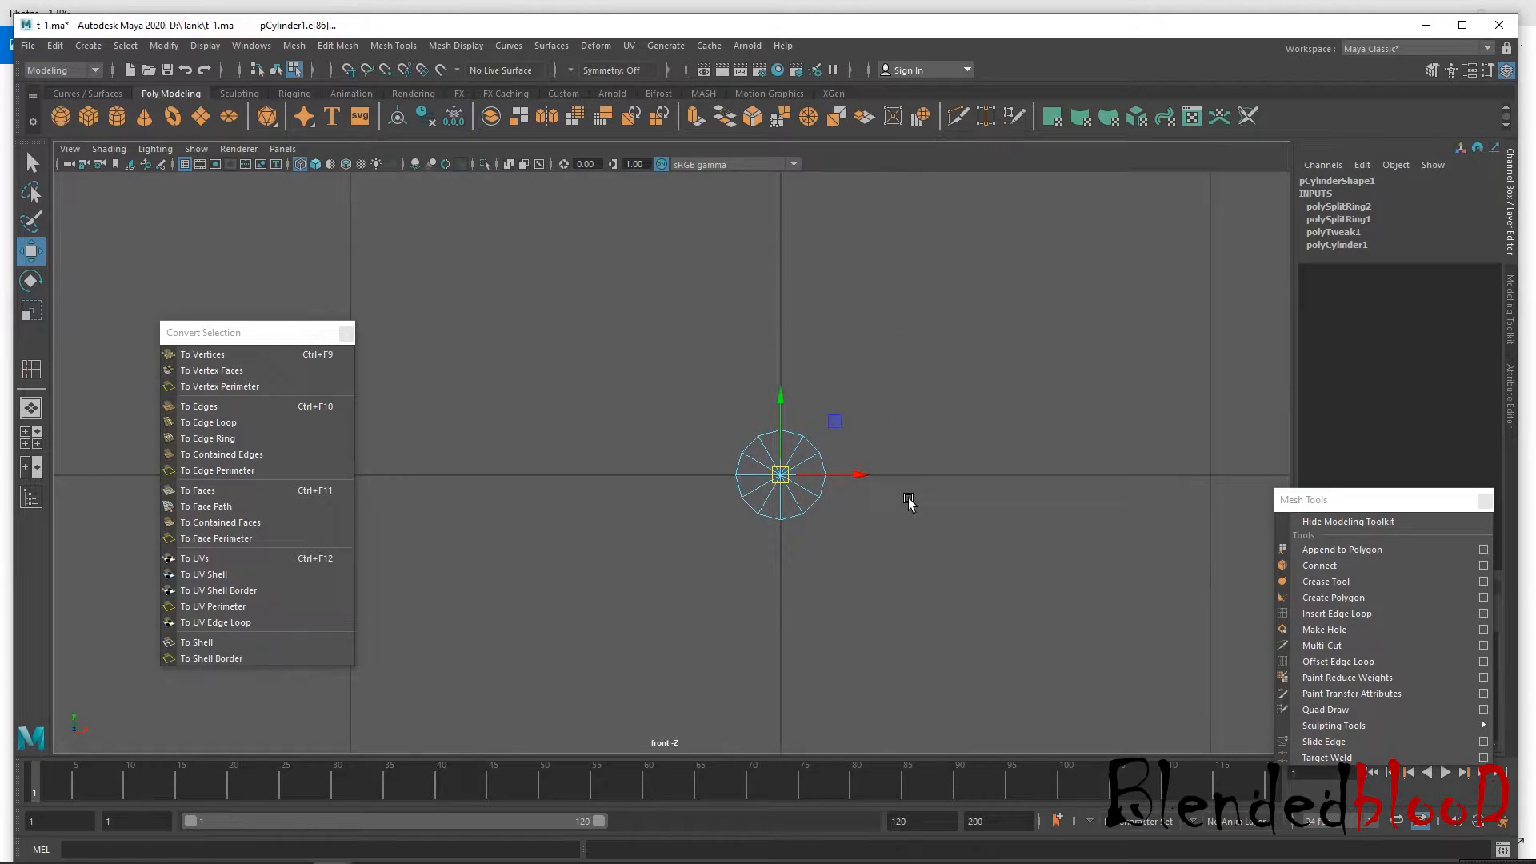
right_drag(680, 453, 613, 414)
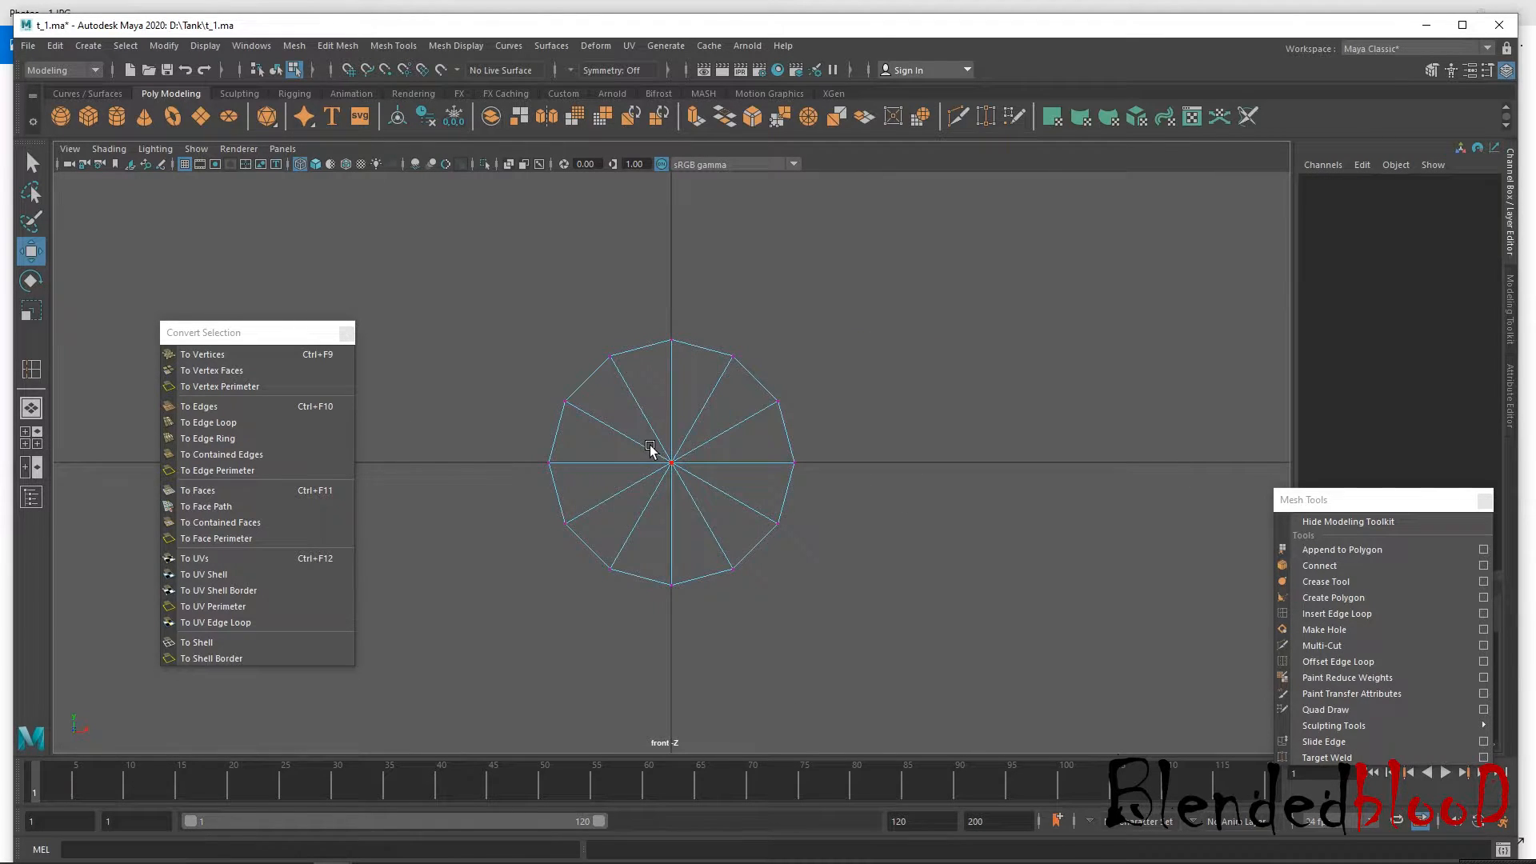
drag(649, 443, 707, 474)
click(224, 491)
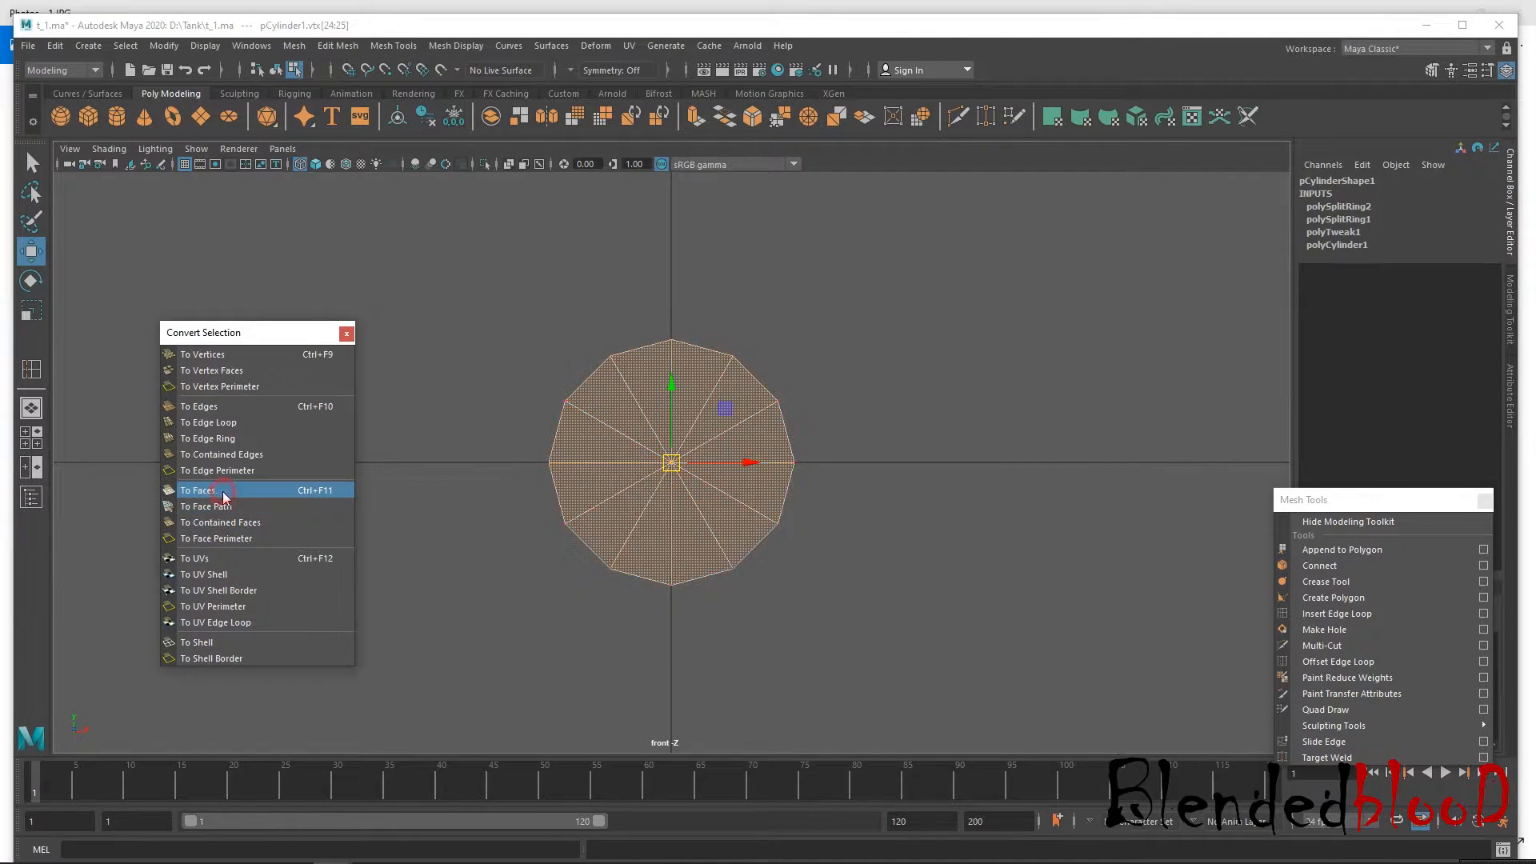
key(space)
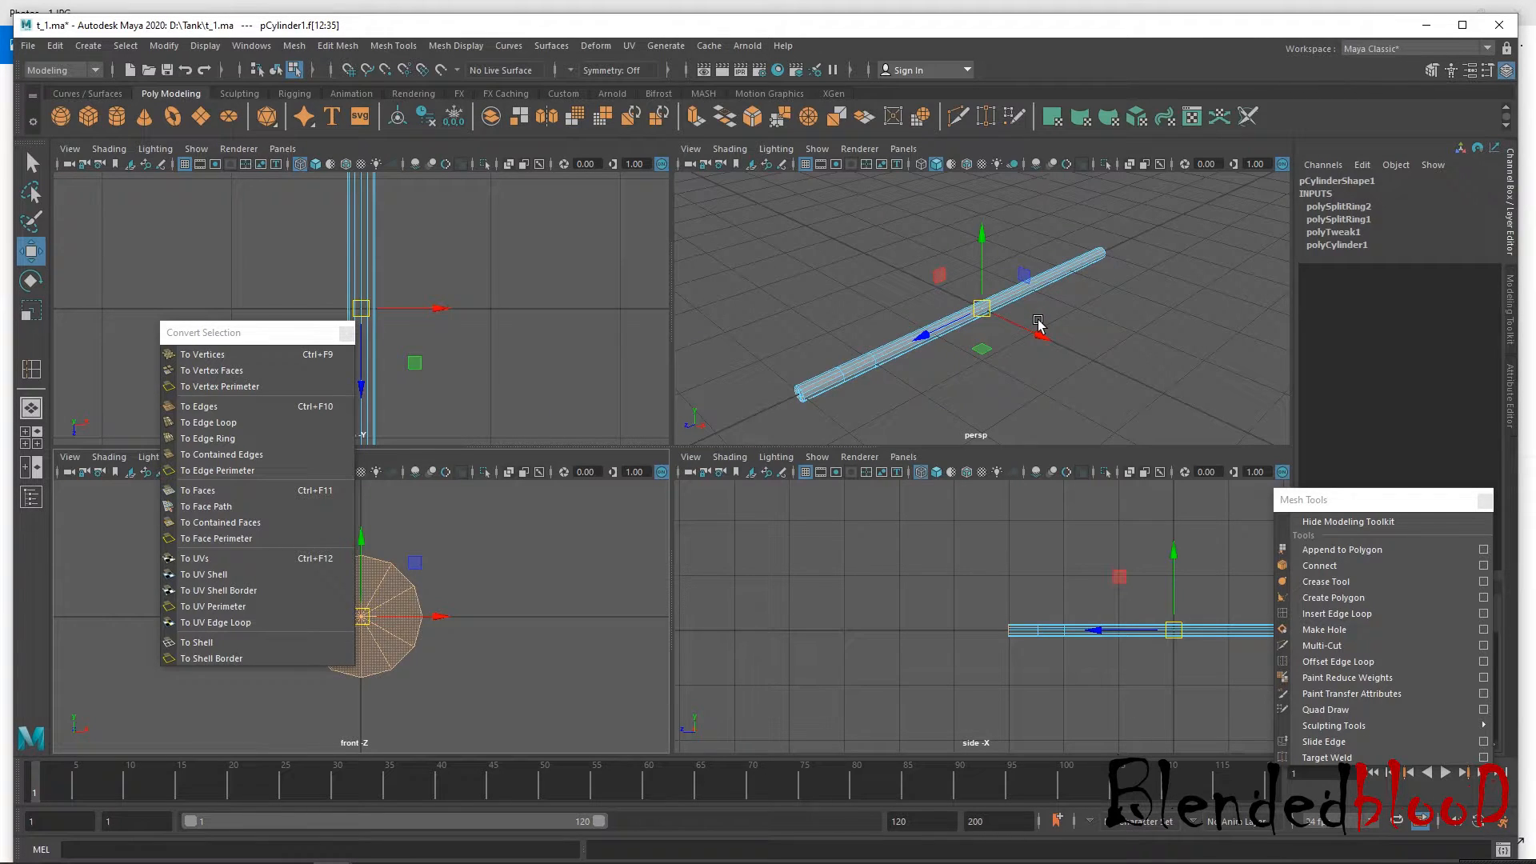
click(919, 402)
Scale up the faces of the barrel's short front section in the side view and shift it back so its front stays on the grid line.
key(space)
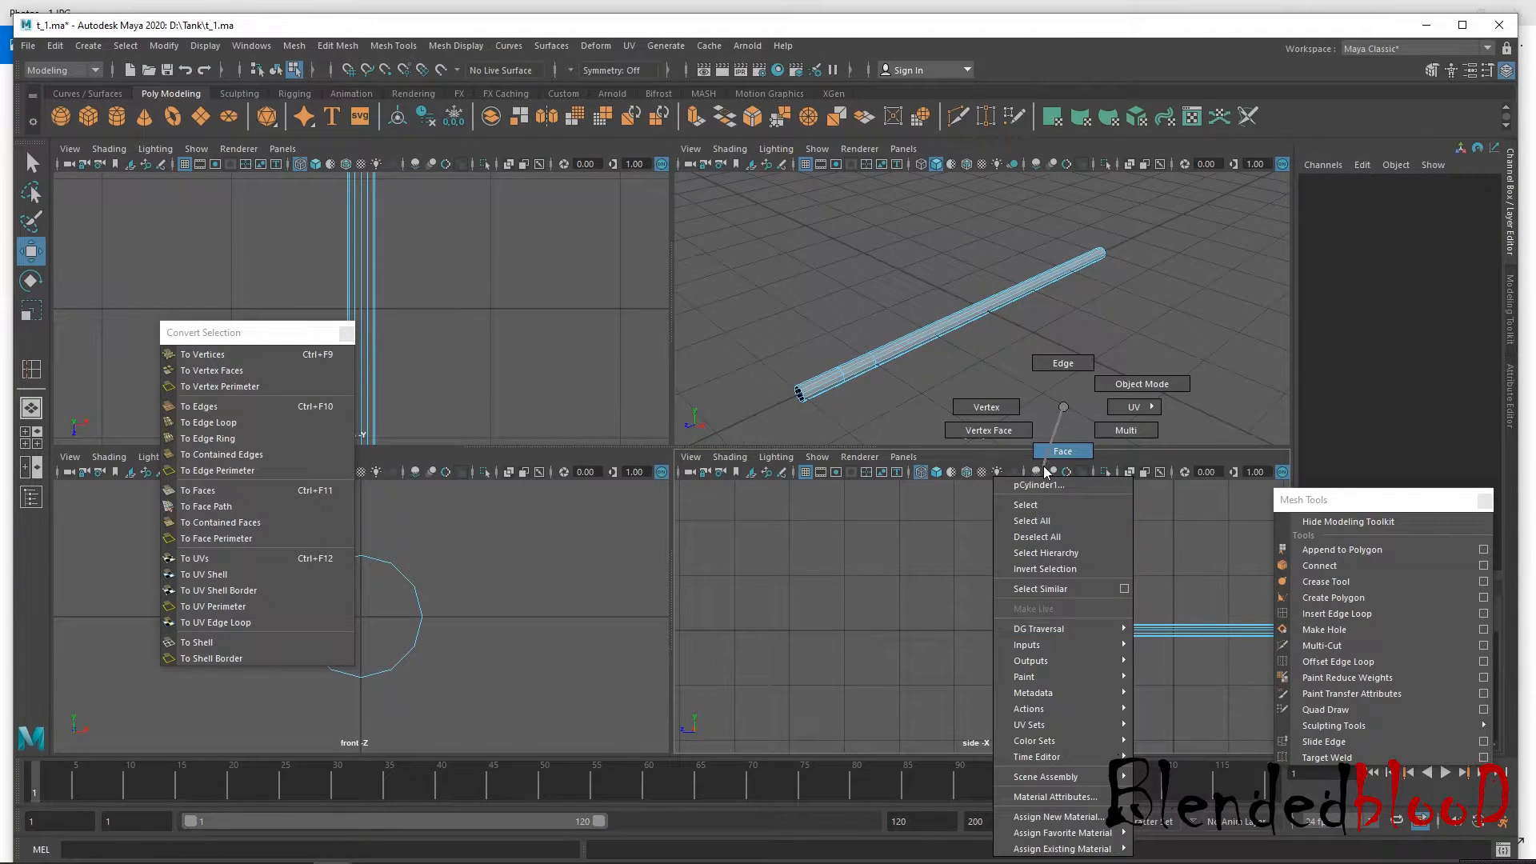
key(space)
drag(742, 457, 766, 548)
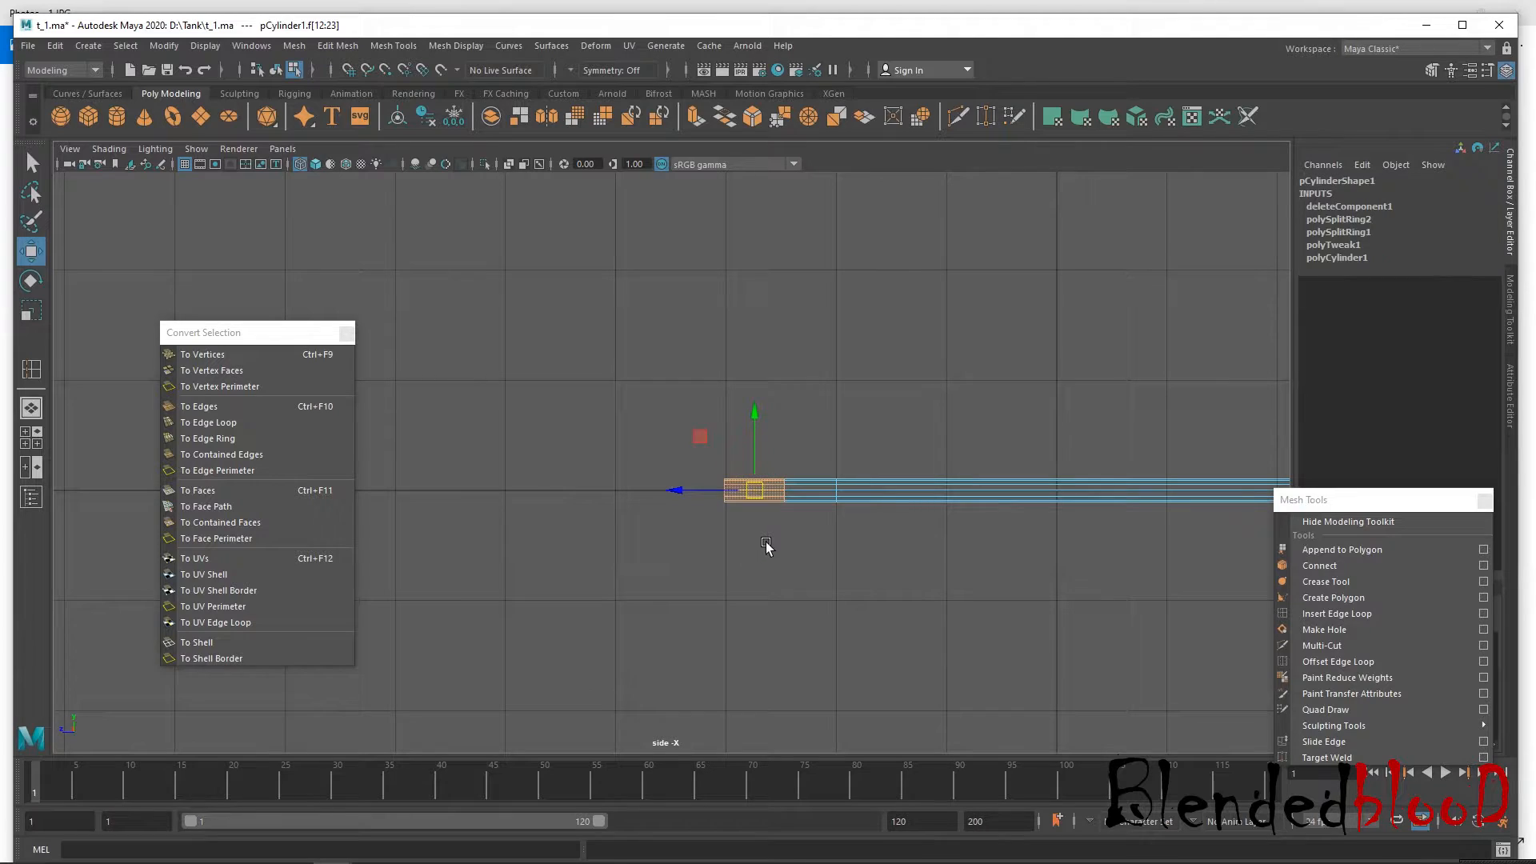
key(r)
drag(757, 490, 780, 610)
key(w)
drag(677, 491, 705, 503)
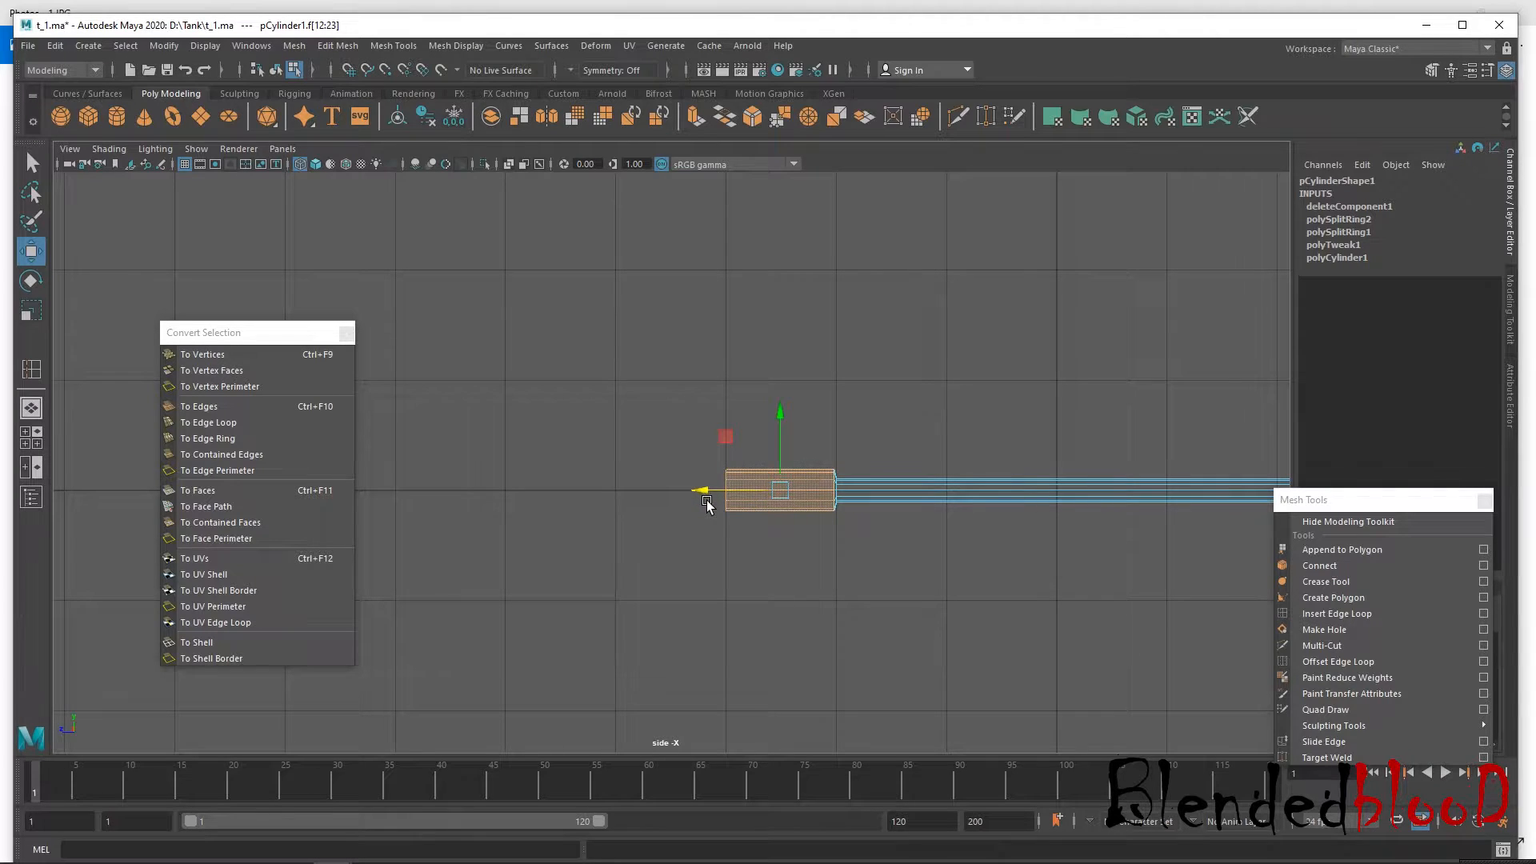
Move the rear vertex ring of the enlarged front section forward along the barrel to form a taper down to the thin tube.
right_drag(854, 507, 773, 408)
alt+right_drag(927, 499, 987, 710)
alt+middle_drag(883, 506, 814, 482)
alt+right_drag(816, 482, 938, 644)
drag(843, 452, 874, 552)
drag(799, 479, 718, 484)
scroll(727, 514, down, 3)
scroll(897, 464, down, 3)
scroll(897, 464, up, 4)
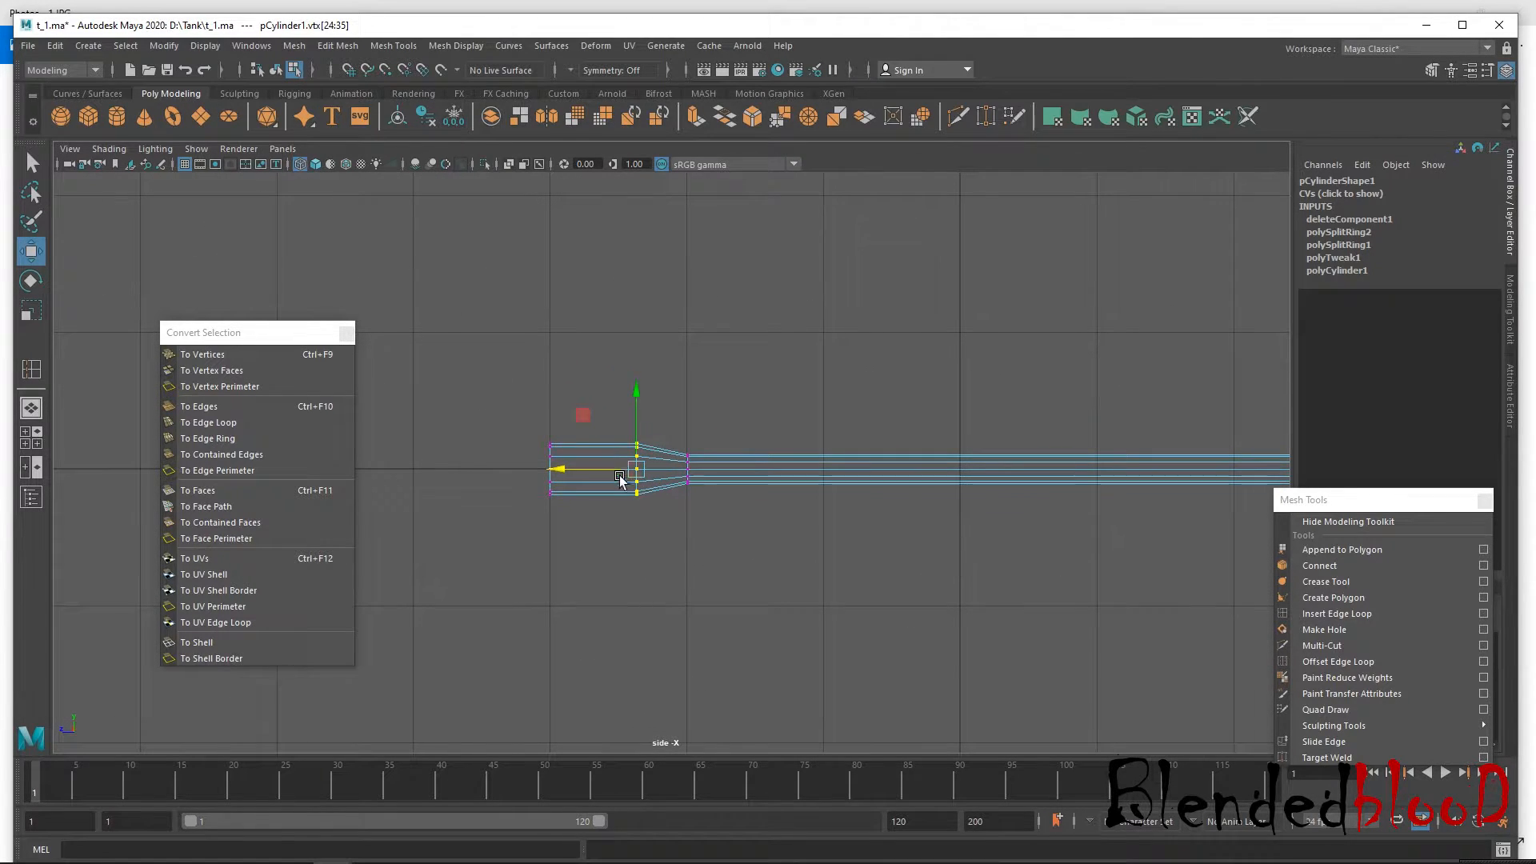
drag(566, 472, 565, 472)
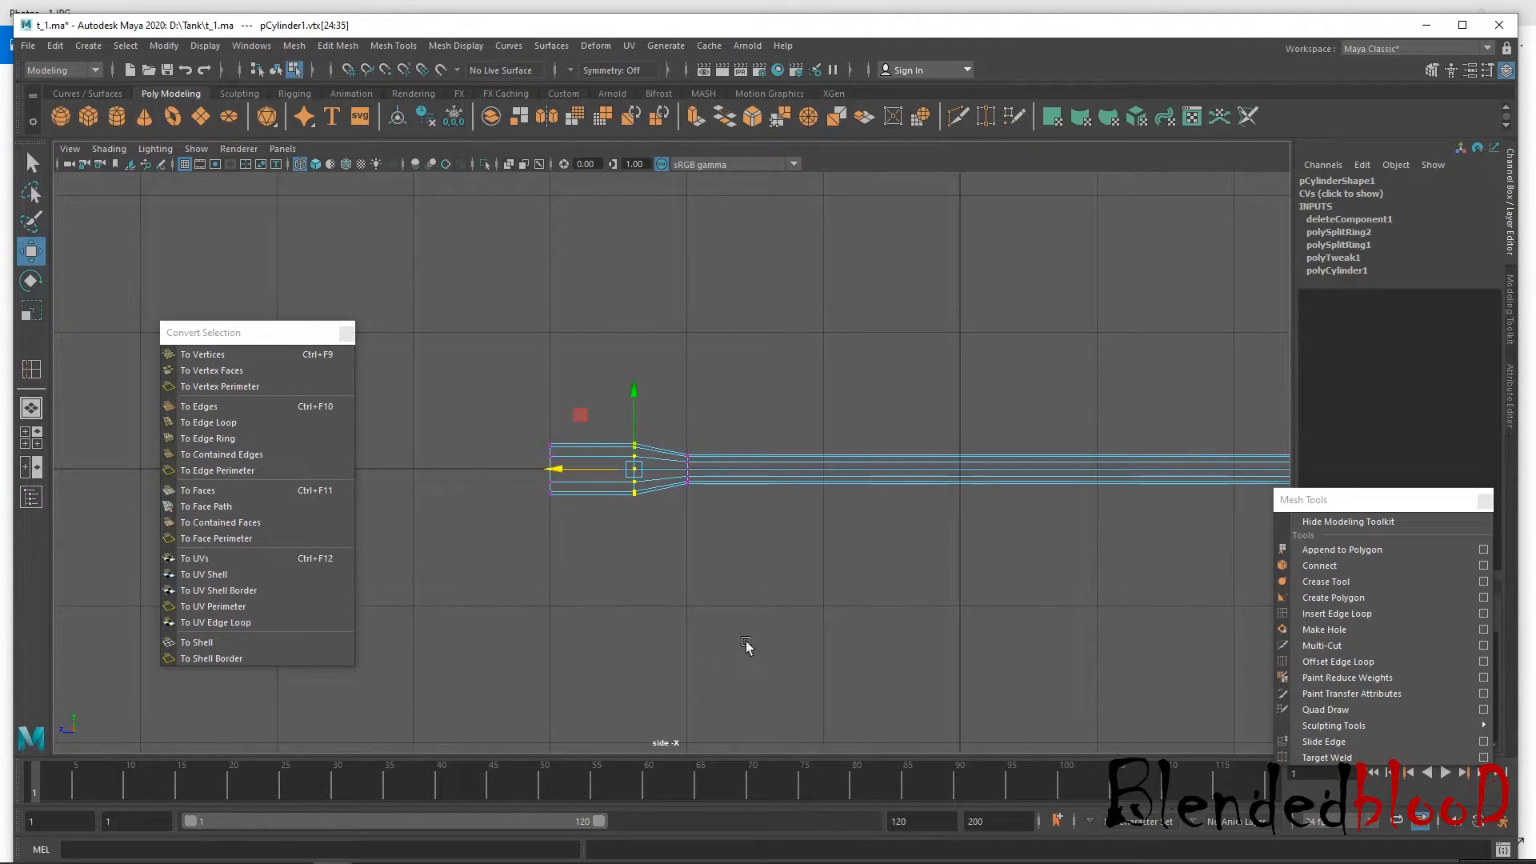
Insert two edge loops around the middle part of the barrel behind the taper.
click(1328, 613)
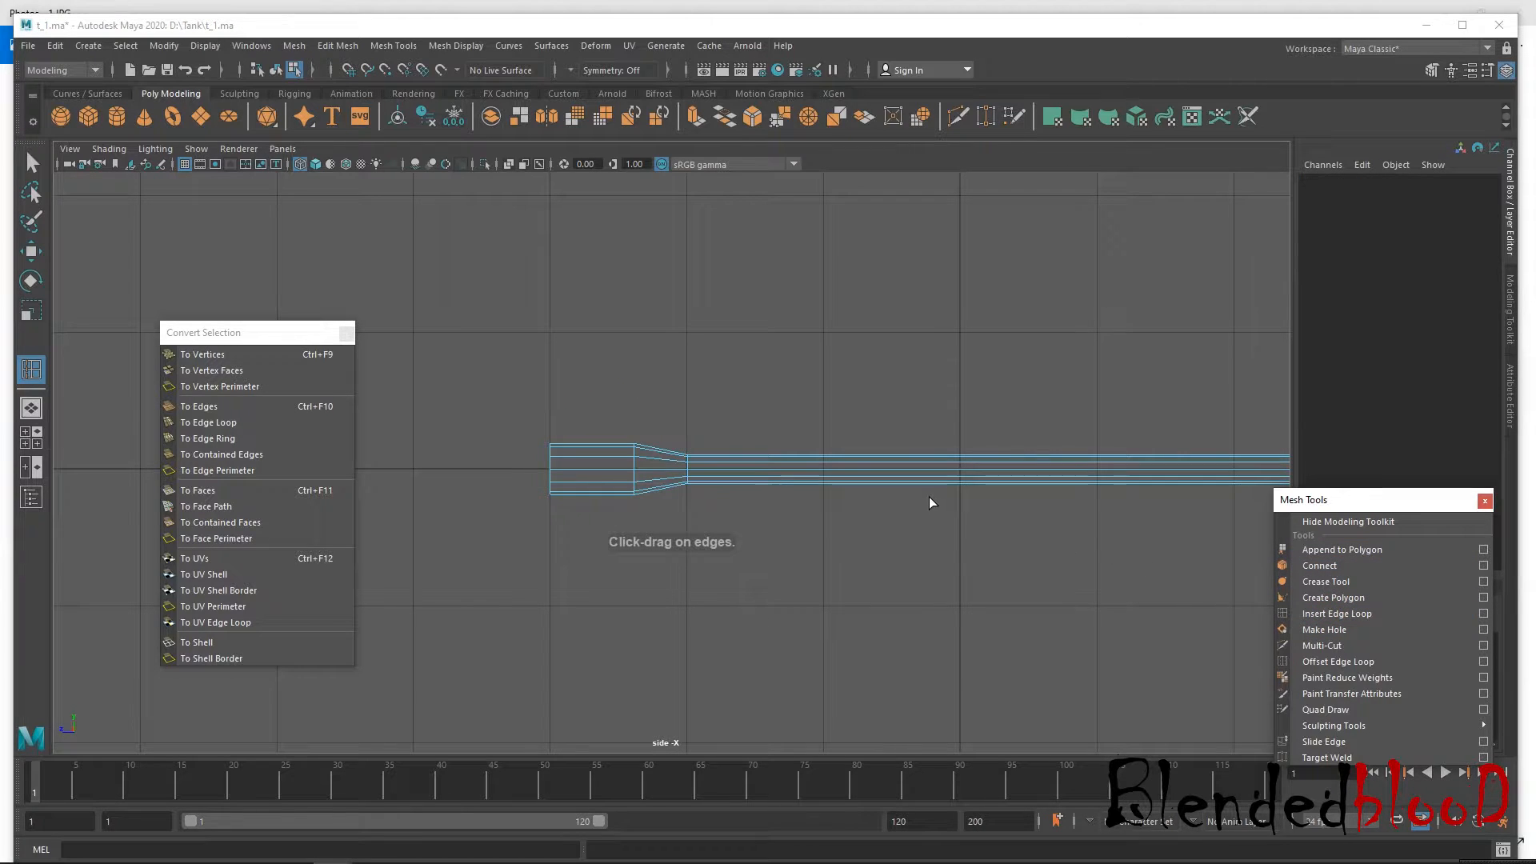
drag(922, 485, 873, 485)
alt+middle_drag(992, 501, 852, 496)
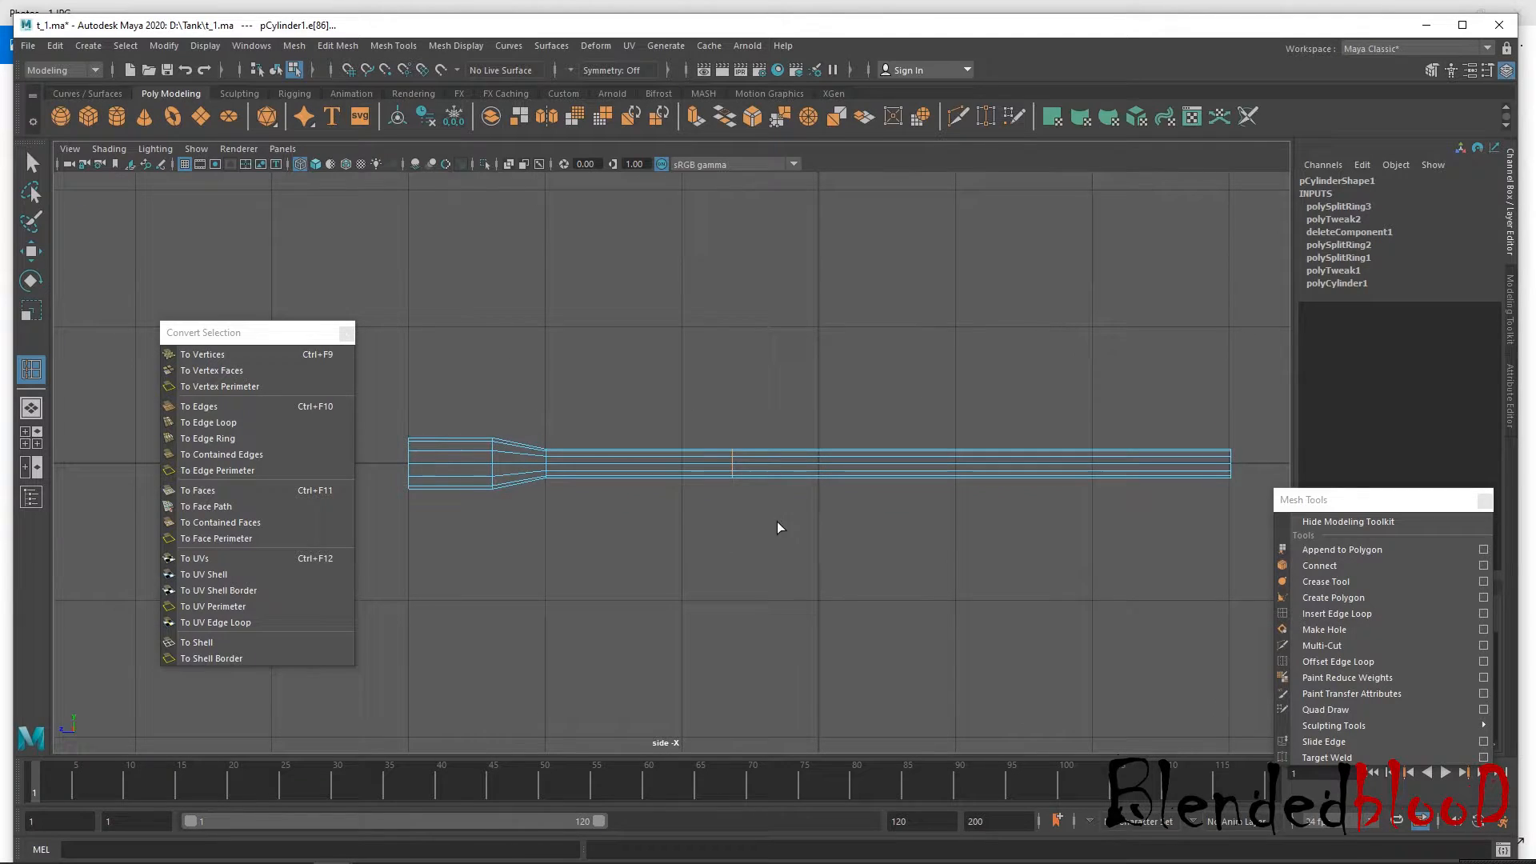
click(862, 478)
Move the vertices of the two middle edge loops forward along the barrel to mark out the ends of a sleeve.
key(w)
right_drag(860, 412, 788, 404)
drag(719, 432, 627, 465)
drag(920, 500, 775, 466)
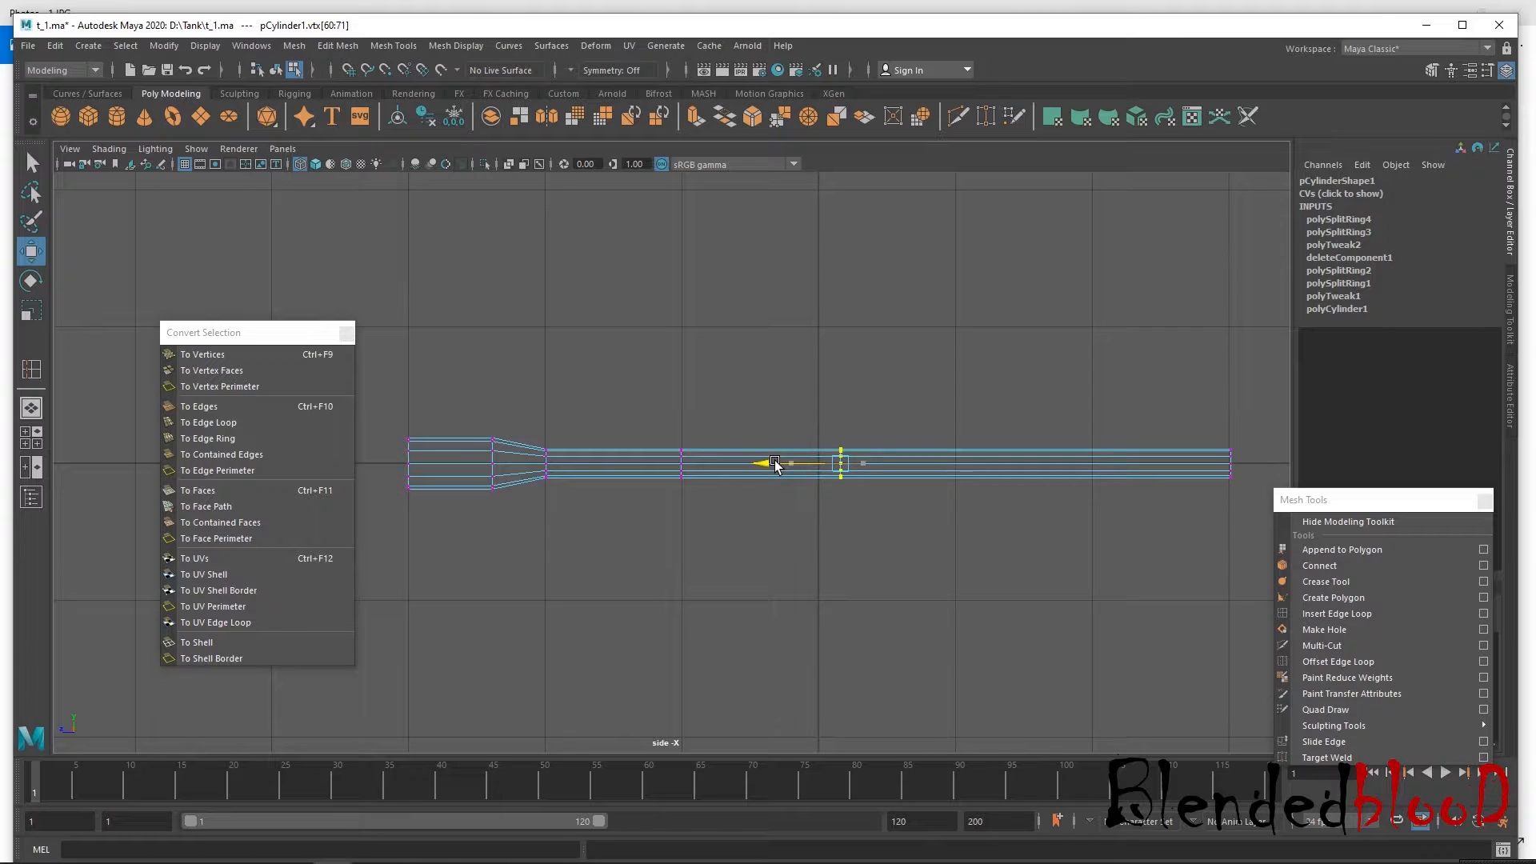
drag(647, 427, 957, 560)
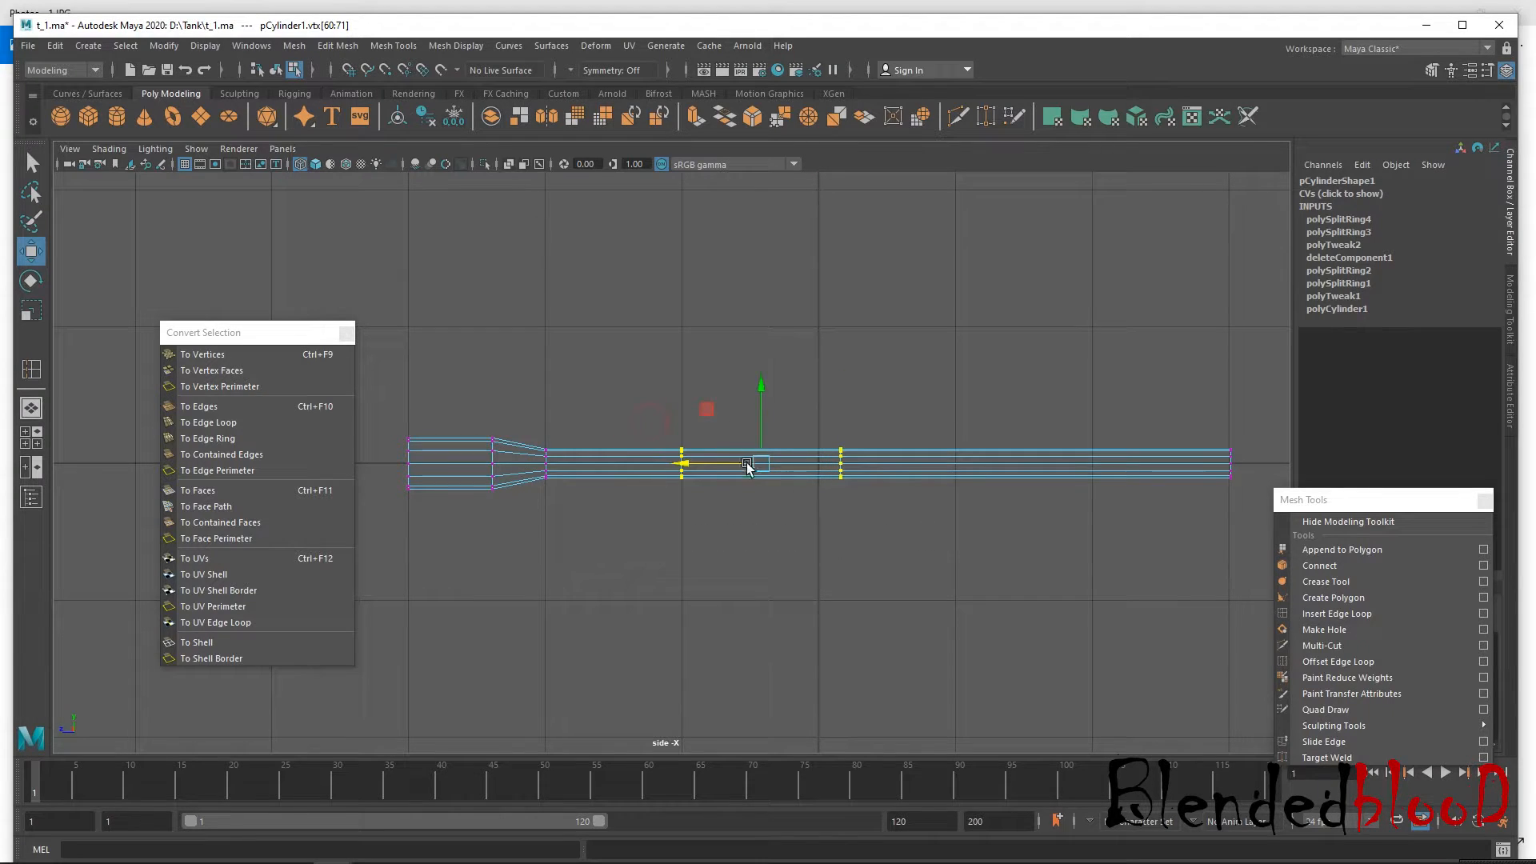
drag(641, 428, 640, 472)
Extrude the faces between the two middle loops, scale them outward into a thicker sleeve, and shrink its length back to the loops.
right_drag(734, 412, 734, 448)
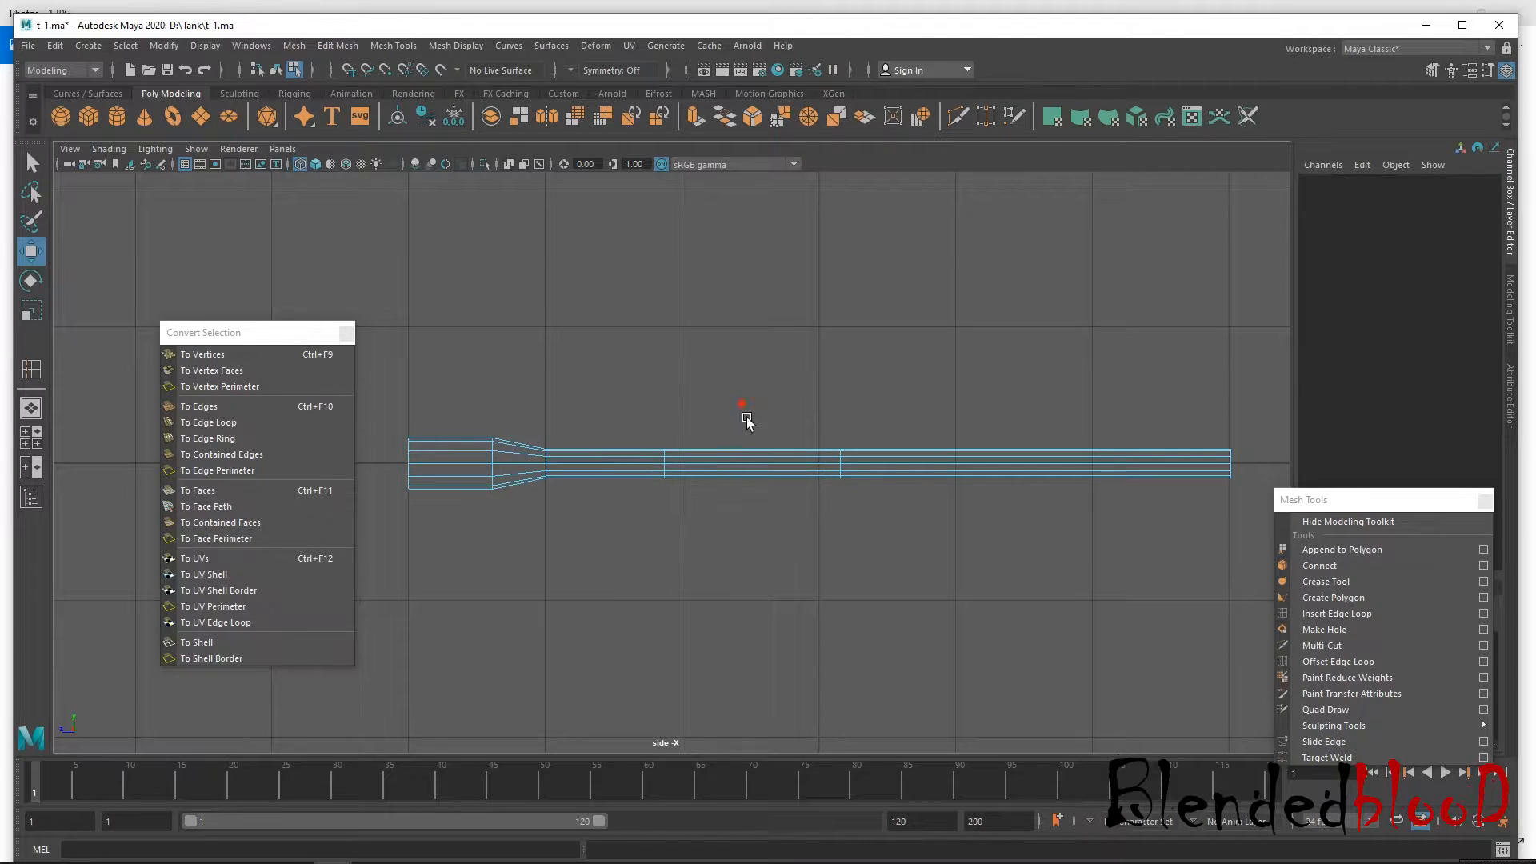
drag(743, 444, 752, 599)
click(695, 116)
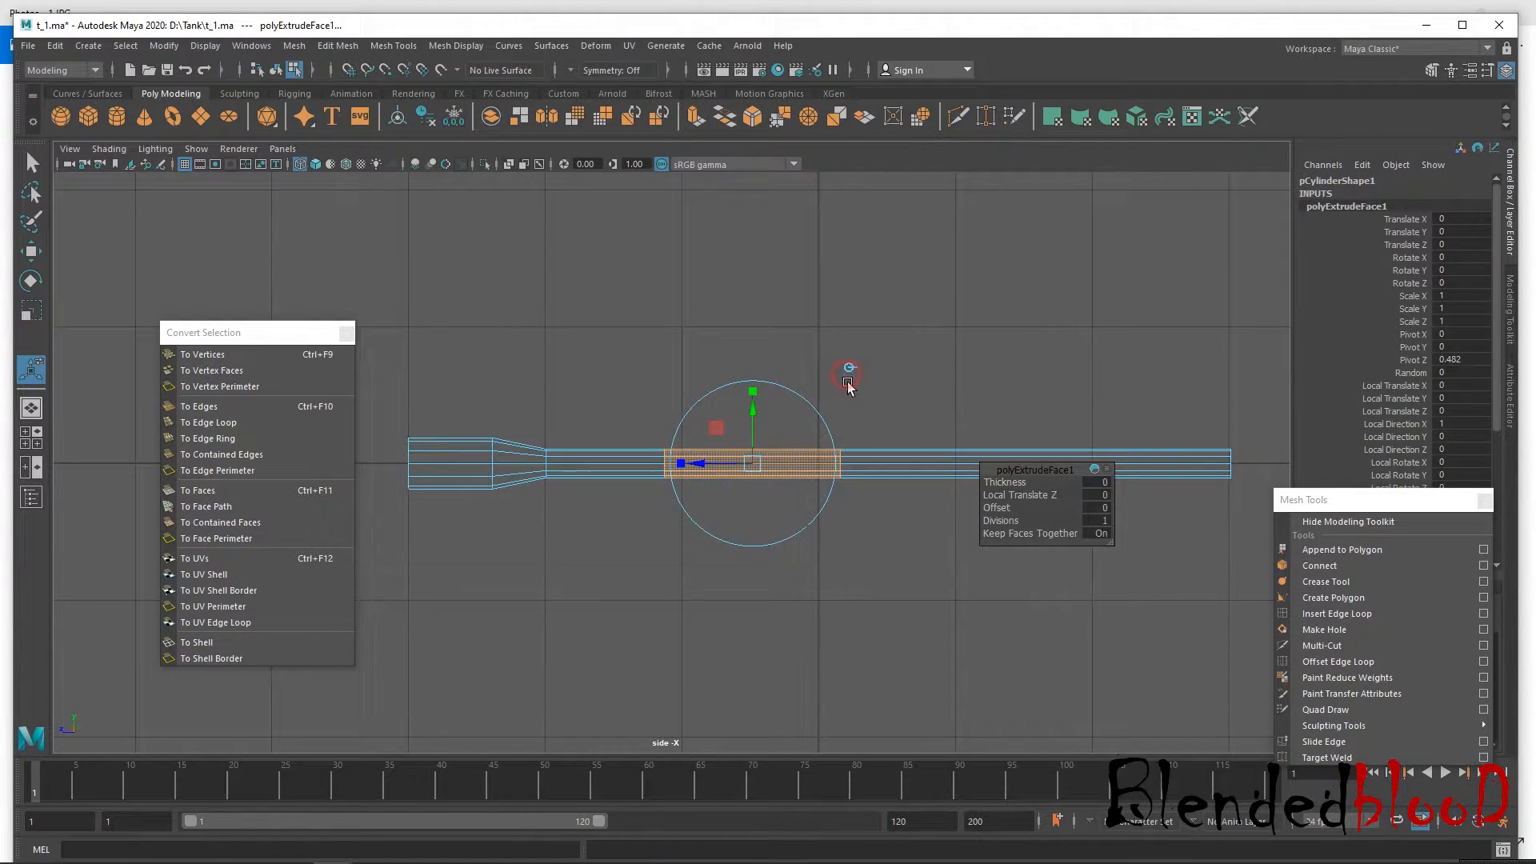
key(r)
drag(754, 468, 808, 588)
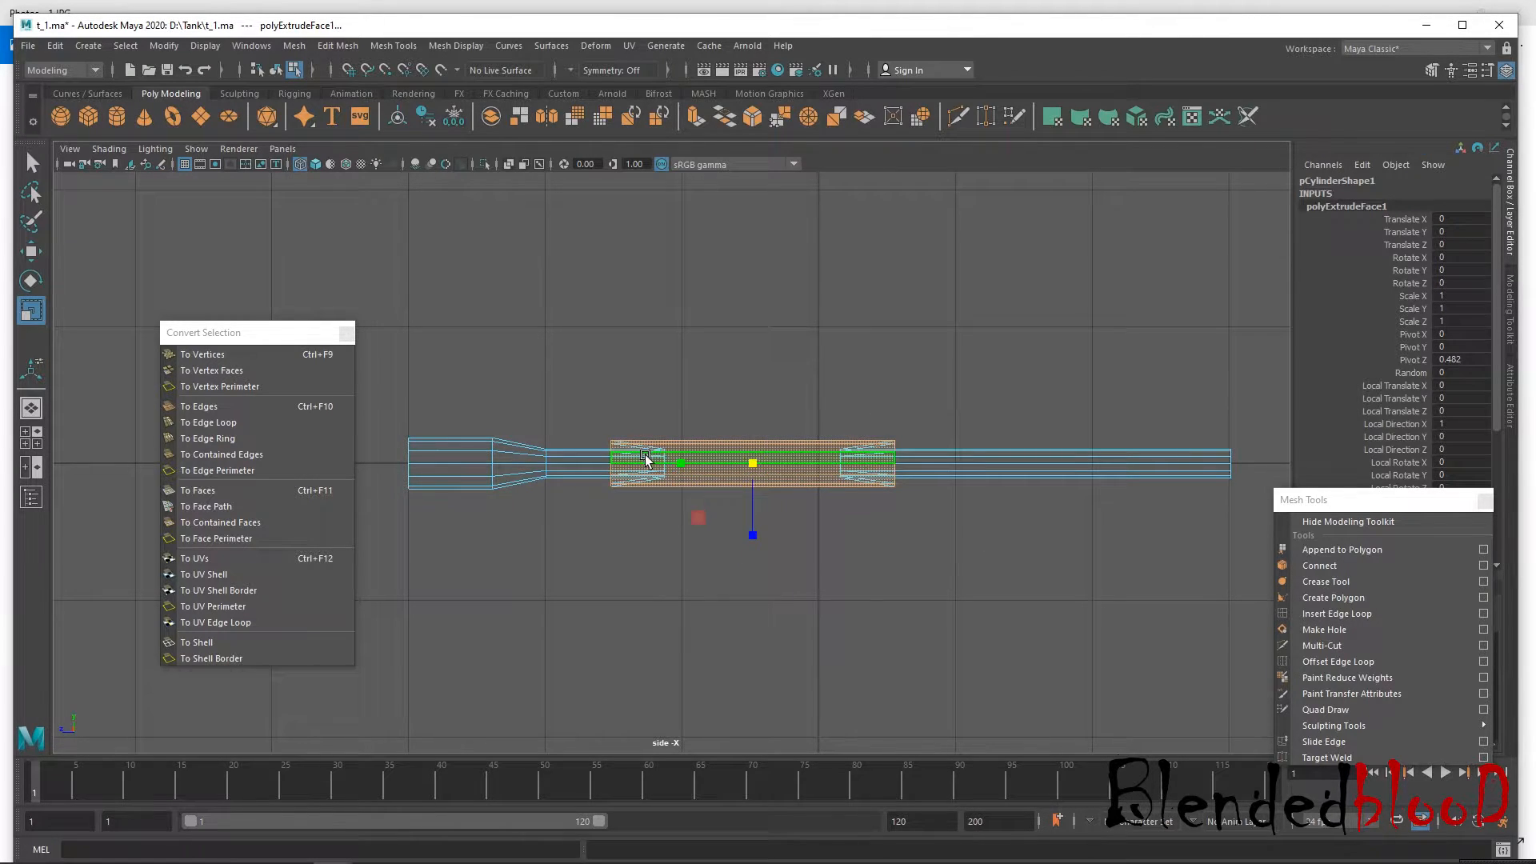
drag(636, 463, 706, 470)
Flatten the vertices at each end of the sleeve along the barrel's length so both end steps are vertical.
right_drag(708, 408, 628, 399)
drag(624, 373, 726, 560)
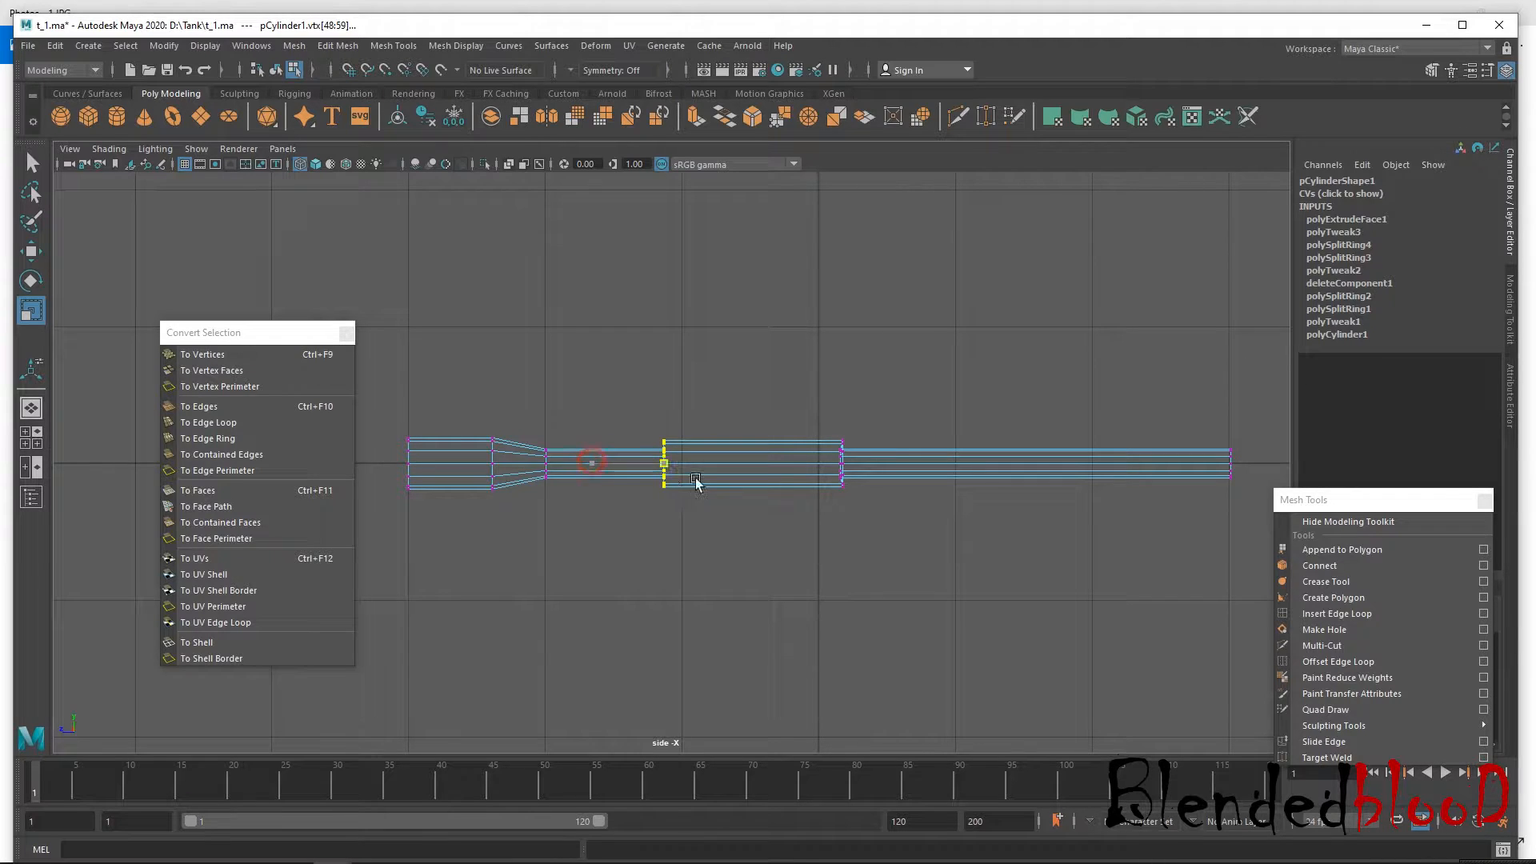
drag(806, 411, 893, 514)
scroll(847, 580, up, 2)
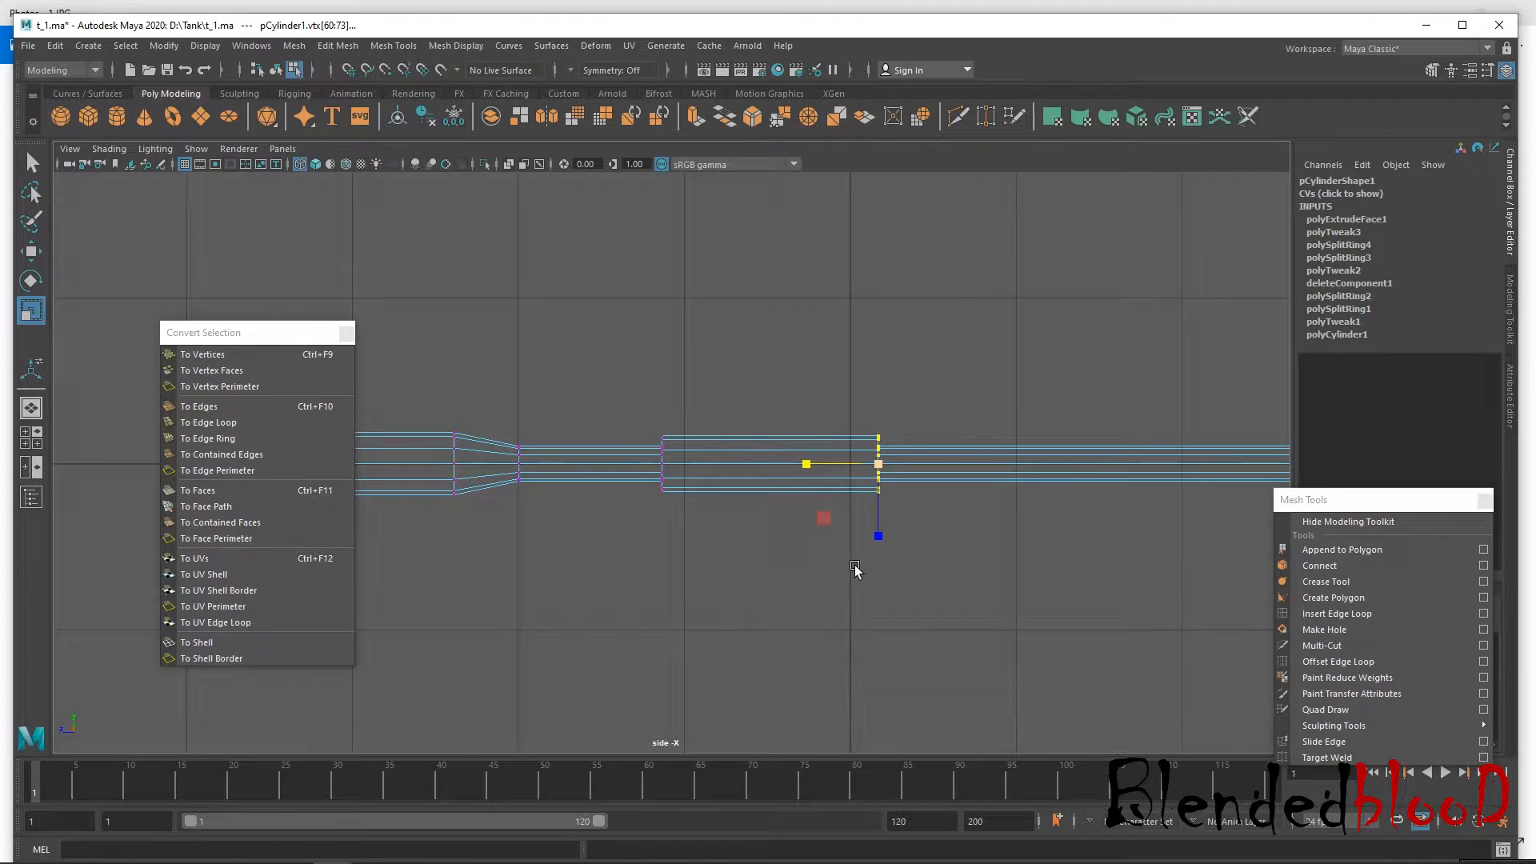
key(w)
Fine-tune the sleeve's size by scaling its outer faces.
right_drag(827, 436, 827, 441)
key(F11)
drag(815, 442, 816, 534)
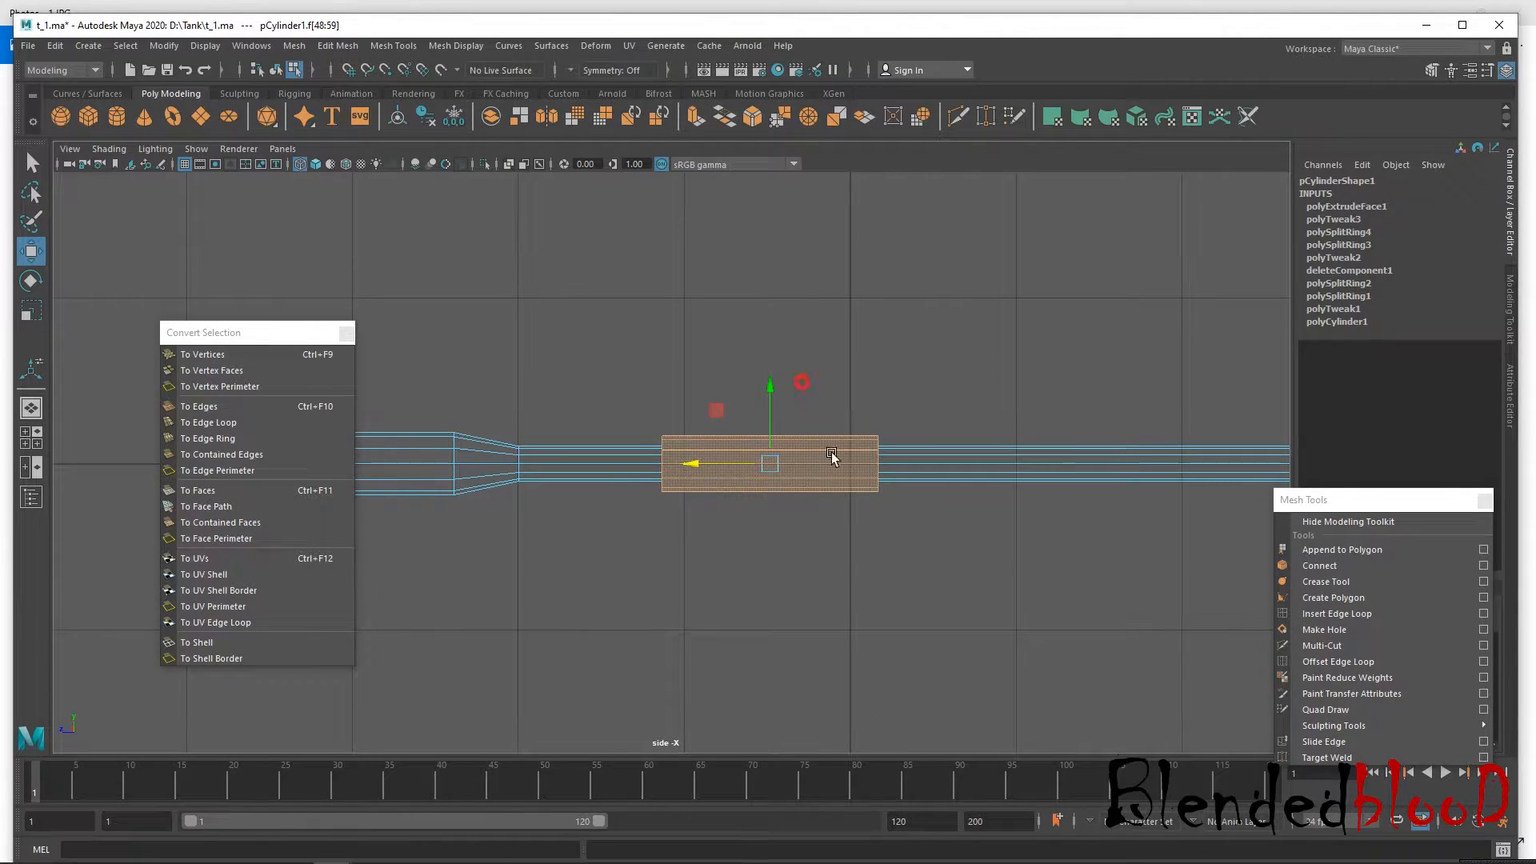
key(r)
drag(772, 463, 764, 469)
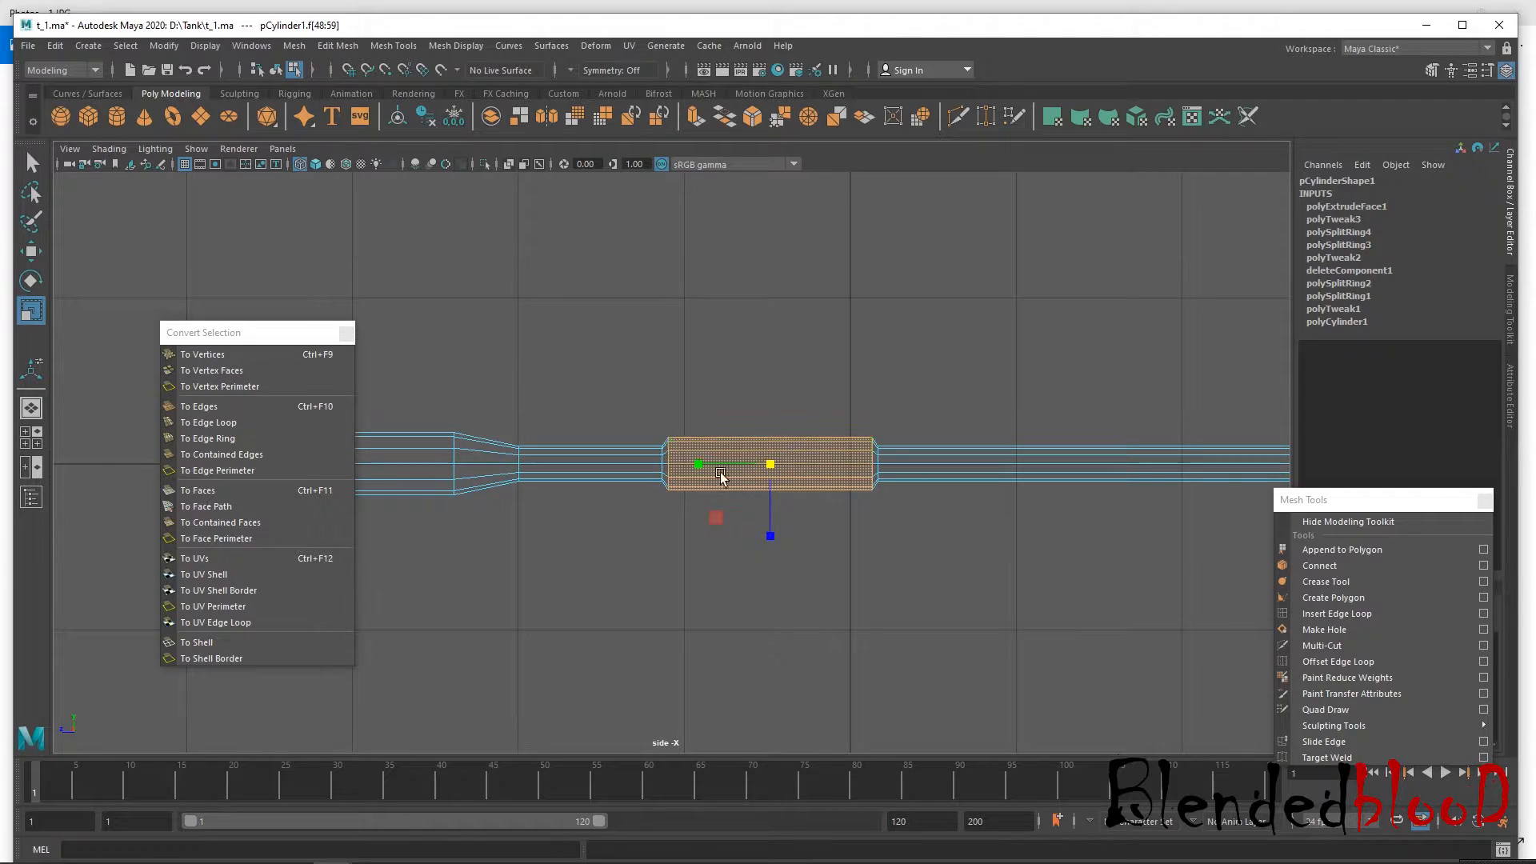
drag(770, 466, 775, 468)
key(w)
Insert two edge loops close together near the rear end of the barrel.
alt+middle_drag(902, 514, 696, 525)
alt+middle_drag(891, 507, 799, 480)
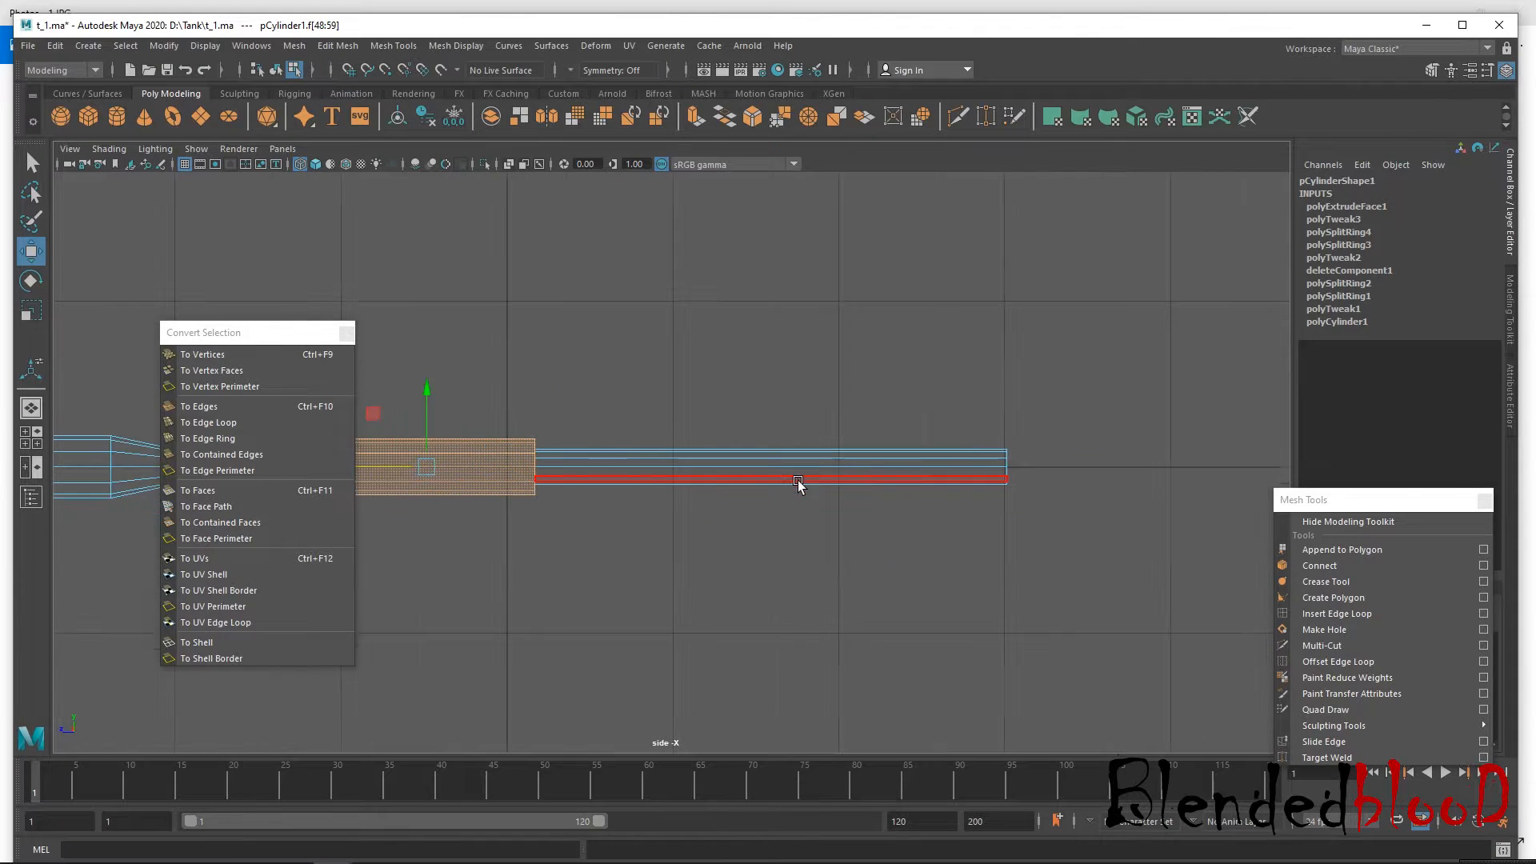
click(1329, 614)
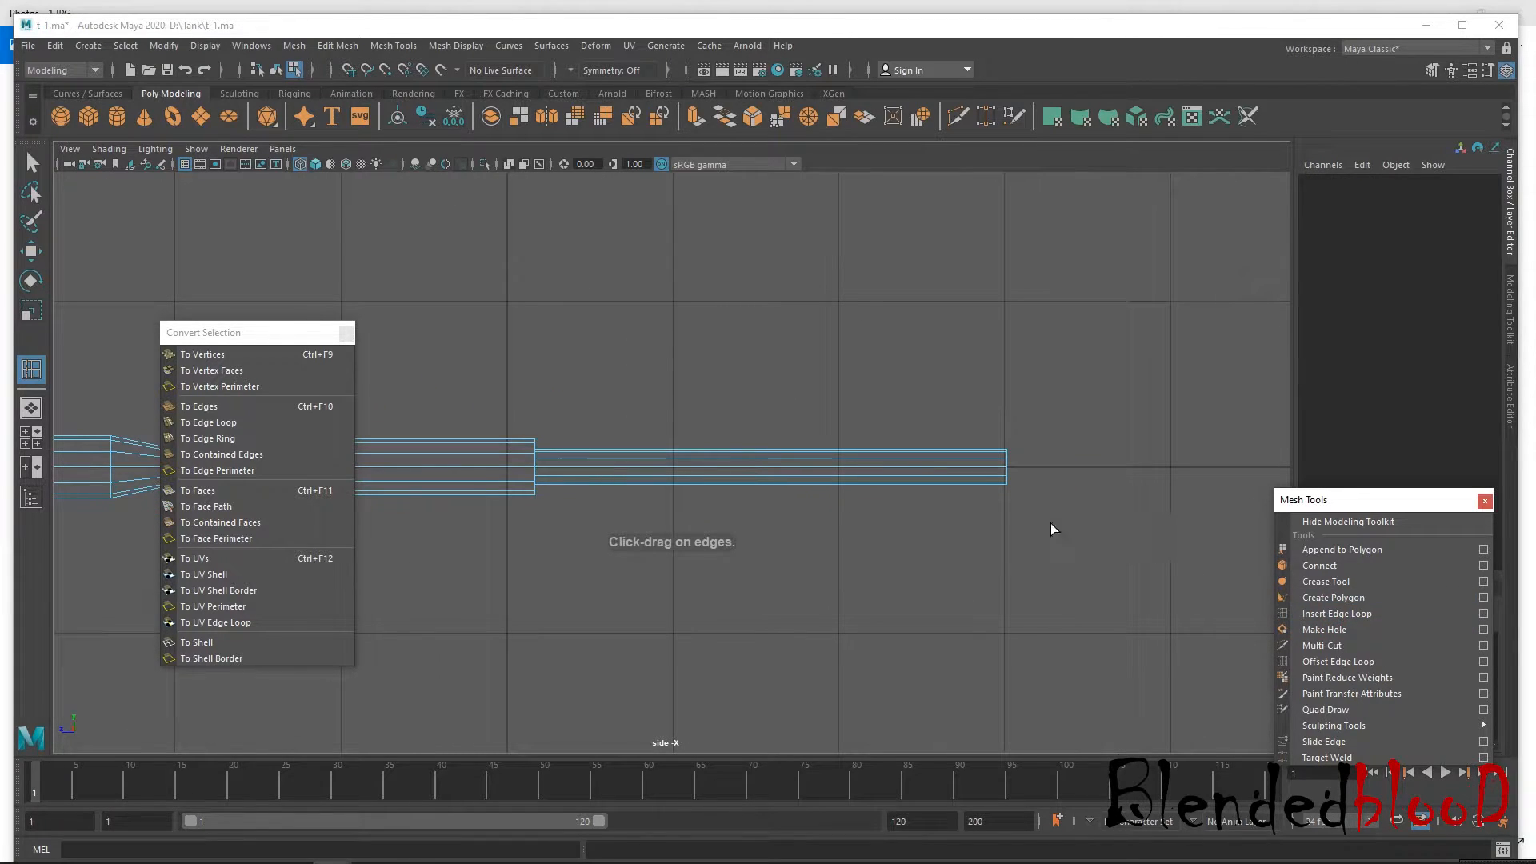
click(977, 486)
drag(981, 483, 953, 491)
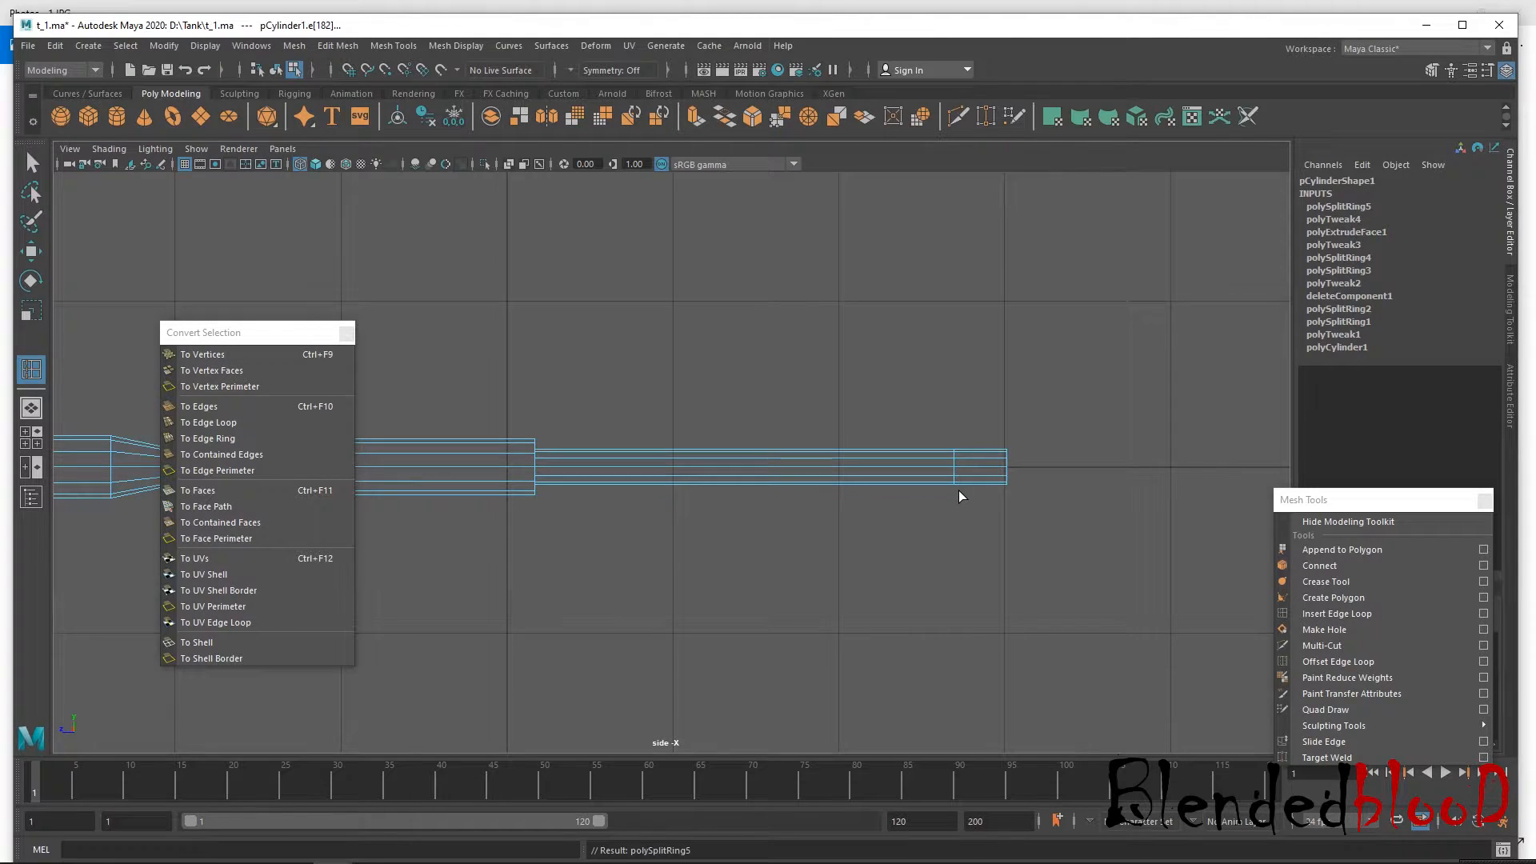
click(979, 485)
Scale down the faces of the short section at the barrel's rear end to make a narrower tip.
key(w)
right_drag(991, 459, 999, 450)
drag(992, 417, 984, 465)
key(r)
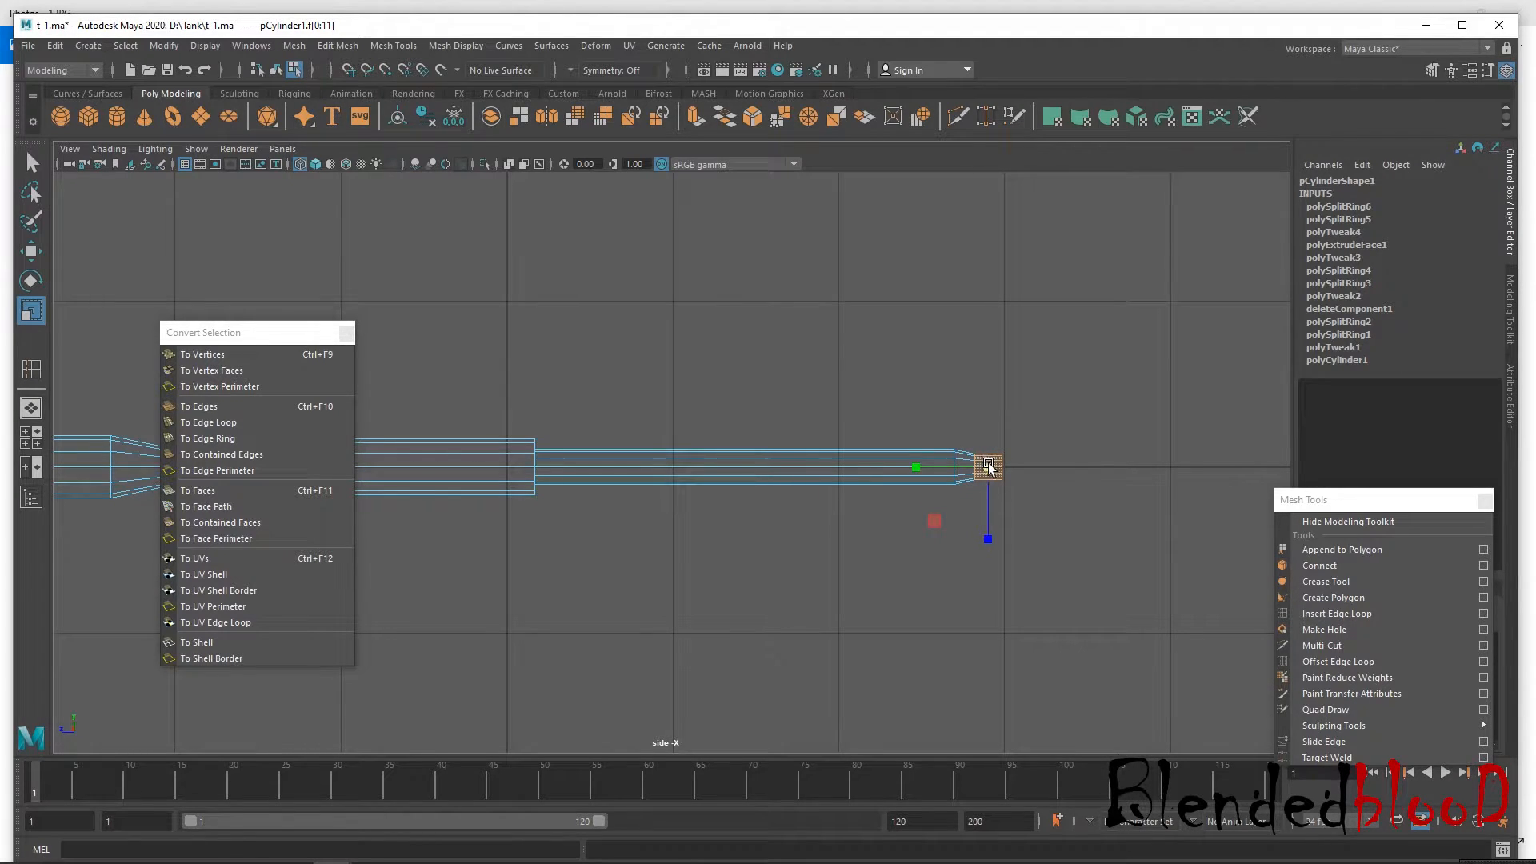
key(w)
Align the barrel's rear end vertices with the grid line and move the ring before the narrow tip backward to shorten its taper.
scroll(879, 448, up, 2)
scroll(1036, 560, up, 2)
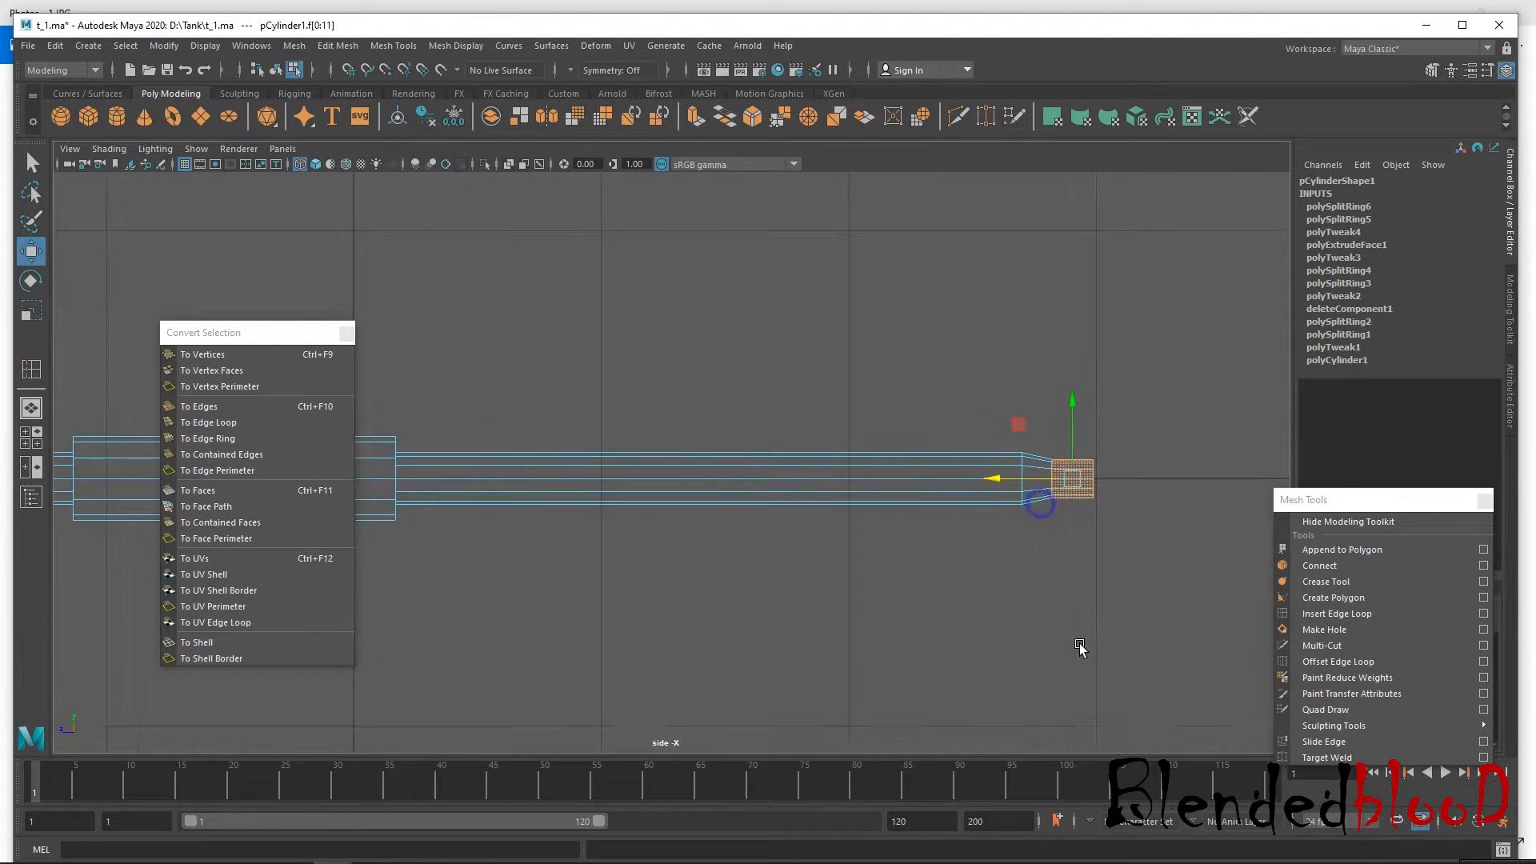
right_drag(1040, 429, 1043, 409)
drag(1054, 406, 1134, 531)
drag(1025, 480, 1023, 478)
drag(992, 427, 1042, 537)
drag(958, 480, 968, 491)
Scale up the faces of the barrel's front section a little more.
scroll(999, 534, down, 6)
alt+middle_drag(864, 513, 1146, 498)
right_drag(922, 452, 1023, 363)
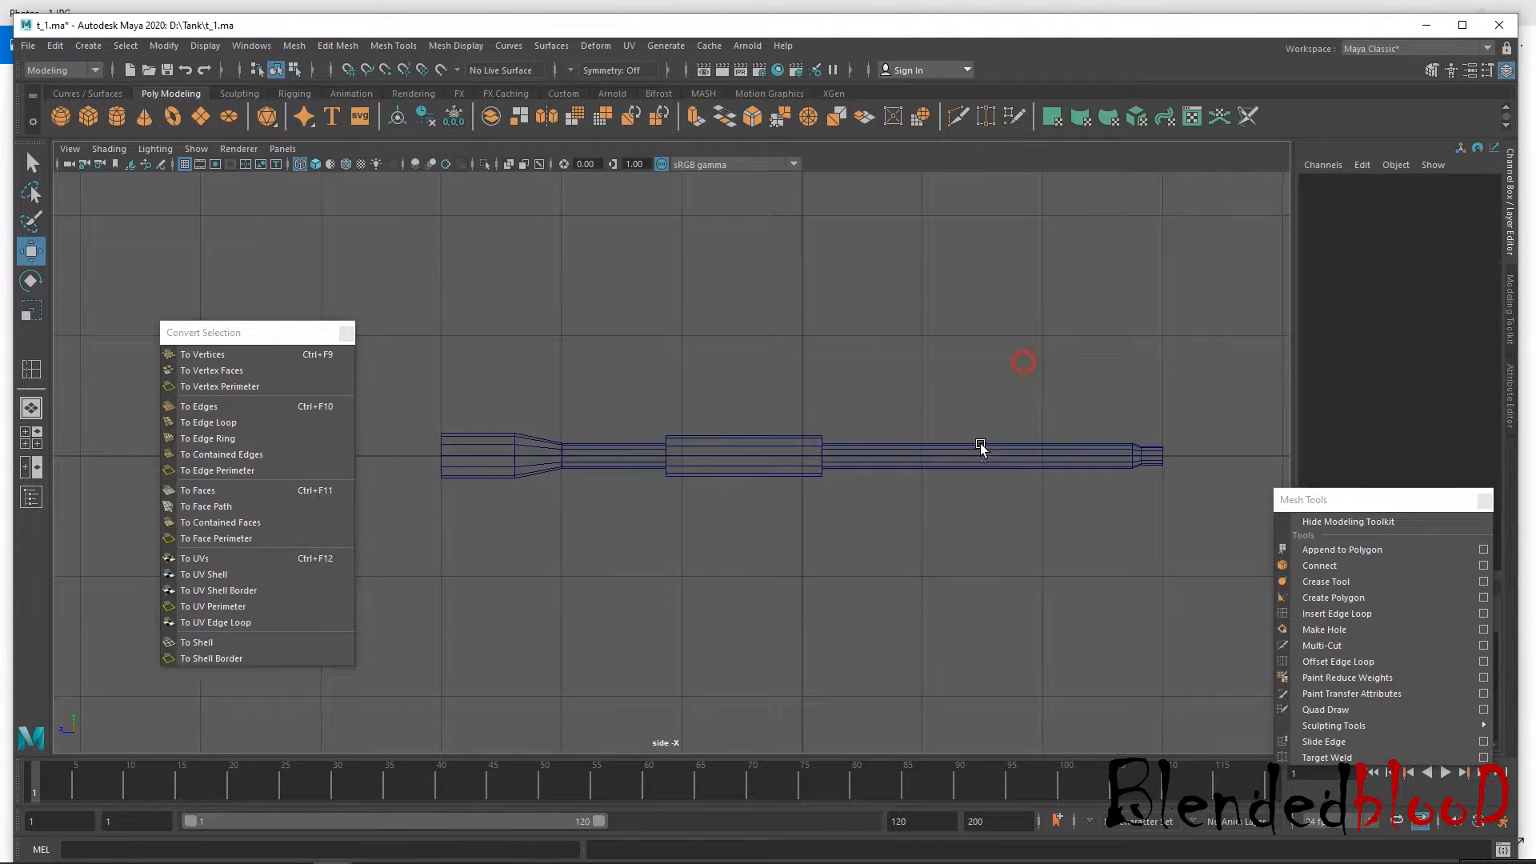
click(1010, 456)
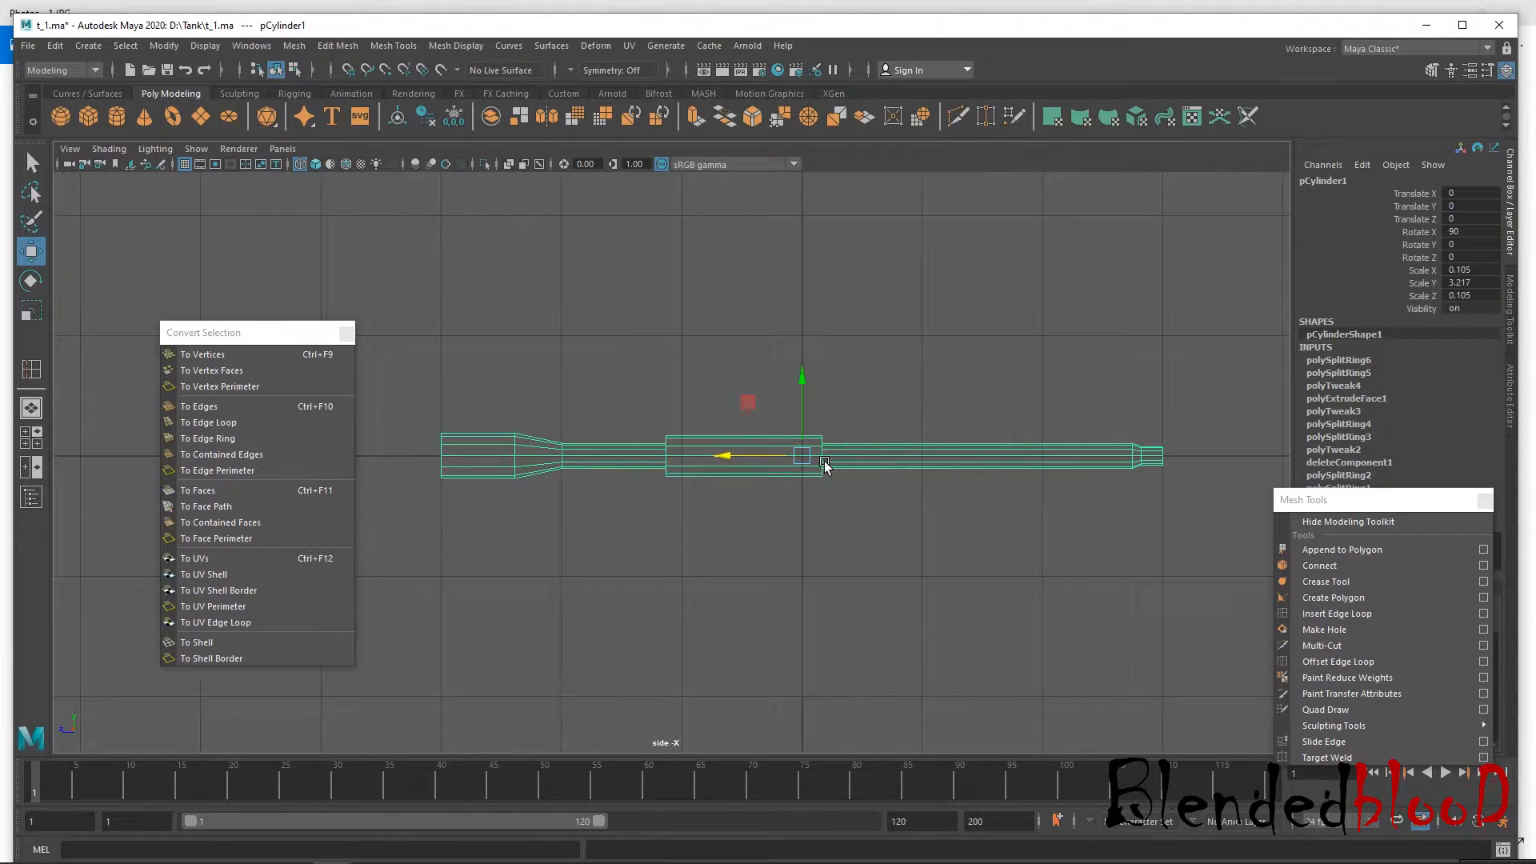
alt+middle_drag(808, 469, 959, 479)
right_drag(632, 453, 633, 516)
drag(629, 403, 654, 590)
key(r)
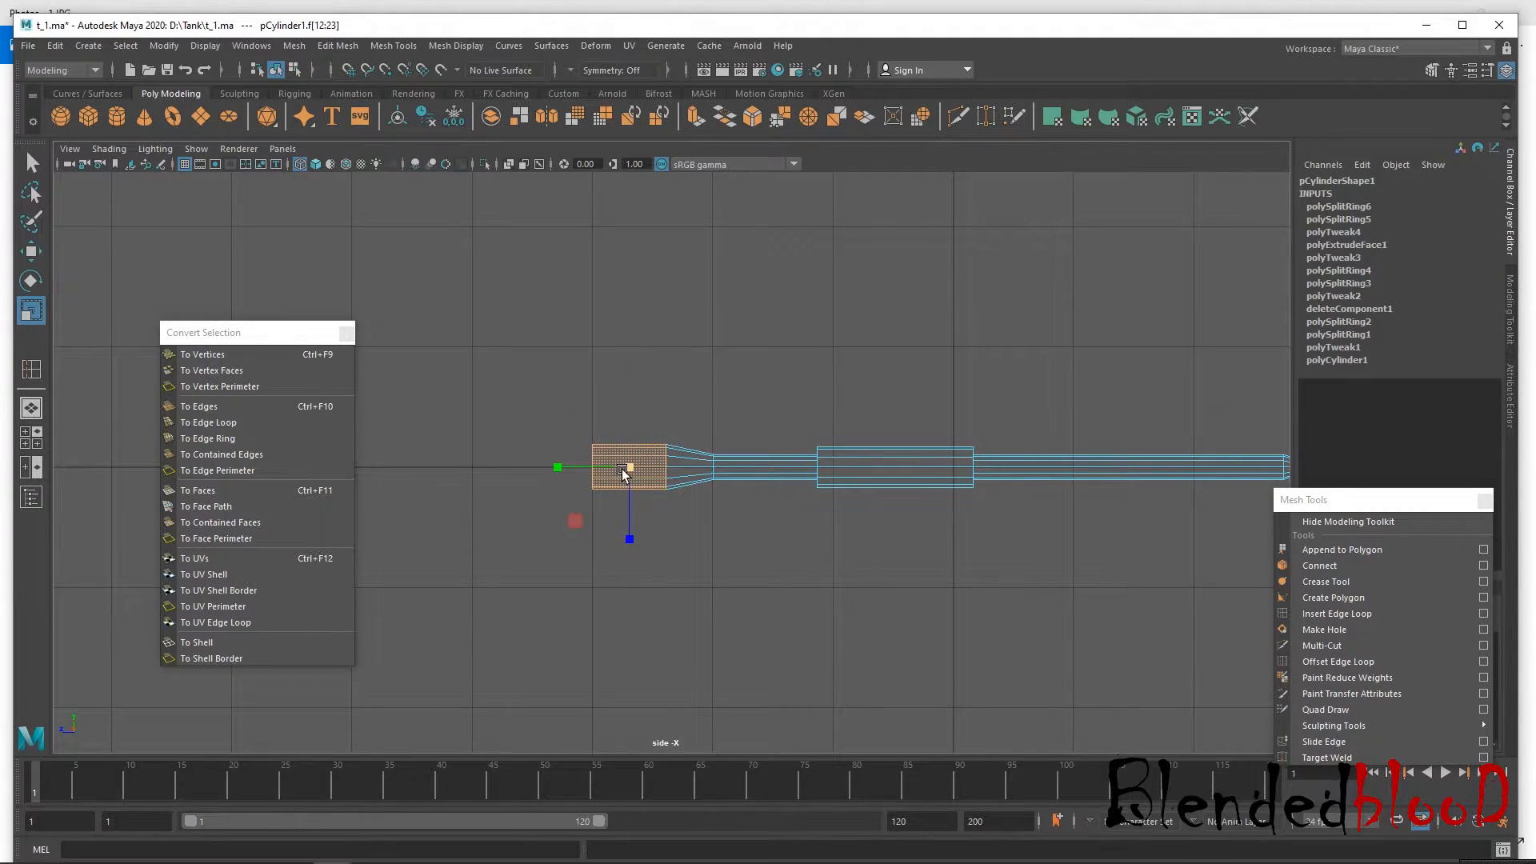
drag(632, 483, 641, 528)
Move the vertices at the barrel's front end back to the grid line.
right_drag(595, 459, 529, 410)
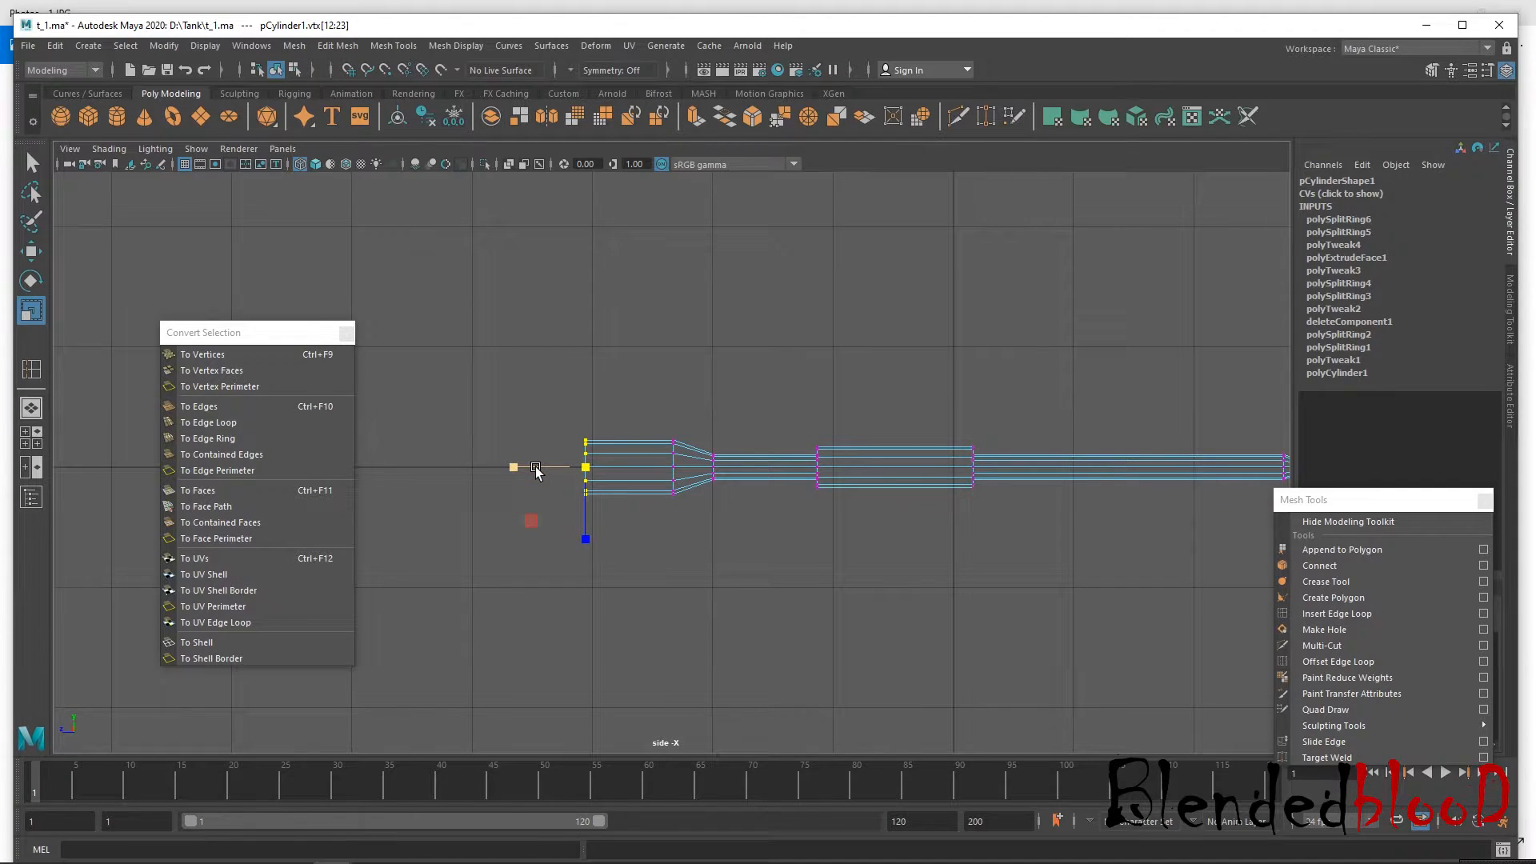
key(w)
drag(517, 474, 527, 475)
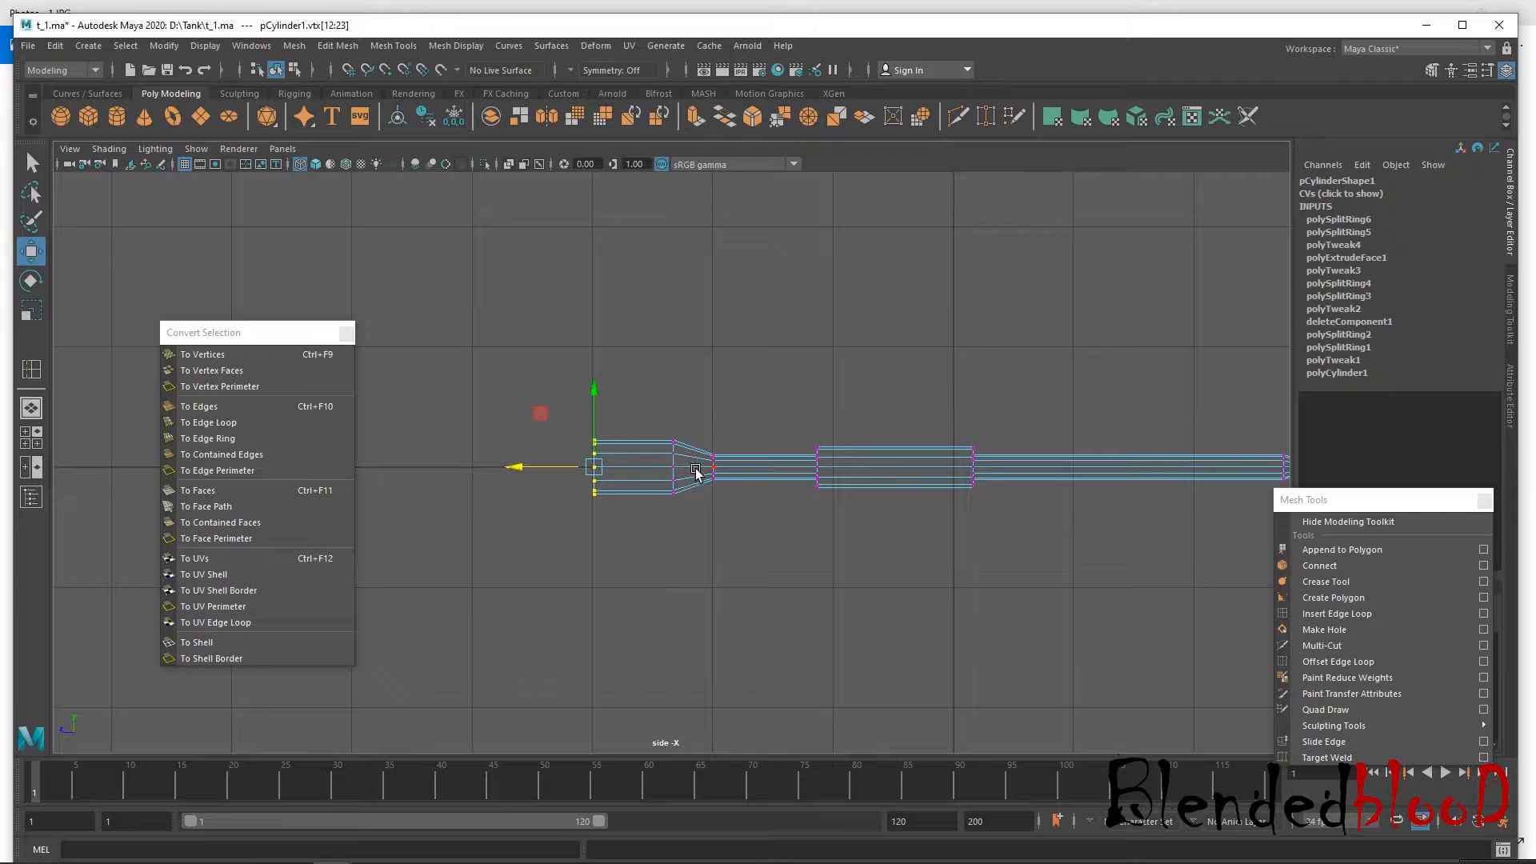
Scale the whole barrel object to 0.12 on X and Z and 3.207 on Y.
alt+middle_drag(767, 502, 685, 489)
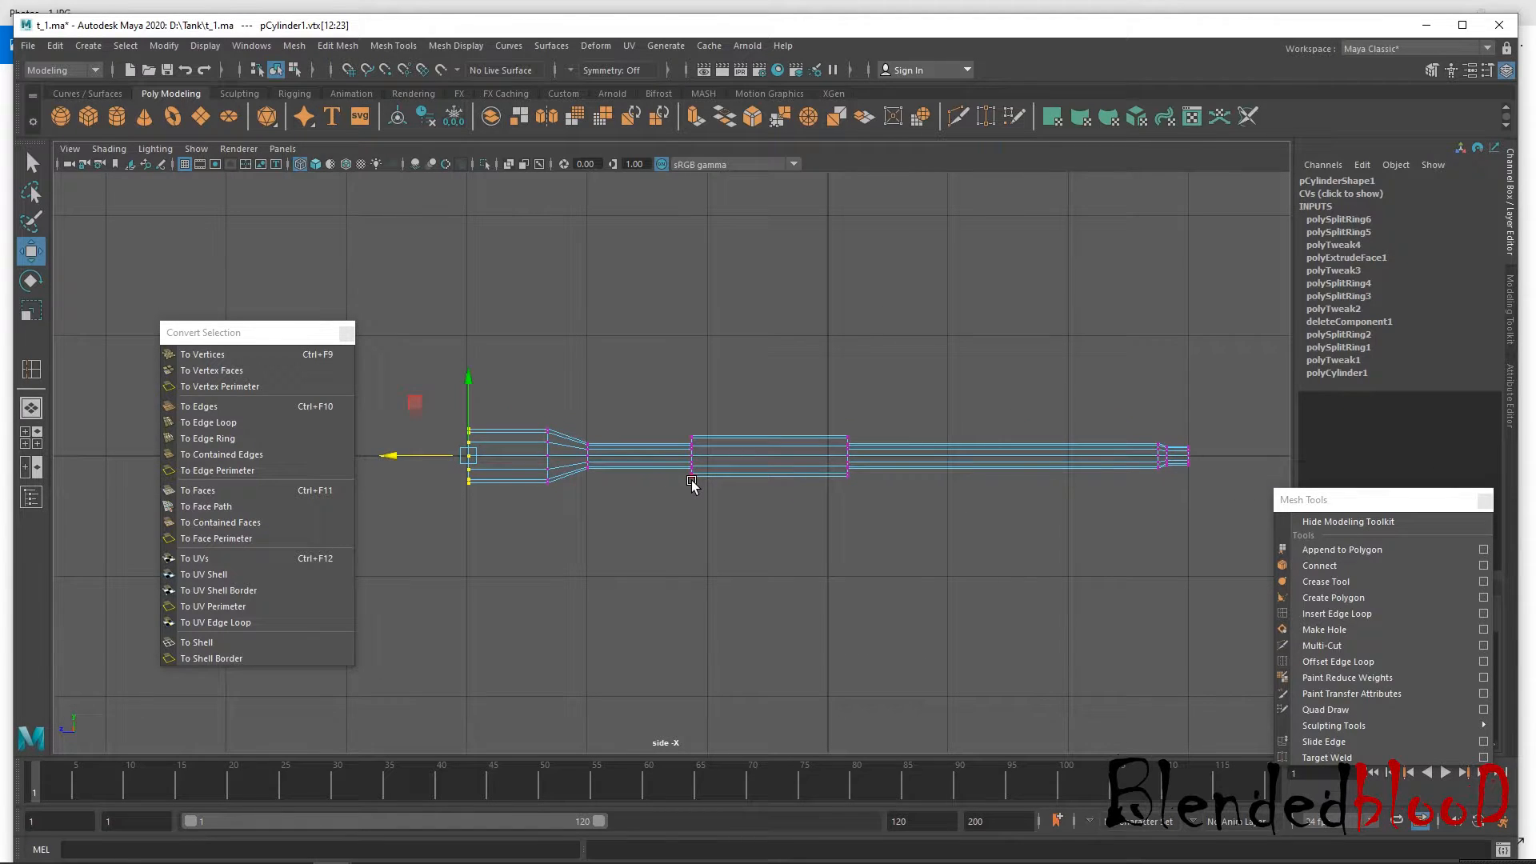
right_click(1192, 376)
click(1198, 374)
click(1090, 455)
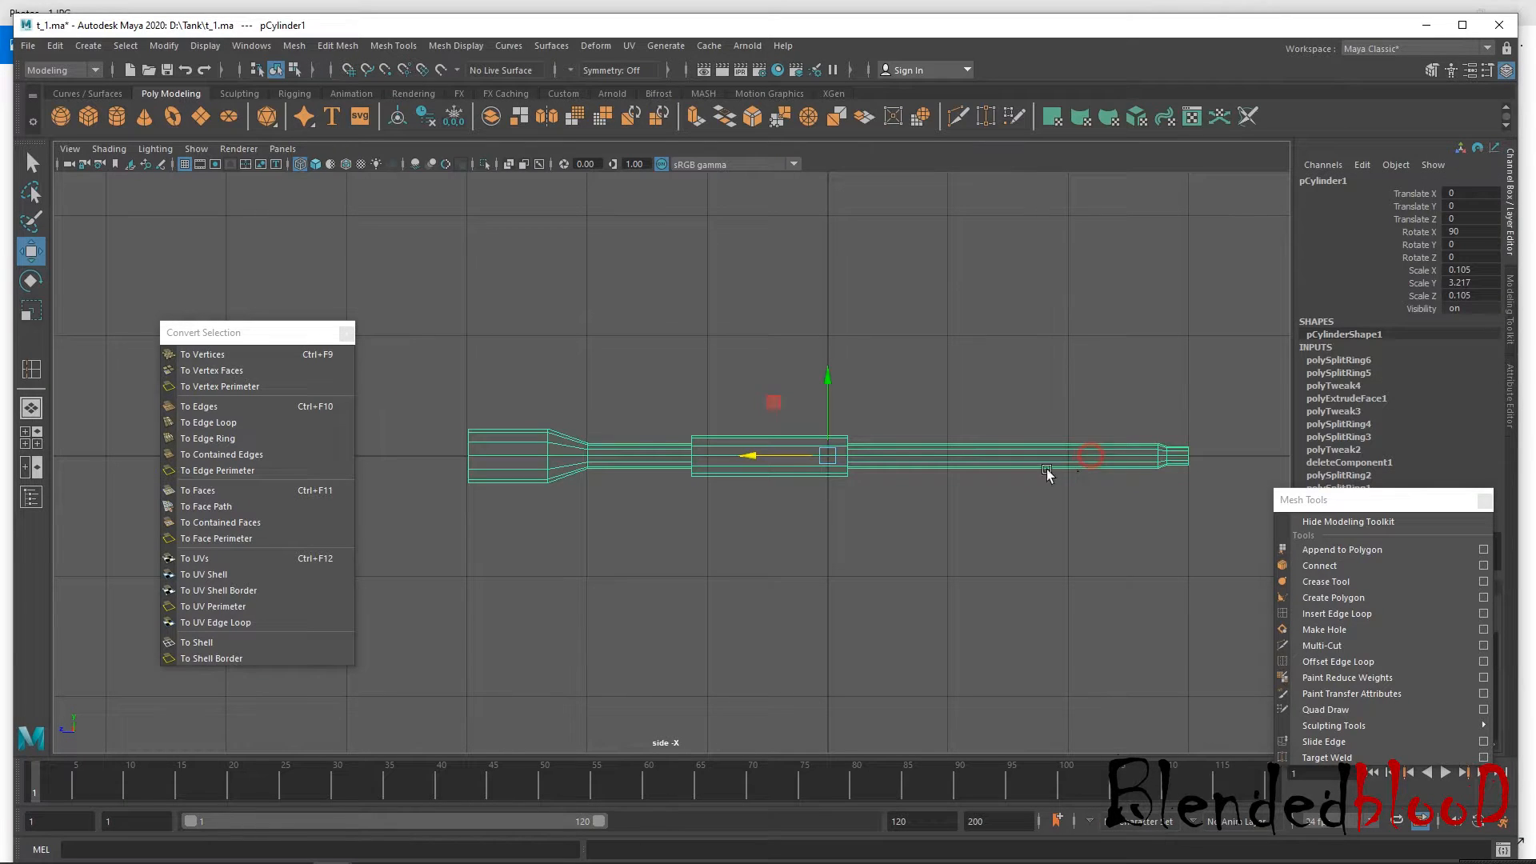
key(r)
drag(832, 461, 888, 640)
mouse_move(757, 462)
mouse_down()
mouse_move(780, 462)
mouse_move(765, 462)
mouse_up()
Move the vertices at the barrel's flared front end onto the grid line.
right_drag(766, 407, 680, 406)
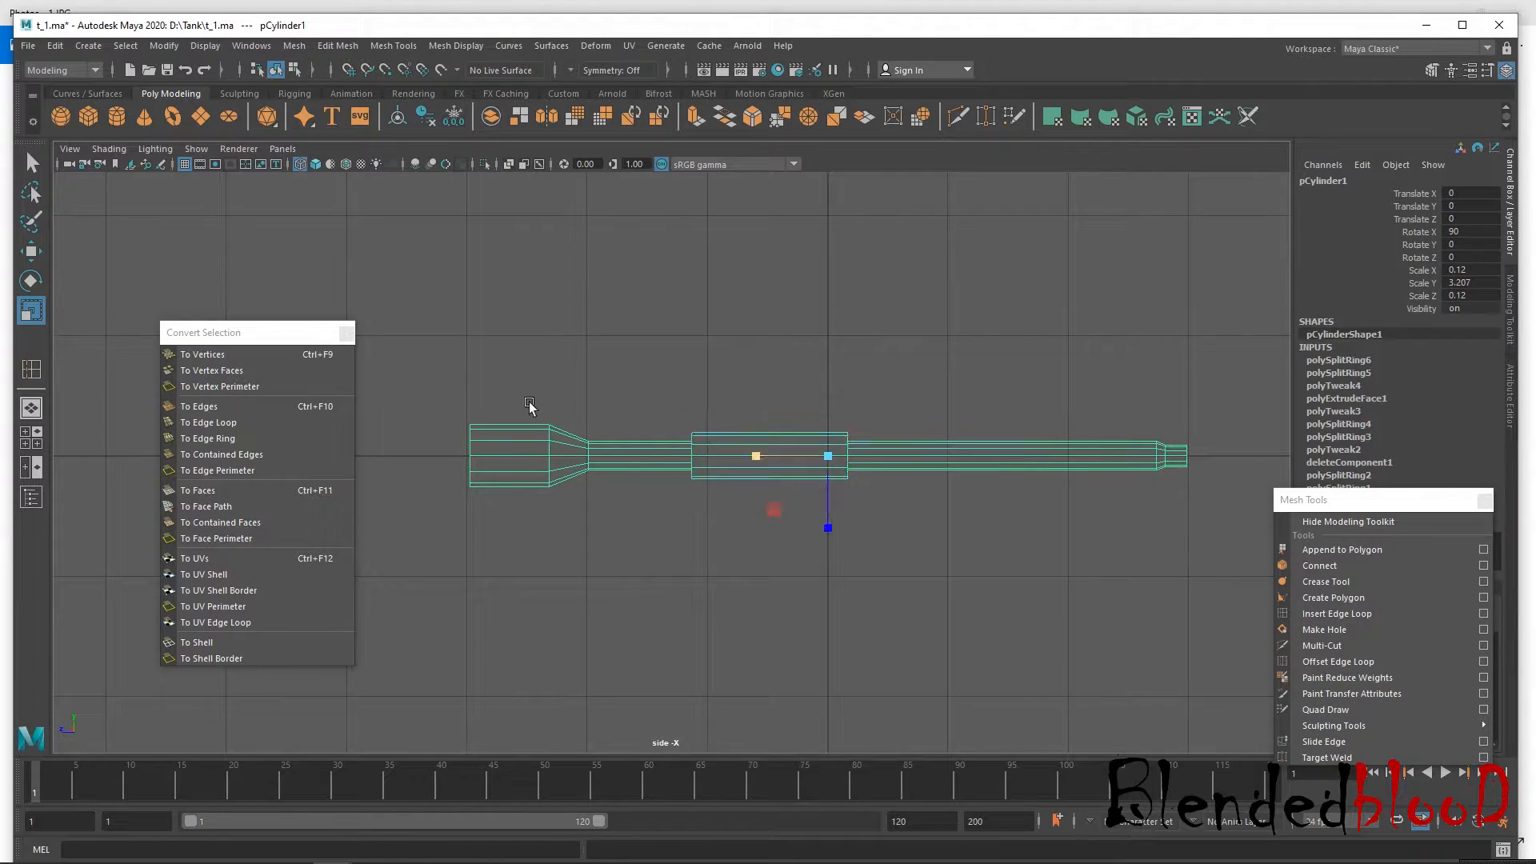
drag(433, 516, 495, 385)
key(w)
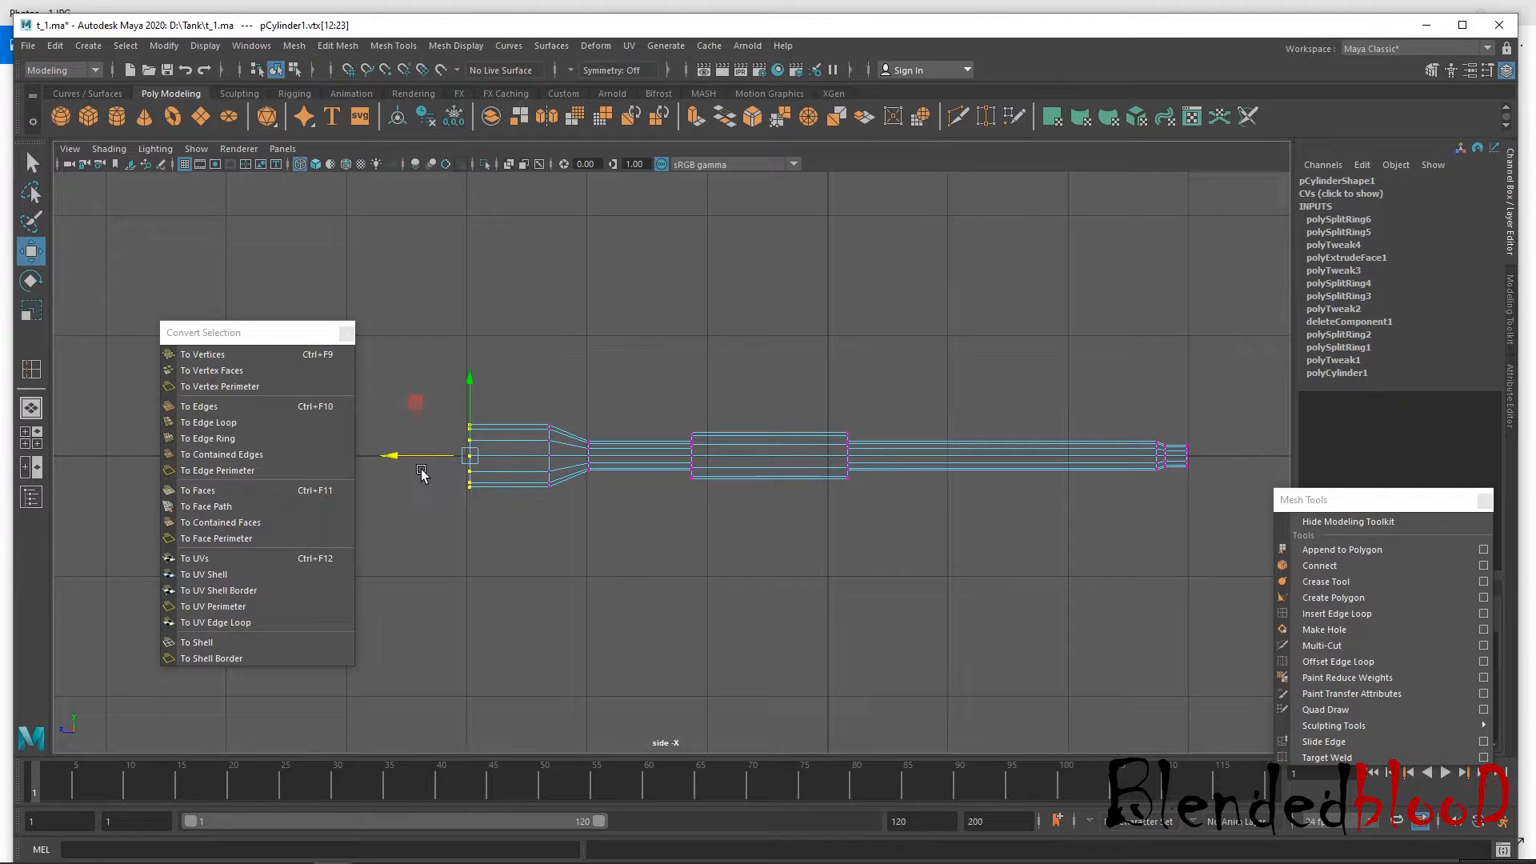
drag(399, 459, 400, 461)
Move both vertex rings of the front taper forward, shift its rear ring slightly back to lengthen the taper, and return to object mode.
drag(520, 389, 672, 564)
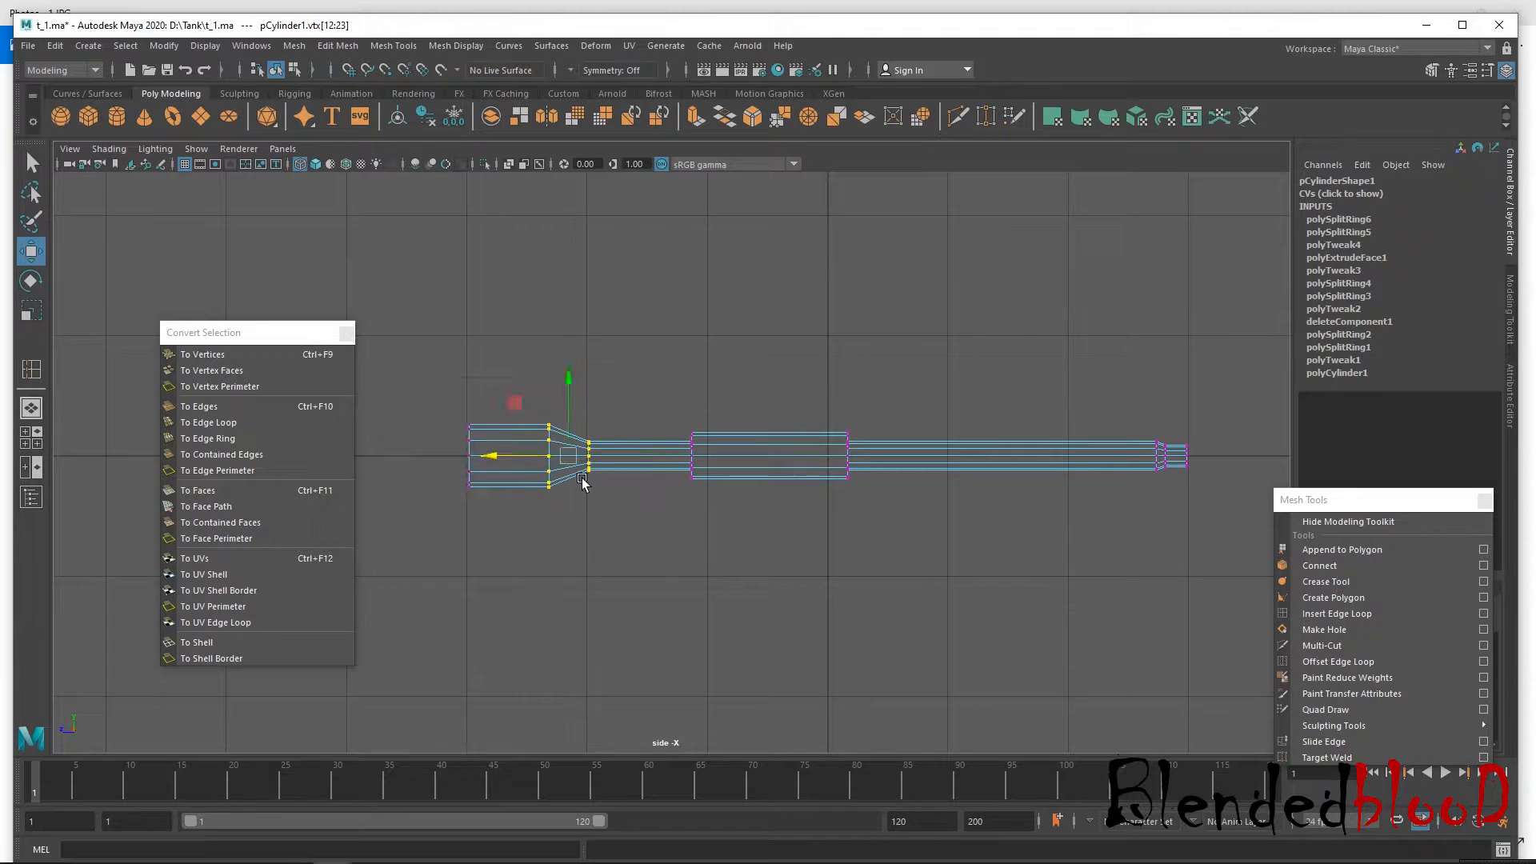
drag(532, 461, 513, 462)
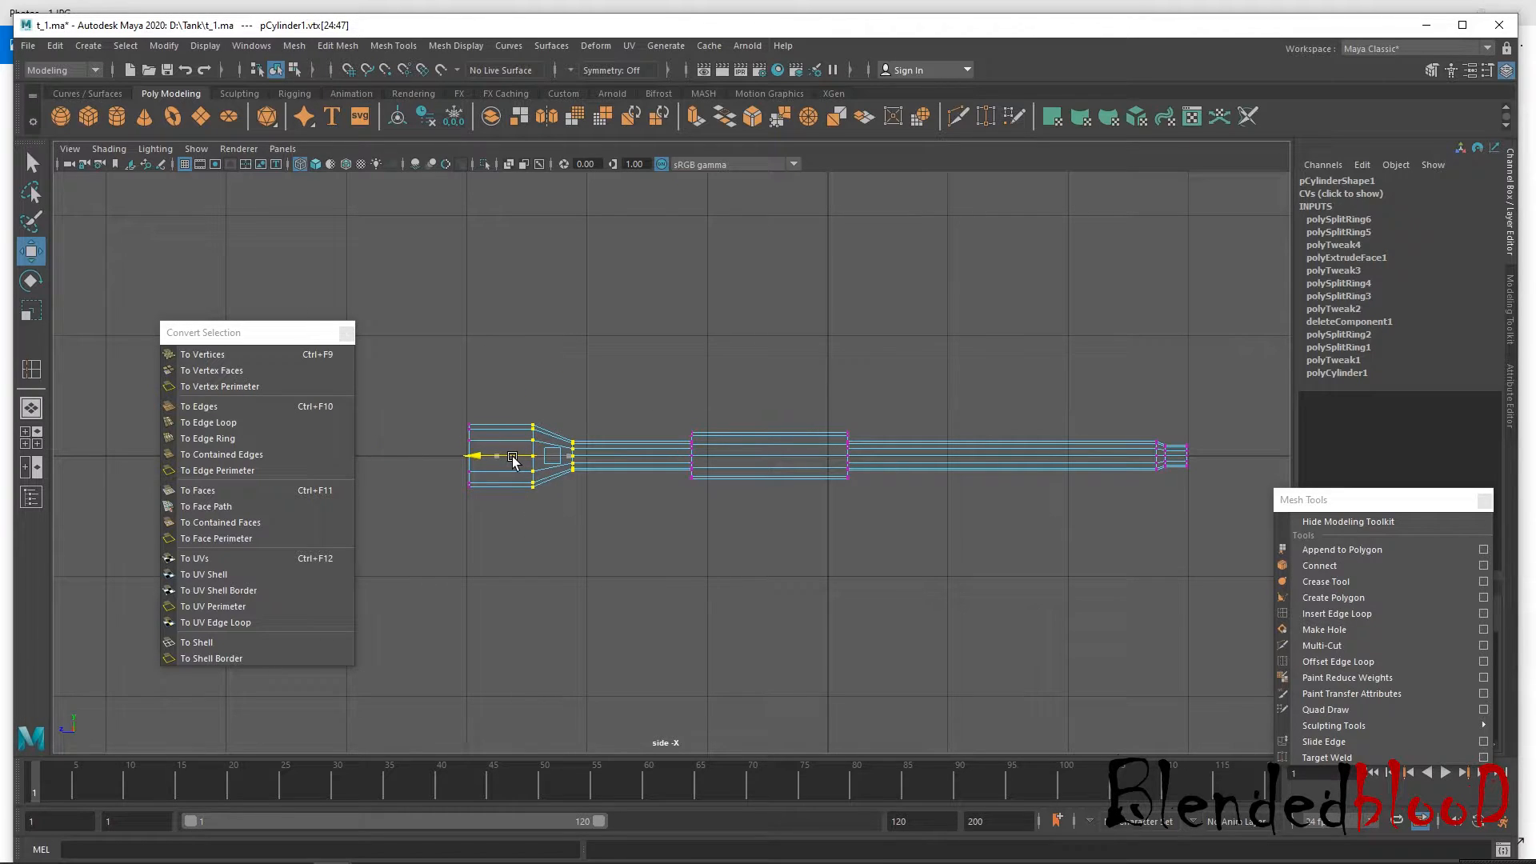
drag(591, 421, 560, 498)
drag(498, 458, 510, 457)
right_drag(800, 448, 920, 370)
Examine the barrel's proportions in the side view and from several angles in the perspective view.
alt+middle_drag(1008, 397, 844, 412)
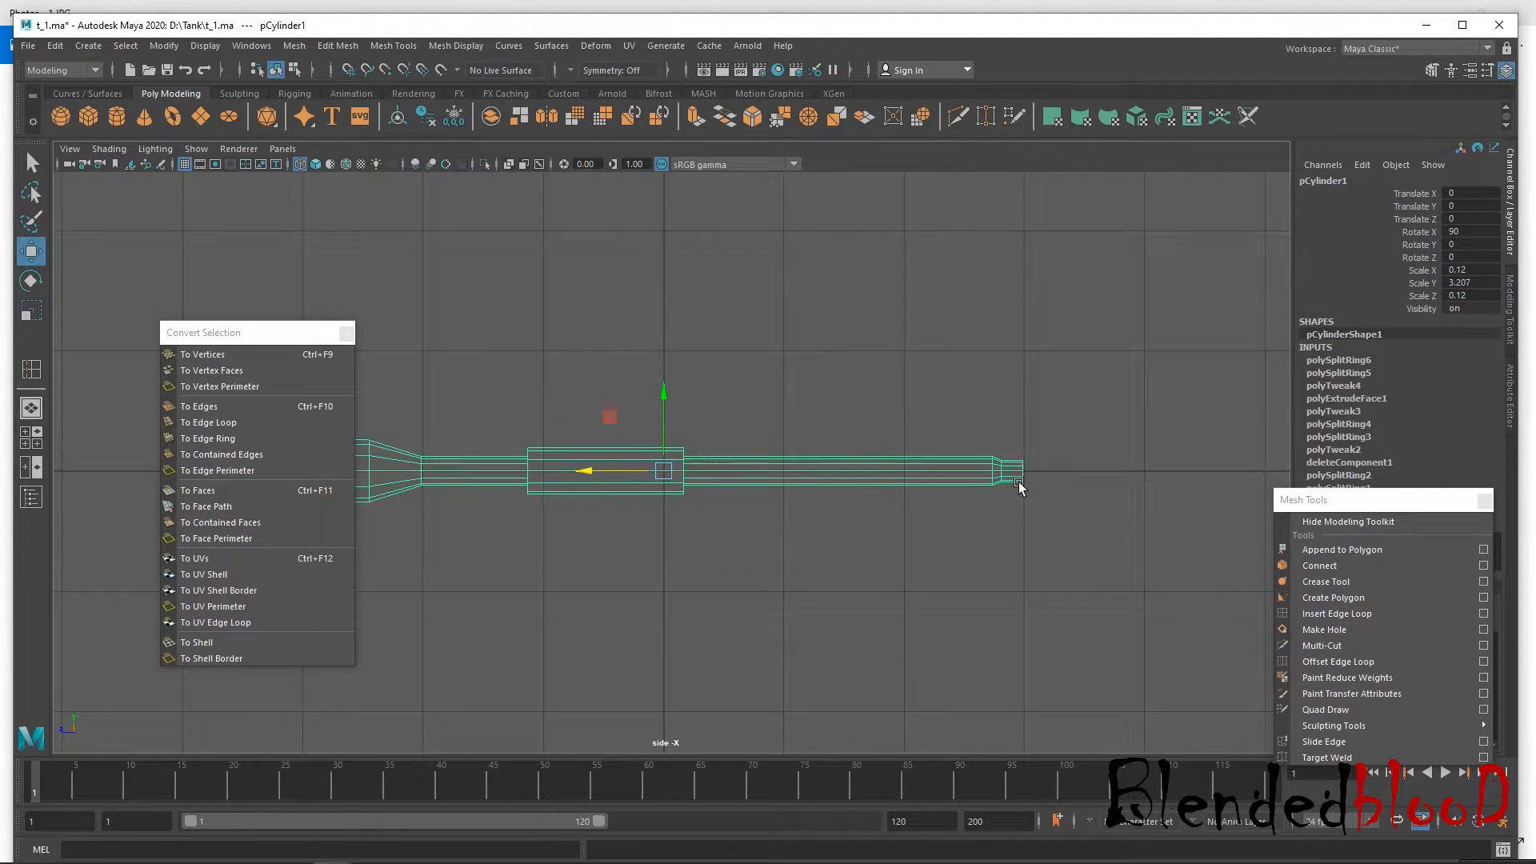
alt+middle_drag(1037, 487, 968, 457)
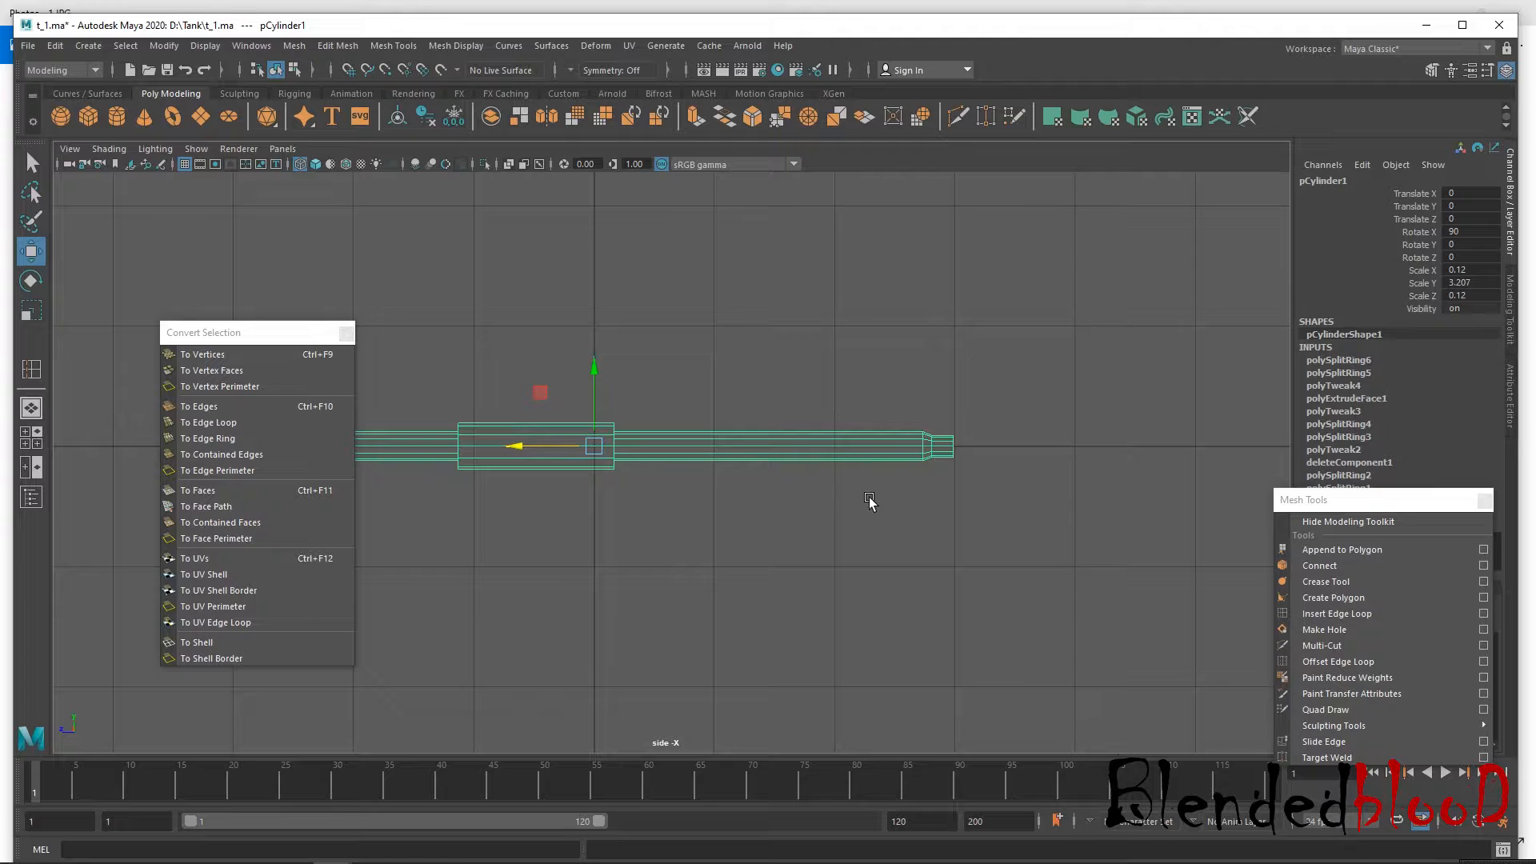
alt+middle_drag(770, 478, 868, 518)
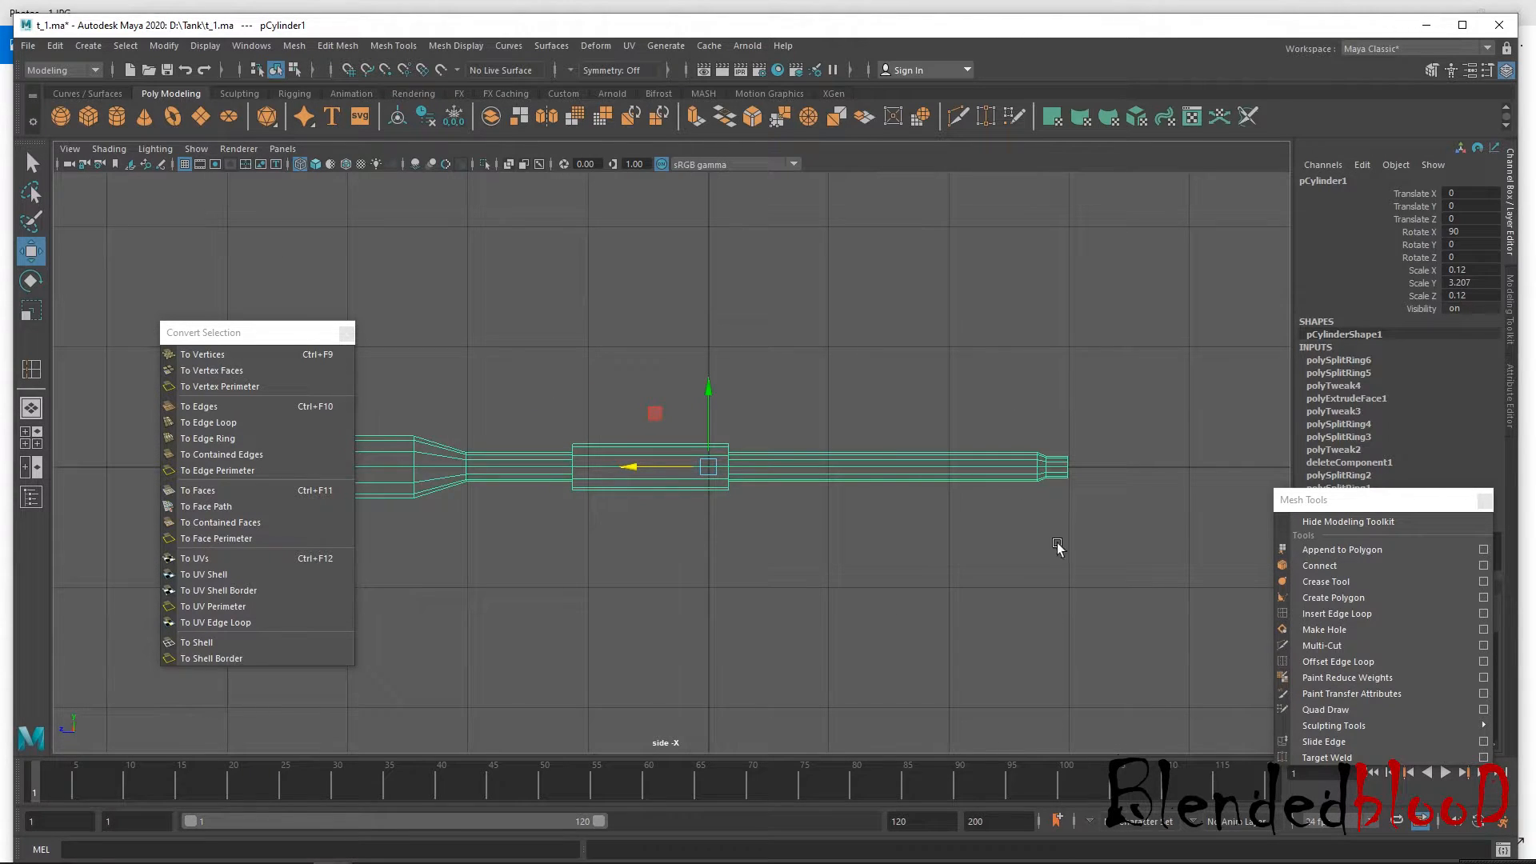
key(space)
key(space)
alt+drag(904, 339, 1140, 324)
alt+drag(909, 473, 620, 515)
alt+middle_drag(621, 515, 816, 471)
alt+right_drag(816, 466, 928, 581)
alt+drag(1012, 541, 989, 542)
right_drag(991, 407, 998, 376)
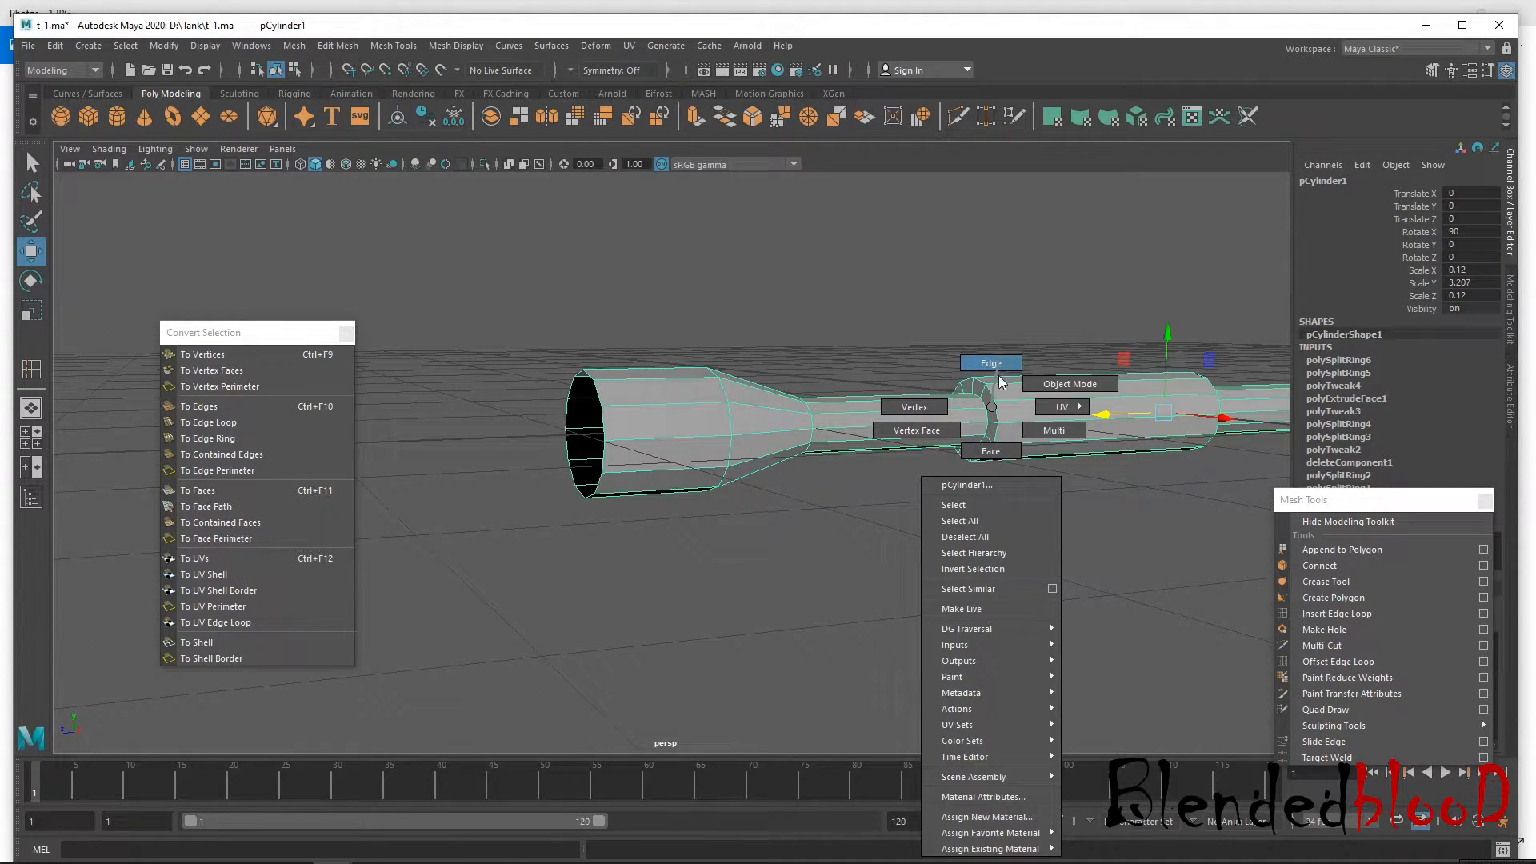
right_drag(997, 463, 993, 457)
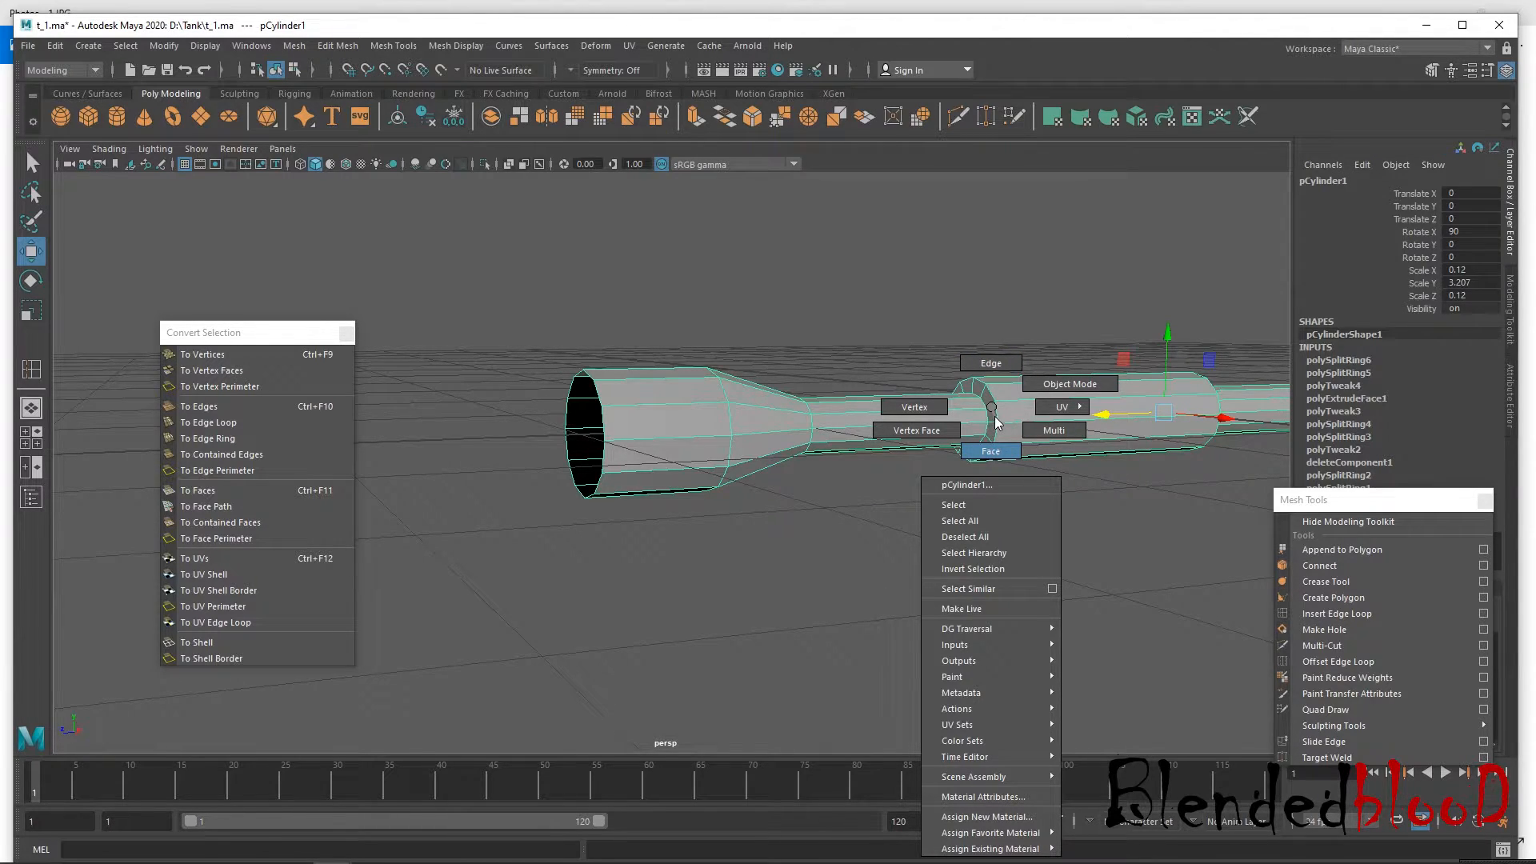
right_drag(989, 447, 992, 450)
alt+drag(992, 449, 1025, 520)
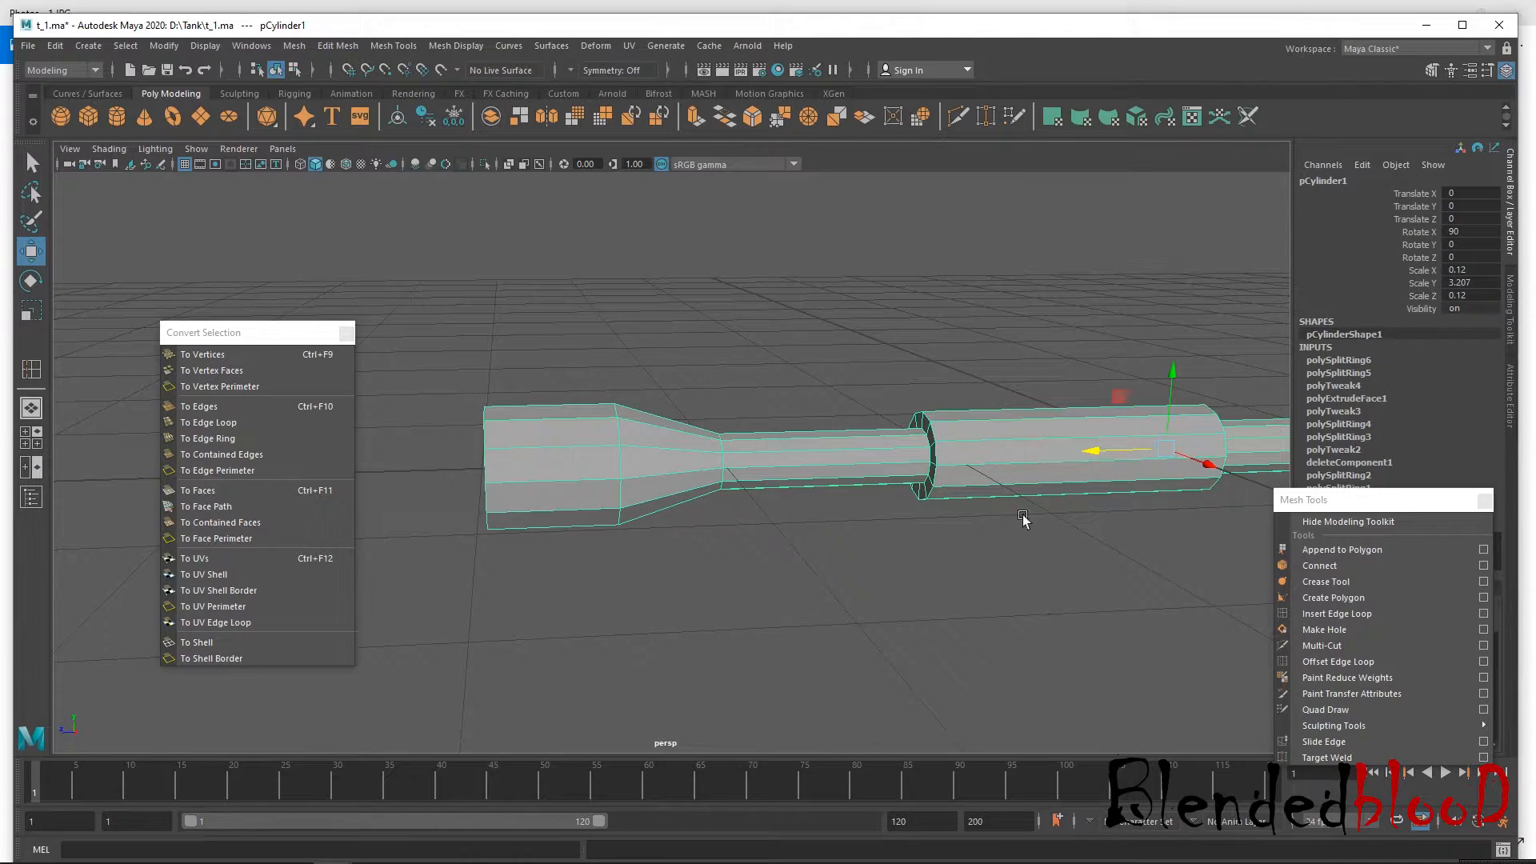
click(1350, 612)
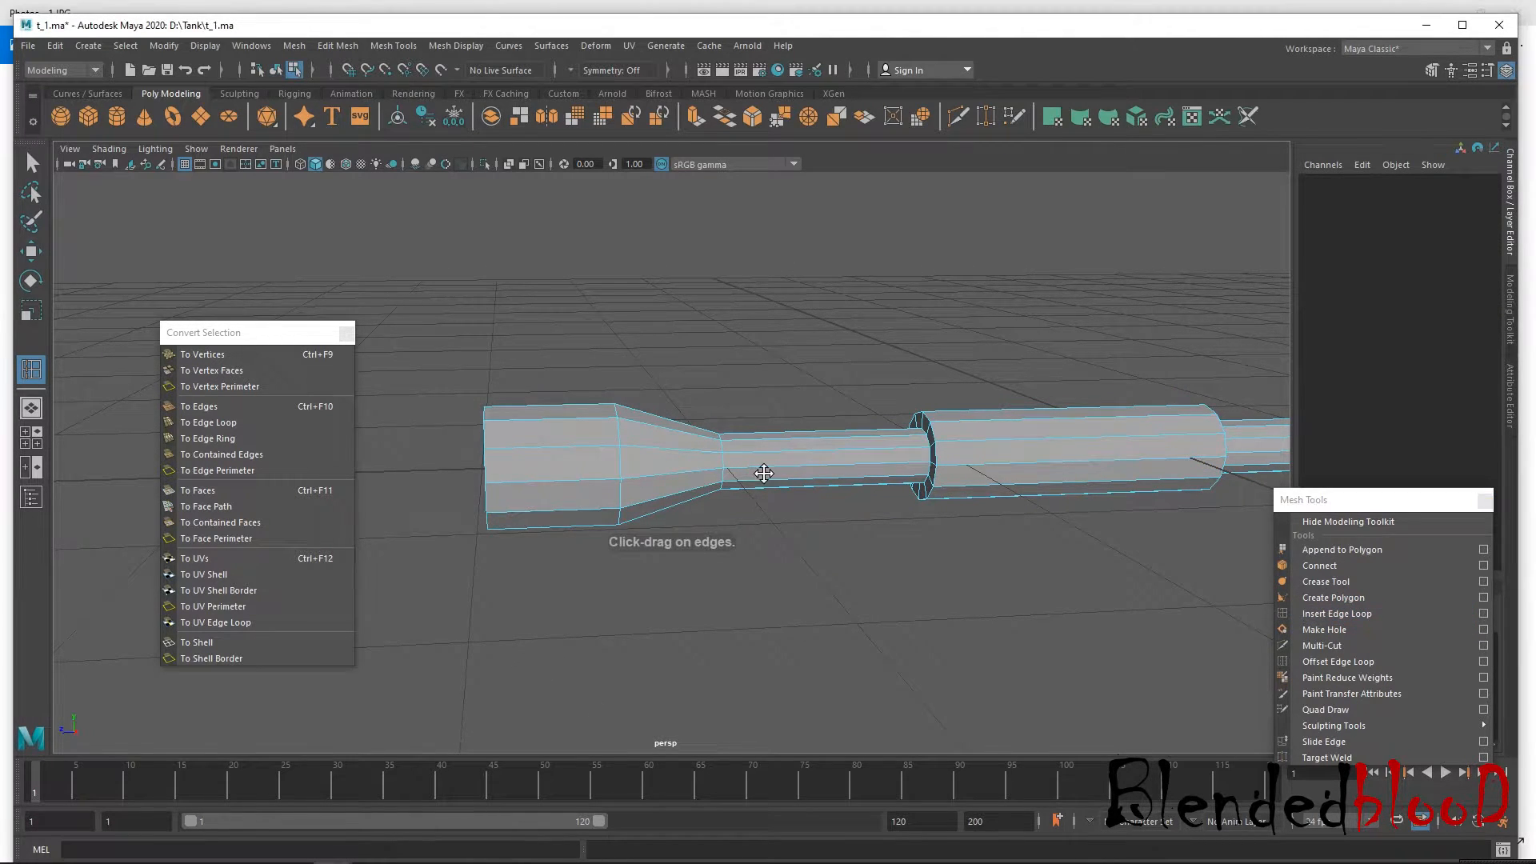
scroll(848, 464, up, 3)
scroll(818, 501, up, 1)
drag(818, 487, 806, 494)
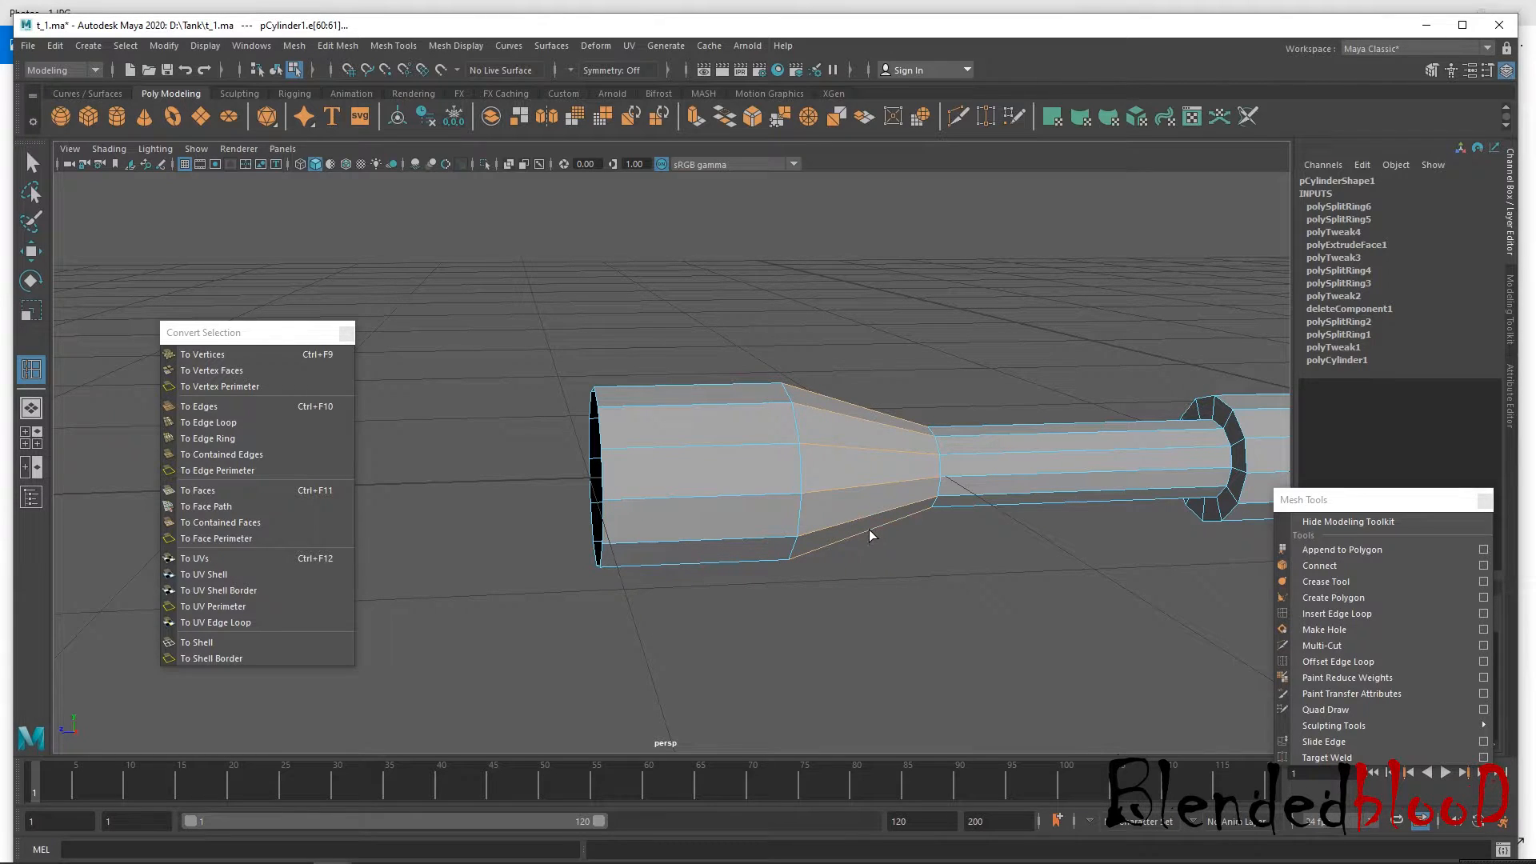
key(ctrl+z)
In the side view, insert one edge loop just before the front taper and one just behind it, and preview the barrel smoothed.
key(space)
key(w)
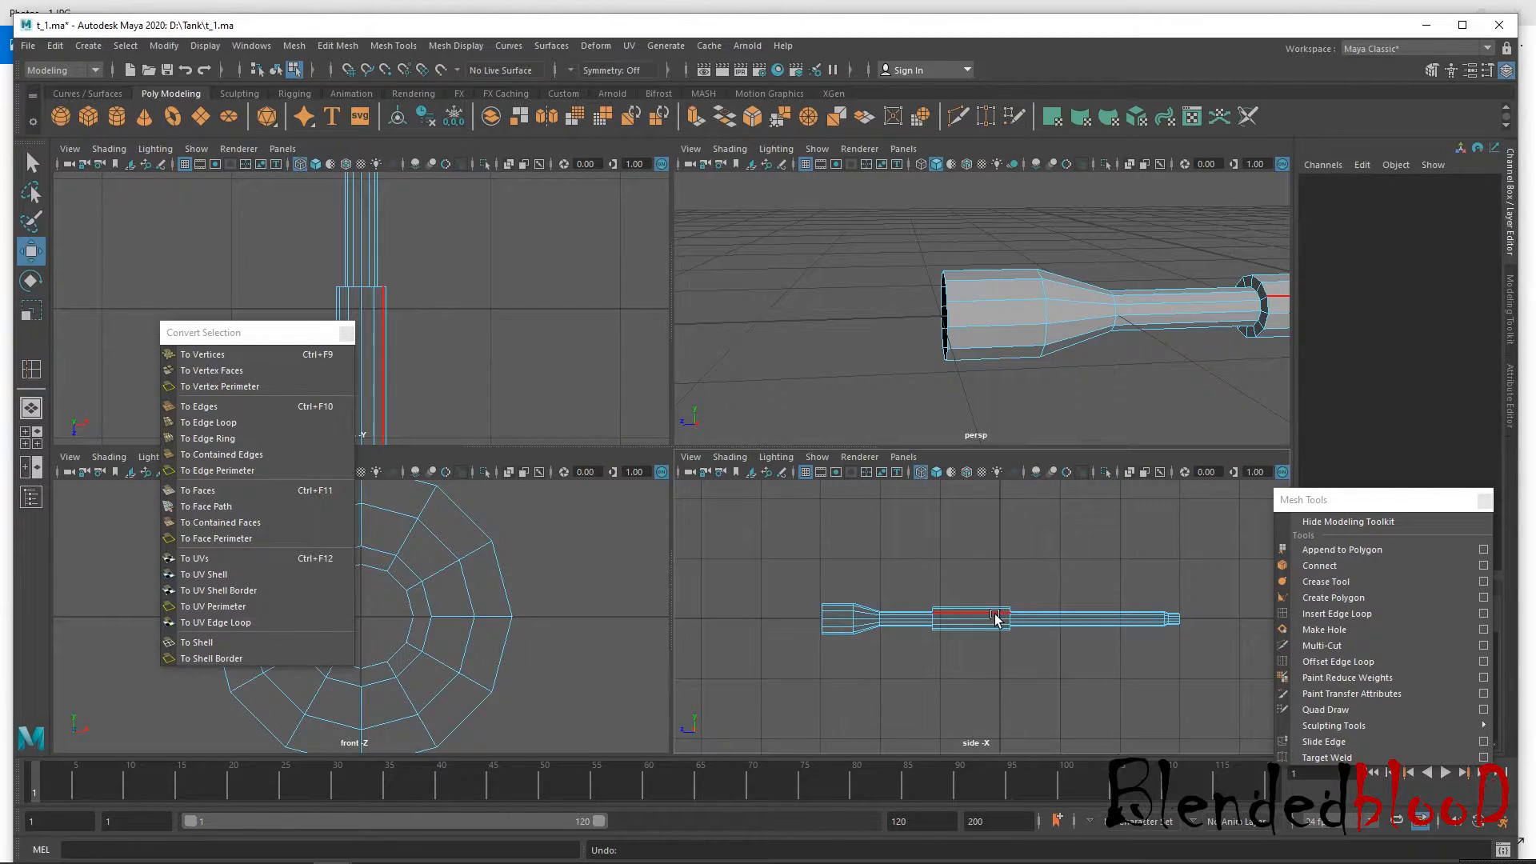
key(3)
key(space)
key(1)
alt+middle_drag(732, 584, 896, 576)
alt+right_drag(734, 500, 802, 681)
alt+middle_drag(748, 582, 829, 576)
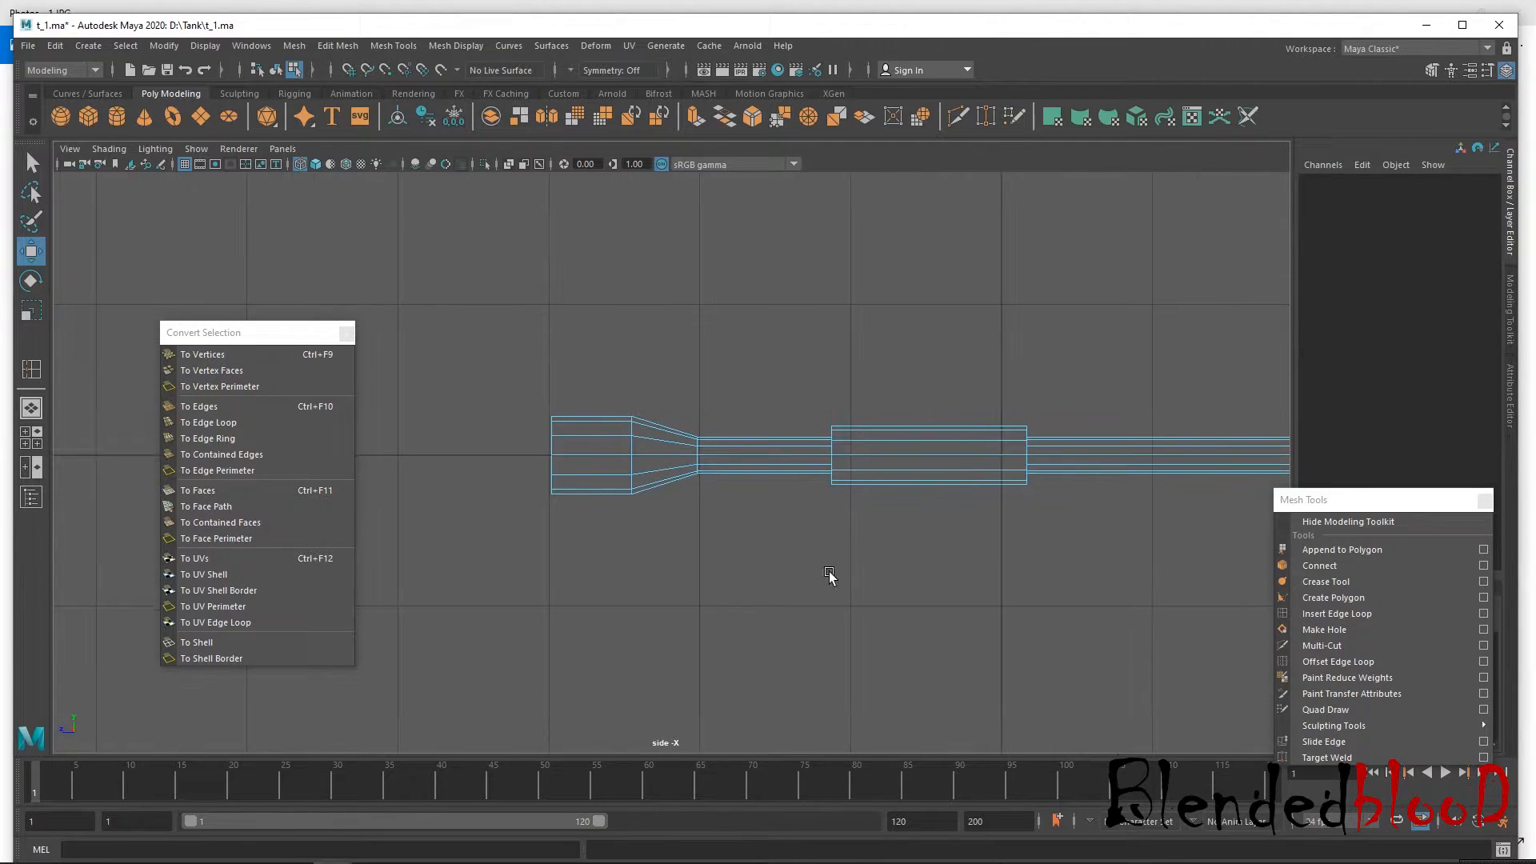
click(1288, 612)
scroll(597, 540, up, 3)
drag(587, 510, 597, 513)
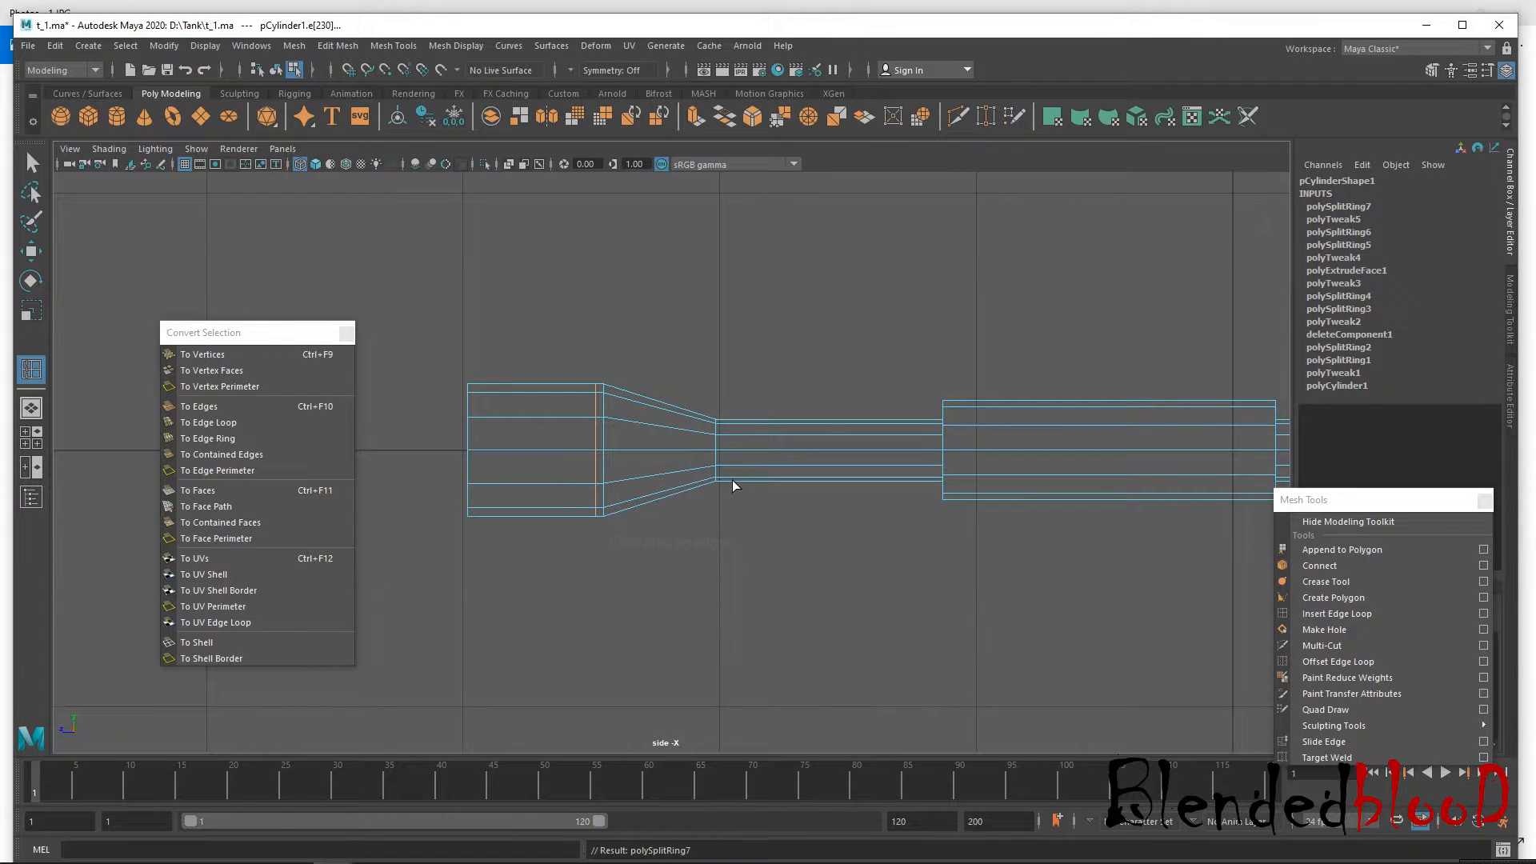
drag(731, 478, 731, 478)
key(w)
key(3)
key(1)
Insert a second edge loop on each side of the front taper and one loop on each side of the sleeve's front edge.
click(1343, 614)
drag(589, 509, 573, 510)
drag(749, 478, 730, 478)
drag(924, 480, 934, 478)
click(951, 477)
click(946, 478)
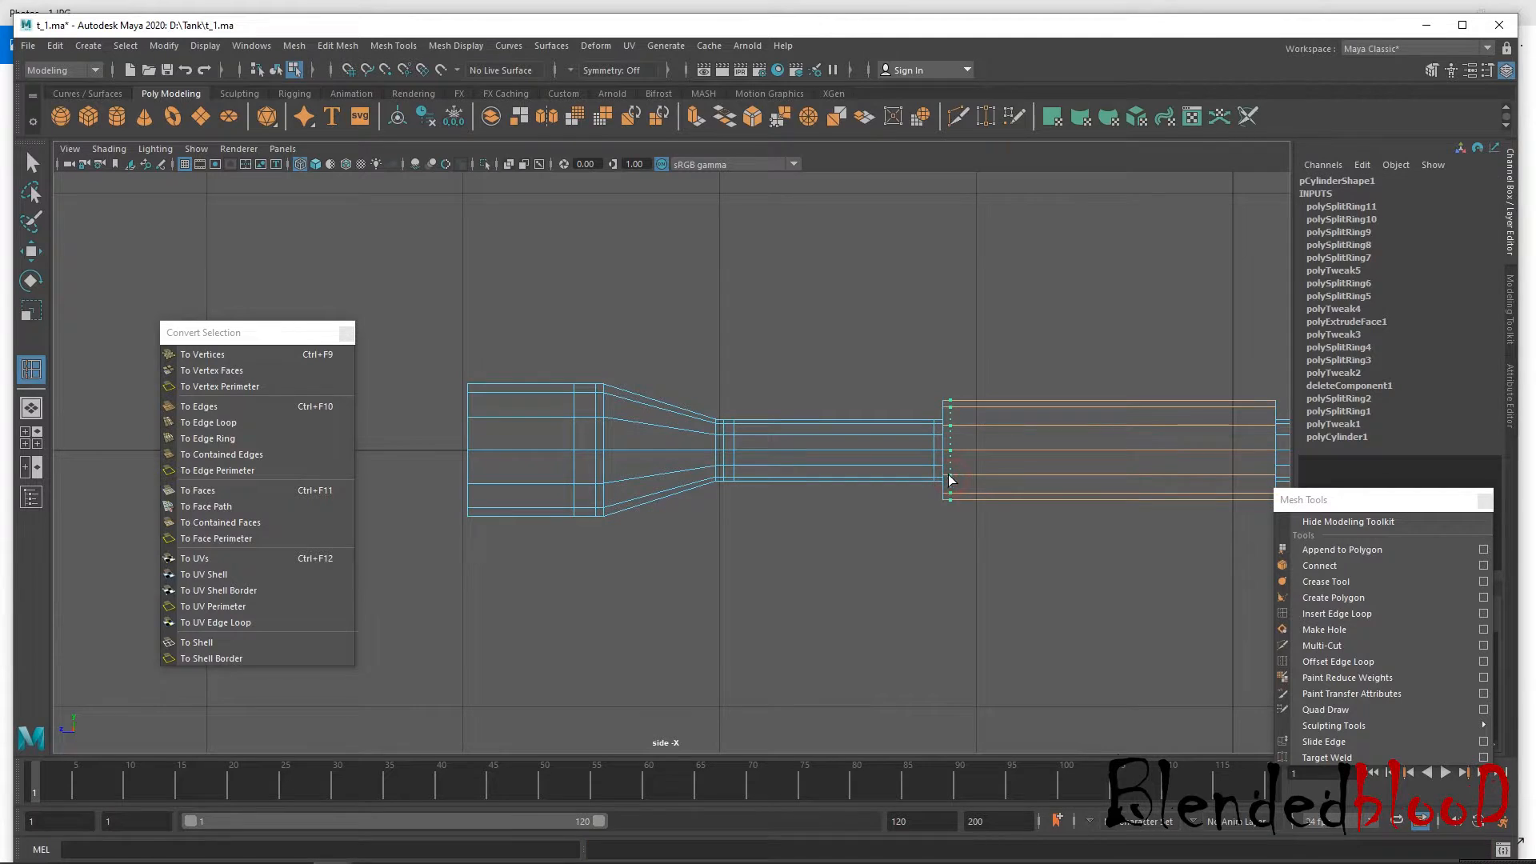
Insert an edge loop just inside the sleeve's rear edge and two loops on the tube directly behind the sleeve.
alt+middle_drag(1115, 512, 947, 544)
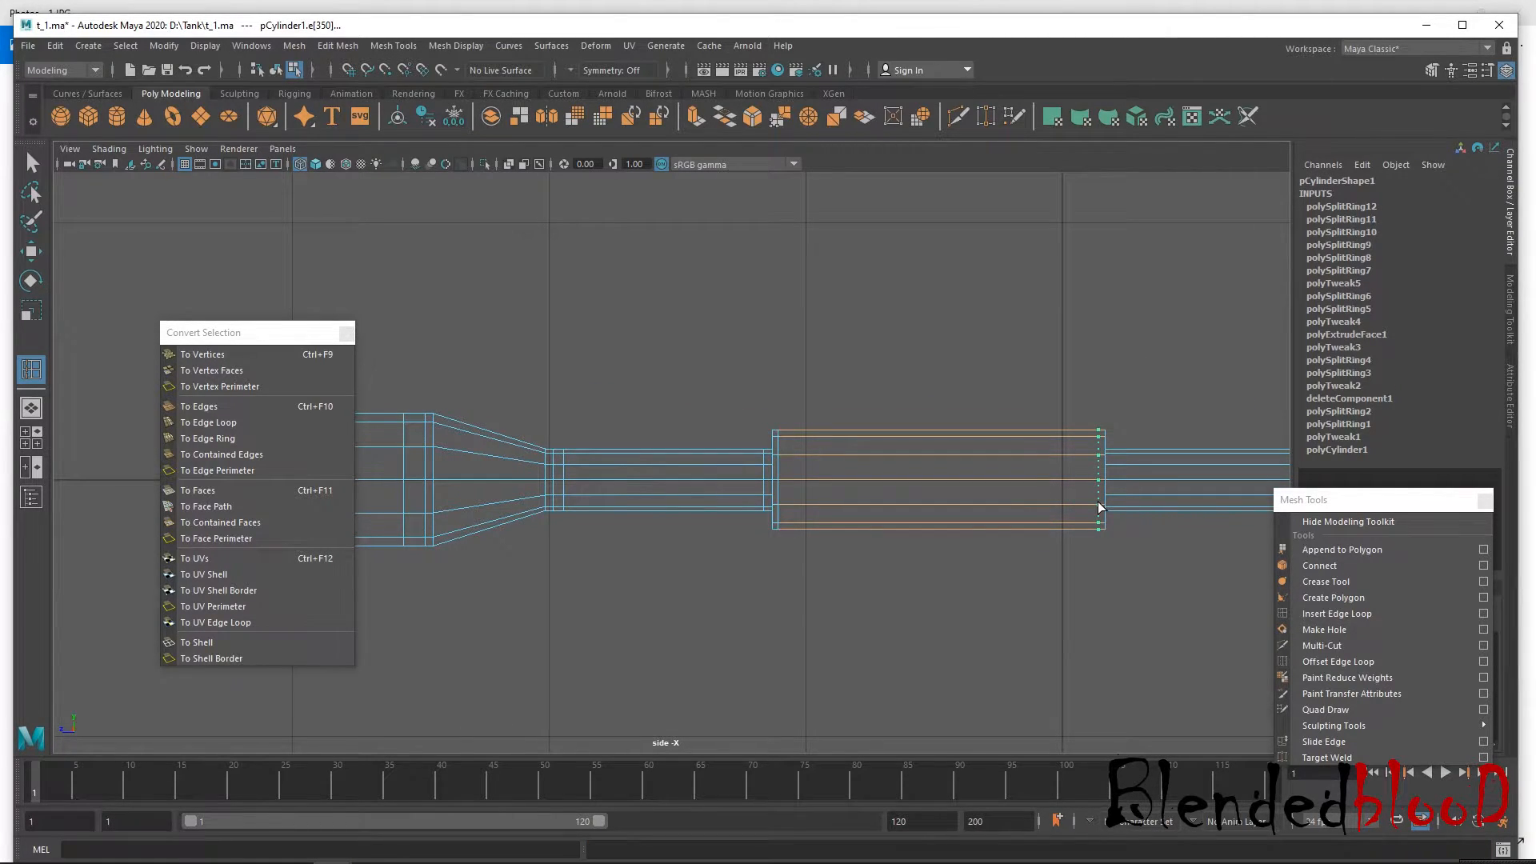
drag(1100, 507, 1095, 521)
alt+middle_drag(1117, 507, 724, 531)
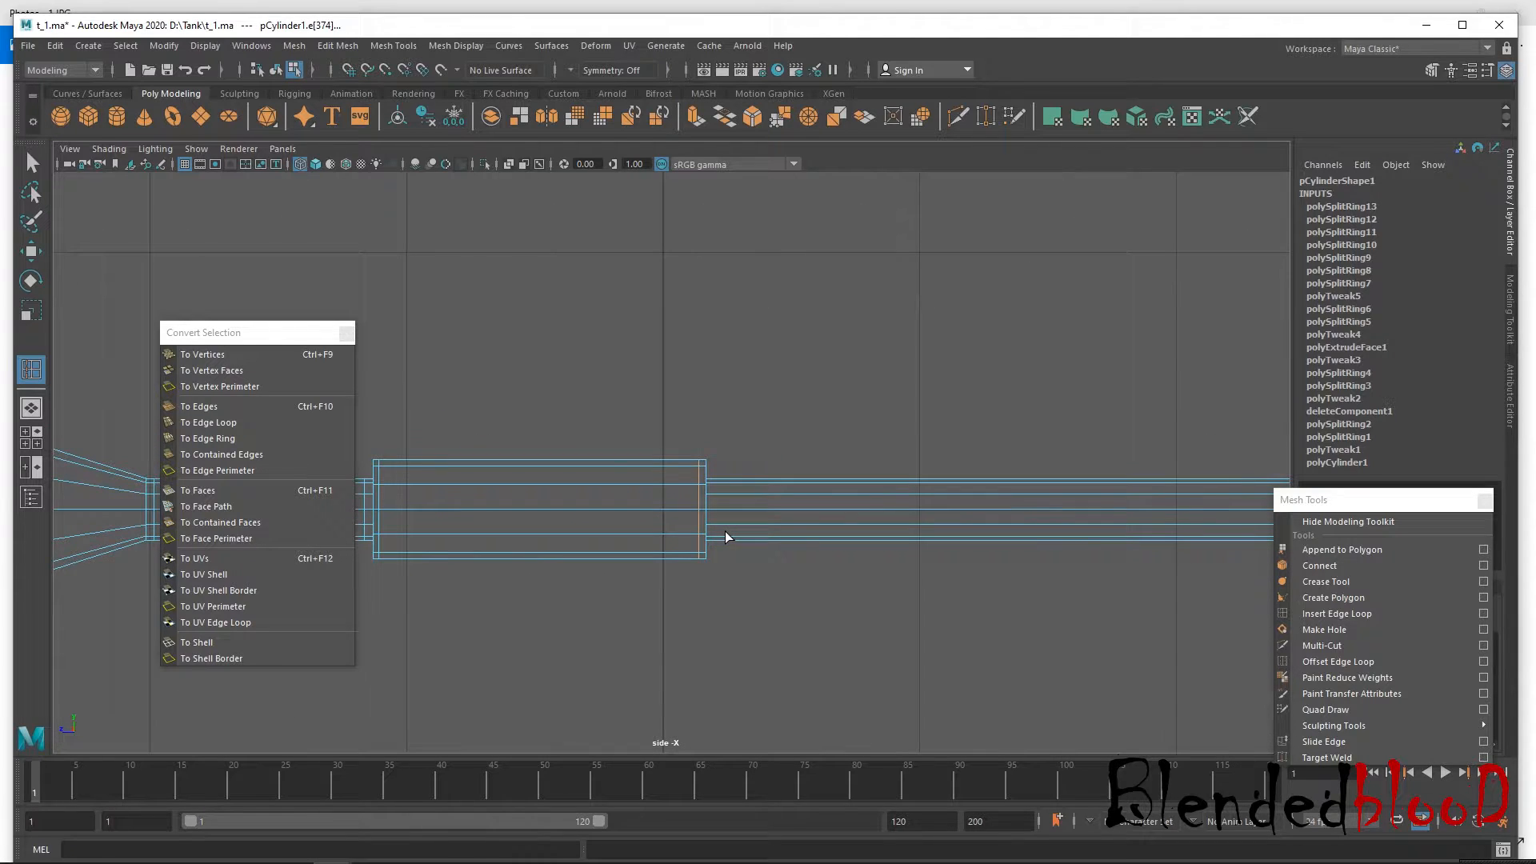
drag(726, 526, 722, 523)
Insert two edge loops on the tube just before the rear taper and two at the start of the narrow rear tip.
alt+middle_drag(992, 550, 478, 509)
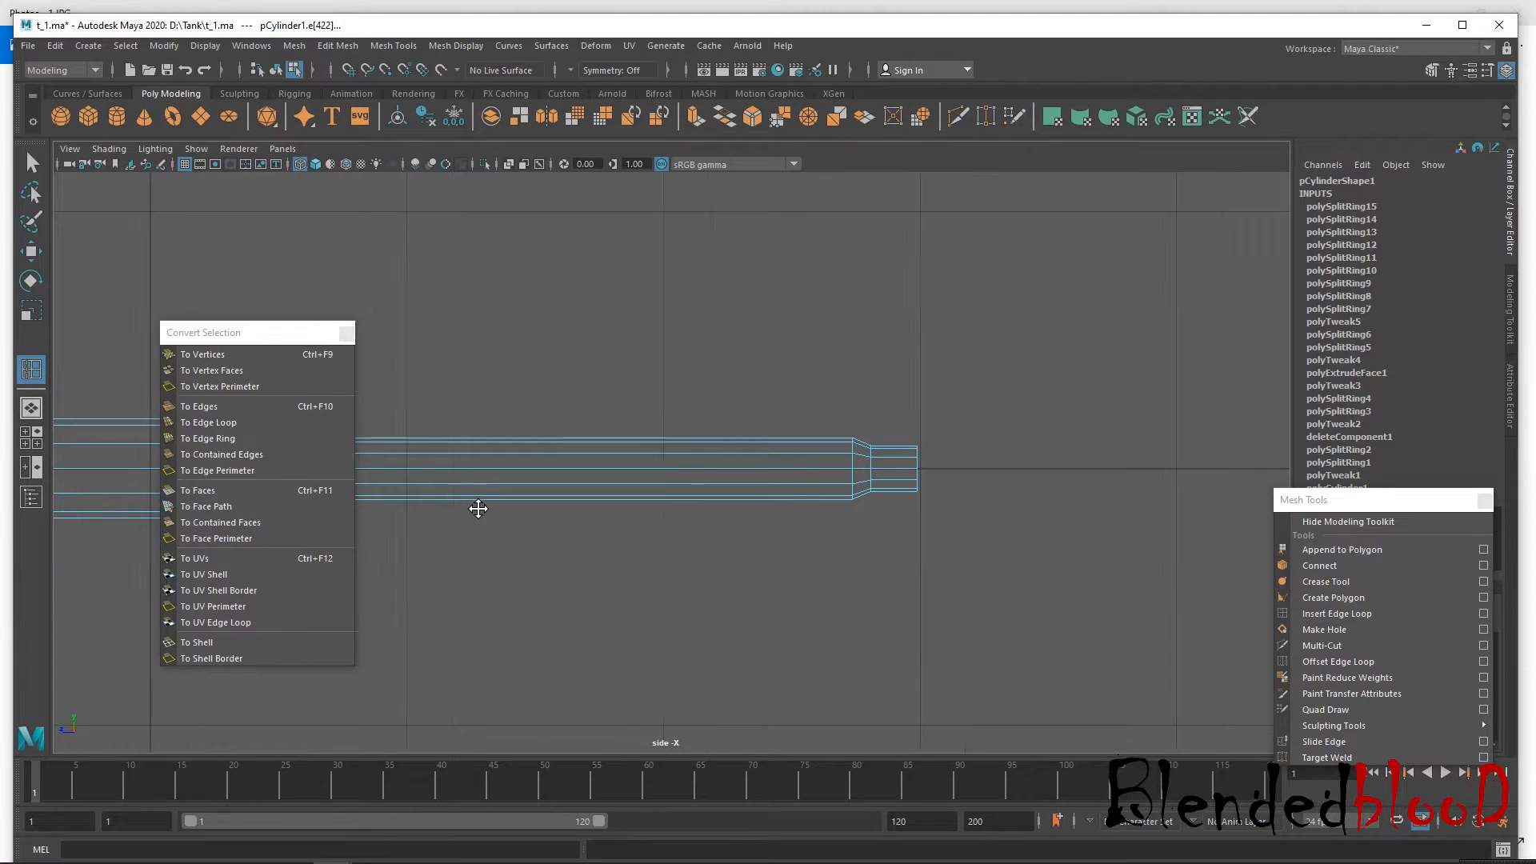
scroll(920, 503, up, 3)
click(936, 496)
drag(987, 496, 983, 493)
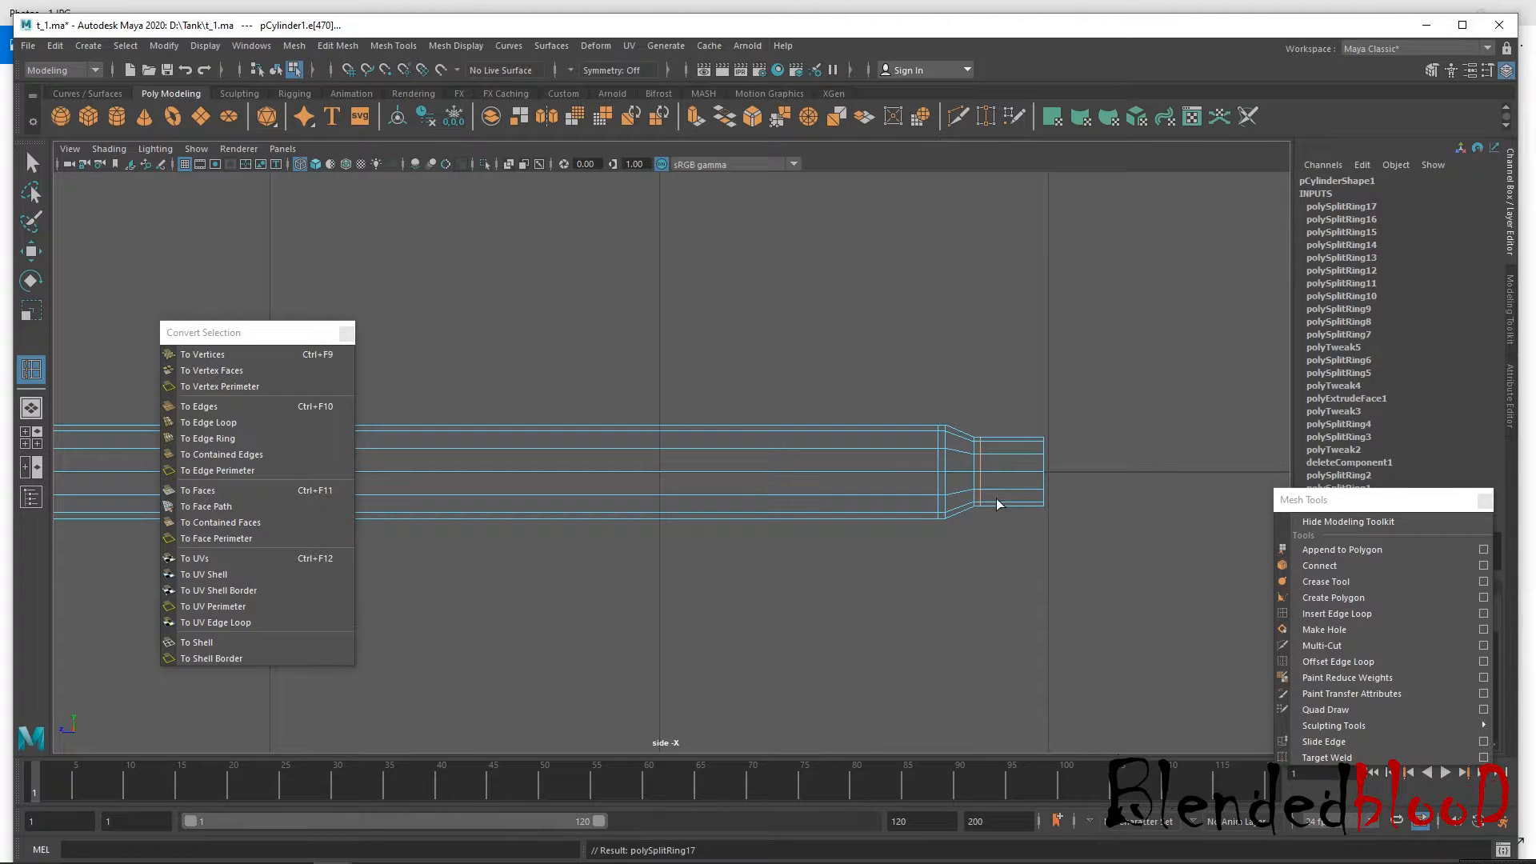
key(w)
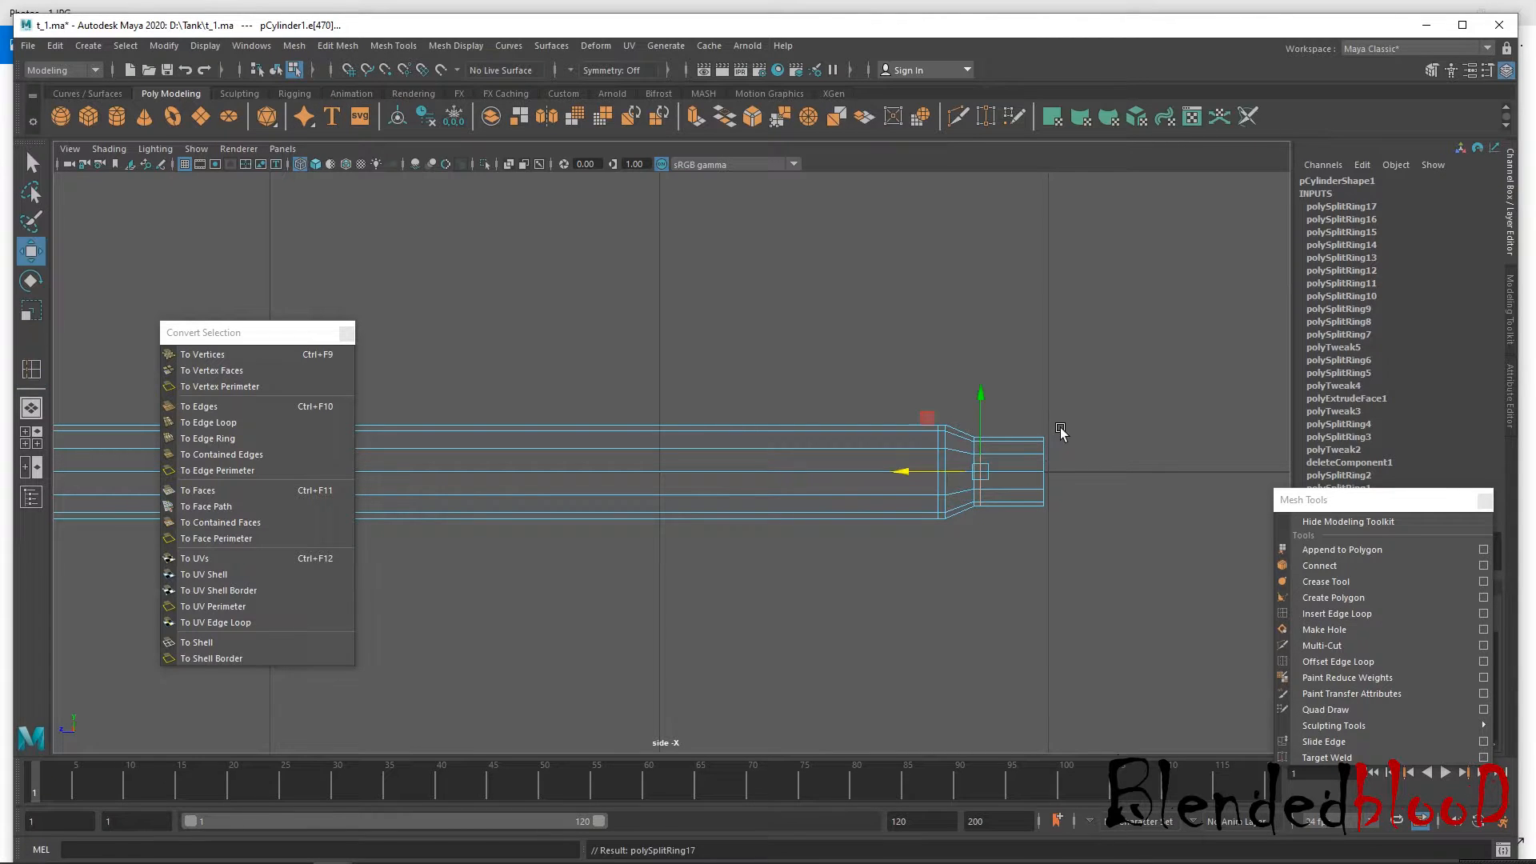
click(1337, 613)
click(921, 500)
click(992, 496)
Check the smoothed barrel, insert two more edge loops near each end of the middle sleeve in the side view, and return to object mode.
key(space)
key(space)
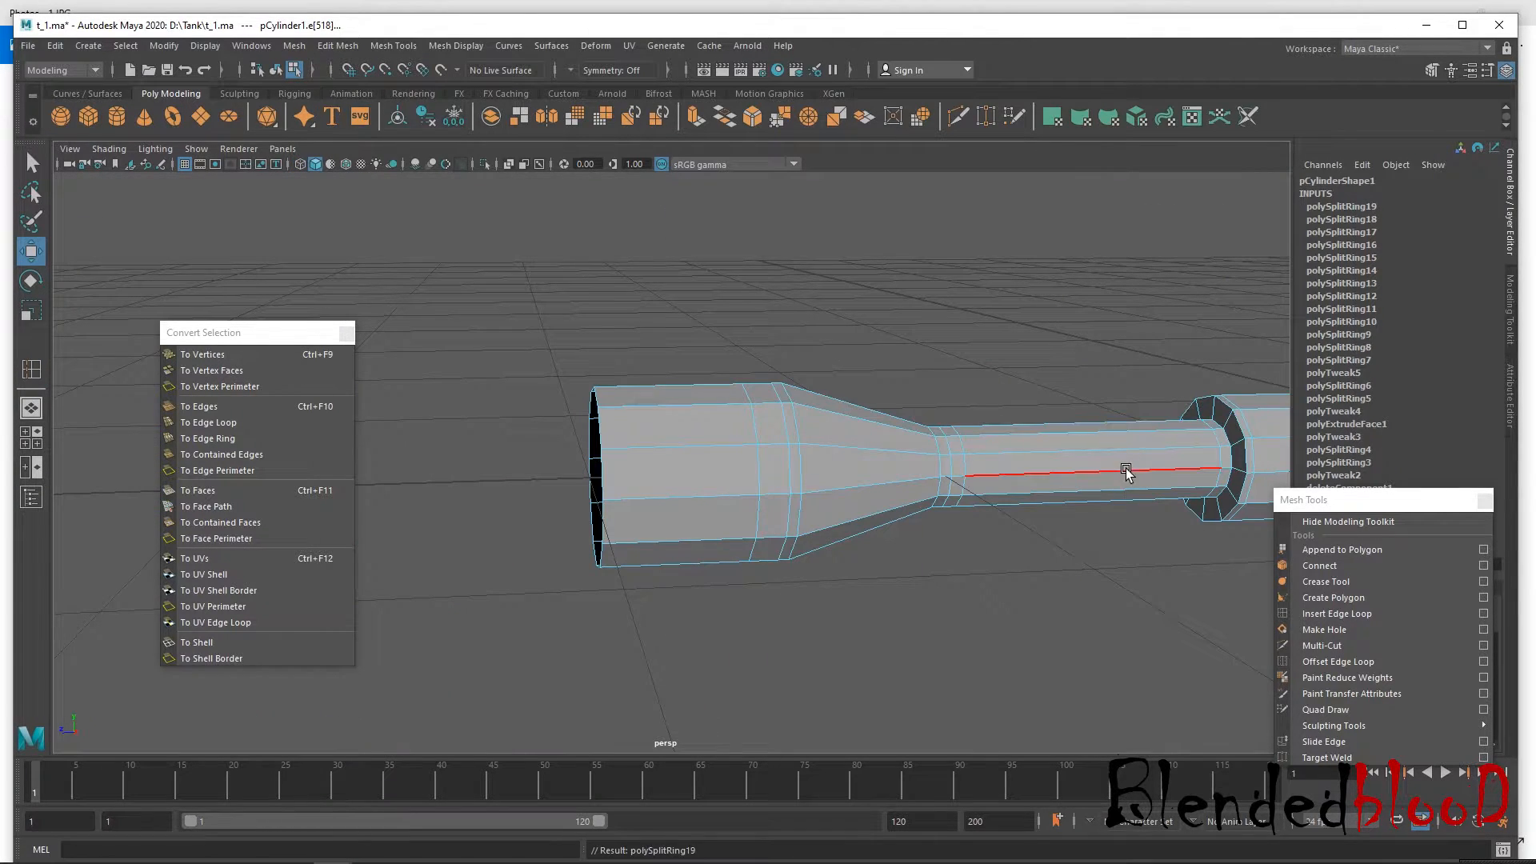
alt+right_drag(1111, 497, 1057, 492)
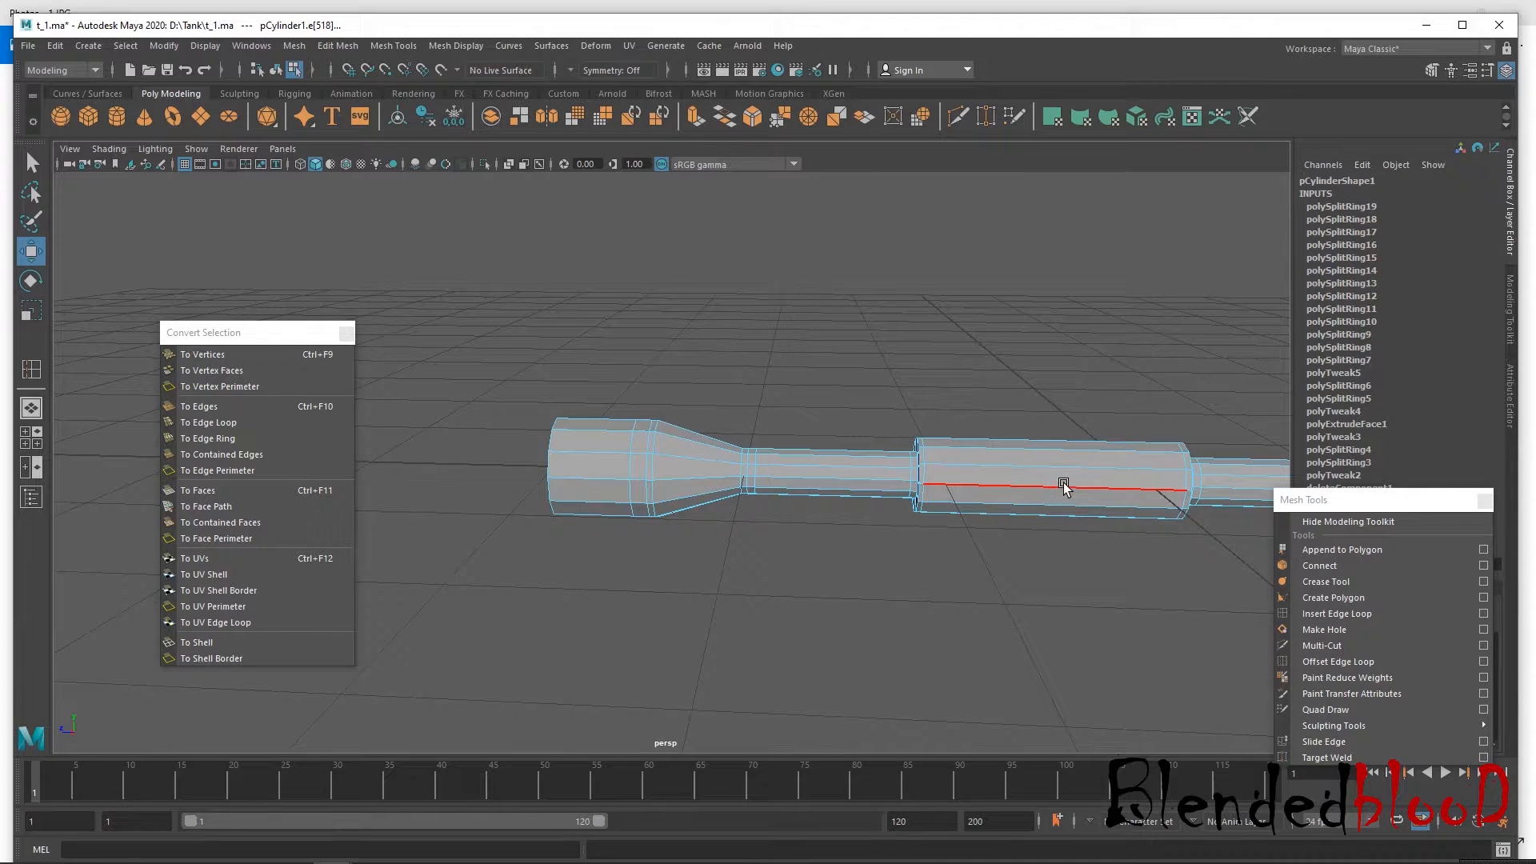
alt+drag(720, 384, 515, 267)
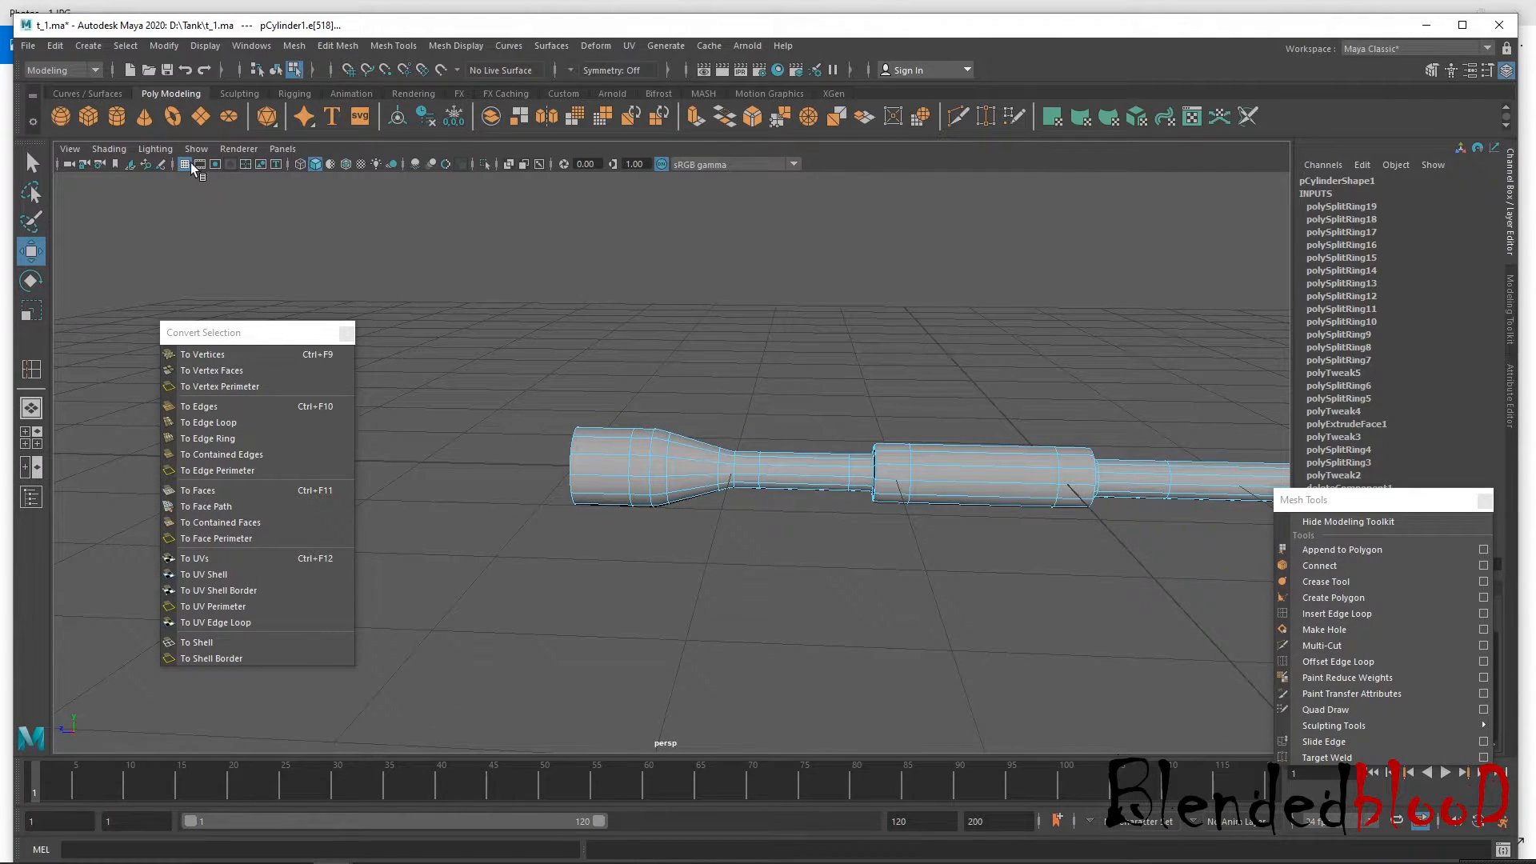
key(space)
key(space)
alt+middle_drag(1031, 616, 590, 531)
alt+right_drag(589, 531, 990, 617)
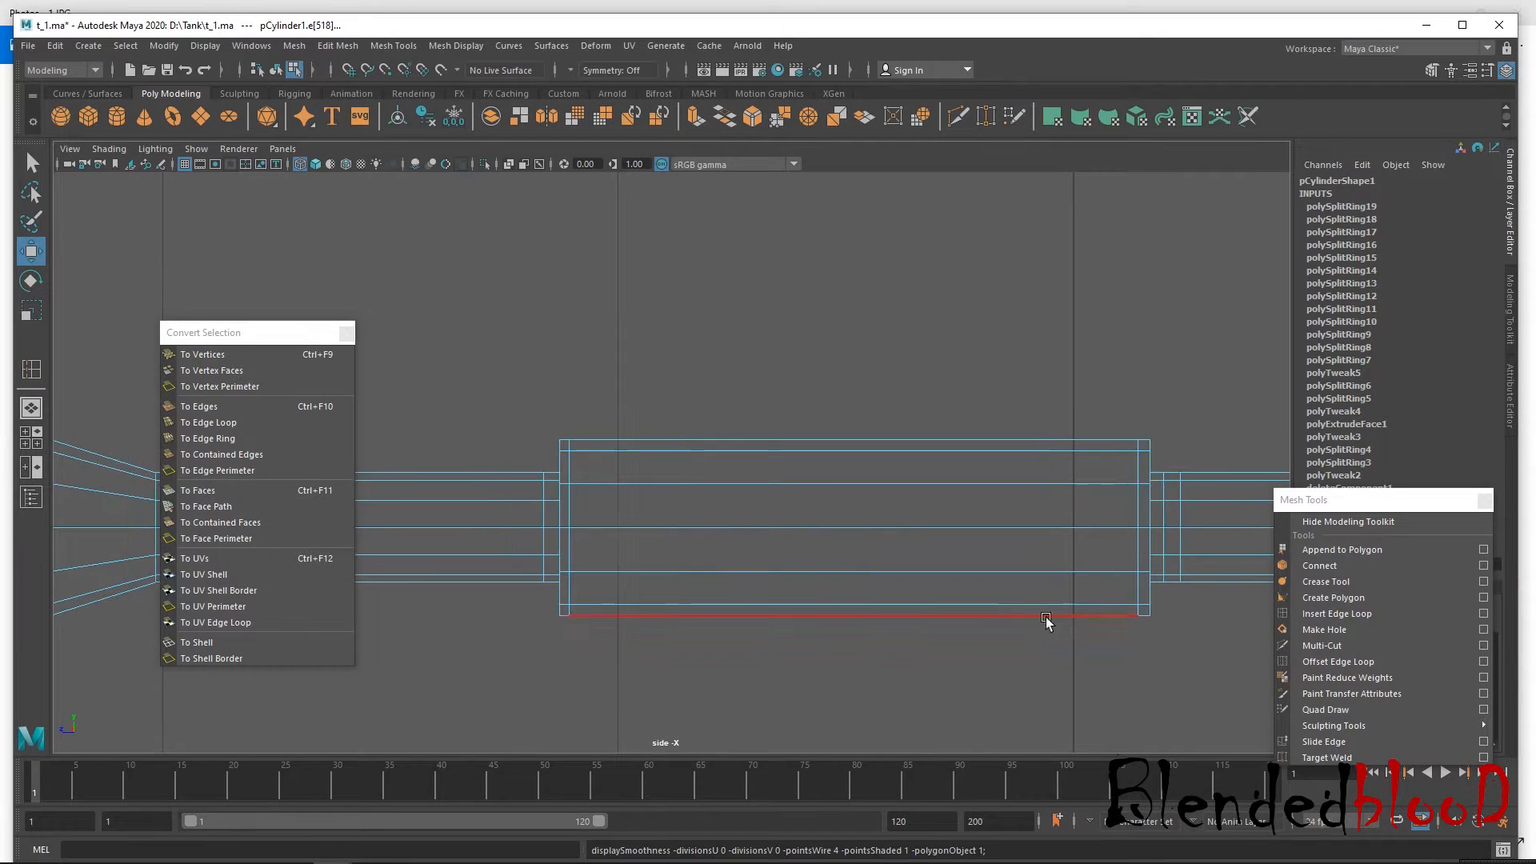
click(1349, 613)
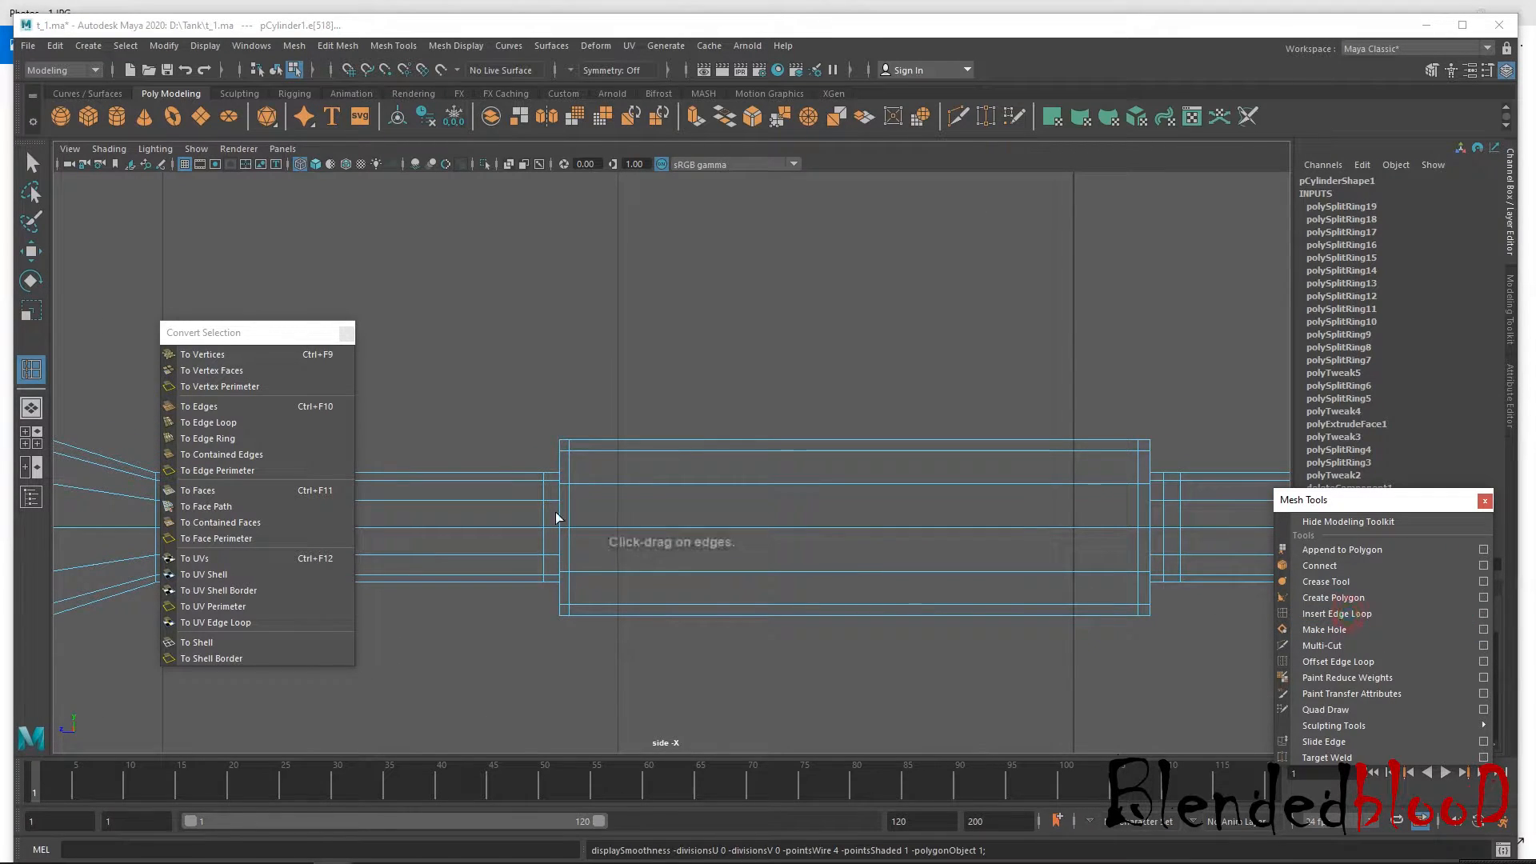
click(590, 570)
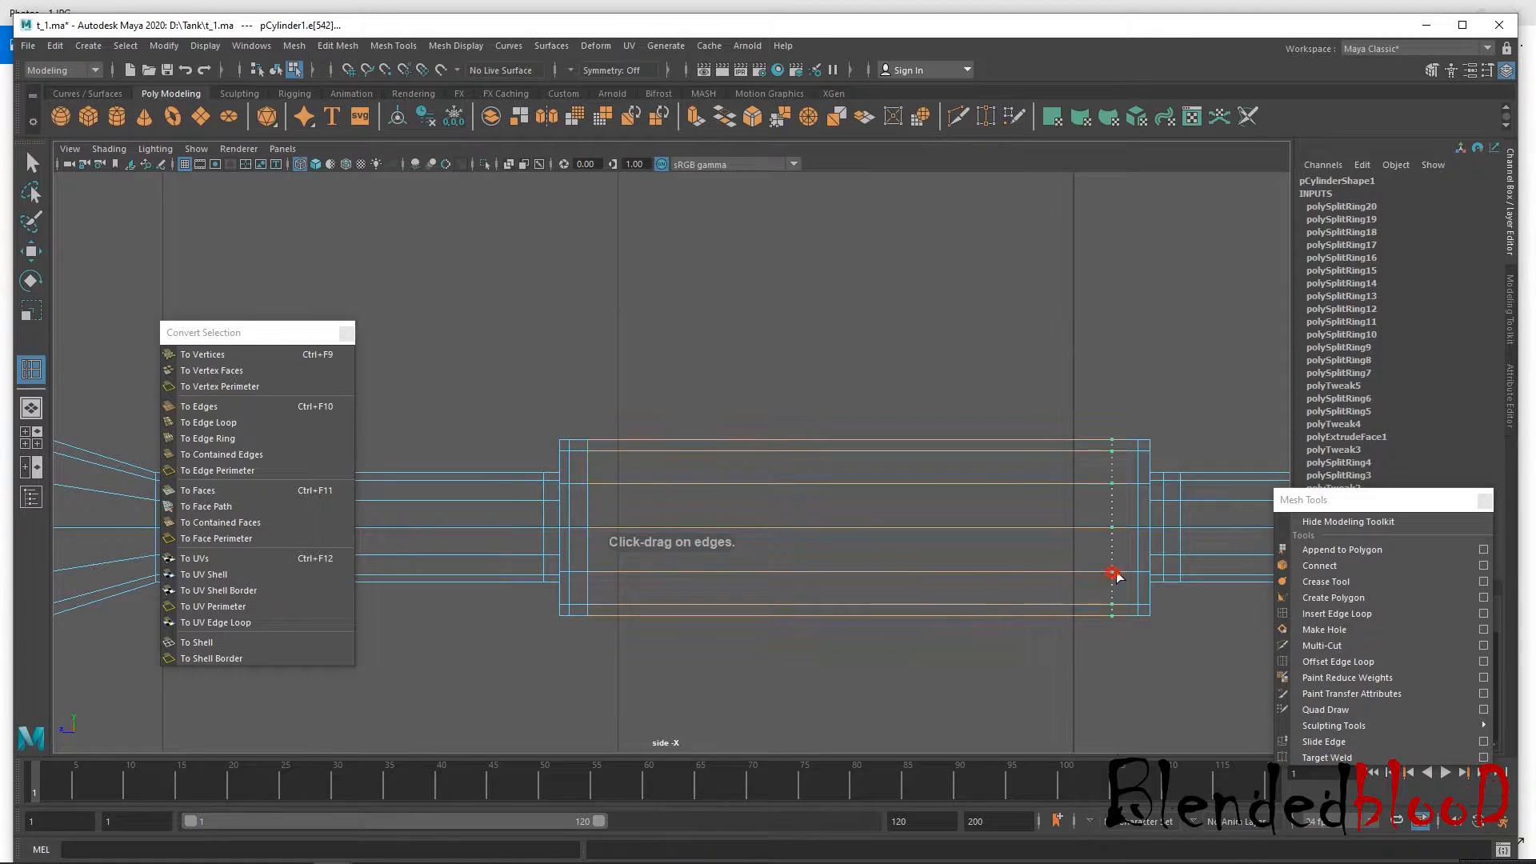
click(1125, 578)
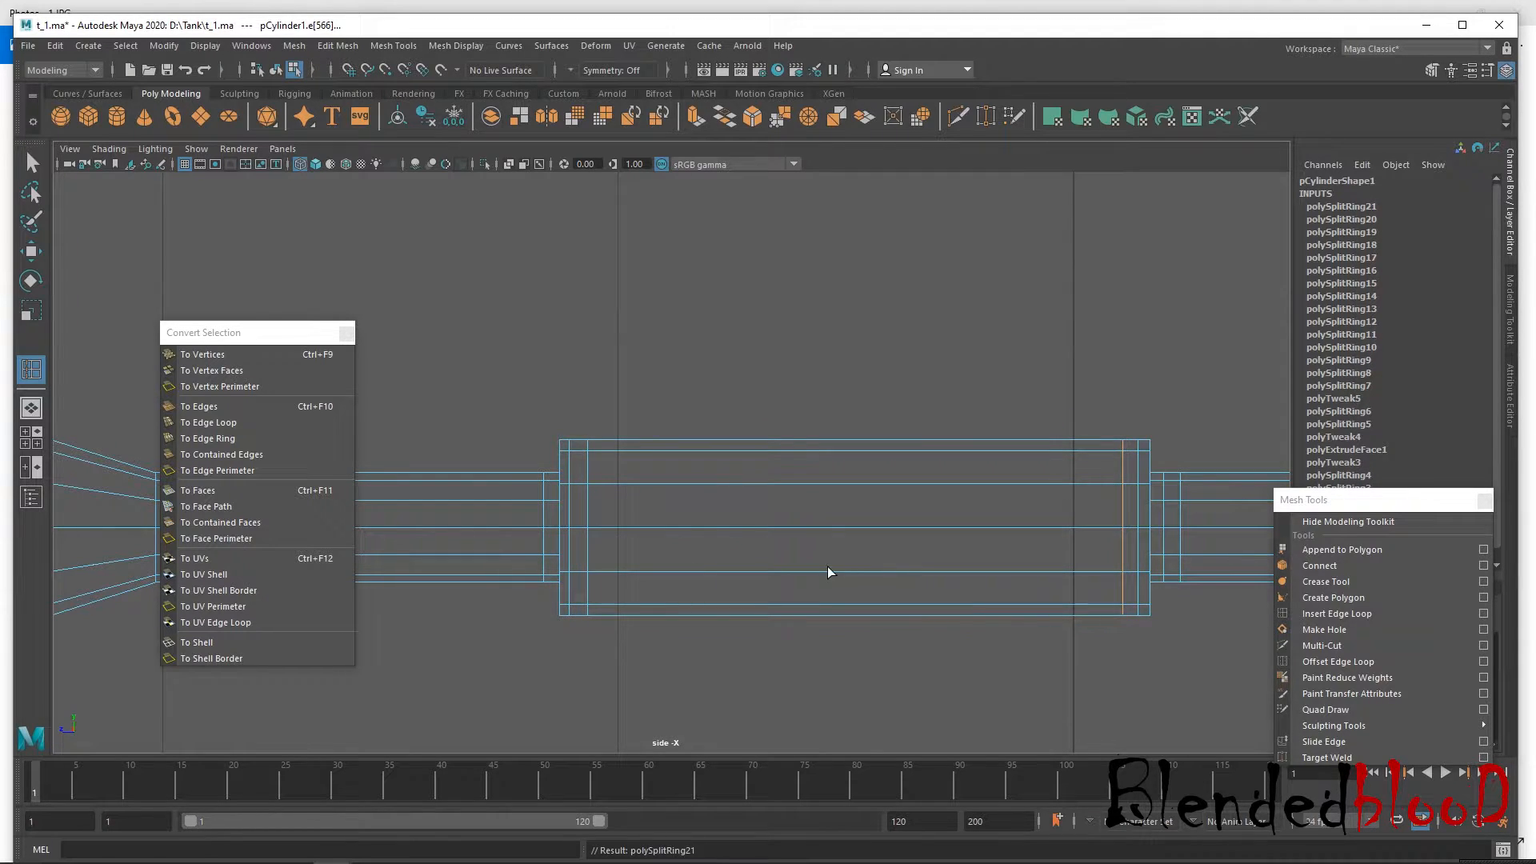
click(619, 574)
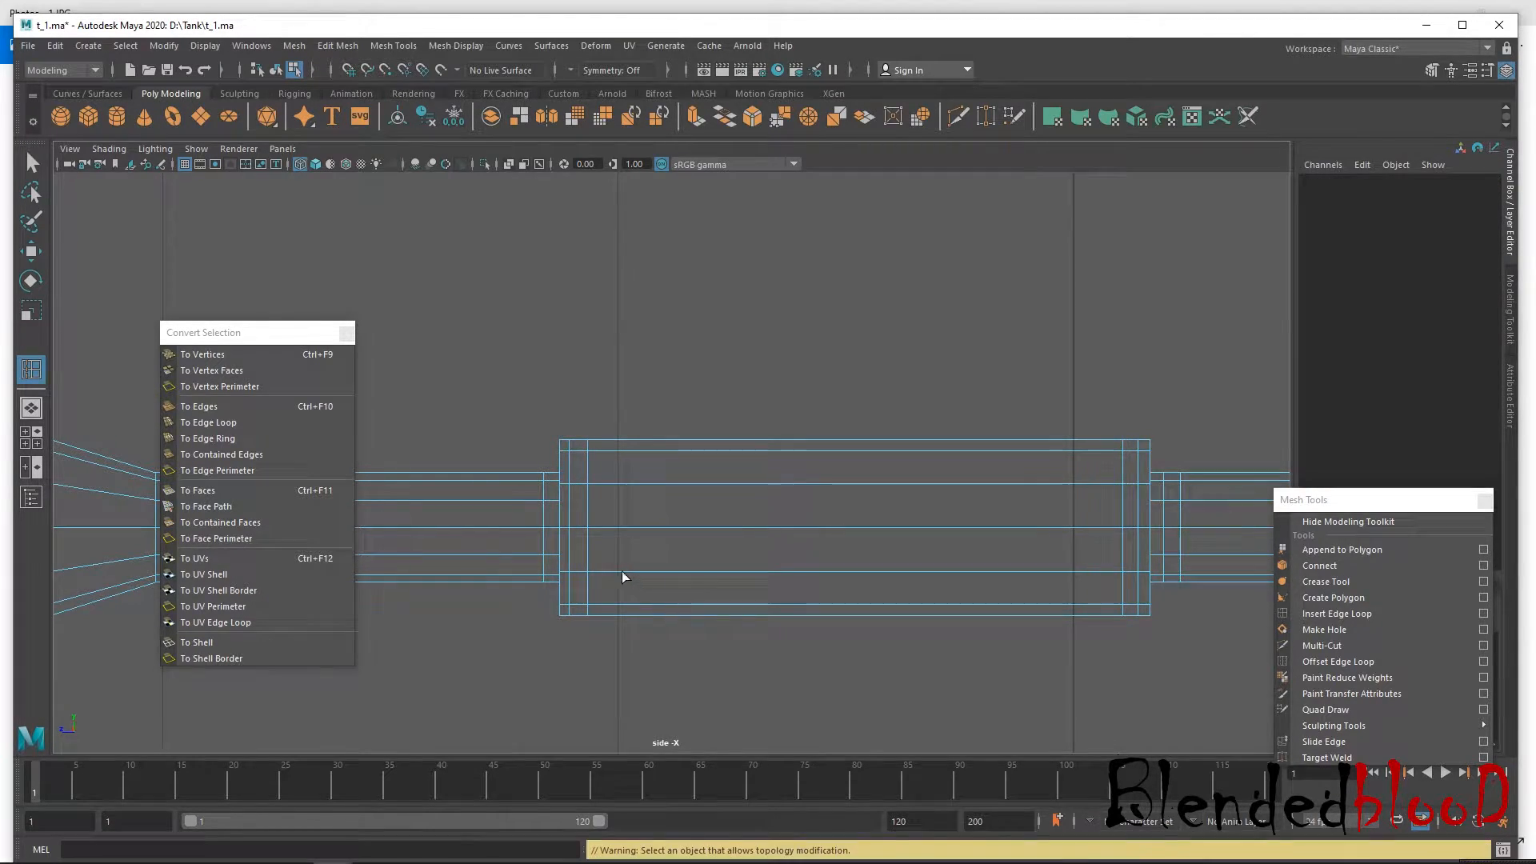
click(1076, 573)
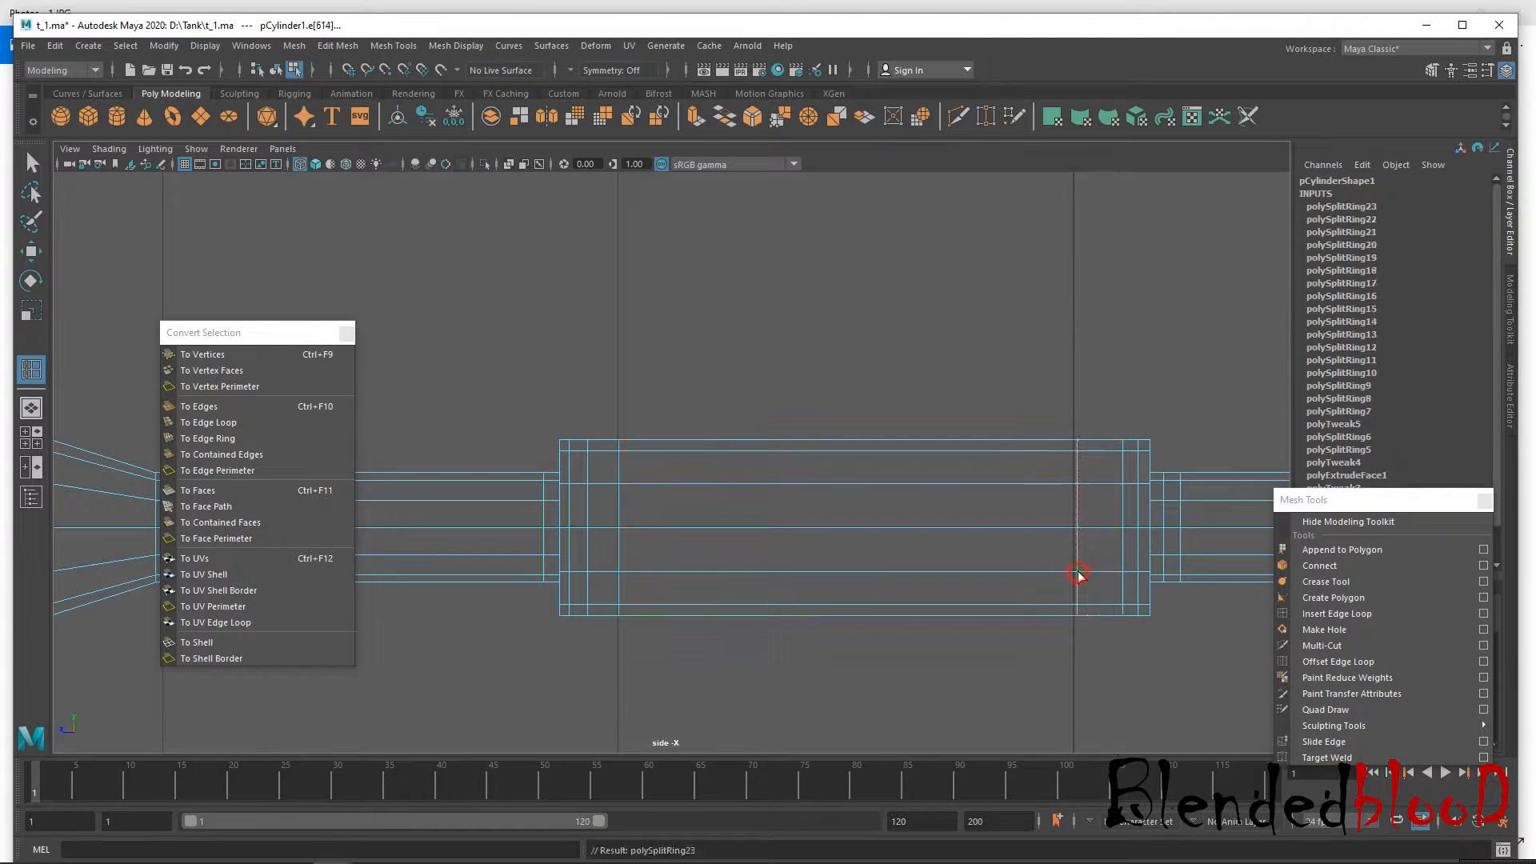
key(w)
right_drag(1092, 404, 1152, 380)
Examine the barrel and its added edge loops from the front and rear in the perspective view.
key(space)
key(space)
alt+right_drag(1131, 444, 804, 300)
alt+drag(929, 514, 792, 501)
alt+drag(792, 500, 853, 508)
mouse_move(795, 535)
alt+right_down()
mouse_move(846, 645)
mouse_move(859, 600)
alt+right_up()
alt+drag(859, 596, 836, 515)
mouse_move(835, 515)
alt+right_down()
mouse_move(845, 546)
mouse_move(888, 548)
alt+right_up()
mouse_move(888, 549)
alt+mouse_down()
mouse_move(1090, 561)
mouse_move(900, 542)
mouse_move(874, 559)
mouse_move(864, 530)
mouse_move(946, 559)
mouse_move(908, 557)
alt+mouse_up()
Extrude all faces of the barrel and scale the extruded faces uniformly to give the tube wall thickness.
click(871, 490)
right_drag(1019, 406, 1018, 452)
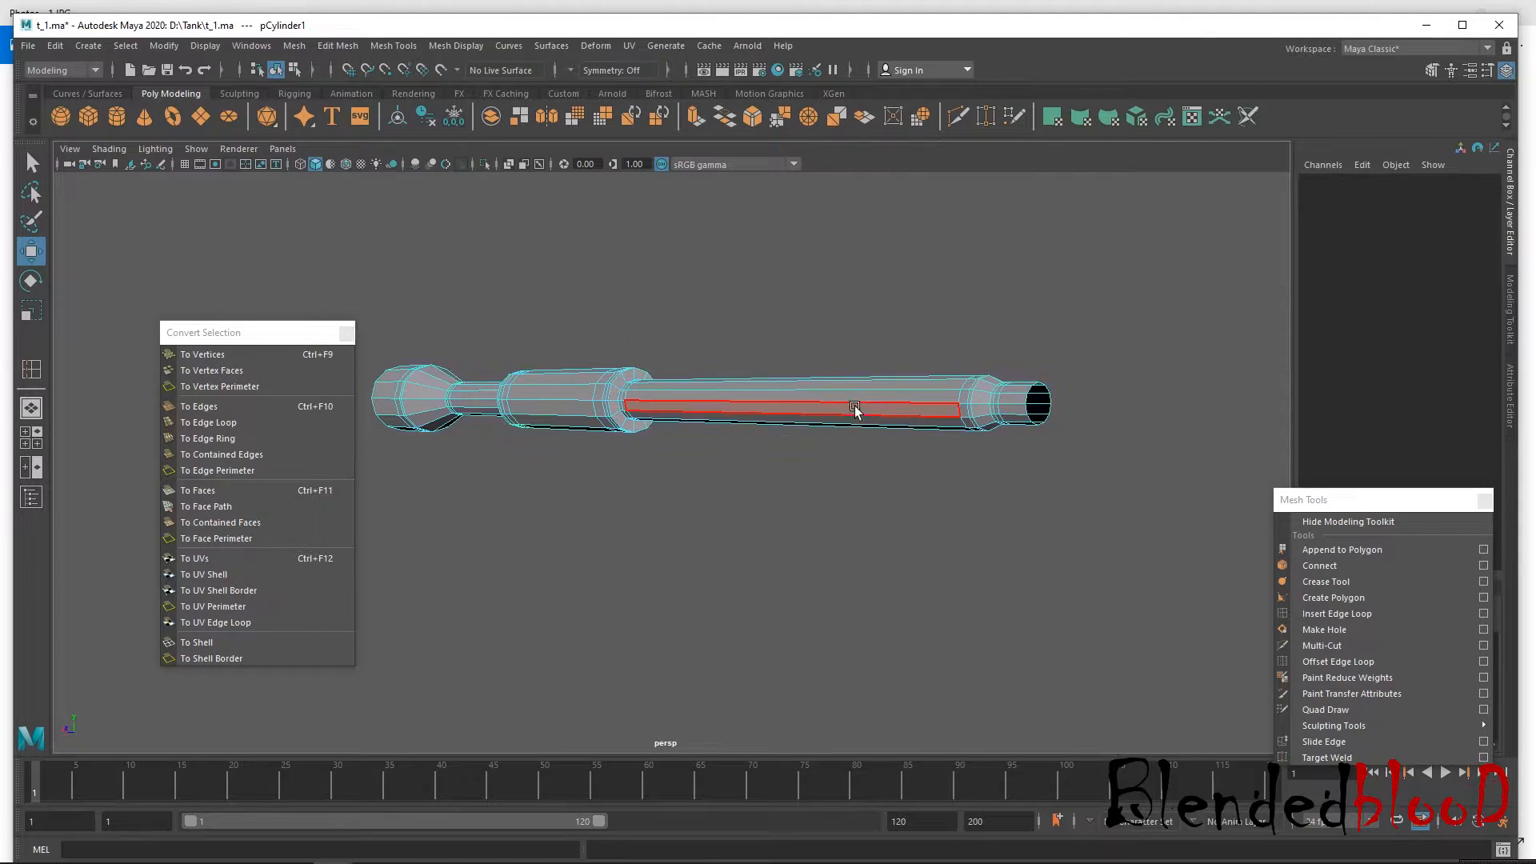
alt+drag(788, 496, 747, 492)
drag(350, 290, 974, 531)
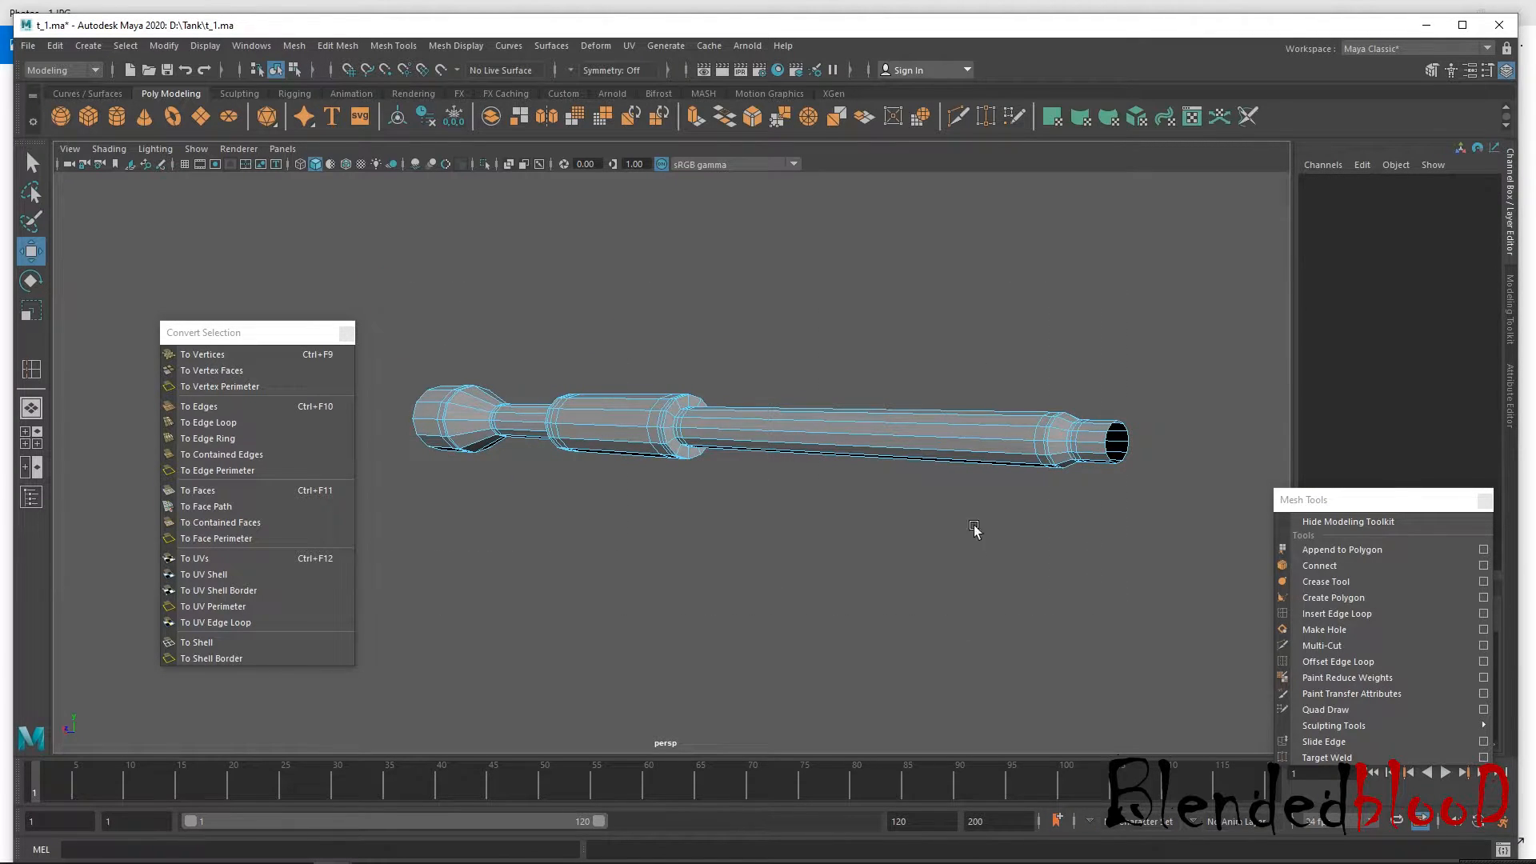
click(695, 119)
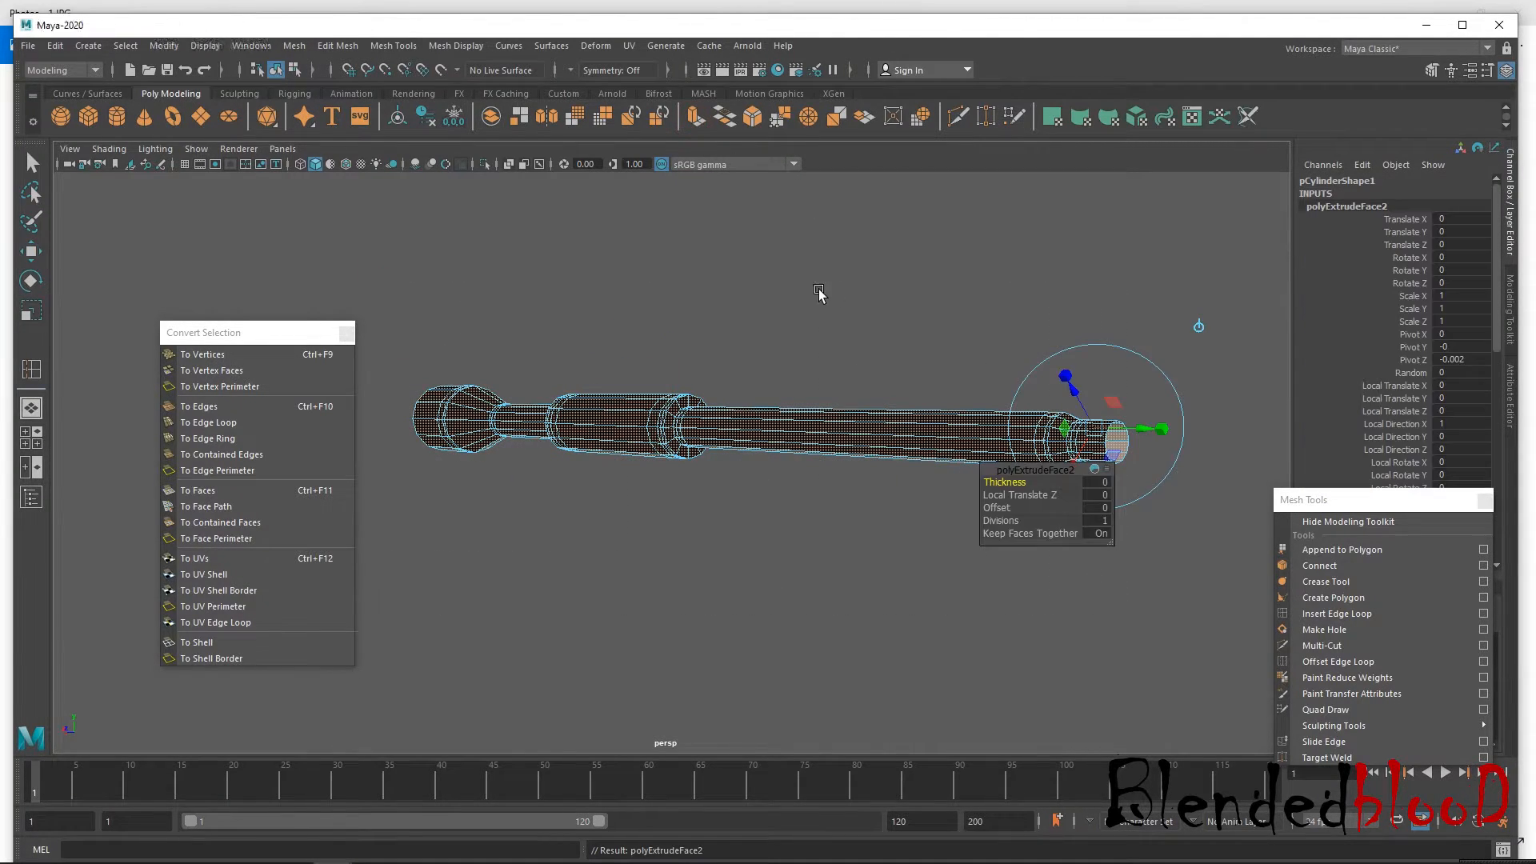
key(r)
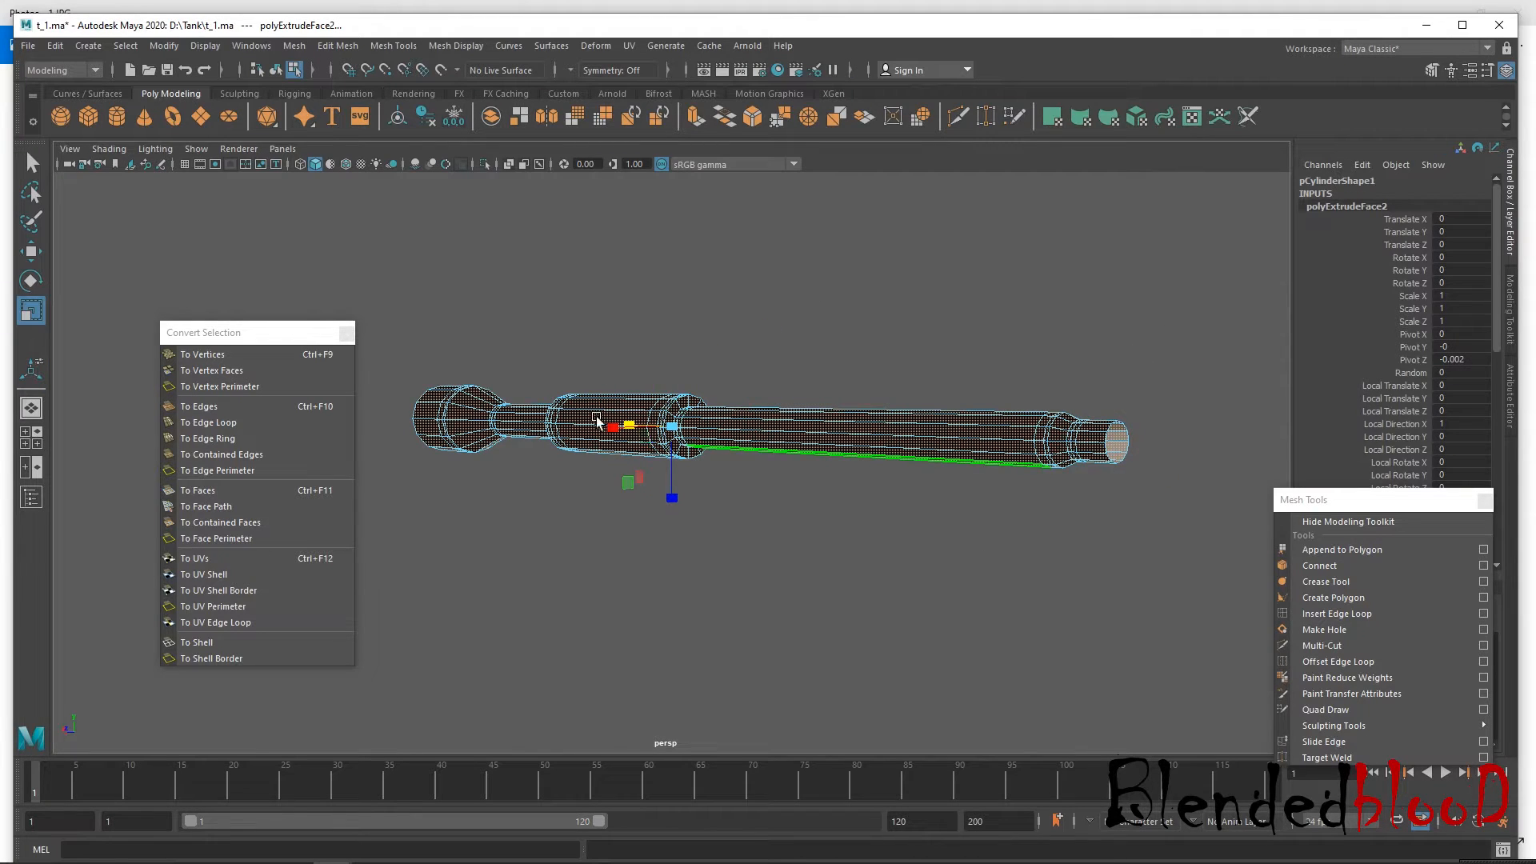
drag(674, 432, 671, 428)
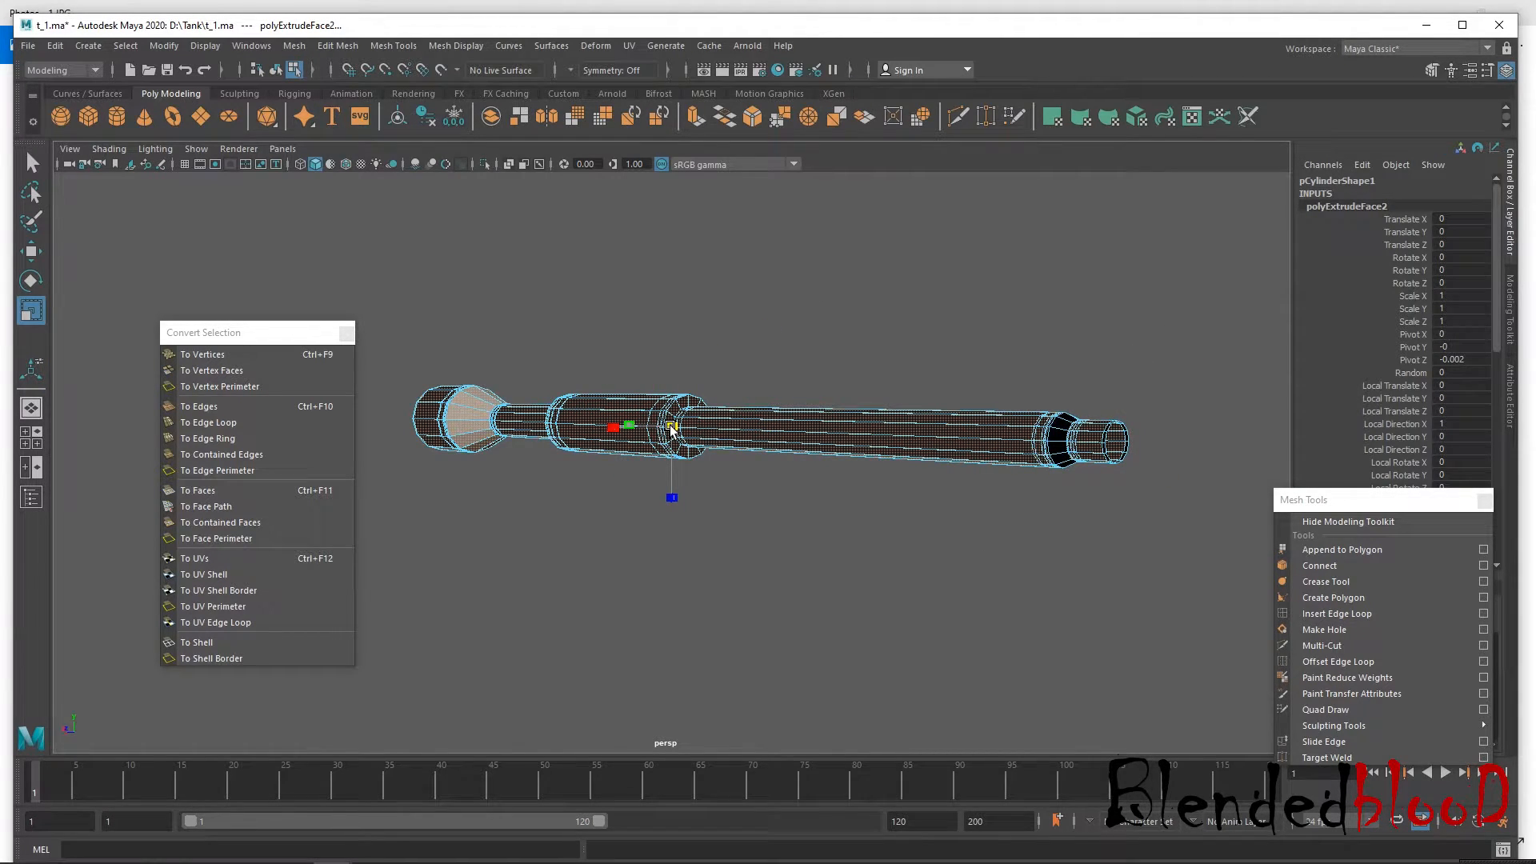
Adjust the scale of the extruded faces along the barrel's length in the side view.
key(space)
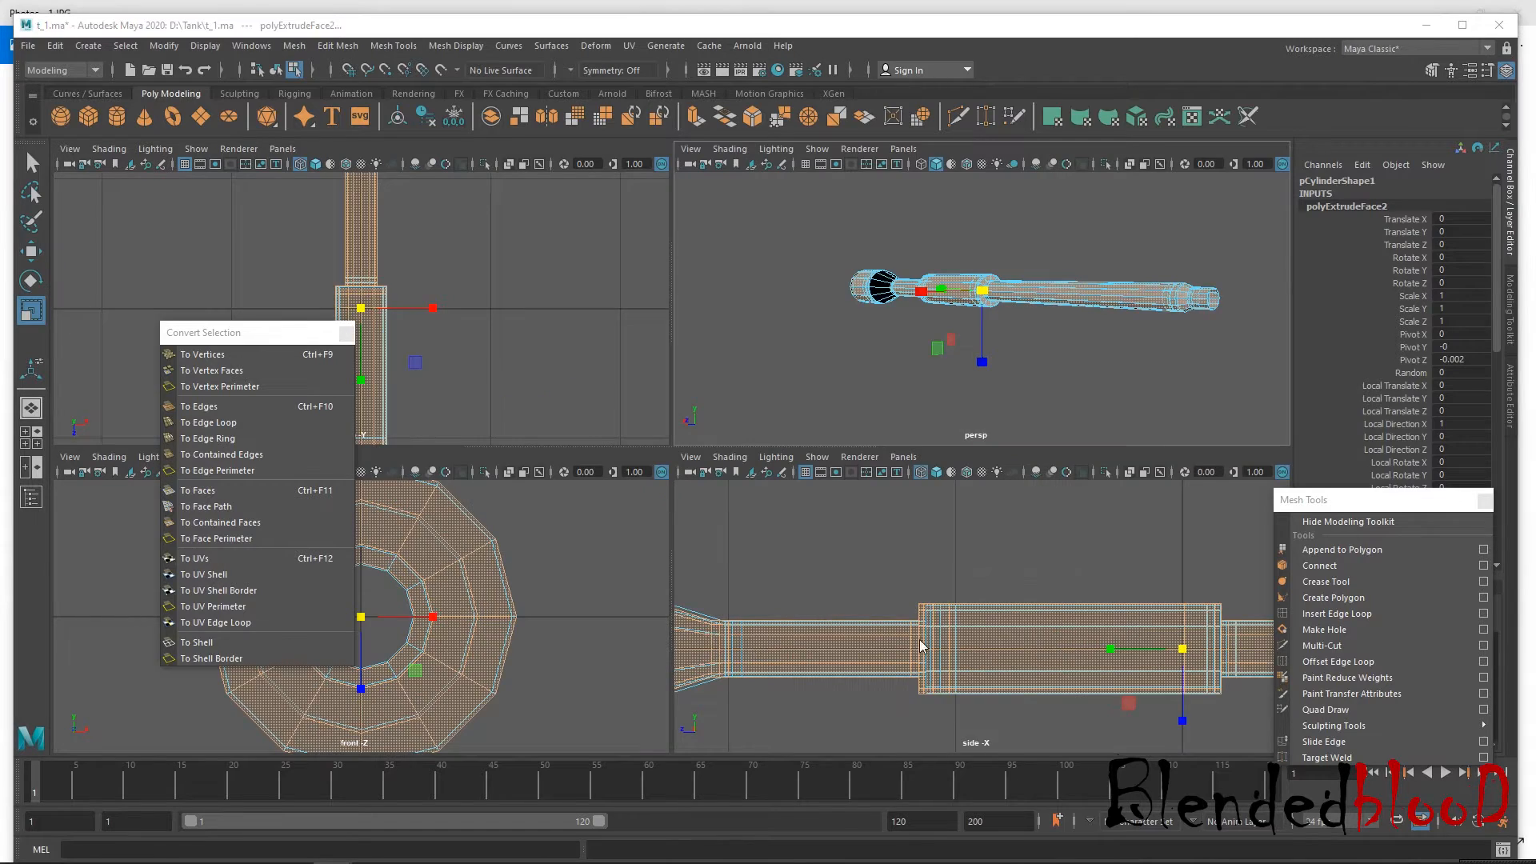
key(space)
scroll(939, 567, down, 5)
drag(783, 490, 794, 510)
alt+middle_drag(795, 510, 834, 522)
scroll(780, 506, up, 1)
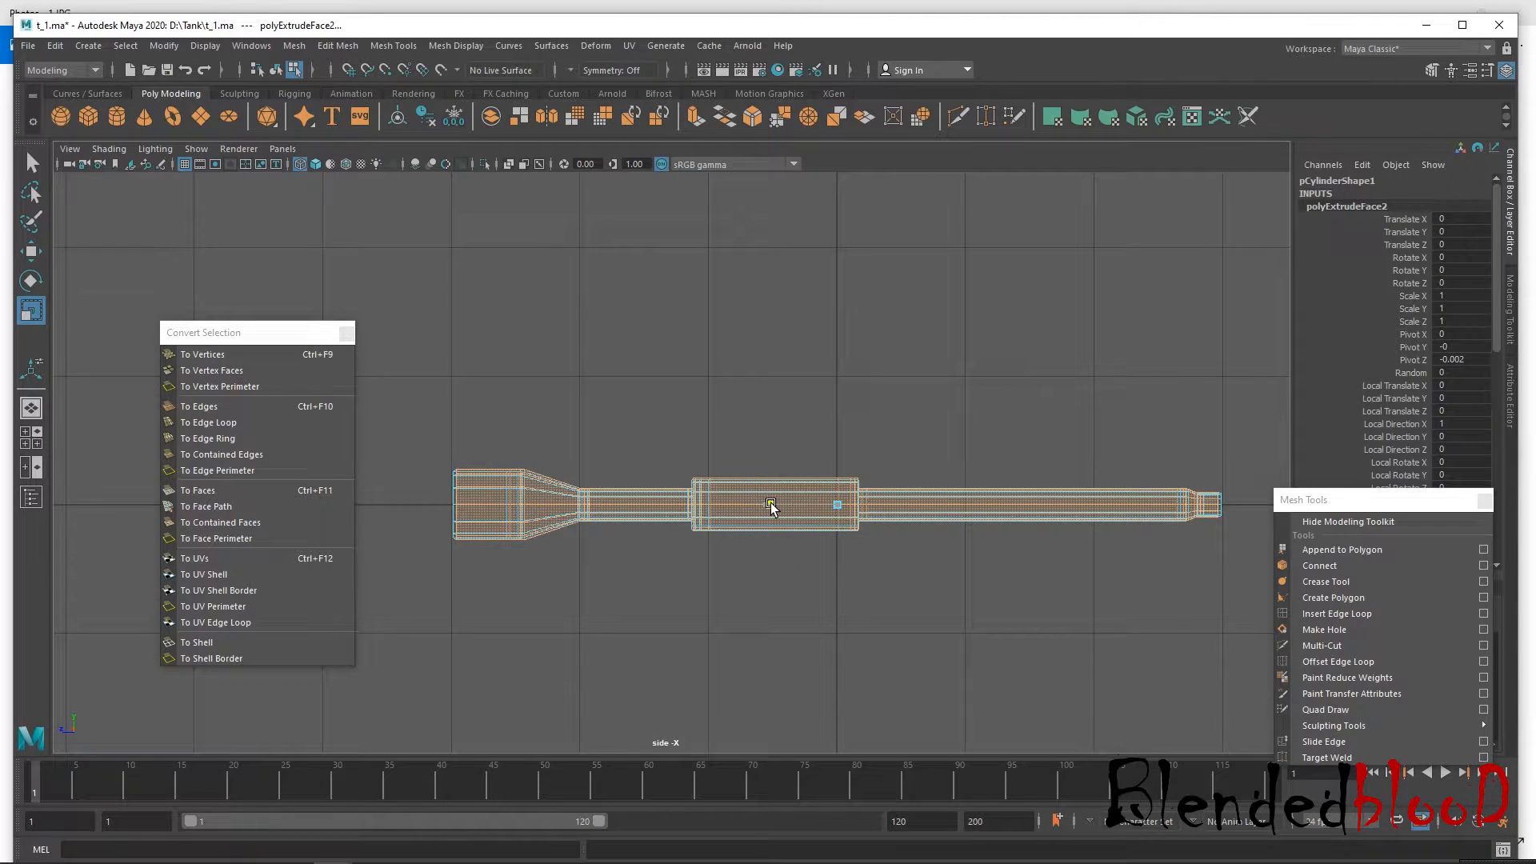
Select the three edge loops behind the muzzle opening, convert them to faces and move those faces rearward along the barrel.
key(space)
key(space)
scroll(853, 578, up, 5)
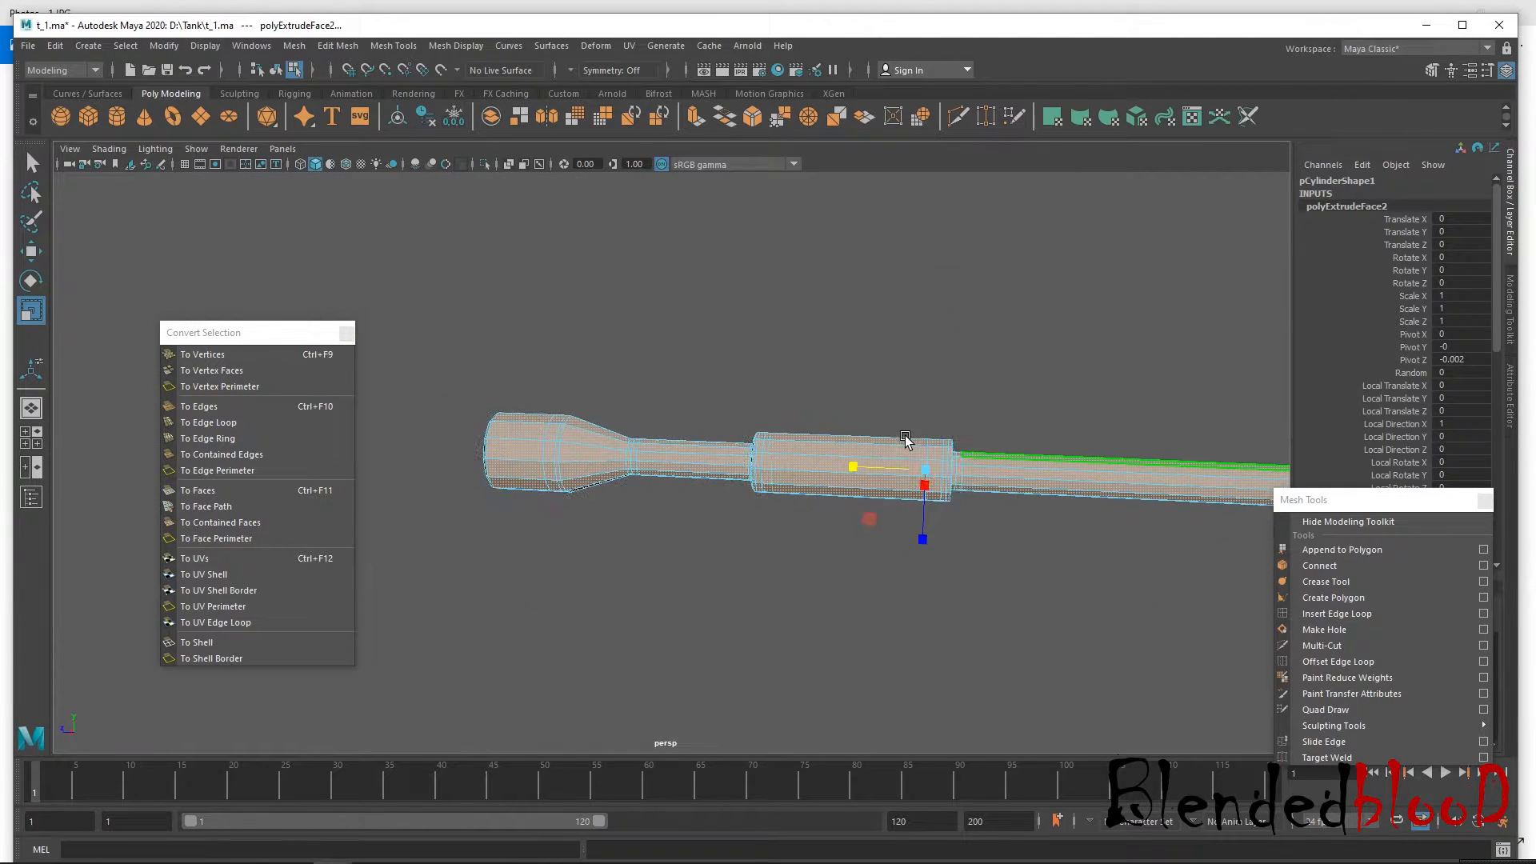
scroll(853, 578, up, 3)
alt+drag(984, 524, 795, 589)
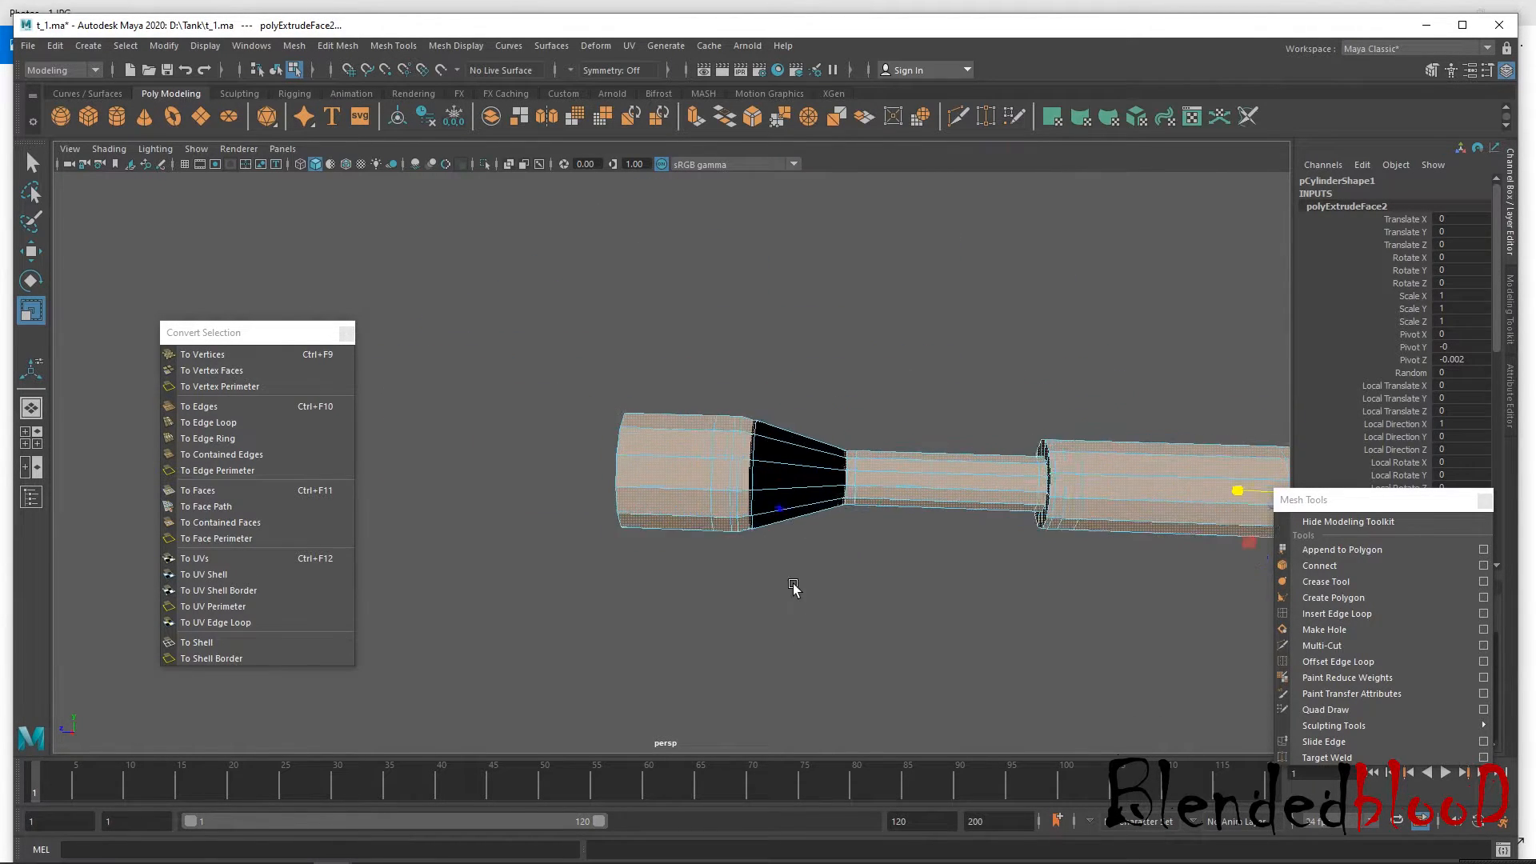
alt+right_drag(795, 589, 805, 634)
alt+right_drag(848, 552, 864, 608)
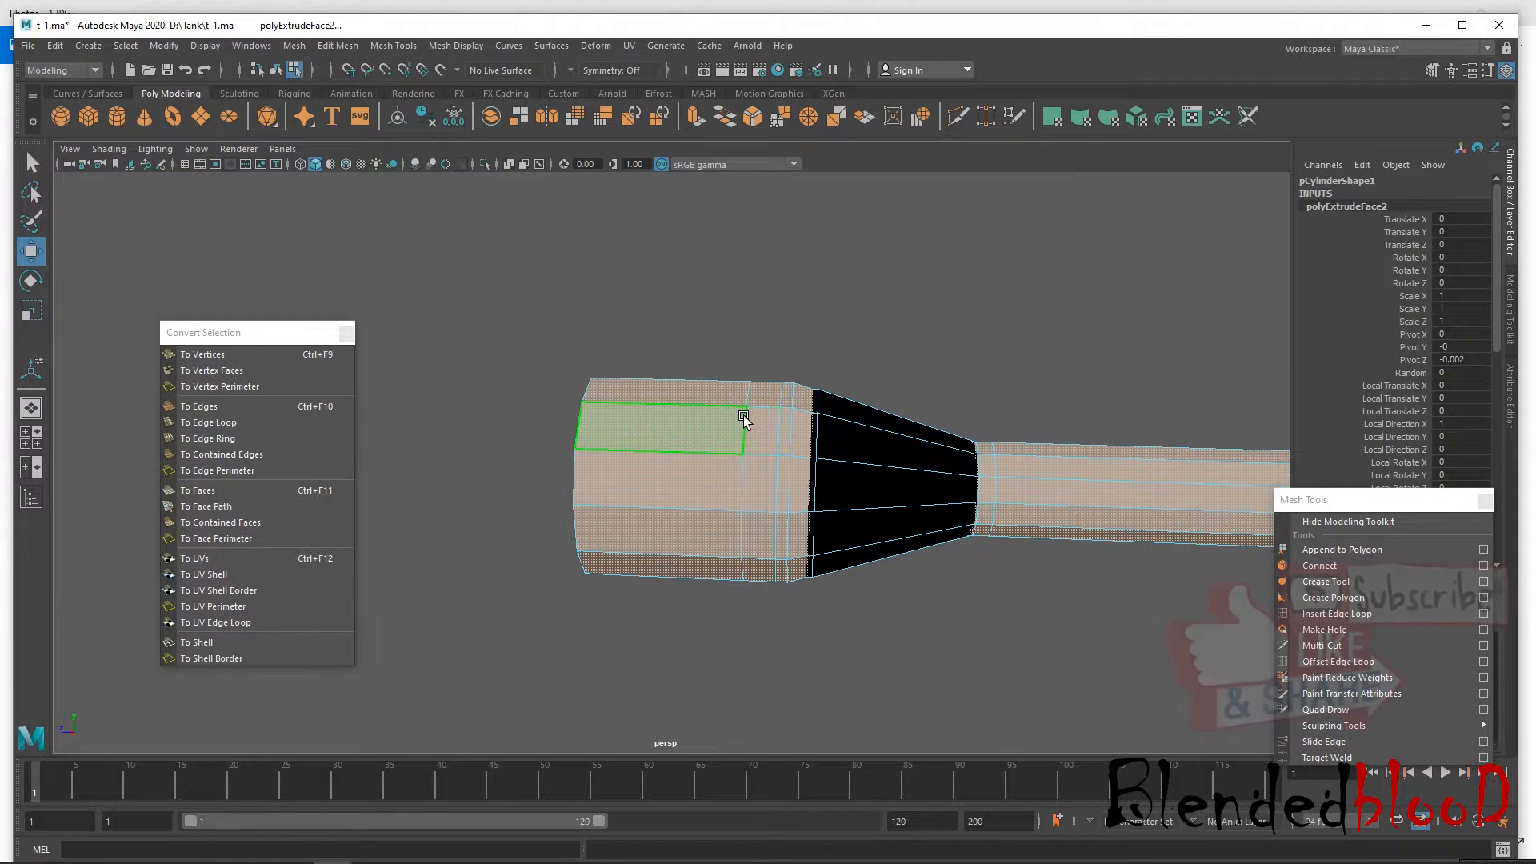
right_drag(732, 394, 749, 440)
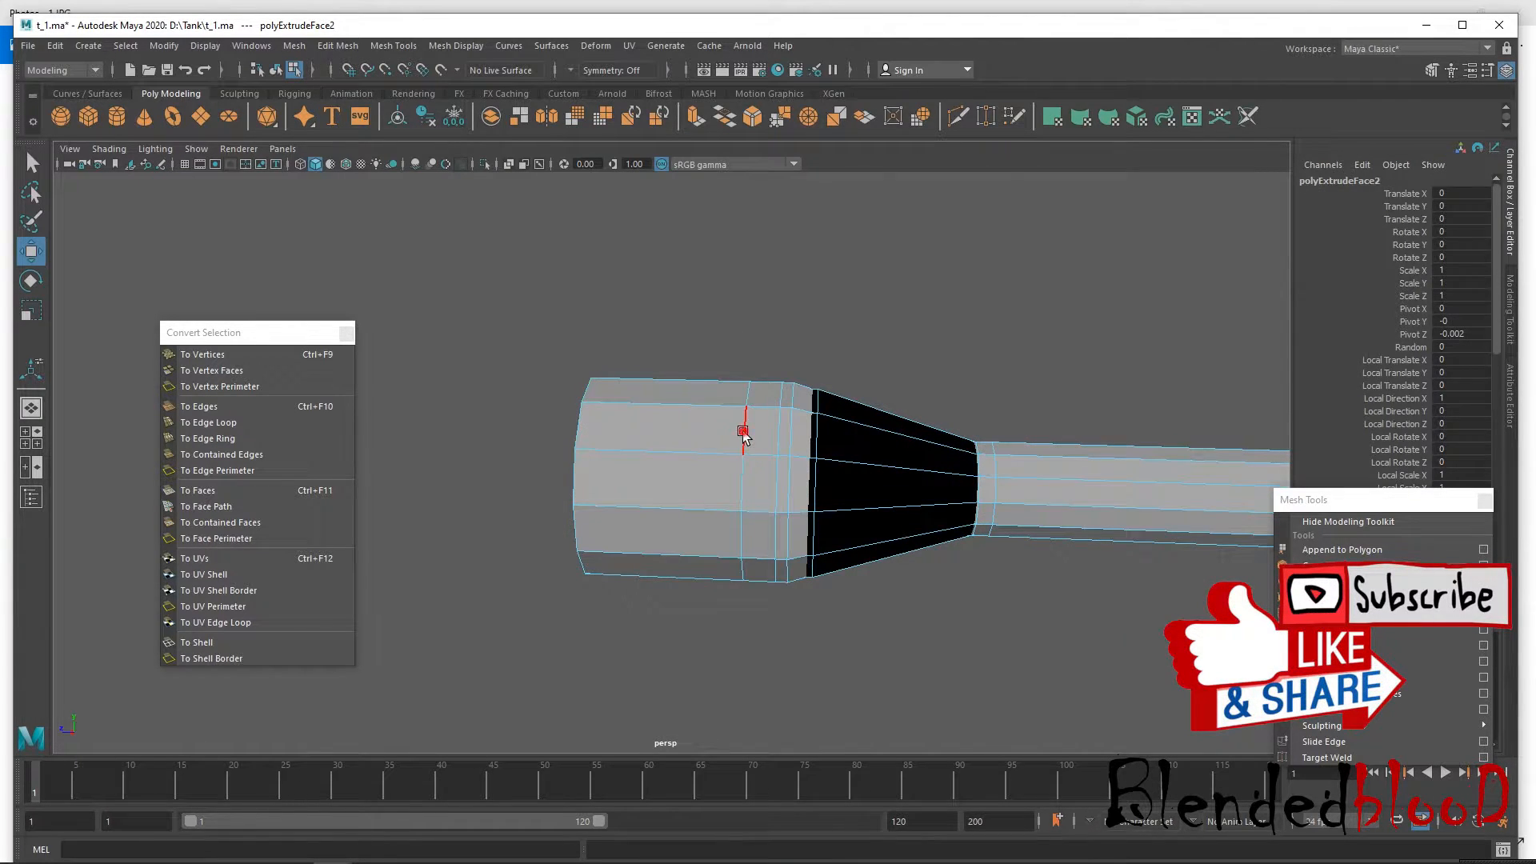
click(789, 479)
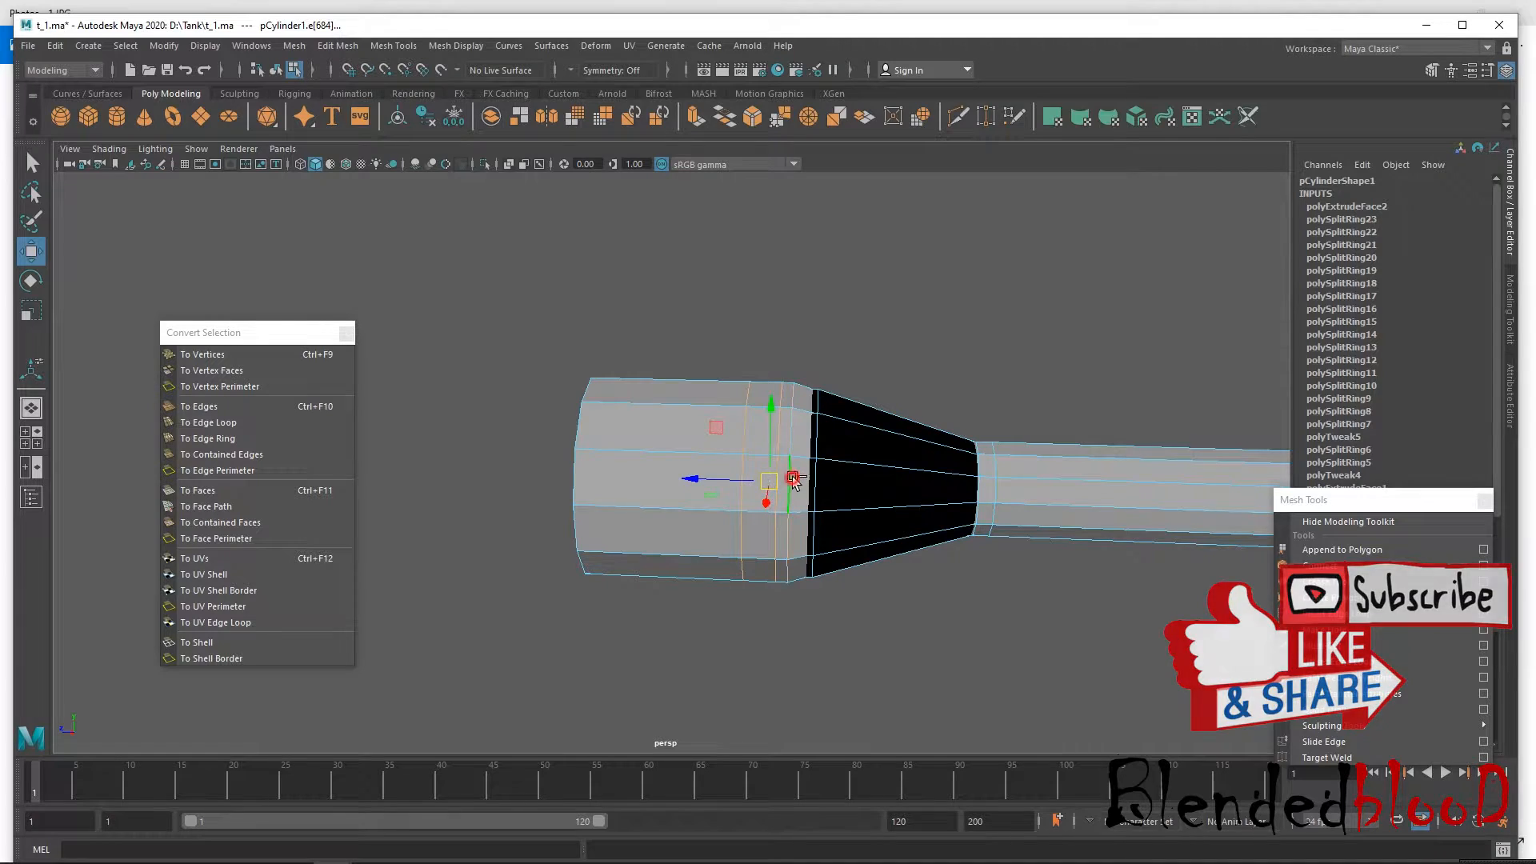
click(243, 356)
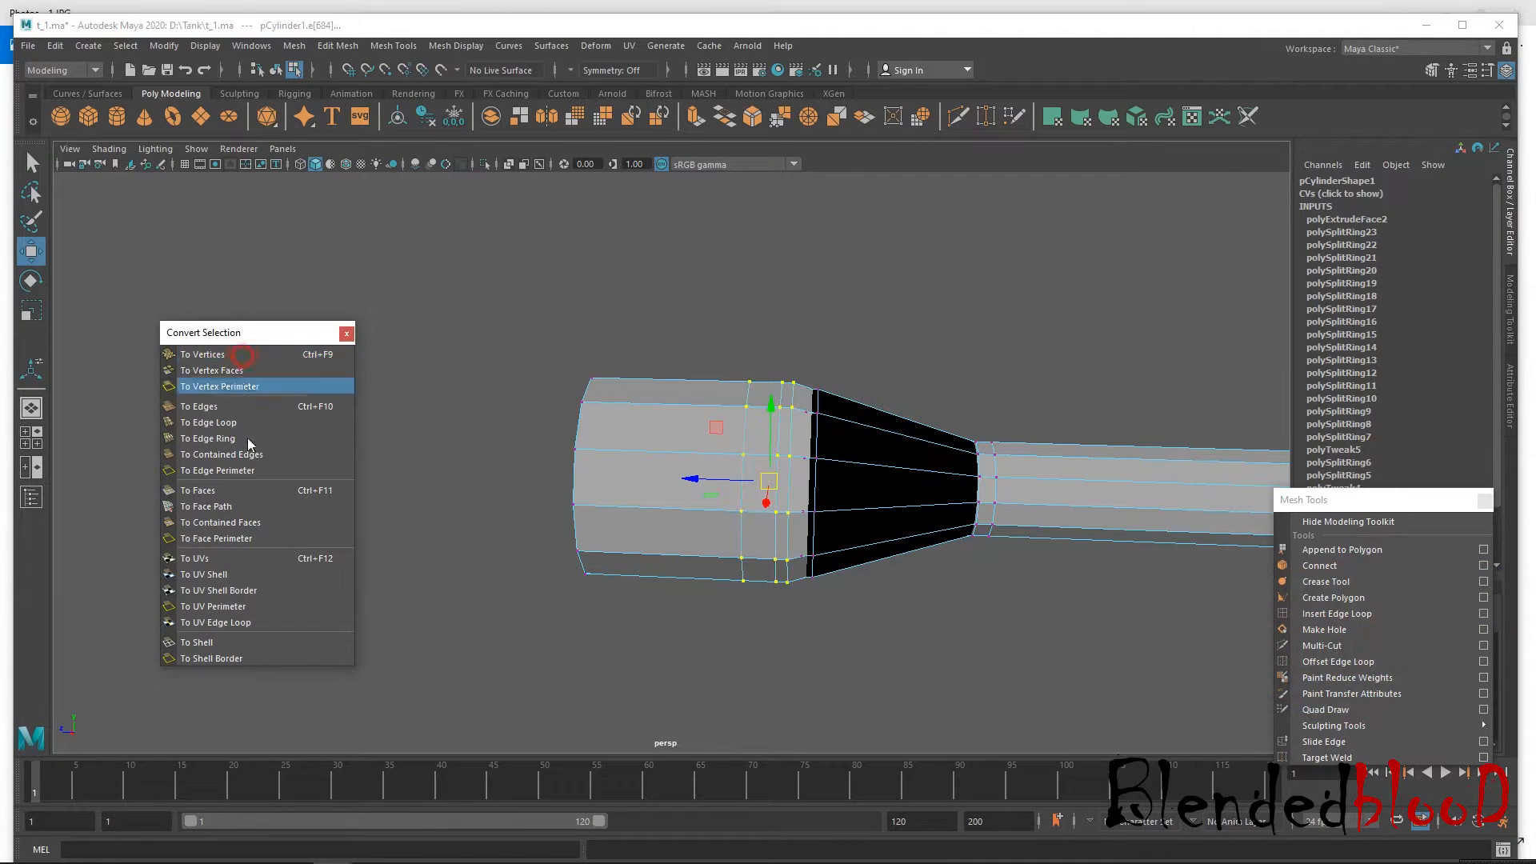
click(242, 486)
drag(700, 479, 732, 480)
alt+drag(771, 534, 813, 527)
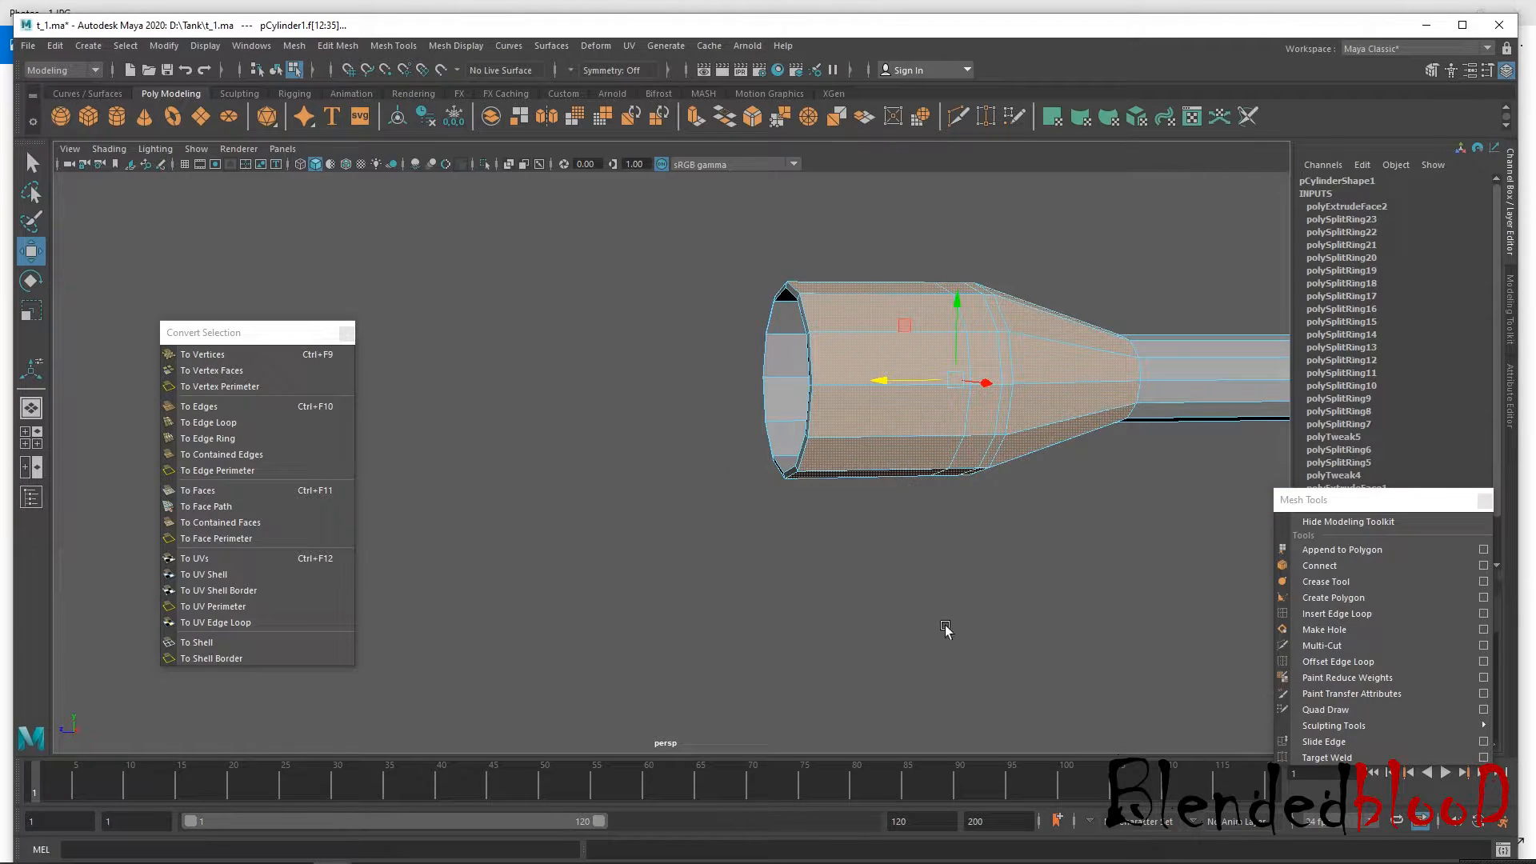
Fine-tune the position of the selected muzzle faces along the barrel's length in the side view.
key(space)
key(f)
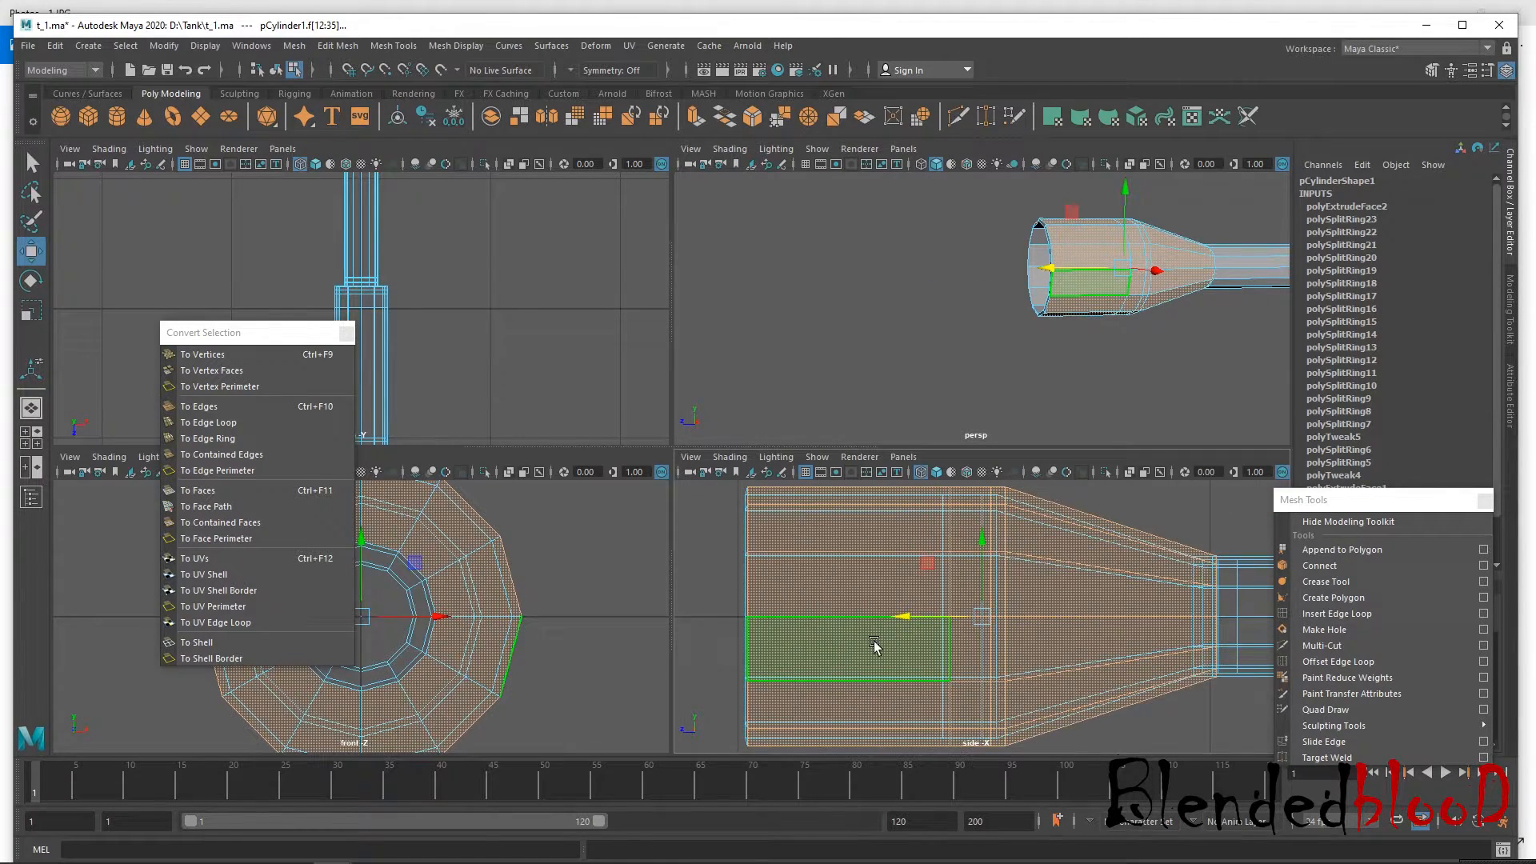
drag(904, 620, 872, 618)
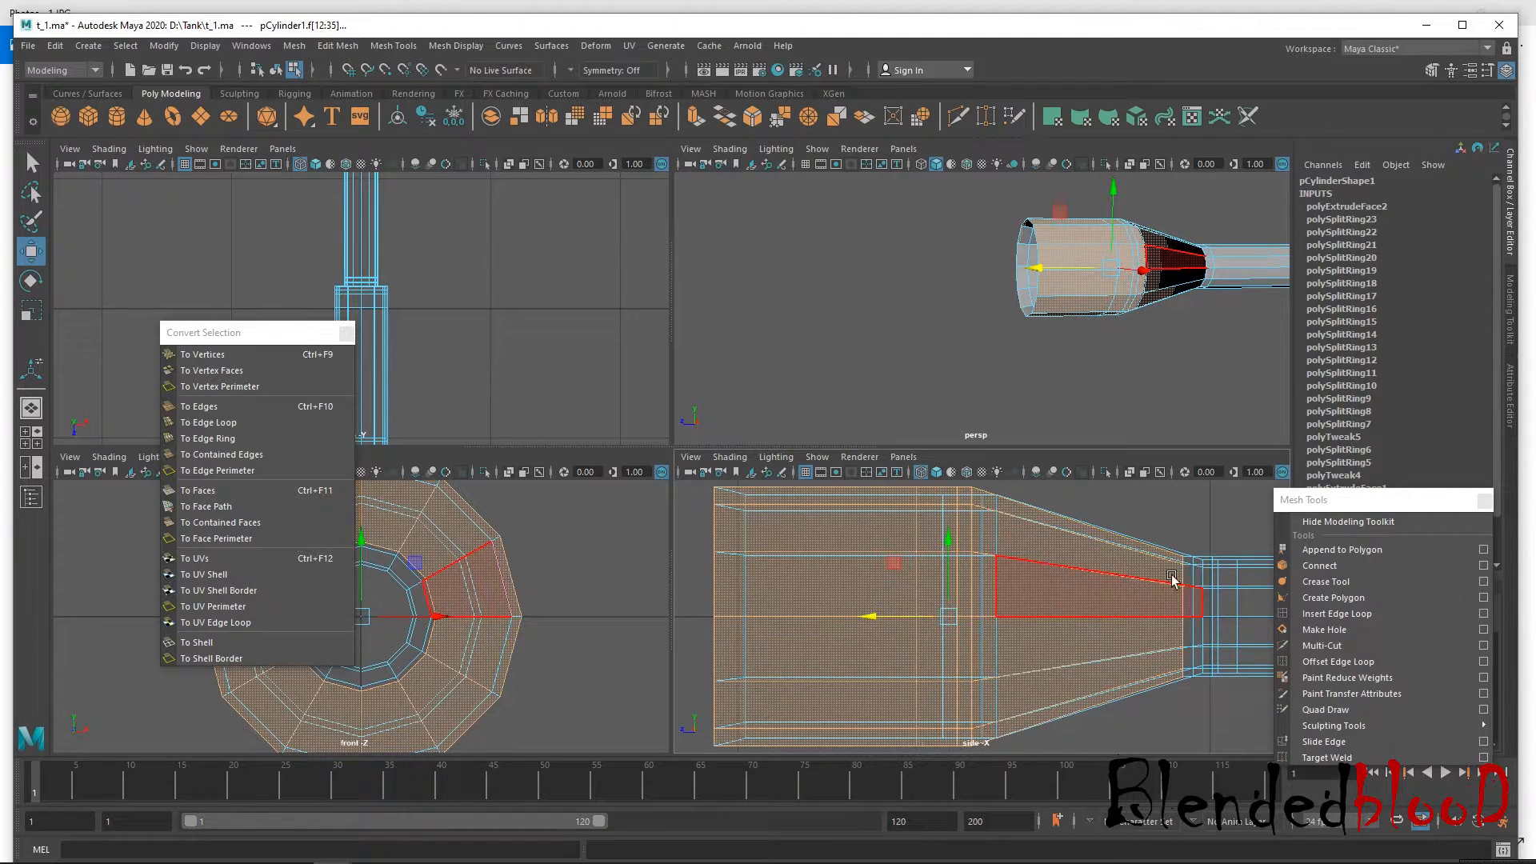
drag(866, 620, 900, 623)
Examine the barrel's open rear tip up close in the perspective view with smooth preview on.
alt+middle_drag(1157, 367, 961, 402)
alt+drag(1160, 335, 1035, 338)
alt+middle_drag(1094, 351, 1003, 297)
alt+right_drag(1082, 339, 1037, 351)
alt+drag(1152, 350, 985, 327)
alt+right_drag(984, 327, 1011, 356)
alt+middle_drag(895, 352, 955, 363)
key(3)
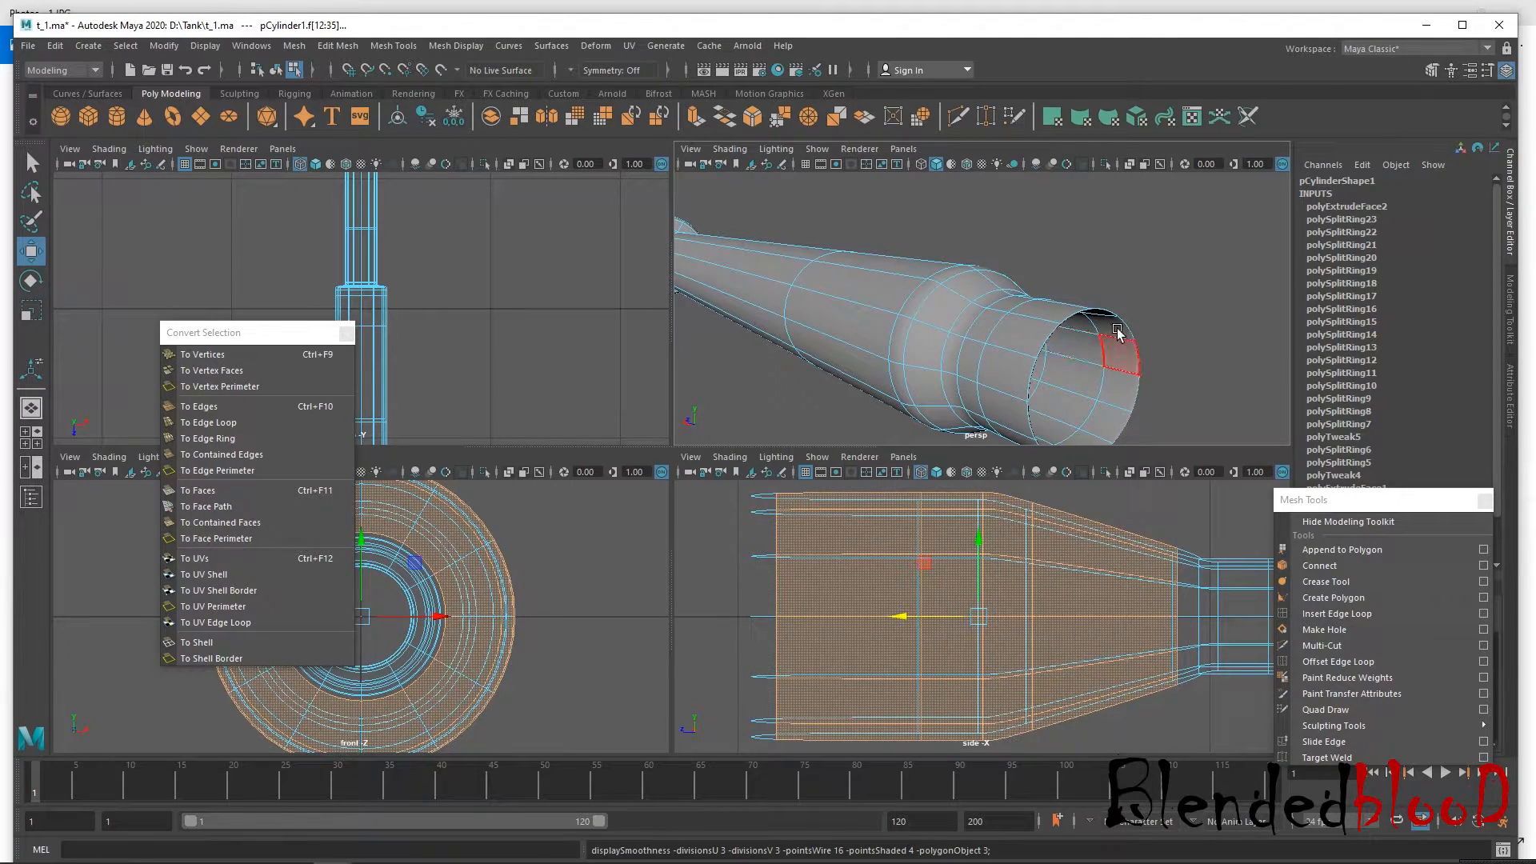
Select the ring of rim faces at the barrel's rear opening and scale it flat along the barrel's length.
click(1121, 325)
key(f)
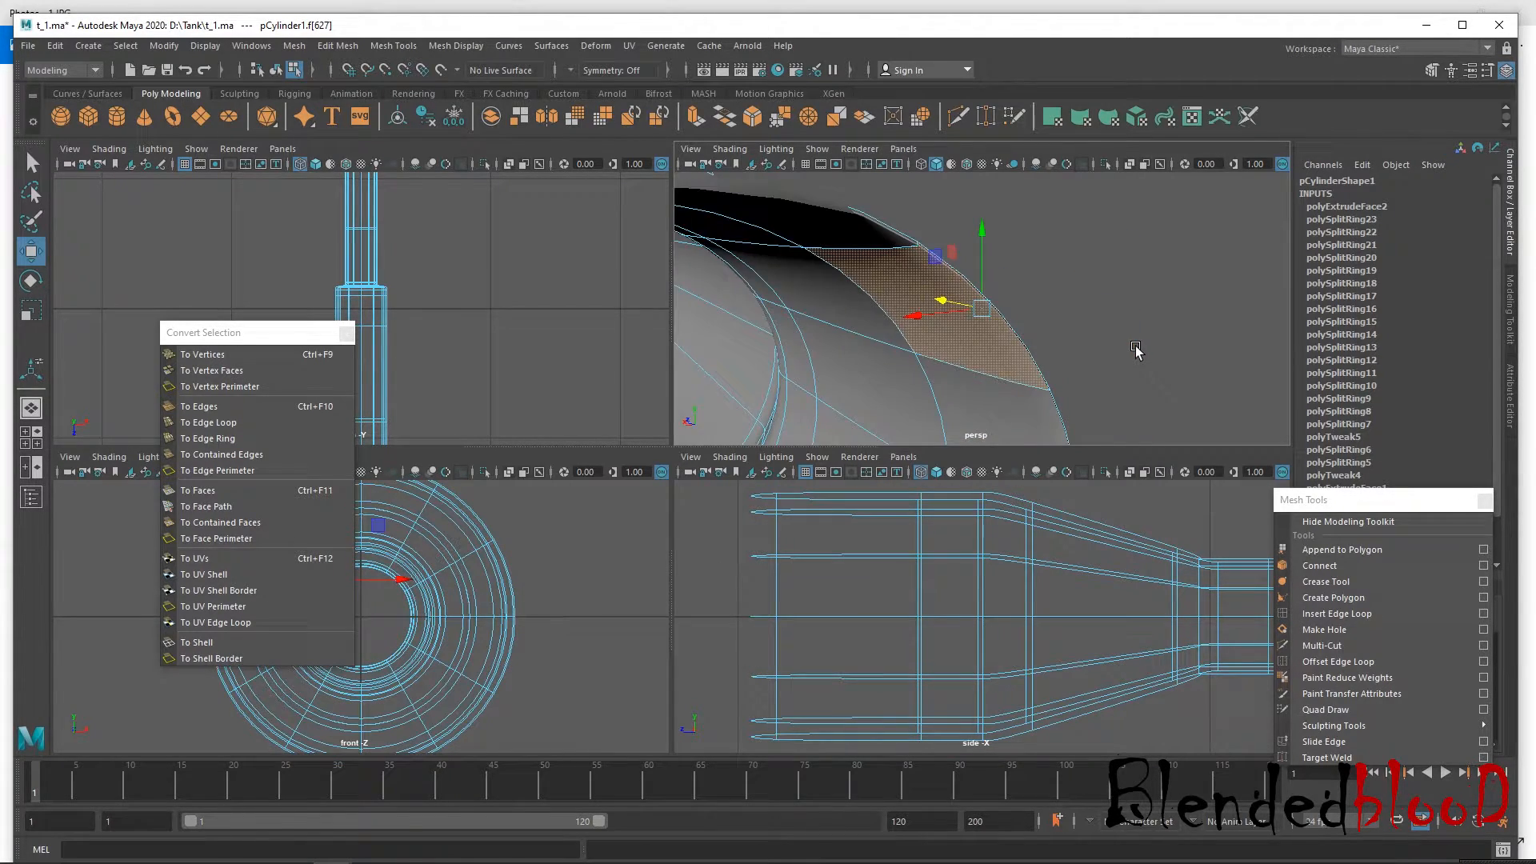
click(884, 228)
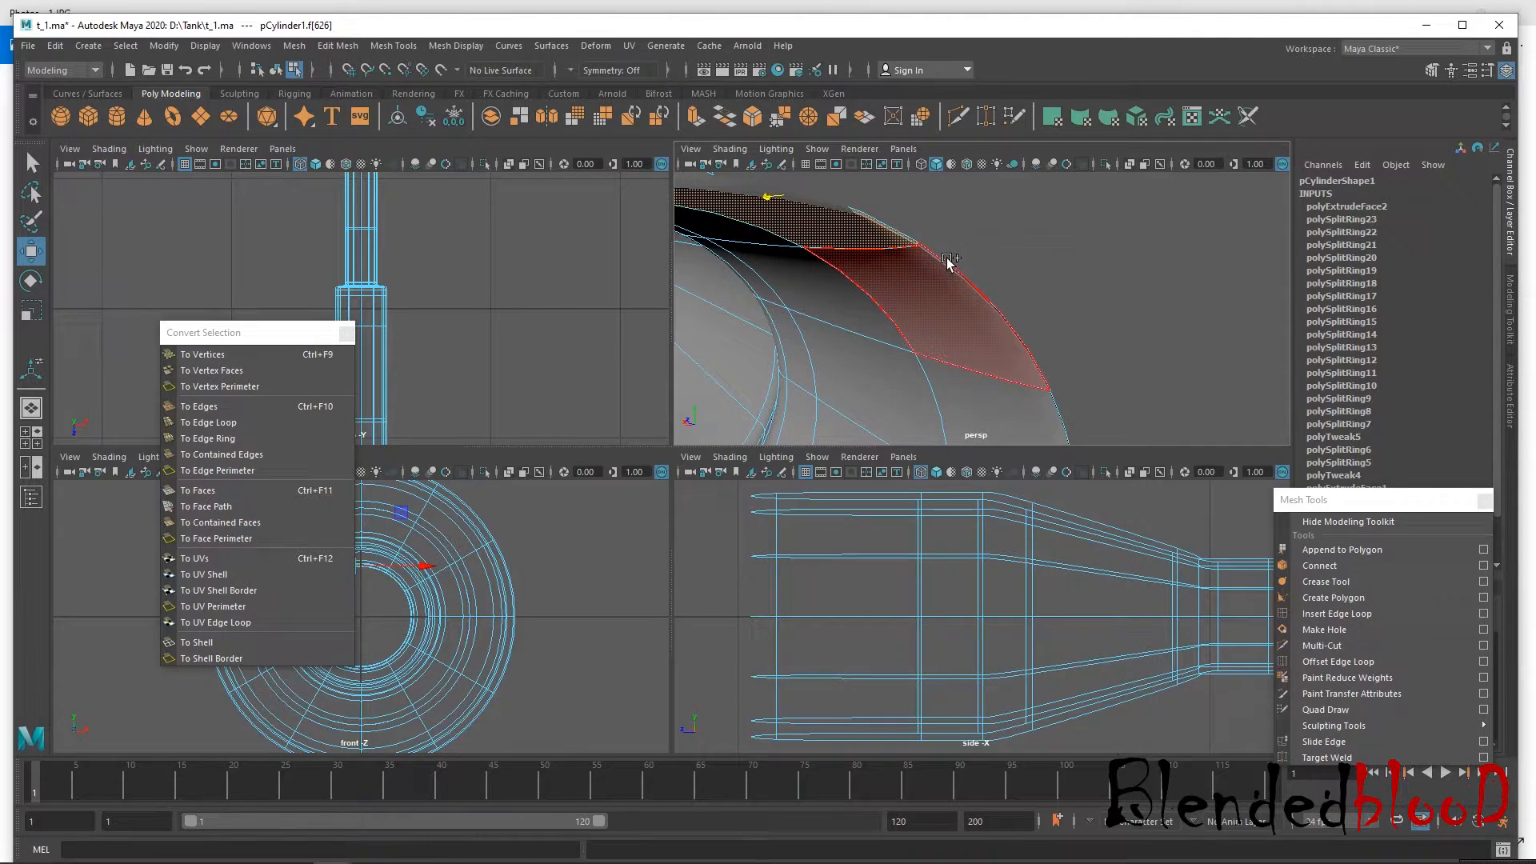
shift+click(946, 259)
shift+double_click(991, 290)
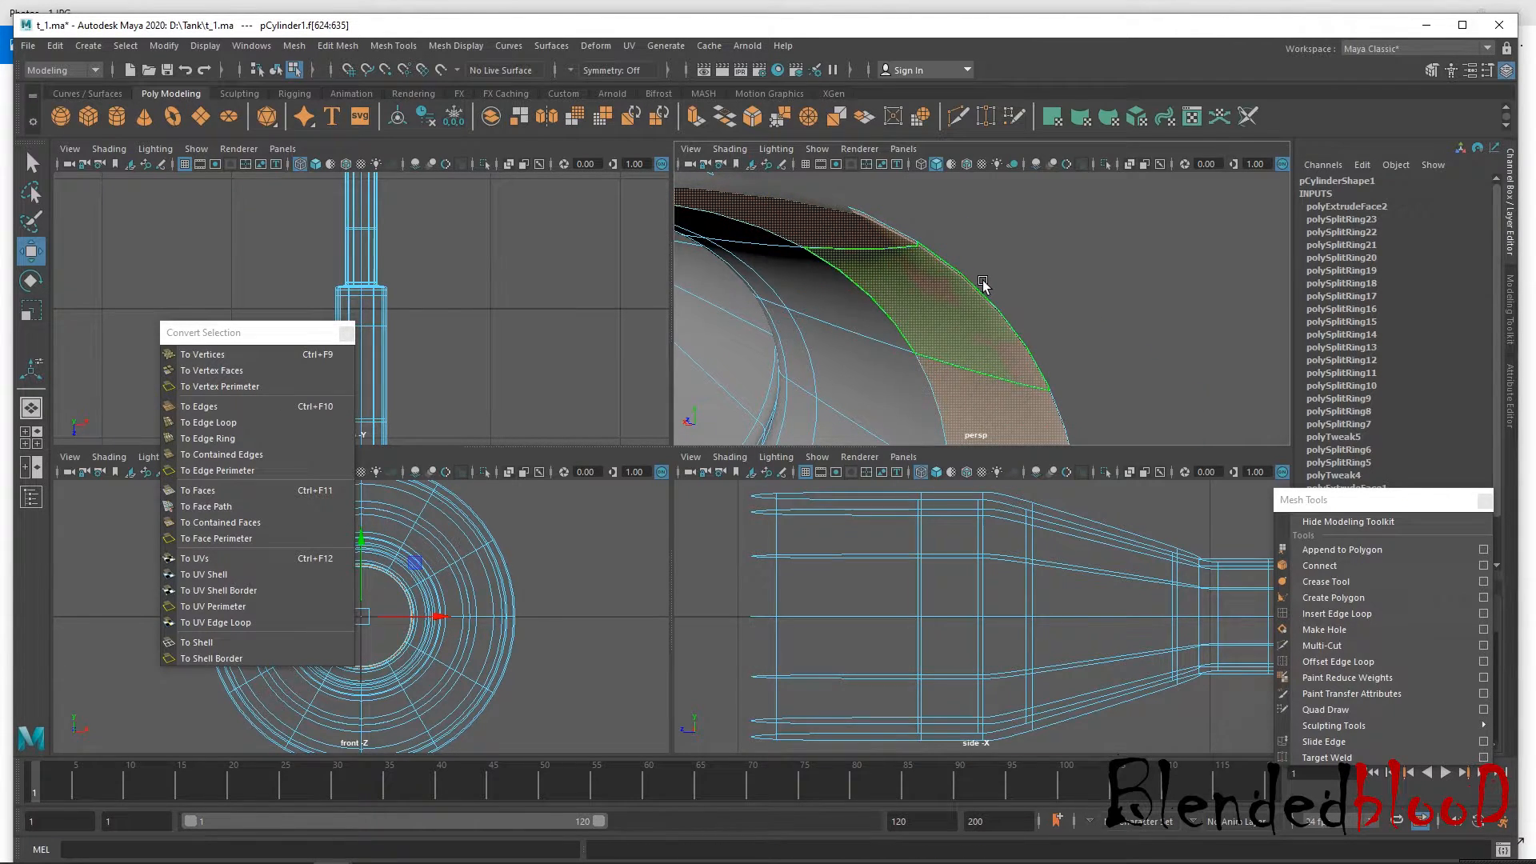
key(1)
key(r)
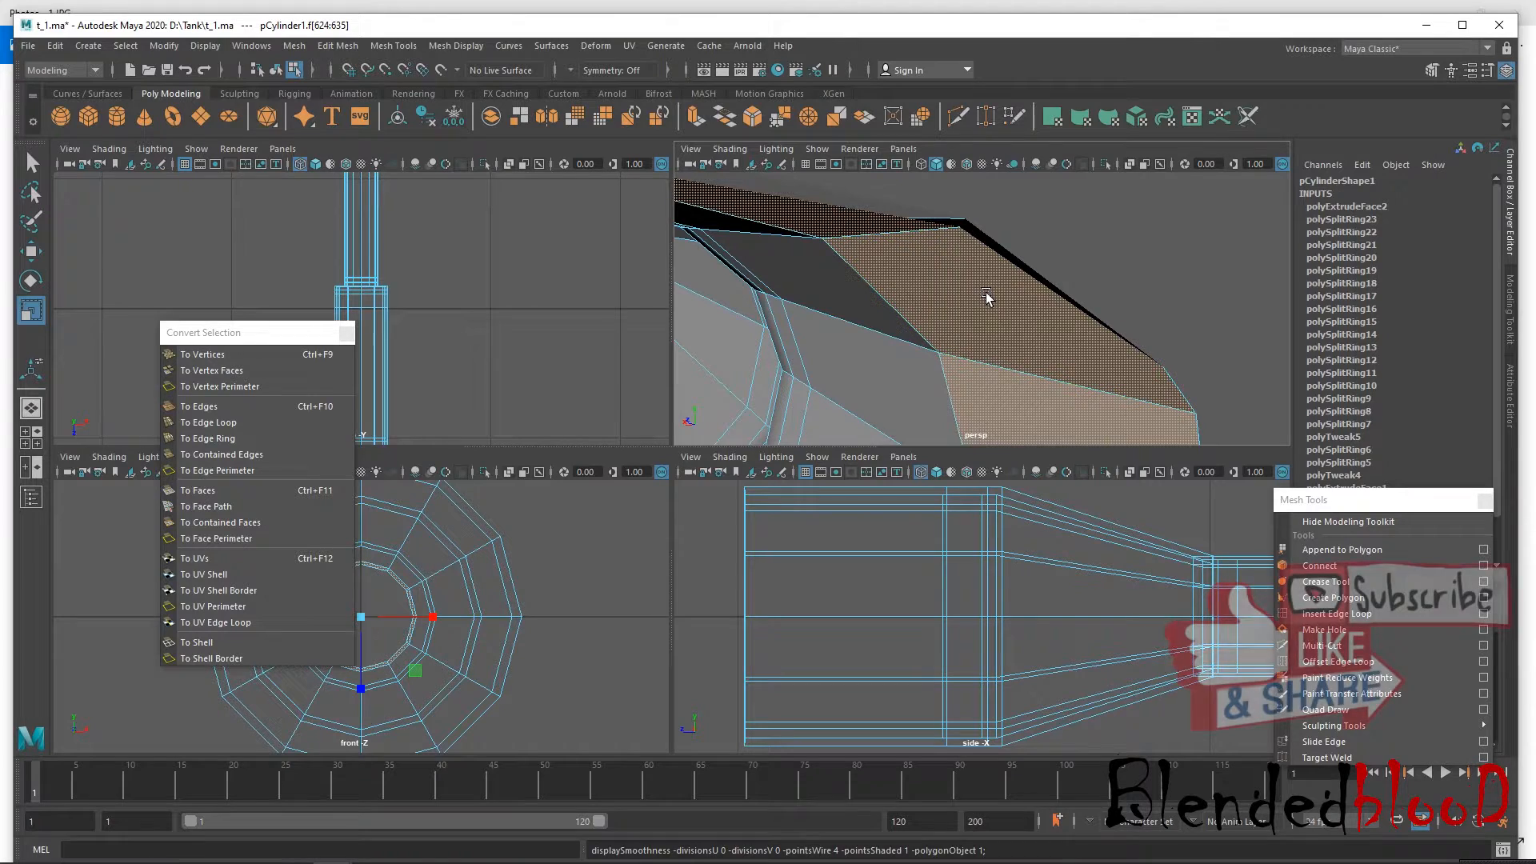
key(f)
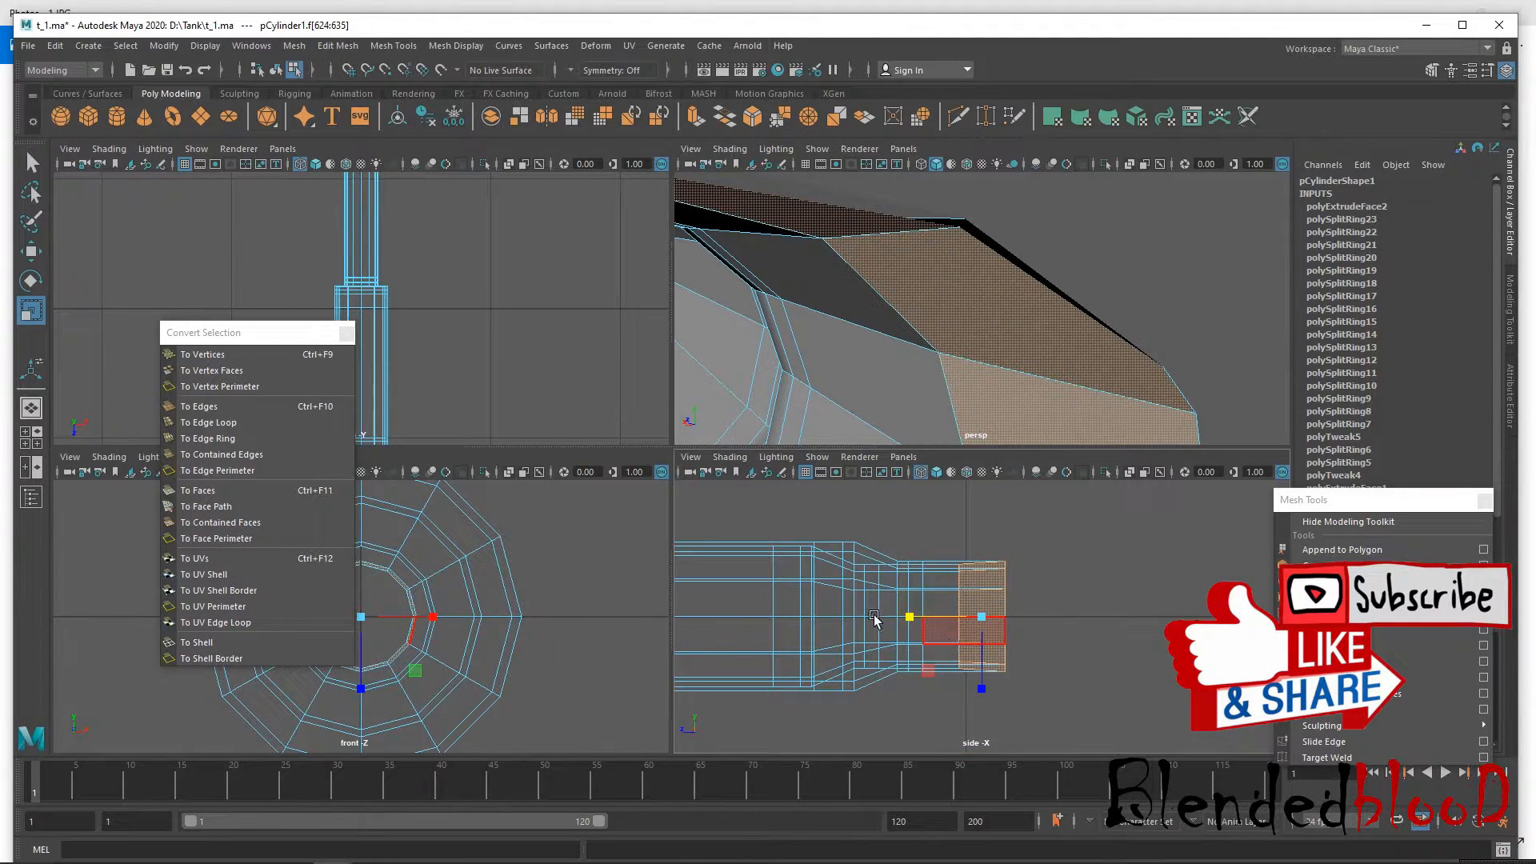
drag(909, 618, 1036, 622)
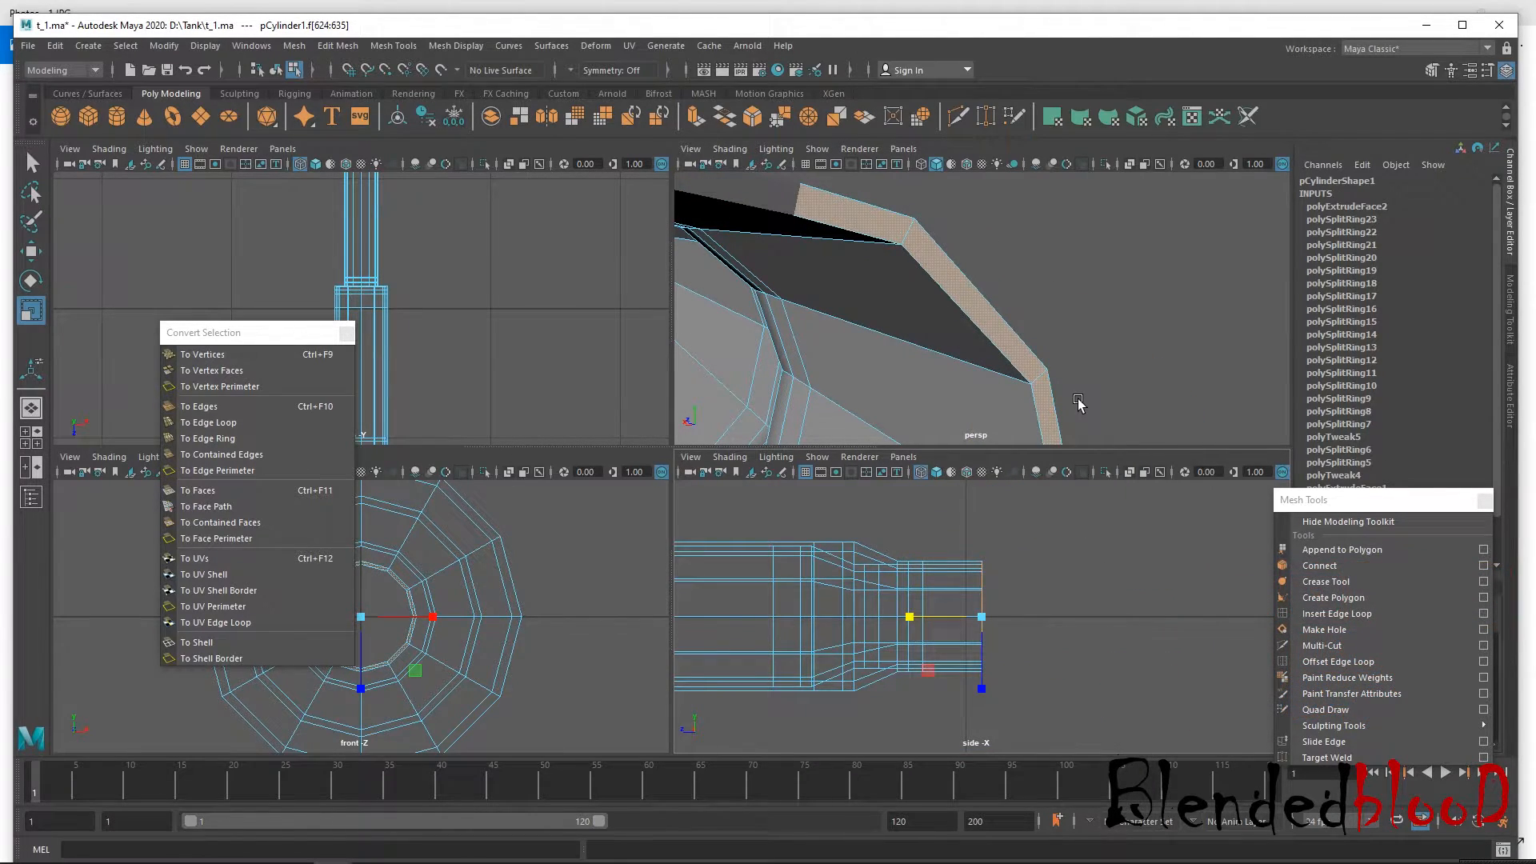
Examine the flattened rear rim with smooth preview on and off.
scroll(1060, 377, down, 3)
scroll(1058, 379, down, 3)
scroll(1050, 381, down, 2)
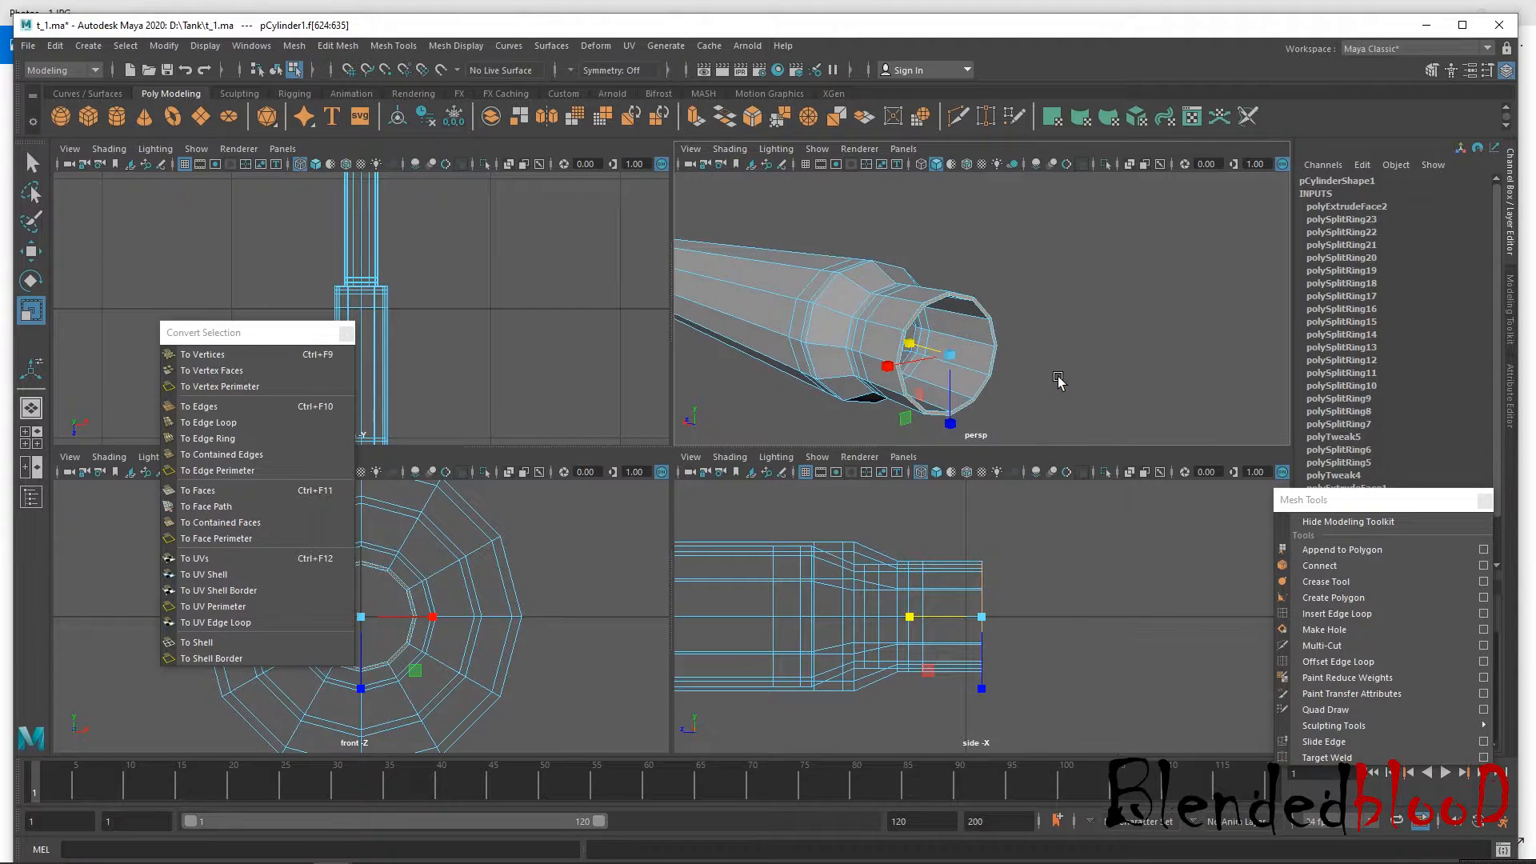
key(w)
key(3)
alt+drag(913, 352, 945, 344)
scroll(945, 344, up, 5)
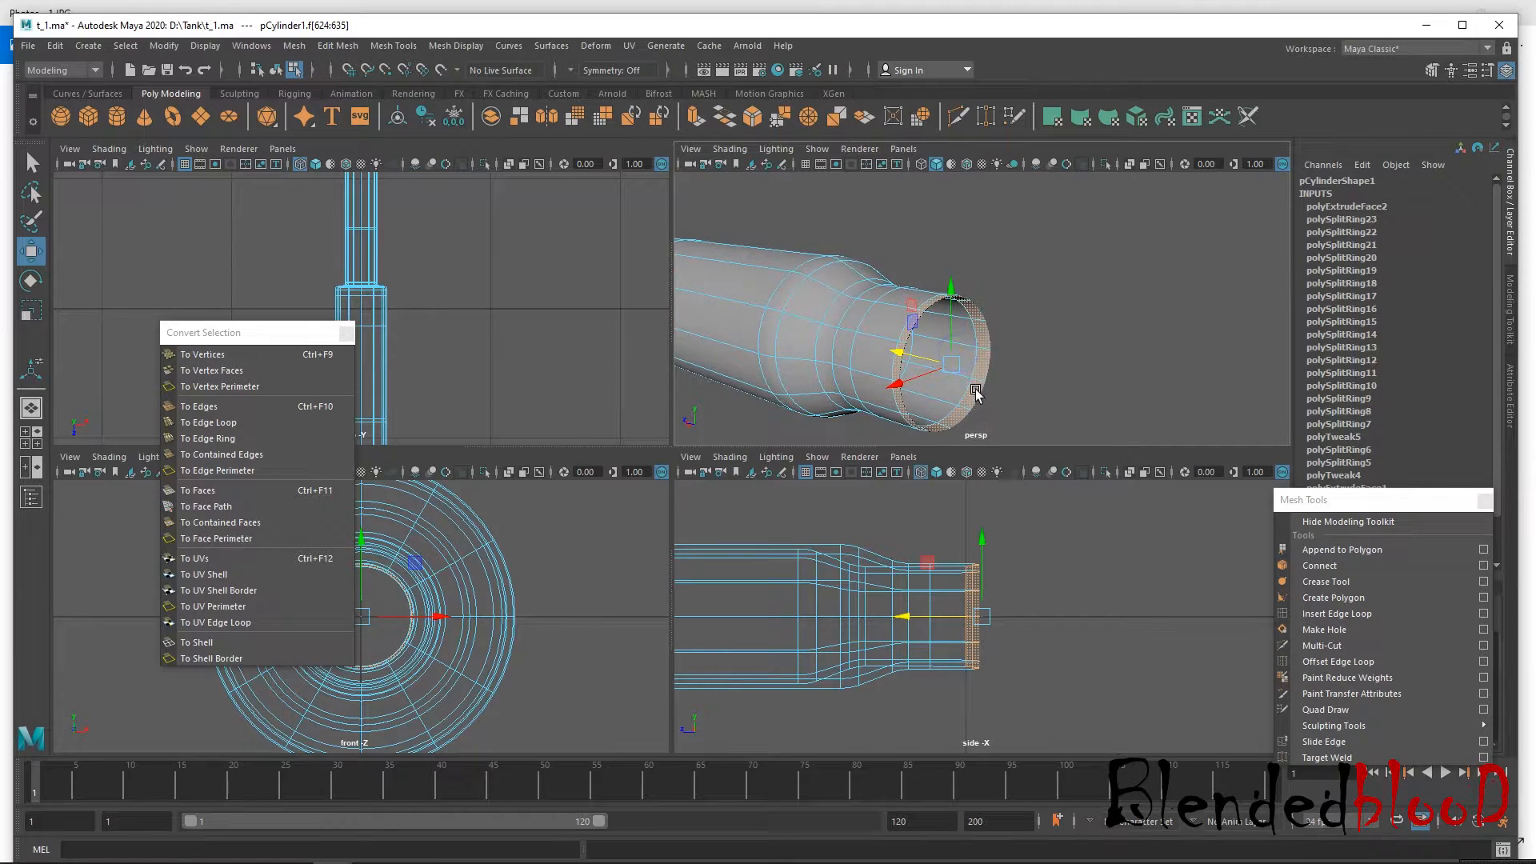
key(1)
scroll(1058, 361, up, 3)
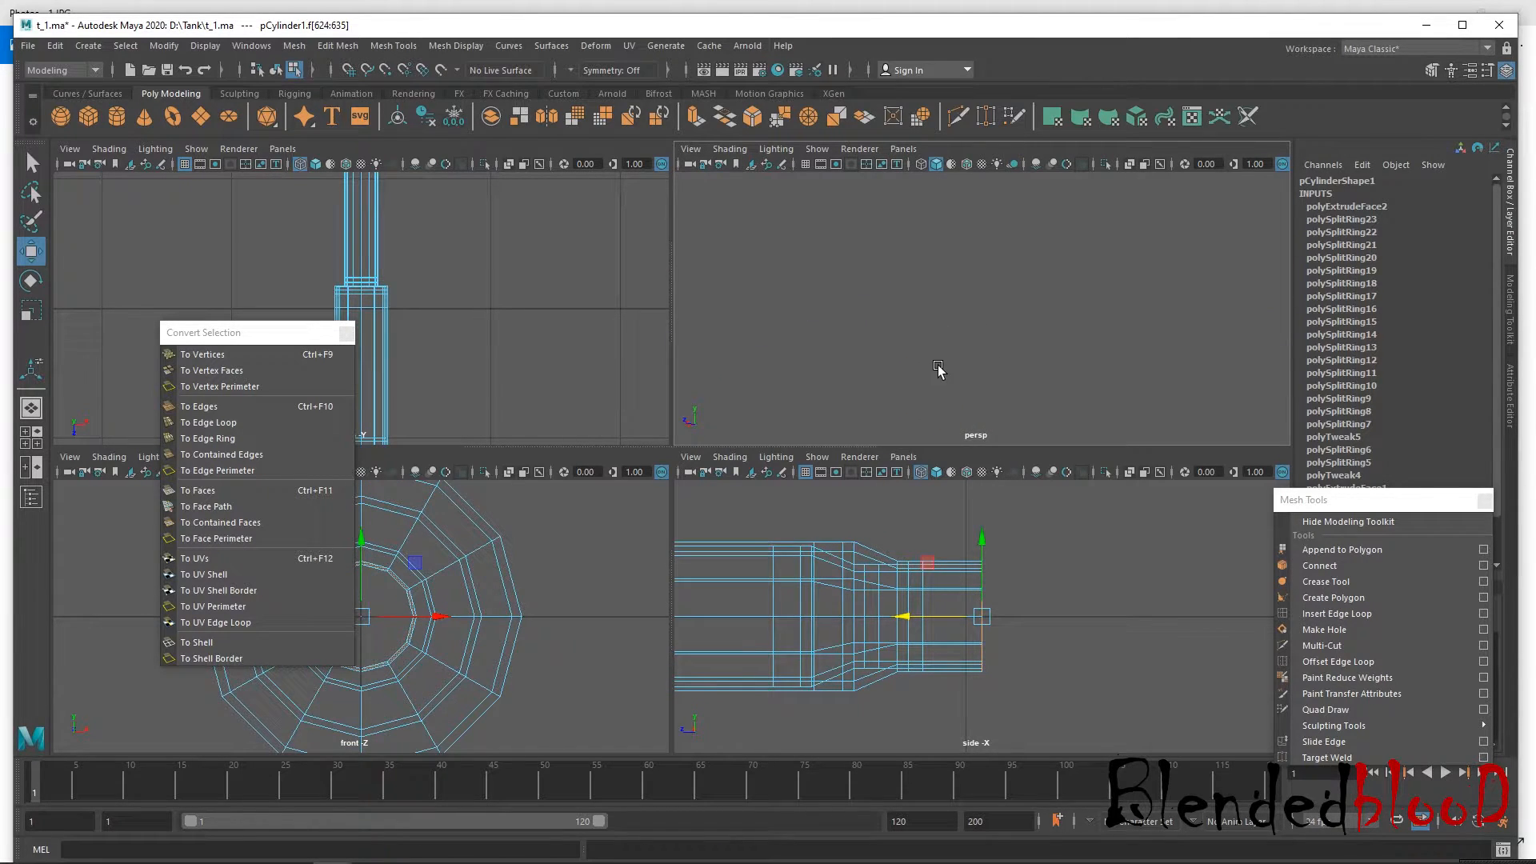
key(f)
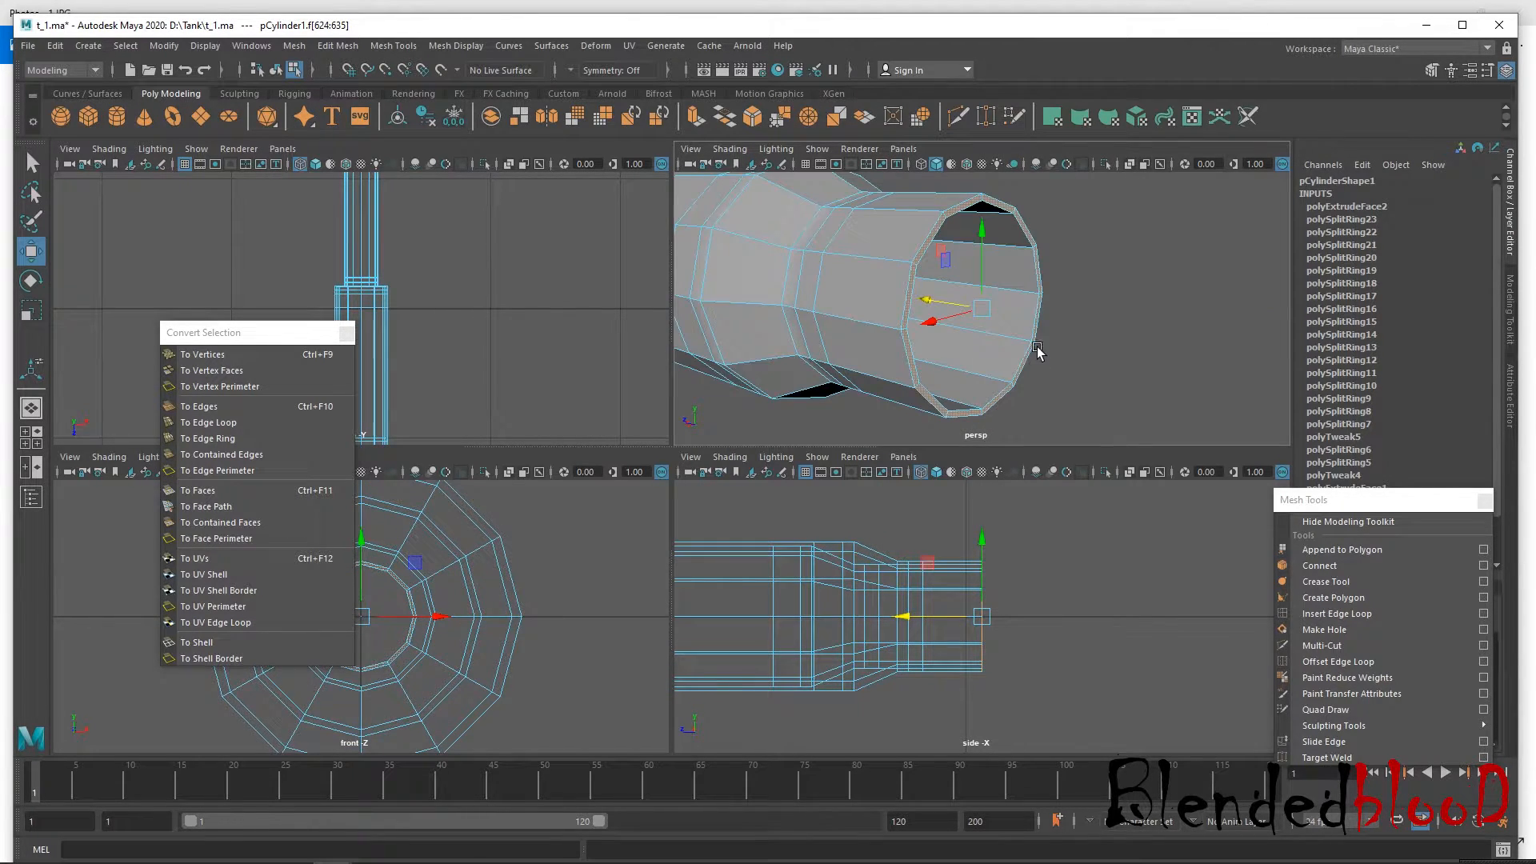
Insert supporting edge loops on the inner and outer walls close to the rear opening's rim.
scroll(1035, 317, up, 5)
scroll(1044, 340, down, 4)
right_drag(1022, 312, 1106, 281)
click(1012, 338)
click(1327, 620)
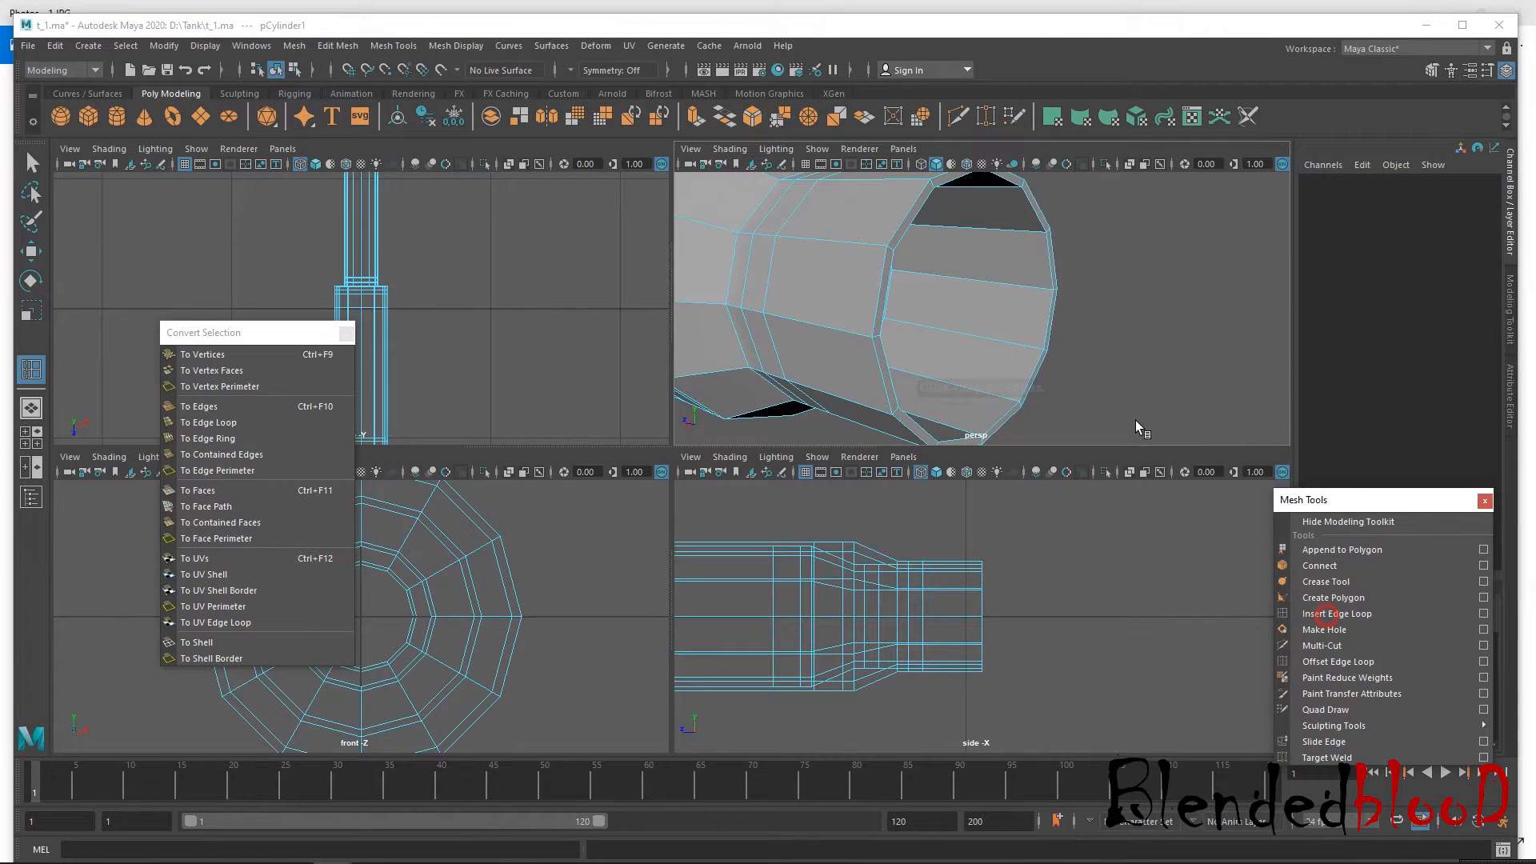
click(1030, 345)
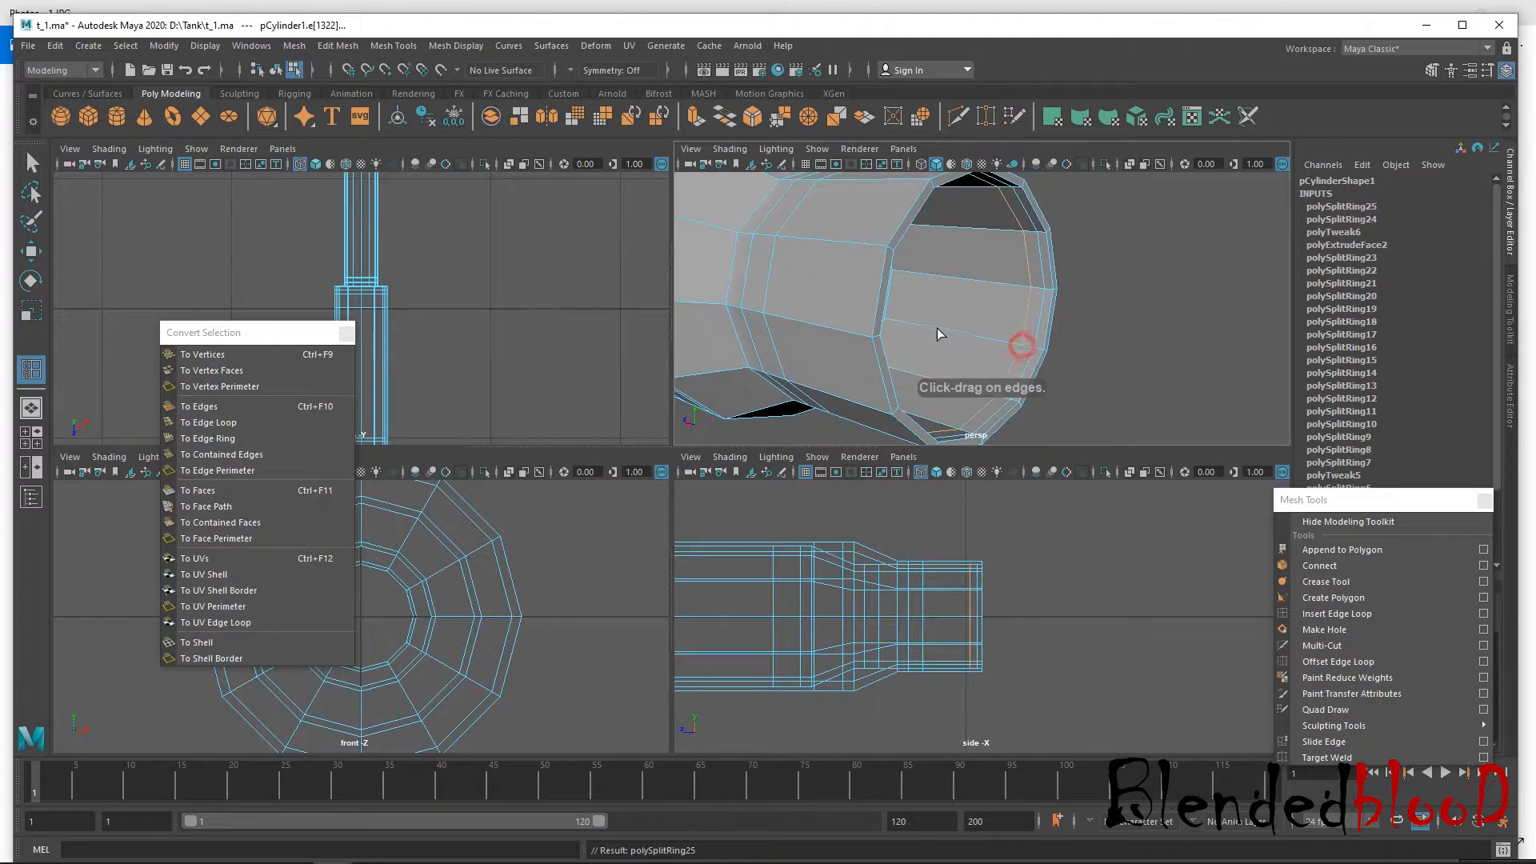
click(861, 336)
click(850, 333)
mouse_move(839, 336)
alt+middle_down()
mouse_move(928, 357)
mouse_move(860, 340)
alt+middle_up()
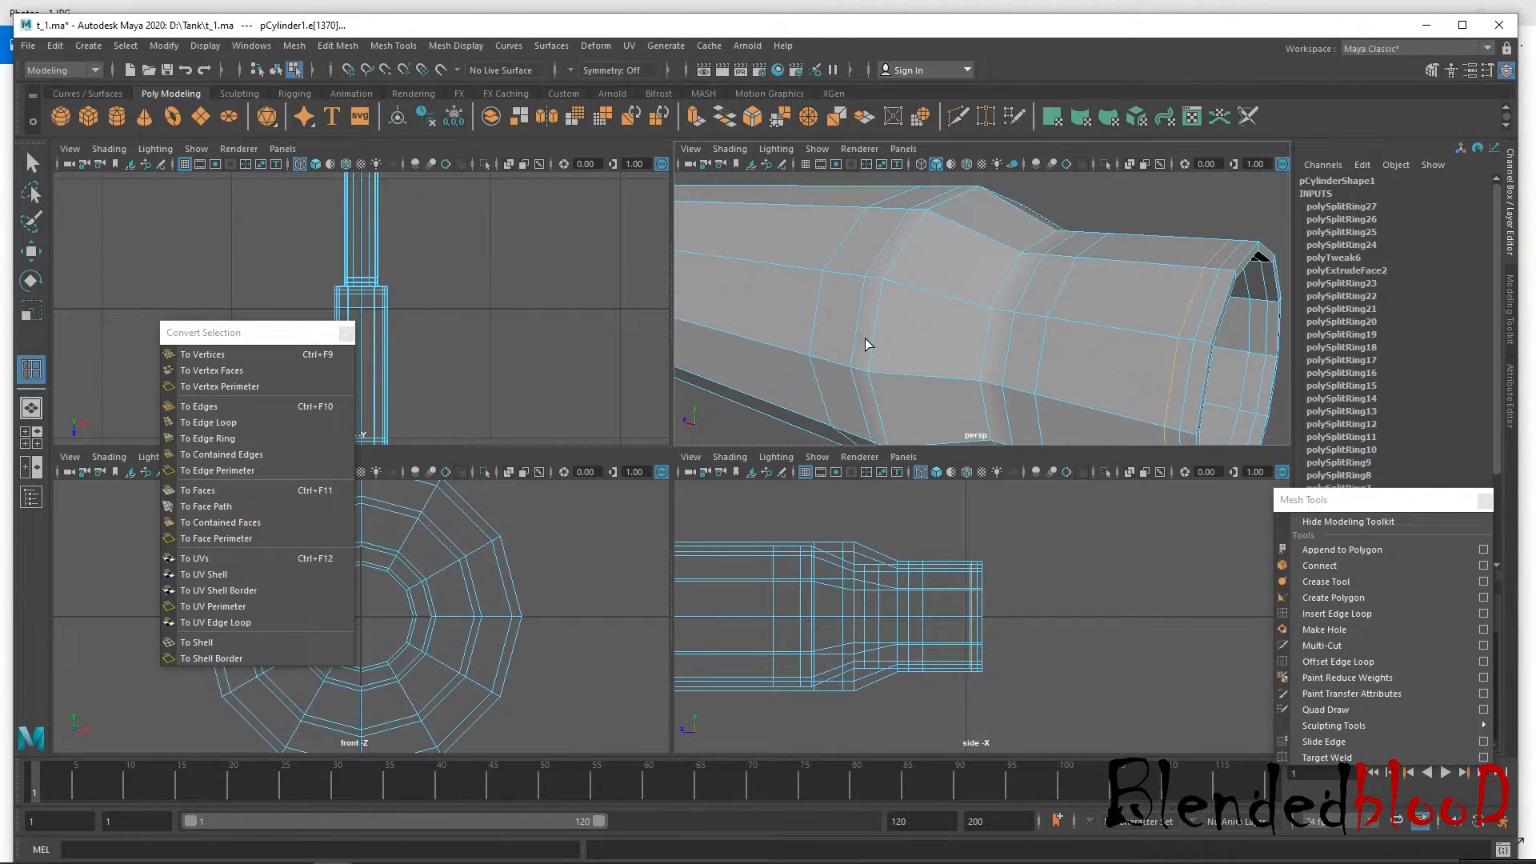
Return to object mode and check the smoothed barrel and its rear opening from several angles.
key(w)
key(3)
right_drag(1069, 281, 1067, 219)
scroll(1080, 329, down, 6)
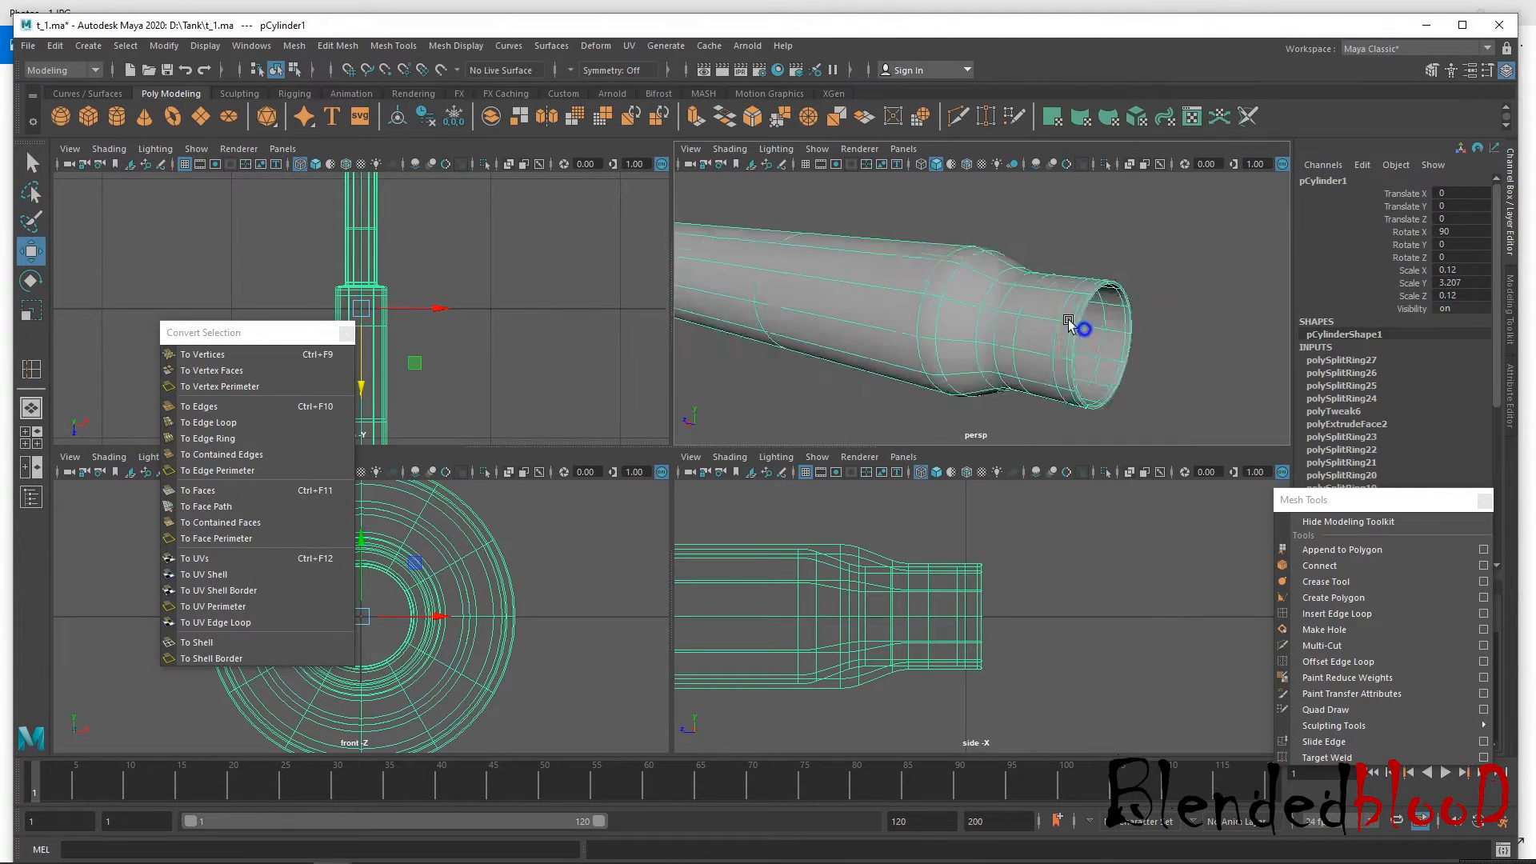
alt+drag(1048, 318, 968, 318)
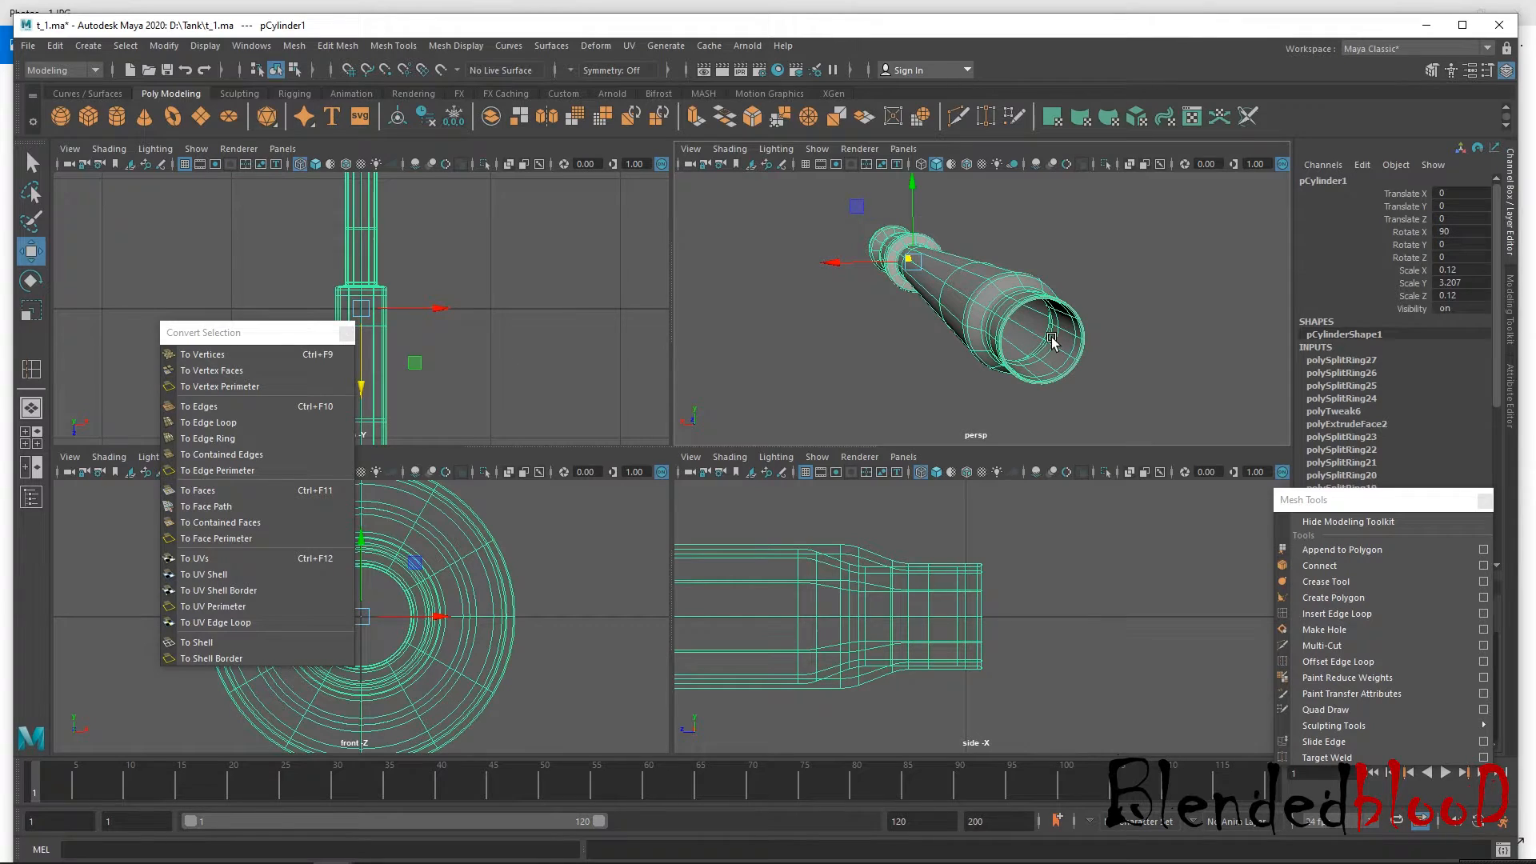
alt+drag(1068, 352, 983, 336)
Select the ring of rim faces at the barrel's flared open end and frame it in the perspective view.
click(1121, 329)
click(955, 560)
alt+middle_drag(798, 634, 1236, 615)
alt+middle_drag(896, 615, 1120, 624)
alt+middle_drag(817, 620, 1168, 655)
alt+middle_drag(787, 684, 1152, 613)
alt+middle_drag(778, 614, 1107, 672)
mouse_move(782, 679)
alt+middle_down()
mouse_move(965, 638)
mouse_move(1160, 628)
alt+middle_up()
mouse_move(785, 632)
alt+middle_down()
mouse_move(1272, 625)
mouse_move(1066, 625)
alt+middle_up()
scroll(1042, 626, down, 6)
scroll(977, 591, up, 3)
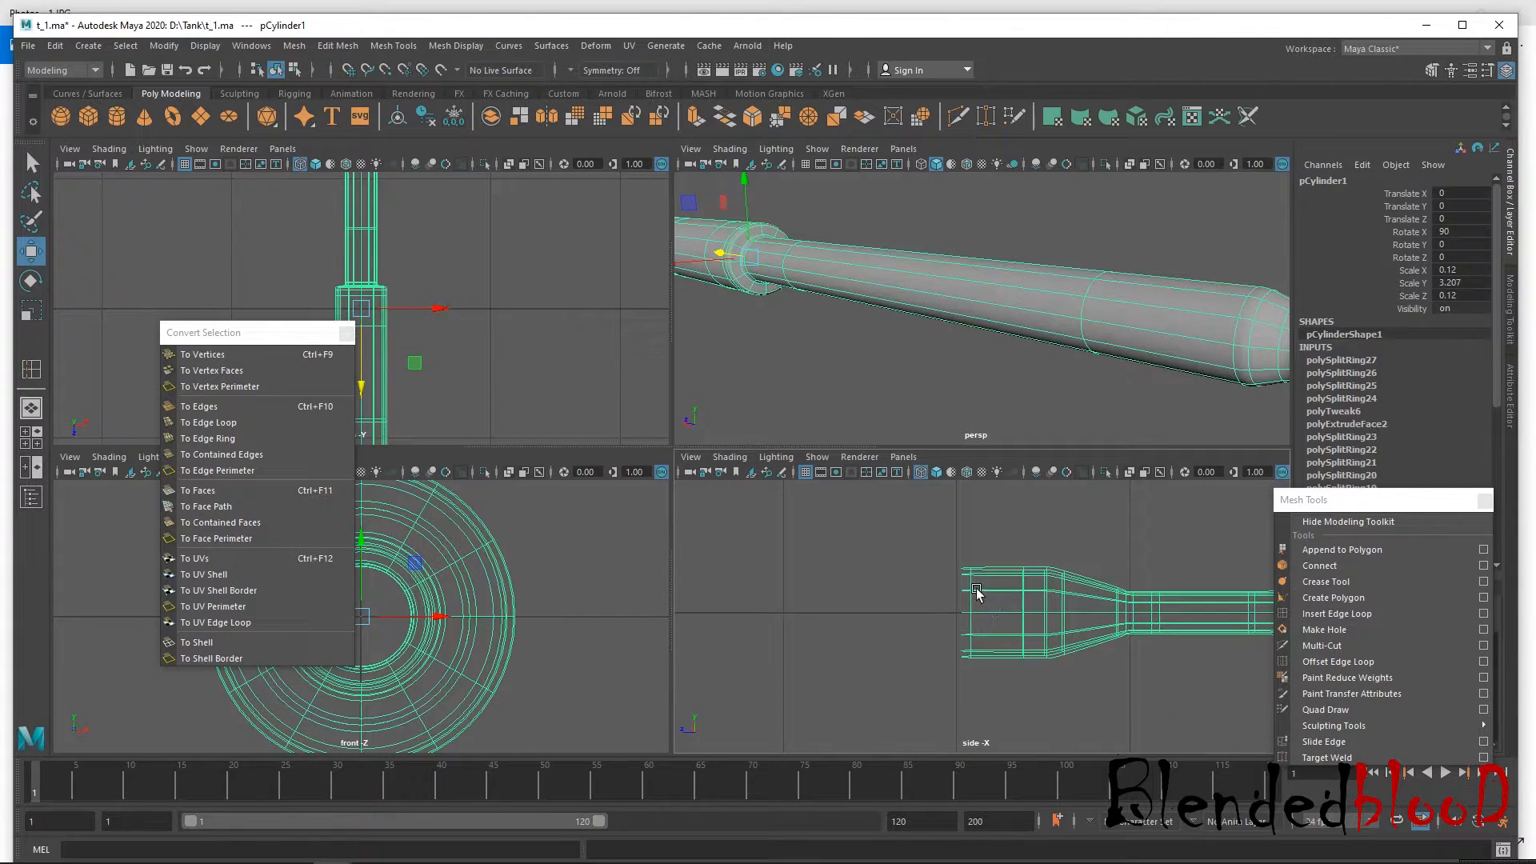
click(992, 578)
click(990, 577)
right_drag(991, 577, 989, 590)
click(931, 538)
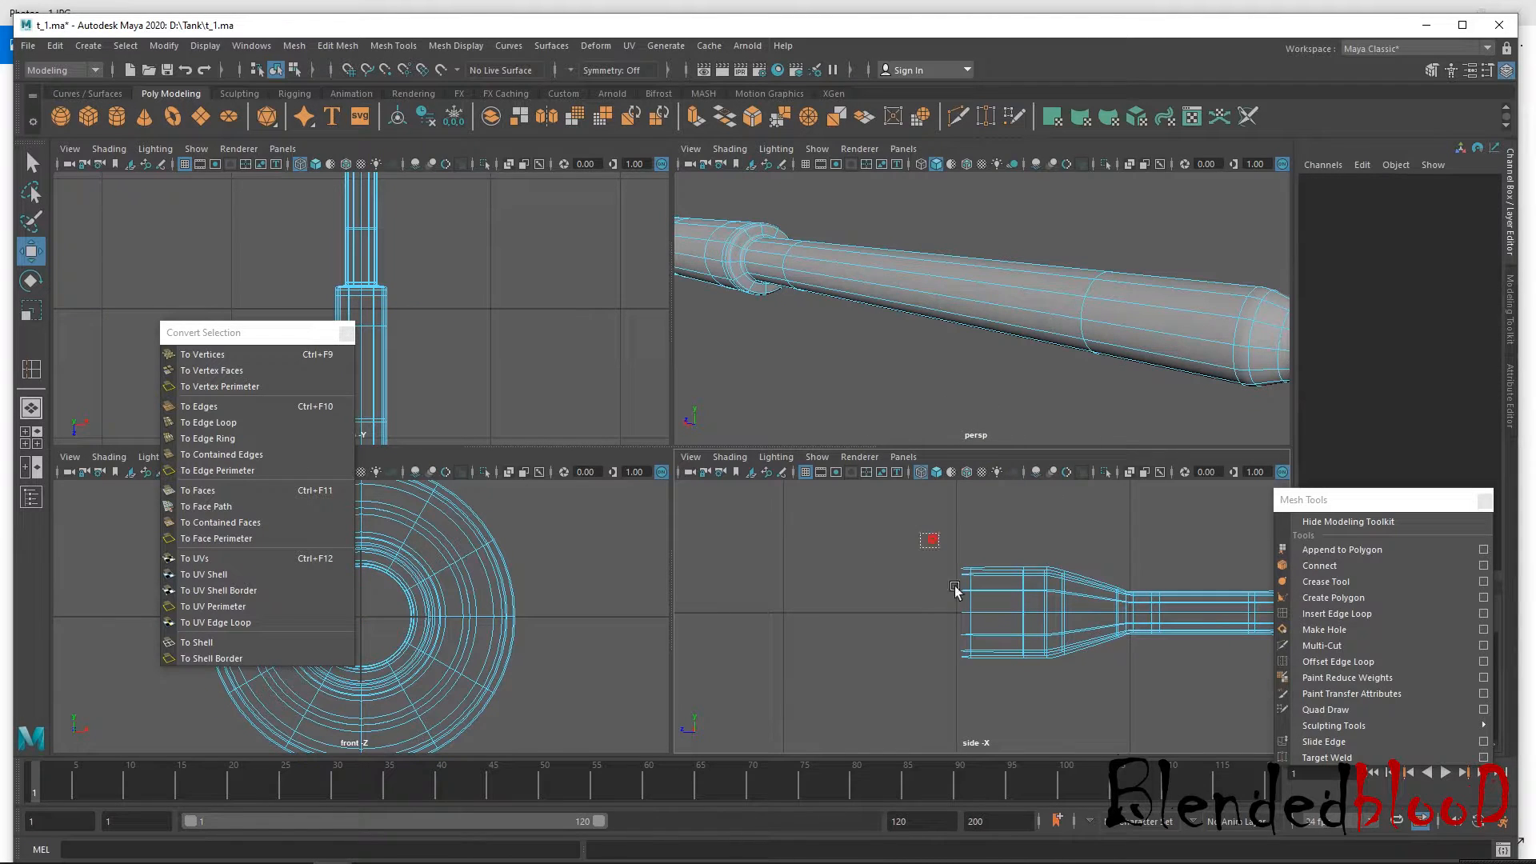
drag(967, 663, 967, 664)
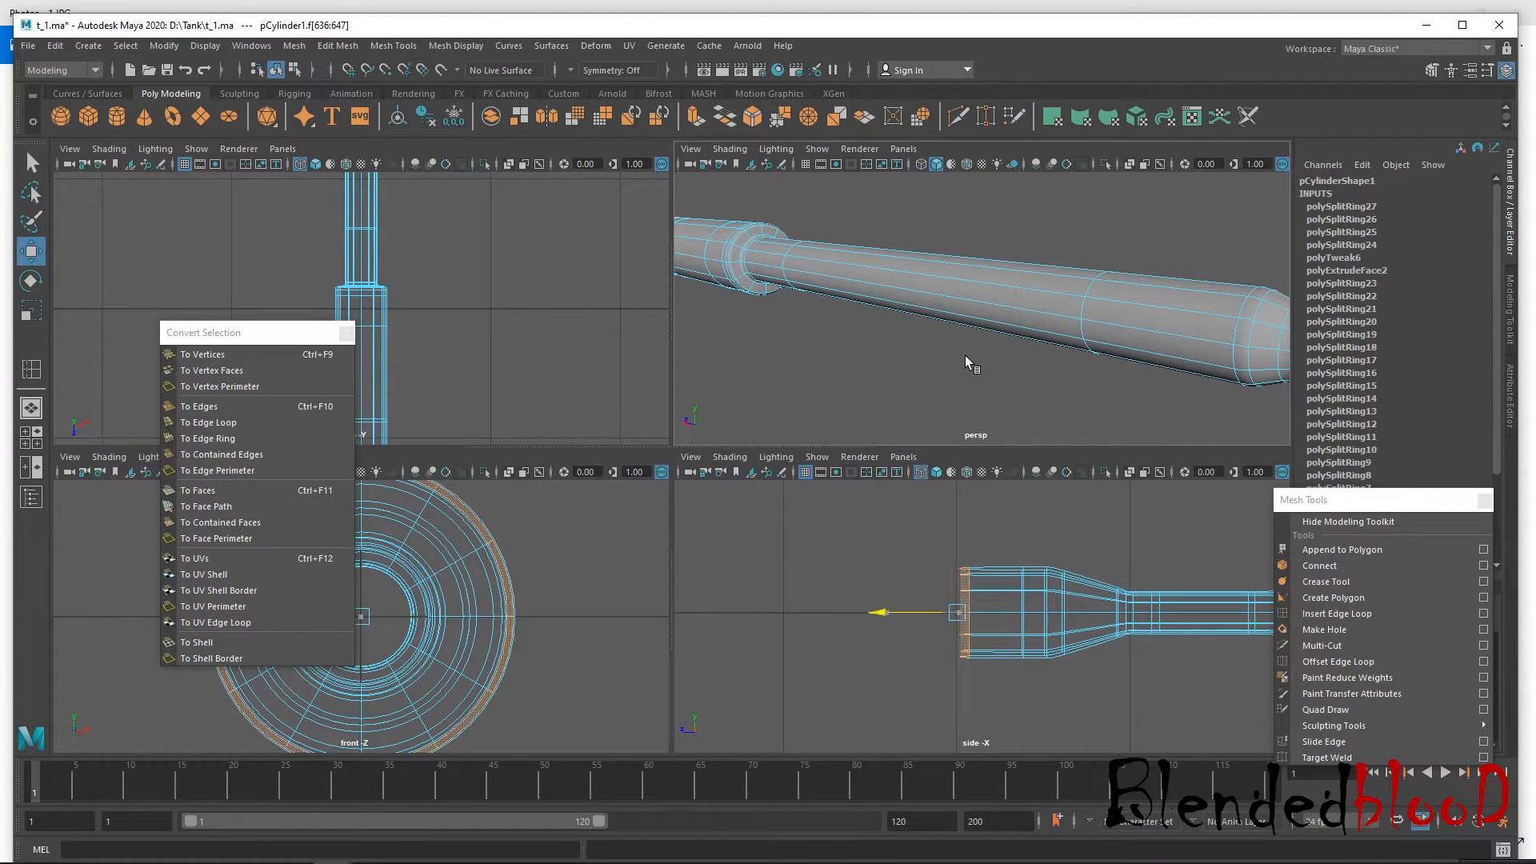
key(f)
alt+drag(962, 354, 1072, 364)
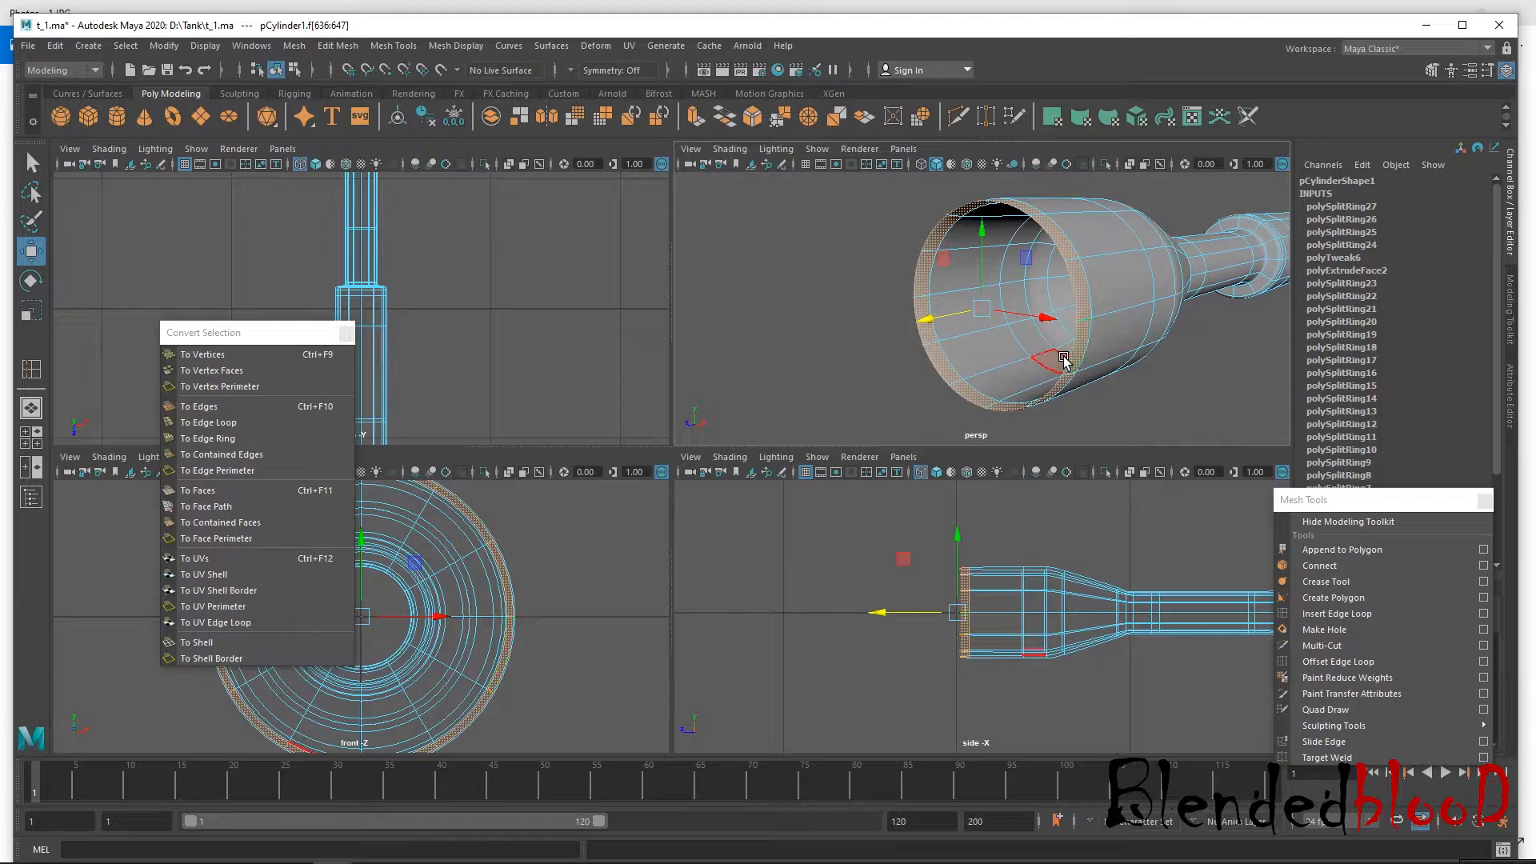
Insert supporting edge loops on the rim faces and on the walls close to the flared opening's rim.
key(1)
click(1316, 614)
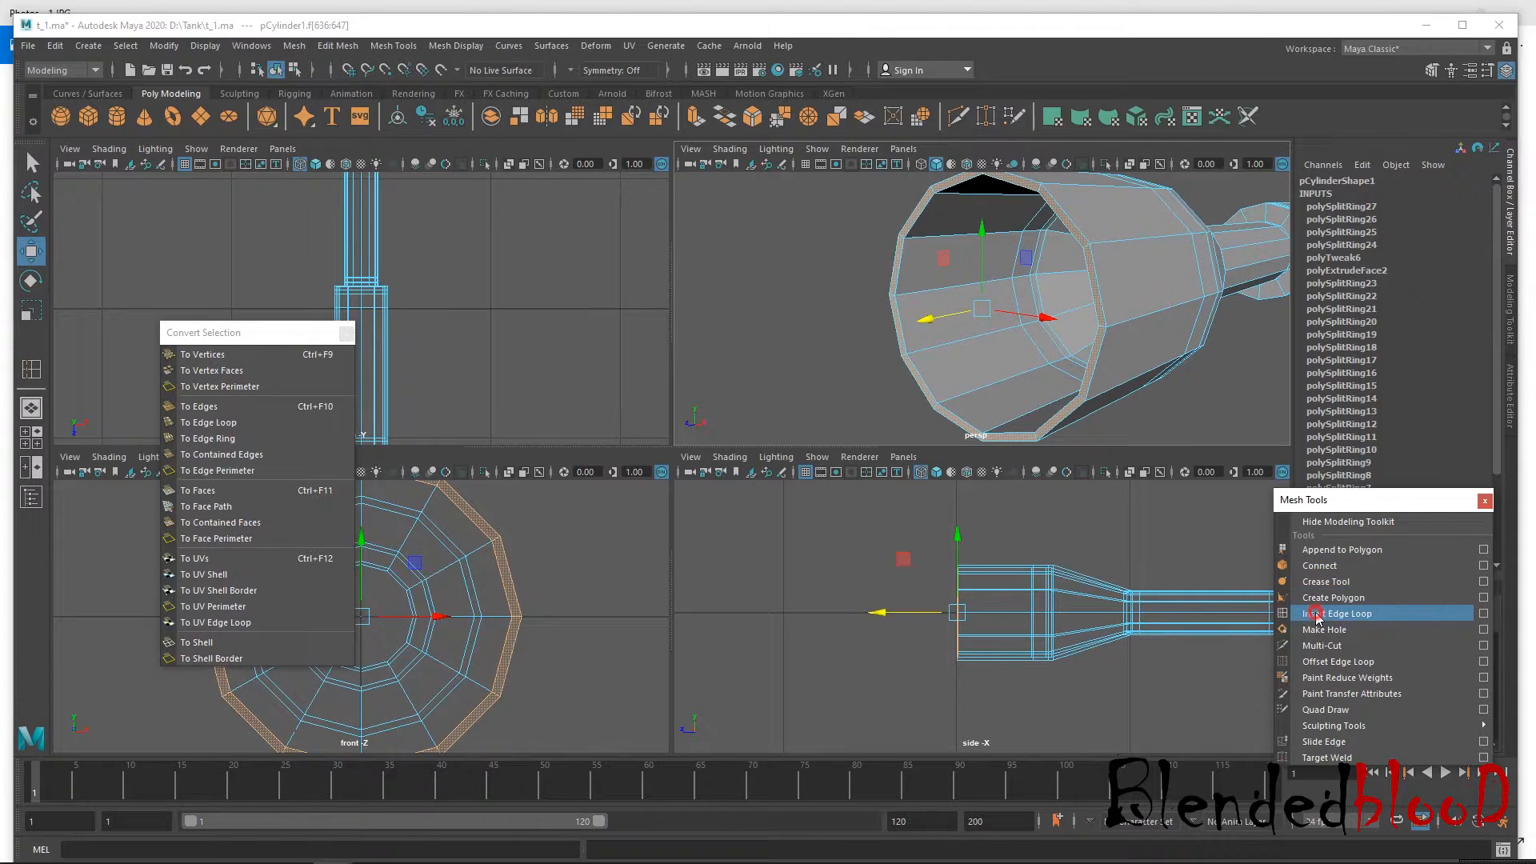
alt+drag(1015, 370, 958, 370)
click(924, 348)
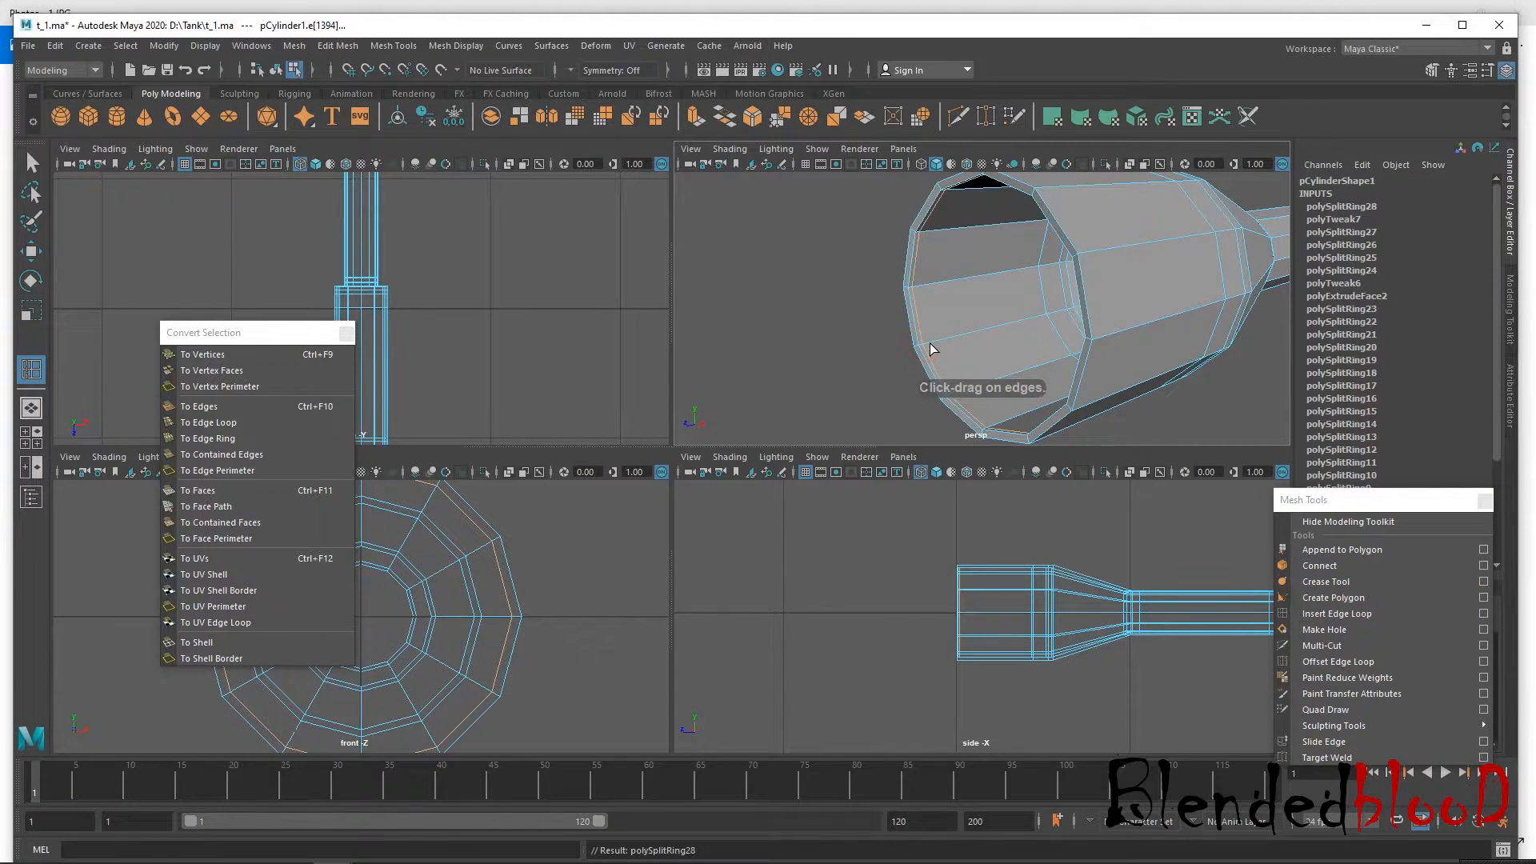
click(1093, 339)
click(1106, 339)
key(w)
Return to object mode and check the flared opening with smooth preview on.
right_drag(1107, 304, 1179, 248)
click(1194, 409)
click(1157, 306)
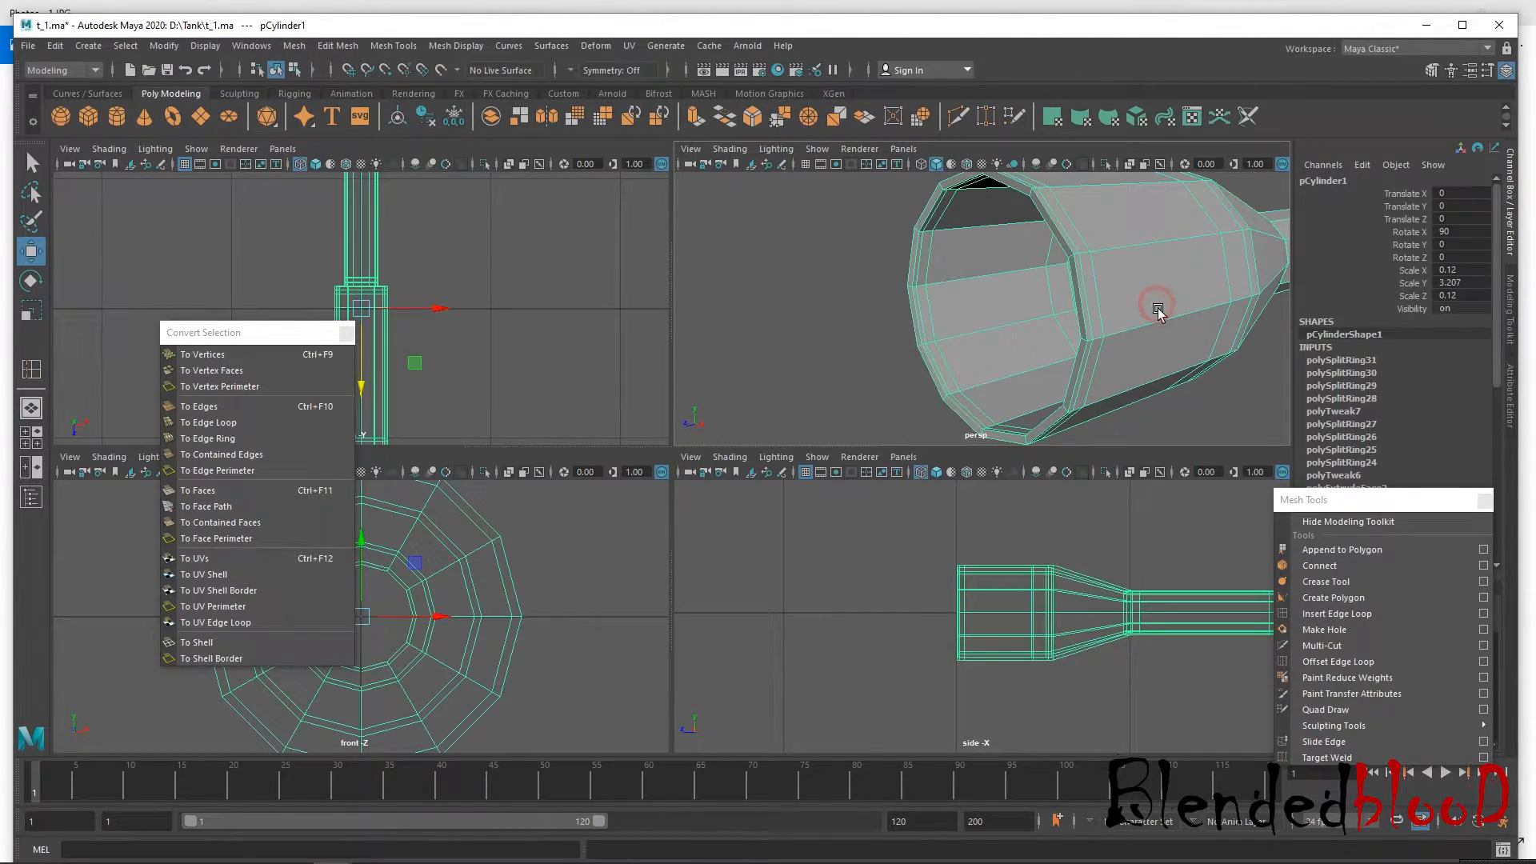
key(3)
click(1214, 397)
drag(1125, 565, 1138, 699)
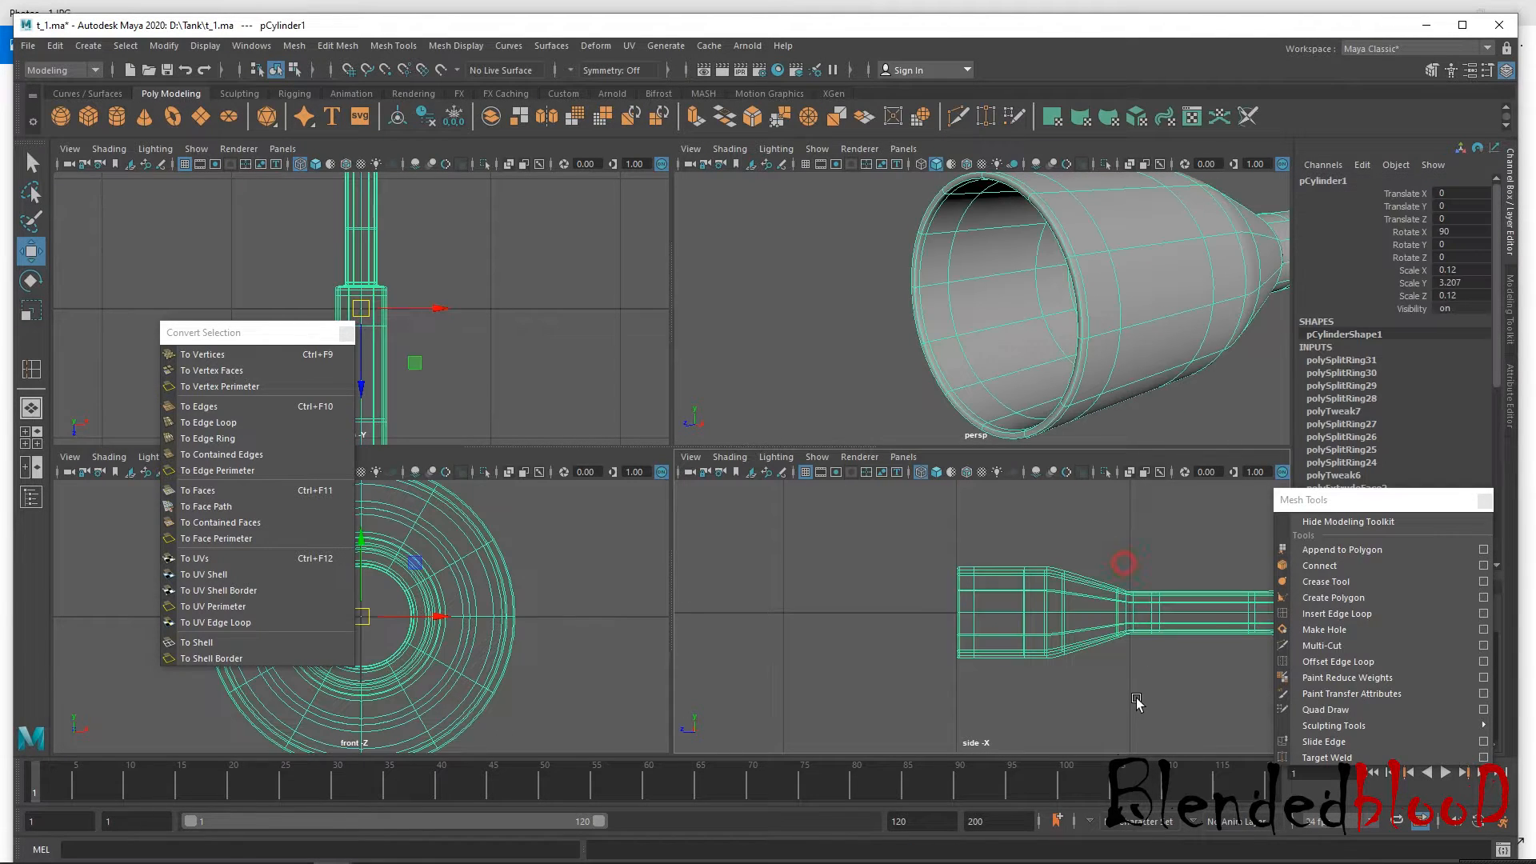
drag(264, 332, 194, 311)
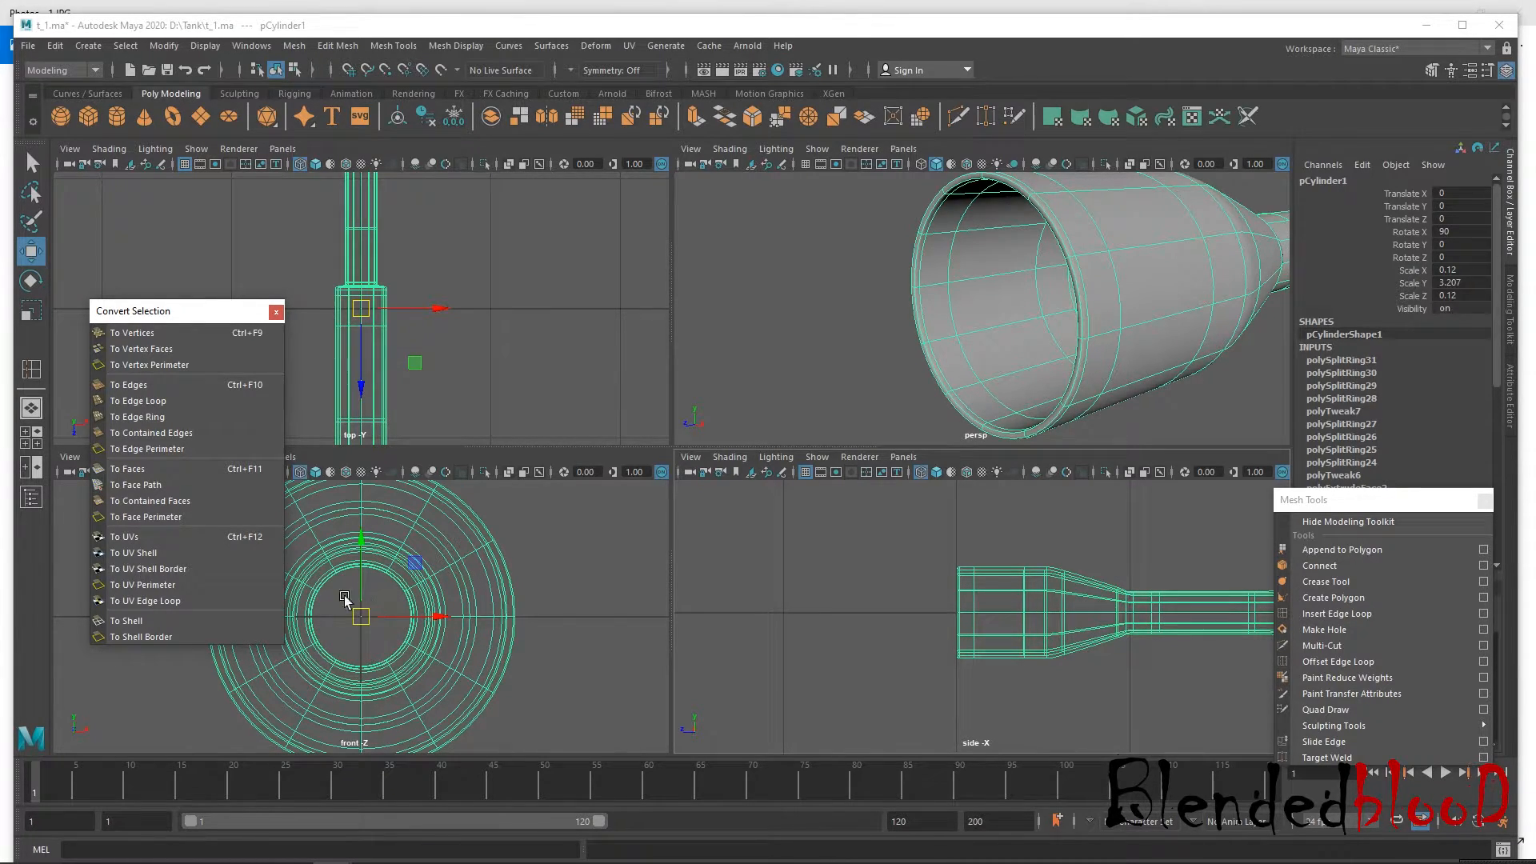
Examine the smoothed barrel closely where the flared section meets the narrow tube.
key(f)
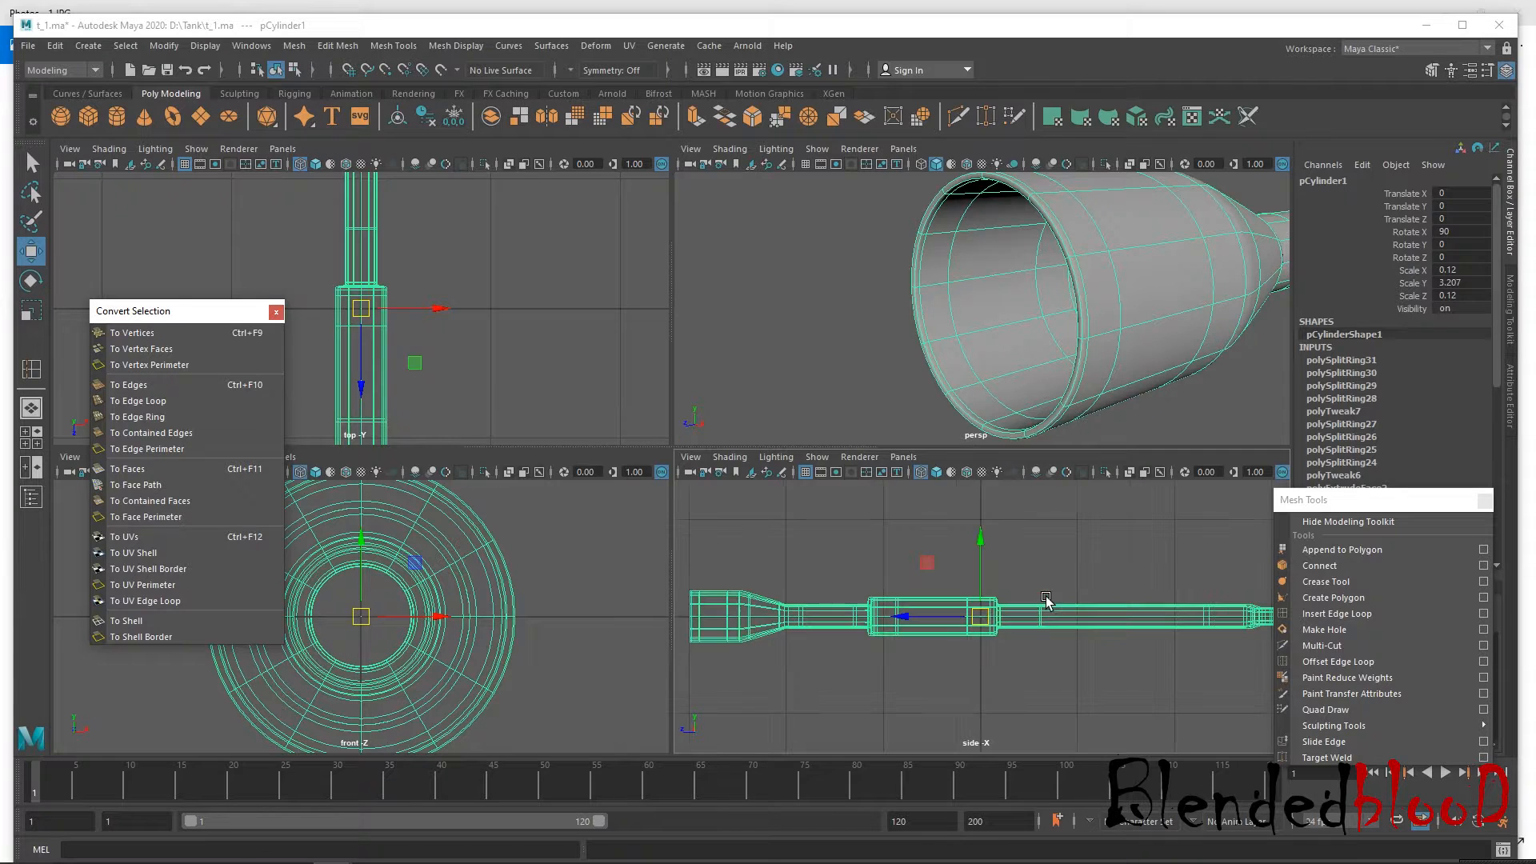
key(space)
alt+right_drag(1021, 640, 897, 598)
alt+right_drag(943, 552, 1023, 727)
key(space)
key(space)
alt+right_drag(1107, 350, 520, 336)
alt+right_drag(853, 573, 1015, 640)
alt+drag(1001, 631, 928, 619)
alt+right_drag(990, 615, 1029, 681)
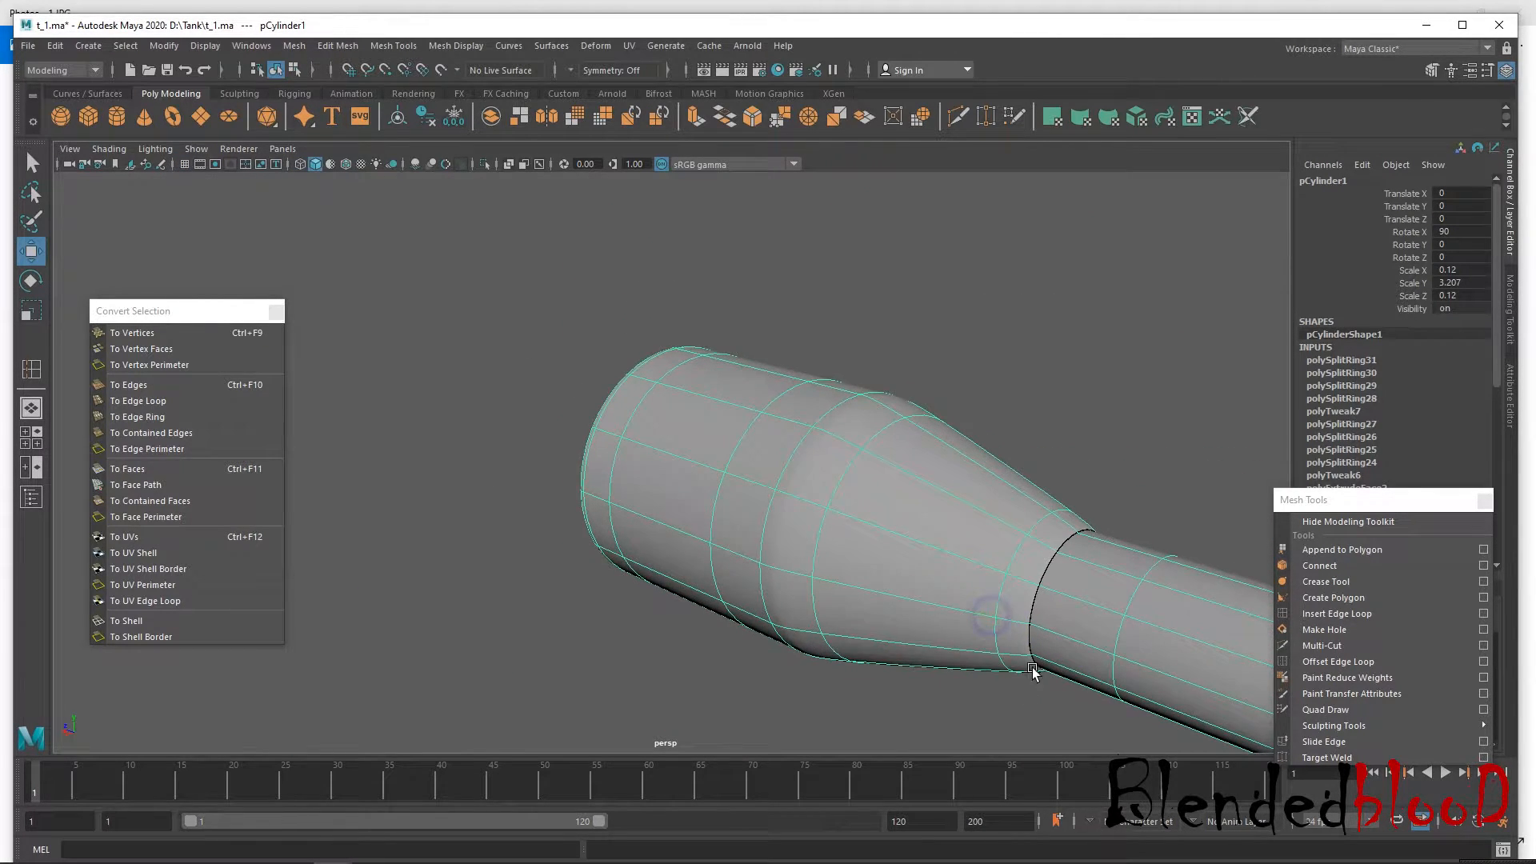
alt+middle_drag(1030, 682, 803, 621)
alt+right_drag(802, 620, 875, 696)
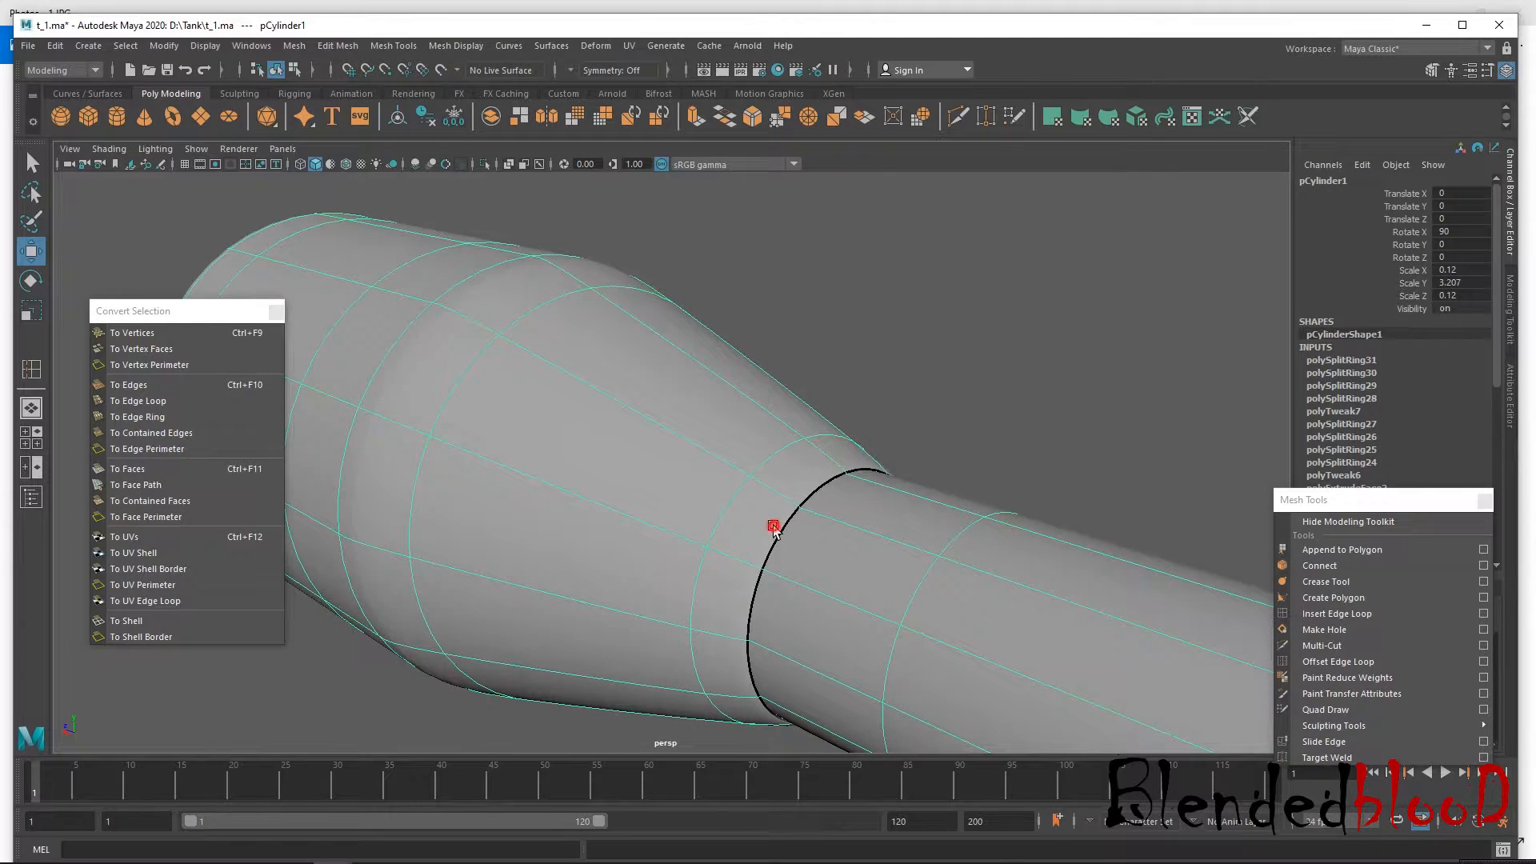
alt+middle_drag(836, 572, 882, 550)
alt+right_drag(882, 549, 911, 589)
Select the ring of faces at the narrow end of the flared section and move it along the barrel's length.
right_drag(898, 527, 863, 480)
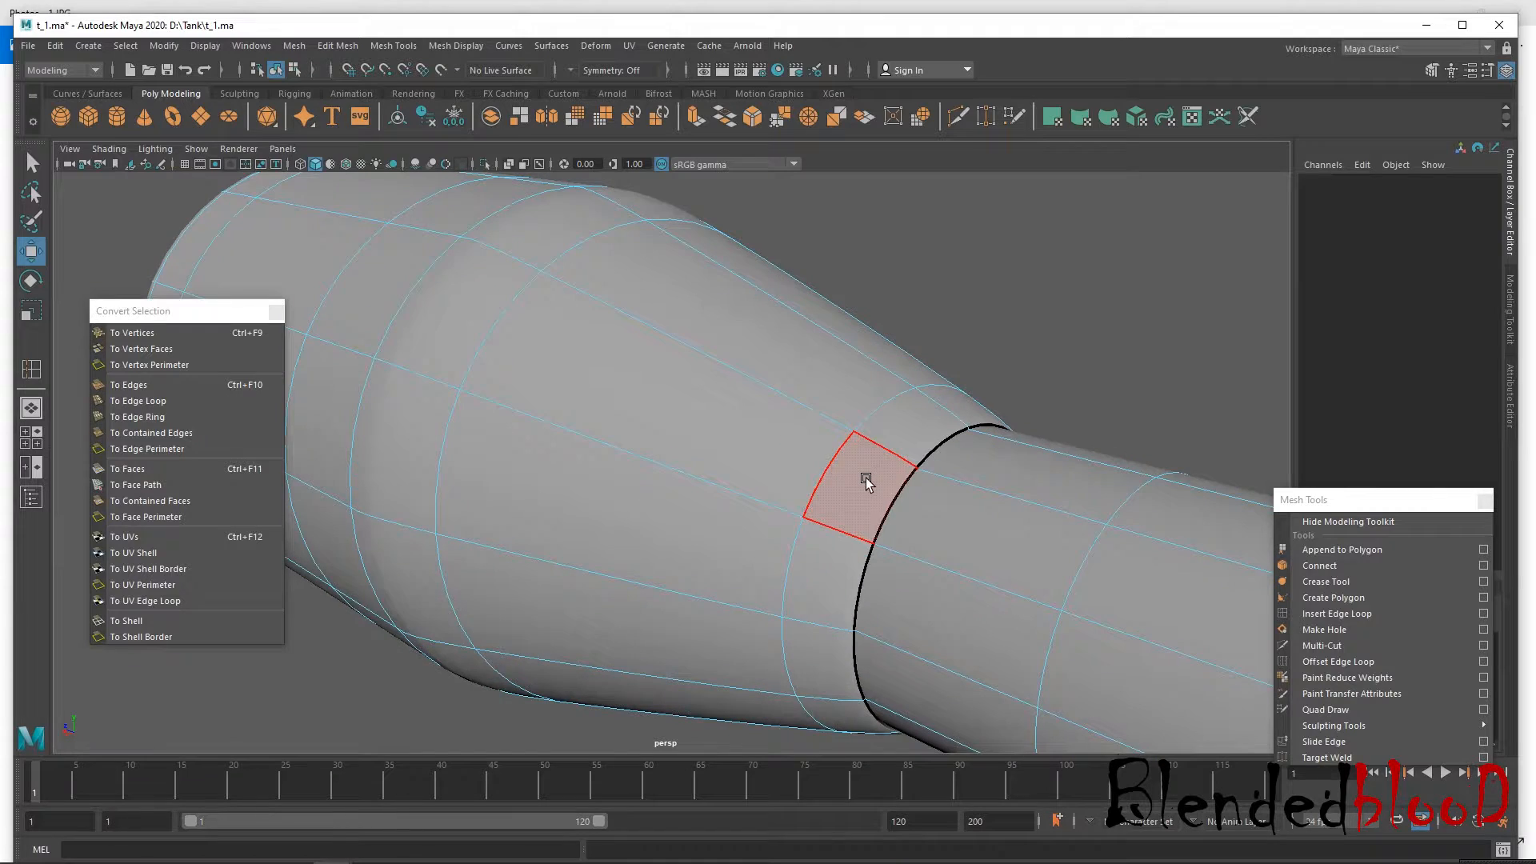
click(832, 587)
key(1)
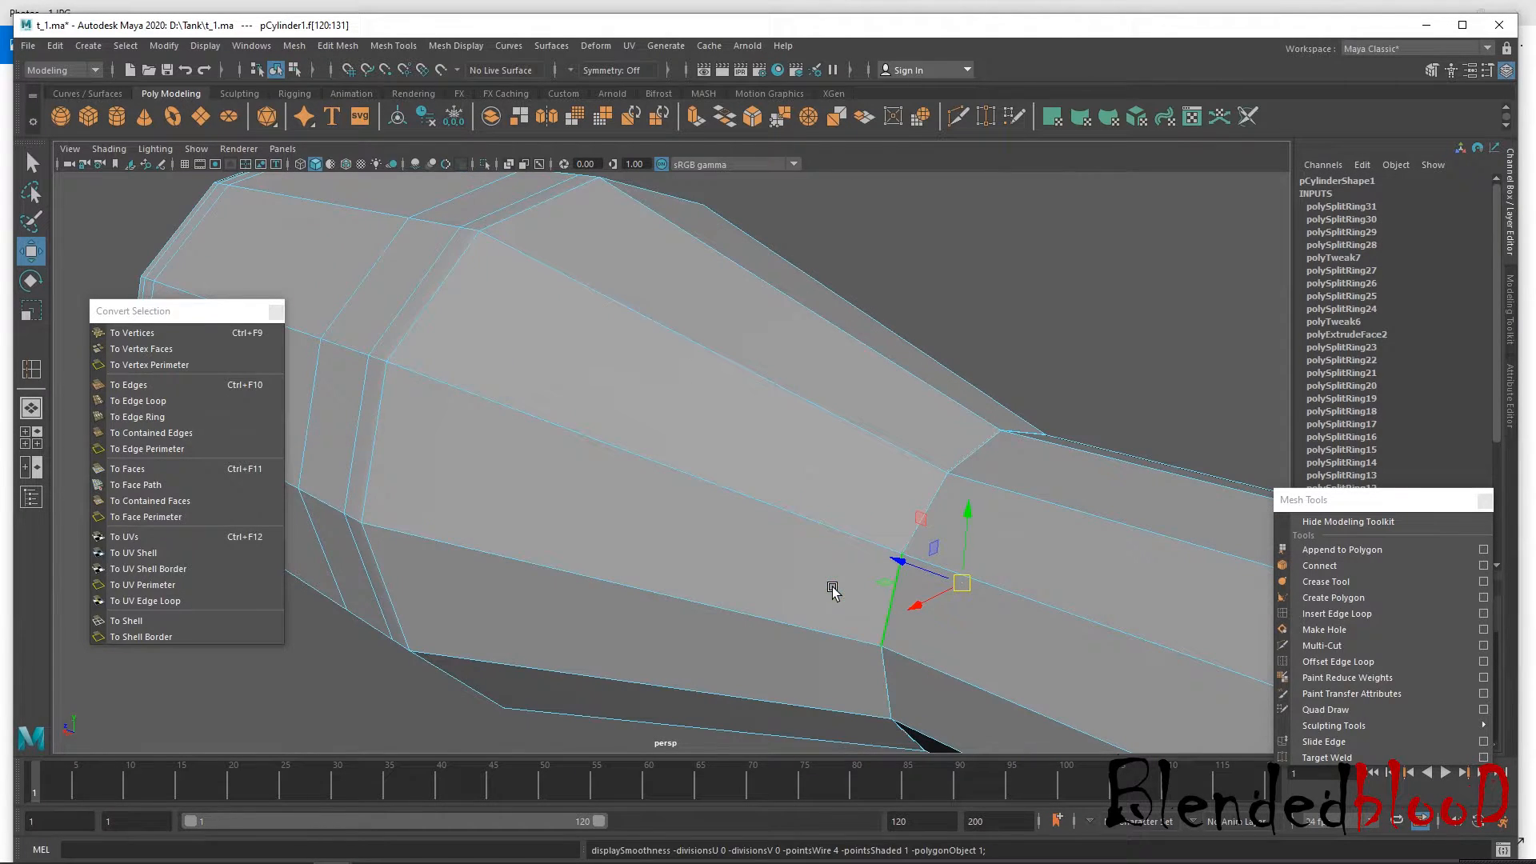
click(898, 559)
mouse_move(898, 559)
mouse_down()
mouse_move(883, 559)
mouse_move(895, 562)
mouse_up()
key(3)
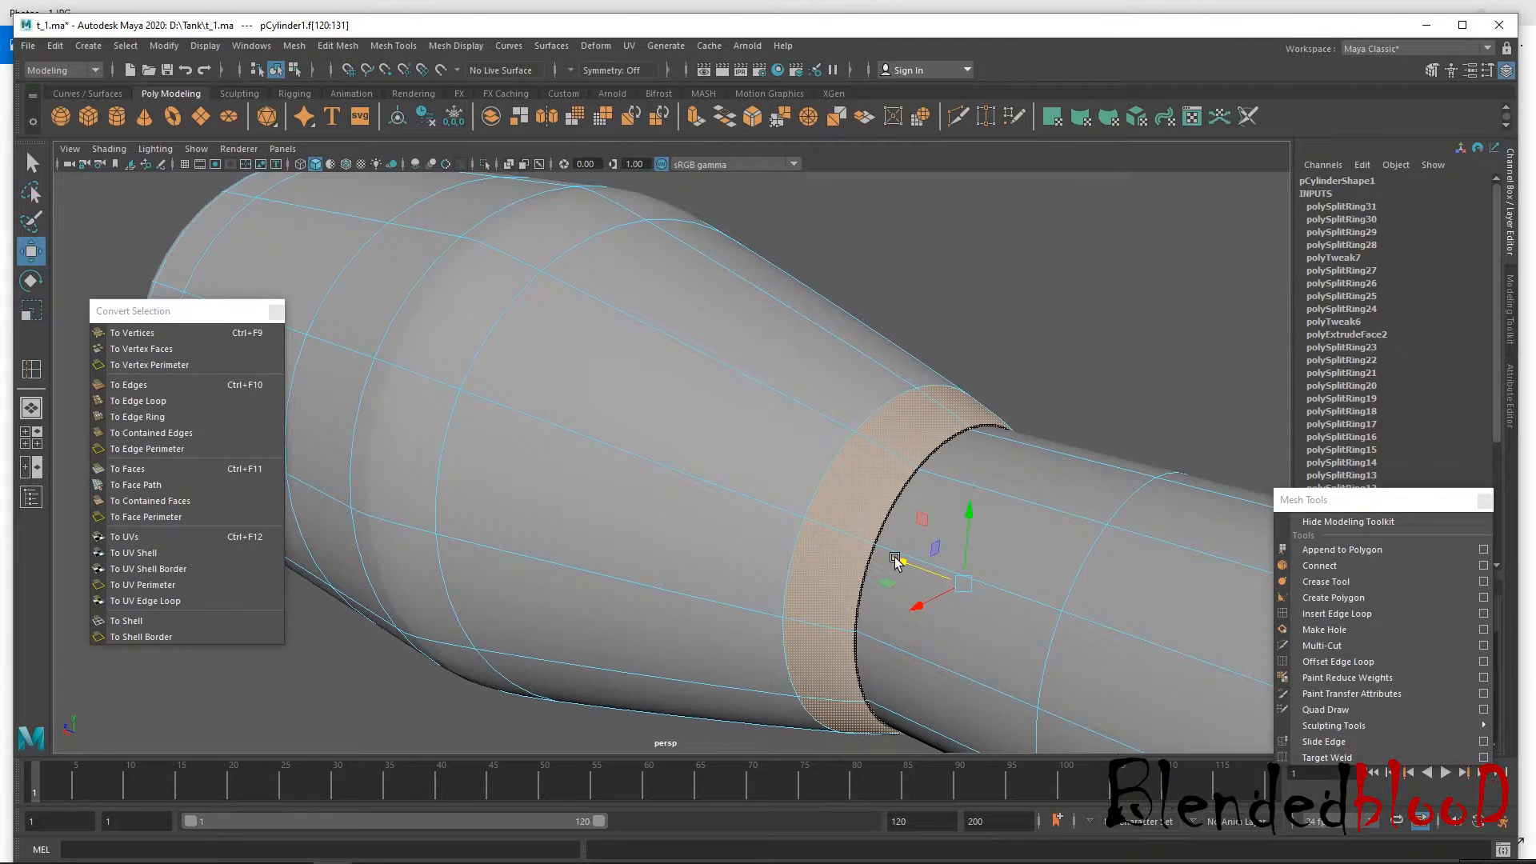
Select the faces inside the dark seam at the neck one by one, using wireframe display for the hidden ones.
click(869, 512)
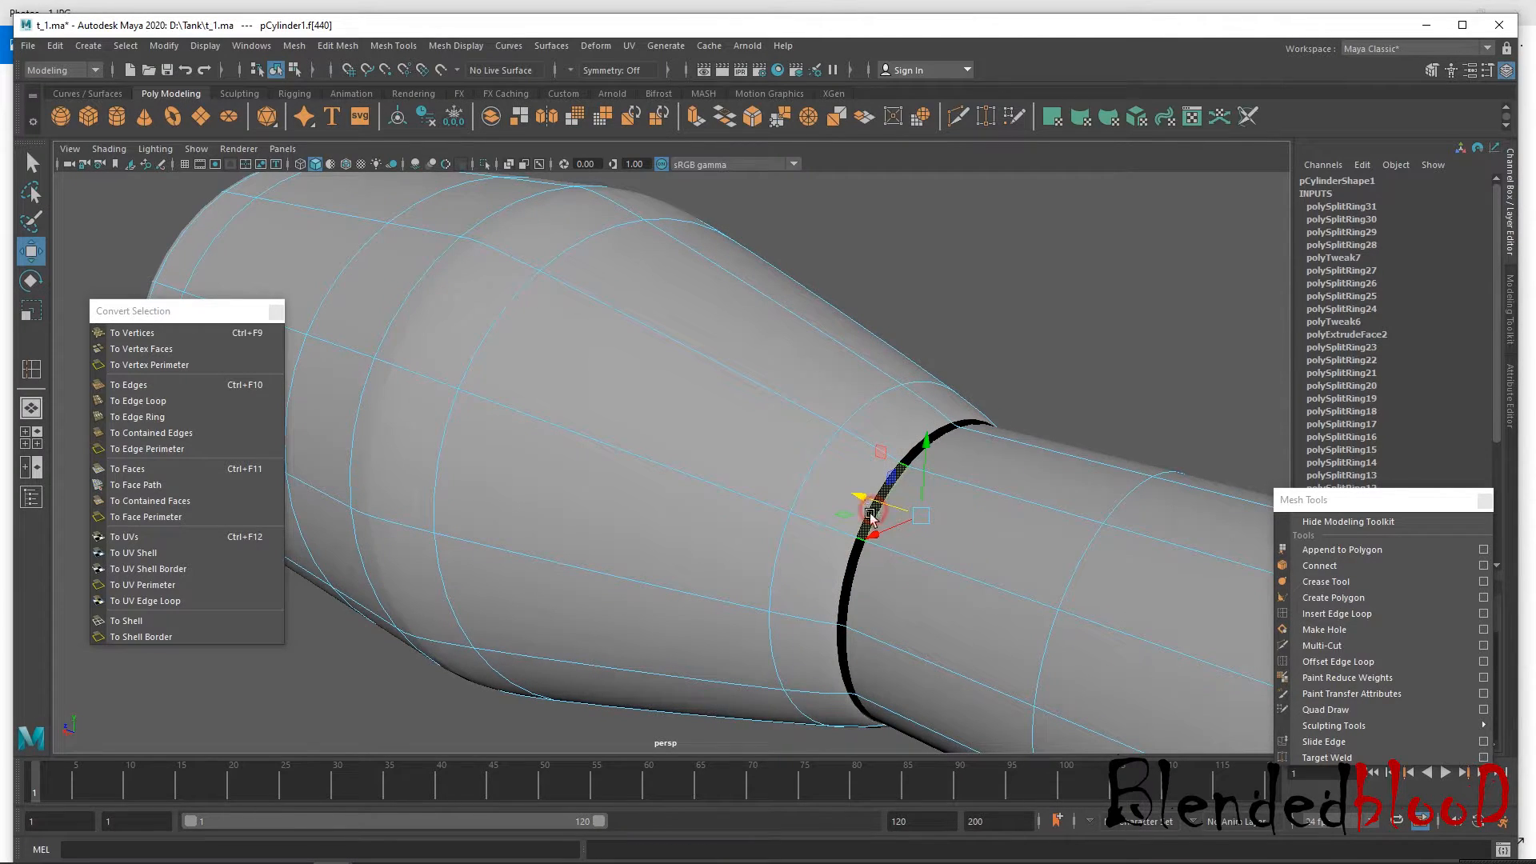
shift+click(853, 555)
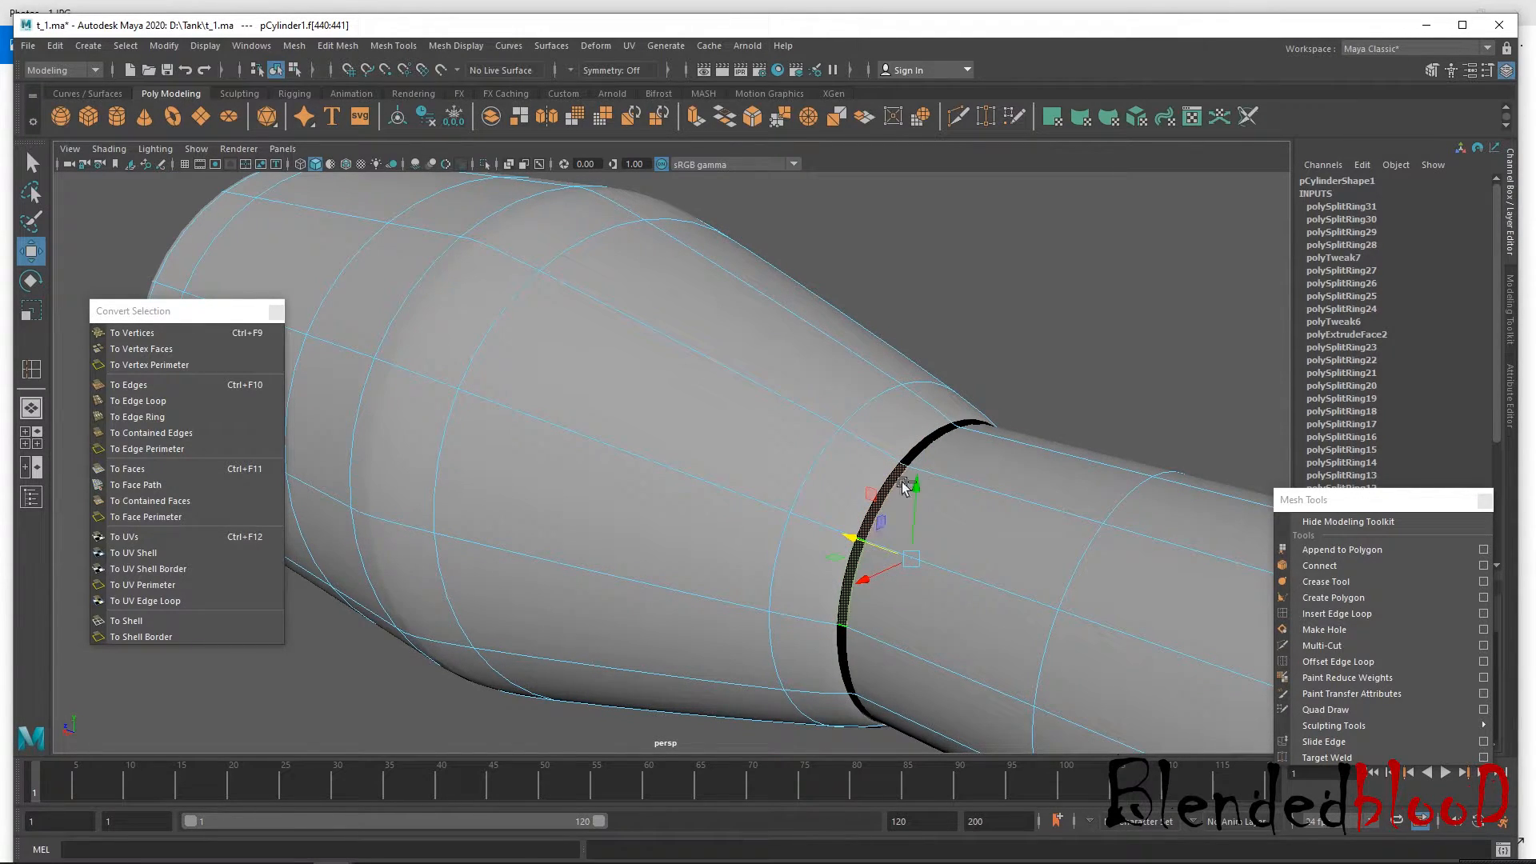
shift+click(924, 441)
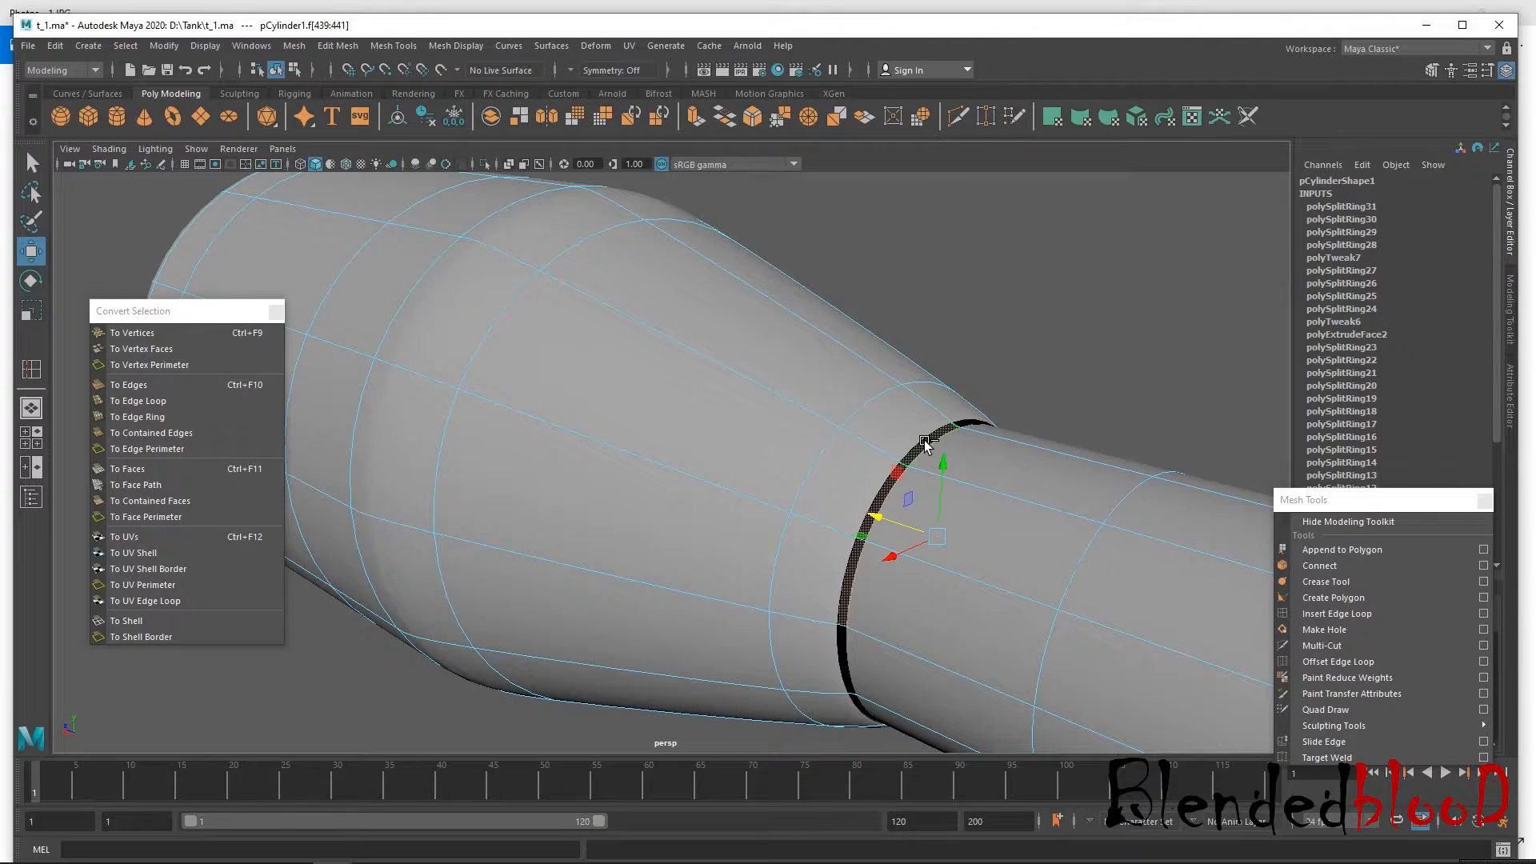
key(4)
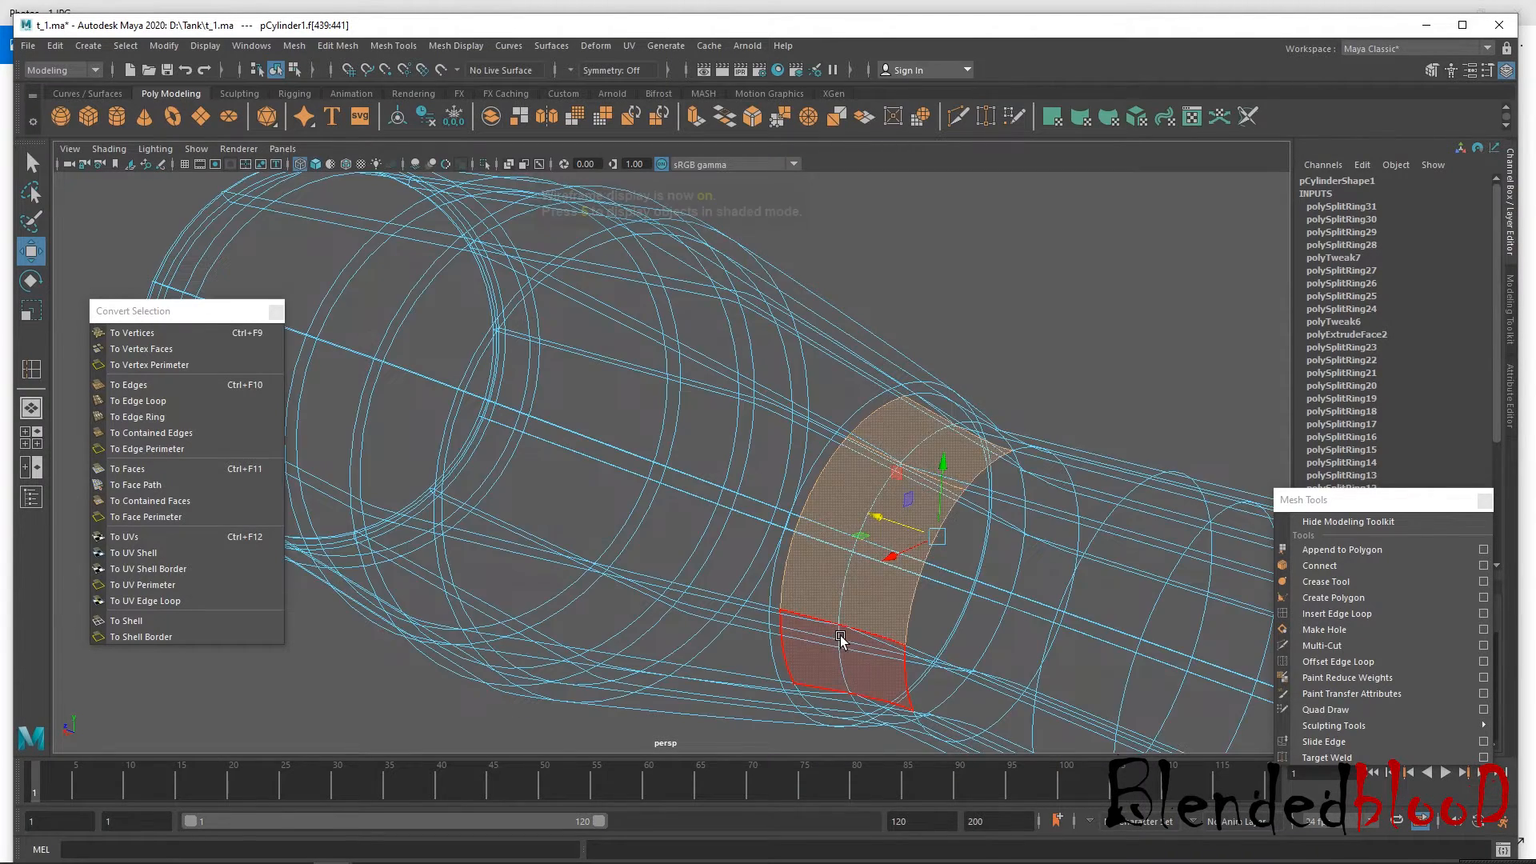
mouse_move(932, 644)
alt+mouse_down()
mouse_move(960, 616)
mouse_move(932, 635)
alt+mouse_up()
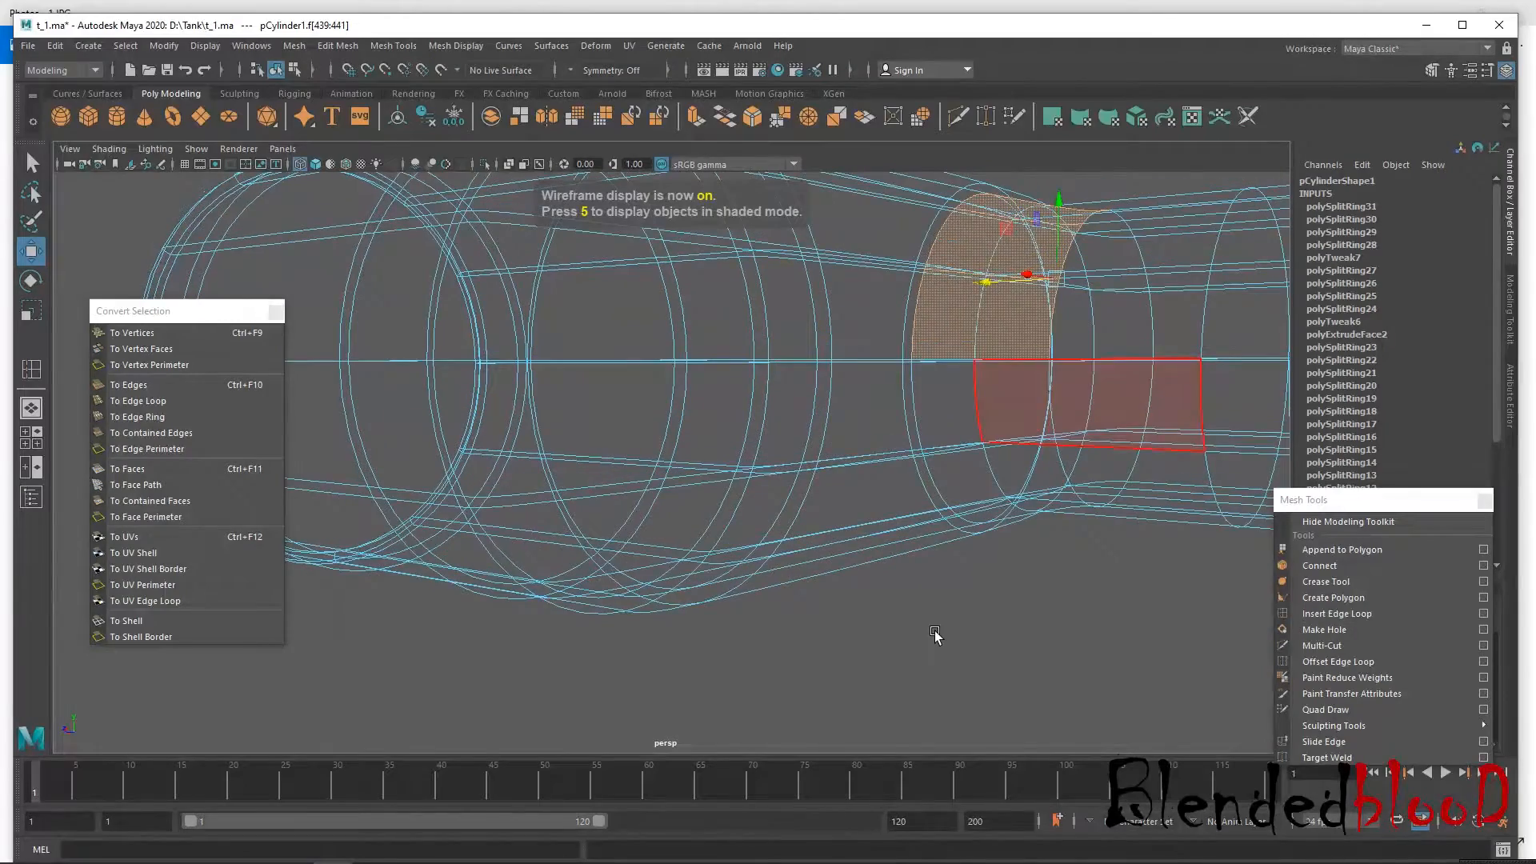
shift+click(998, 412)
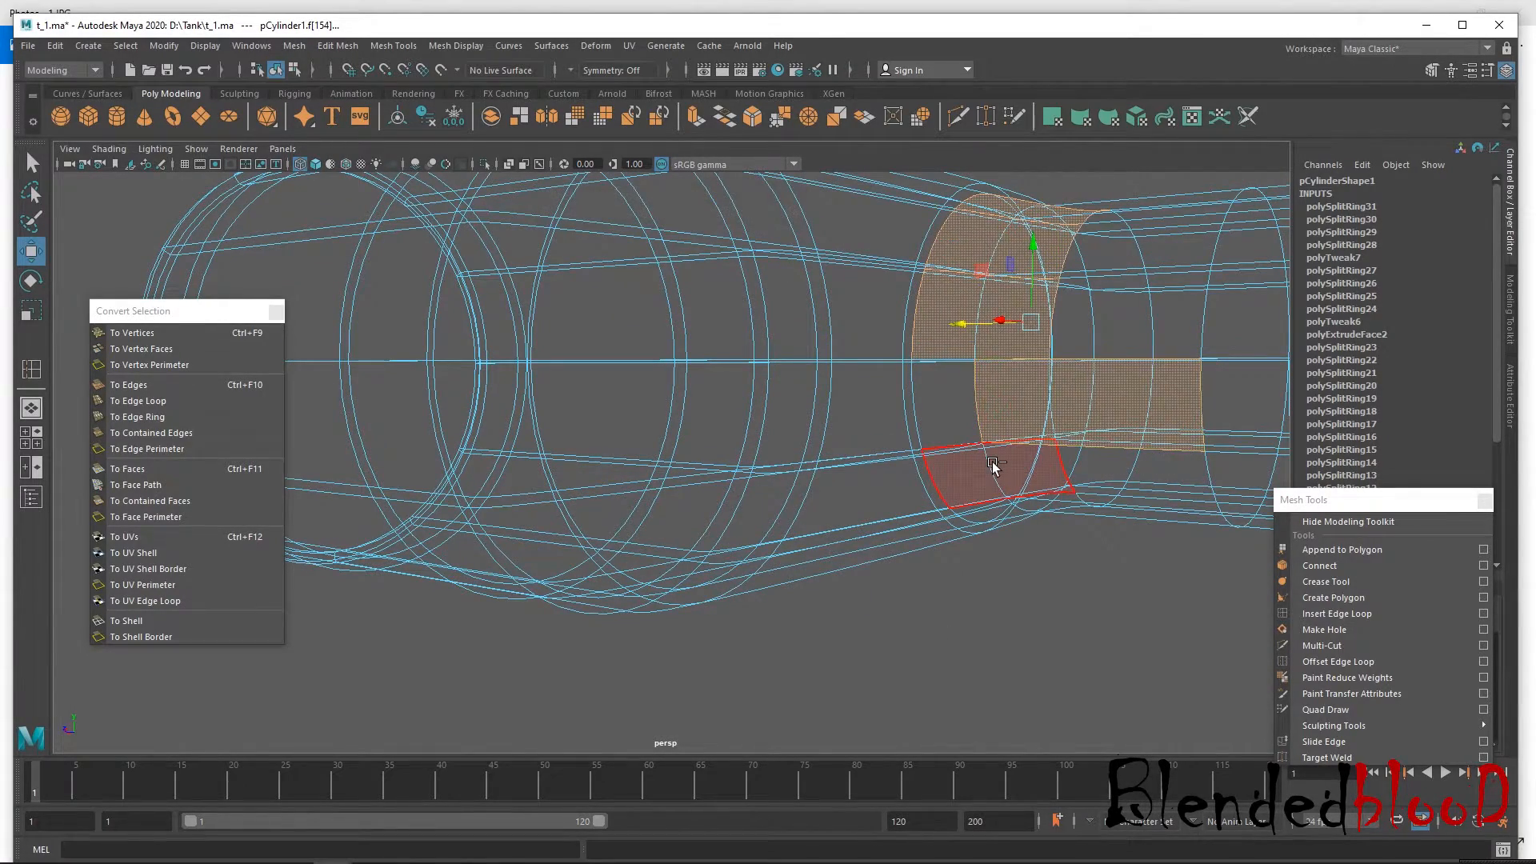
shift+click(991, 462)
Extend the seam face selection to the complete ring around the neck and return to shaded display.
alt+drag(1025, 455, 959, 484)
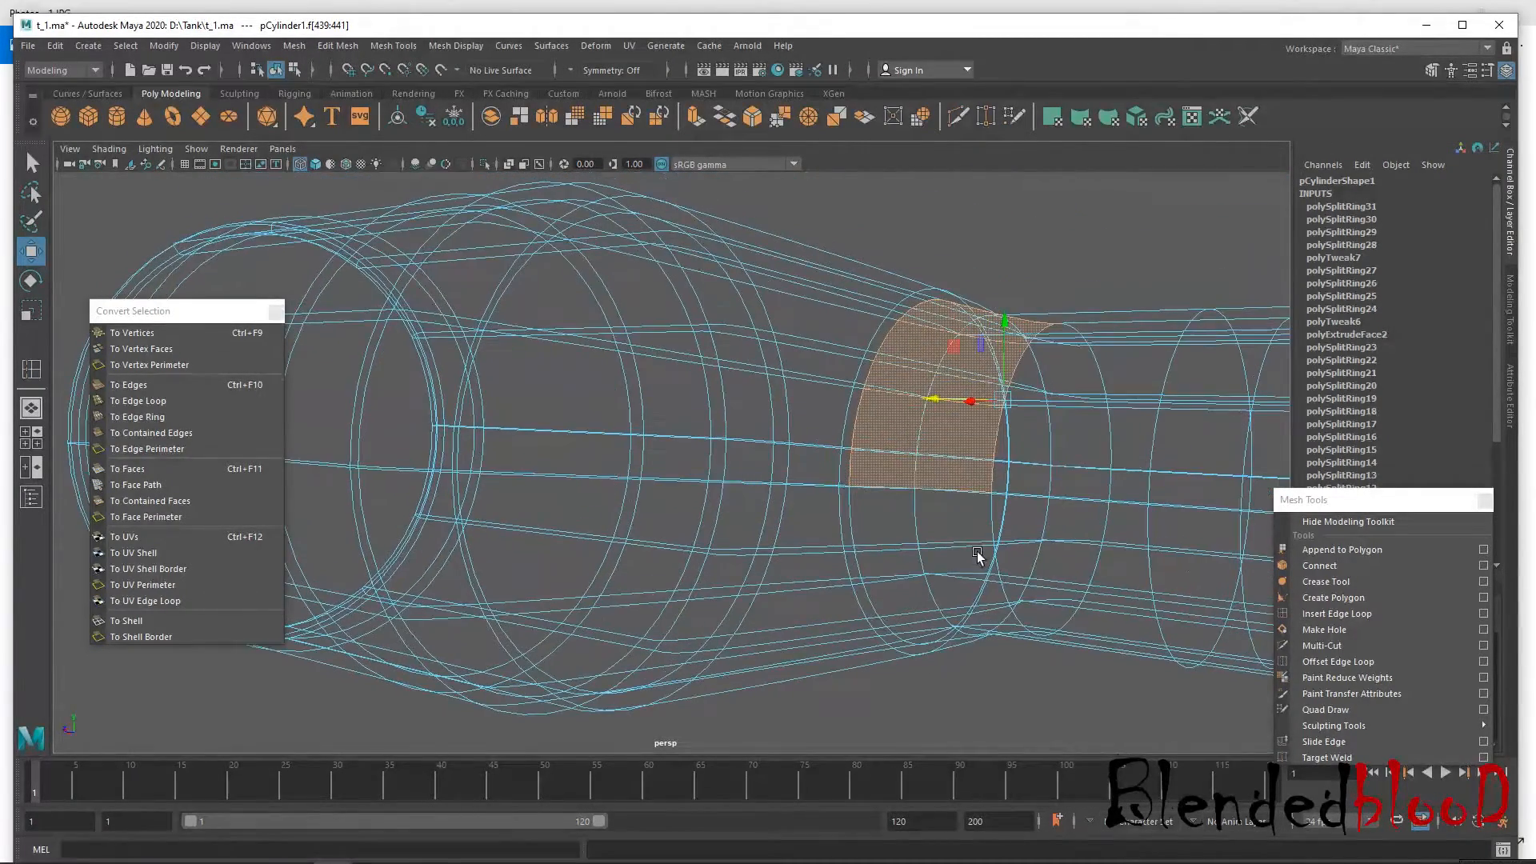
alt+right_drag(946, 490, 979, 588)
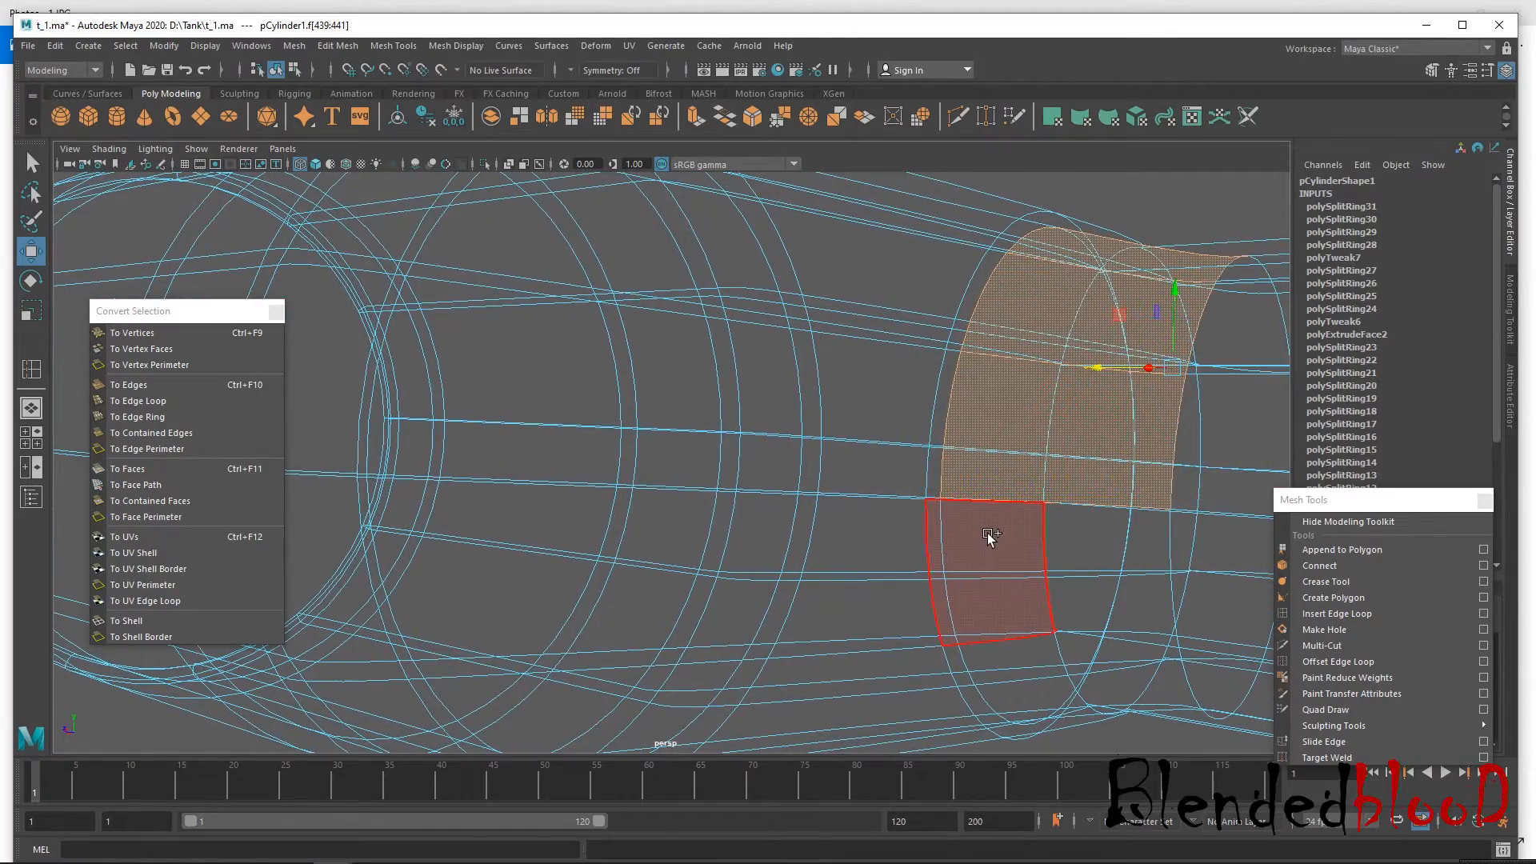
scroll(995, 558, down, 10)
alt+drag(1000, 487, 979, 716)
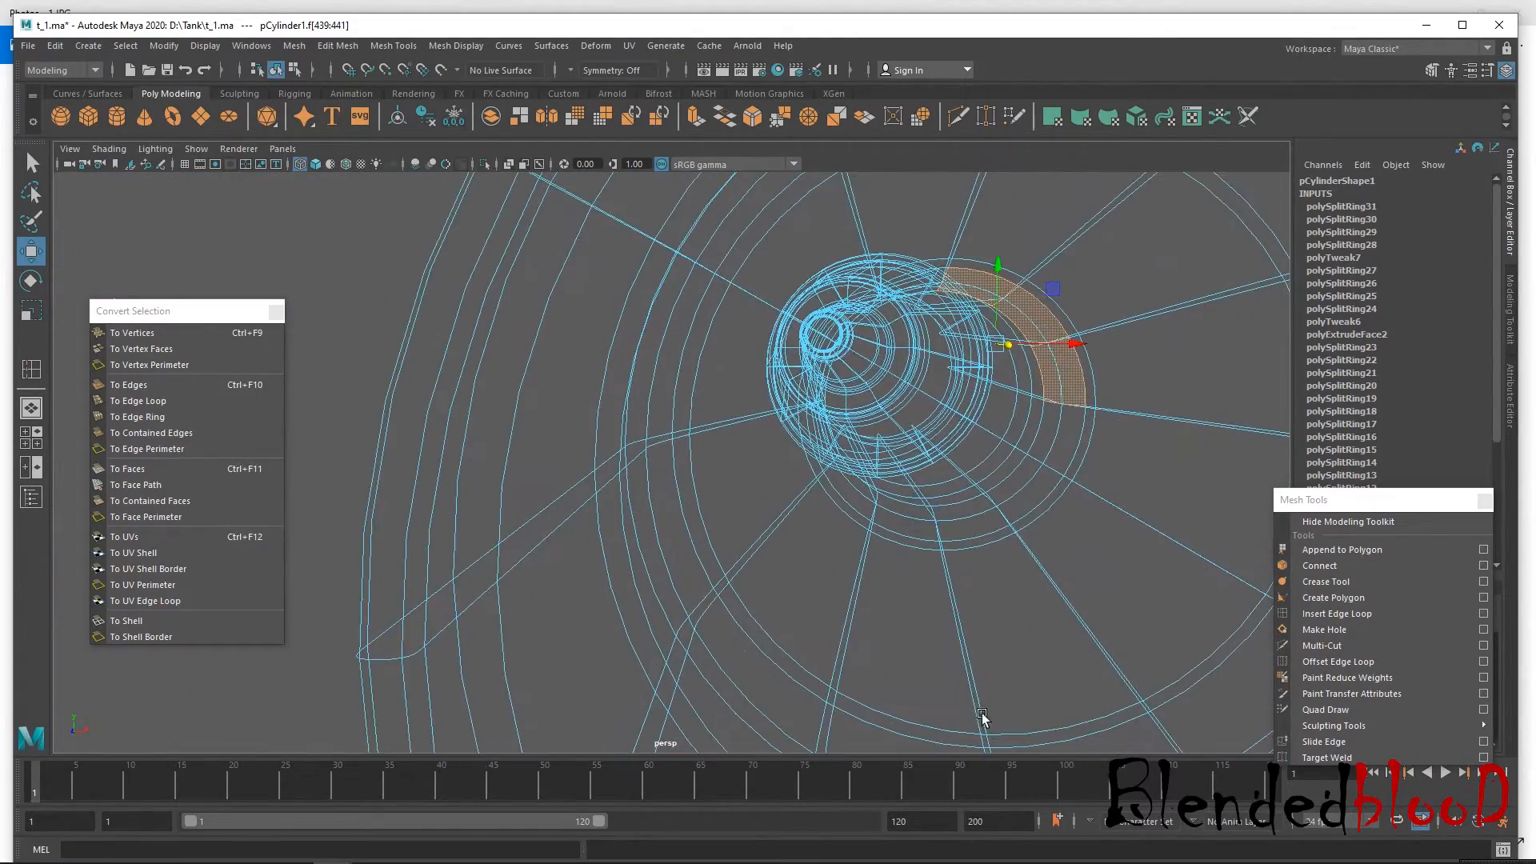
shift+double_click(1039, 480)
scroll(987, 502, up, 10)
scroll(987, 502, down, 8)
mouse_move(987, 502)
alt+mouse_down()
mouse_move(995, 583)
mouse_move(947, 573)
mouse_move(971, 556)
mouse_move(947, 535)
mouse_move(1205, 538)
mouse_move(985, 565)
mouse_move(1001, 602)
alt+mouse_up()
scroll(983, 581, up, 4)
key(5)
key(r)
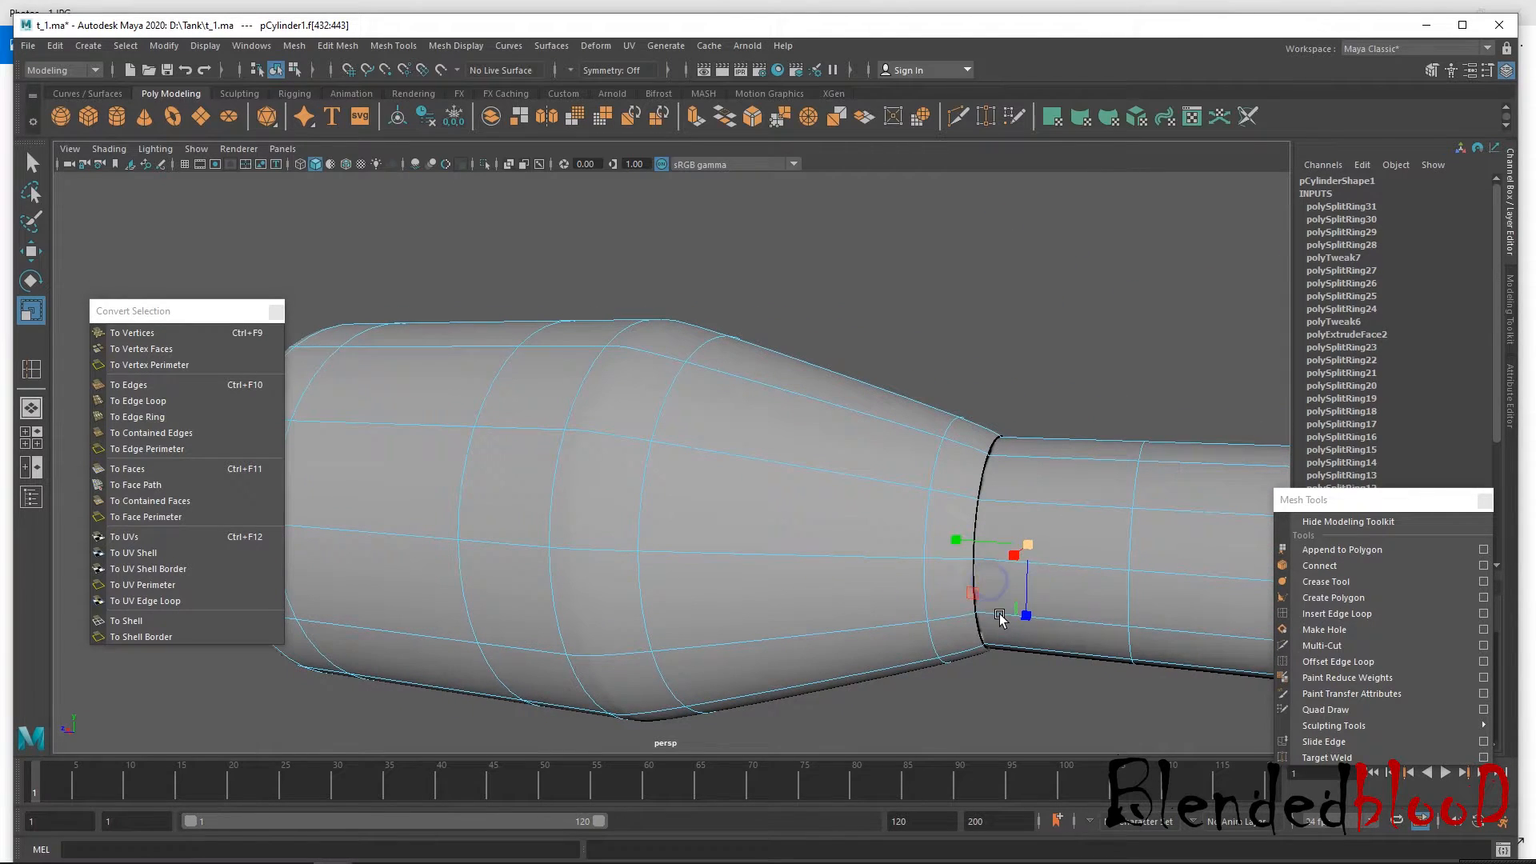
Switch to edge selection and move the edge loop at the neck seam along the tube, away from the flared section.
key(w)
key(1)
right_drag(978, 493, 970, 358)
click(1003, 486)
alt+drag(927, 538, 1068, 573)
key(3)
click(968, 504)
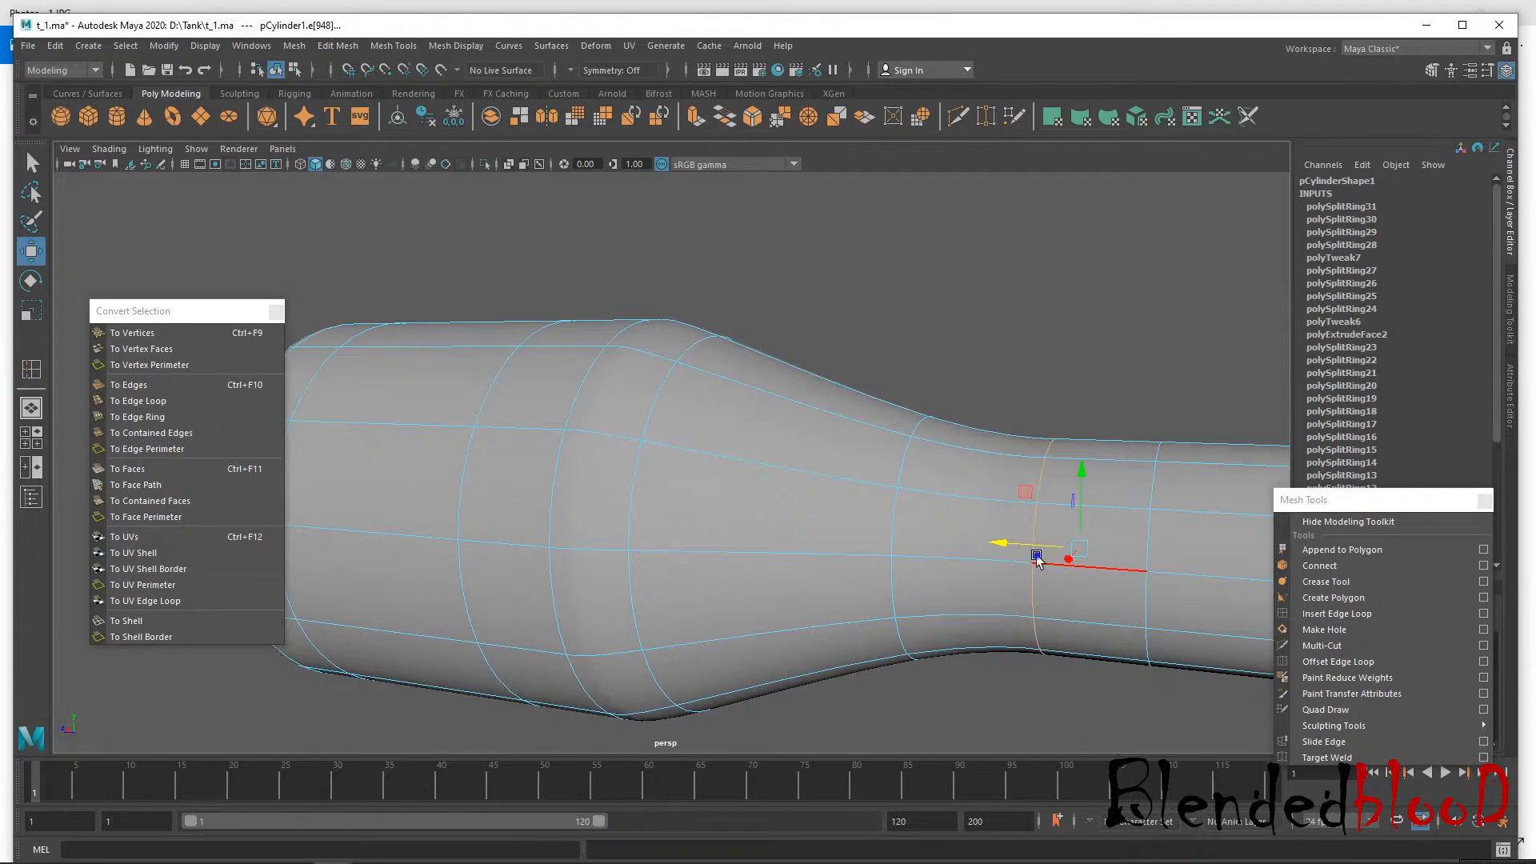
Select the adjacent edge loop nearer the flared section and adjust its position along the barrel with the unsmoothed mesh shown.
scroll(967, 531, down, 8)
key(1)
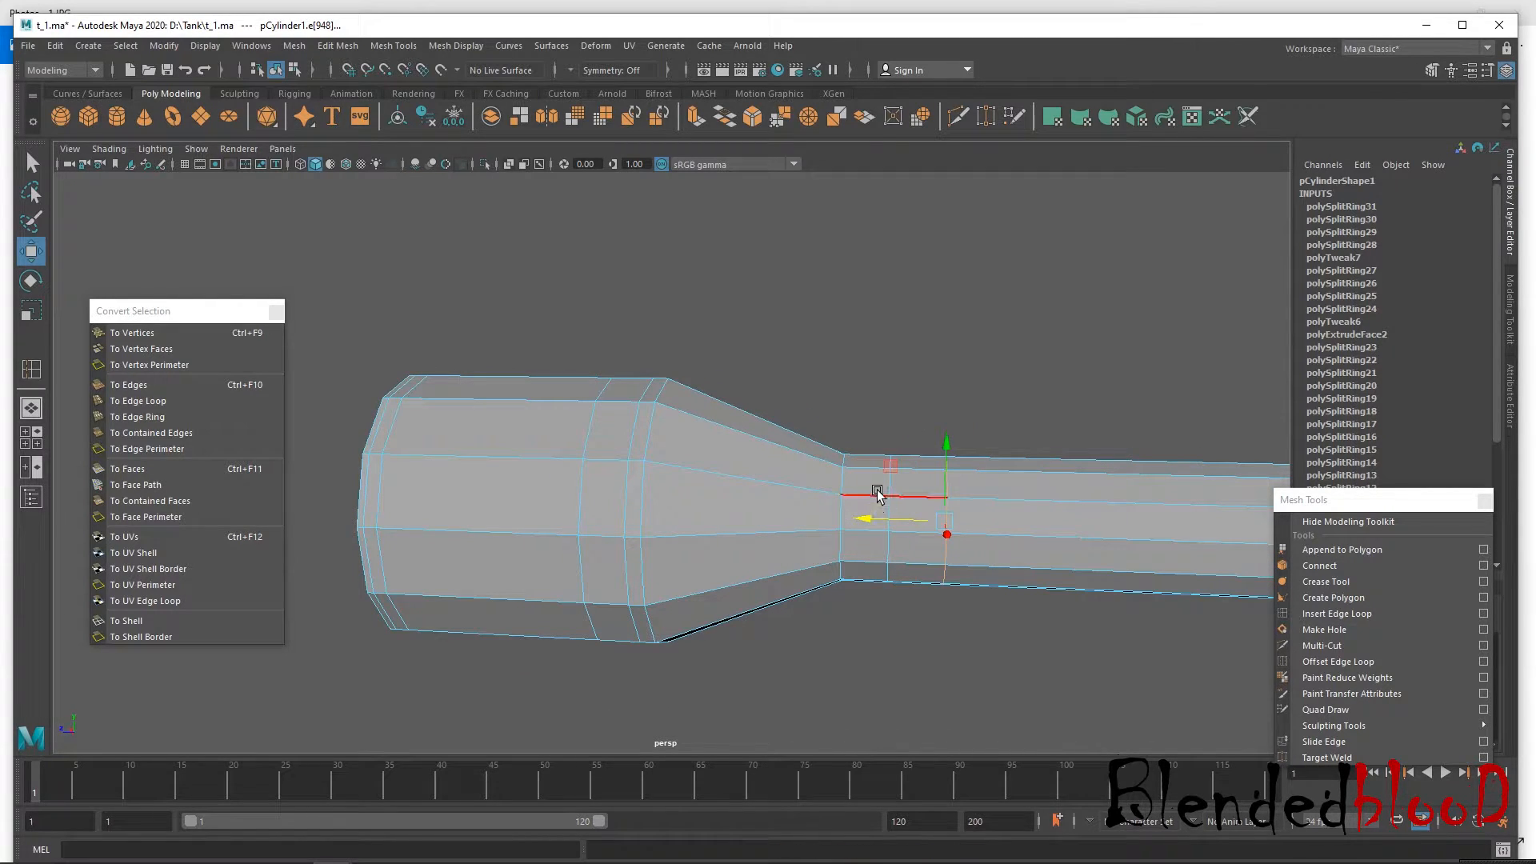
click(895, 491)
click(895, 547)
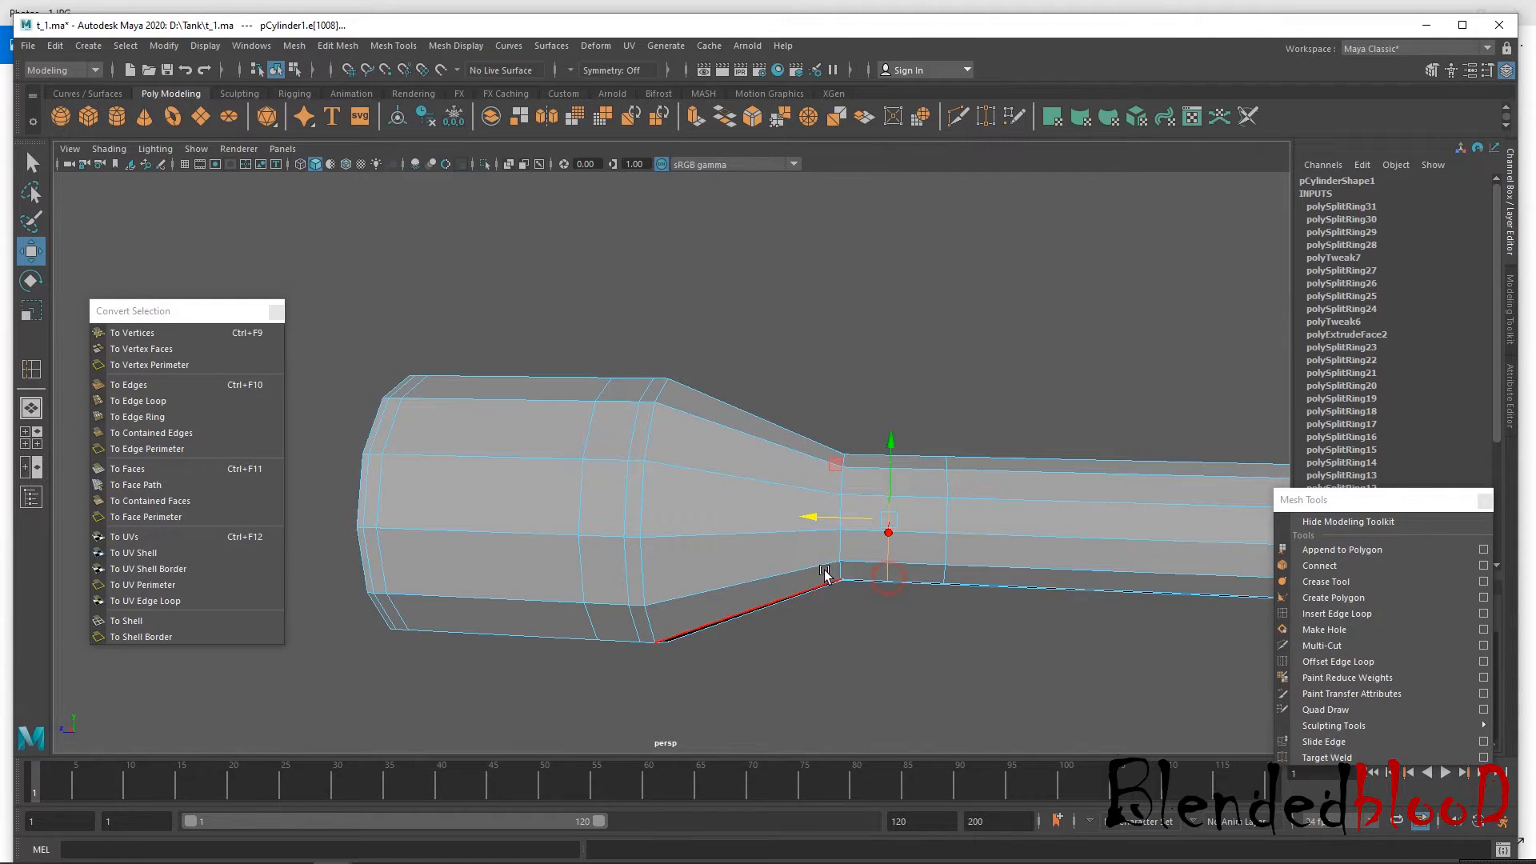
click(816, 518)
key(3)
Return to object mode and check the smoothed neck and the whole barrel from the side.
alt+drag(863, 528, 914, 618)
alt+drag(789, 564, 953, 521)
right_drag(942, 504, 1045, 372)
alt+right_drag(994, 545, 880, 496)
alt+drag(751, 621, 762, 621)
click(806, 610)
drag(888, 233, 682, 665)
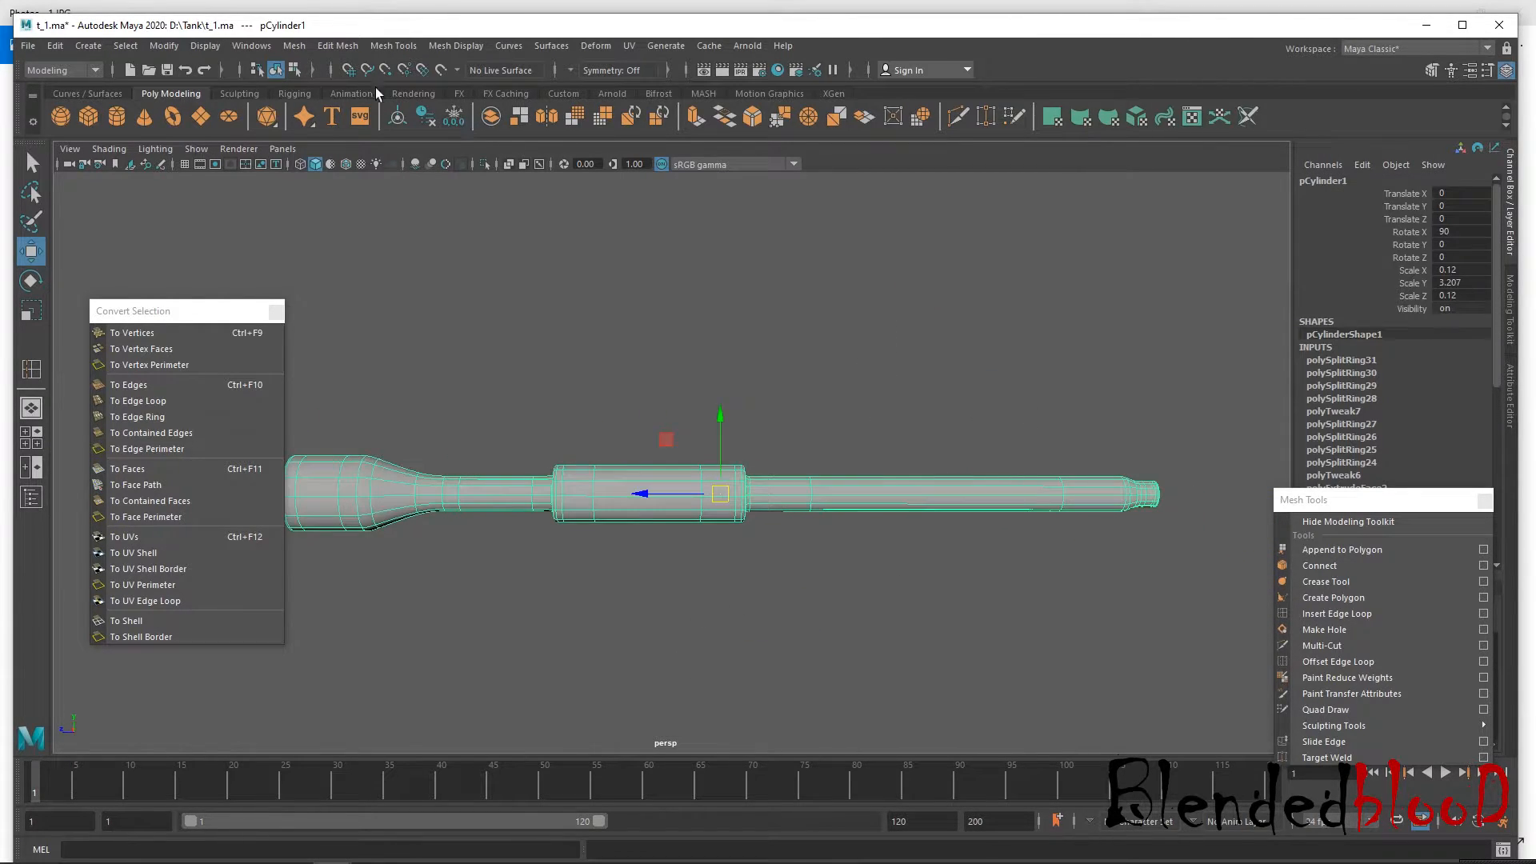
Delete the construction history of all objects in the scene.
click(54, 46)
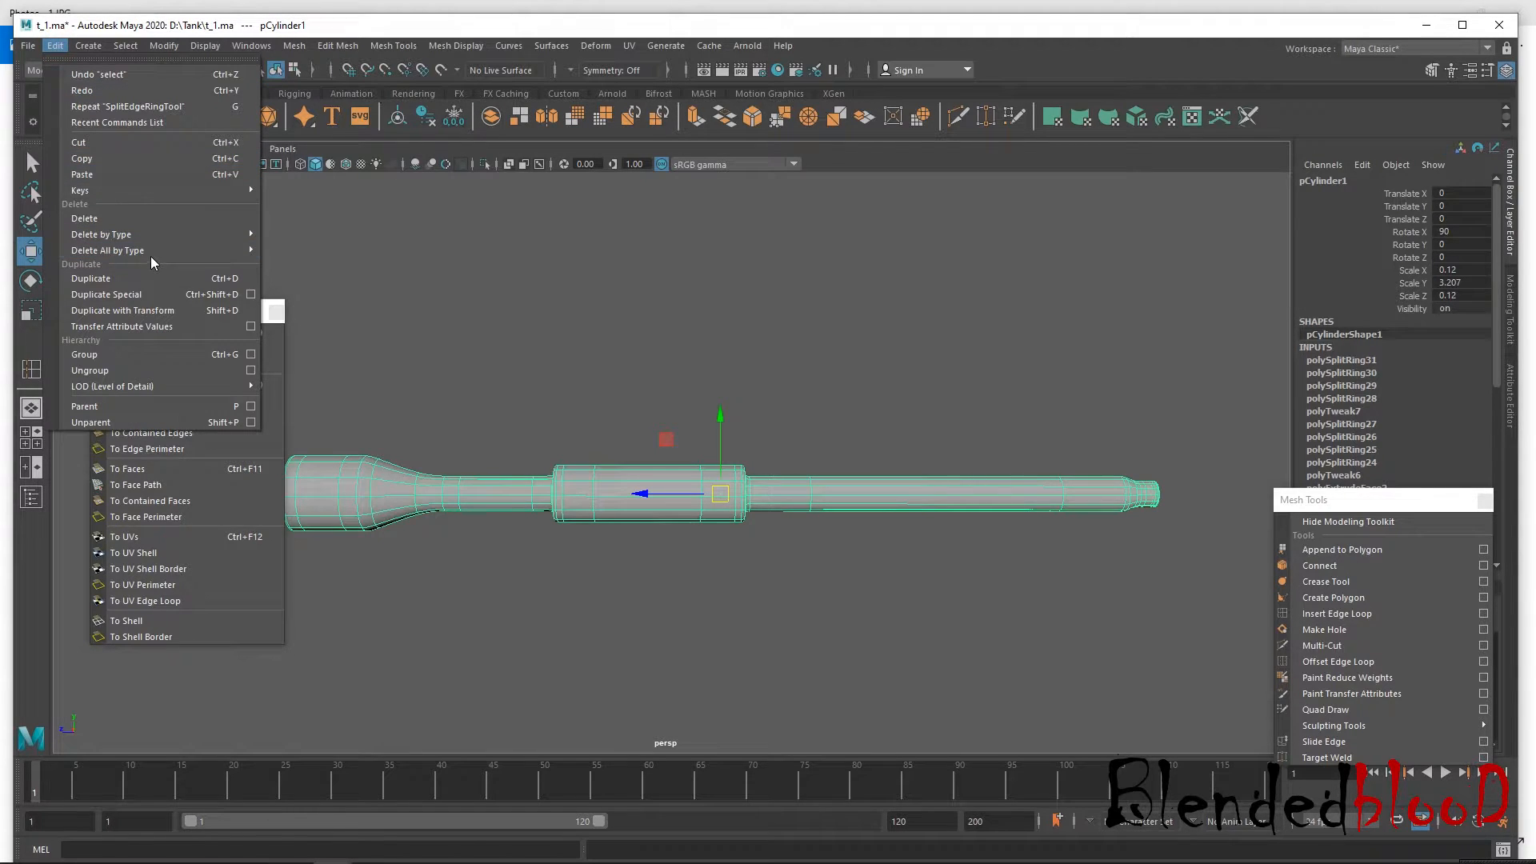
mouse_move(152, 251)
click(331, 250)
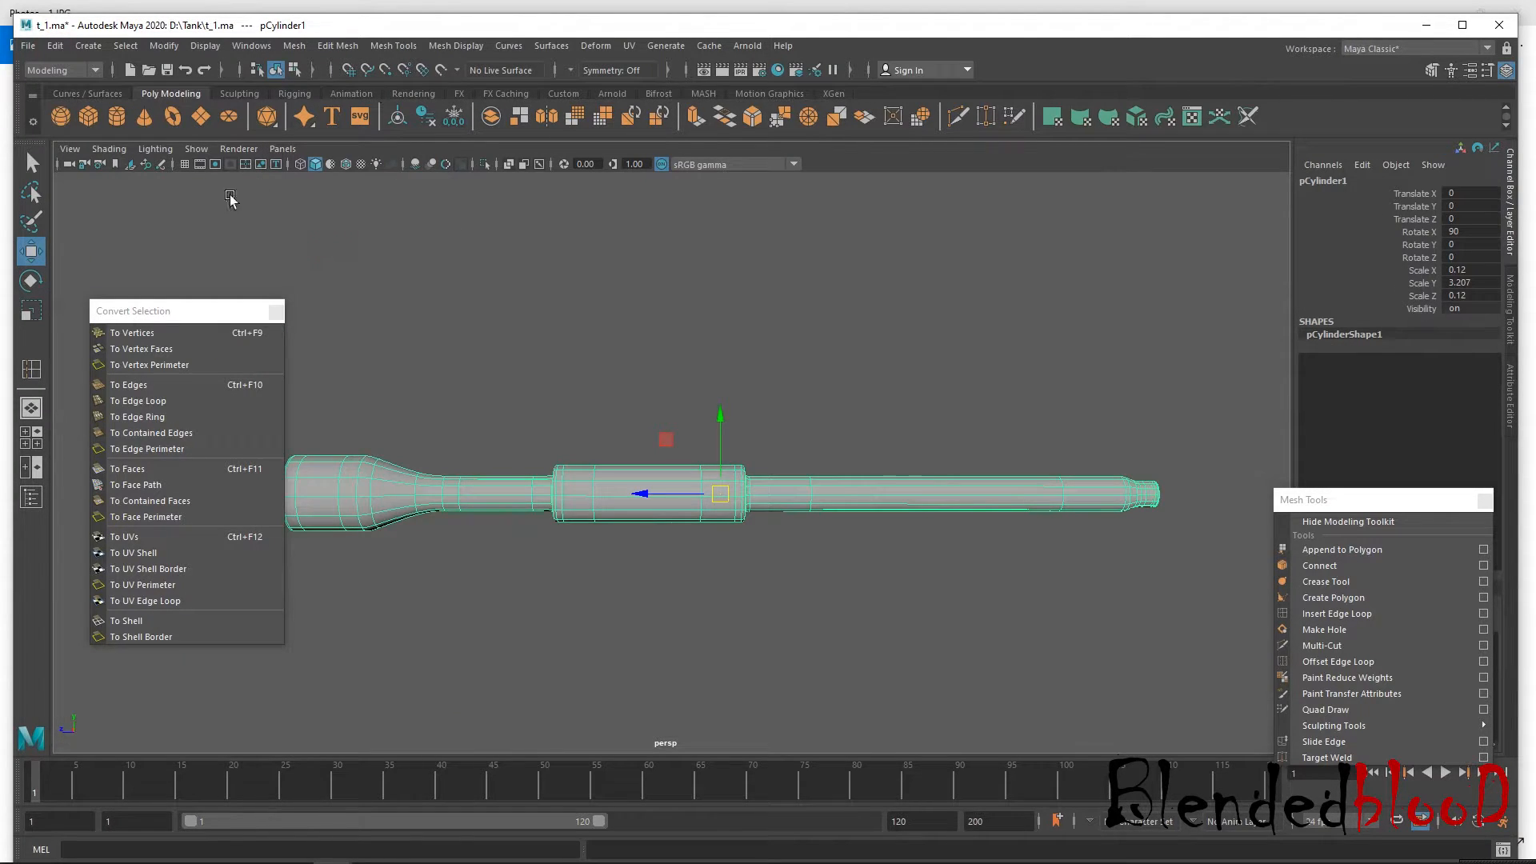
Save the scene over the existing t_1.ma file in D:\Tank.
click(32, 46)
click(88, 127)
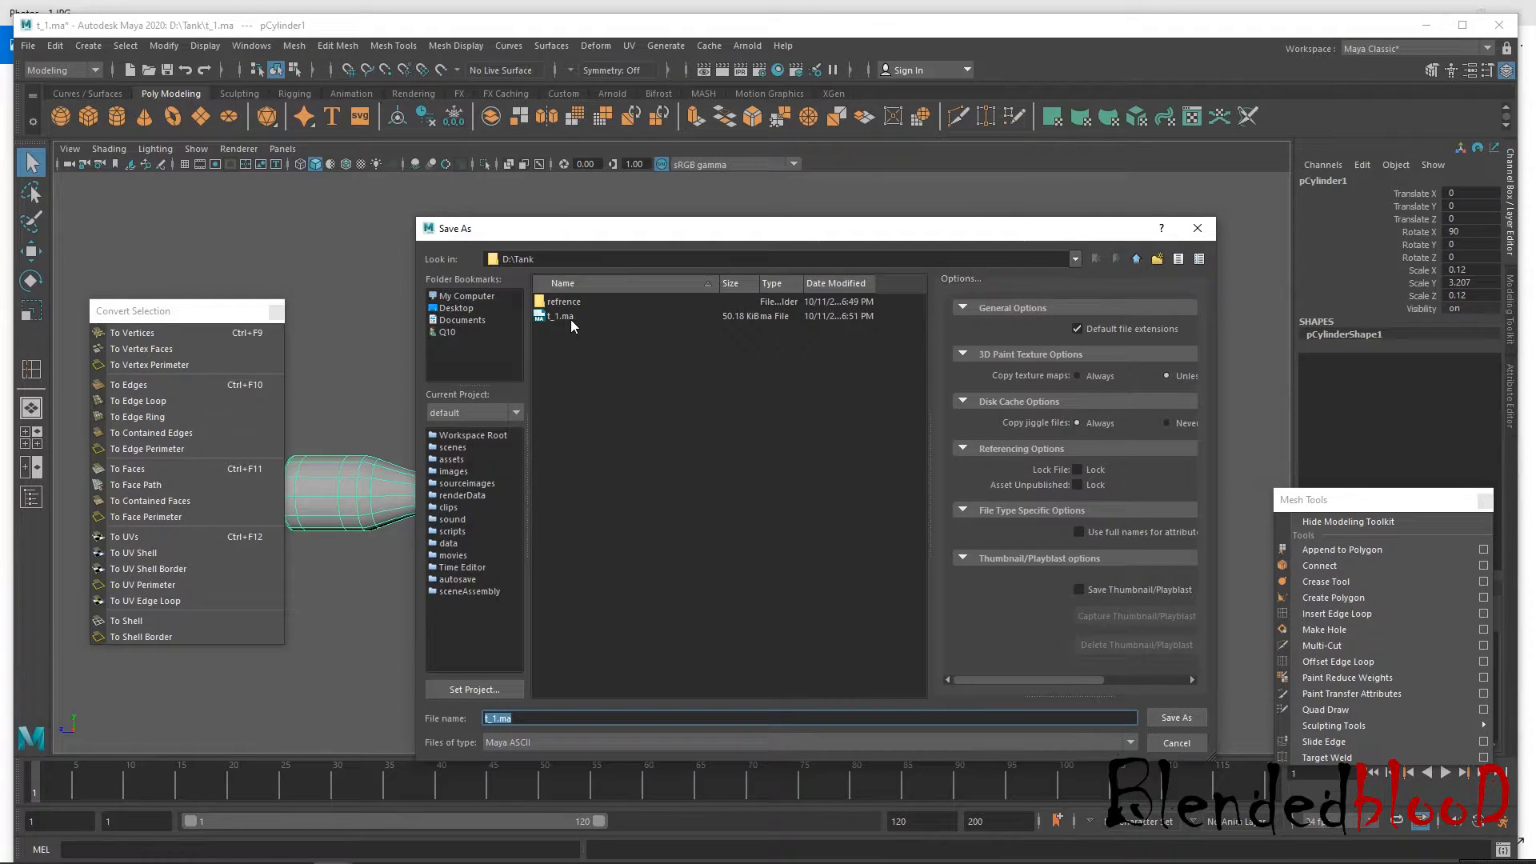
click(564, 316)
click(1179, 718)
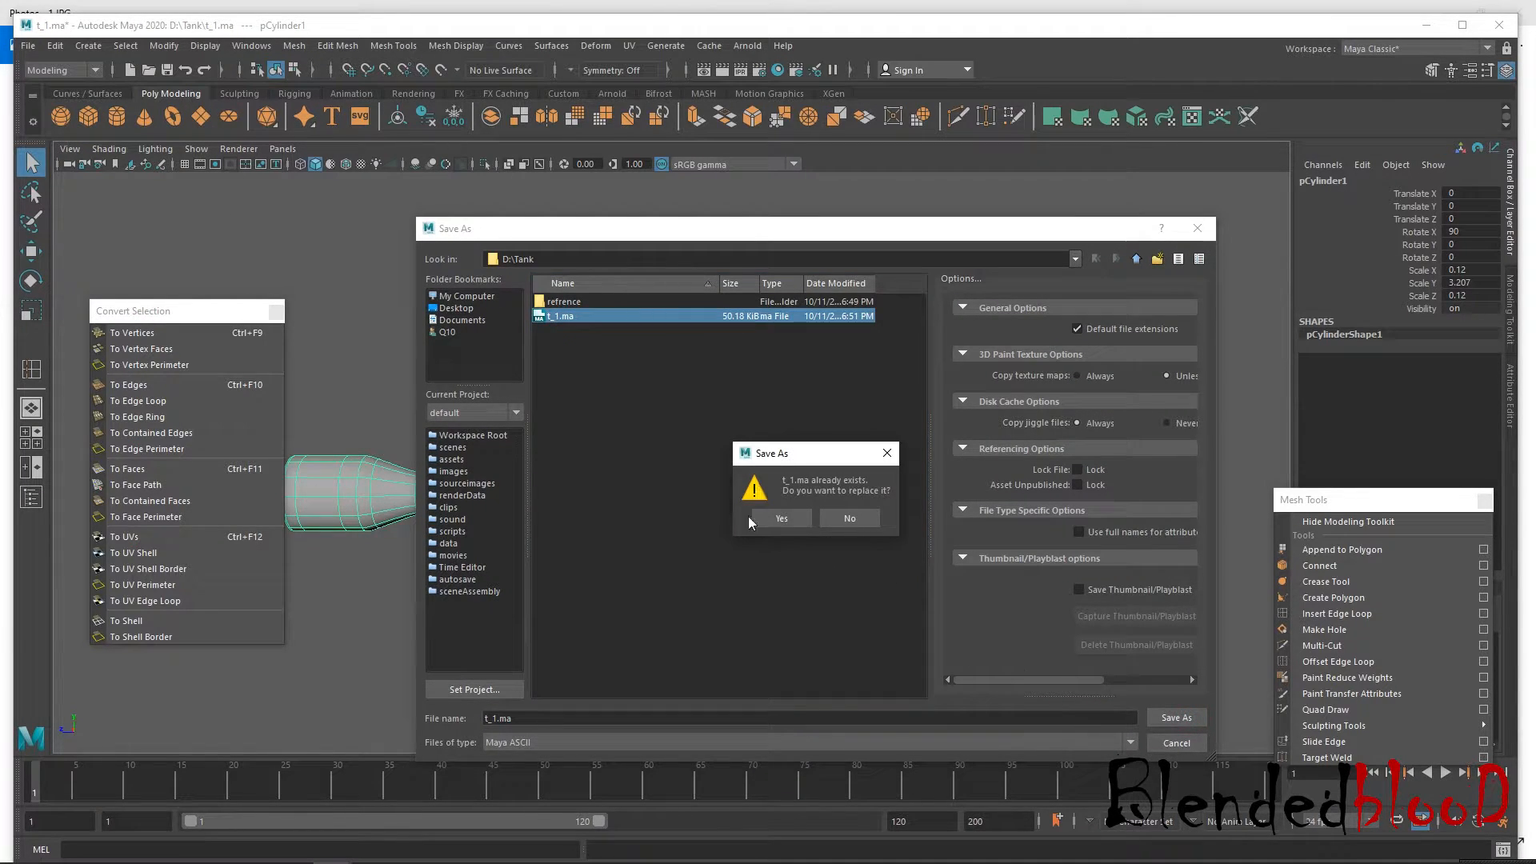
click(764, 520)
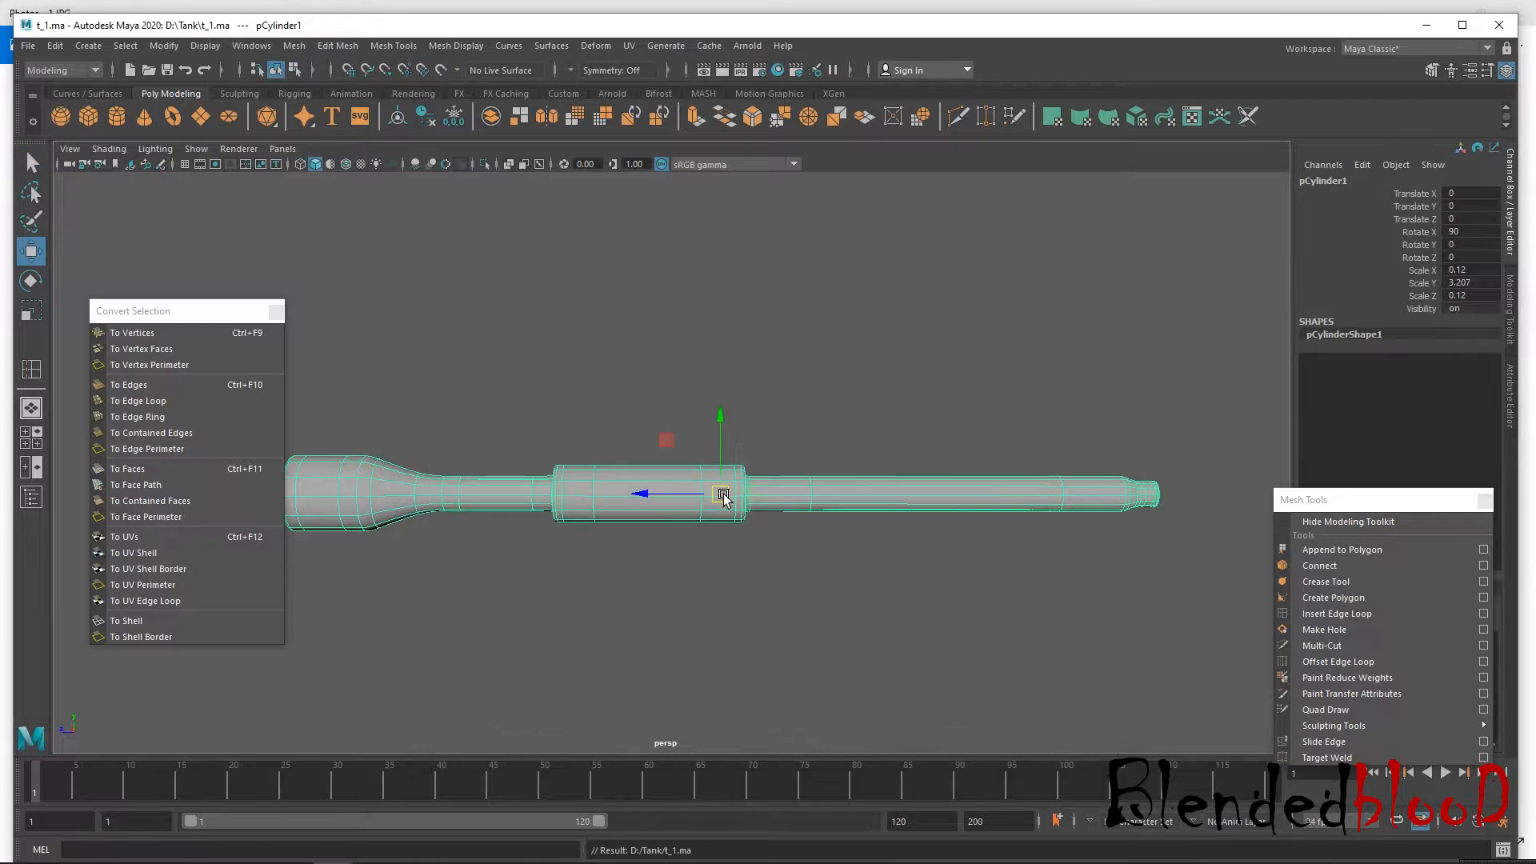
Save the scene as a new version named t_2.ma in D:\Tank.
click(28, 45)
click(84, 125)
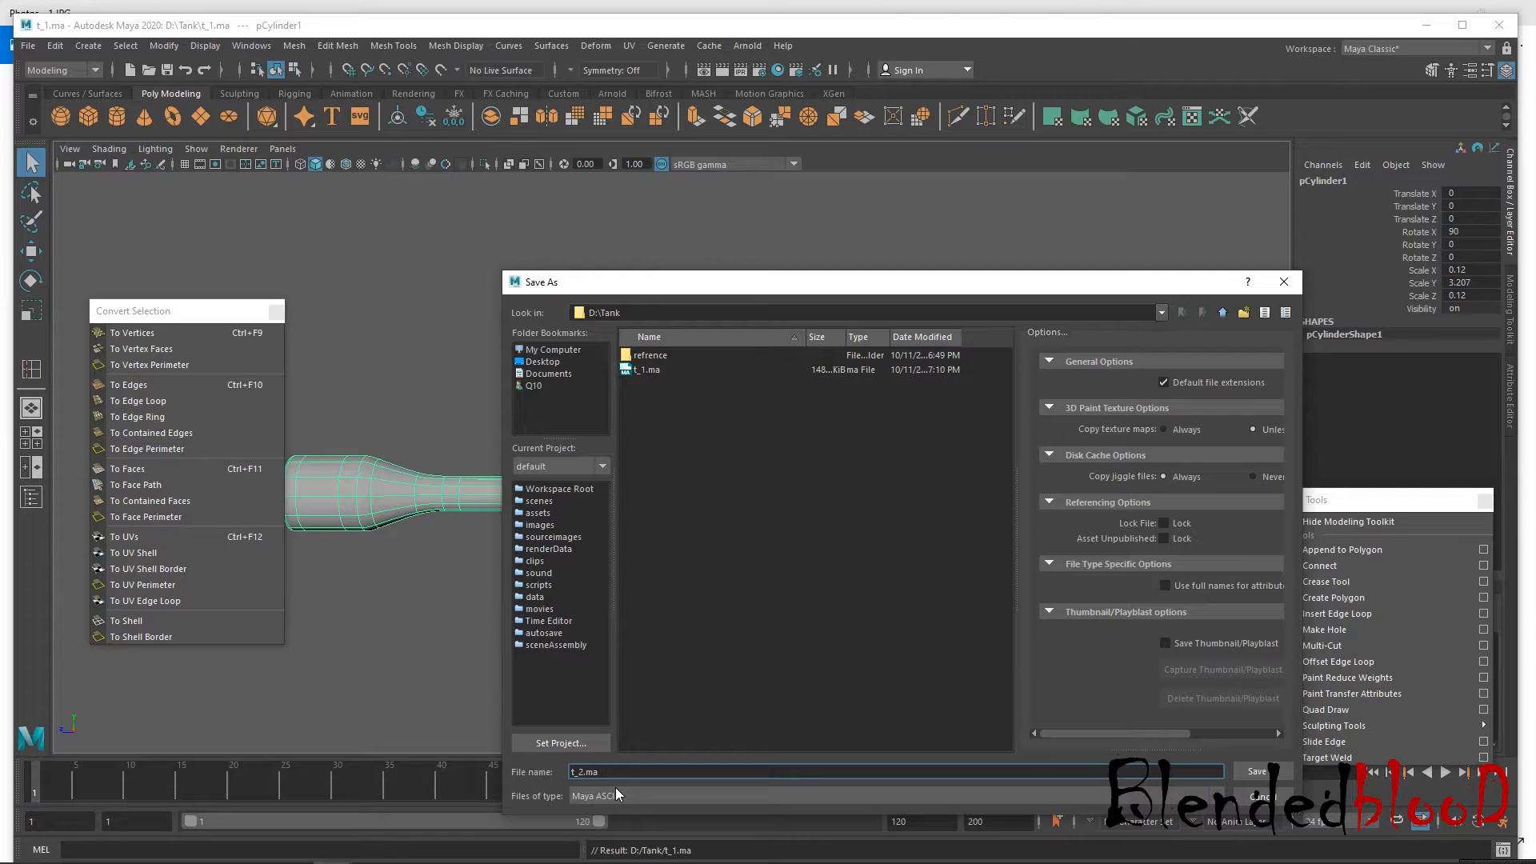
click(1260, 772)
Deselect the barrel, switch to the reference image 1.JPG in Photos, examine the gun barrel's details up close and return to Maya.
alt+drag(1075, 607, 1039, 612)
key(space)
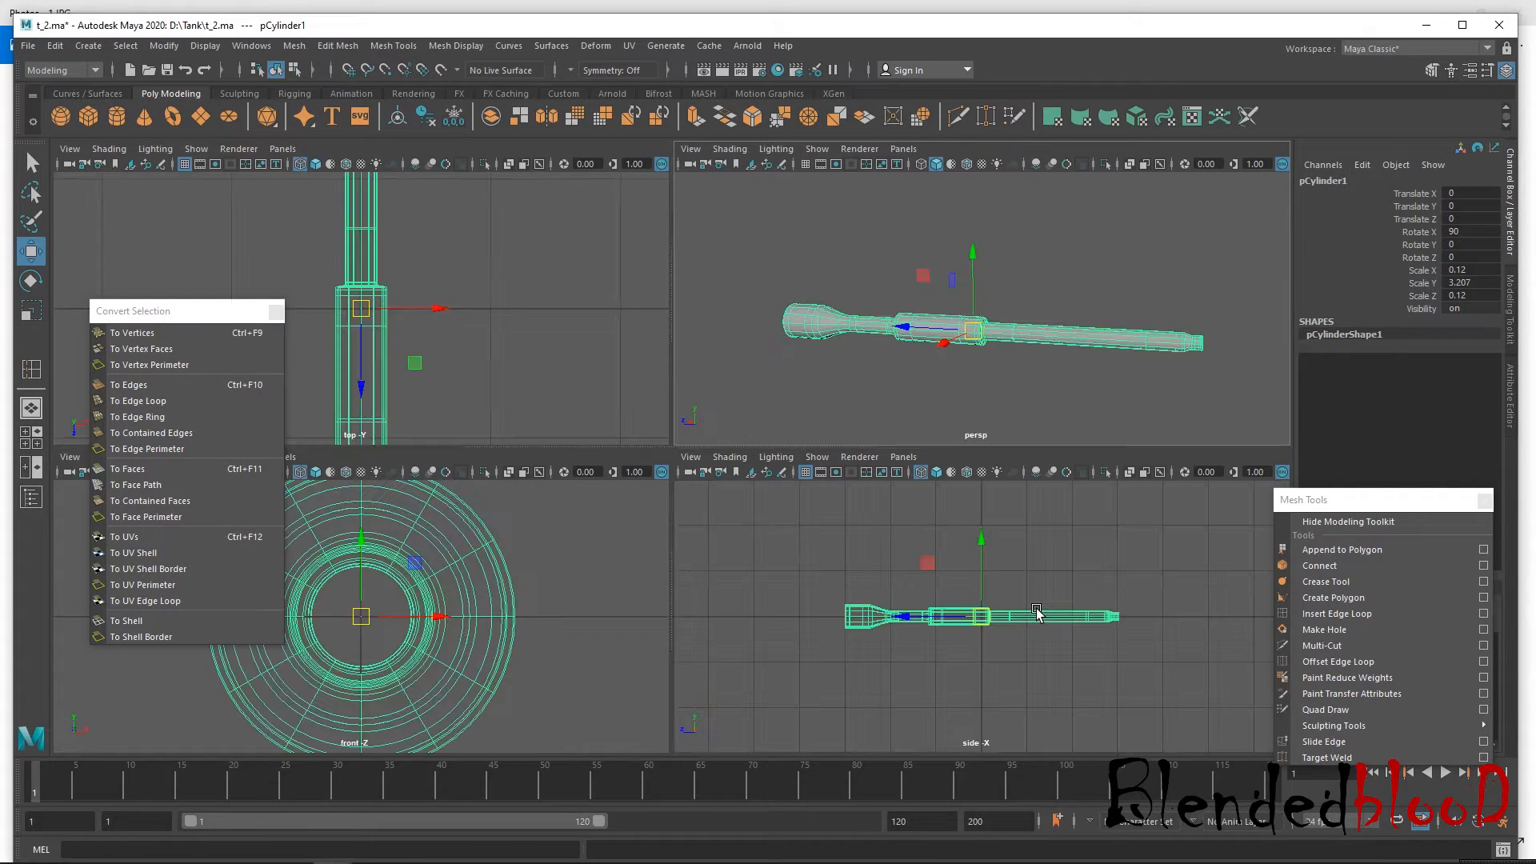
click(1091, 591)
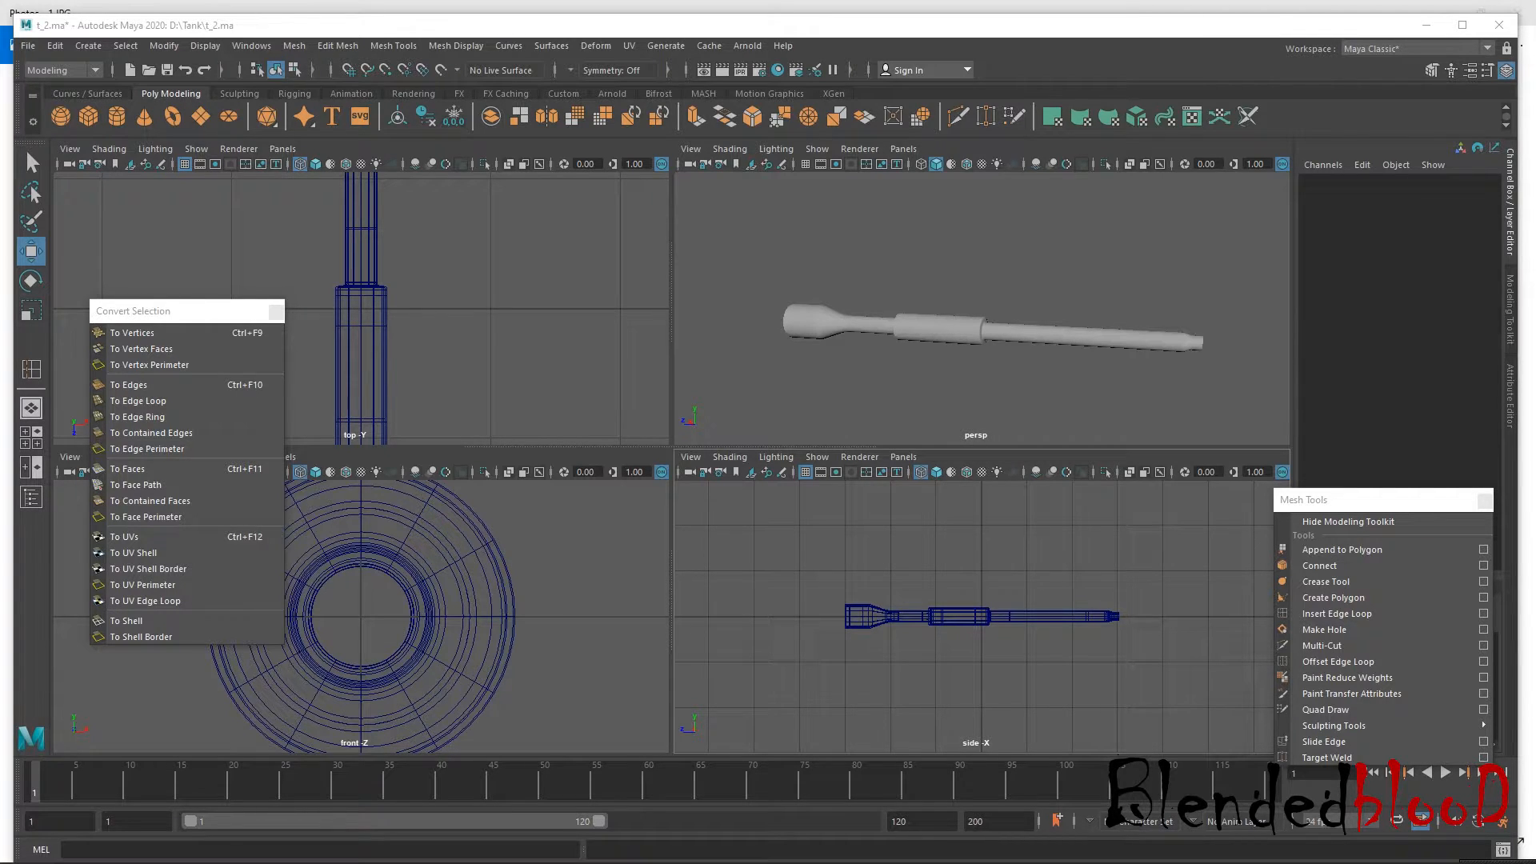
click(372, 862)
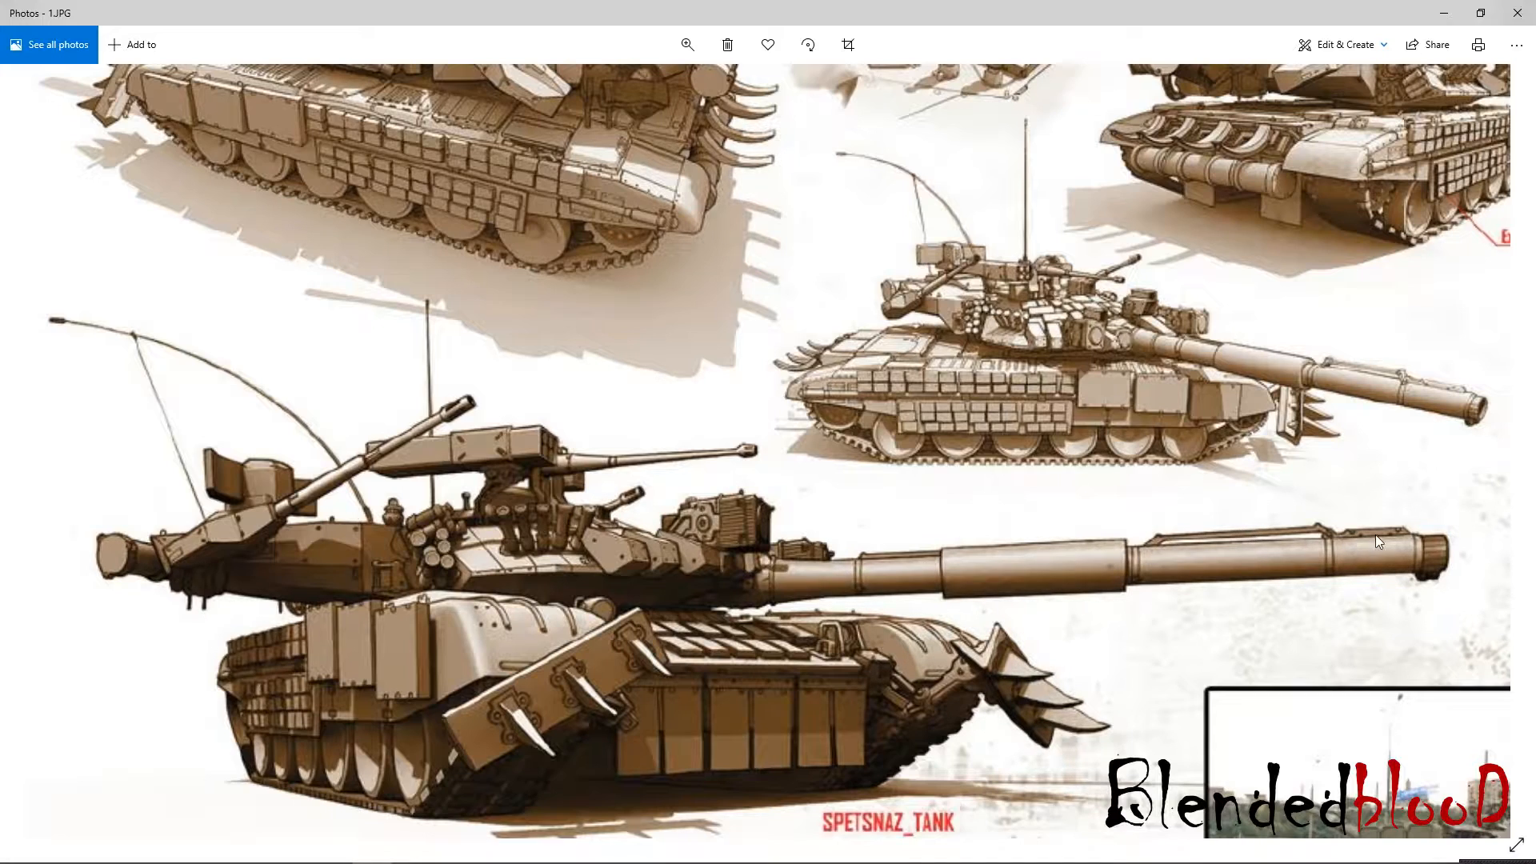
click(679, 35)
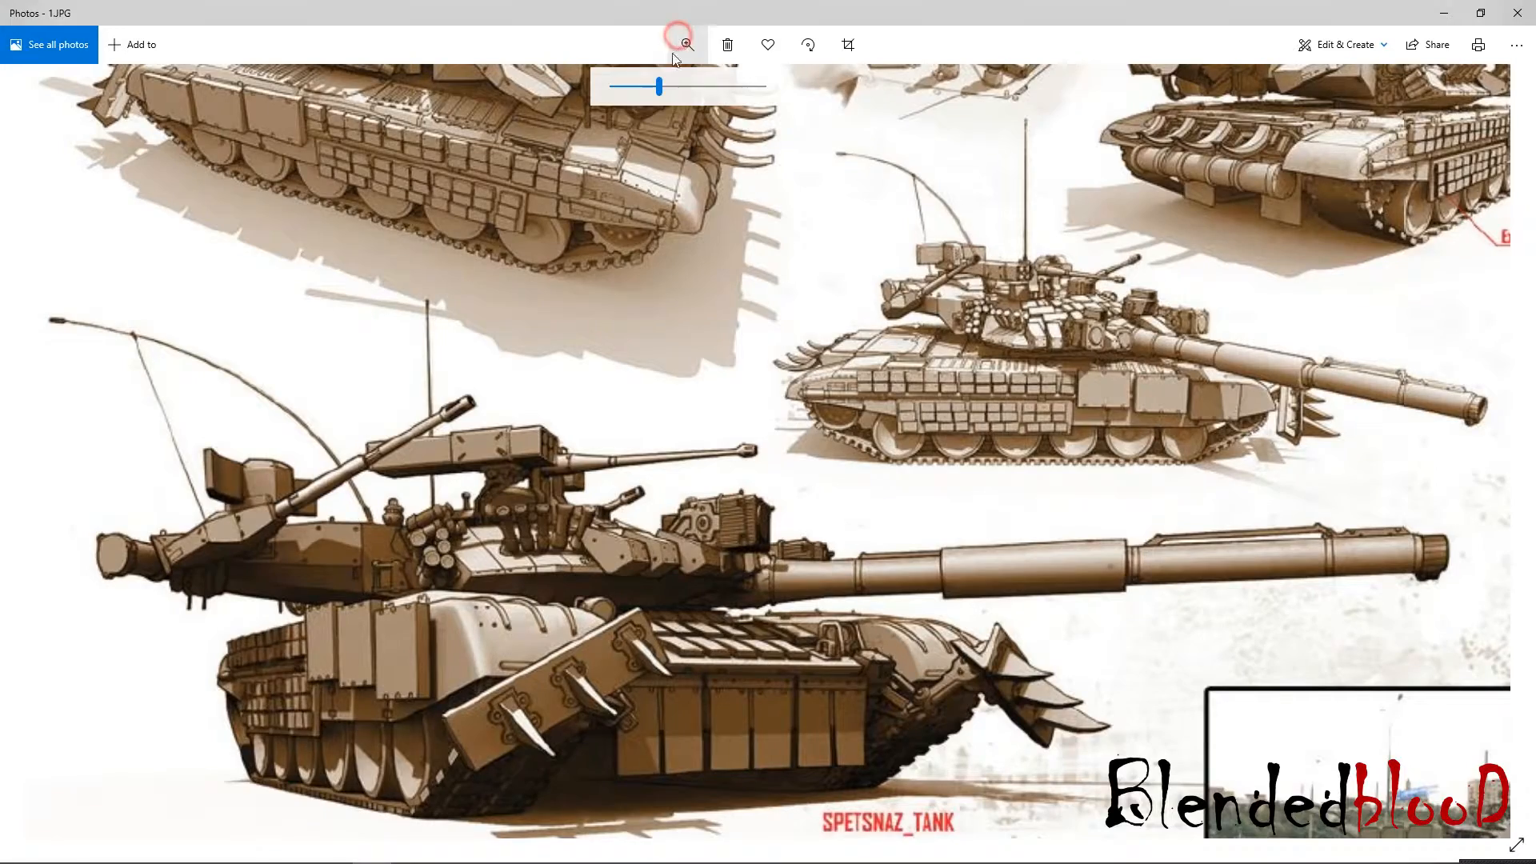
drag(658, 87, 756, 87)
drag(1072, 480, 781, 380)
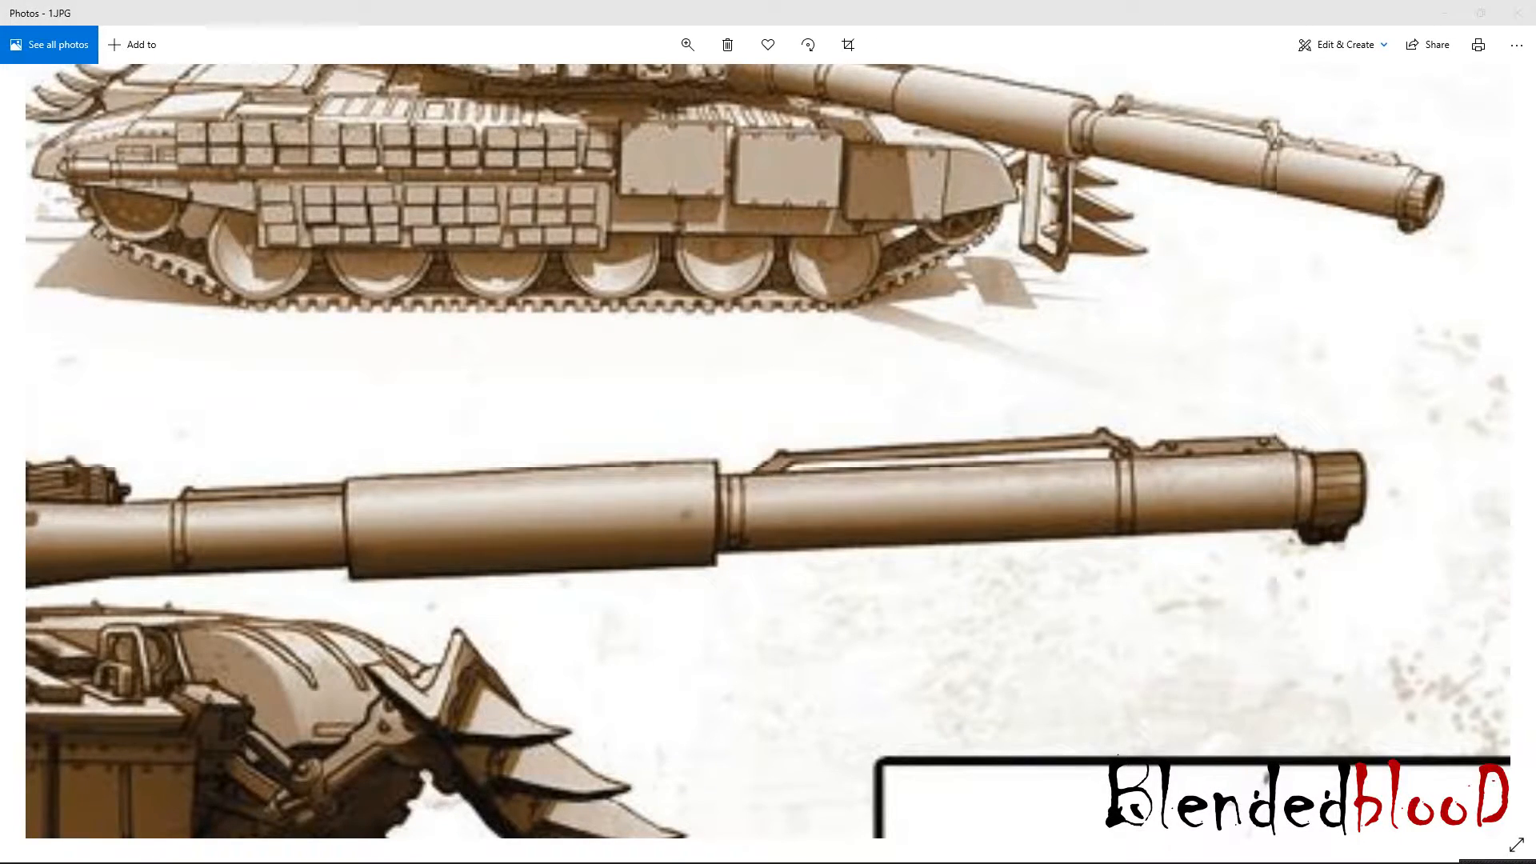
key(alt+Tab)
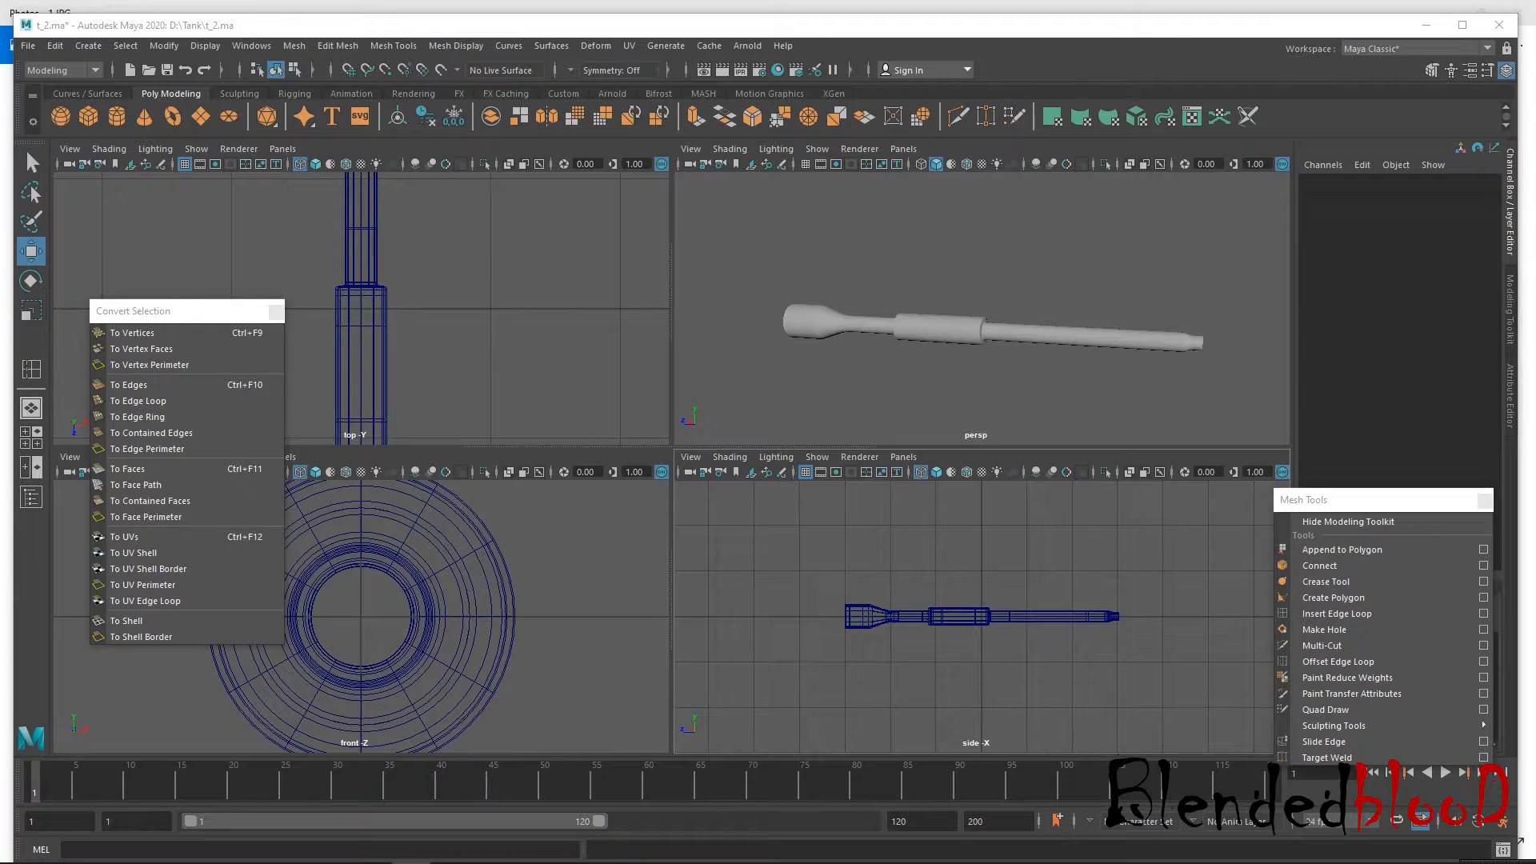
Assign the barrel to a new display layer and hide that layer.
click(1160, 335)
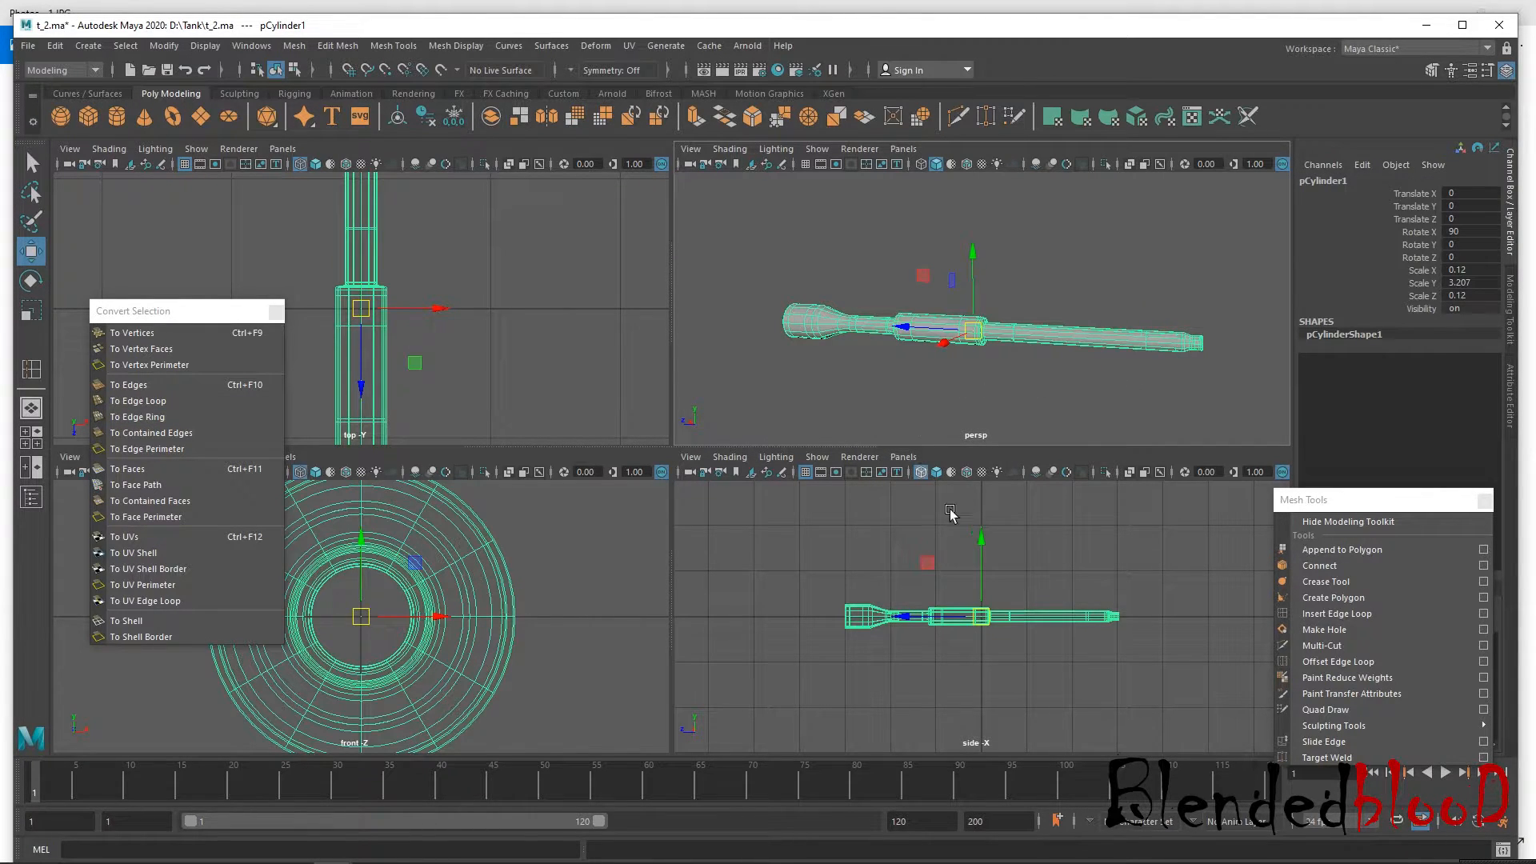
alt+middle_drag(974, 680, 963, 687)
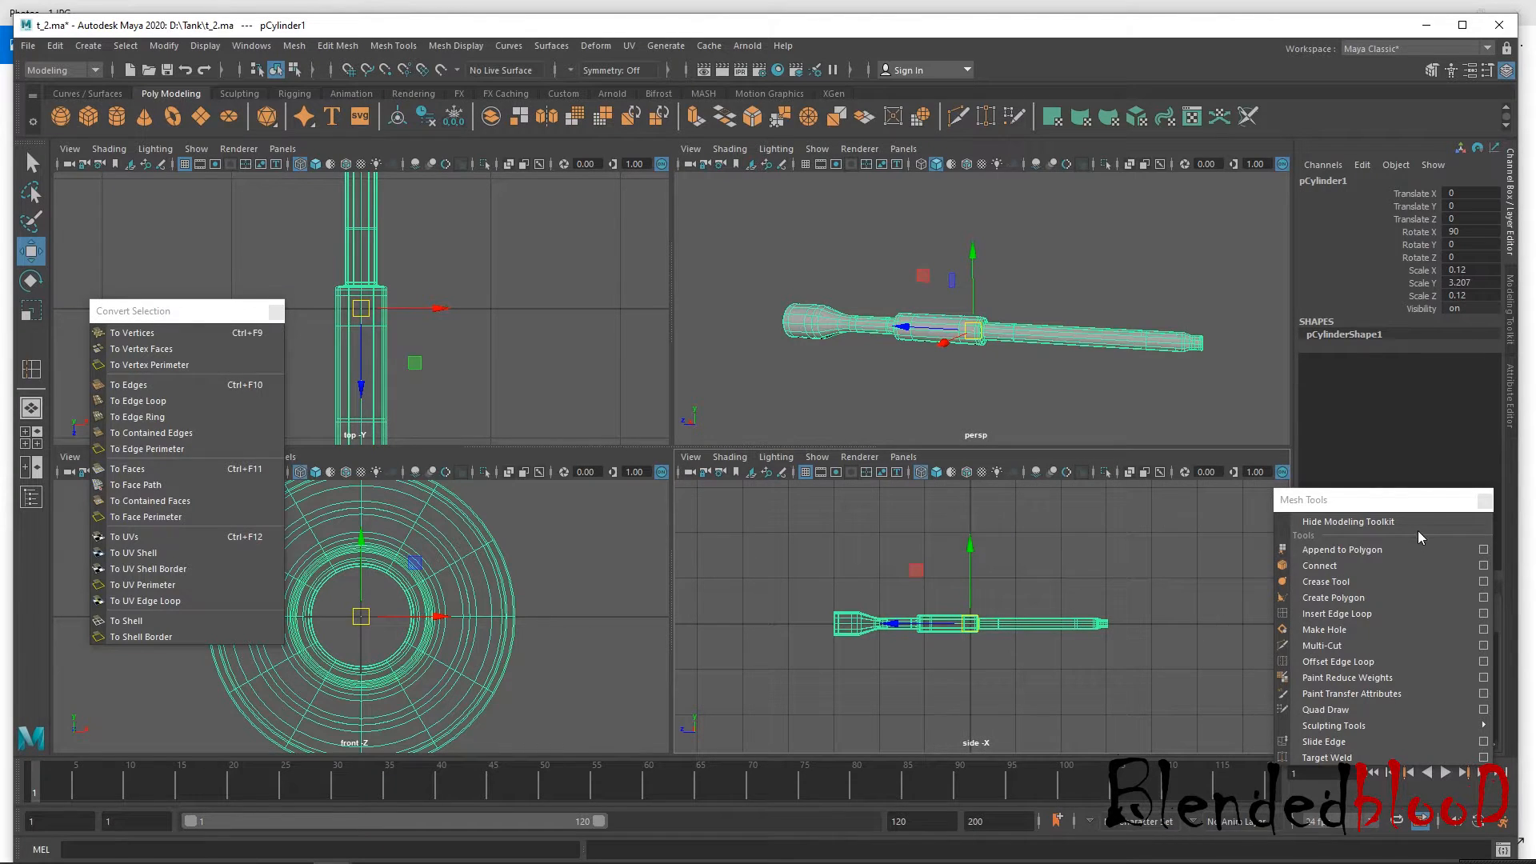
drag(1416, 503, 1386, 746)
click(1479, 623)
click(1312, 641)
click(1044, 656)
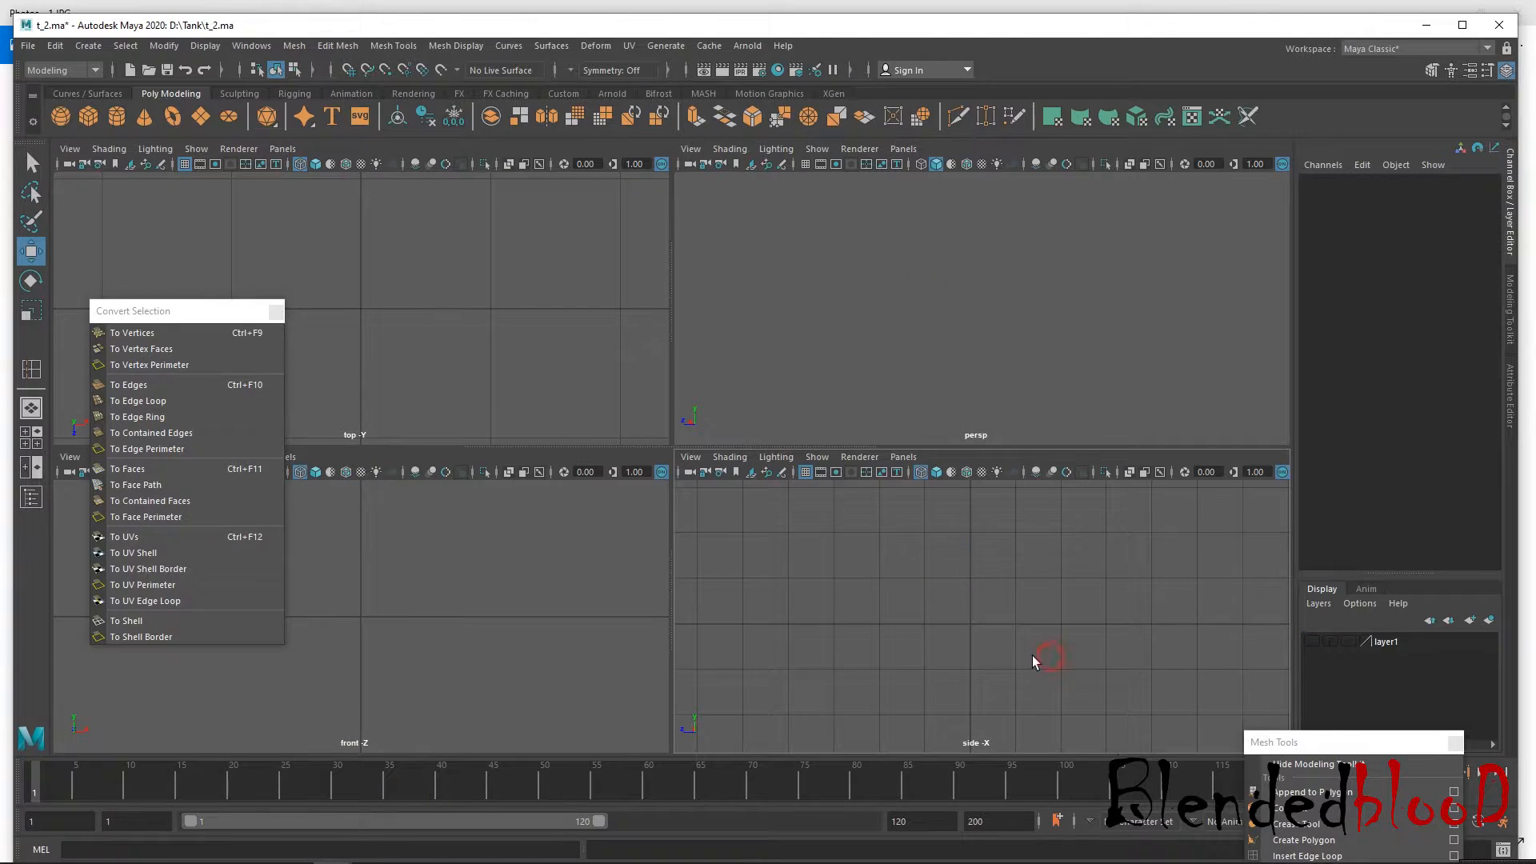
Create a polygon plane and turn it to face the side view with Rotate Z set to 90.
key(space)
mouse_move(844, 488)
alt+middle_down()
mouse_move(842, 564)
mouse_move(775, 545)
alt+middle_up()
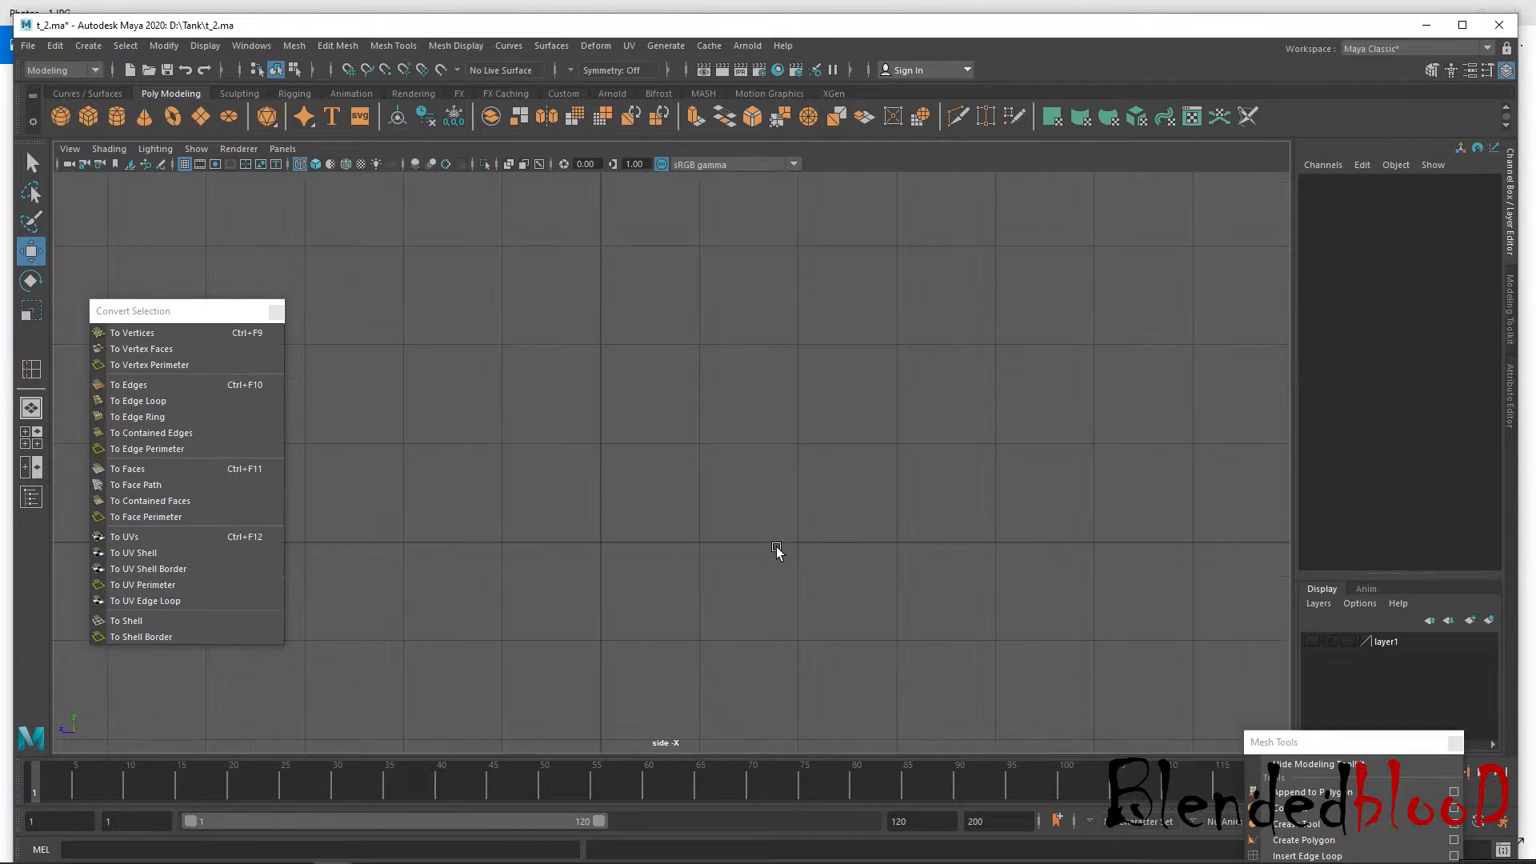
click(199, 116)
key(e)
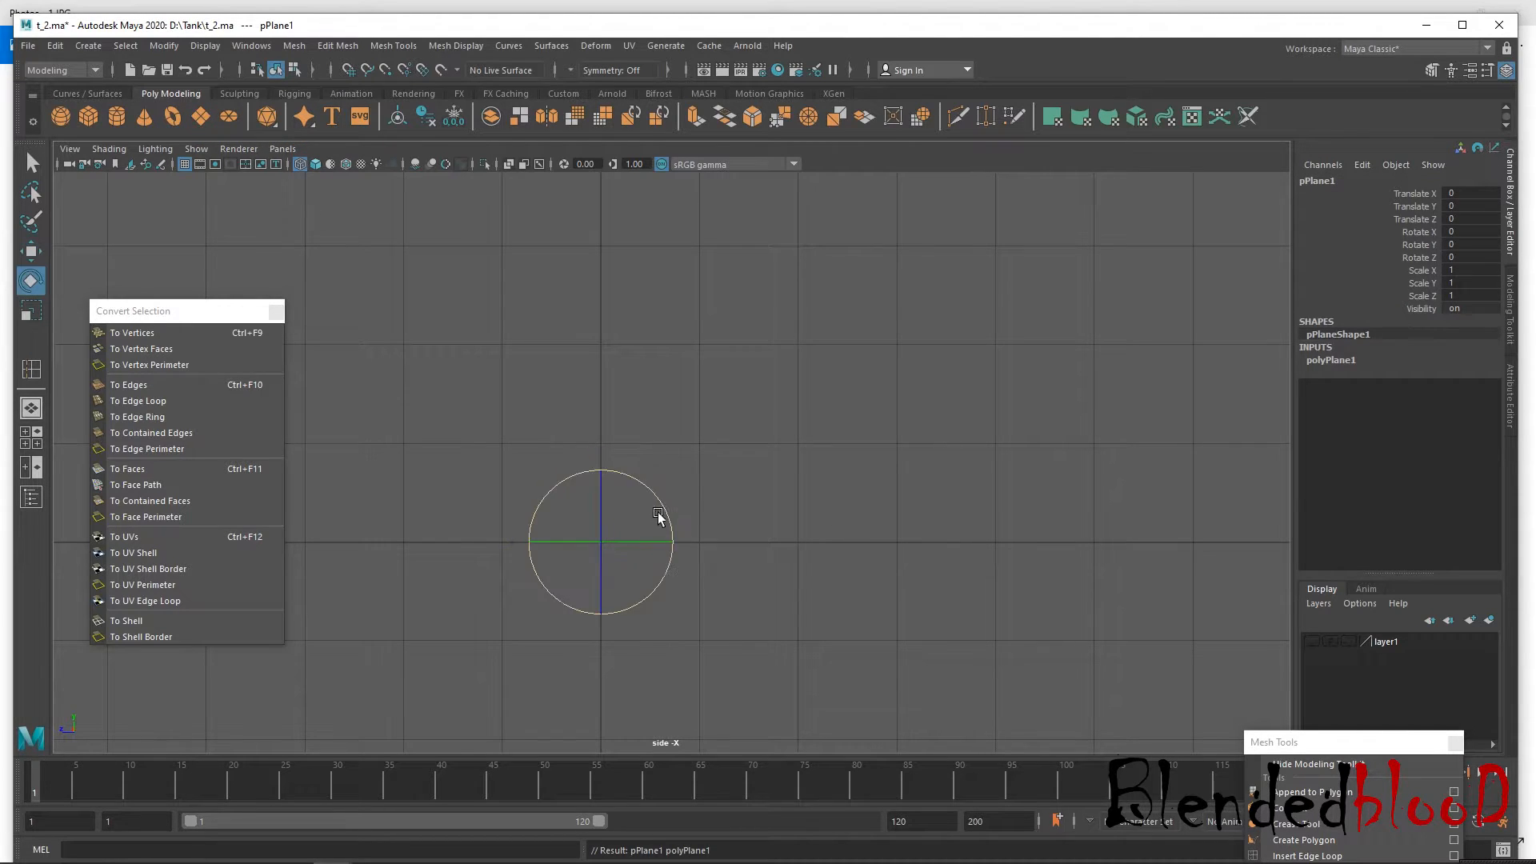
drag(600, 507, 640, 543)
double_click(1471, 258)
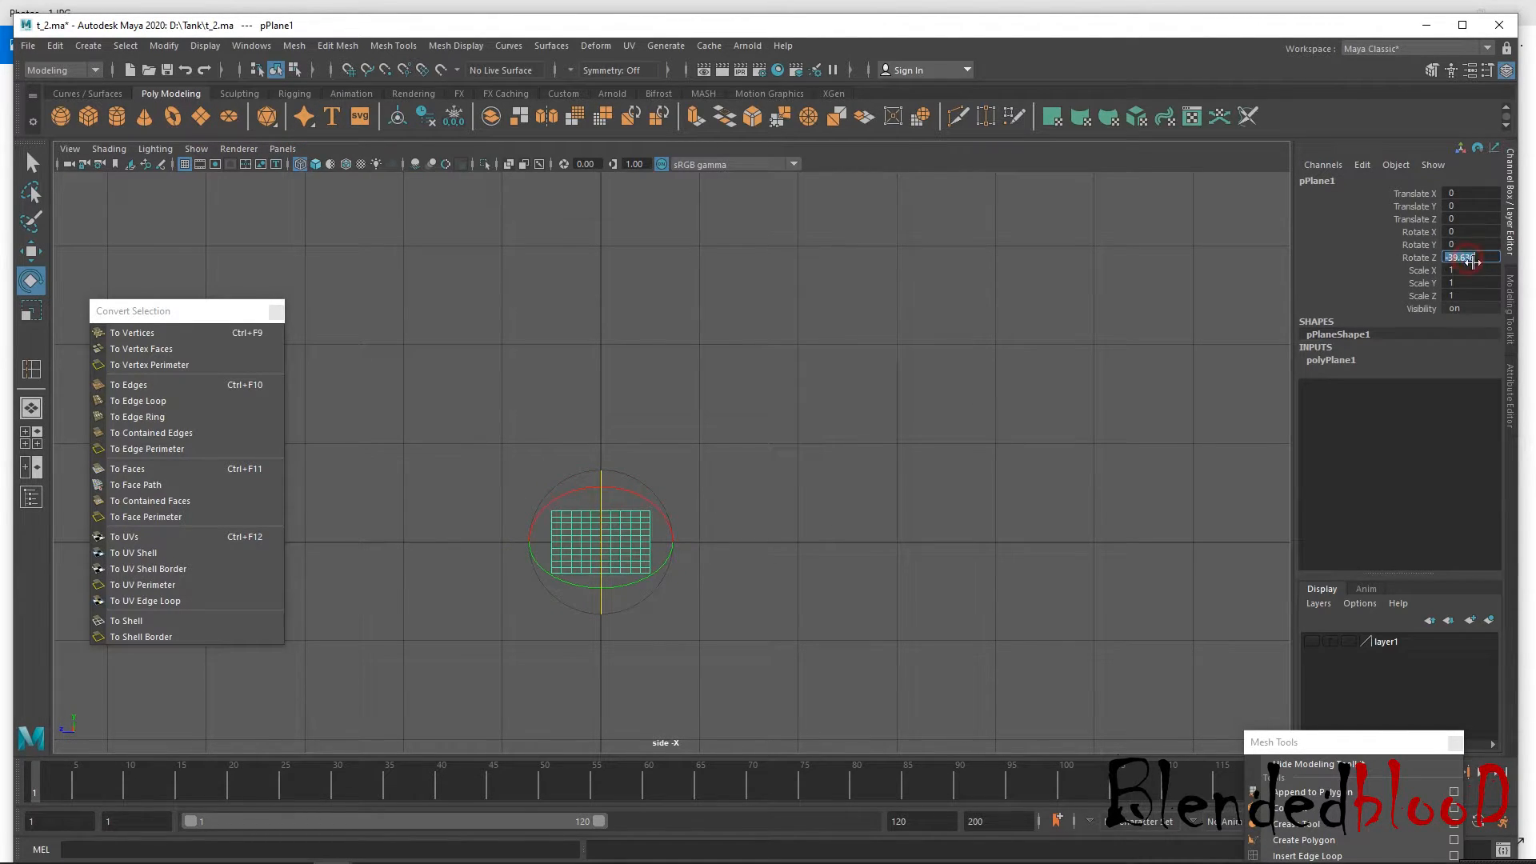
text(90)
key(Return)
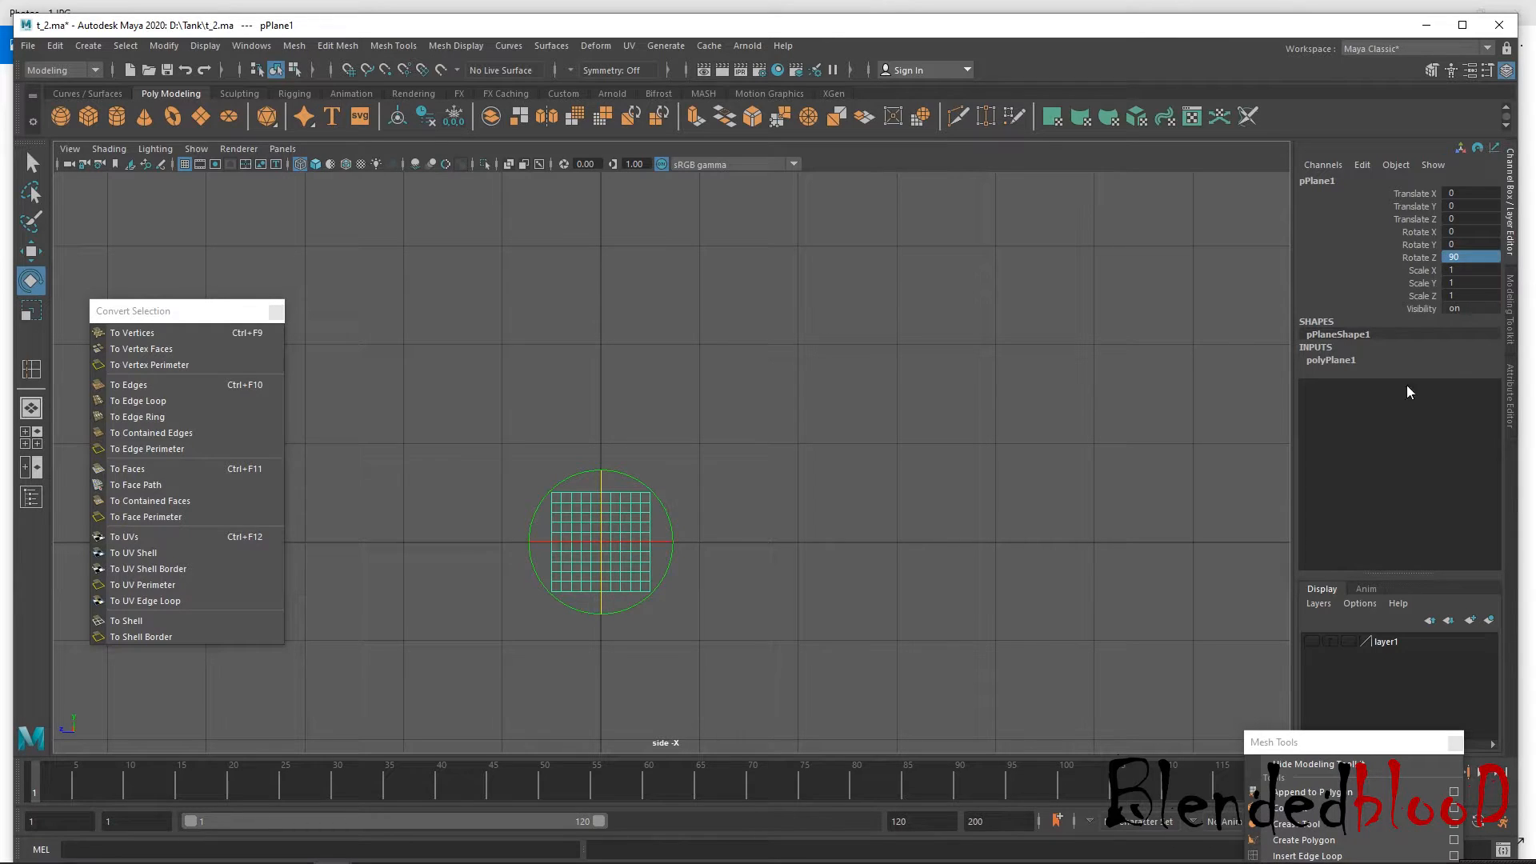
Reduce the plane's width and height subdivisions to 1 each.
click(1346, 365)
drag(1369, 399, 1369, 411)
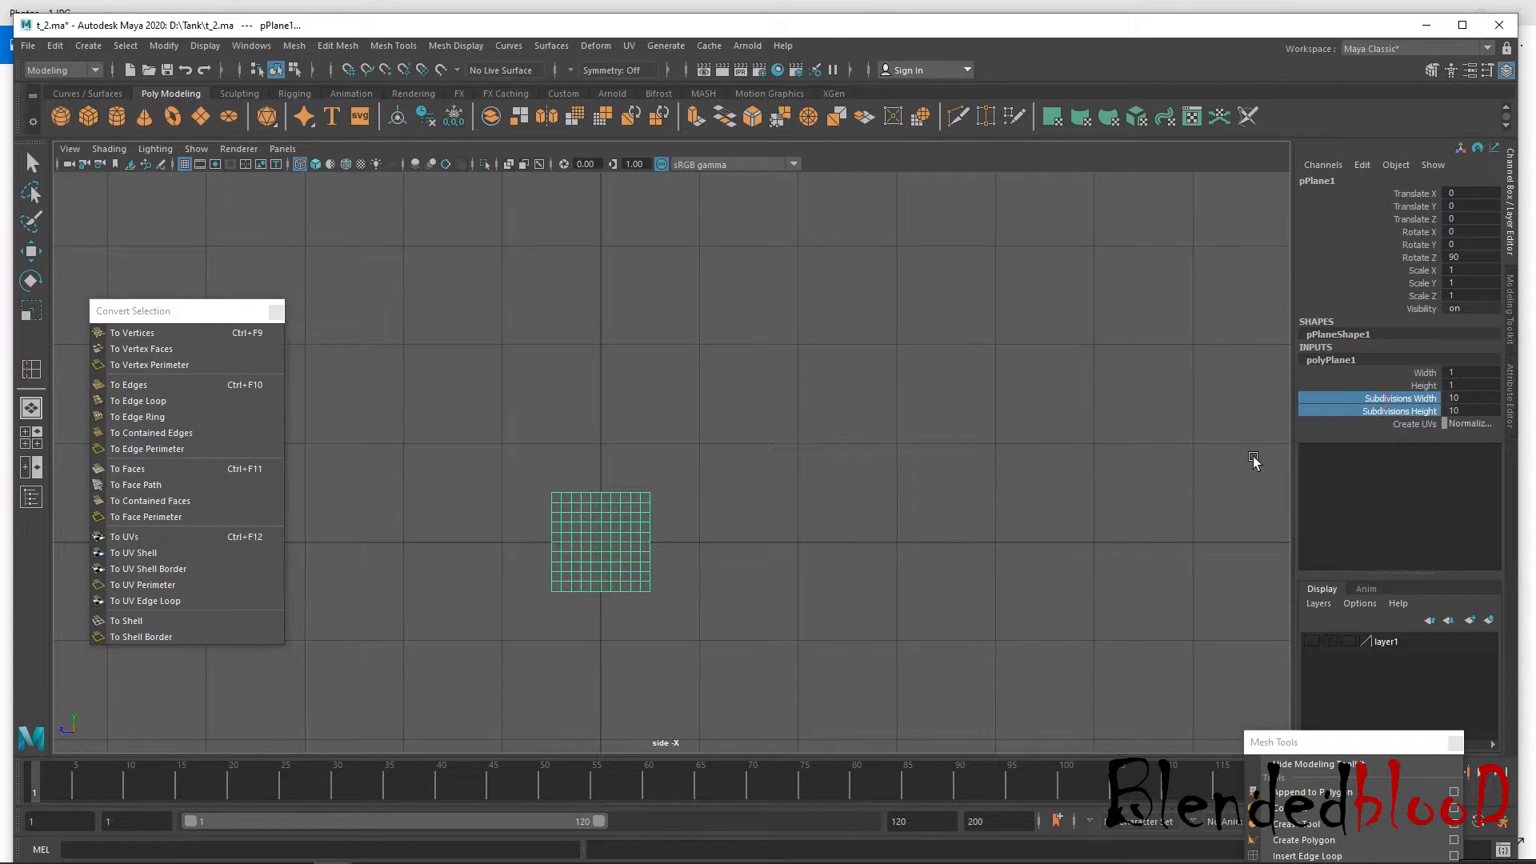
middle_drag(1255, 461, 364, 465)
Flatten the plane to about 0.178 in Scale X, move it above the axis and lengthen it into a strip by pulling its left-end vertices.
key(r)
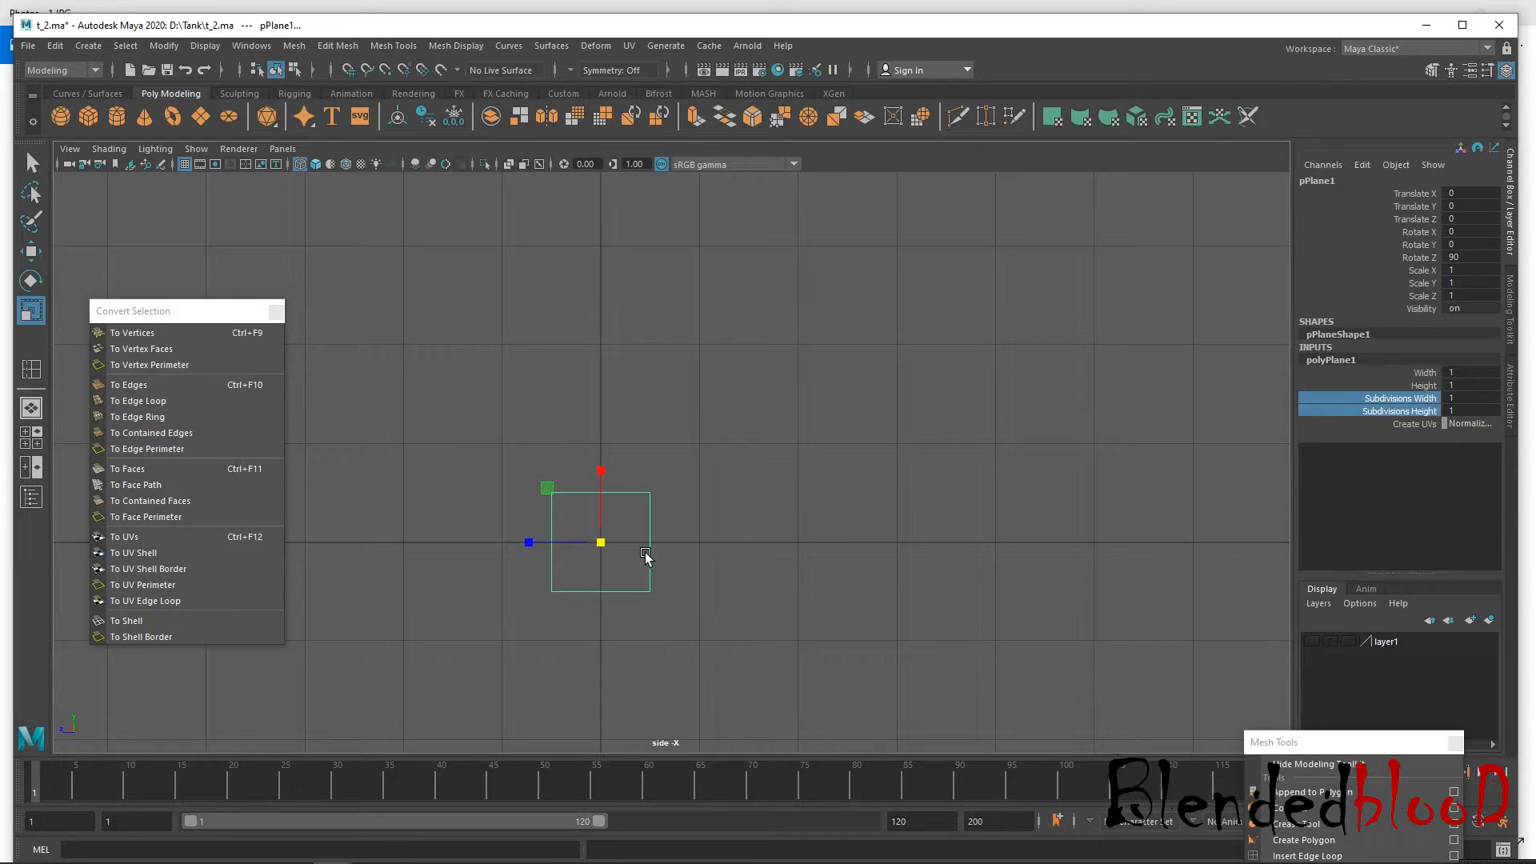
drag(601, 472, 822, 453)
key(w)
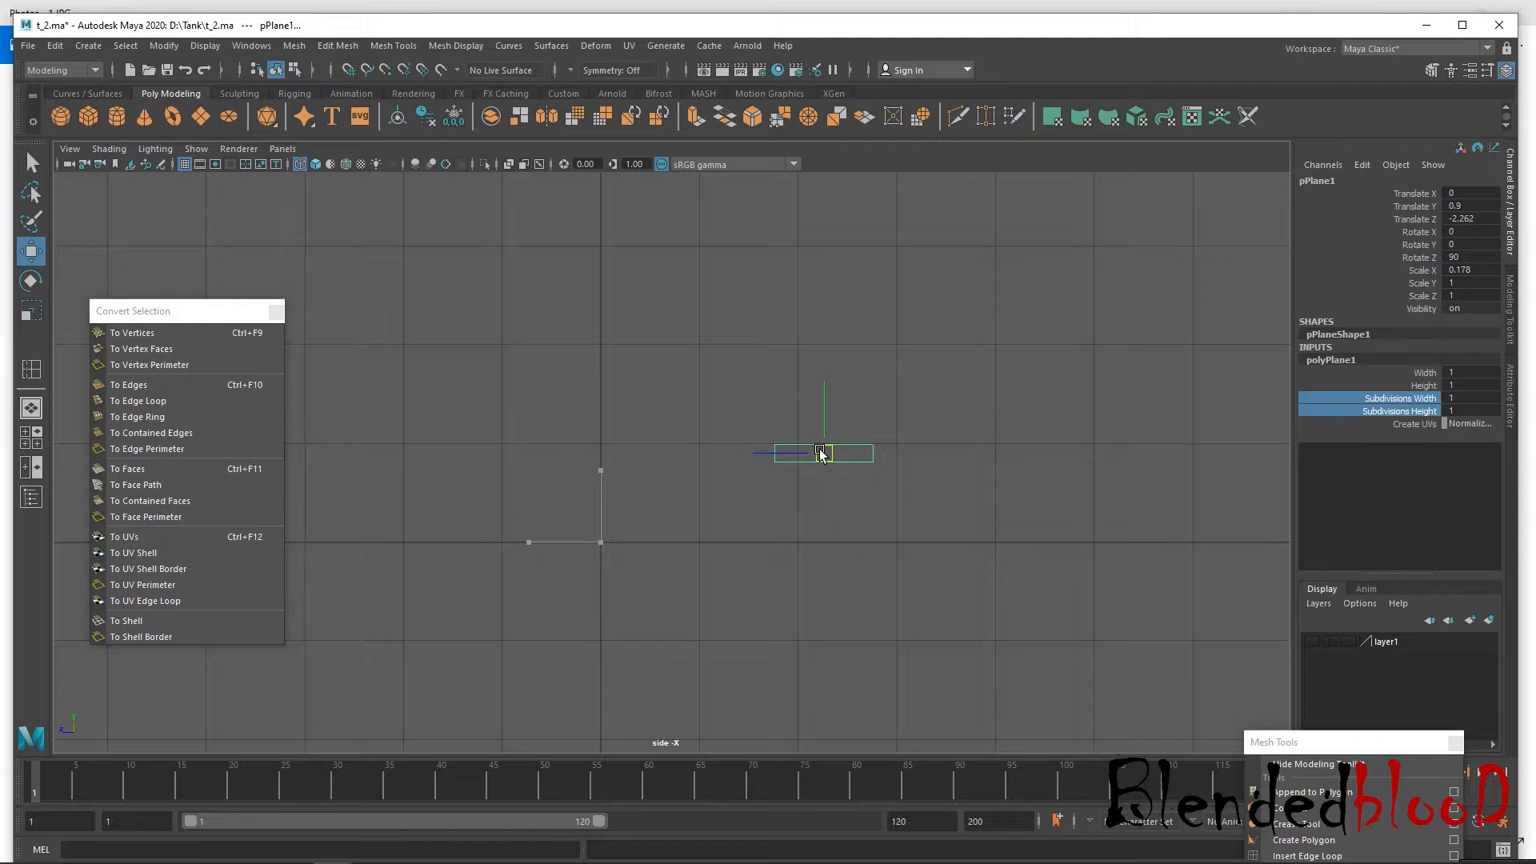
right_drag(822, 453, 760, 429)
drag(761, 429, 799, 510)
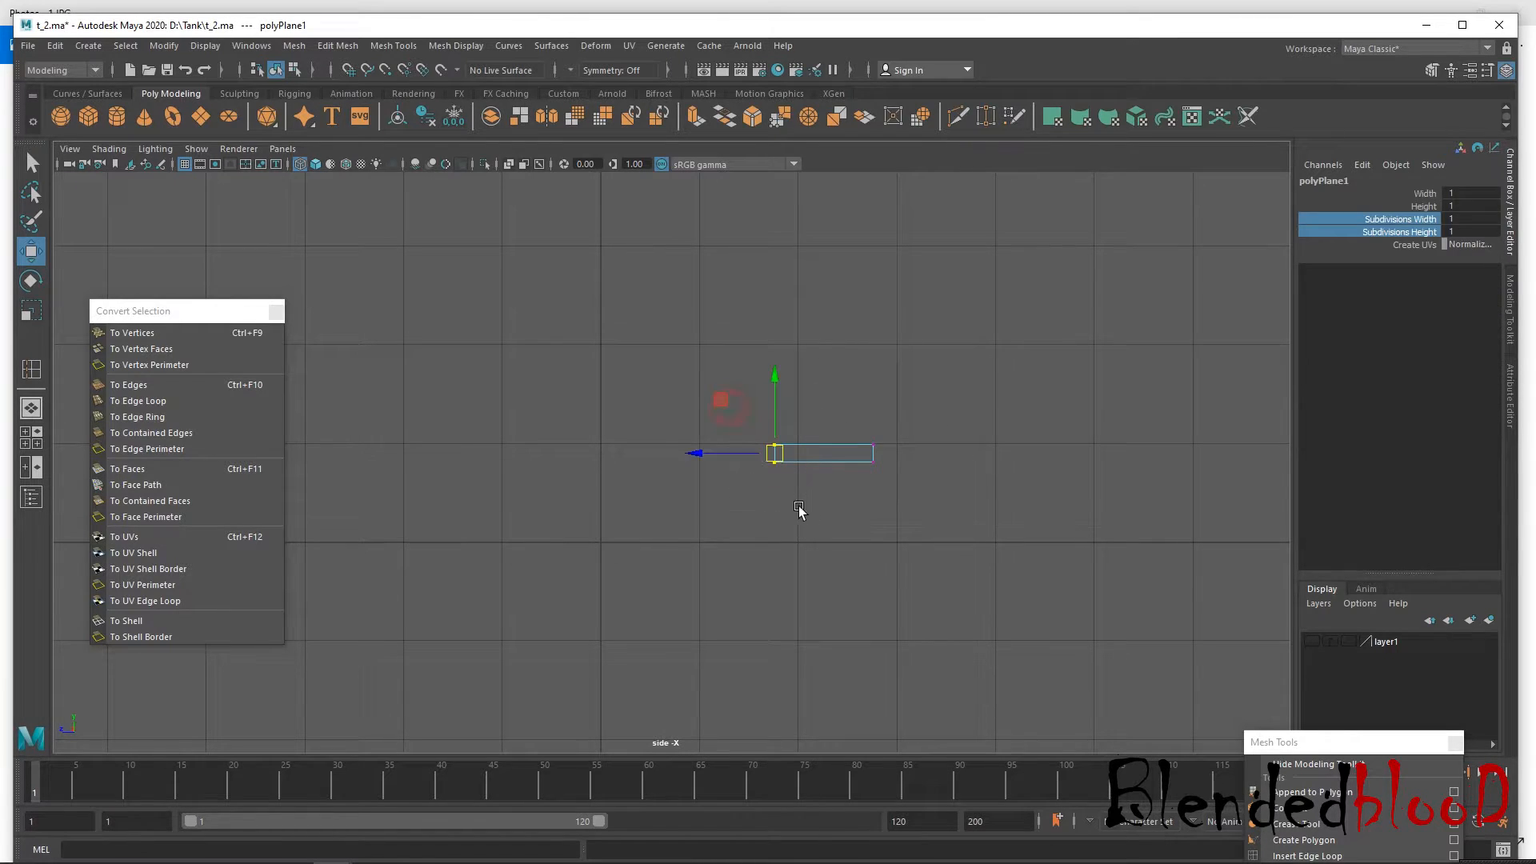
drag(774, 454, 524, 457)
Show layer1 again, then shrink the strip to about 0.42 in Scale Y and Z and place it just above the barrel's thin front section.
click(1311, 641)
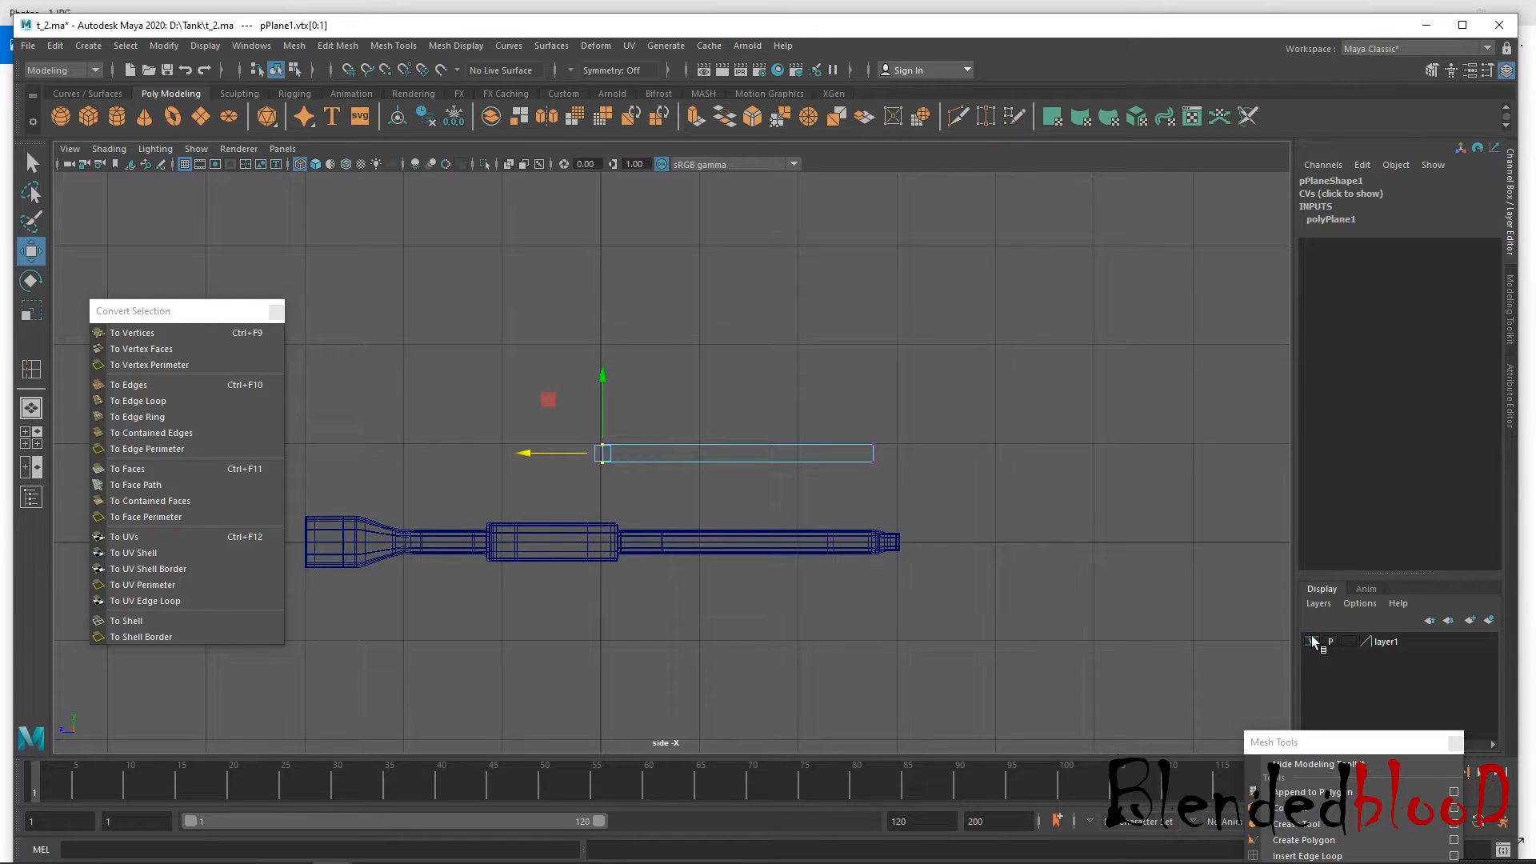
right_drag(775, 461, 755, 433)
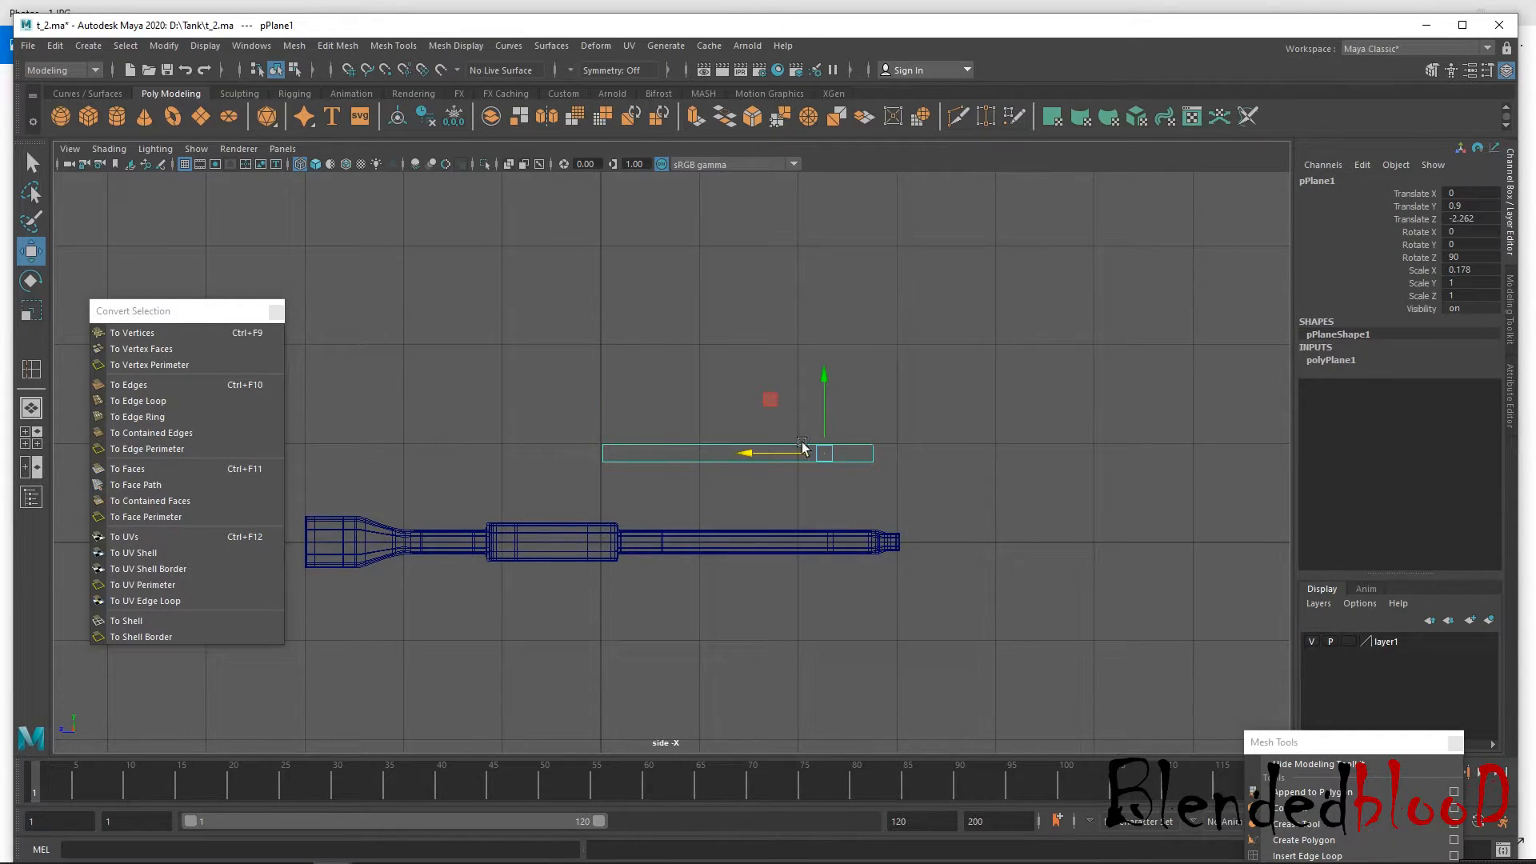
drag(831, 454, 750, 492)
key(r)
drag(724, 486, 712, 483)
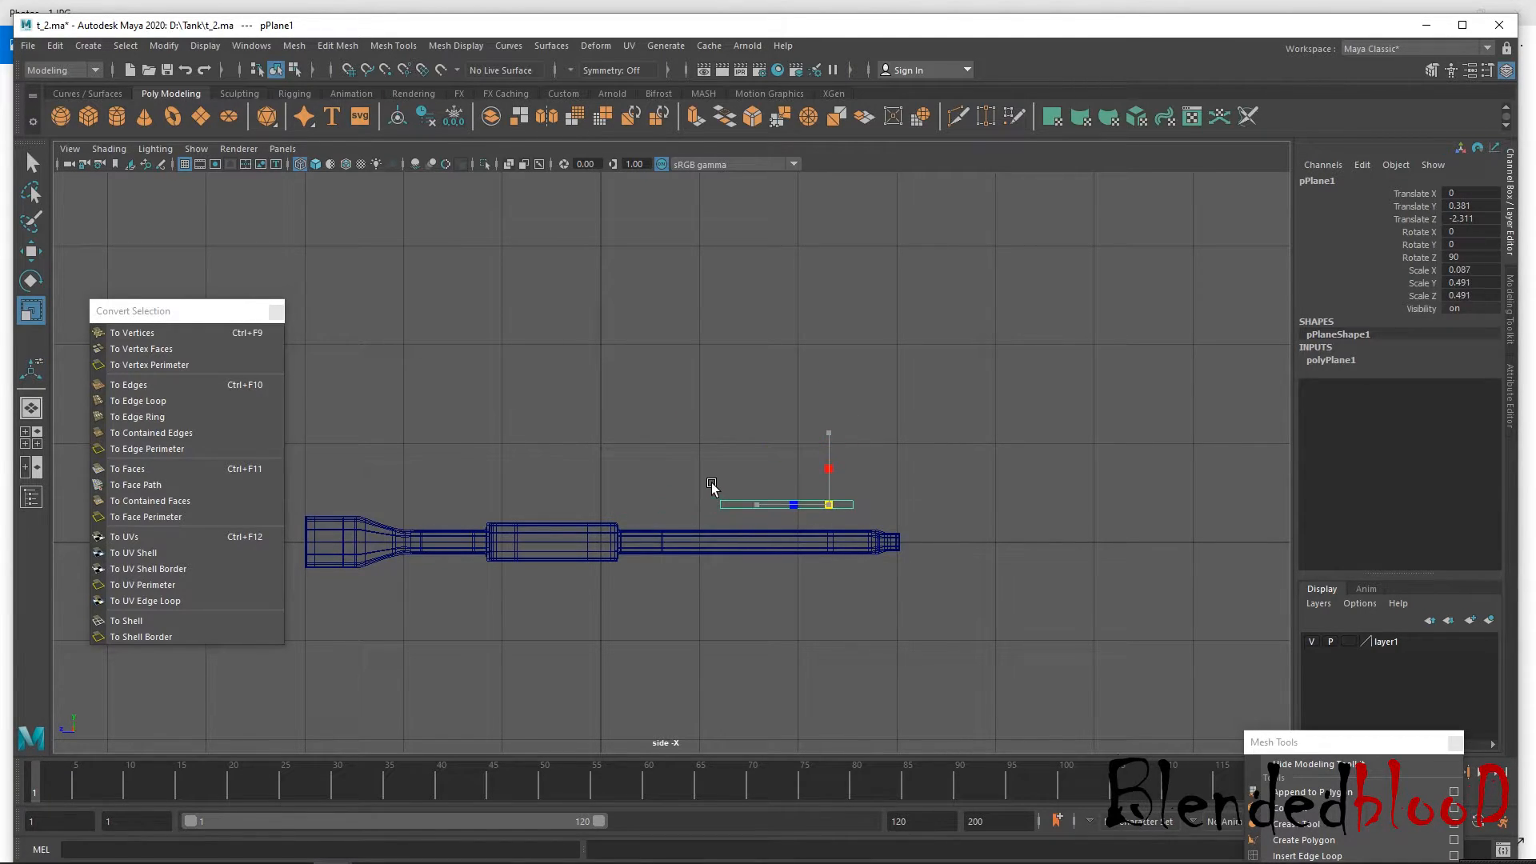
key(w)
drag(828, 505, 765, 529)
key(r)
key(w)
key(r)
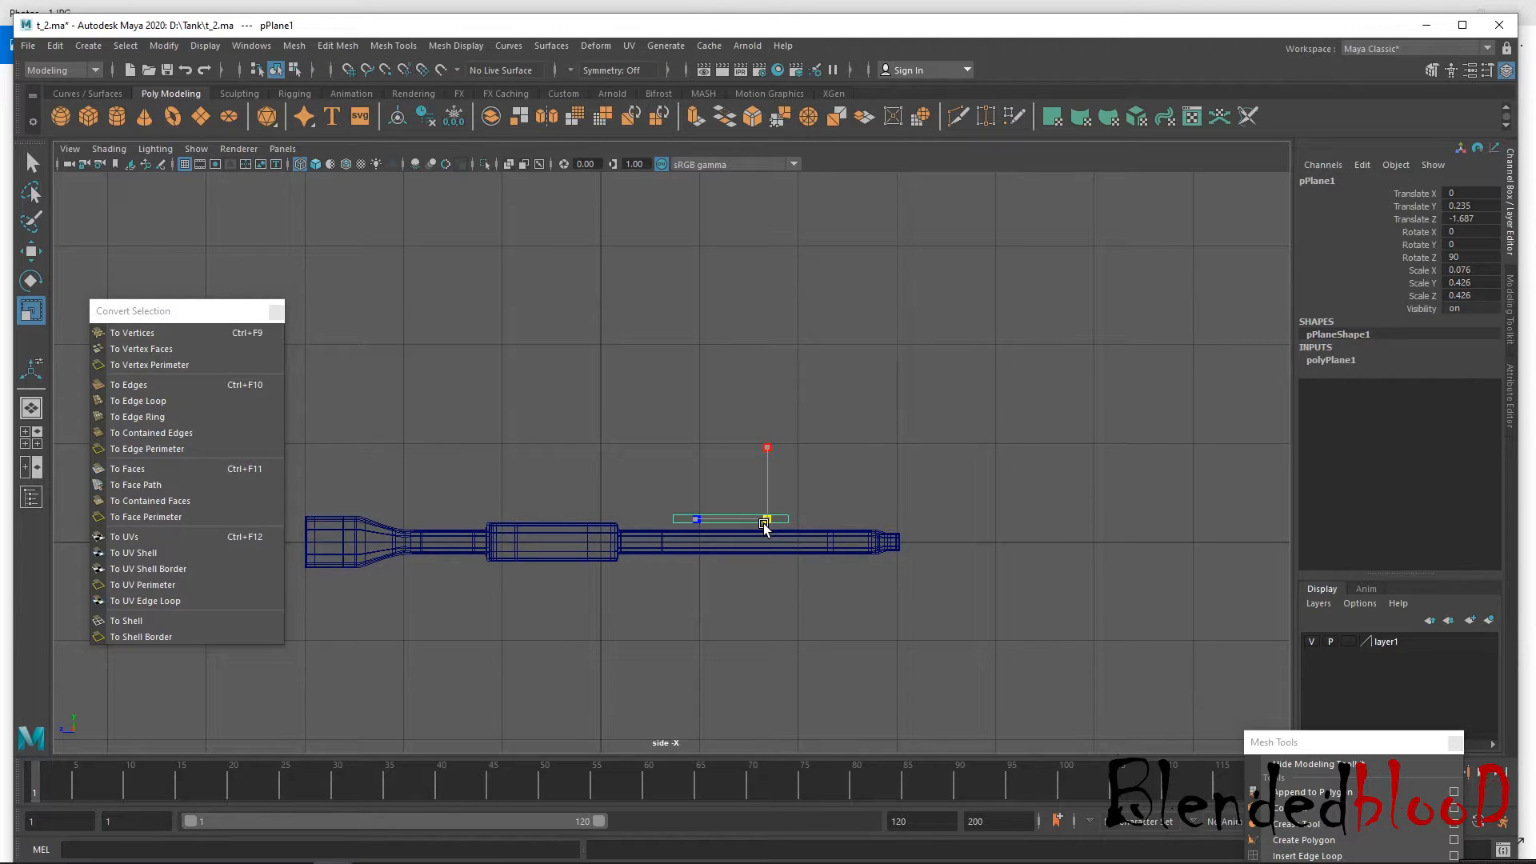
key(w)
Extrude both short end edges of the strip outward and lower them toward the barrel to form sloped legs.
scroll(785, 540, up, 5)
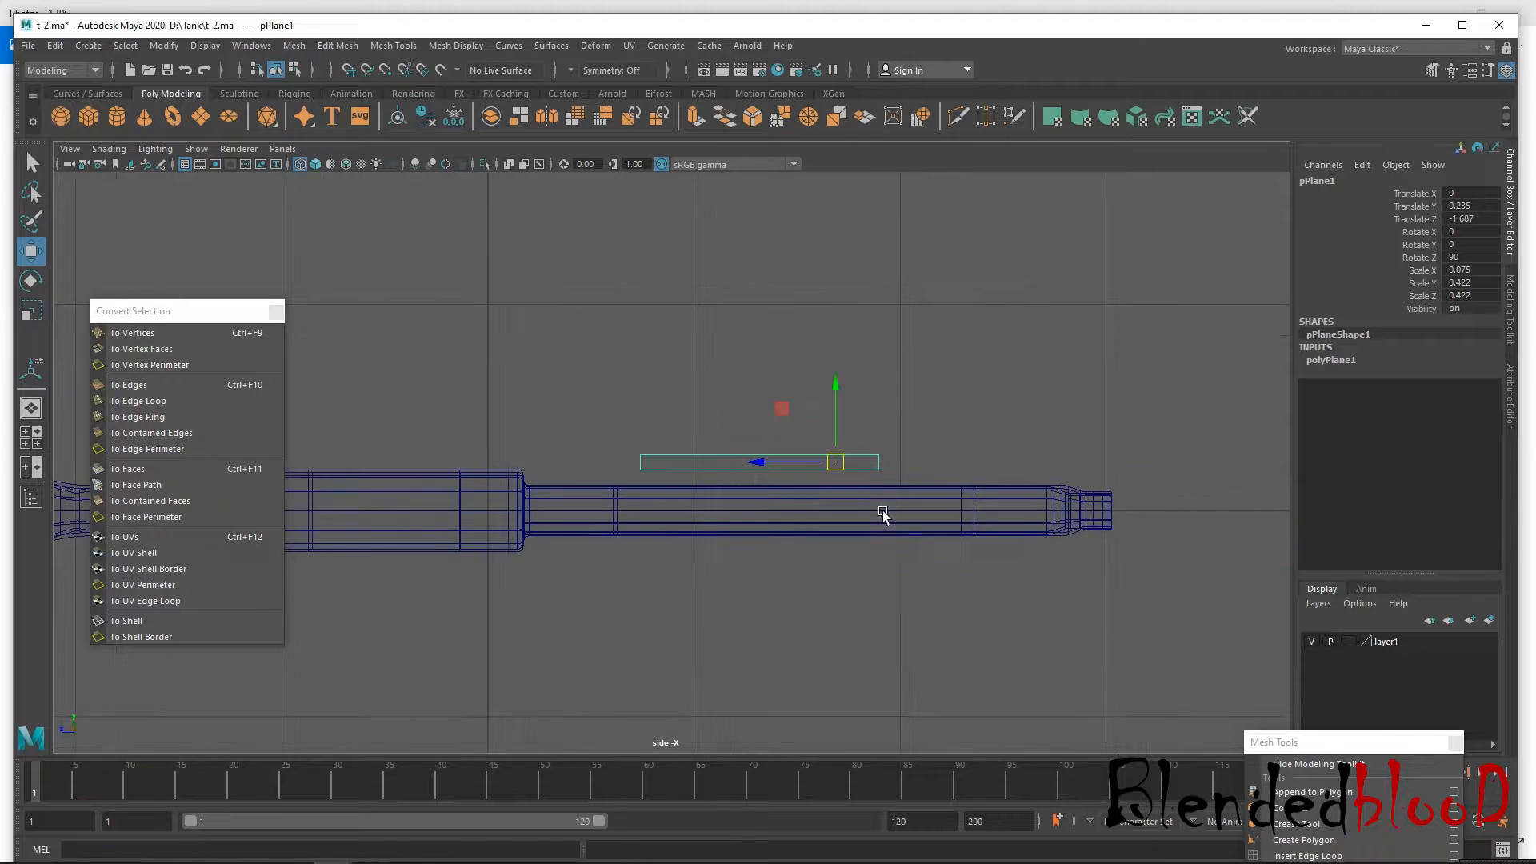
alt+right_drag(883, 510, 982, 689)
alt+middle_drag(1024, 502, 924, 539)
alt+right_drag(924, 539, 928, 602)
alt+middle_drag(950, 588, 1045, 555)
right_drag(622, 445, 622, 364)
click(617, 477)
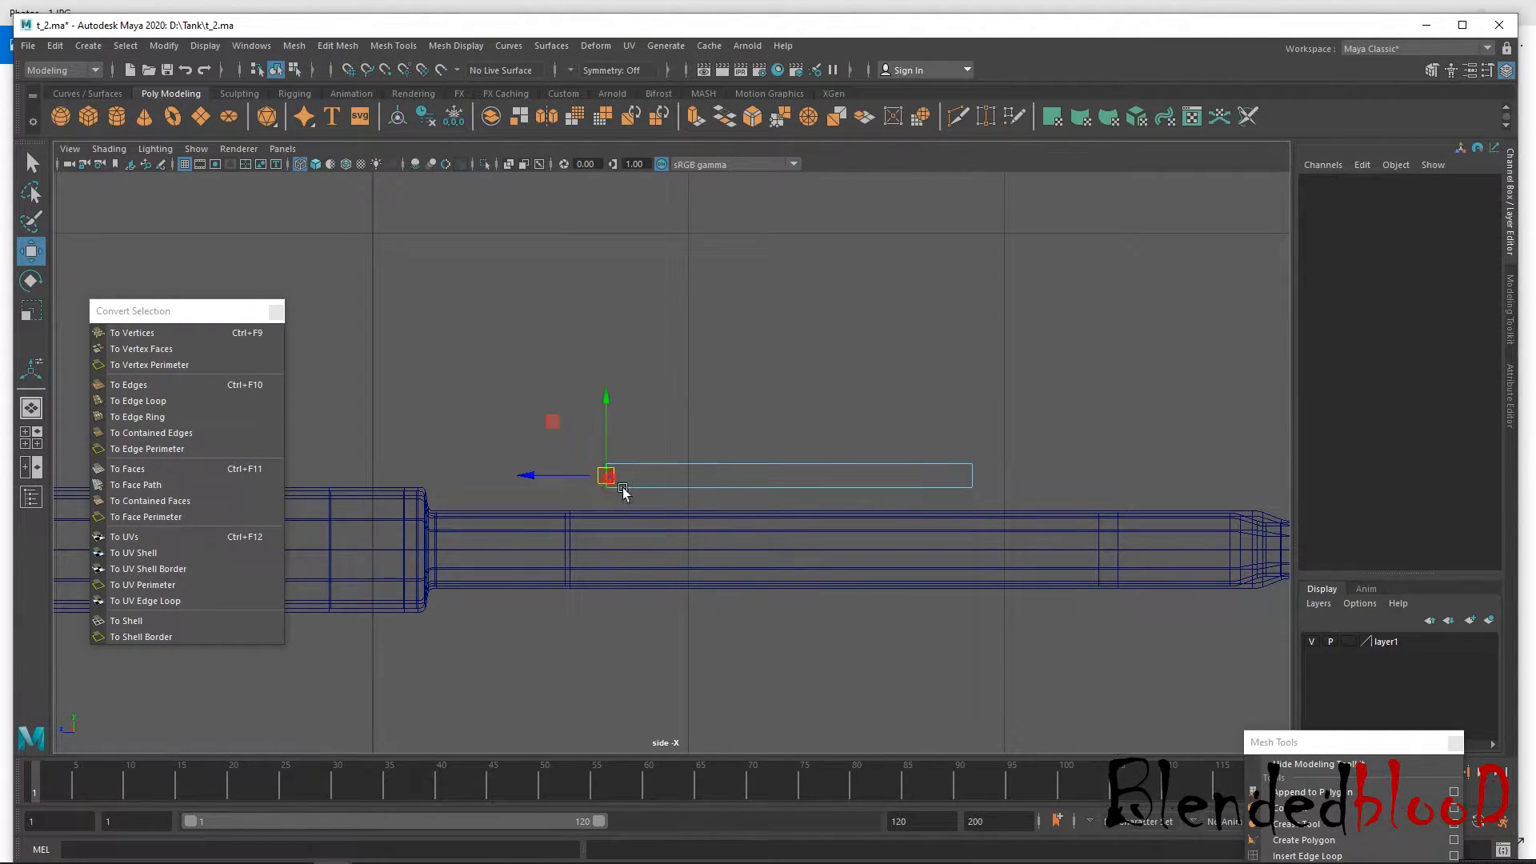
shift+click(988, 485)
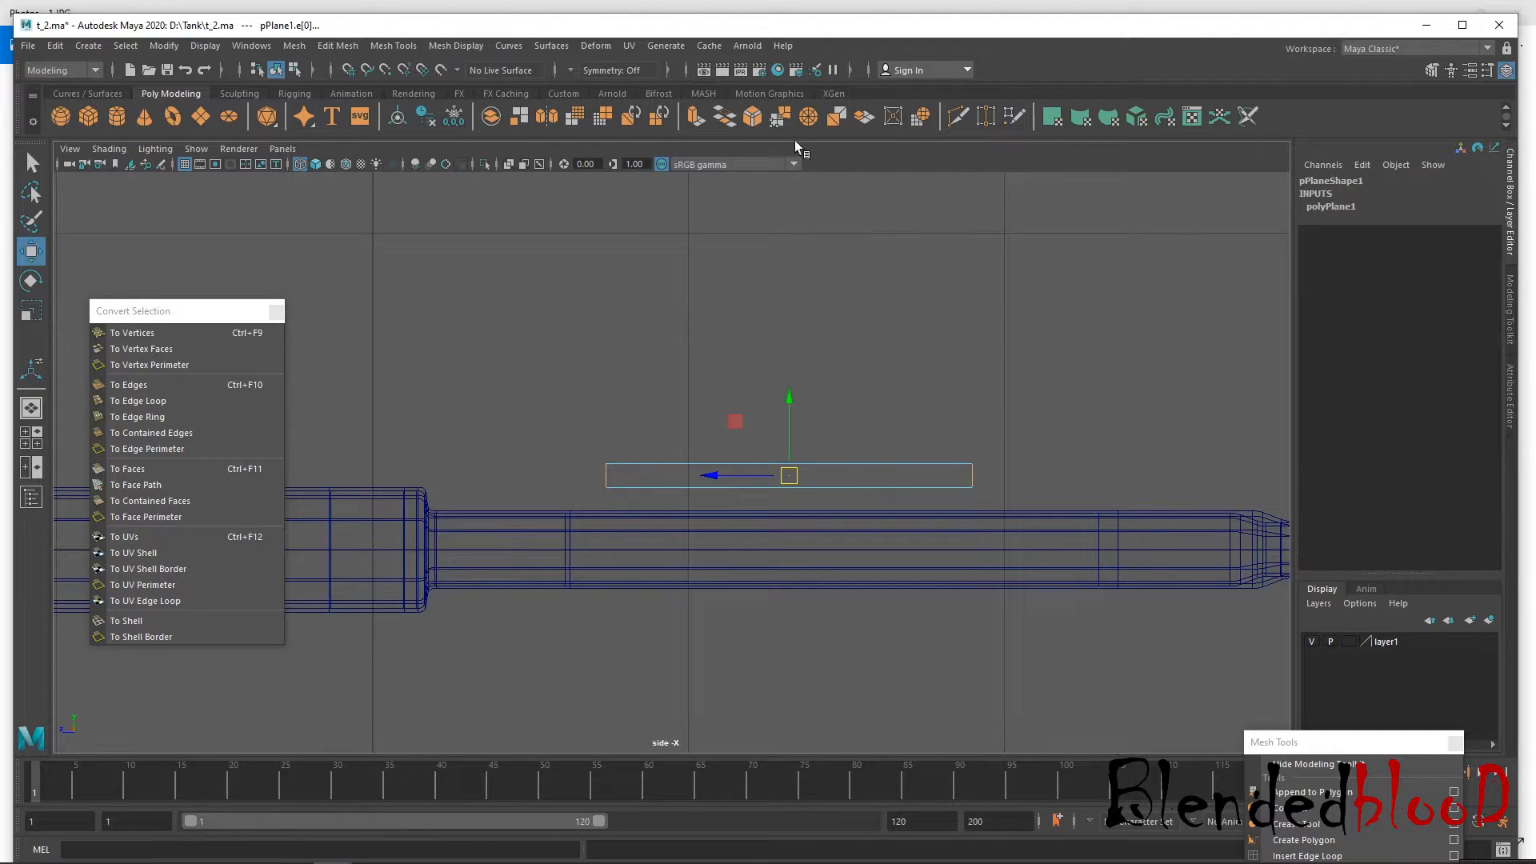
click(691, 118)
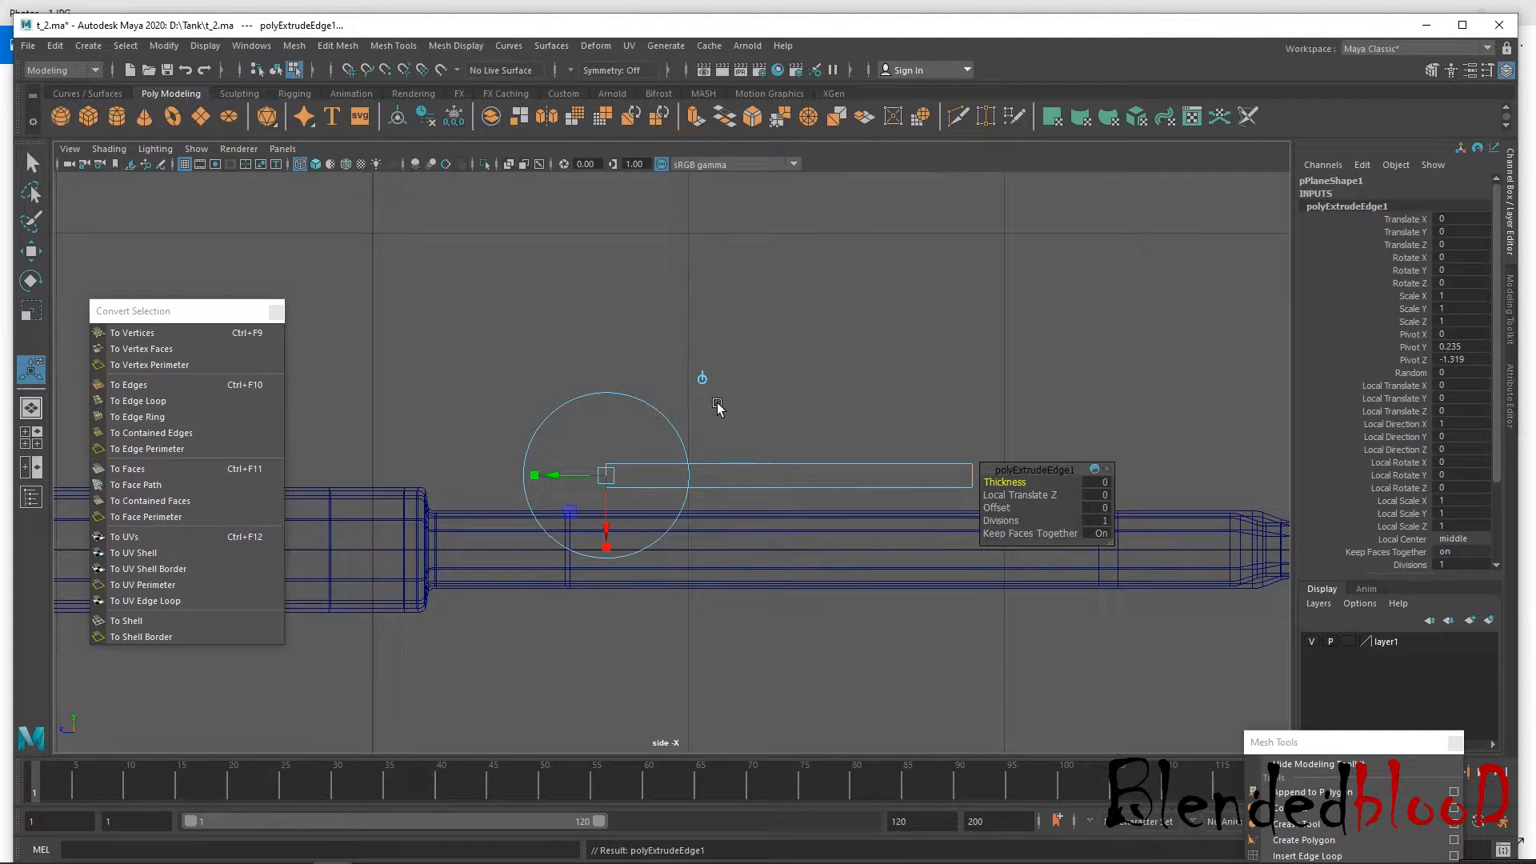
key(r)
drag(720, 477, 706, 479)
key(w)
drag(789, 416, 803, 427)
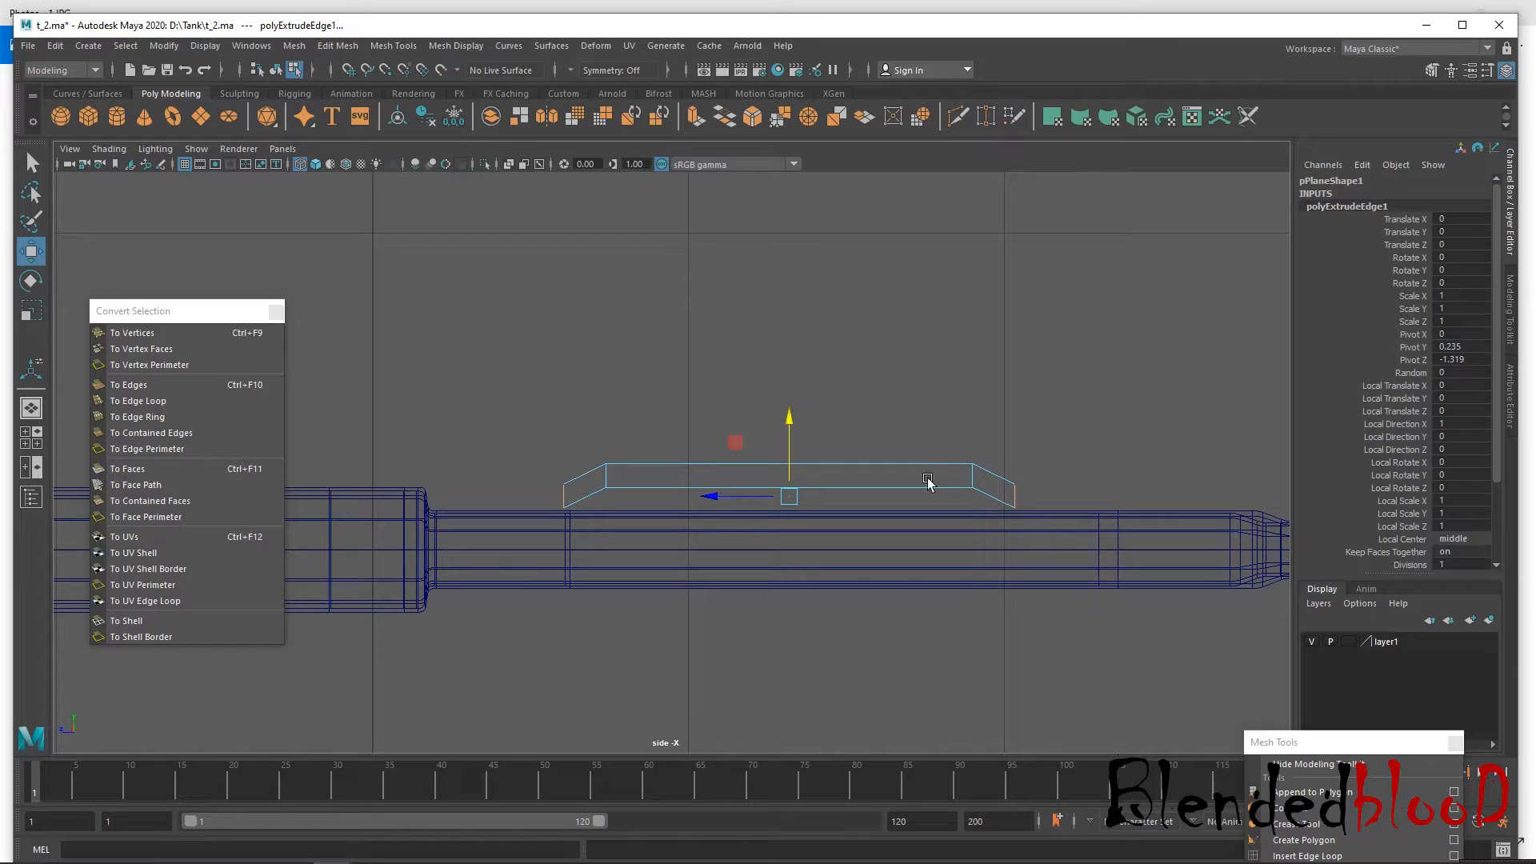
With layer1 set to reference display, lower the two upper outer vertices of the legs to the barrel surface and spread them outward.
click(1349, 641)
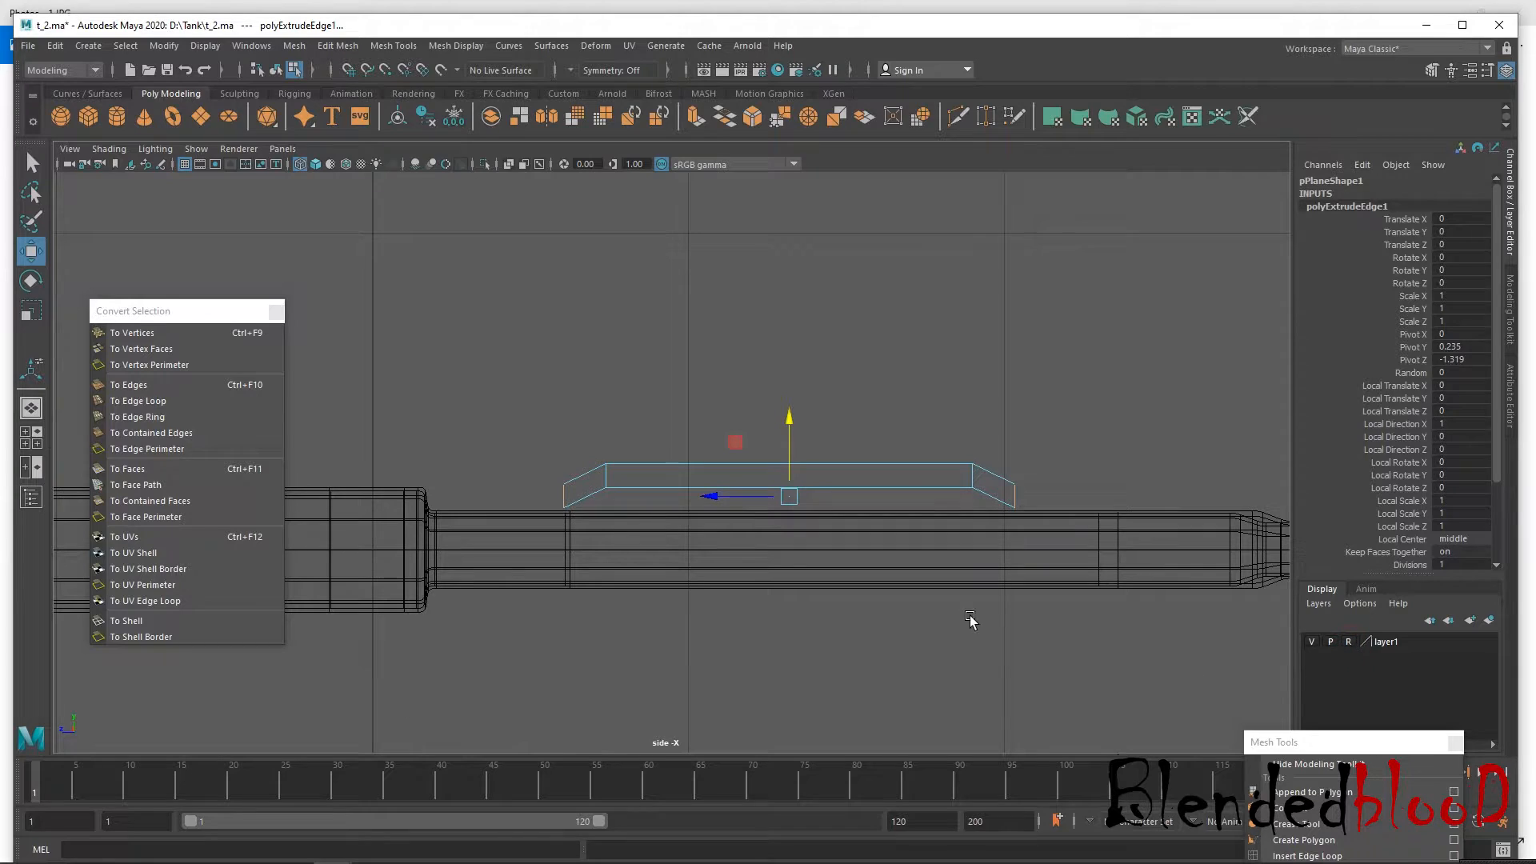
scroll(935, 674, up, 3)
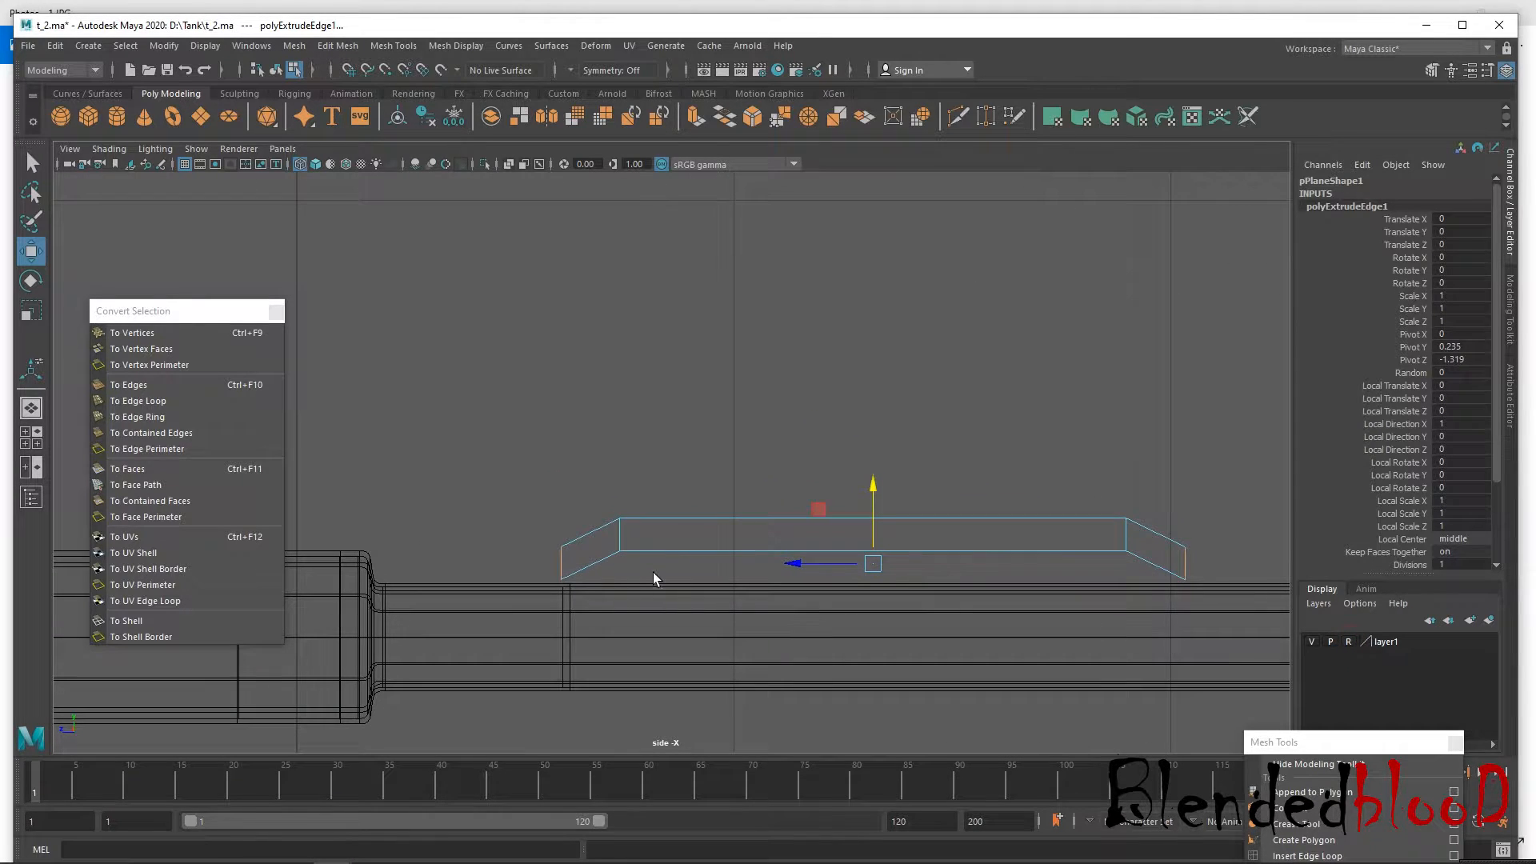
right_drag(580, 546, 516, 424)
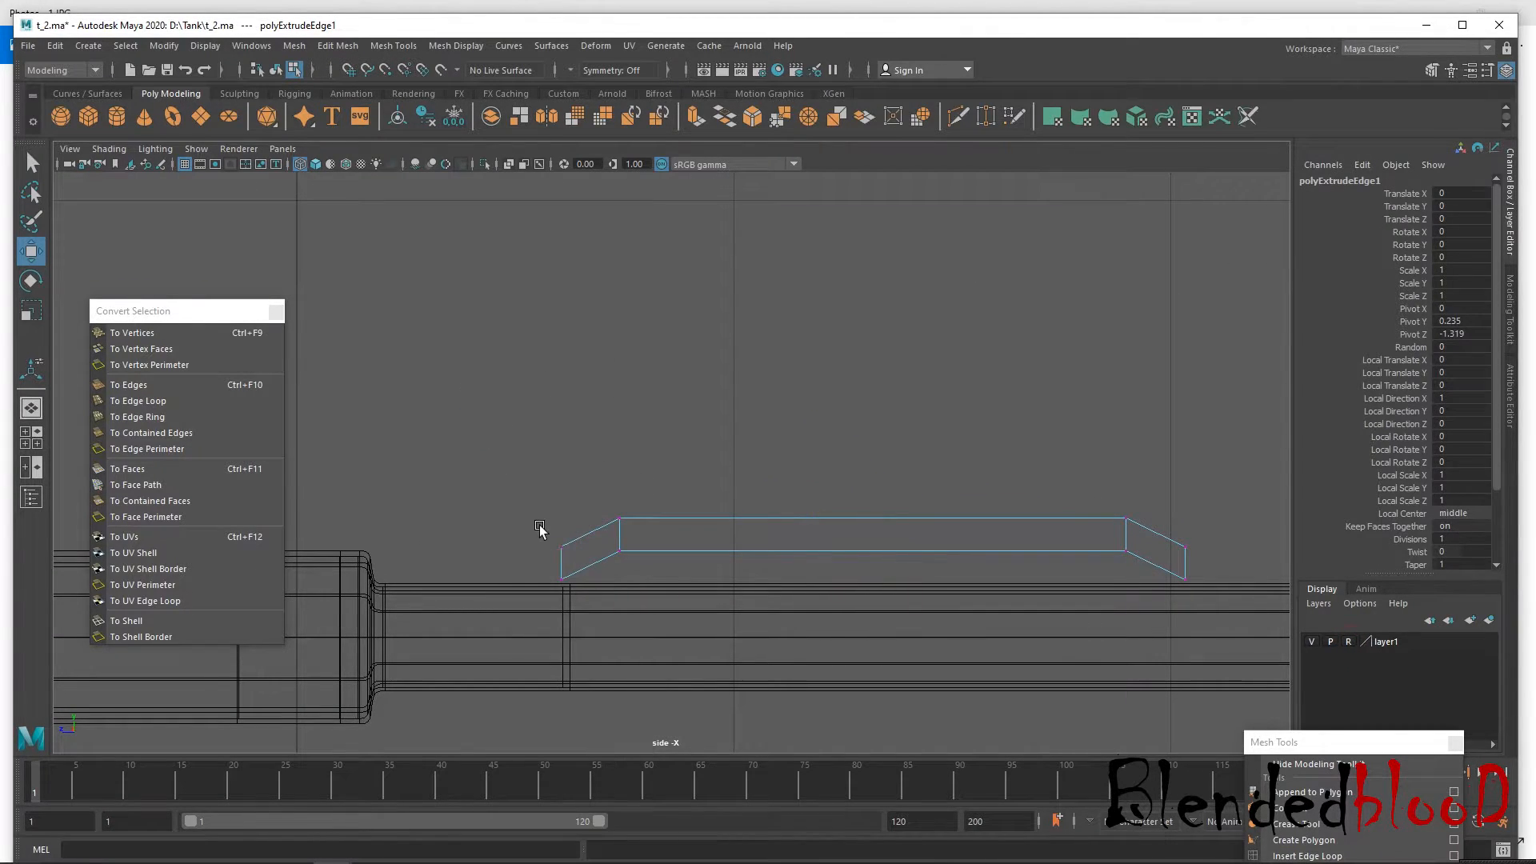
click(569, 549)
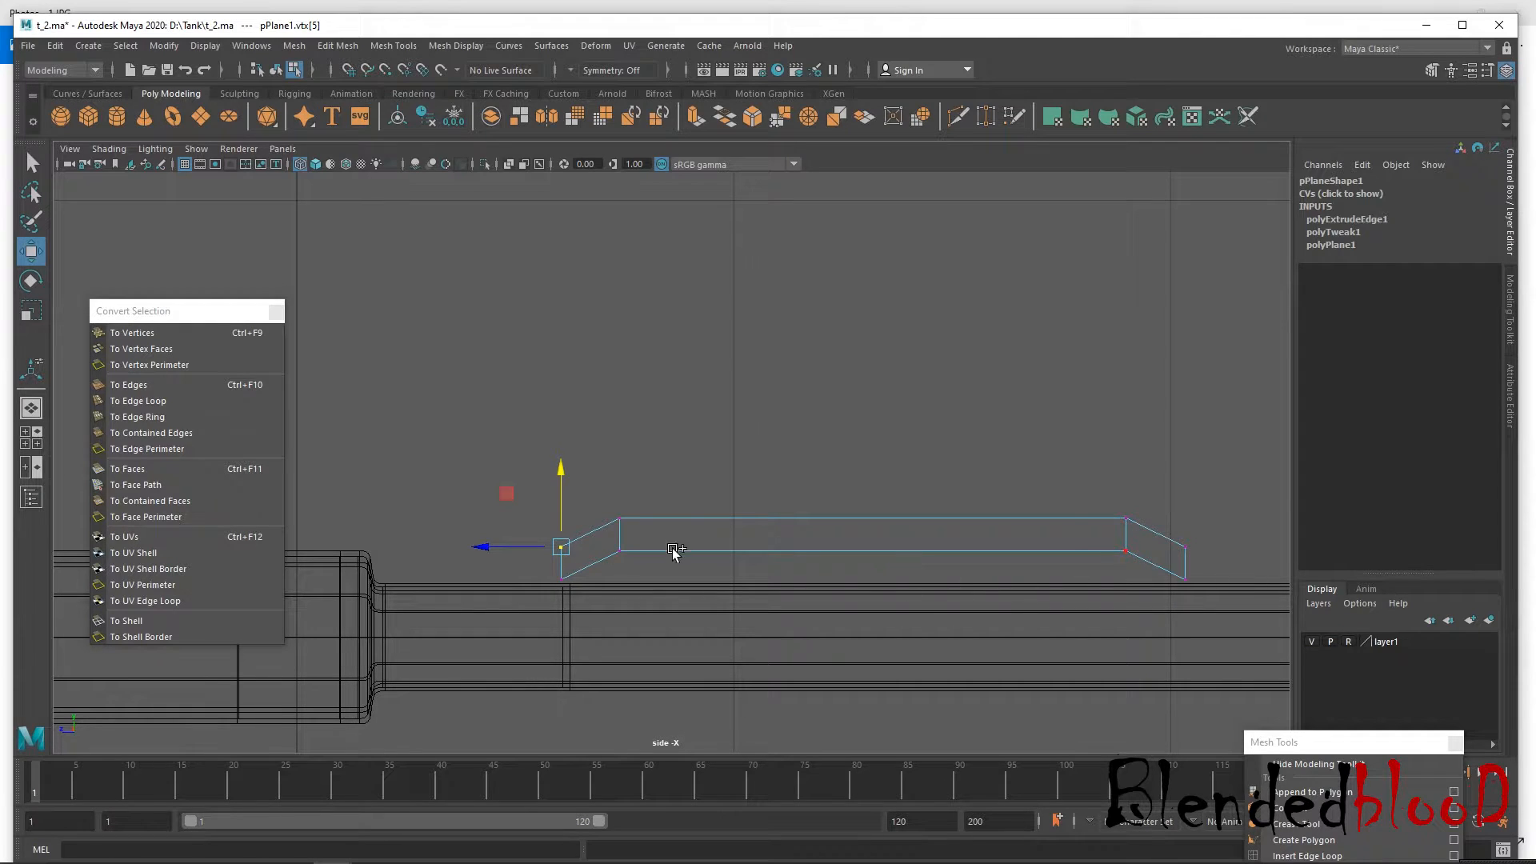
shift+click(1185, 548)
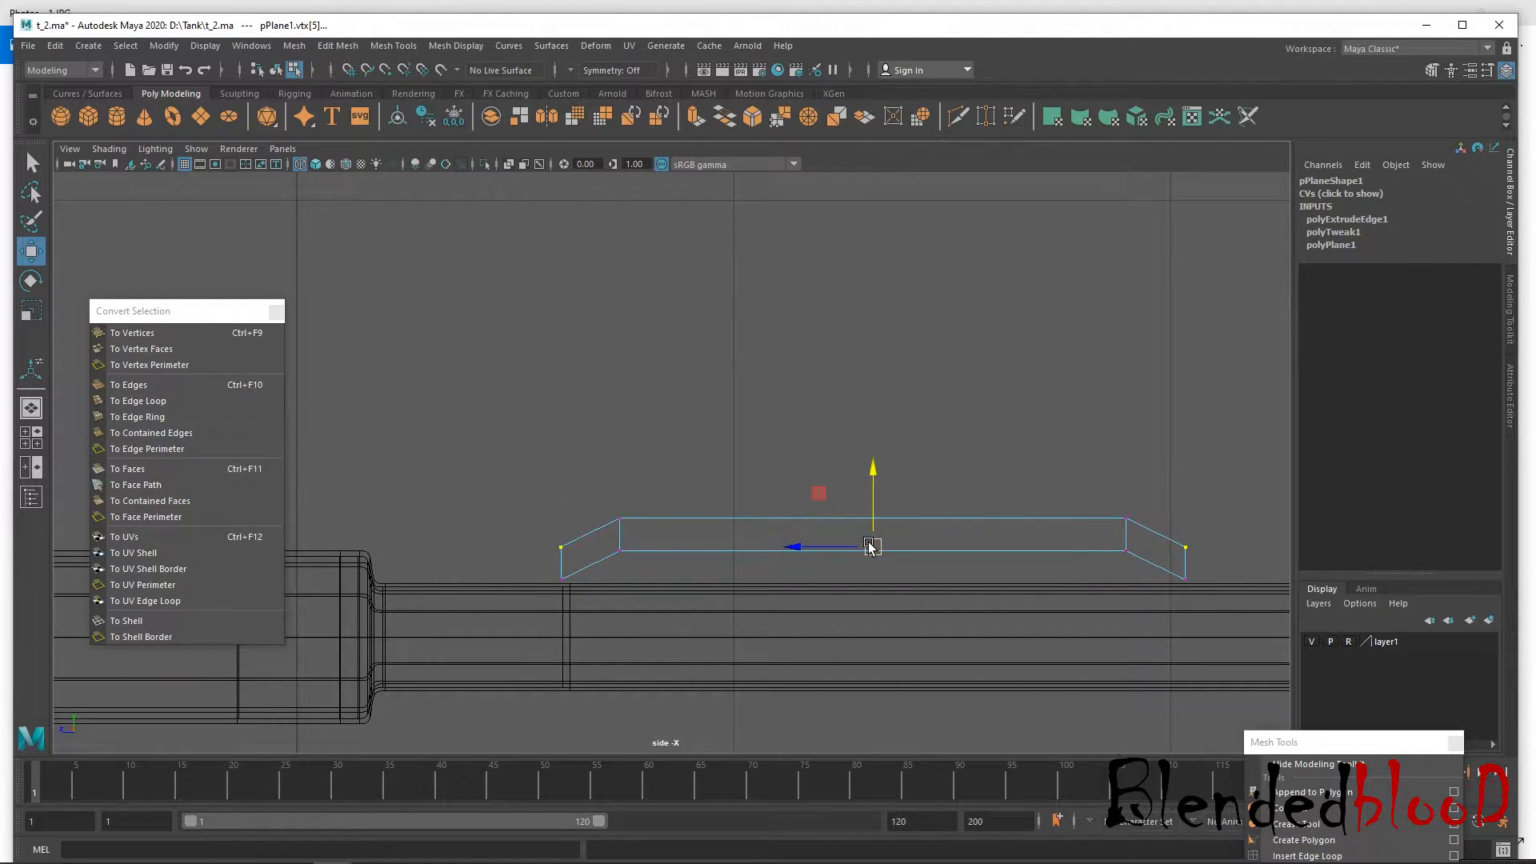
drag(881, 485, 881, 514)
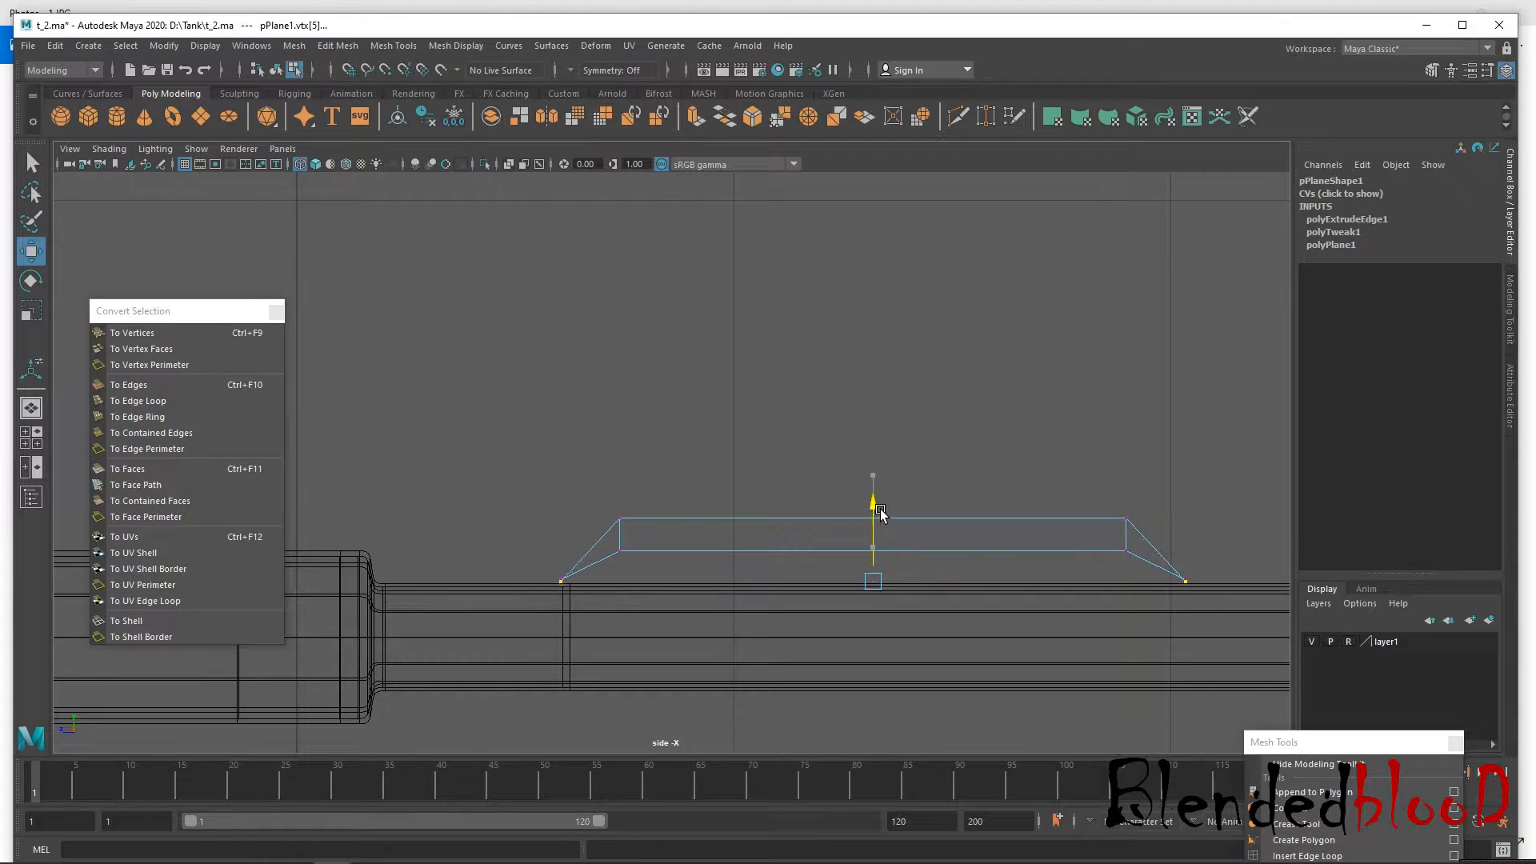
key(r)
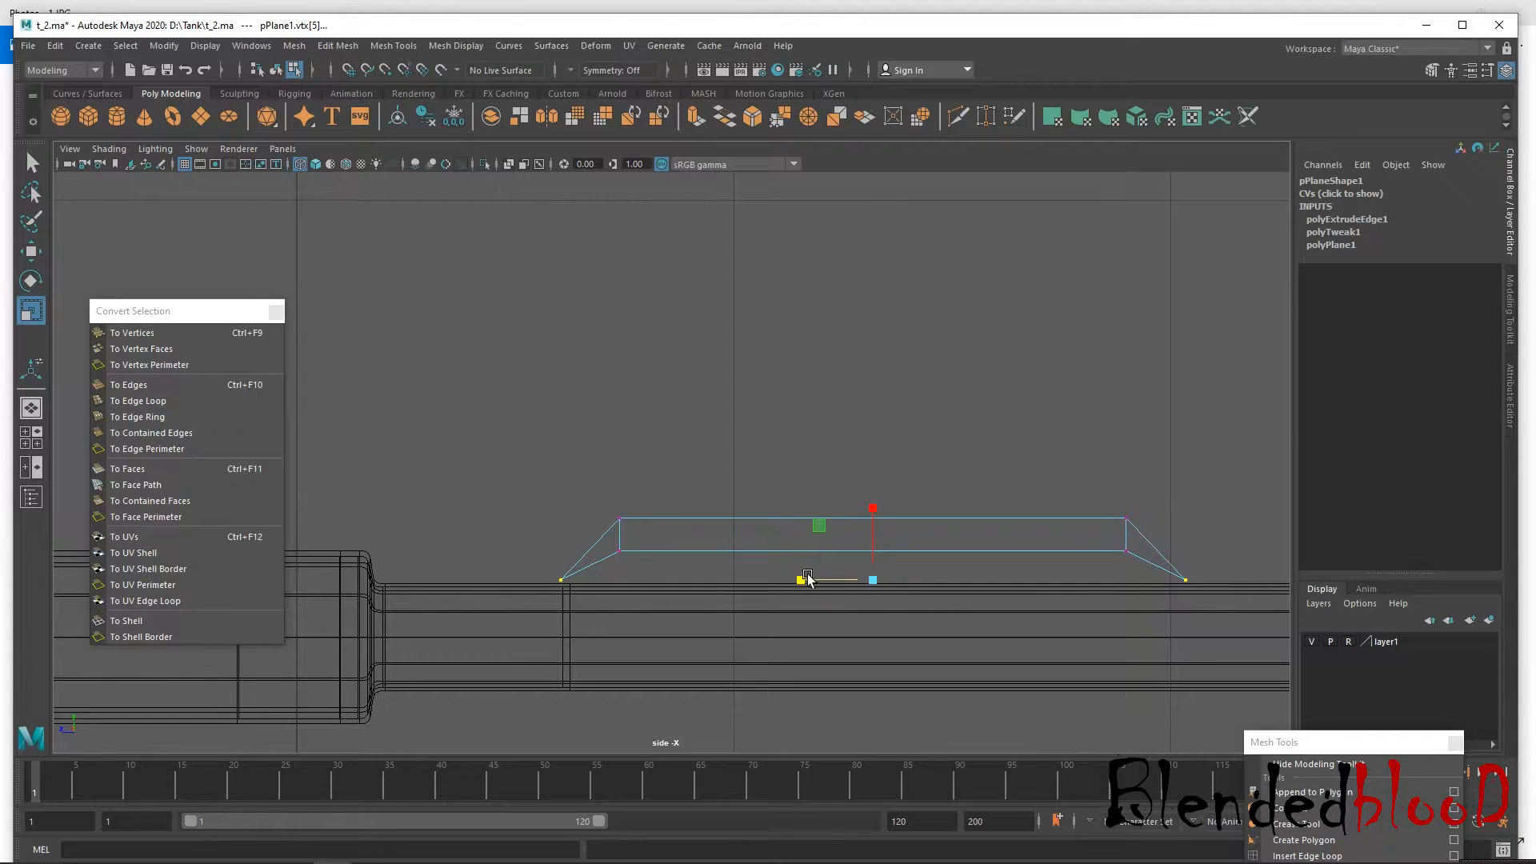
drag(803, 586, 792, 586)
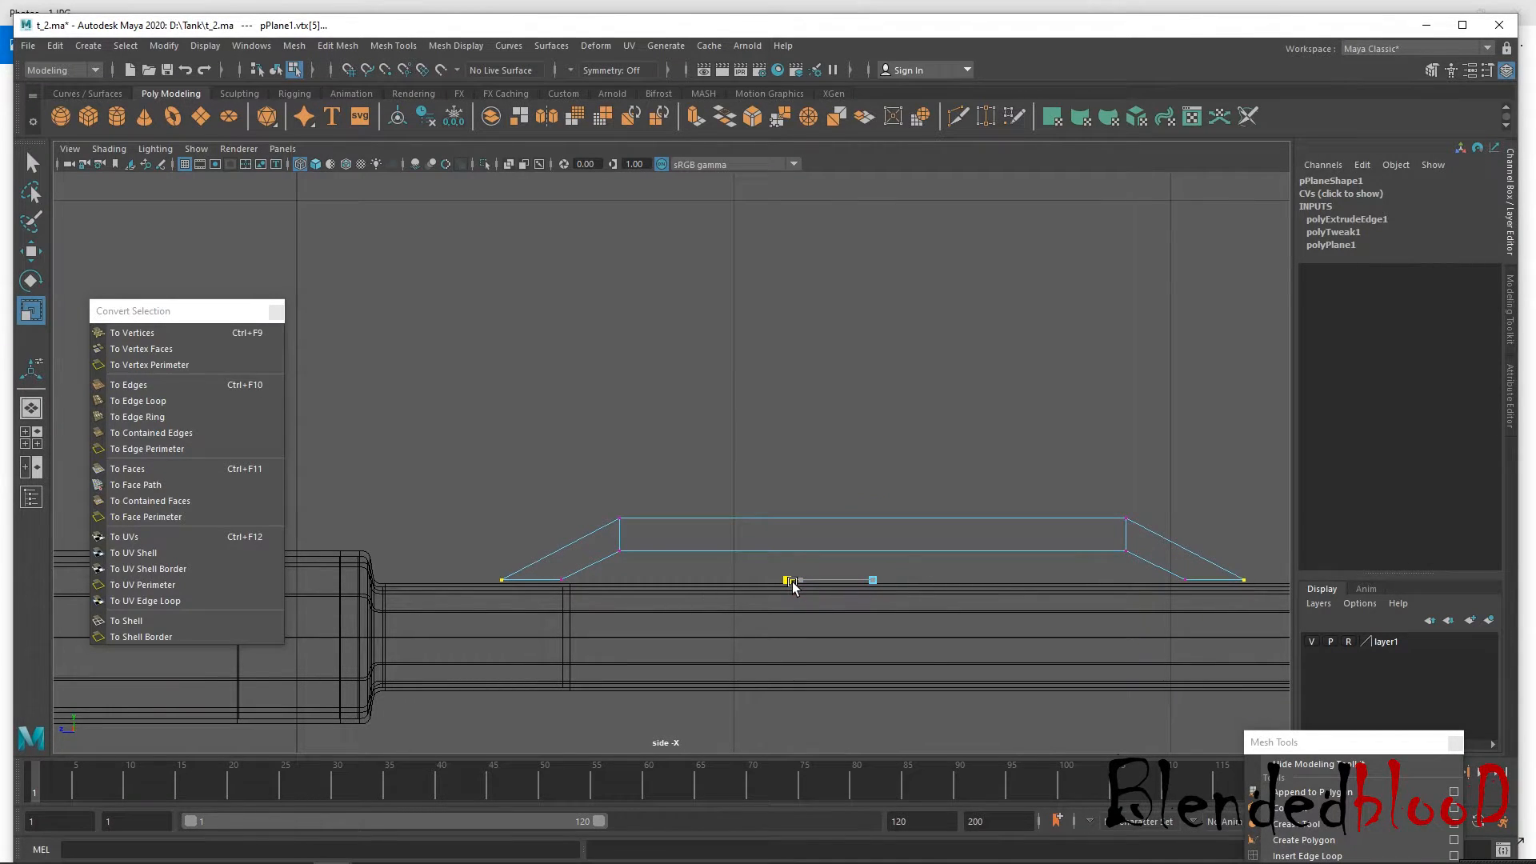
Fine-tune the lengthwise spread of the two outer vertices at the tips of the strip's sloped legs.
drag(792, 587, 794, 587)
key(w)
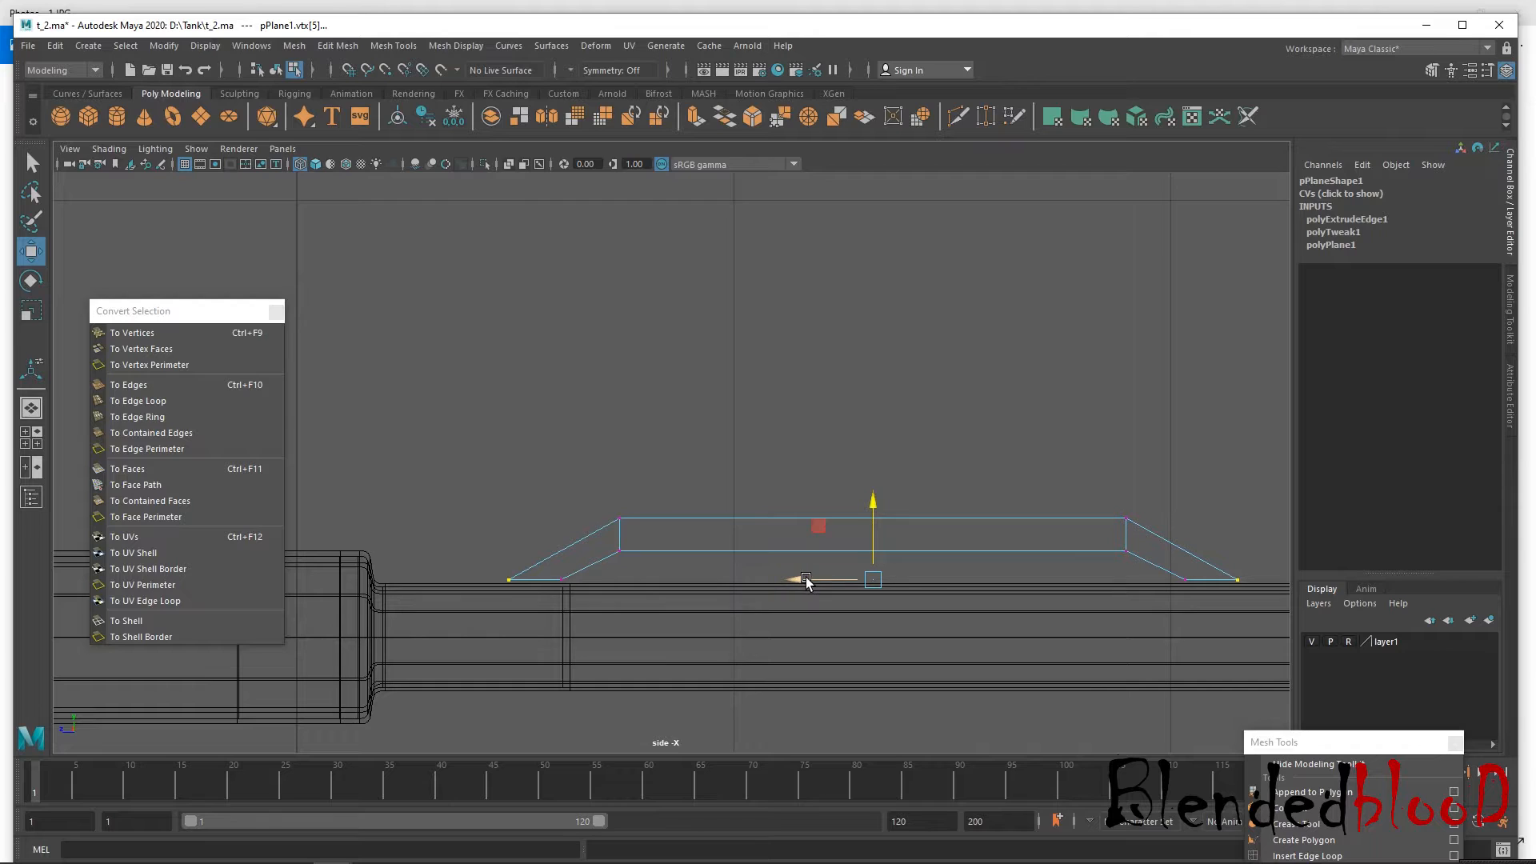
key(r)
drag(806, 582, 803, 581)
scroll(870, 582, down, 9)
scroll(855, 657, up, 9)
scroll(855, 658, down, 4)
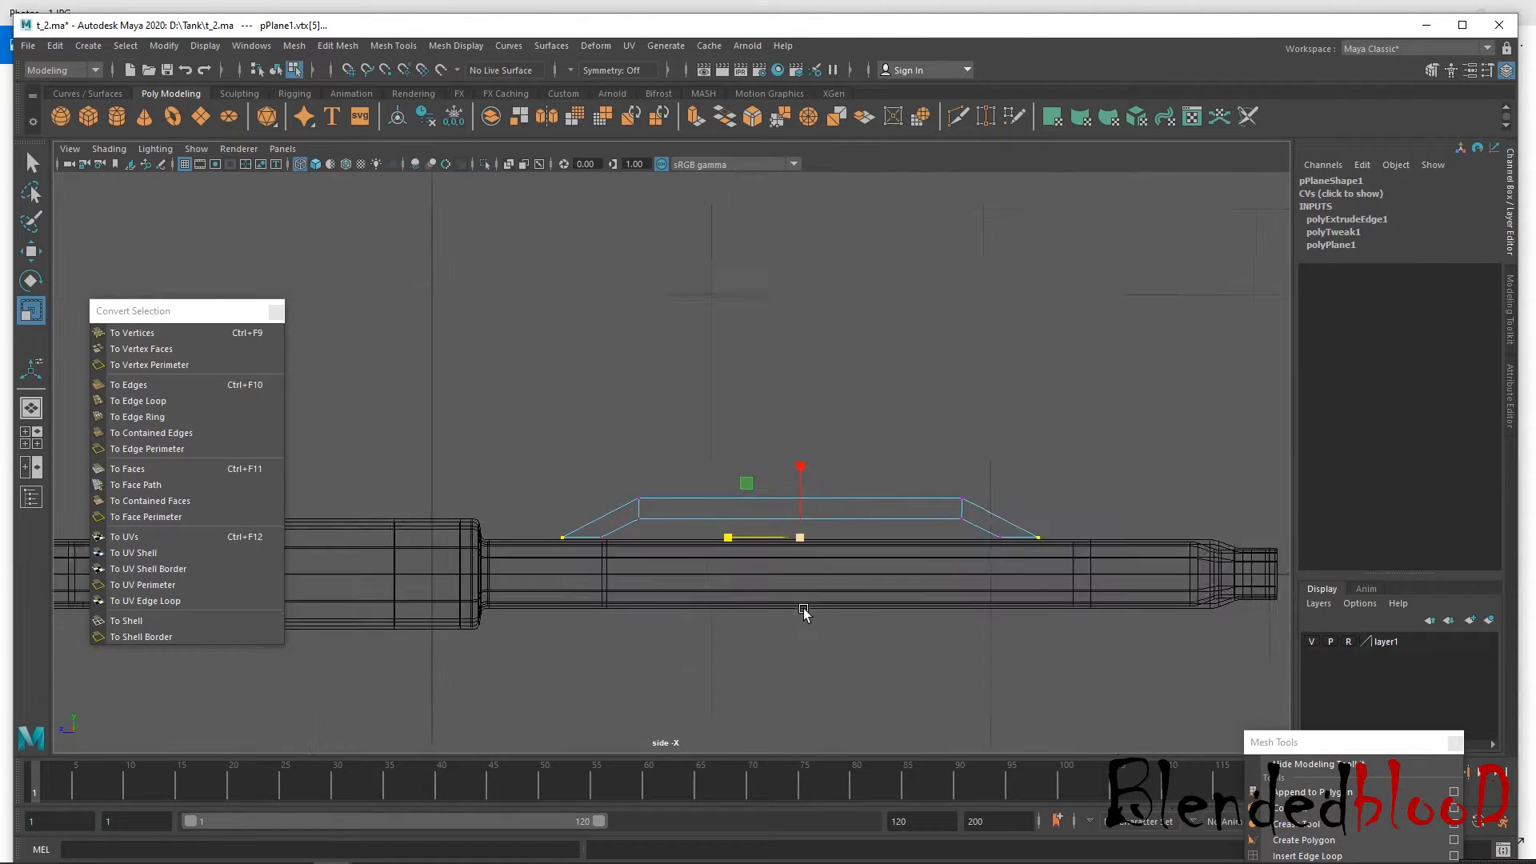
scroll(810, 622, up, 3)
Lengthen the strip's flat section by spreading its four corner vertices, and scale the outer leg tips slightly inward.
key(w)
drag(585, 462, 1071, 559)
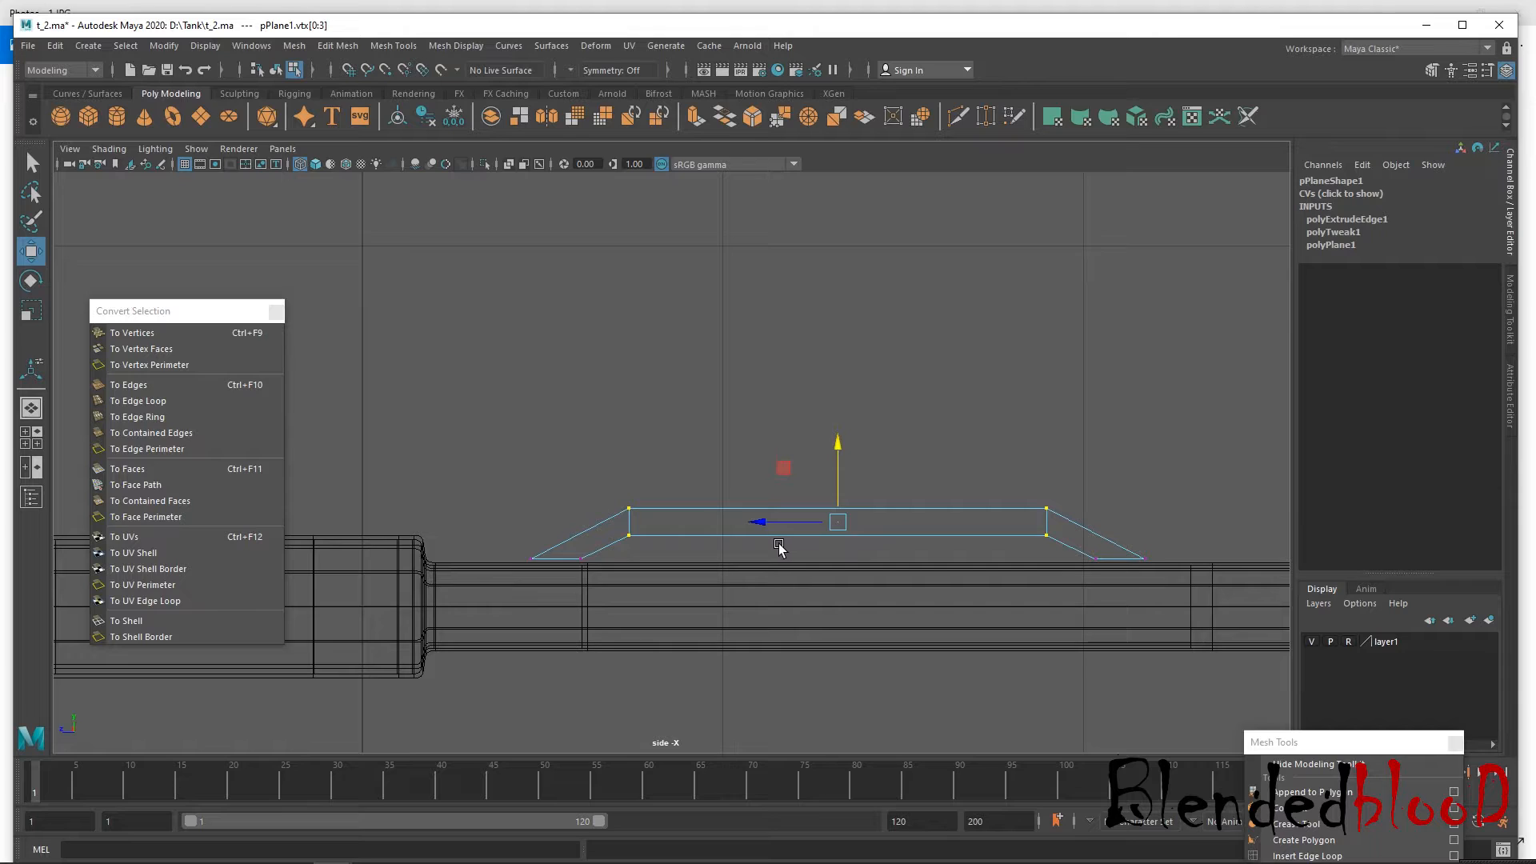
key(r)
drag(763, 524, 757, 527)
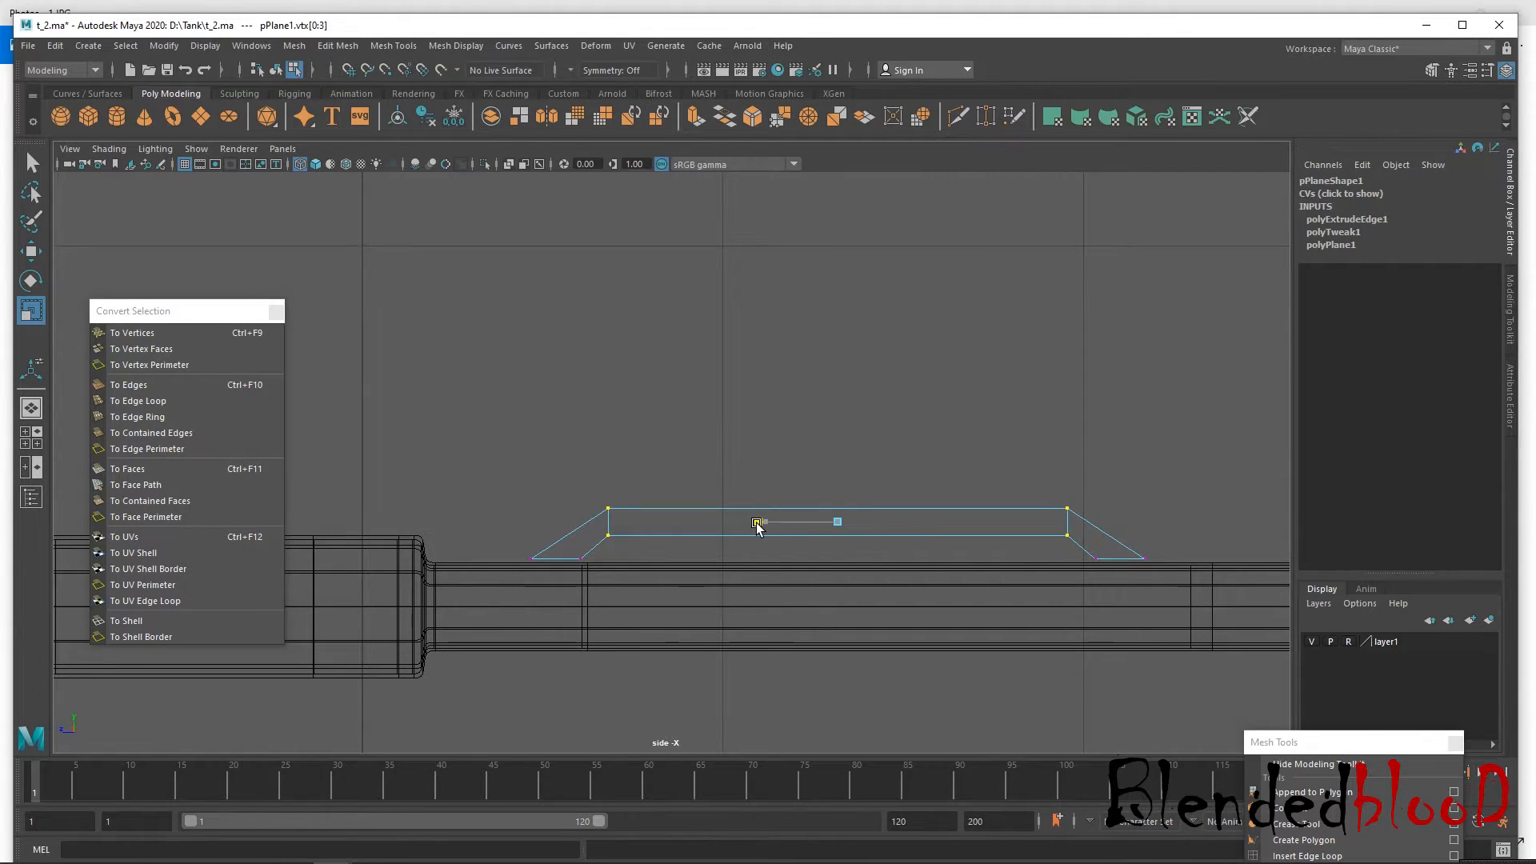
click(530, 559)
shift+drag(1129, 537, 1169, 605)
drag(769, 561, 771, 561)
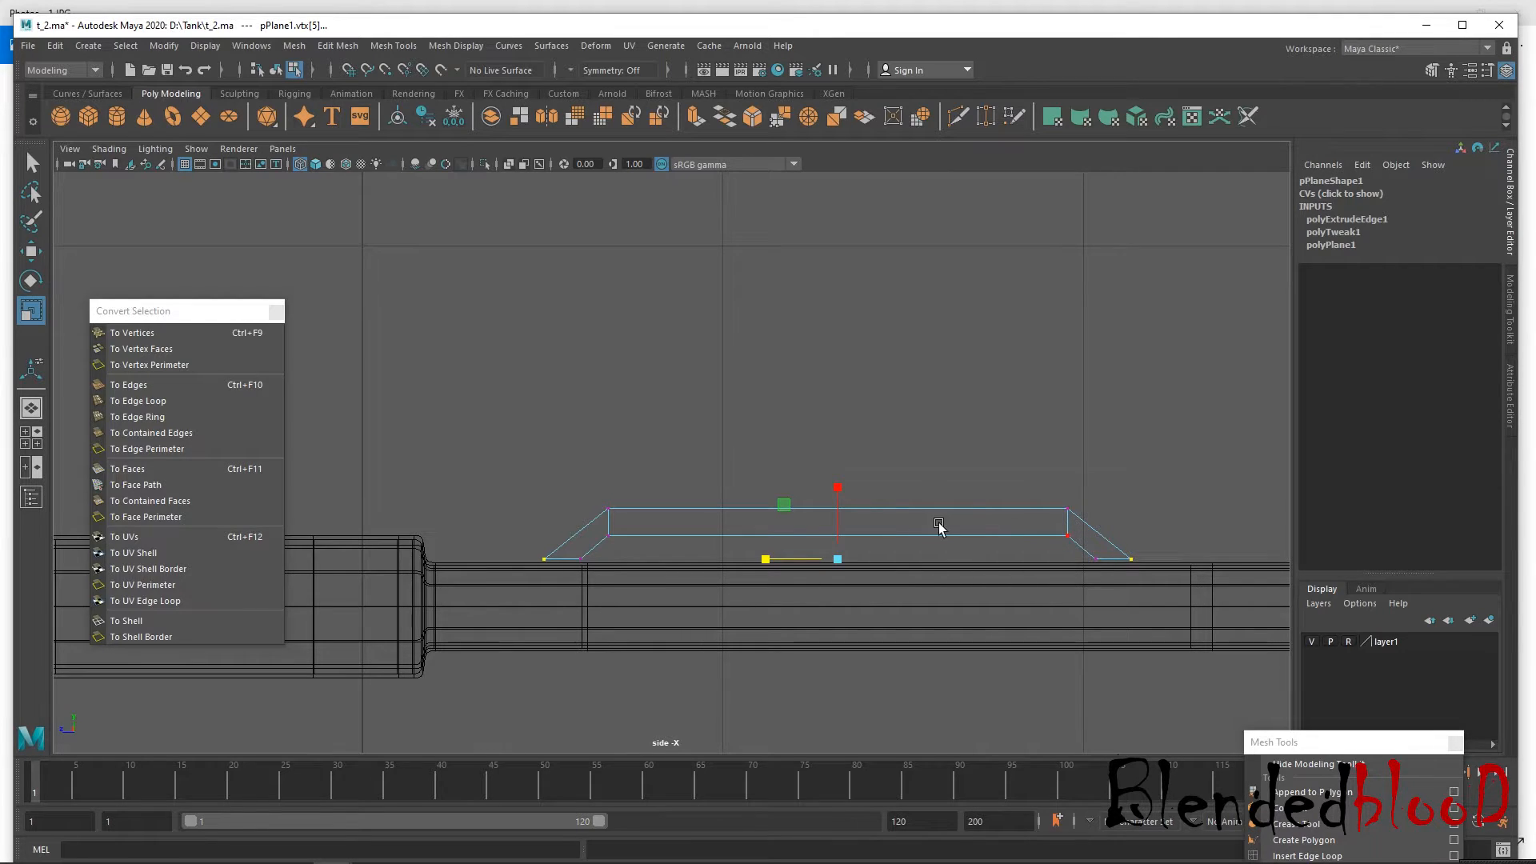
Check the reference picture, then fine-tune the lengthwise spacing of the flat section's two lower corner vertices.
key(w)
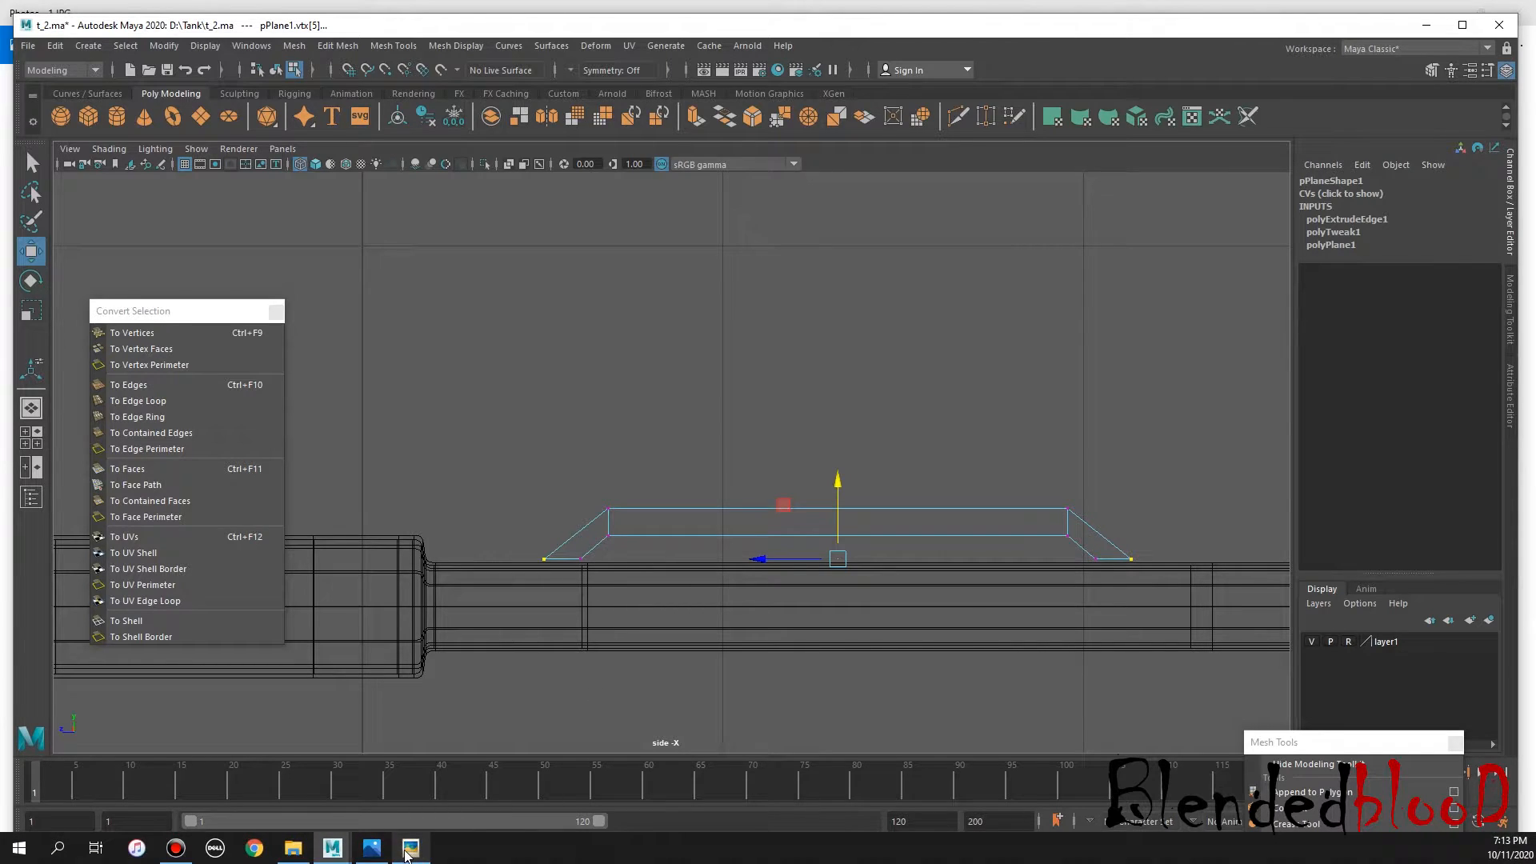
mouse_move(410, 841)
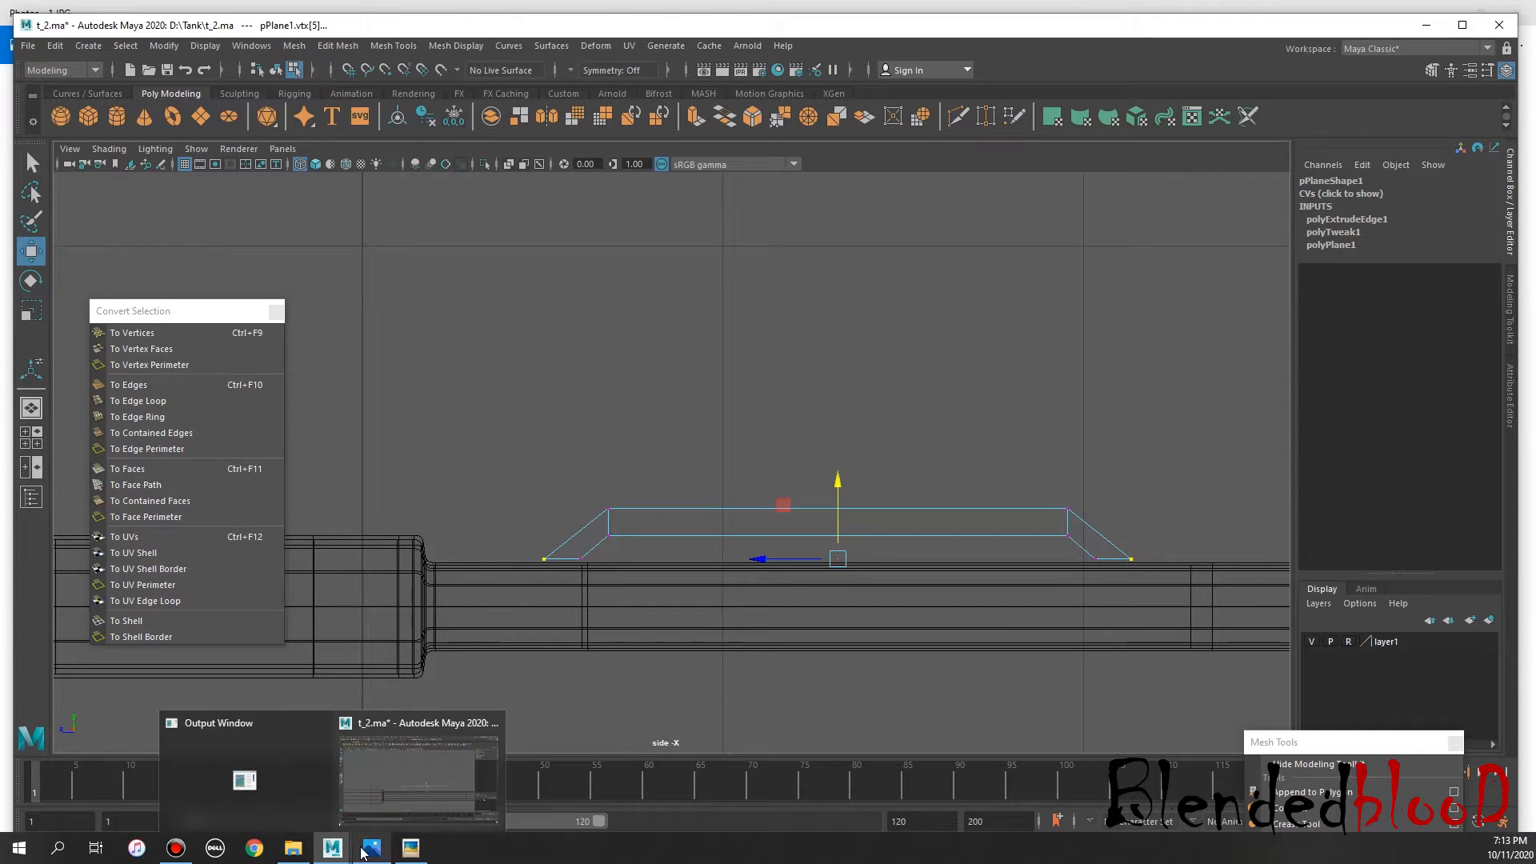
mouse_move(366, 853)
click(386, 780)
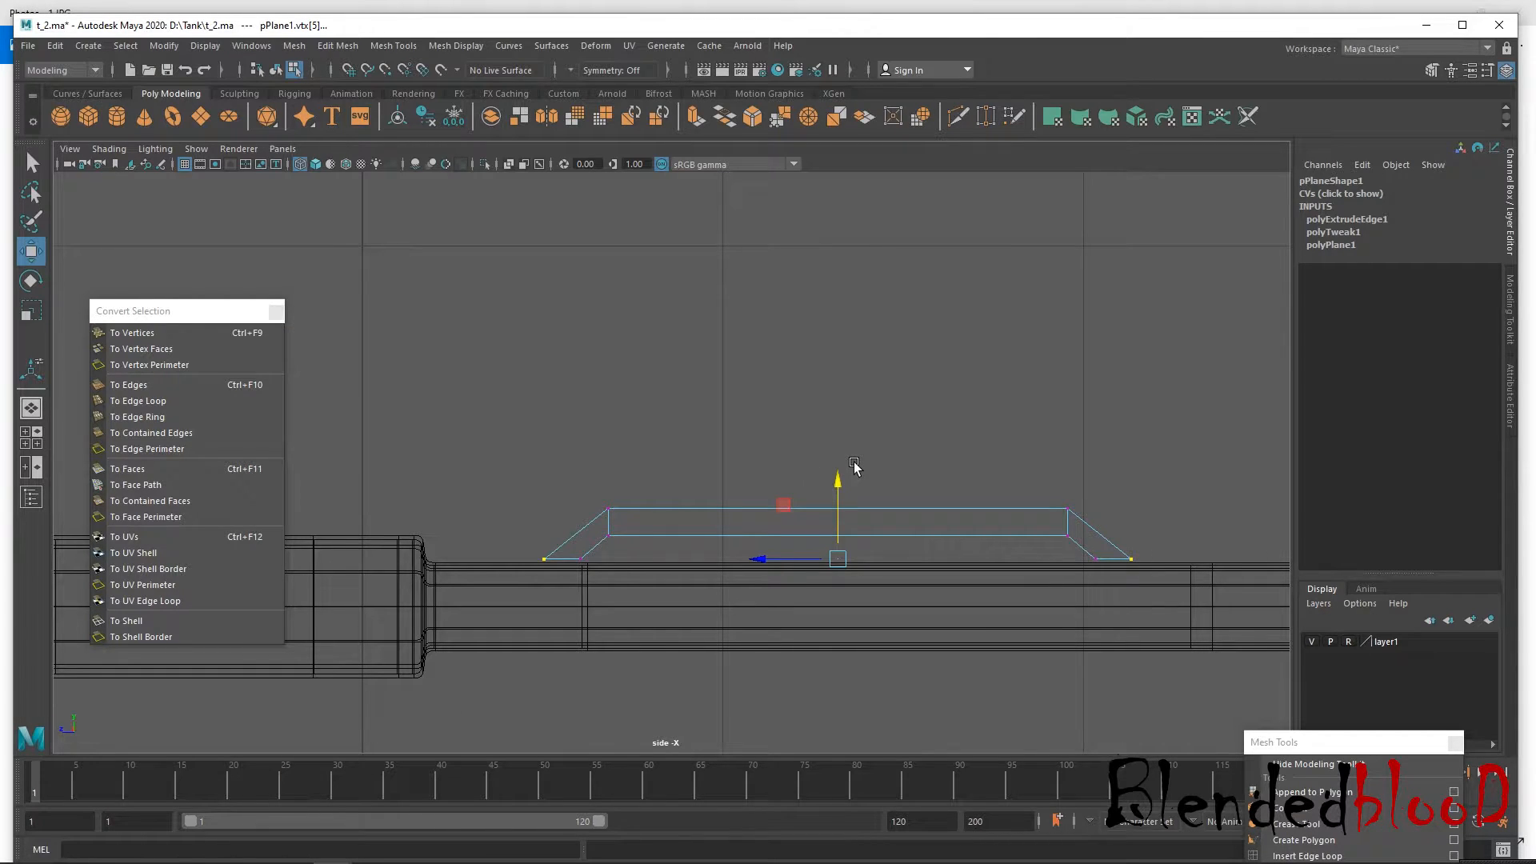
alt+middle_drag(885, 448, 849, 437)
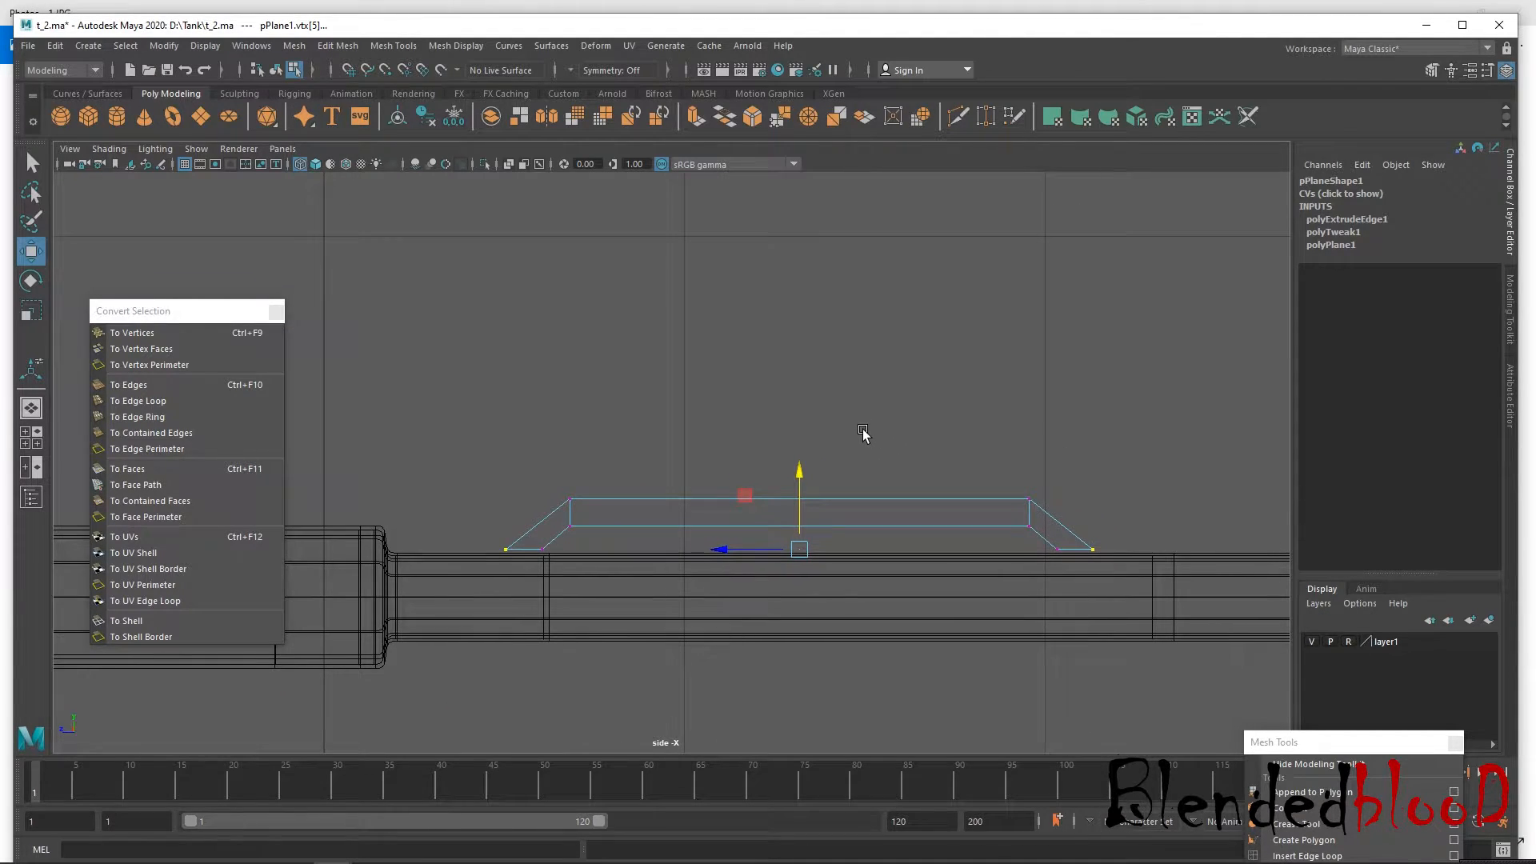
alt+right_drag(738, 445, 754, 500)
drag(549, 526, 1079, 541)
key(r)
drag(737, 537, 739, 540)
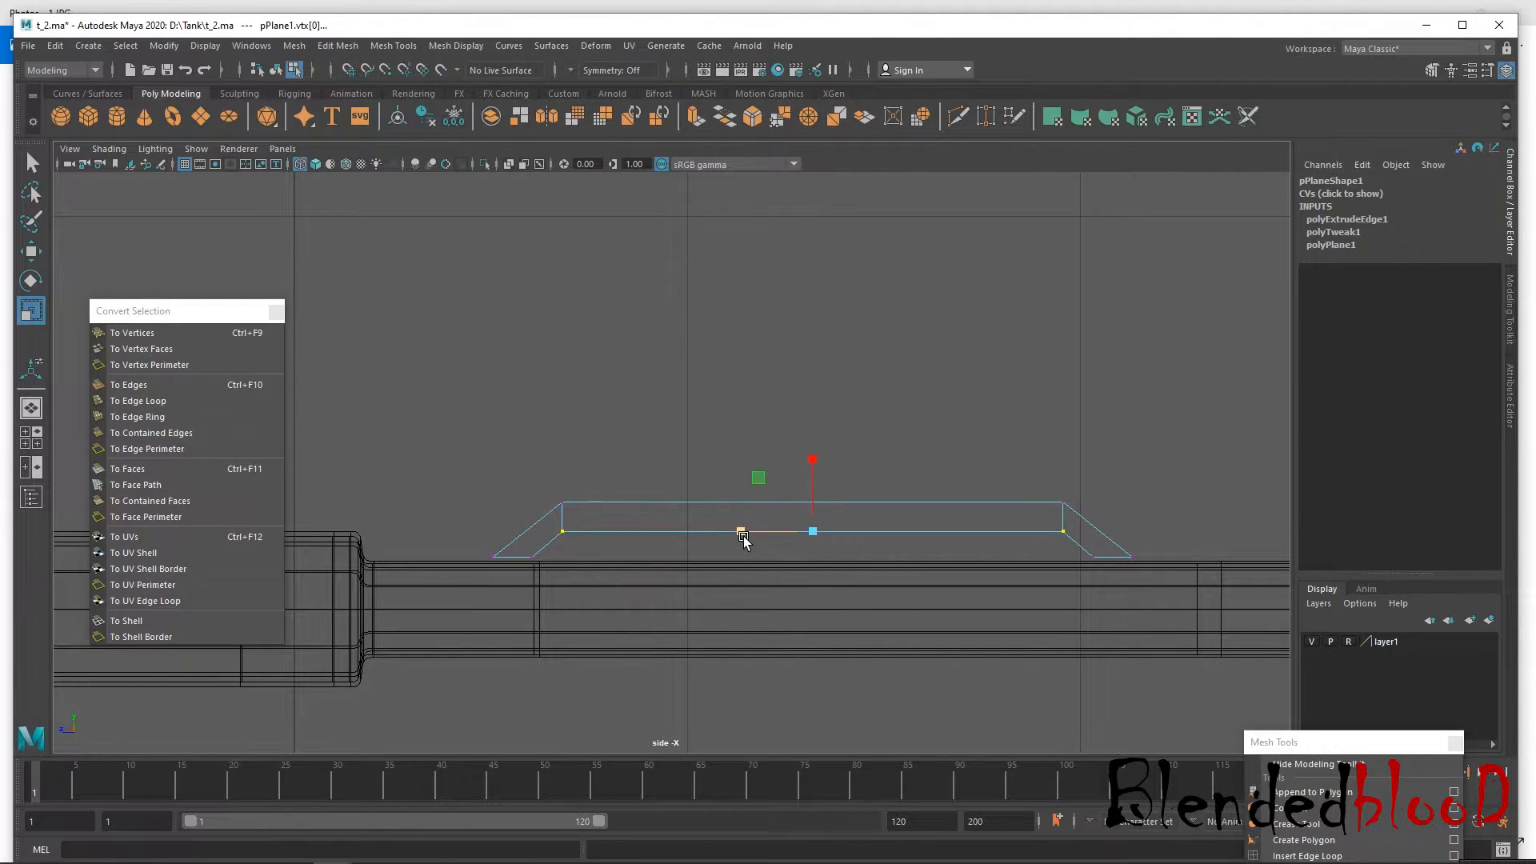
key(w)
Extrude all three faces of the flat strip sideways across the barrel to give it thickness.
right_drag(742, 528, 742, 436)
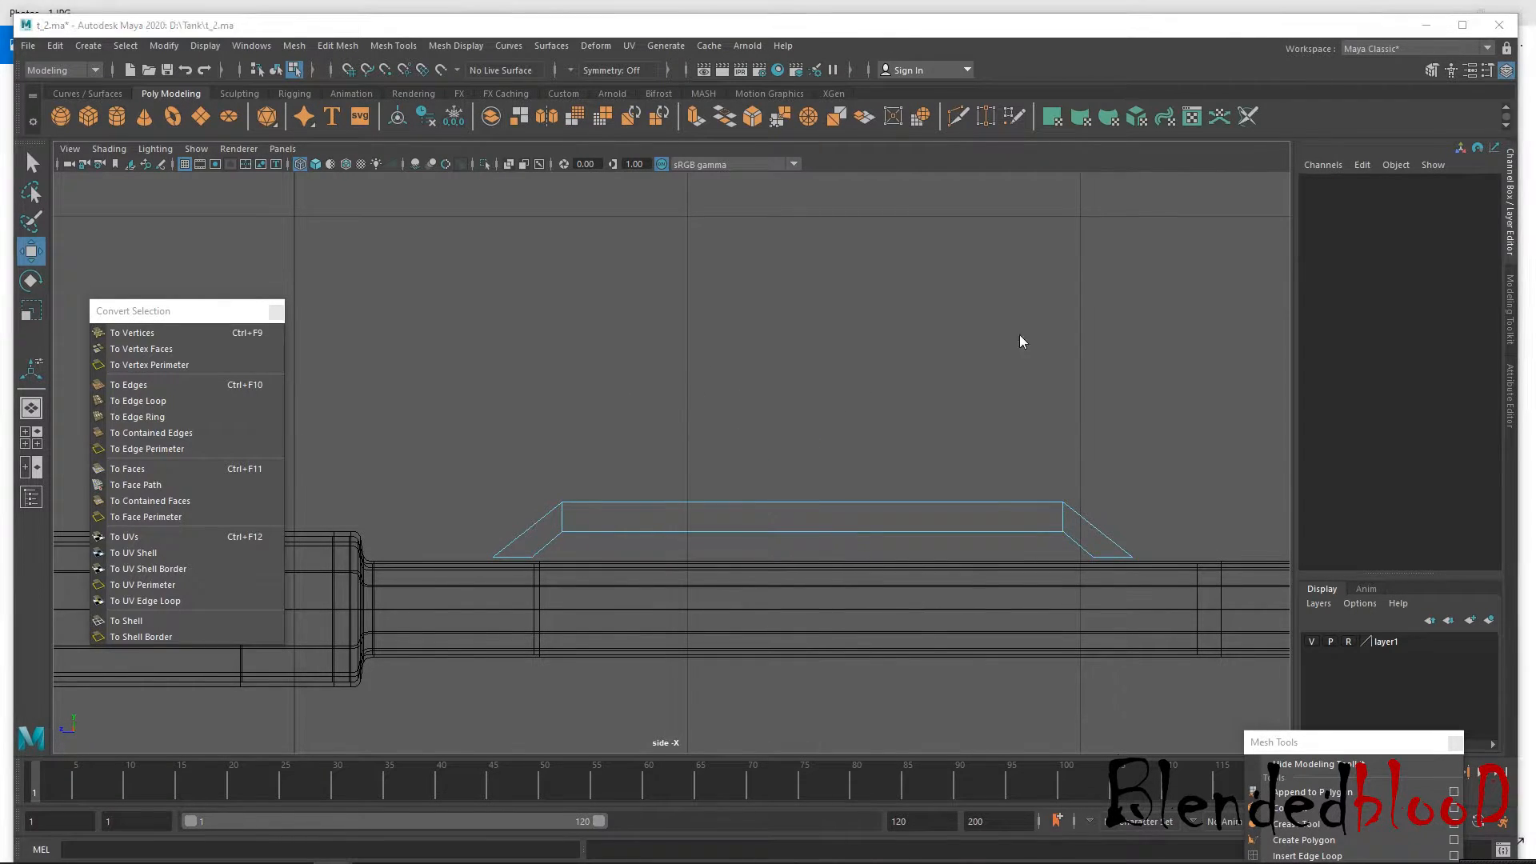
key(space)
scroll(1007, 314, up, 2)
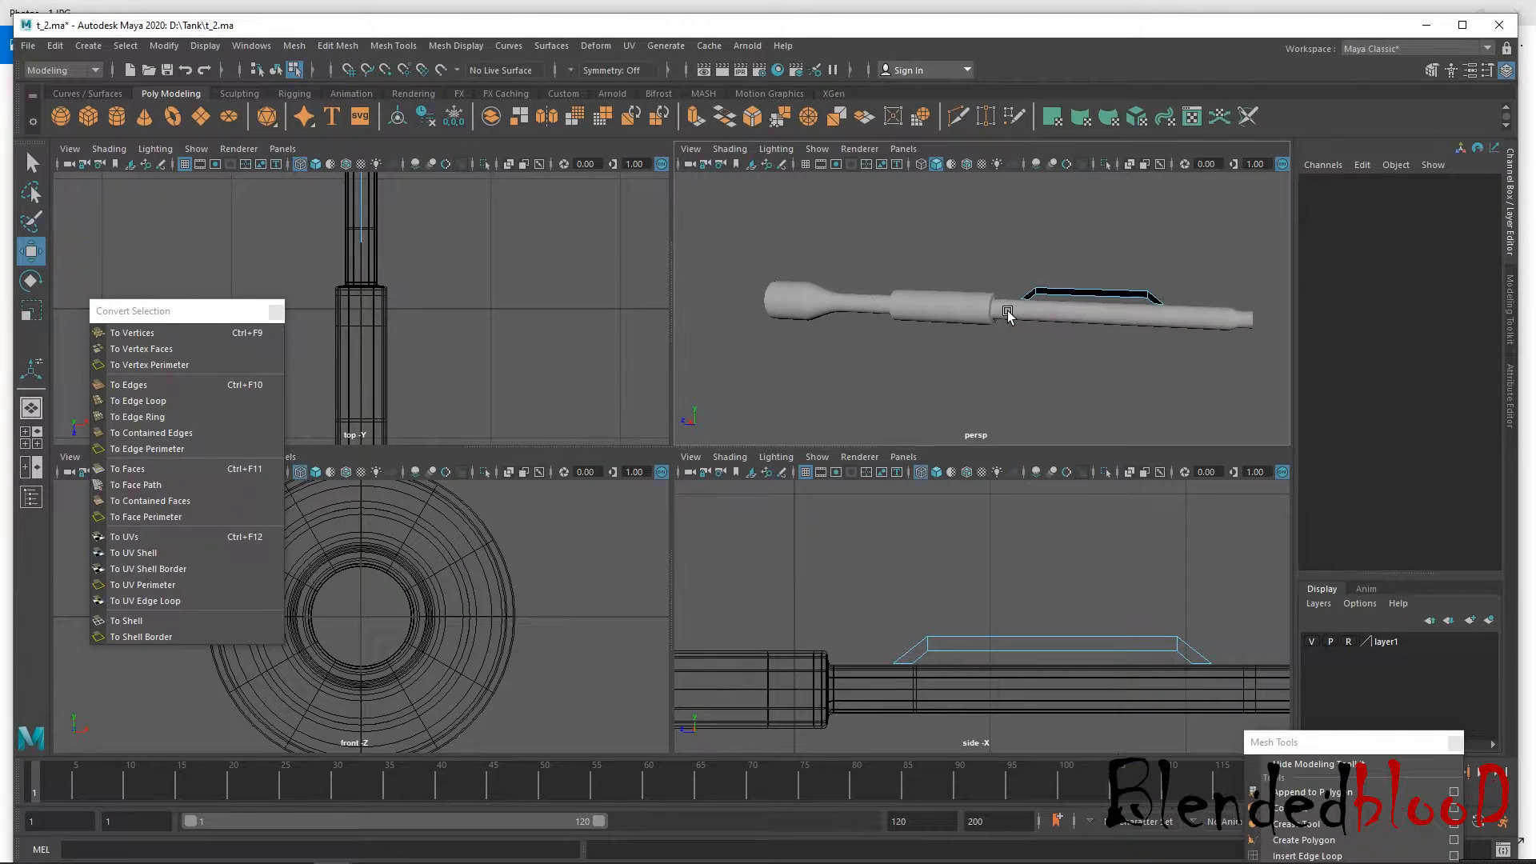
key(space)
alt+drag(1028, 383, 936, 409)
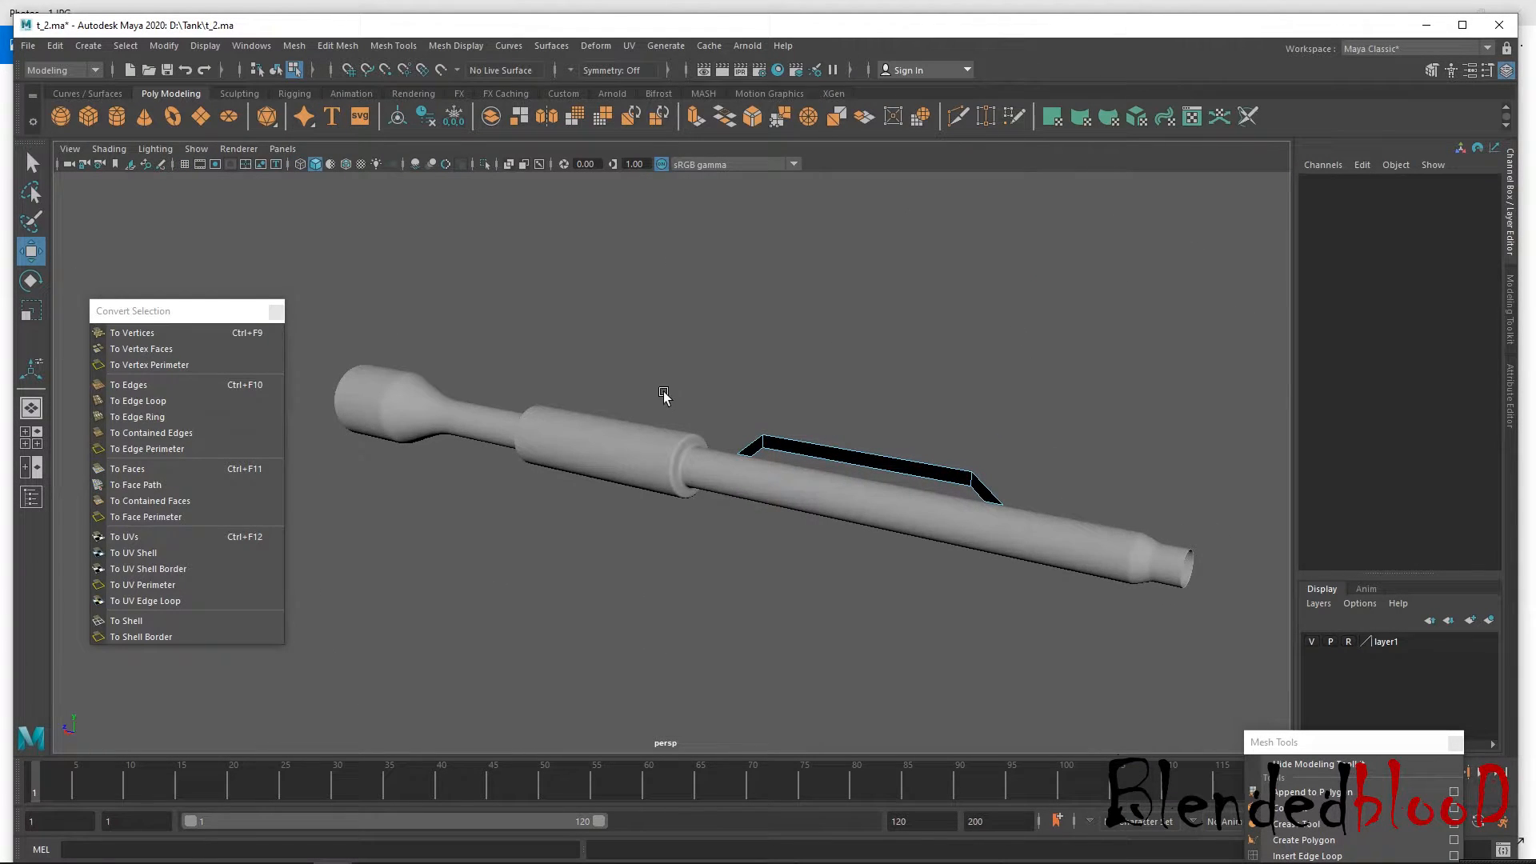
drag(667, 395, 1081, 617)
click(676, 113)
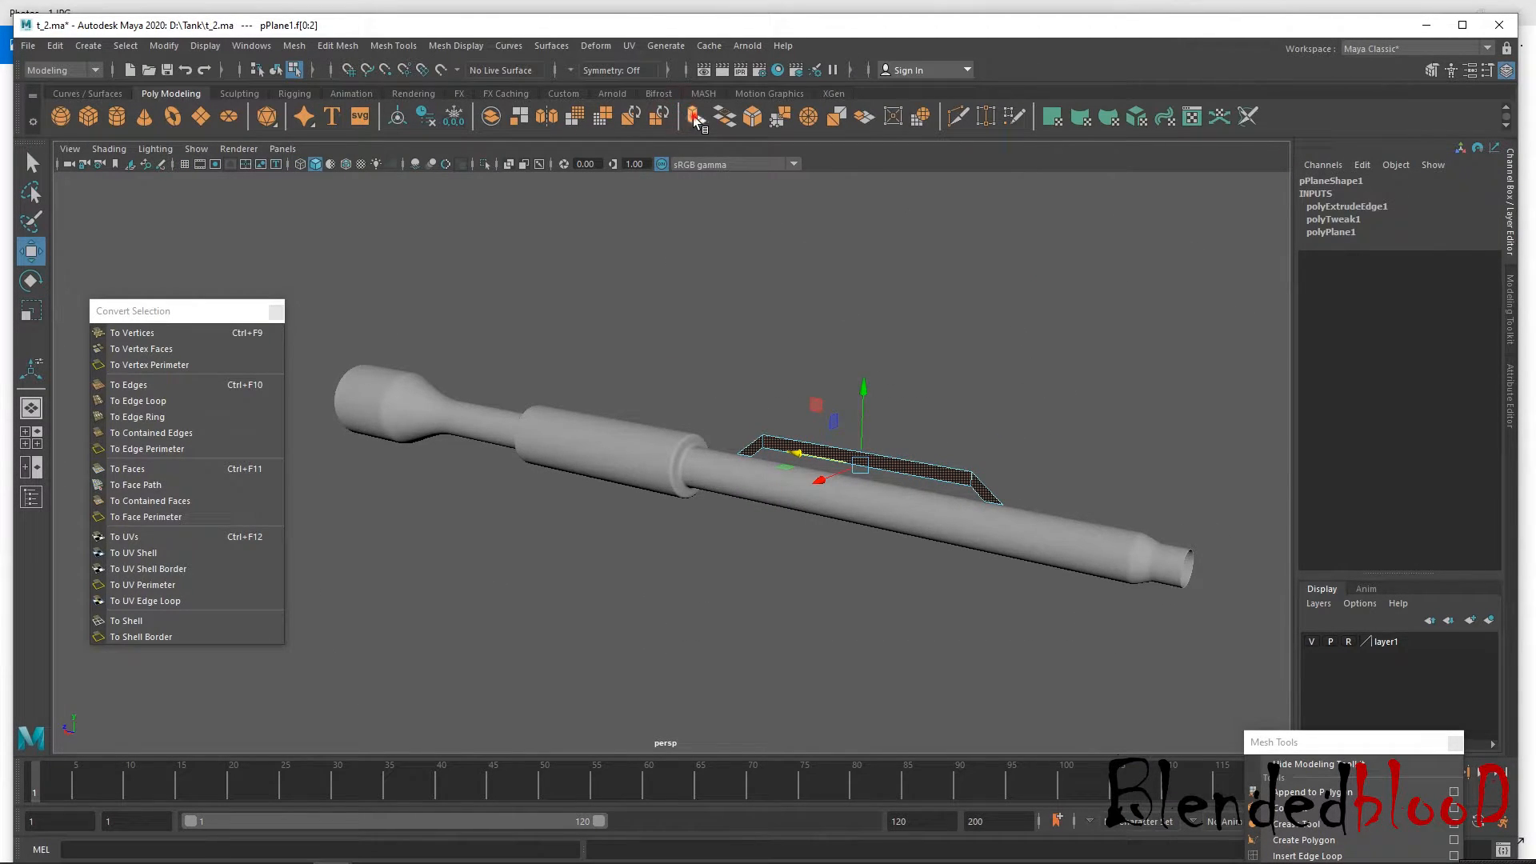
click(963, 360)
key(w)
alt+drag(964, 360, 944, 445)
drag(811, 522, 921, 607)
Fine-tune the sideways thickness of the extruded strip by moving its extruded faces in X.
alt+middle_drag(921, 608, 886, 554)
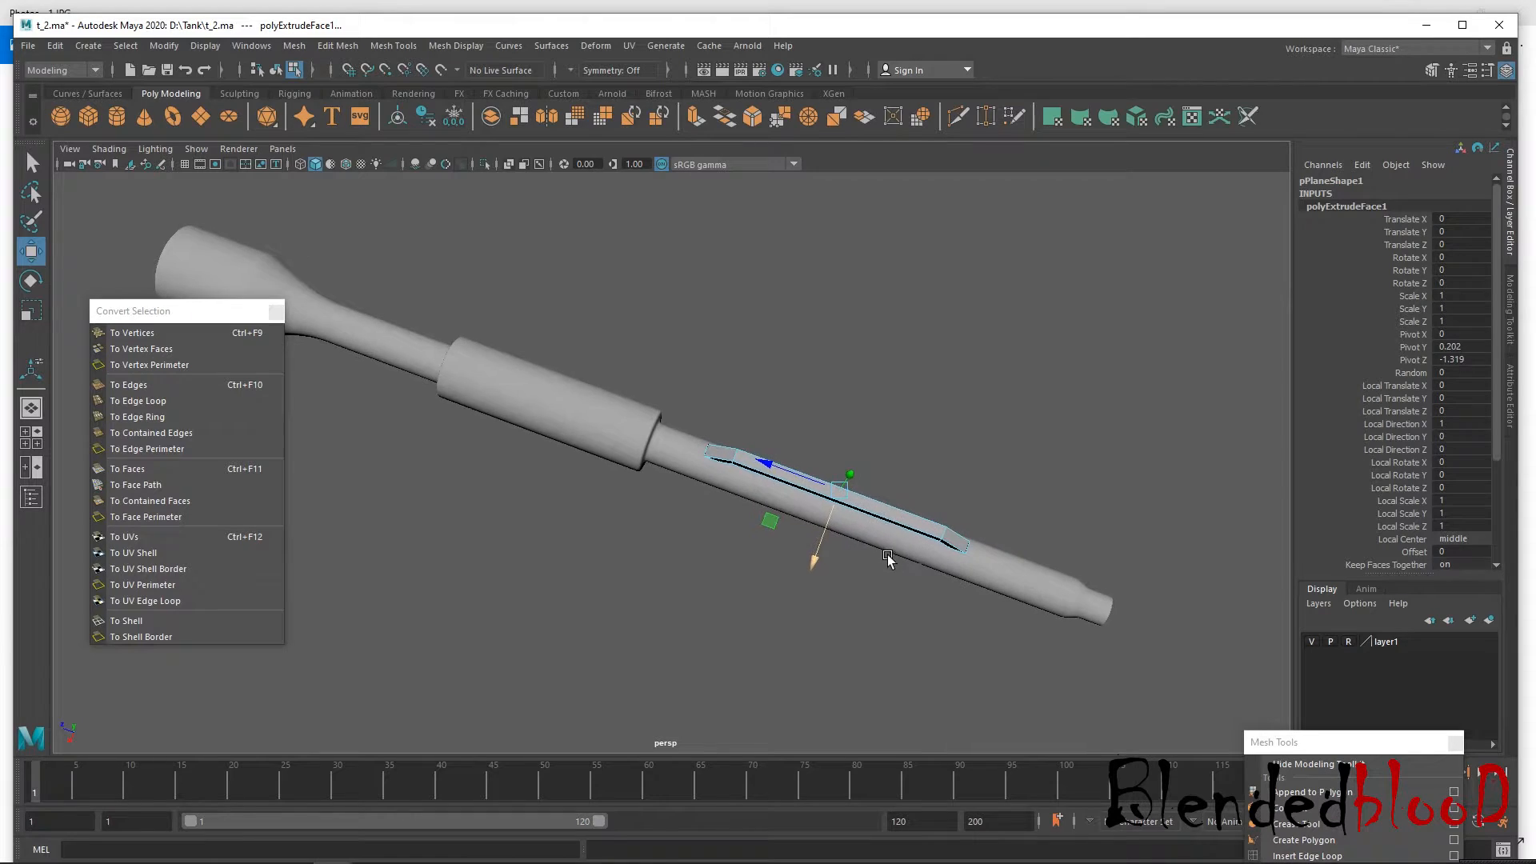
alt+right_drag(905, 540, 966, 746)
alt+middle_drag(920, 581, 846, 558)
alt+right_drag(878, 559, 918, 693)
alt+middle_drag(888, 620, 847, 600)
drag(762, 518, 772, 508)
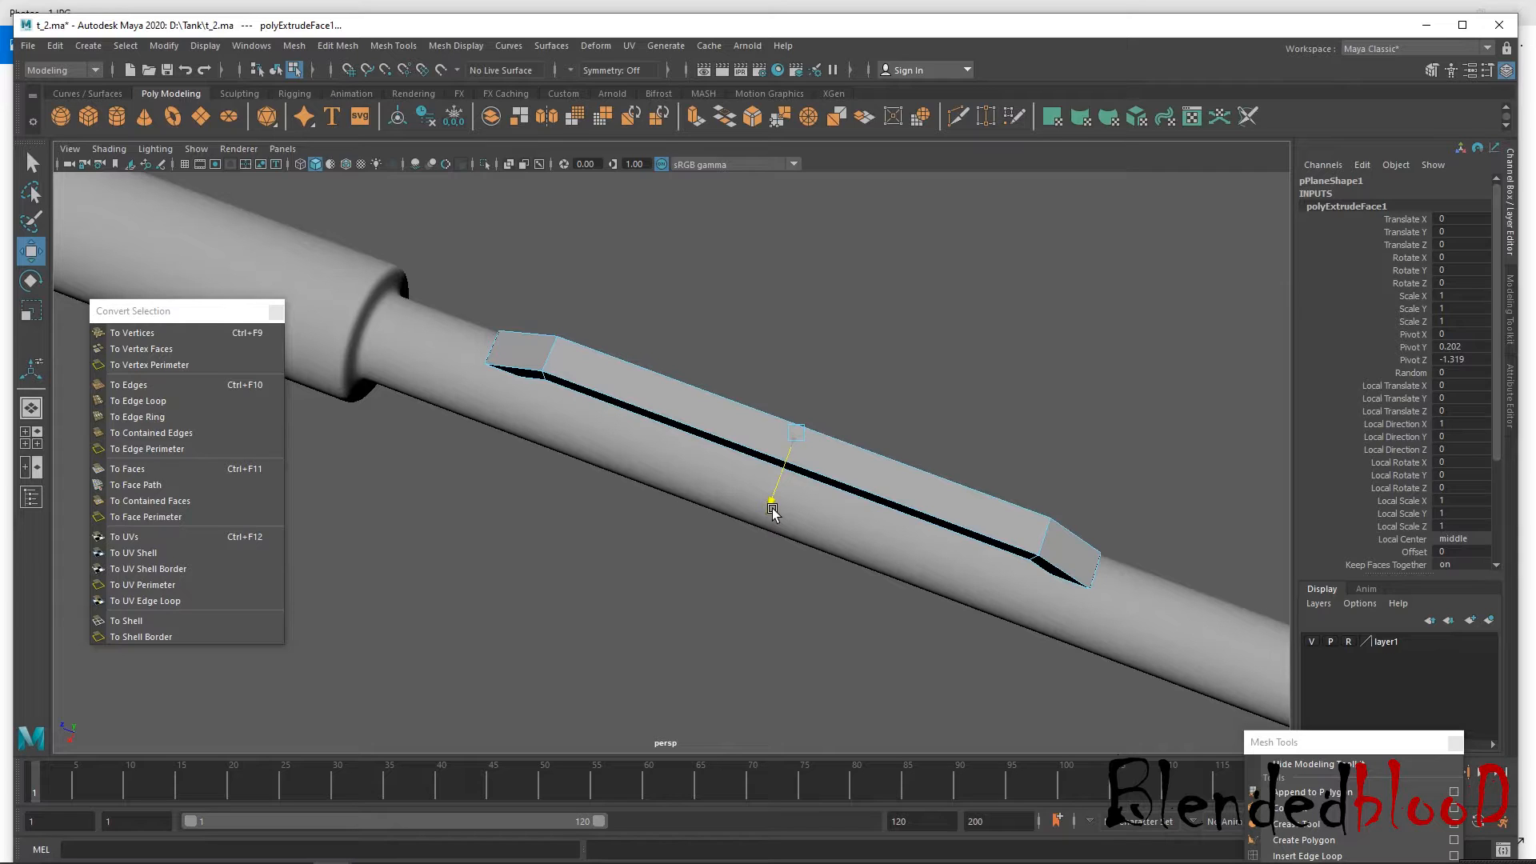
drag(772, 509, 774, 507)
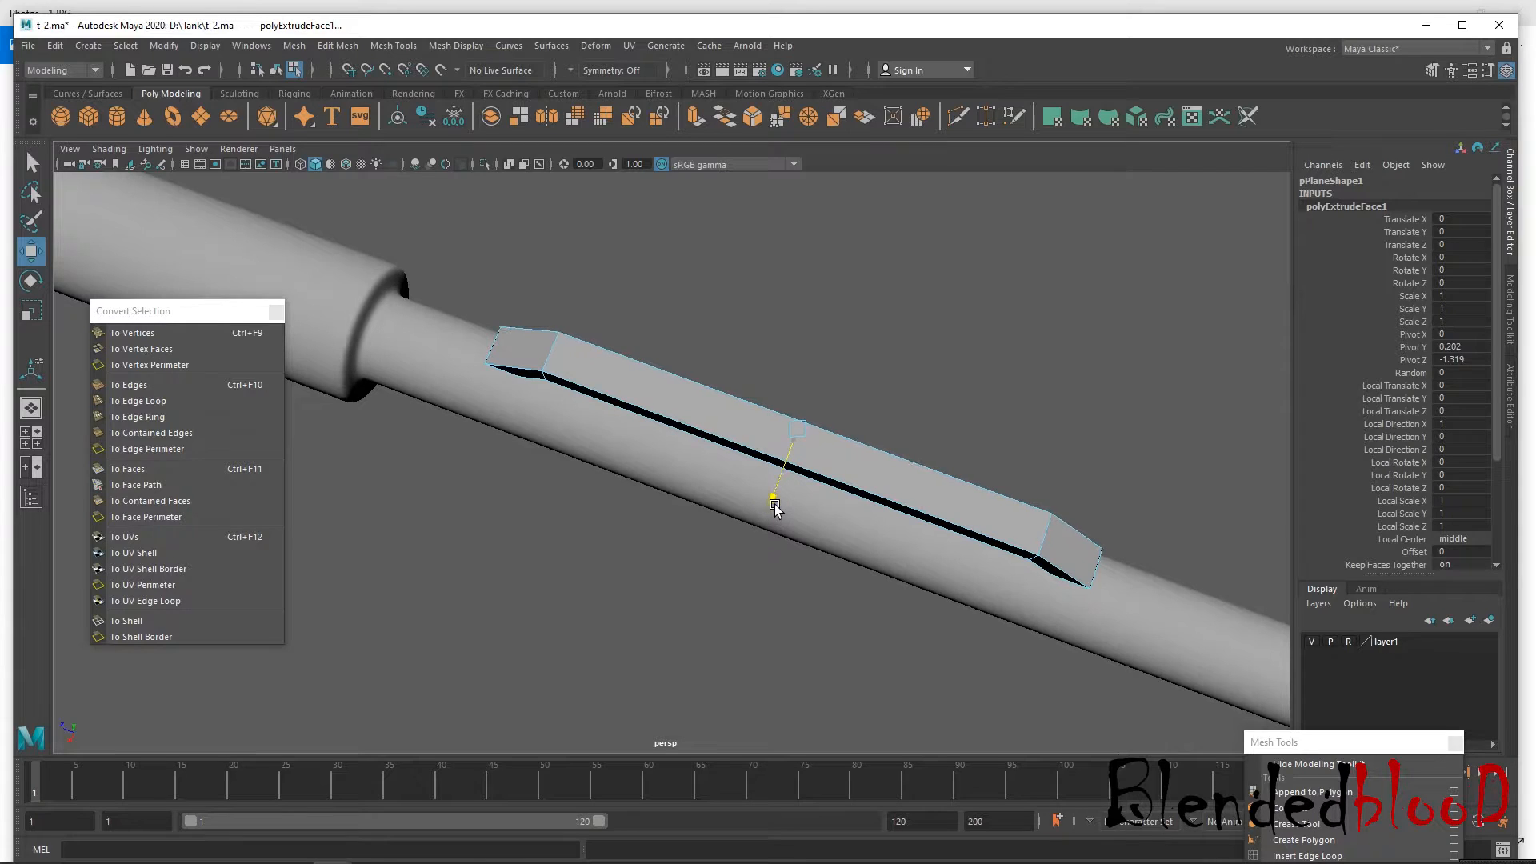
In object mode, center the strip's pivot and align the strip with the barrel's axis at about 0.055 in Translate X.
right_drag(868, 408, 960, 347)
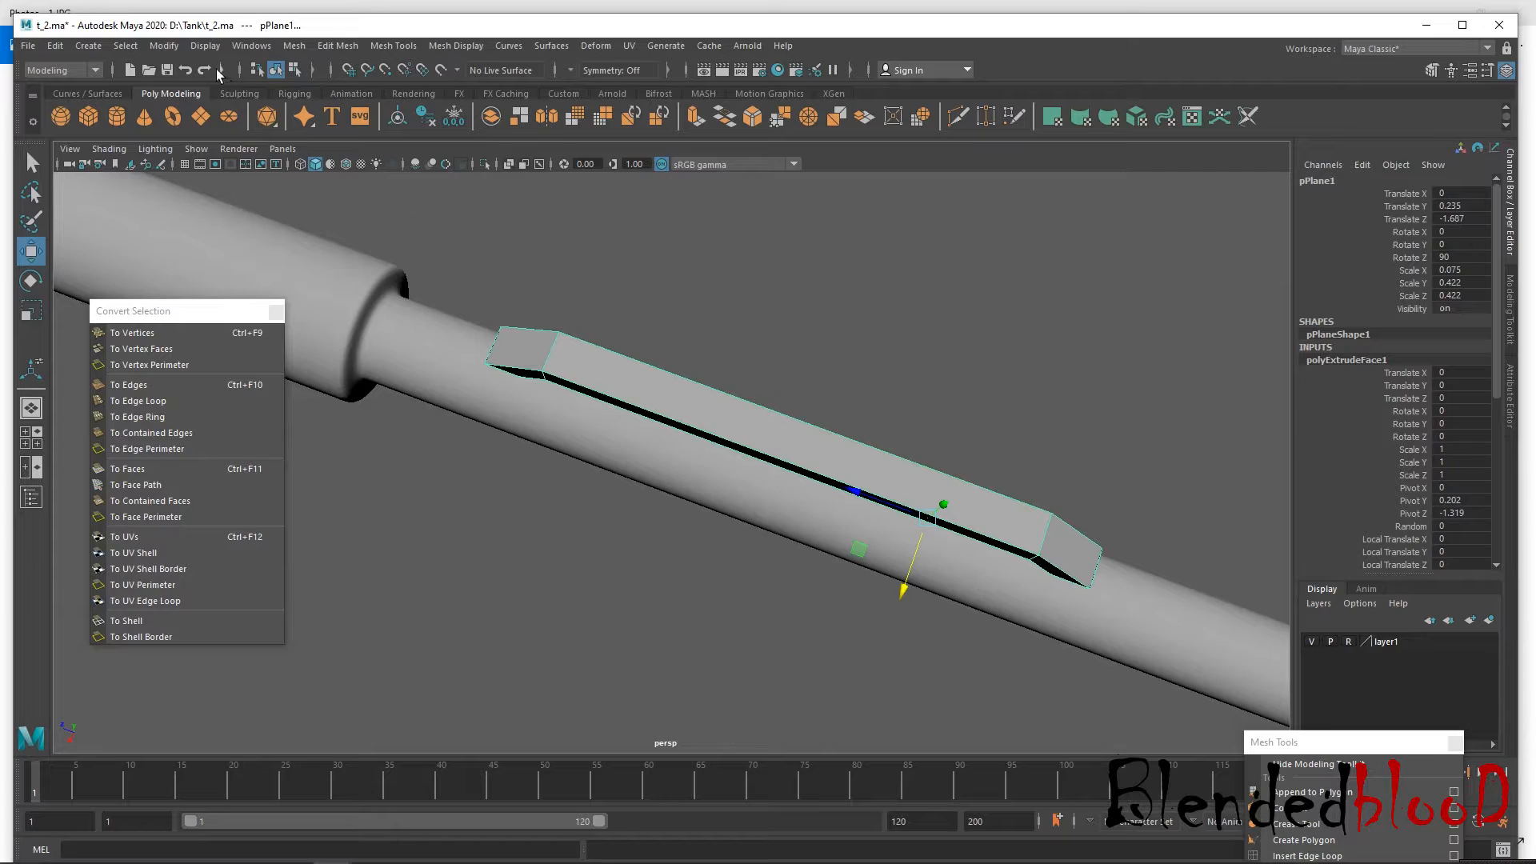
click(164, 45)
click(214, 164)
key(space)
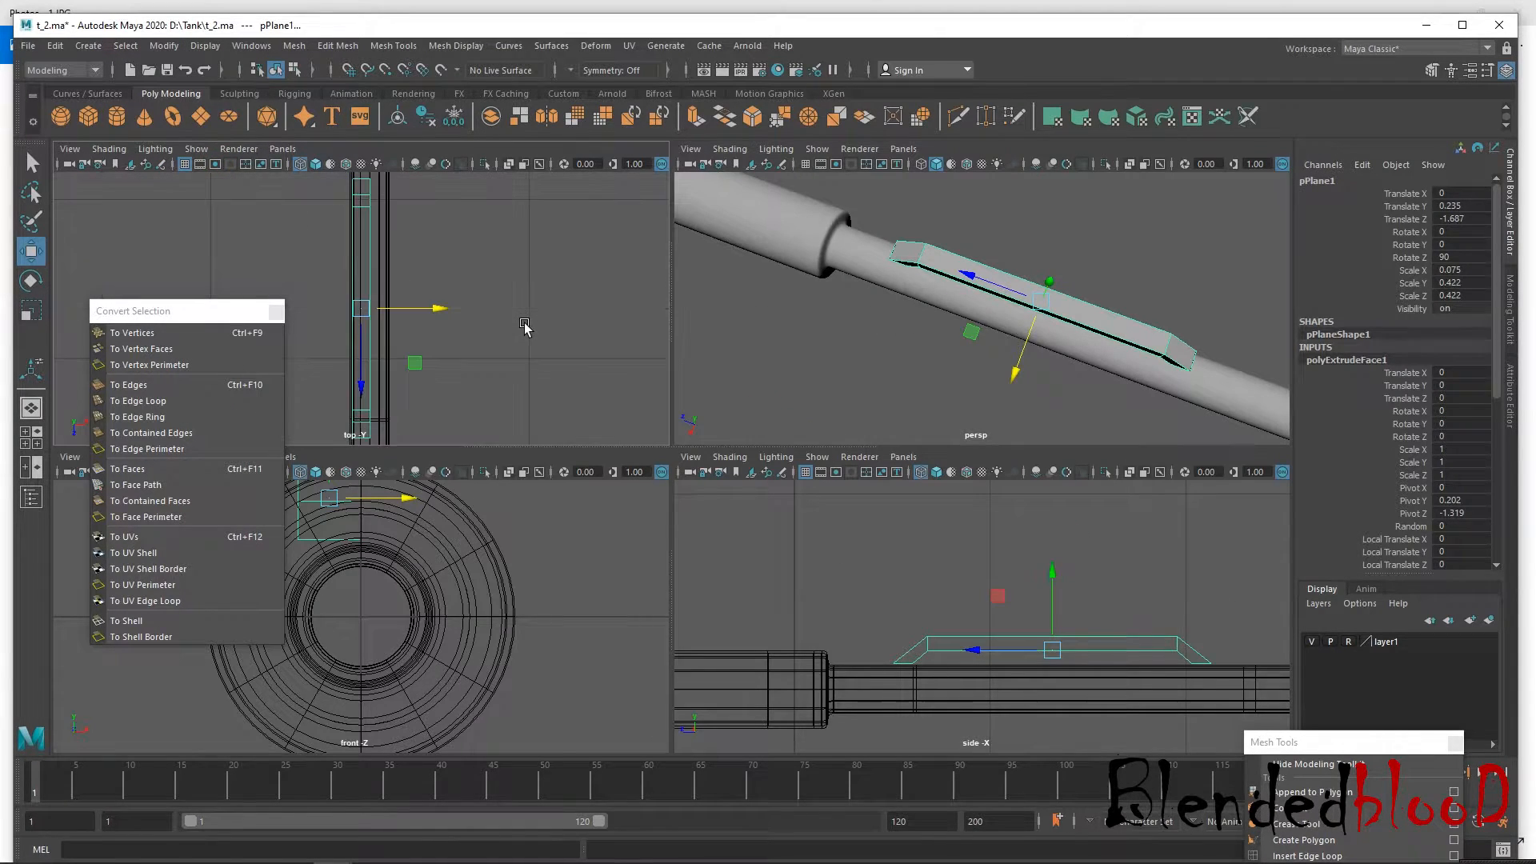
key(space)
drag(738, 460, 762, 461)
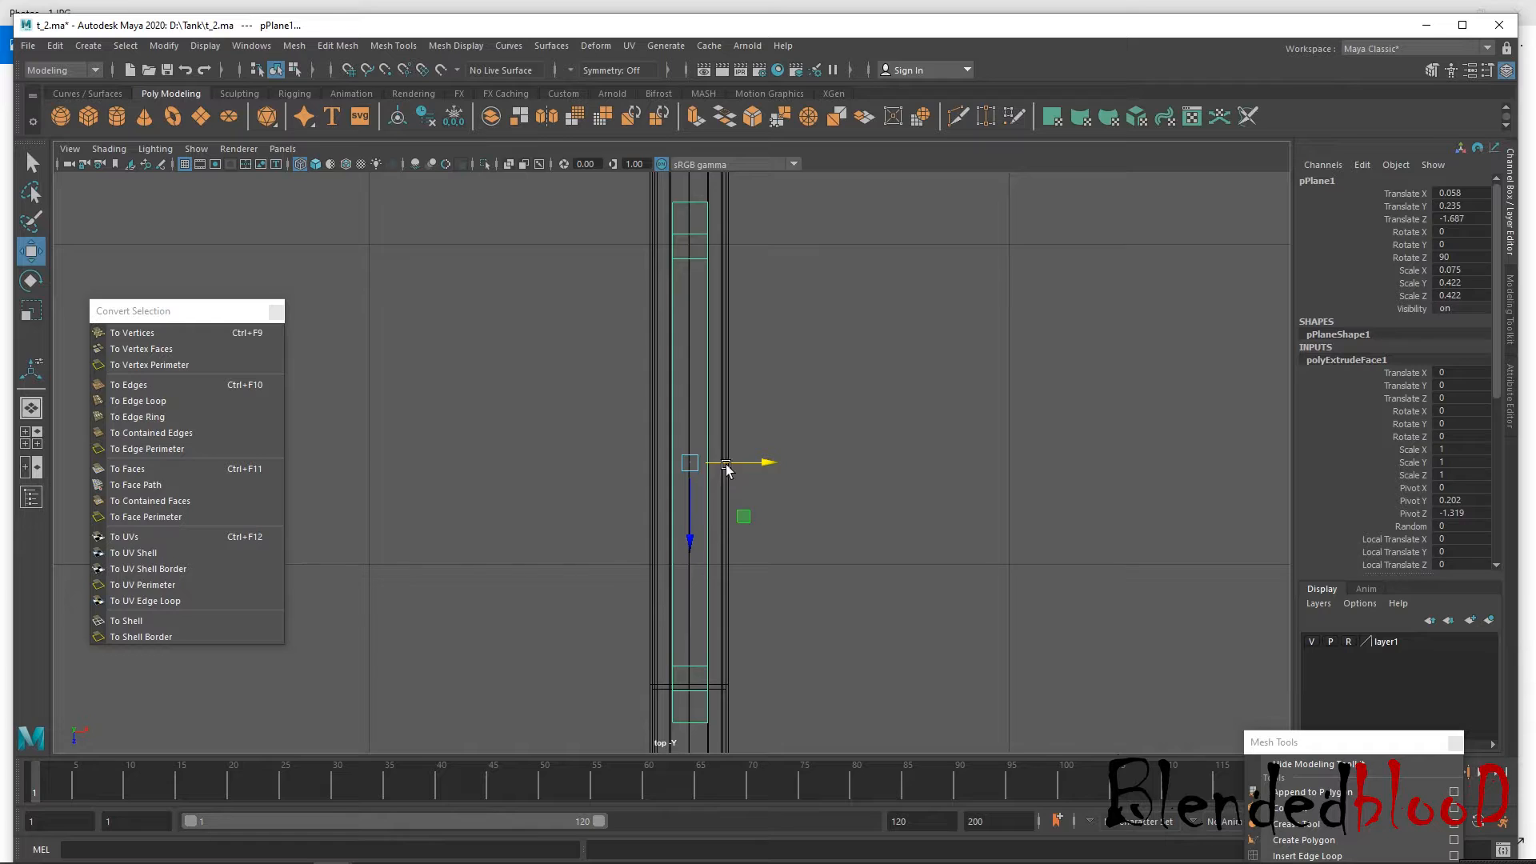
scroll(735, 473, up, 5)
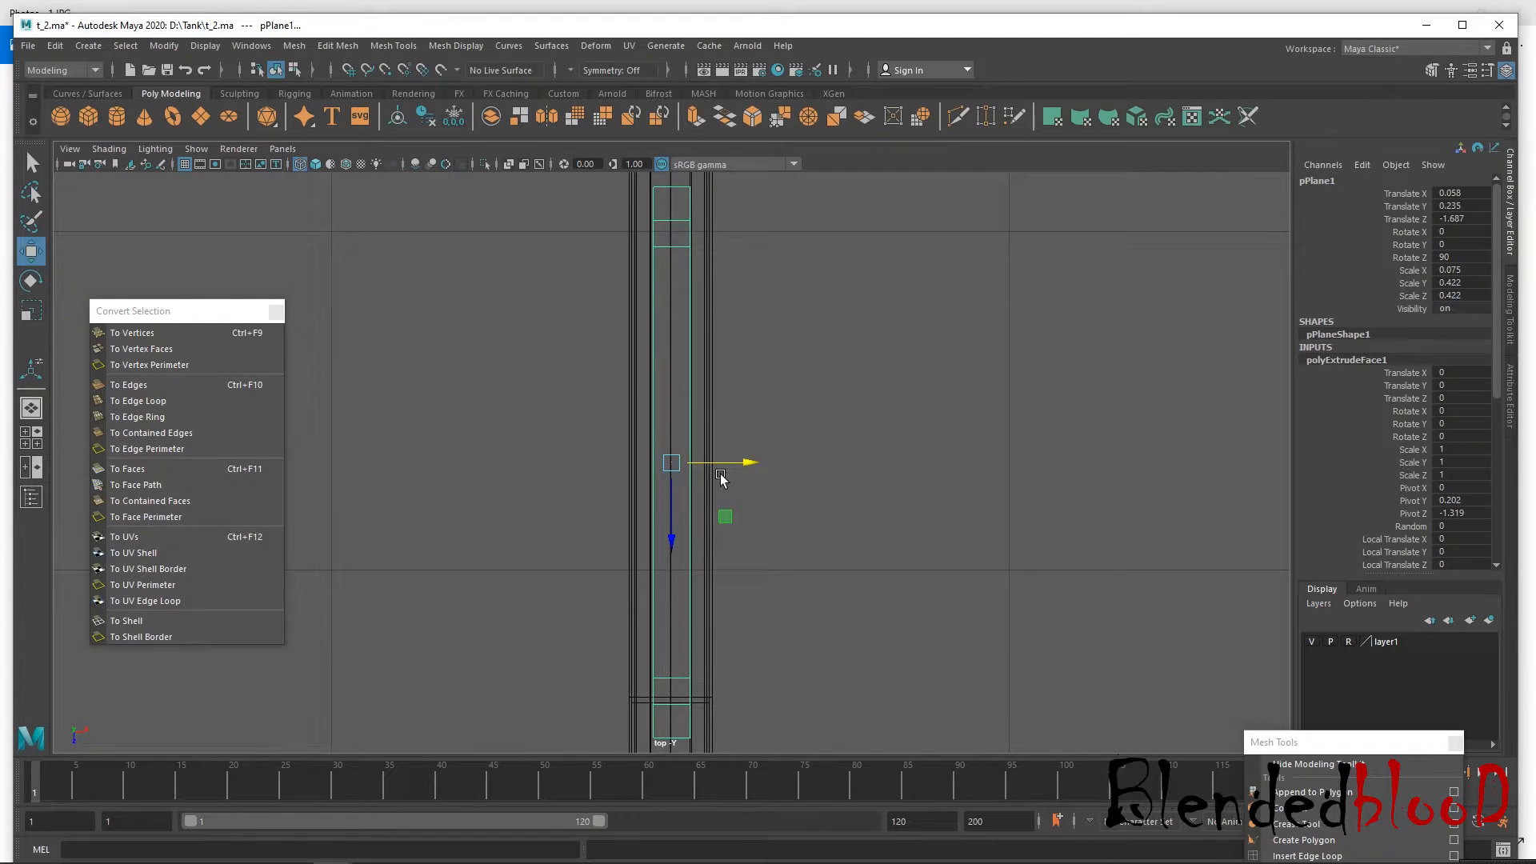
scroll(769, 472, up, 1)
drag(744, 467, 743, 464)
Try lowering the strip toward the barrel to about 0.216 in Translate Y.
key(space)
key(space)
key(space)
key(space)
key(space)
mouse_move(992, 470)
alt+mouse_down()
mouse_move(928, 439)
mouse_move(991, 466)
alt+mouse_up()
alt+drag(893, 533, 735, 383)
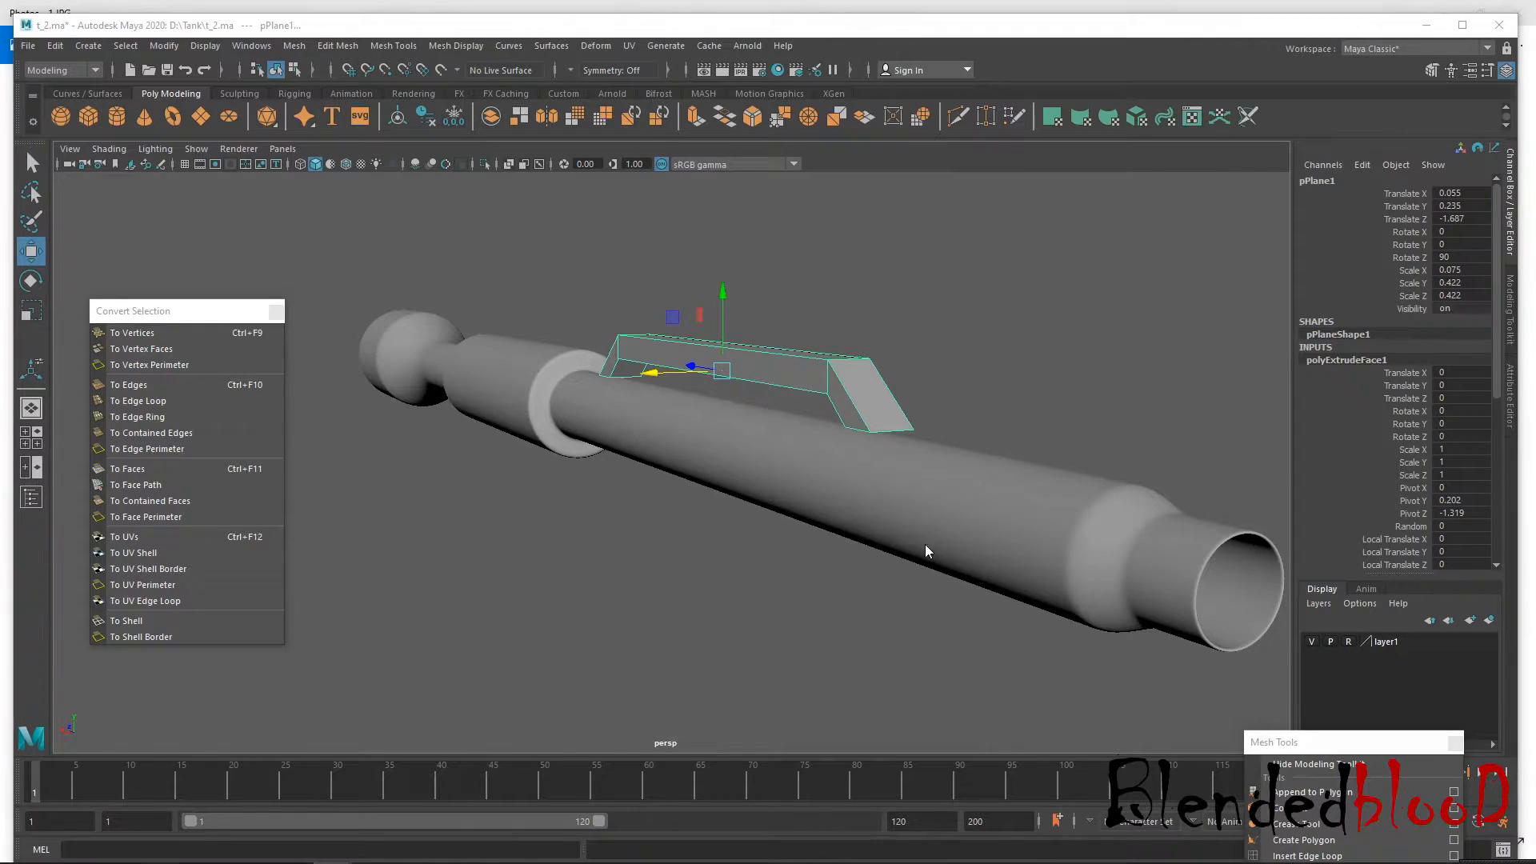
key(space)
key(space)
drag(854, 478, 855, 488)
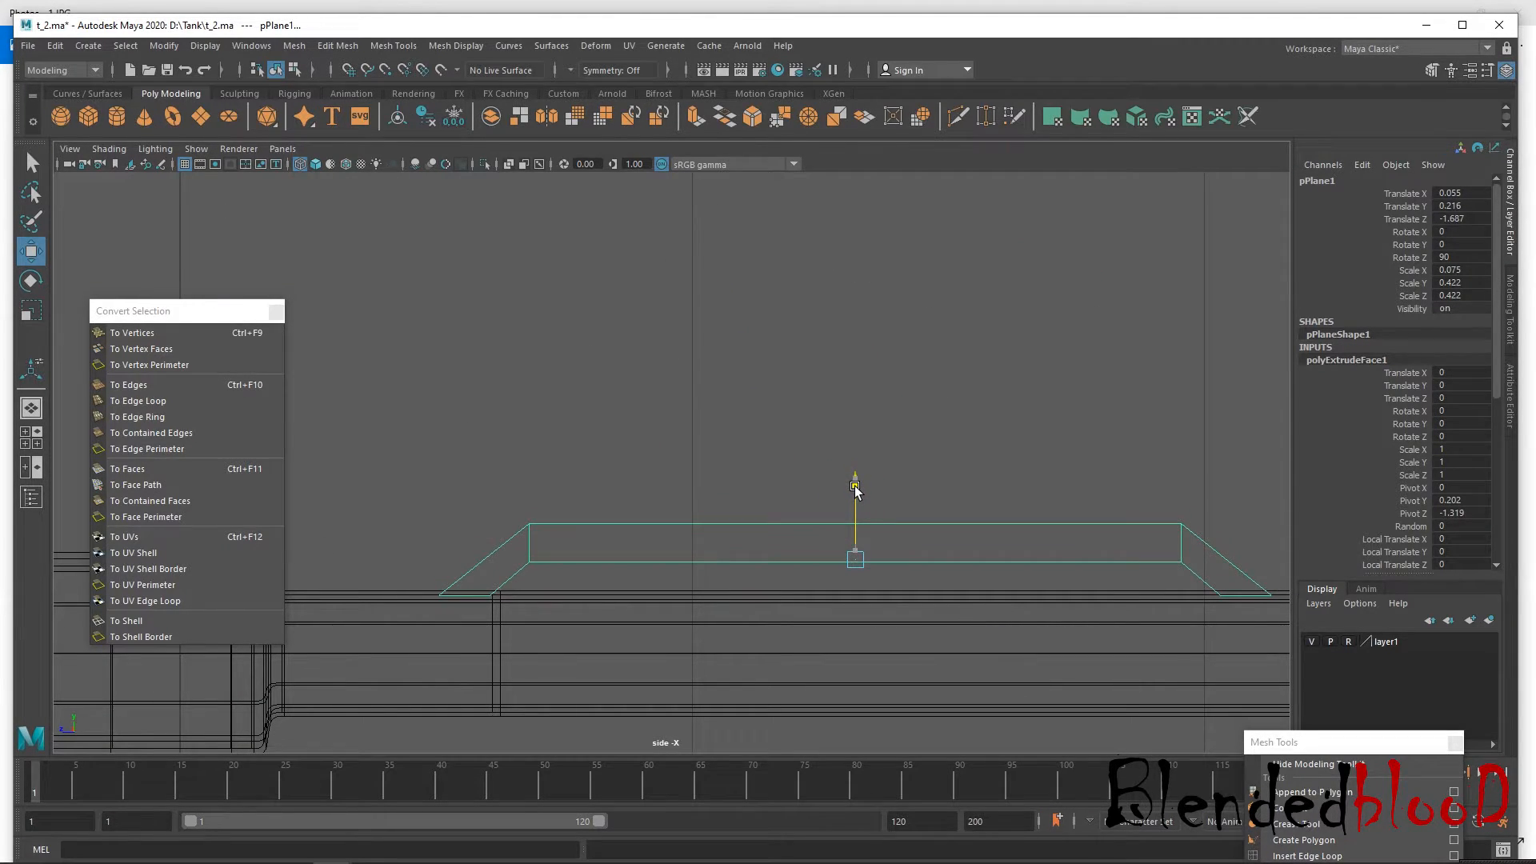
Try sinking the strip's legs further into the barrel, to about 0.202 in Translate Y.
key(space)
key(space)
alt+drag(991, 382, 867, 361)
scroll(867, 361, up, 8)
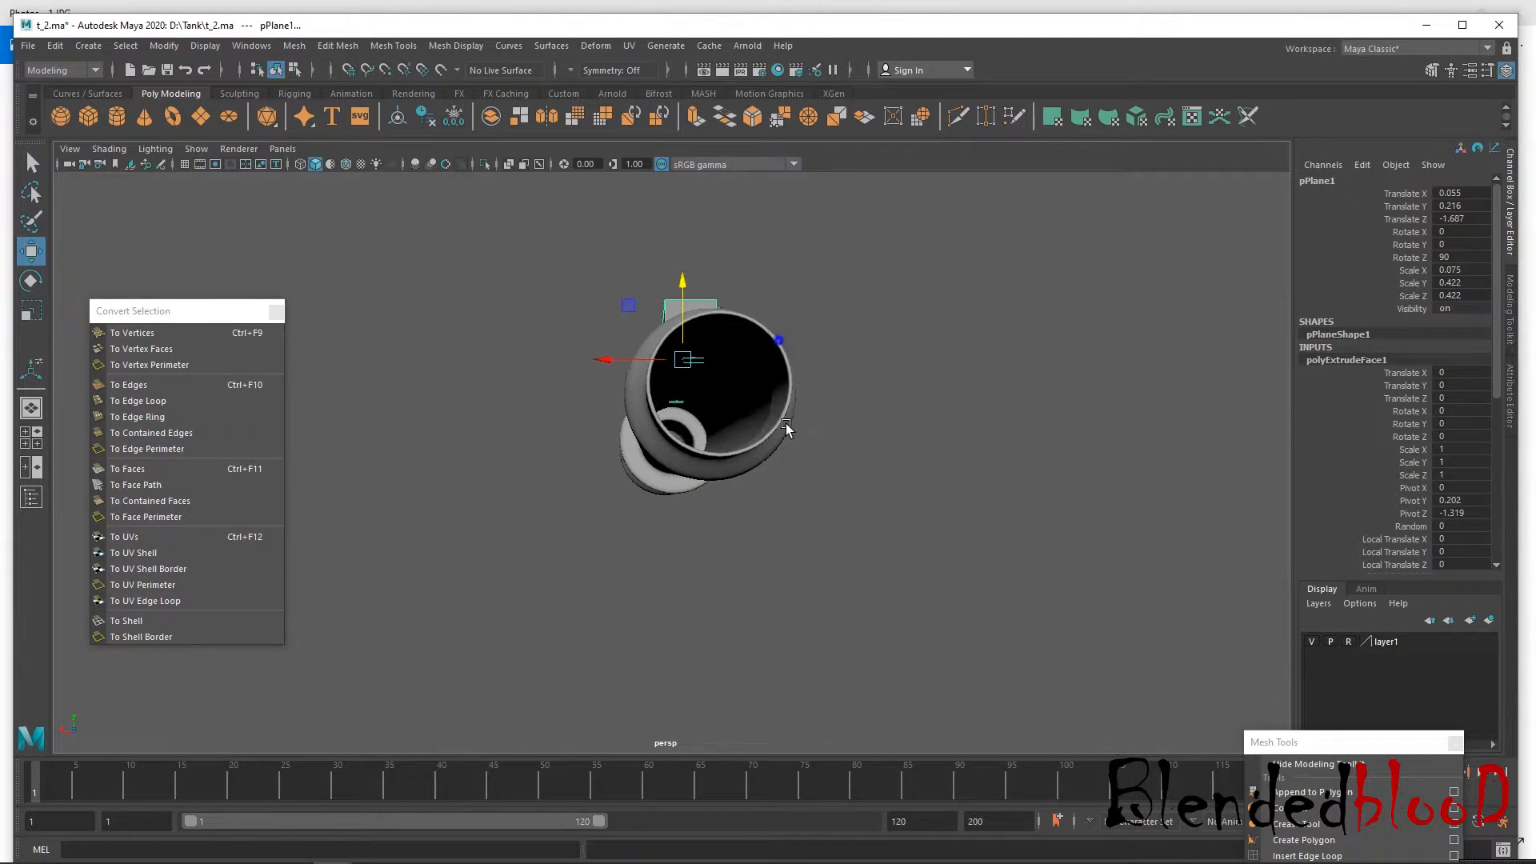
drag(686, 250, 688, 267)
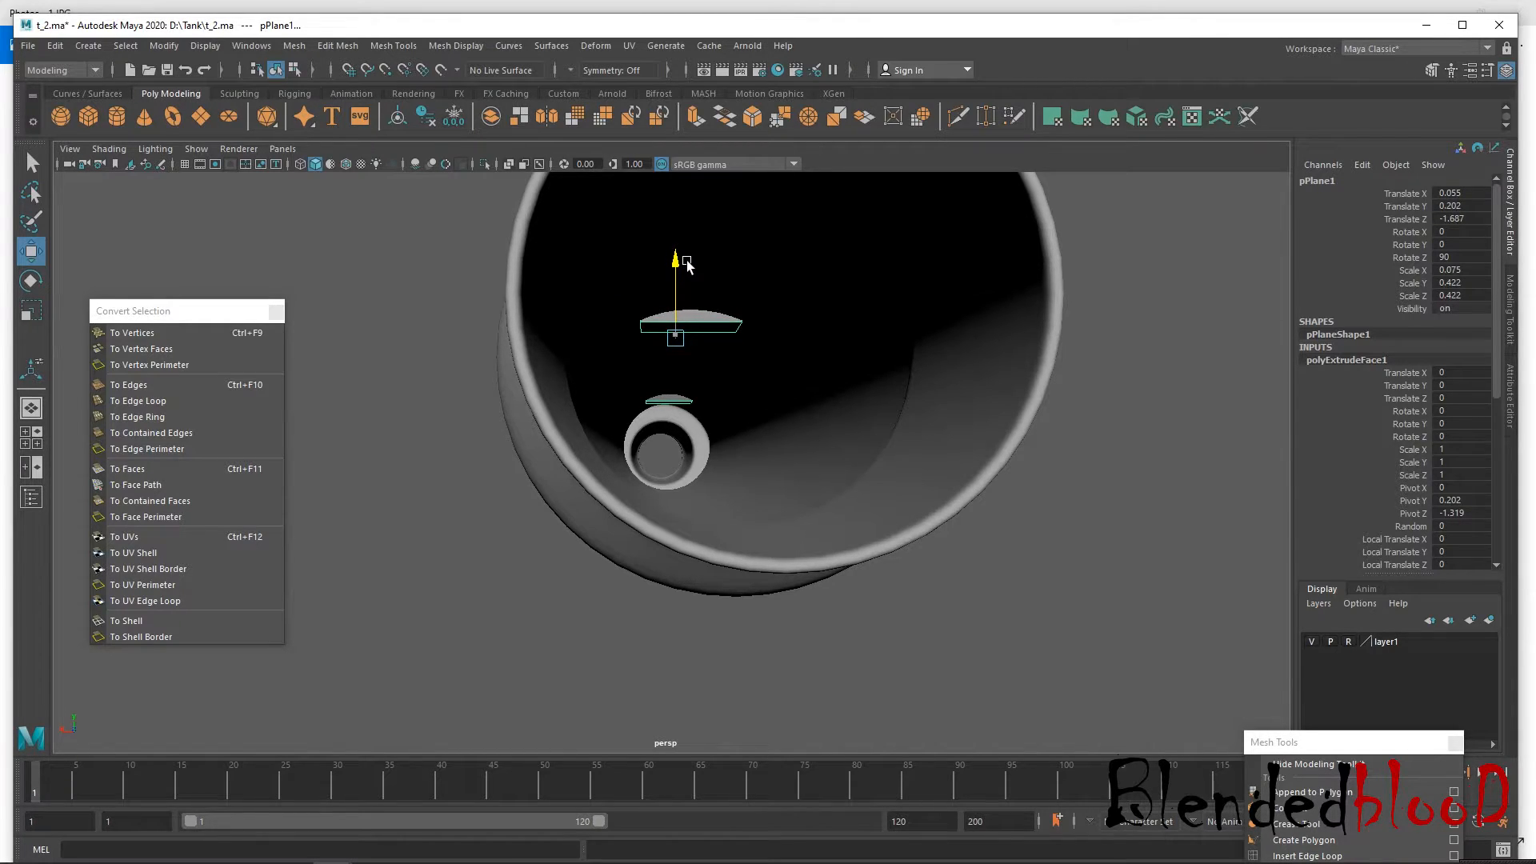
drag(681, 261, 846, 345)
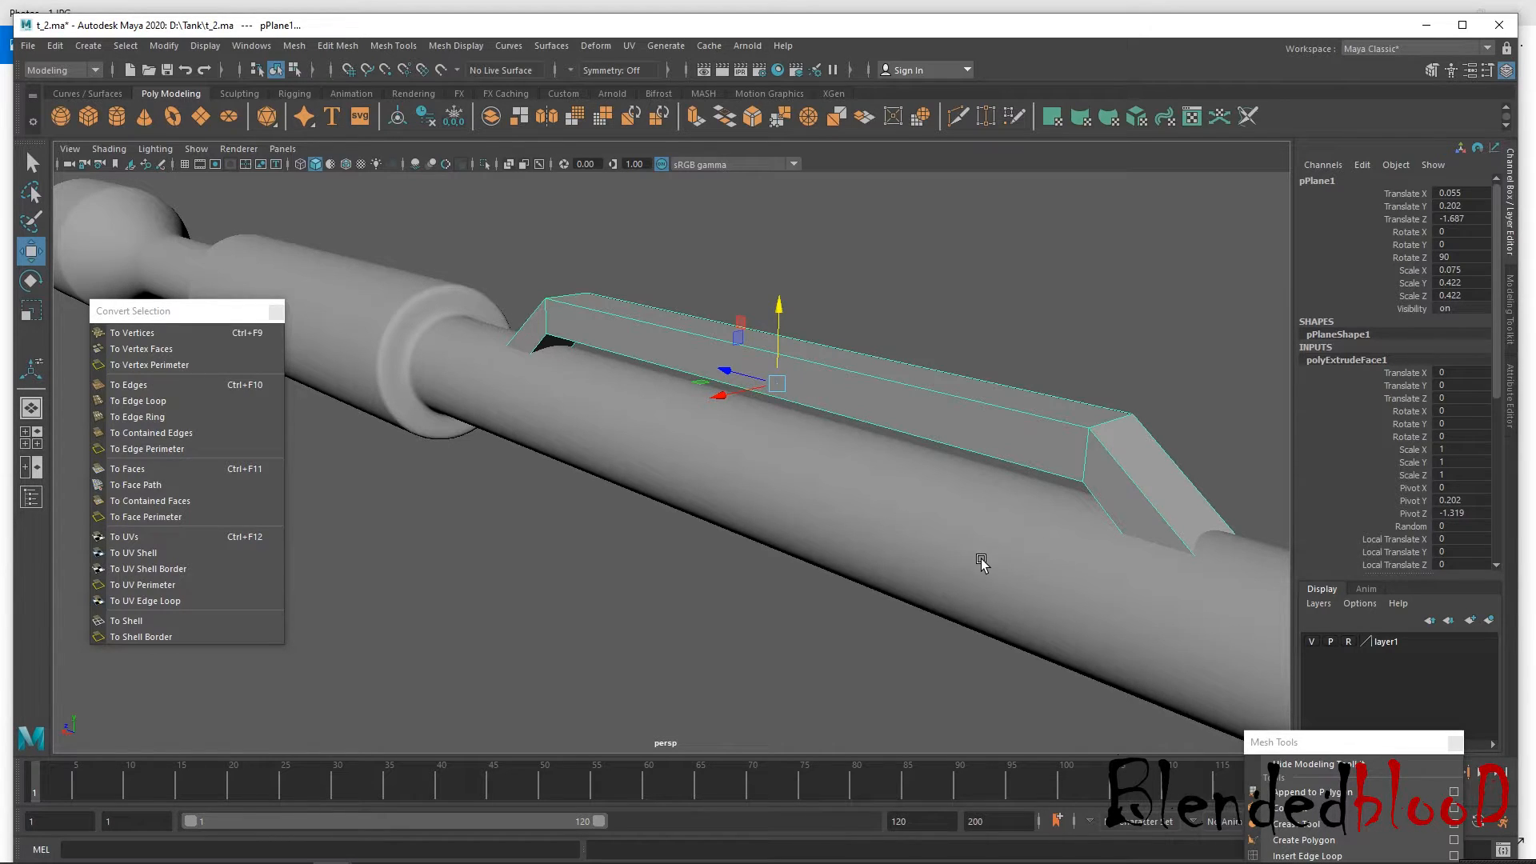
Raise the strip to about 0.235 in Translate Y, then deselect it and inspect its fit on the barrel.
alt+drag(895, 561, 842, 547)
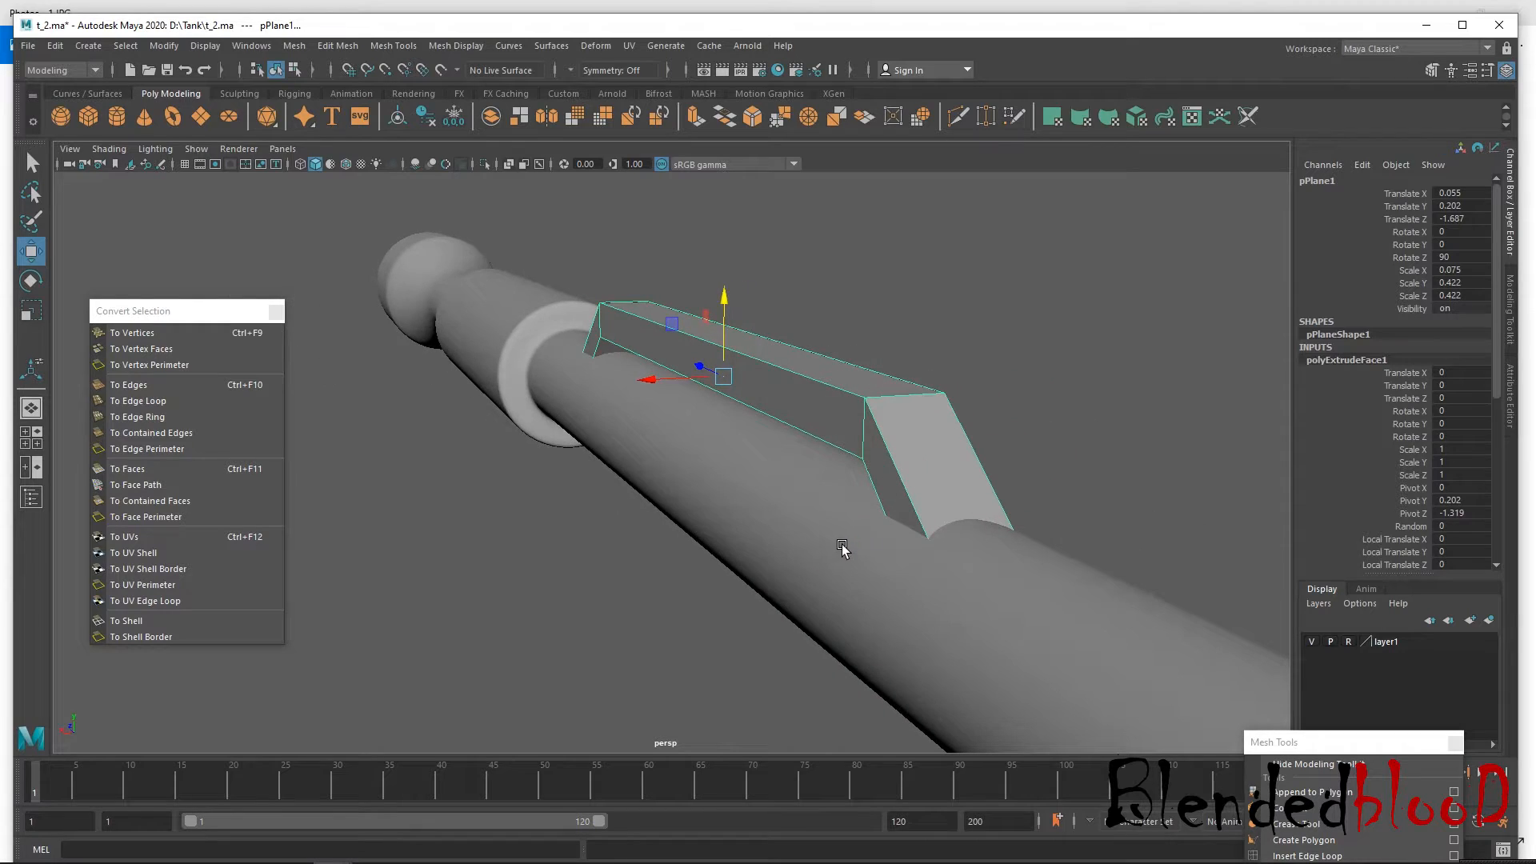
drag(724, 303, 726, 285)
alt+drag(751, 458, 861, 452)
click(860, 453)
alt+right_drag(878, 495, 651, 260)
alt+drag(640, 440, 751, 451)
alt+right_drag(994, 575, 856, 445)
click(878, 456)
click(895, 448)
alt+drag(975, 526, 836, 539)
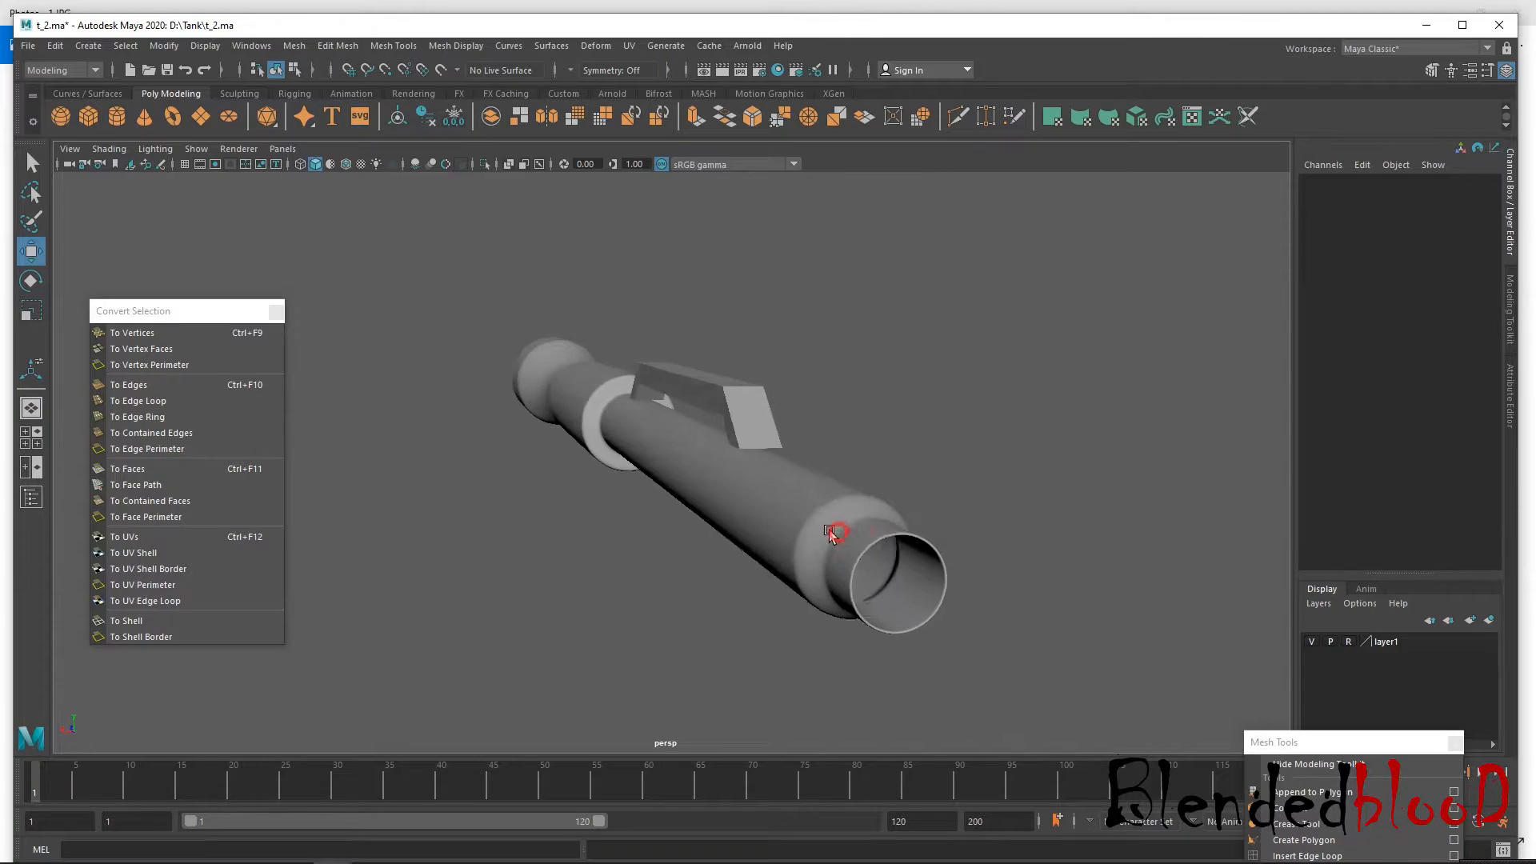
Insert three lengthwise edge loops in the strip, one along its middle and one halfway to each side.
click(754, 442)
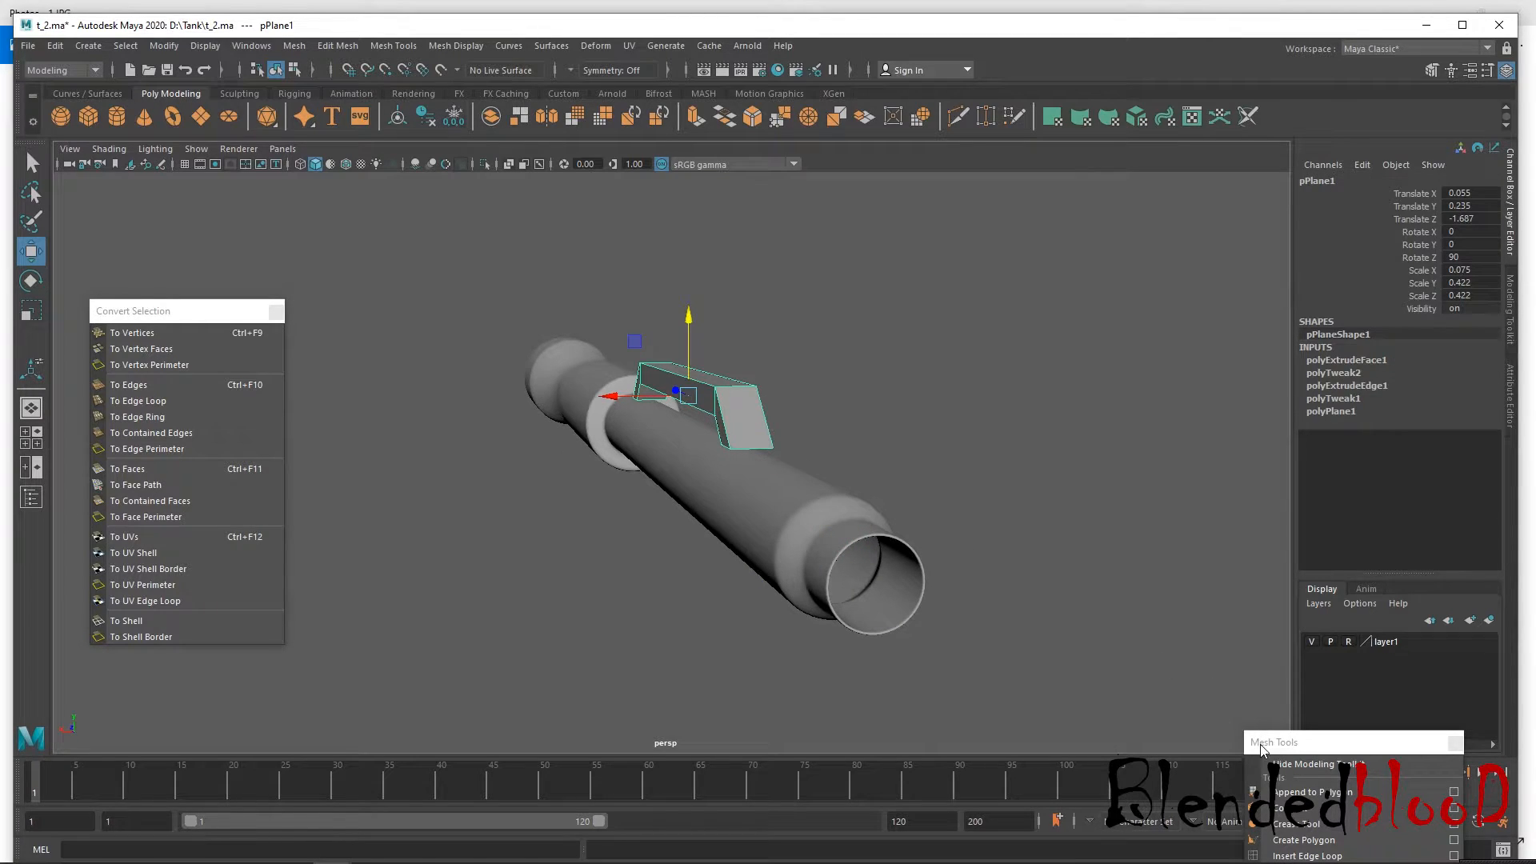
drag(1261, 748, 1212, 388)
scroll(1059, 572, up, 6)
click(1258, 496)
key(space)
key(space)
alt+middle_drag(674, 432, 830, 424)
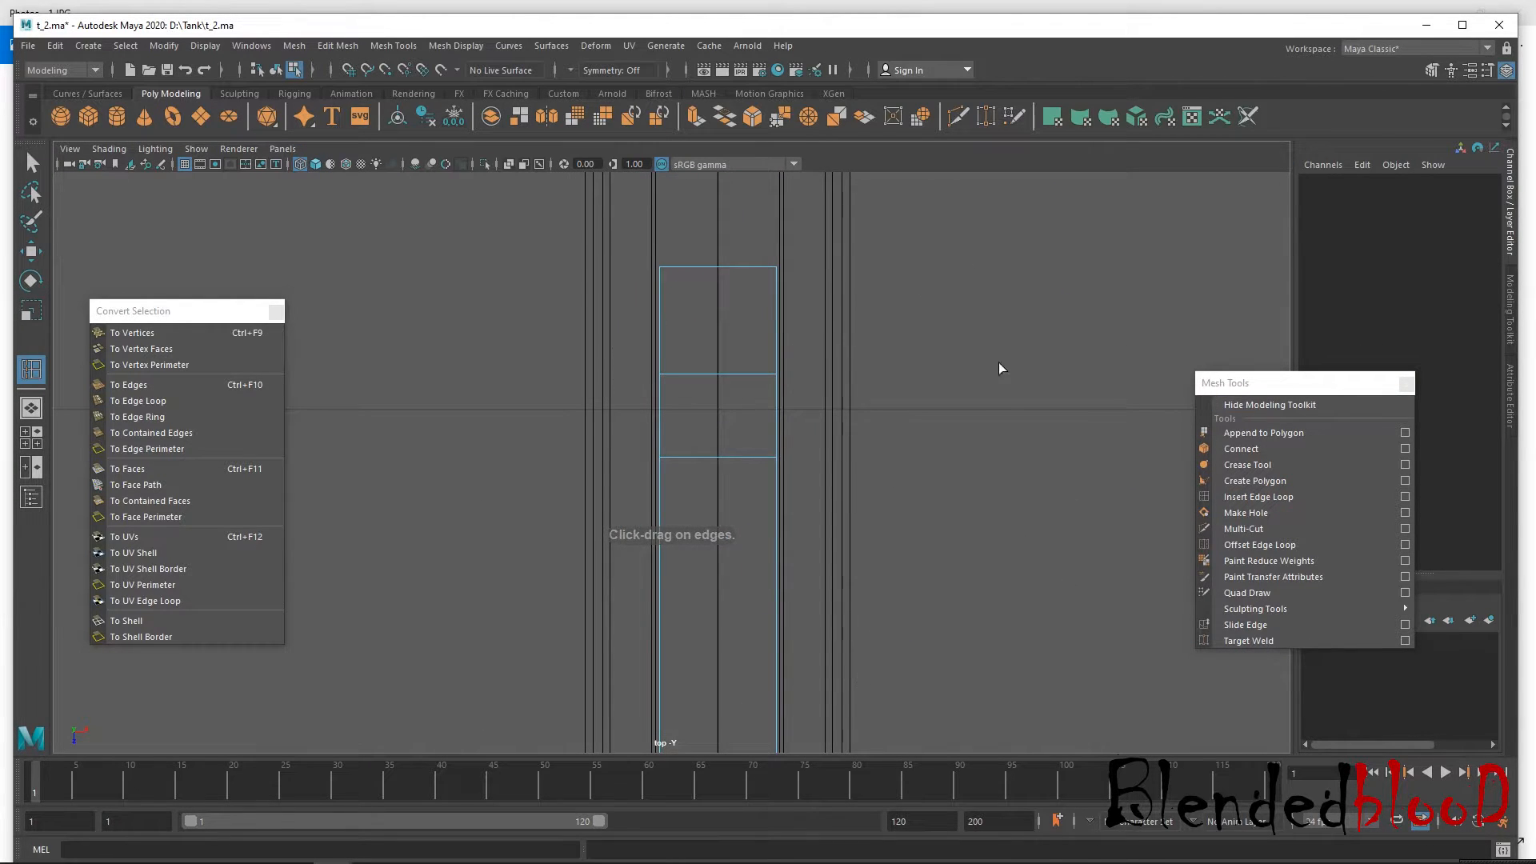
click(717, 266)
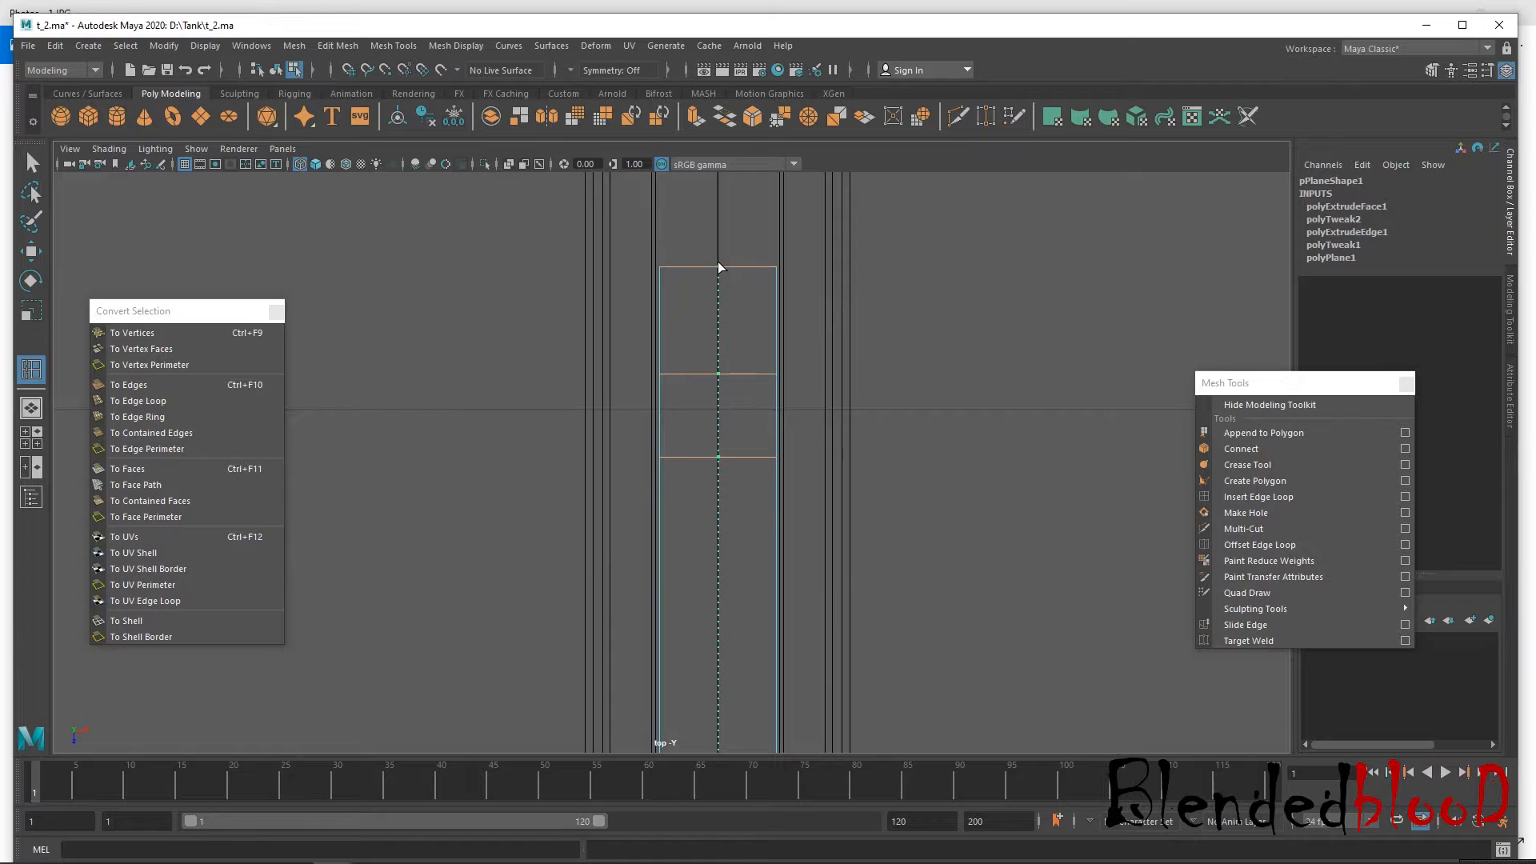
click(746, 267)
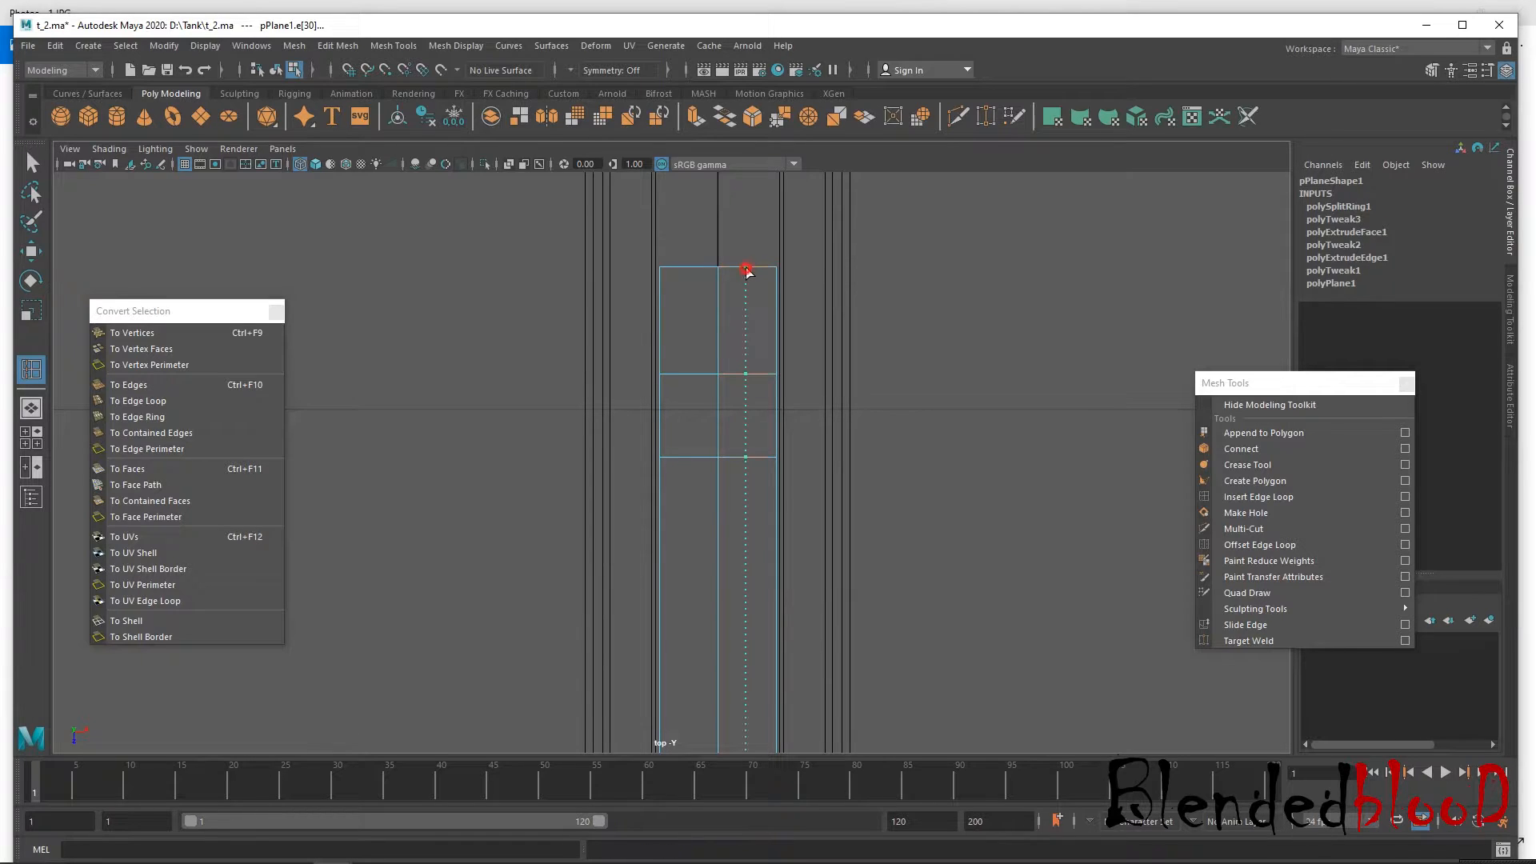
click(693, 269)
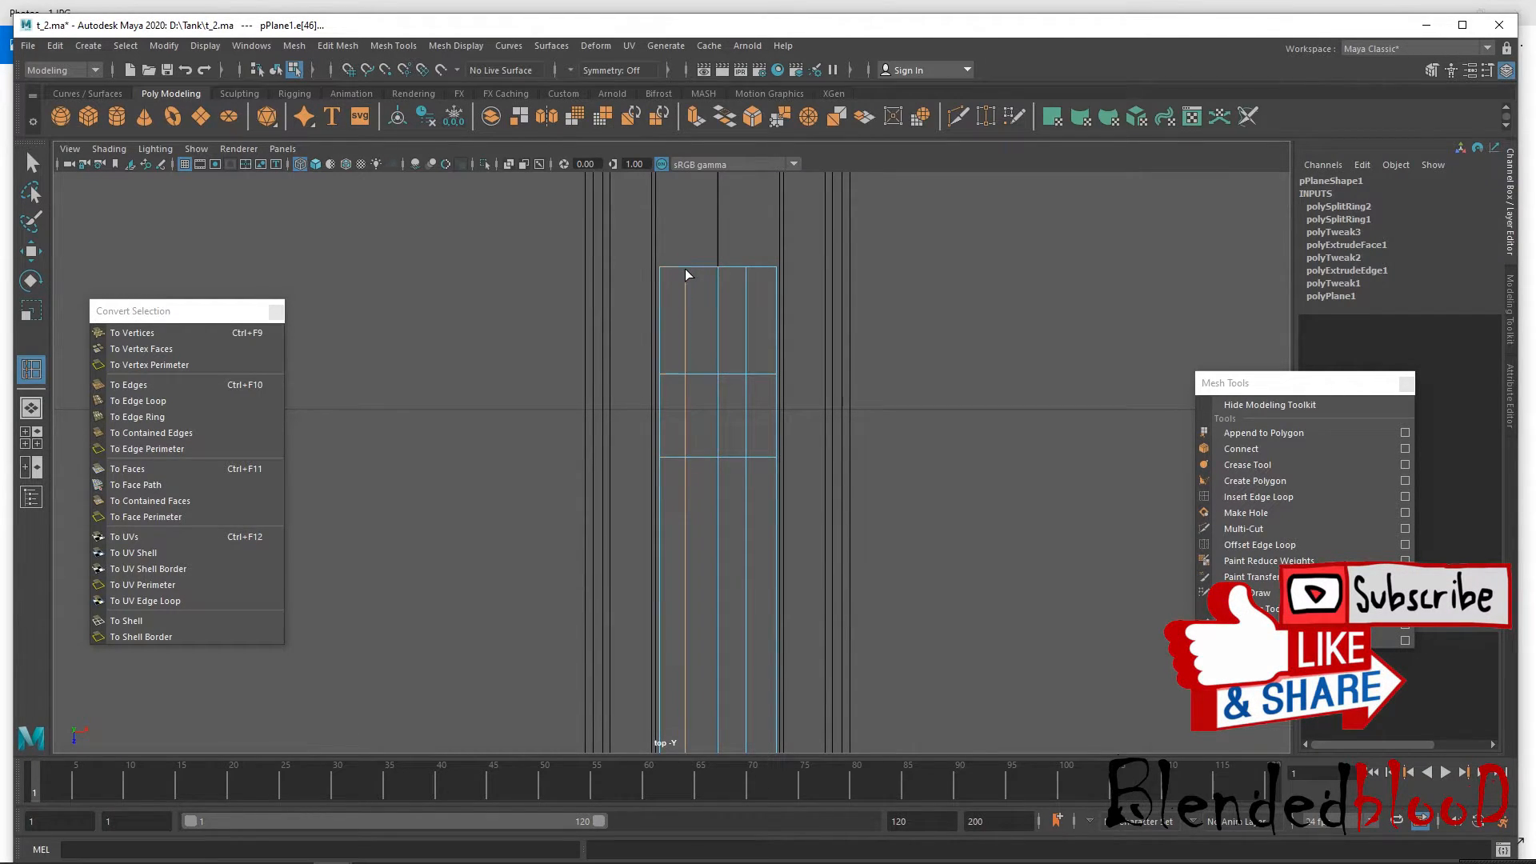
Lower the outermost bottom vertices of the strip's two sloped legs toward the curved barrel surface.
right_drag(751, 296, 672, 275)
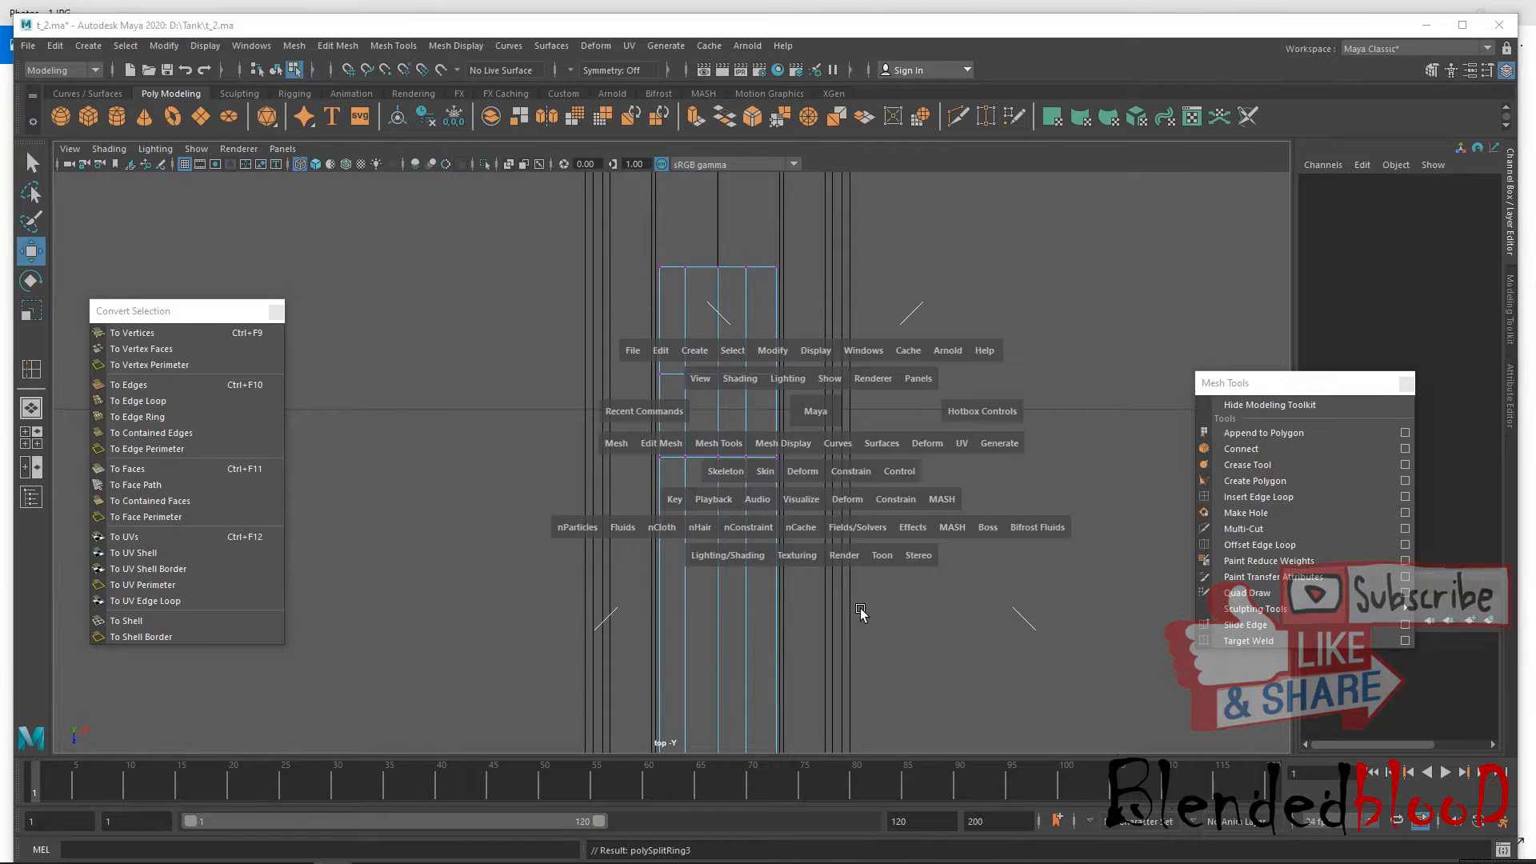
key(space)
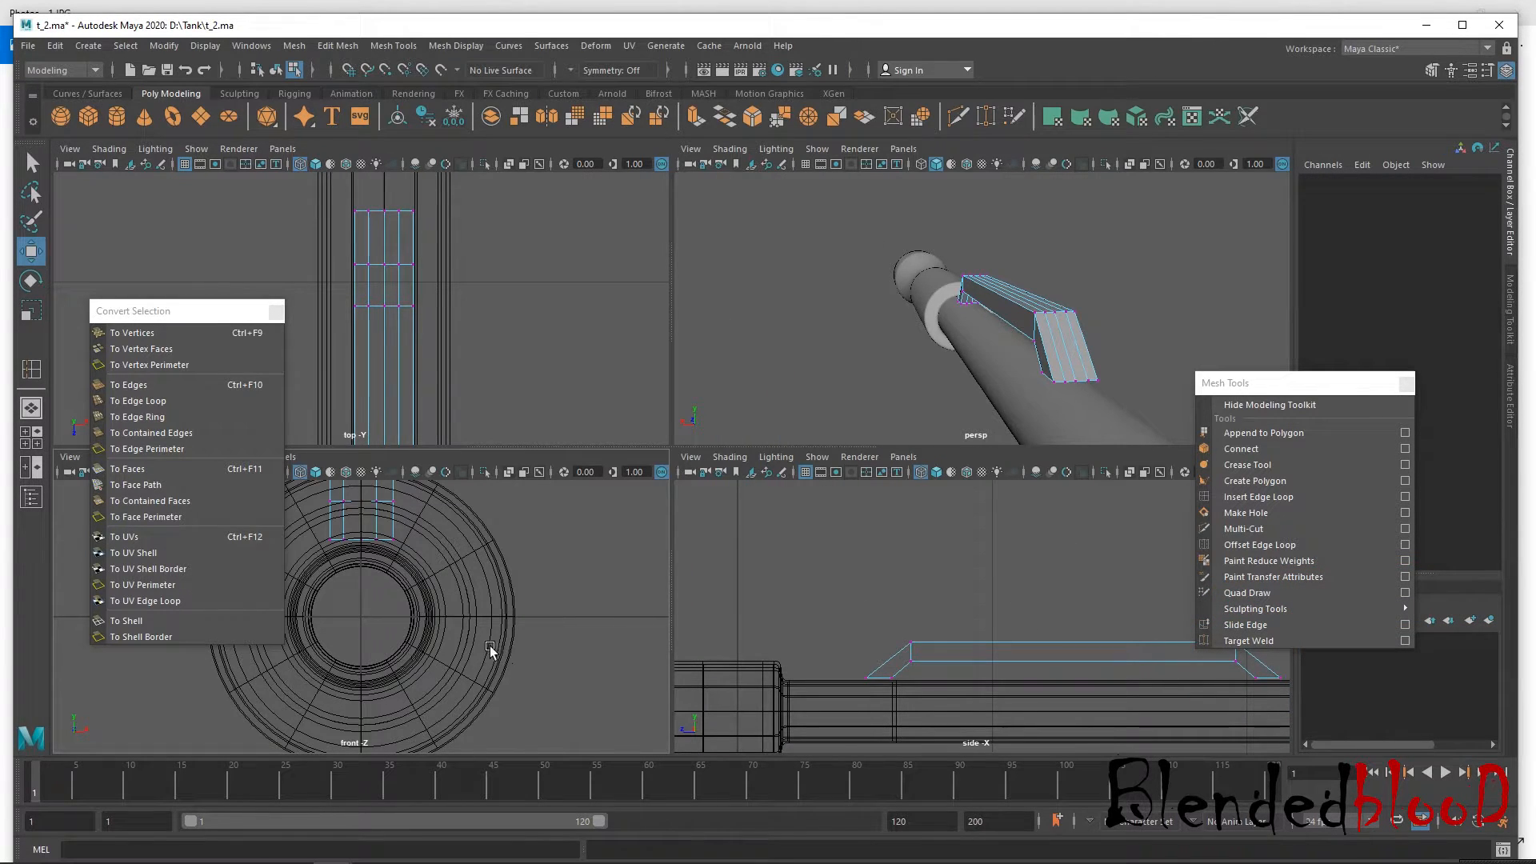
scroll(475, 640, down, 2)
scroll(396, 576, up, 5)
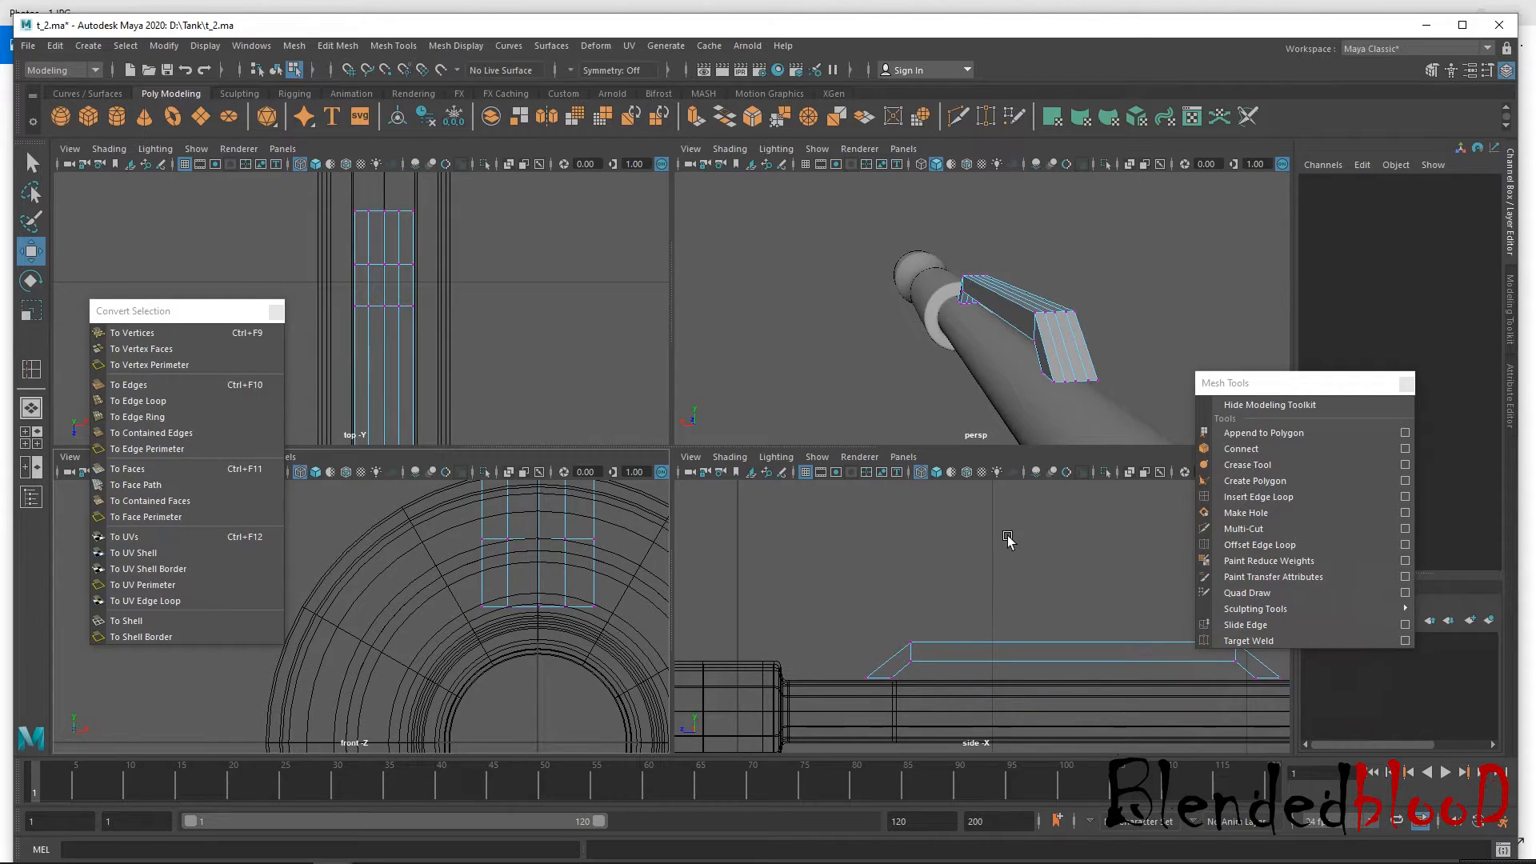
key(space)
alt+drag(983, 470, 843, 610)
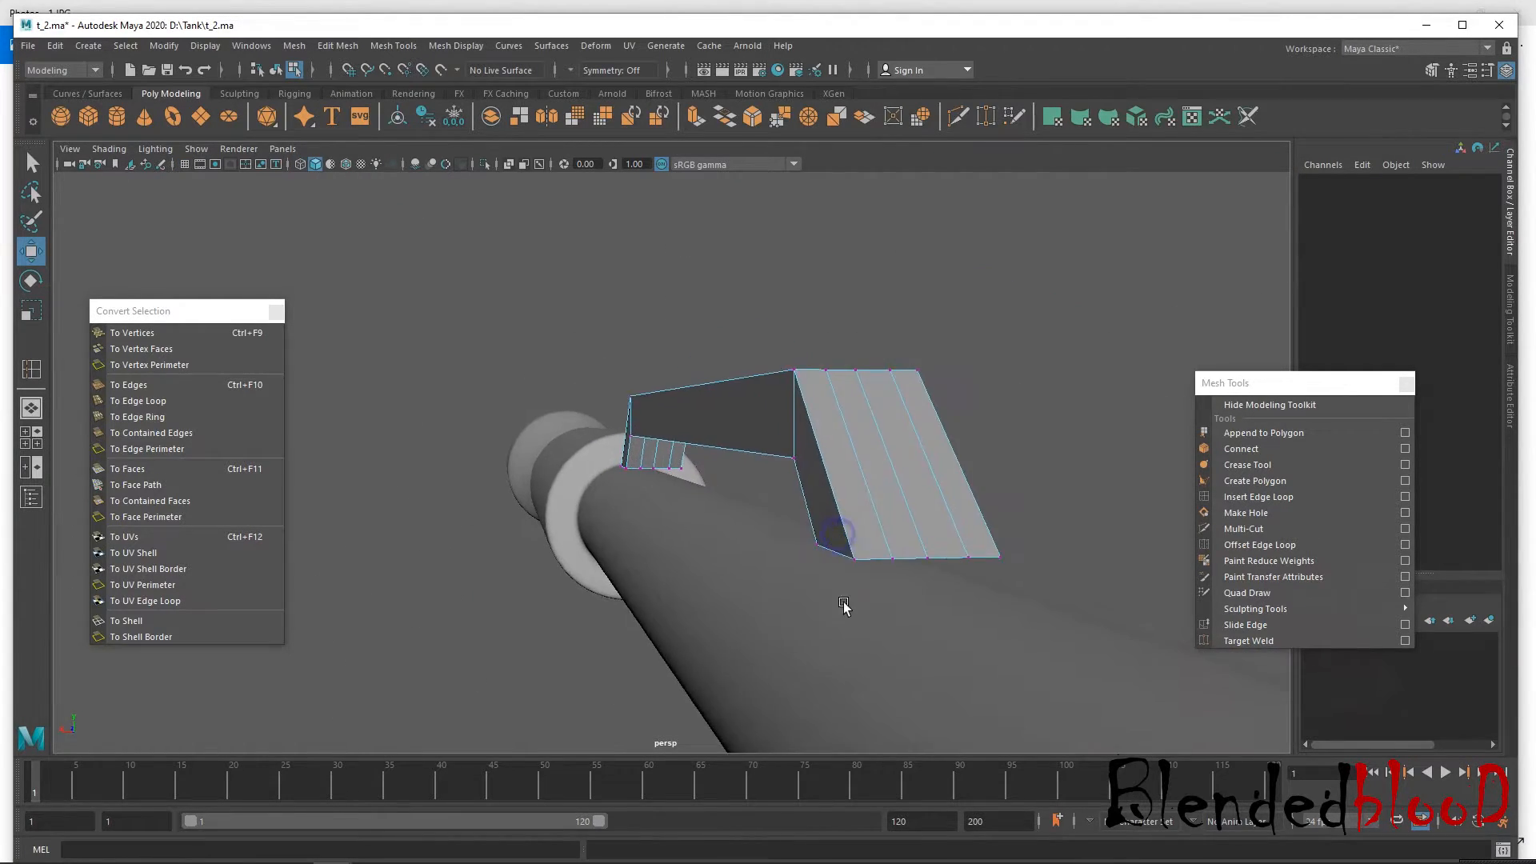
right_drag(862, 406, 772, 422)
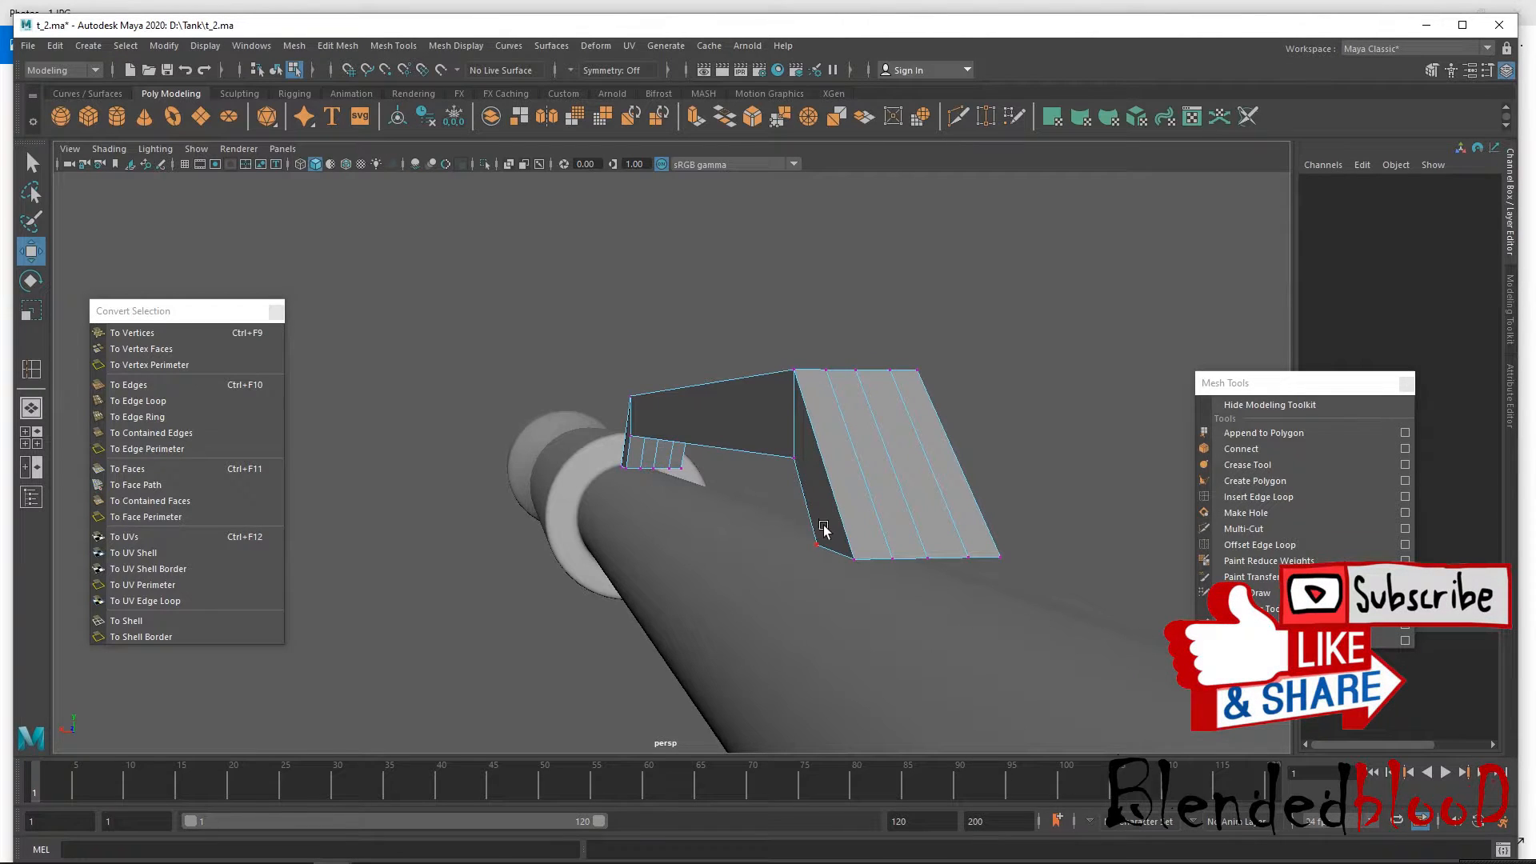
drag(841, 587, 861, 596)
key(space)
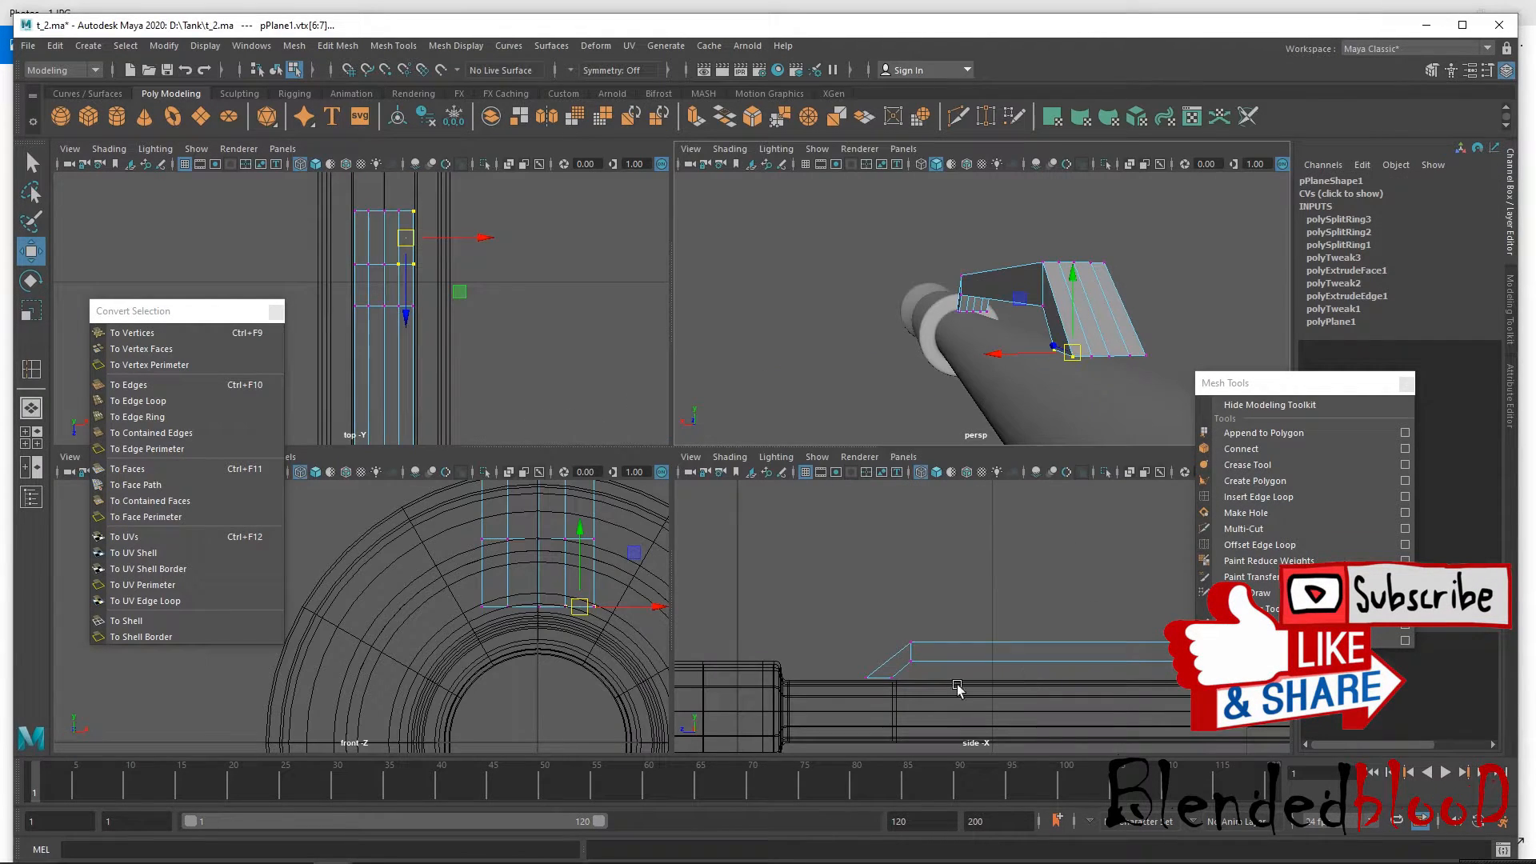
key(space)
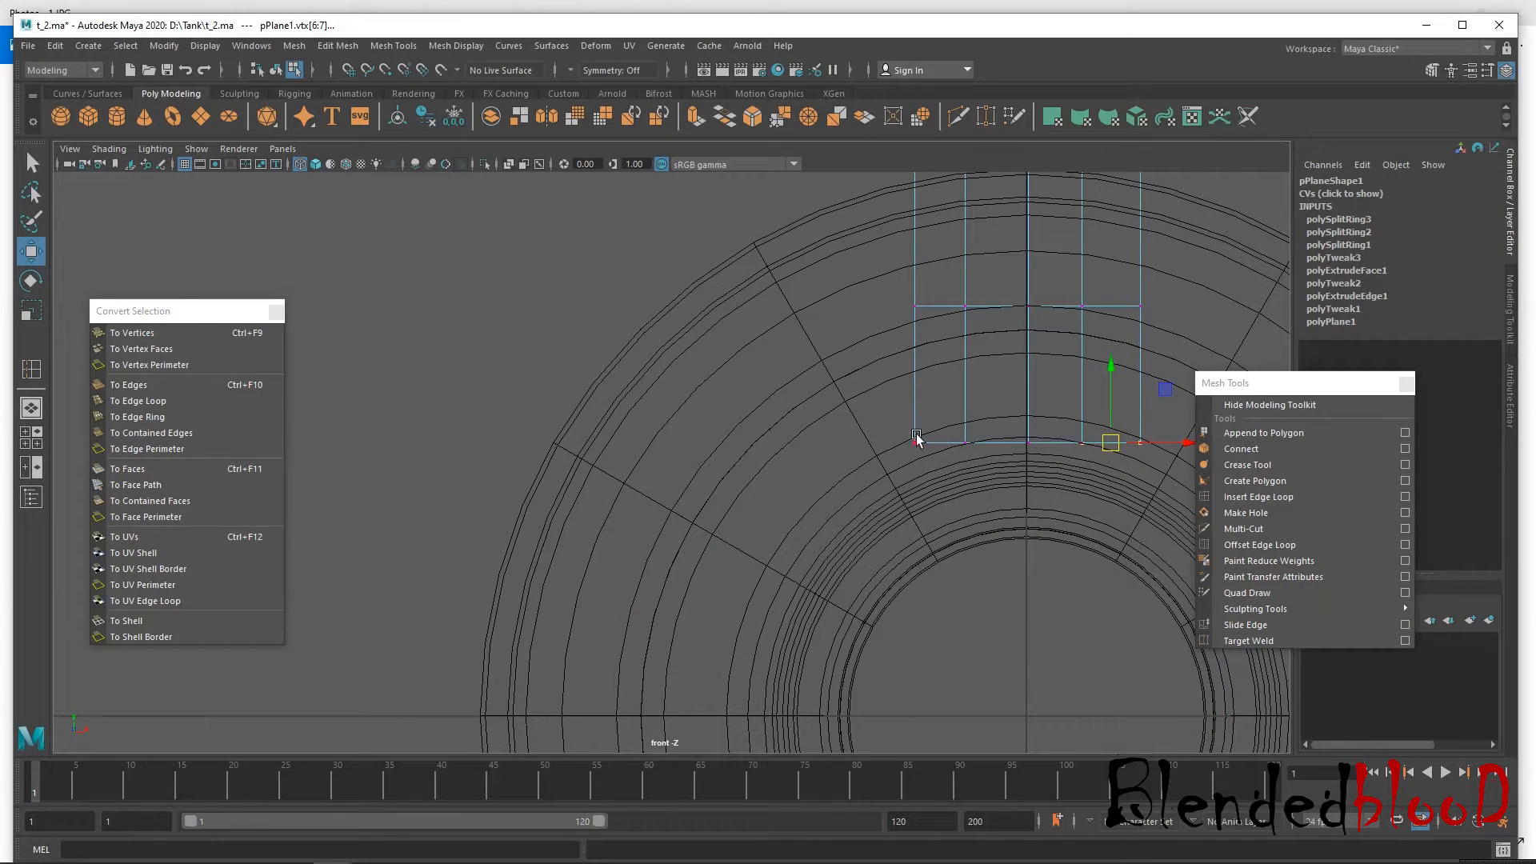
drag(913, 484, 933, 494)
alt+middle_drag(1066, 485, 930, 515)
alt+right_drag(978, 526, 1070, 497)
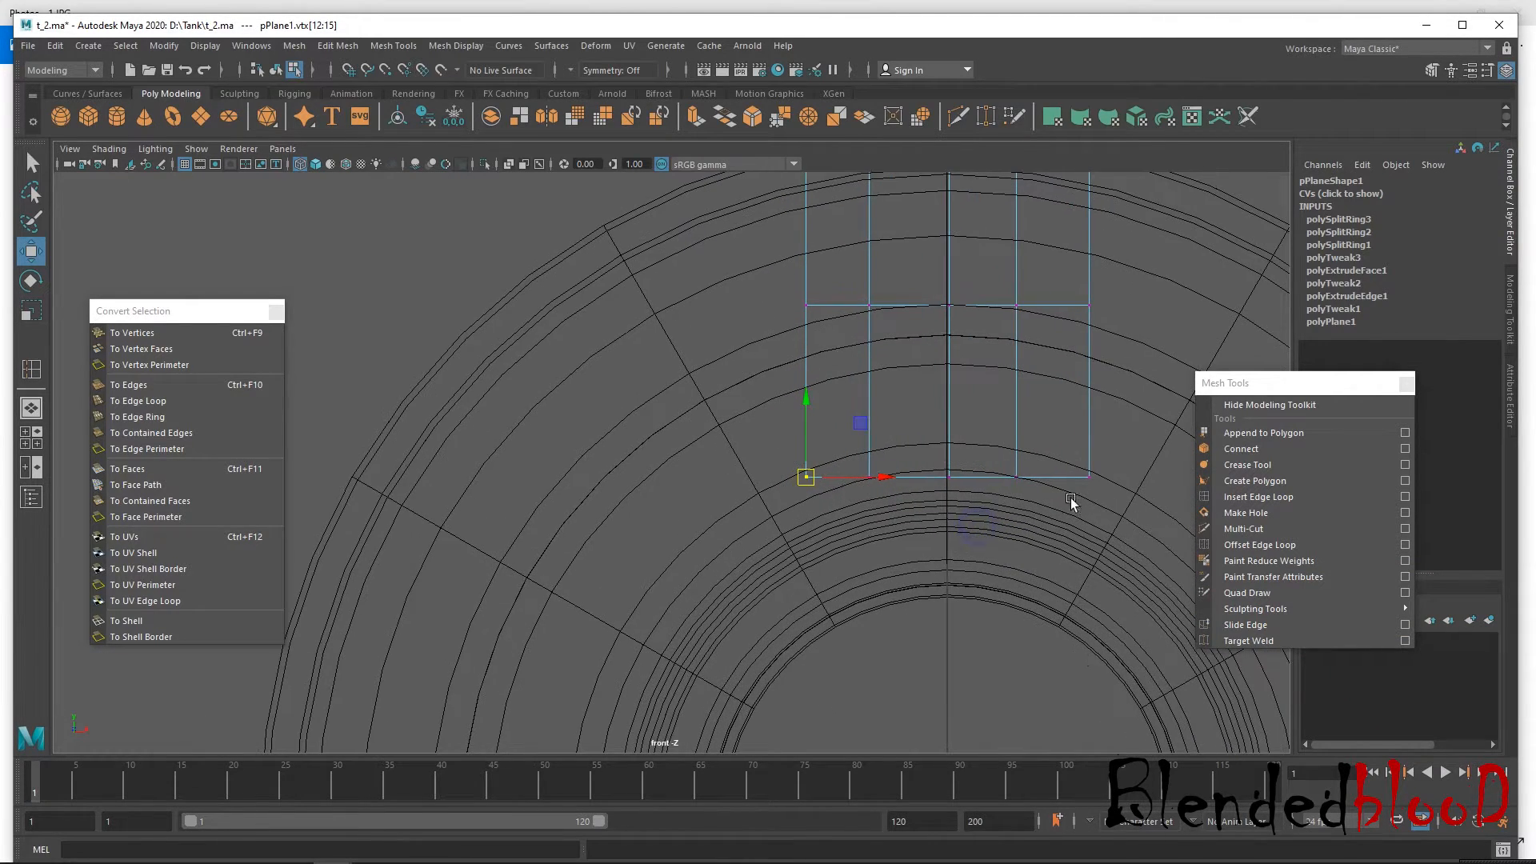
drag(1144, 545, 1144, 546)
drag(949, 402, 950, 423)
Lower the legs' outer bottom vertices a little further so their side edges reach into the barrel.
key(space)
key(space)
alt+right_drag(974, 531, 868, 537)
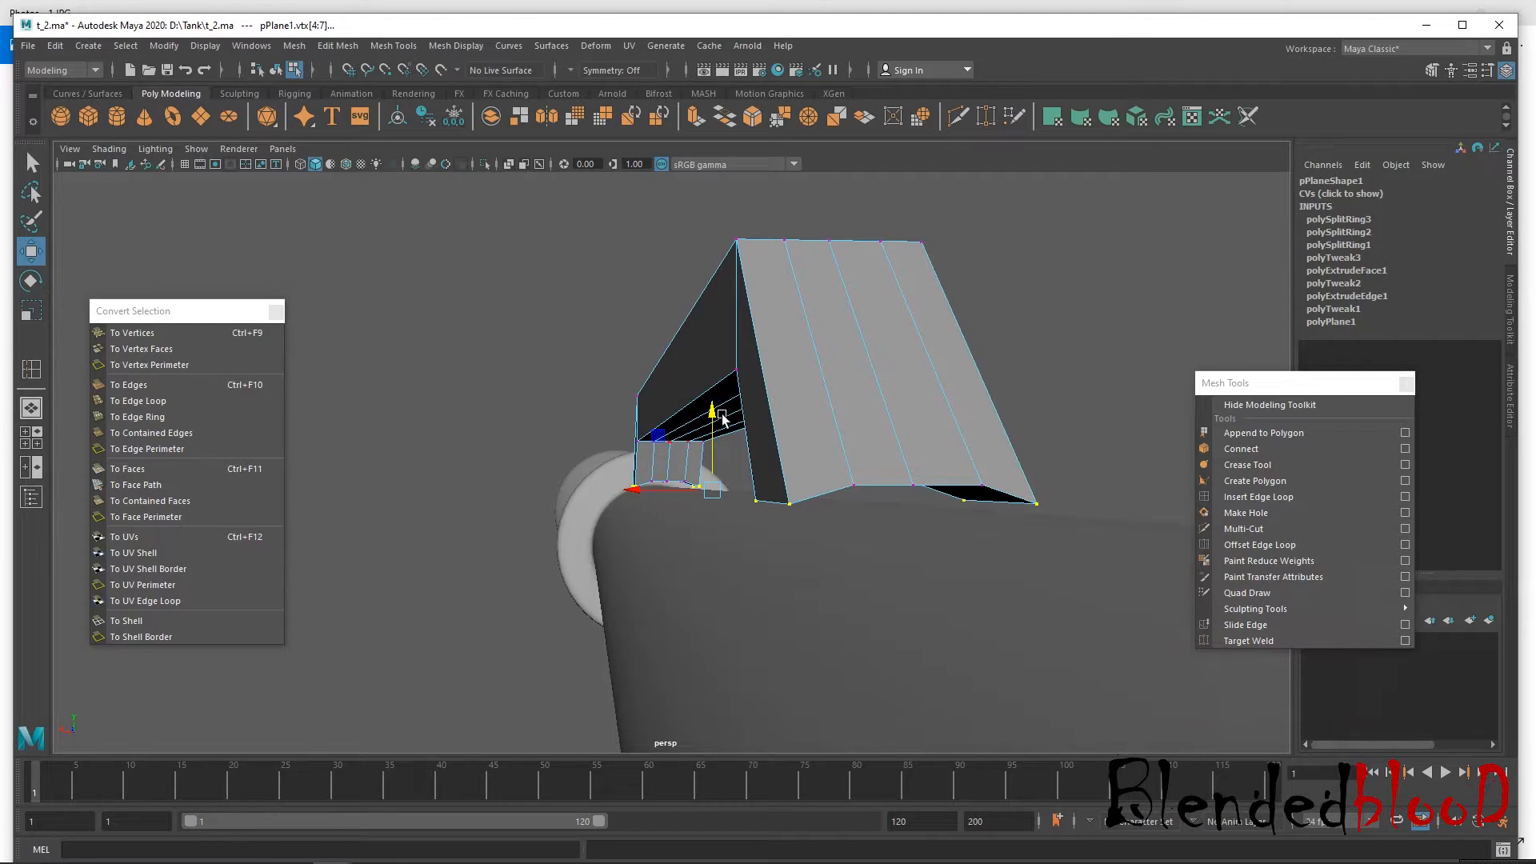
drag(712, 415, 728, 432)
key(space)
key(space)
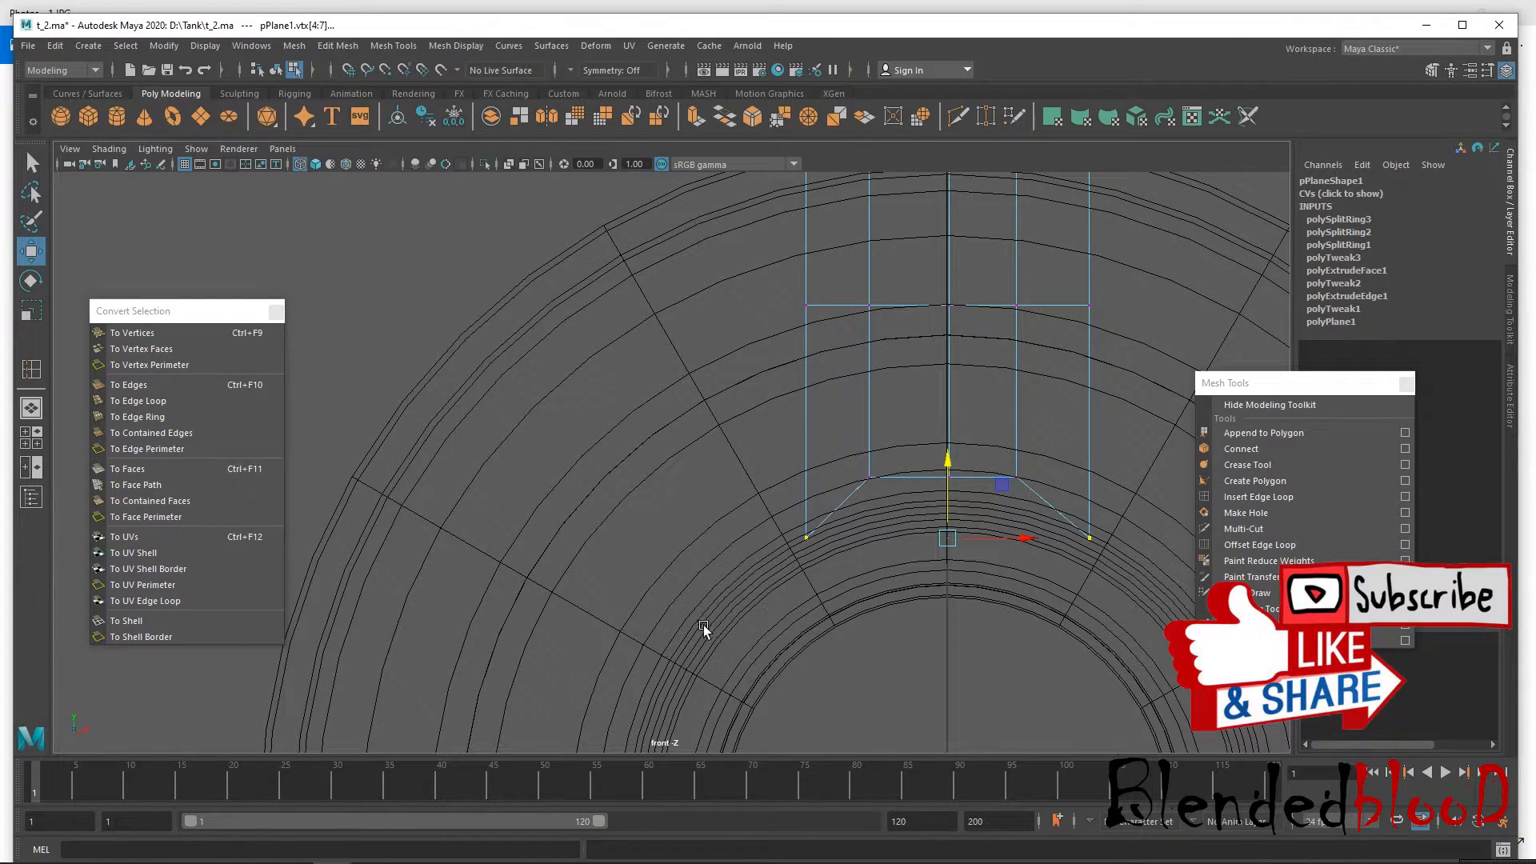
Fine-tune the height of the outer bottom vertices against the barrel outline and check the fit in perspective.
alt+right_drag(867, 575, 832, 520)
alt+middle_drag(794, 467, 684, 439)
alt+right_drag(685, 439, 836, 552)
alt+right_drag(531, 455, 817, 358)
click(813, 365)
key(space)
key(space)
key(space)
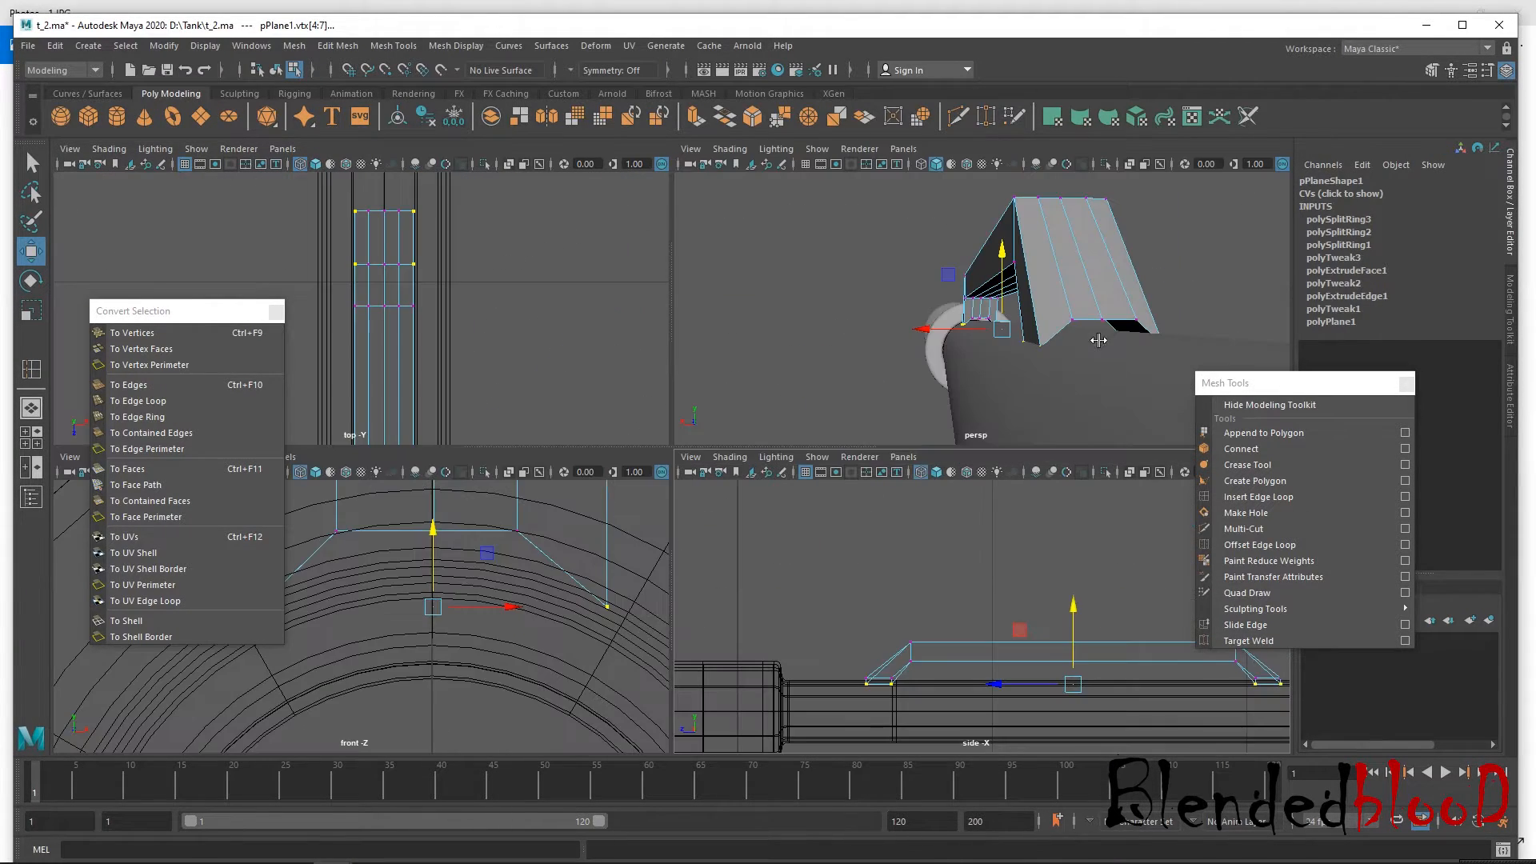
scroll(1091, 343, up, 5)
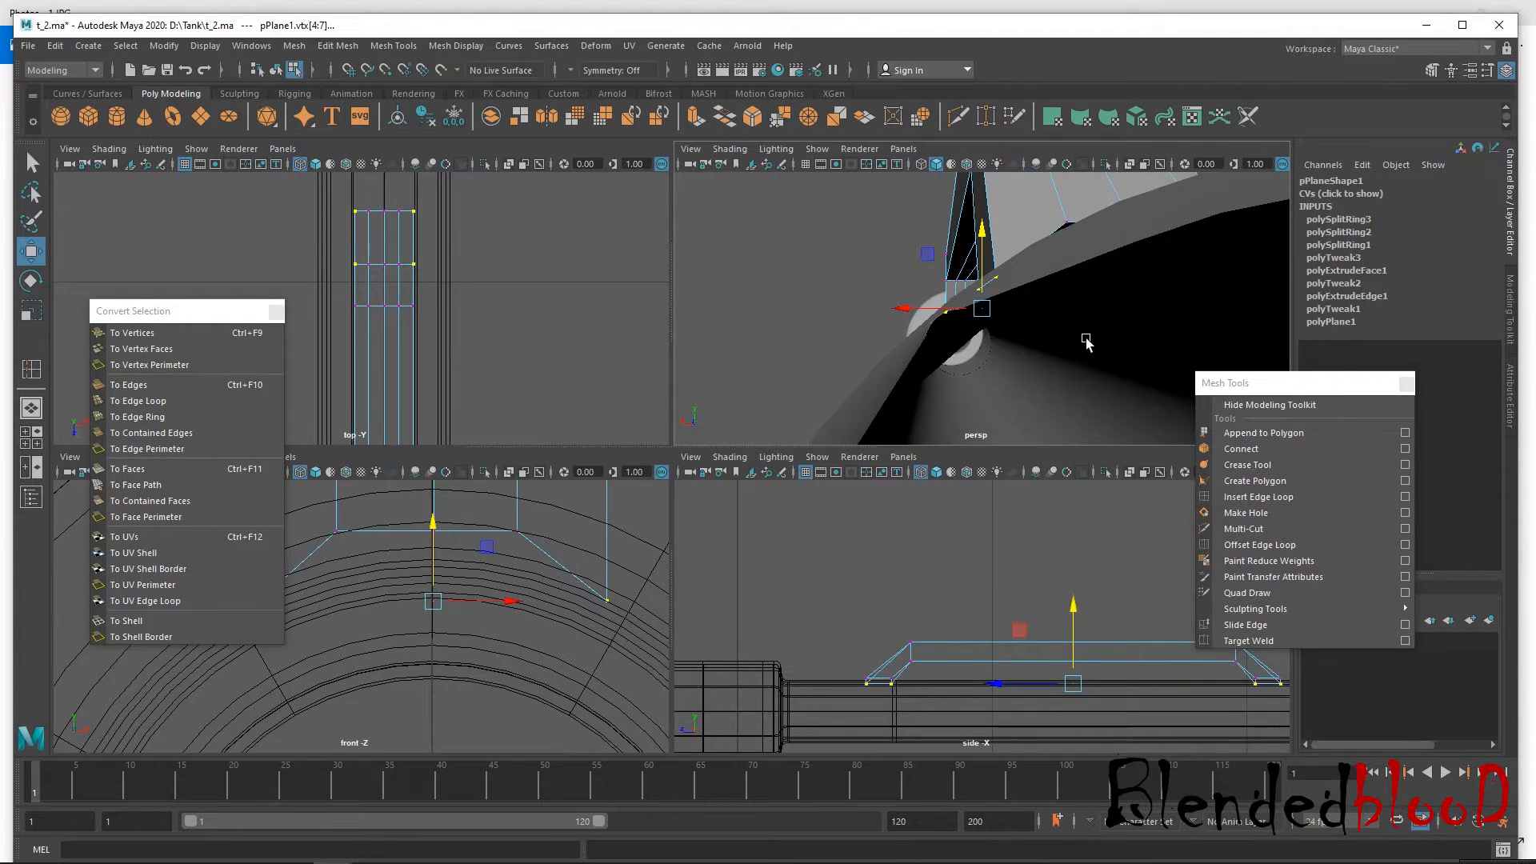
scroll(1078, 360, down, 5)
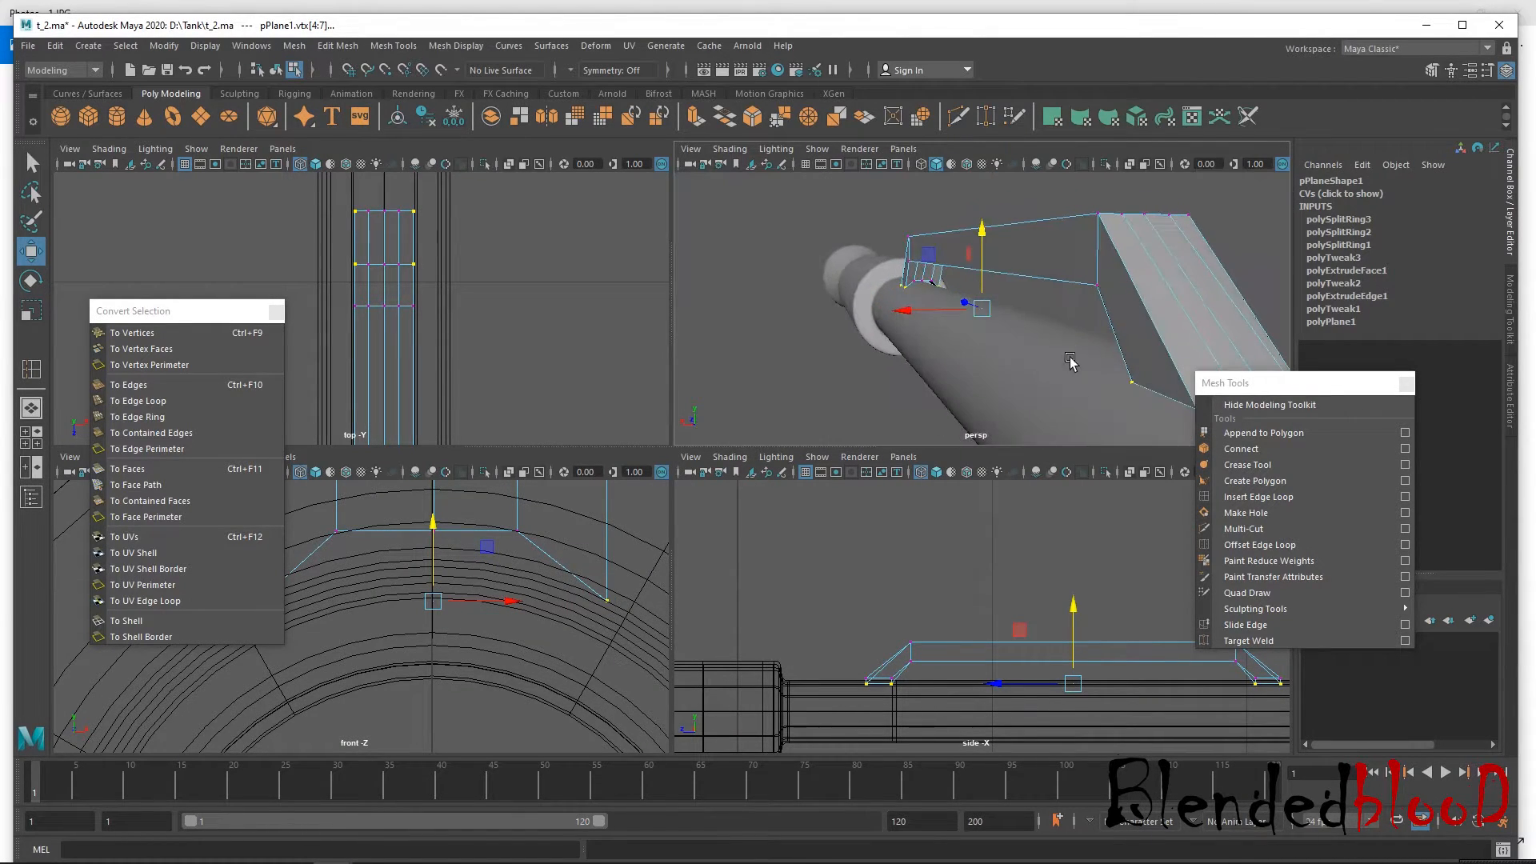
key(space)
key(space)
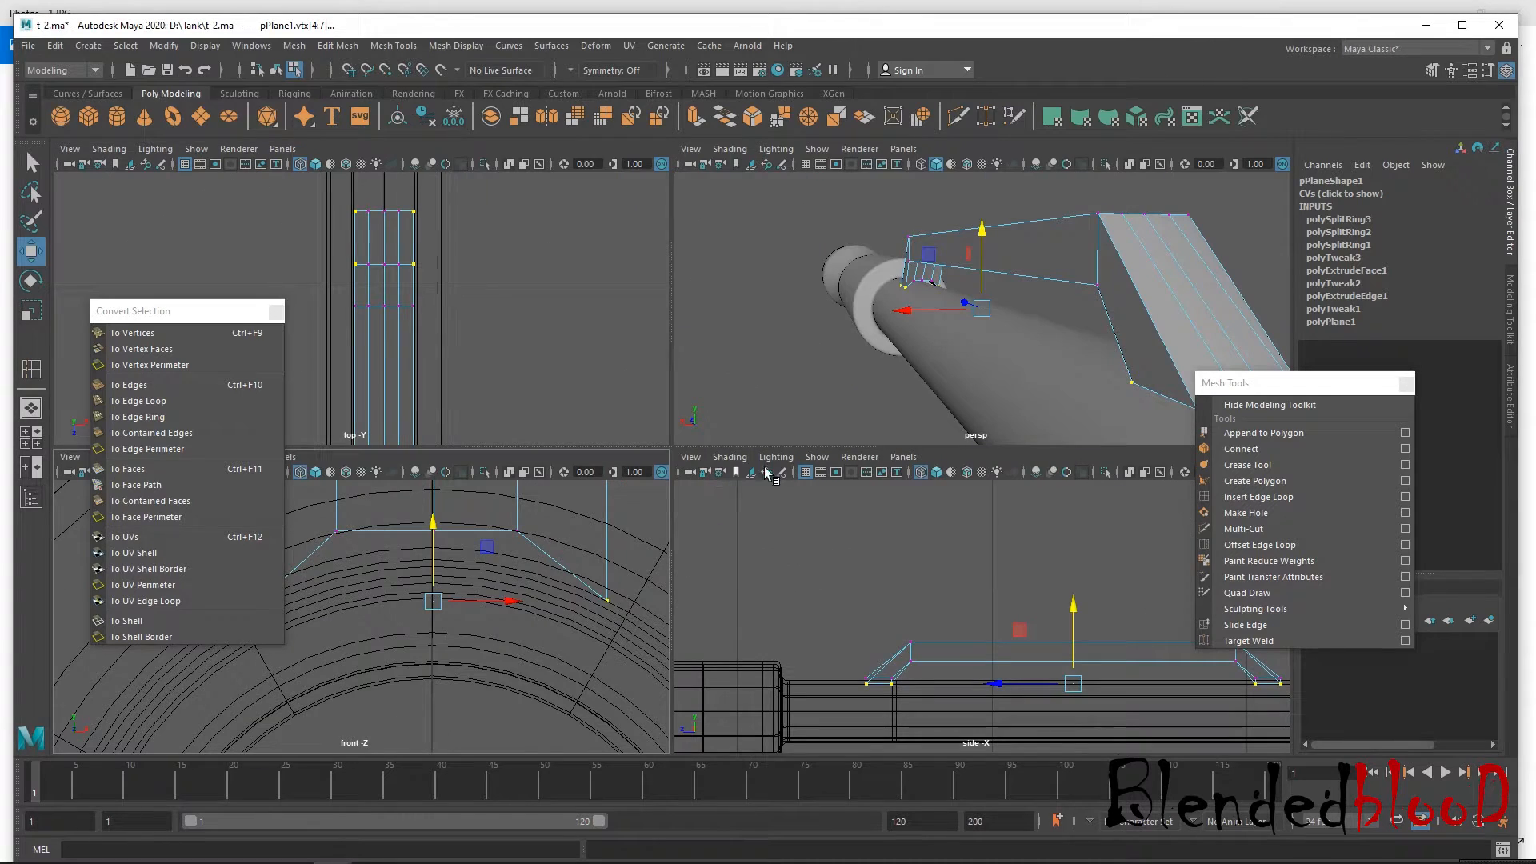
key(space)
Adjust the heights of the legs' inner and middle bottom vertices so the lower edges arch along the barrel.
scroll(652, 496, up, 2)
drag(569, 350, 629, 470)
shift+drag(849, 352, 990, 443)
drag(779, 320, 813, 357)
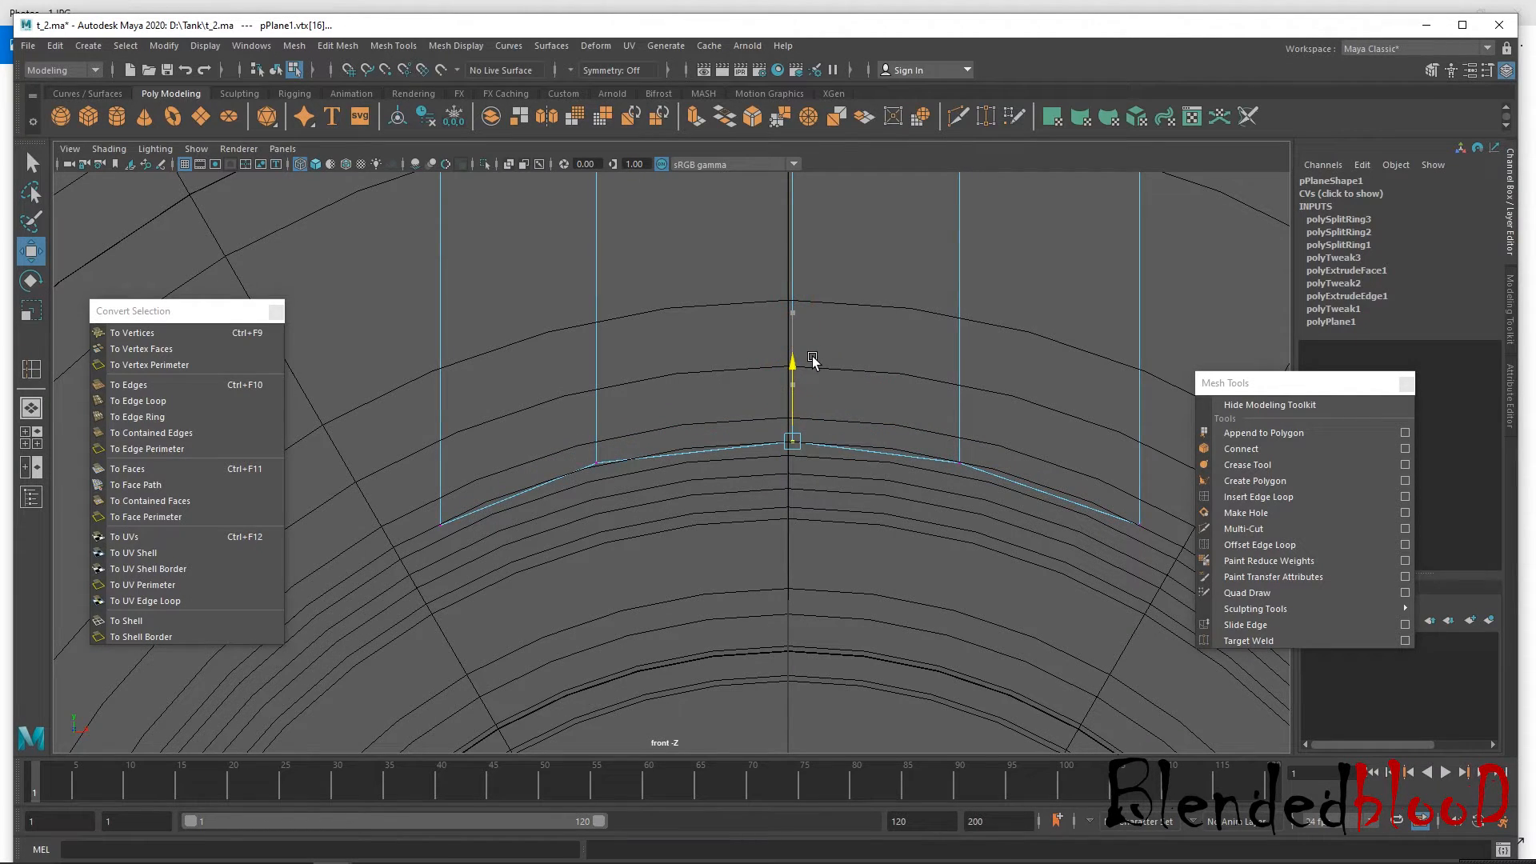
Return to object mode, reselect the strip and inspect how its legs sit on the barrel.
key(space)
key(space)
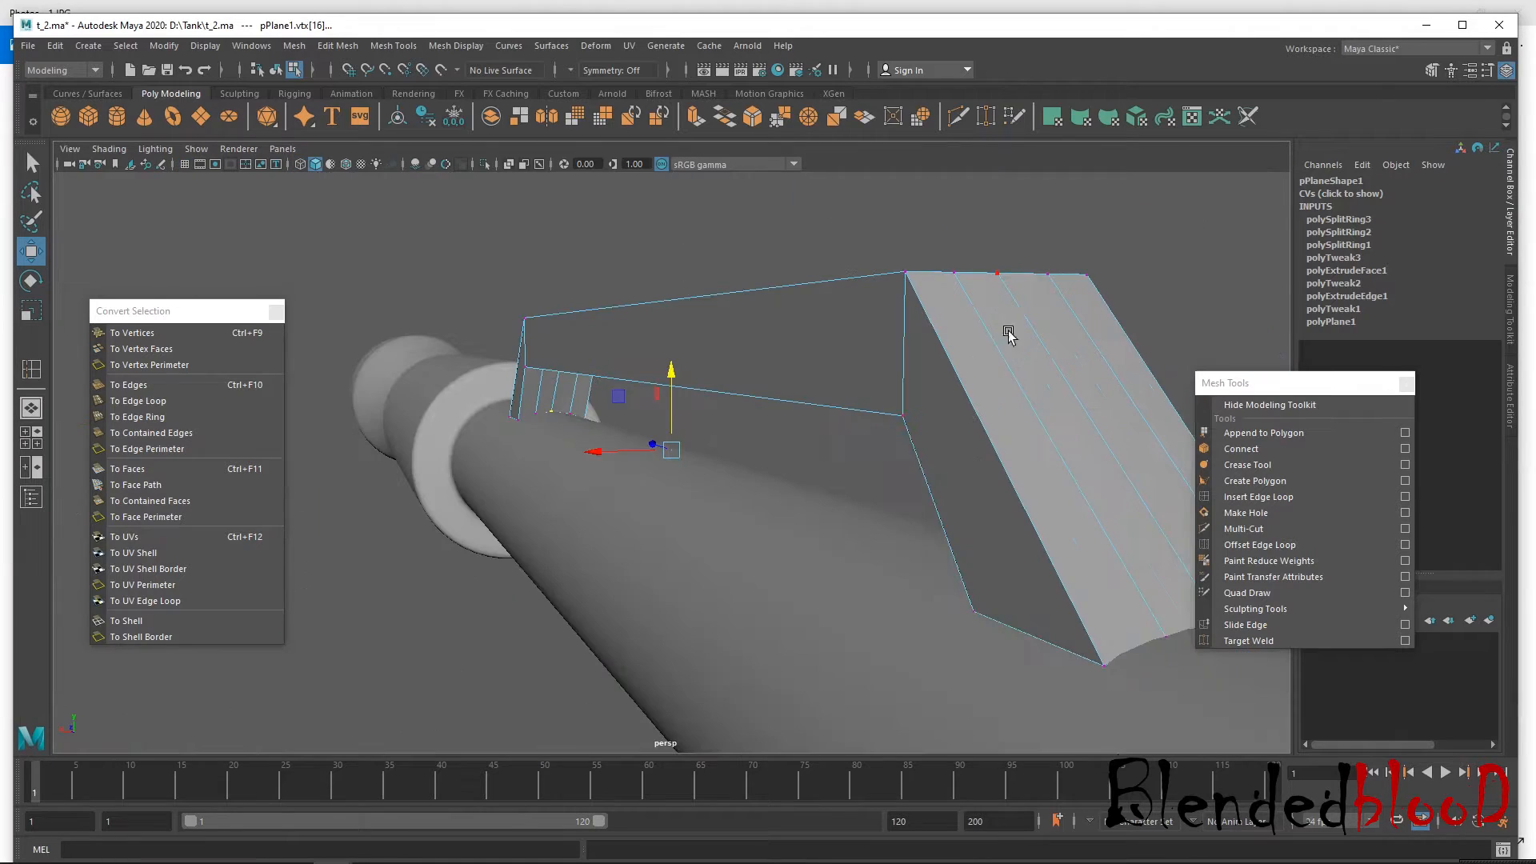
alt+drag(998, 452, 977, 596)
right_drag(970, 518, 1058, 368)
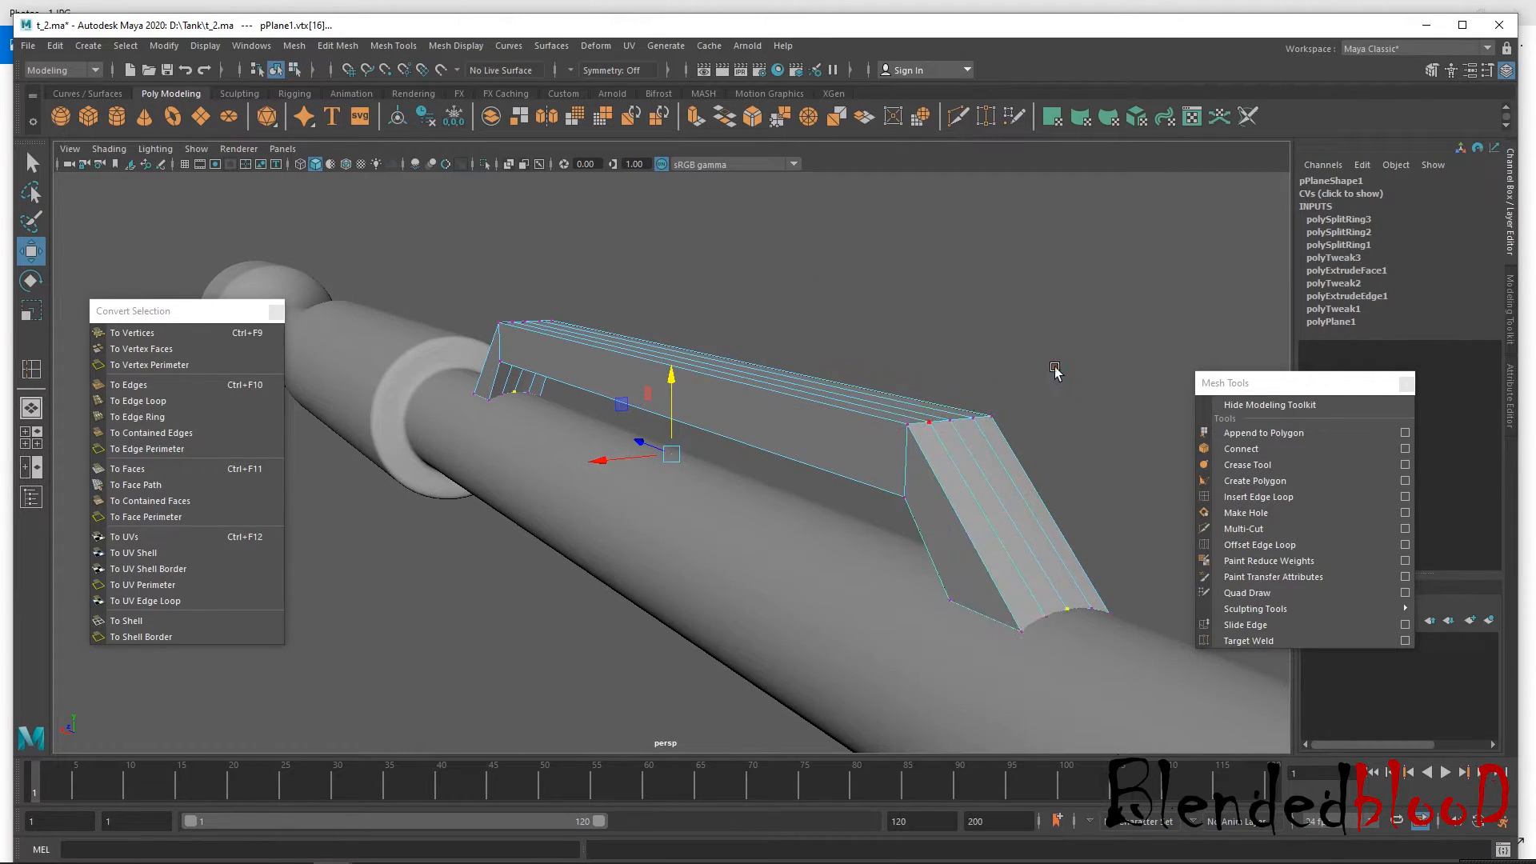
mouse_move(939, 507)
alt+mouse_down()
mouse_move(967, 560)
mouse_move(919, 515)
alt+mouse_up()
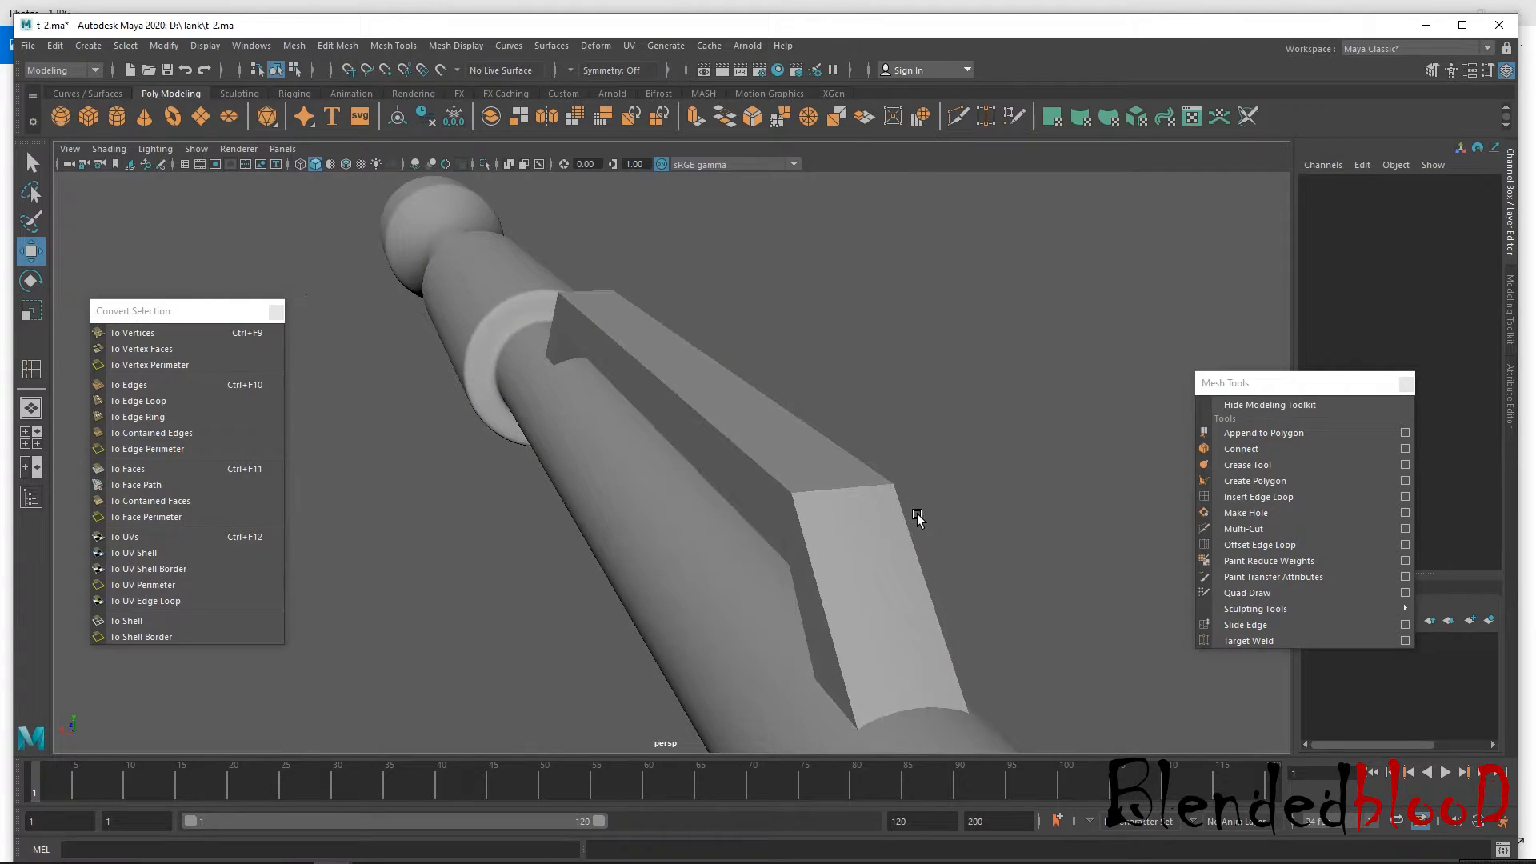
click(829, 588)
alt+drag(918, 623, 844, 675)
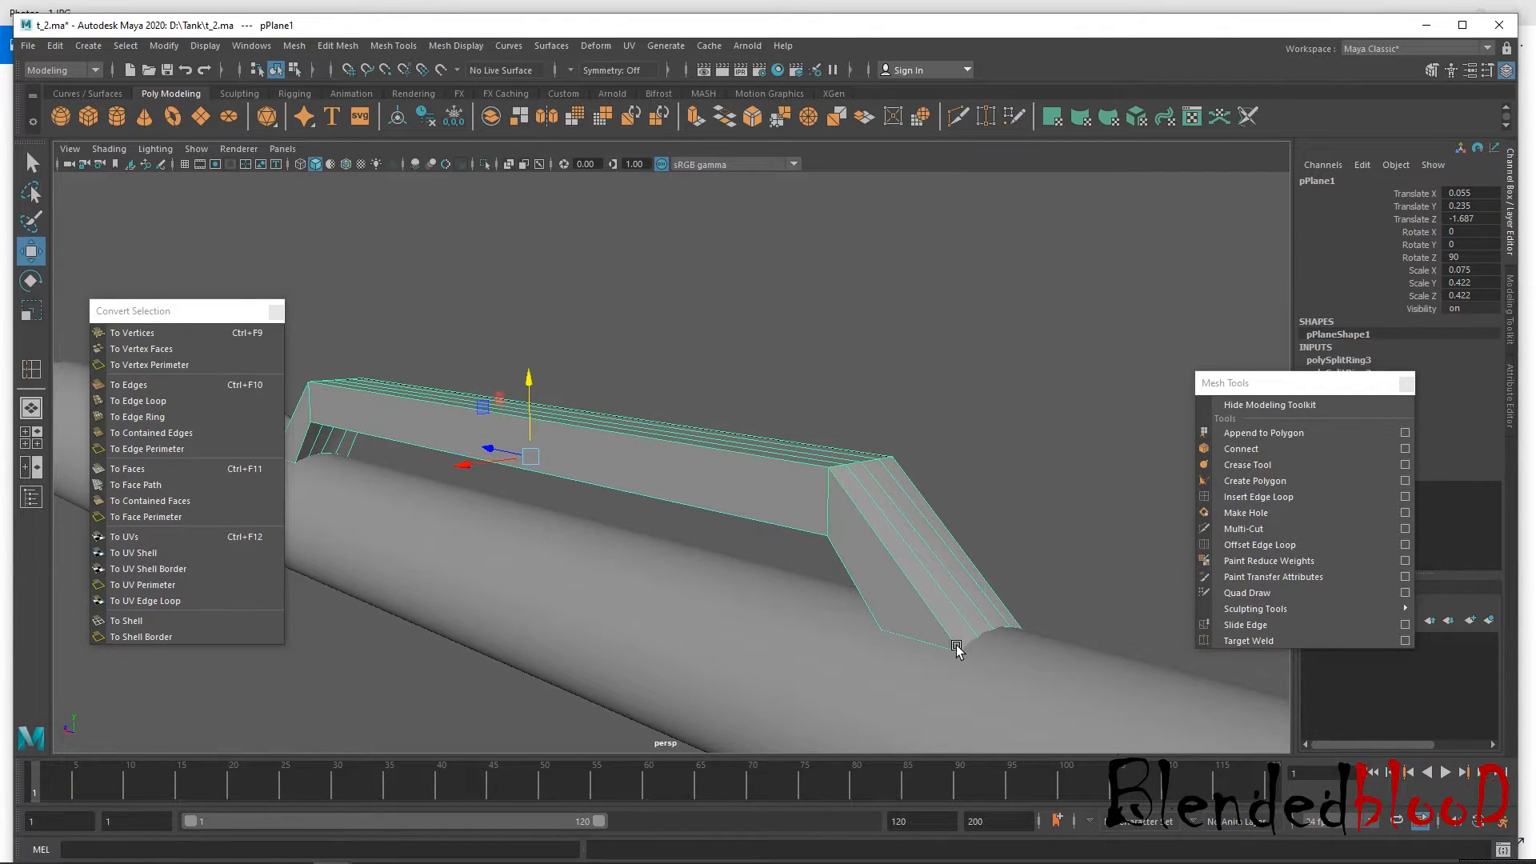
alt+drag(956, 646, 903, 622)
Move the Mesh Tools window clear of the layer list and hide layer1 to expose the strip's underside.
click(1308, 392)
drag(1316, 383, 1322, 217)
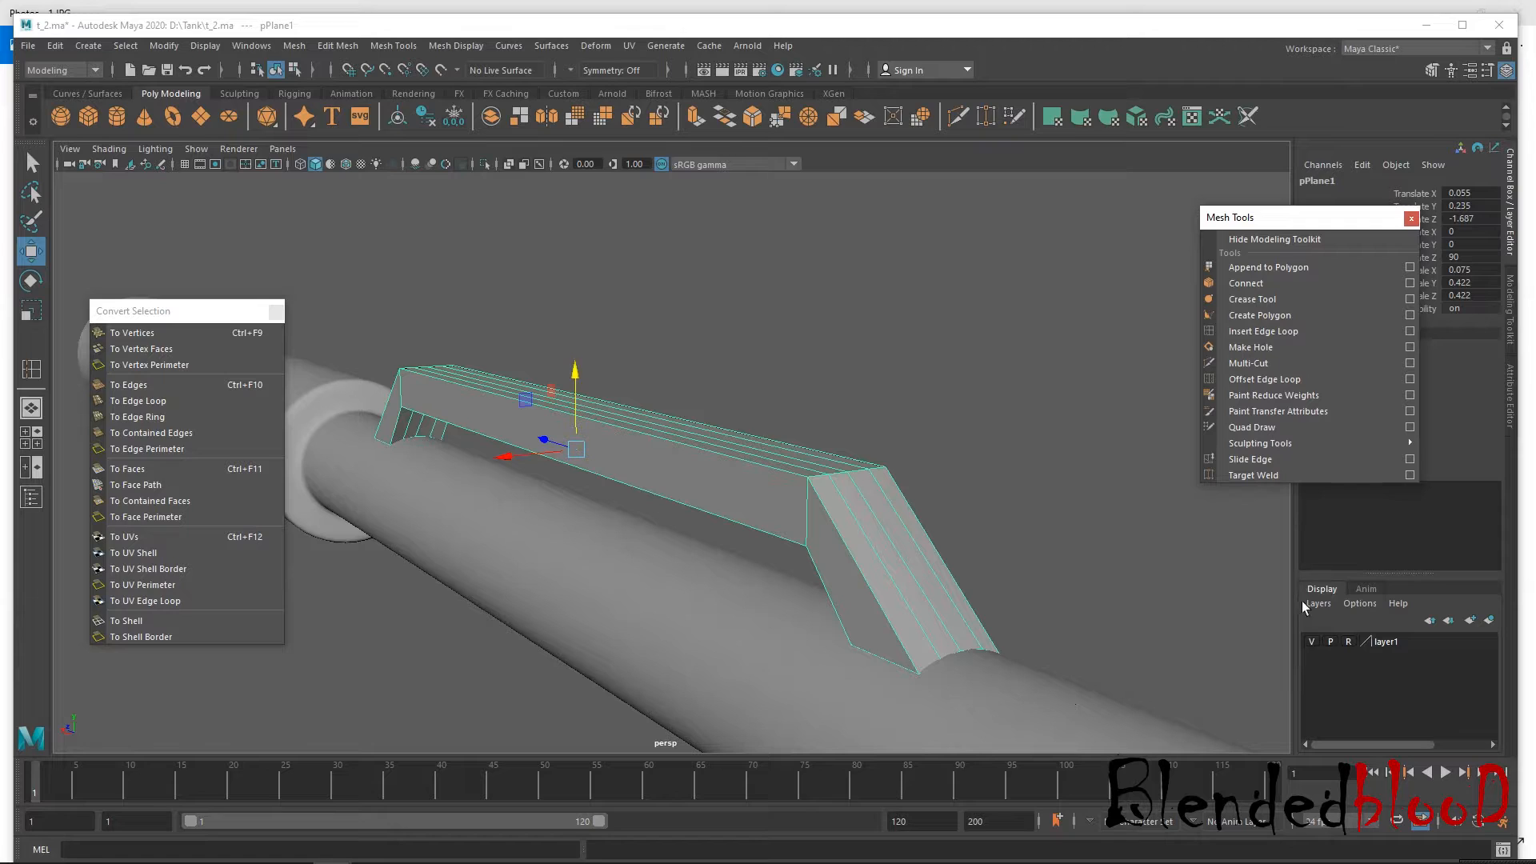
click(1311, 640)
alt+drag(1024, 591, 962, 462)
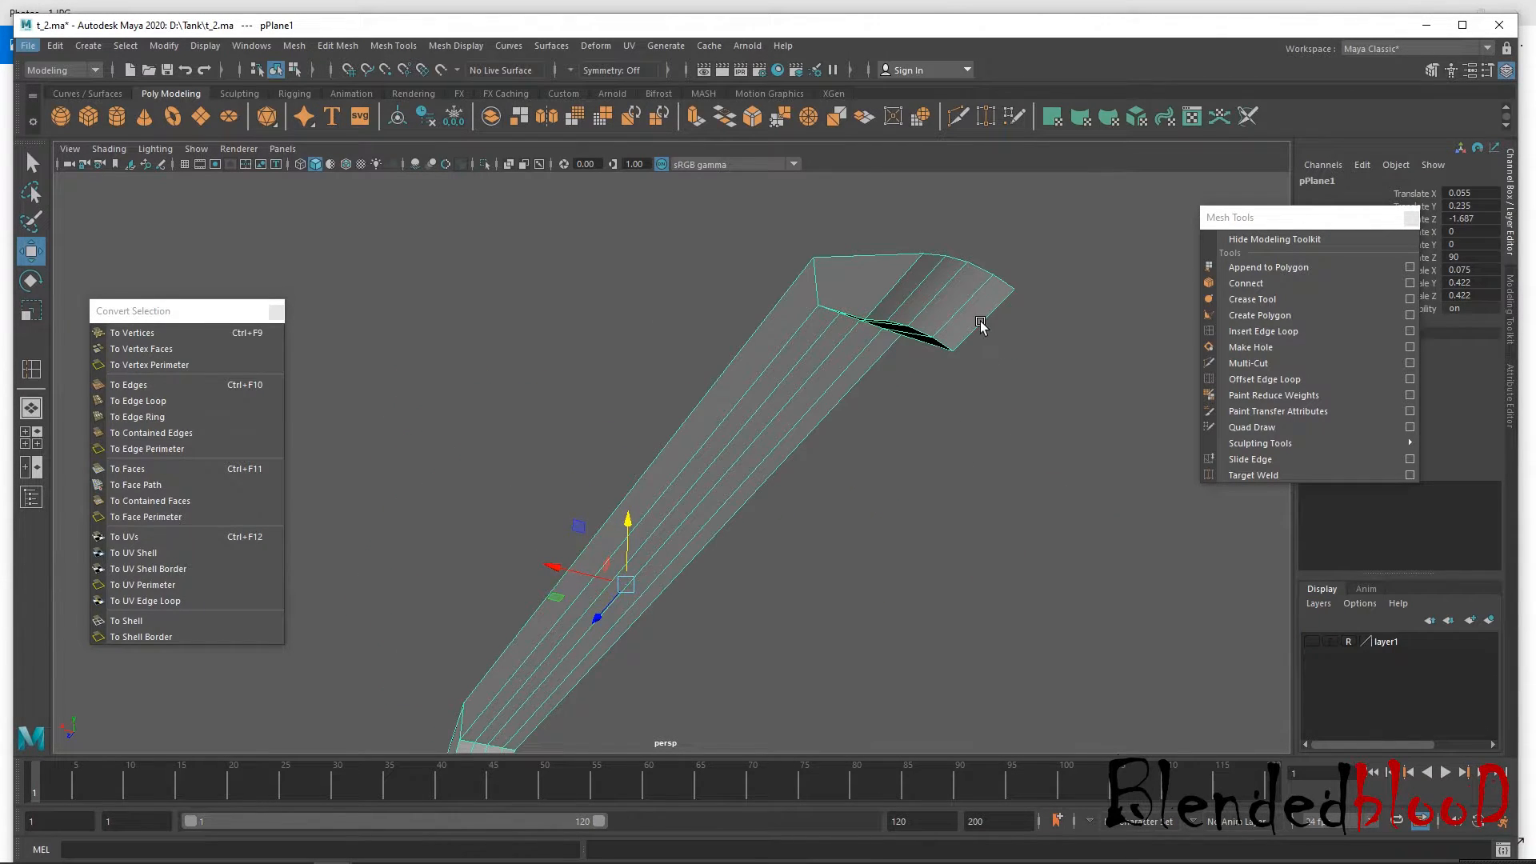
alt+right_drag(984, 328, 986, 422)
alt+middle_drag(987, 421, 945, 506)
alt+right_drag(943, 467, 955, 525)
right_drag(992, 426, 999, 450)
alt+drag(995, 435, 942, 468)
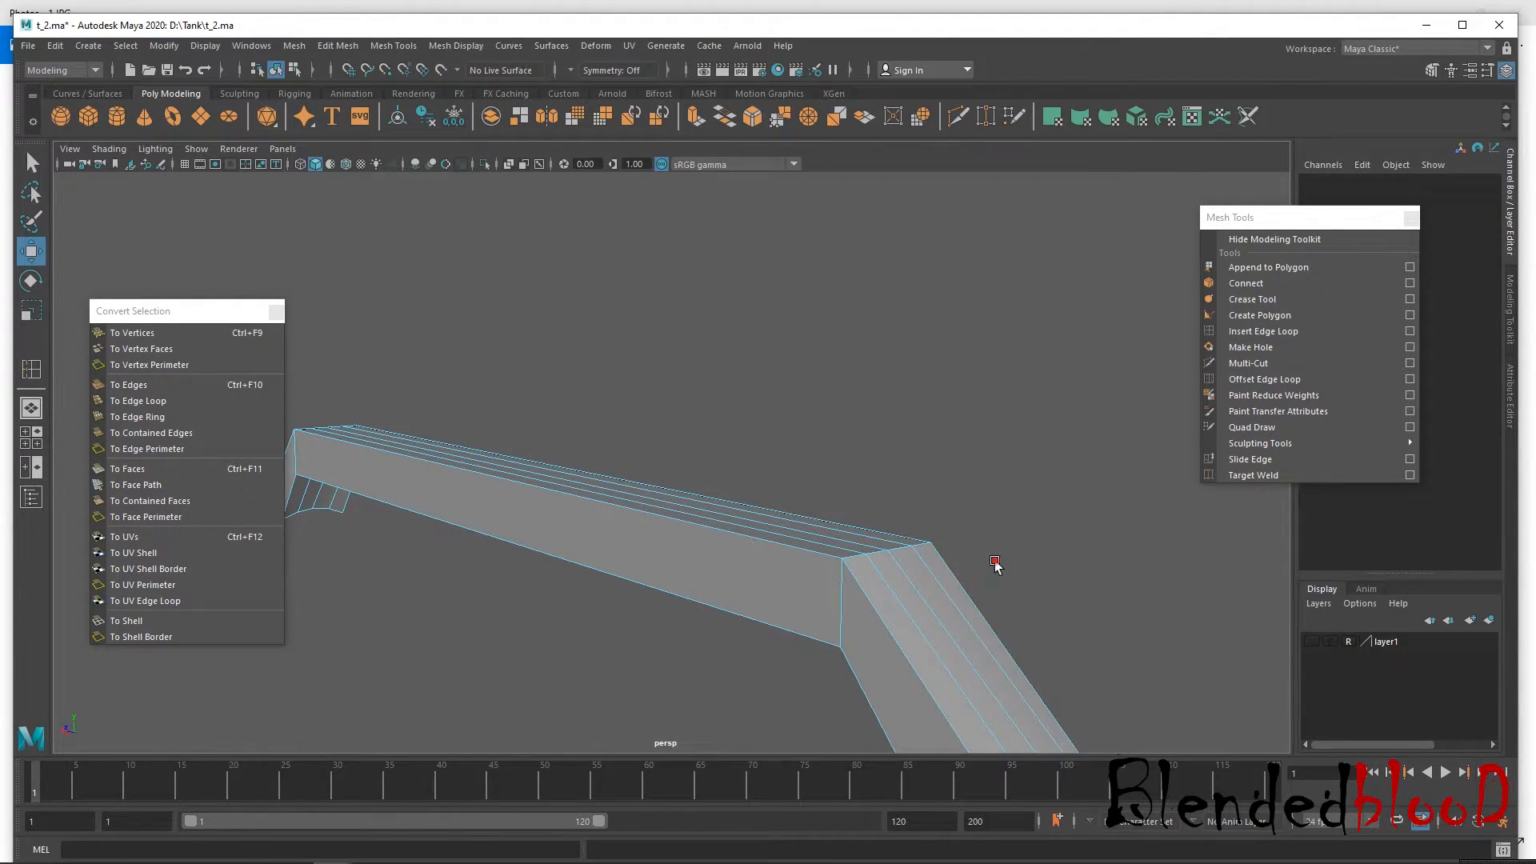
Show layer1 to compare the strip's feet with the barrel, and hide it again.
alt+drag(990, 563, 1238, 615)
click(1307, 639)
alt+drag(1093, 608, 1078, 588)
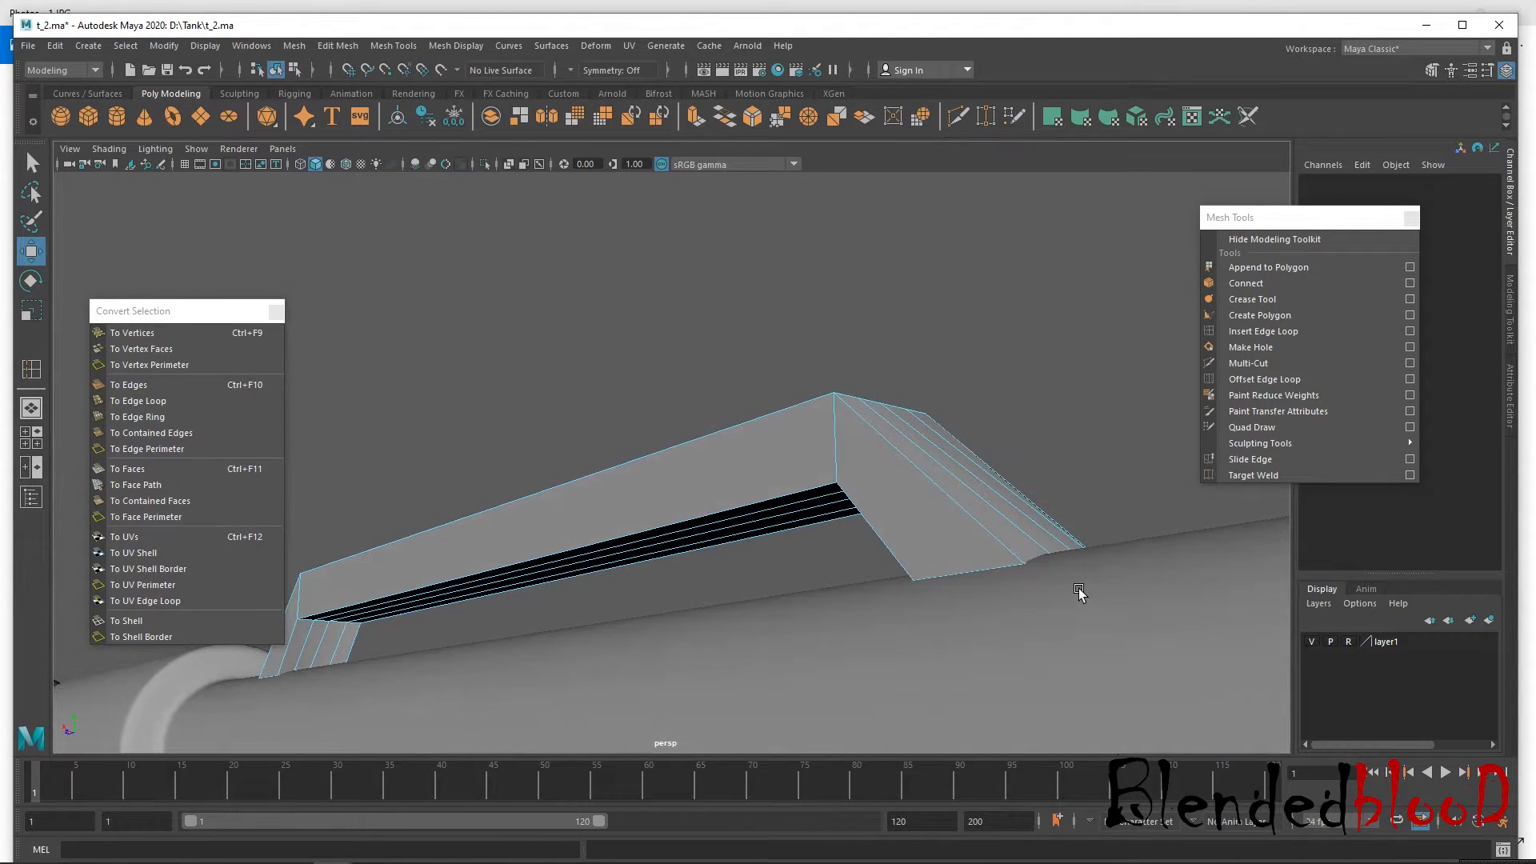
click(1310, 642)
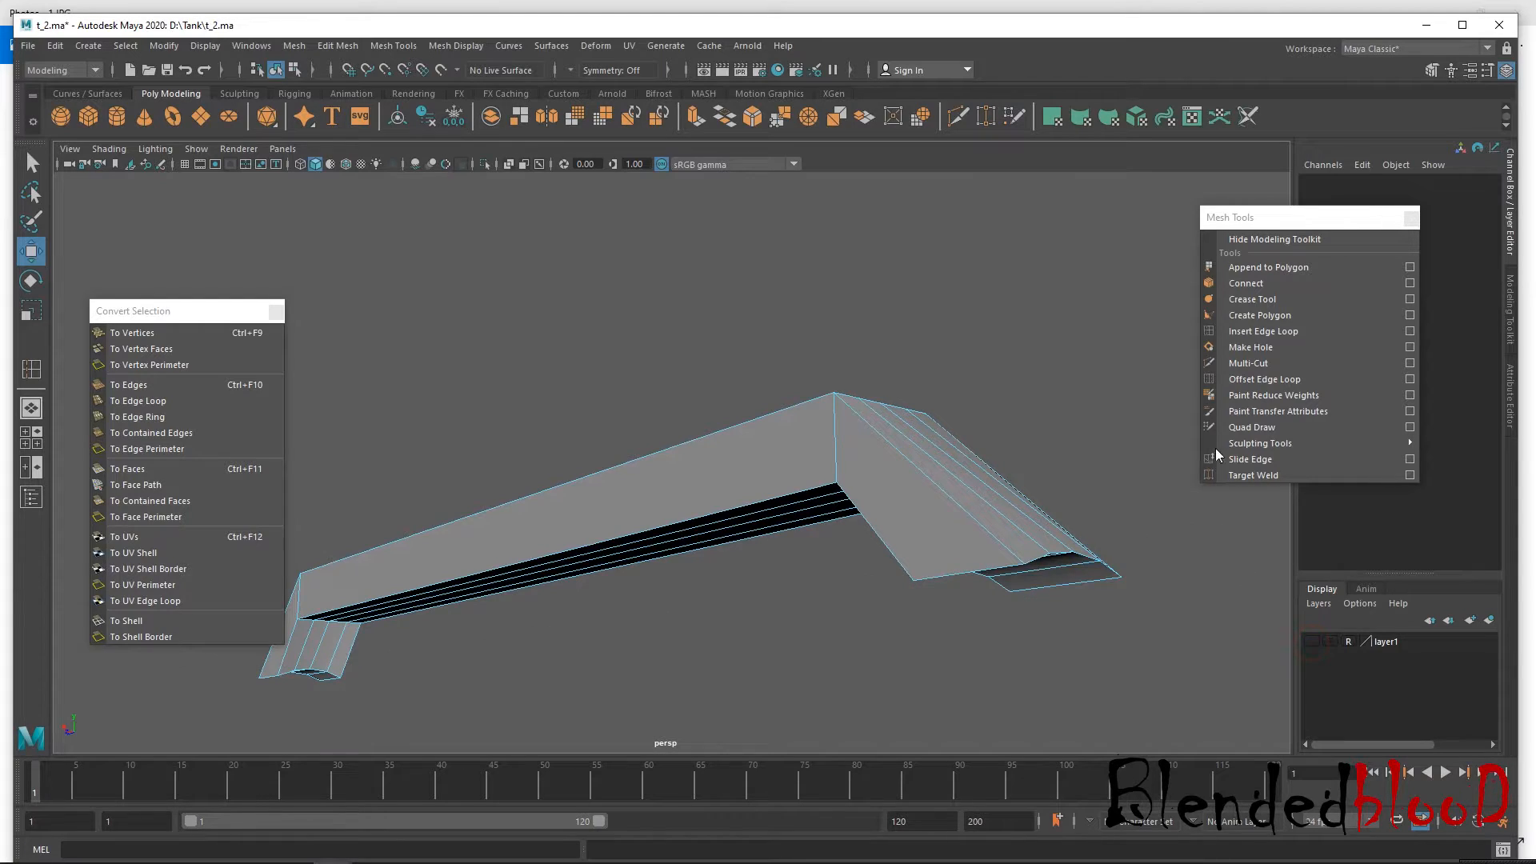
click(1238, 337)
Select the bottom faces of both feet, where the strip meets the barrel, and delete them.
alt+drag(1074, 544, 1031, 582)
alt+drag(750, 572, 730, 543)
alt+drag(823, 481, 829, 514)
right_drag(978, 407, 978, 450)
click(880, 437)
shift+click(934, 430)
shift+click(963, 440)
shift+click(983, 457)
alt+middle_drag(751, 575, 911, 416)
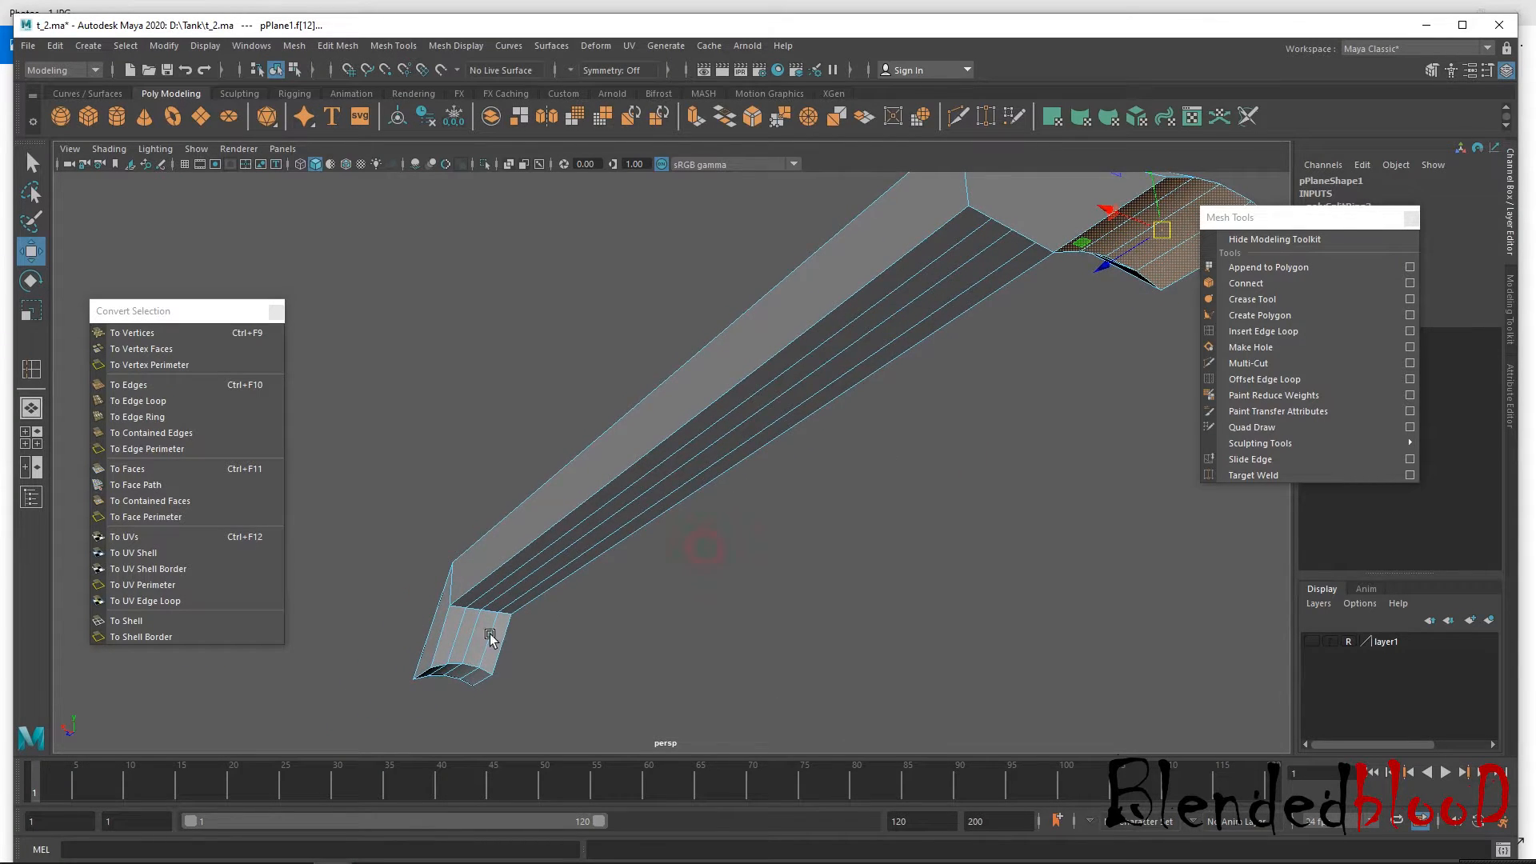
alt+middle_drag(489, 634, 711, 500)
shift+click(564, 598)
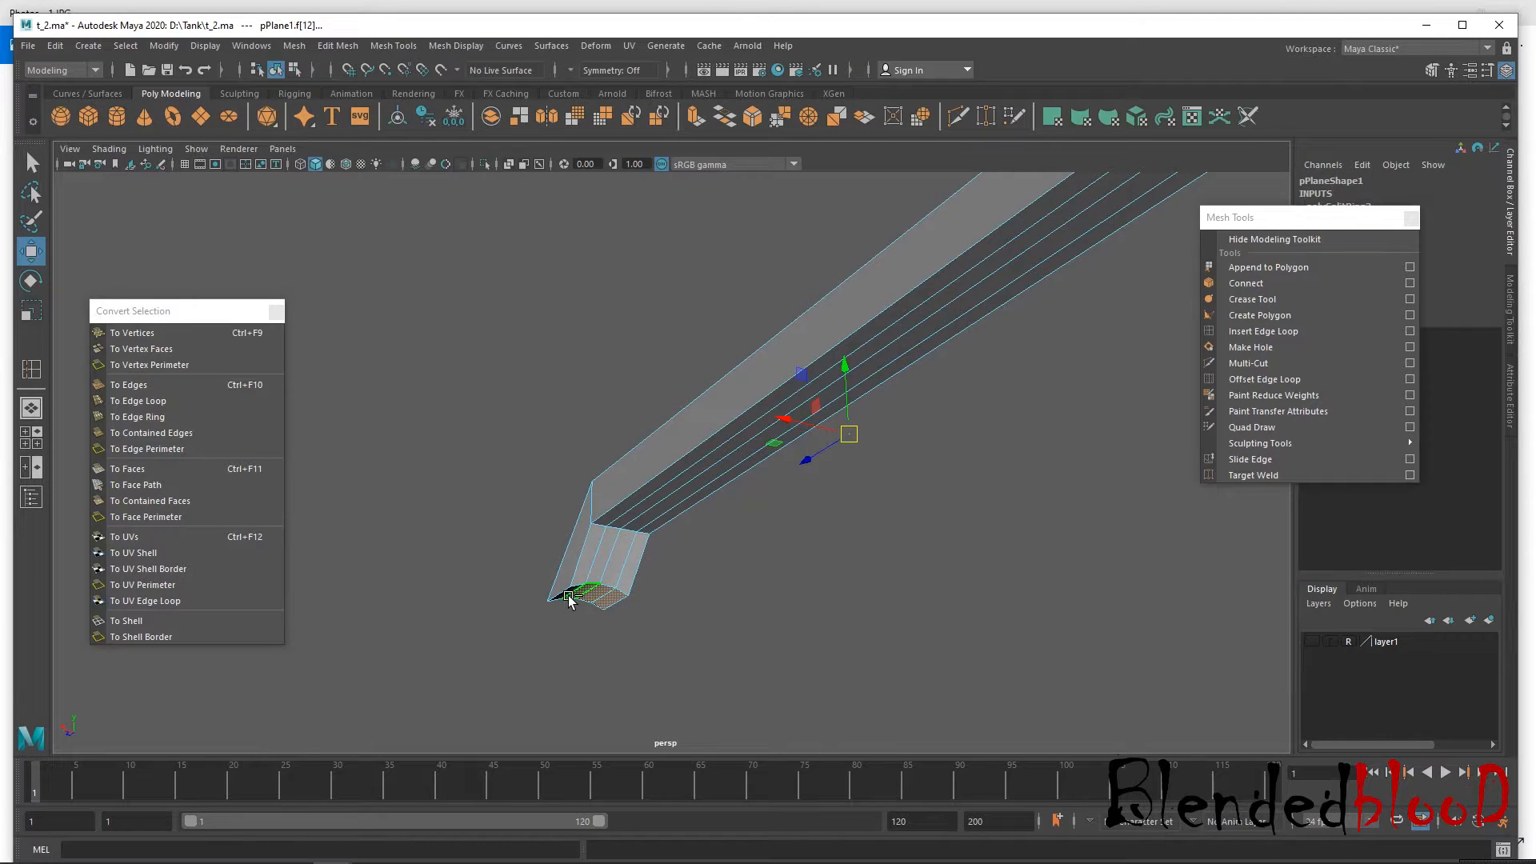
shift+click(566, 599)
click(817, 606)
alt+drag(816, 602, 627, 627)
Insert a crosswise edge loop close to each end of the strip's flat raised section.
click(1295, 314)
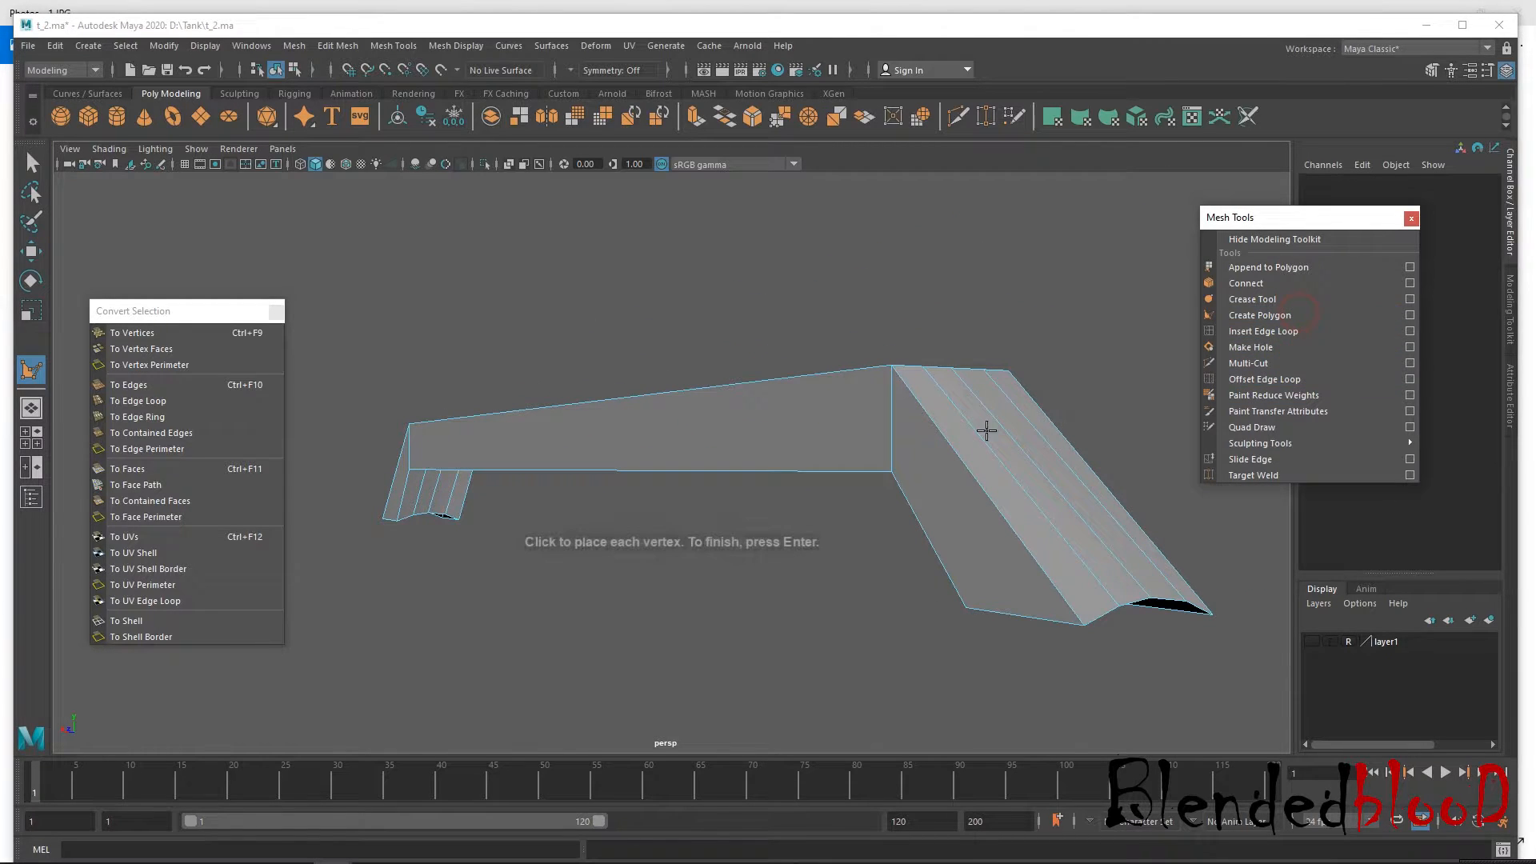
alt+drag(983, 428, 919, 496)
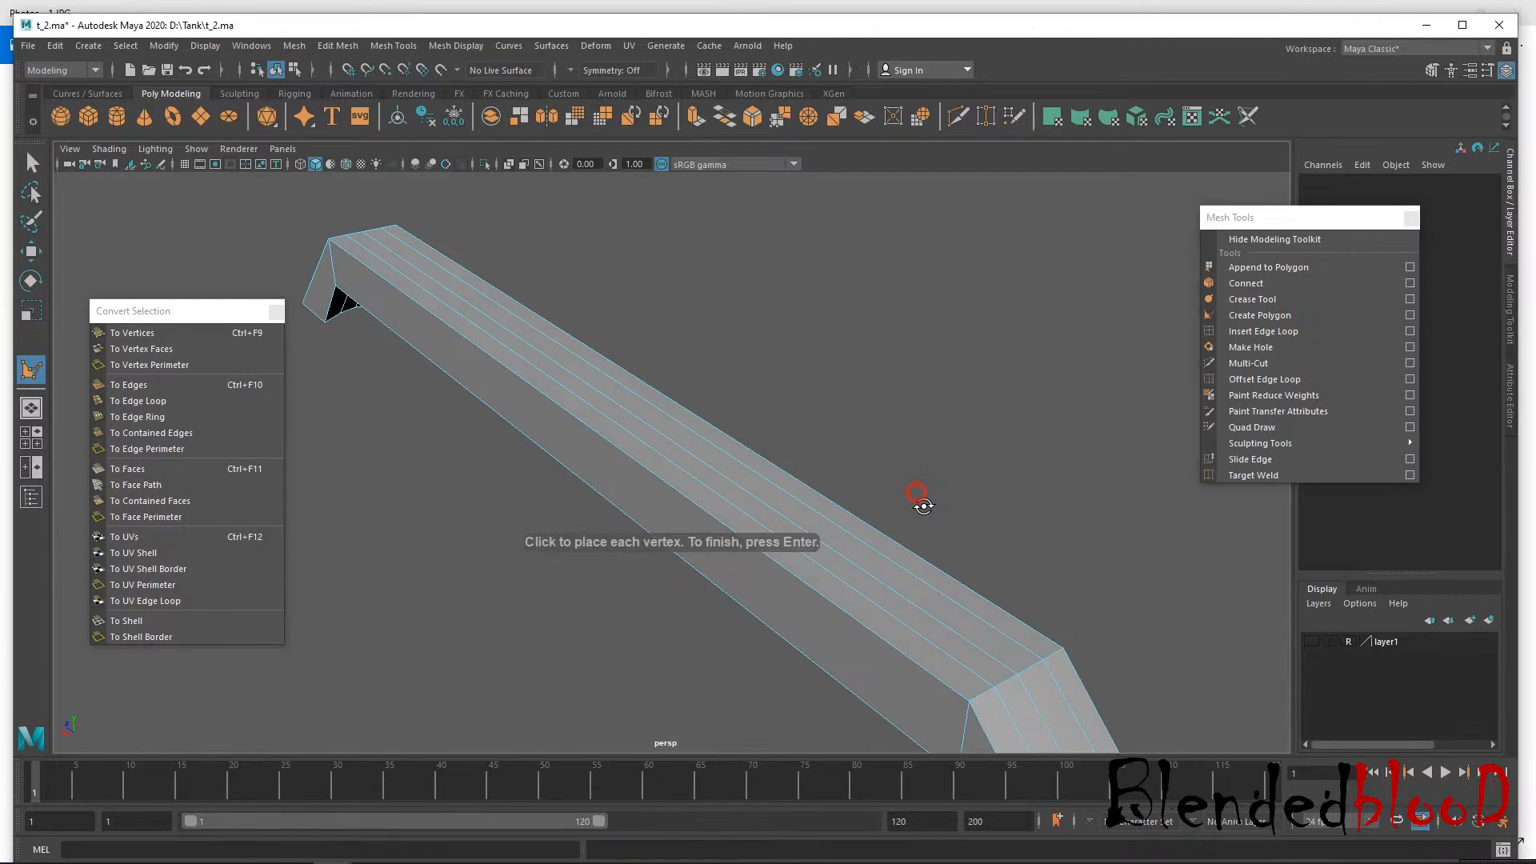
click(1253, 331)
alt+drag(1063, 614, 1097, 518)
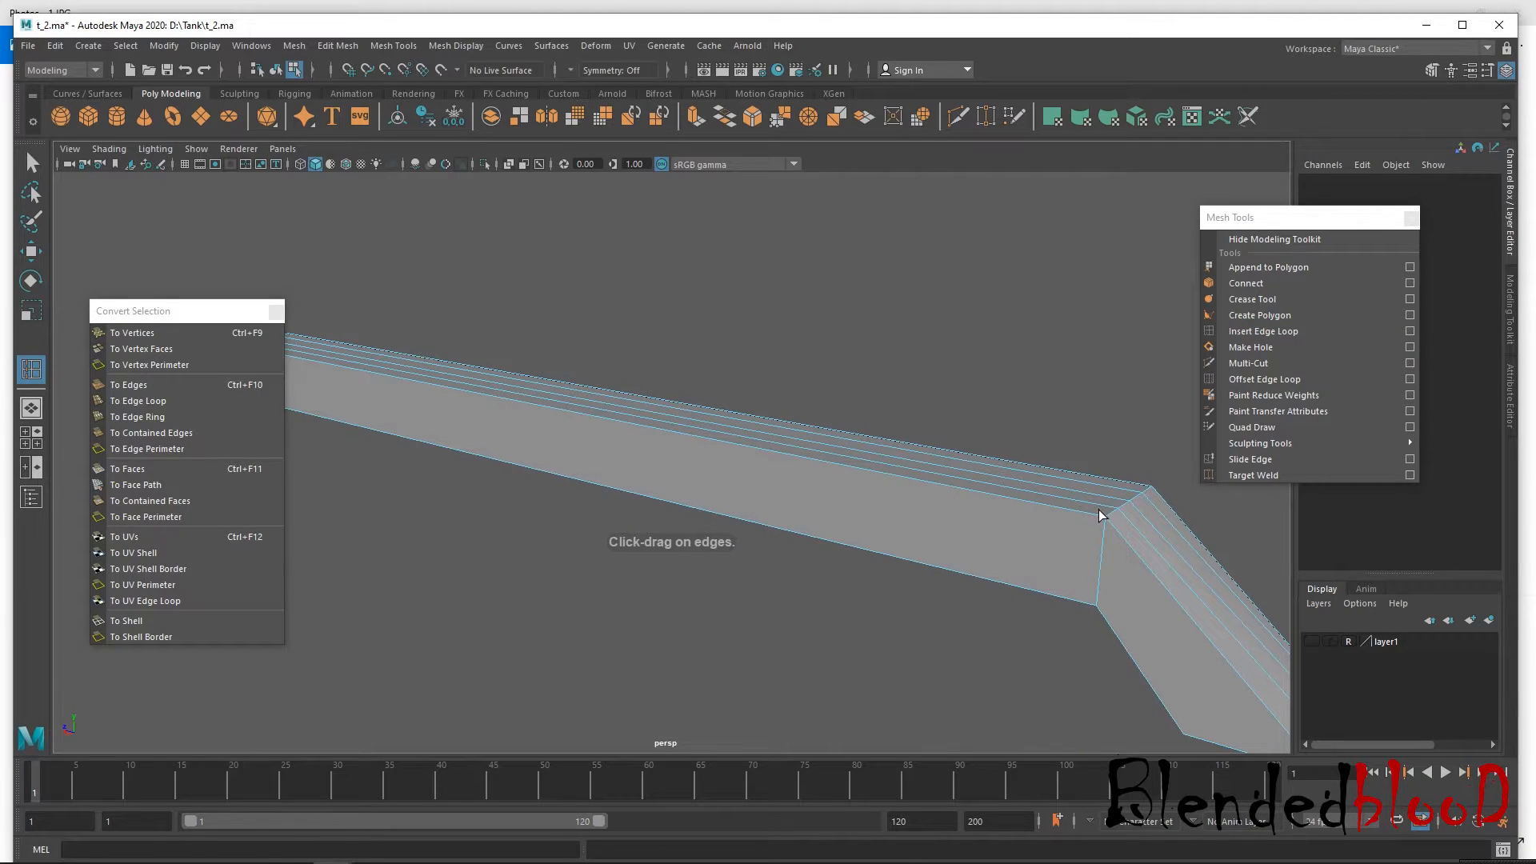
key(space)
key(space)
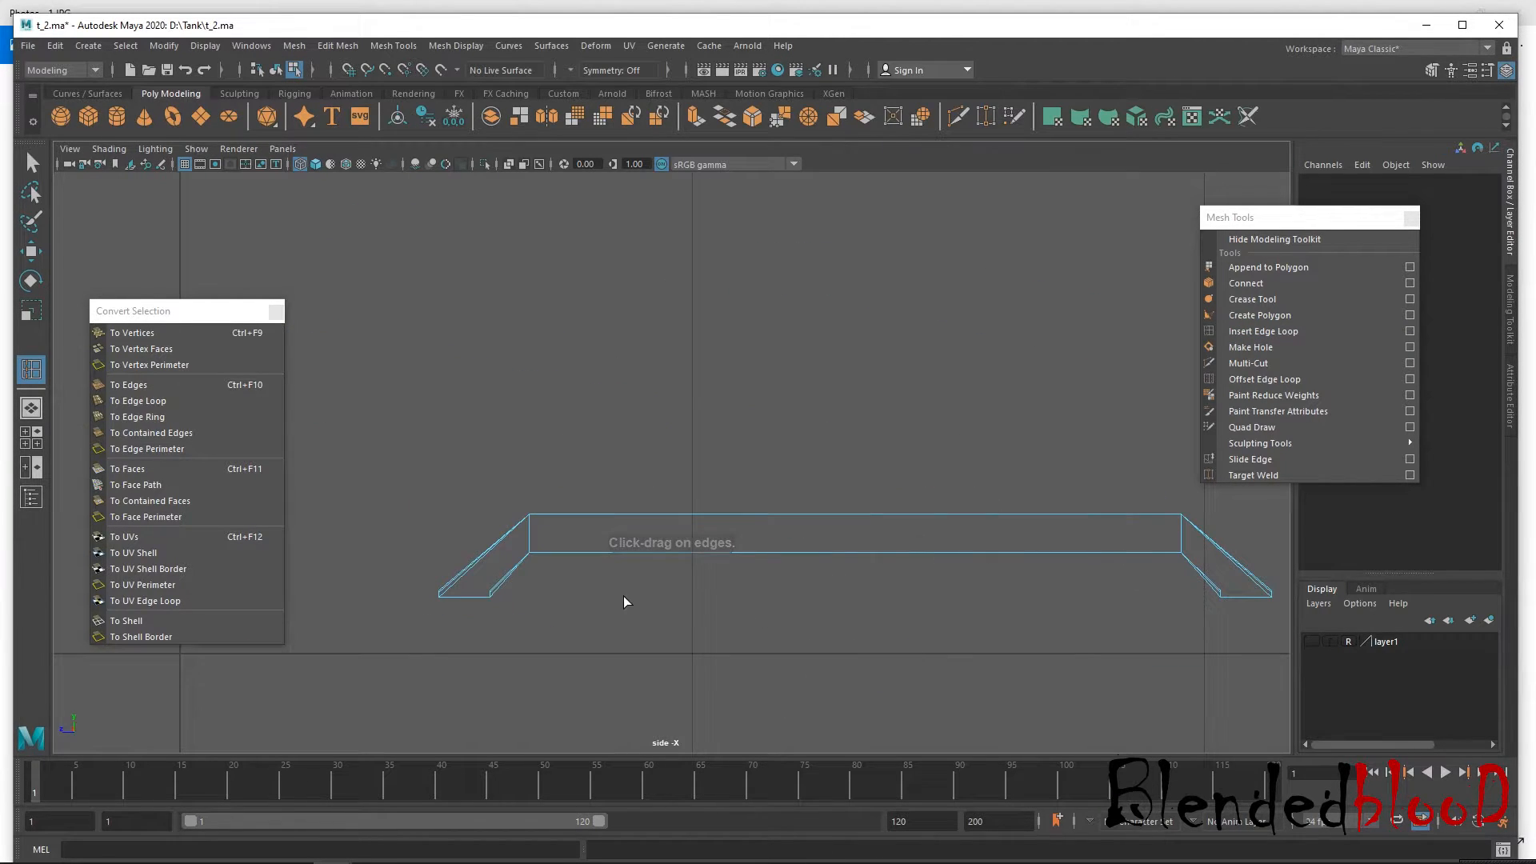
click(540, 552)
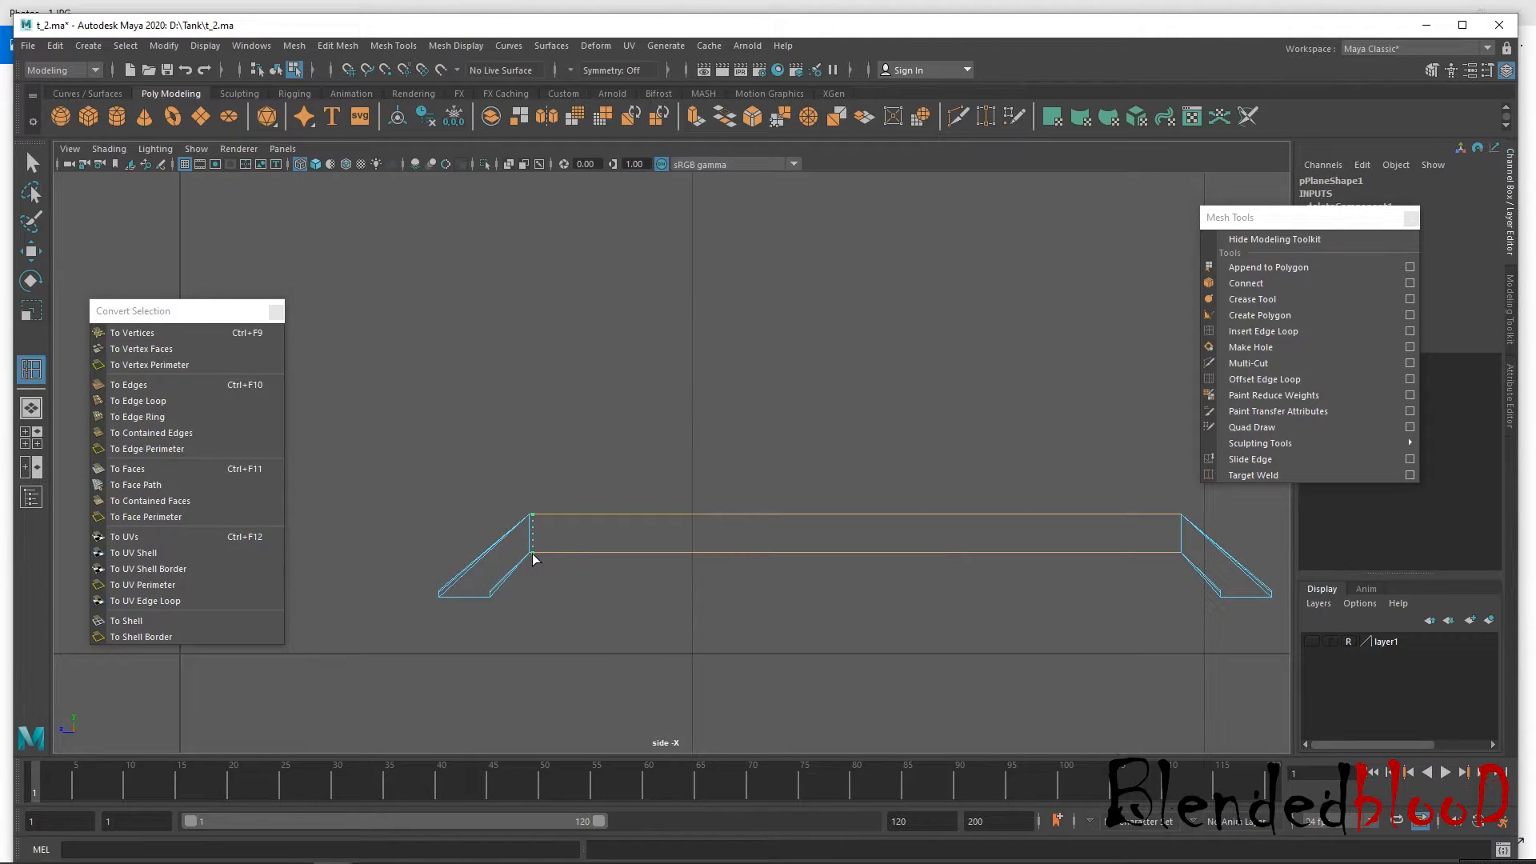
click(1174, 552)
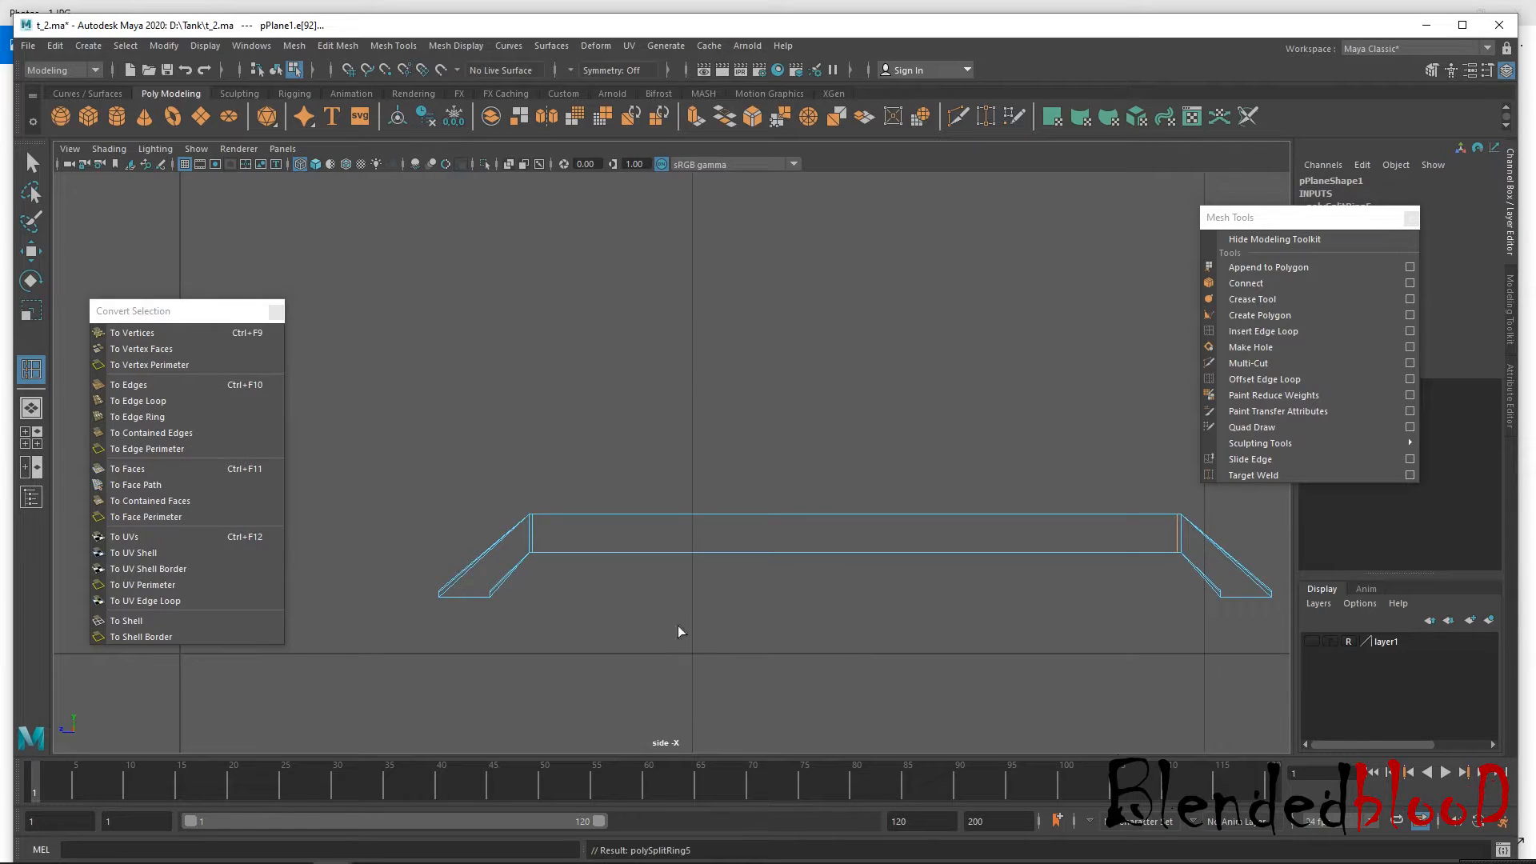
Insert an edge loop near the top of each sloped leg, and try one near a foot, undoing that one.
click(524, 561)
click(1191, 566)
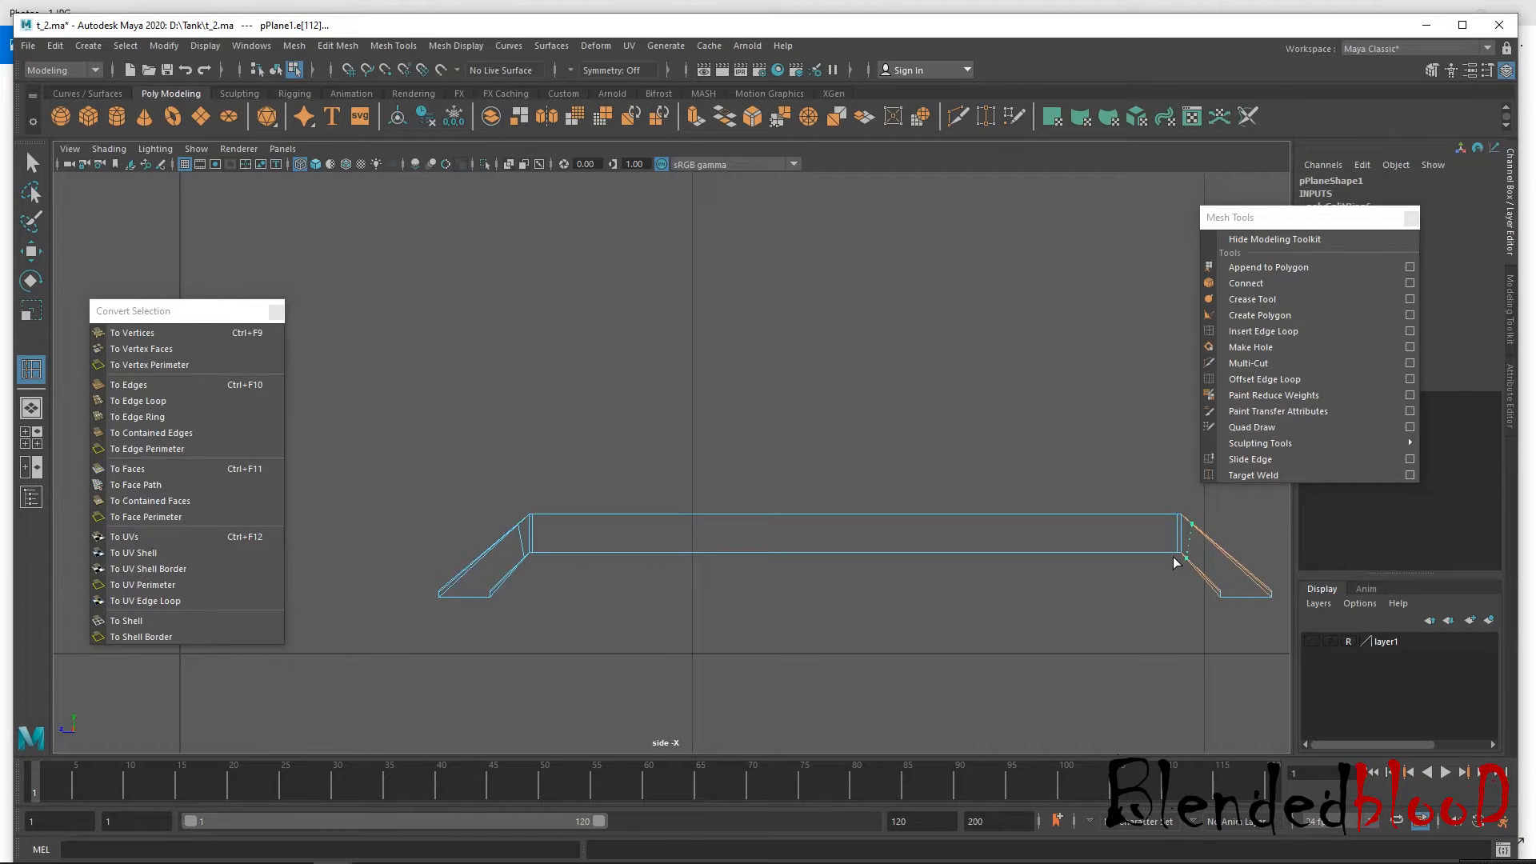
click(1213, 595)
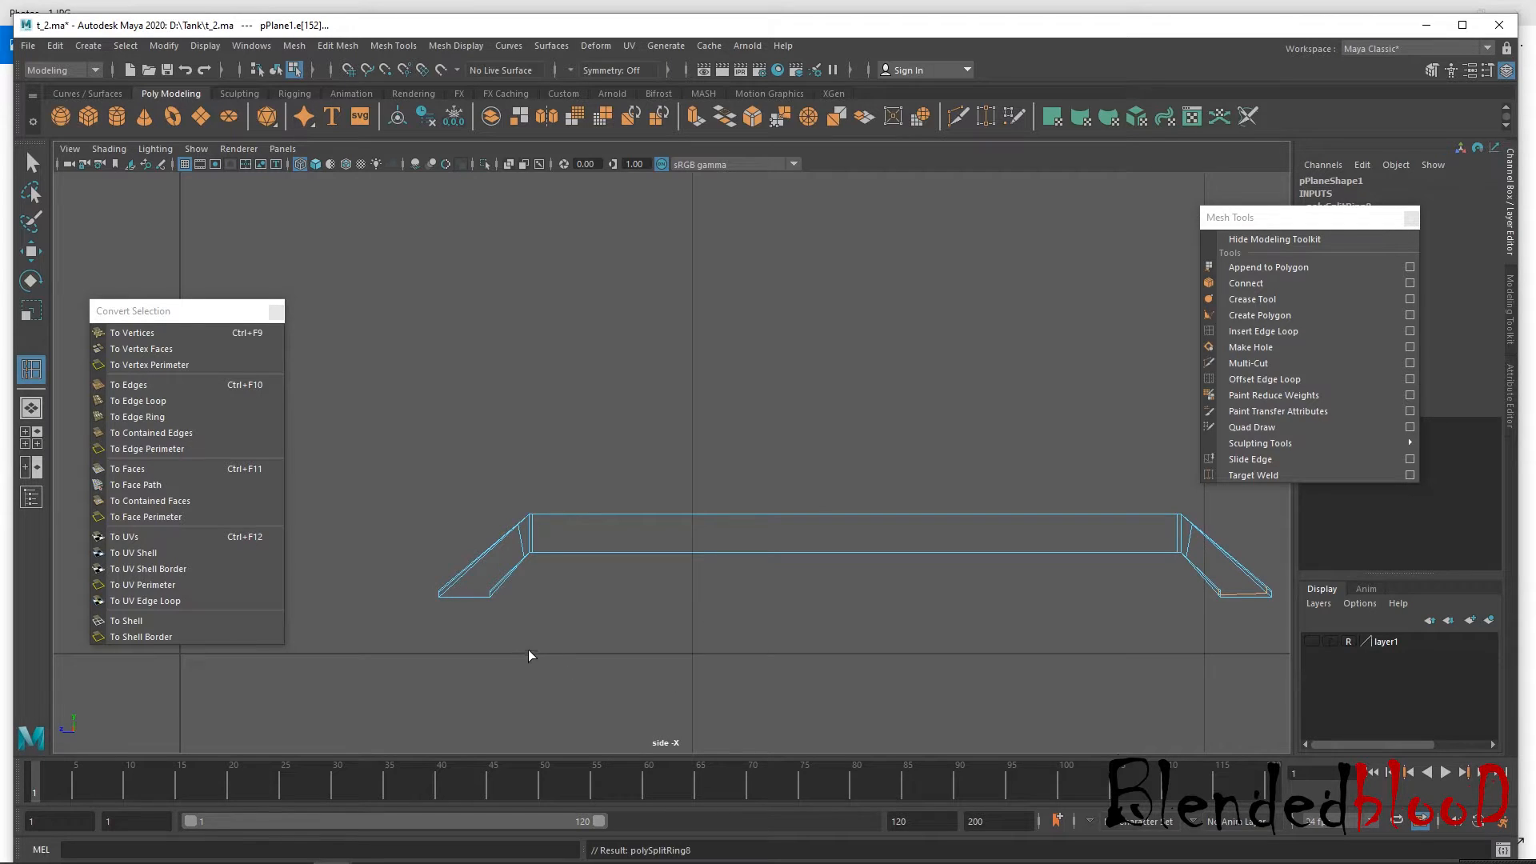
key(ctrl+z)
Insert crosswise edge loops near both ends of the strip's raised section and lengthwise loops along its side's upper and lower edges.
click(545, 550)
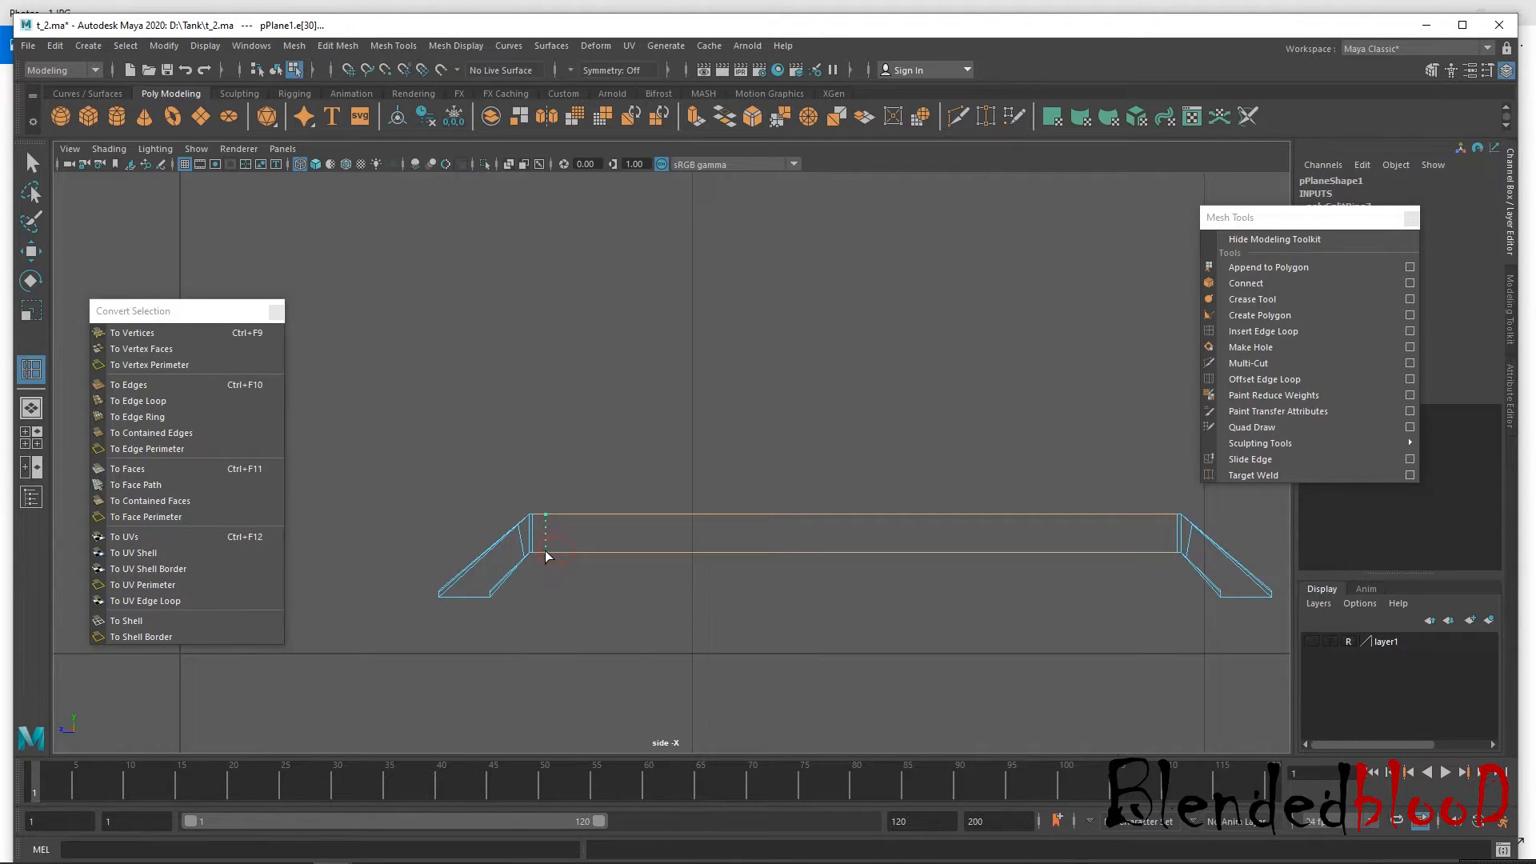
click(1157, 550)
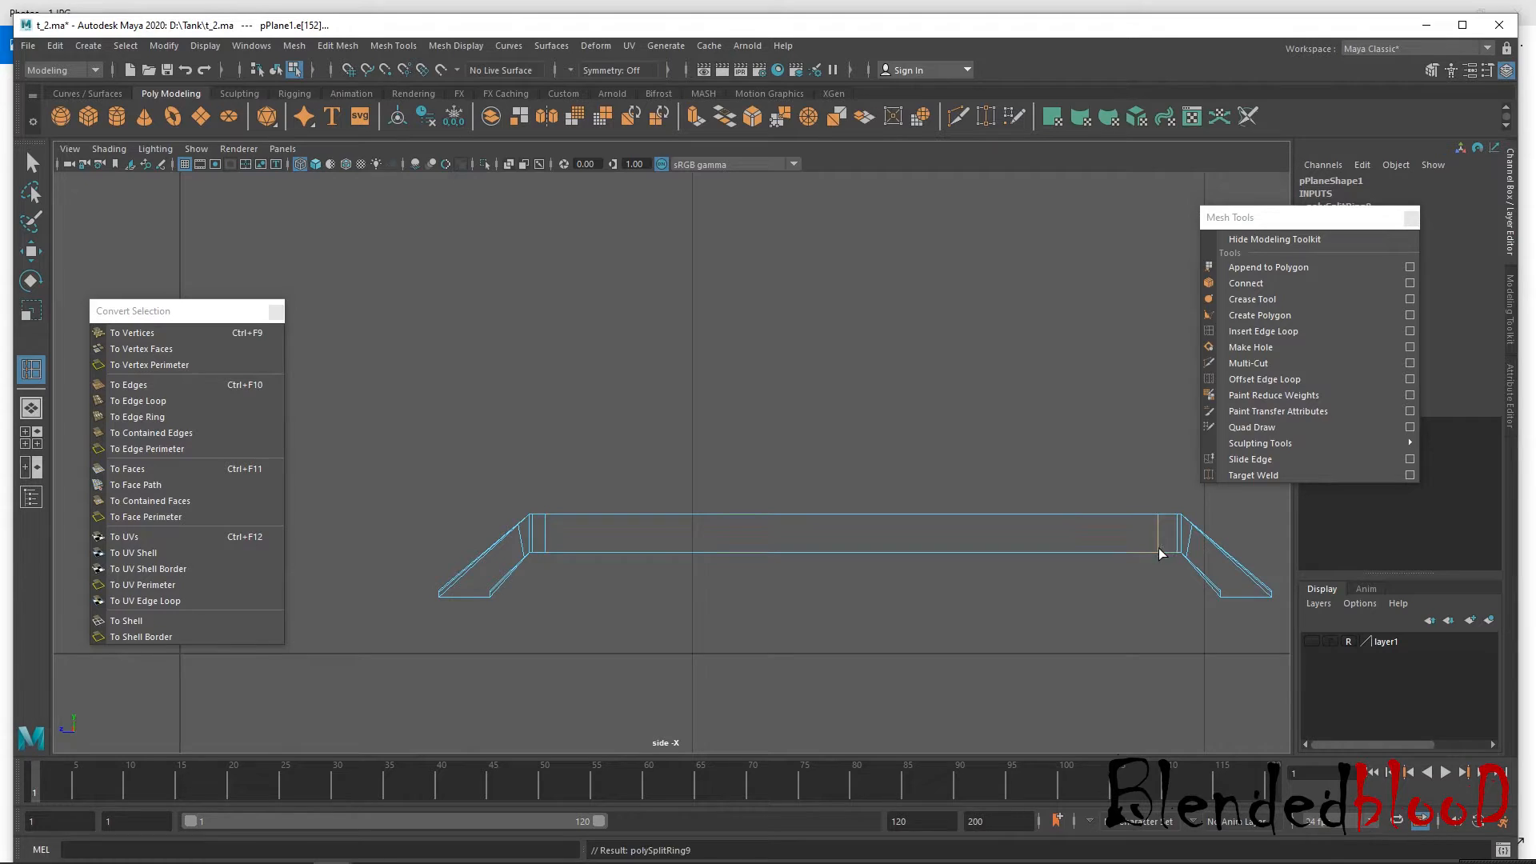
click(547, 523)
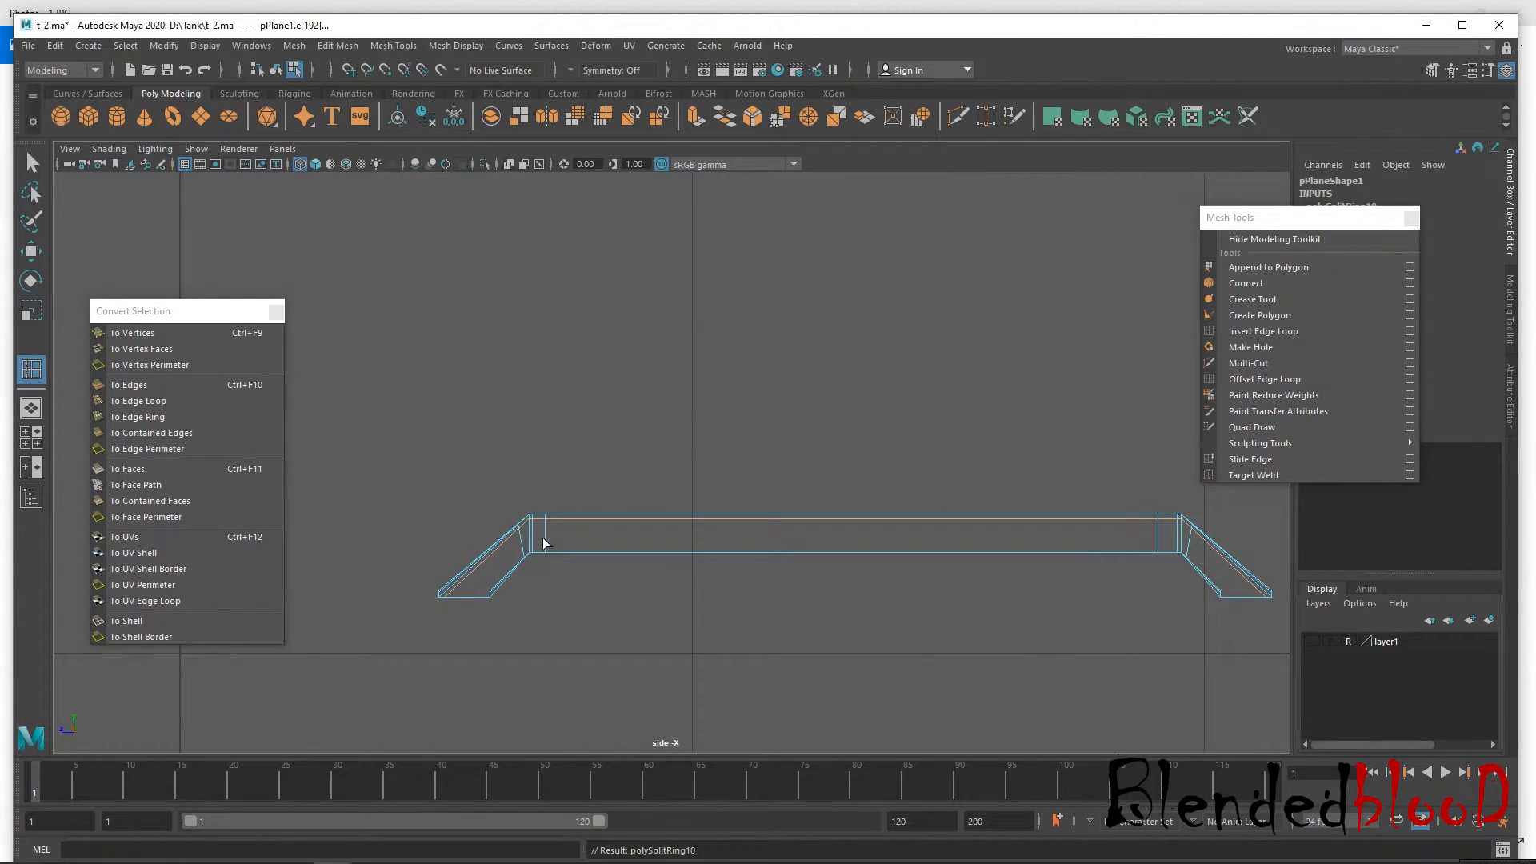
click(550, 547)
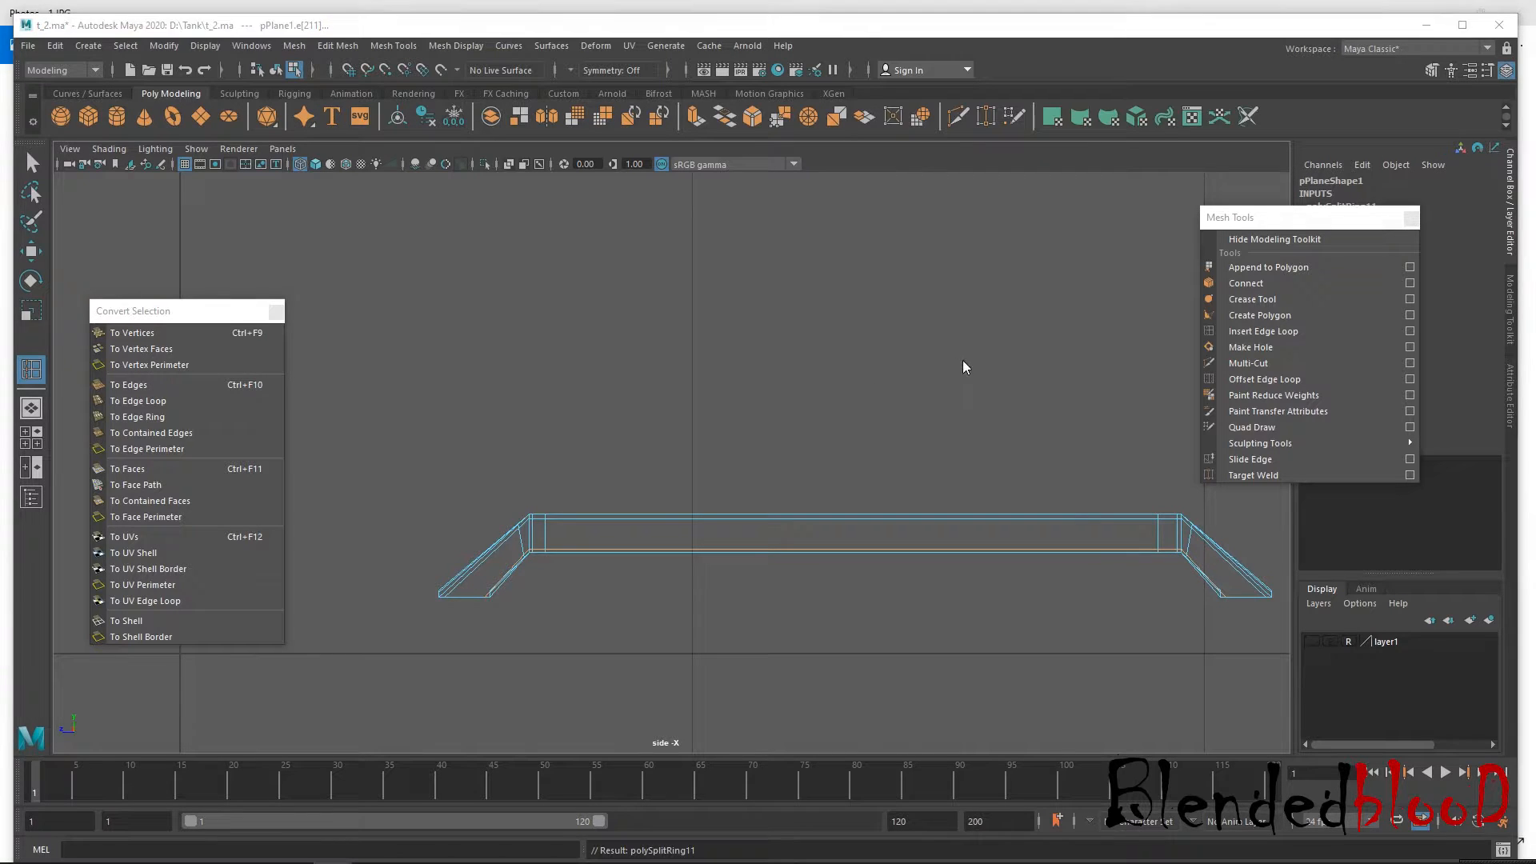
Insert lengthwise edge loops close to the upper and lower edges of the strip's opposite side face.
key(space)
alt+drag(1027, 374, 813, 369)
alt+middle_drag(835, 368, 892, 364)
alt+right_drag(880, 333, 912, 430)
alt+middle_drag(950, 648, 854, 605)
alt+right_drag(846, 560, 1015, 811)
alt+right_drag(844, 664, 845, 504)
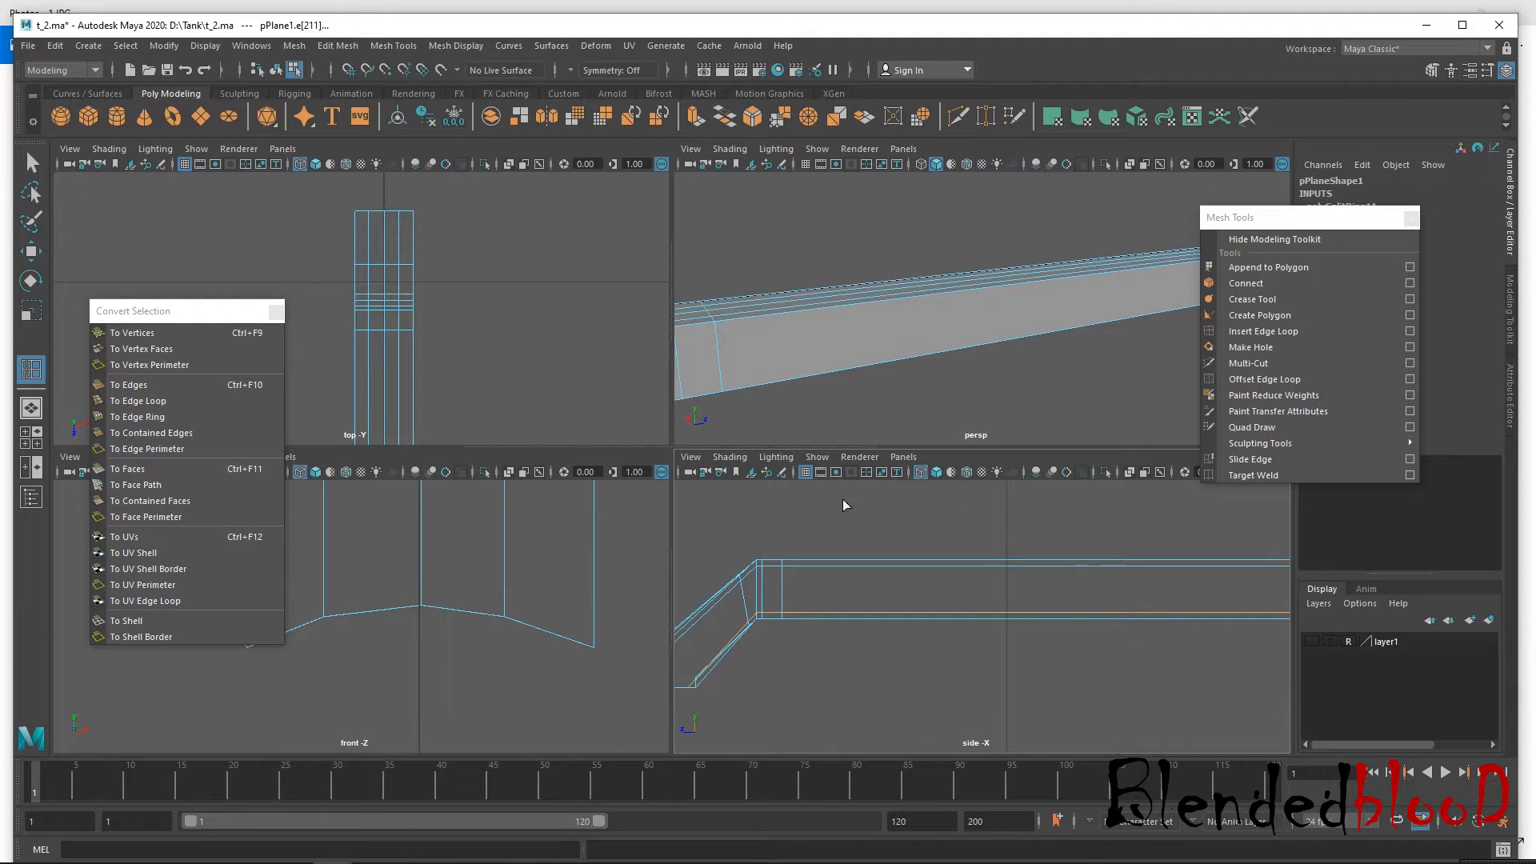
double_click(717, 332)
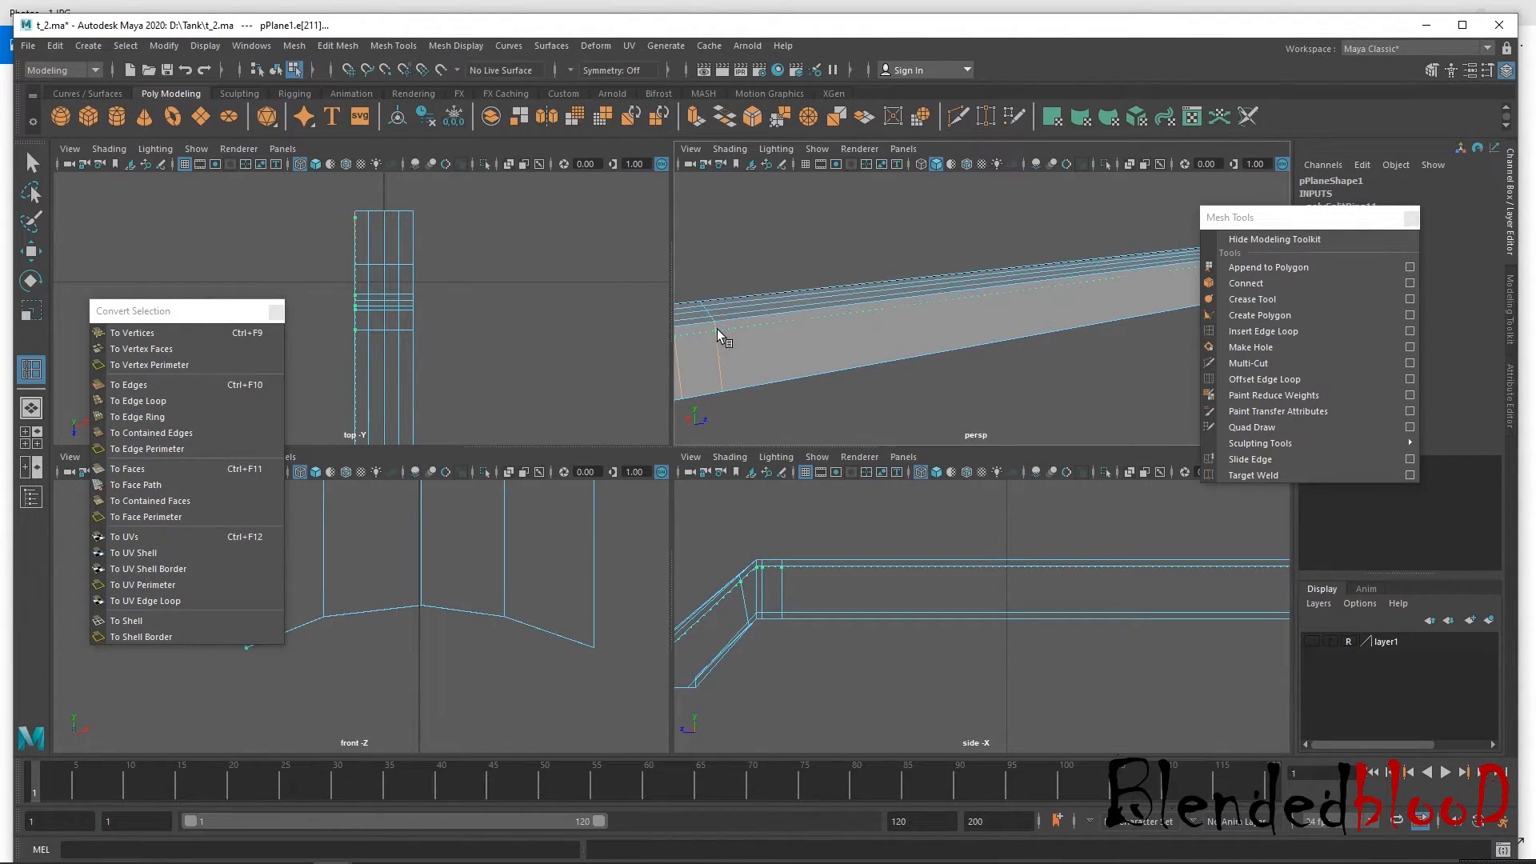
click(716, 329)
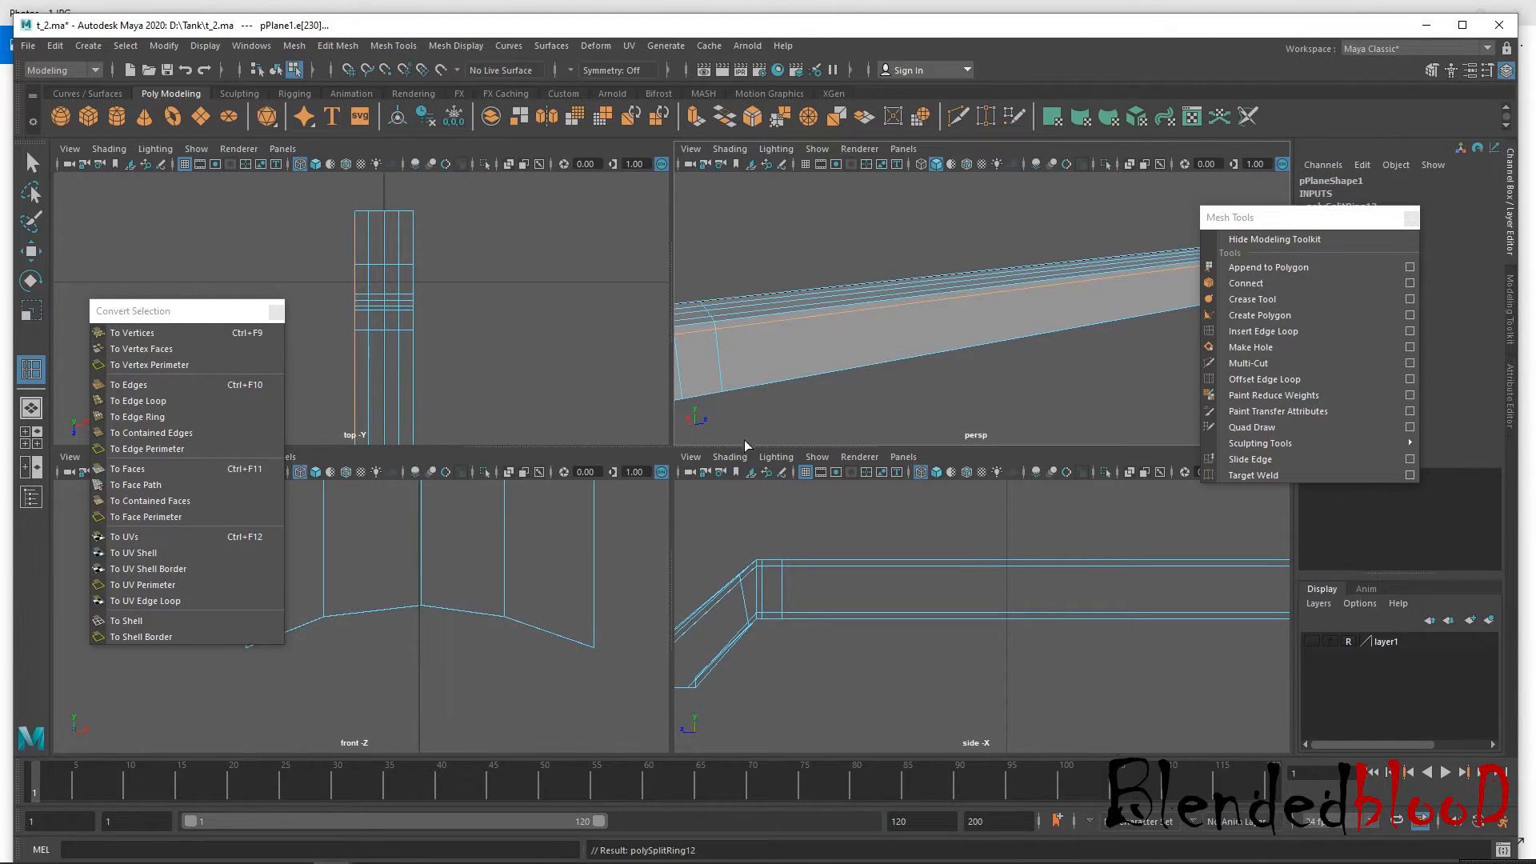
drag(720, 374, 724, 388)
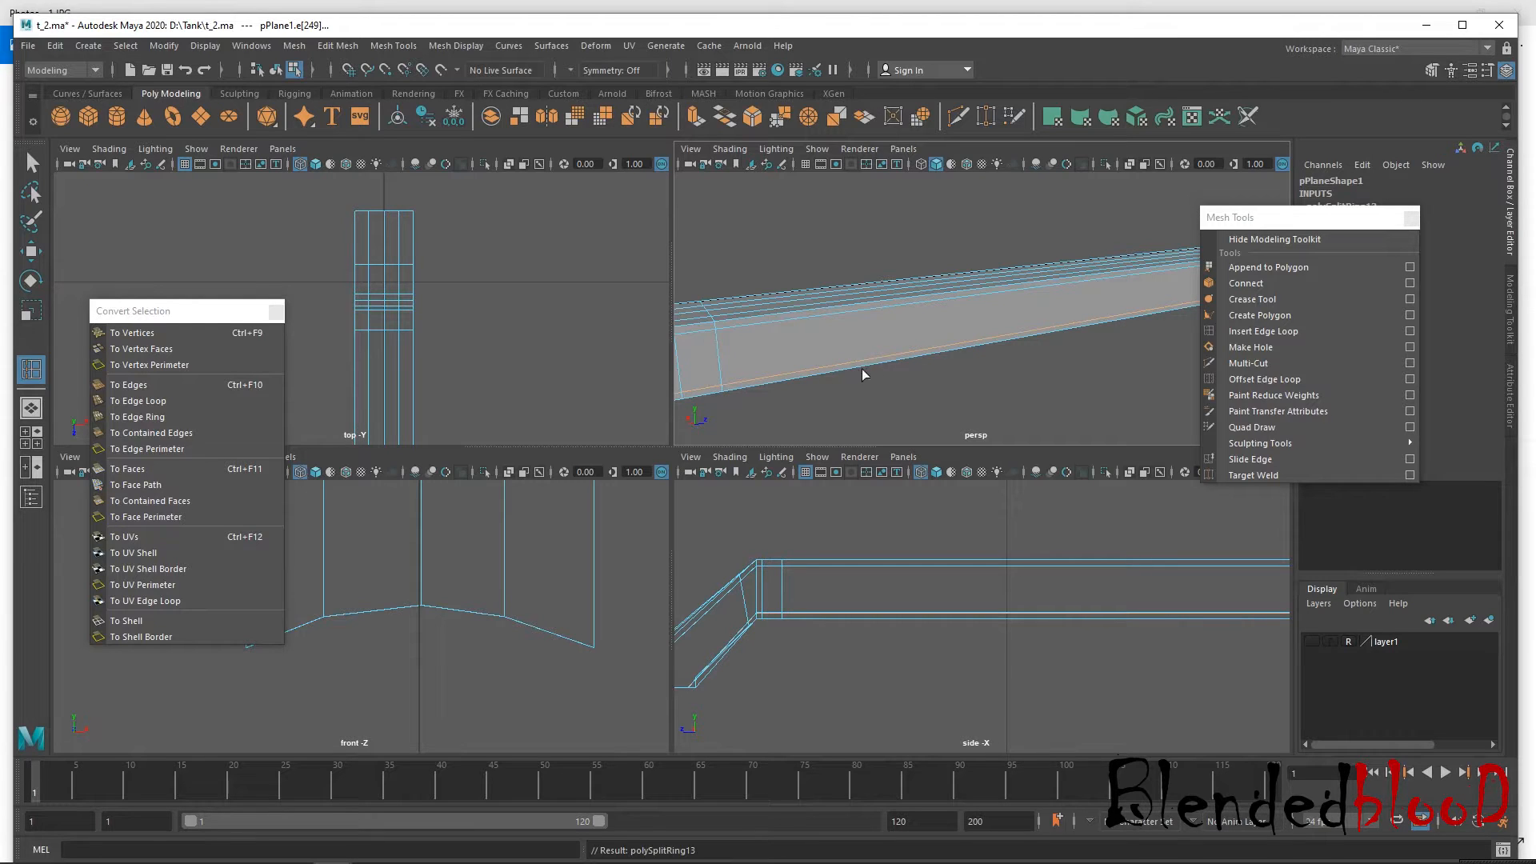
Return the strip to object mode and show layer1 with the gun barrel again.
key(w)
key(space)
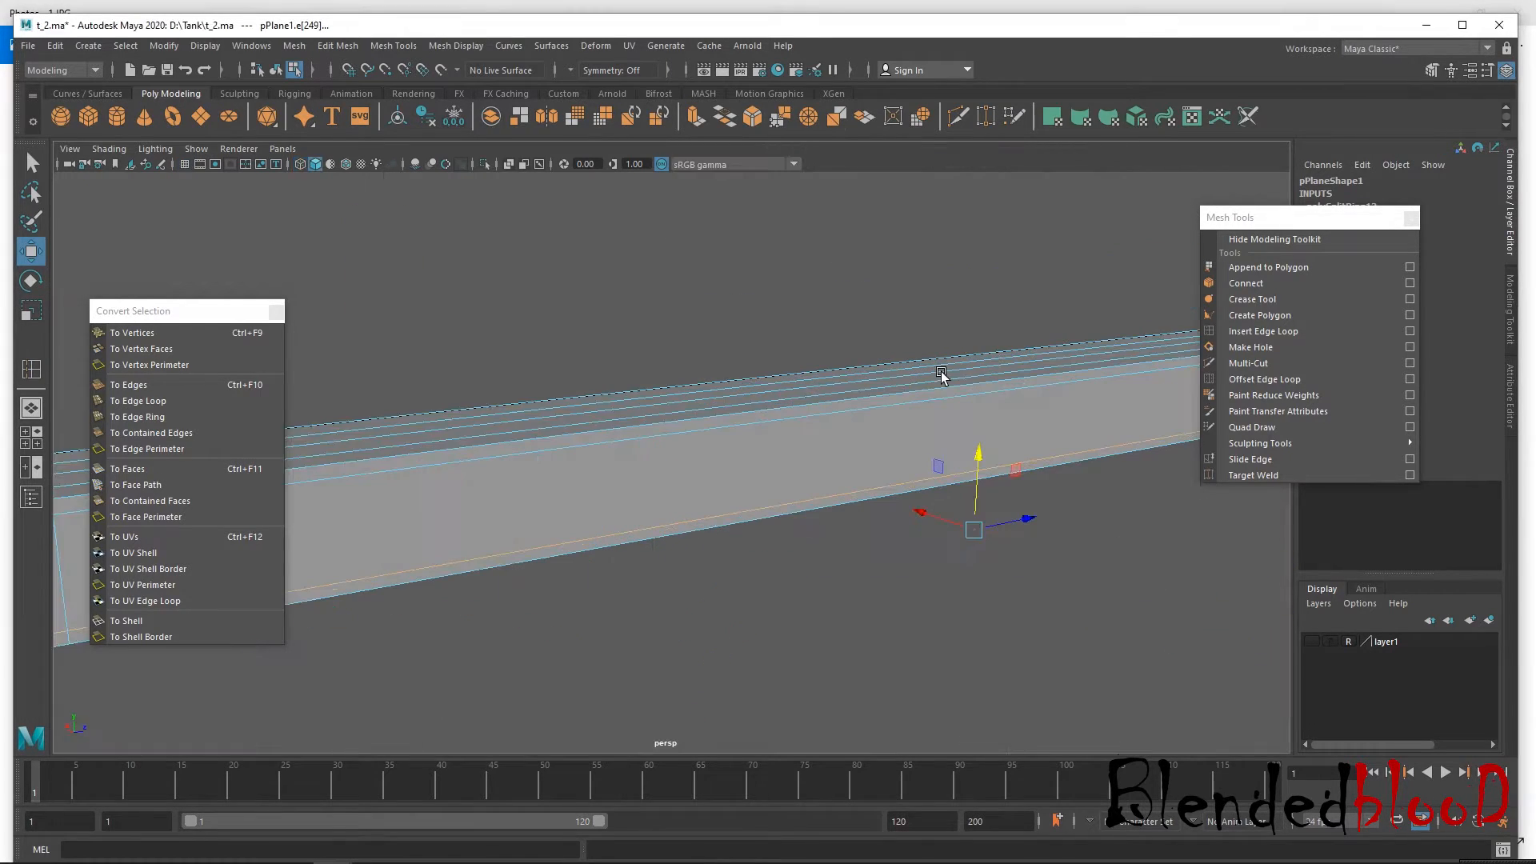
alt+right_drag(943, 372, 770, 275)
alt+drag(742, 516, 869, 521)
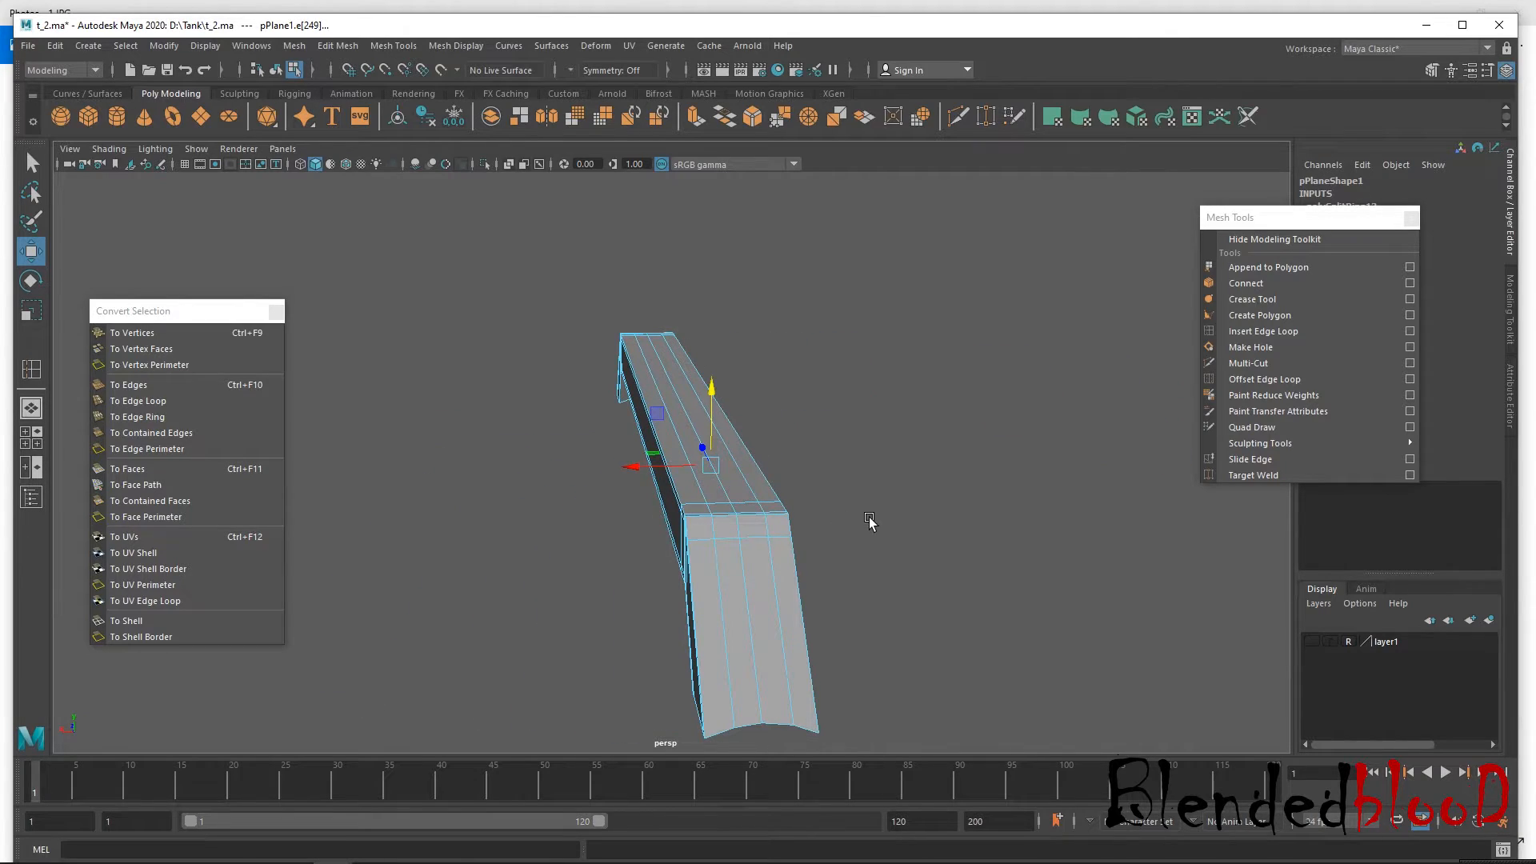
right_drag(794, 445, 897, 395)
alt+drag(882, 573, 804, 544)
click(1311, 642)
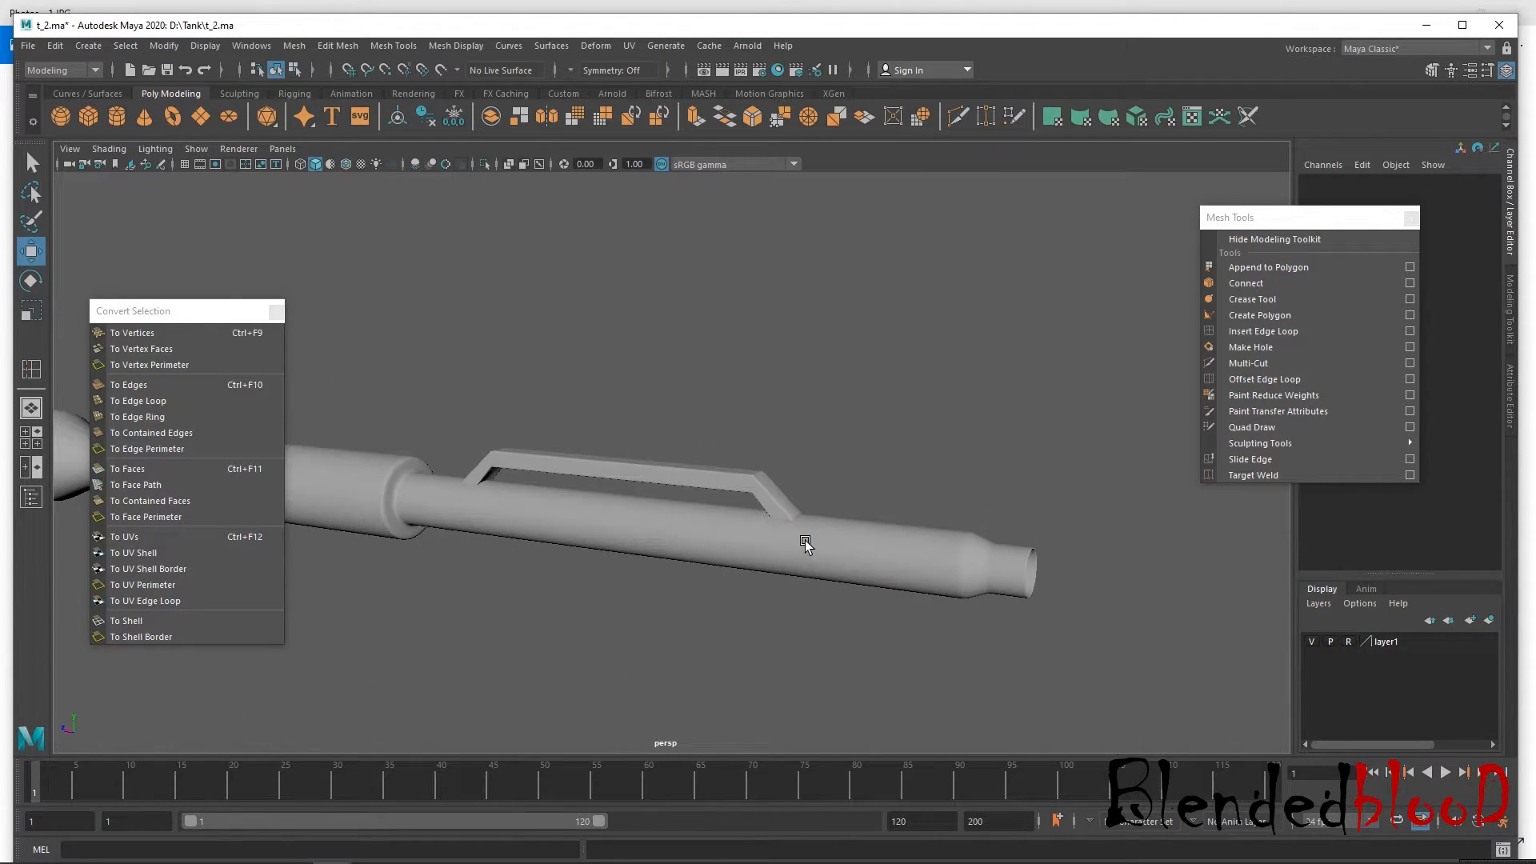
Turn off layer1's reference state, duplicate the gun barrel and move the copy below the original at Translate Y -0.59.
alt+middle_drag(901, 565, 861, 543)
alt+right_drag(938, 558, 1004, 606)
alt+middle_drag(1004, 606, 860, 548)
alt+middle_drag(977, 555, 867, 534)
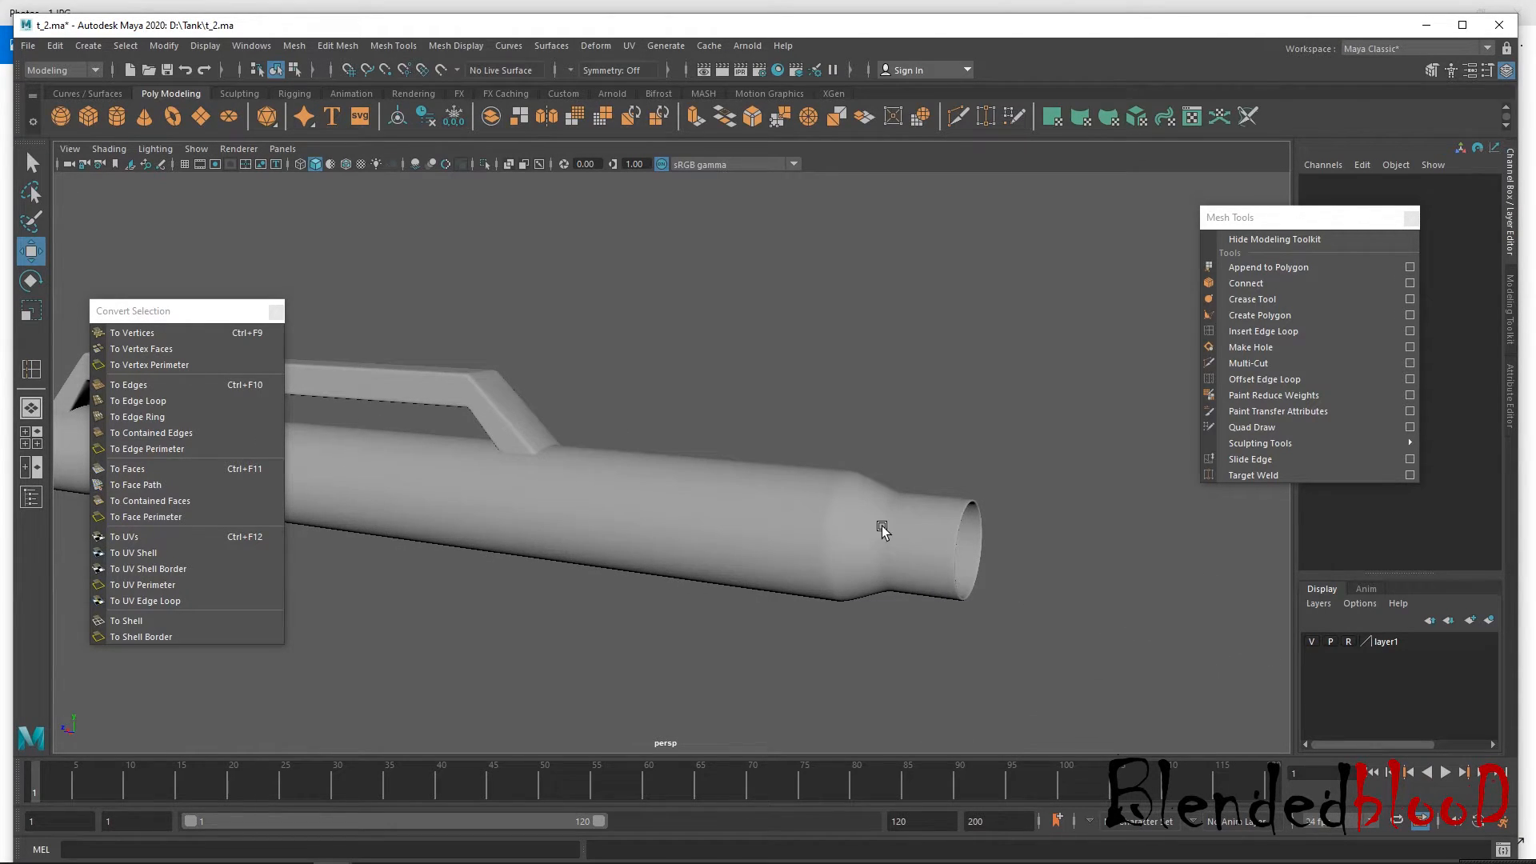
alt+drag(978, 461, 980, 472)
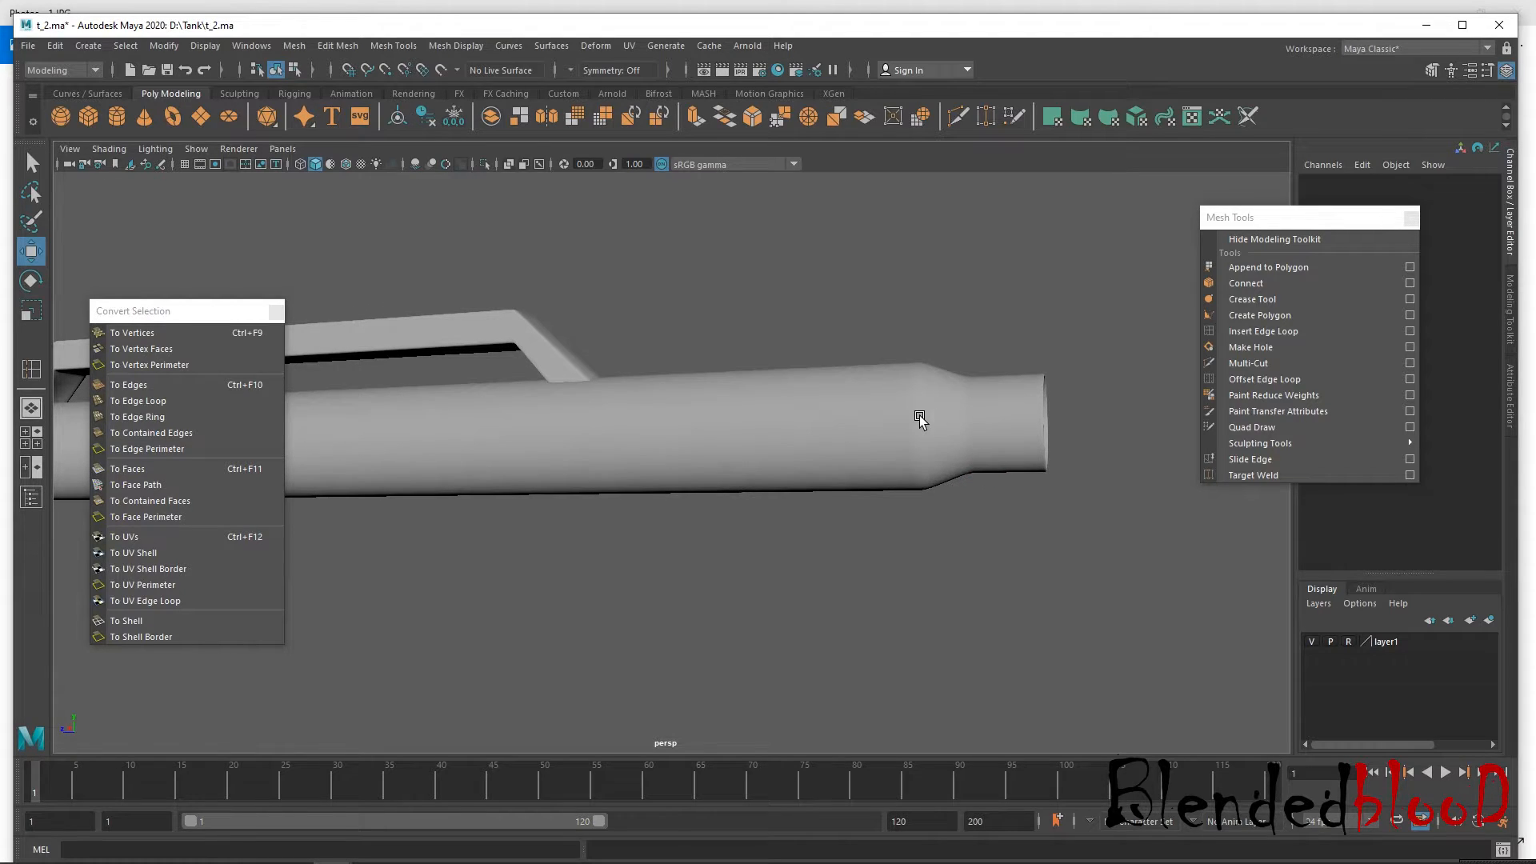
alt+drag(918, 407, 894, 416)
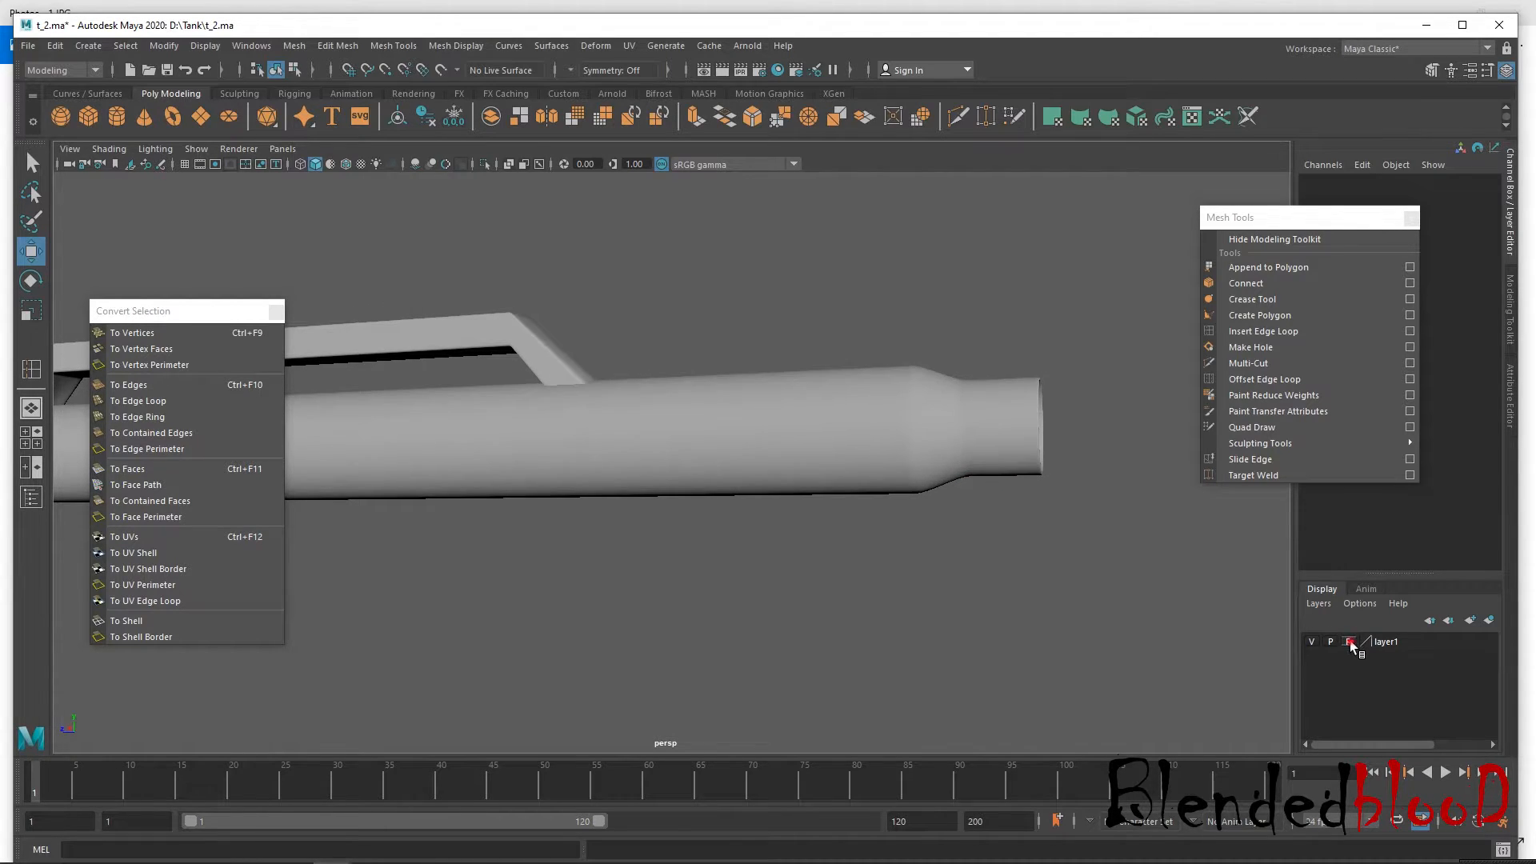
click(863, 423)
alt+drag(856, 508, 872, 449)
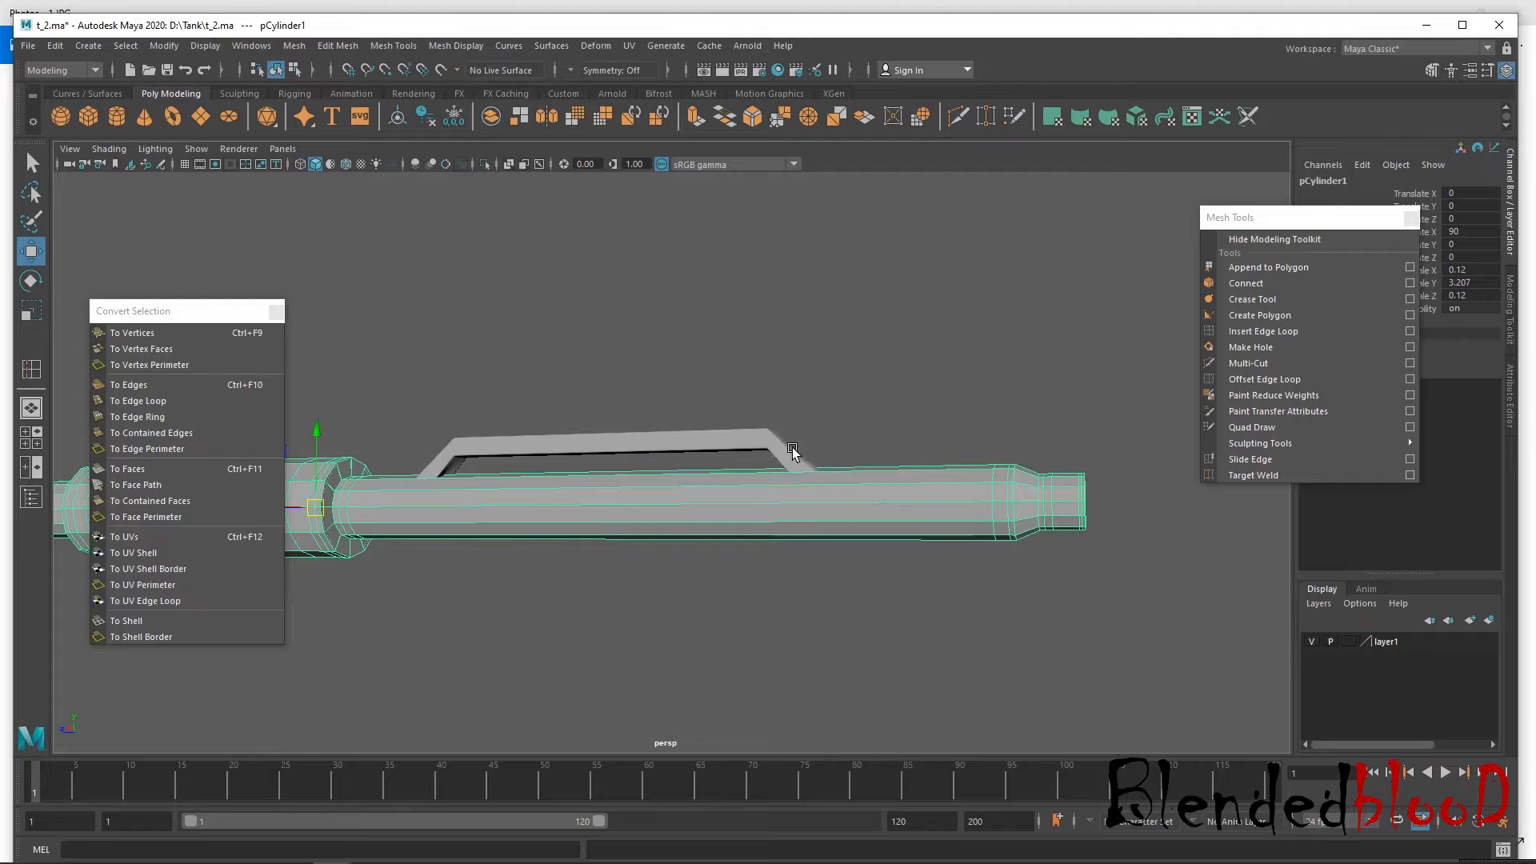
right_drag(721, 420, 870, 383)
alt+drag(540, 467, 607, 487)
key(ctrl+d)
drag(512, 421, 513, 529)
Select the narrow ring of faces around the copied barrel's neck, just behind the muzzle, and extract it as a separate mesh.
key(space)
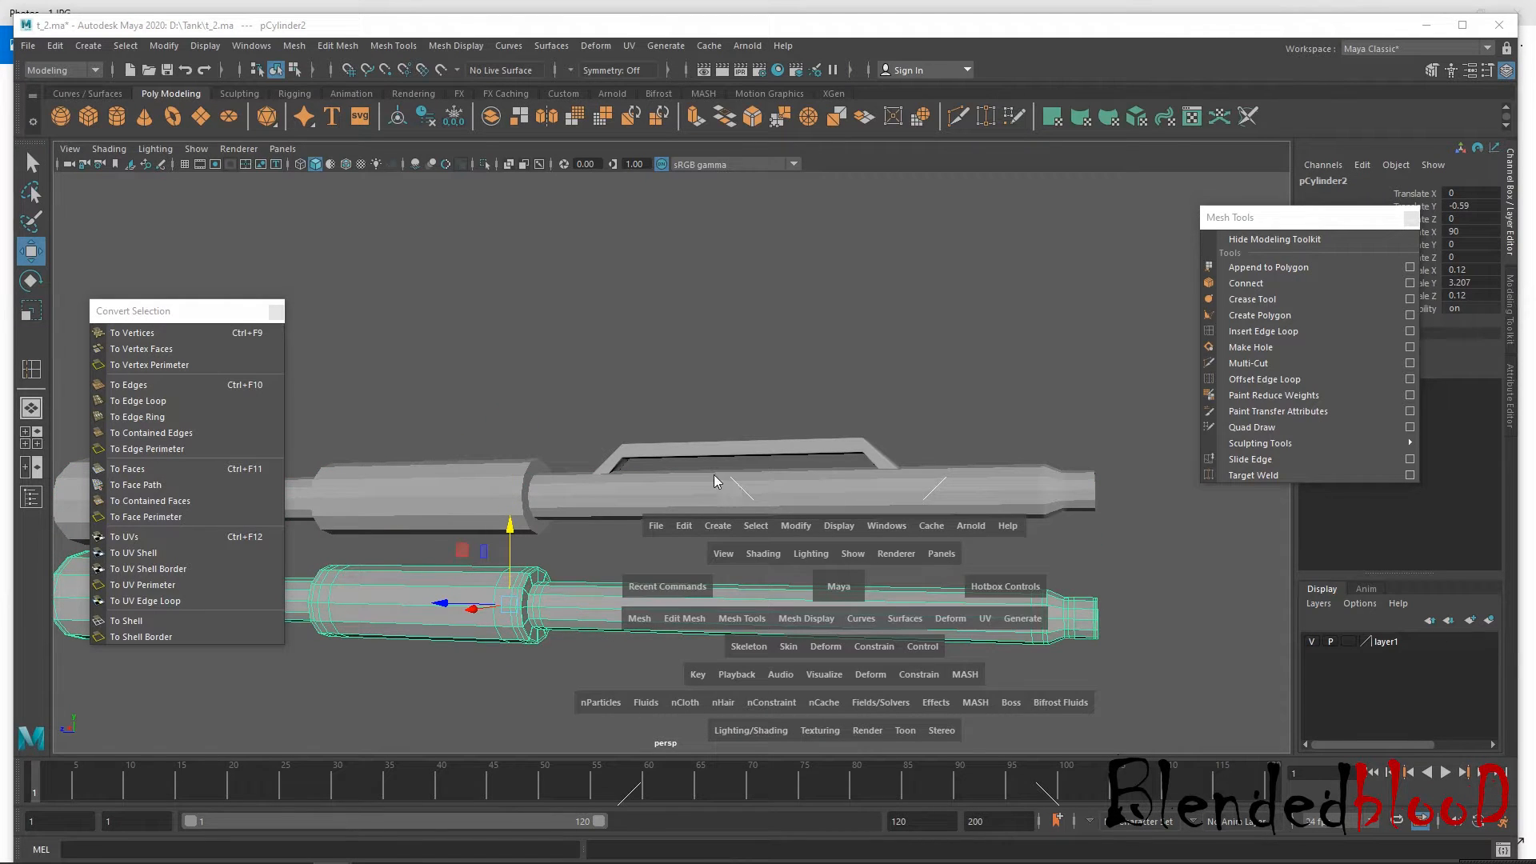
alt+middle_drag(1107, 556, 1025, 483)
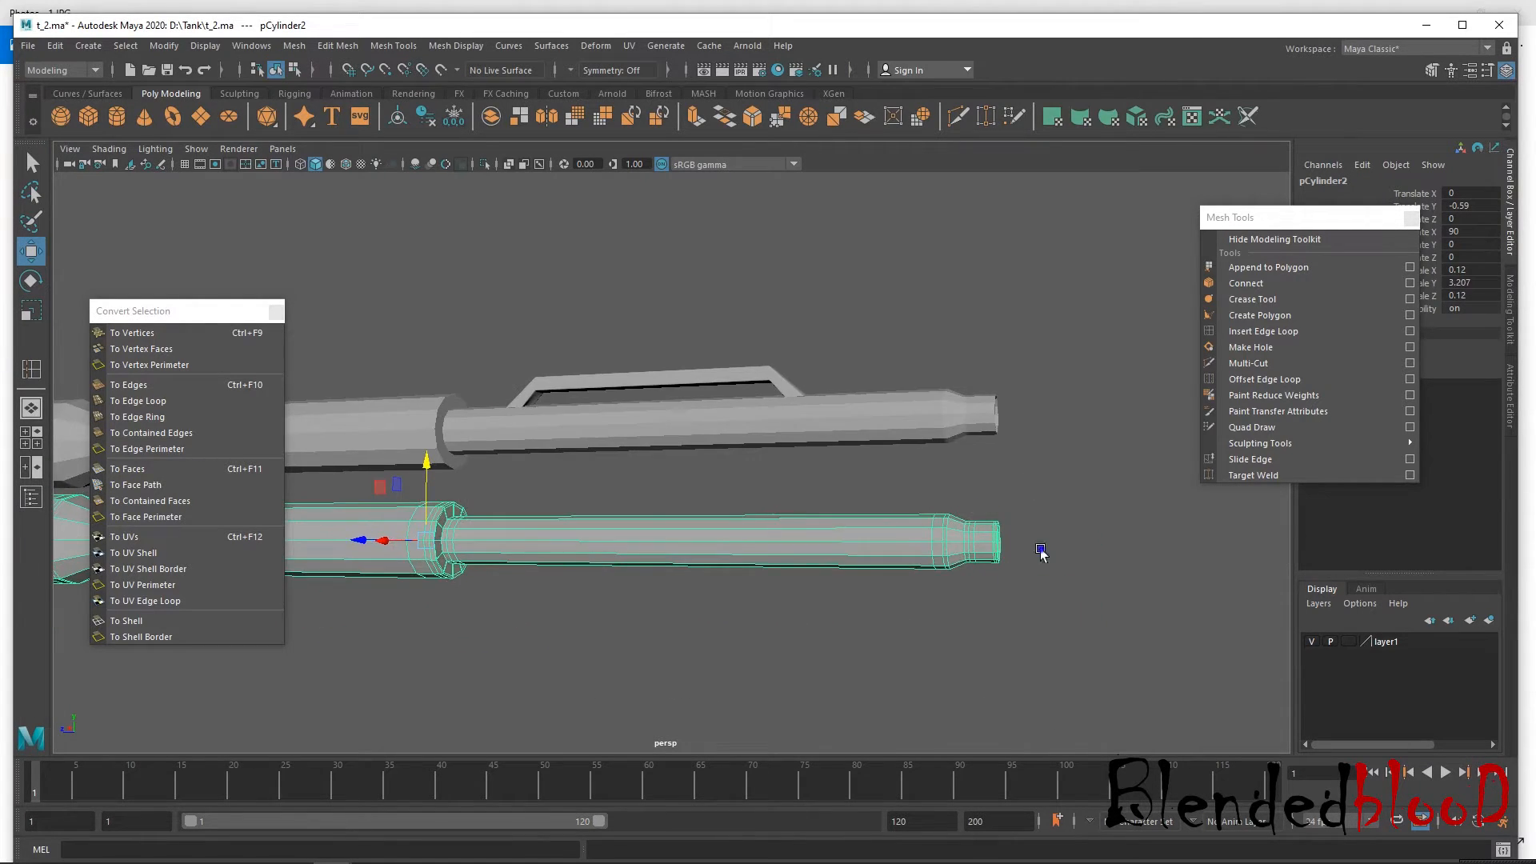
alt+right_drag(1024, 483, 1087, 570)
alt+middle_drag(1087, 570, 932, 560)
alt+right_drag(968, 573, 993, 674)
alt+middle_drag(993, 676, 872, 572)
alt+right_drag(920, 612, 976, 640)
right_drag(988, 569, 986, 439)
click(989, 569)
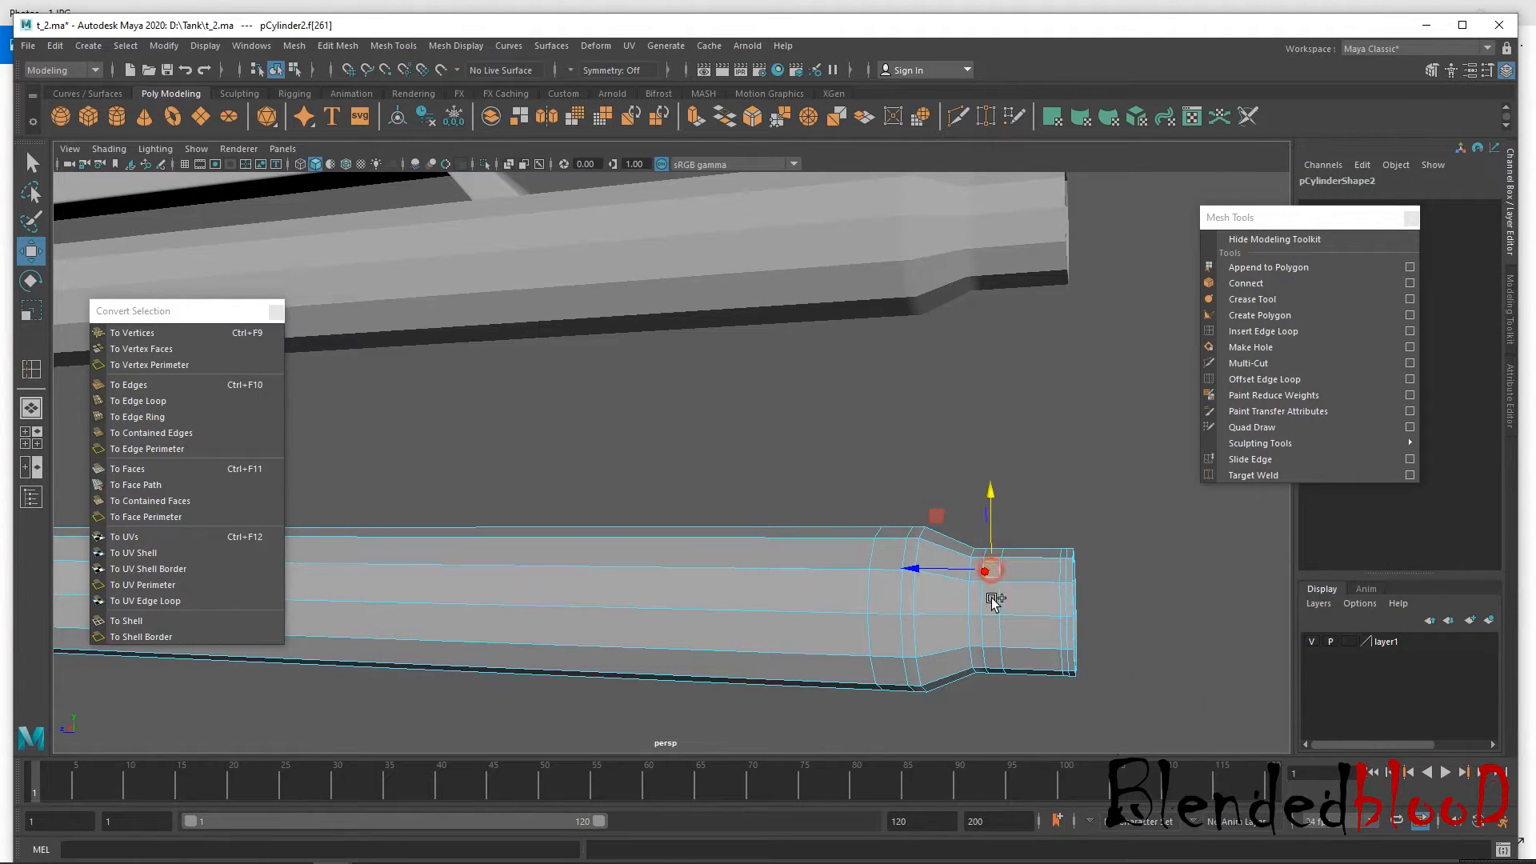
shift+double_click(993, 596)
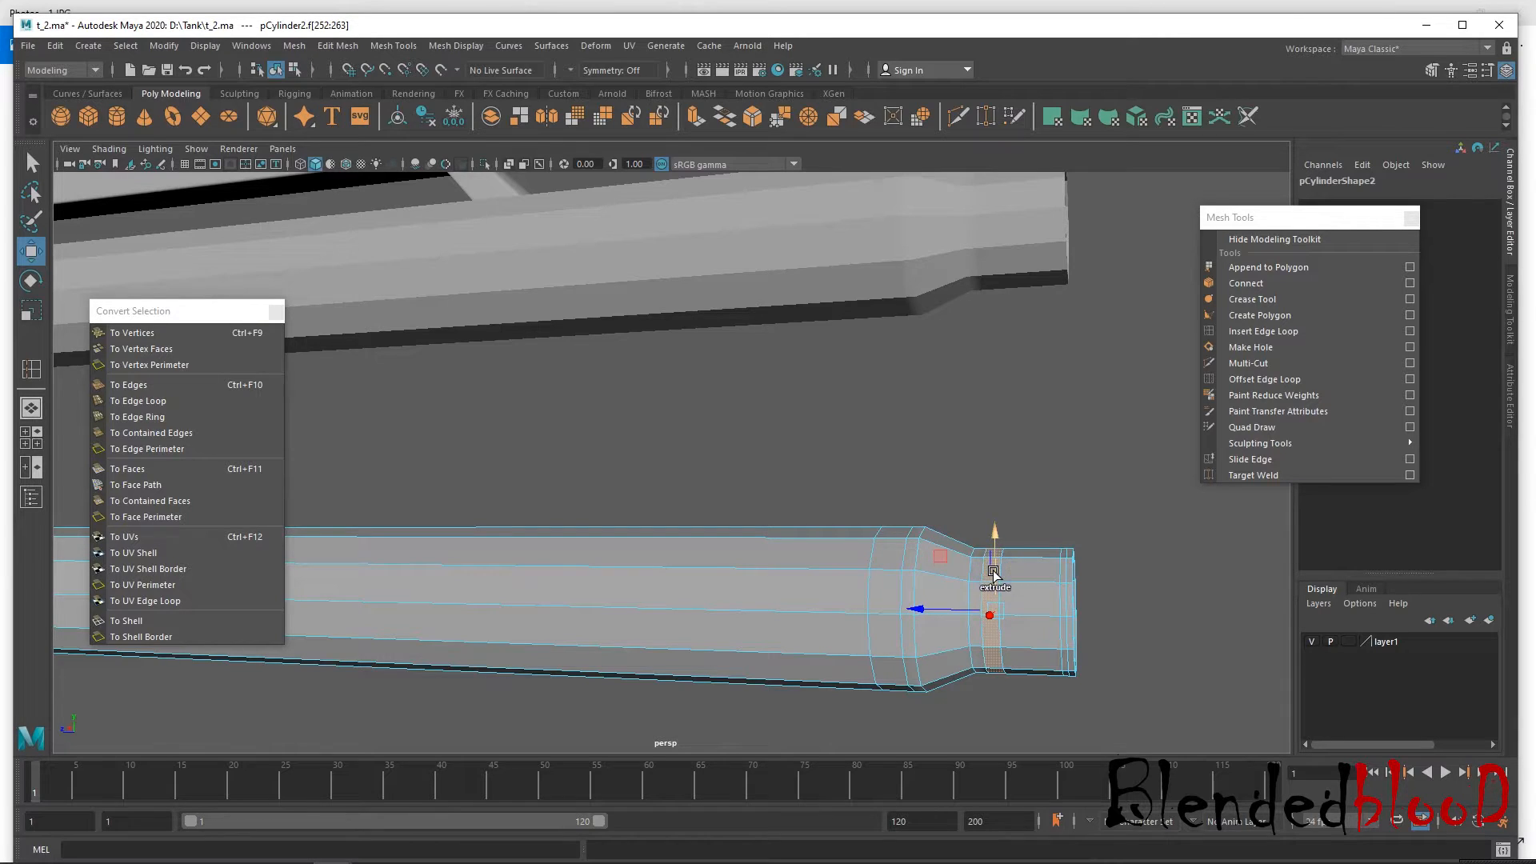
shift+right_click(993, 573)
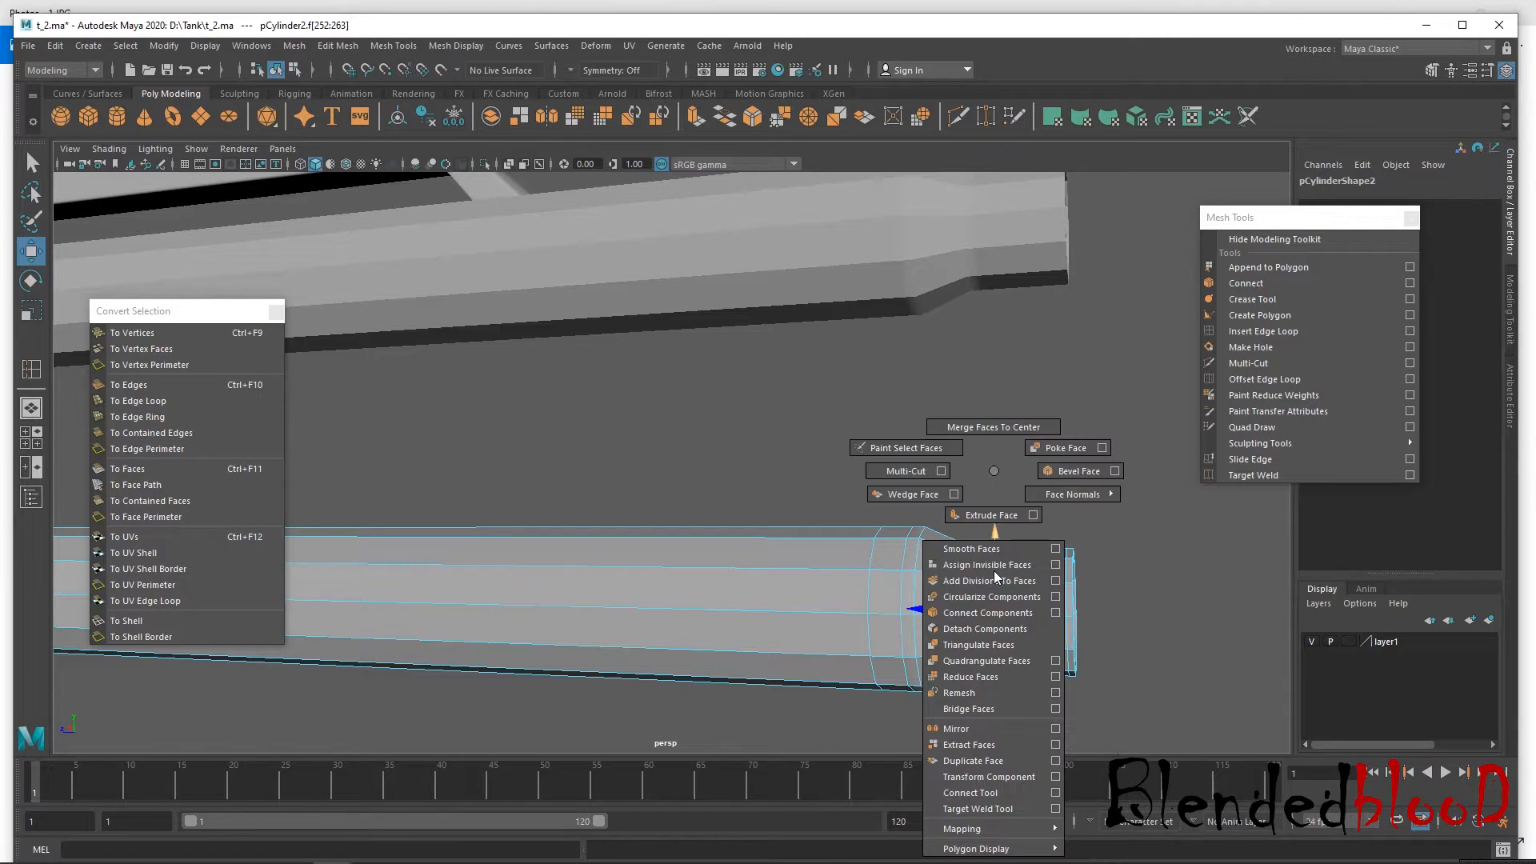
click(1000, 747)
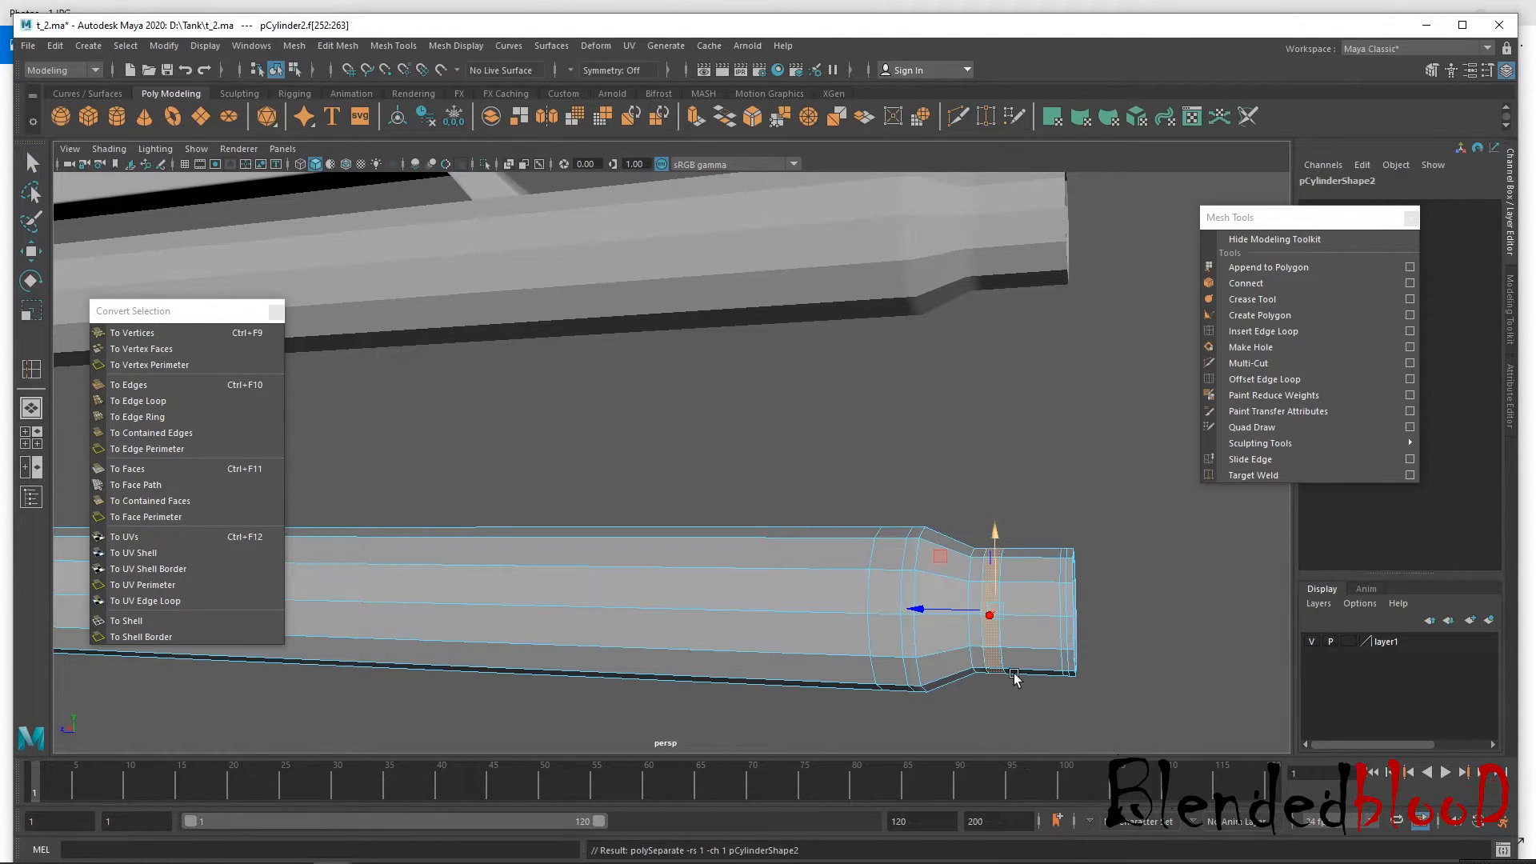
Delete the rest of the copied barrel, keeping only the extracted ring.
key(w)
click(1097, 565)
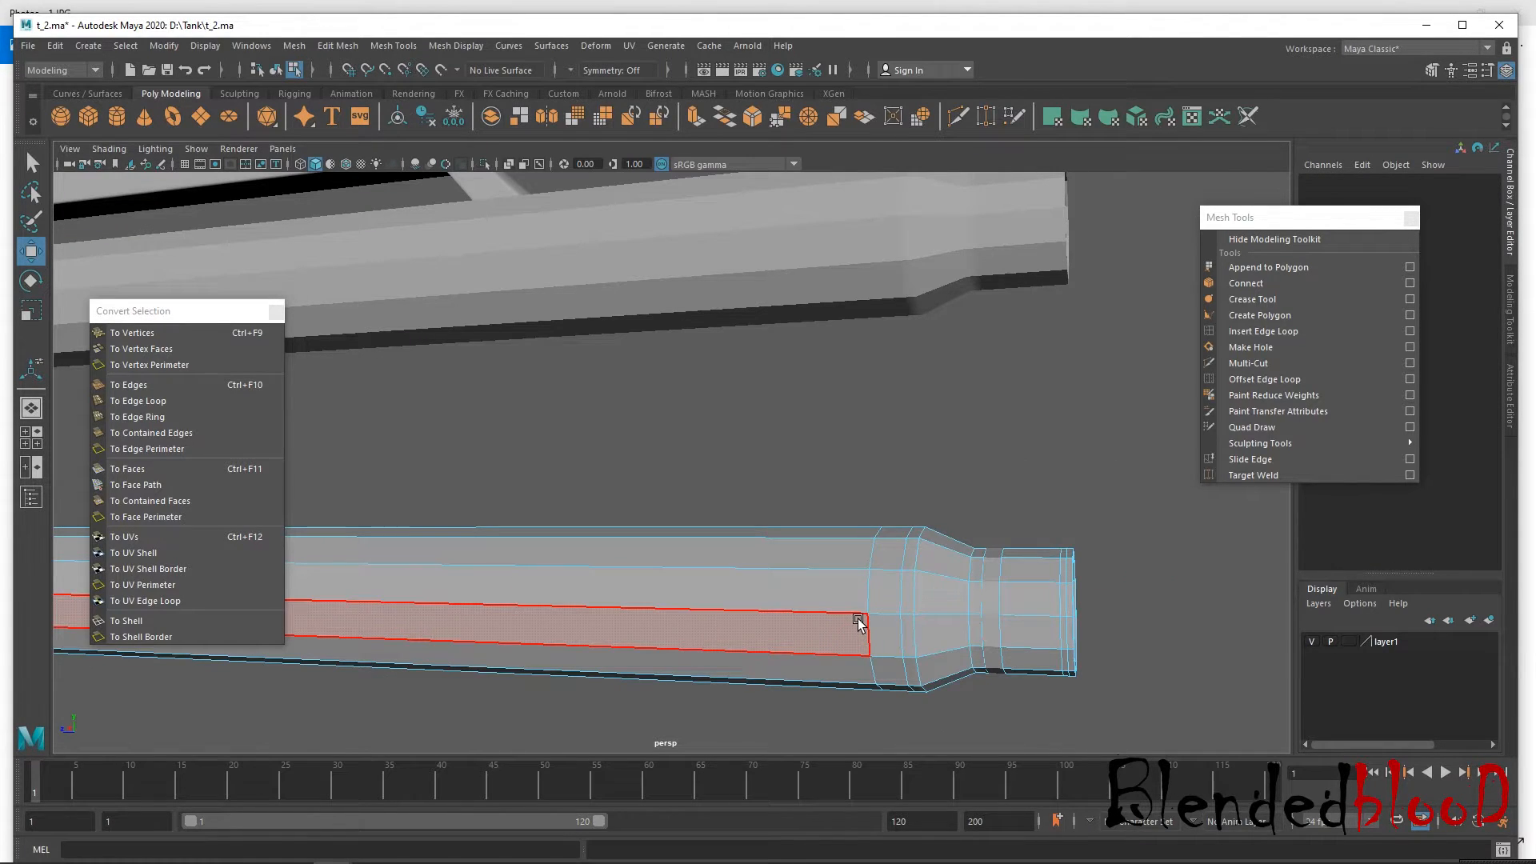
click(858, 622)
key(Delete)
right_drag(1030, 400, 1097, 405)
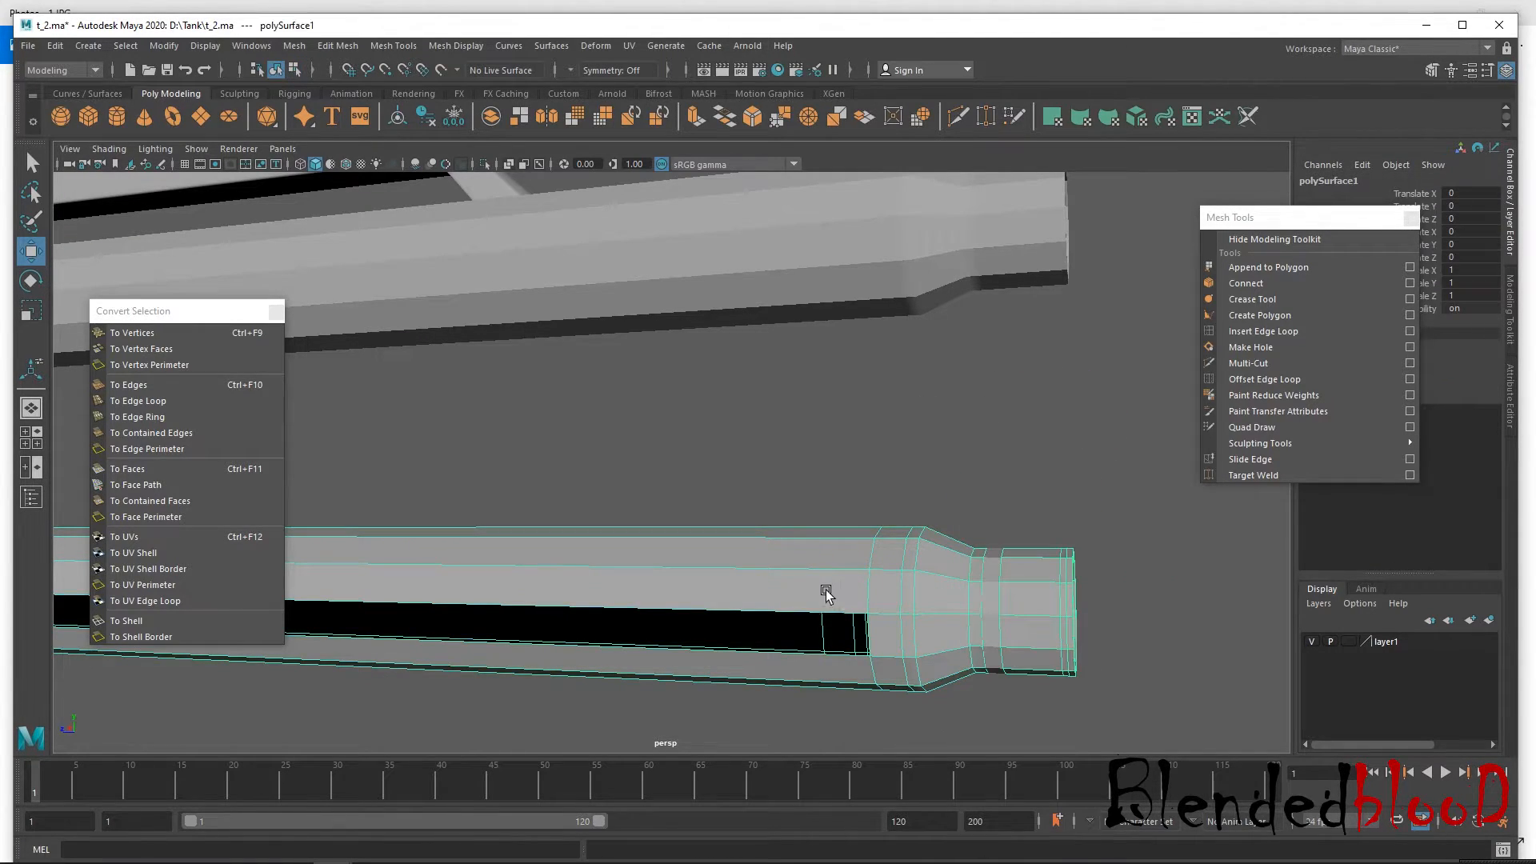
key(Delete)
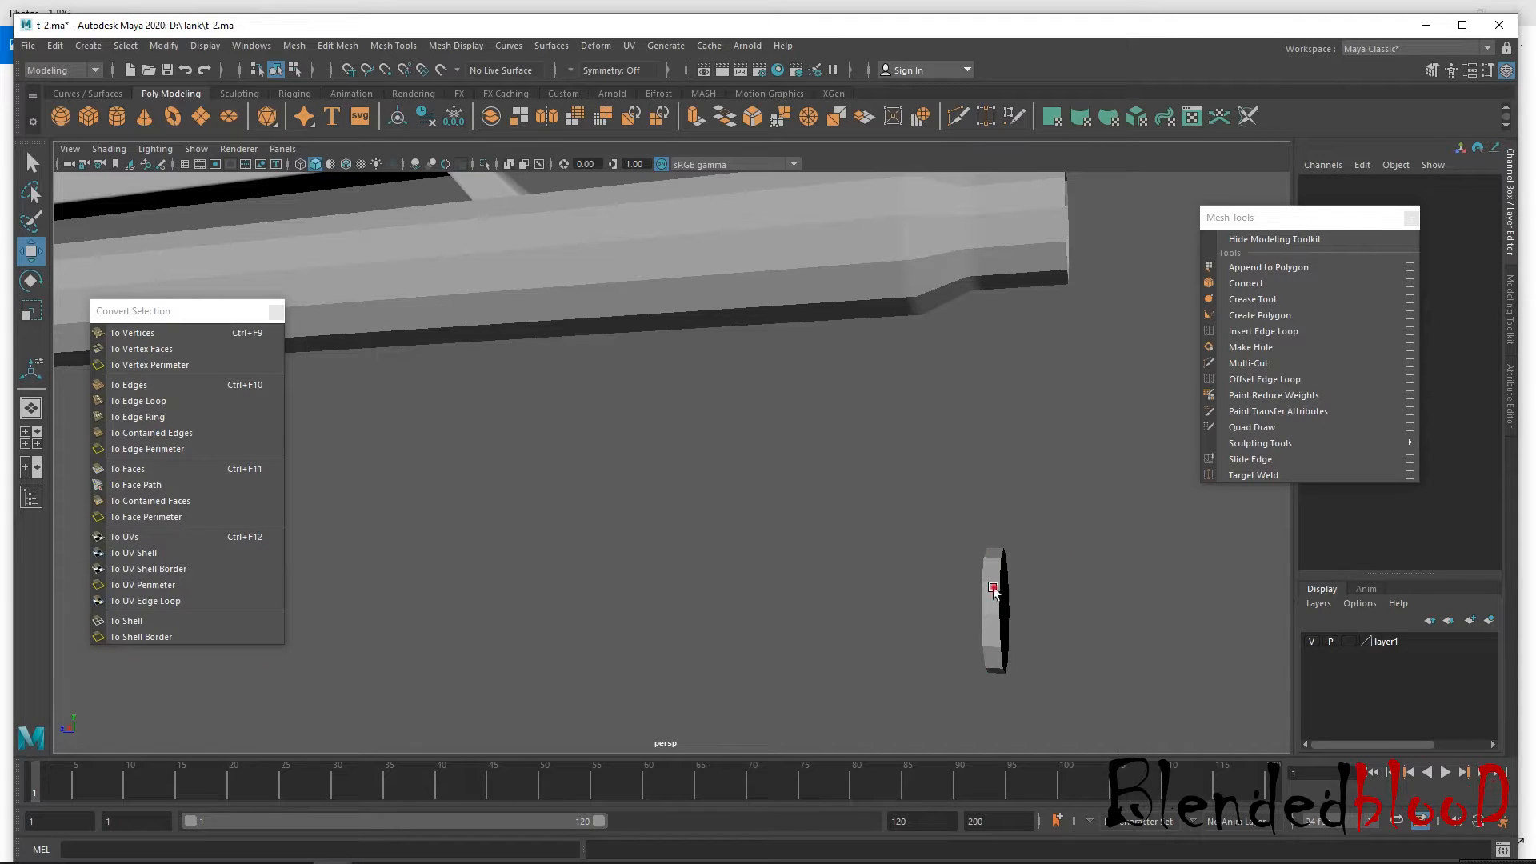
Select the extracted ring and center its pivot.
click(991, 591)
click(150, 47)
click(237, 180)
Move the ring up until it is concentric with the original barrel in the front view, at Translate Z -4.898.
key(space)
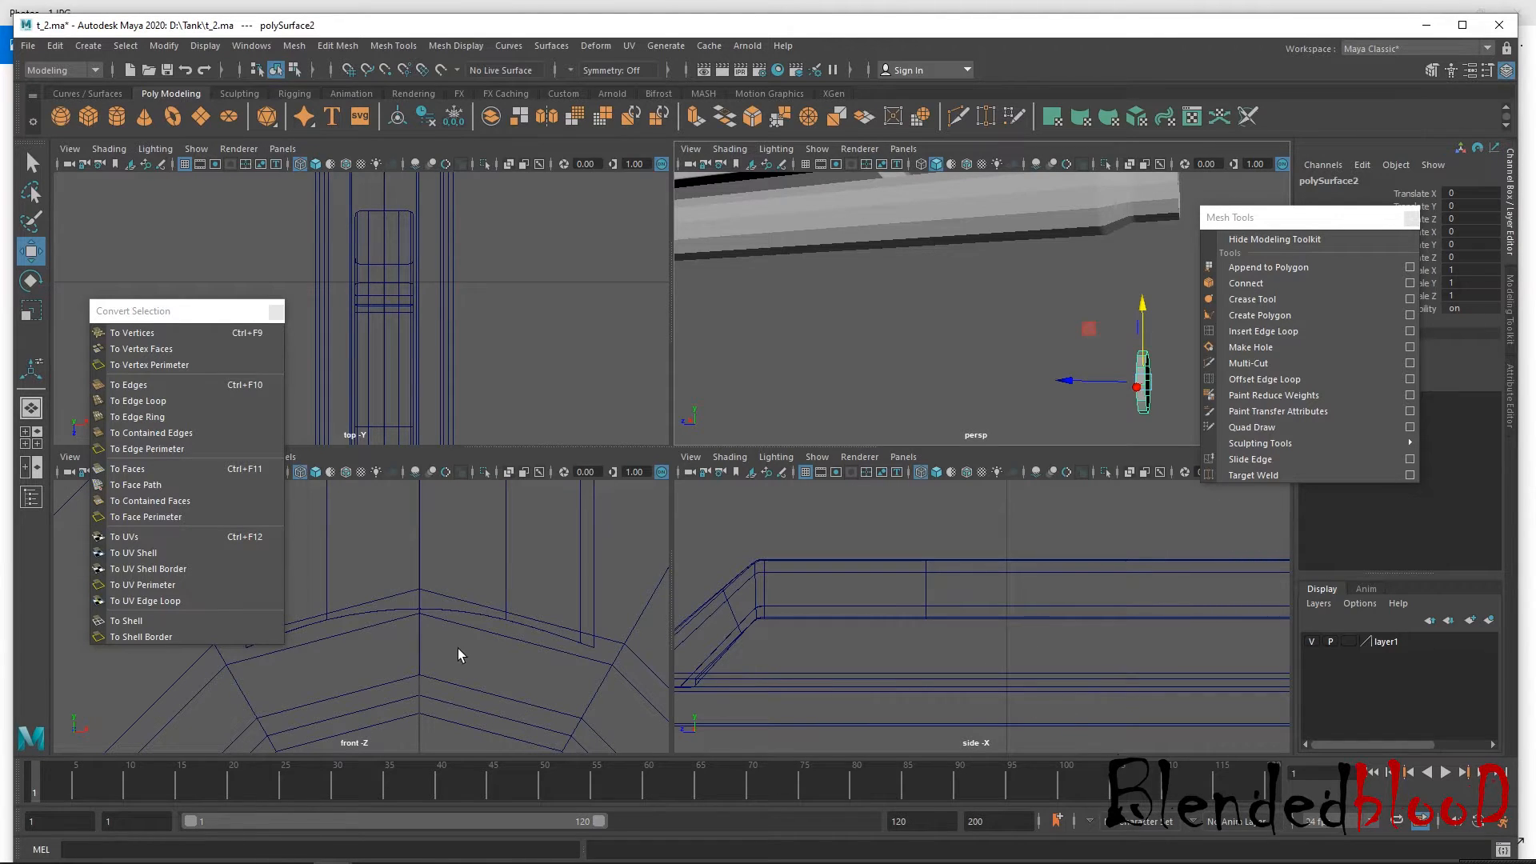
key(f)
key(space)
alt+right_drag(766, 630, 685, 699)
alt+middle_drag(791, 379, 759, 609)
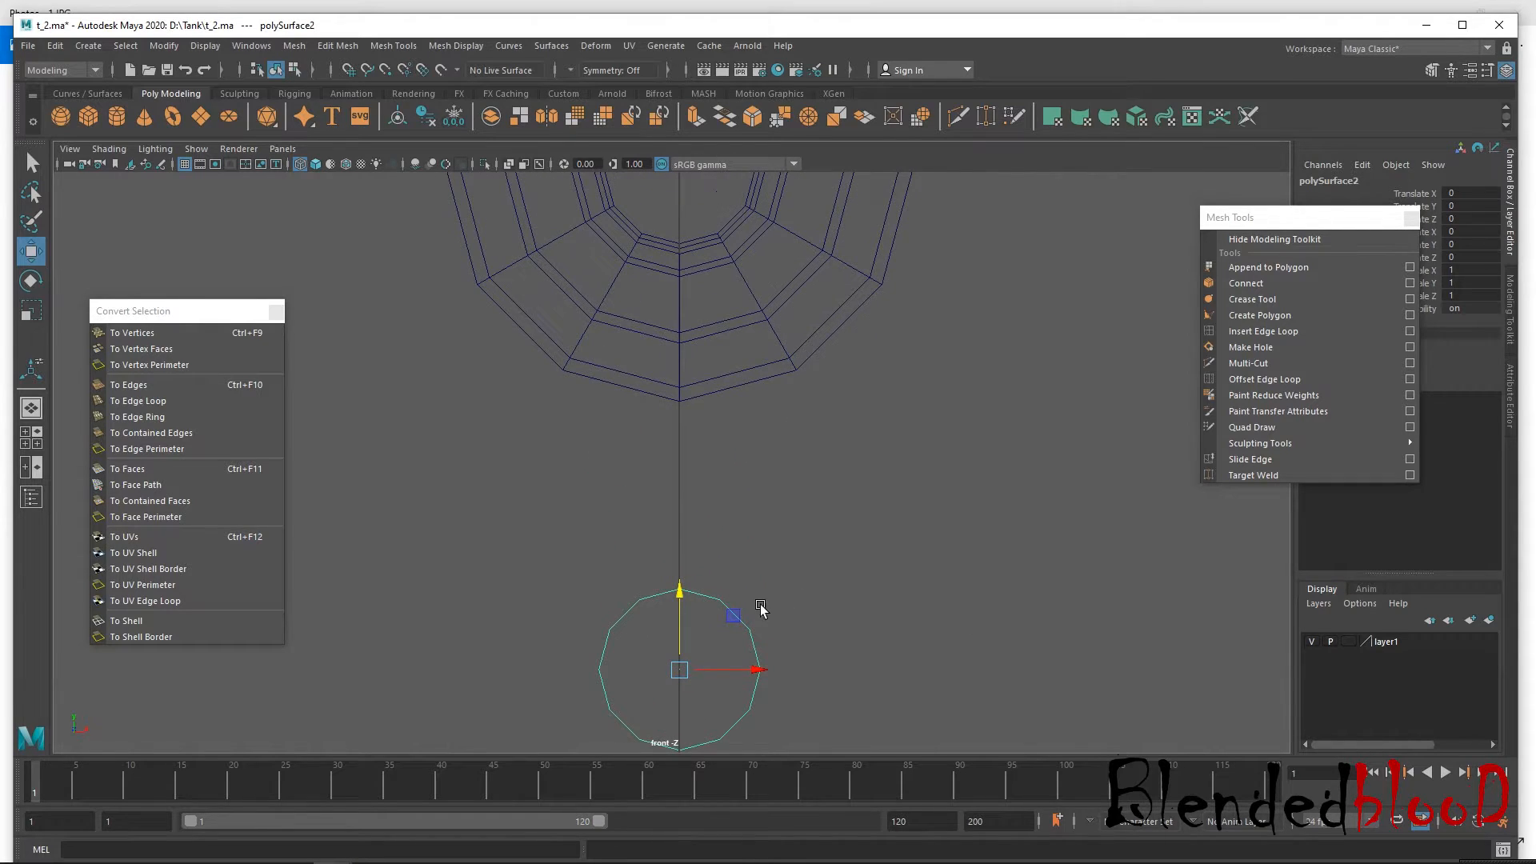
drag(683, 598, 680, 180)
alt+middle_drag(681, 180, 701, 488)
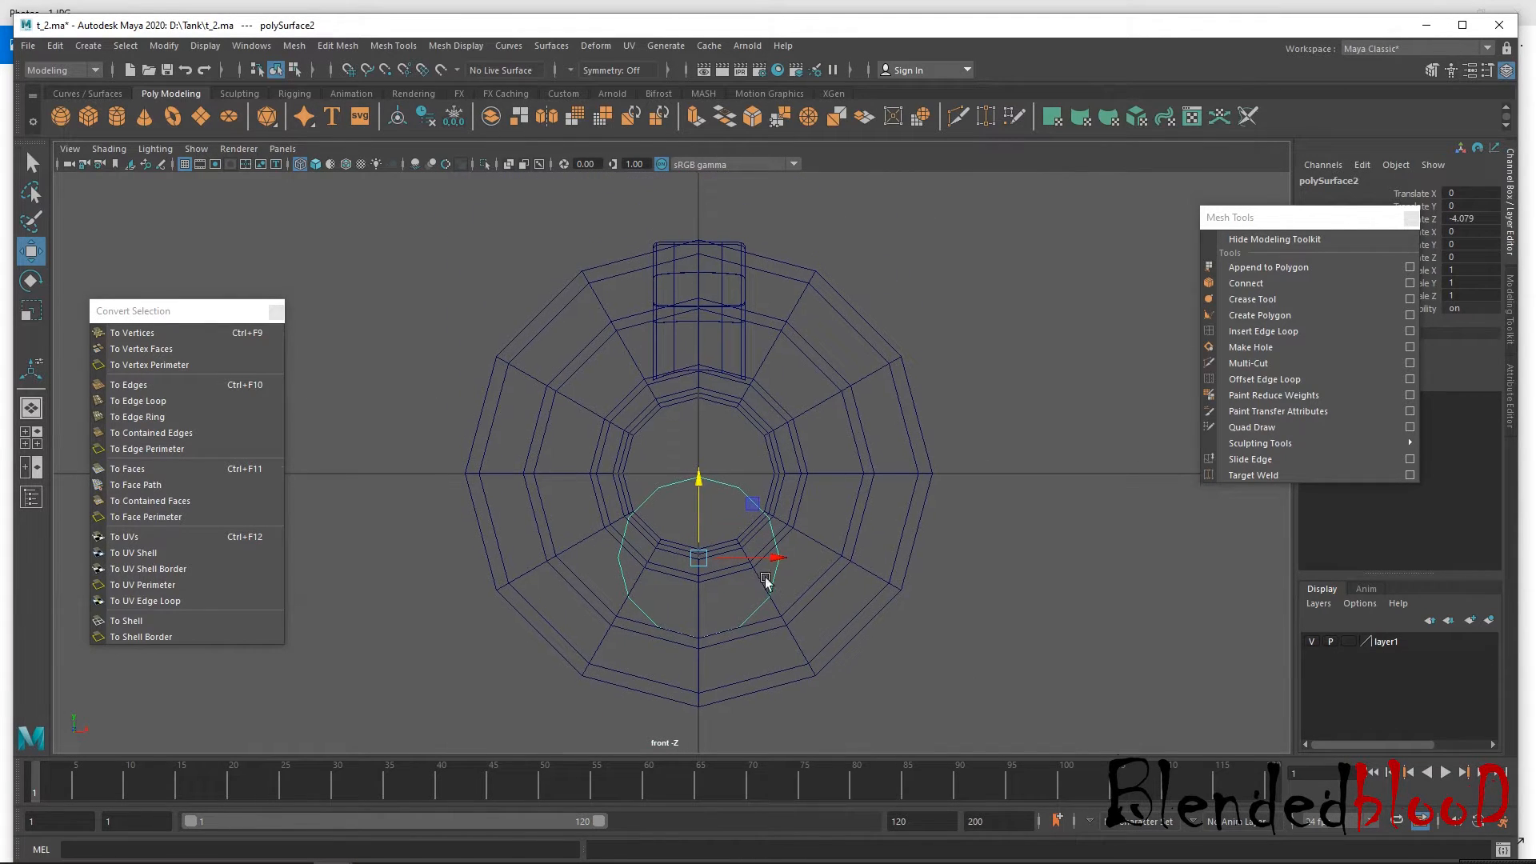
drag(701, 488, 698, 400)
scroll(696, 403, up, 2)
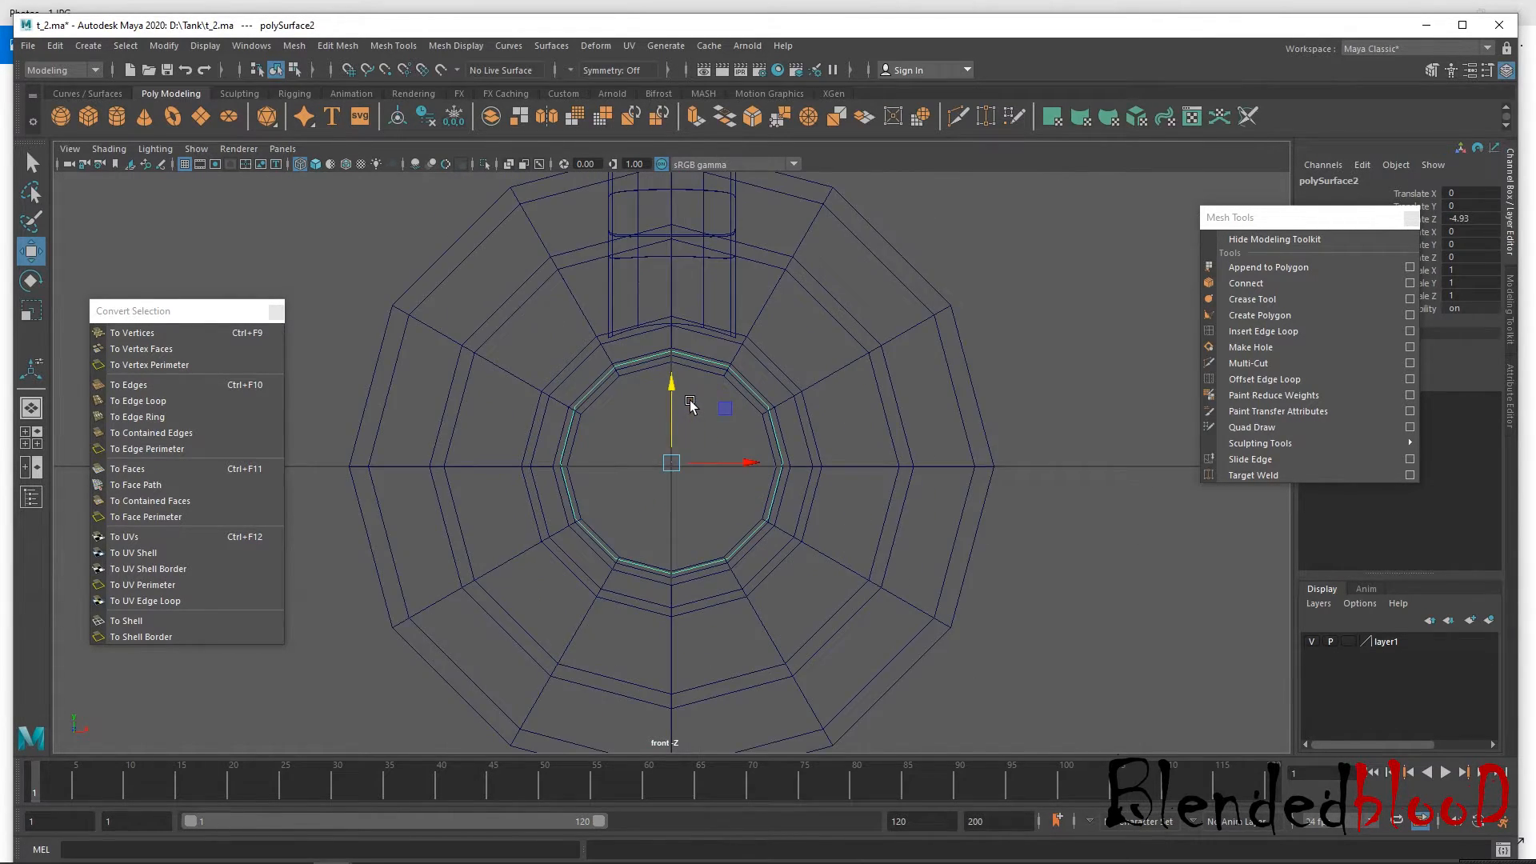
scroll(727, 574, up, 5)
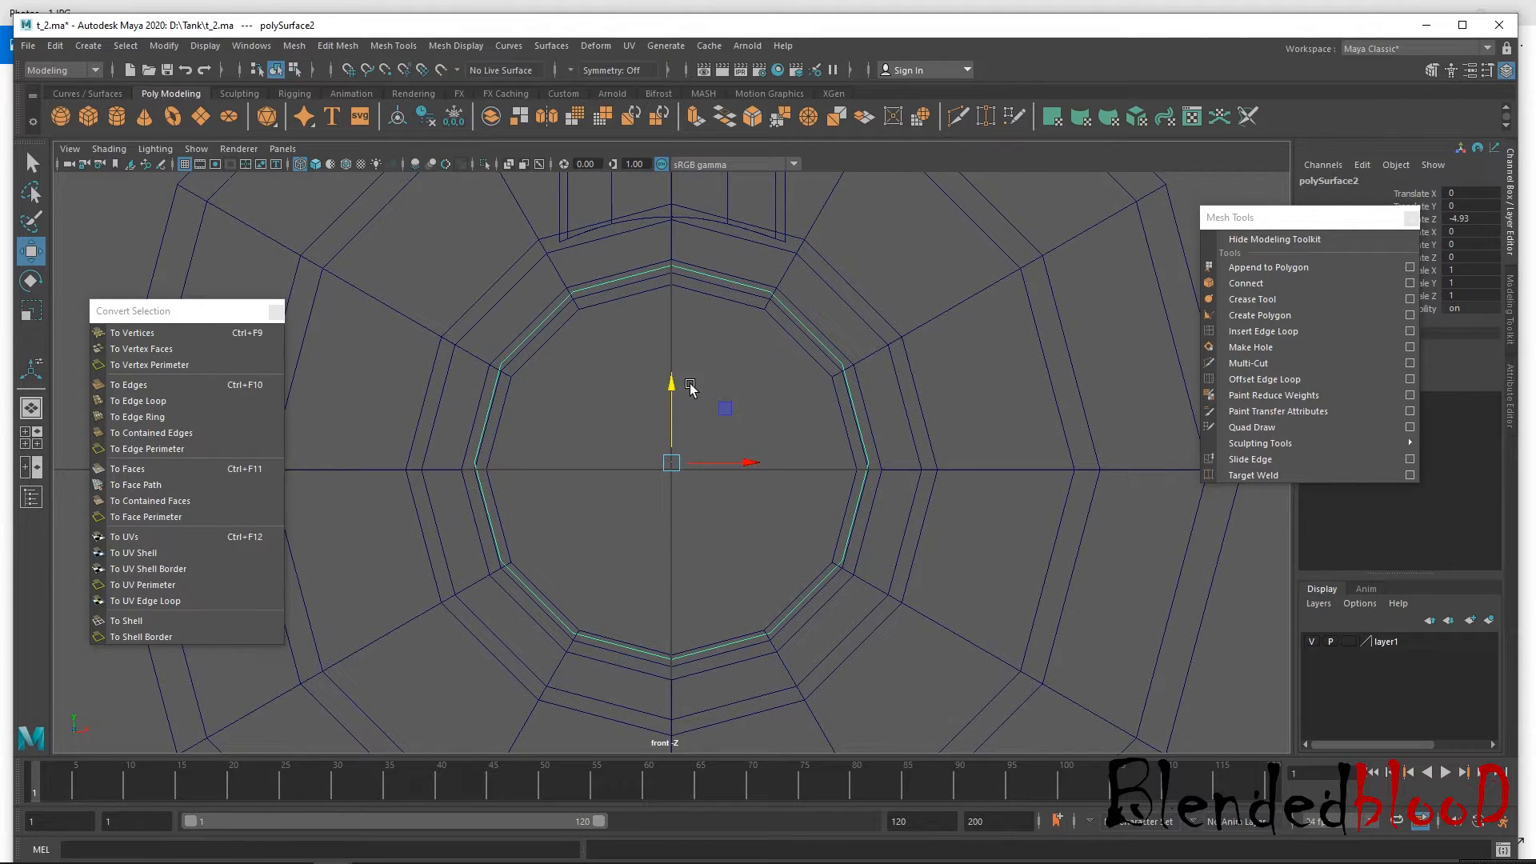
drag(668, 391, 674, 400)
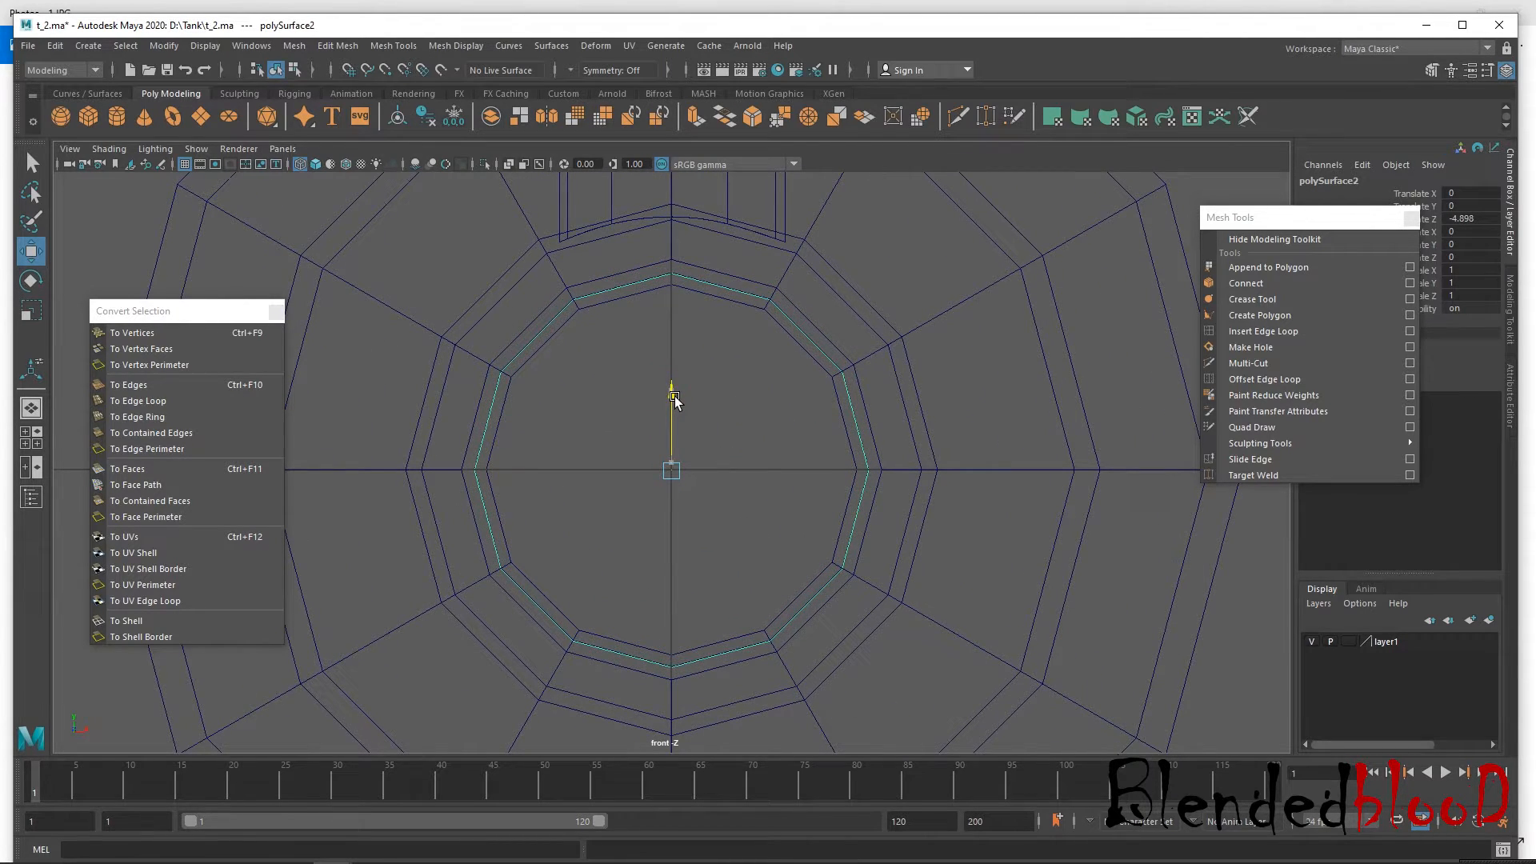
key(space)
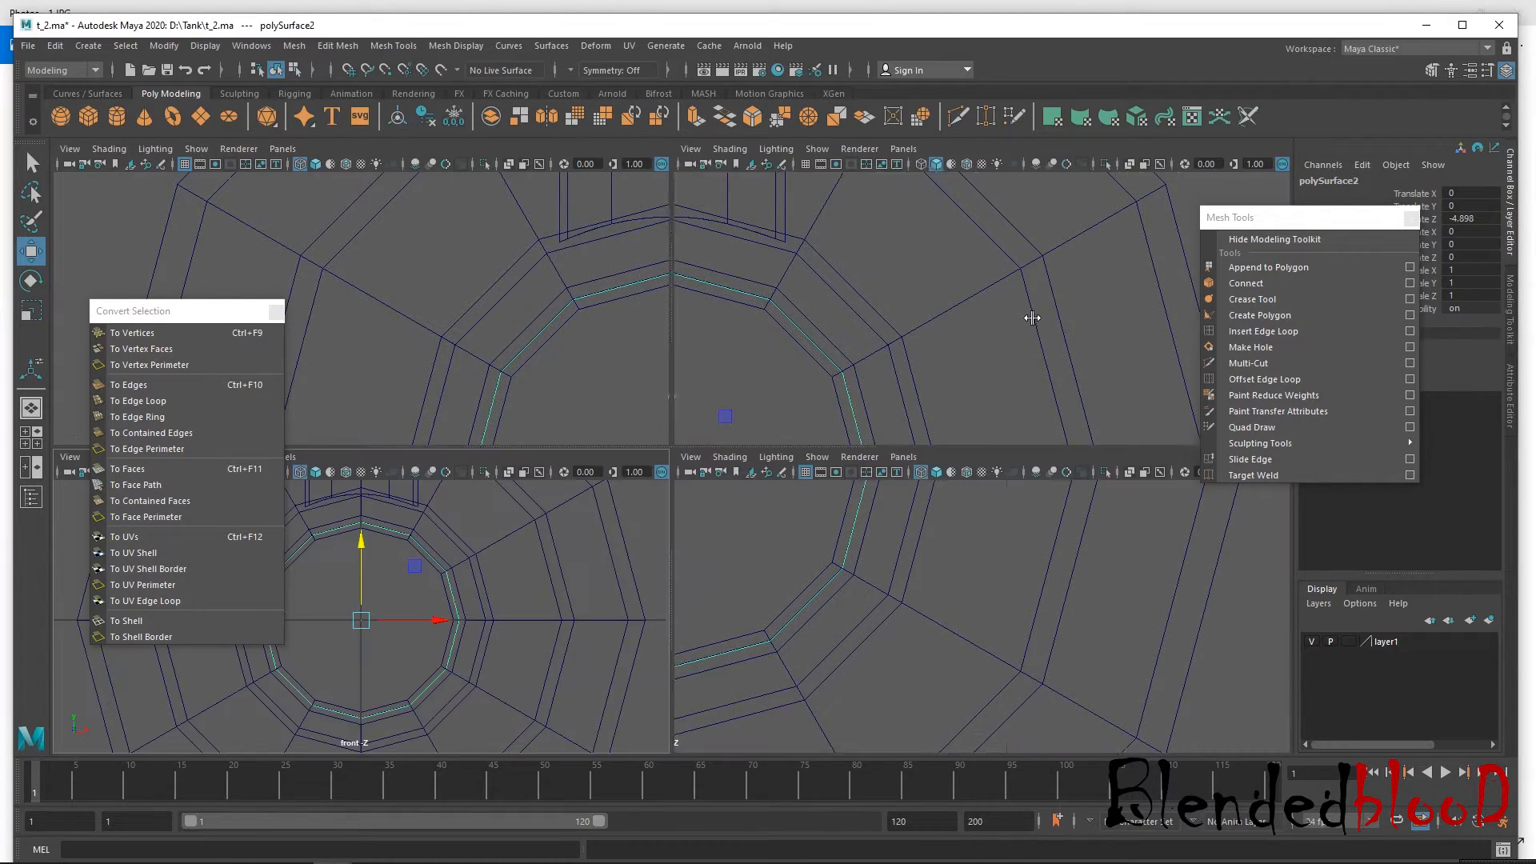
key(space)
scroll(1027, 361, down, 3)
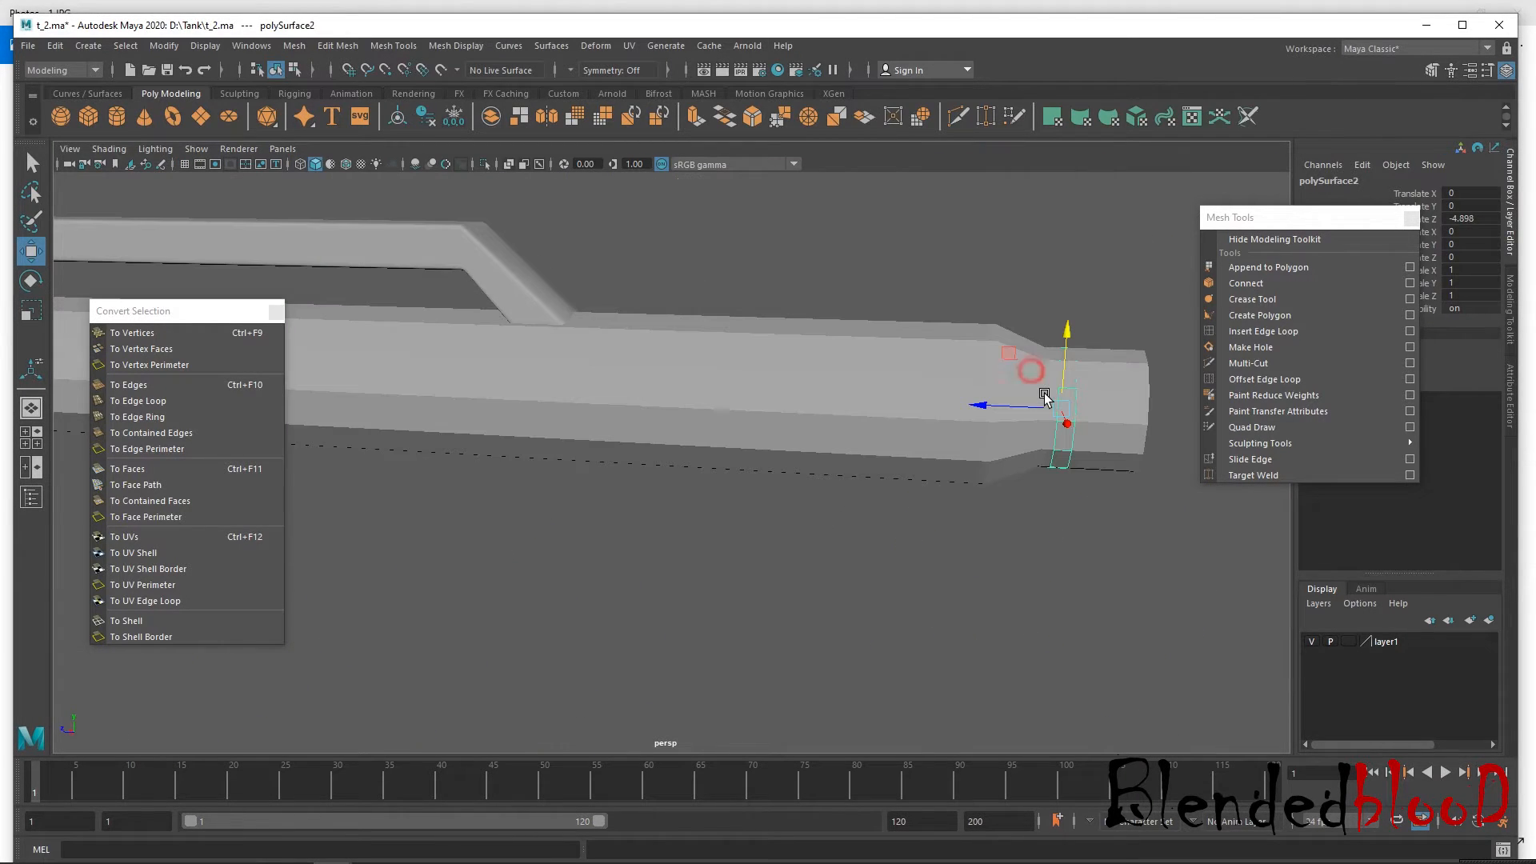
Turn on smooth mesh preview for the barrel and select the narrow ring around its neck.
click(830, 428)
key(1)
key(3)
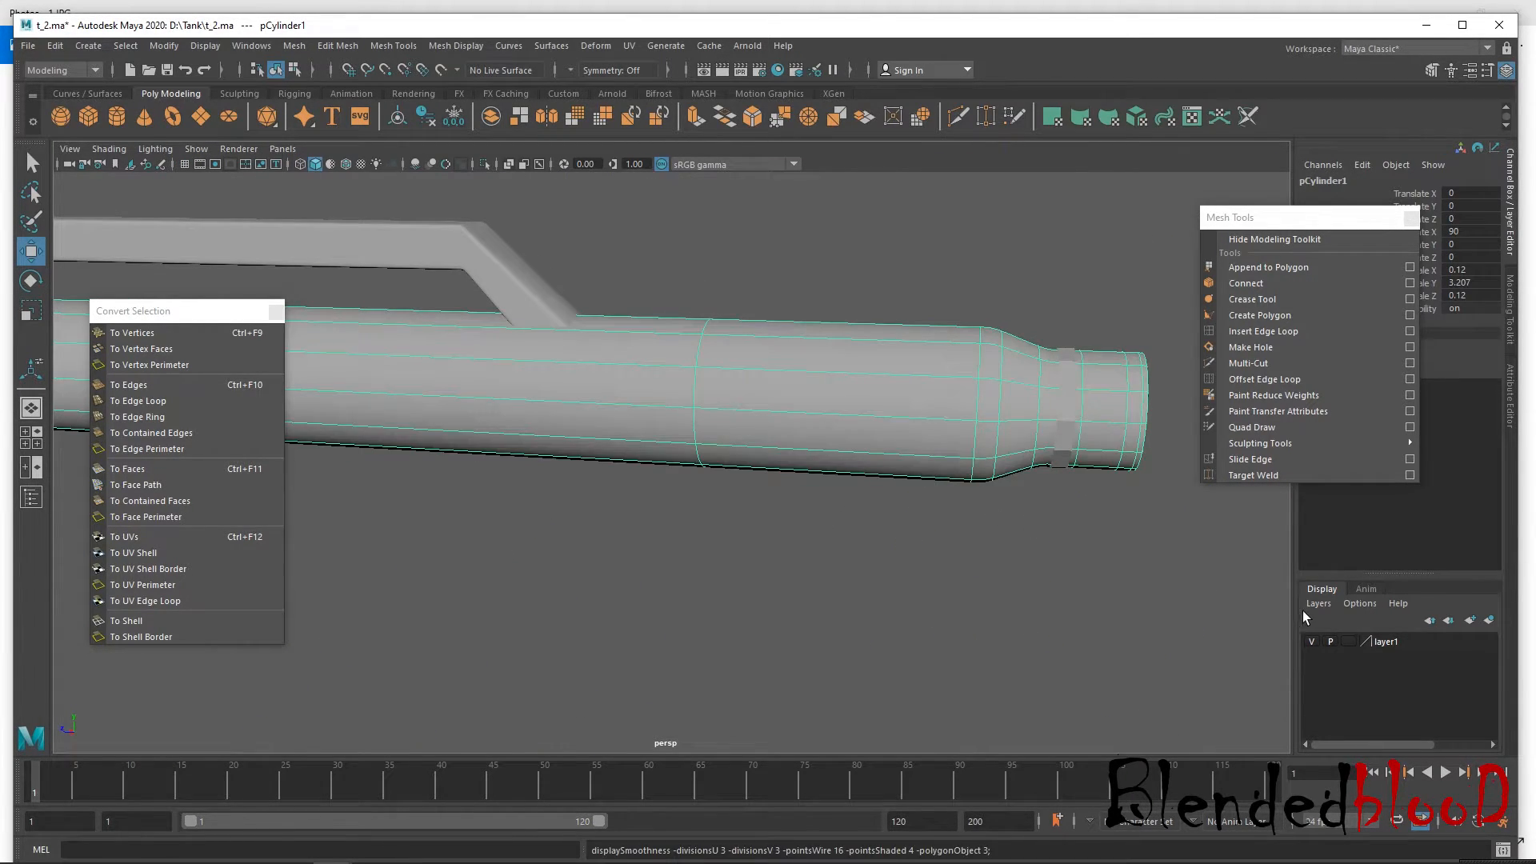
click(1349, 641)
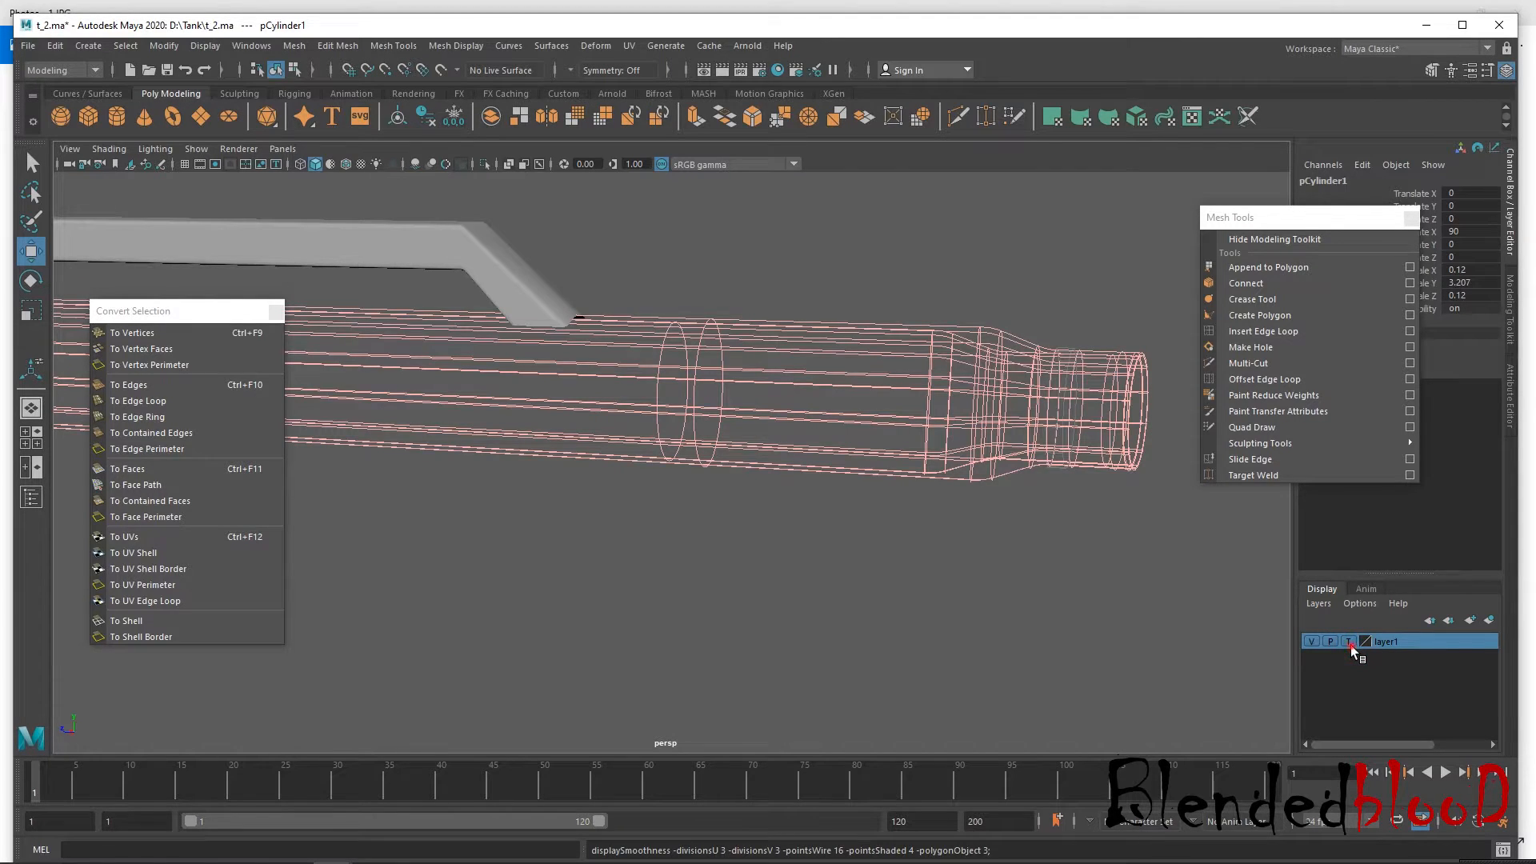
click(1350, 645)
click(1065, 425)
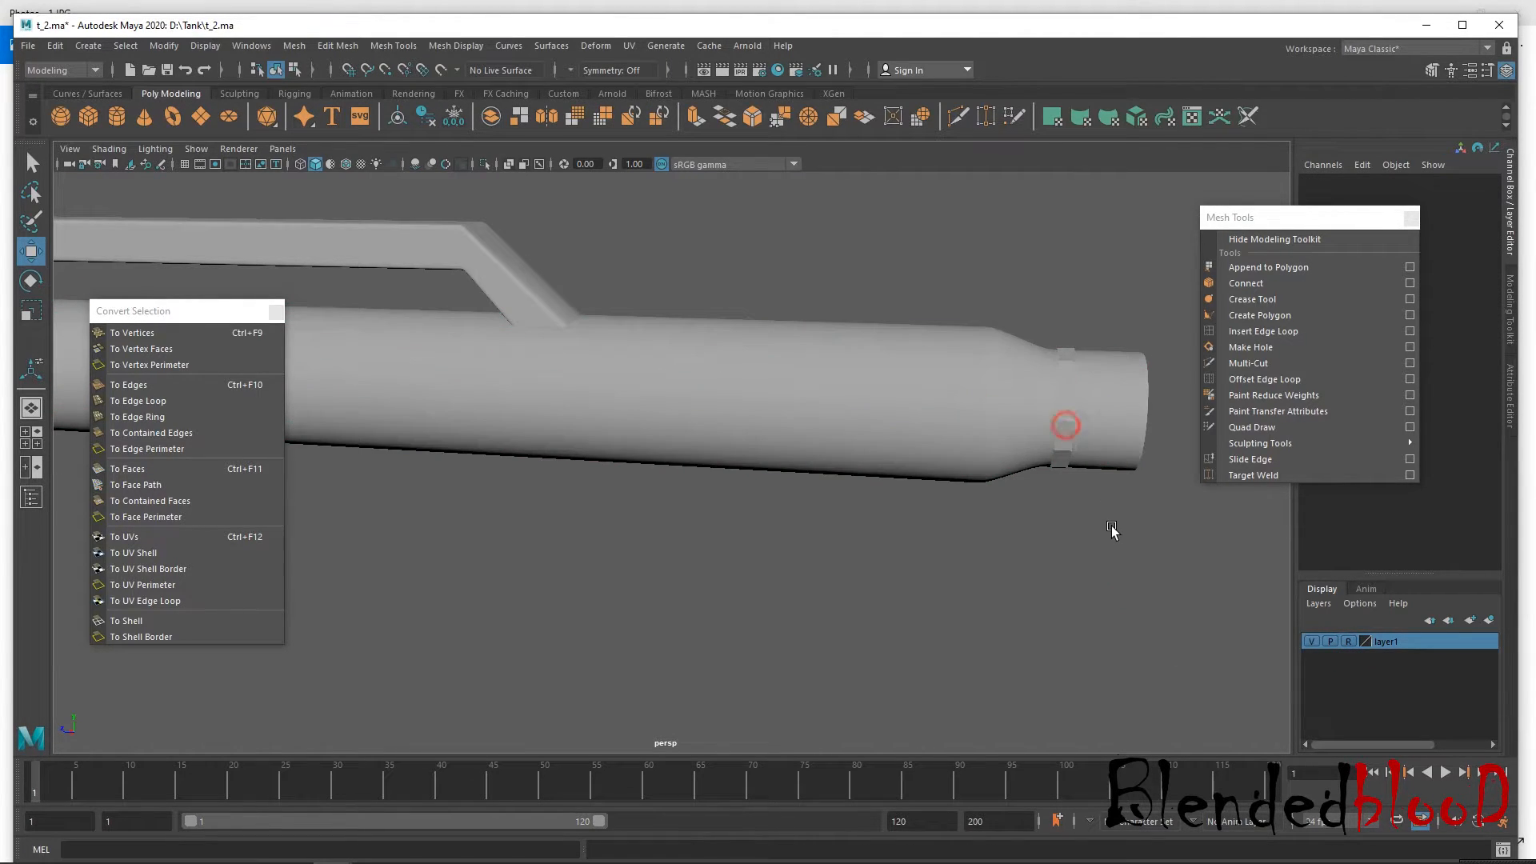
click(1081, 396)
click(1064, 427)
Show wireframe on shaded and widen the ring along the barrel's length to a Y scale of about 1.64, with smooth preview off.
alt+drag(1104, 576, 1020, 588)
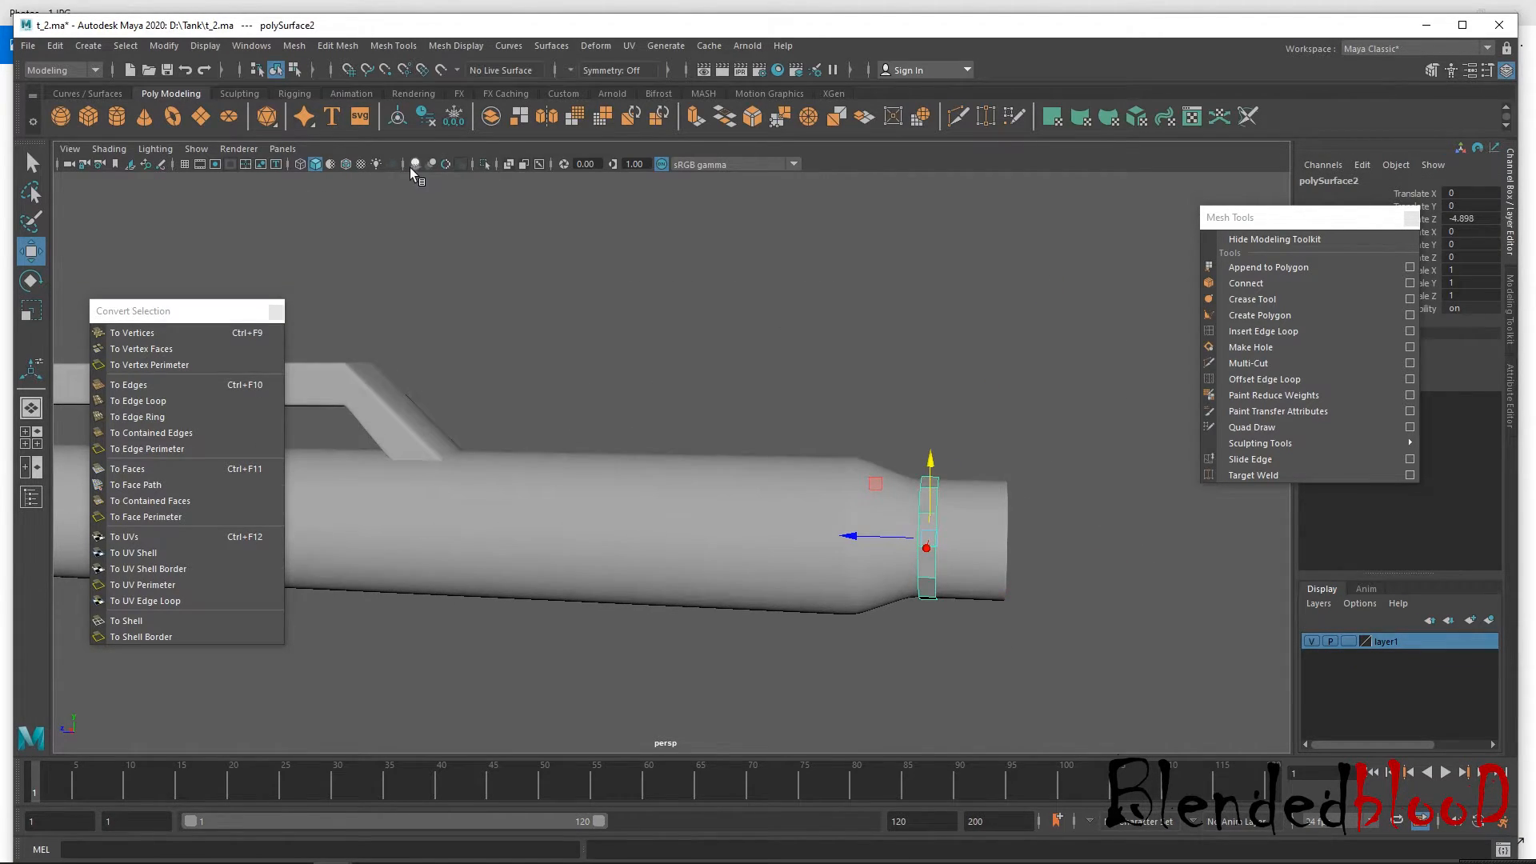
click(348, 164)
alt+right_drag(1035, 559, 1103, 639)
alt+middle_drag(1104, 644, 1048, 572)
key(r)
mouse_move(941, 532)
mouse_down()
mouse_move(889, 531)
mouse_move(945, 536)
mouse_up()
key(w)
mouse_move(1025, 564)
alt+mouse_down()
mouse_move(1005, 558)
mouse_move(1020, 558)
alt+mouse_up()
key(1)
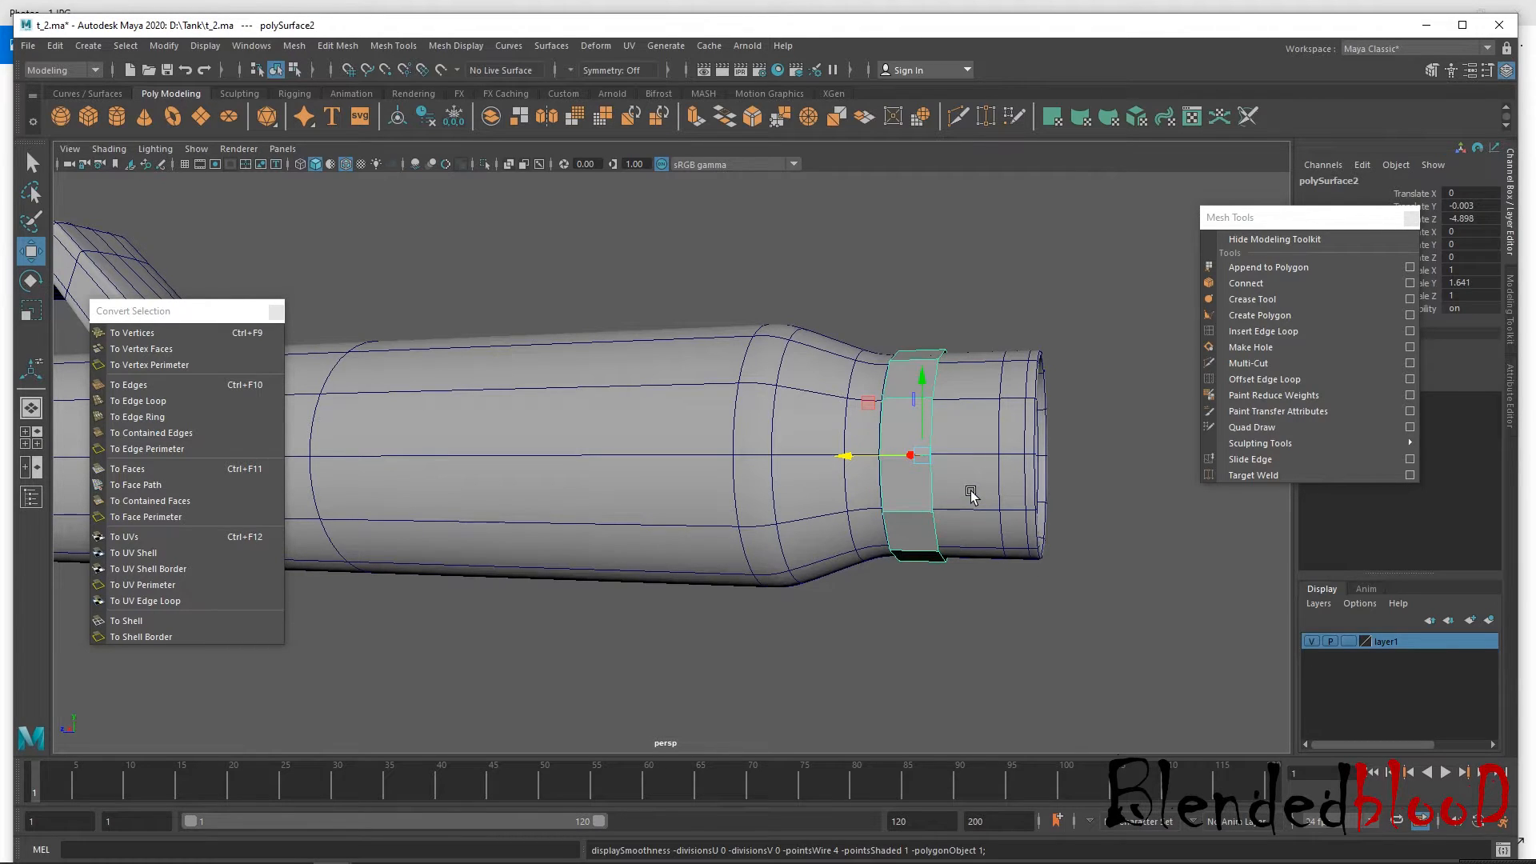
Select all faces of the ring, extrude them and scale the extrusion outward slightly to give the band thickness.
right_drag(946, 431, 1095, 352)
click(1005, 412)
click(1099, 346)
click(912, 356)
right_drag(913, 355, 912, 401)
drag(810, 244, 1006, 745)
alt+drag(988, 460, 918, 452)
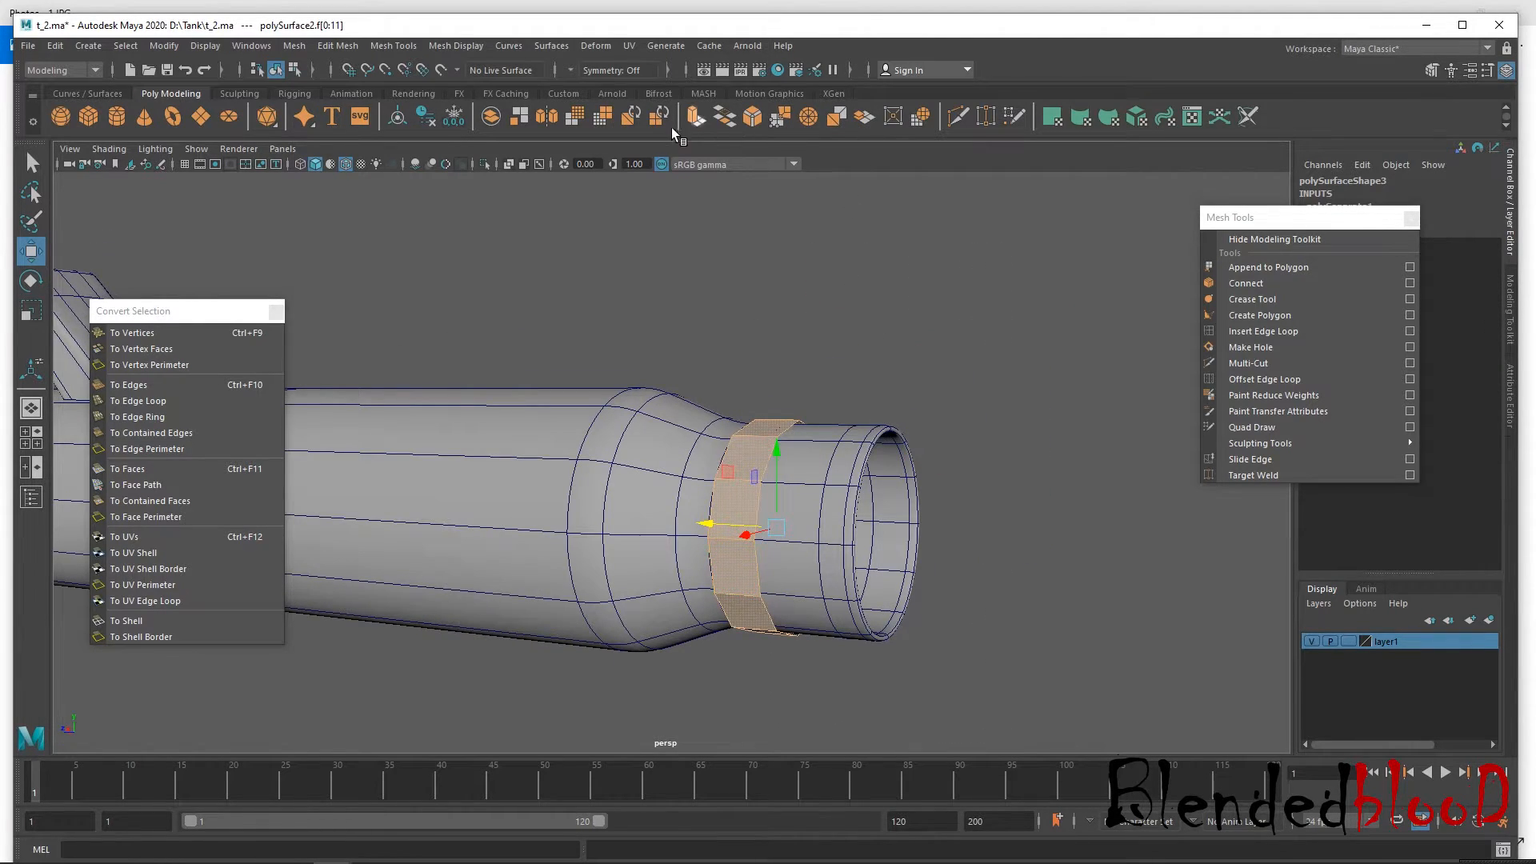
click(700, 118)
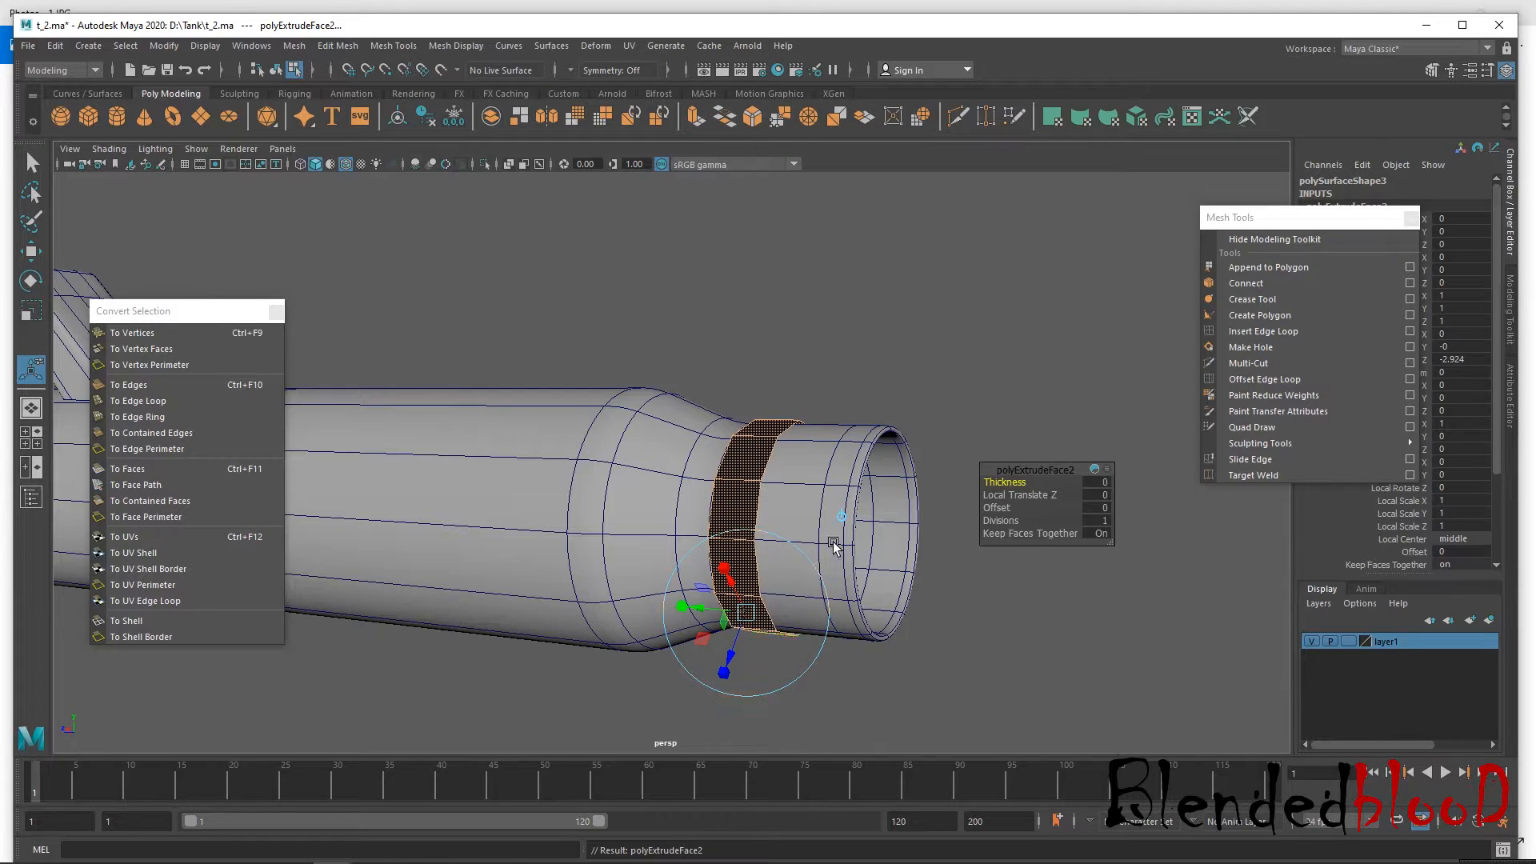
key(r)
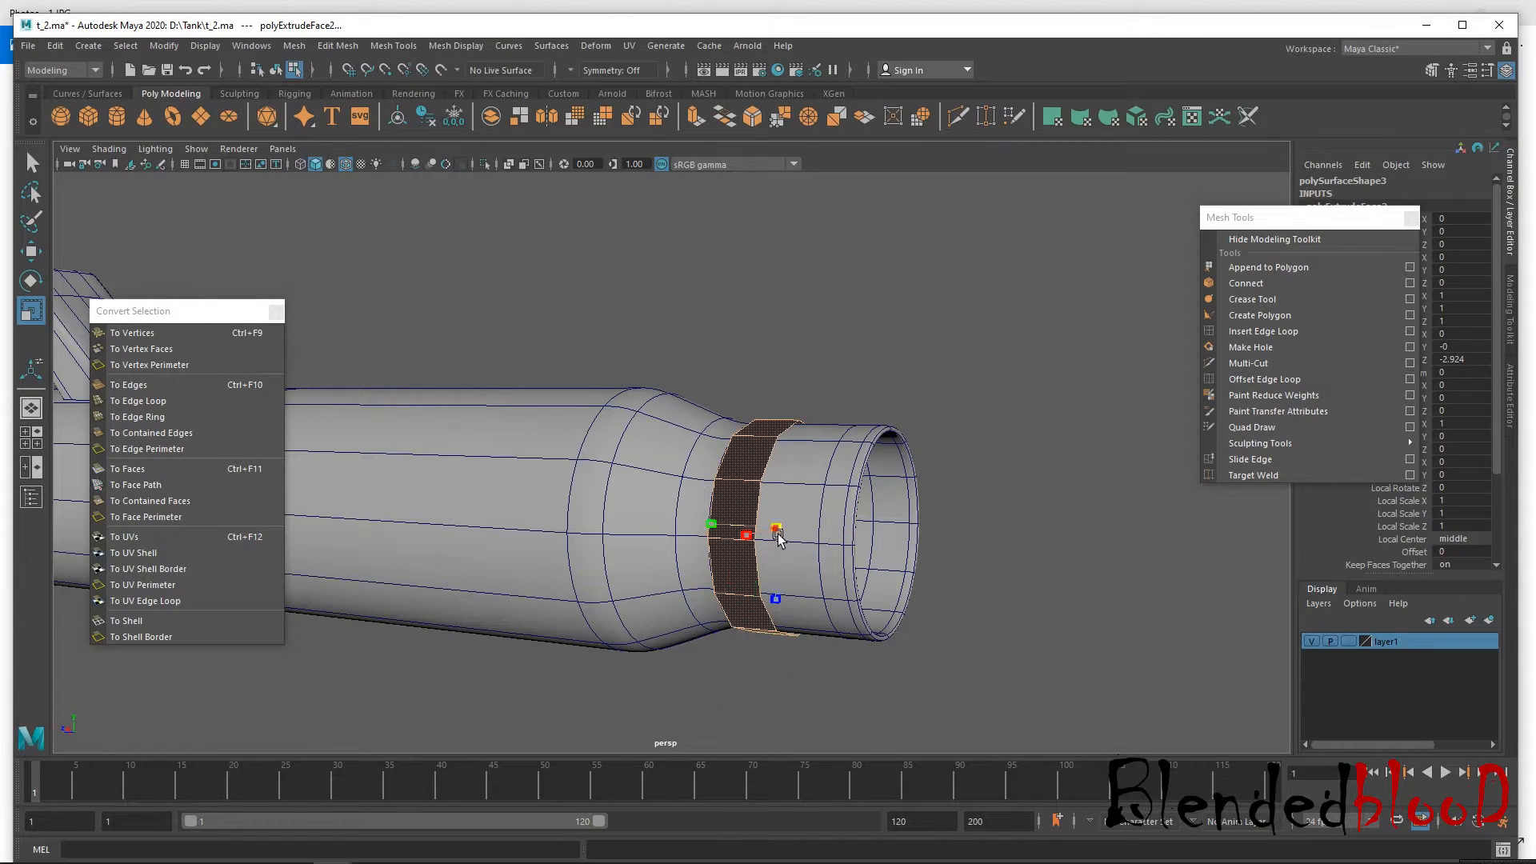
drag(778, 539, 785, 546)
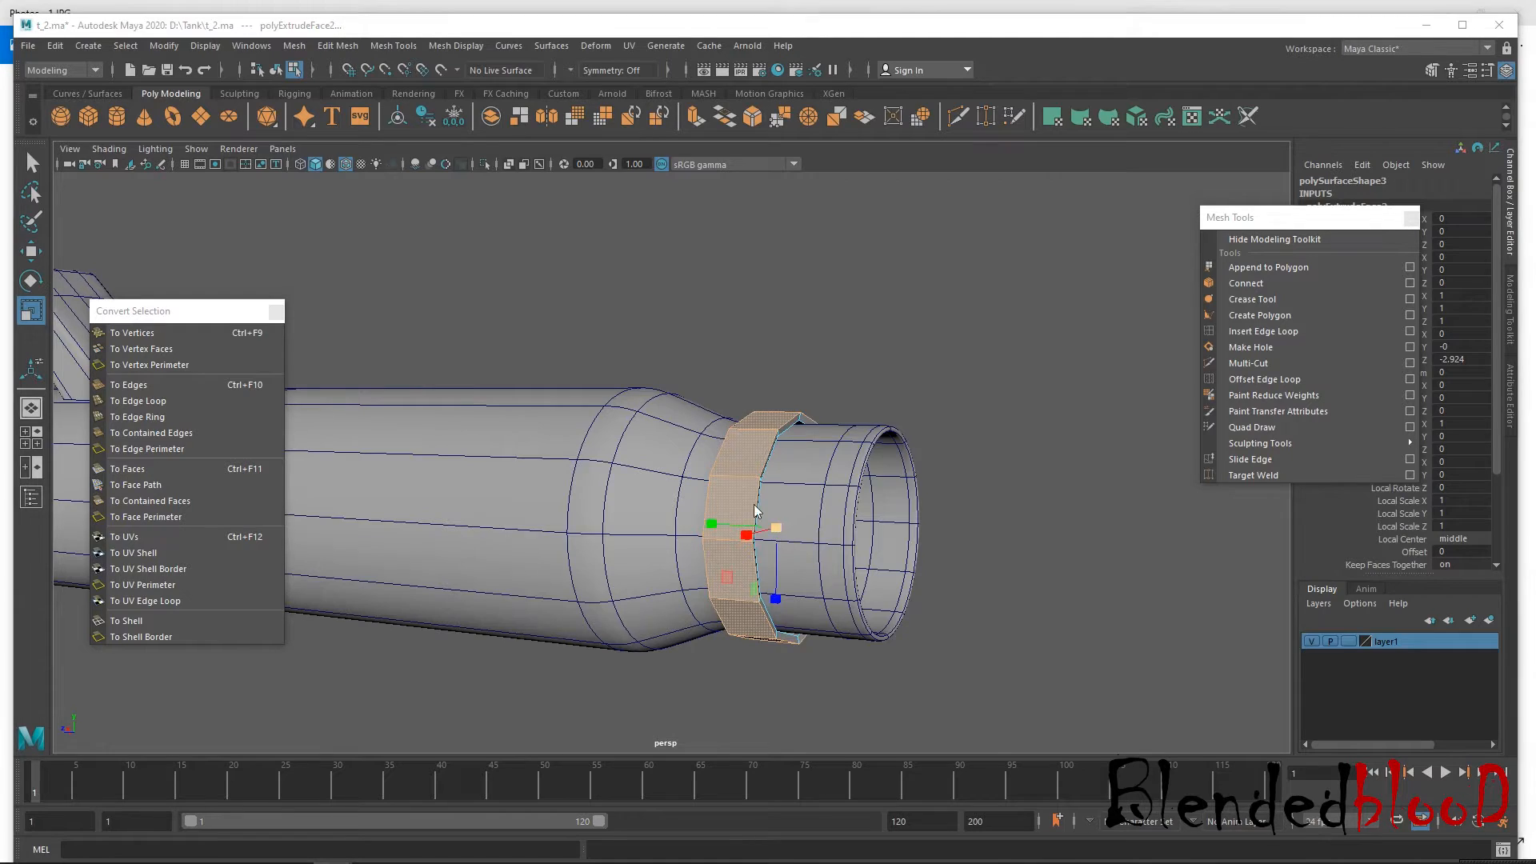
Fine-tune the scale of the extruded ring faces in the top view and return to the perspective view.
key(space)
key(f)
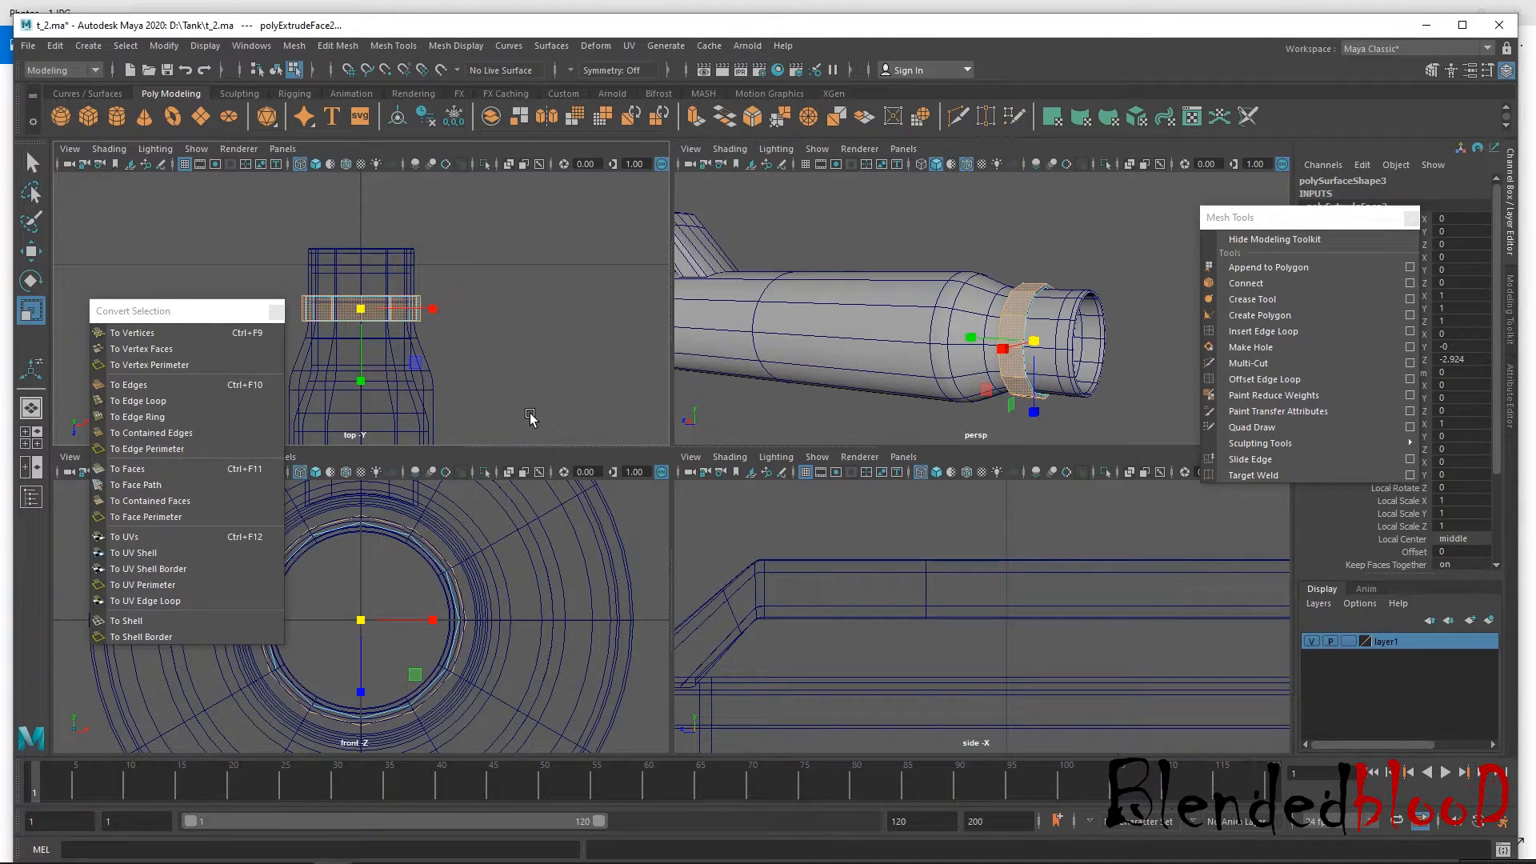
key(space)
scroll(812, 663, up, 4)
scroll(712, 472, up, 4)
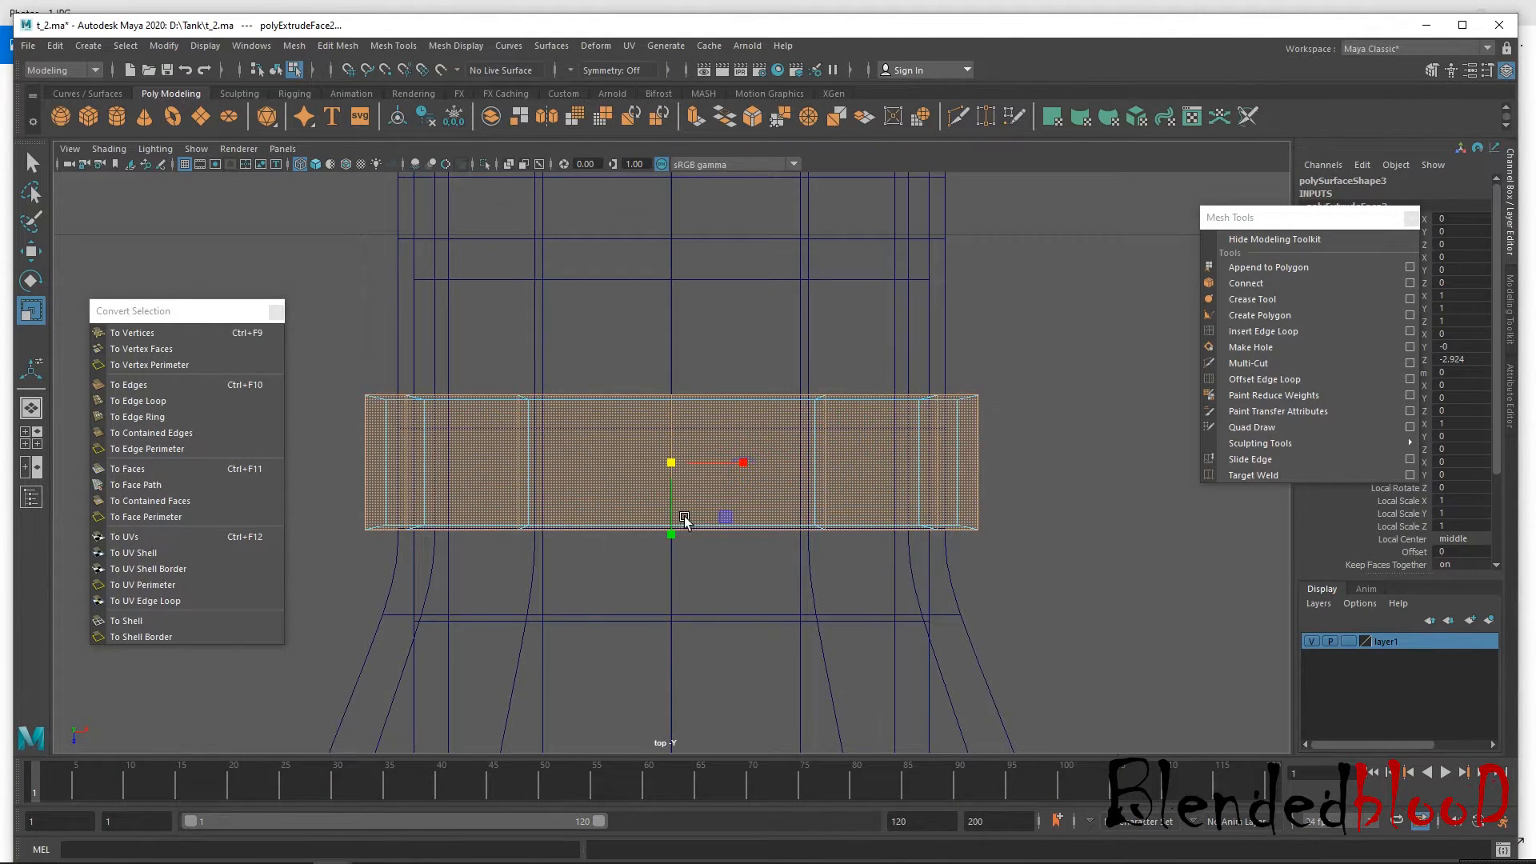
drag(772, 526, 771, 532)
key(w)
key(space)
key(space)
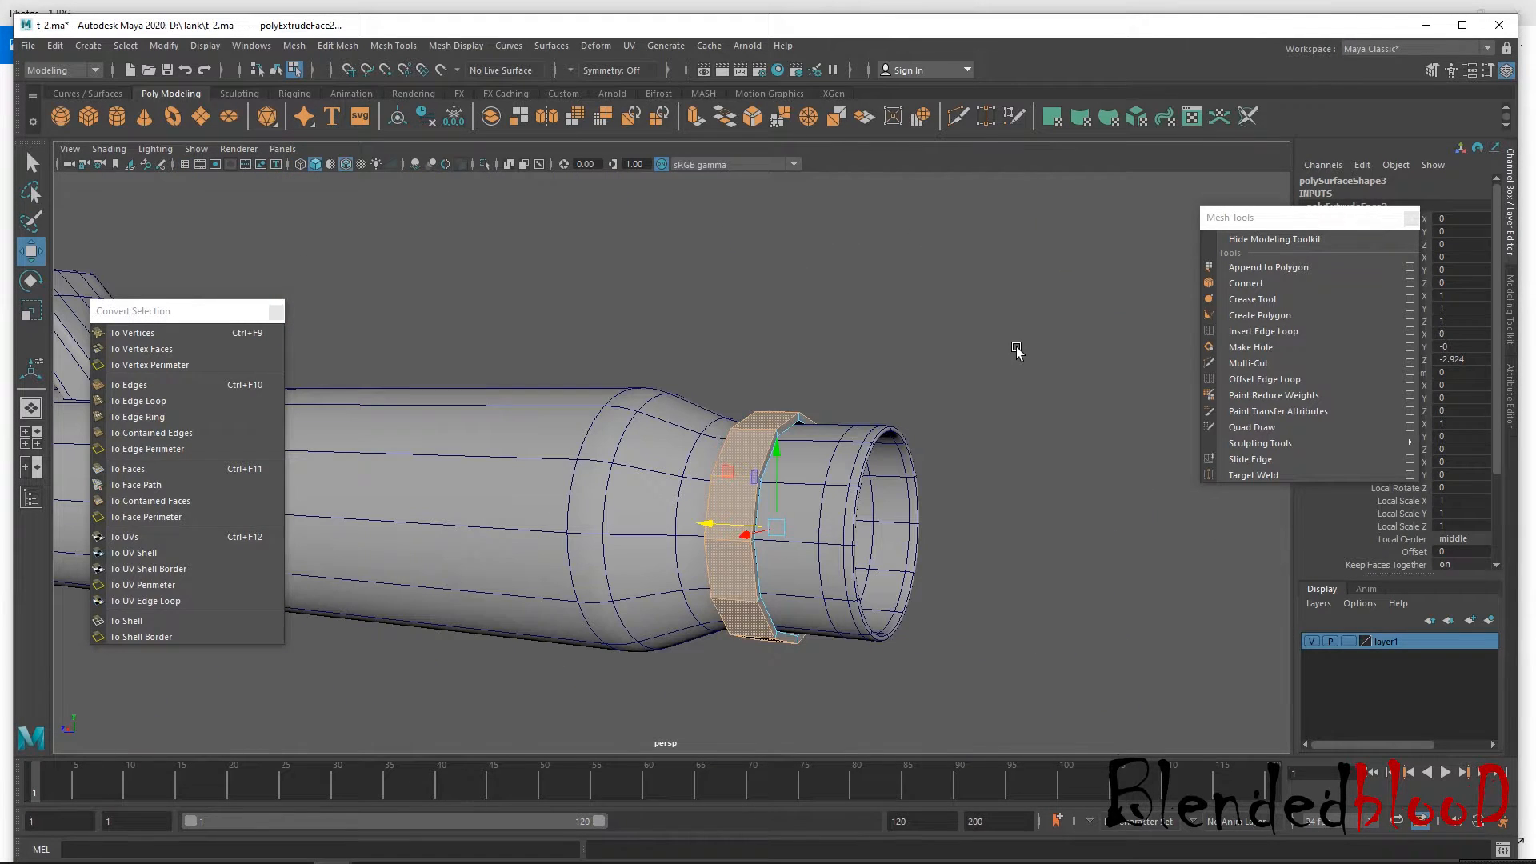
Return to object mode and slide the ring along the barrel's axis until it sits clear of the muzzle.
scroll(808, 534, up, 5)
right_drag(876, 312, 941, 280)
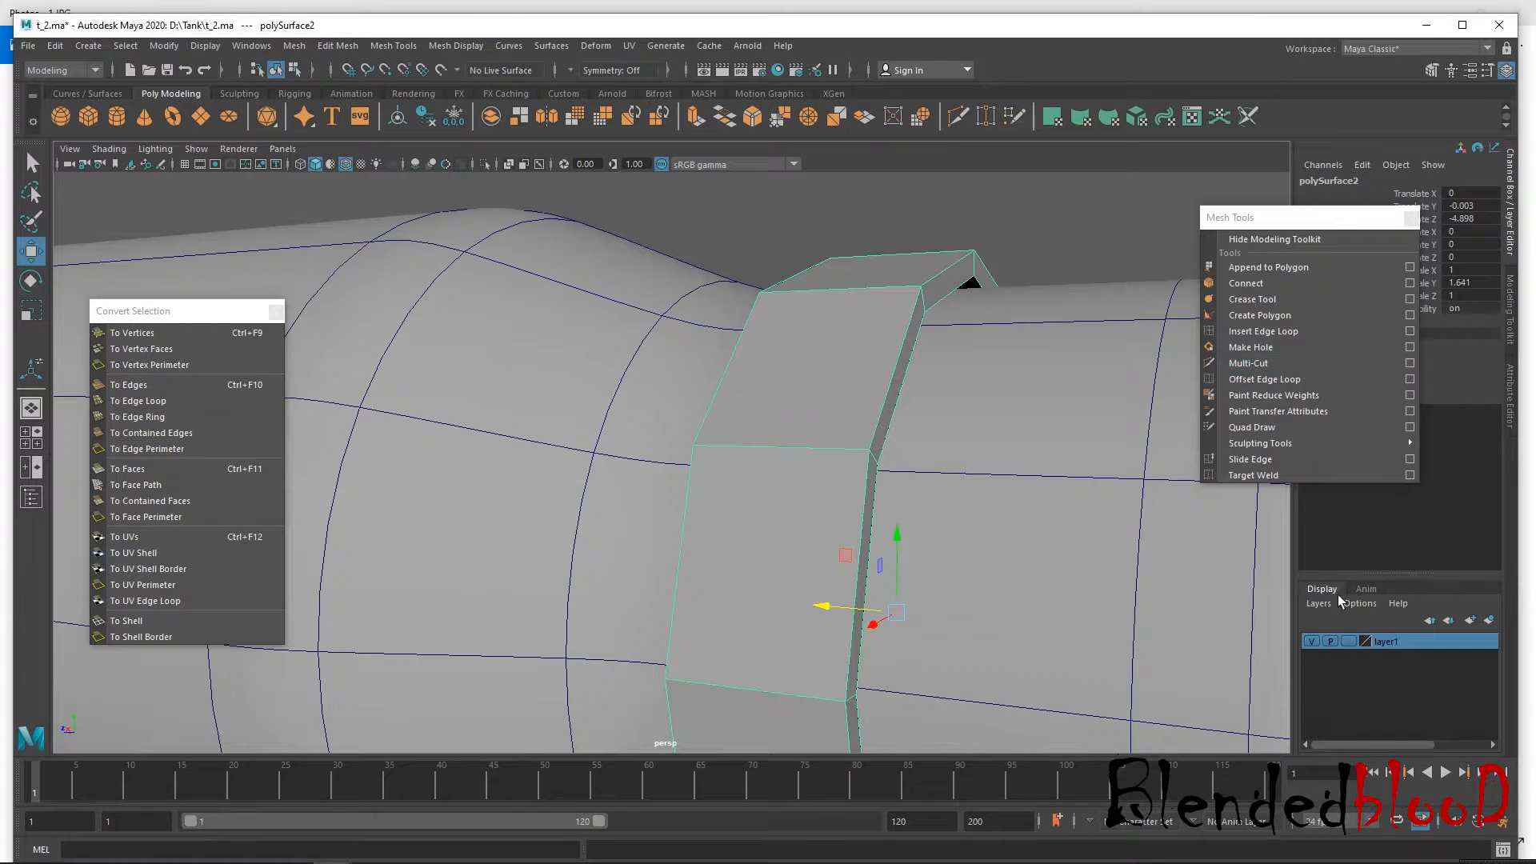
click(1312, 641)
click(1312, 641)
right_drag(884, 302, 969, 290)
alt+right_drag(998, 480, 701, 298)
alt+drag(706, 299, 717, 310)
drag(646, 487, 854, 547)
alt+right_drag(889, 562, 1001, 589)
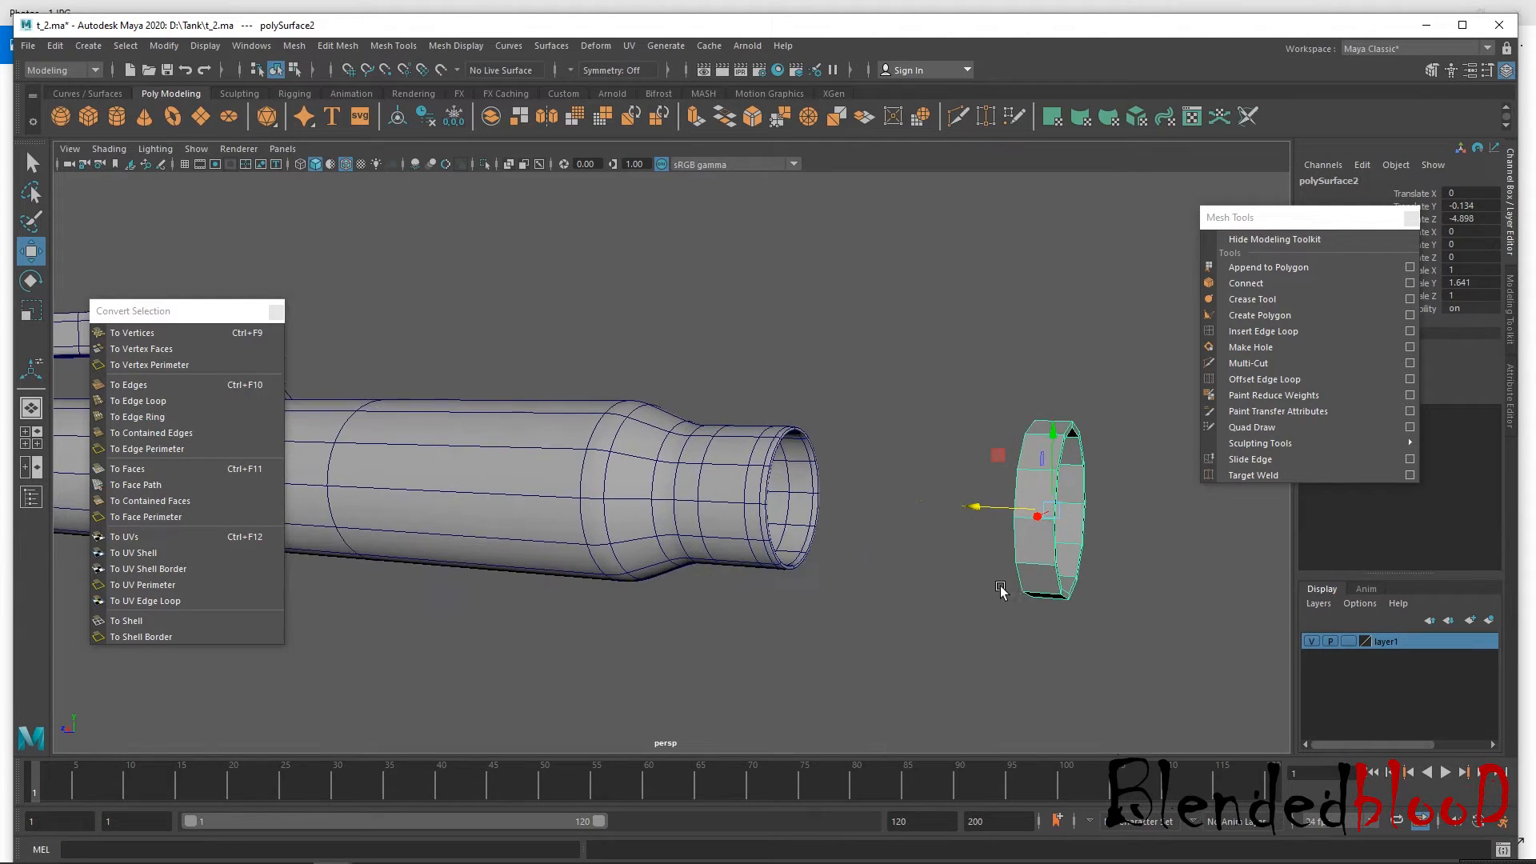
Insert supporting edge loops close to both rims of the ring and turn on its smooth preview.
key(f)
alt+drag(1016, 619, 944, 588)
alt+right_drag(830, 404, 851, 451)
click(1234, 330)
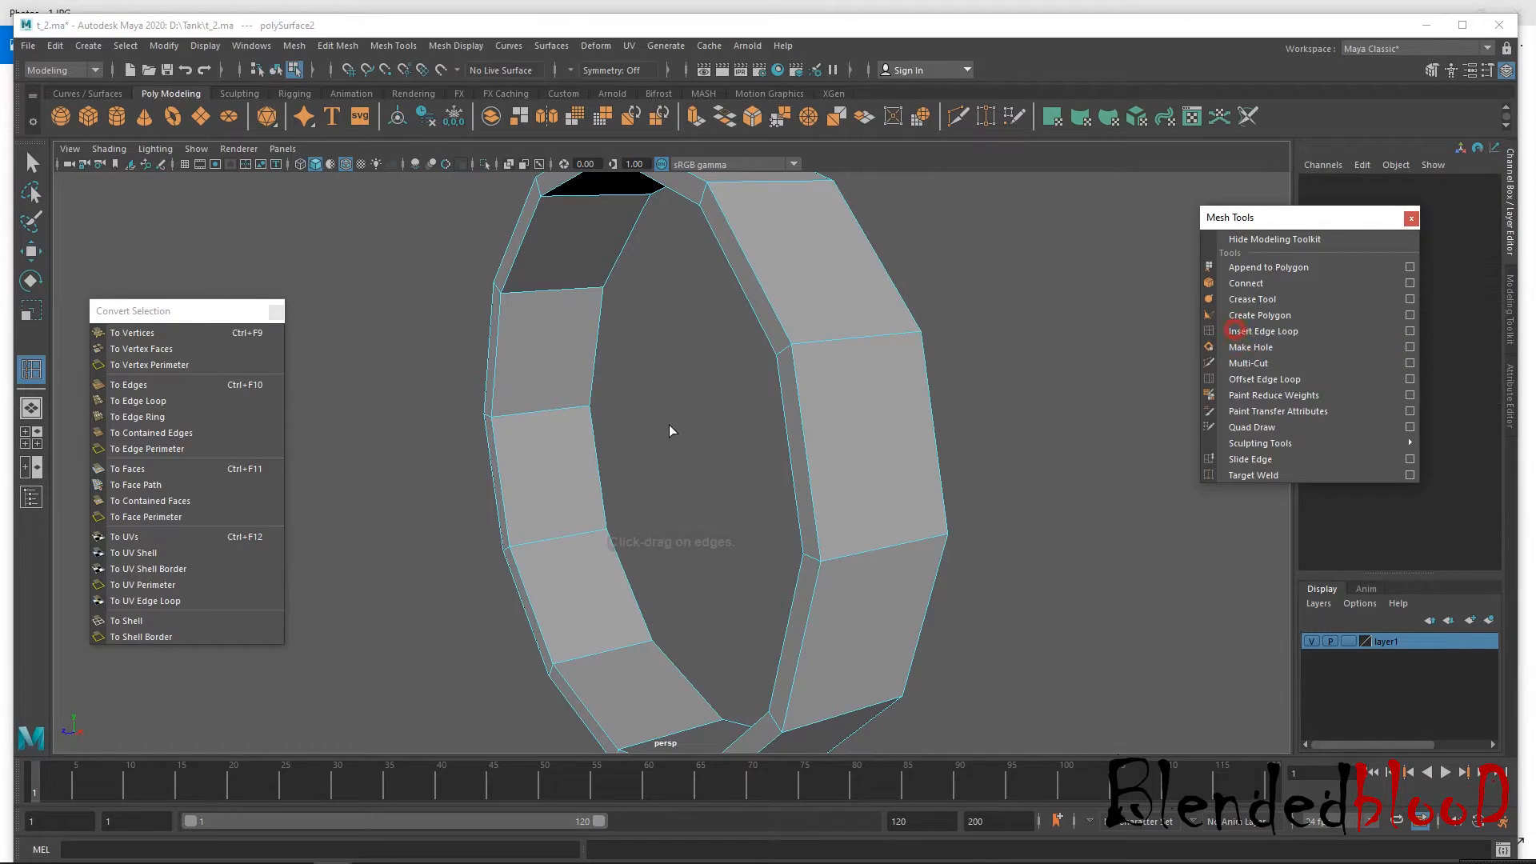
drag(570, 407, 498, 417)
click(803, 347)
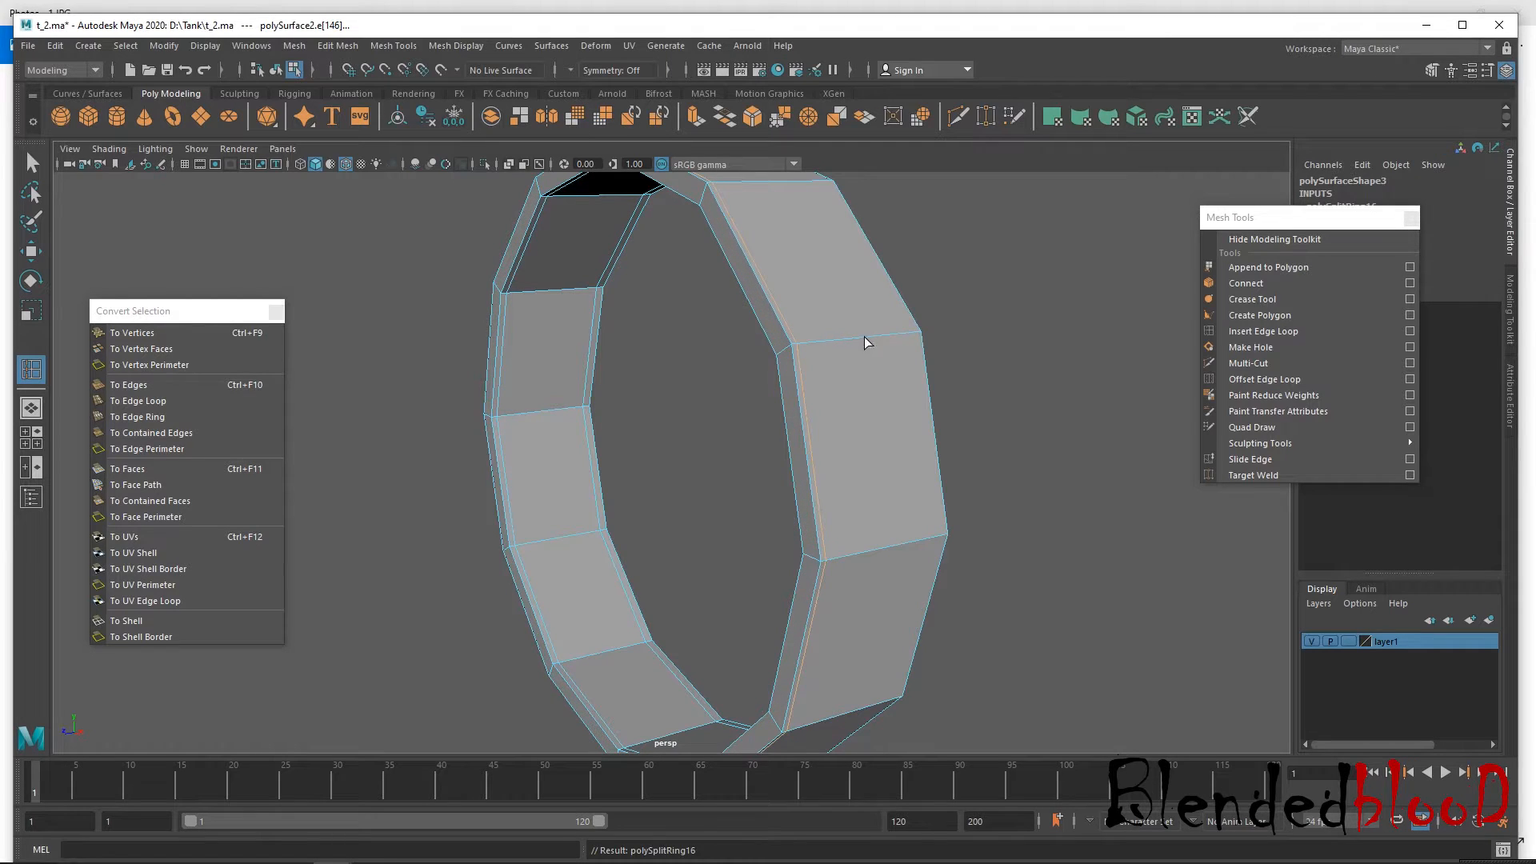
drag(896, 340, 918, 334)
key(w)
key(3)
Move the smoothed ring back onto the barrel's neck.
alt+right_drag(851, 406, 839, 303)
click(843, 303)
alt+drag(872, 482, 716, 482)
alt+middle_drag(715, 480, 970, 526)
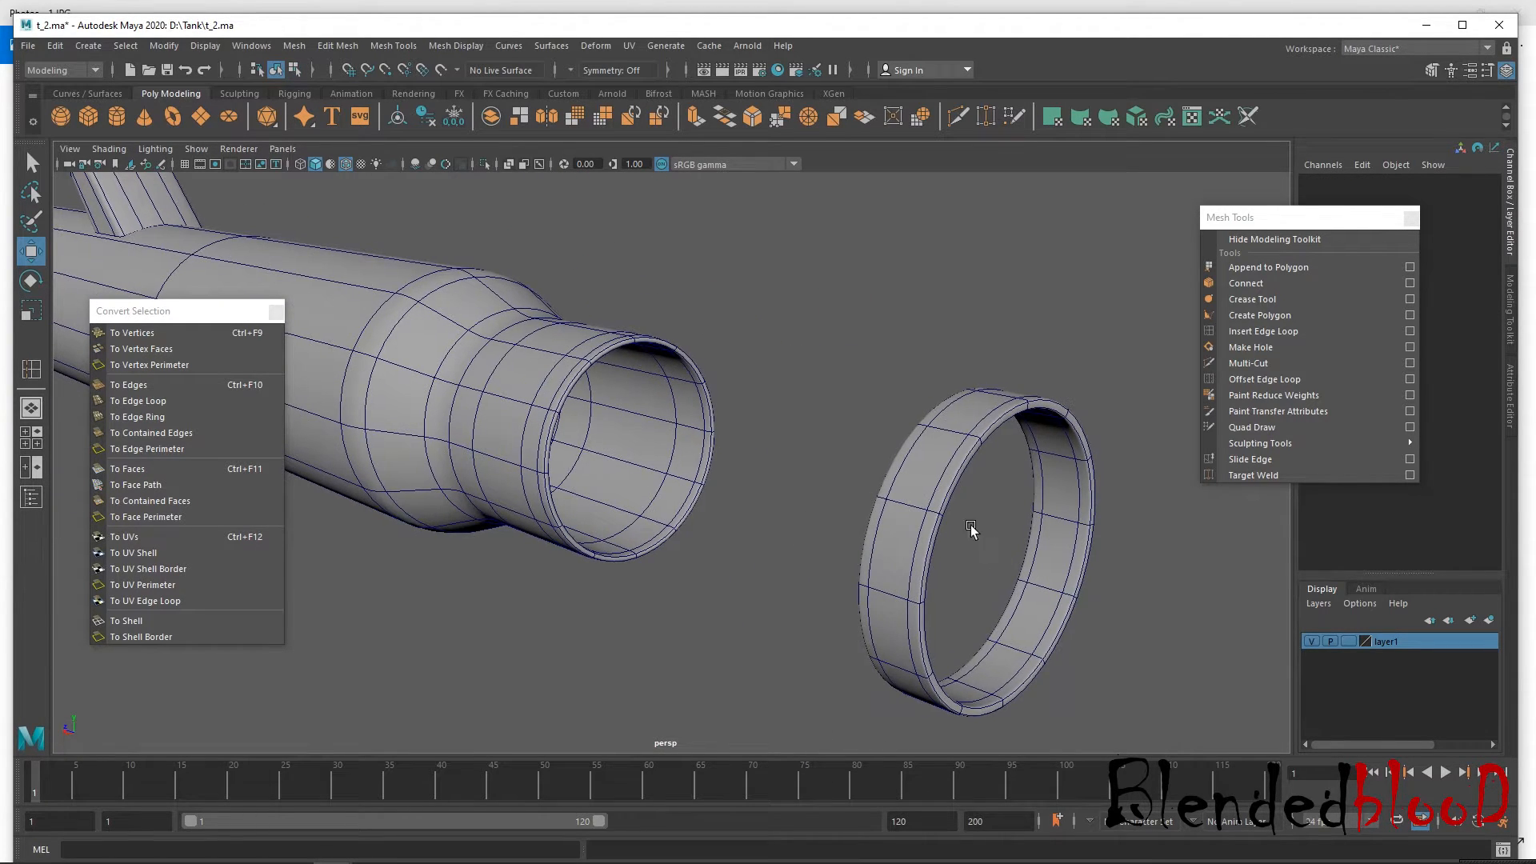
click(924, 470)
alt+drag(902, 524, 615, 390)
Insert an edge loop on the barrel's taper, close to where it meets the neck.
click(662, 416)
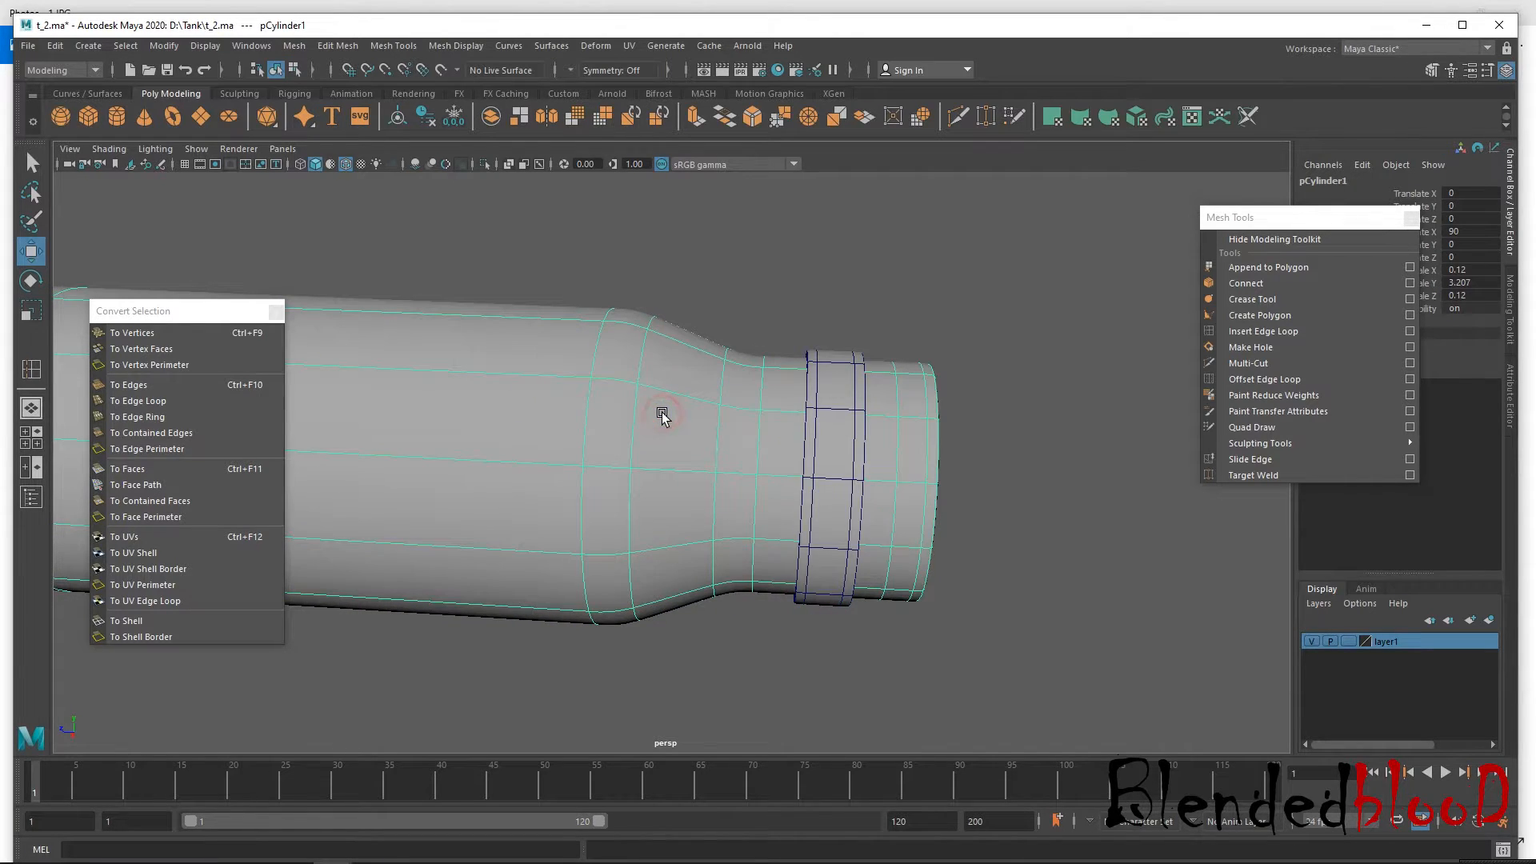
click(351, 168)
key(1)
mouse_move(733, 405)
alt+right_down()
mouse_move(761, 489)
mouse_move(1035, 441)
alt+right_up()
click(1263, 331)
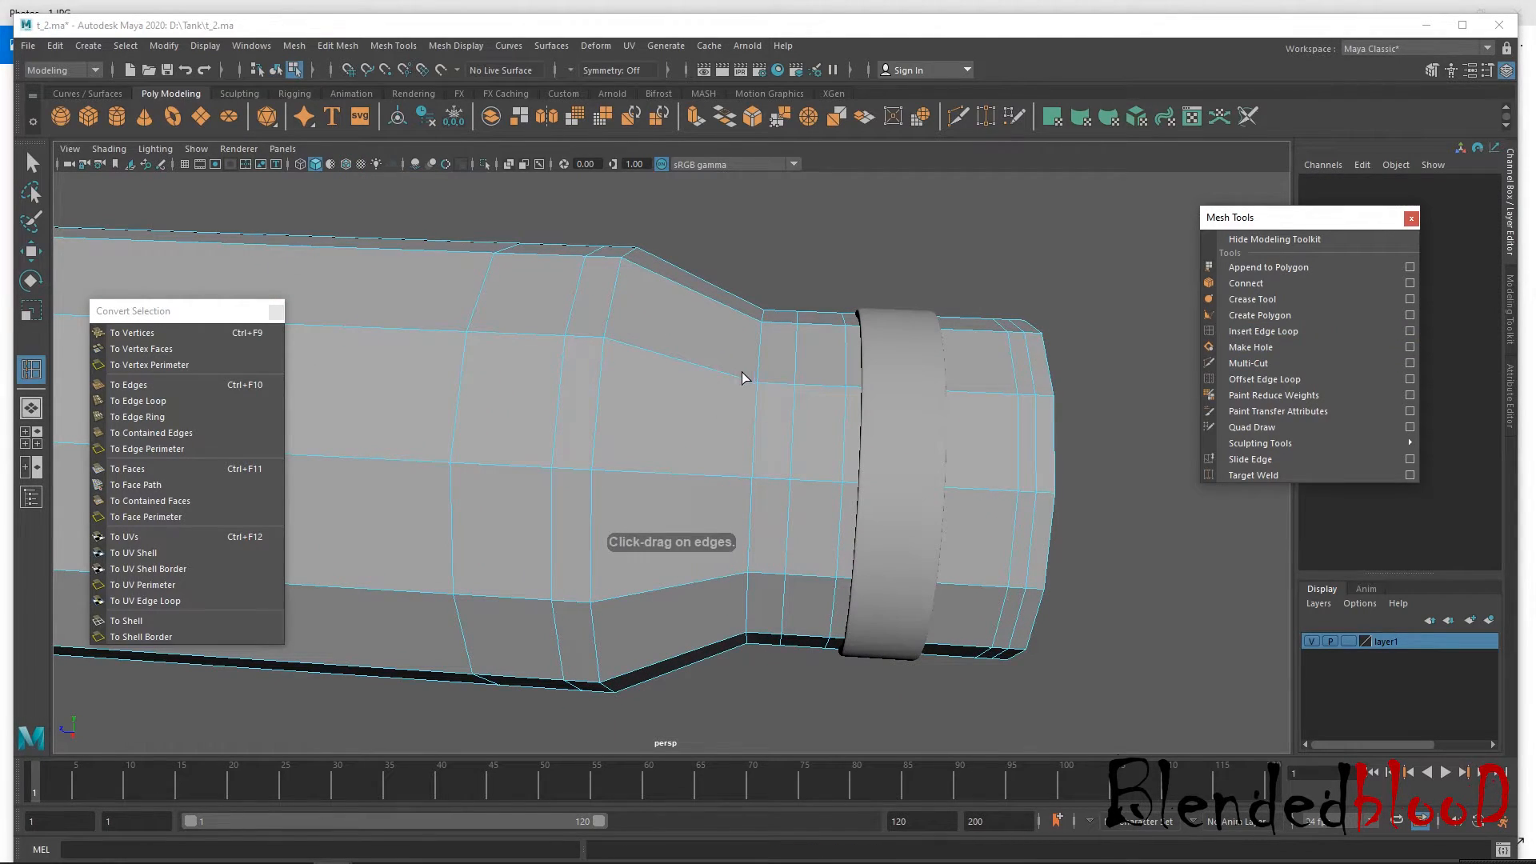
drag(745, 371, 742, 381)
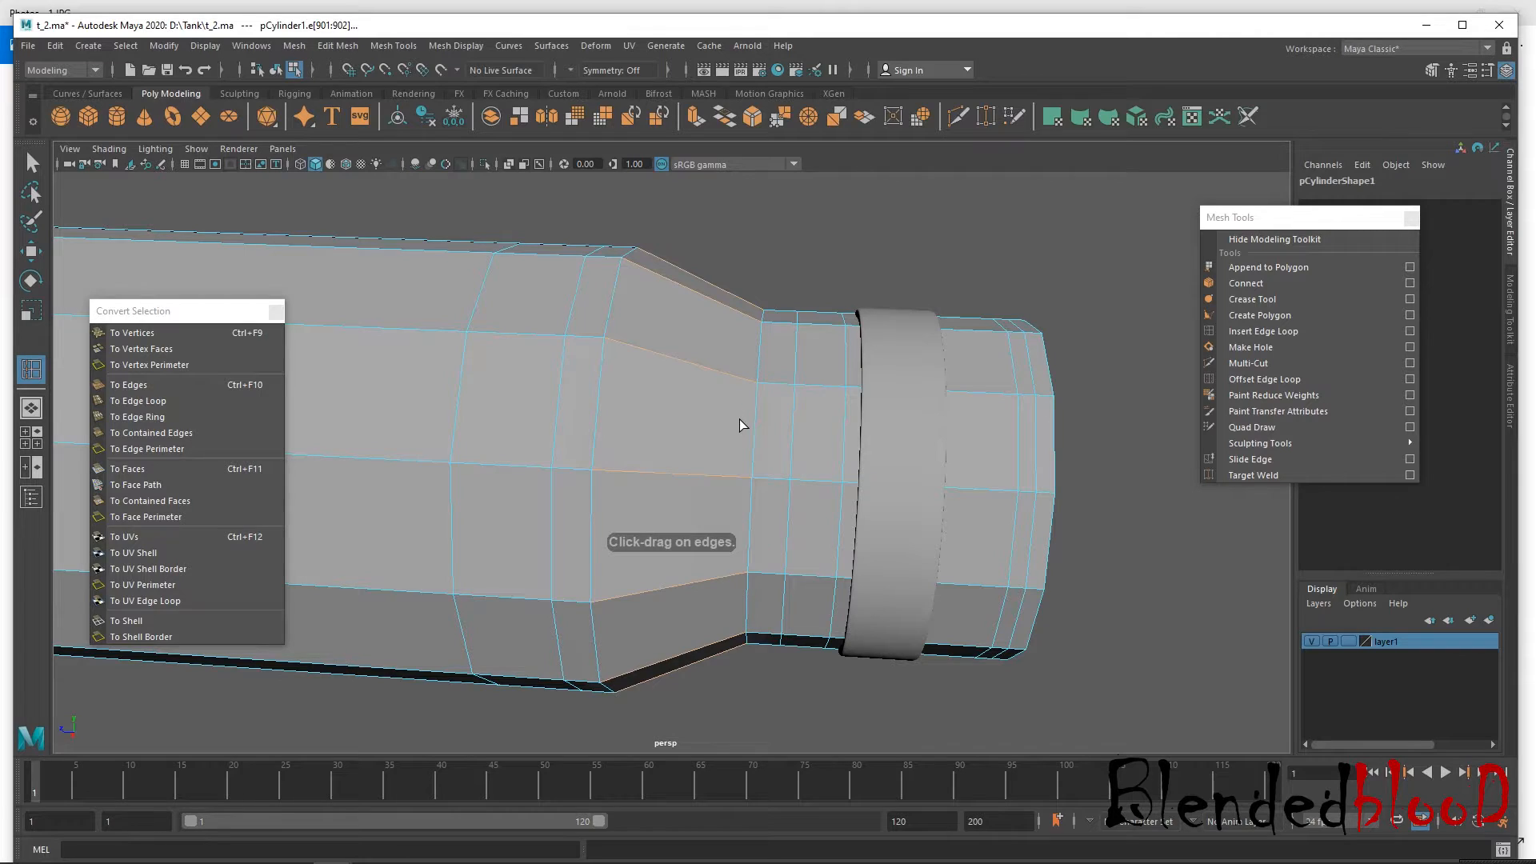
click(737, 480)
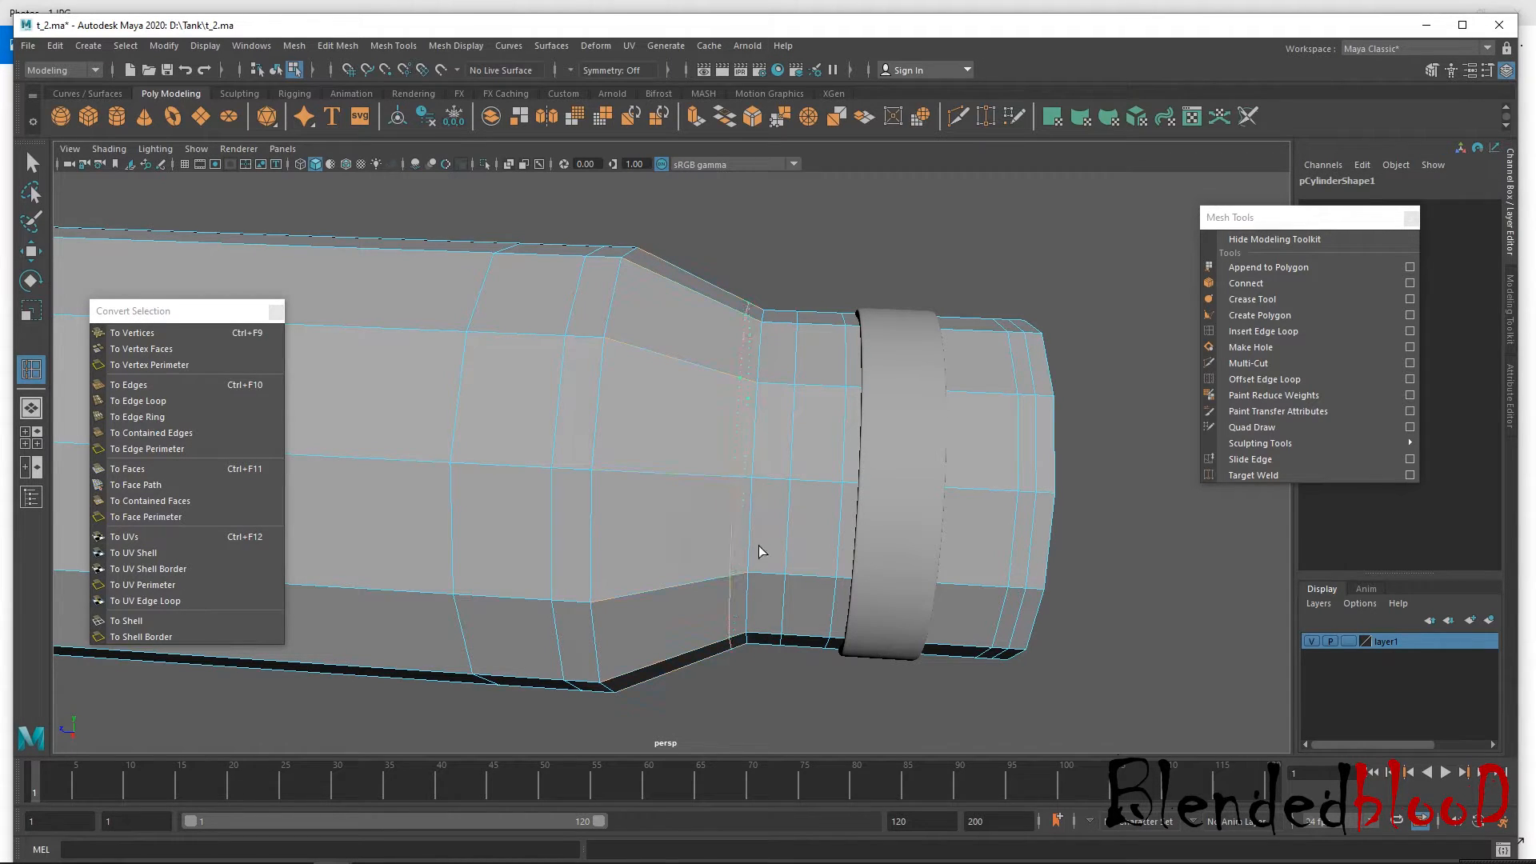
key(w)
click(780, 564)
key(3)
Slide the neck's first edge loop closer to the taper, preview the barrel smoothed and return to object mode.
key(1)
click(789, 480)
drag(710, 520, 692, 521)
key(3)
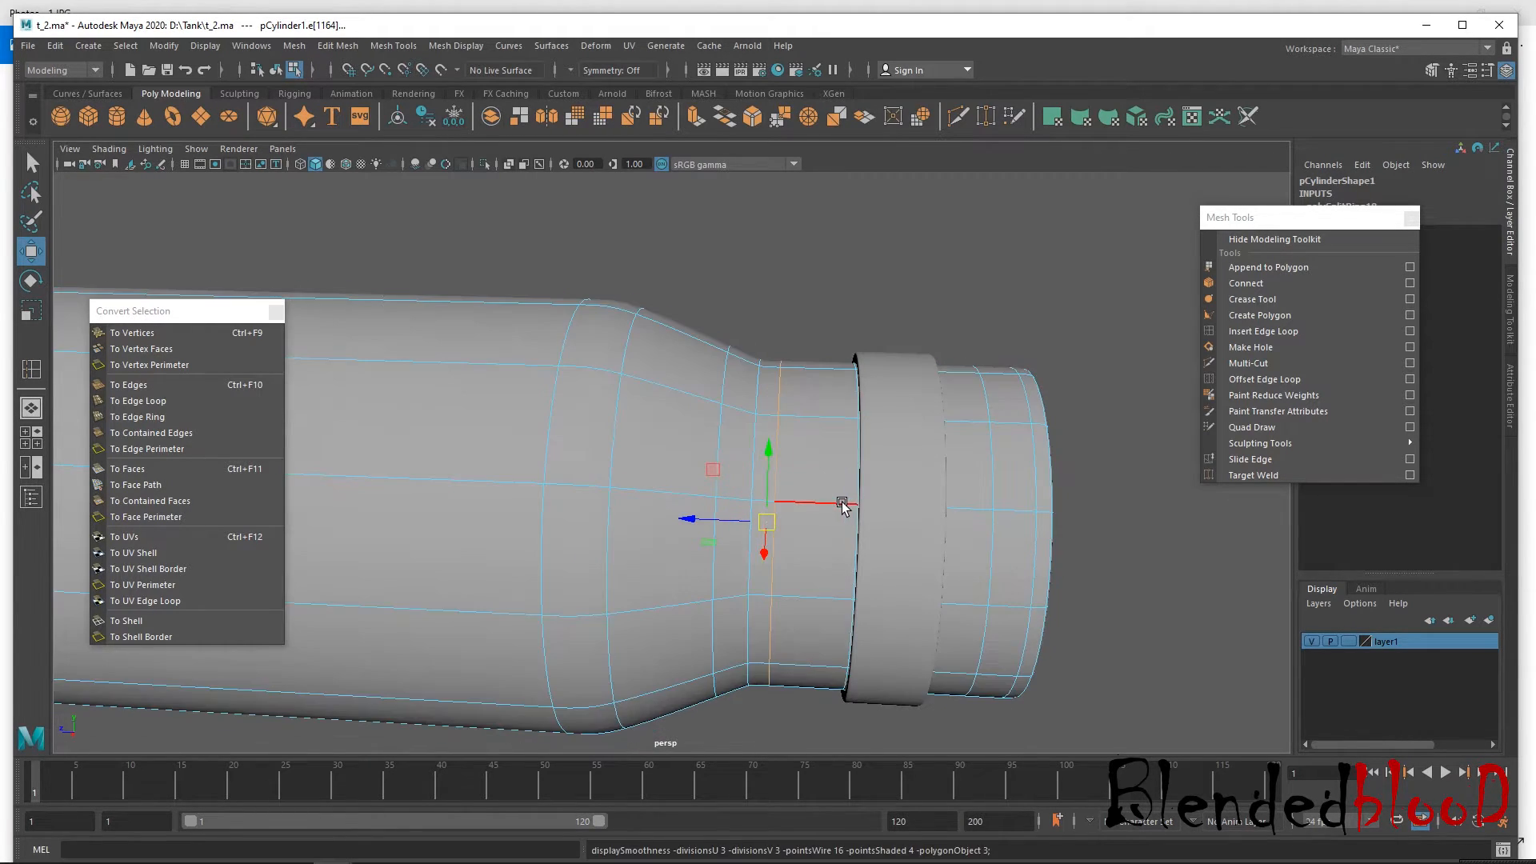
right_drag(820, 393, 897, 352)
click(909, 331)
Try to insert an edge loop just behind the barrel's shoulder where the taper starts.
alt+middle_drag(678, 484, 787, 474)
click(787, 474)
key(1)
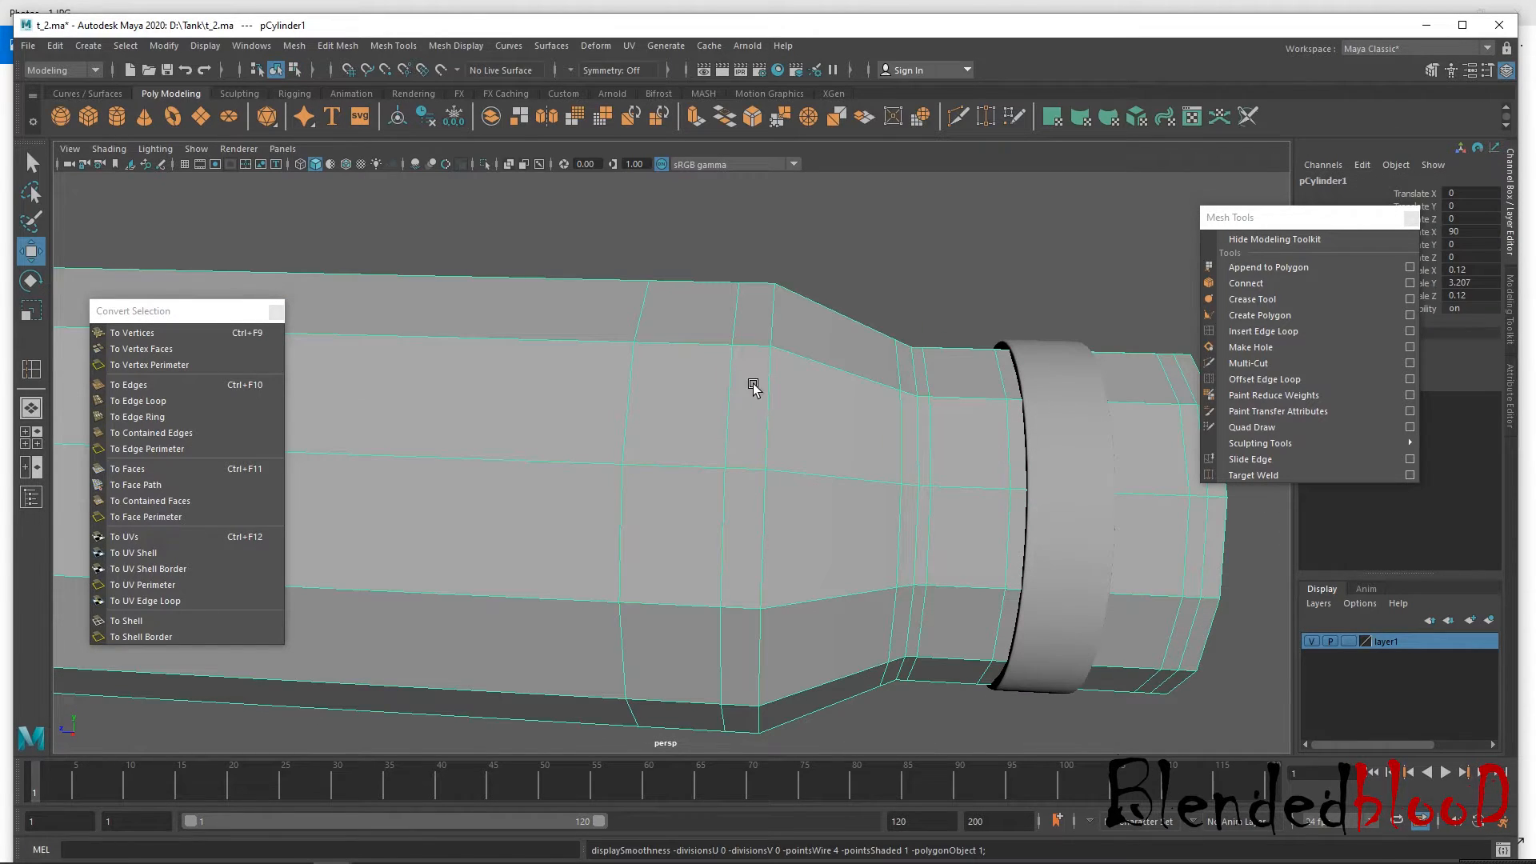
click(1263, 331)
click(747, 342)
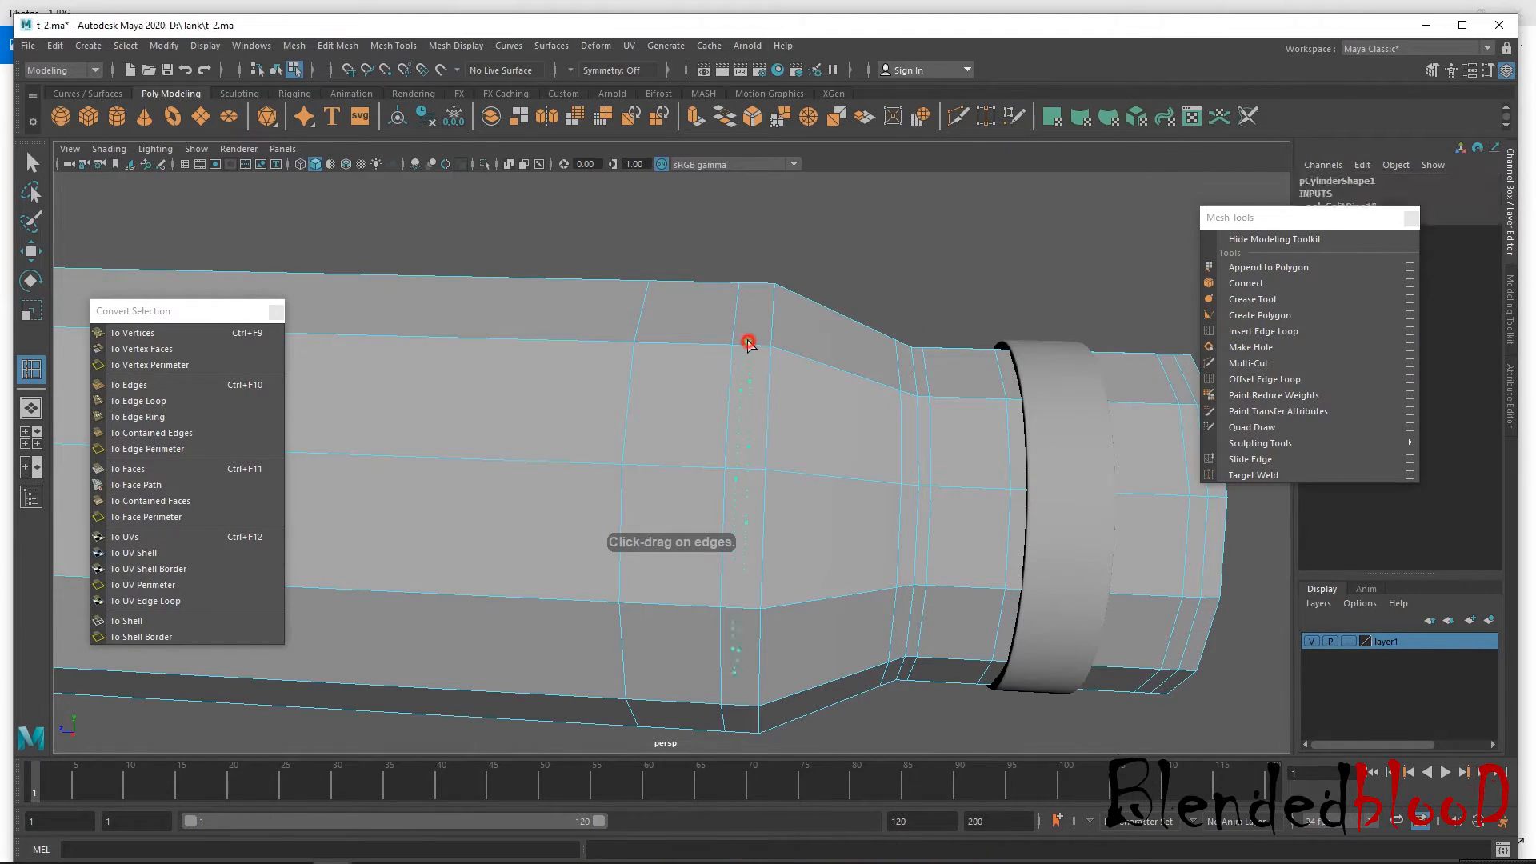
key(ctrl+z)
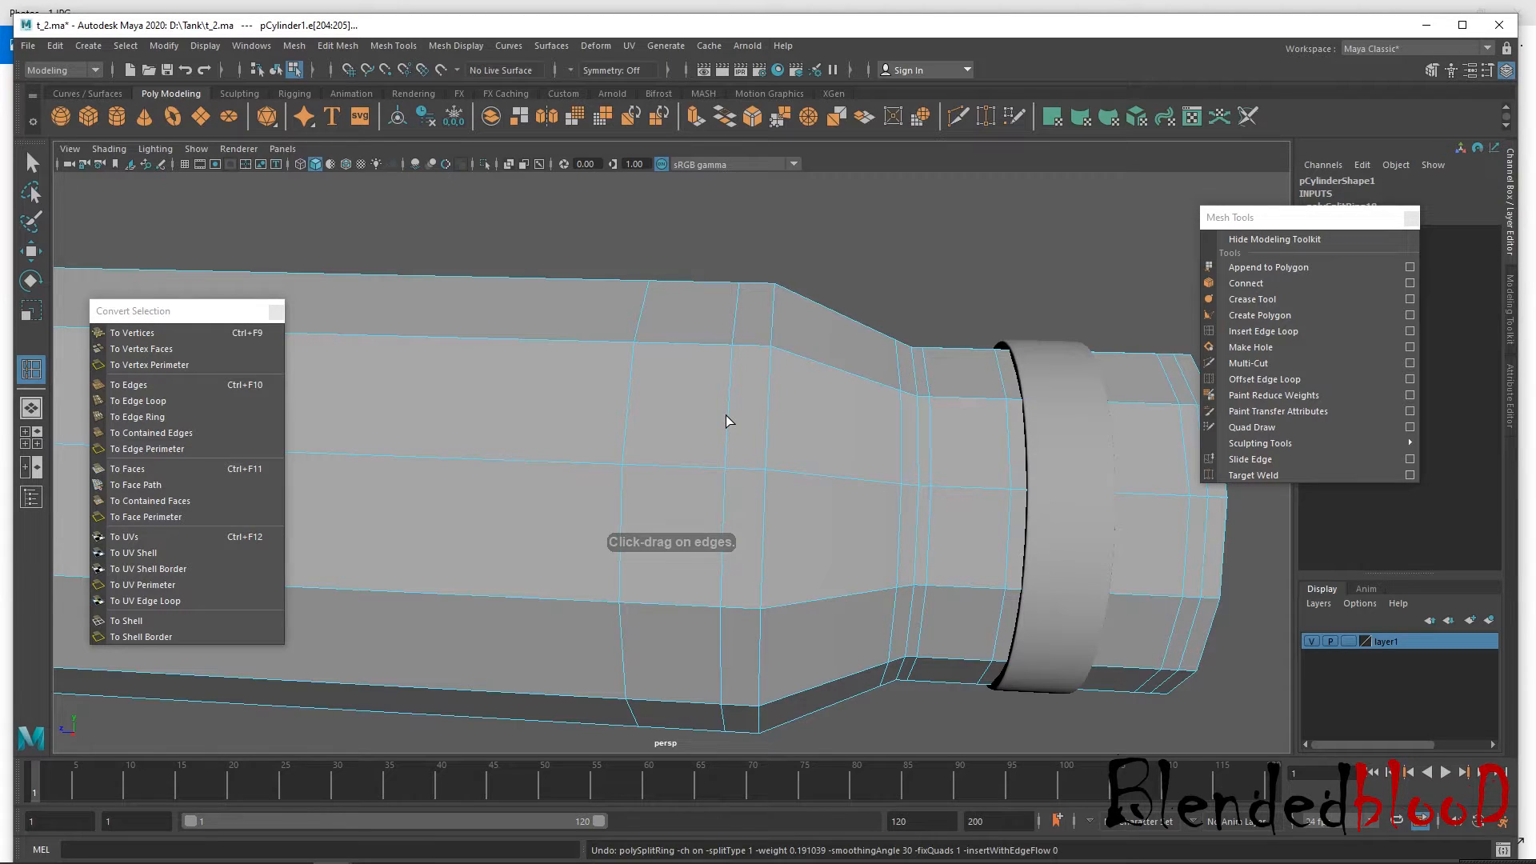
Slide the edge loop behind the barrel's shoulder closer to it and insert another edge loop behind that one.
key(w)
double_click(728, 416)
drag(660, 515, 682, 509)
click(1294, 331)
click(717, 344)
key(w)
right_drag(823, 329, 905, 312)
Slide the ring along the neck against the base of the taper and adjust its overall scale slightly.
click(1059, 394)
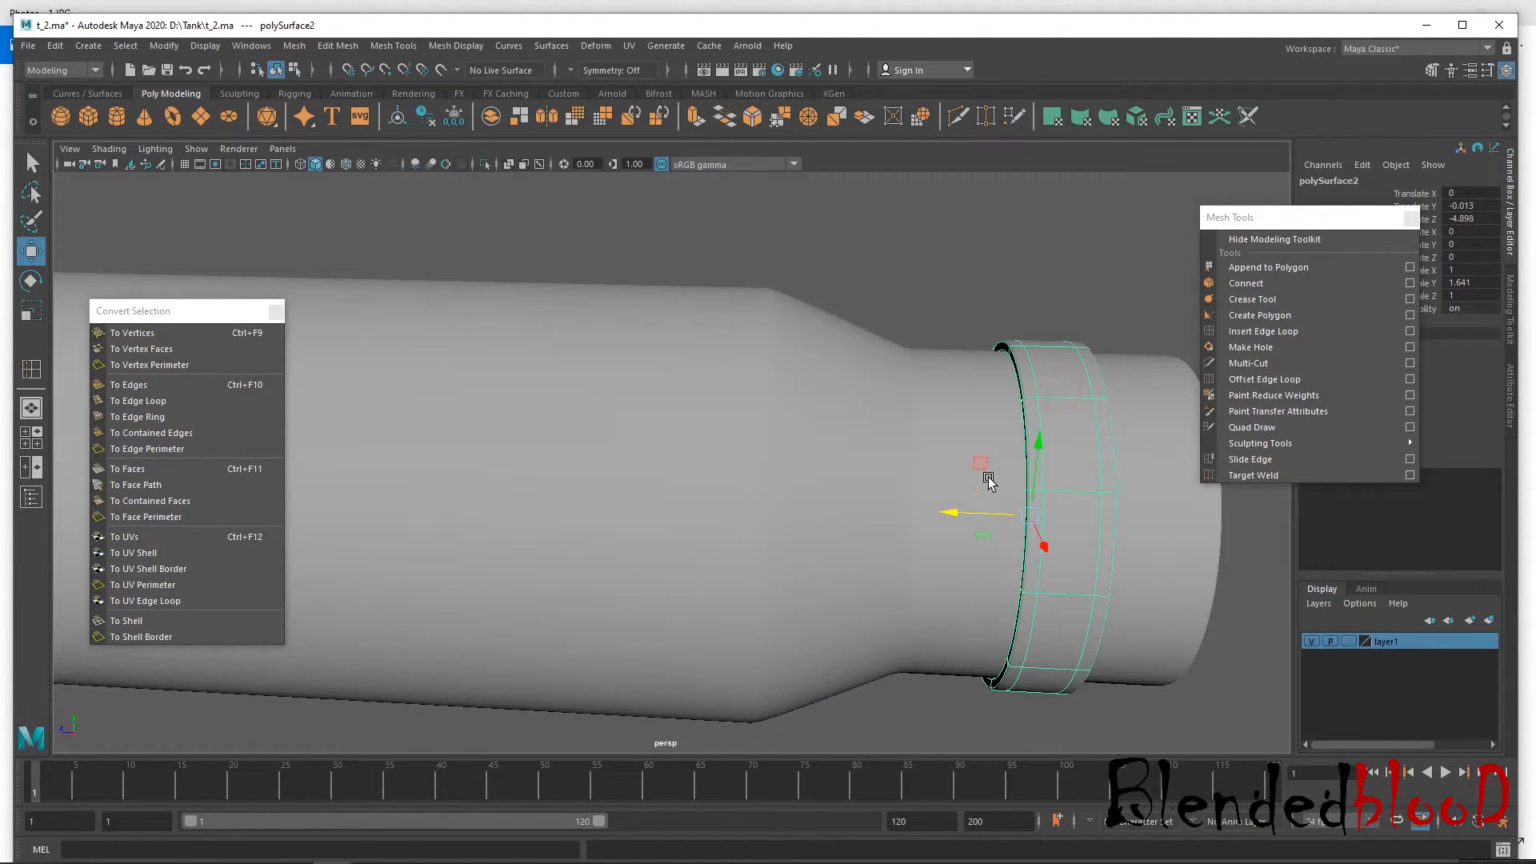
drag(956, 515, 864, 514)
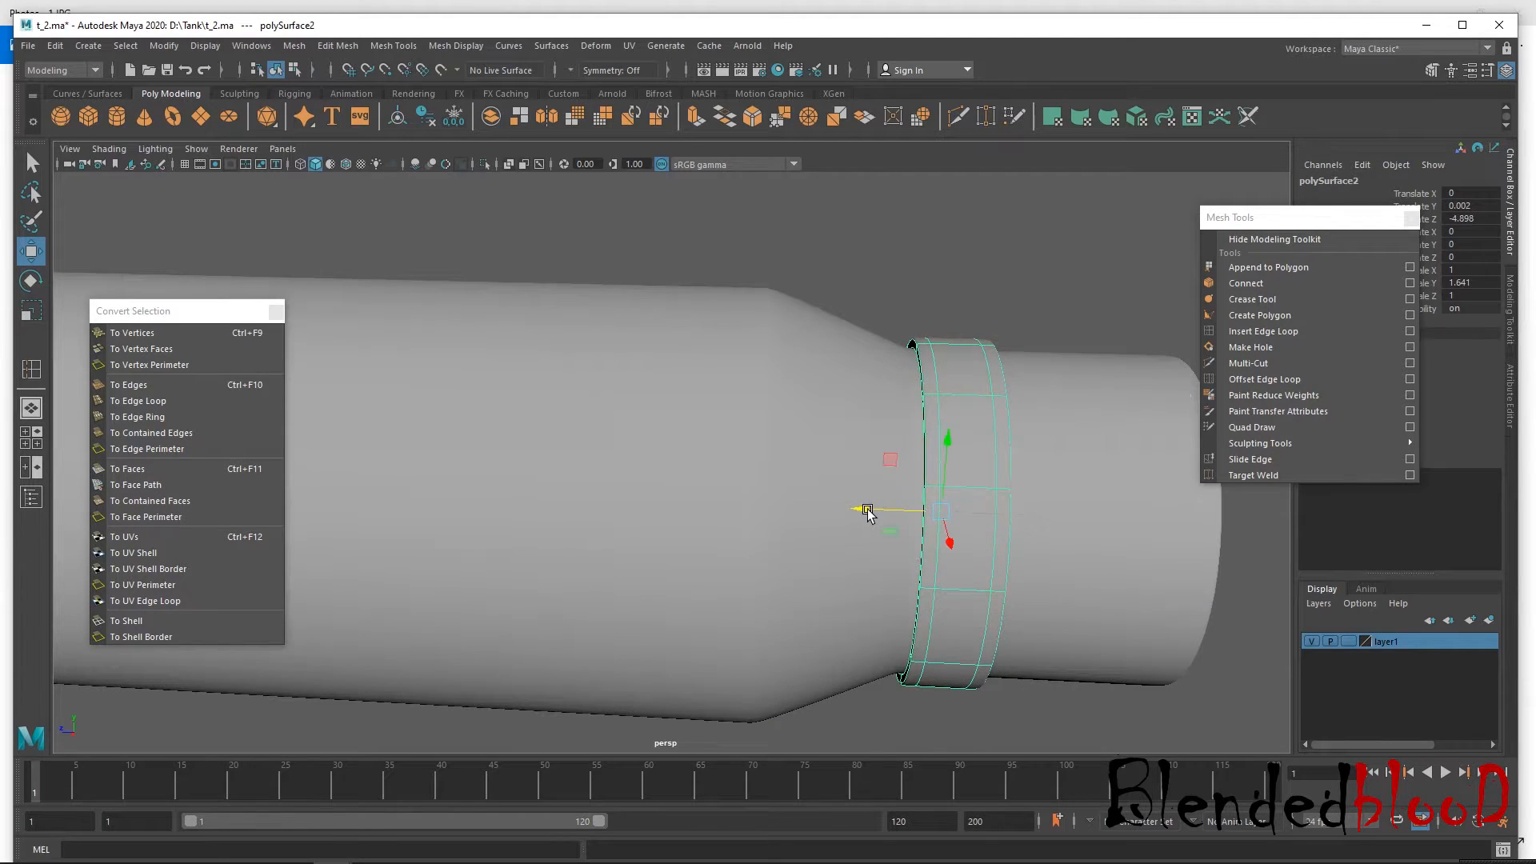
scroll(862, 416, down, 3)
alt+right_drag(862, 416, 990, 538)
alt+drag(990, 537, 877, 522)
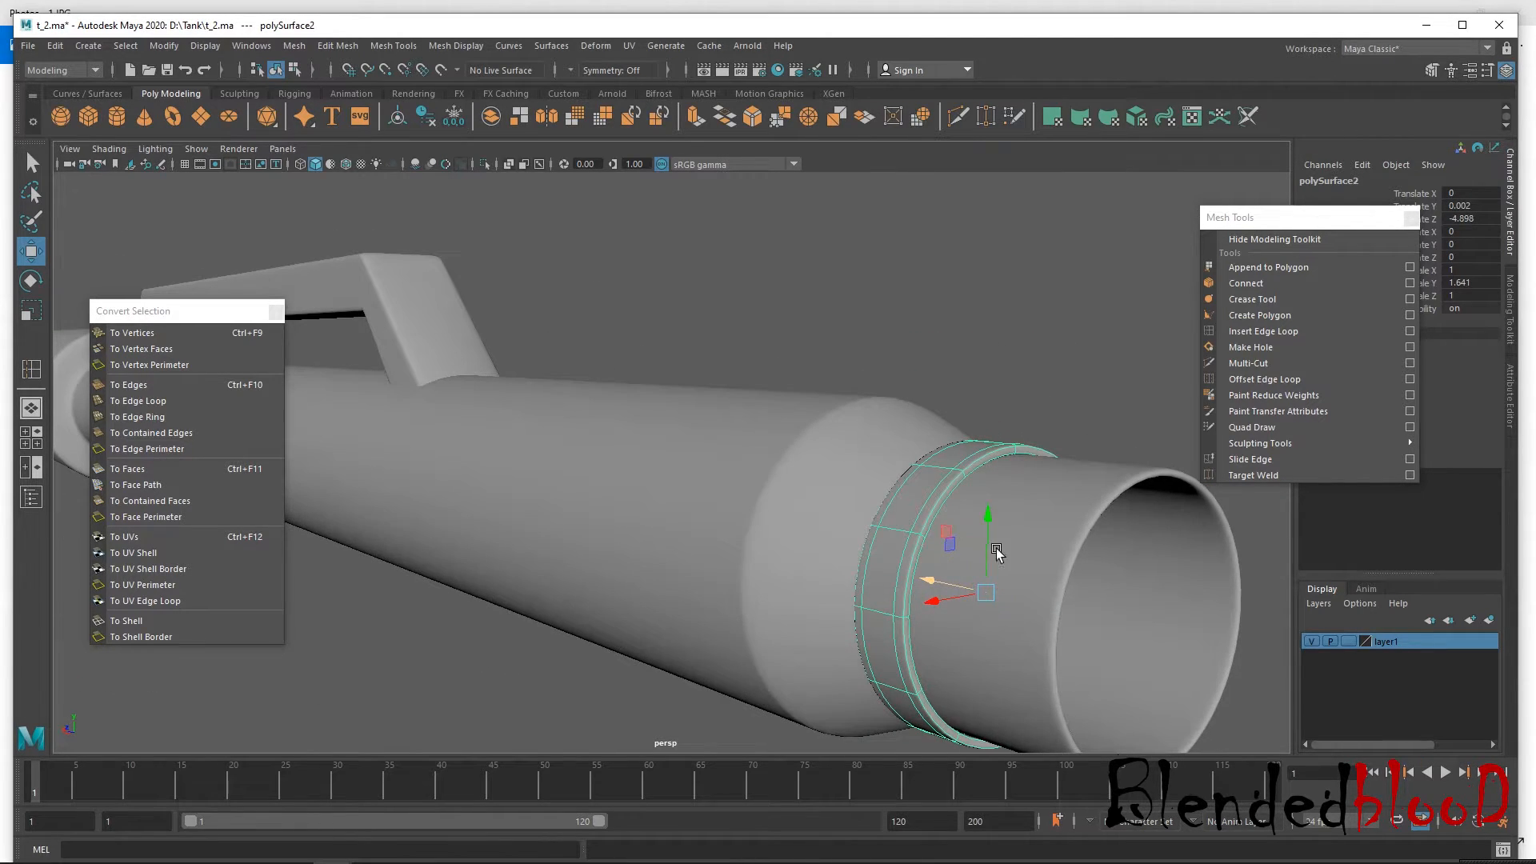
key(r)
drag(990, 594, 989, 596)
right_drag(1016, 443, 1102, 374)
click(1105, 368)
Look over the finished barrel end, switch to the Photos reference image and examine the tank's gun barrel and turret.
alt+right_drag(1006, 483, 827, 270)
alt+drag(726, 538, 843, 535)
alt+middle_drag(843, 535, 1144, 569)
alt+drag(1145, 568, 918, 569)
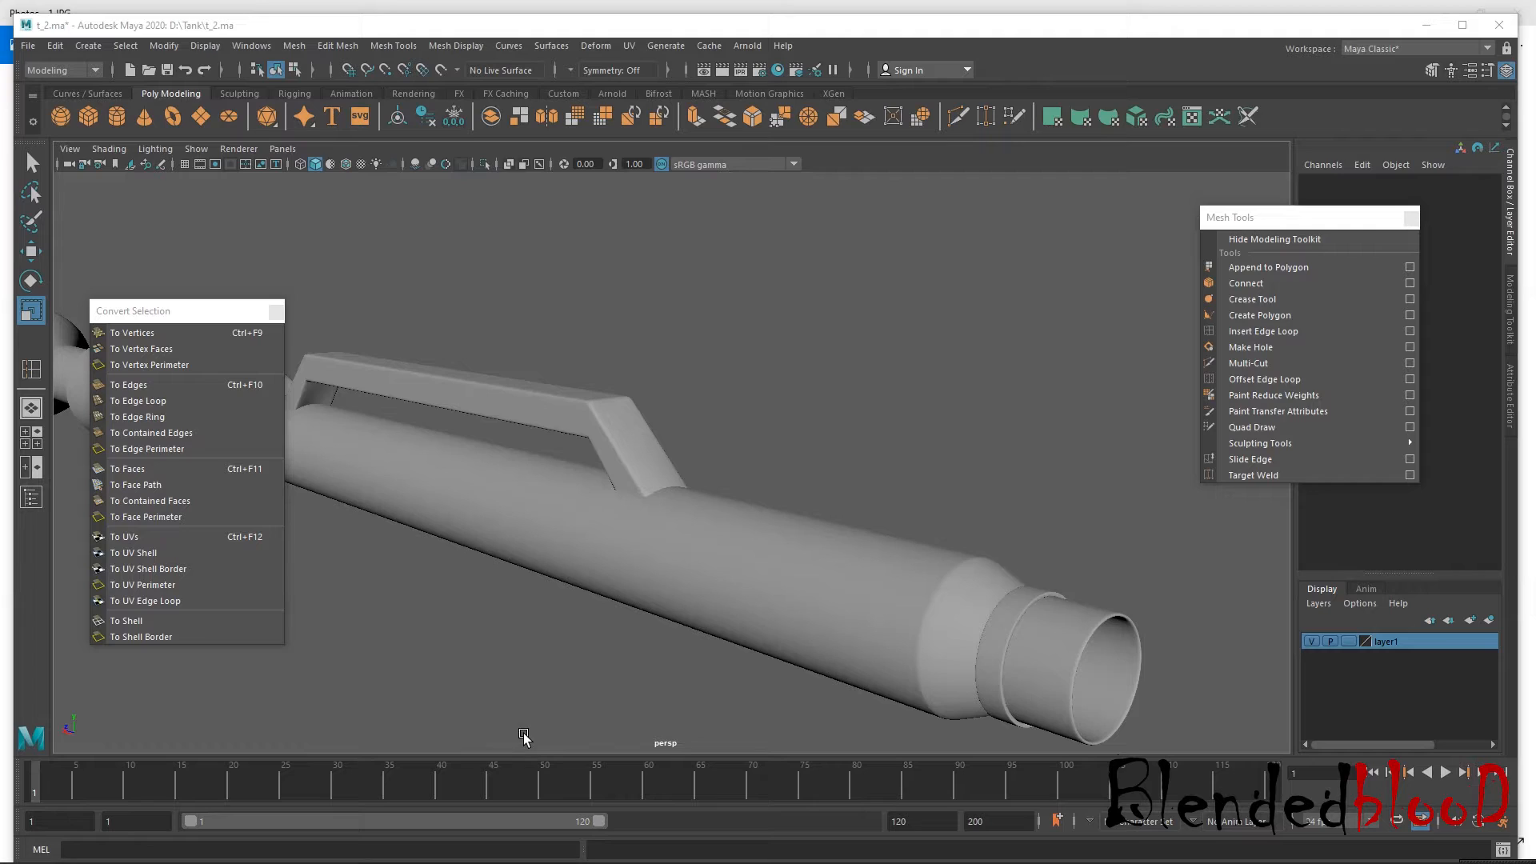
click(573, 682)
key(alt+Tab)
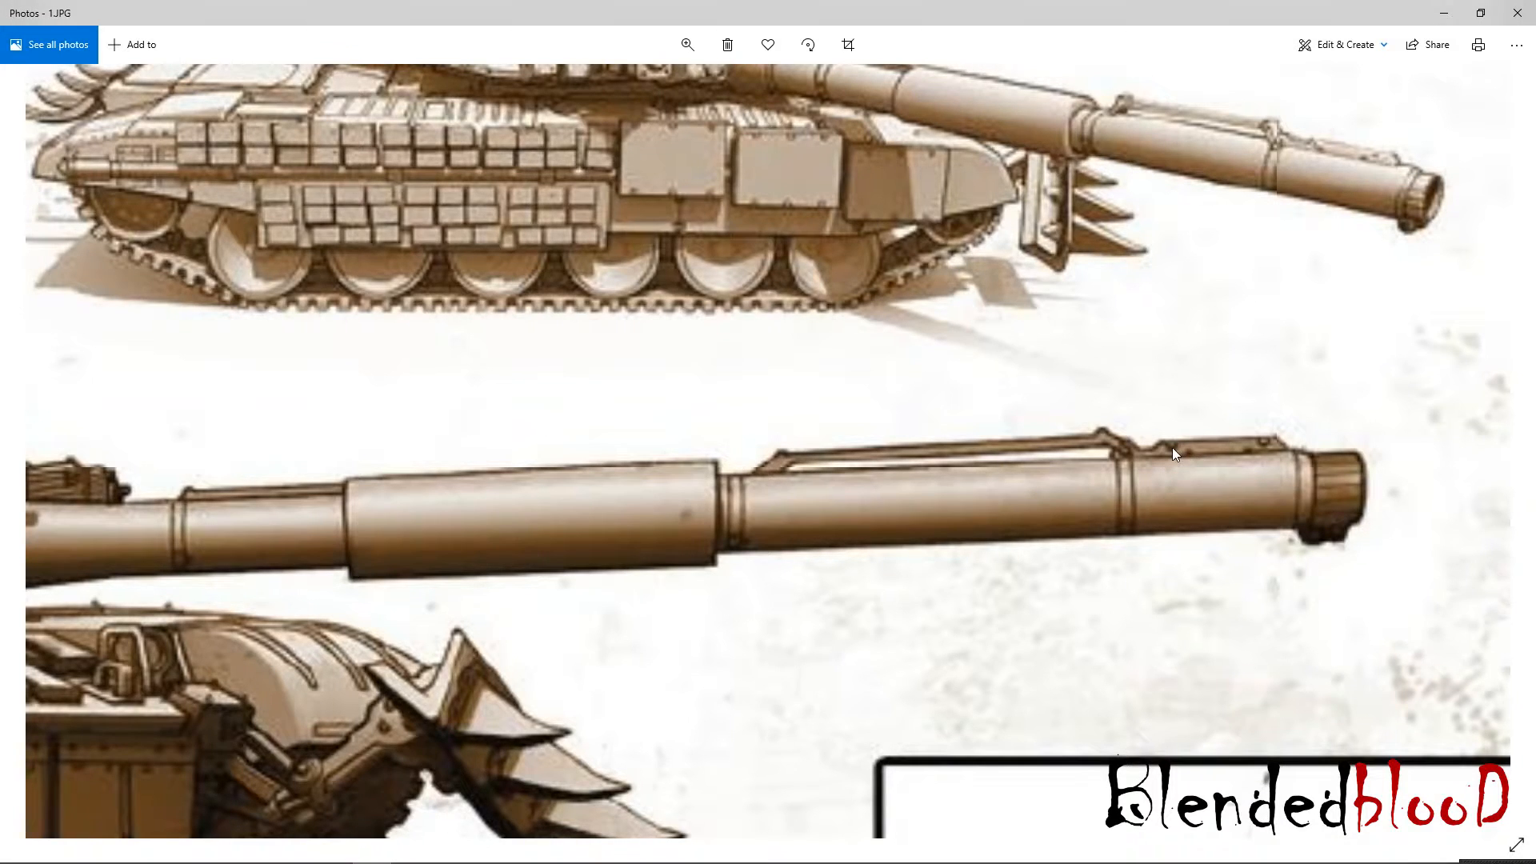
drag(1080, 282, 1272, 632)
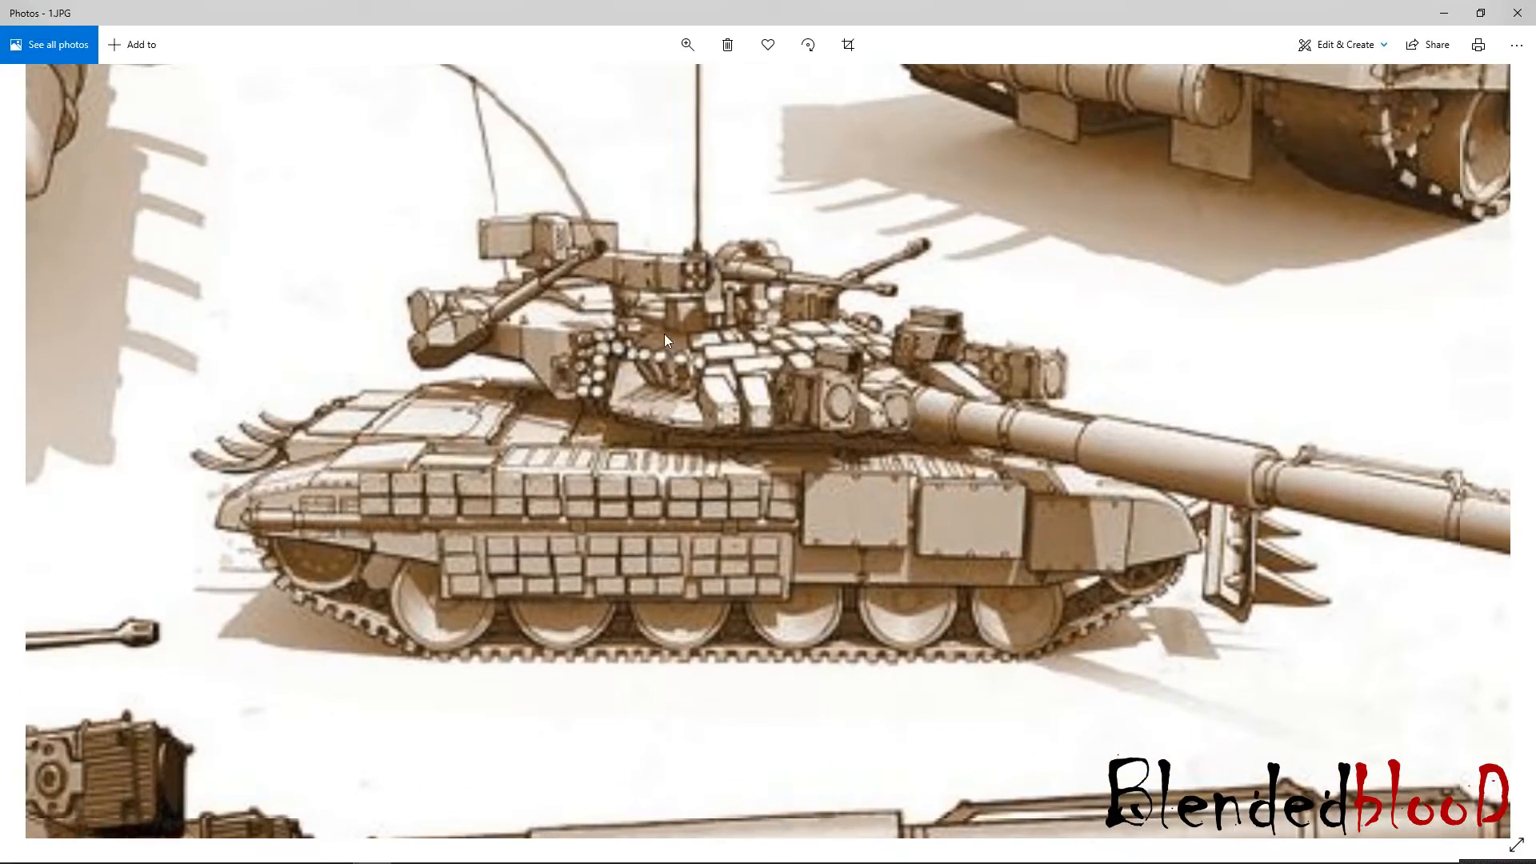
drag(963, 371, 1471, 777)
scroll(403, 290, down, 3)
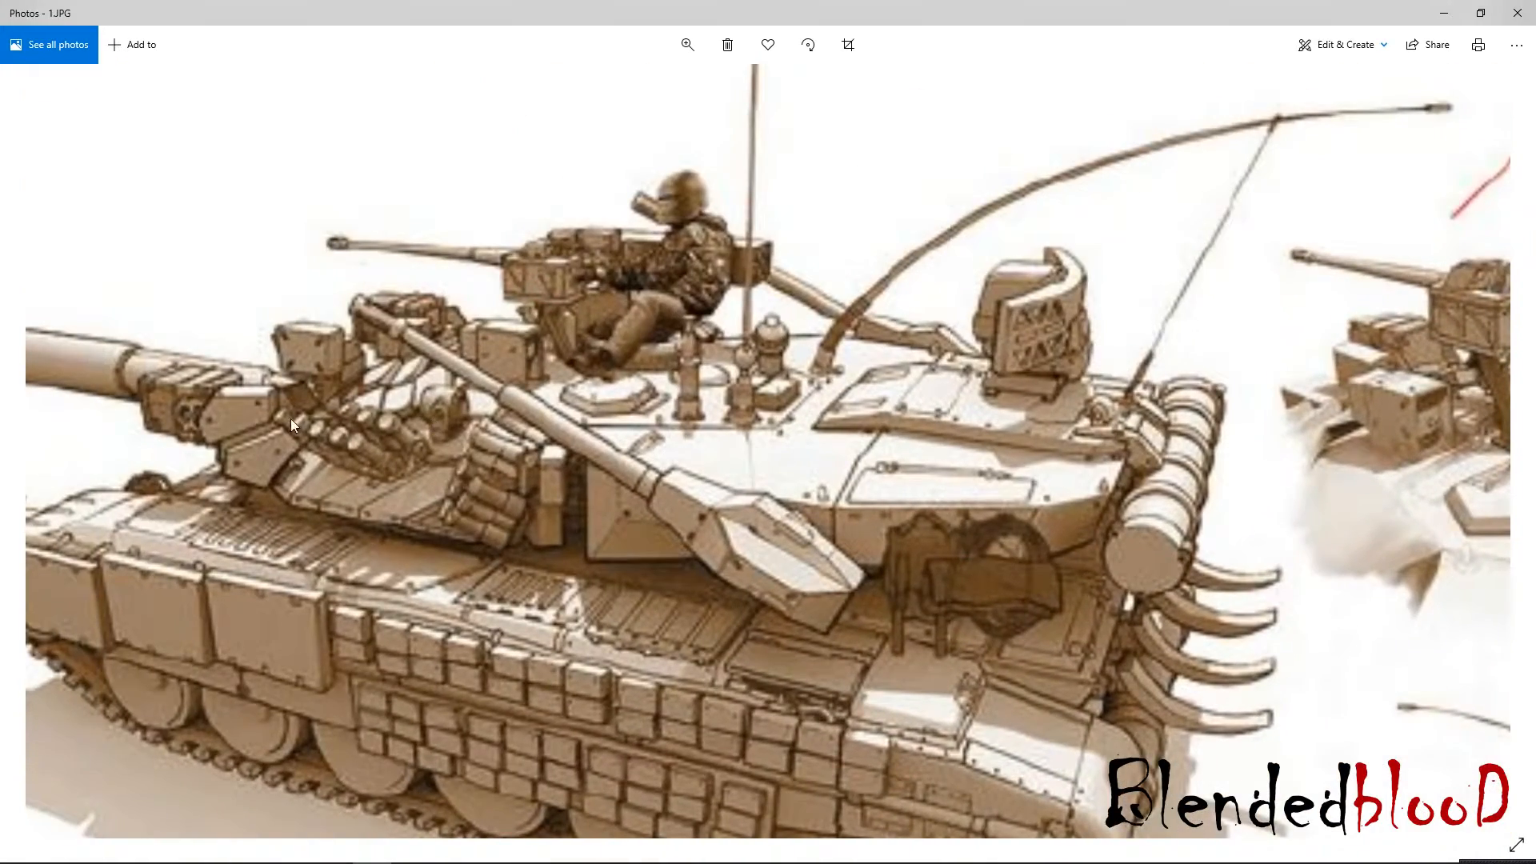
scroll(500, 475, up, 2)
scroll(500, 475, down, 2)
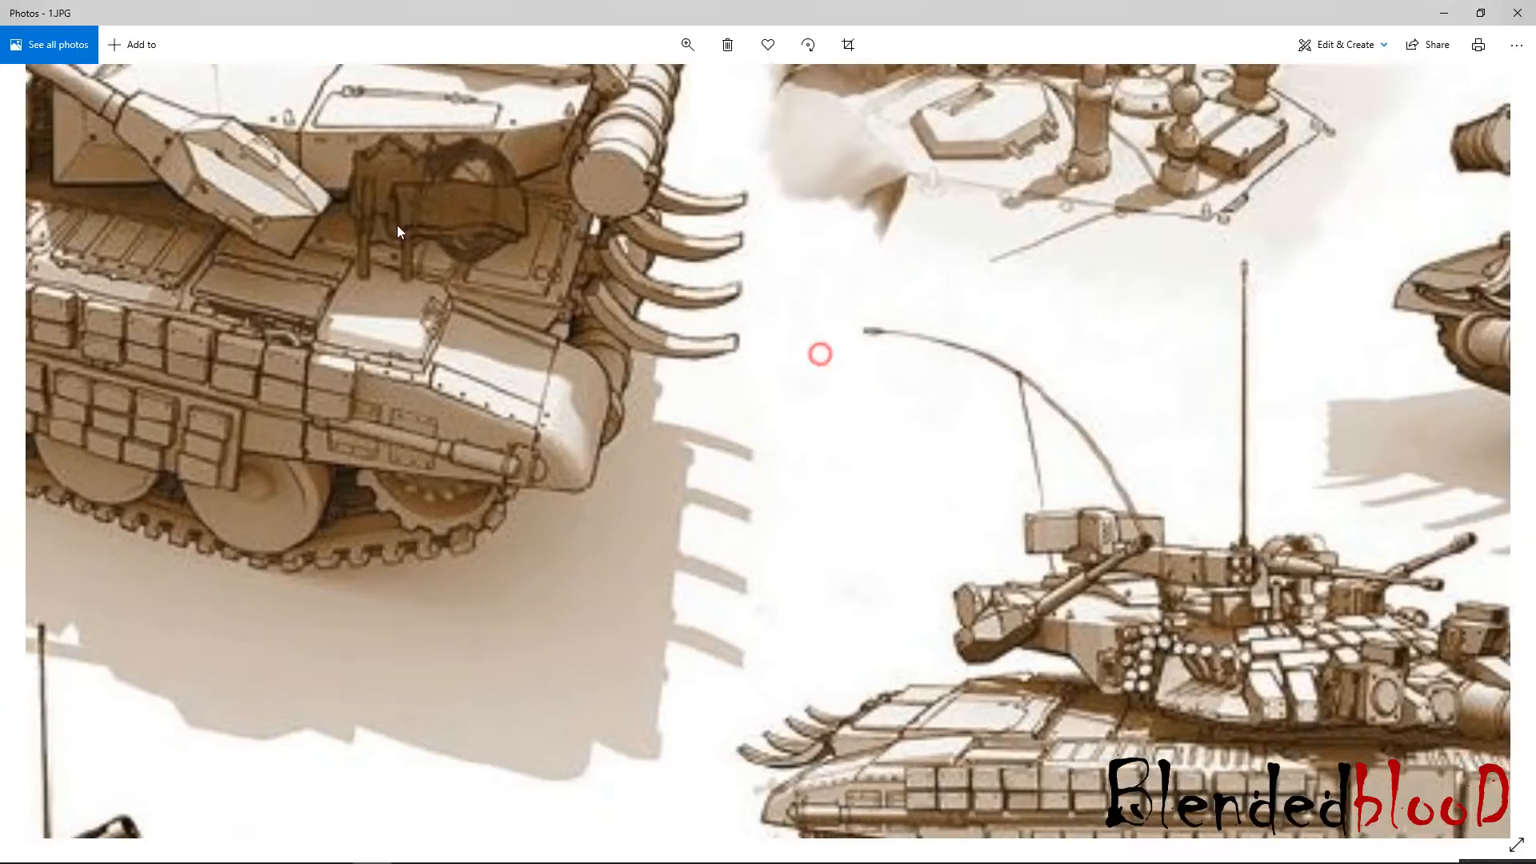
scroll(828, 376, up, 3)
drag(833, 406, 448, 333)
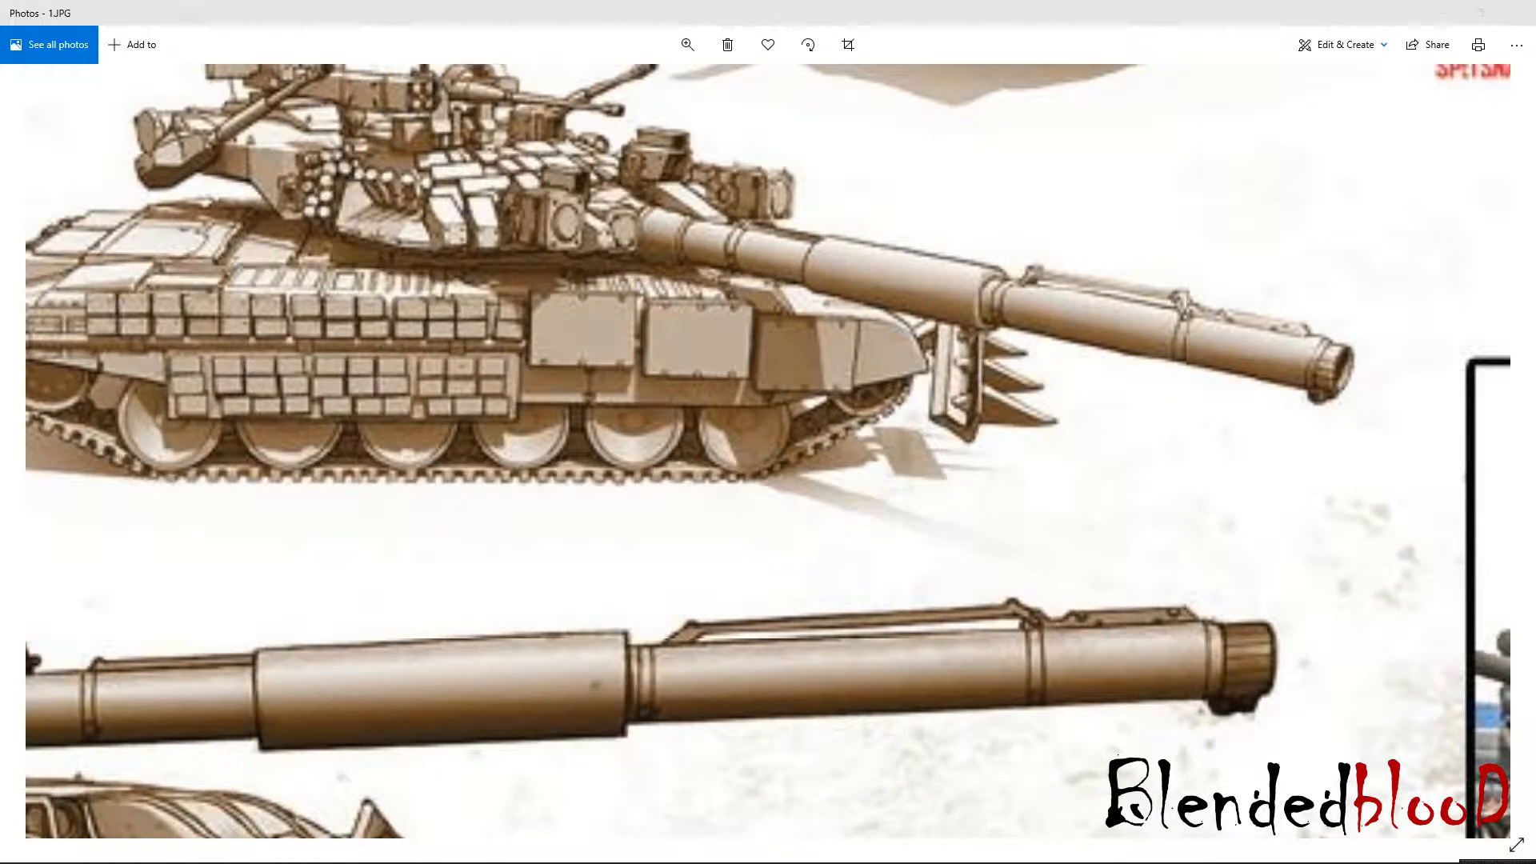
Switch back to Maya and select the barrel cylinder at its muzzle end.
key(alt+Tab)
mouse_move(660, 450)
alt+mouse_down()
mouse_move(633, 459)
mouse_move(646, 458)
alt+mouse_up()
click(646, 457)
alt+drag(683, 527, 845, 612)
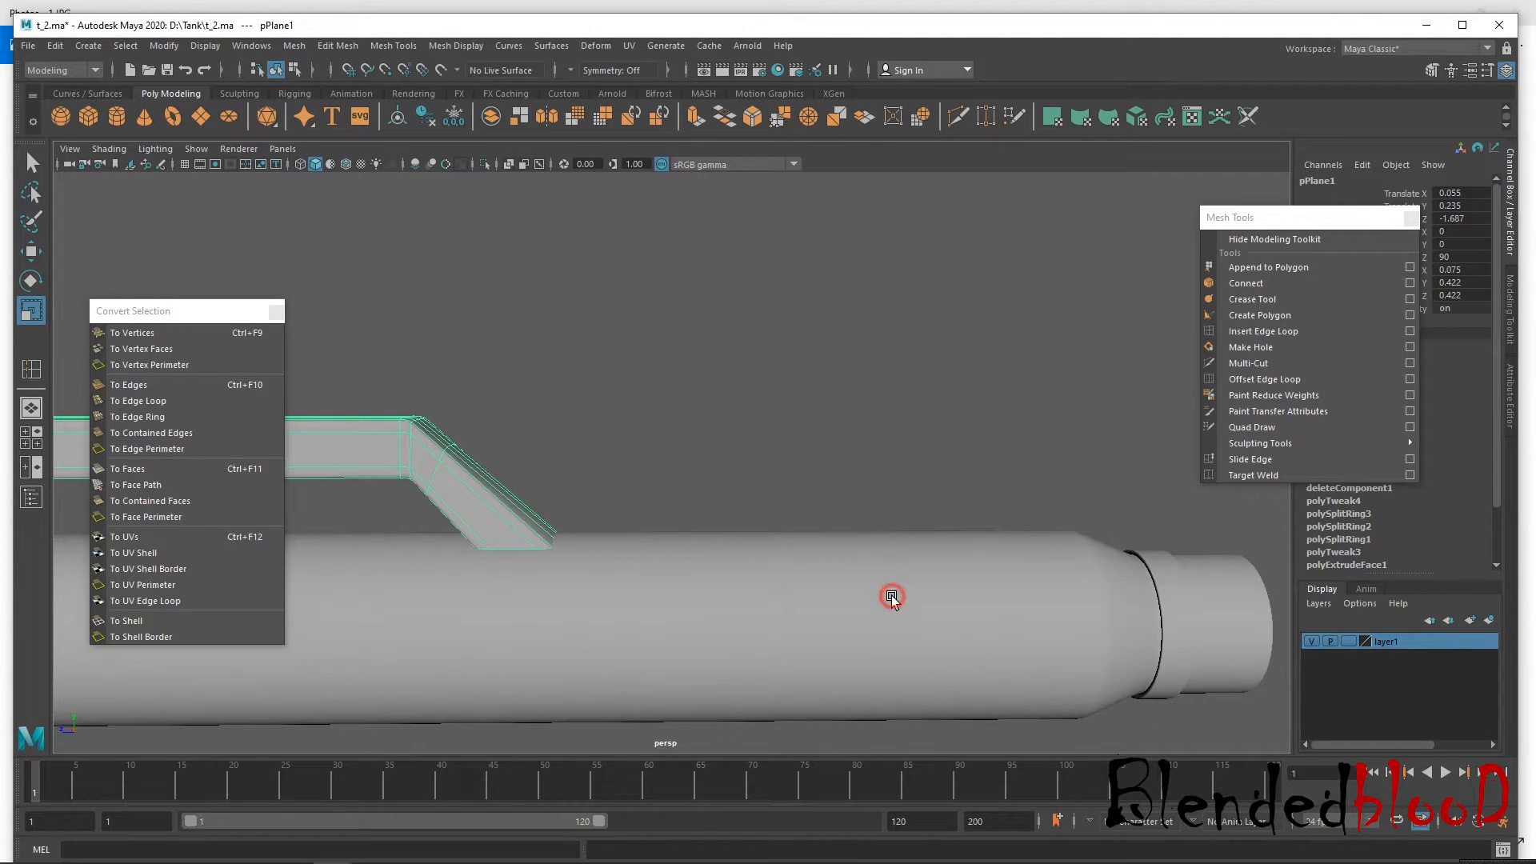
alt+middle_drag(846, 473, 757, 475)
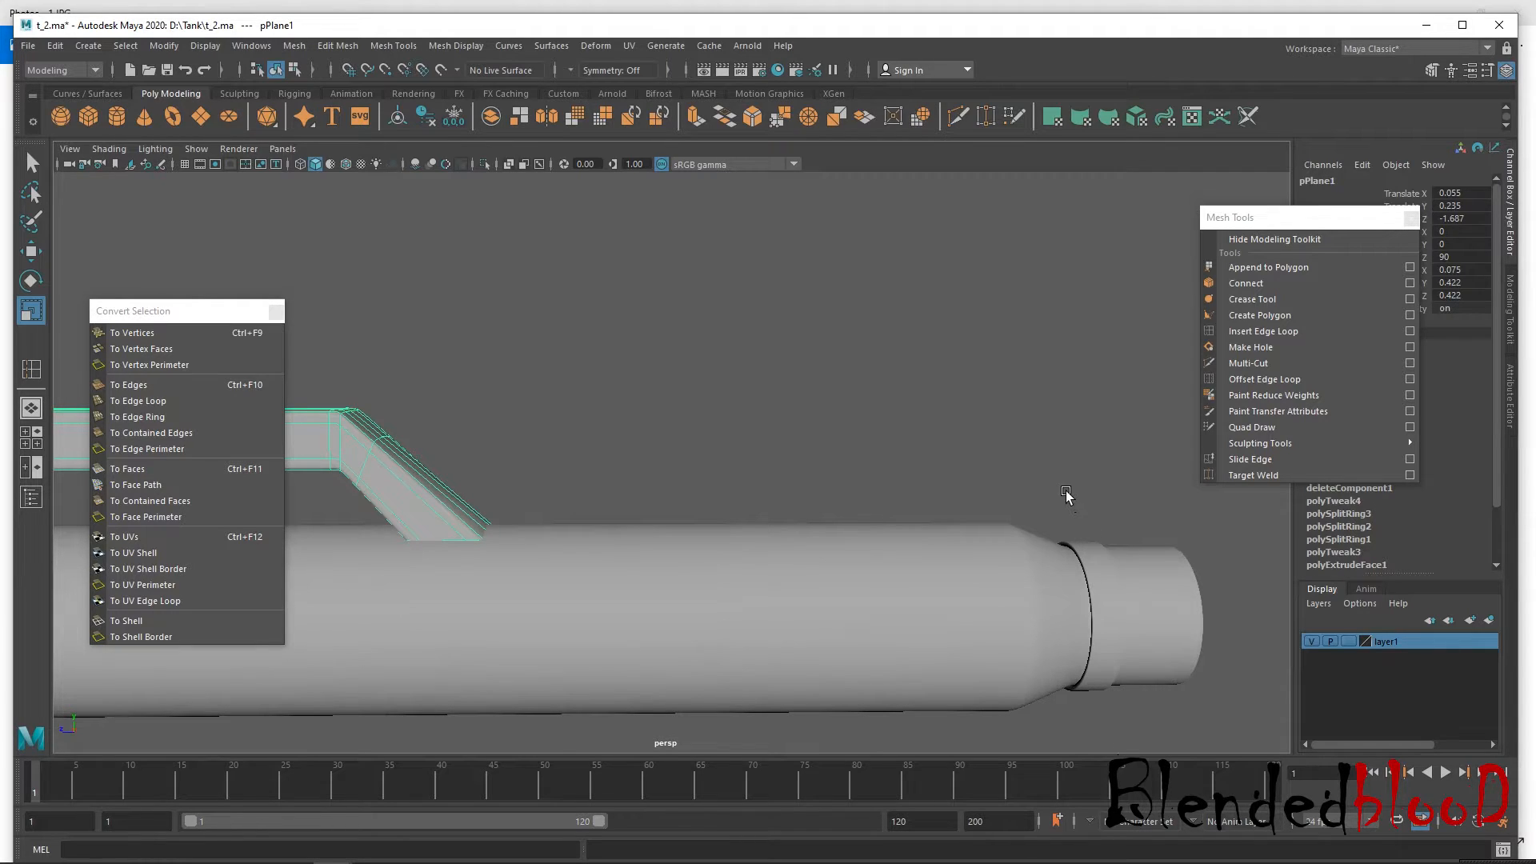
mouse_move(821, 537)
alt+mouse_down()
mouse_move(699, 517)
mouse_move(812, 559)
alt+mouse_up()
click(697, 473)
click(812, 504)
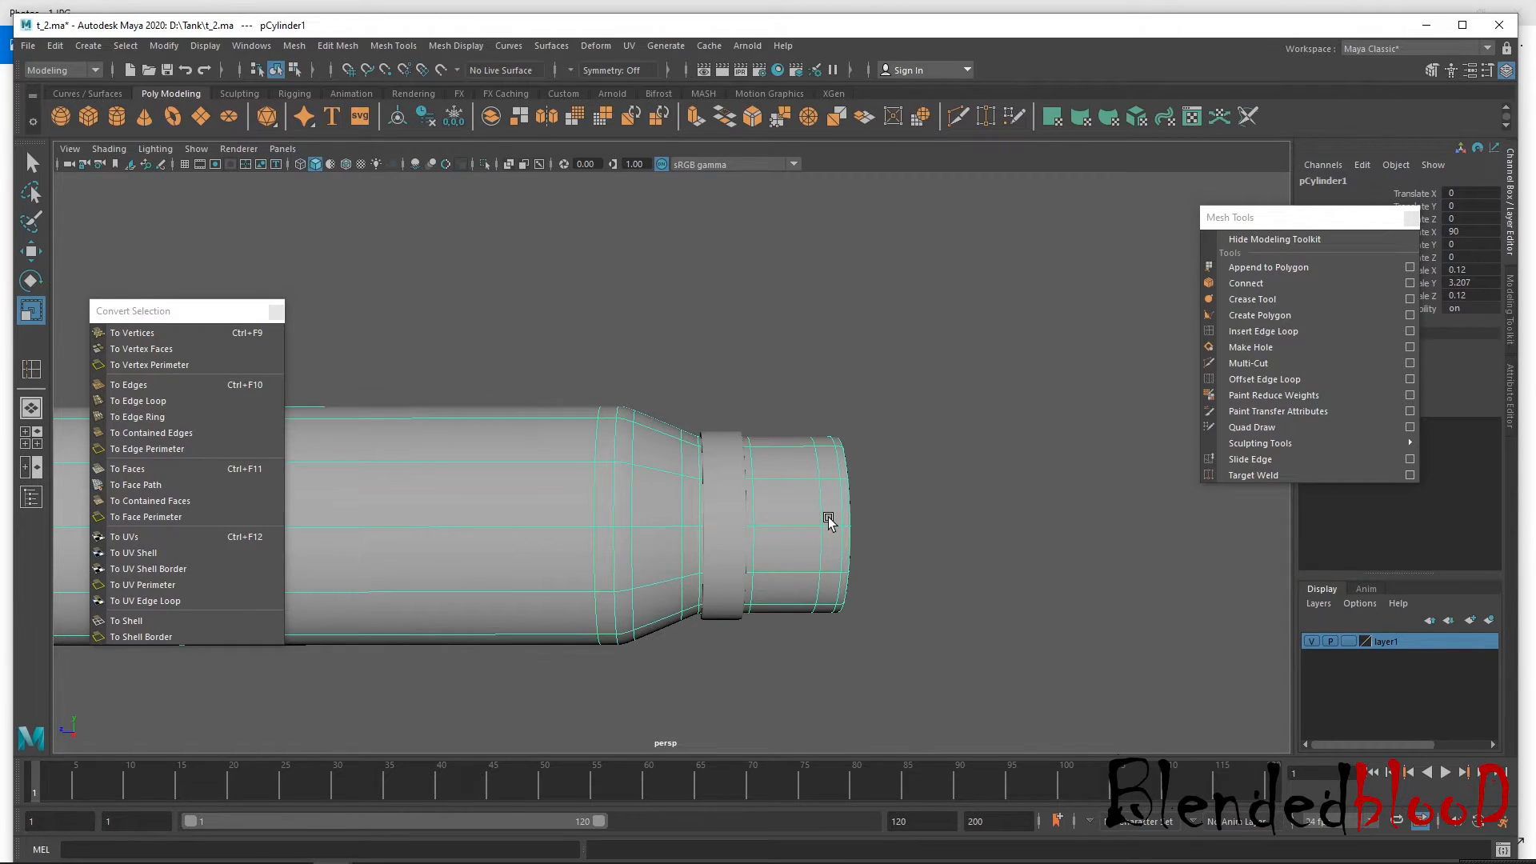
Lengthen the barrel's neck by moving its end vertices outward along the barrel axis in the side view.
key(1)
right_drag(824, 477, 734, 394)
key(space)
key(space)
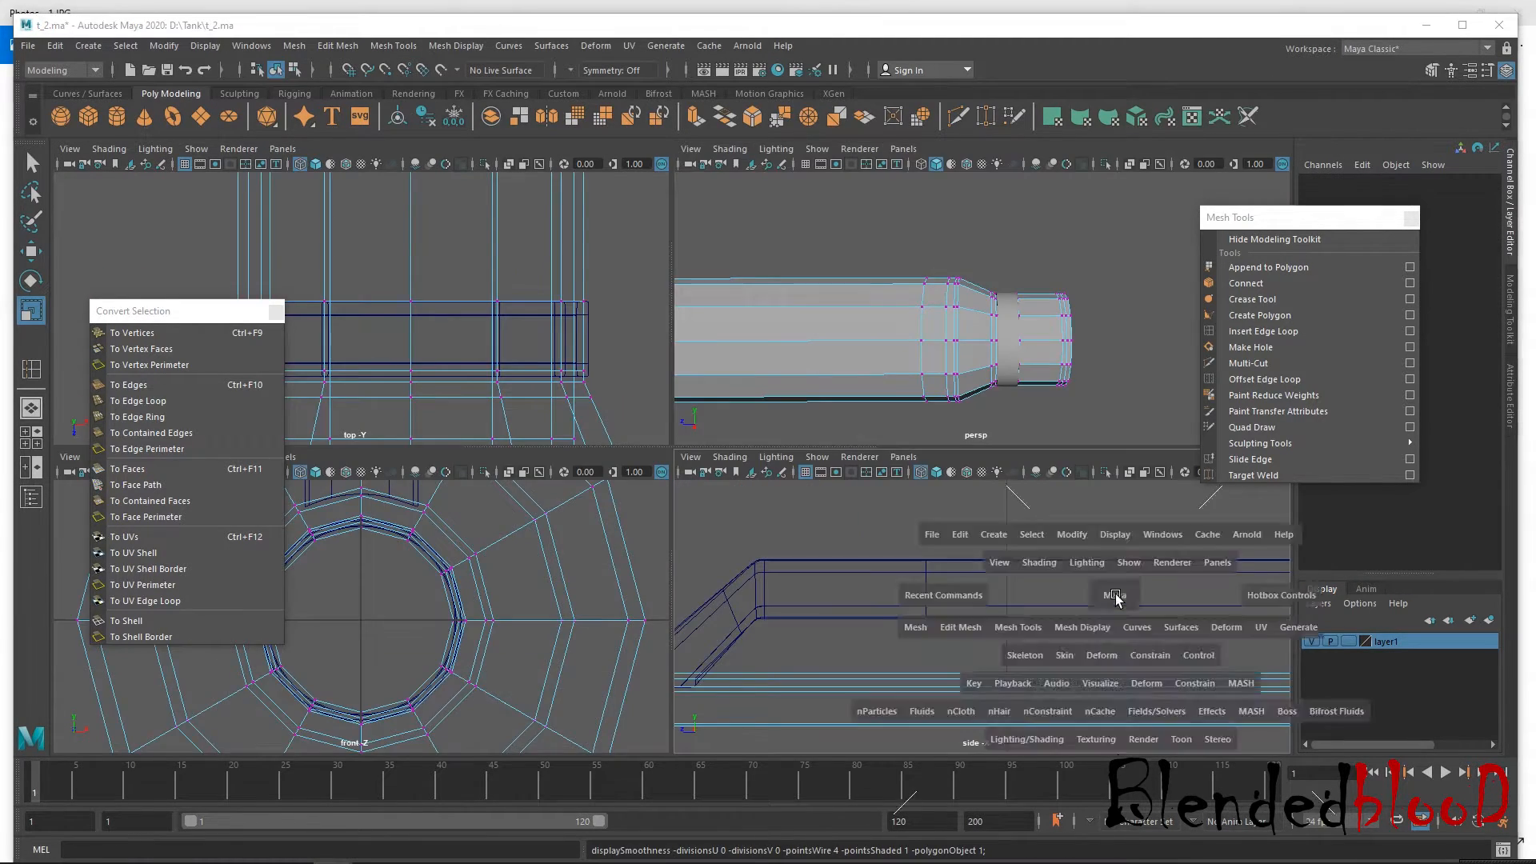
scroll(1116, 600, down, 5)
alt+middle_drag(1124, 590, 919, 634)
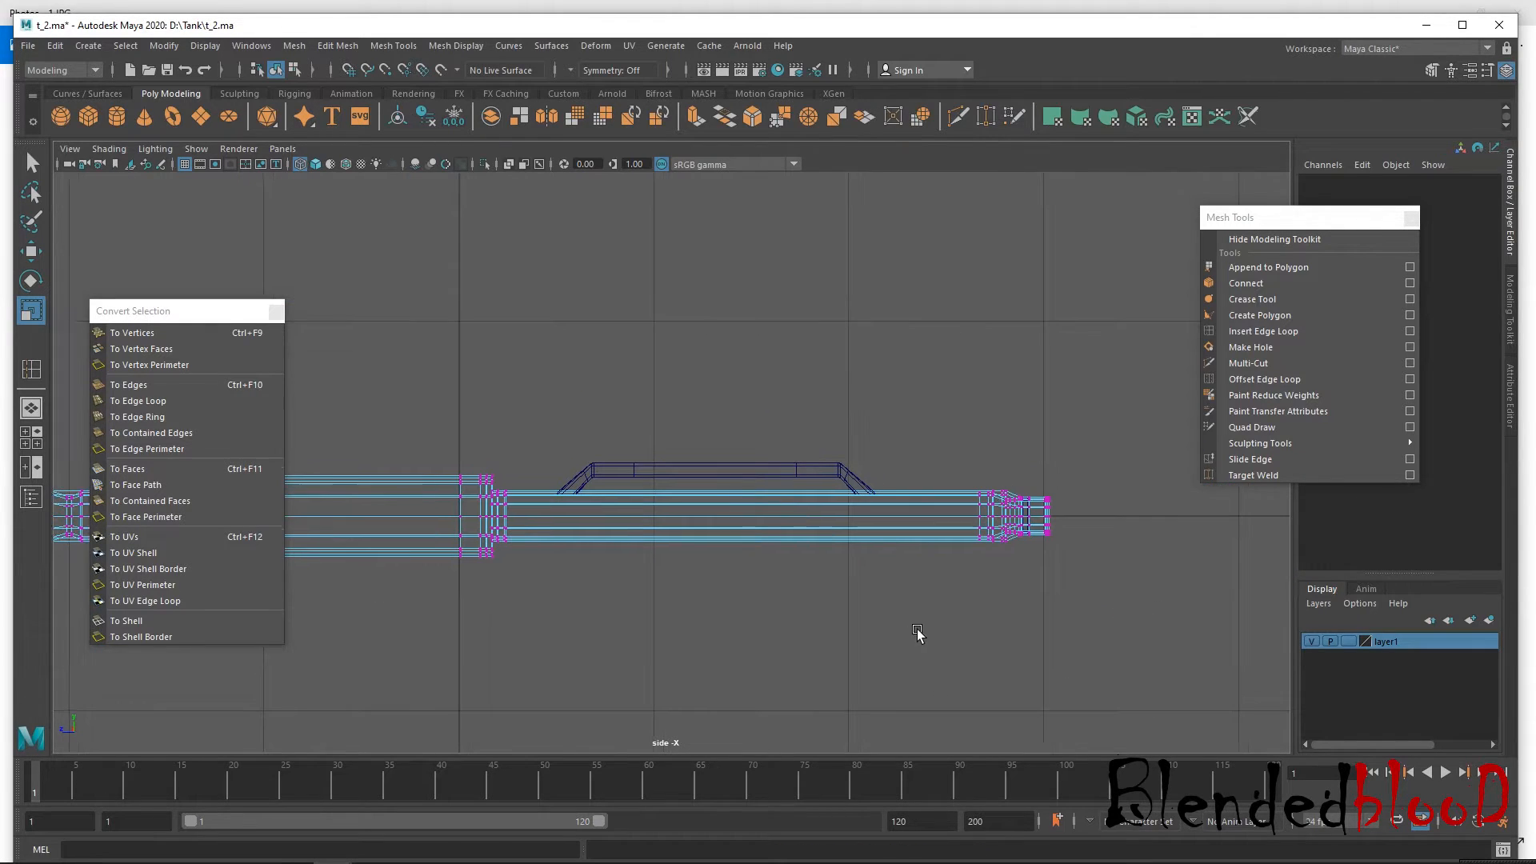
drag(1033, 474, 1072, 562)
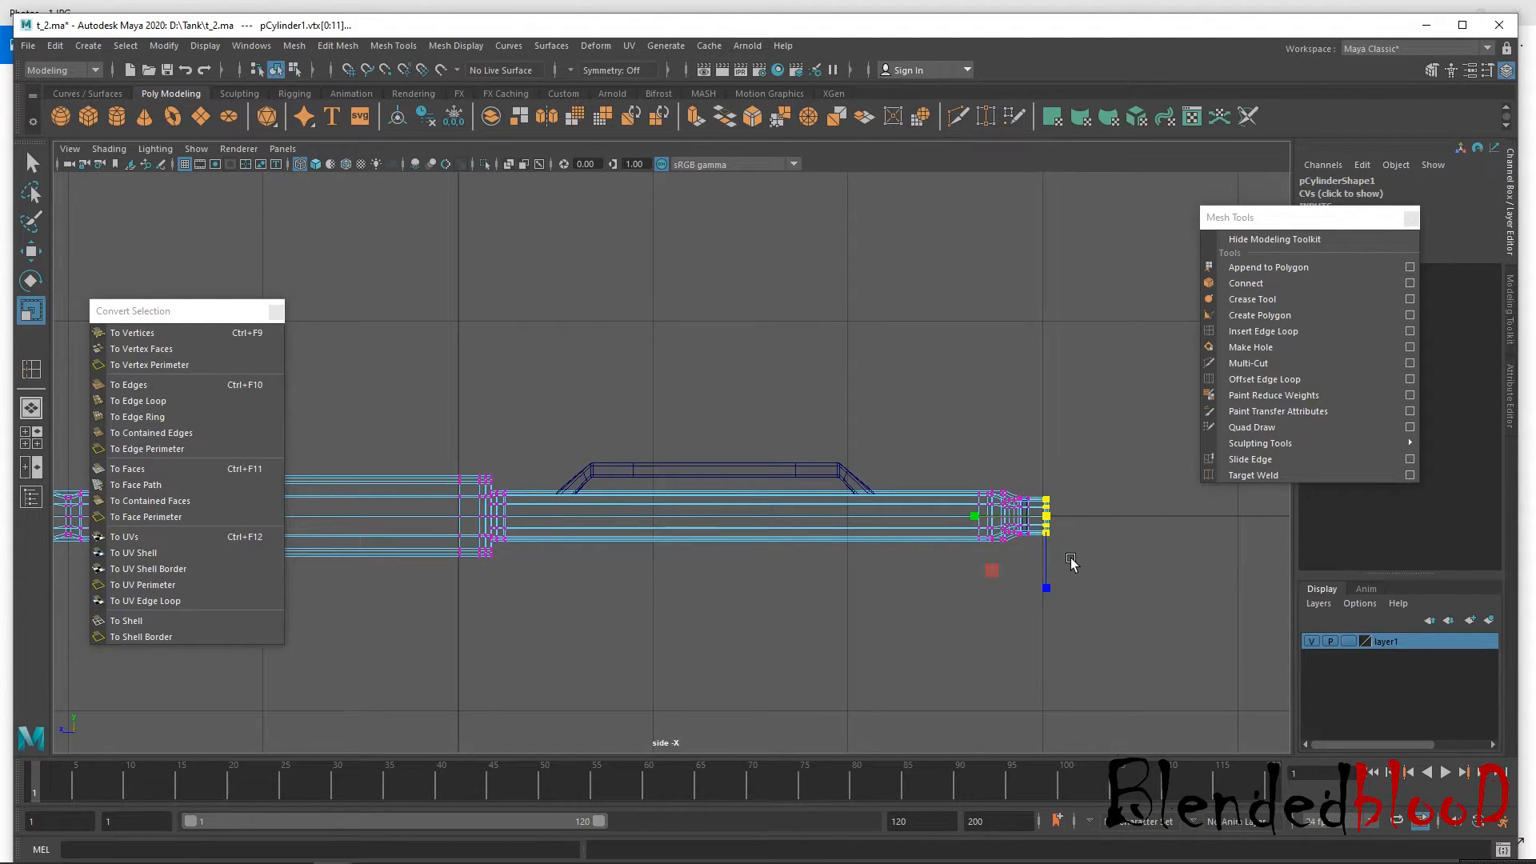
key(f)
key(w)
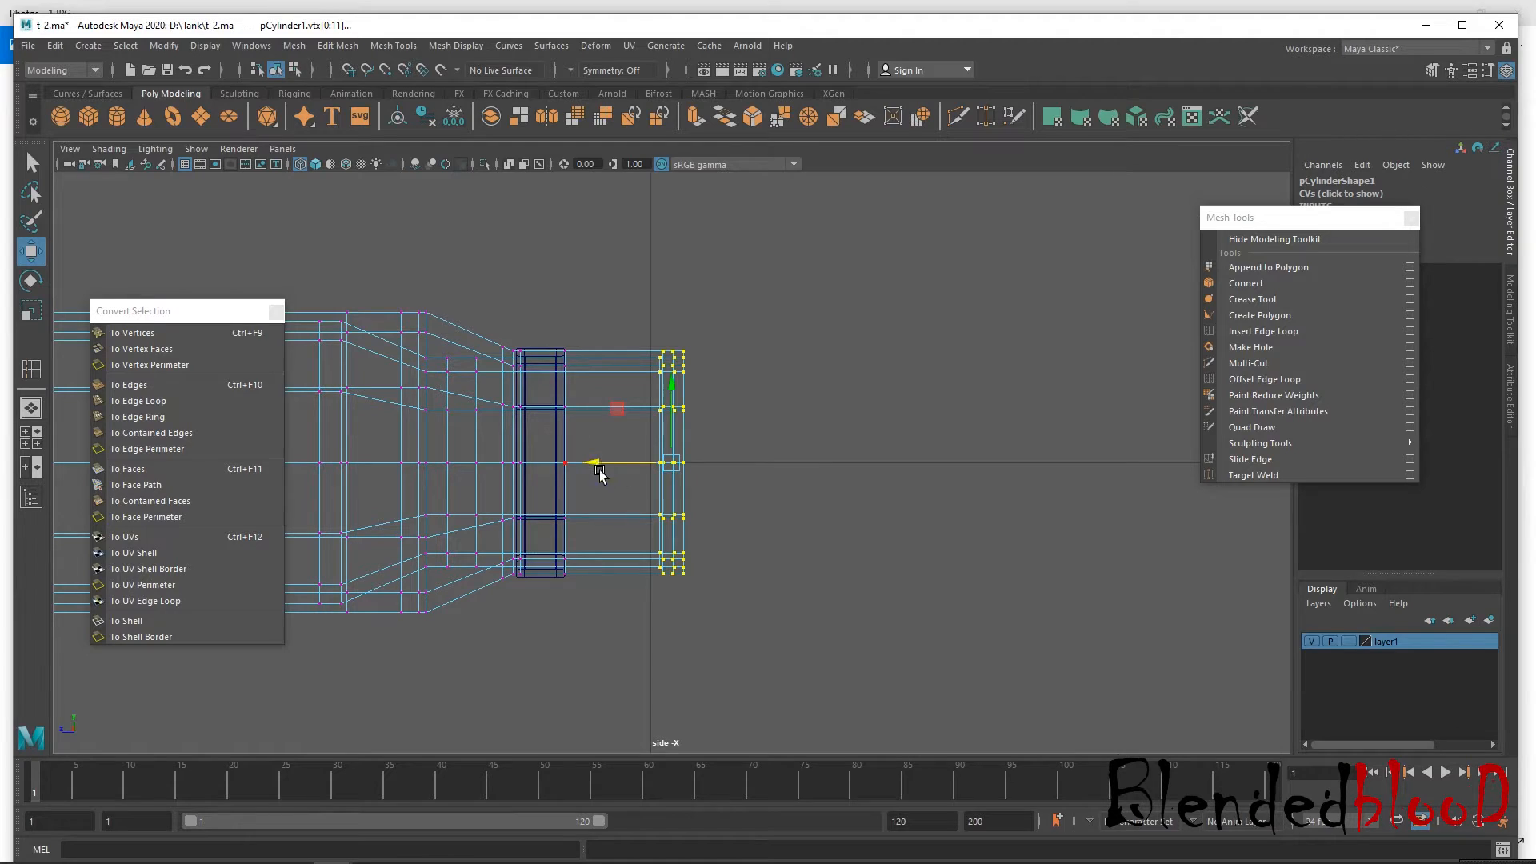
drag(593, 464, 717, 478)
right_click(811, 368)
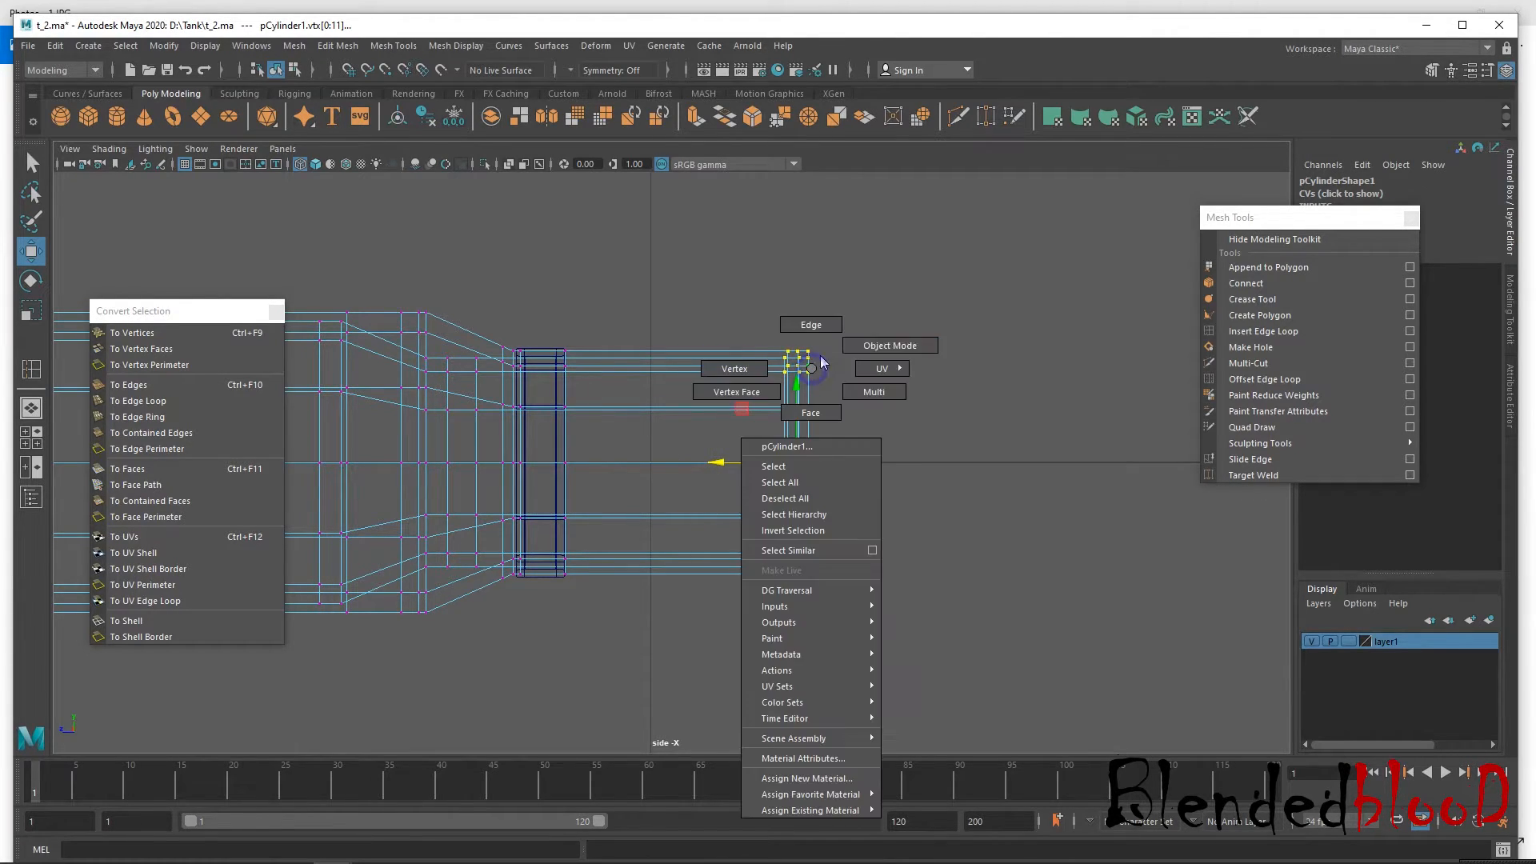
click(860, 344)
alt+middle_drag(652, 428, 800, 428)
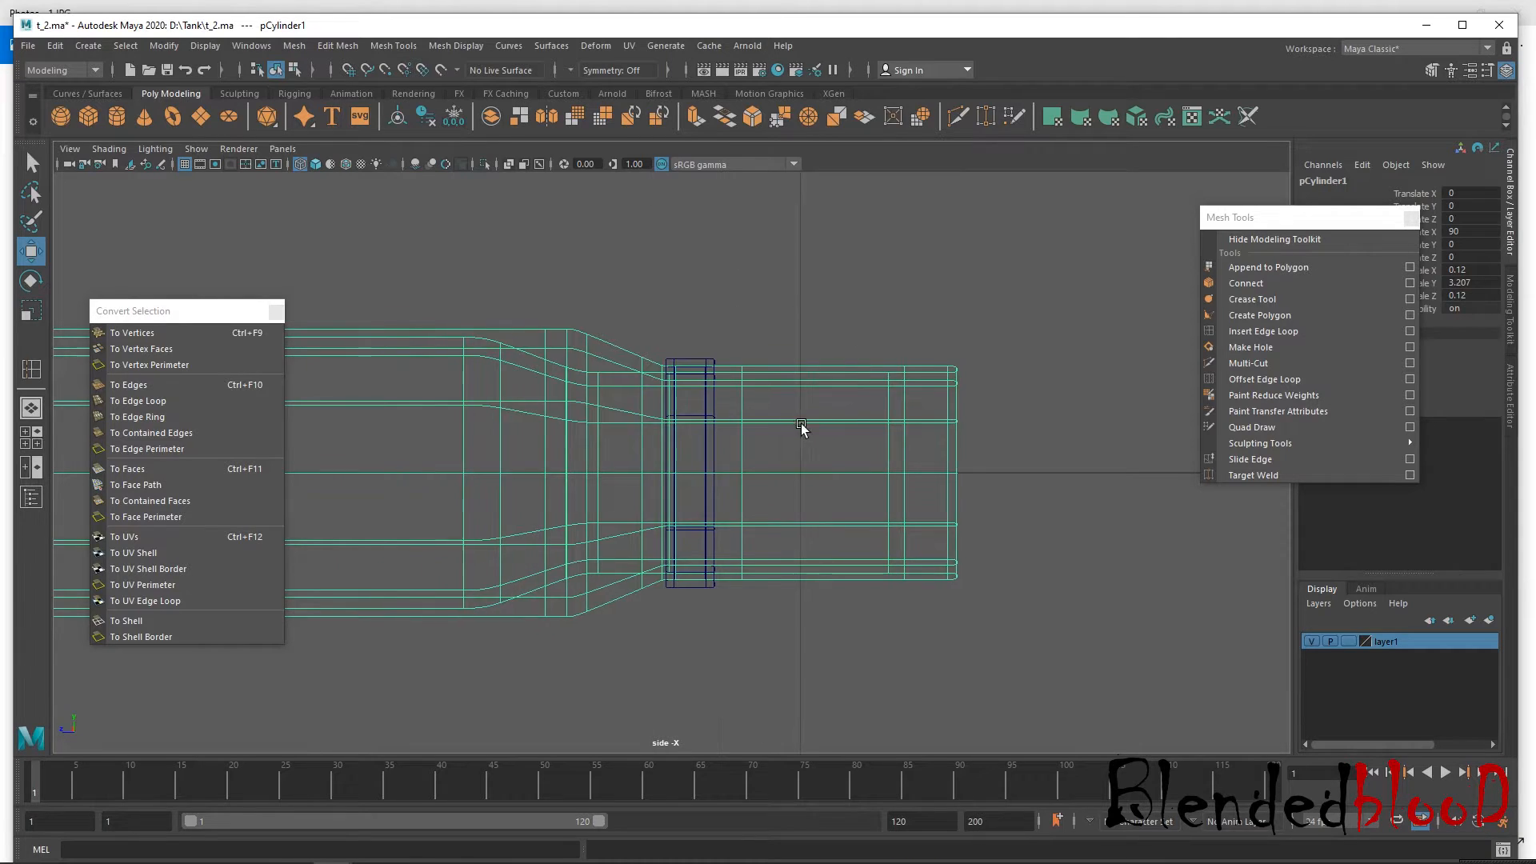
Select the ring around the barrel's neck and show it in unsmoothed display.
click(714, 374)
key(space)
key(space)
alt+drag(867, 387, 739, 676)
alt+right_drag(720, 520, 694, 687)
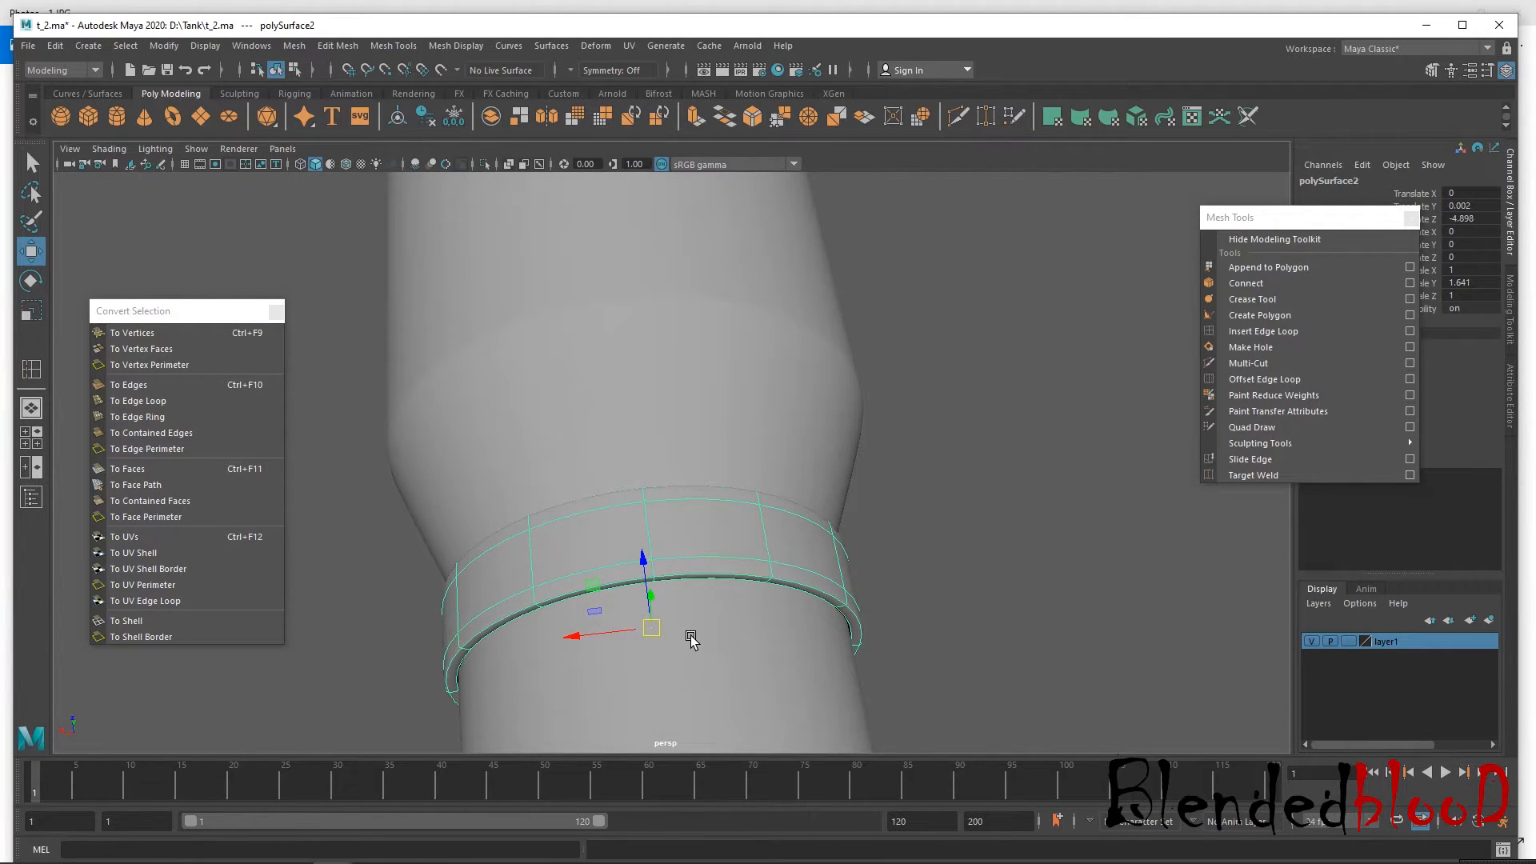
key(1)
alt+drag(694, 535, 696, 538)
right_drag(689, 494, 640, 428)
right_drag(724, 404, 640, 424)
alt+drag(771, 507, 757, 470)
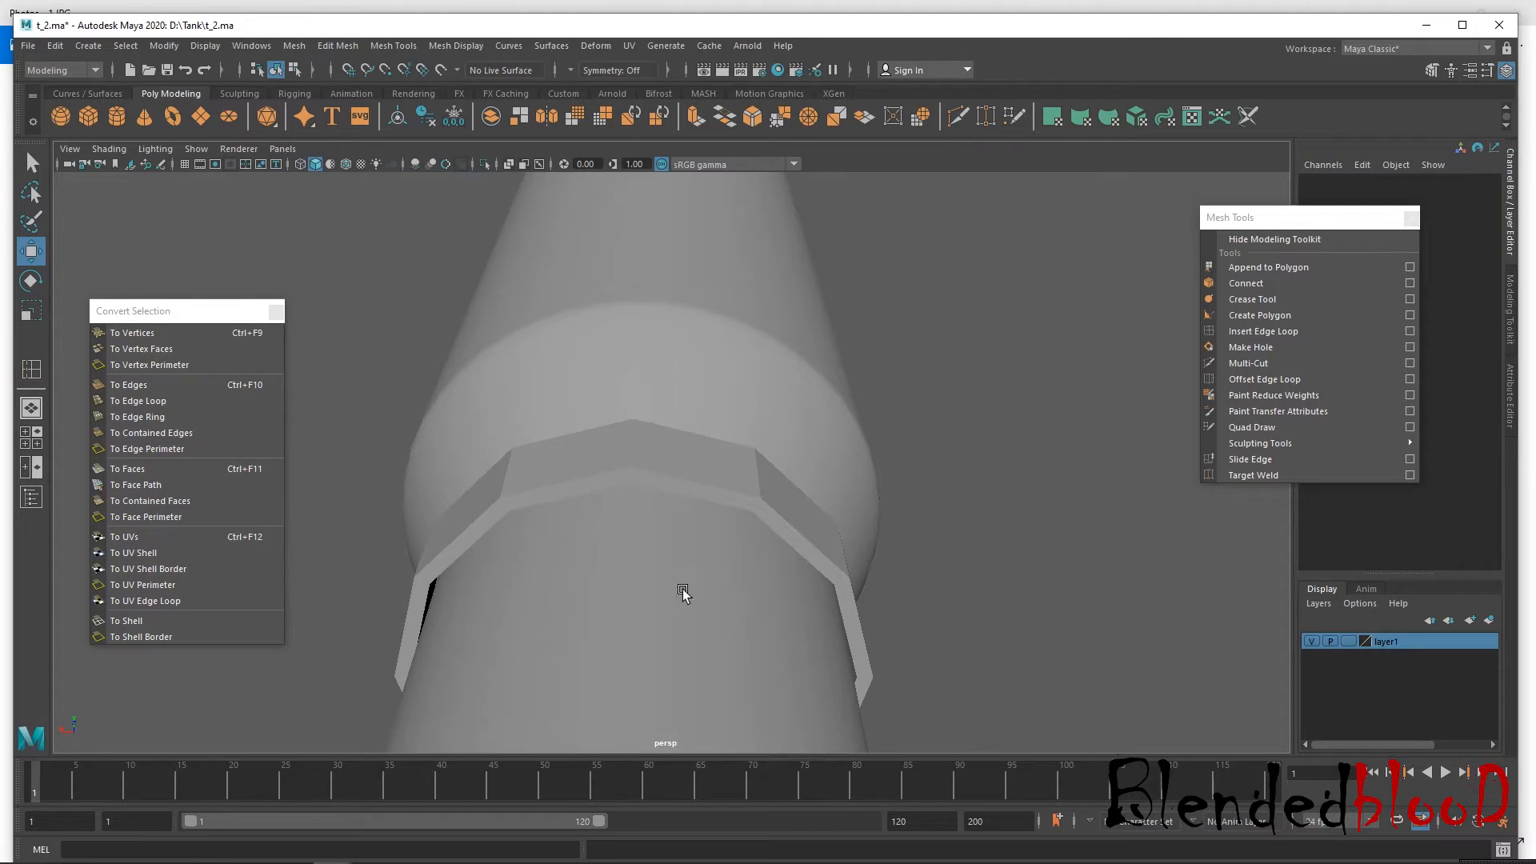
Rotate the neck ring about the barrel axis by about 15.56 degrees in the front view, bringing a flat segment to its top.
click(698, 468)
right_drag(698, 464, 690, 445)
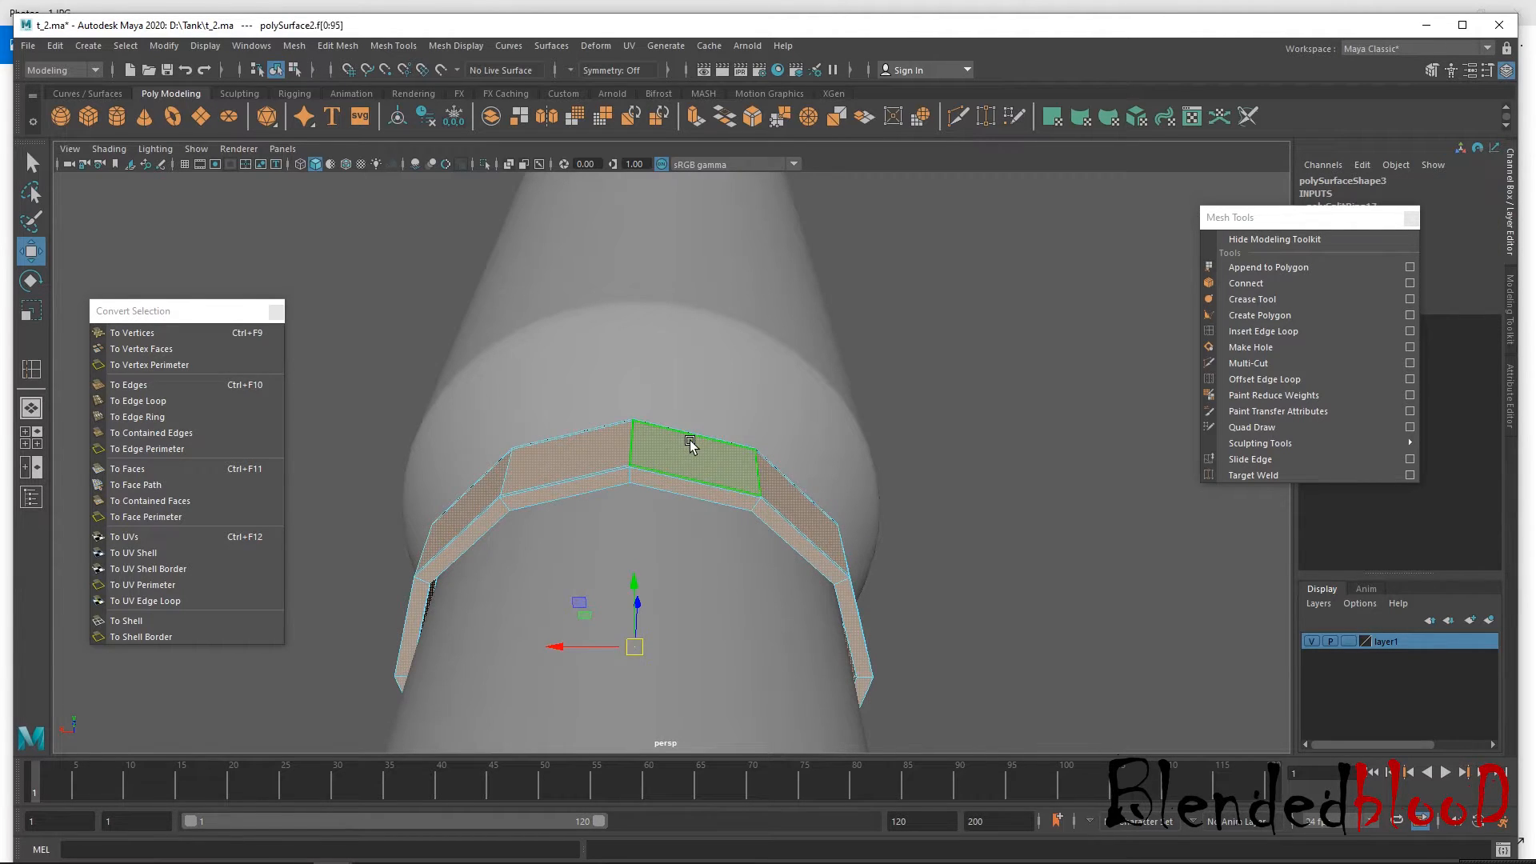
click(694, 457)
right_drag(747, 493, 795, 469)
key(space)
key(space)
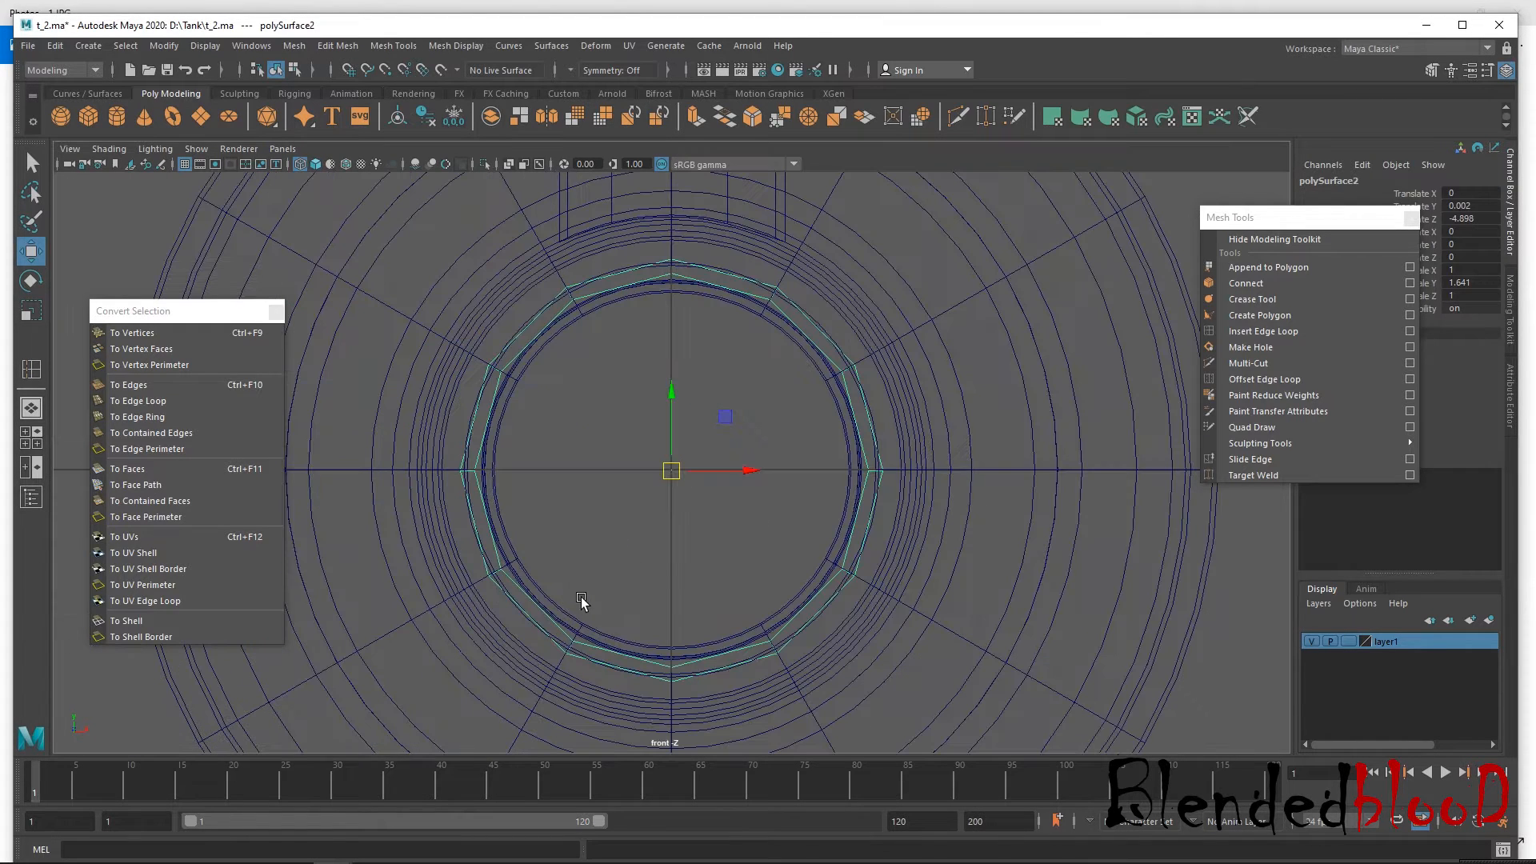
key(e)
drag(731, 429, 712, 420)
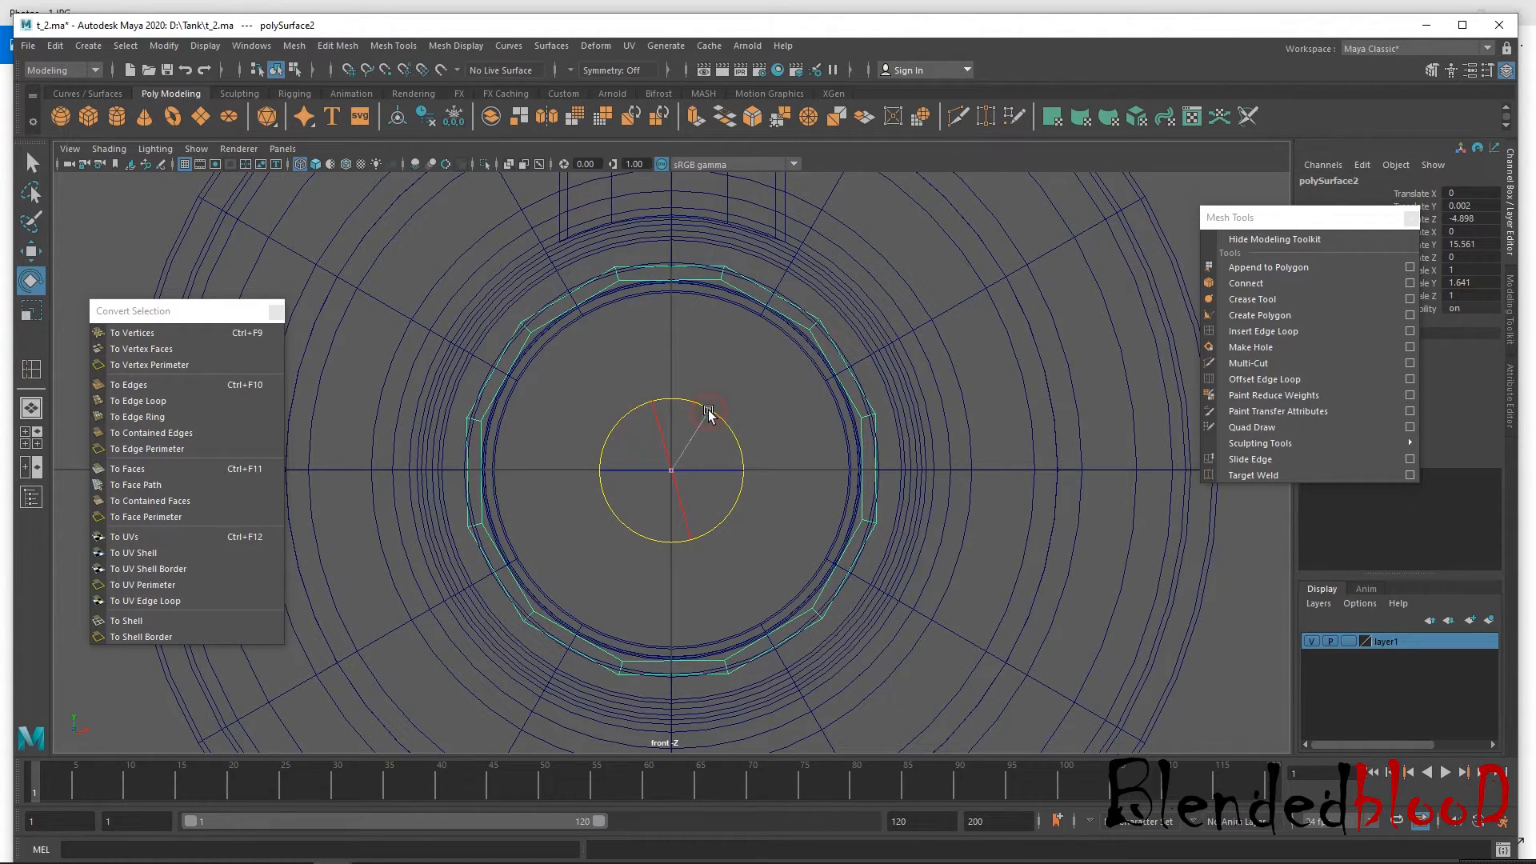
key(w)
key(space)
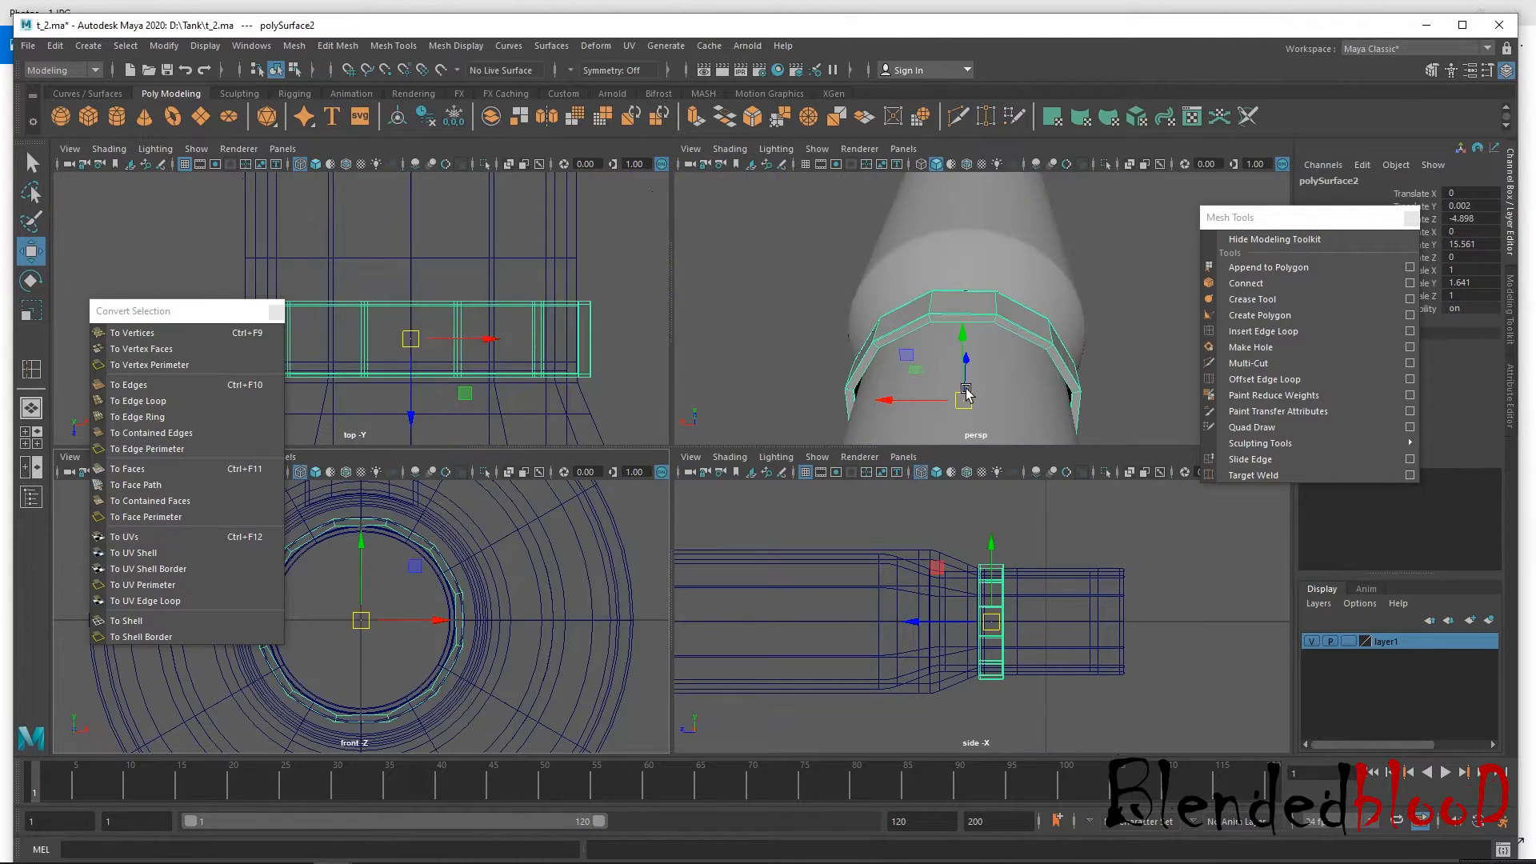
Extrude the ring's top outer face straight up into a block.
key(space)
alt+drag(972, 414, 638, 440)
right_drag(637, 439, 636, 453)
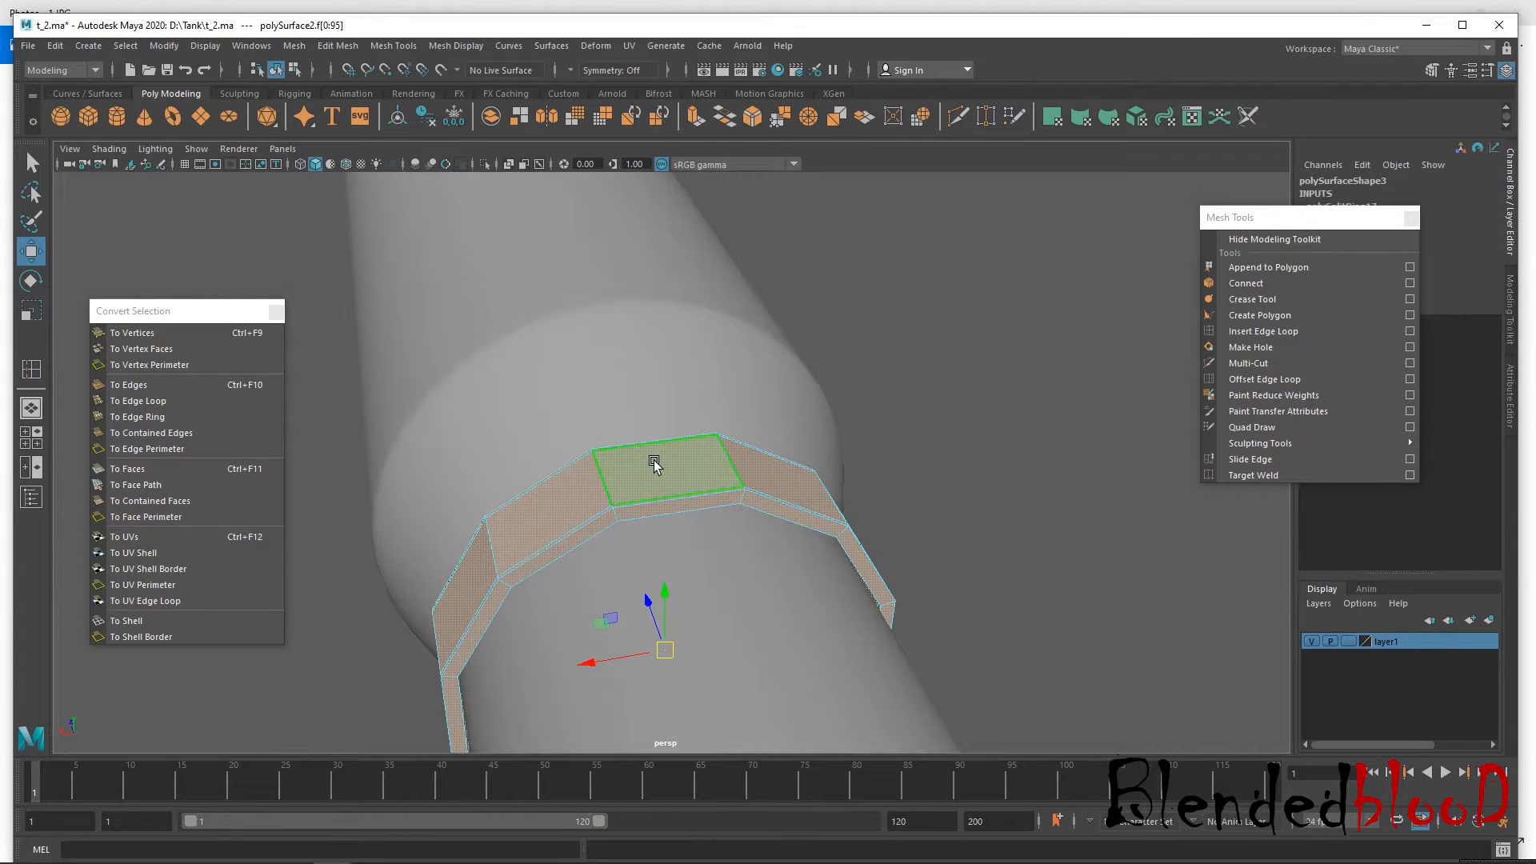
alt+drag(681, 530, 717, 480)
click(711, 508)
alt+drag(791, 518, 842, 606)
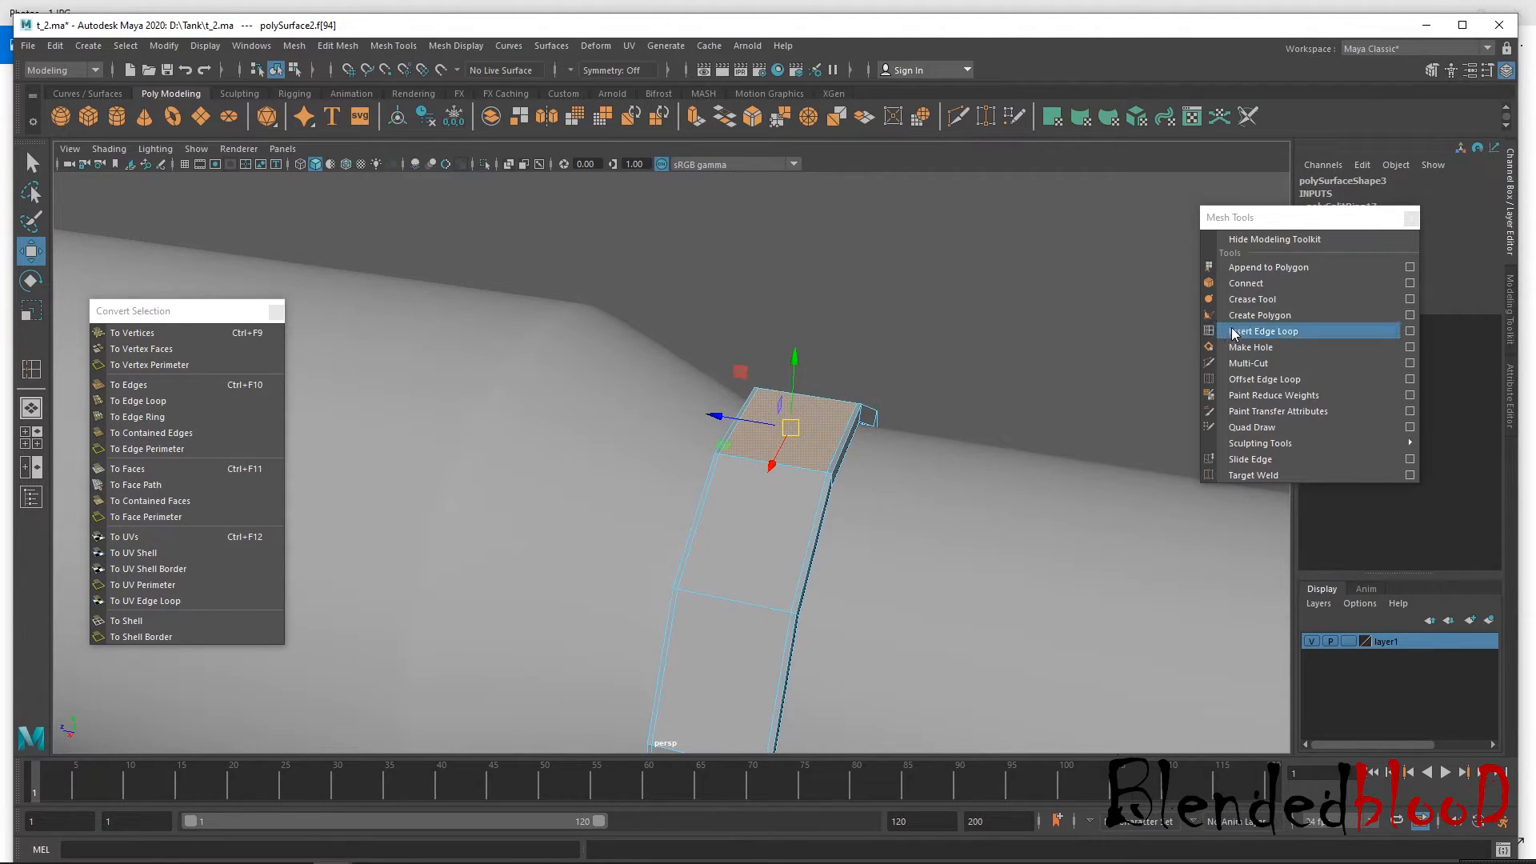
key(1)
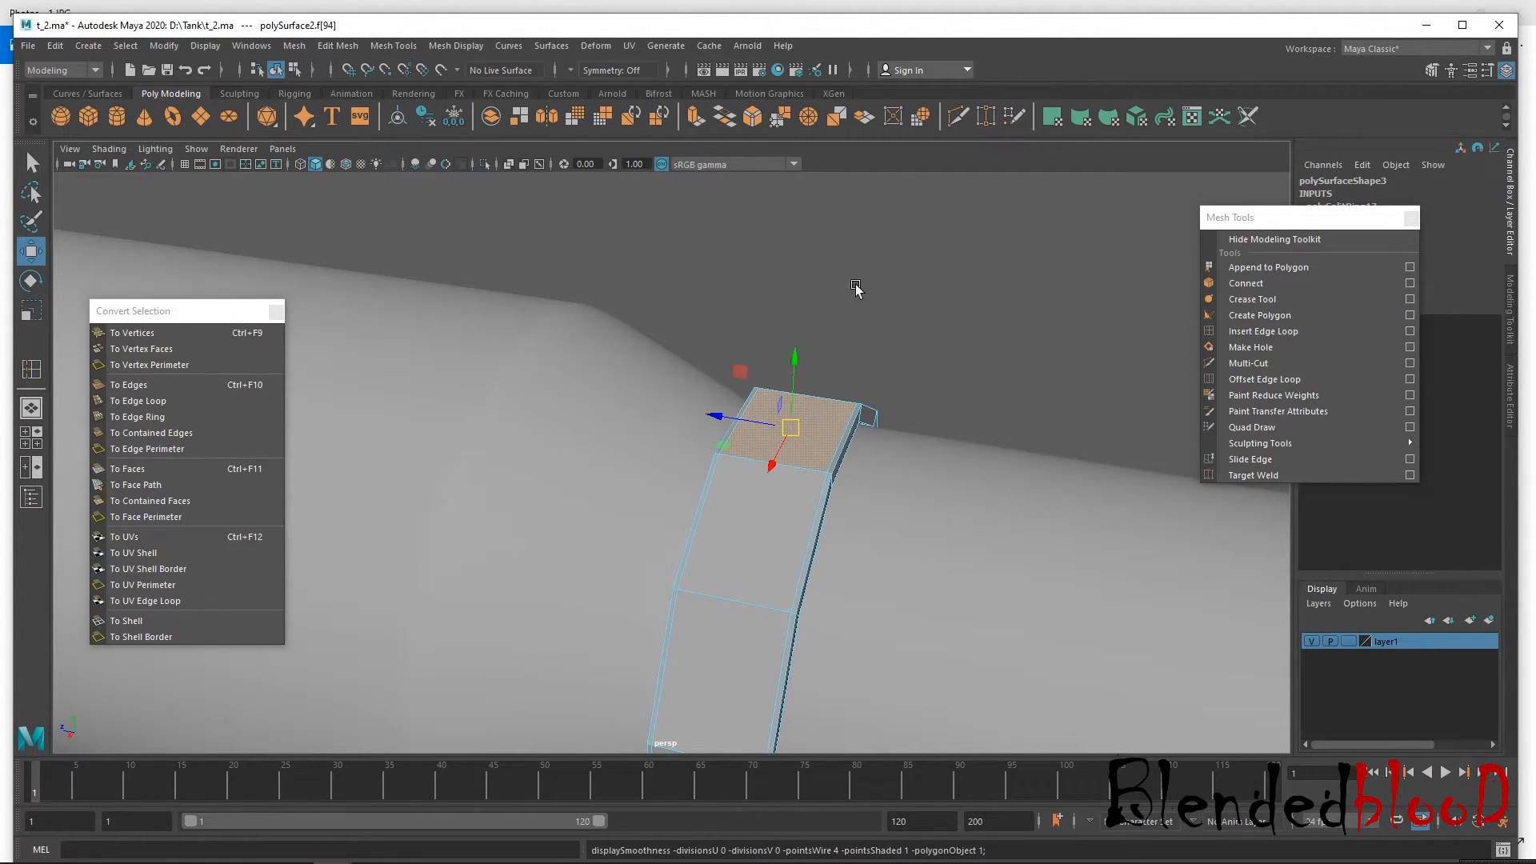
click(694, 116)
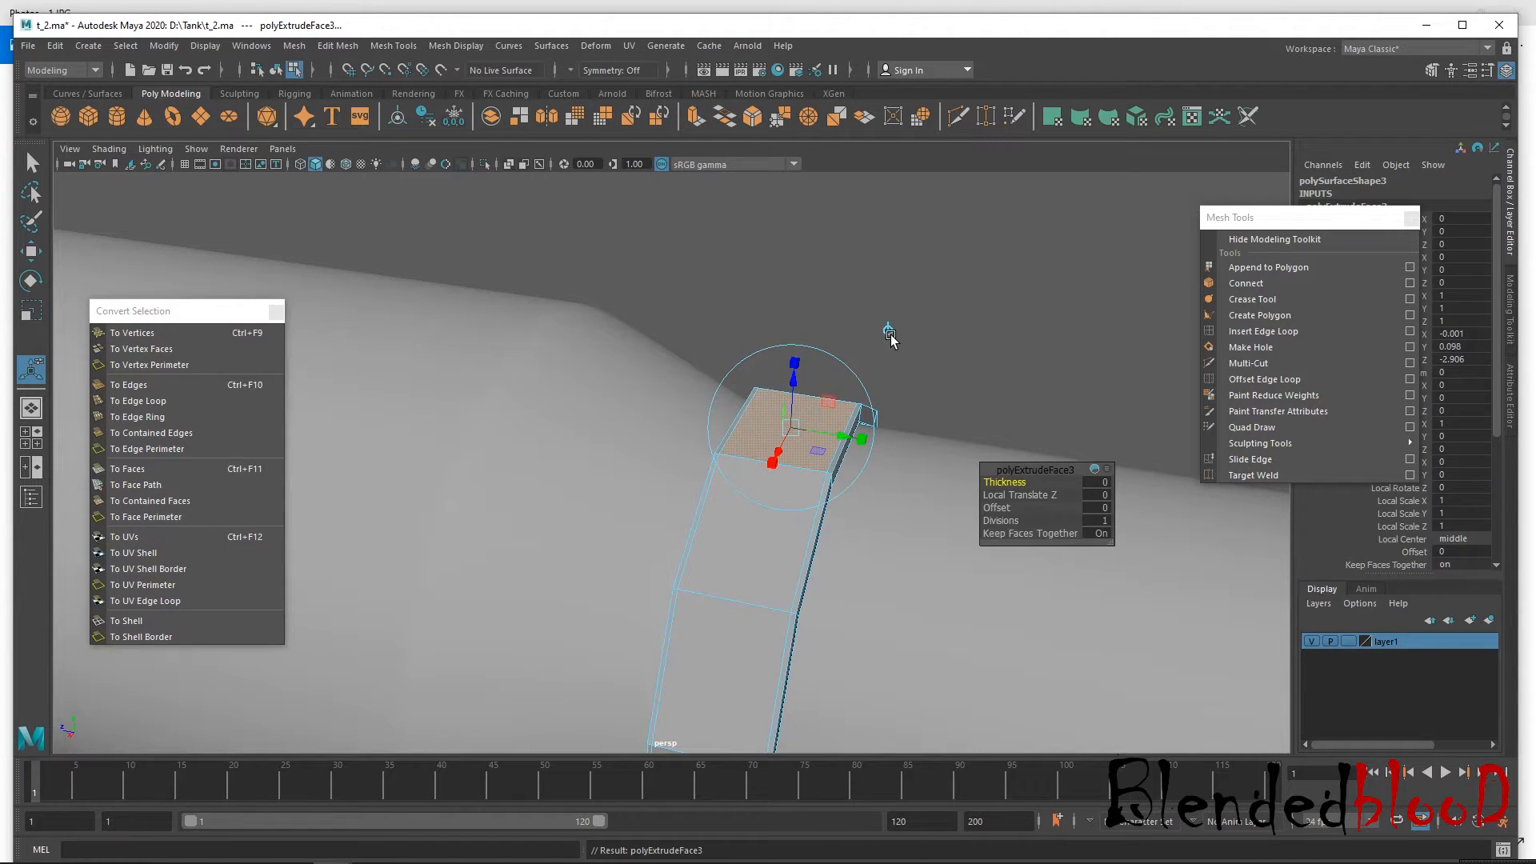
key(w)
drag(797, 372, 796, 266)
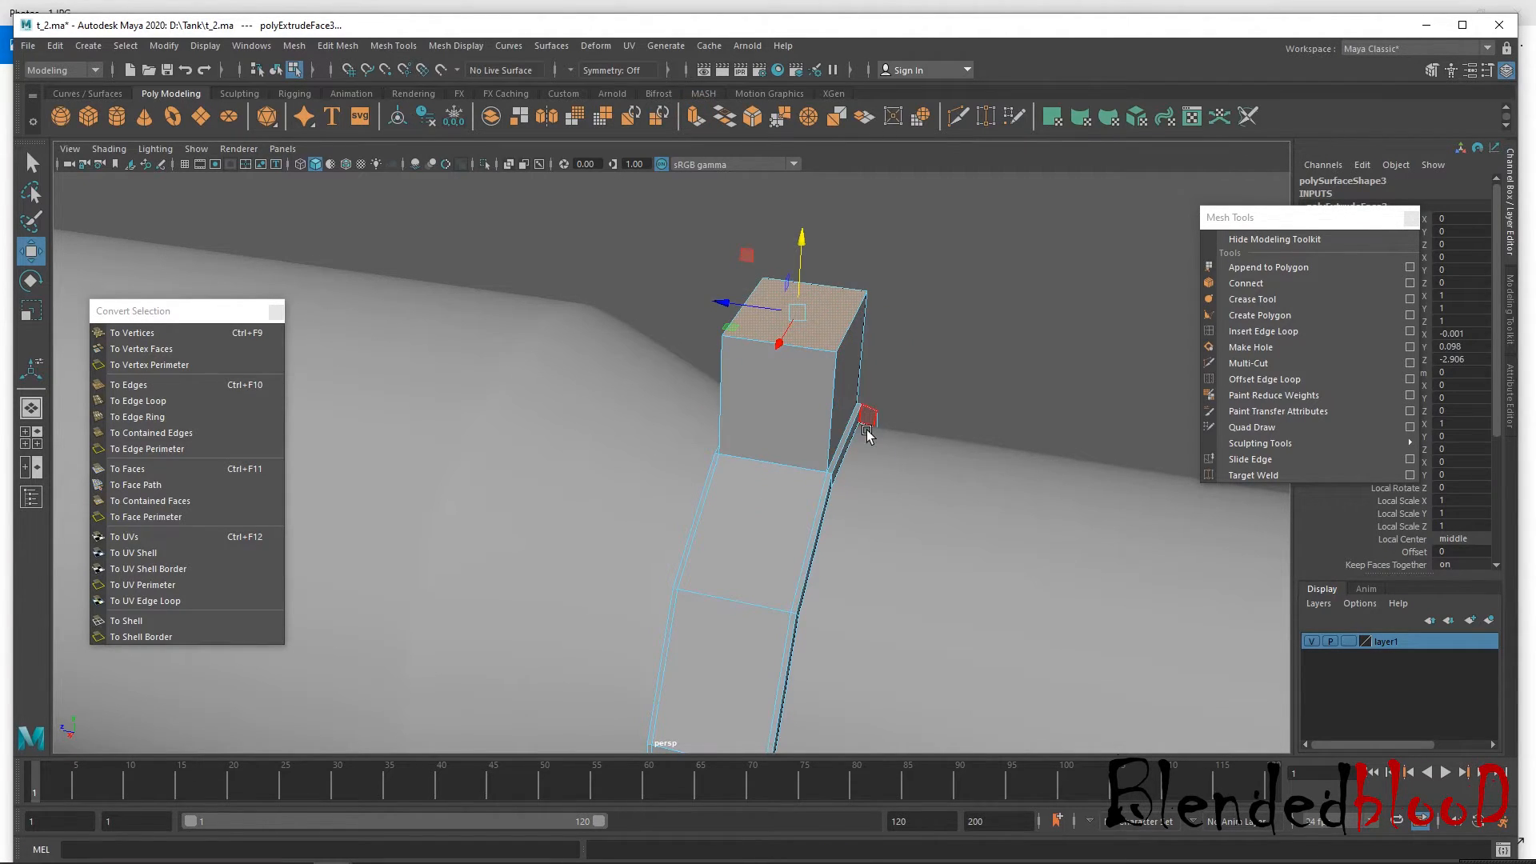
Fine-tune the position and height of the extruded block's top face in the side view.
key(space)
key(space)
scroll(884, 436, up, 3)
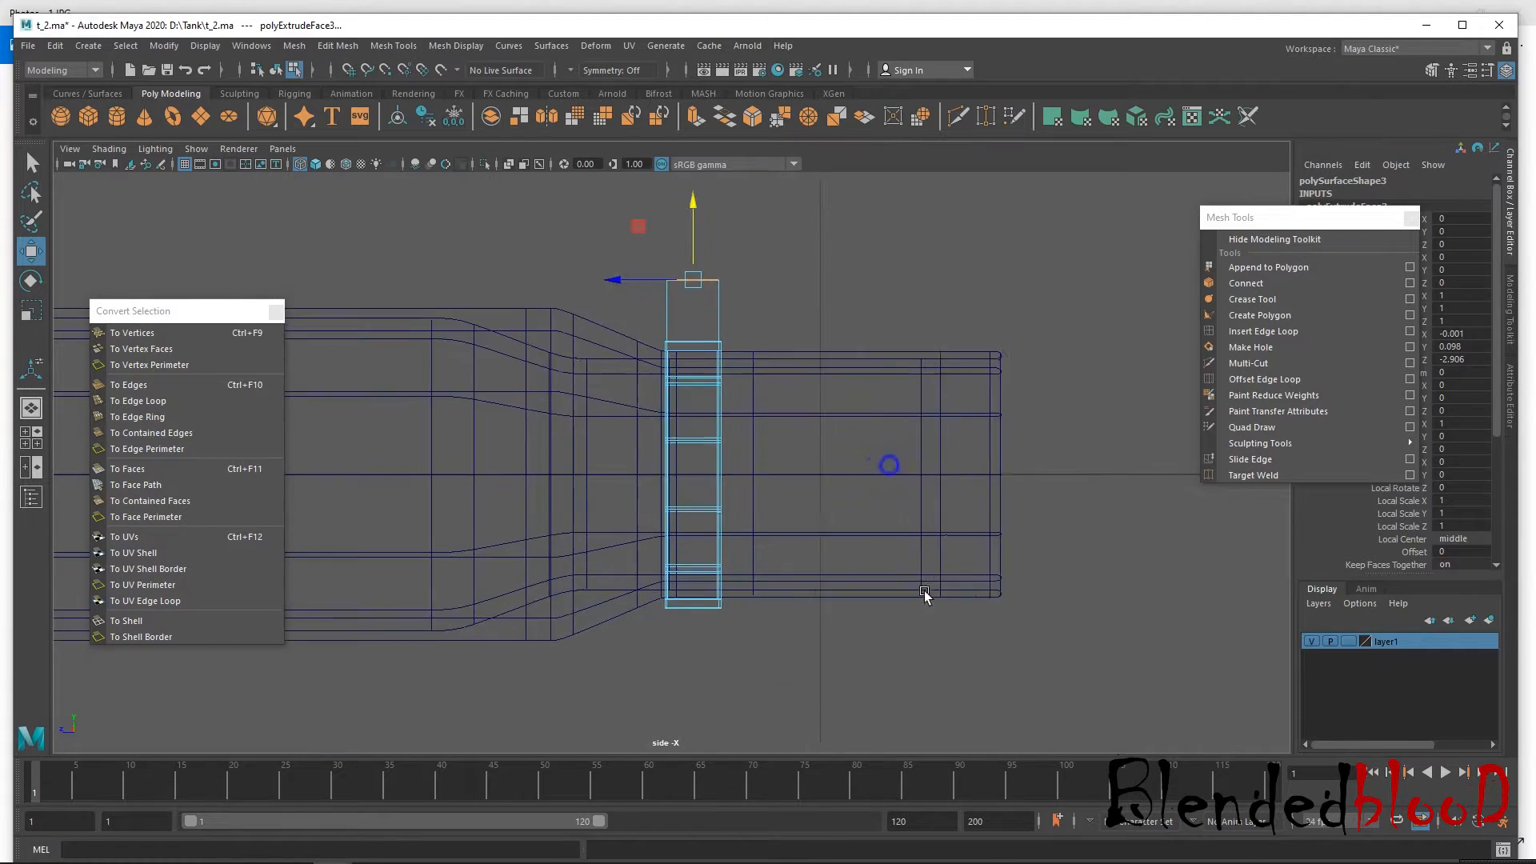
alt+middle_drag(716, 331, 849, 432)
scroll(837, 223, up, 3)
drag(866, 262, 883, 278)
alt+middle_drag(856, 367, 1006, 418)
drag(1014, 335, 1025, 305)
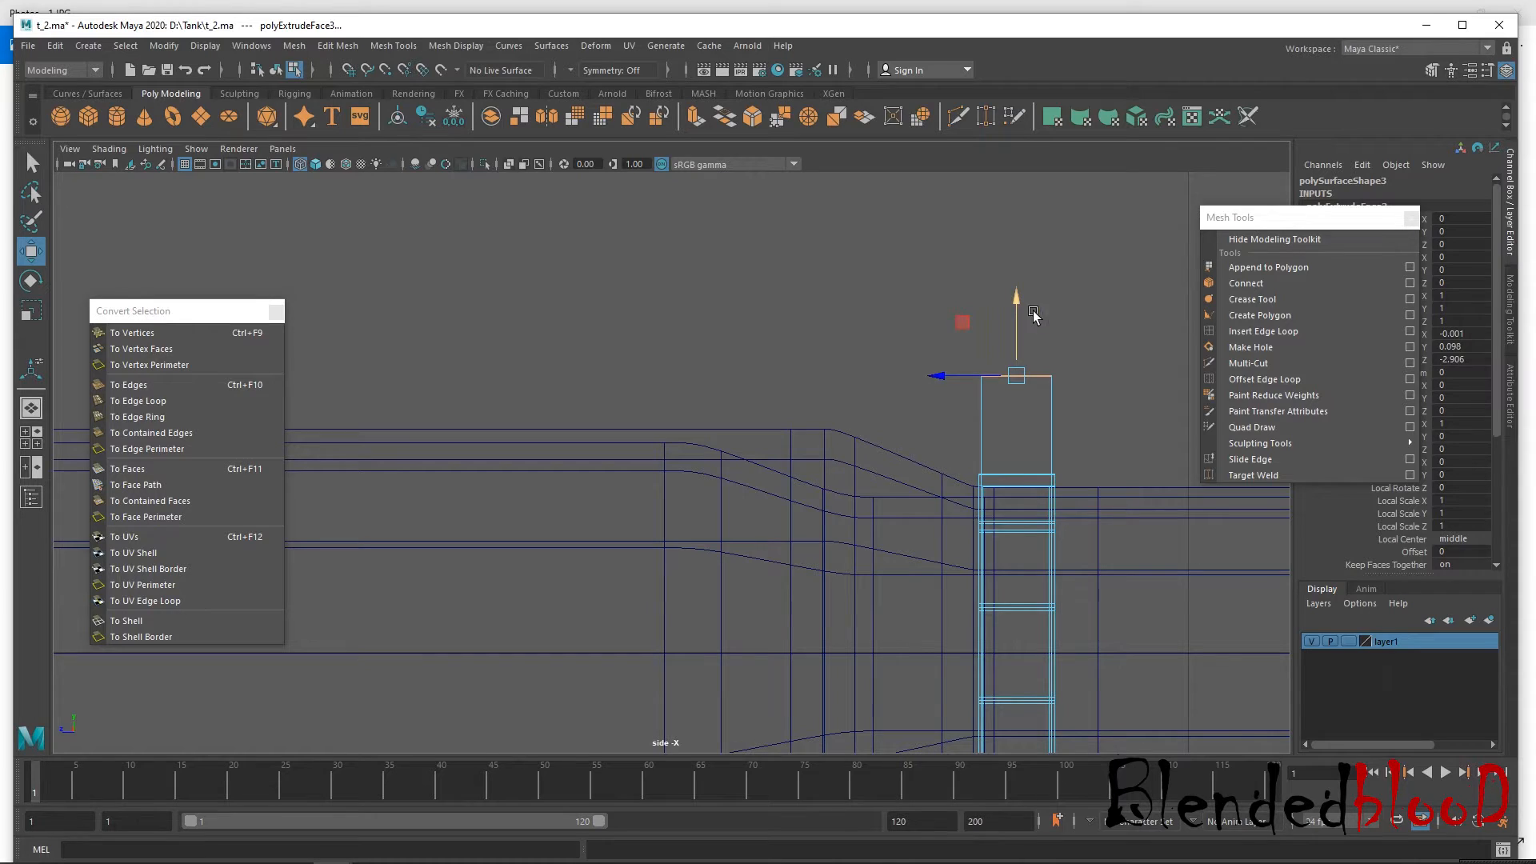
key(space)
click(1261, 378)
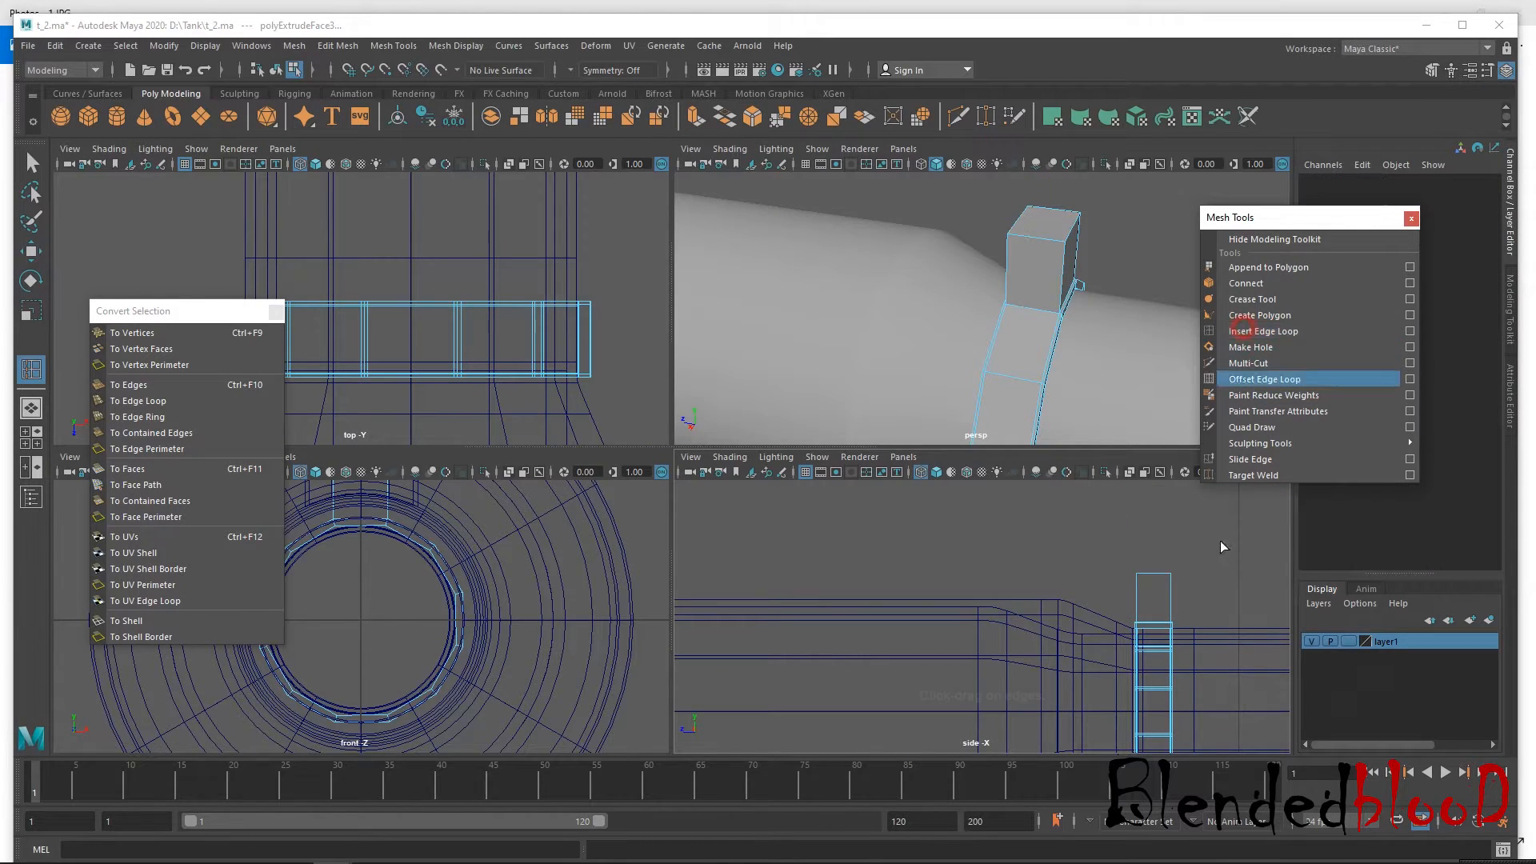
key(space)
alt+right_drag(1058, 505, 1072, 554)
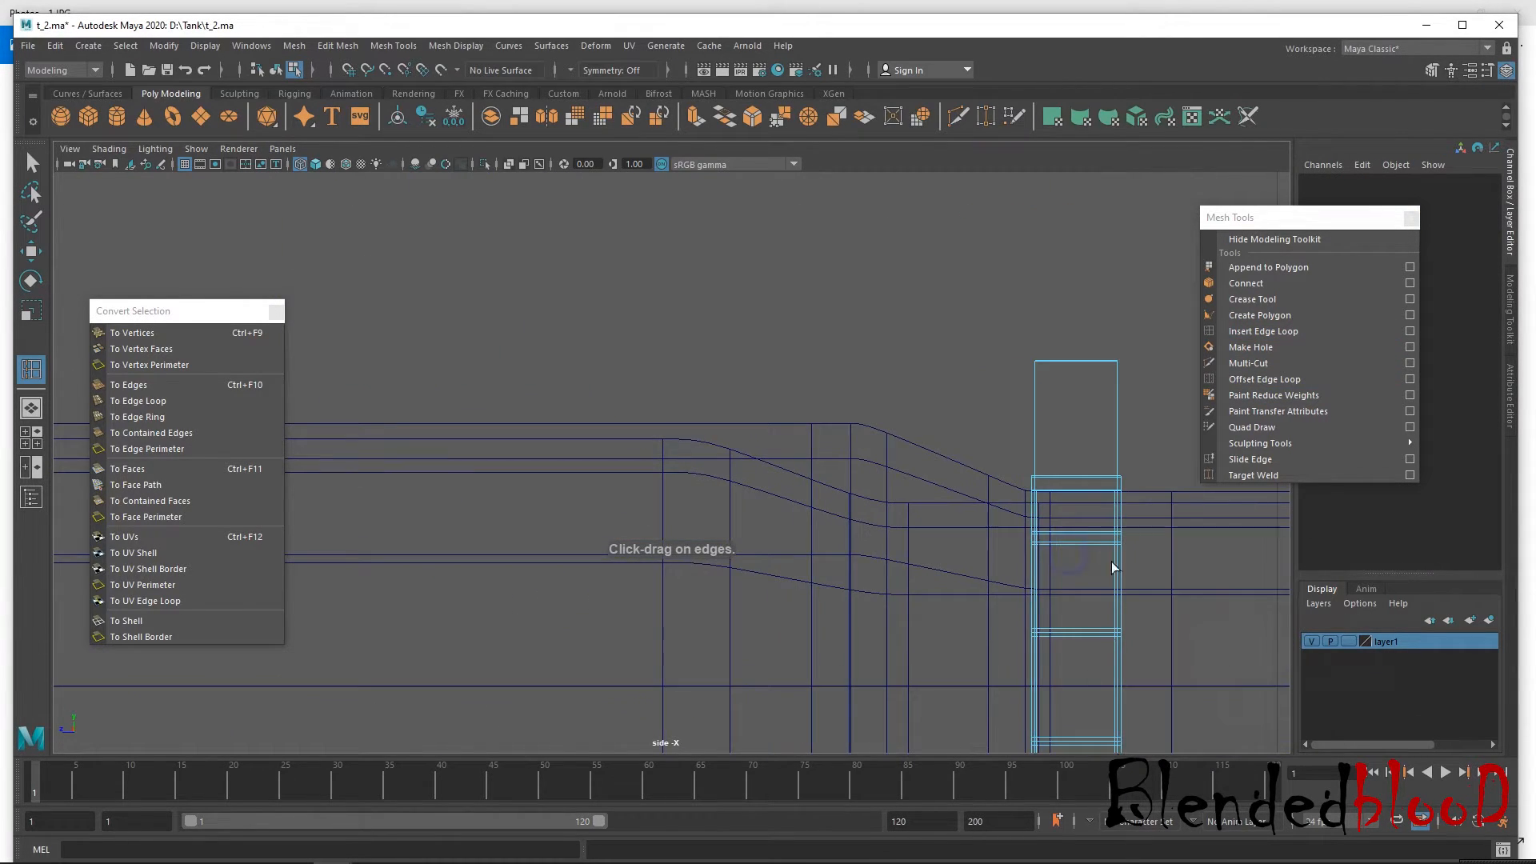
alt+middle_drag(1071, 553, 972, 564)
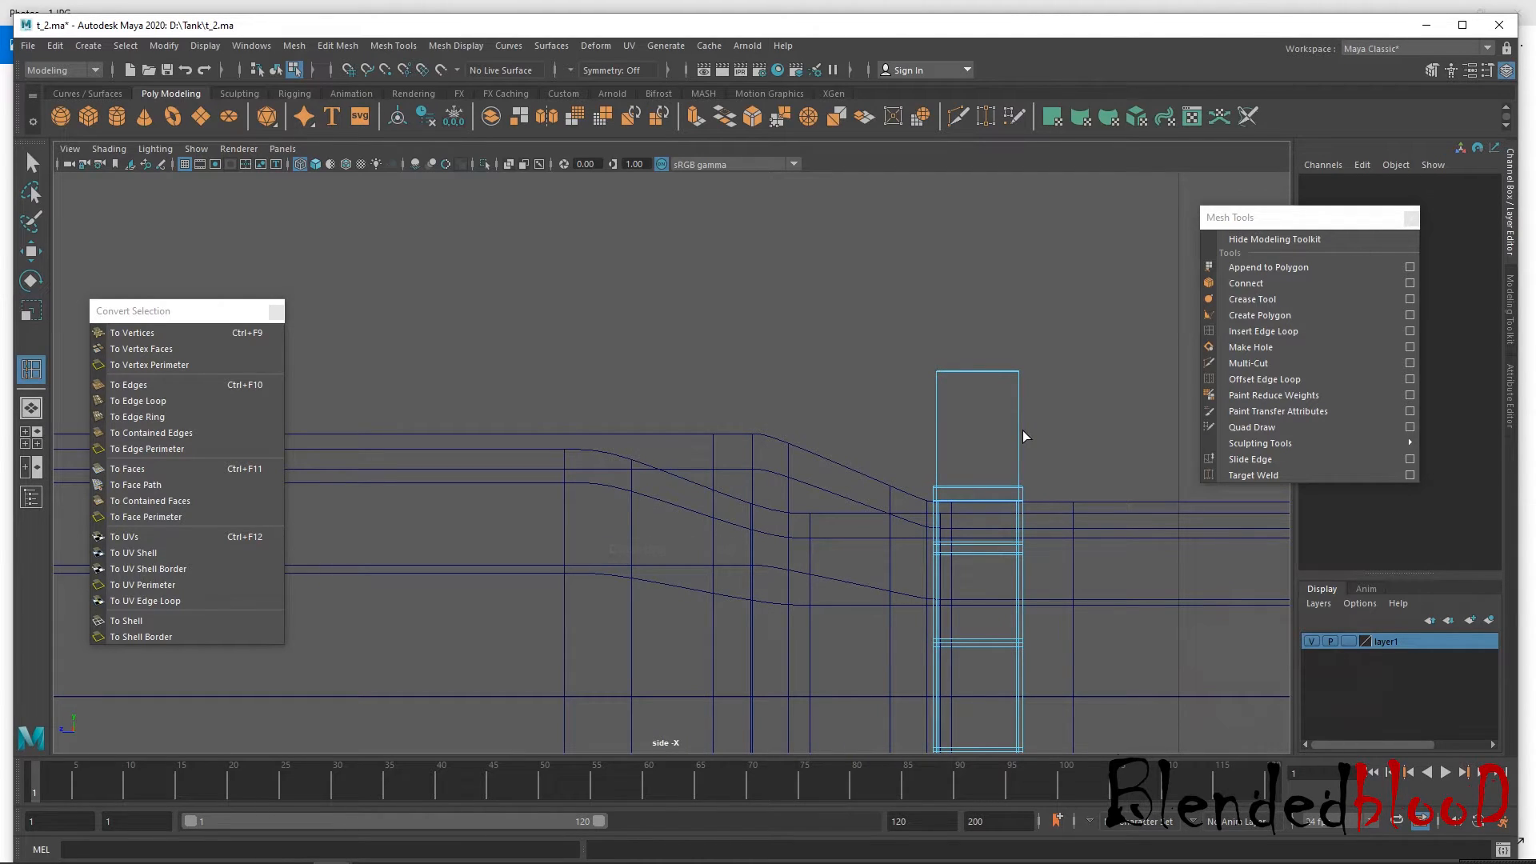
key(w)
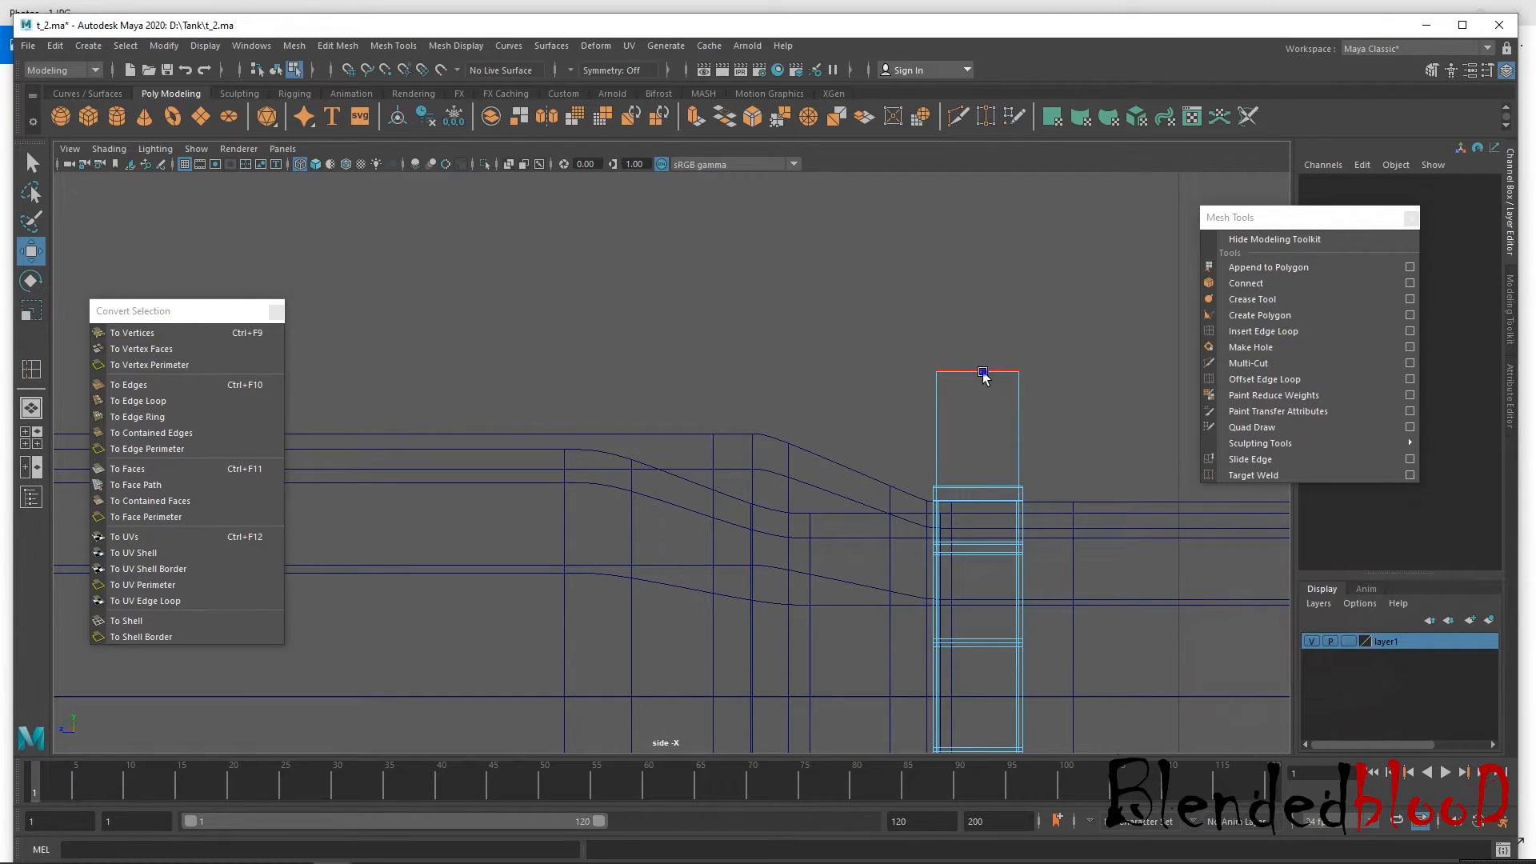
Move the block's top vertices back and down so it slants over the barrel's taper to just above the shoulder.
right_drag(885, 371, 884, 371)
drag(880, 305, 1152, 453)
drag(895, 370, 784, 385)
drag(863, 297, 859, 339)
drag(795, 422, 737, 423)
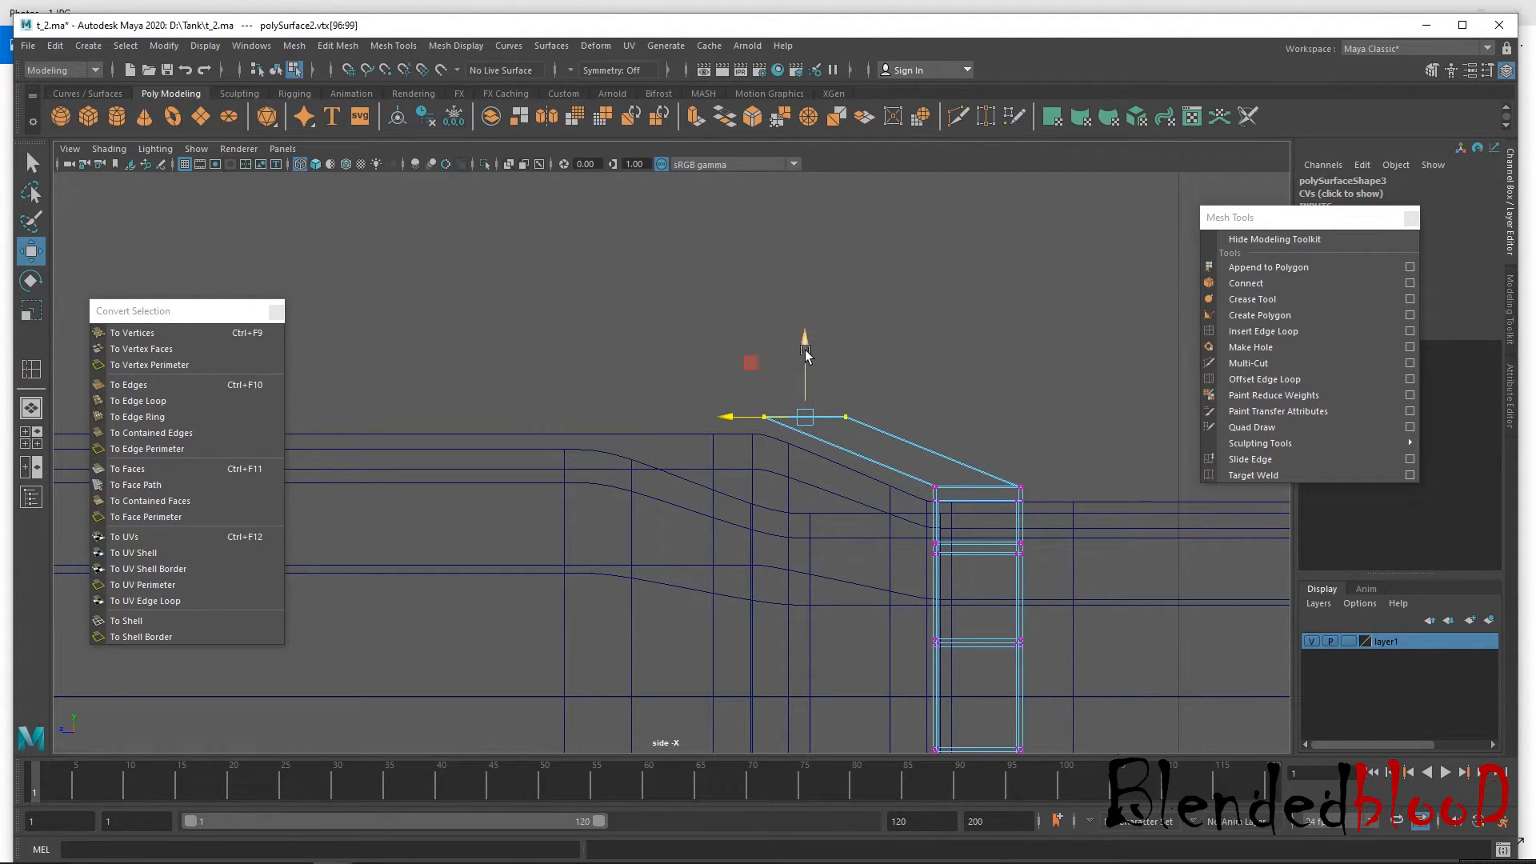
drag(742, 416, 743, 422)
Extrude the slanted arm's top face and raise it into a short upright block above the barrel's shoulder.
key(space)
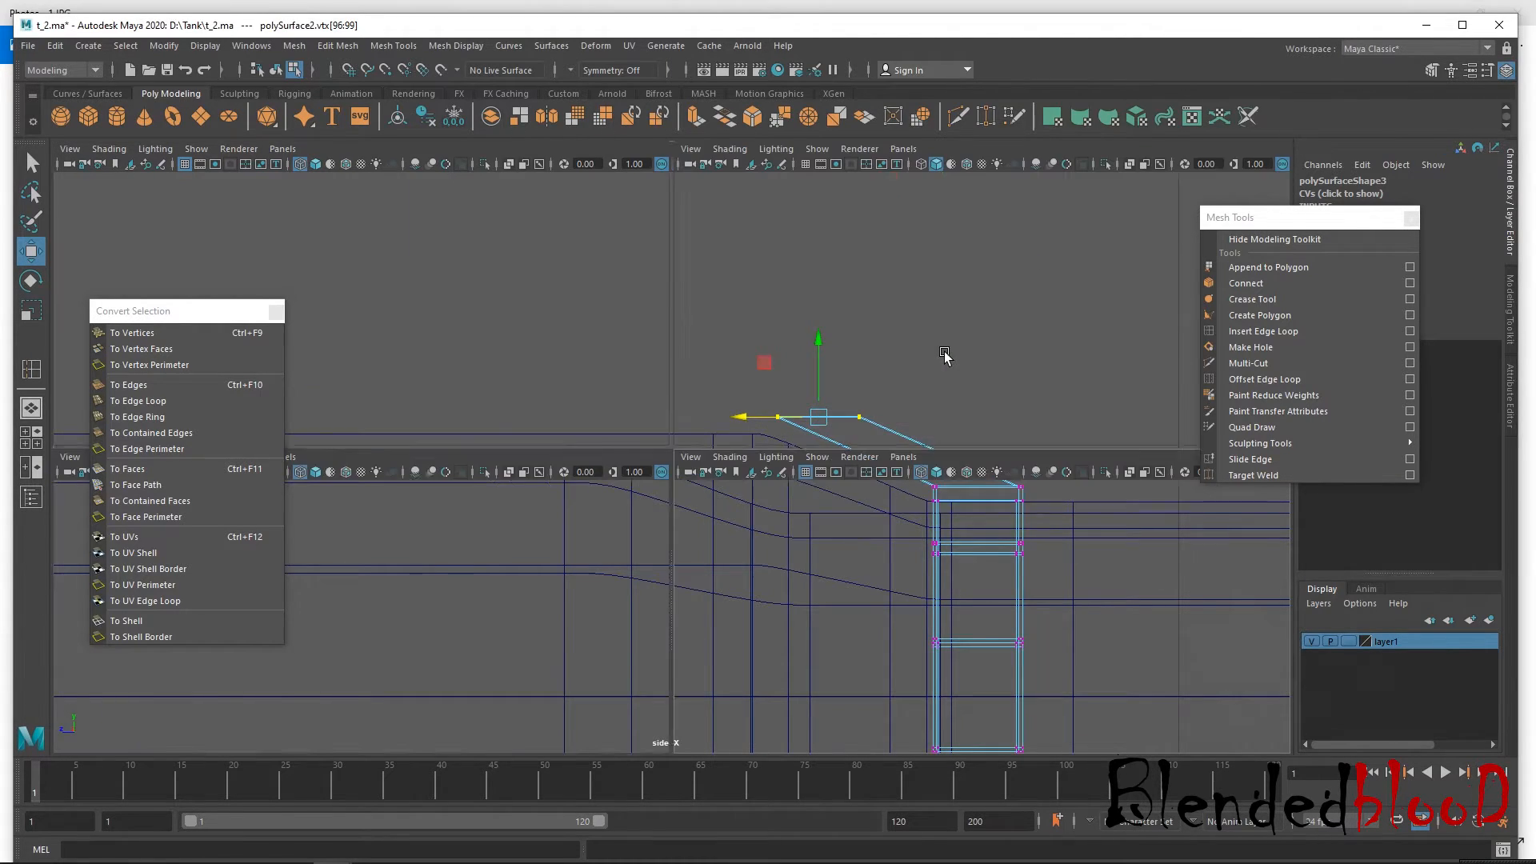
key(space)
alt+drag(925, 355, 824, 424)
right_drag(824, 428, 828, 445)
click(848, 426)
key(space)
key(space)
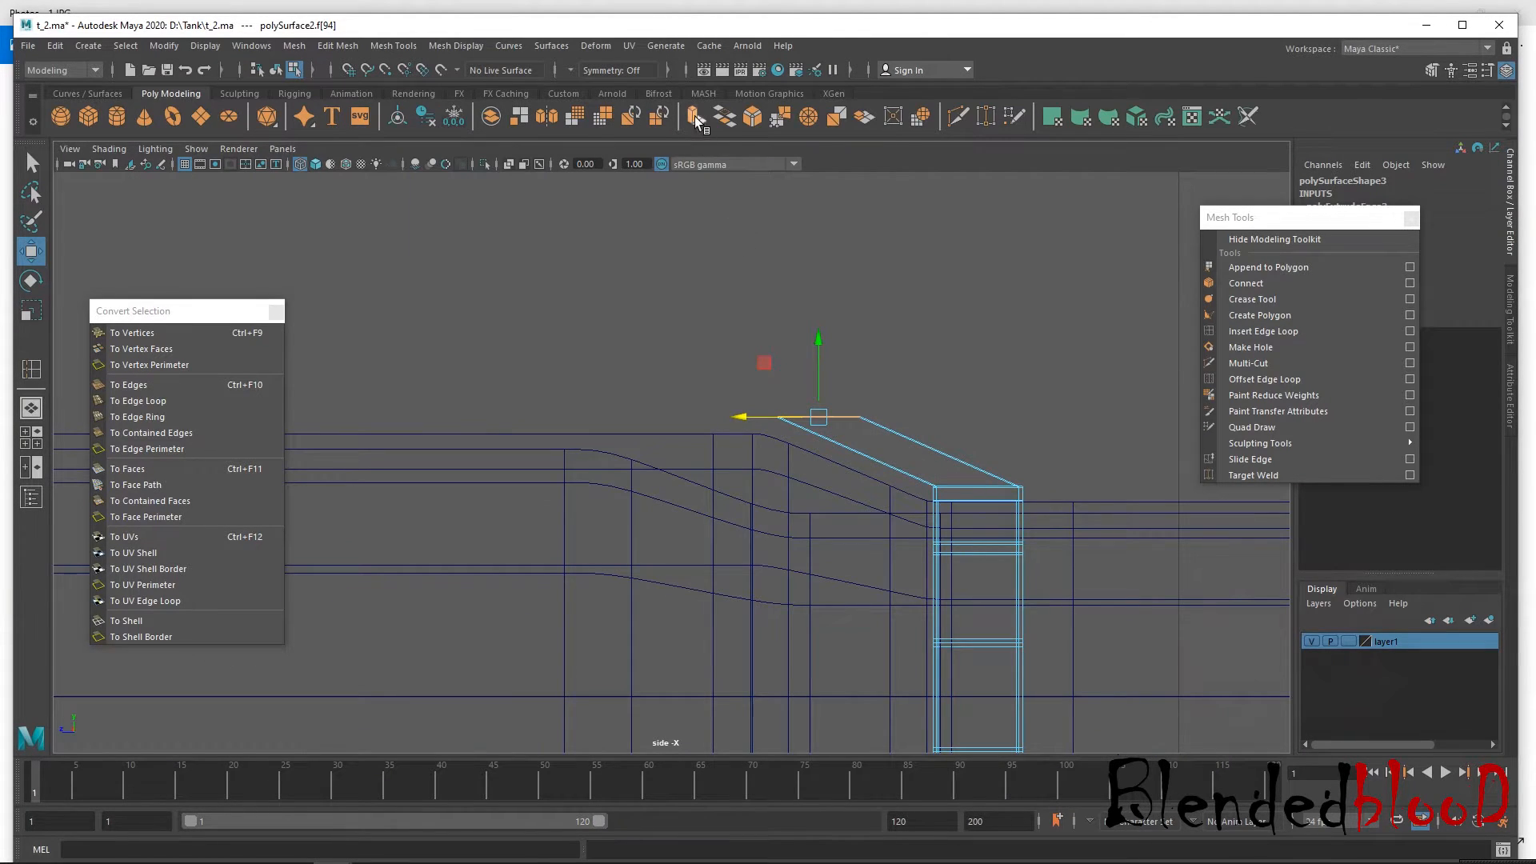
click(696, 120)
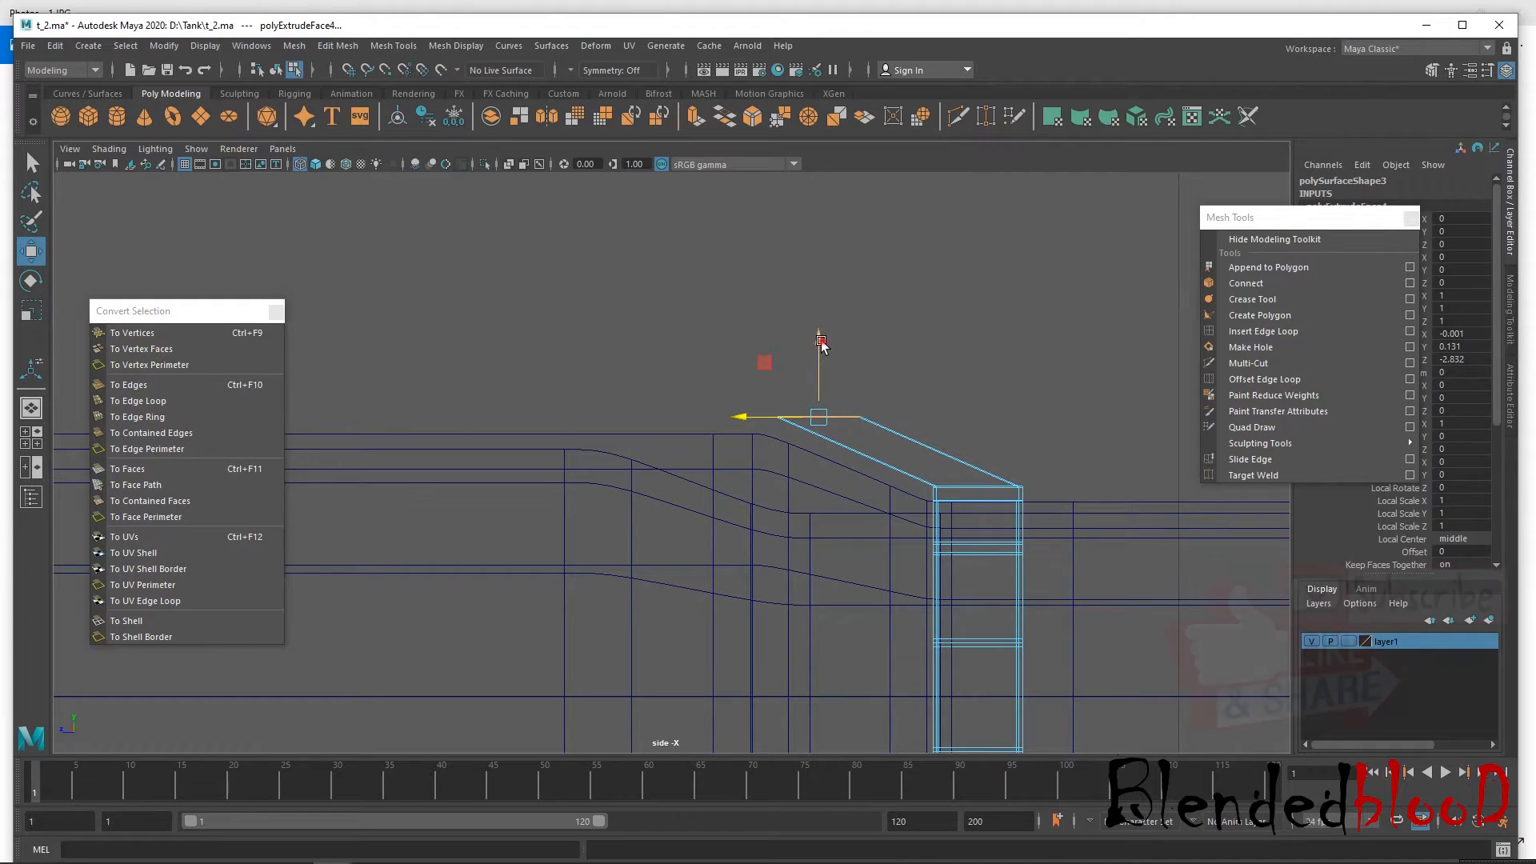
scroll(994, 600, down, 8)
scroll(937, 594, up, 6)
scroll(951, 616, down, 2)
scroll(944, 616, up, 3)
alt+middle_drag(766, 584, 1046, 617)
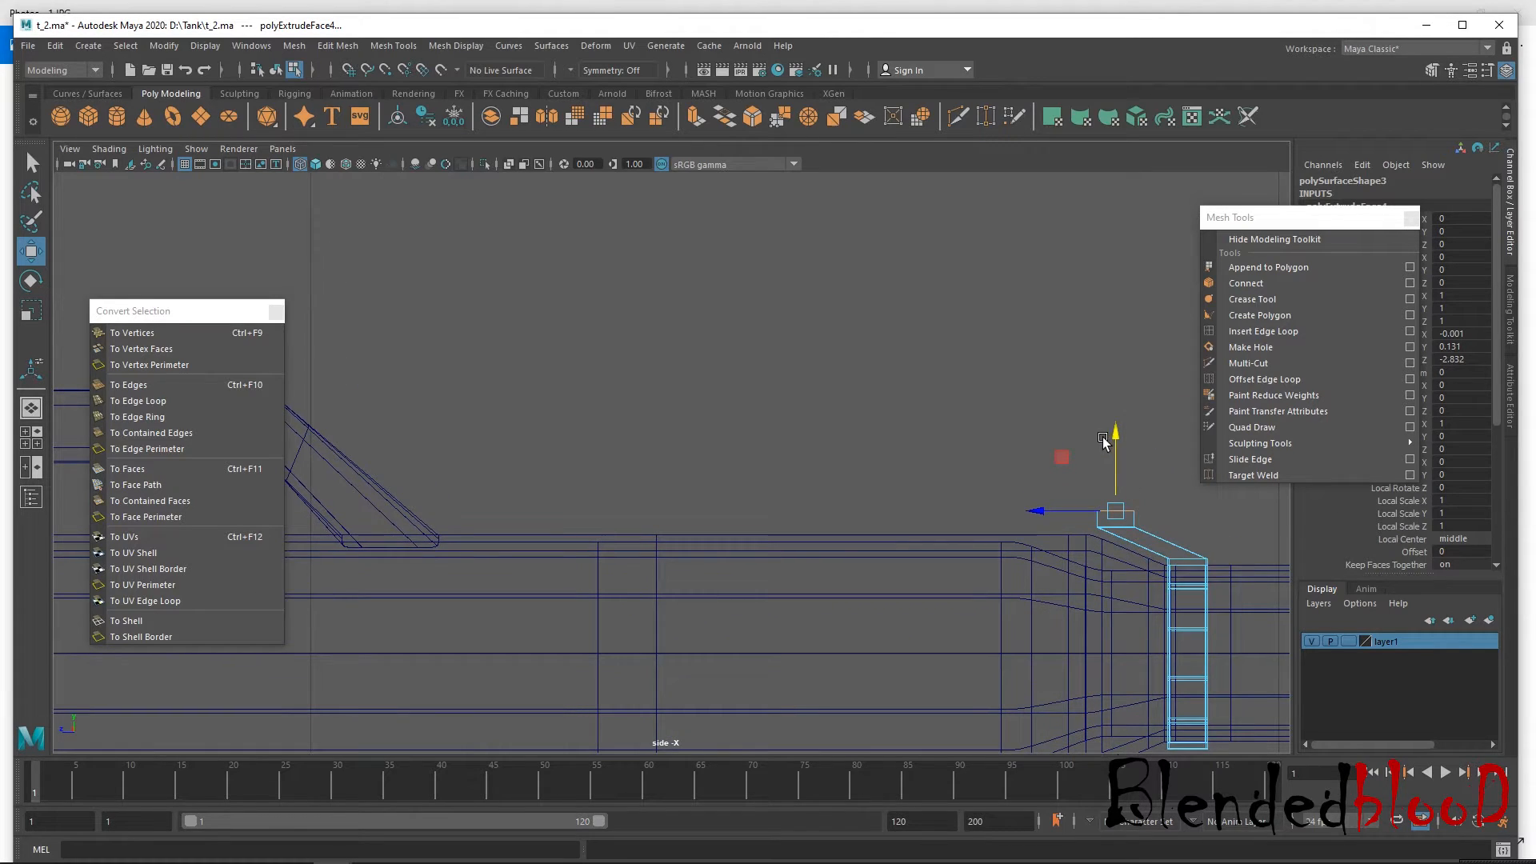
drag(1113, 432, 1117, 417)
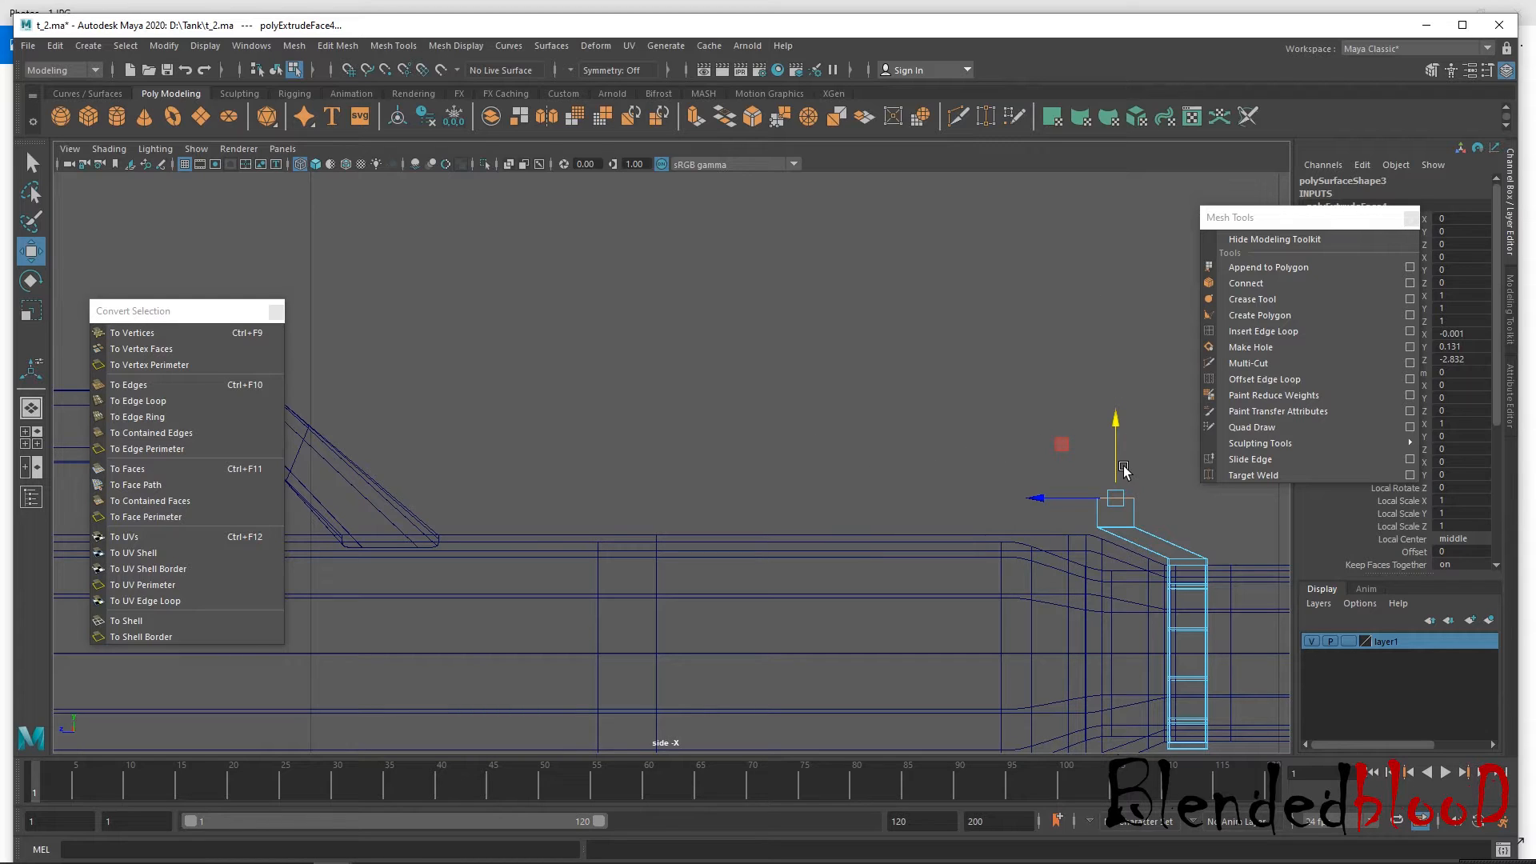
Extrude the block's face pointing away from the ring into a long bar along the barrel's top, reaching the raised handle's foot.
key(space)
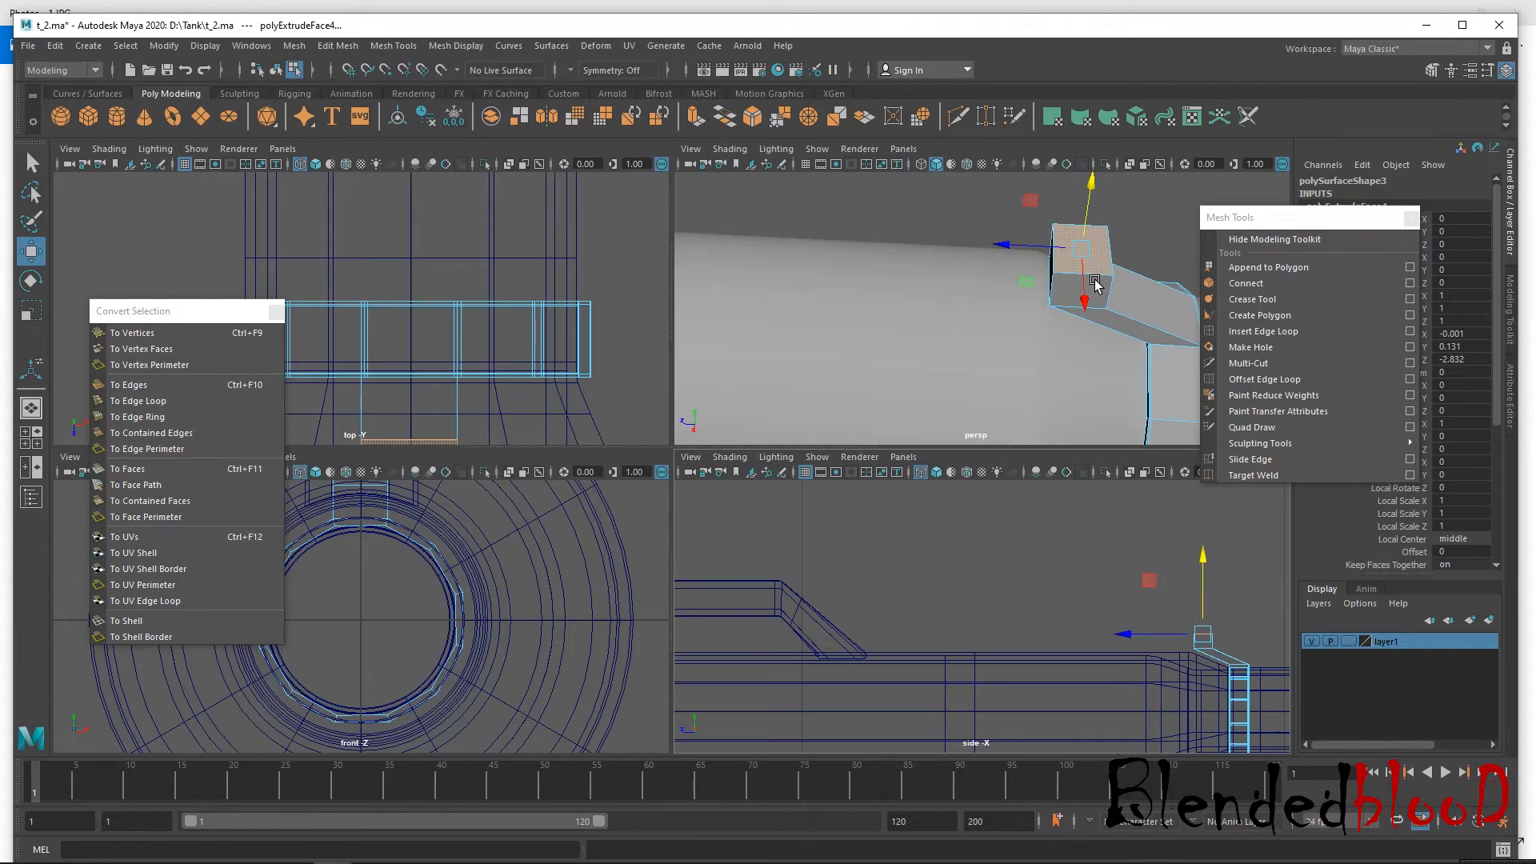
alt+drag(1012, 316, 1081, 307)
right_drag(1048, 218, 1051, 248)
double_click(1049, 227)
click(1049, 227)
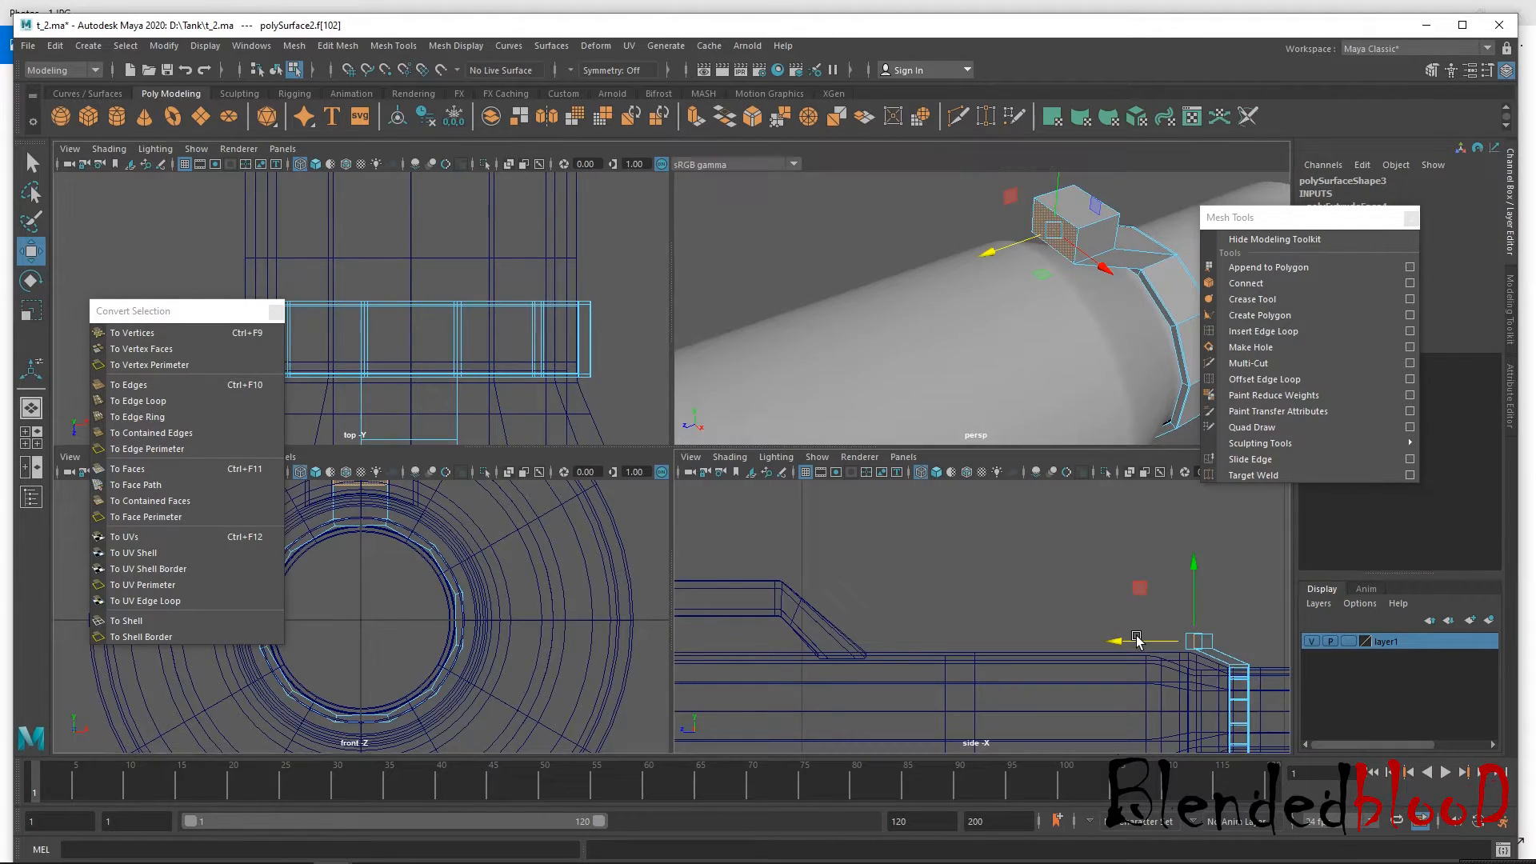
key(space)
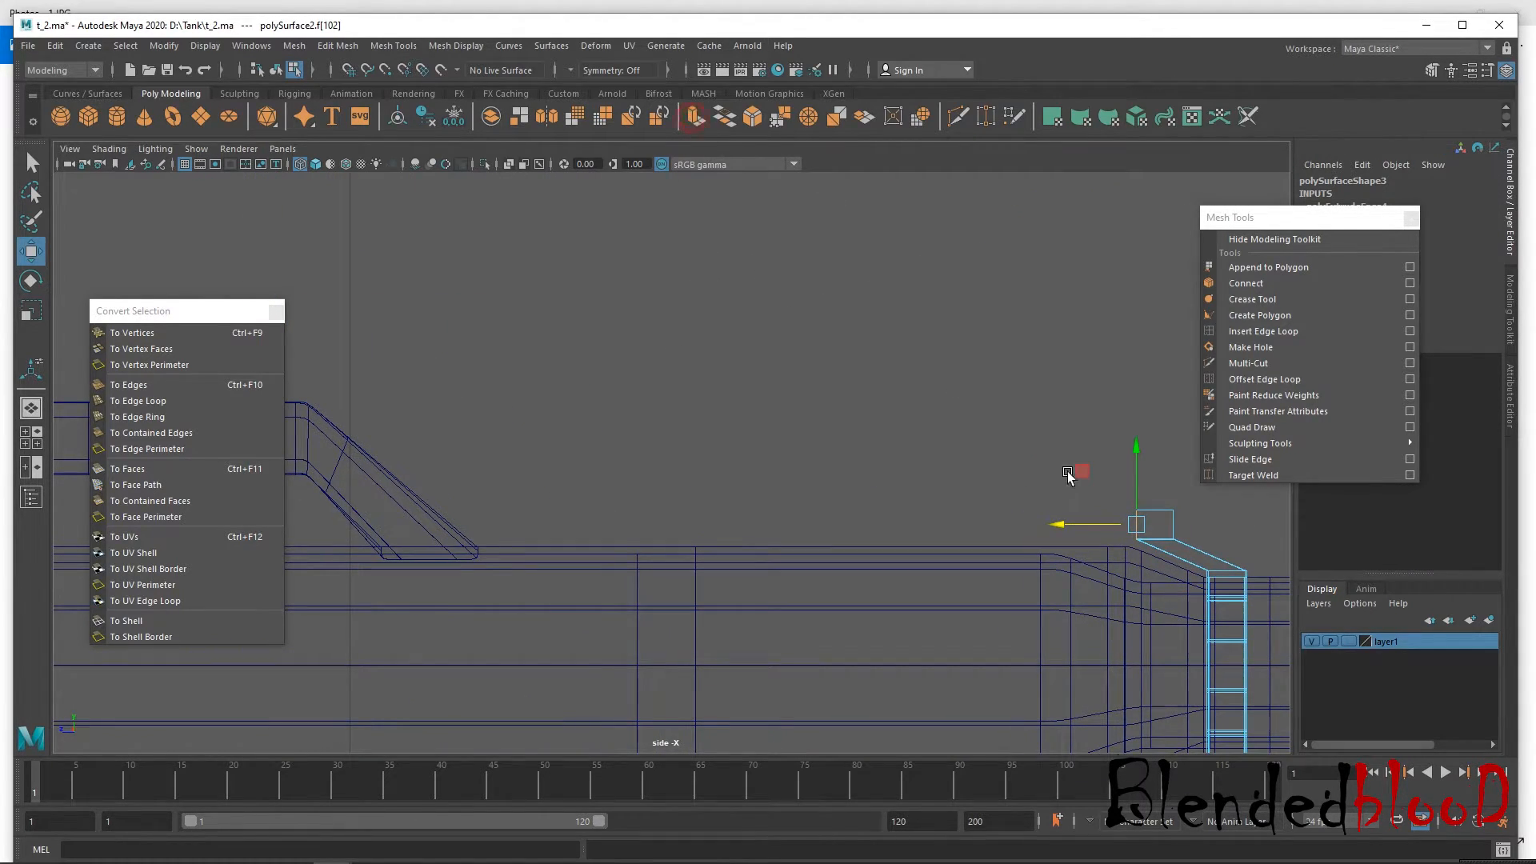
key(ctrl+e)
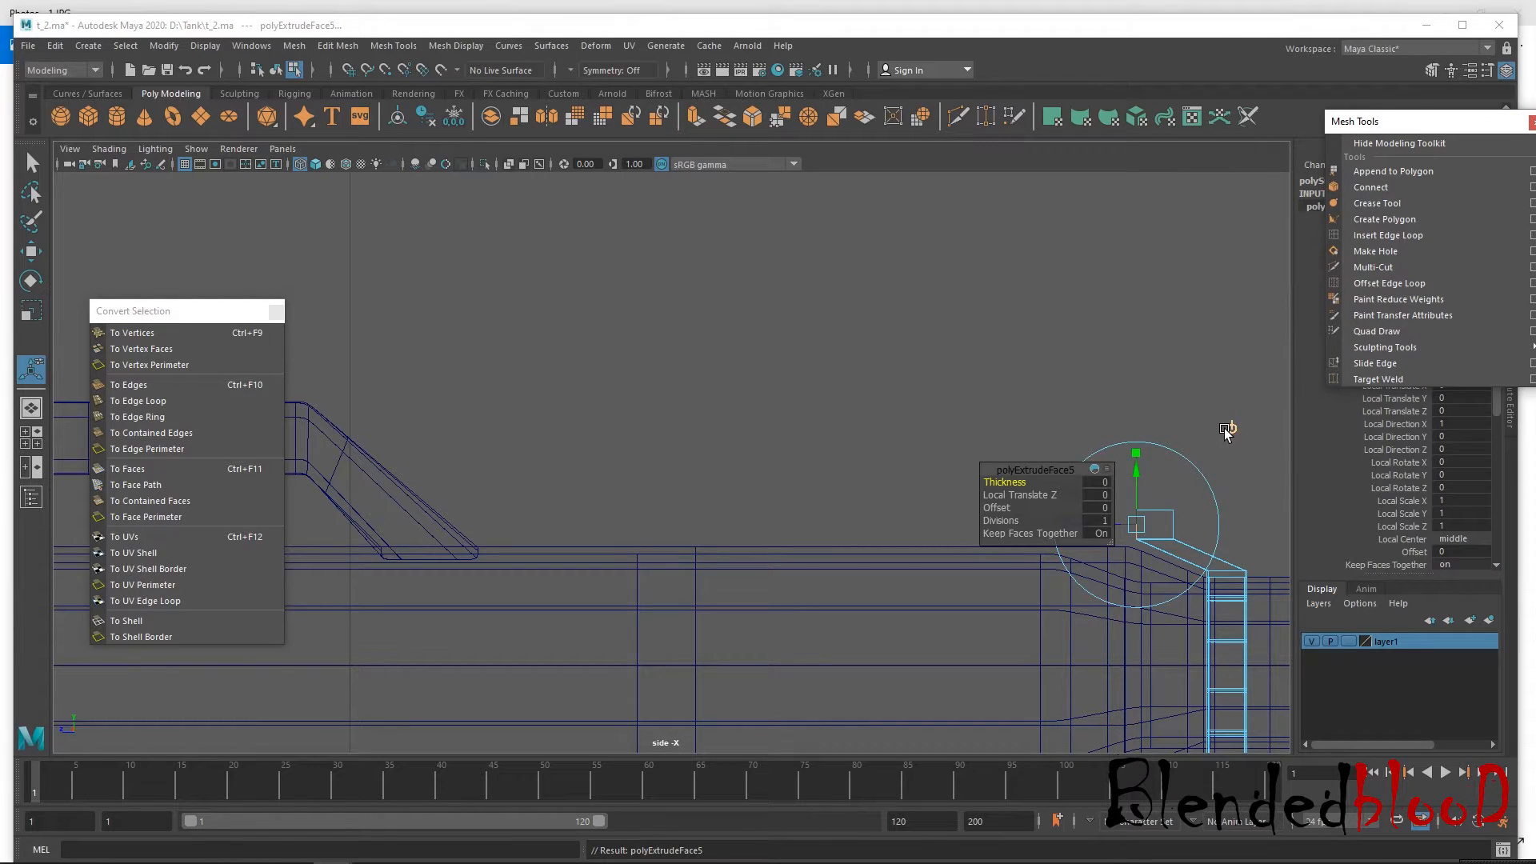
key(w)
drag(1060, 526, 406, 574)
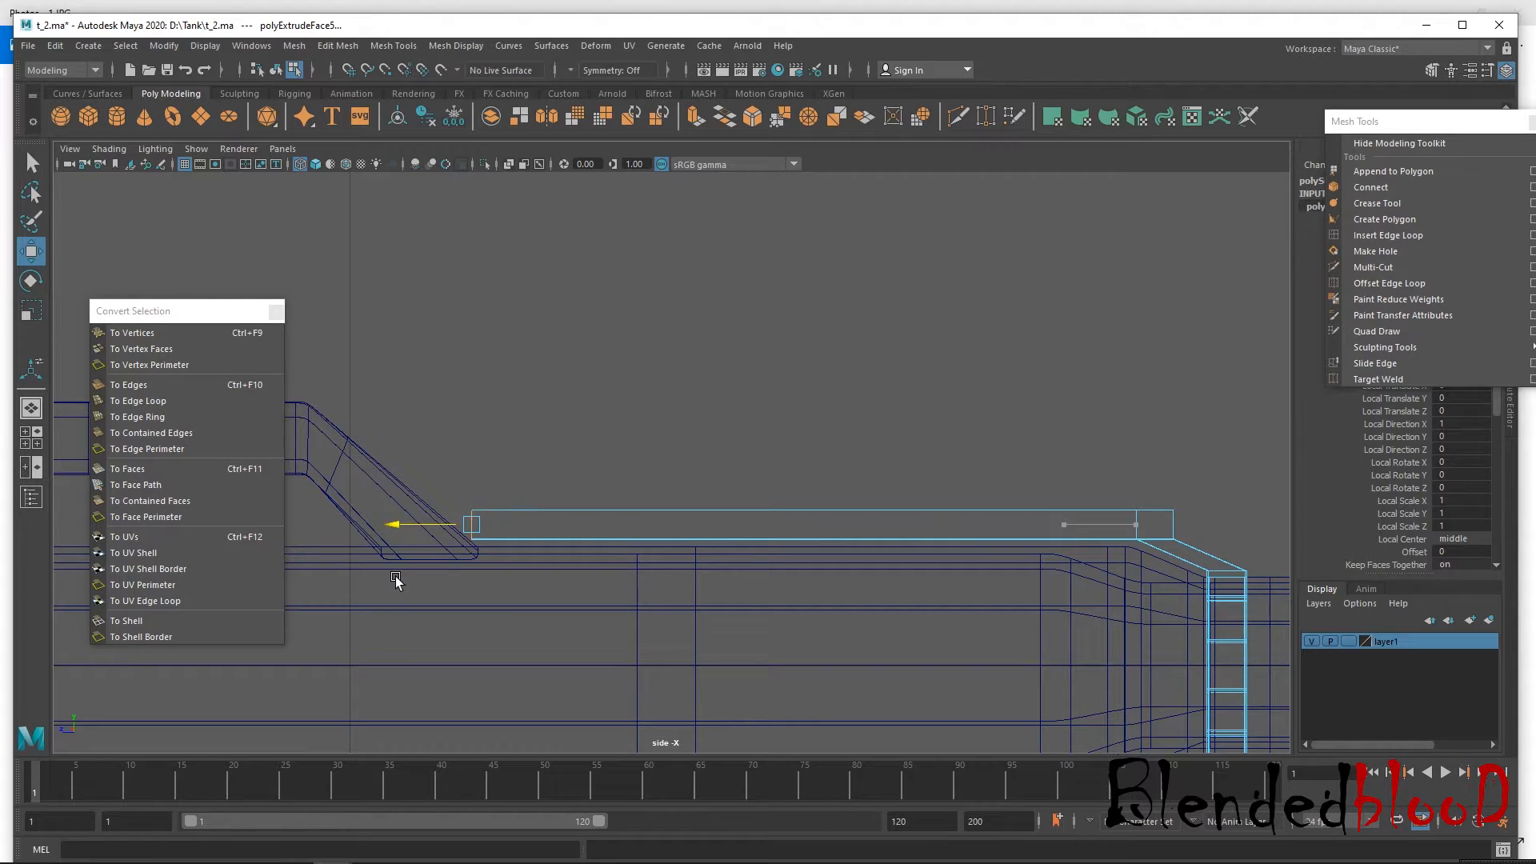
Move the block's upper corner vertices on the ring side down and back, sloping that end toward the slanted arm.
key(space)
key(space)
alt+drag(1093, 352, 956, 342)
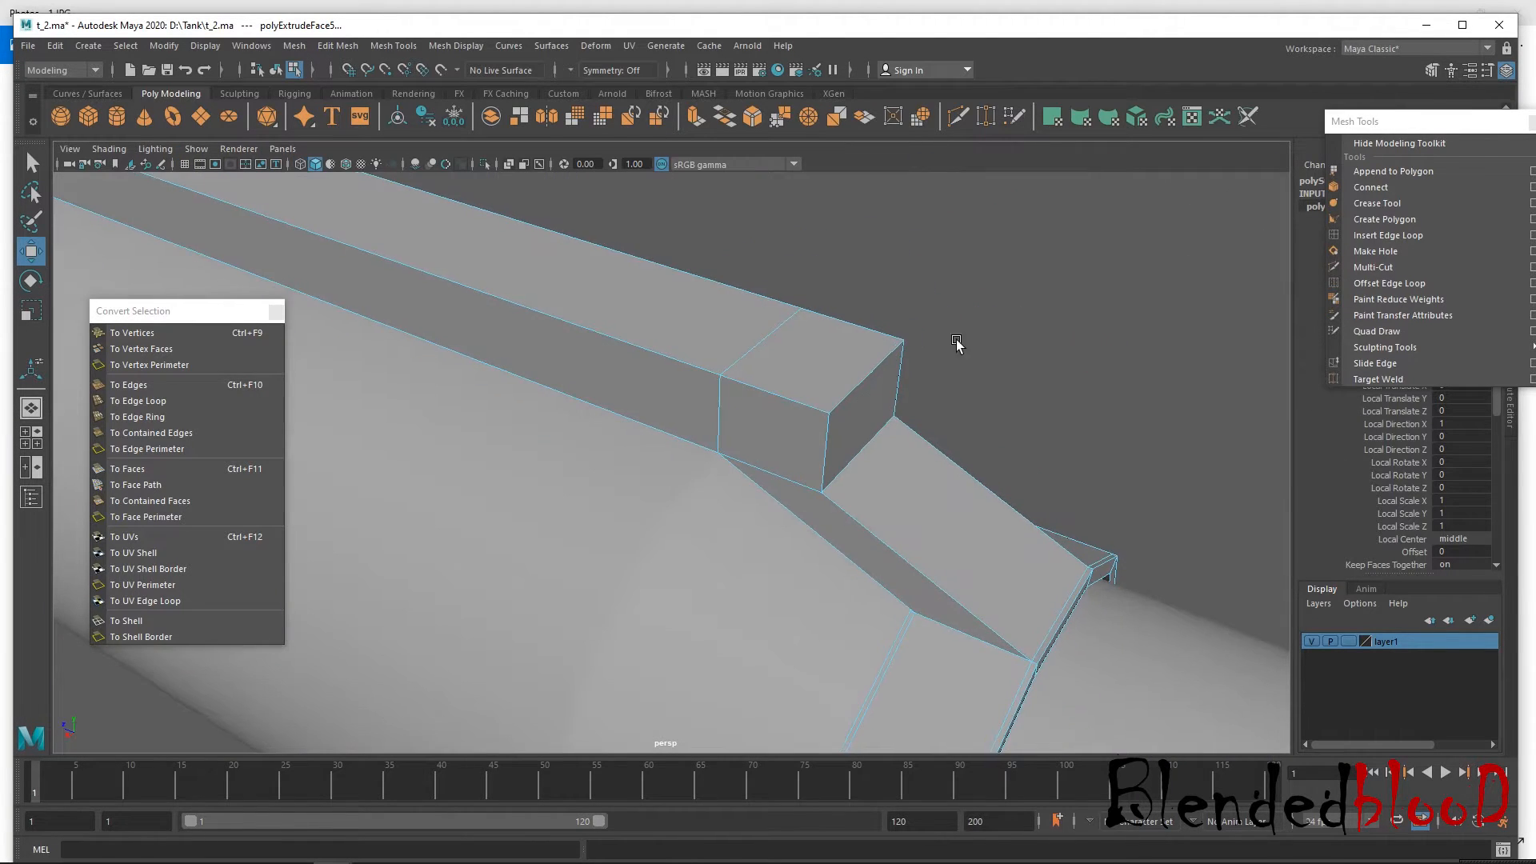
alt+right_drag(970, 541, 739, 365)
alt+drag(779, 531, 952, 569)
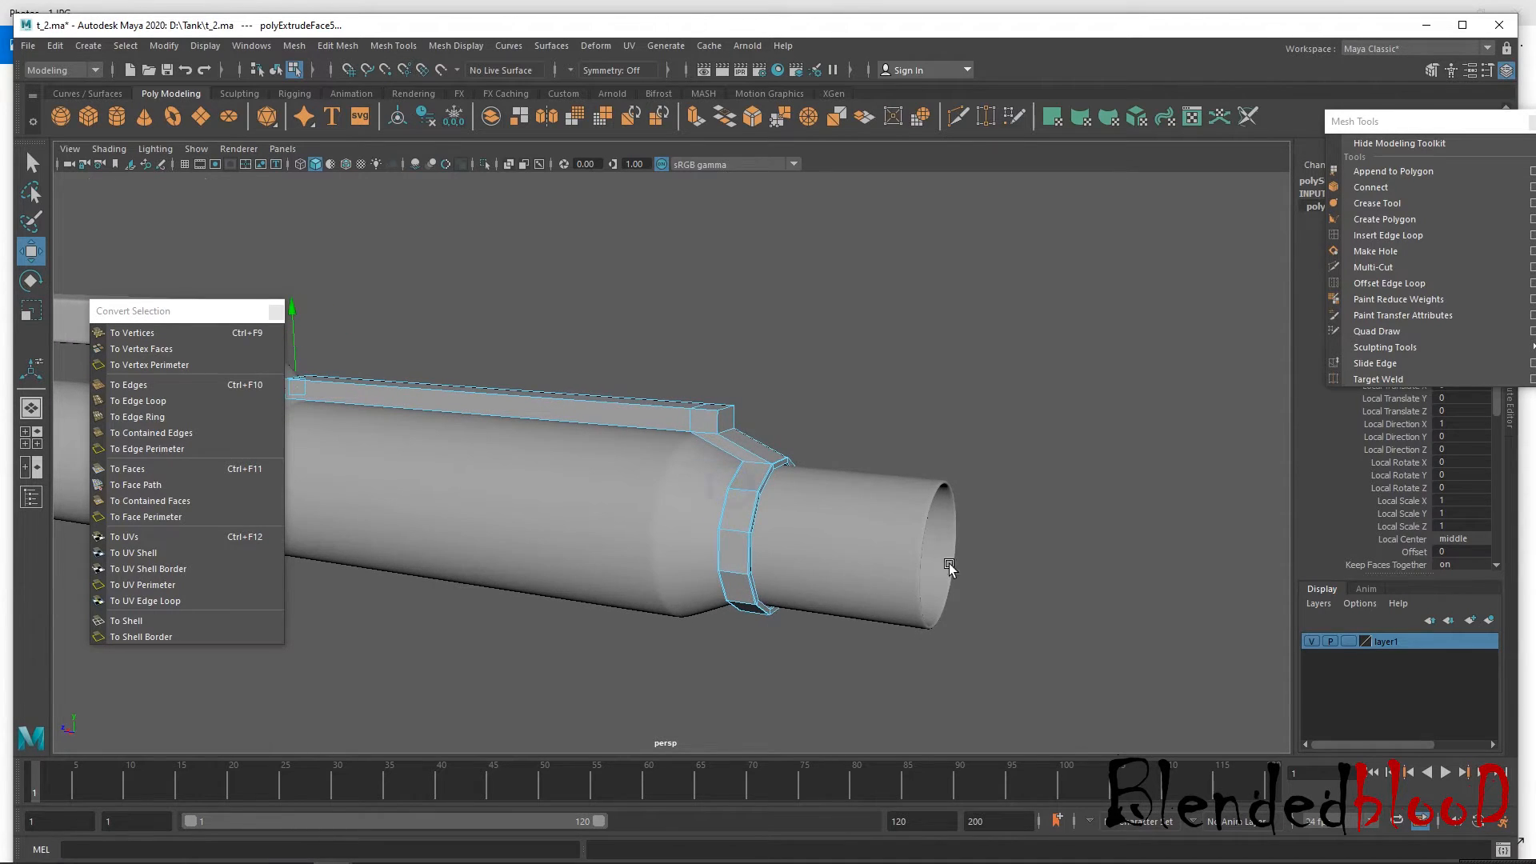
key(space)
key(space)
alt+middle_drag(1182, 648, 785, 631)
alt+right_drag(773, 509, 946, 862)
alt+middle_drag(929, 594, 912, 544)
alt+right_drag(841, 494, 980, 824)
right_drag(919, 462, 808, 406)
drag(927, 449, 876, 509)
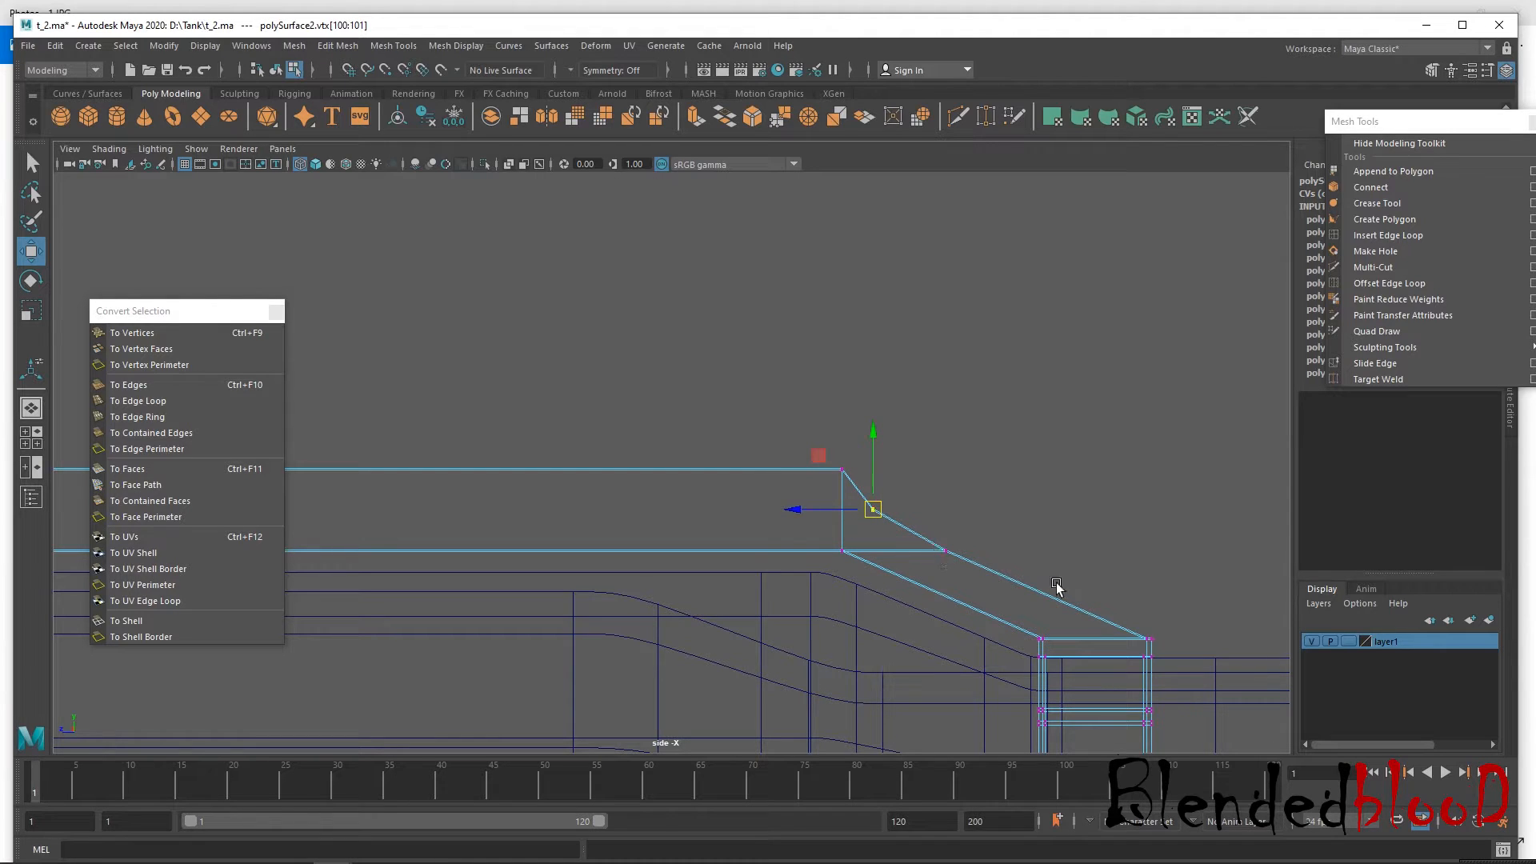
Lower the top vertices at both ends of the long bar to thin it, and add the sloped corner's vertices to the selection.
alt+middle_drag(880, 566, 1167, 519)
scroll(1110, 520, down, 9)
scroll(1129, 556, up, 9)
scroll(1122, 552, down, 4)
scroll(1121, 551, up, 1)
alt+middle_drag(1051, 568, 1137, 619)
drag(338, 480, 1190, 511)
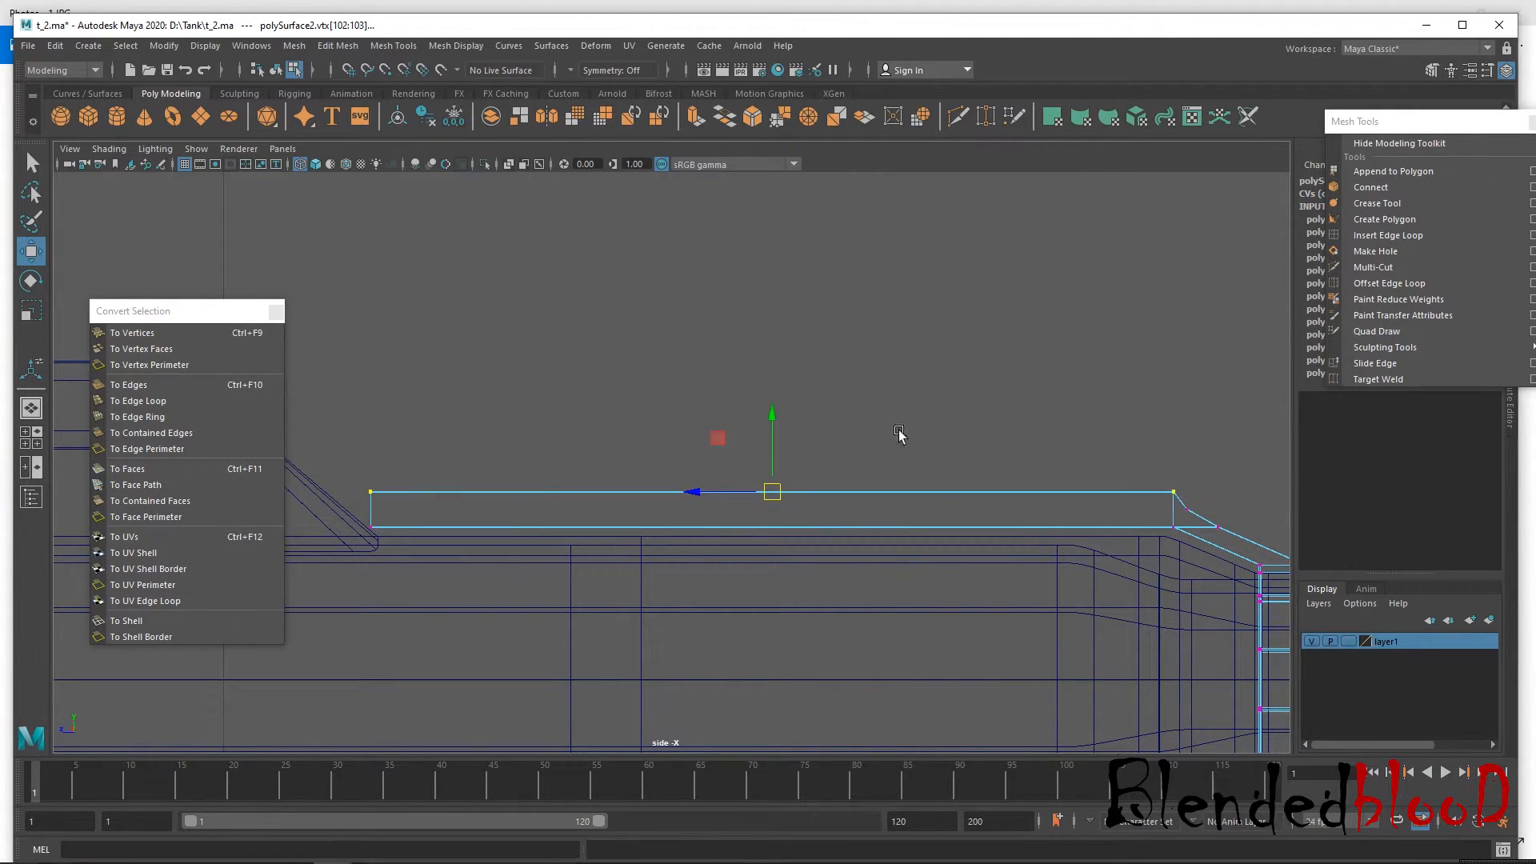
drag(767, 417, 780, 436)
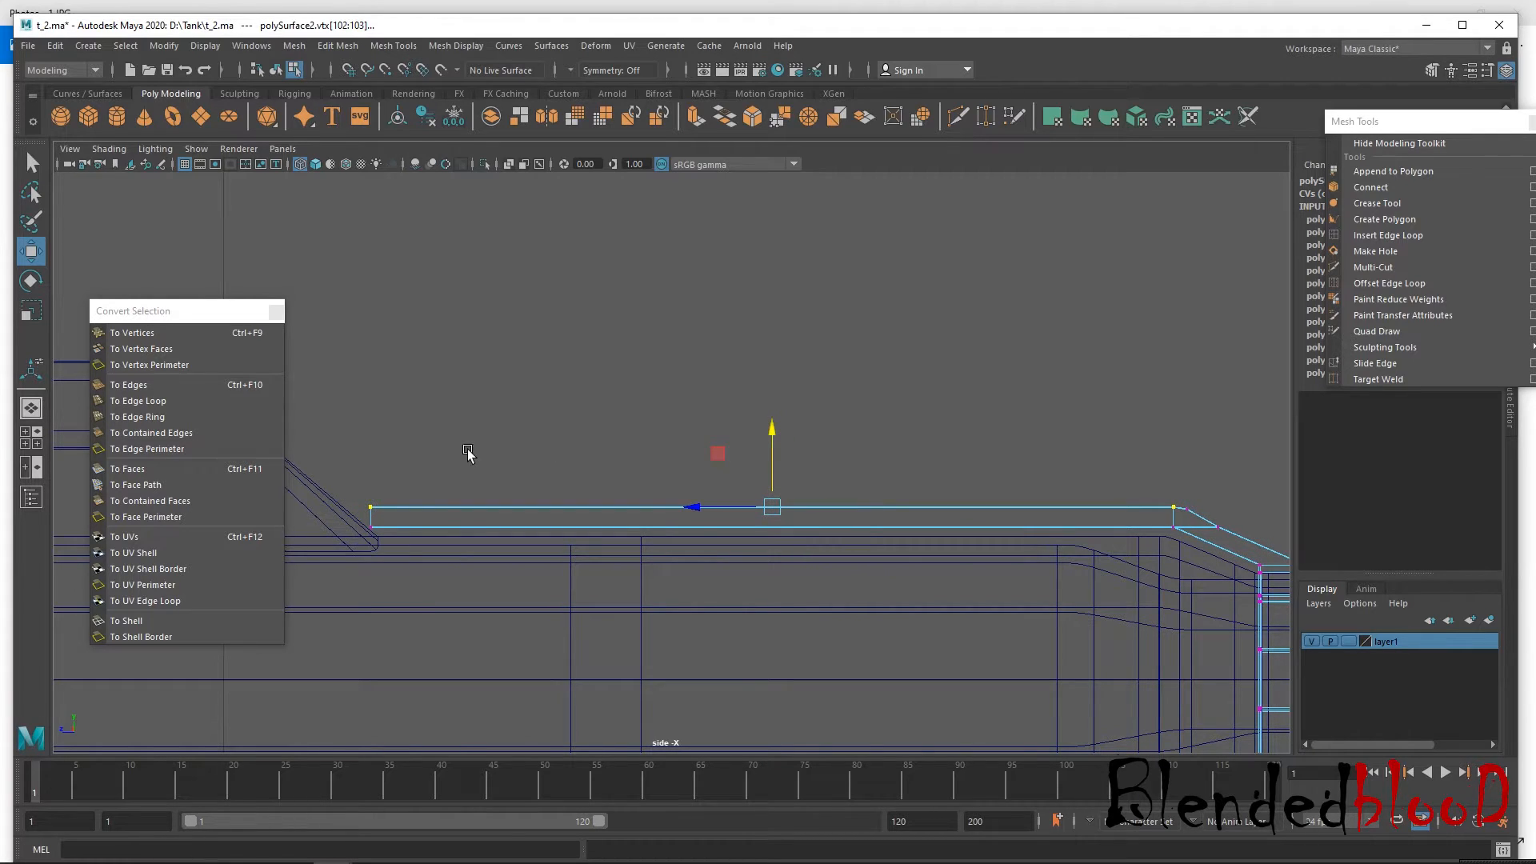
shift+drag(364, 505, 1212, 530)
Try scaling the bar's top vertices in the side view, and undo the scaling.
key(r)
drag(782, 573, 756, 379)
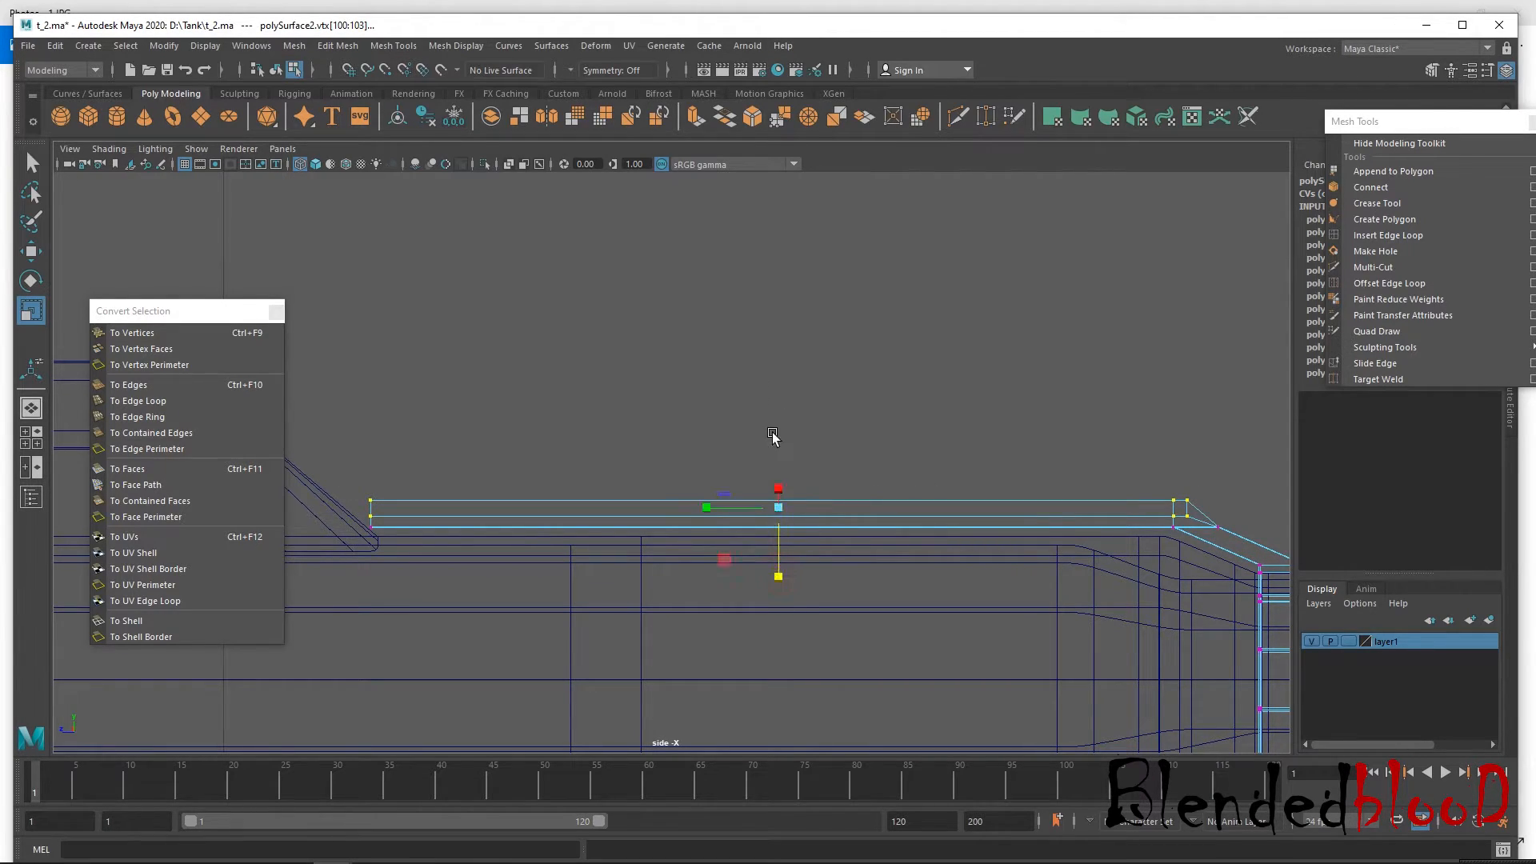
key(ctrl+z)
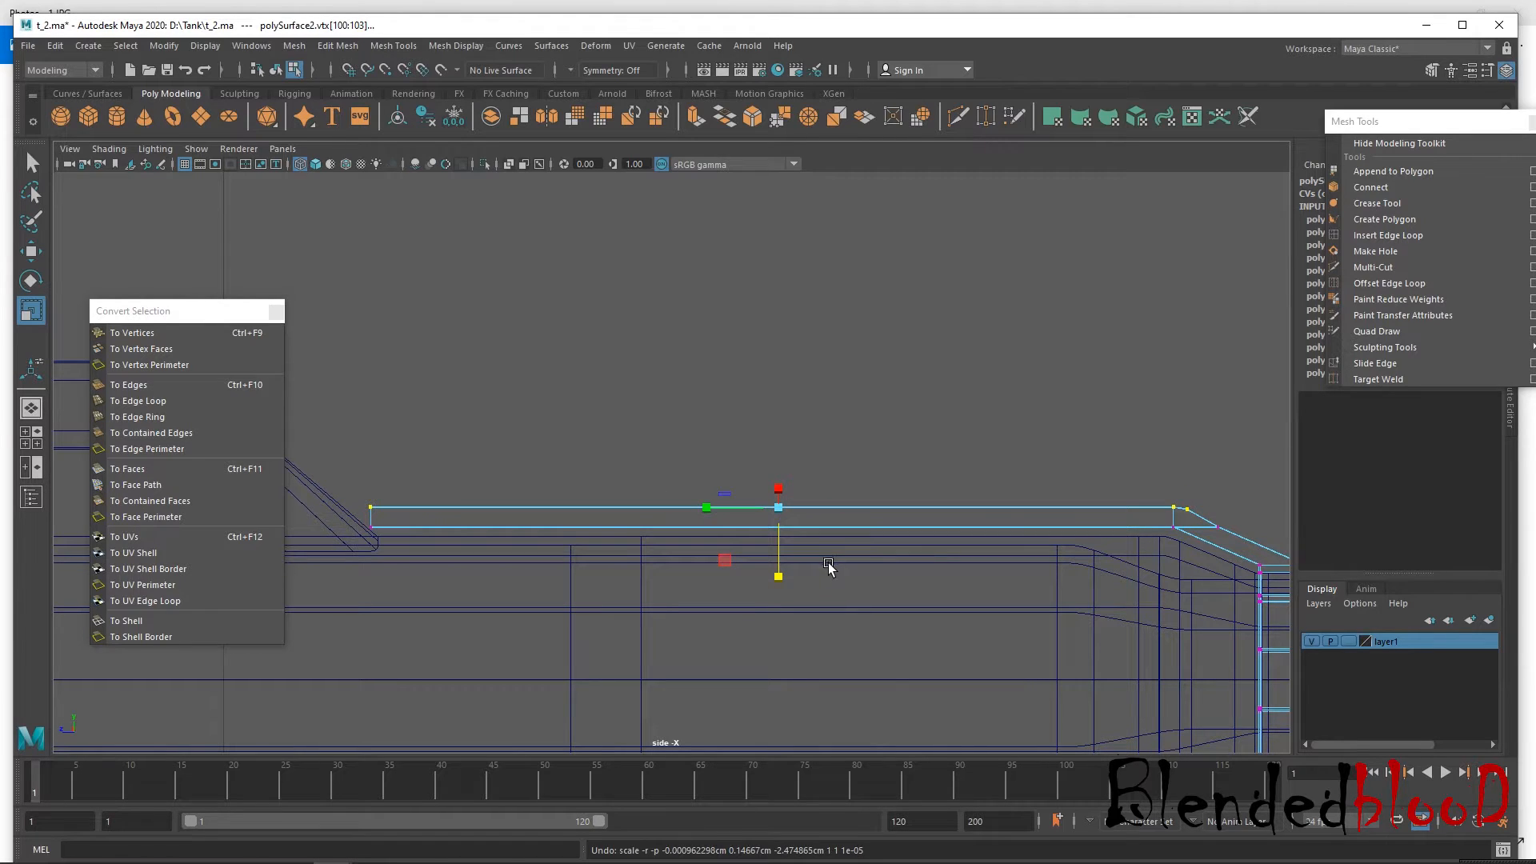
Raise all of the bar's selected top vertices slightly above the barrel.
key(w)
alt+middle_drag(1112, 544, 765, 418)
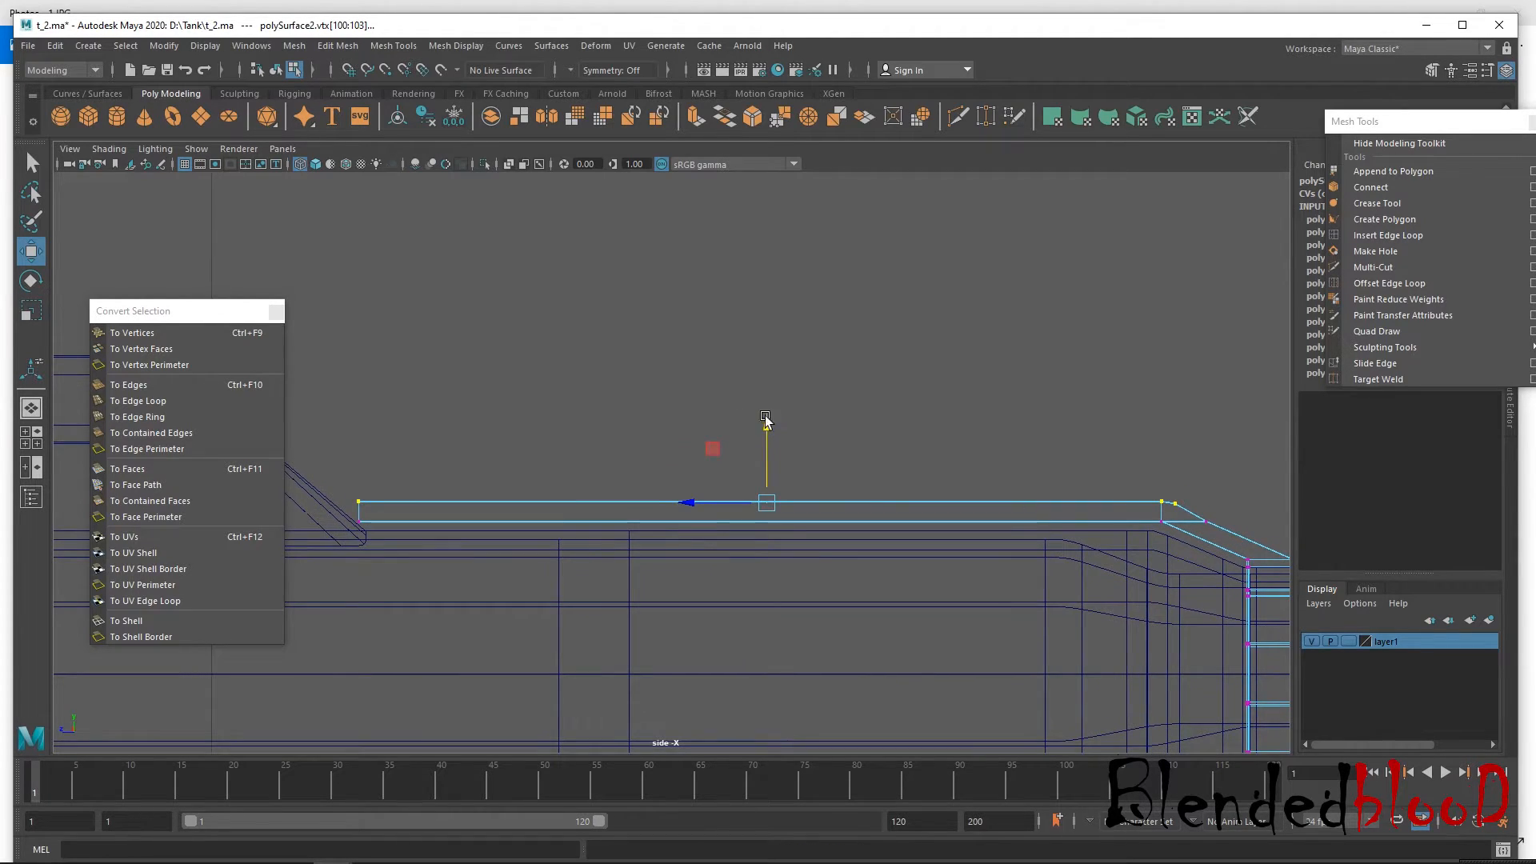
drag(772, 423, 769, 419)
Raise the corner vertices at the bar's ring-side end until they are level with its top edge.
alt+middle_drag(946, 442, 595, 451)
alt+right_drag(942, 490, 1097, 845)
alt+right_drag(997, 616, 1152, 836)
alt+middle_drag(1041, 590, 853, 512)
alt+right_drag(853, 514, 943, 641)
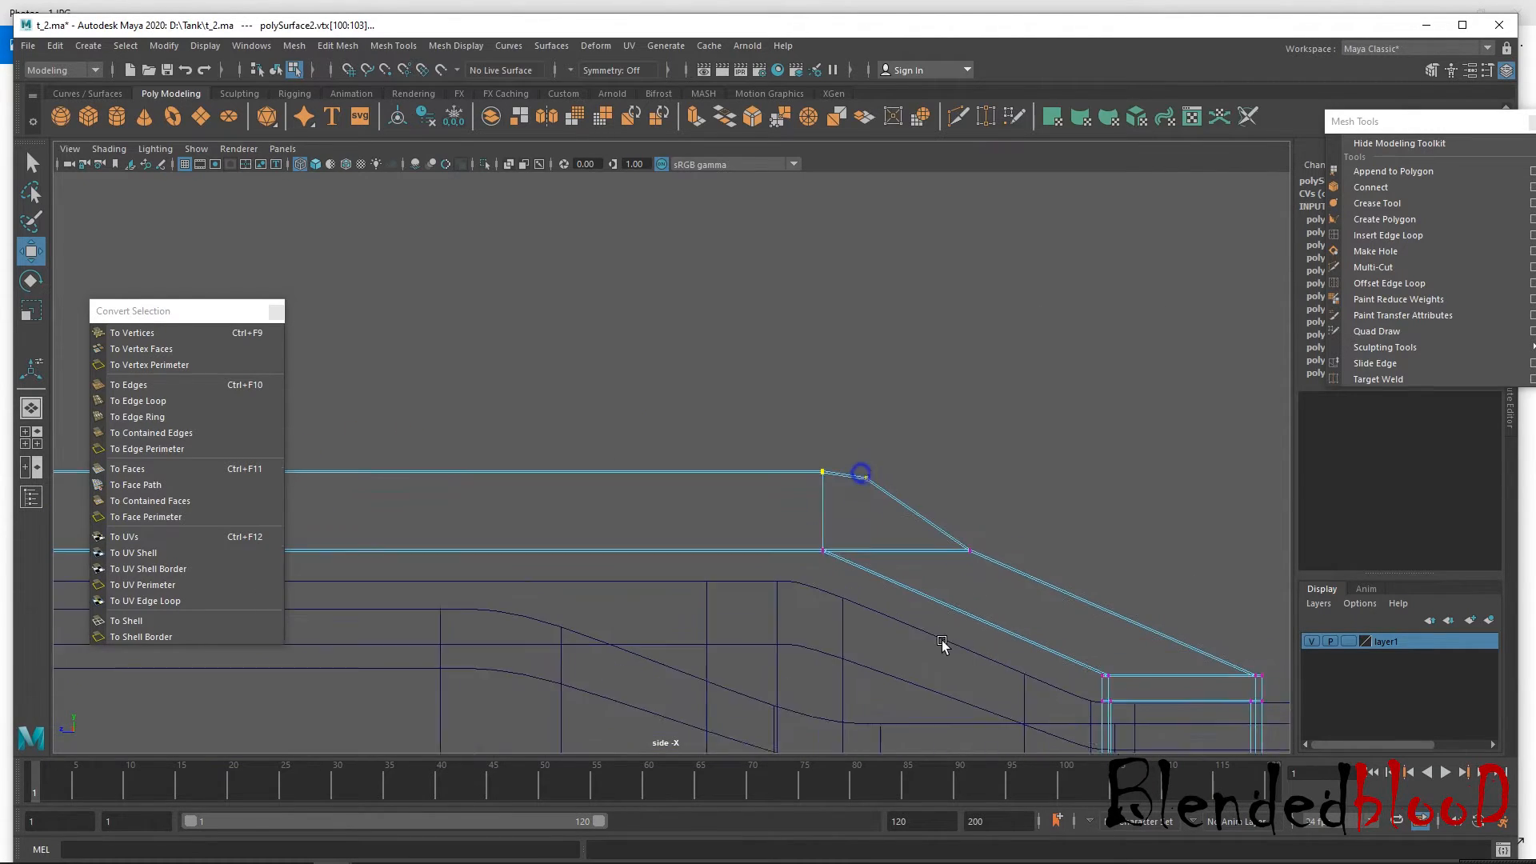
click(889, 470)
drag(888, 437, 892, 433)
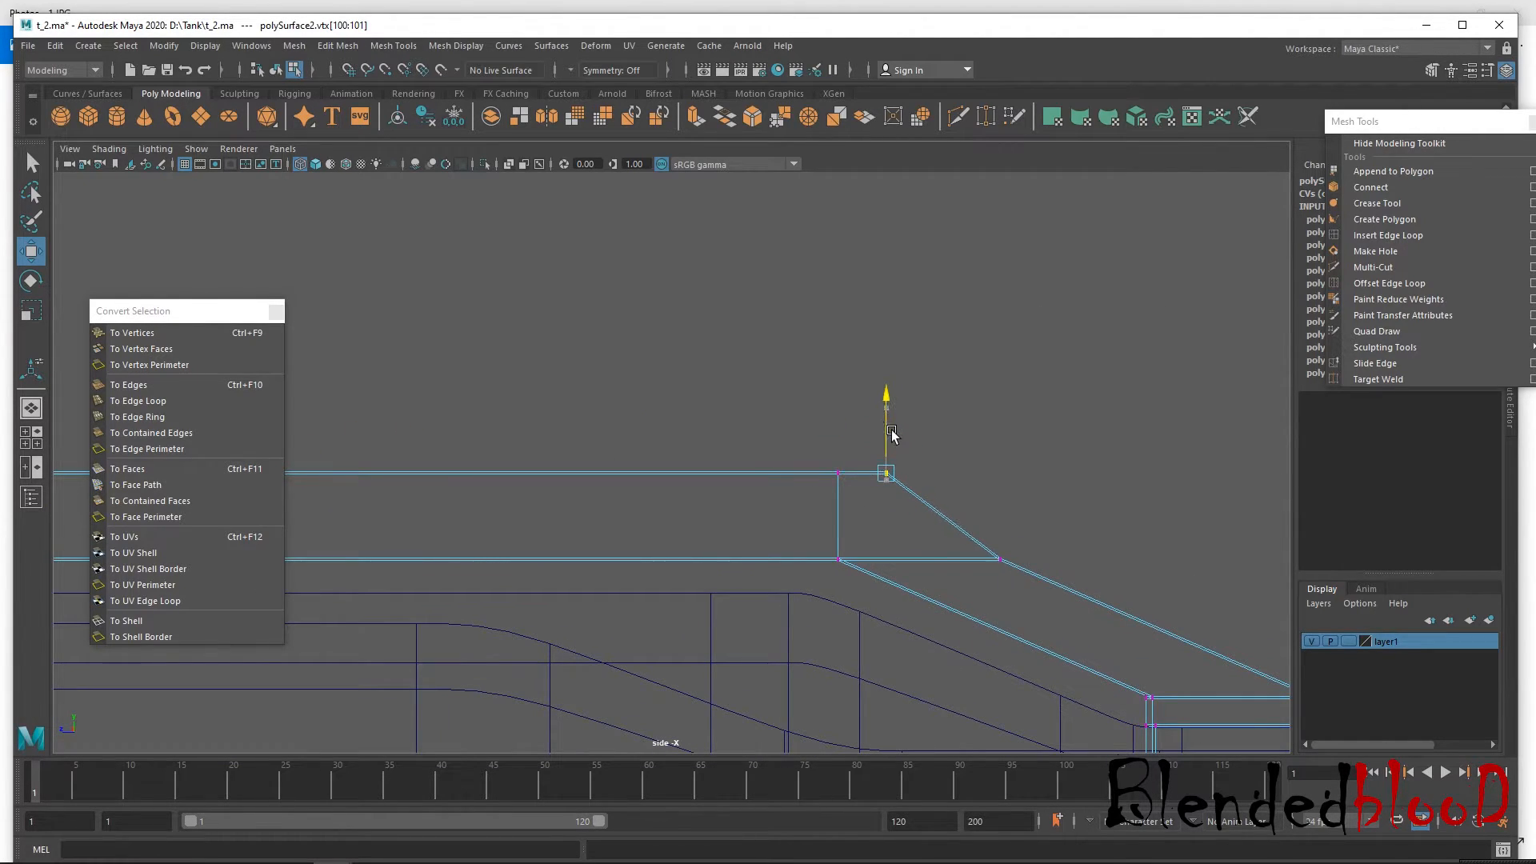
Raise the vertices where the bar meets the slanted arm and shift them along the barrel to even out the slope.
drag(1032, 602, 1033, 603)
drag(997, 529, 999, 502)
scroll(1036, 564, down, 6)
scroll(1051, 575, up, 5)
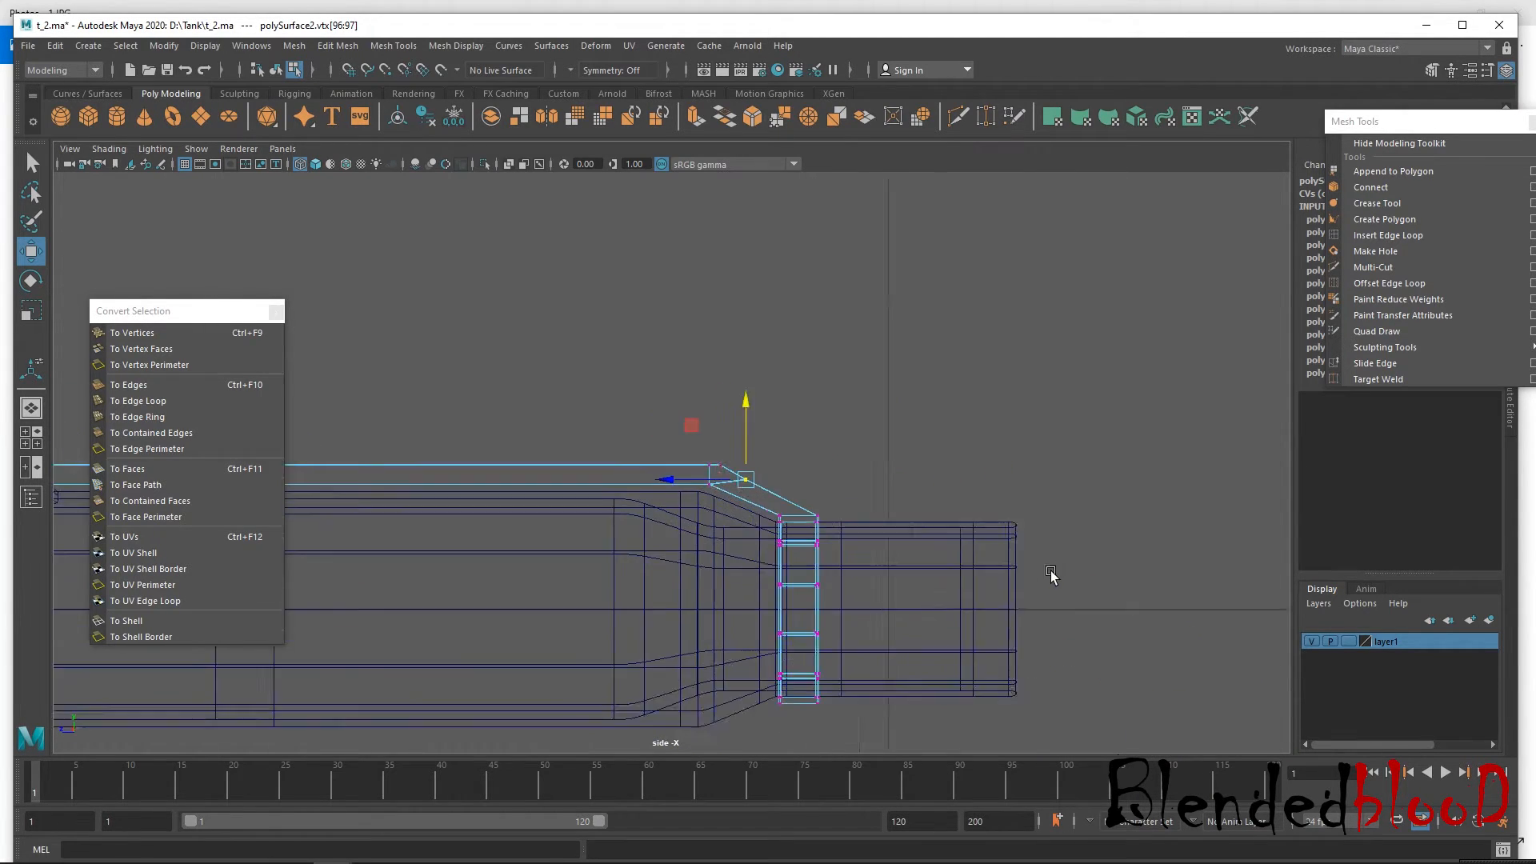
middle_drag(830, 528, 876, 544)
Examine the junction between the raised handle's foot and the end of the long bar from several angles.
alt+right_drag(914, 583, 872, 593)
alt+middle_drag(545, 482, 702, 481)
alt+right_drag(702, 482, 681, 554)
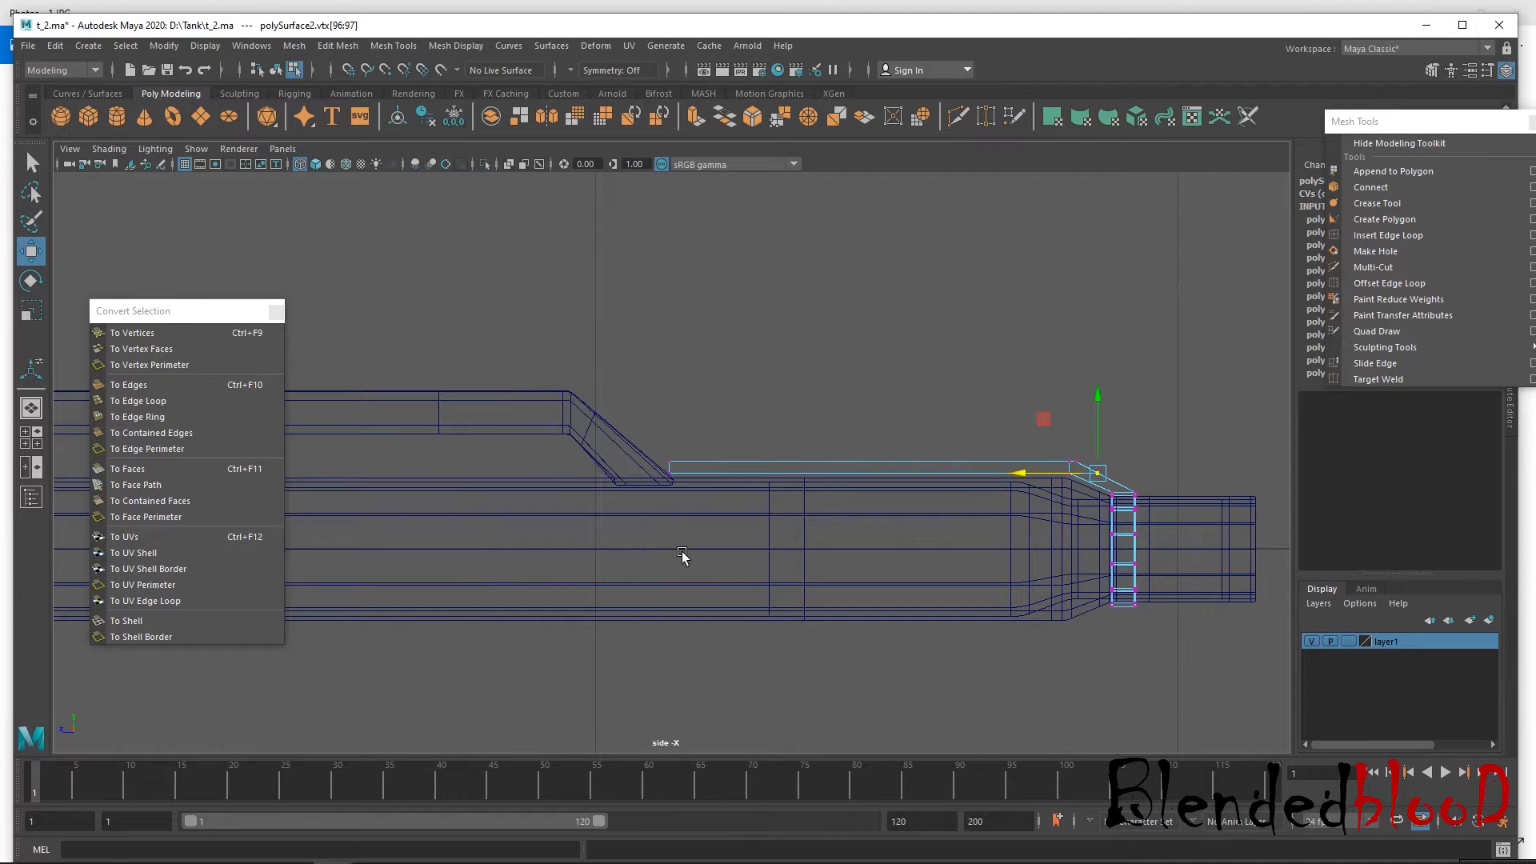
key(space)
key(space)
alt+drag(1064, 424, 765, 491)
alt+right_drag(765, 490, 829, 627)
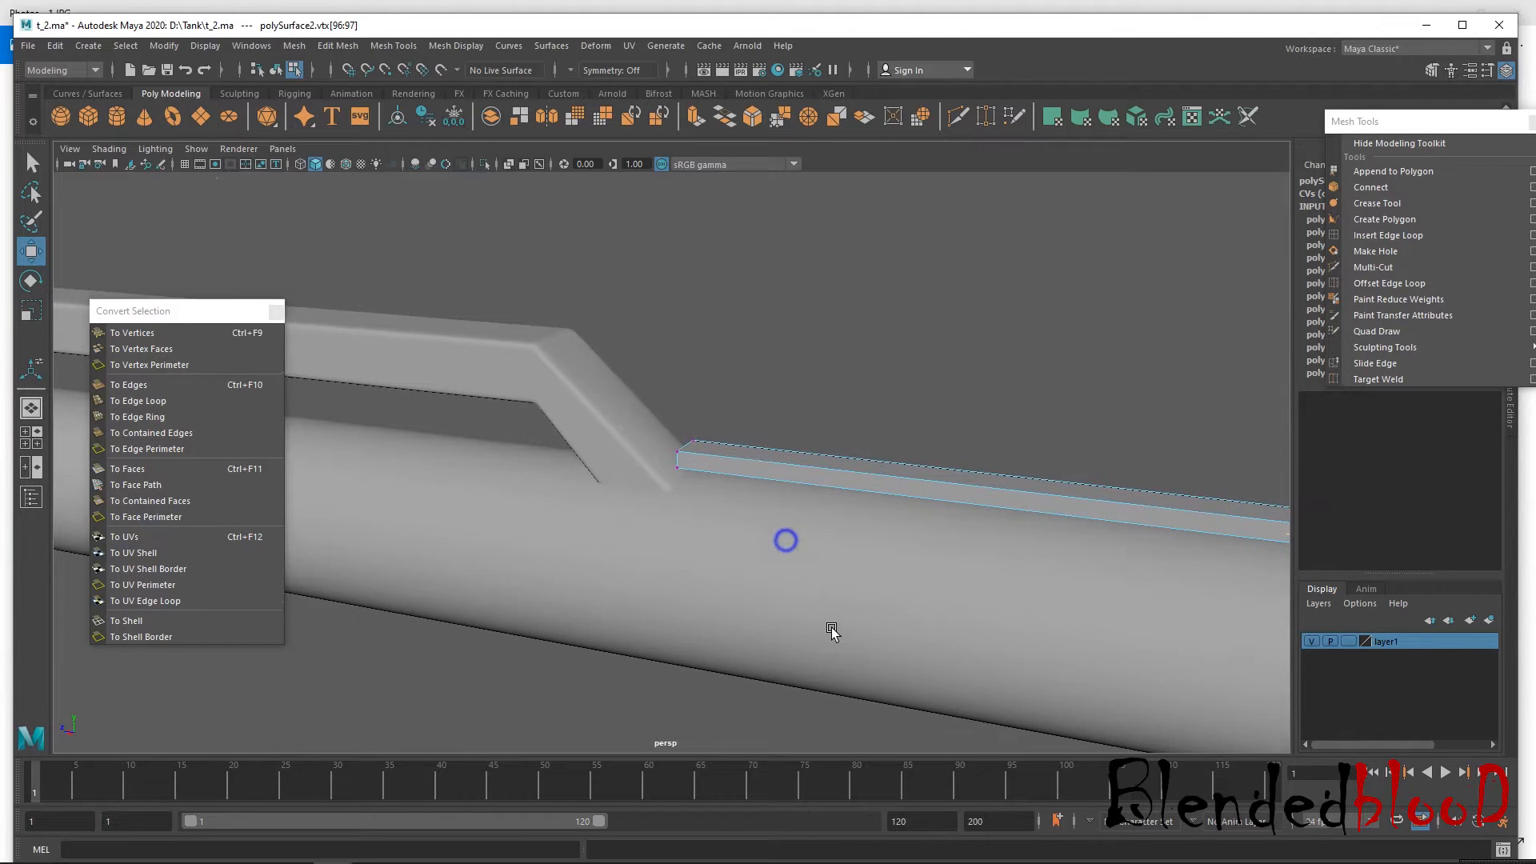
alt+drag(830, 627, 650, 533)
alt+drag(663, 445, 754, 507)
click(754, 507)
alt+drag(933, 581, 894, 585)
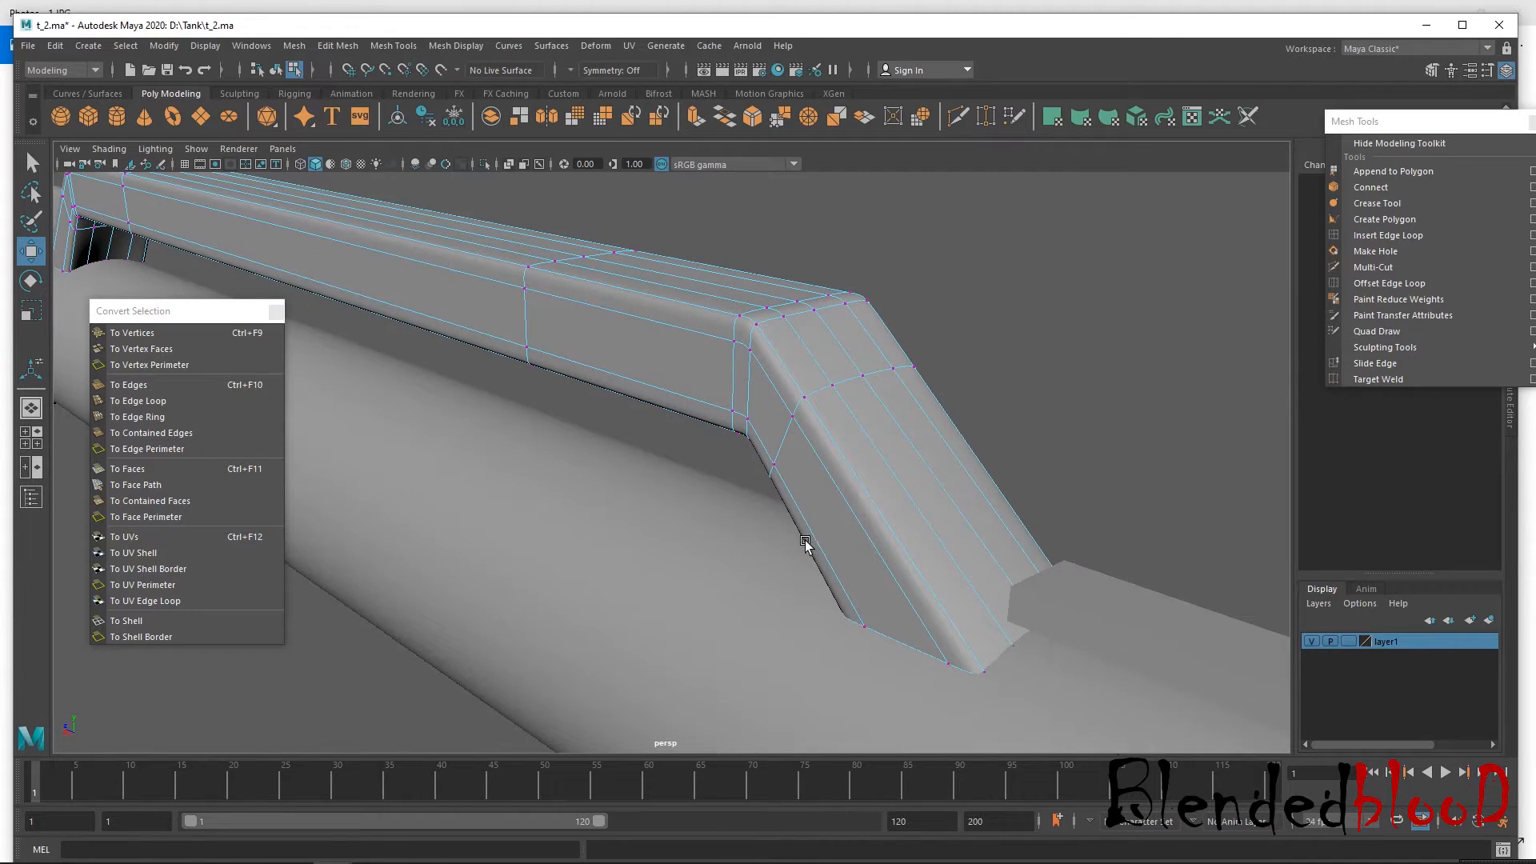
alt+drag(1014, 621, 824, 534)
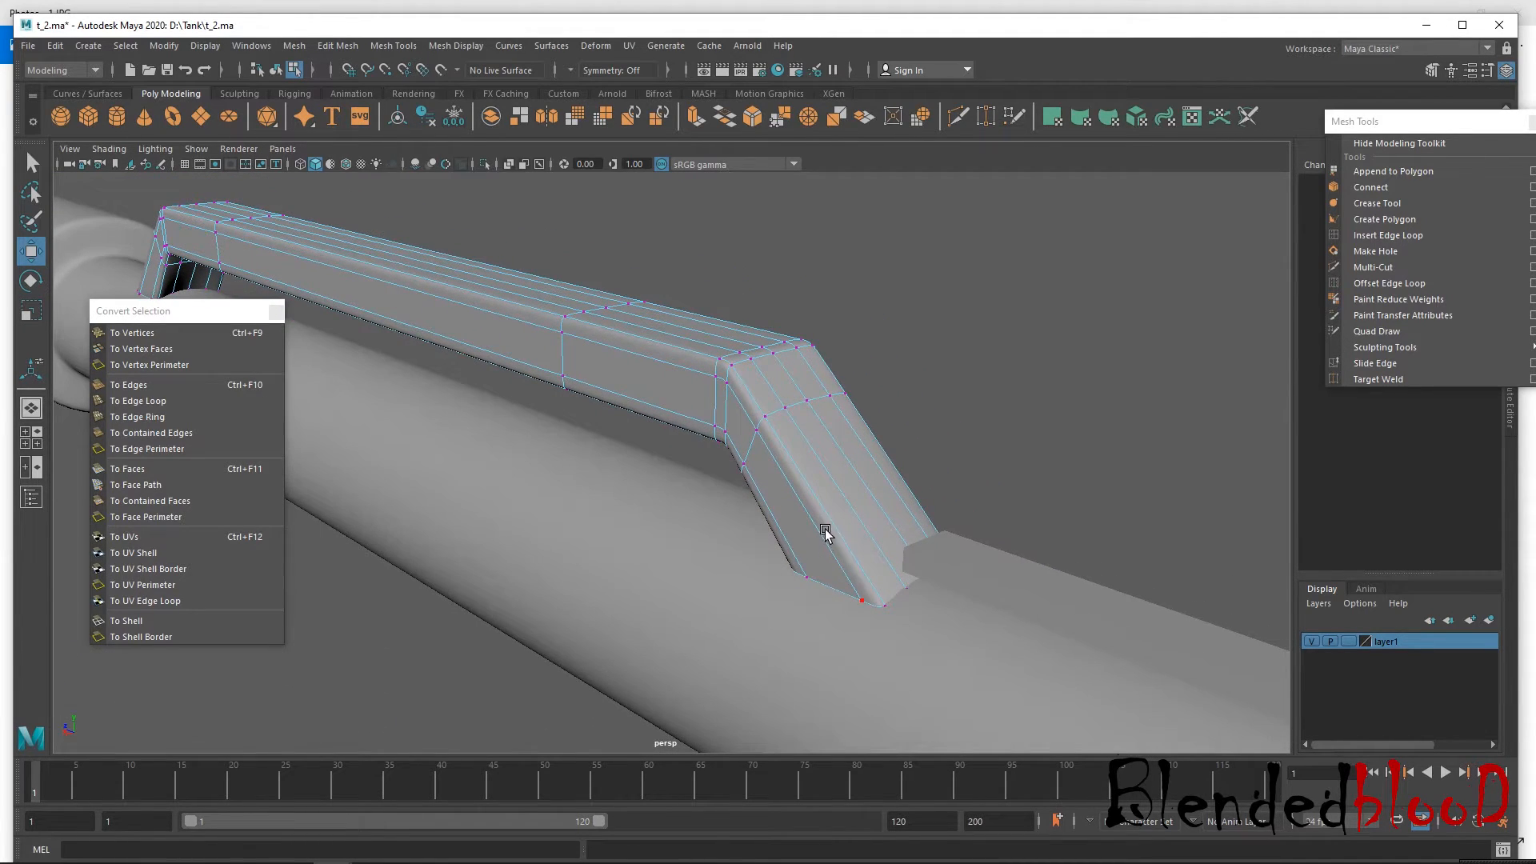
click(861, 599)
mouse_move(946, 617)
alt+mouse_down()
mouse_move(932, 576)
mouse_move(967, 608)
mouse_move(1000, 597)
mouse_move(925, 603)
alt+mouse_up()
Return to object selection, select the raised handle and turn off its smooth mesh preview.
right_drag(730, 404, 845, 368)
alt+drag(845, 368, 861, 515)
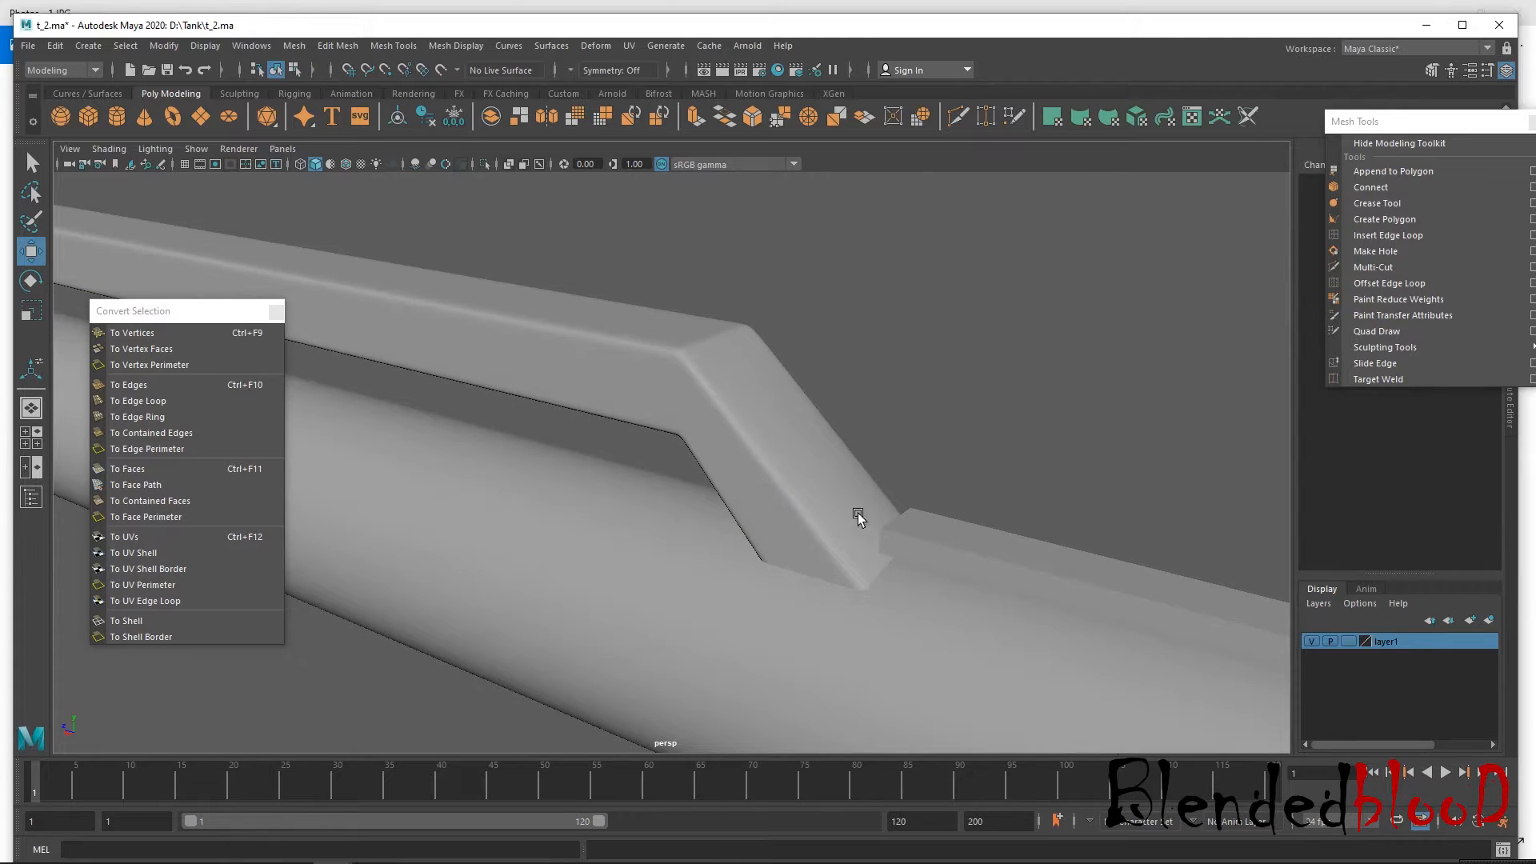
click(871, 538)
key(1)
scroll(928, 632, up, 2)
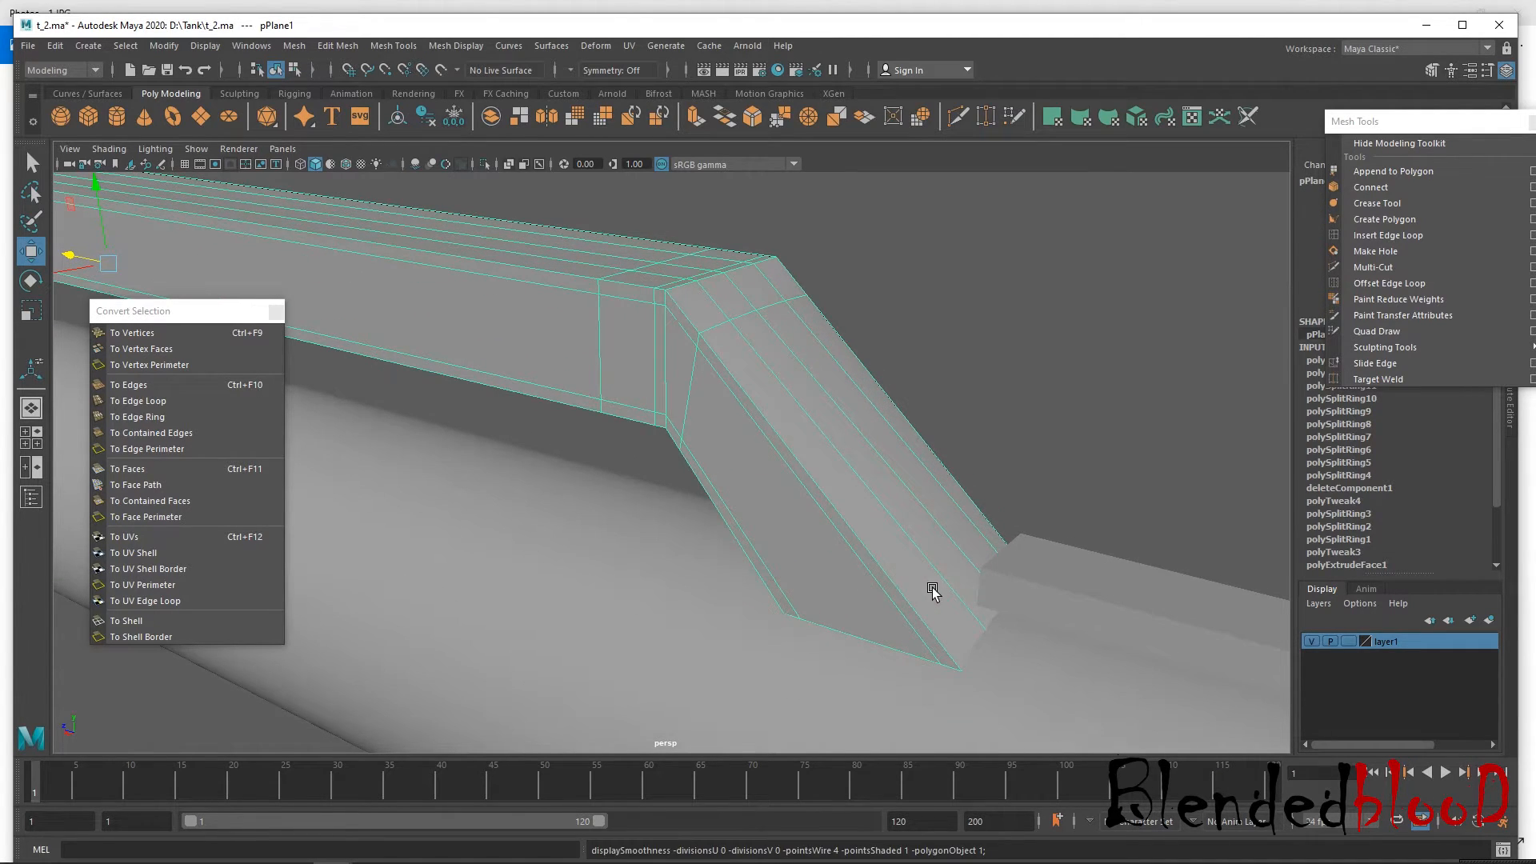
Insert two edge loops across the handle's sloping leg, one near its foot and one higher up.
click(1388, 236)
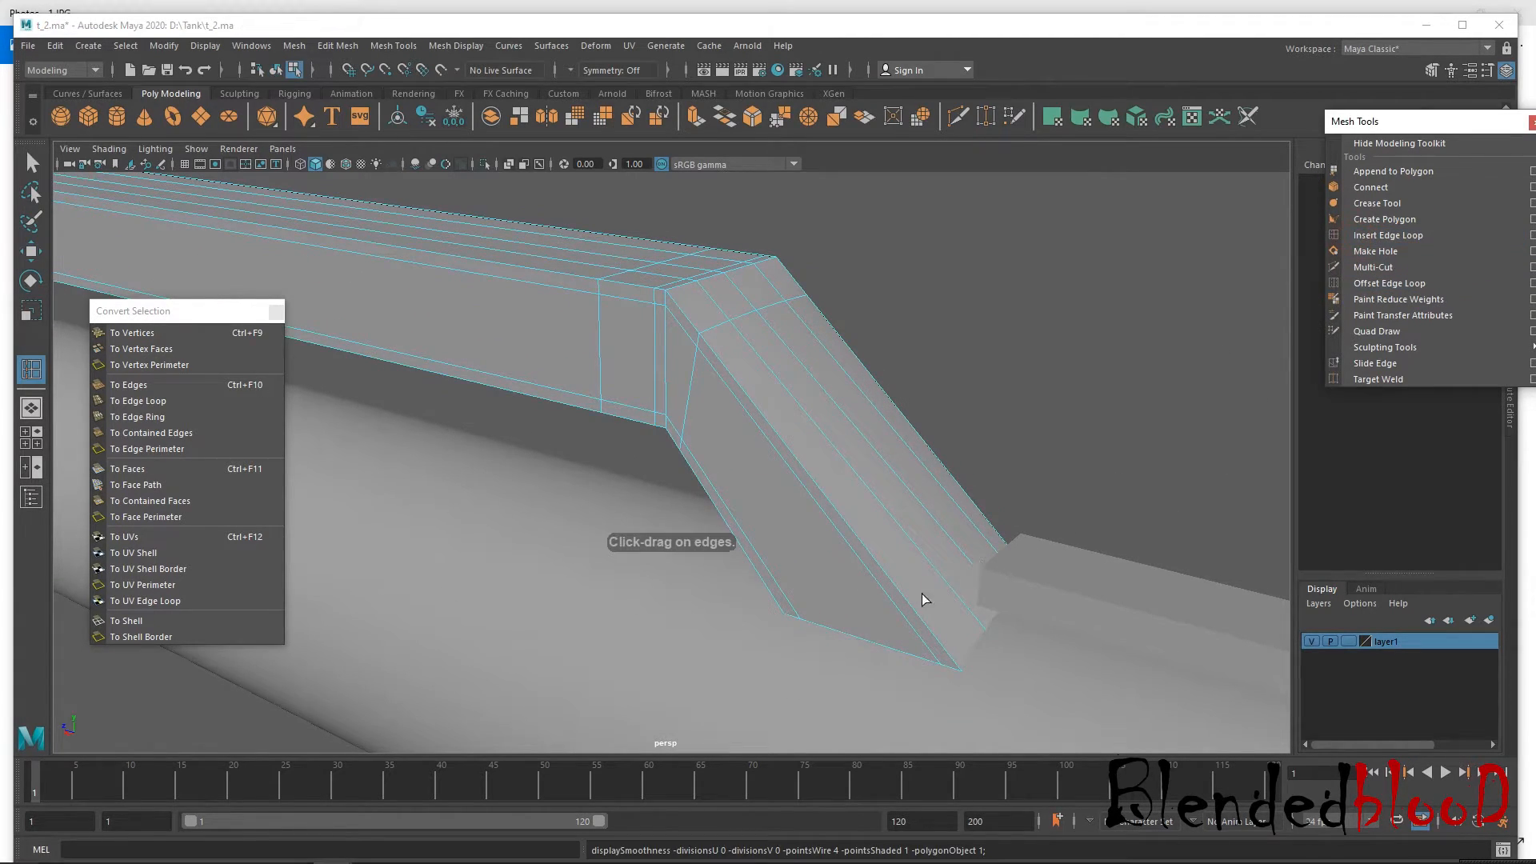
key(space)
key(space)
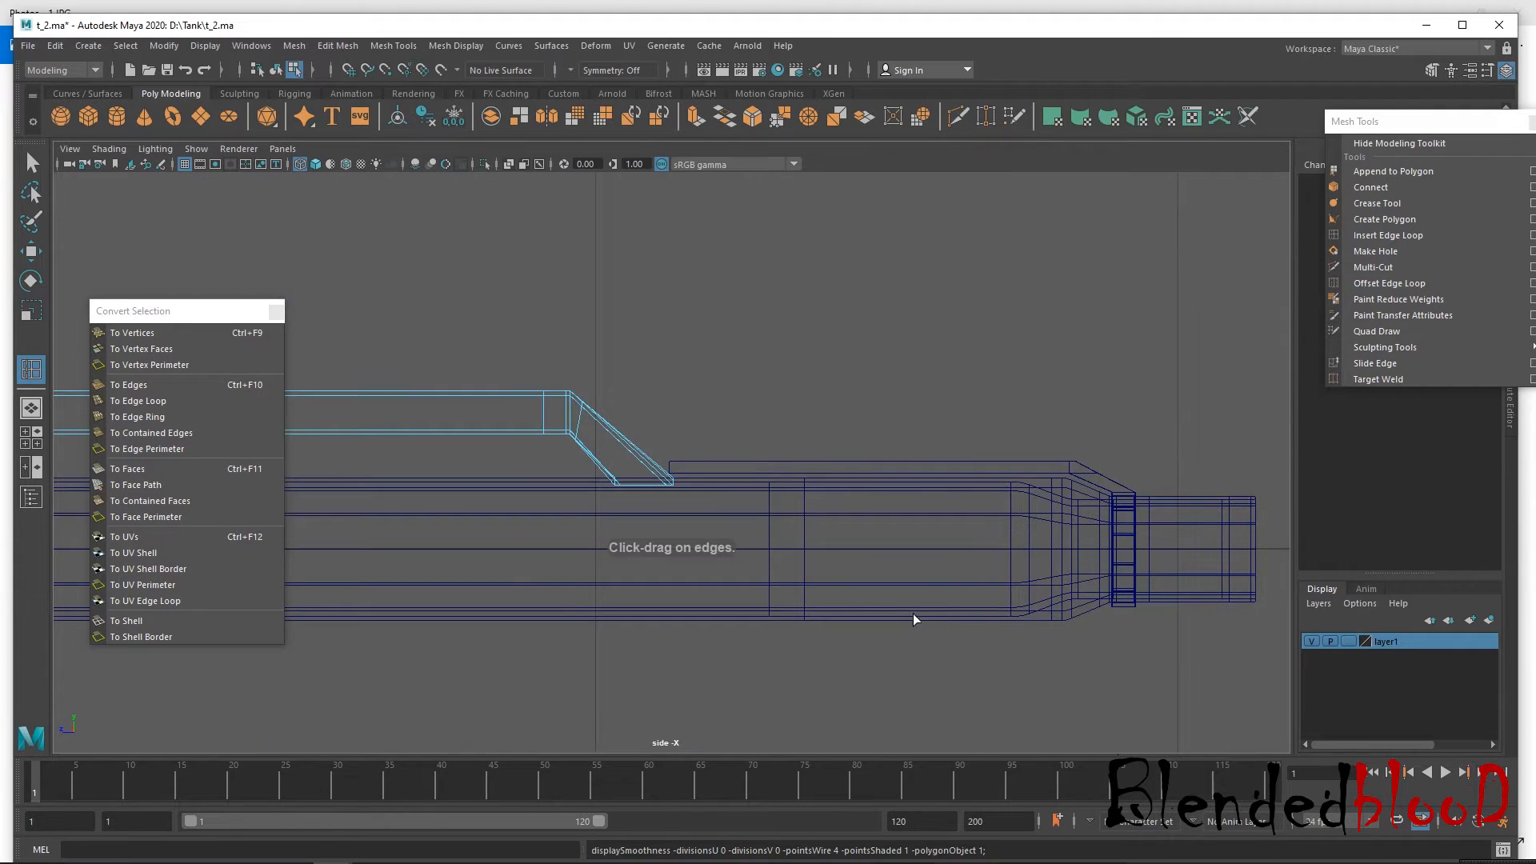
scroll(521, 432, up, 6)
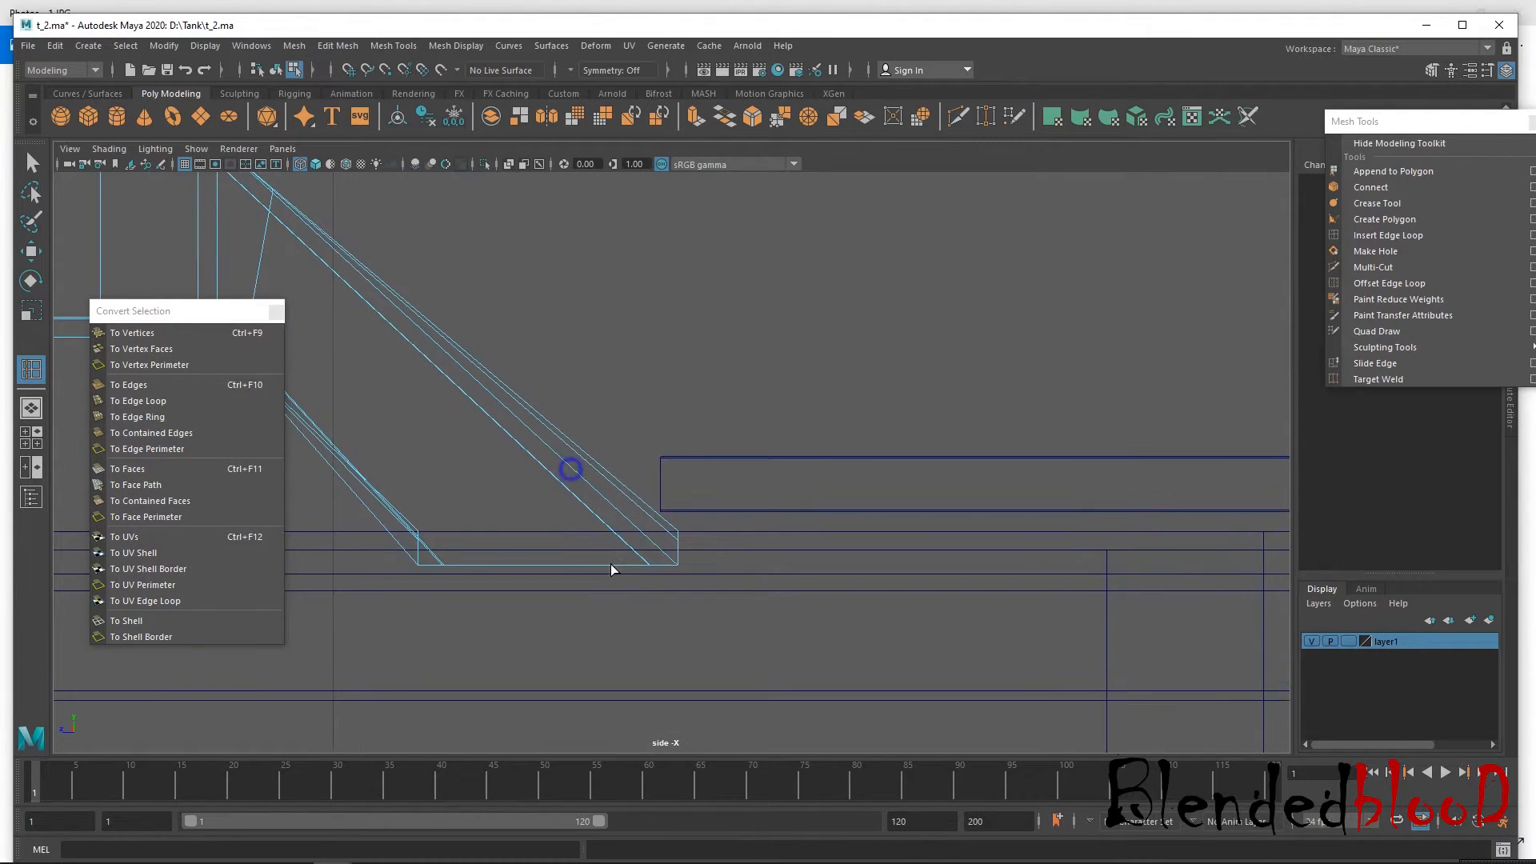
click(623, 519)
drag(621, 514, 684, 546)
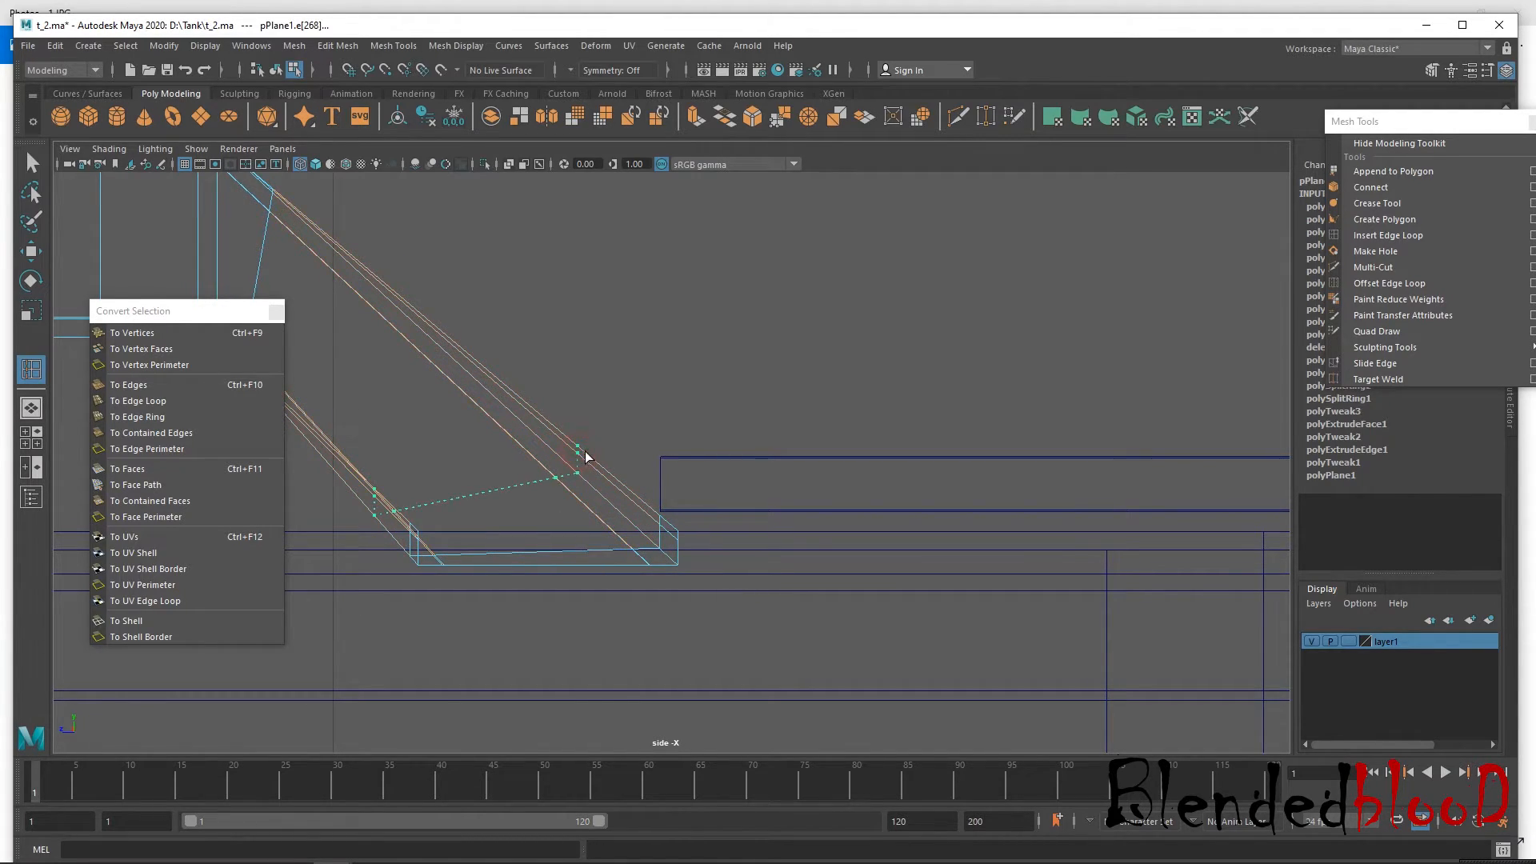
drag(578, 449, 577, 449)
Extrude the two middle faces between the new loops on the leg's outer slope and push them inward to form a recess.
key(space)
key(space)
alt+drag(986, 342, 958, 430)
key(w)
alt+drag(1046, 531, 864, 494)
alt+right_drag(857, 490, 843, 523)
right_drag(818, 408, 820, 454)
click(832, 456)
shift+click(780, 488)
alt+drag(779, 488, 752, 152)
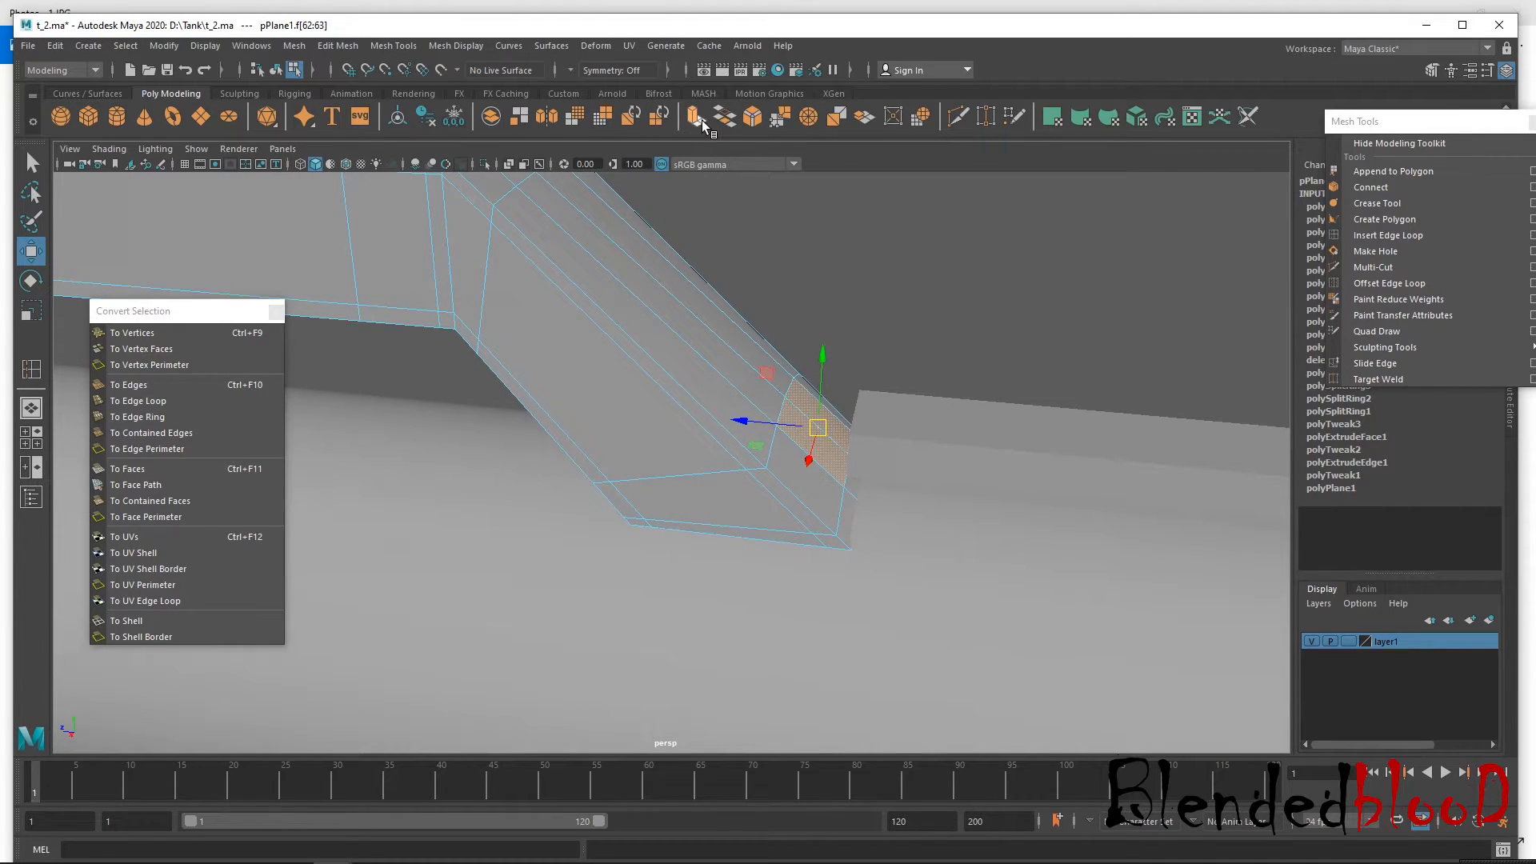
key(w)
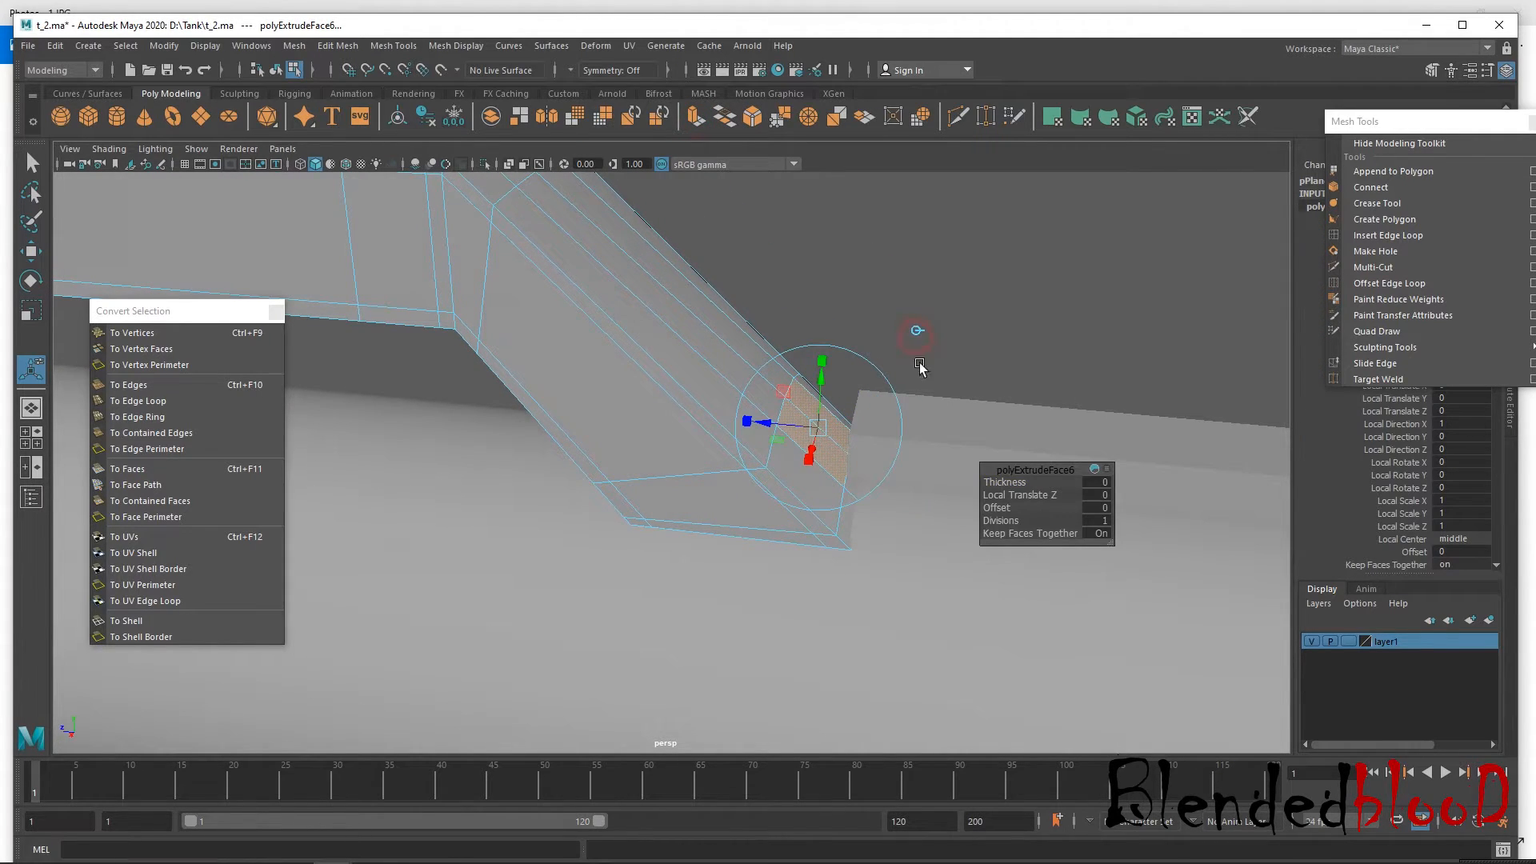
key(space)
drag(872, 632, 862, 630)
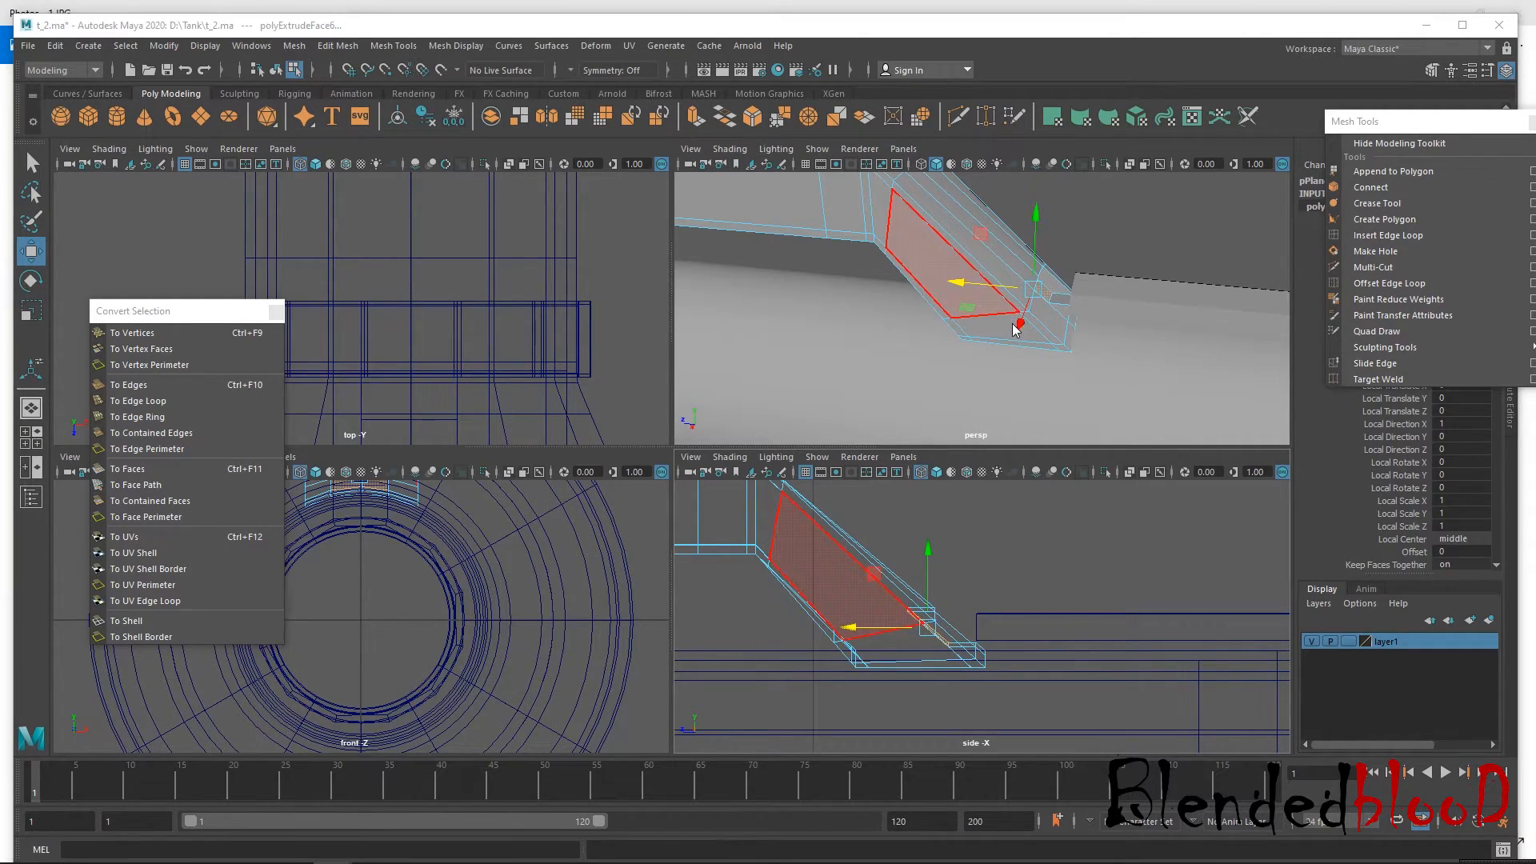
Insert supporting edge loops around the handle's leg just above the recess's upper edge.
key(space)
scroll(928, 392, up, 5)
alt+right_drag(857, 480, 874, 592)
alt+middle_drag(969, 496, 951, 494)
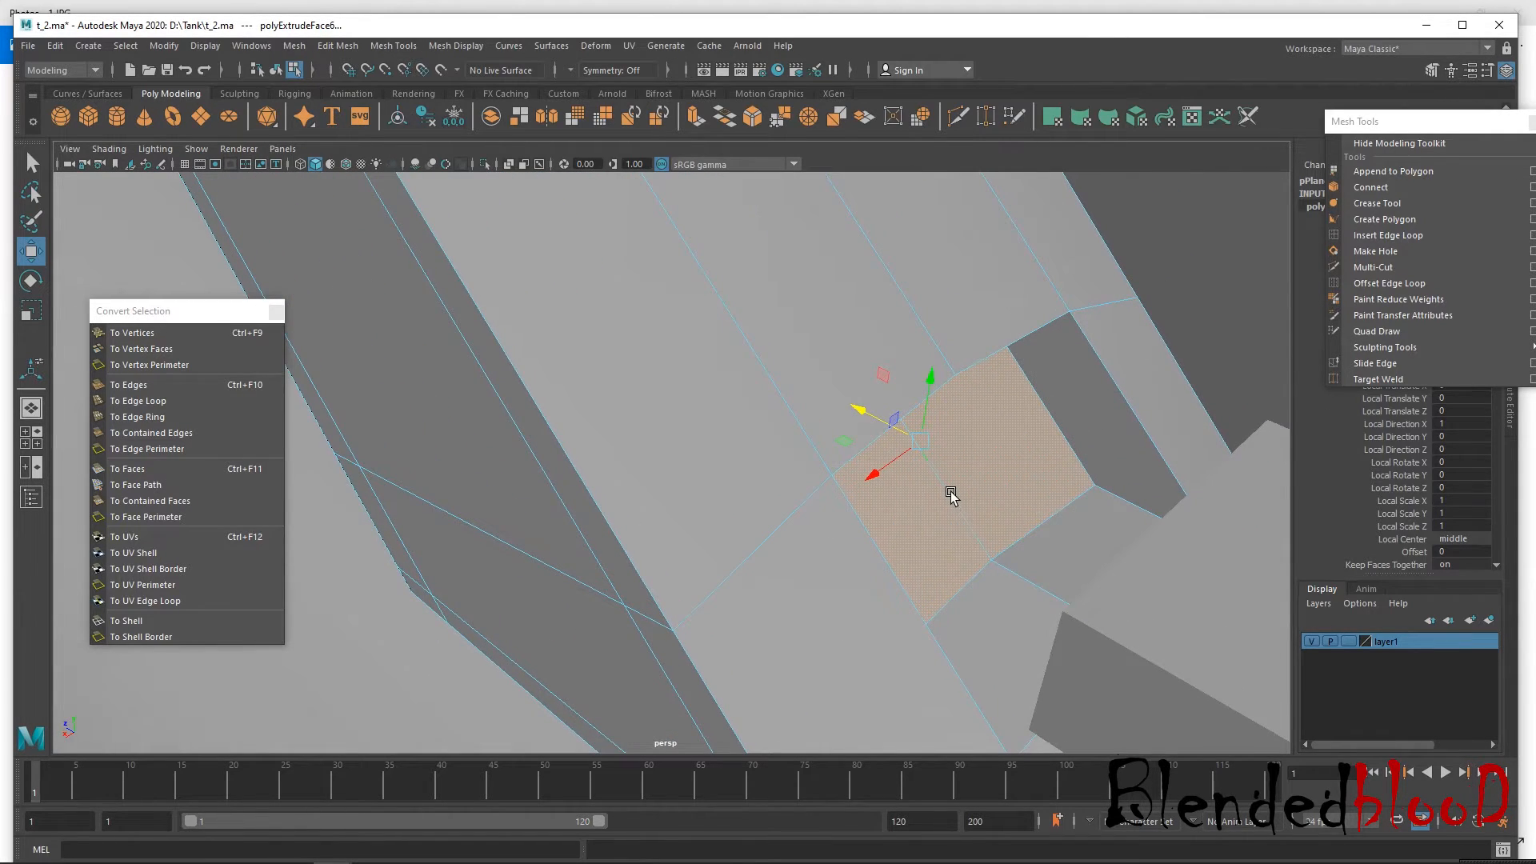
click(1388, 235)
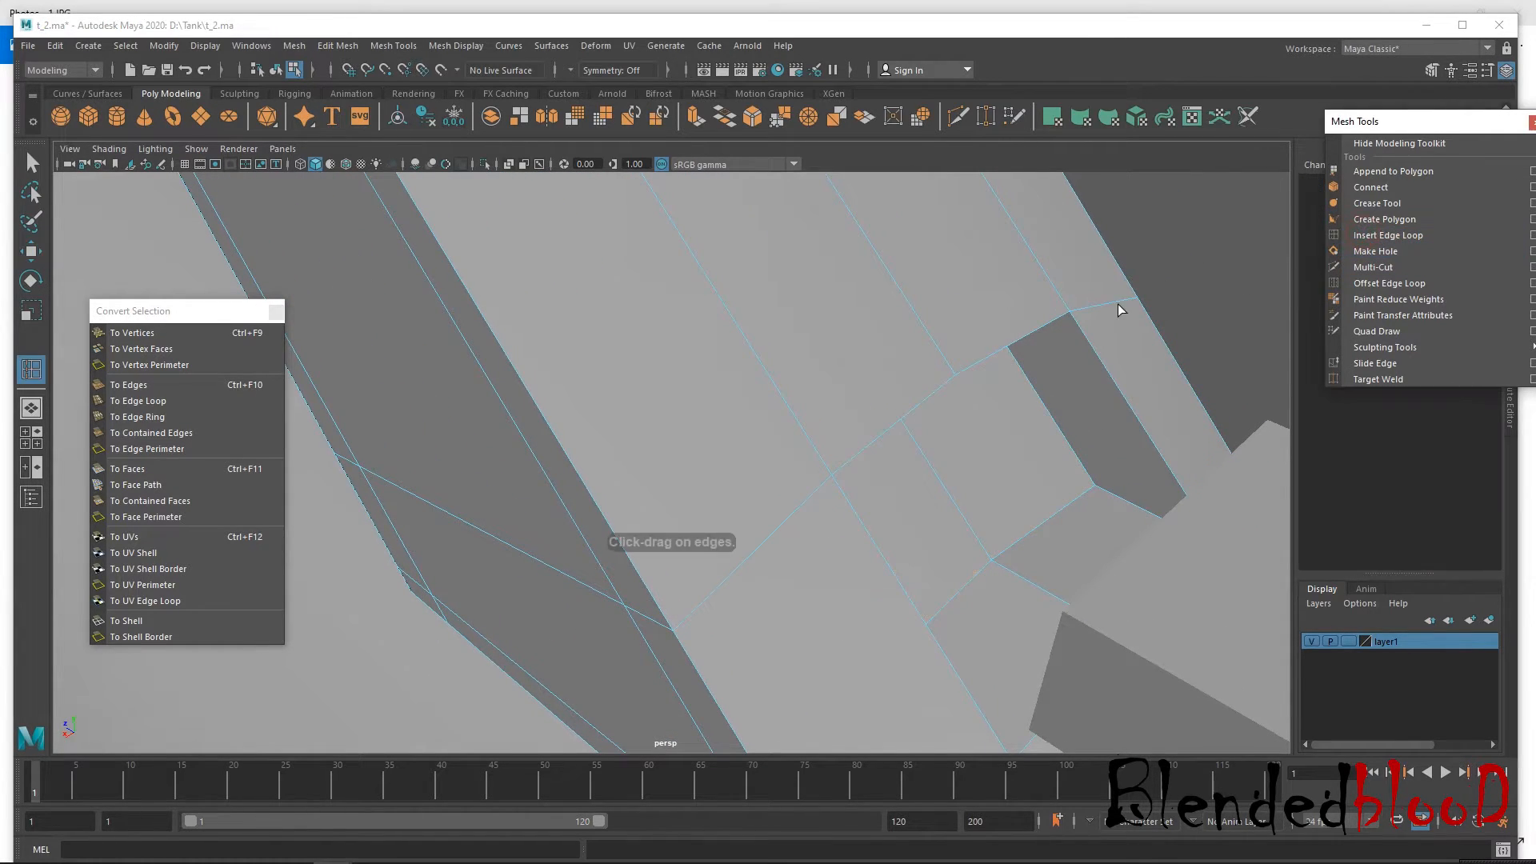
click(1064, 302)
drag(1068, 307, 1083, 541)
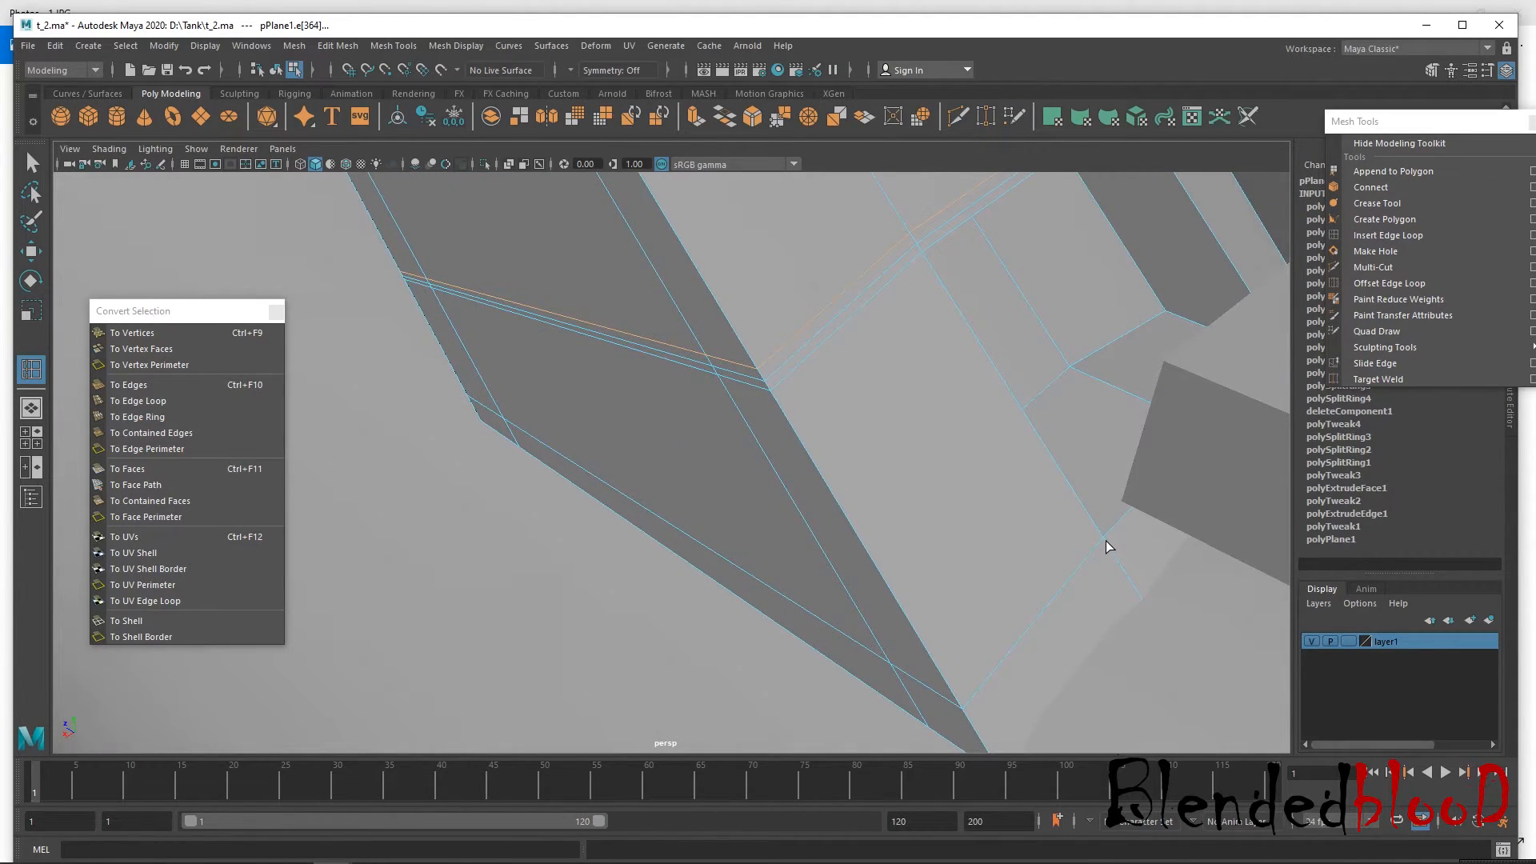
Insert supporting edge loops close to both sides of the recess's lower edge and just below its upper edge.
click(1105, 540)
click(1111, 550)
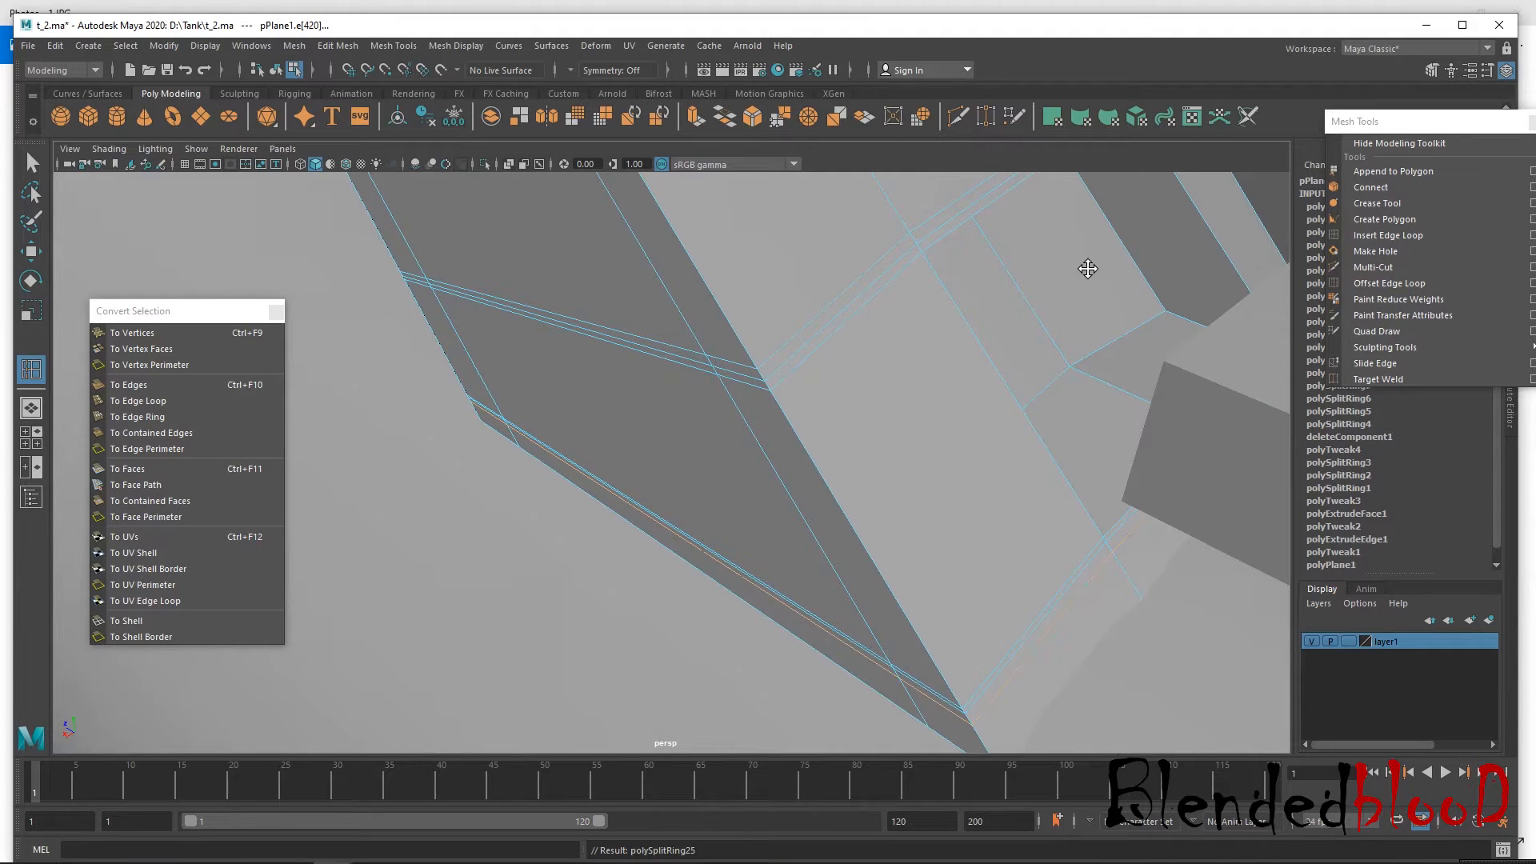
alt+middle_drag(1087, 268, 1088, 281)
click(927, 276)
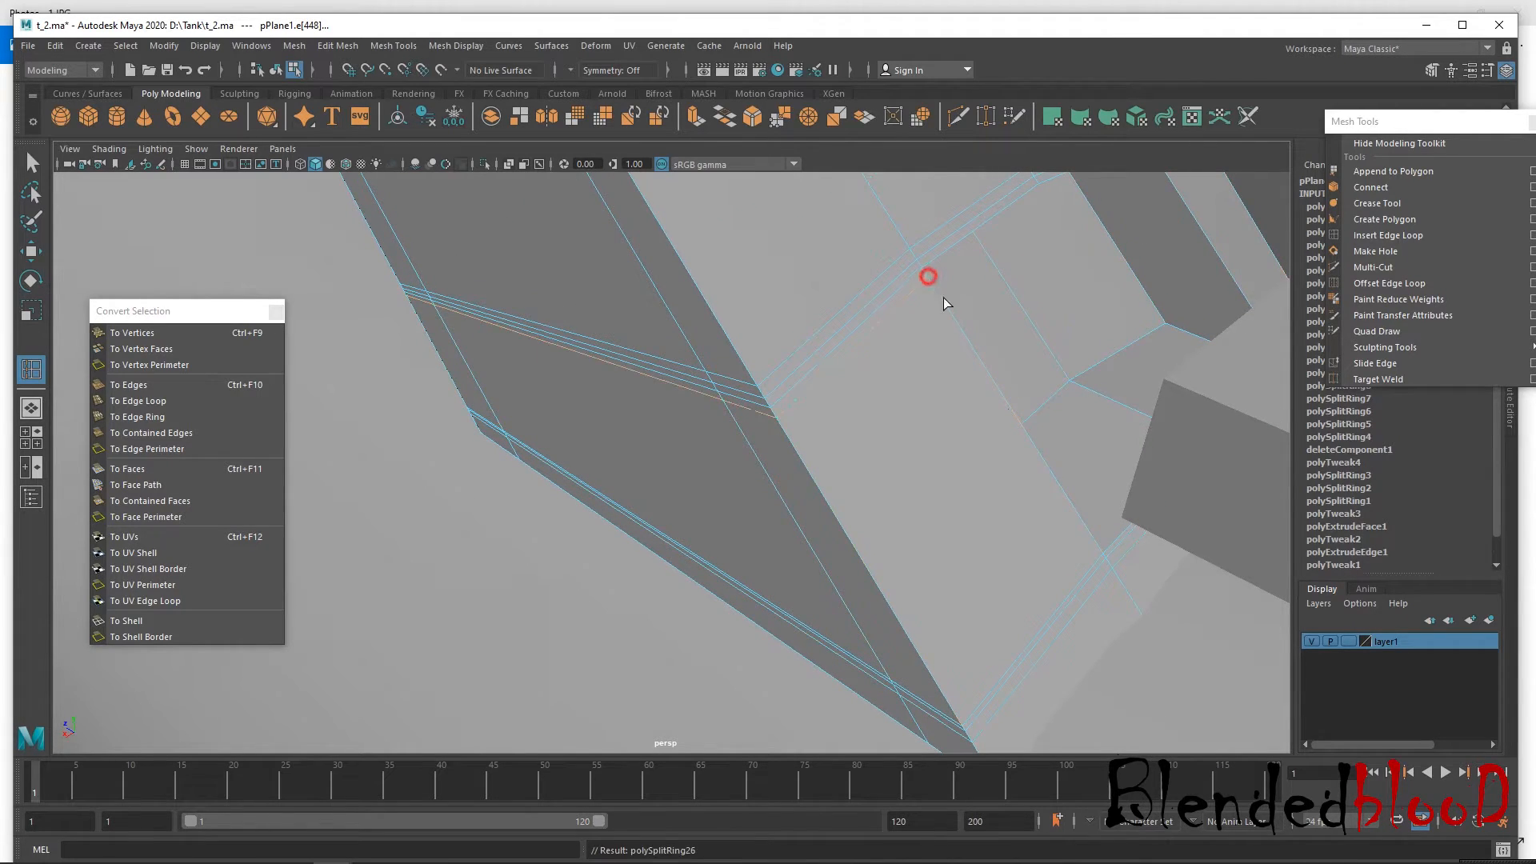
click(1094, 544)
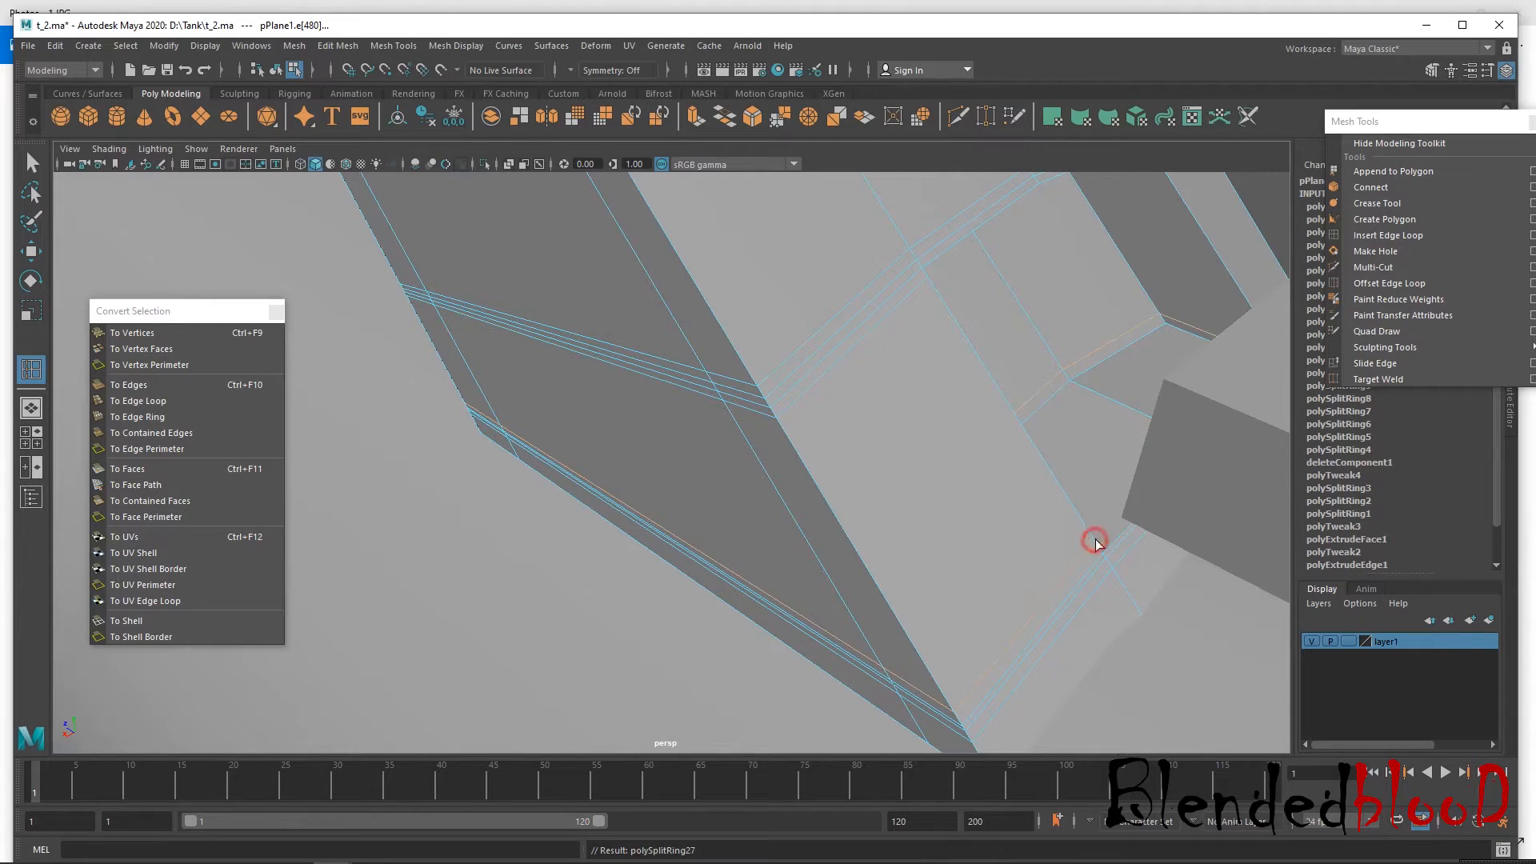
Try to insert another edge loop around the handle's leg just below the recess's upper edge.
alt+middle_drag(1096, 539, 1064, 461)
click(996, 329)
alt+drag(1255, 576, 1083, 481)
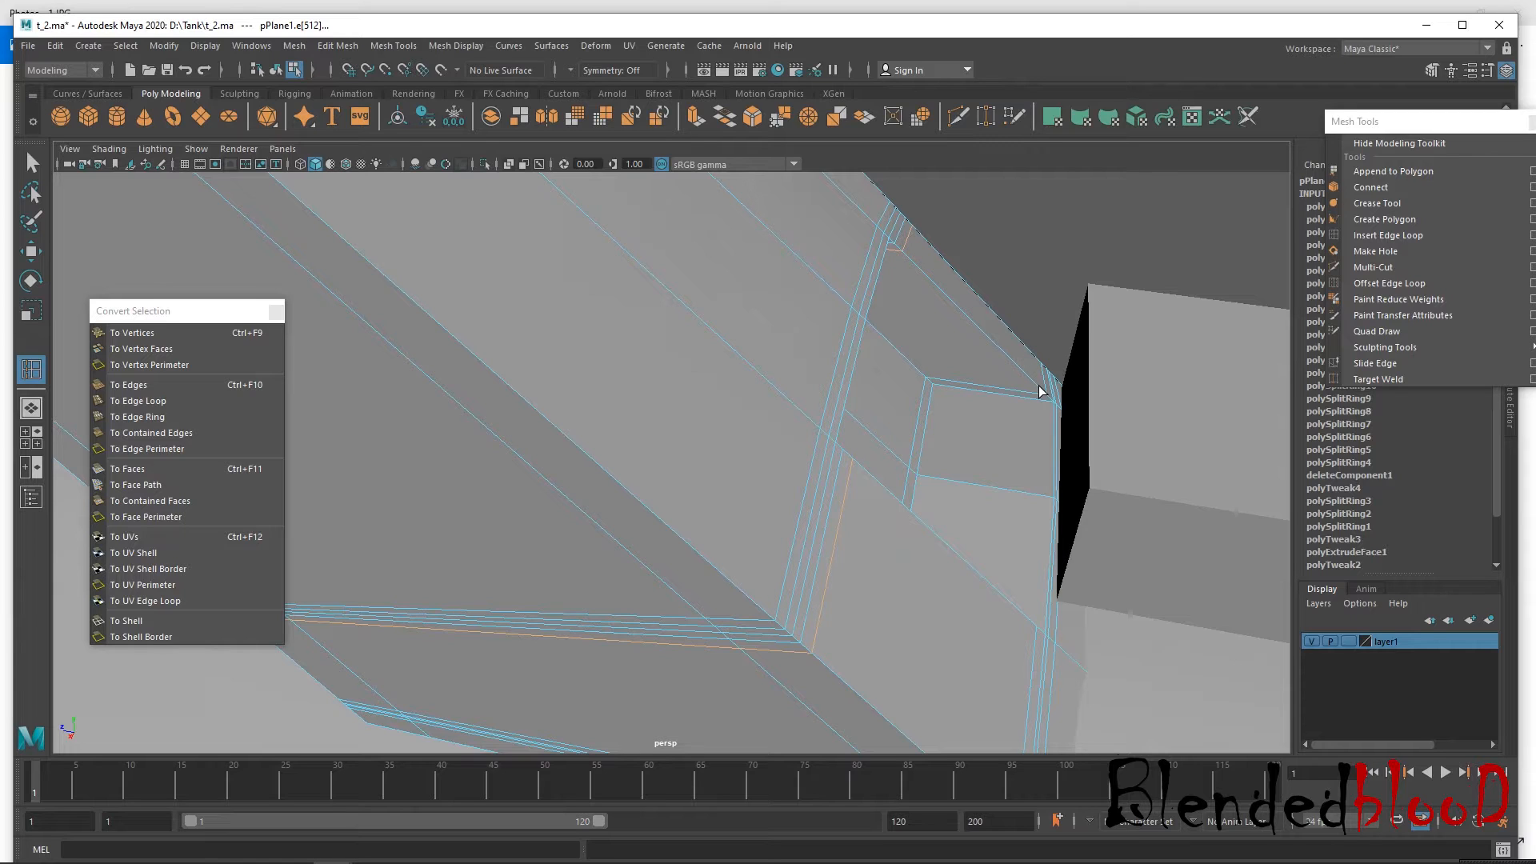
alt+drag(1040, 390, 975, 438)
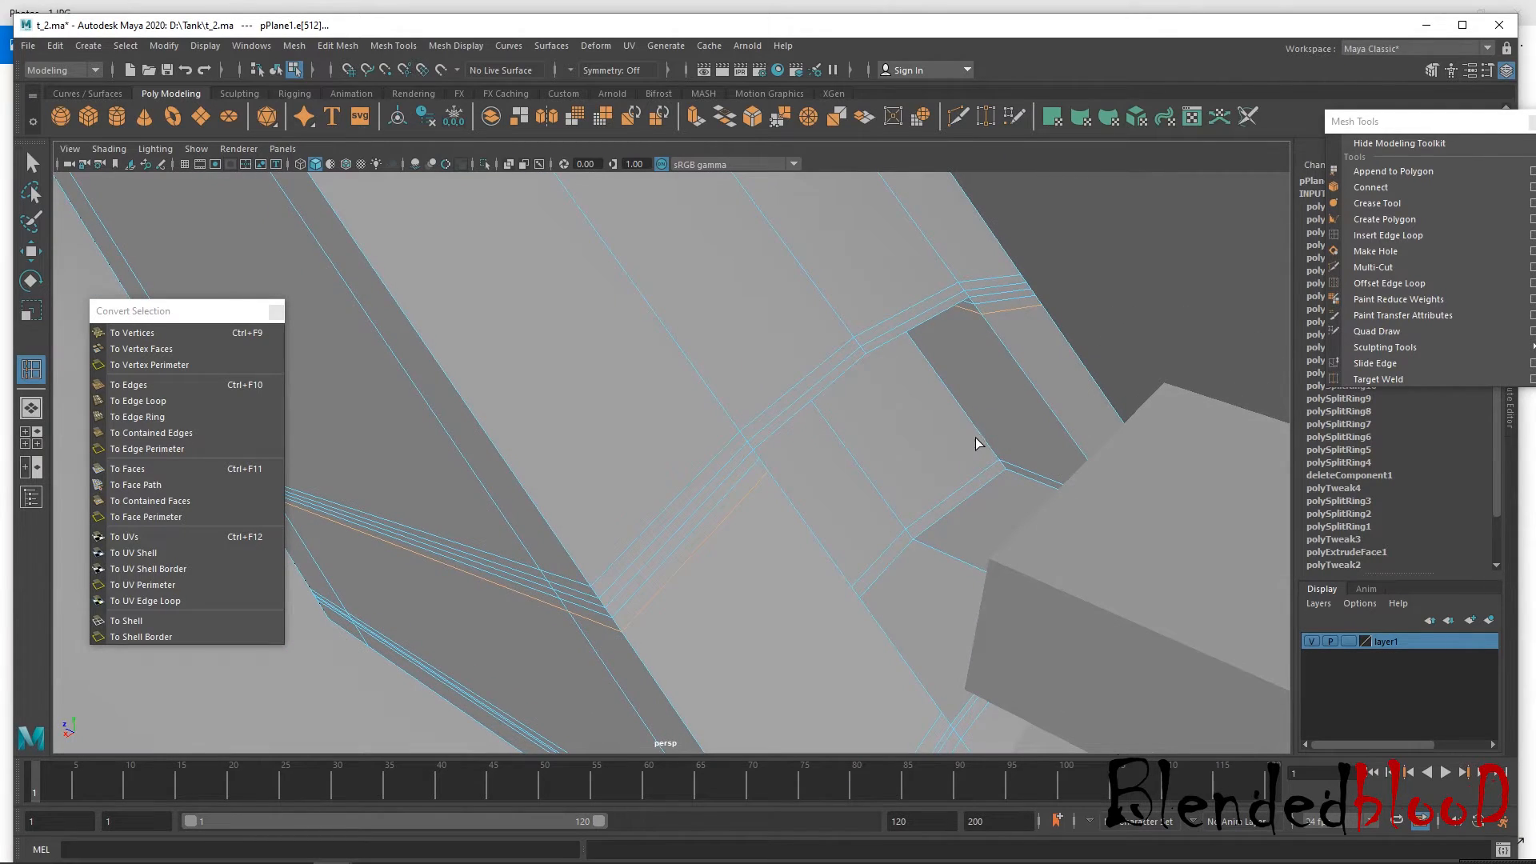
key(ctrl+z)
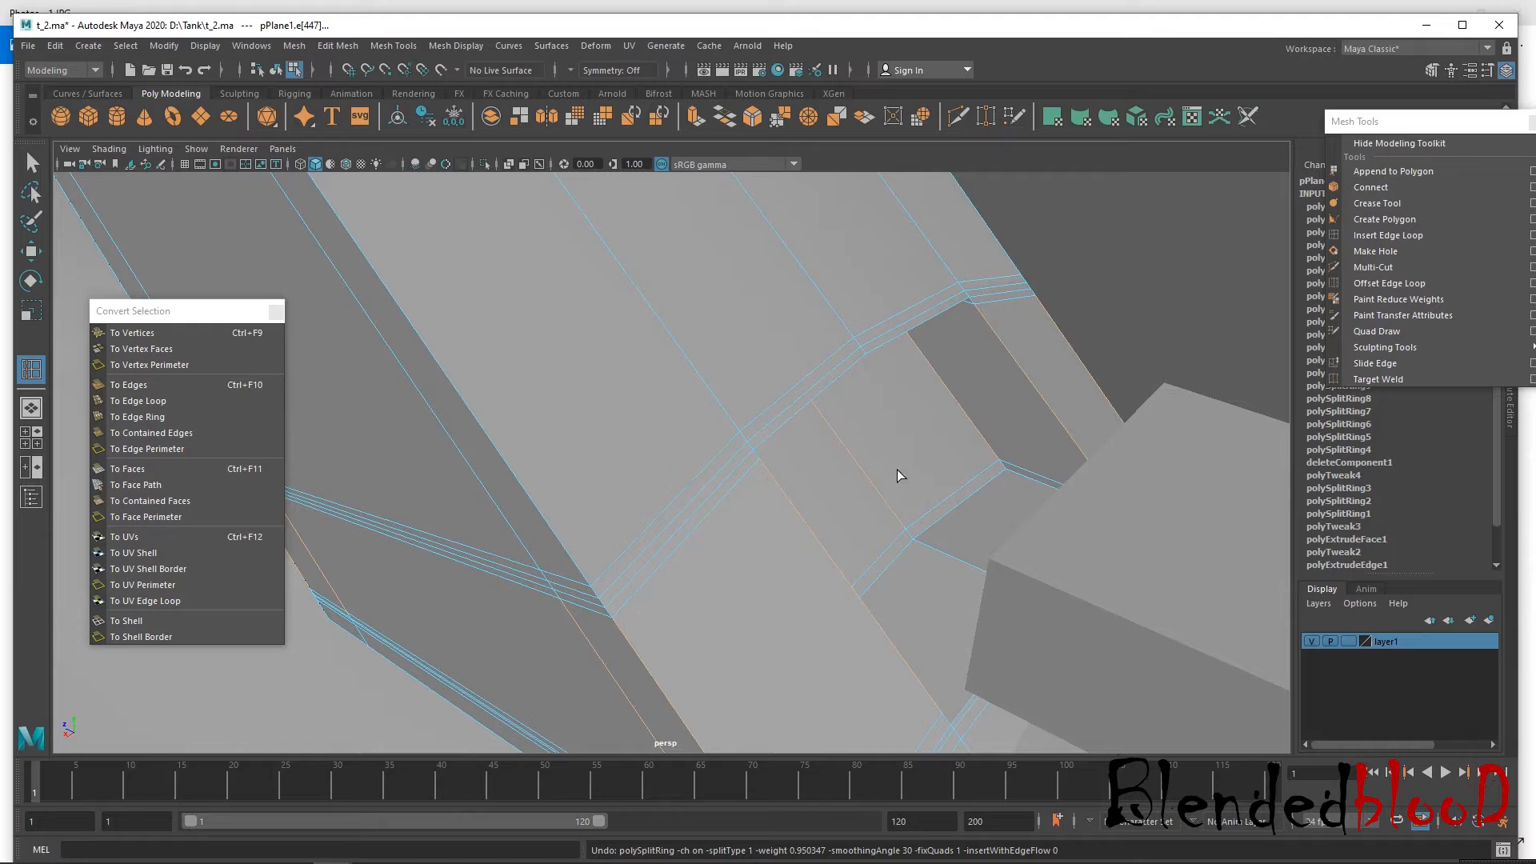
Insert supporting edge loops inside the handle's recess, close to its inner back corner, and check the smoothed shape.
alt+drag(992, 468, 1036, 428)
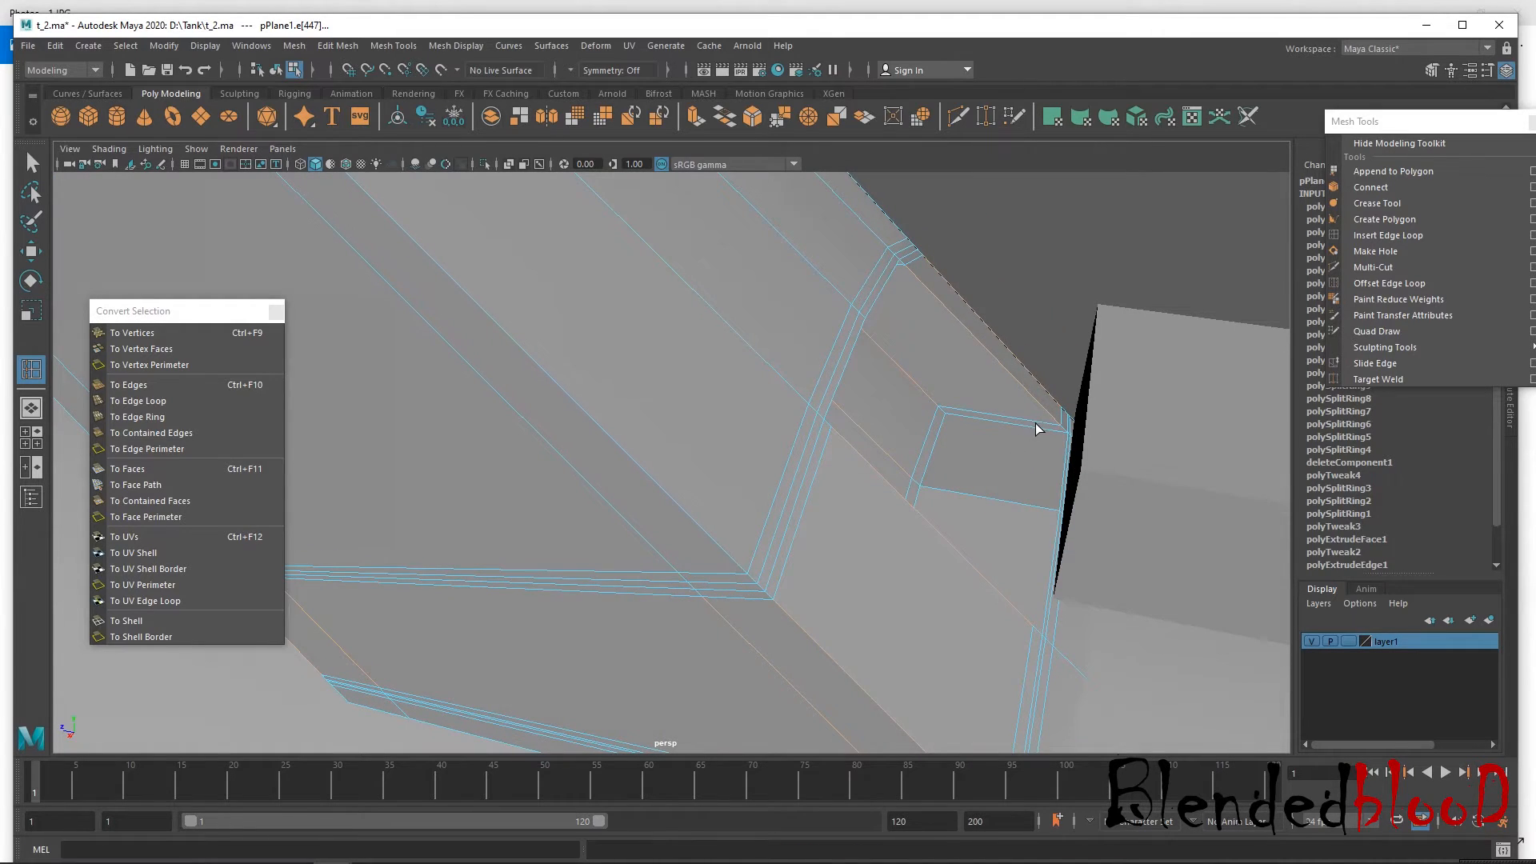
click(1040, 429)
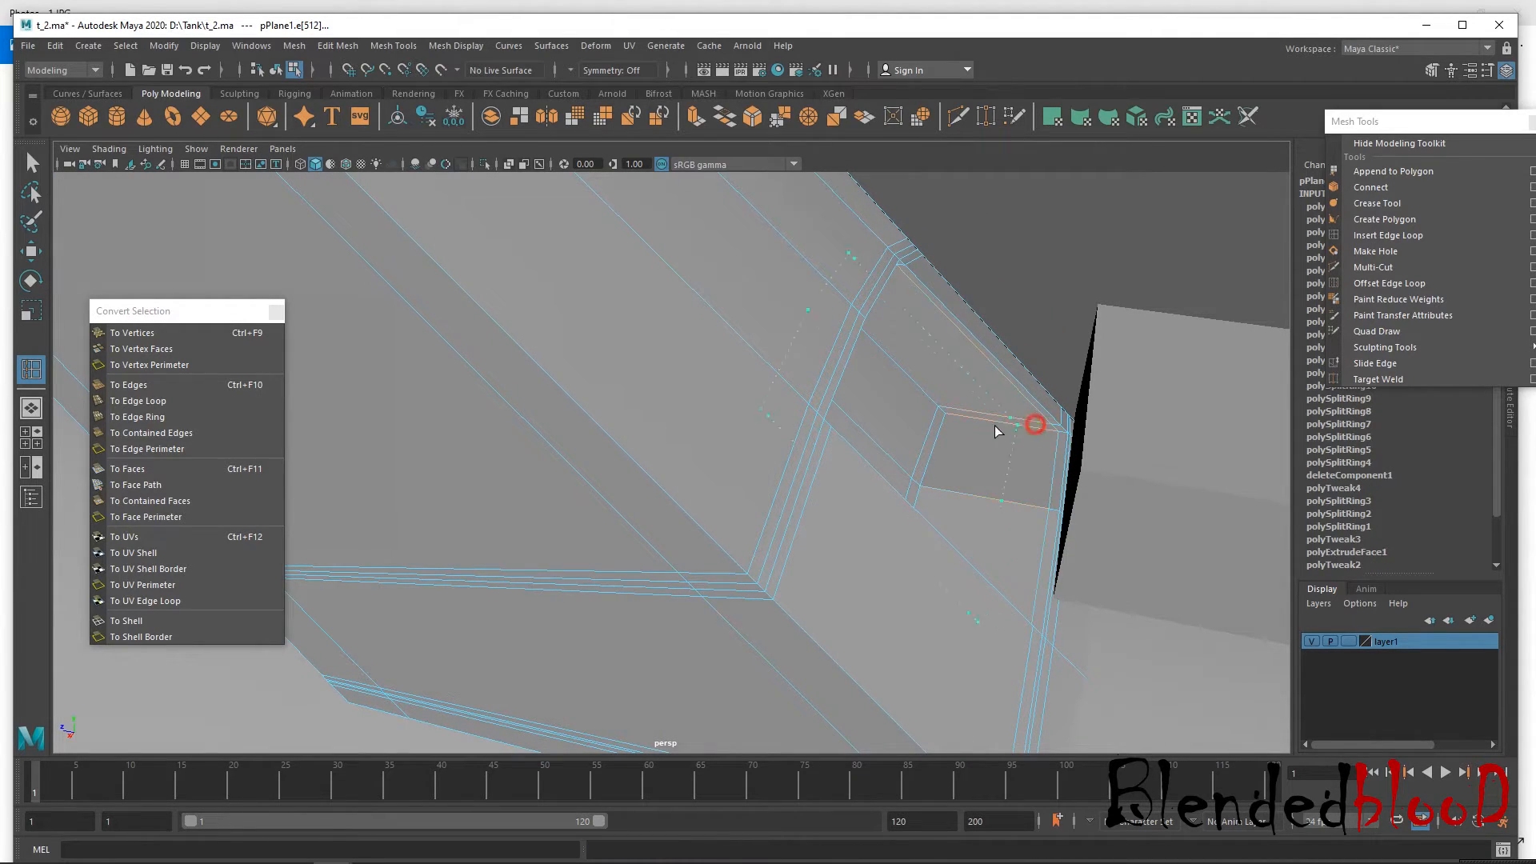
click(941, 432)
key(w)
key(3)
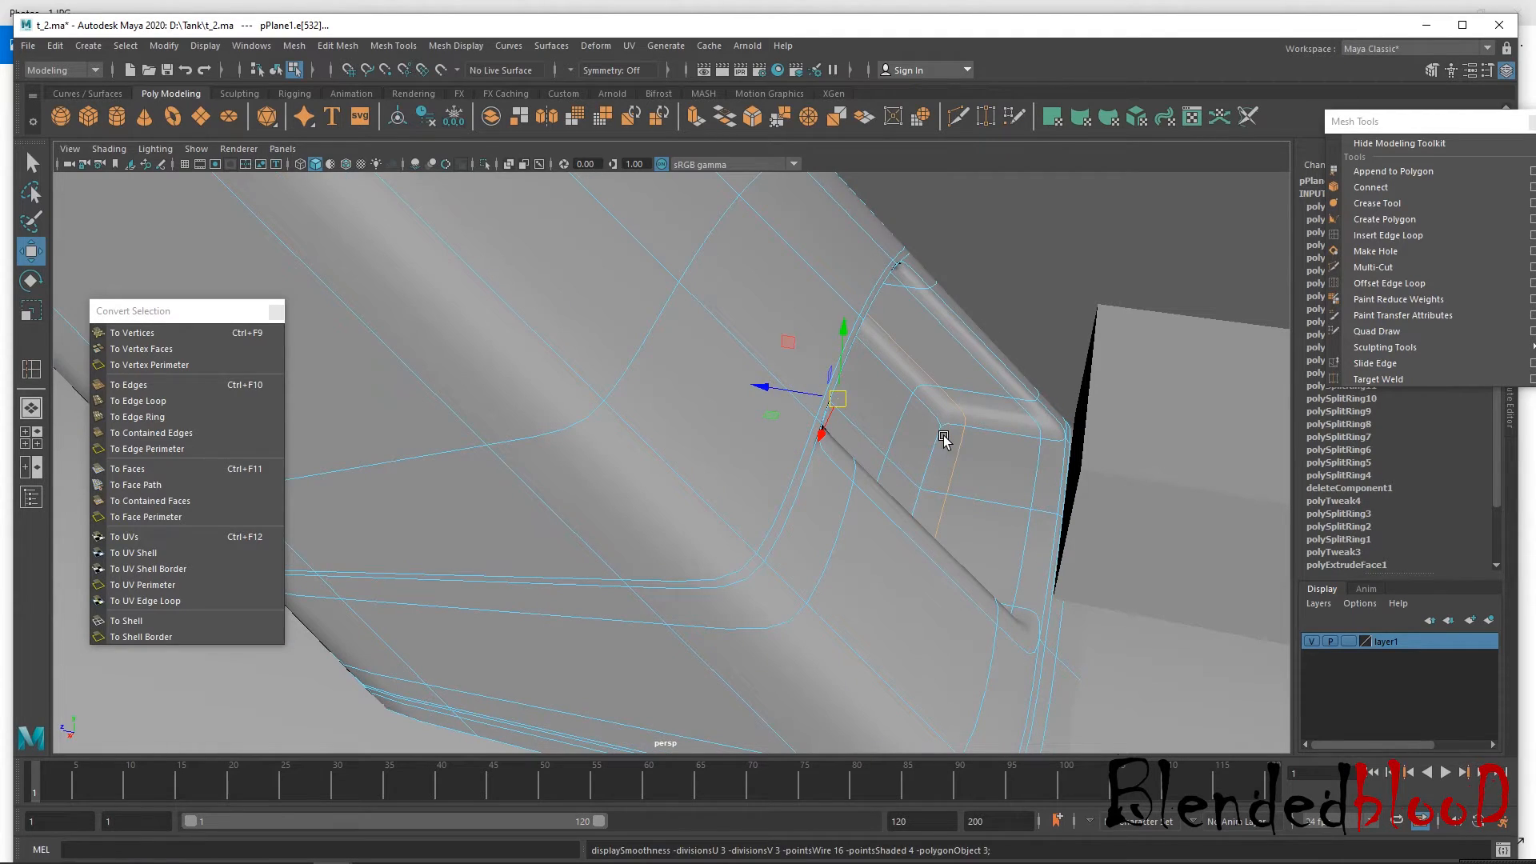
key(1)
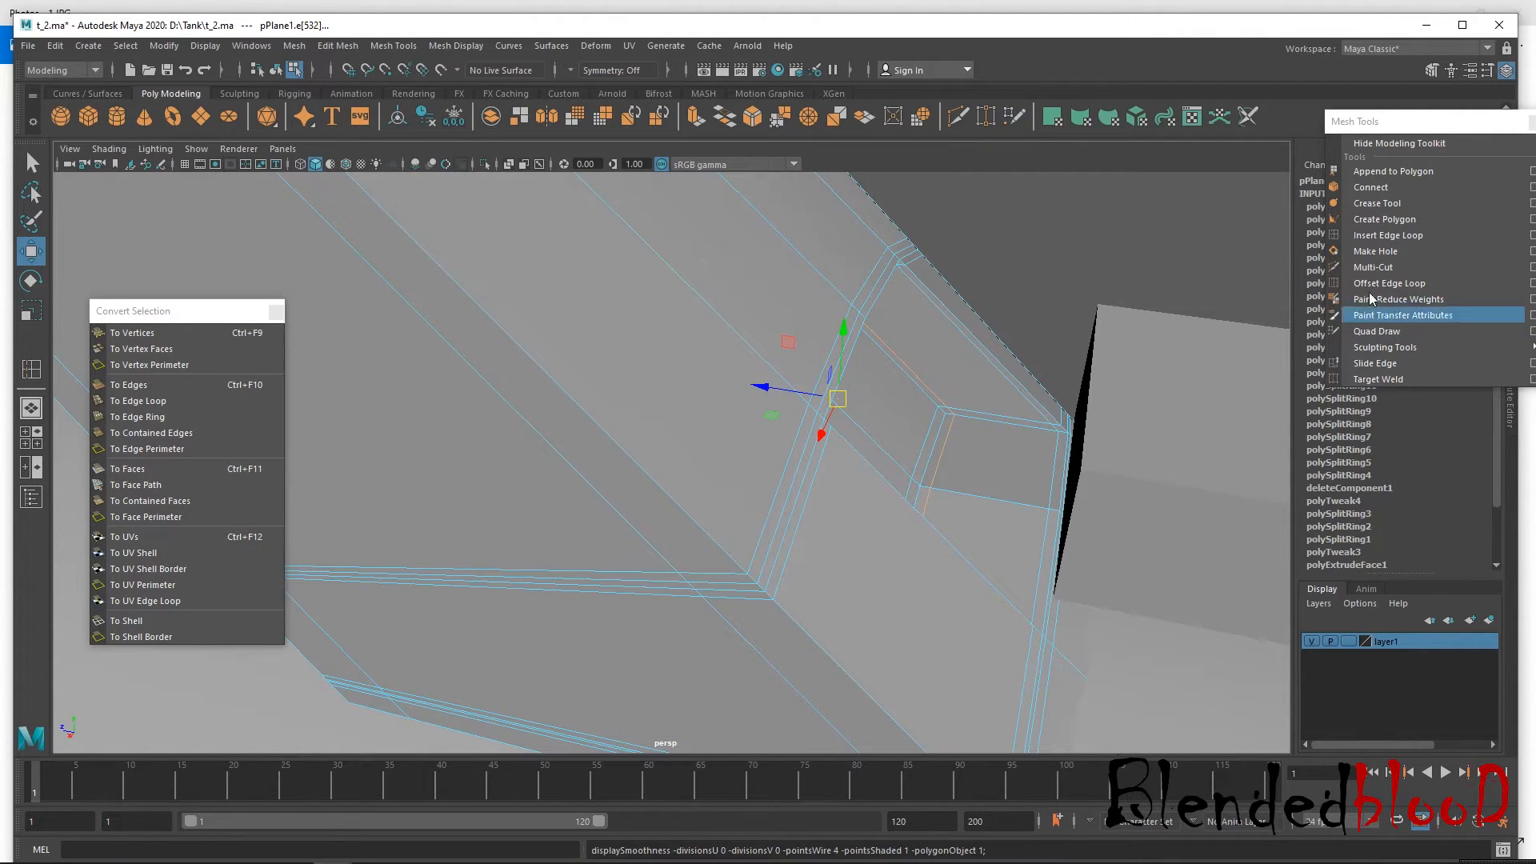
Try to insert one more edge loop across the inside of the recess.
click(1375, 236)
drag(1024, 427, 932, 496)
key(w)
key(3)
key(ctrl+z)
Insert lengthwise edge loops on the handle close to both sides of the recess and preview the handle smoothed.
right_drag(860, 406, 948, 347)
click(950, 314)
alt+drag(949, 392, 672, 438)
click(675, 439)
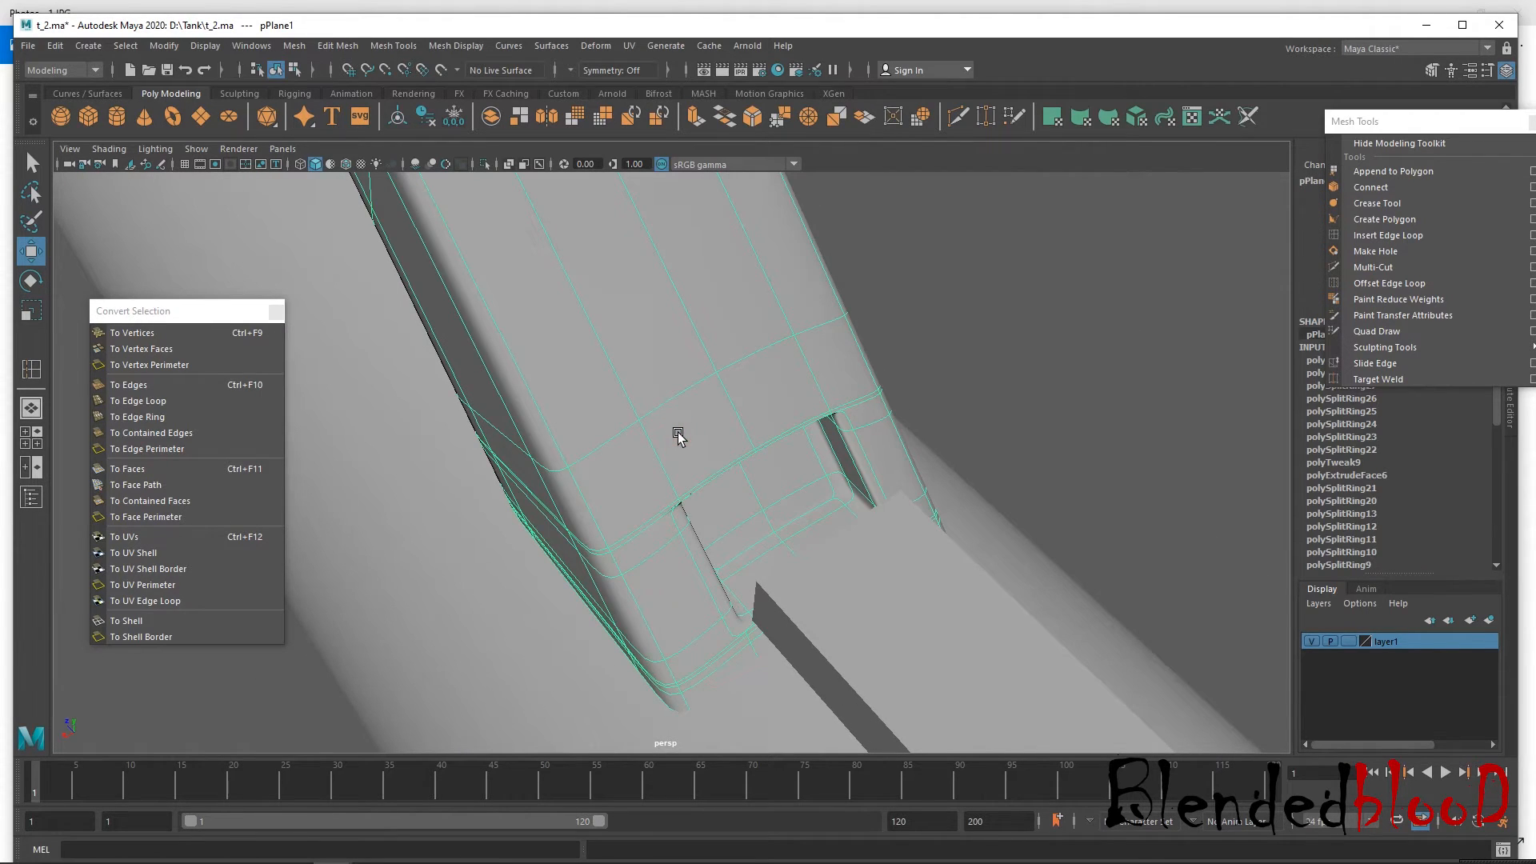
click(1387, 236)
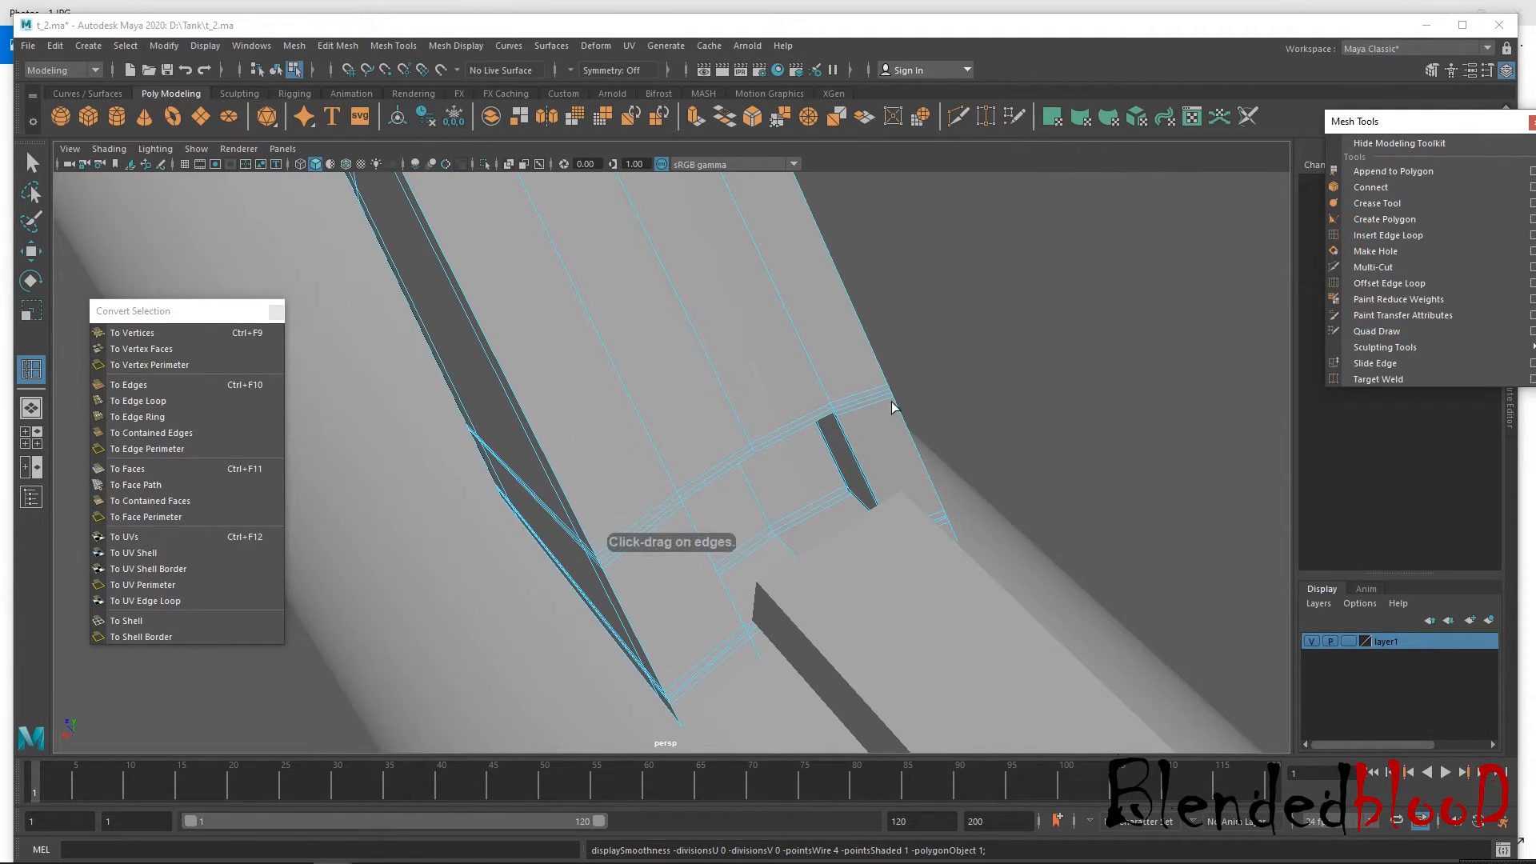
click(844, 416)
click(846, 414)
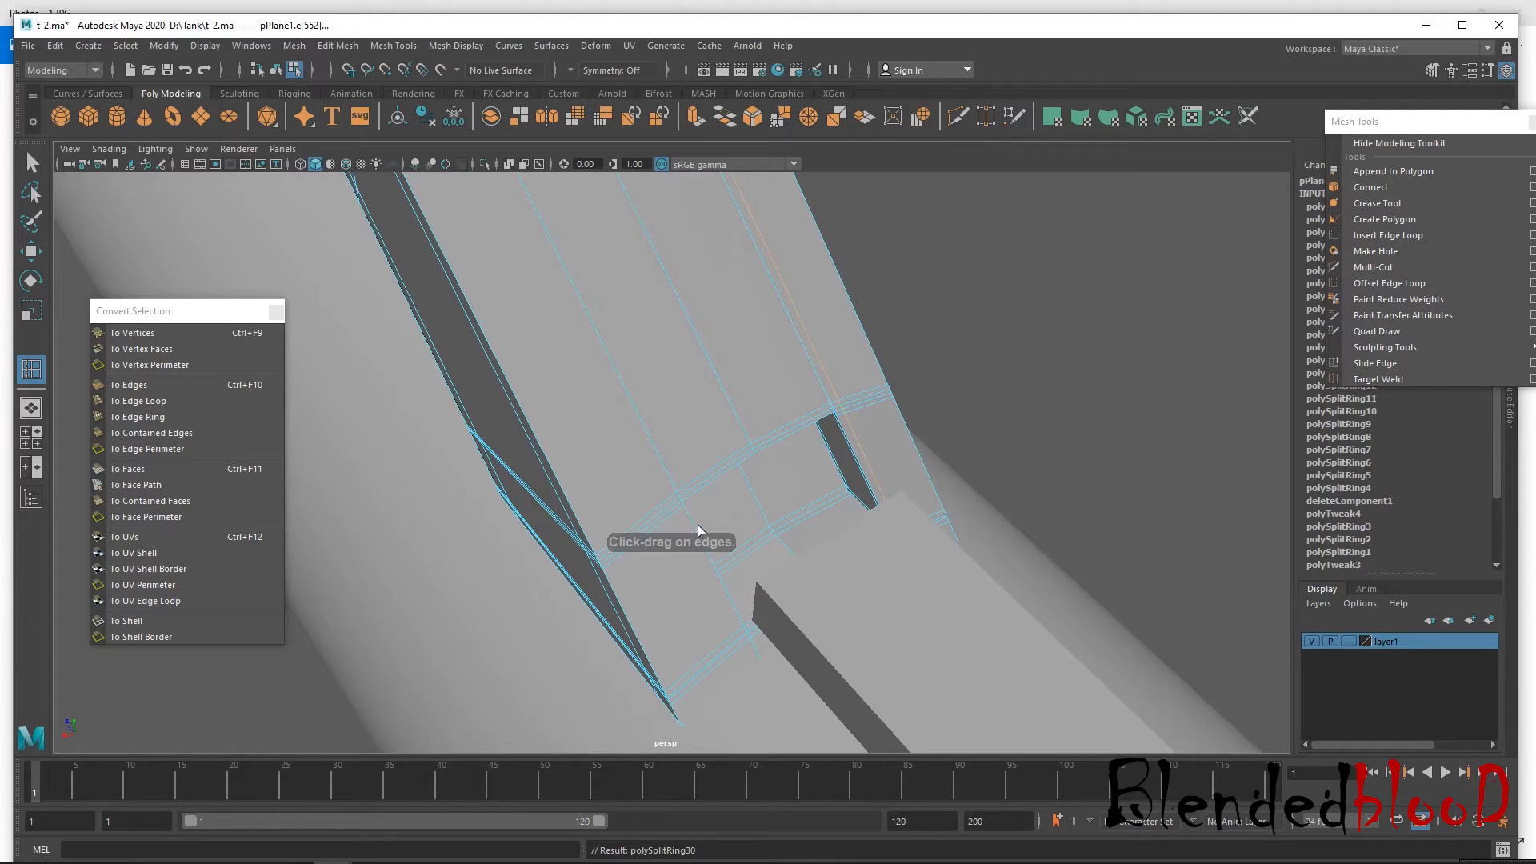
click(681, 514)
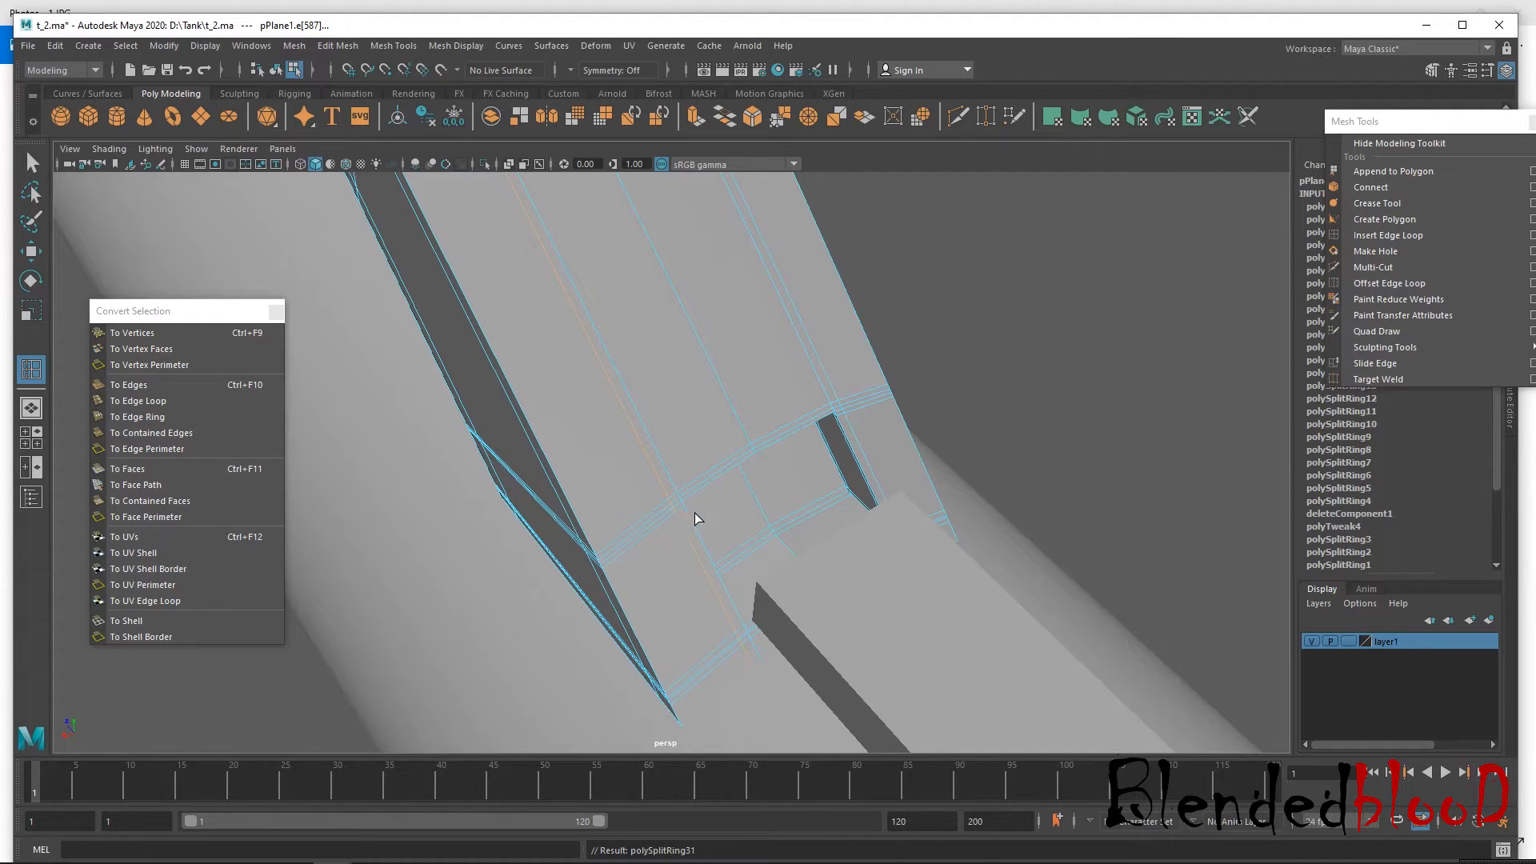
key(w)
key(3)
right_drag(743, 384, 816, 344)
click(1200, 332)
Delete the end face of the neck ring's long top bar that faces the handle's recess.
alt+drag(919, 531, 1012, 472)
alt+middle_drag(1081, 276, 1016, 382)
alt+drag(1015, 382, 1027, 437)
click(1030, 442)
right_drag(991, 412, 990, 448)
click(953, 459)
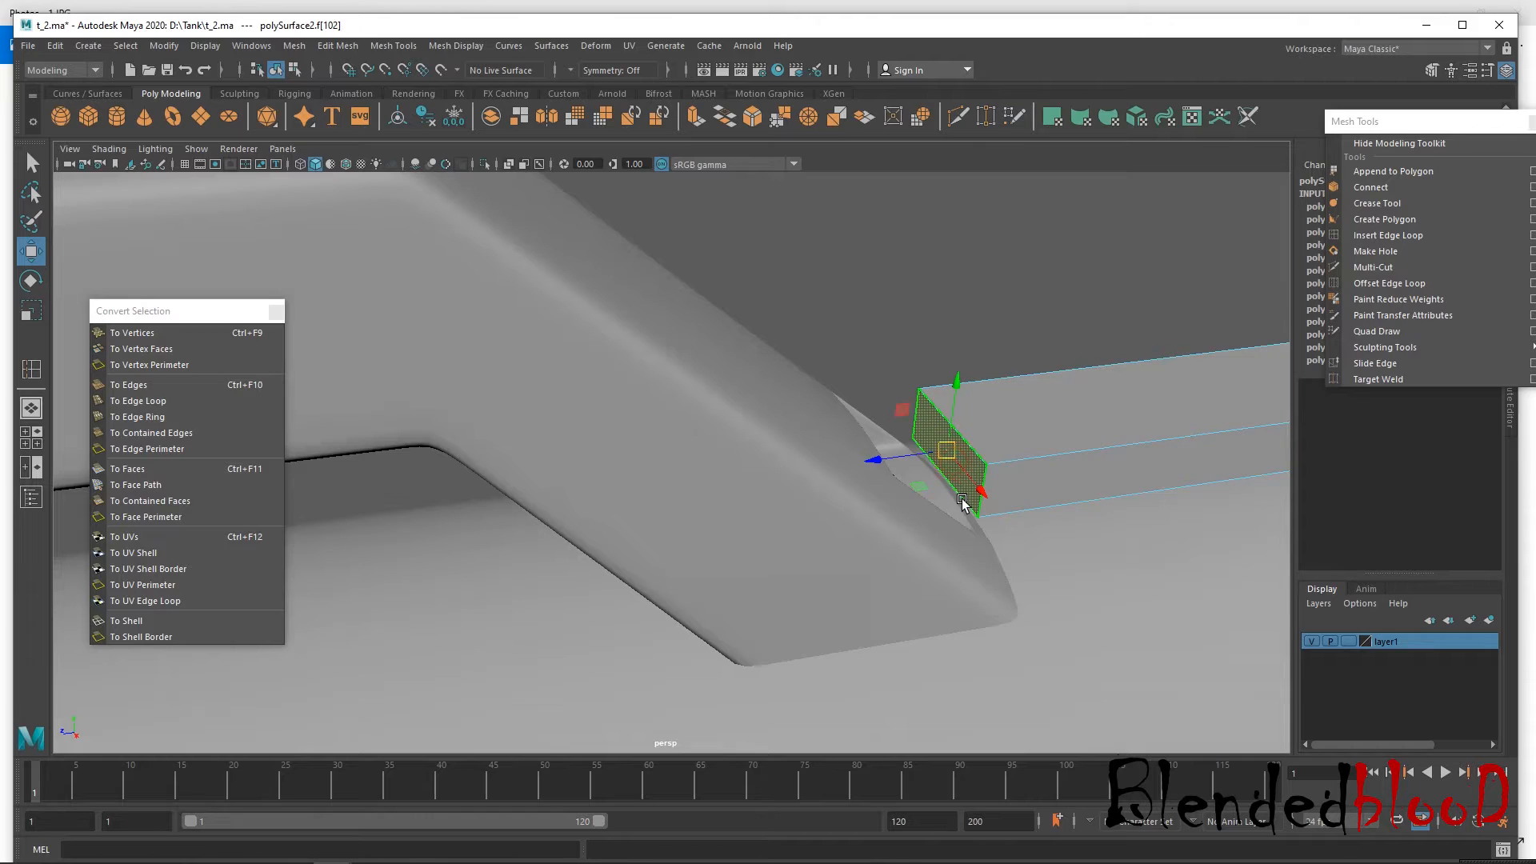
key(Delete)
In the side view, move the bar's open end into the handle's recess and slant its end vertices to follow the recess's slope.
right_drag(887, 398, 906, 388)
drag(861, 341, 1039, 564)
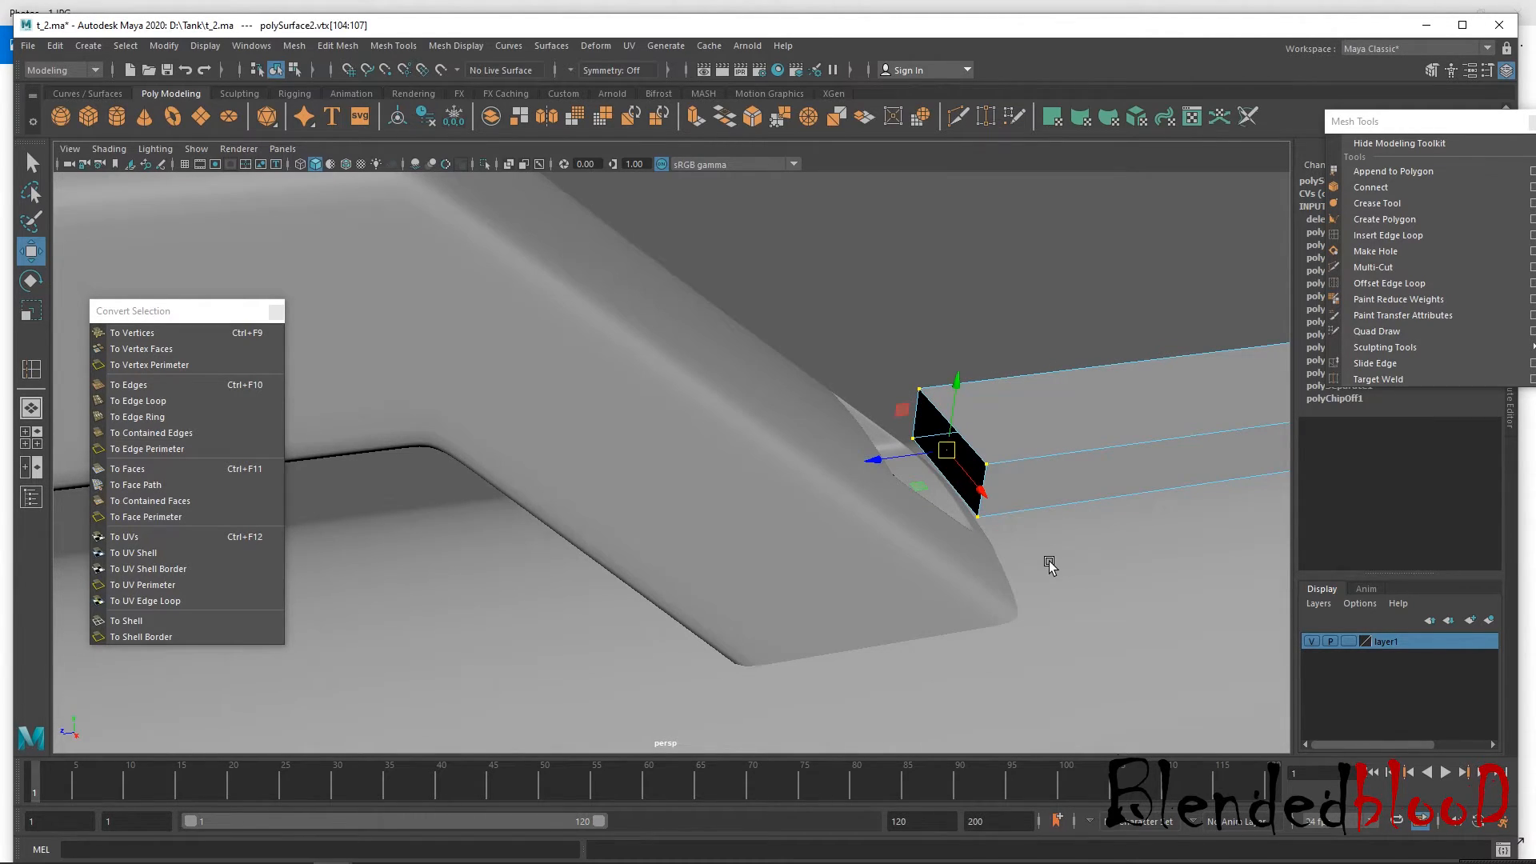
key(space)
key(space)
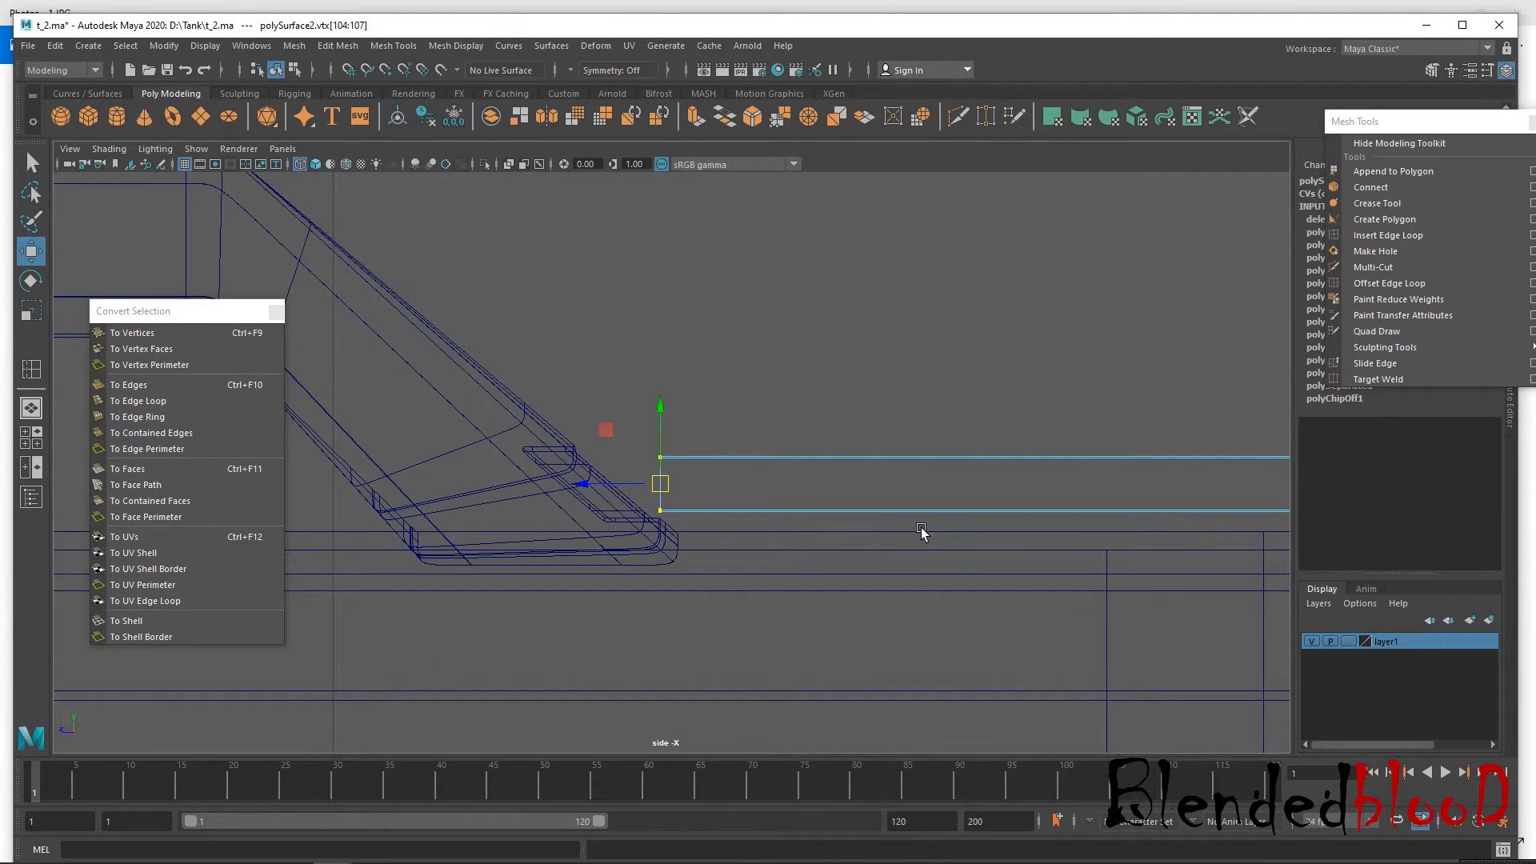
scroll(922, 533, up, 2)
drag(579, 489, 464, 494)
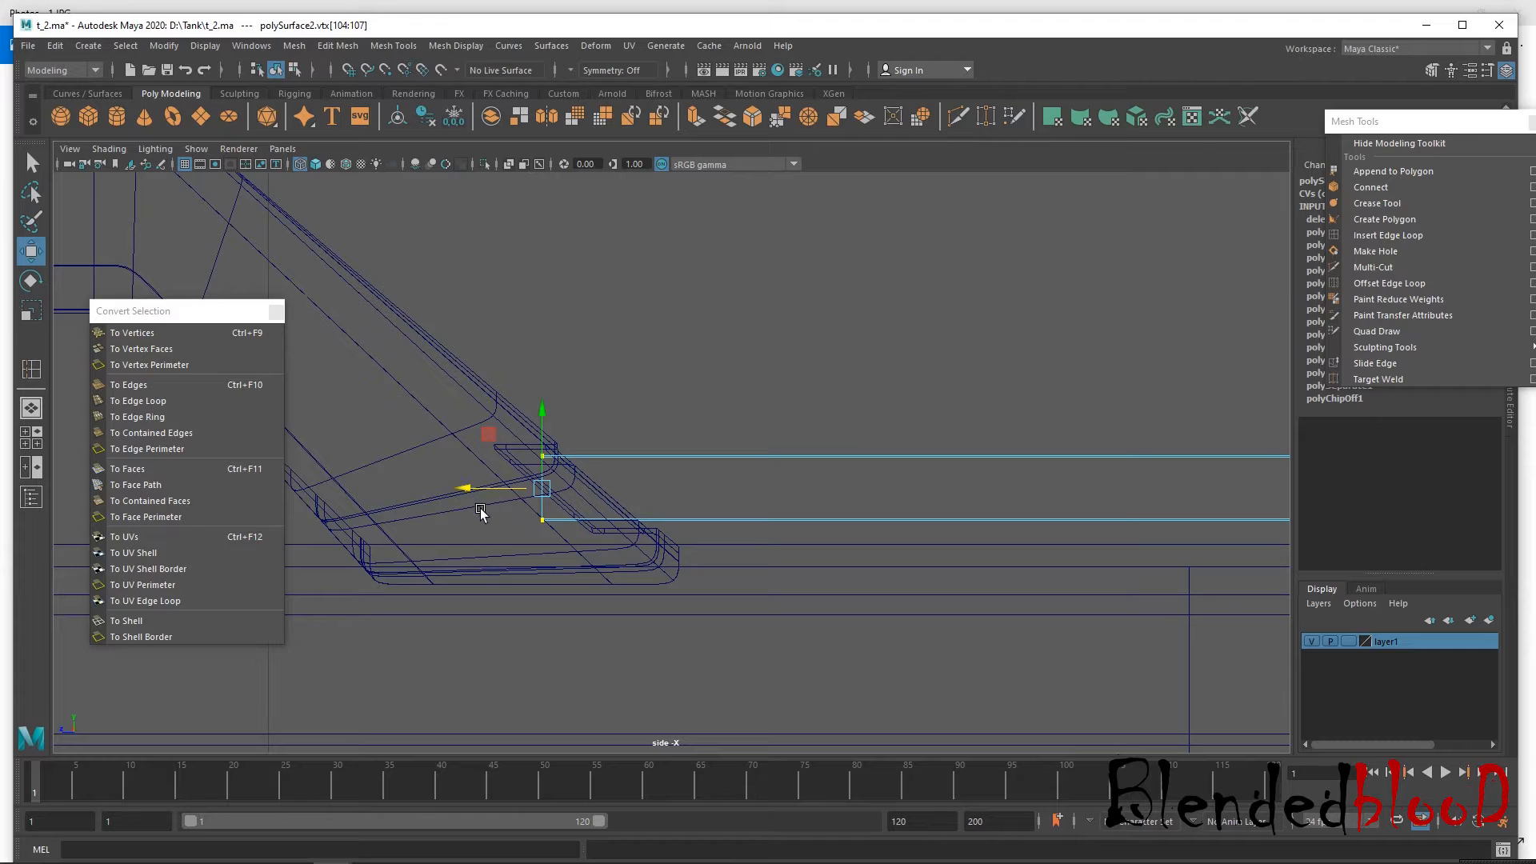
drag(586, 497, 589, 497)
drag(467, 524, 541, 526)
drag(524, 425, 627, 585)
drag(497, 489, 446, 462)
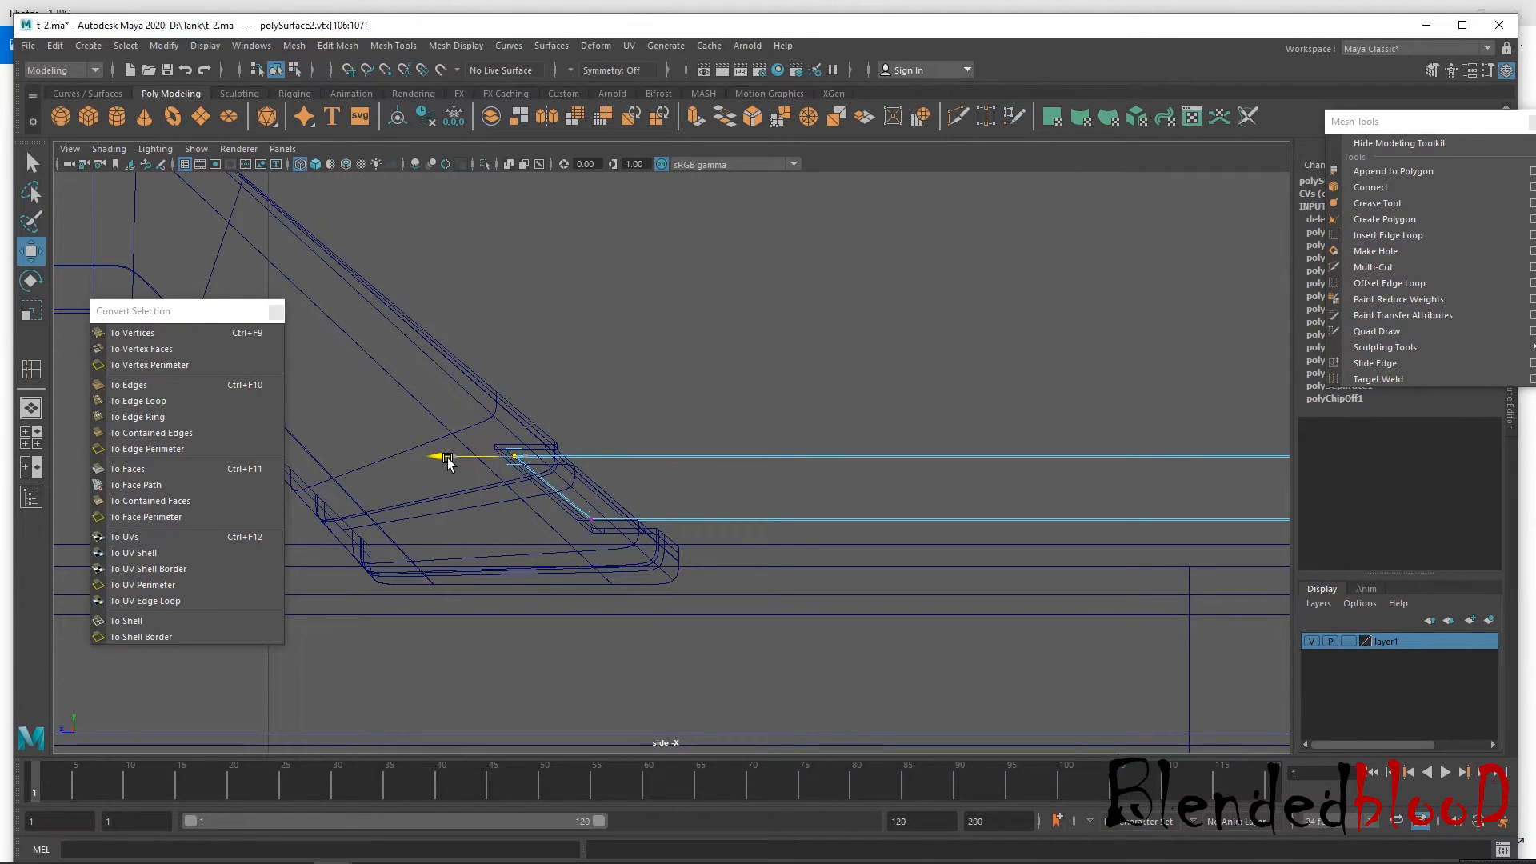
right_drag(682, 449, 804, 398)
key(space)
key(space)
Preview the neck ring and its long bar smoothed, and return to the unsmoothed display.
mouse_move(1042, 381)
alt+right_down()
mouse_move(970, 377)
mouse_move(932, 400)
alt+right_up()
mouse_move(1001, 504)
alt+mouse_down()
mouse_move(833, 491)
mouse_move(884, 483)
mouse_move(816, 538)
mouse_move(573, 408)
mouse_move(939, 573)
mouse_move(1131, 531)
mouse_move(1119, 516)
mouse_move(1029, 519)
mouse_move(1107, 504)
mouse_move(1048, 520)
mouse_move(1067, 541)
mouse_move(1052, 571)
alt+mouse_up()
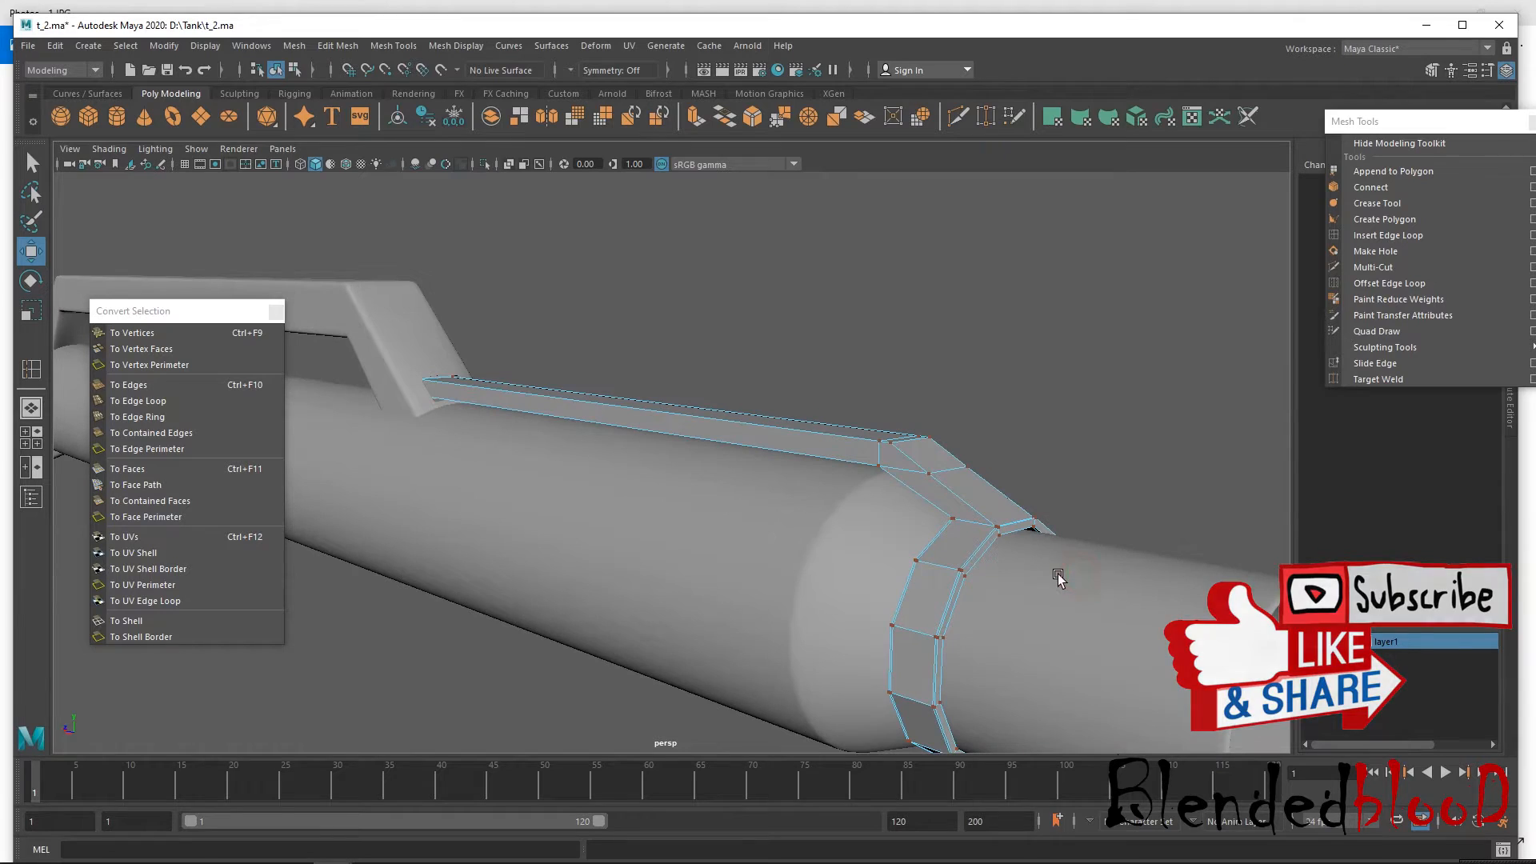
key(3)
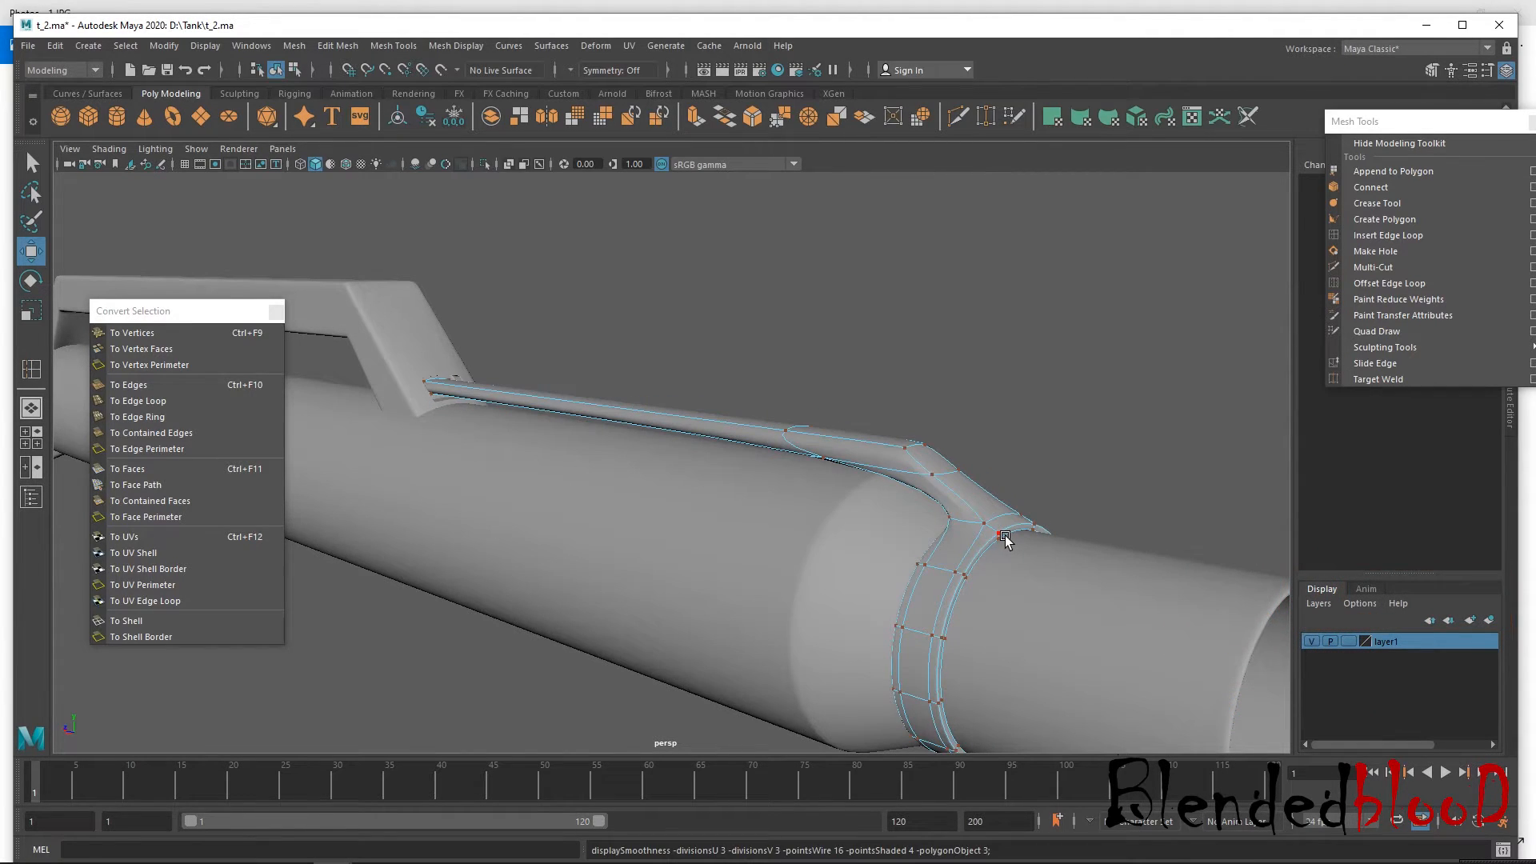
key(1)
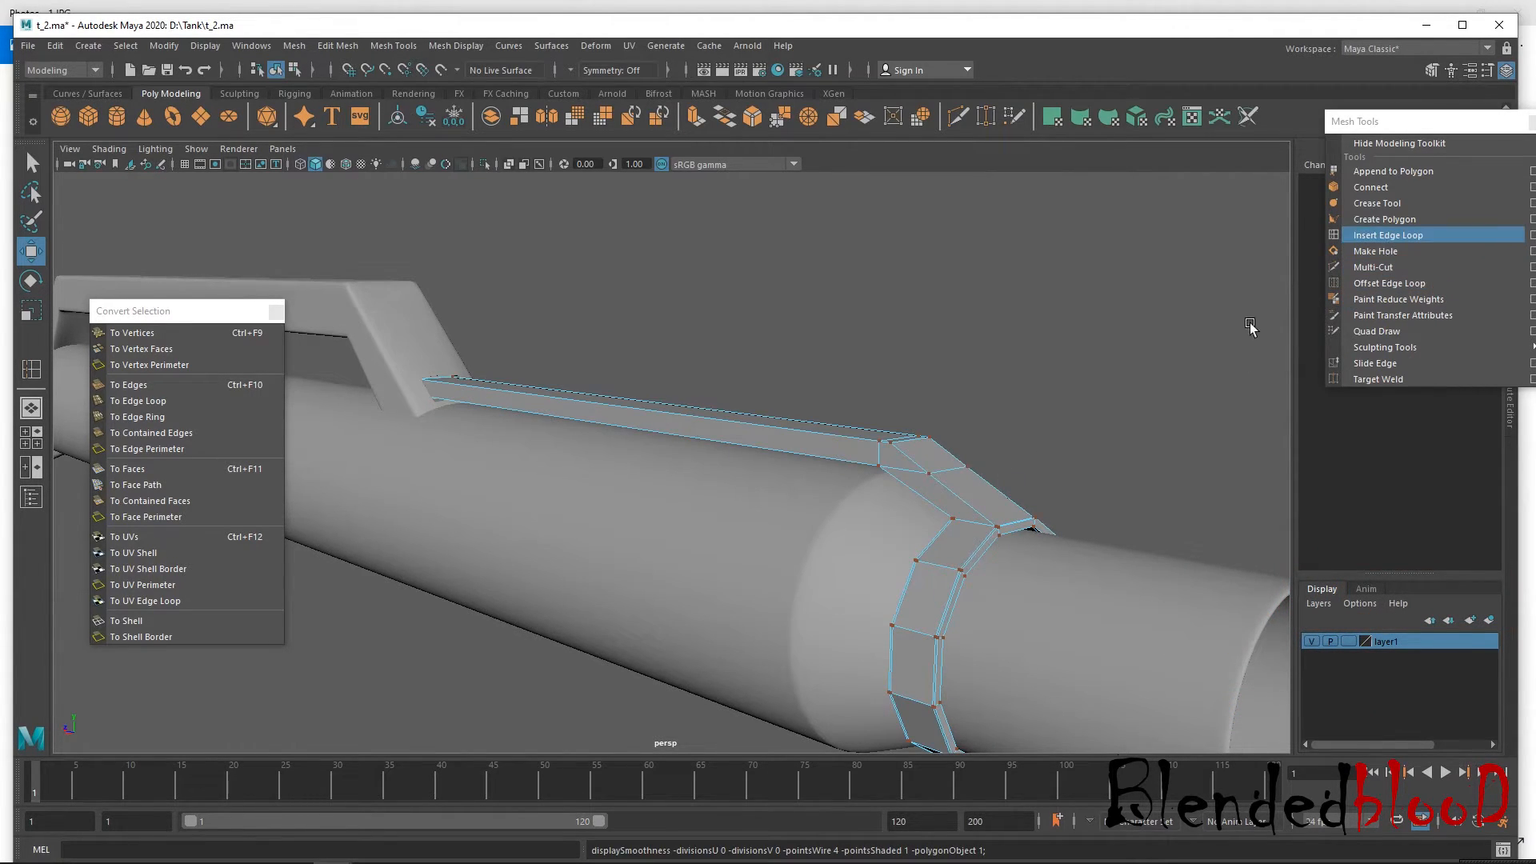
right_drag(958, 552, 818, 266)
click(849, 328)
Select all parts of the gun barrel and delete their construction history.
drag(1021, 381, 104, 688)
alt+right_drag(785, 573, 677, 470)
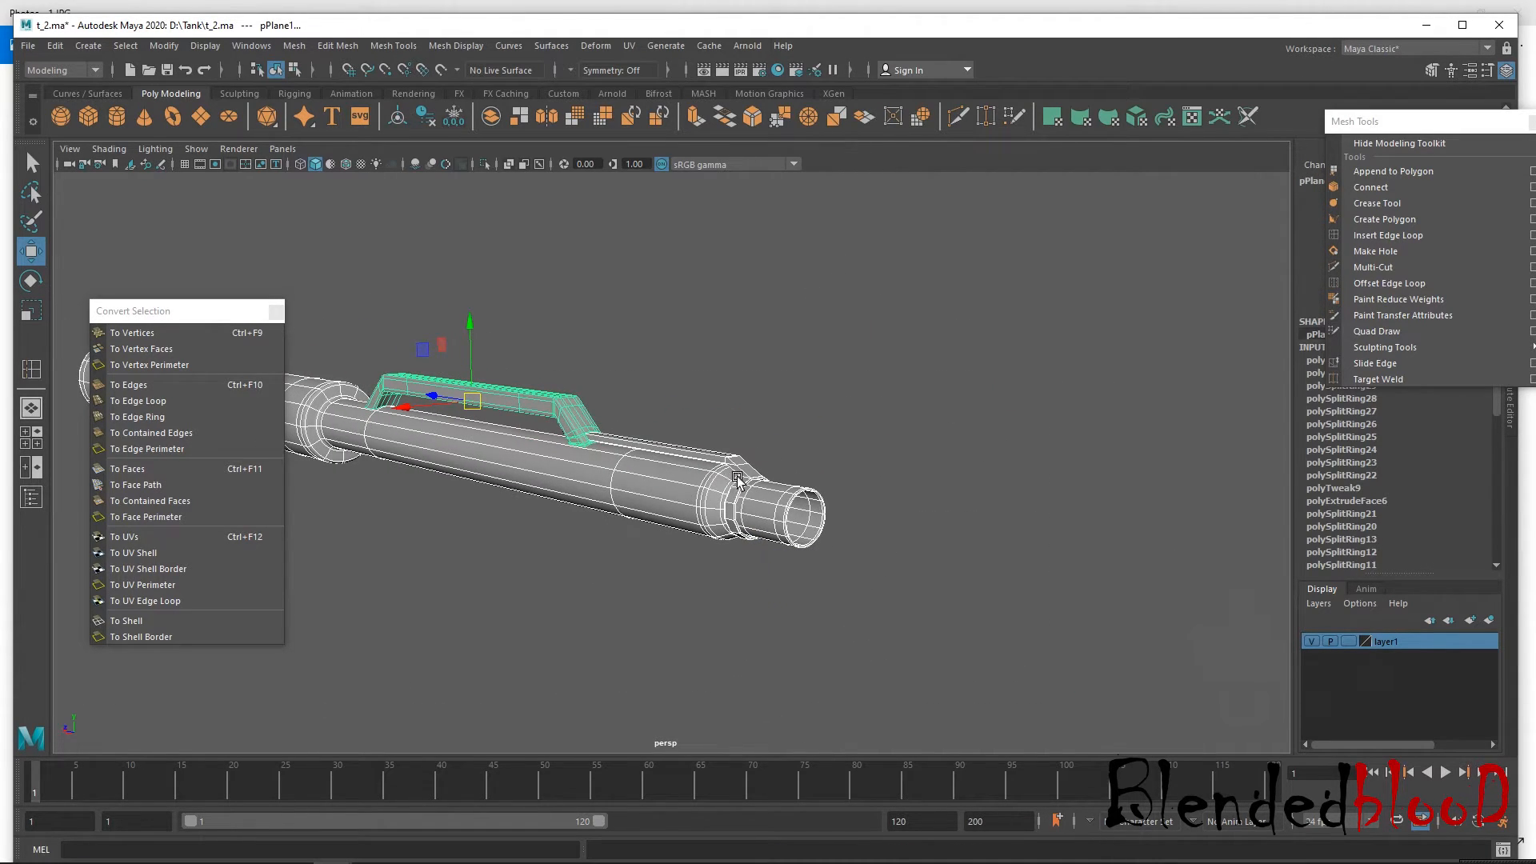
click(55, 46)
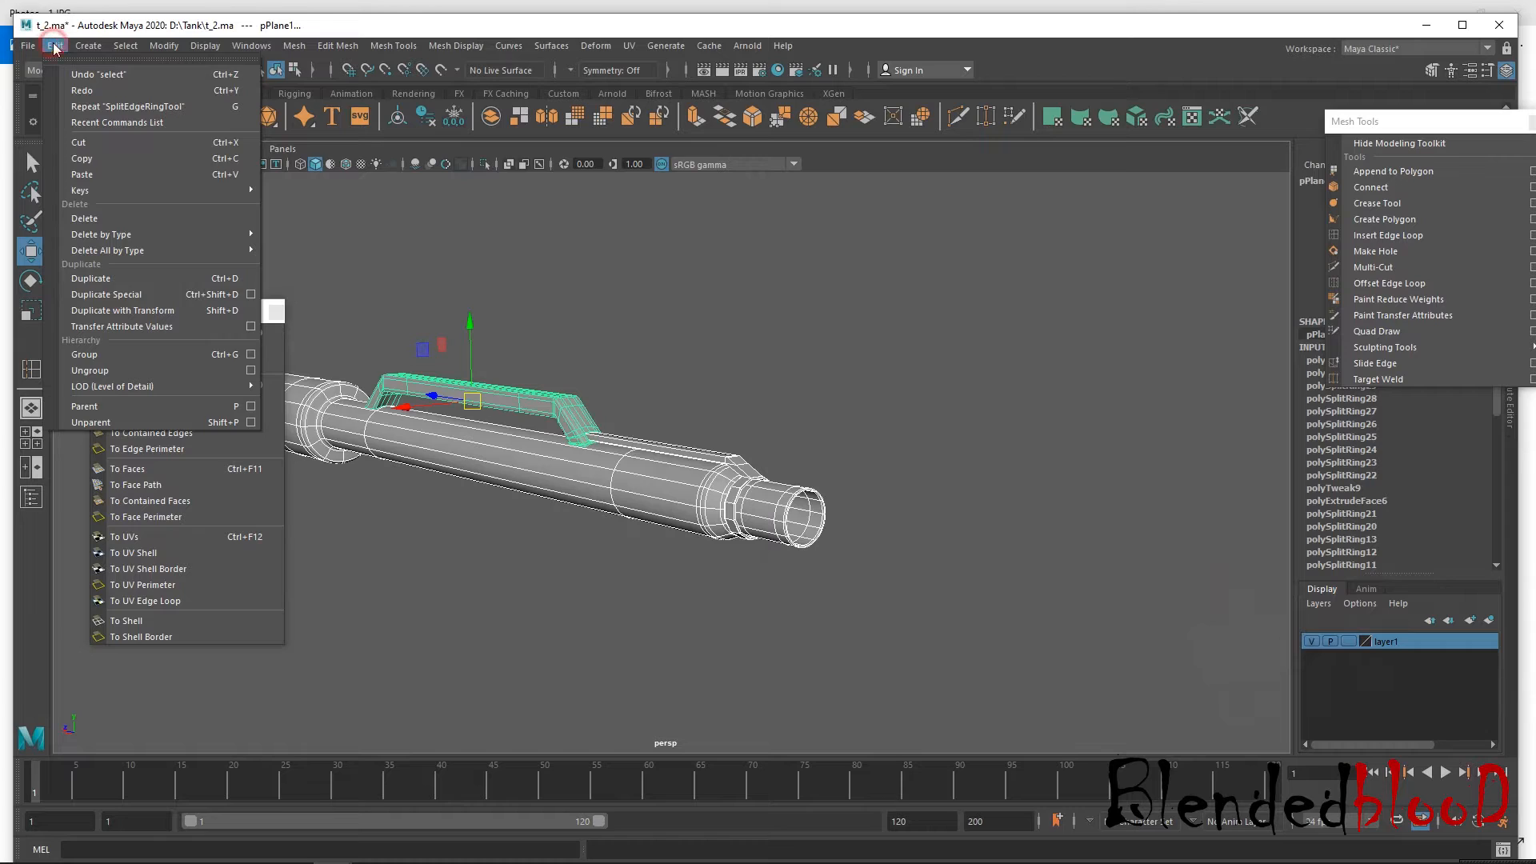
mouse_move(166, 250)
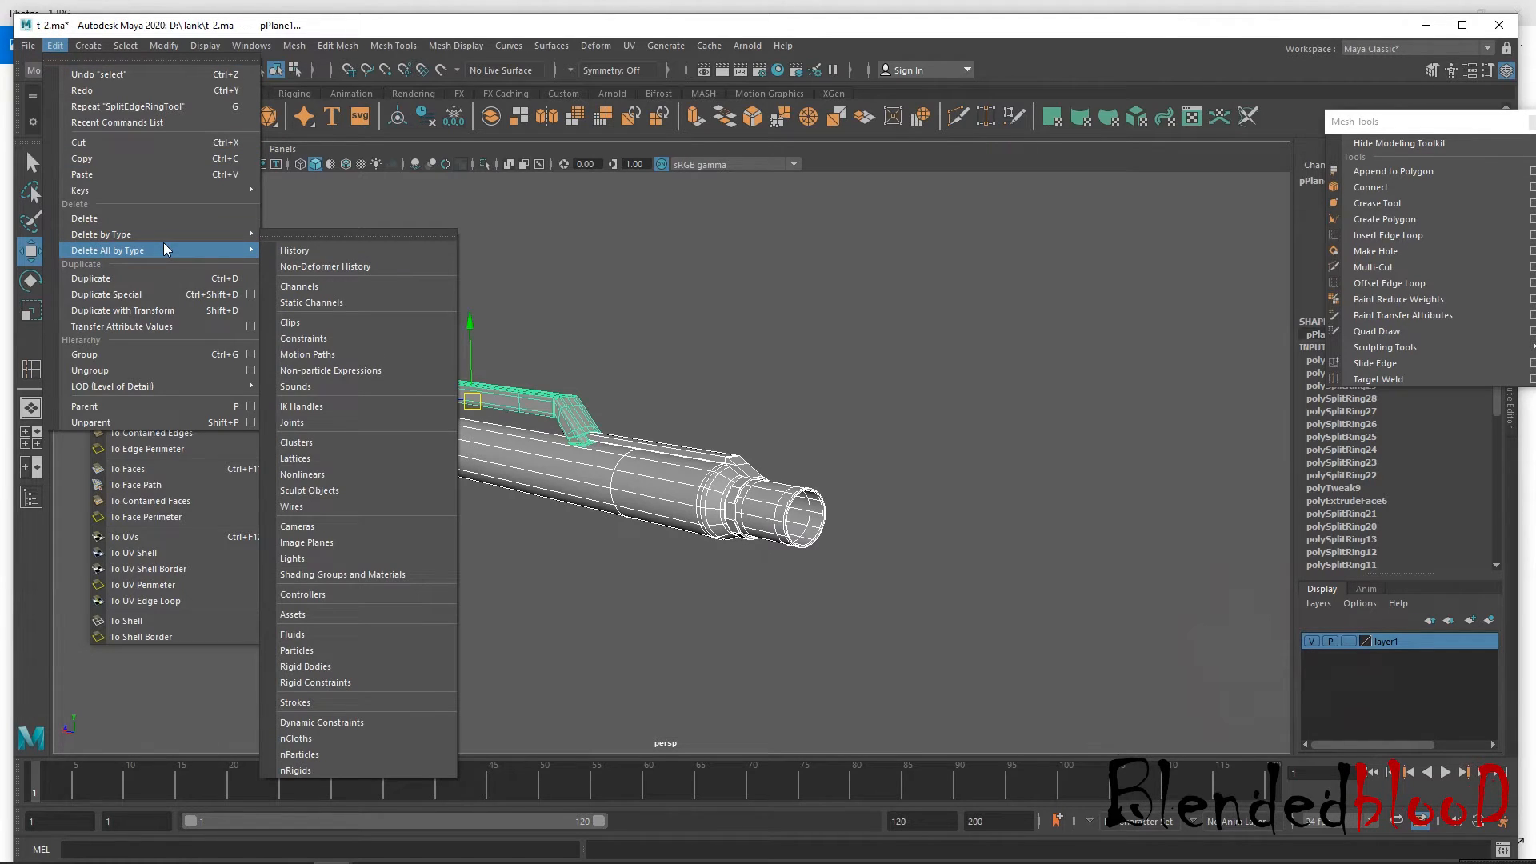
click(296, 250)
click(411, 862)
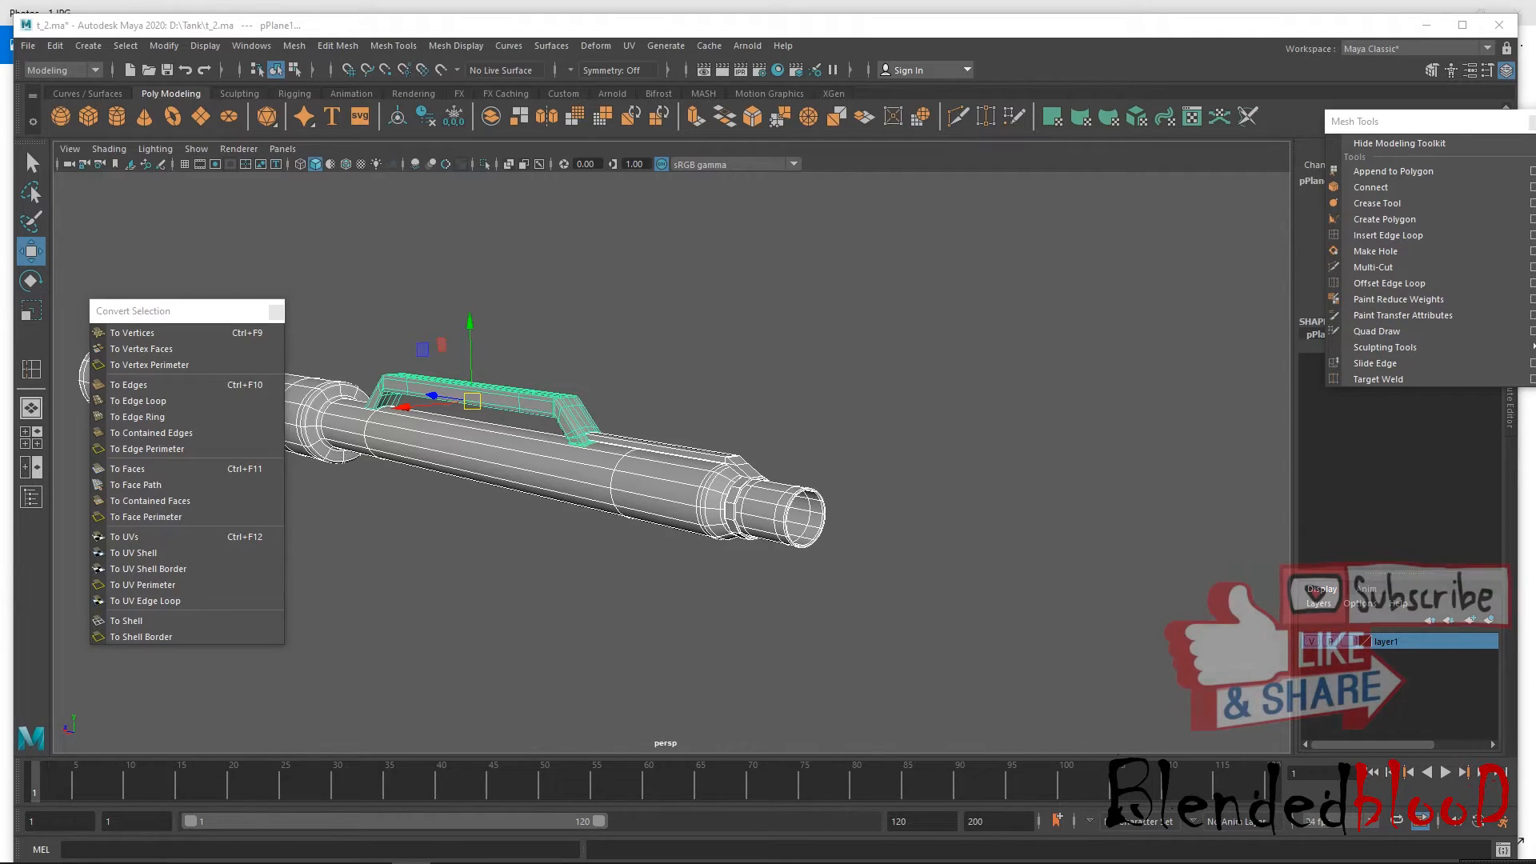
click(56, 45)
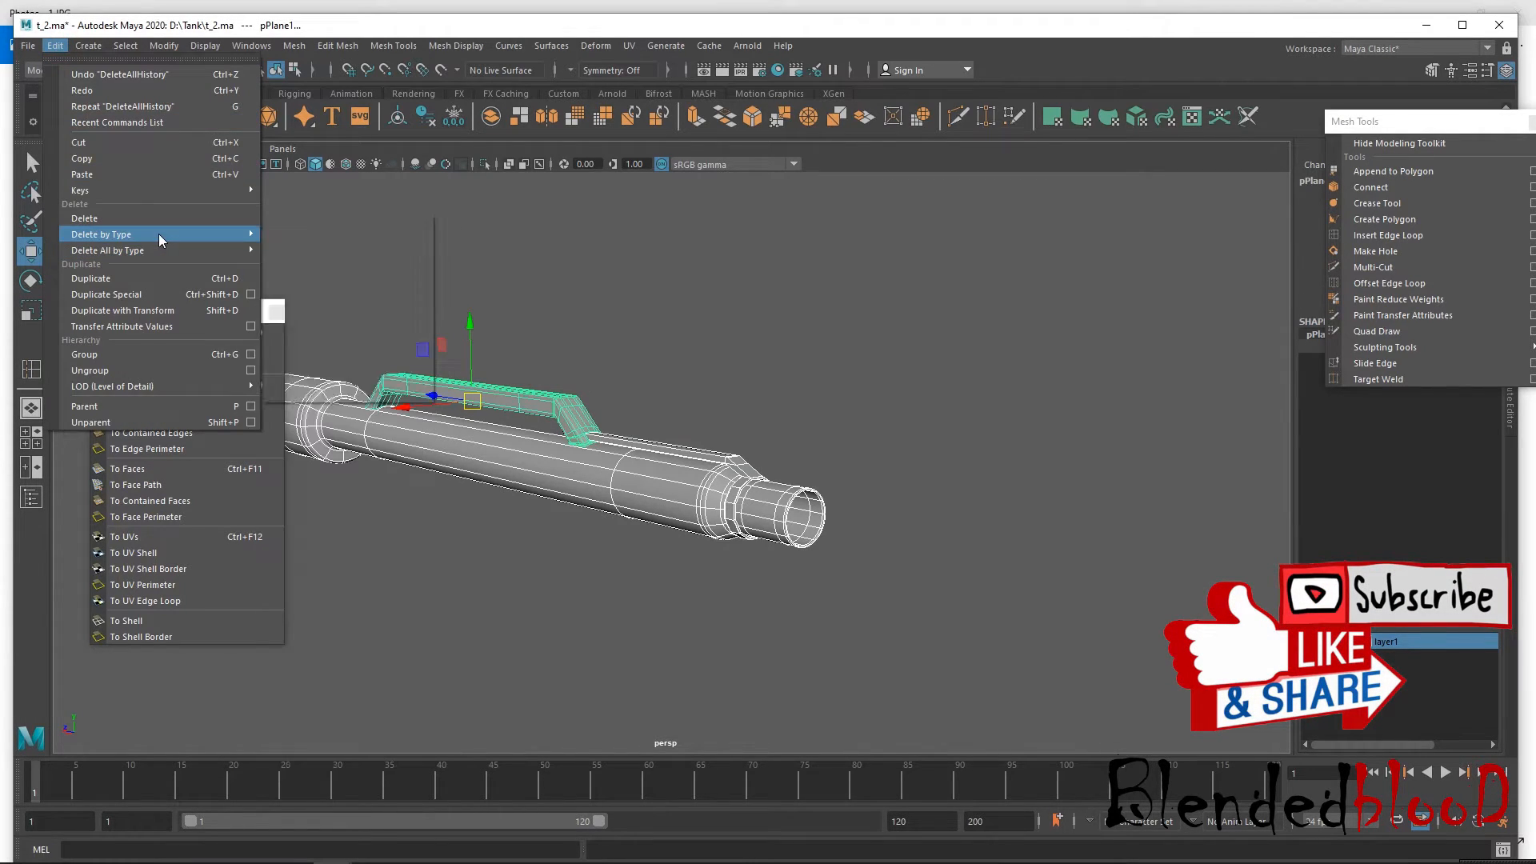
mouse_move(174, 236)
click(297, 233)
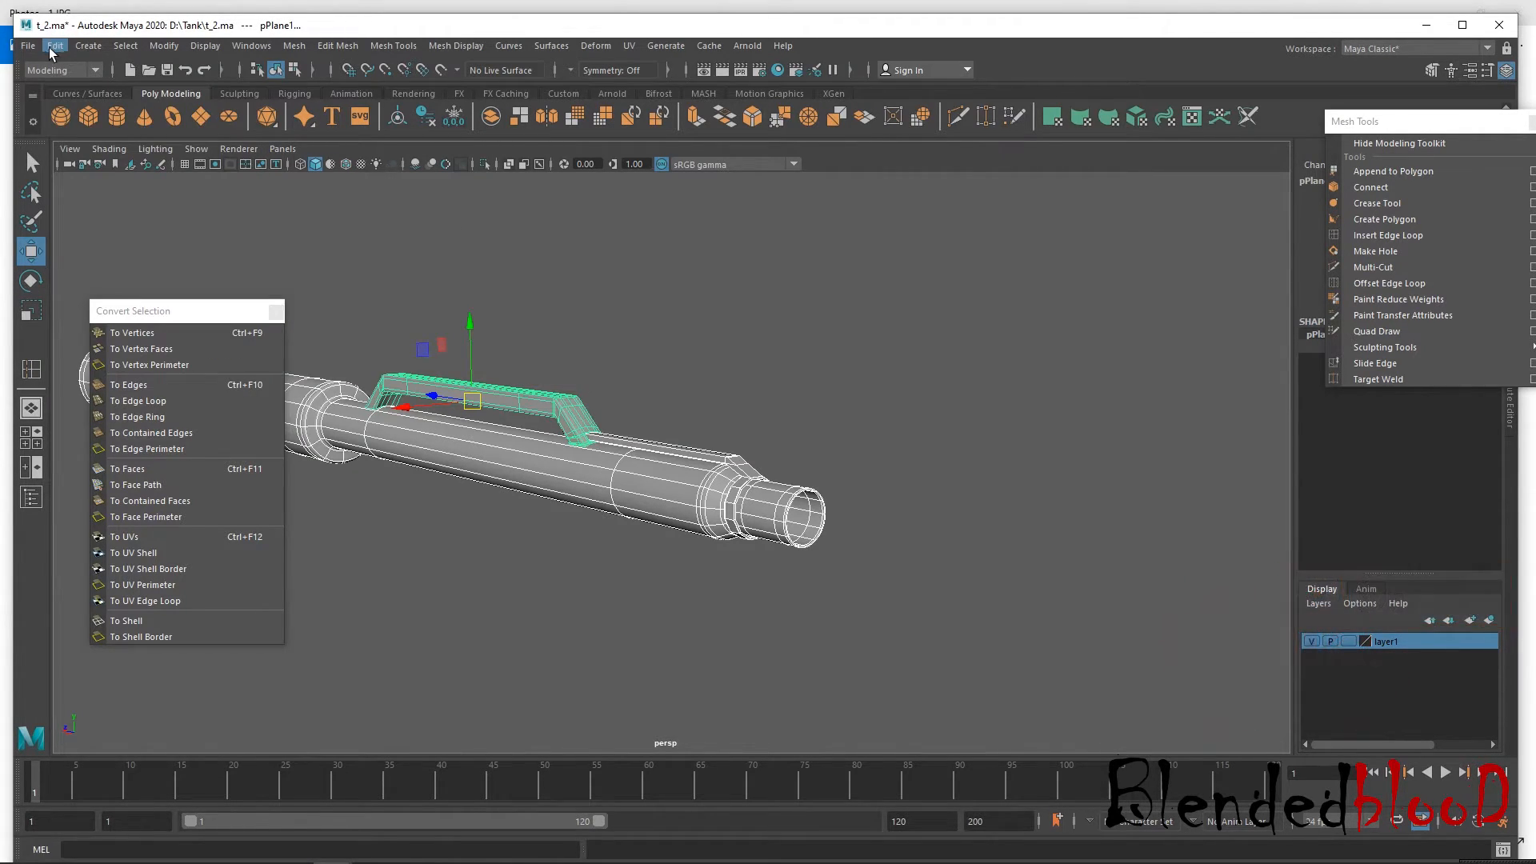
Save the scene over t_1.ma and again over t_2.ma in D:\Tank.
click(28, 46)
click(96, 130)
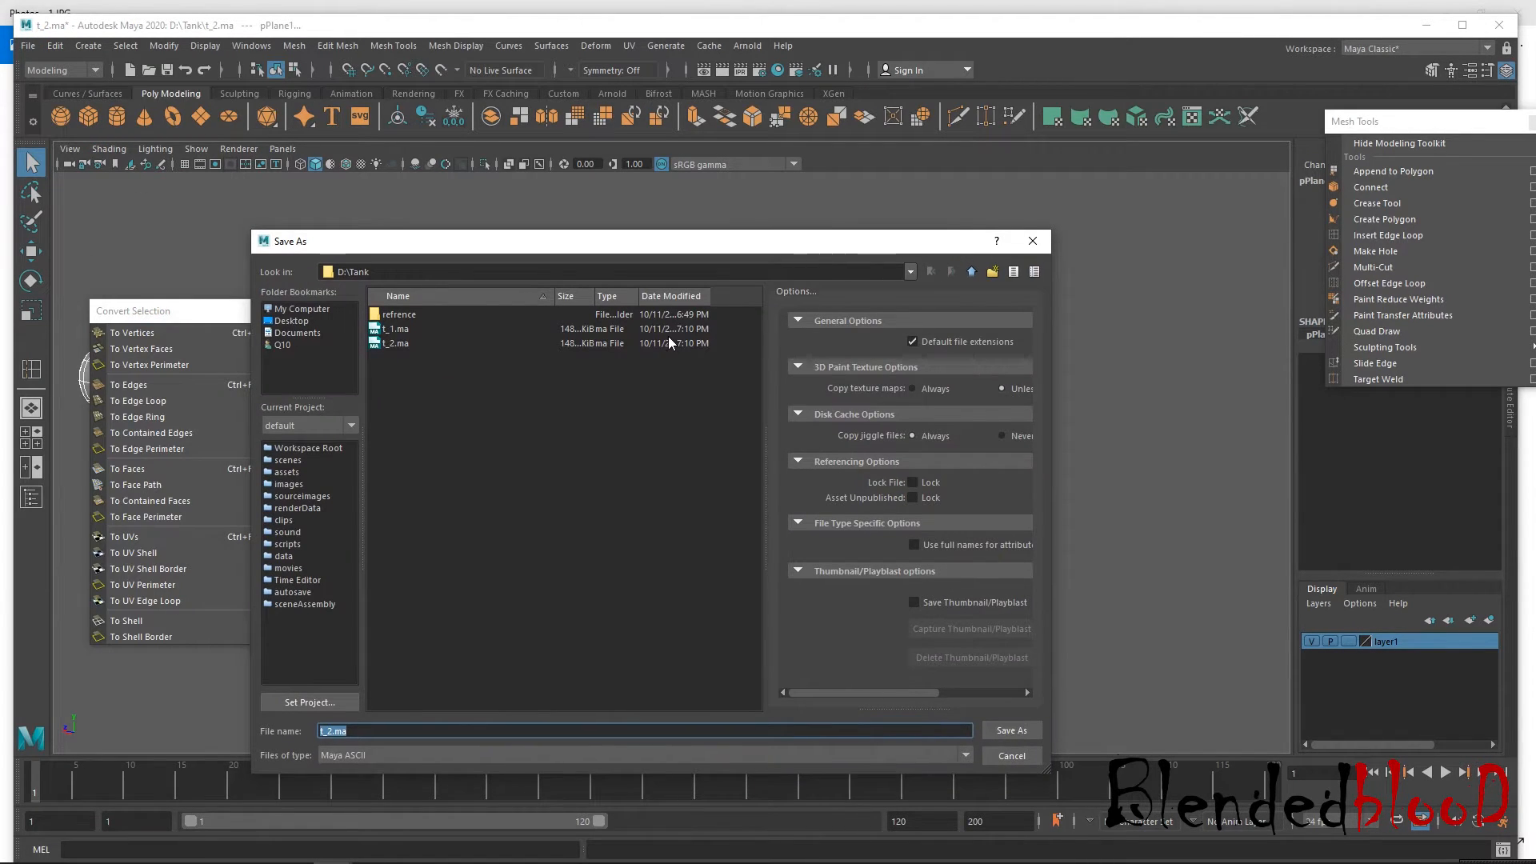
double_click(664, 333)
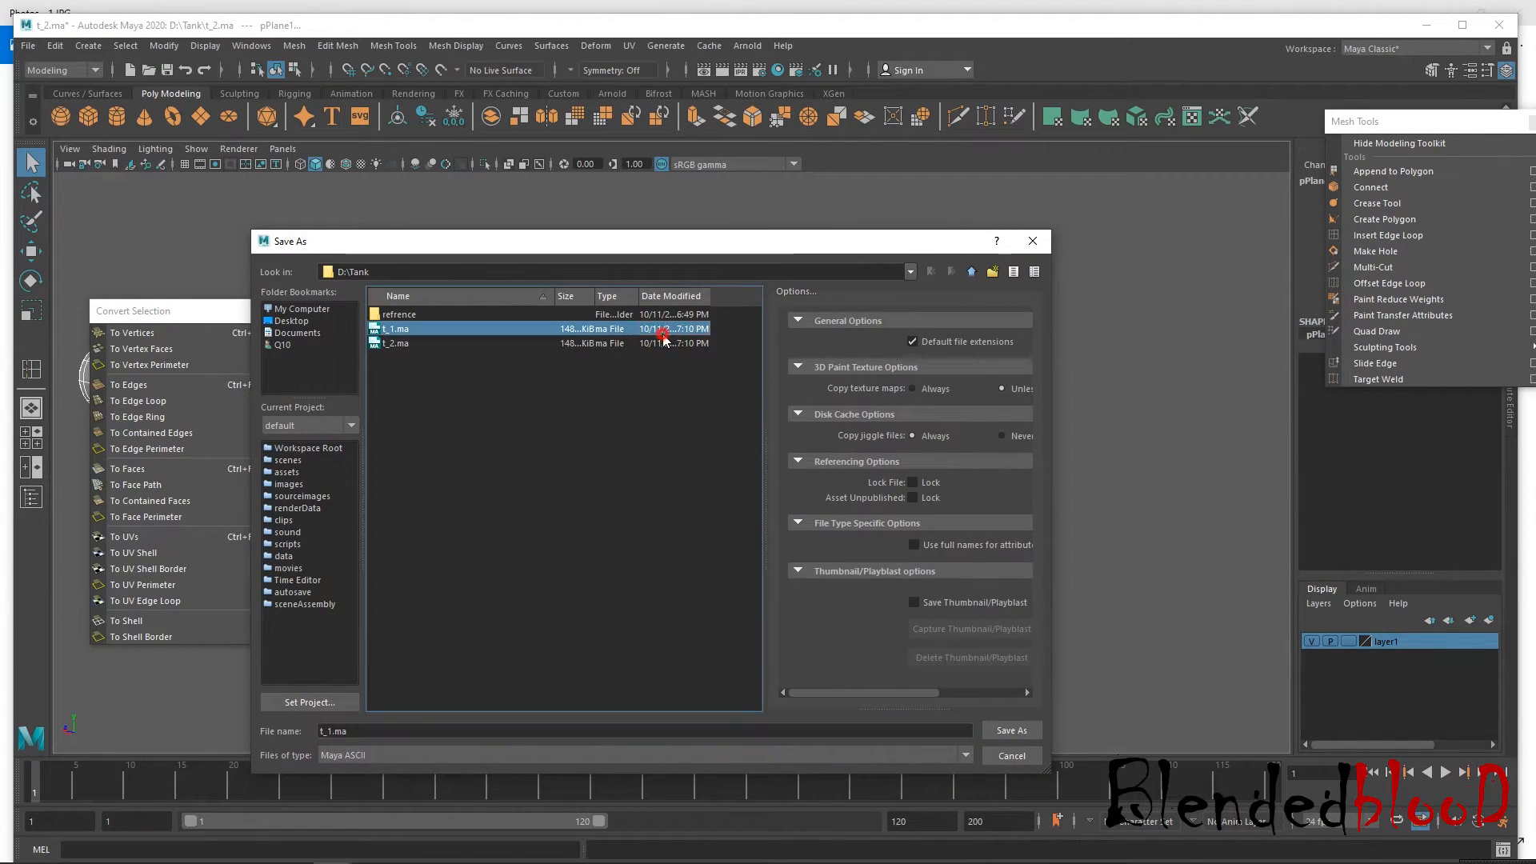
click(617, 531)
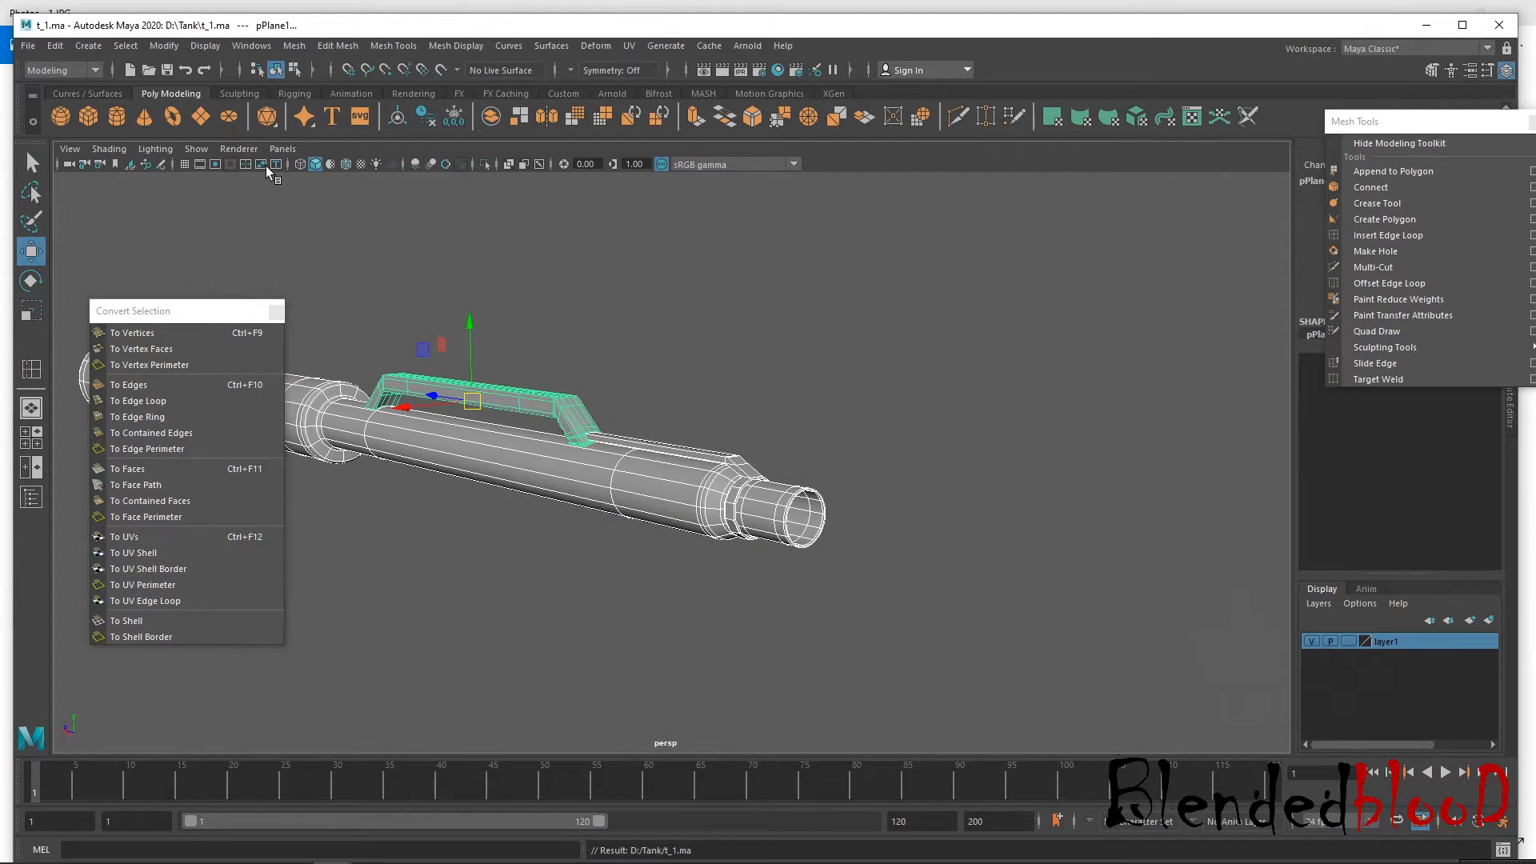
click(29, 48)
click(64, 138)
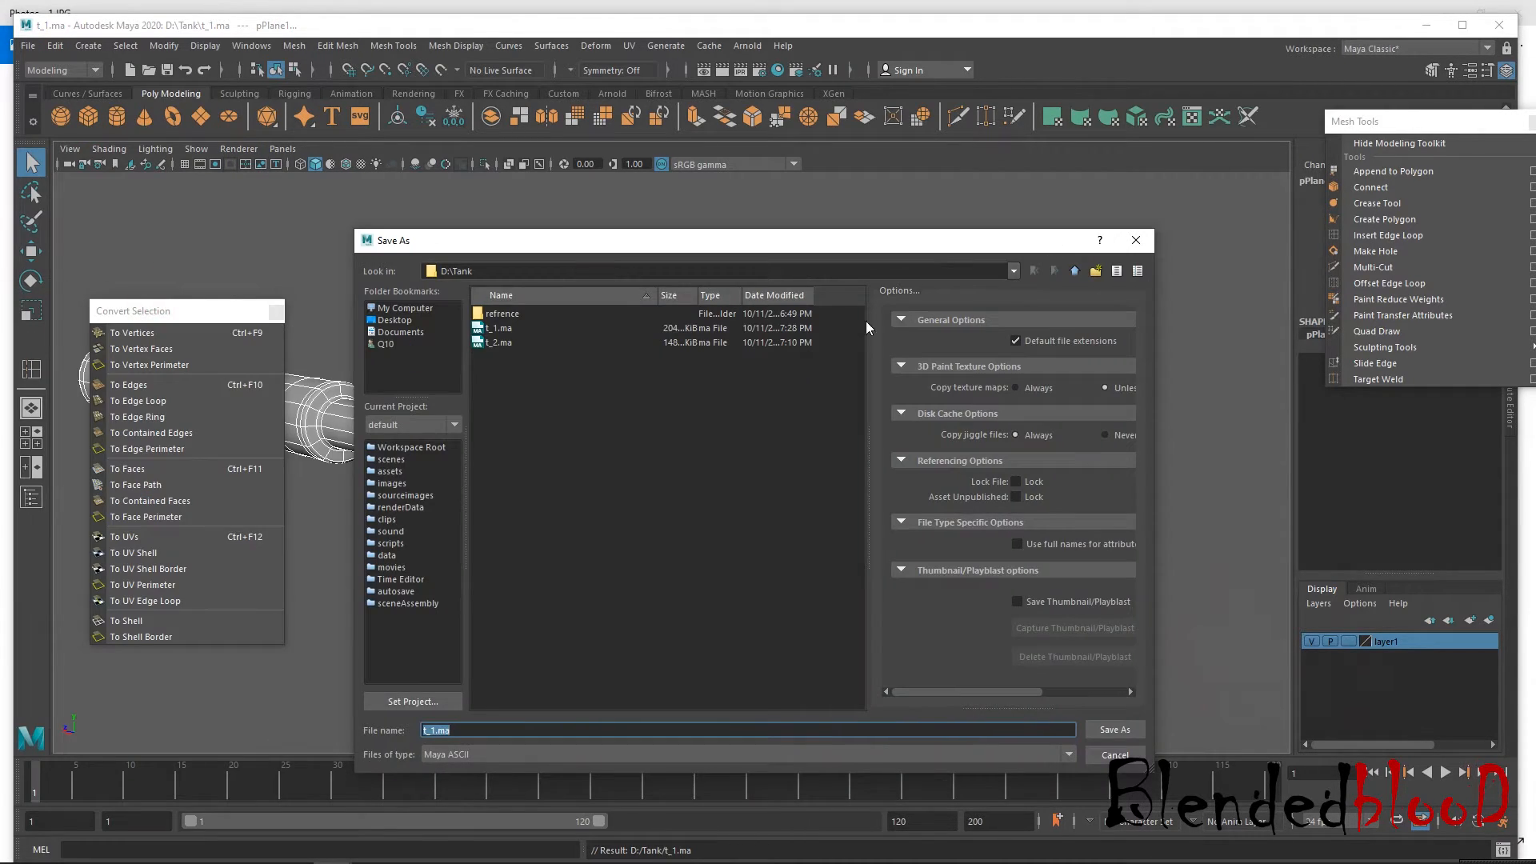
double_click(767, 342)
click(733, 530)
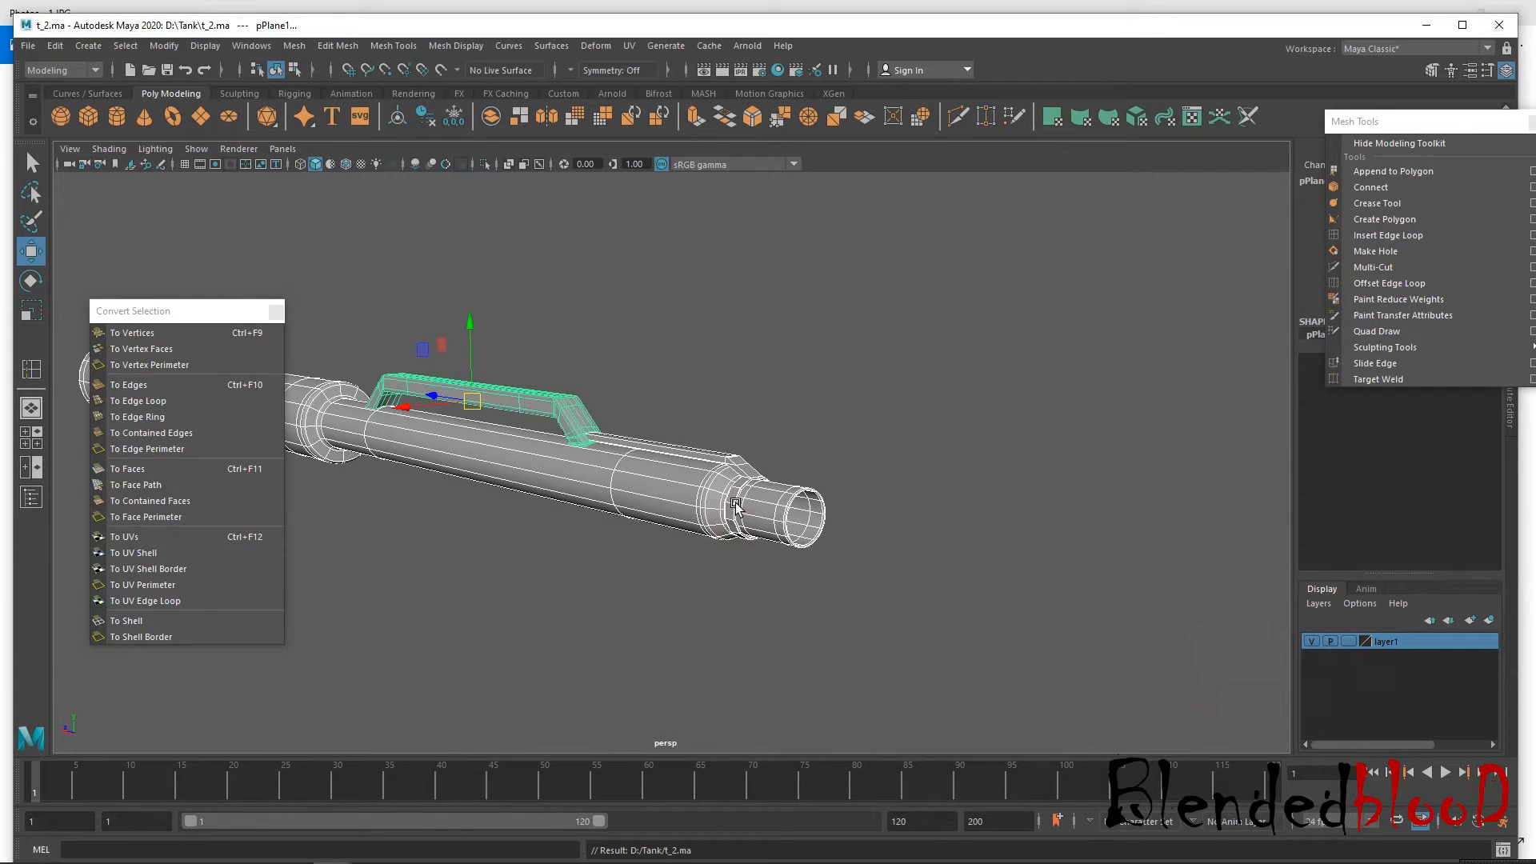
Scale the handle slightly across its width.
alt+drag(725, 483, 718, 445)
key(r)
drag(799, 302, 783, 306)
click(938, 406)
alt+drag(740, 499, 808, 560)
In the front view, select the handle's inner lengthwise rows of vertices and scale them apart toward its outer sides.
click(723, 463)
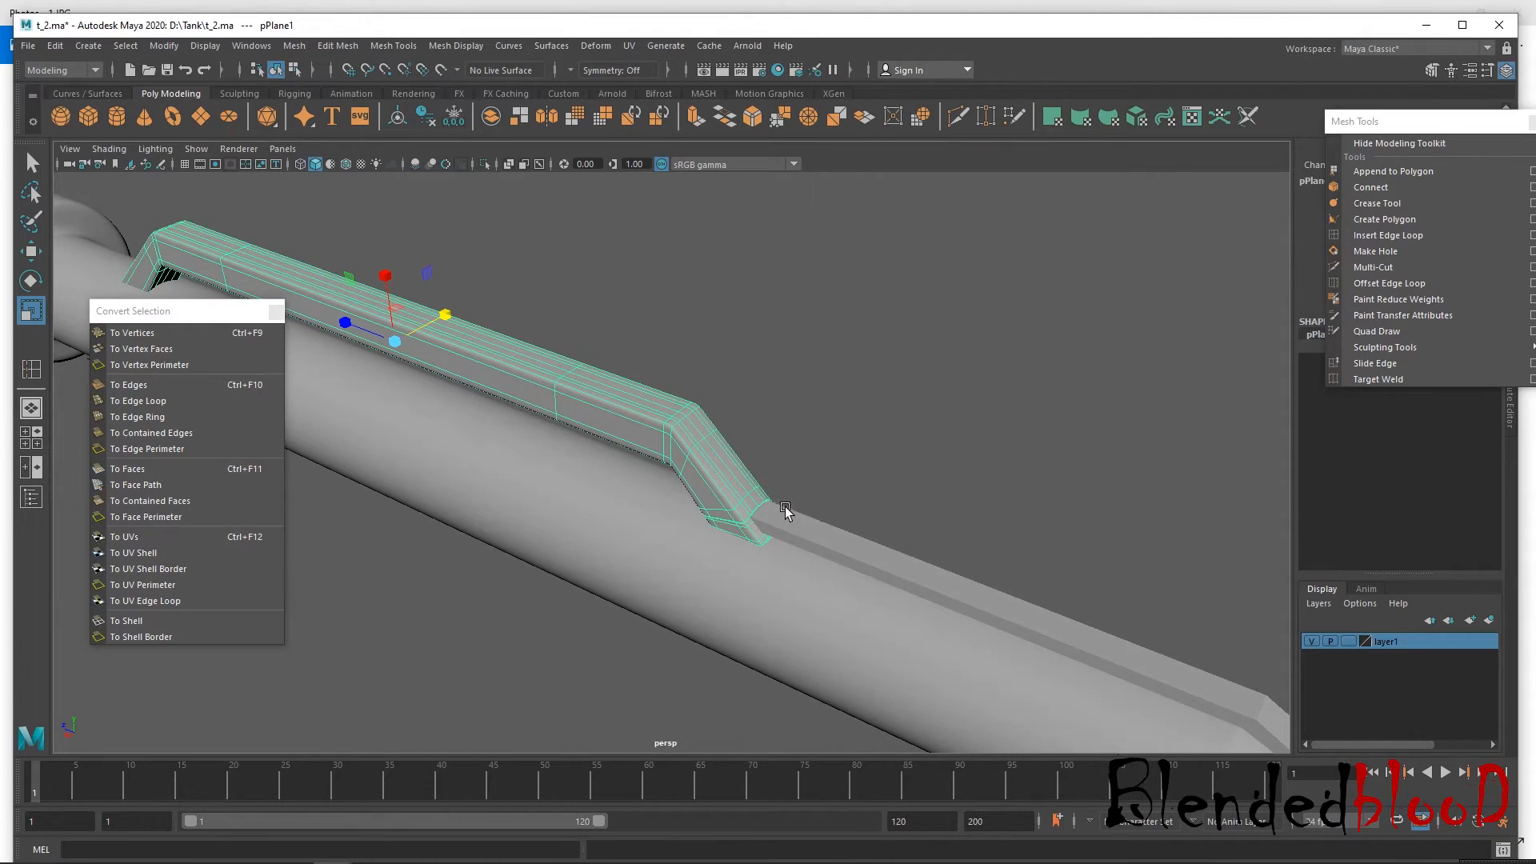
key(space)
key(space)
alt+middle_drag(696, 405, 741, 614)
scroll(738, 443, up, 1)
alt+middle_drag(739, 440, 737, 552)
right_drag(720, 344, 694, 347)
alt+middle_drag(703, 334, 722, 395)
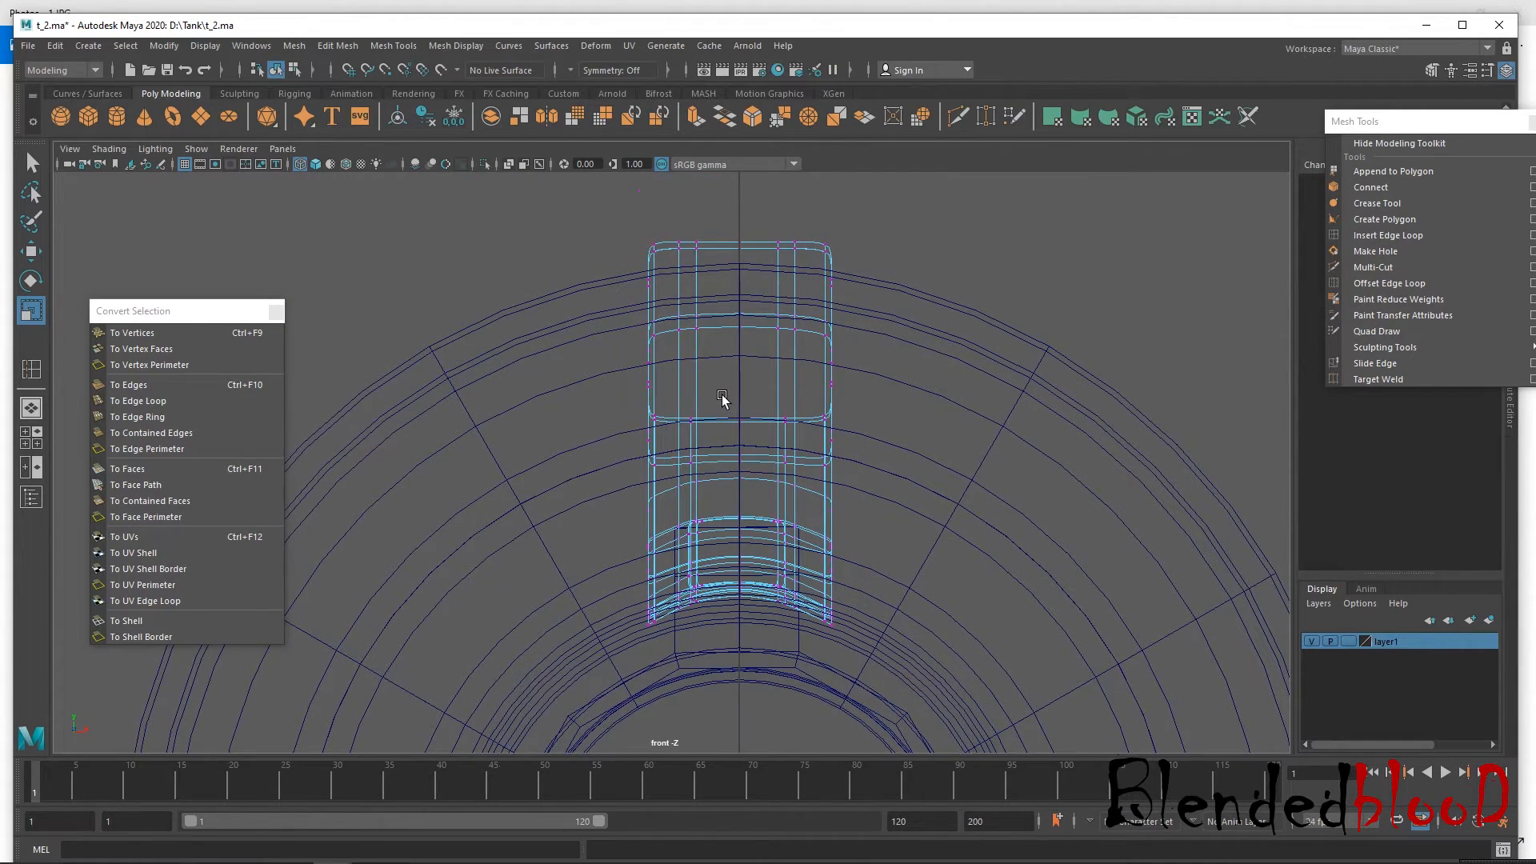
drag(671, 244, 806, 617)
key(1)
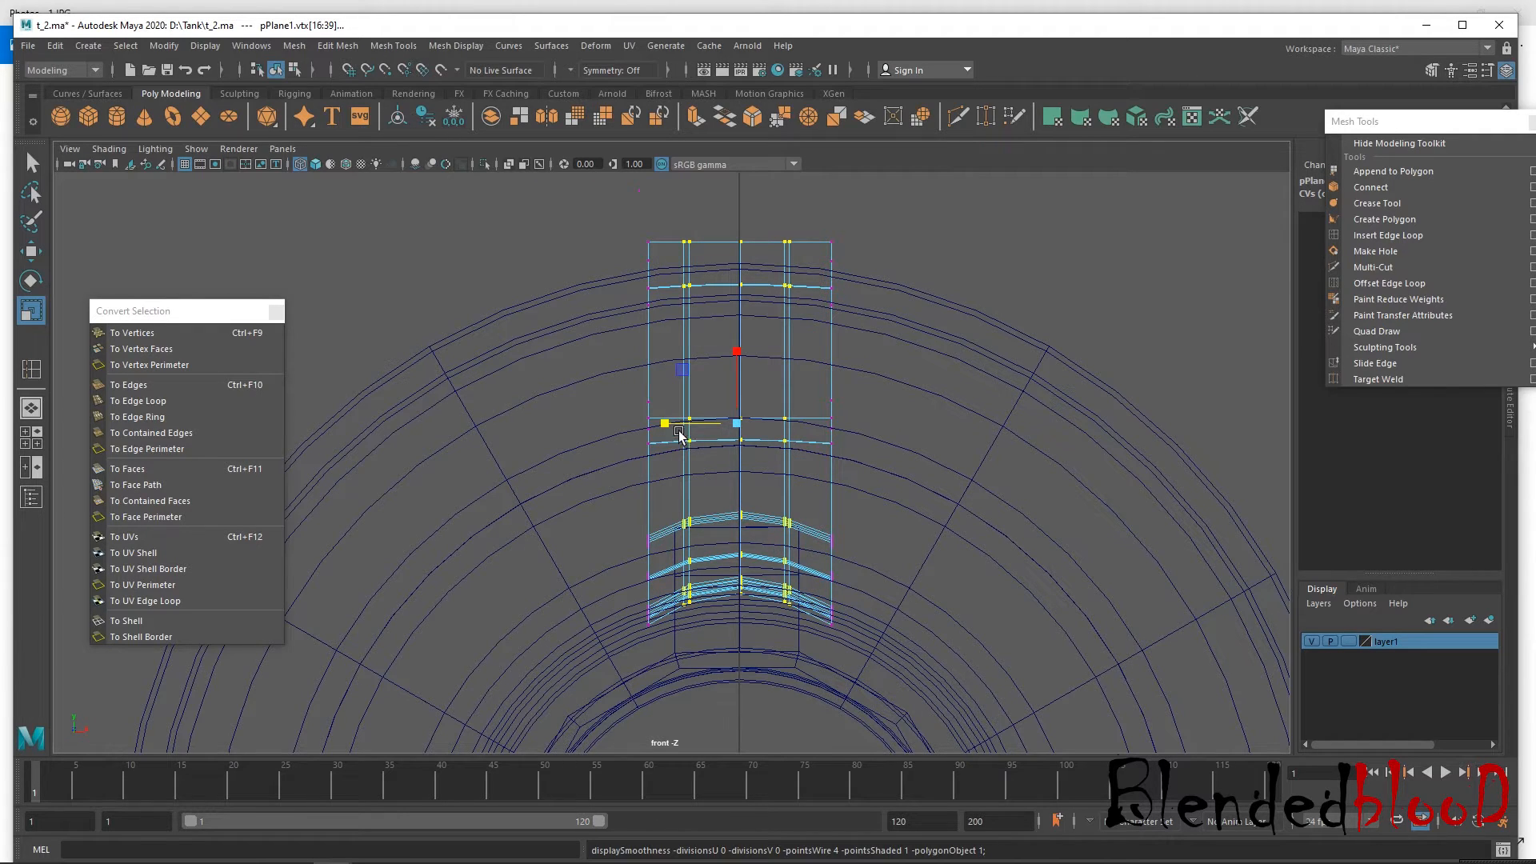
drag(668, 429, 645, 429)
Preview the handle smoothed in the perspective view and examine its edges and the joint with the bar.
key(space)
key(space)
key(w)
key(3)
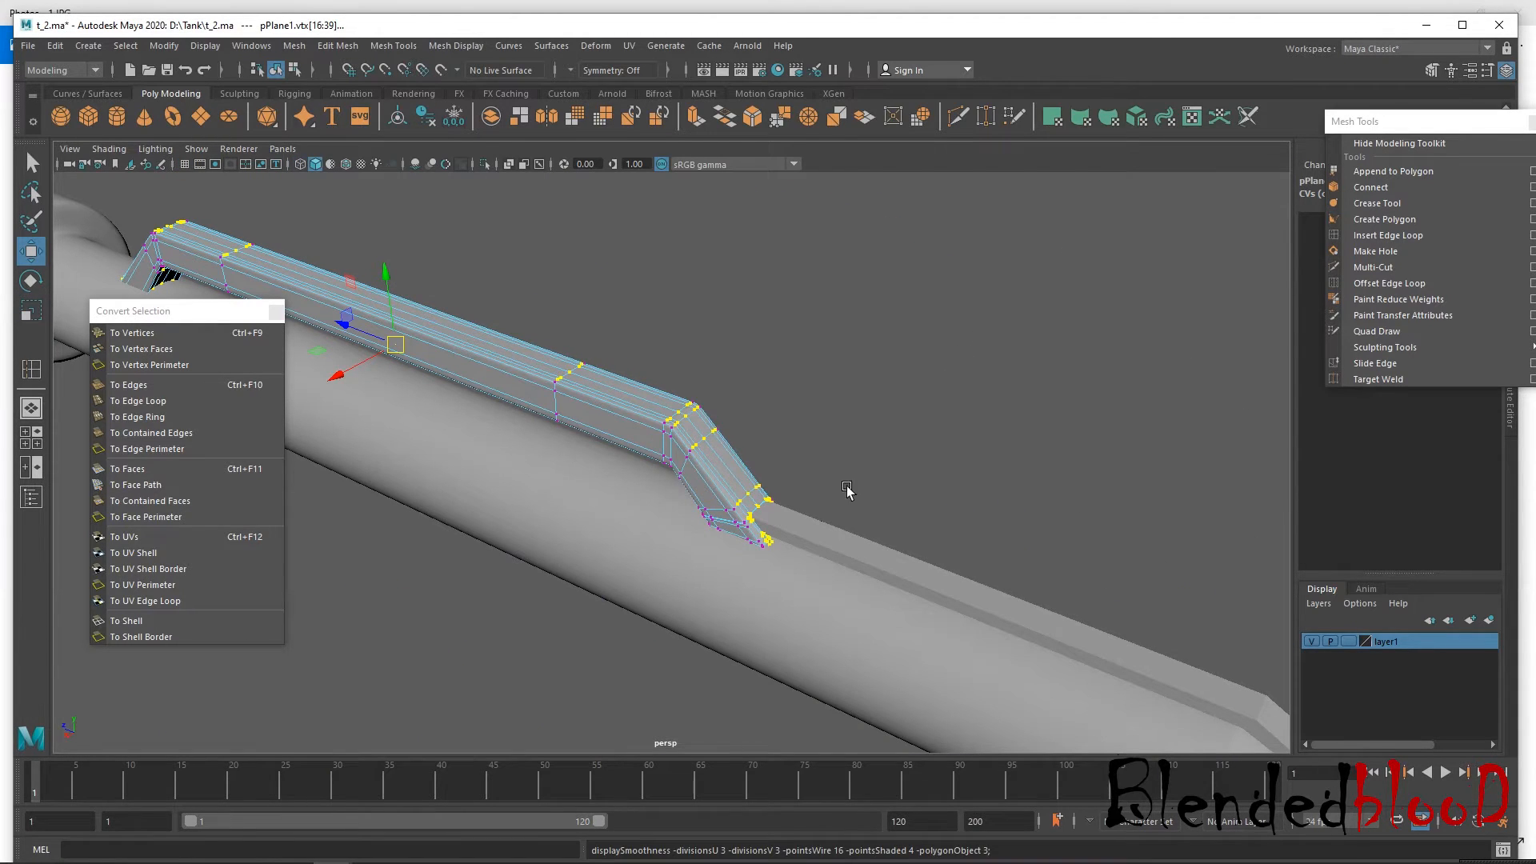
right_drag(716, 412, 799, 387)
click(874, 367)
alt+drag(874, 367, 850, 473)
click(851, 472)
alt+drag(829, 535, 1085, 535)
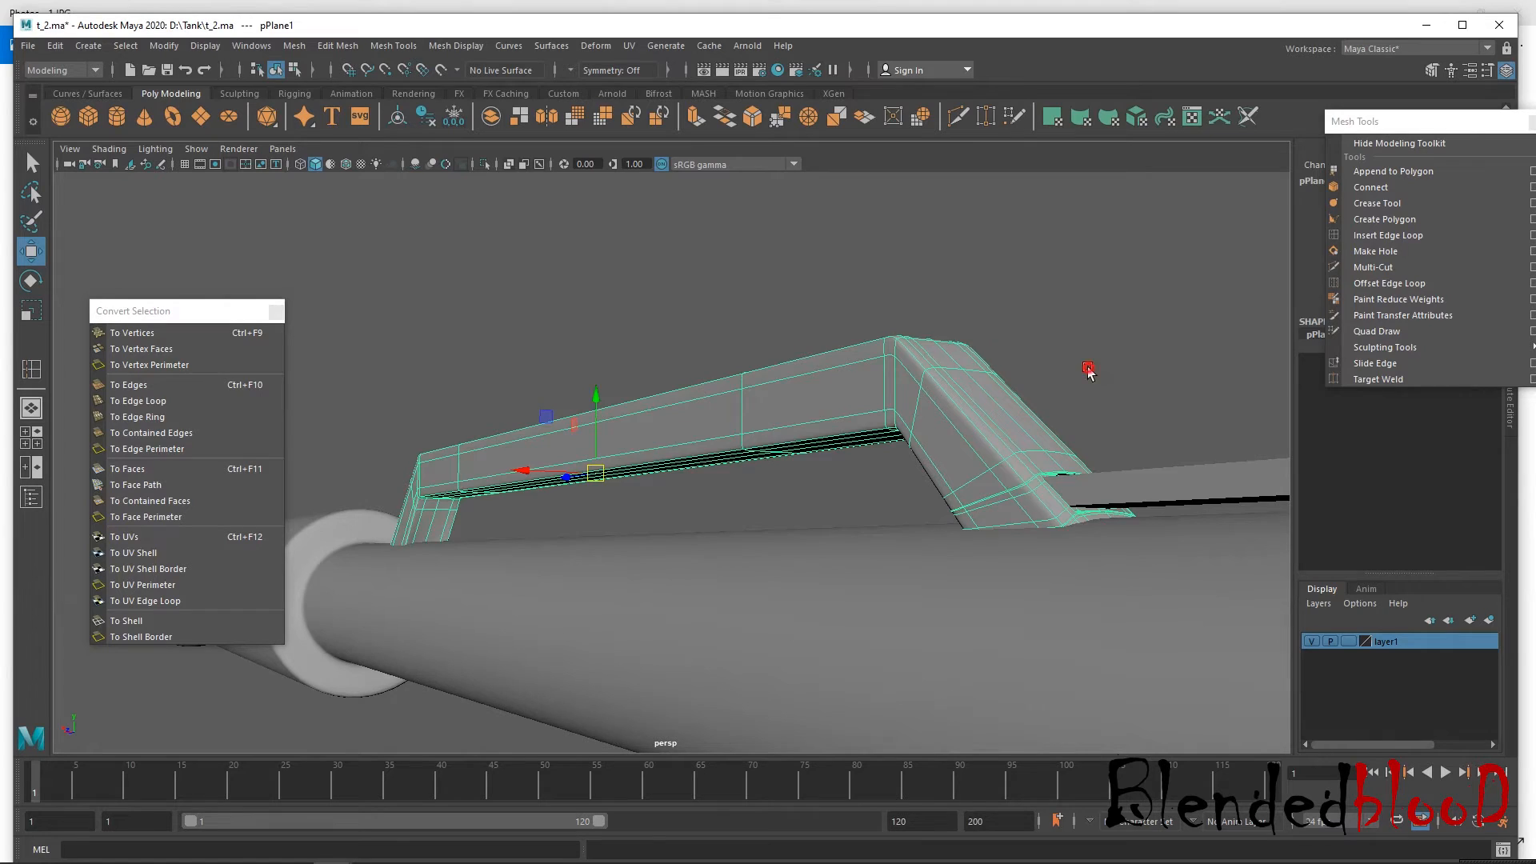
Insert an edge loop around the neck ring's outer band, close to its edge.
click(1087, 370)
alt+drag(974, 436, 1200, 303)
click(769, 500)
click(1375, 235)
alt+drag(1104, 559, 847, 449)
alt+right_drag(945, 469, 994, 566)
alt+middle_drag(994, 565, 991, 551)
alt+right_drag(991, 550, 933, 602)
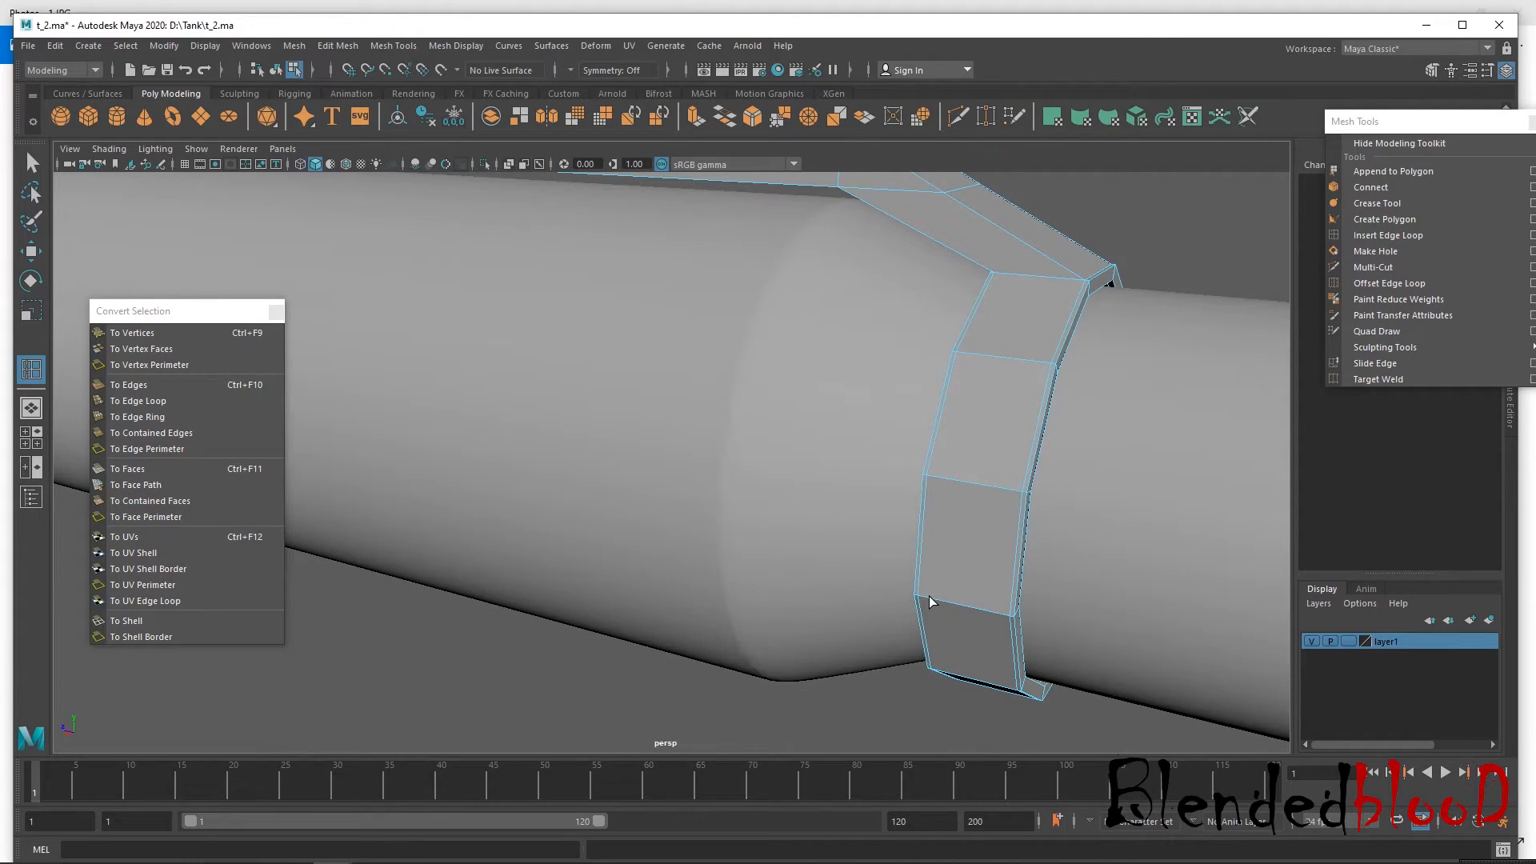
click(929, 597)
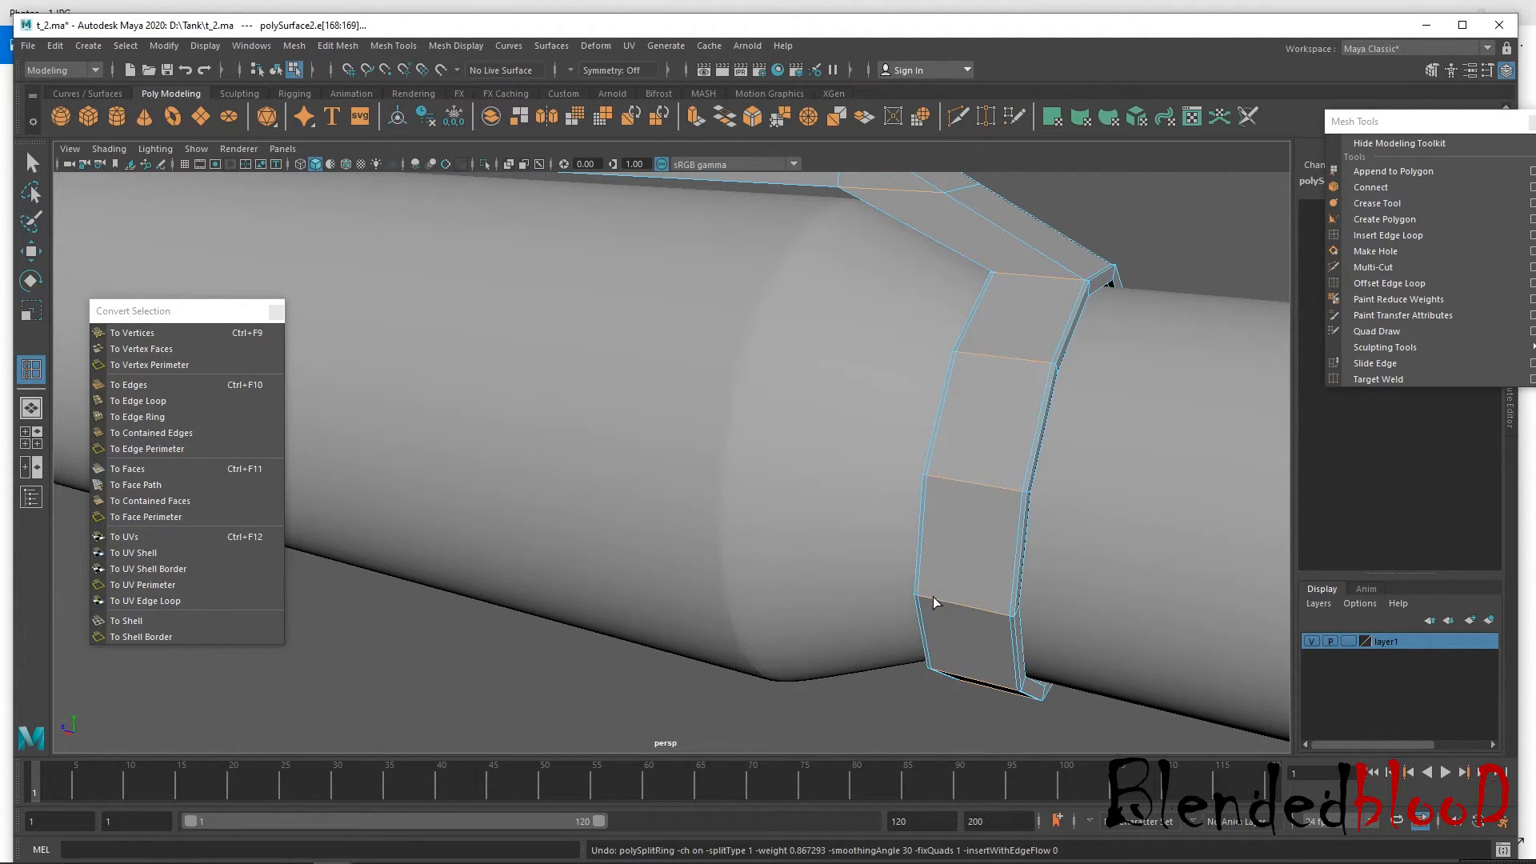
drag(963, 606, 1008, 616)
Insert supporting edge loops along the top and side faces of the neck ring's bar and check them with smooth preview.
alt+drag(1096, 466, 968, 504)
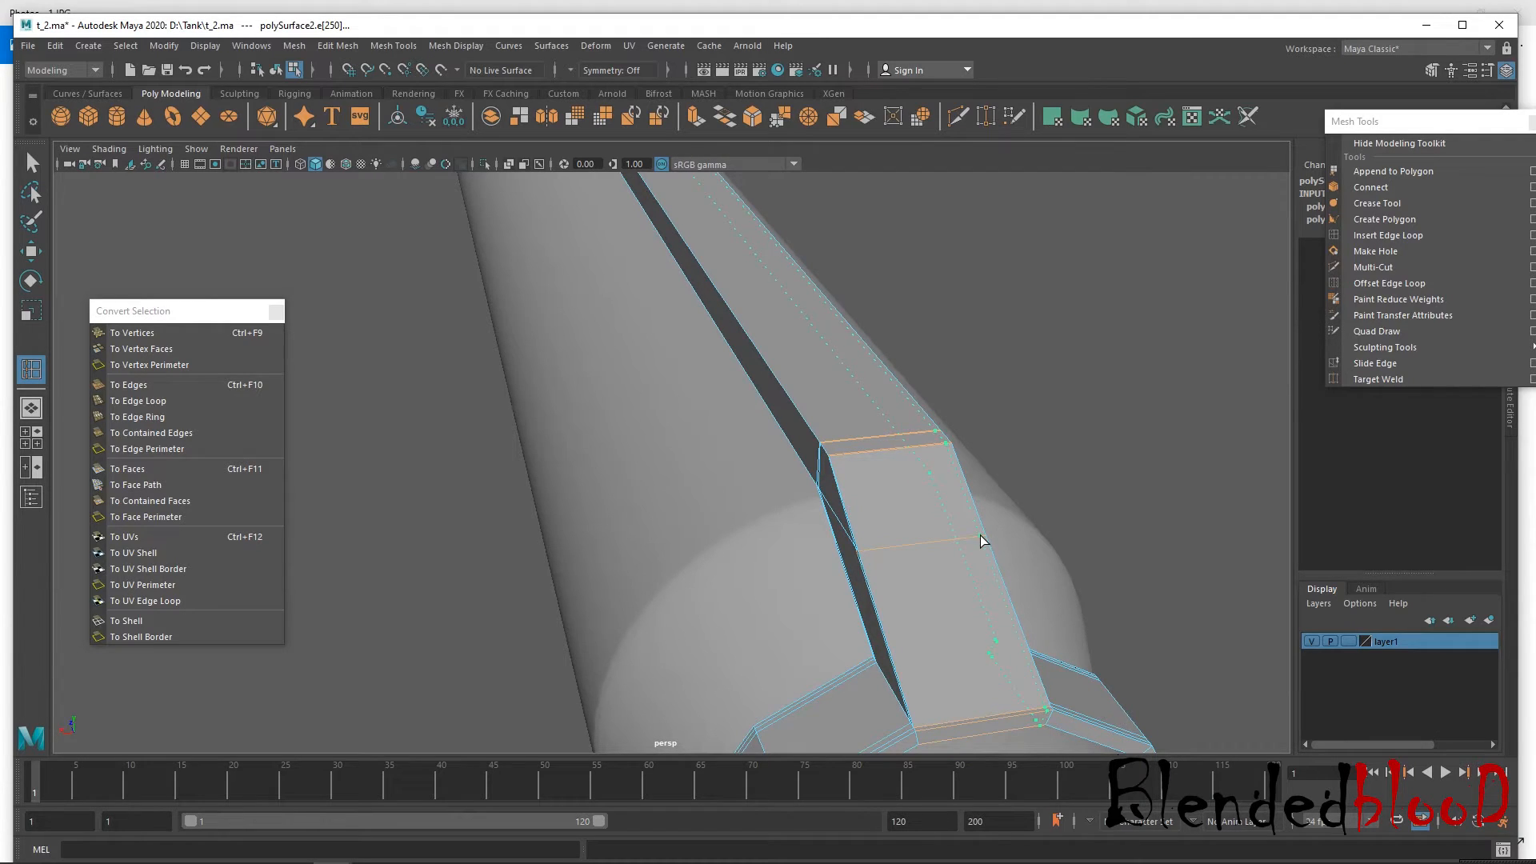
click(861, 552)
alt+drag(840, 565, 766, 472)
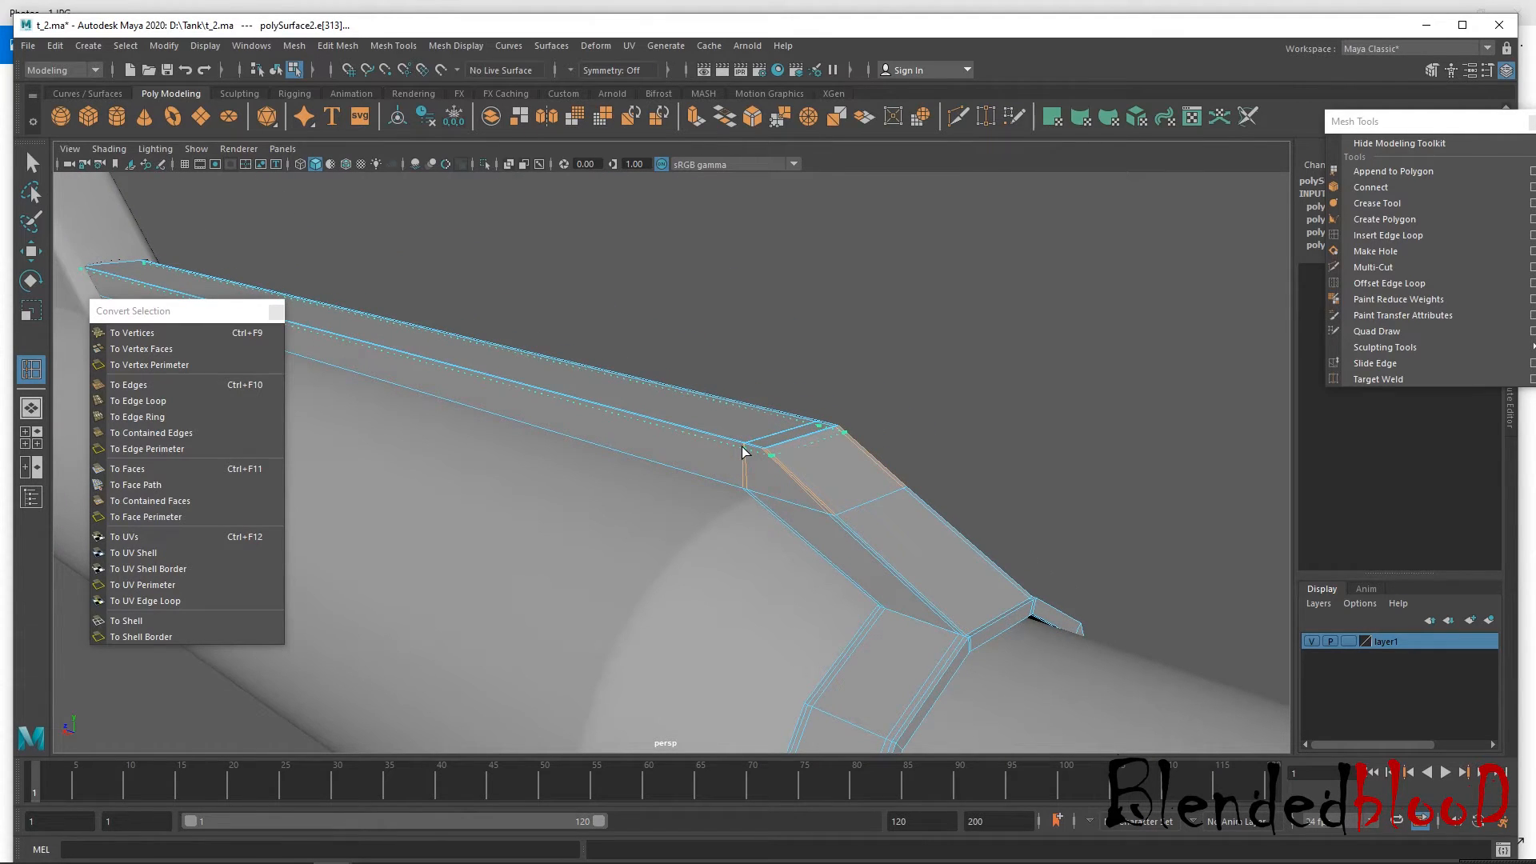
click(744, 489)
alt+drag(952, 520, 826, 507)
key(w)
key(3)
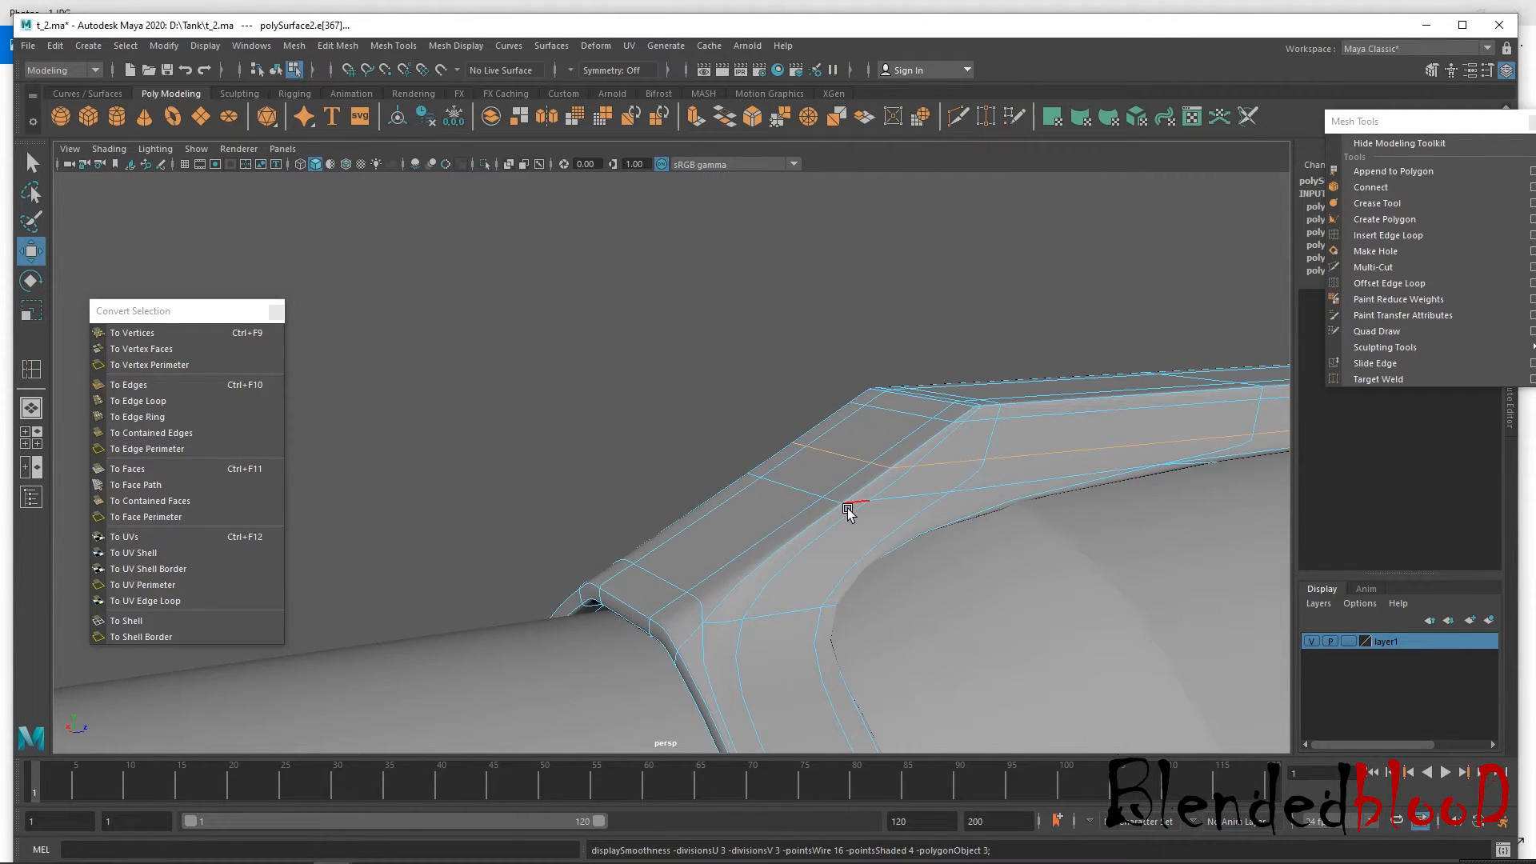
key(1)
Insert supporting edge loops on the bar's sloped end, along its side and near its joint with the ring.
click(1387, 235)
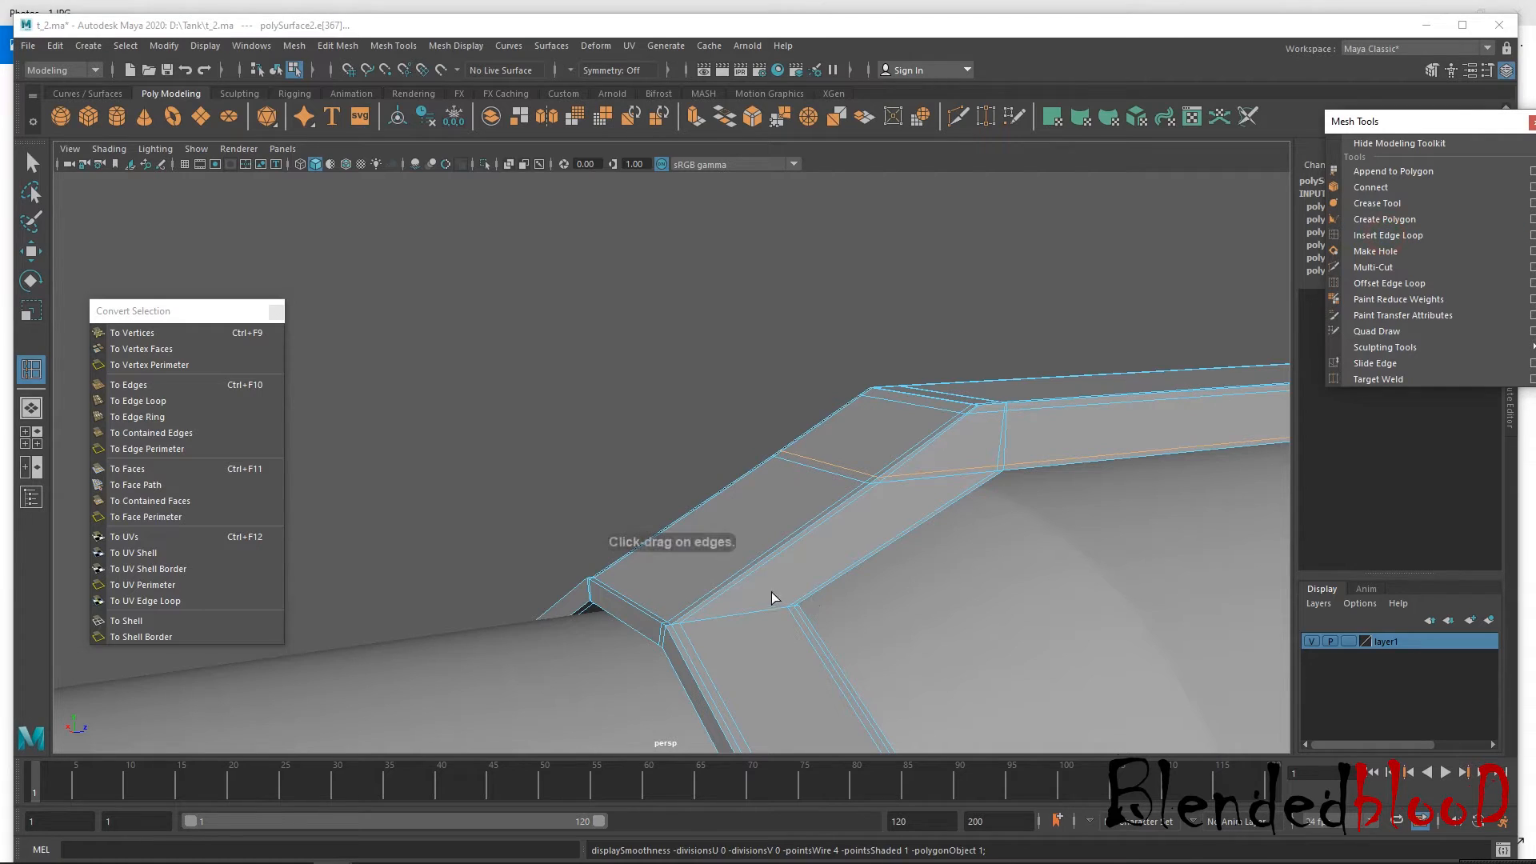
drag(709, 602, 698, 616)
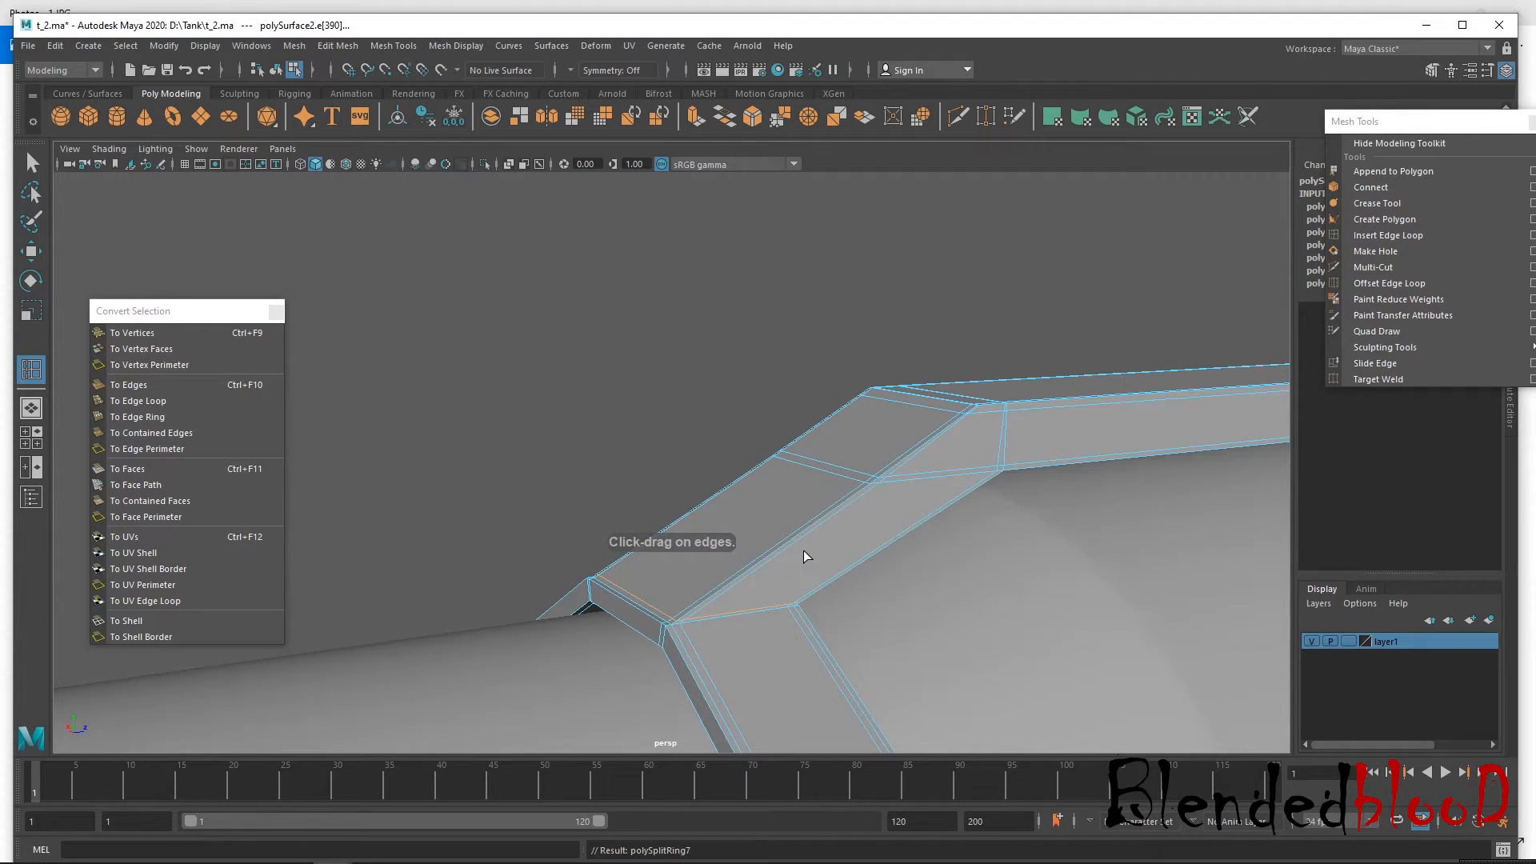
drag(820, 518, 889, 487)
Insert edge loops around the thin rim of the neck ring, close to its outer and inner edges.
alt+drag(679, 648, 730, 634)
alt+right_drag(895, 617, 991, 661)
alt+drag(991, 661, 947, 667)
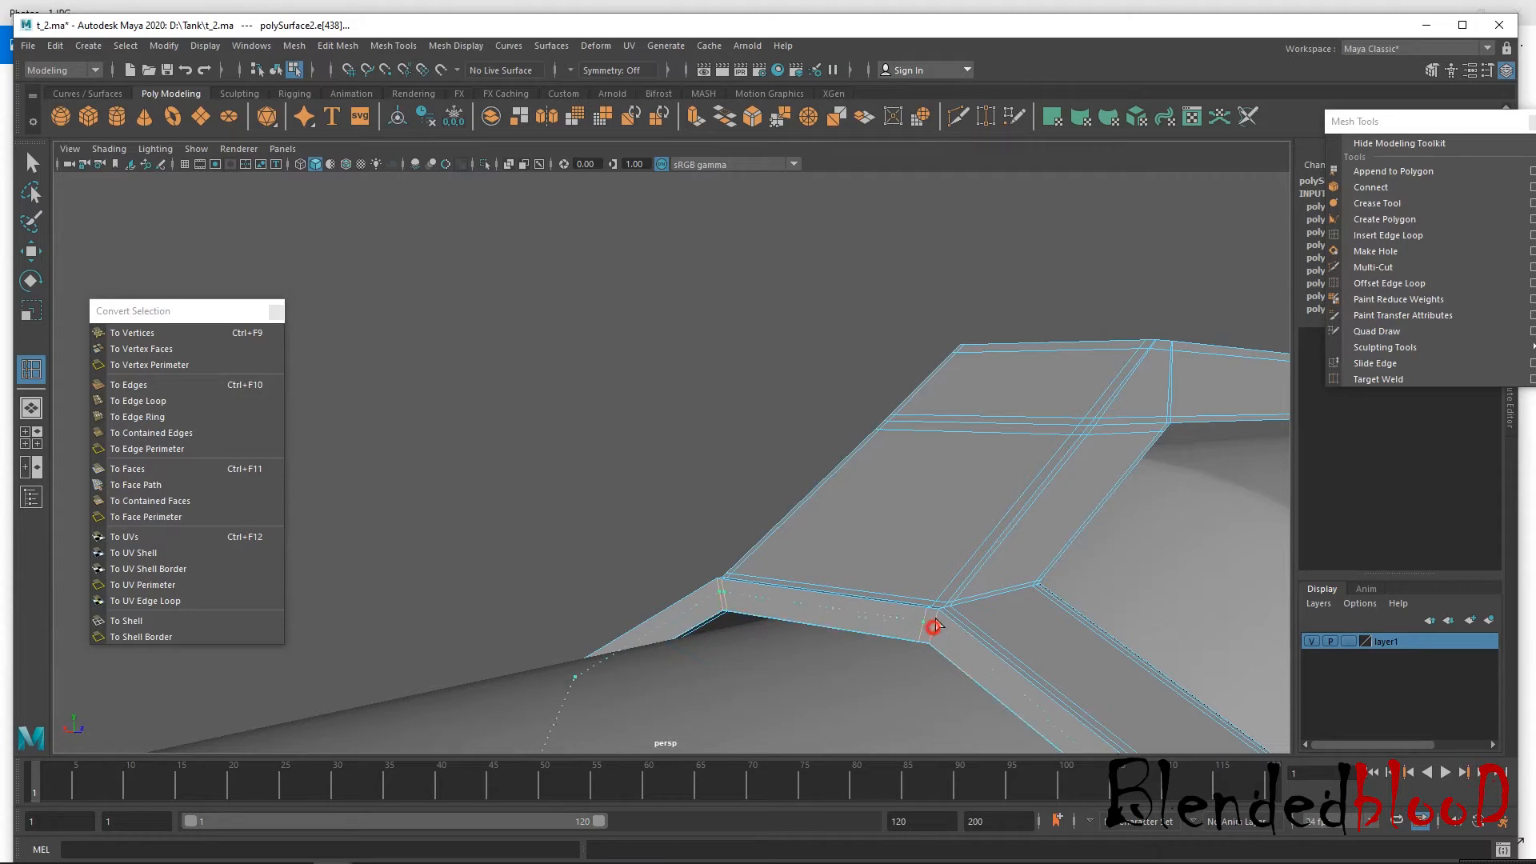
alt+drag(972, 617, 511, 613)
alt+middle_drag(511, 614, 587, 598)
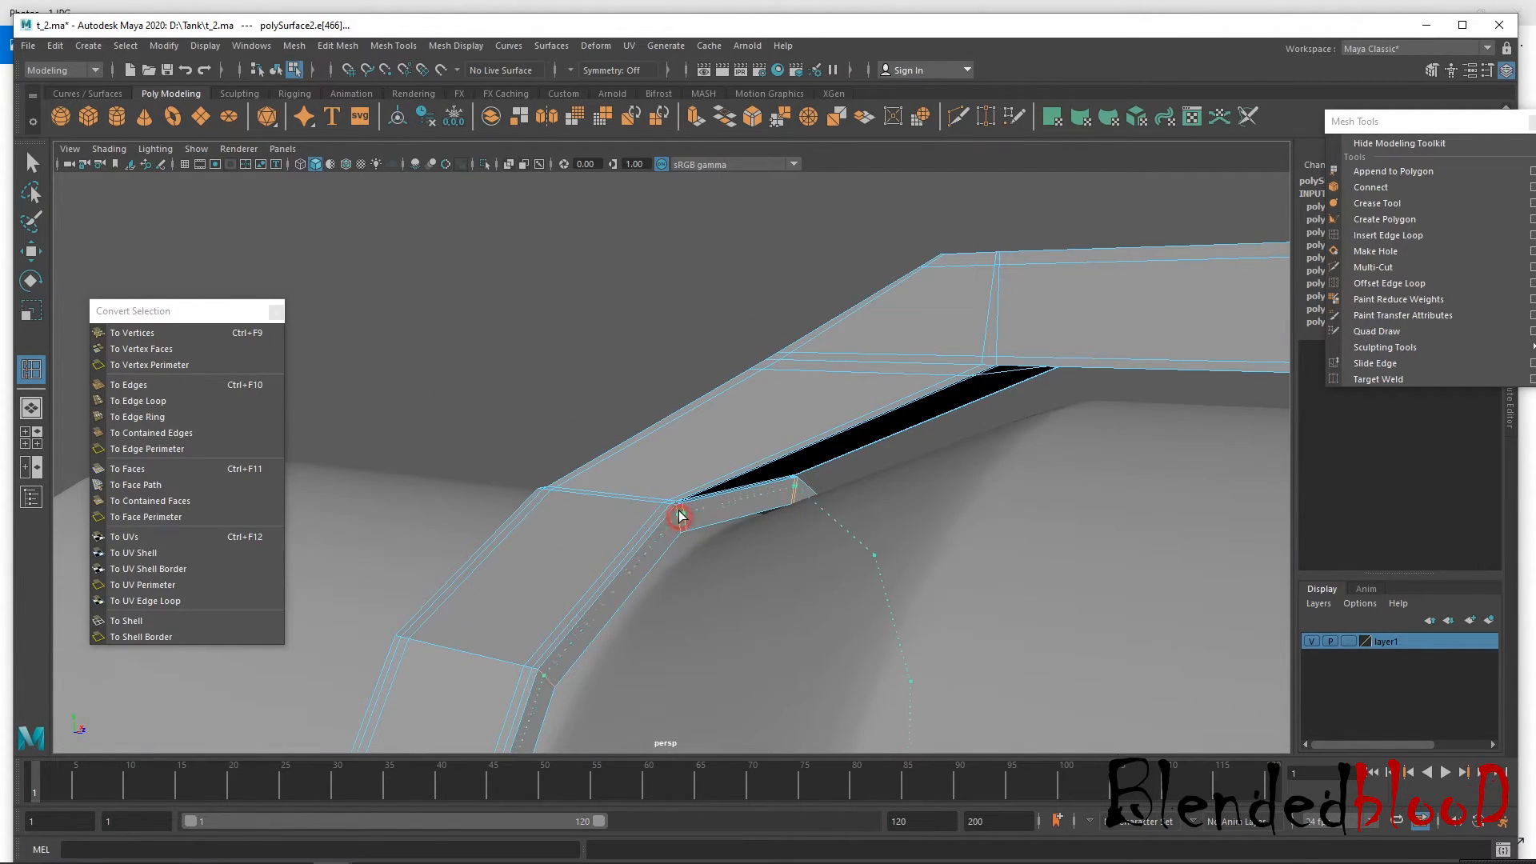
click(679, 518)
click(603, 549)
Preview the neck ring and bar smoothed in object mode and examine their edges along the barrel.
alt+drag(603, 548, 846, 593)
key(3)
alt+drag(709, 563, 832, 547)
alt+drag(646, 537, 847, 569)
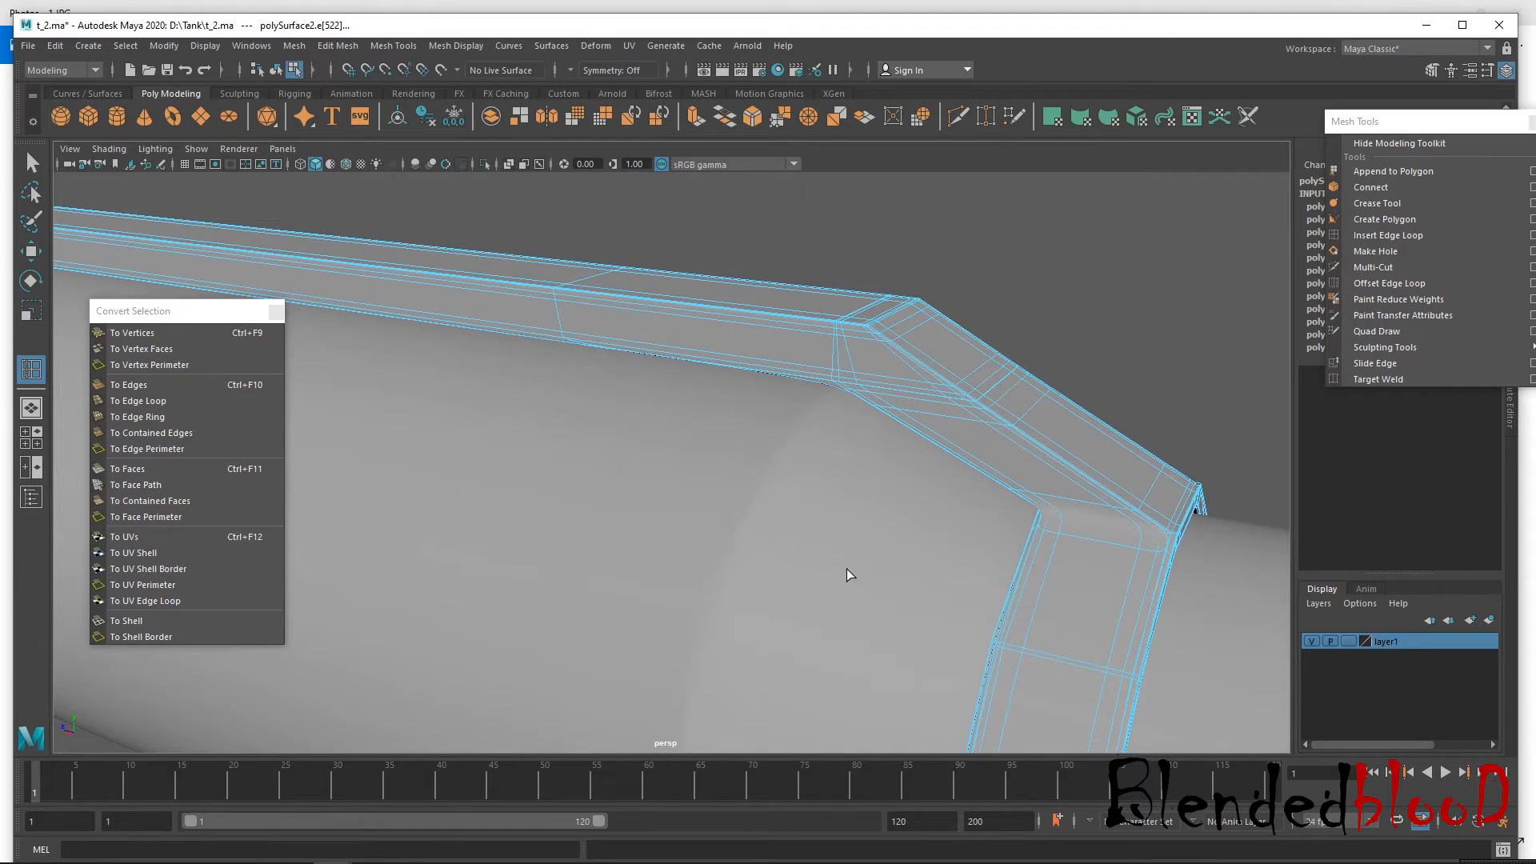
key(w)
right_drag(980, 408, 1072, 362)
click(1095, 346)
alt+right_drag(1090, 557, 929, 430)
alt+drag(998, 519, 952, 491)
alt+drag(689, 587, 809, 683)
alt+drag(640, 630, 840, 632)
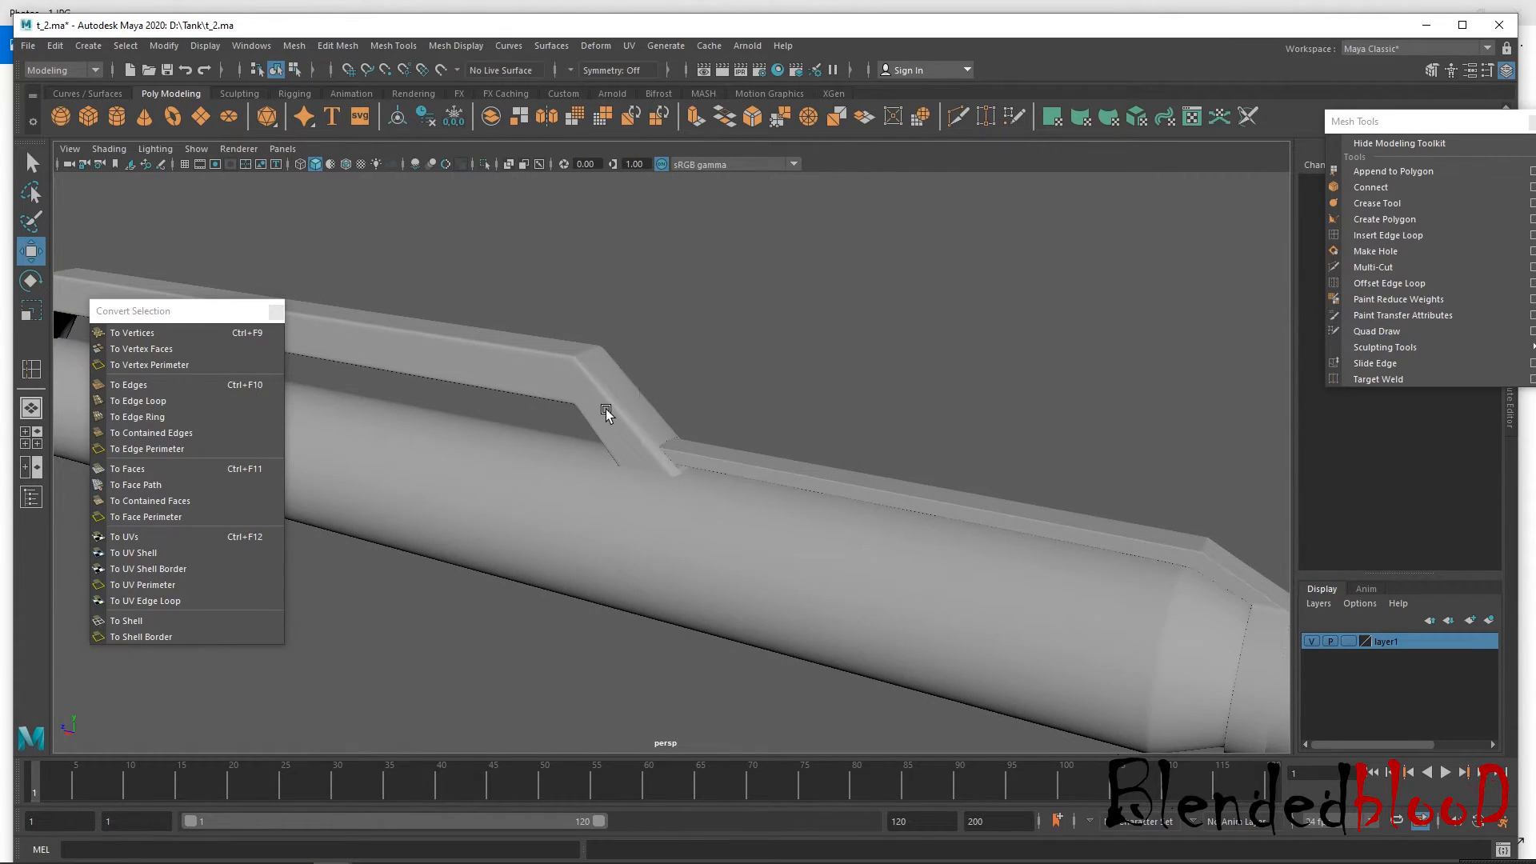
Show the handle unsmoothed and examine its lower end where it meets the bar.
click(607, 412)
alt+drag(888, 557, 946, 727)
key(1)
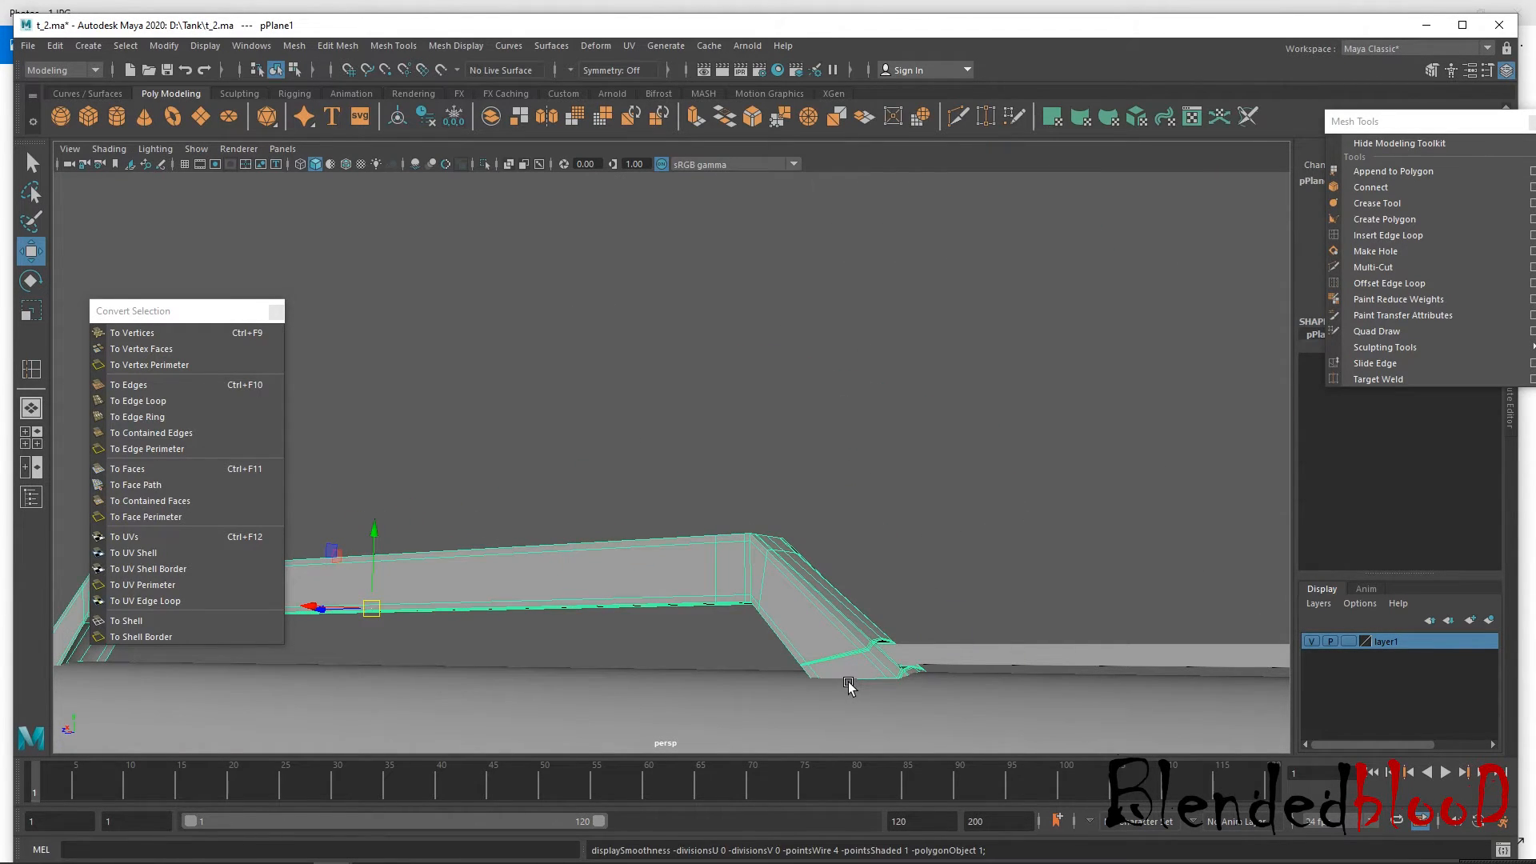
alt+drag(954, 648, 760, 511)
click(1088, 400)
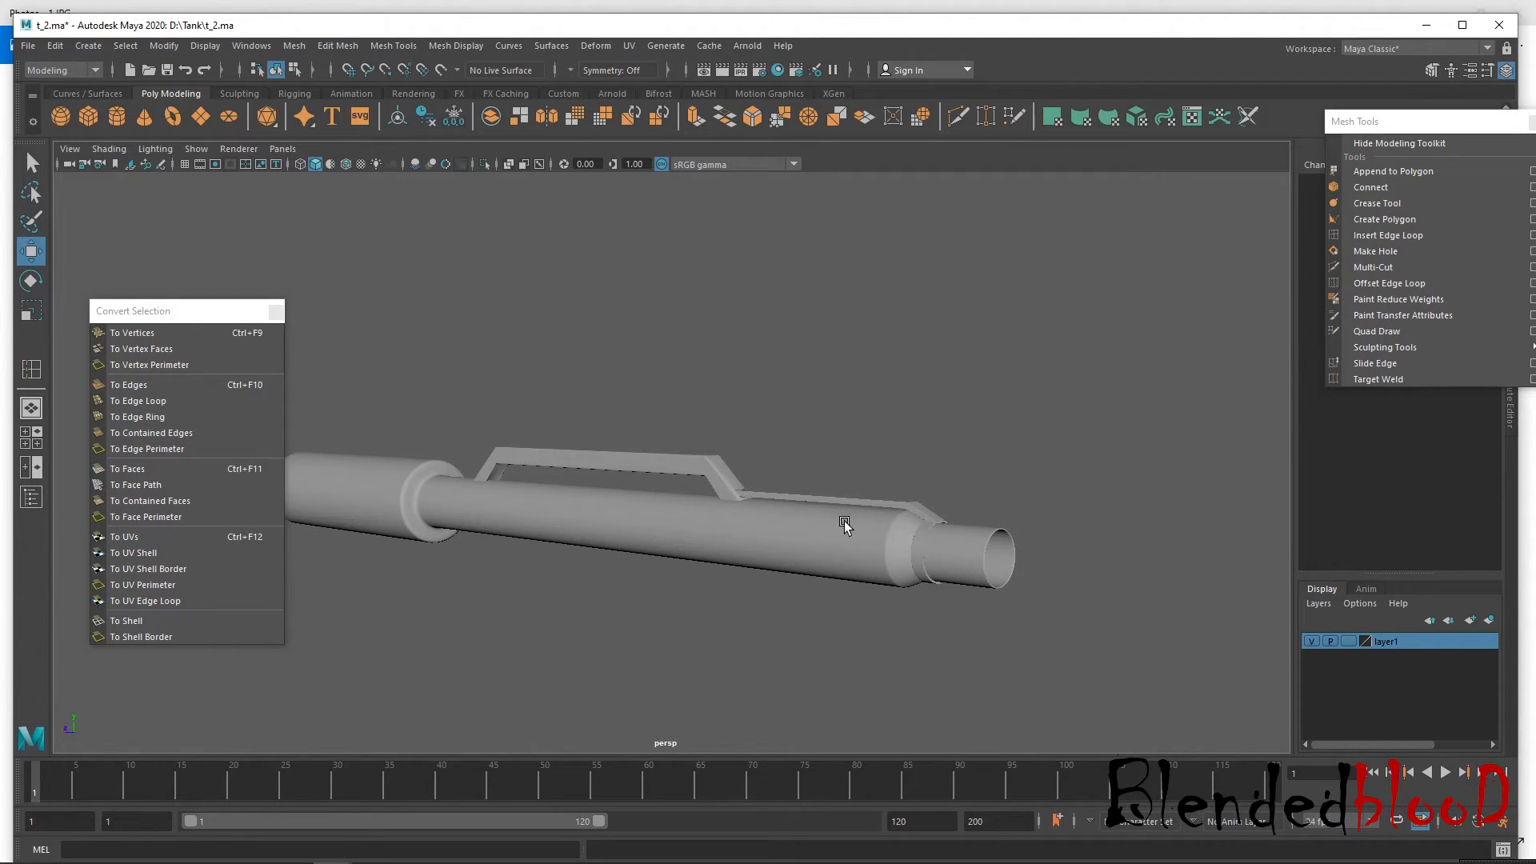
alt+right_drag(754, 544, 851, 832)
alt+middle_drag(819, 538, 745, 445)
alt+right_drag(741, 446, 833, 625)
alt+right_drag(798, 512, 803, 527)
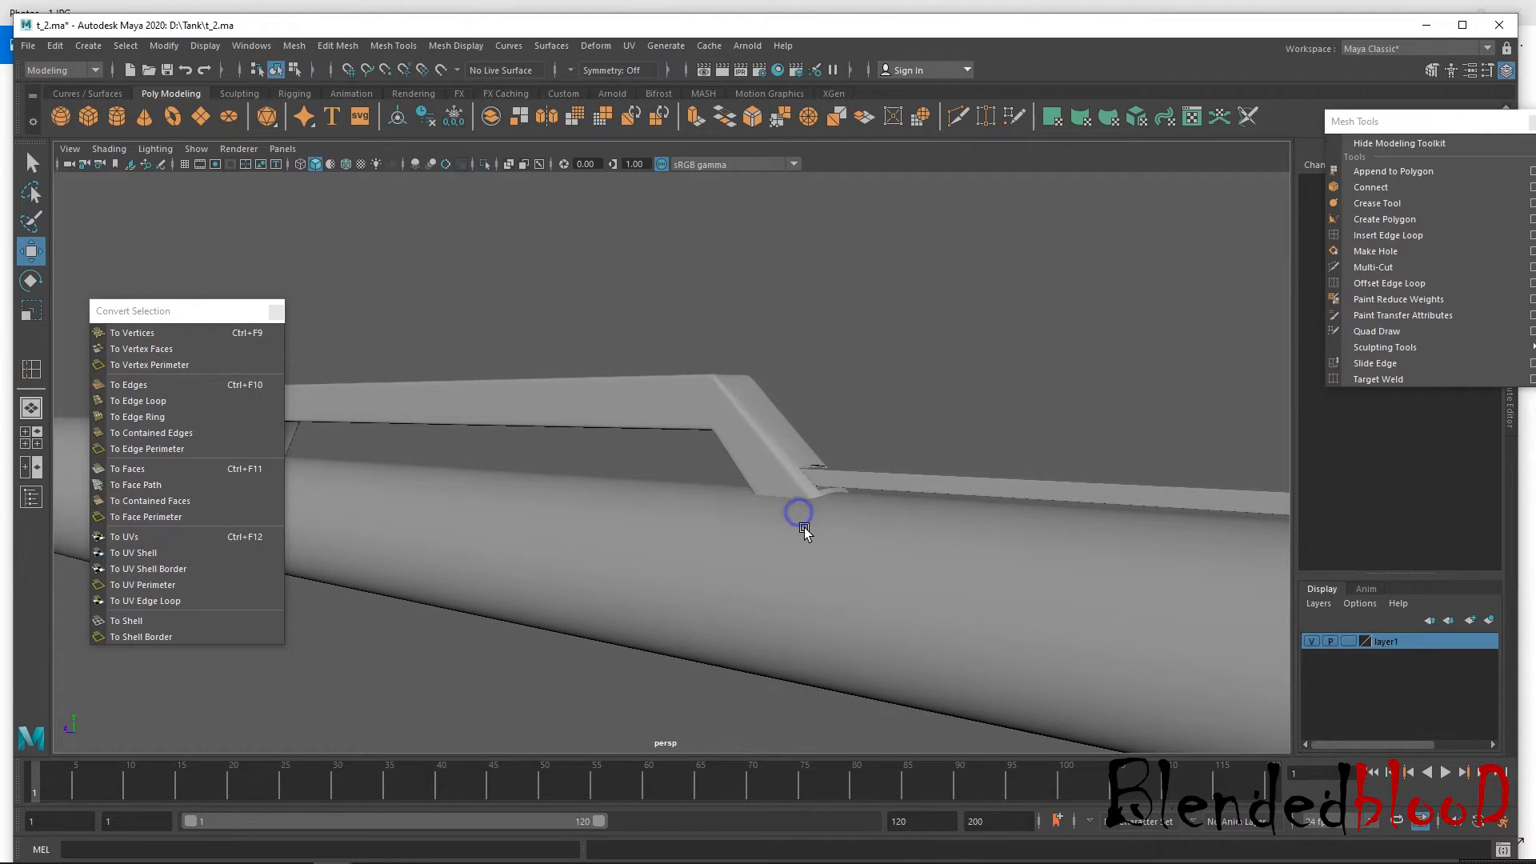
Select all the barrel parts and delete all construction history in the scene.
click(677, 377)
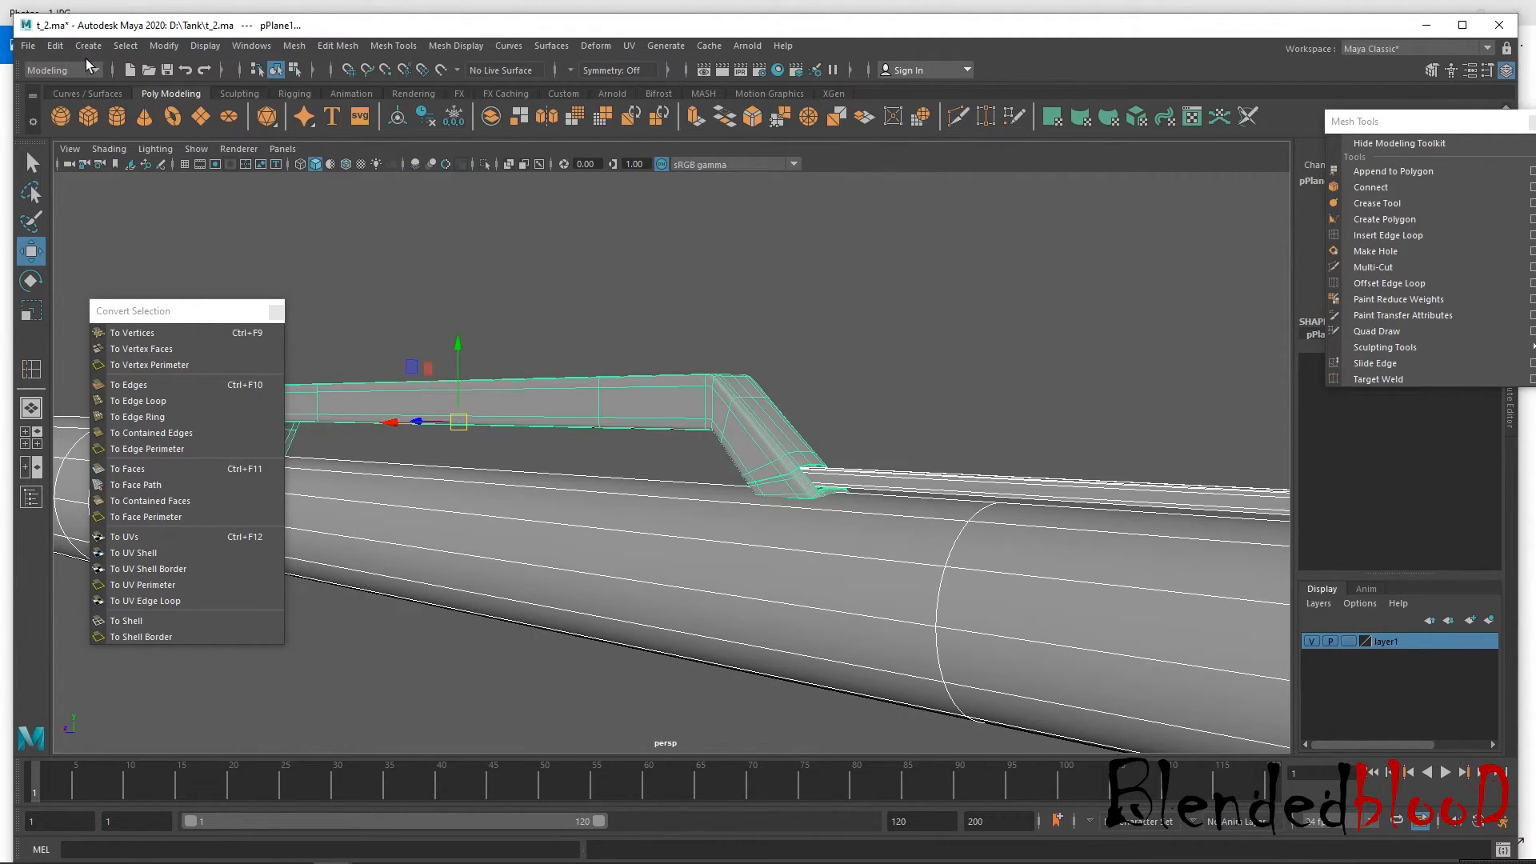
click(55, 46)
mouse_move(128, 250)
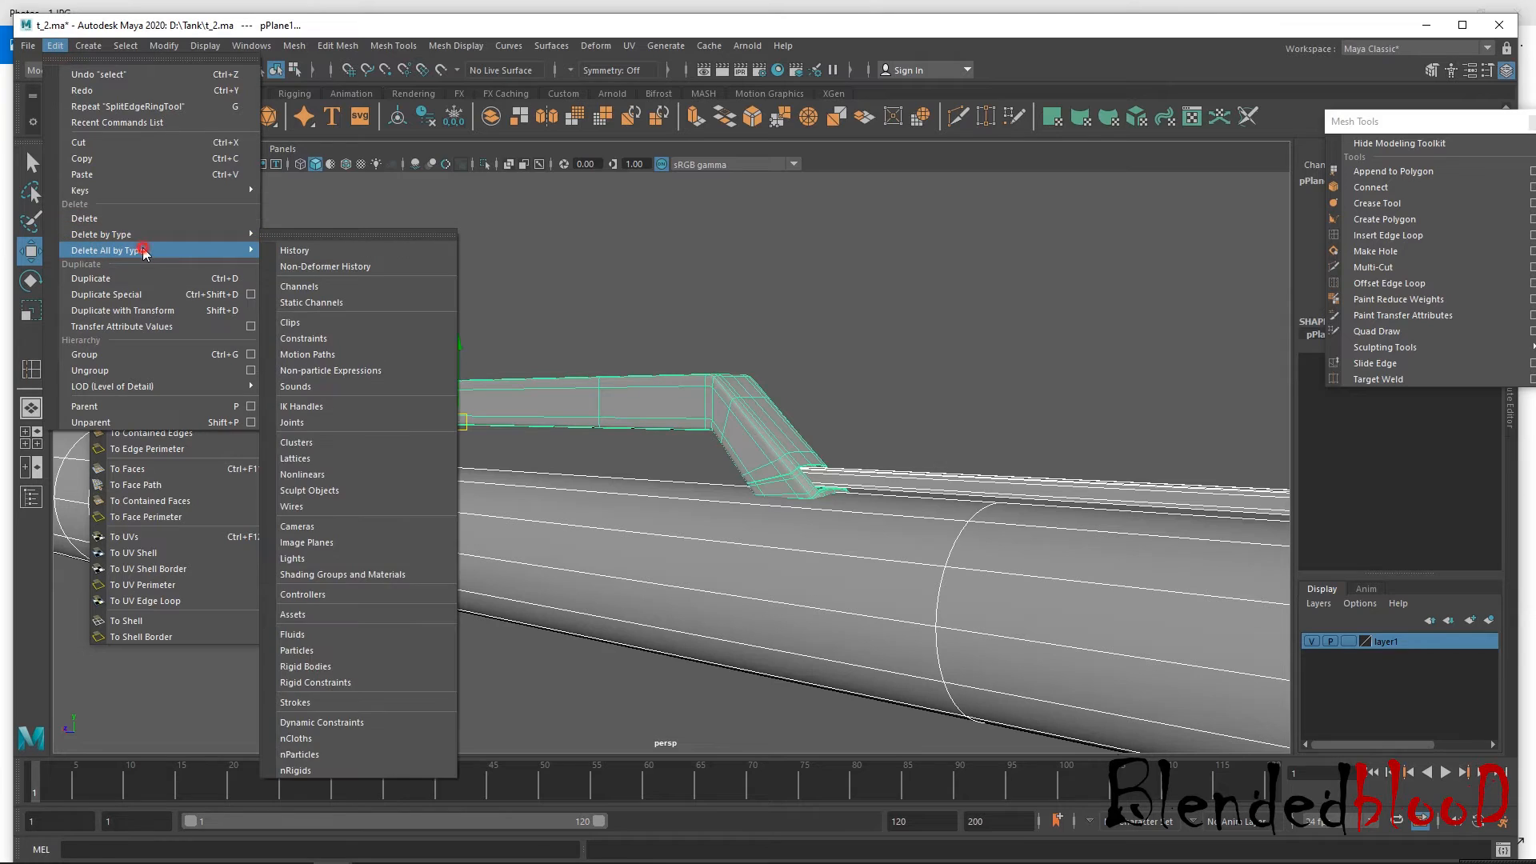
click(295, 250)
Save the scene over t_1.ma and again over t_2.ma in D:\Tank.
click(28, 47)
click(72, 110)
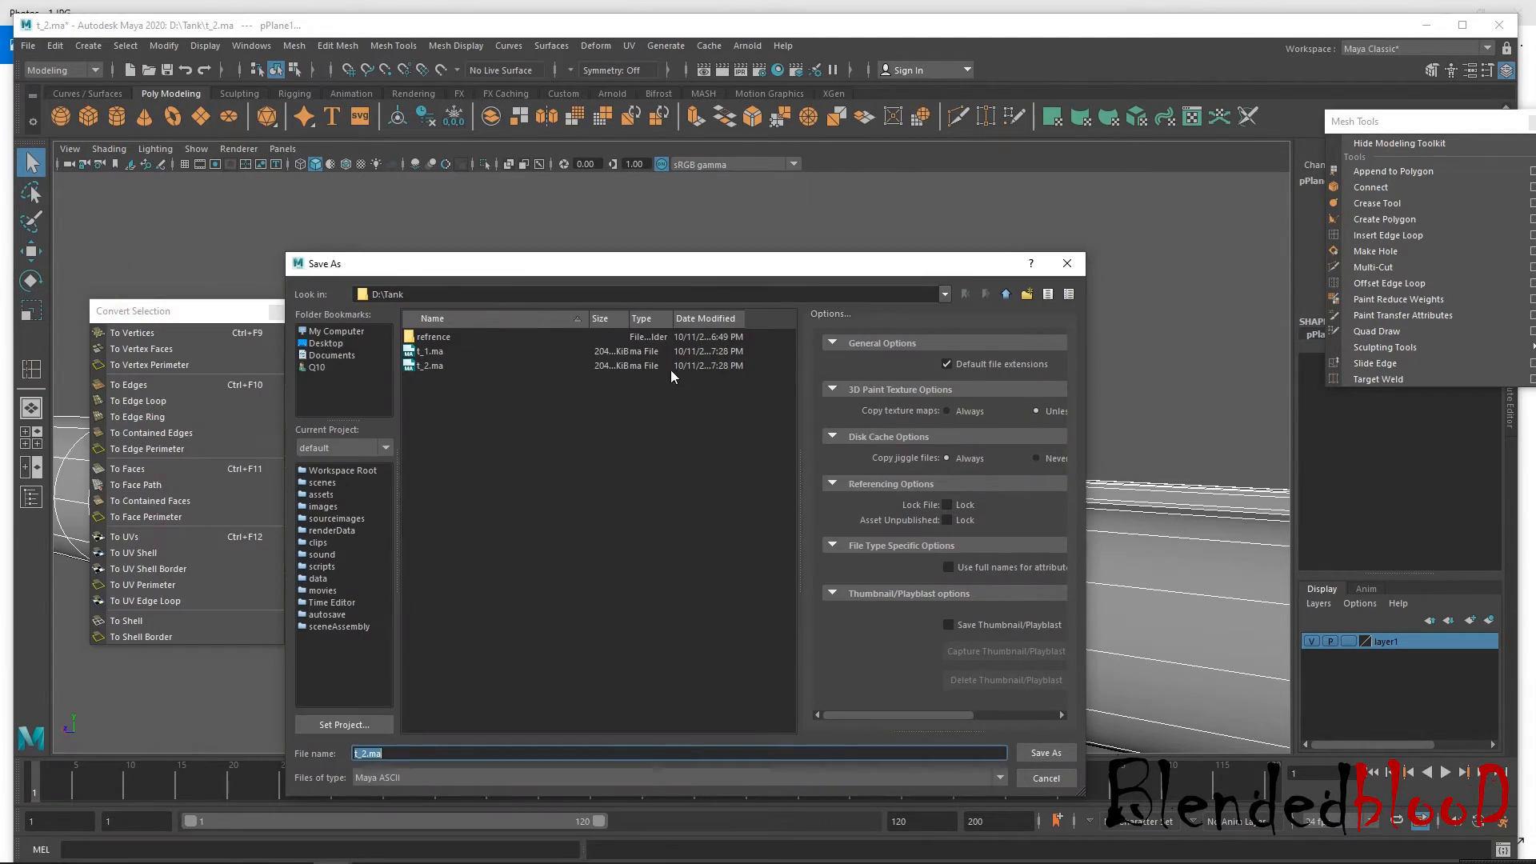
double_click(430, 352)
click(652, 554)
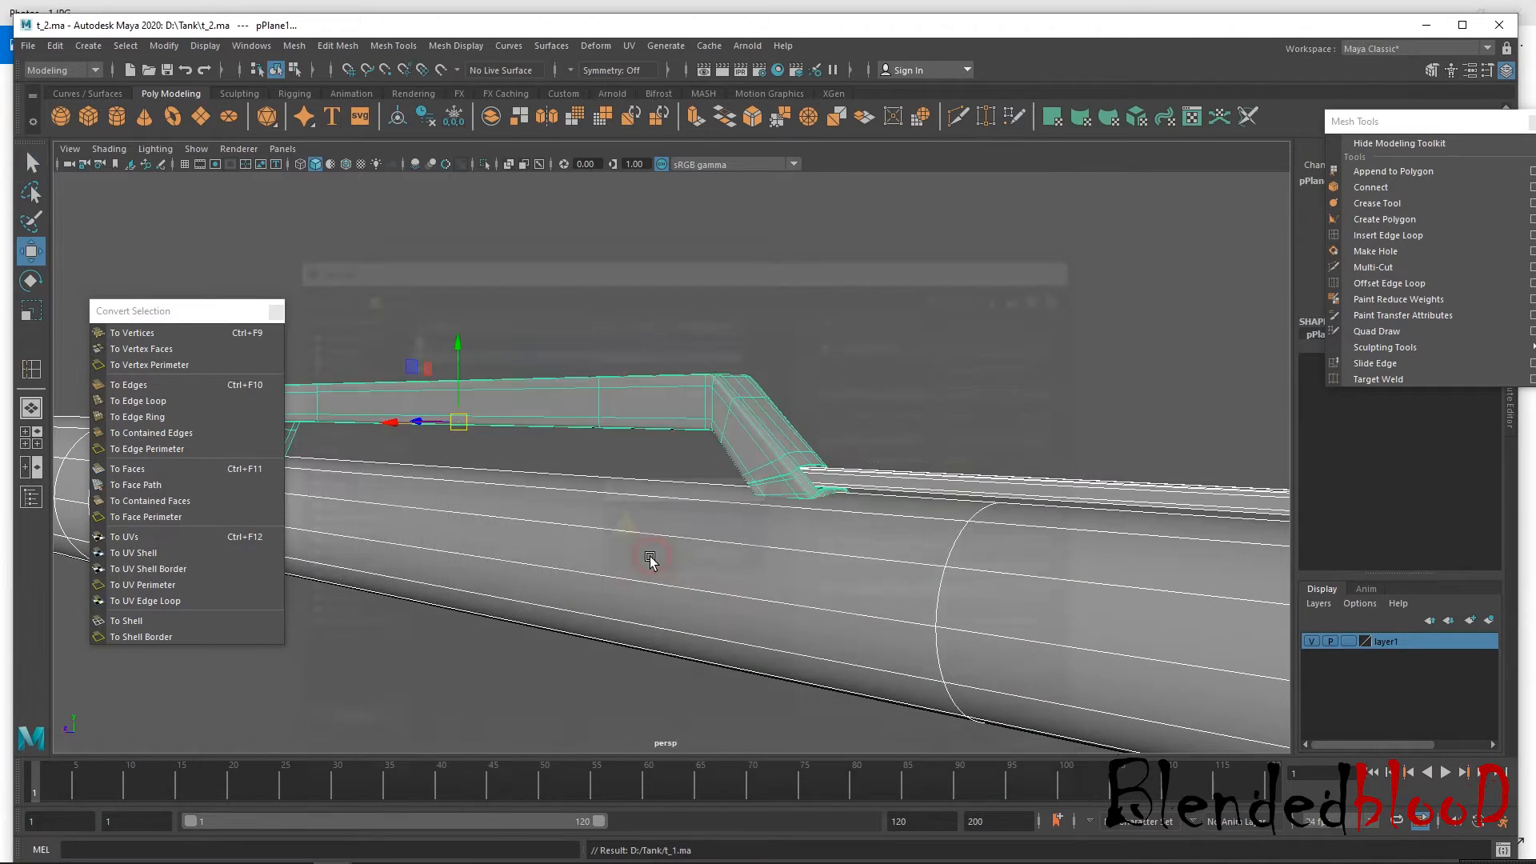
click(28, 48)
click(81, 114)
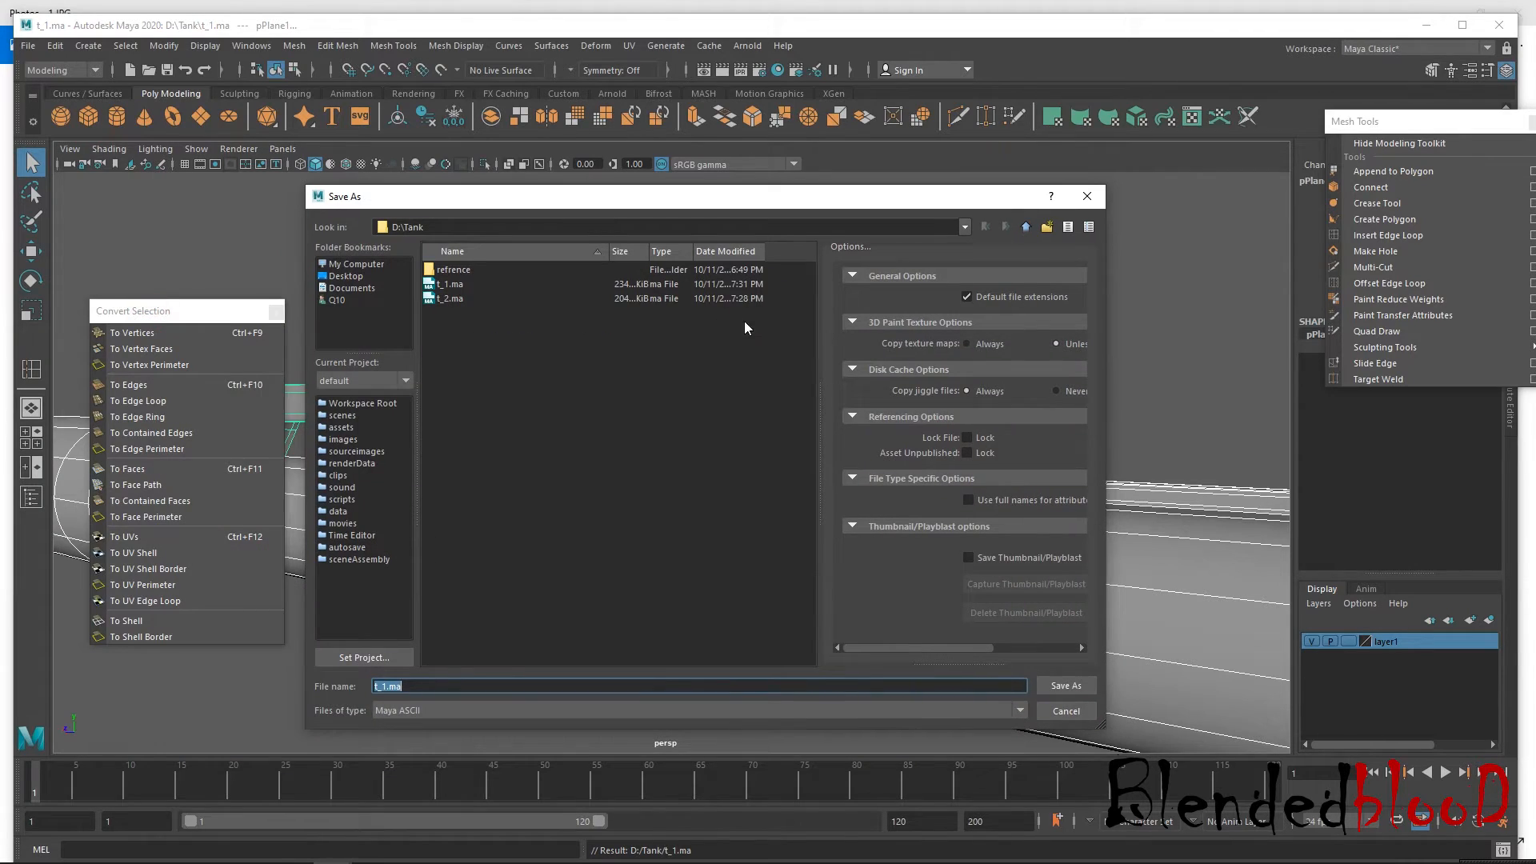
double_click(704, 297)
click(673, 485)
key(w)
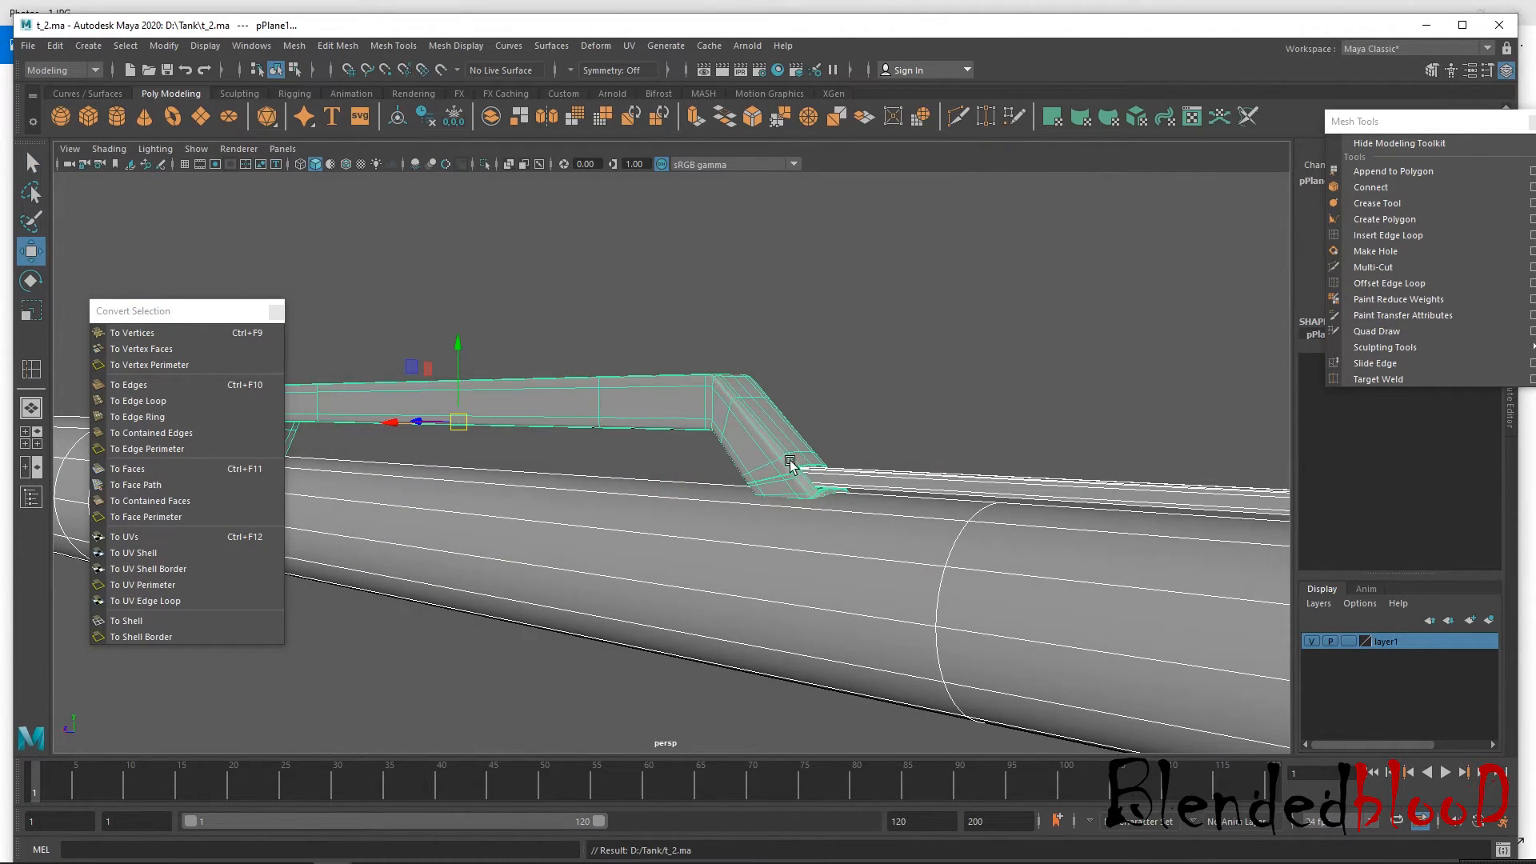
Set layer1 to reference mode and add the handle to that layer.
click(970, 351)
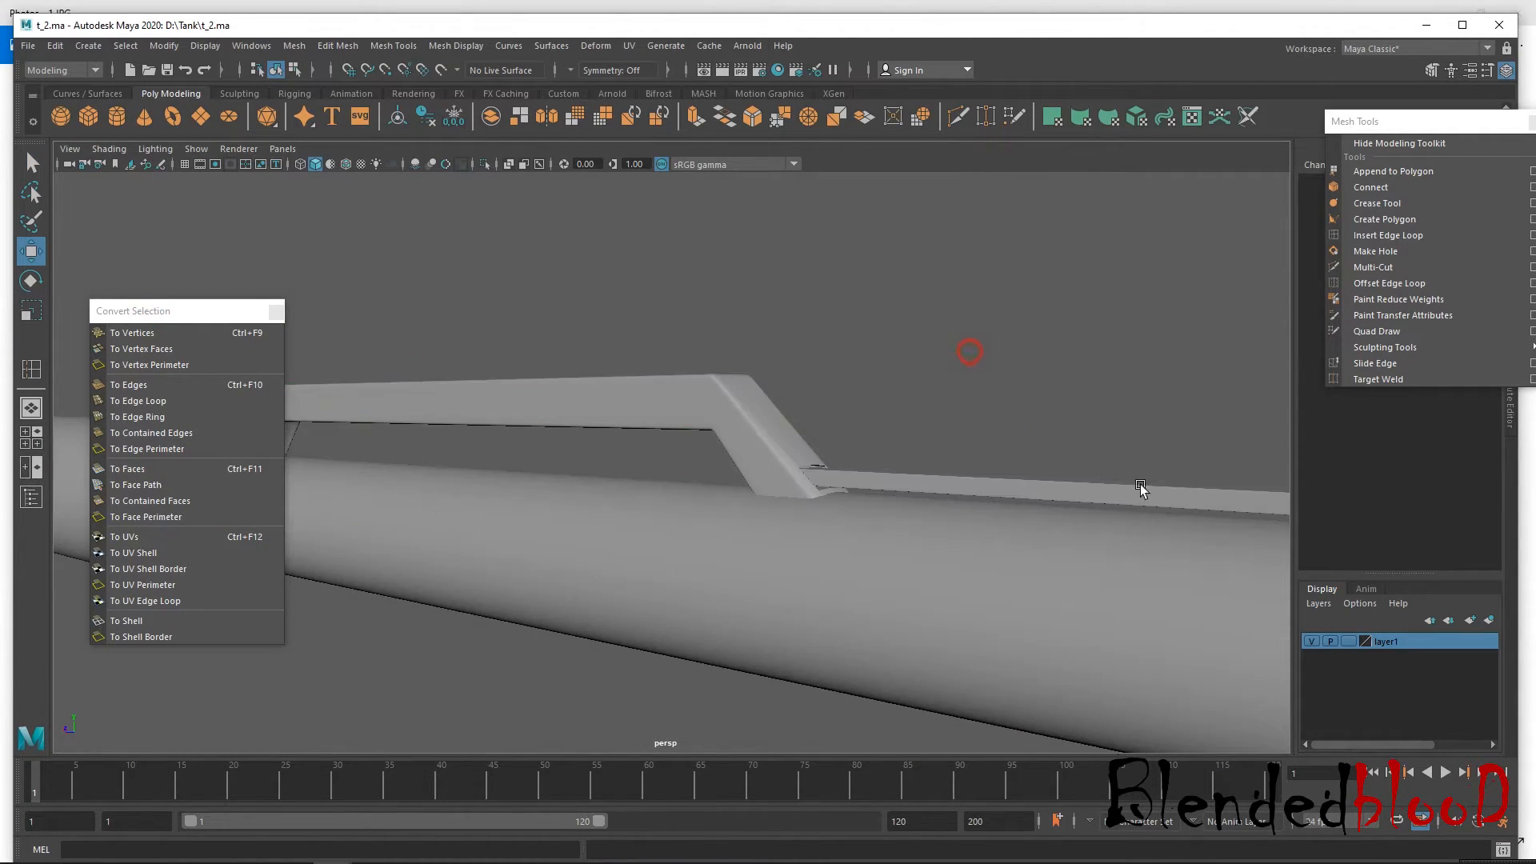
click(1348, 640)
click(1347, 640)
drag(881, 349, 792, 489)
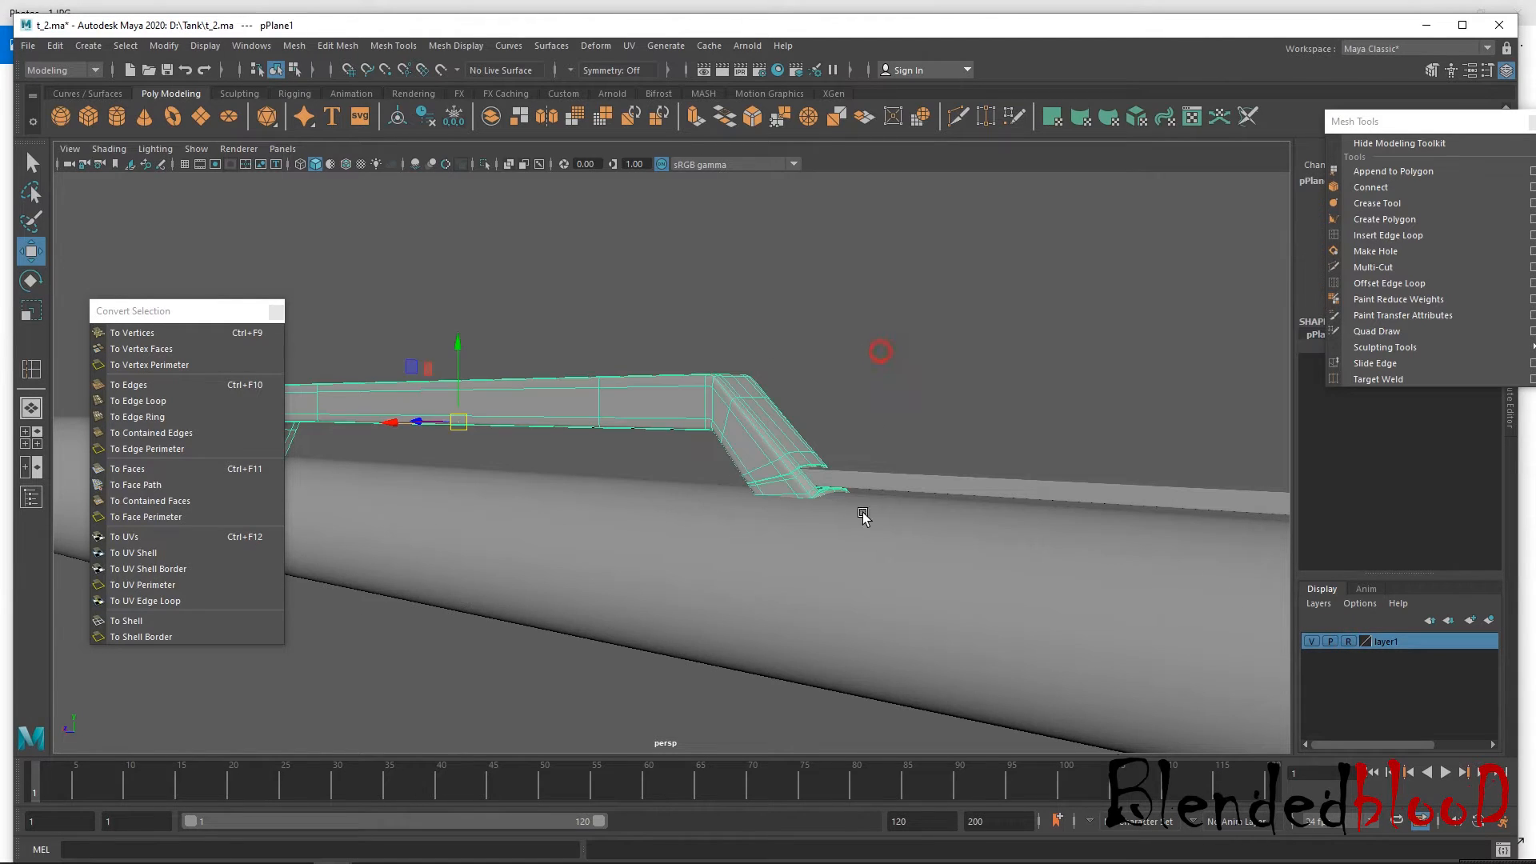
right_click(1451, 645)
click(1458, 685)
click(1018, 459)
Examine the whole gun barrel from the handle to the flared muzzle end.
alt+right_drag(1152, 640, 701, 249)
alt+middle_drag(832, 412, 953, 453)
alt+right_drag(1000, 456, 911, 353)
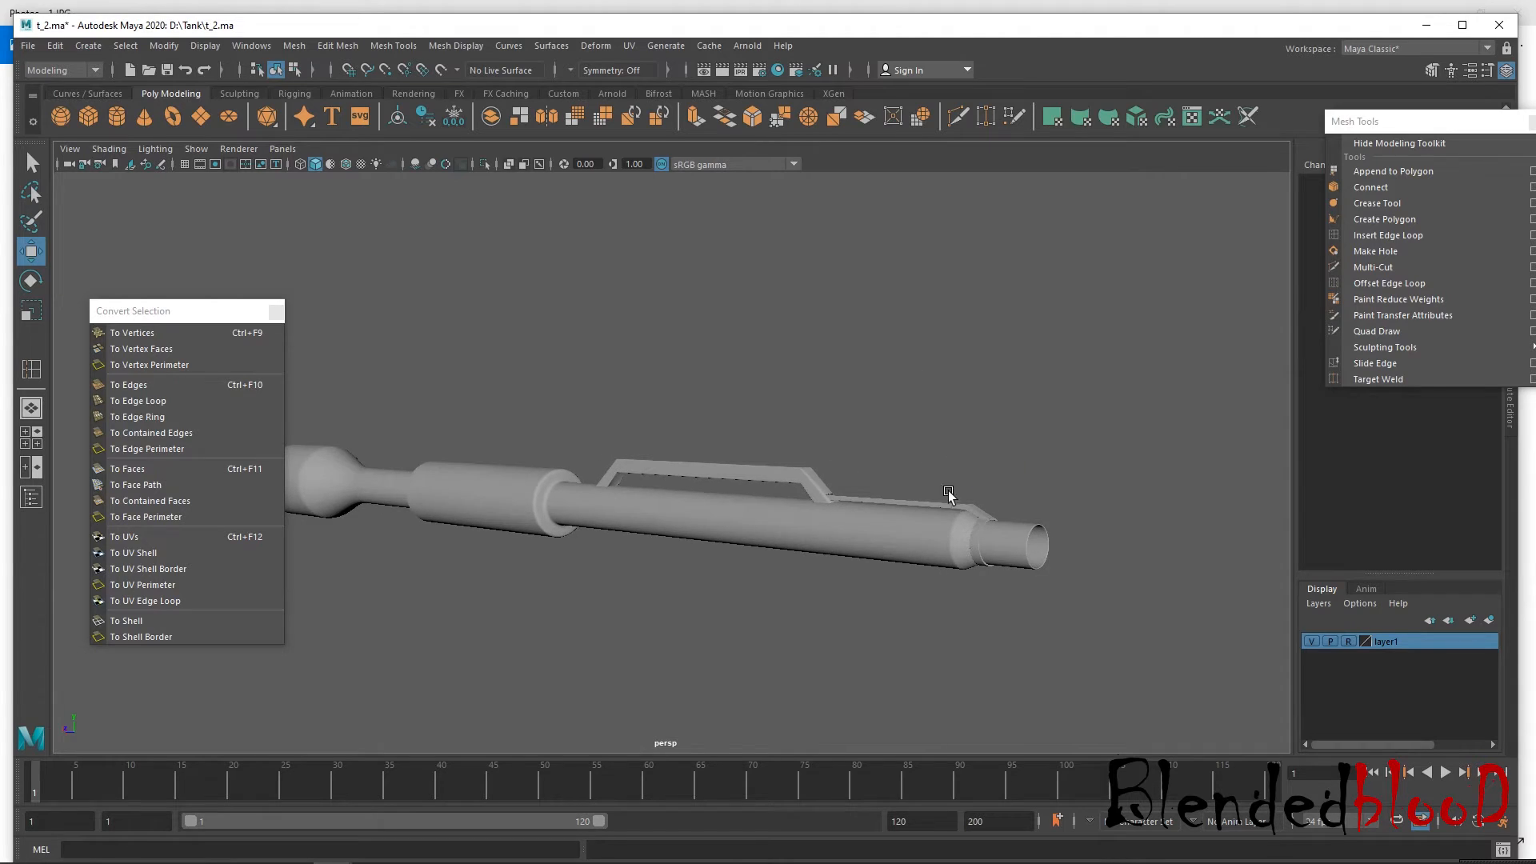
alt+right_drag(1006, 539, 881, 473)
alt+middle_drag(768, 555, 894, 566)
alt+drag(804, 594, 834, 597)
alt+middle_drag(685, 535, 1279, 620)
alt+drag(813, 631, 848, 631)
alt+middle_drag(736, 544, 1040, 596)
mouse_move(771, 527)
alt+right_down()
mouse_move(841, 712)
mouse_move(866, 729)
alt+right_up()
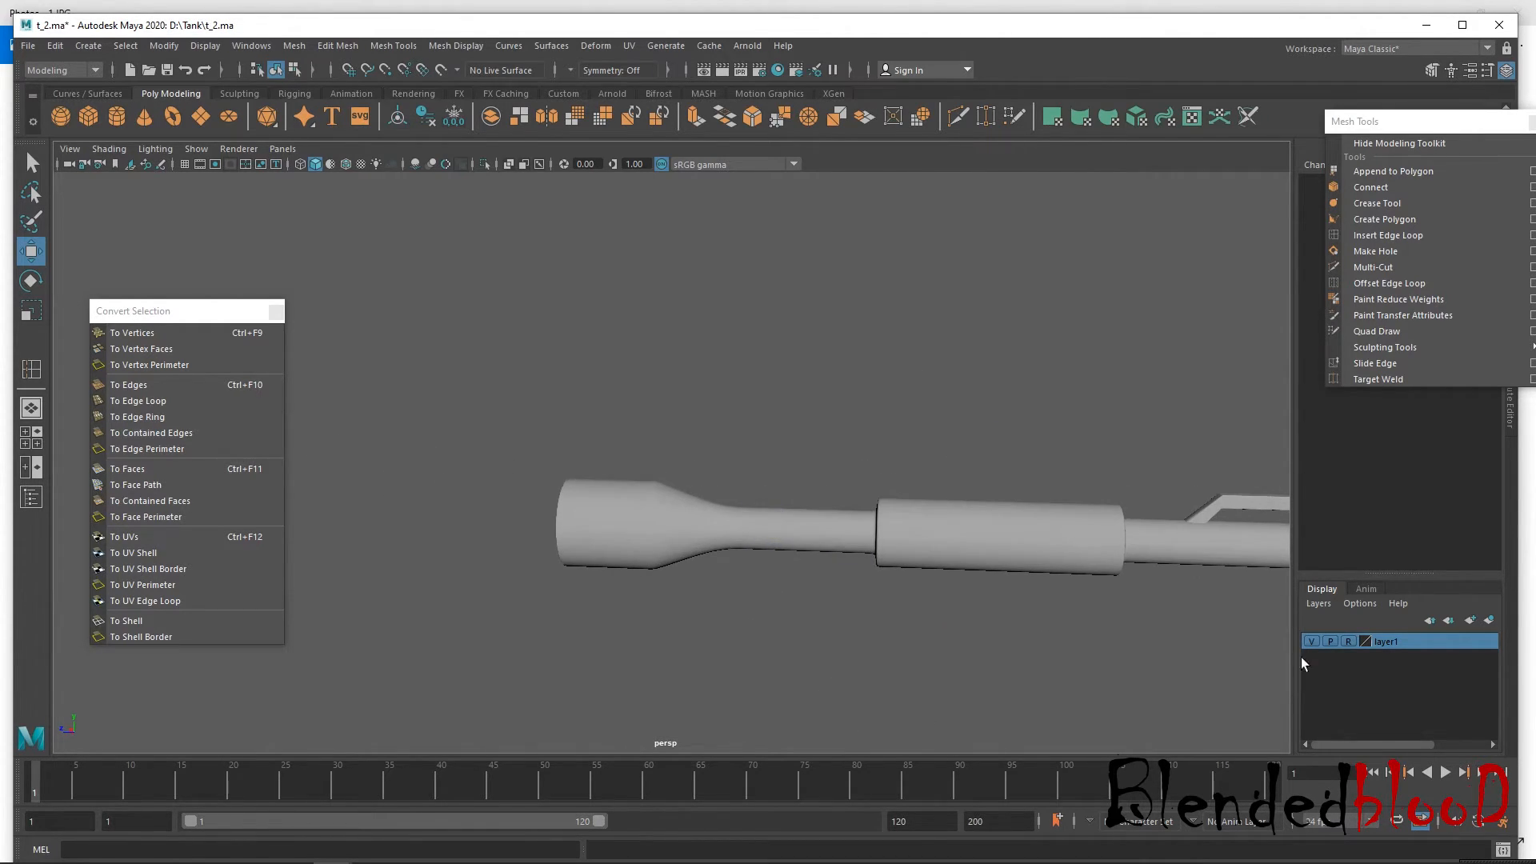
Make layer1 selectable again and show the main barrel unsmoothed.
click(1316, 639)
click(1314, 639)
click(653, 509)
alt+right_drag(725, 518, 803, 699)
key(1)
Select the vertices of the flared muzzle's wide section and scale them down slightly in all directions.
right_drag(683, 521, 680, 453)
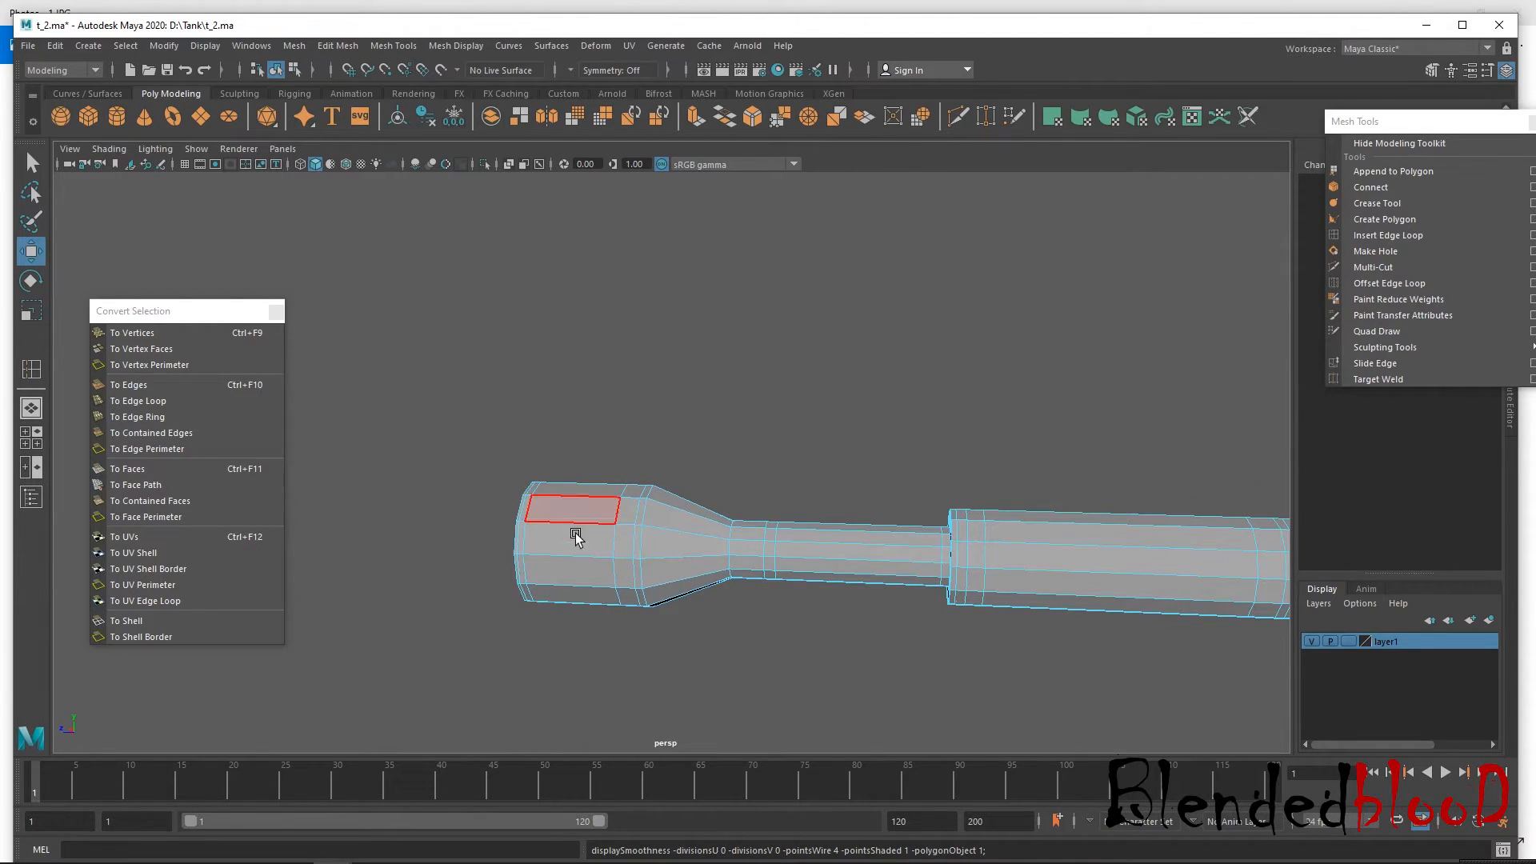
alt+drag(612, 550, 637, 547)
alt+right_drag(877, 704, 688, 498)
alt+middle_drag(637, 529, 696, 517)
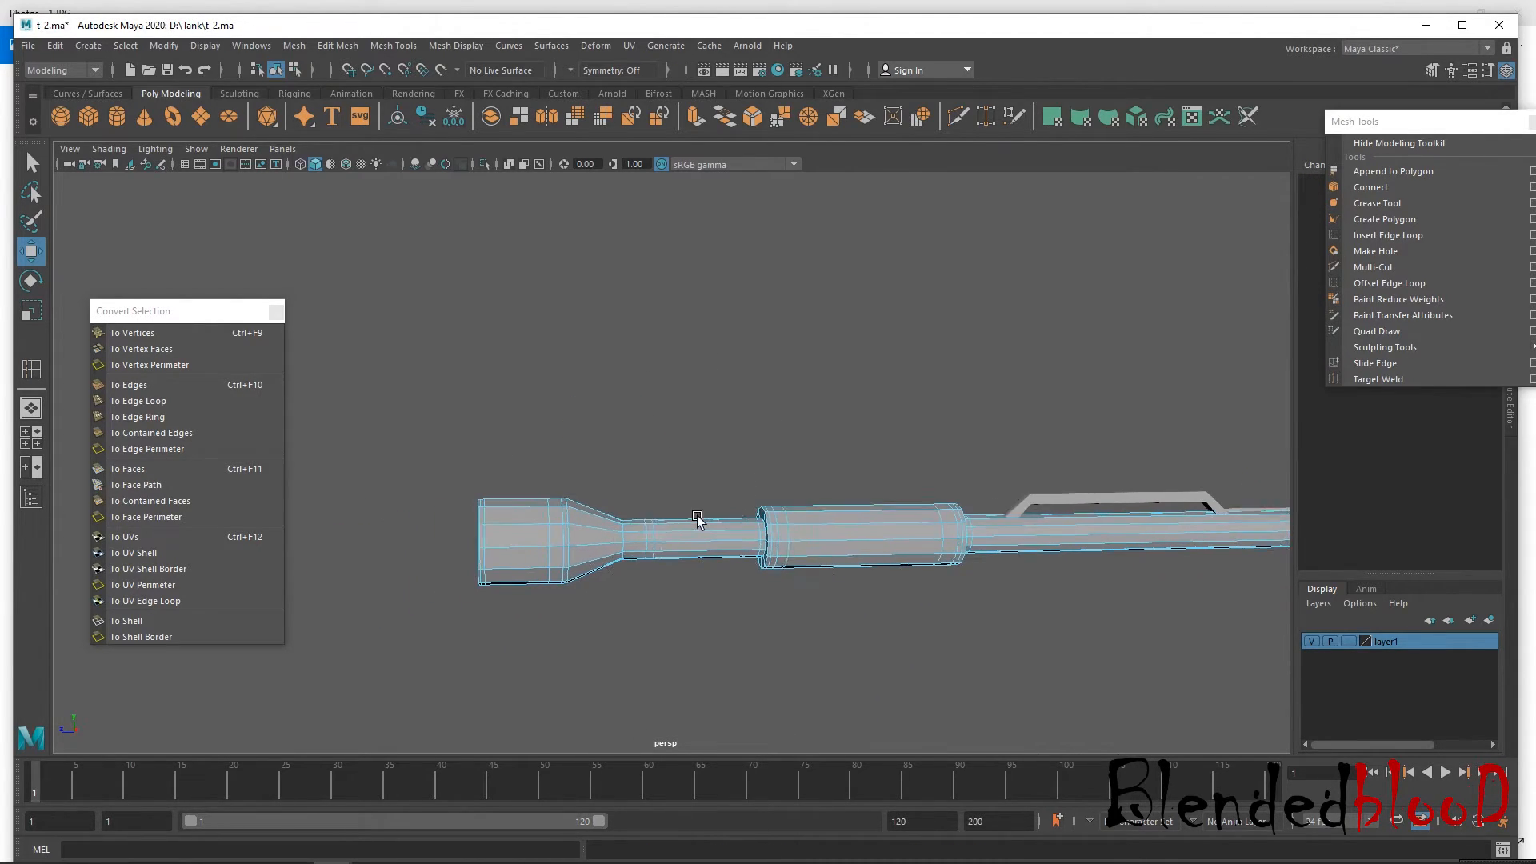
drag(373, 426, 589, 645)
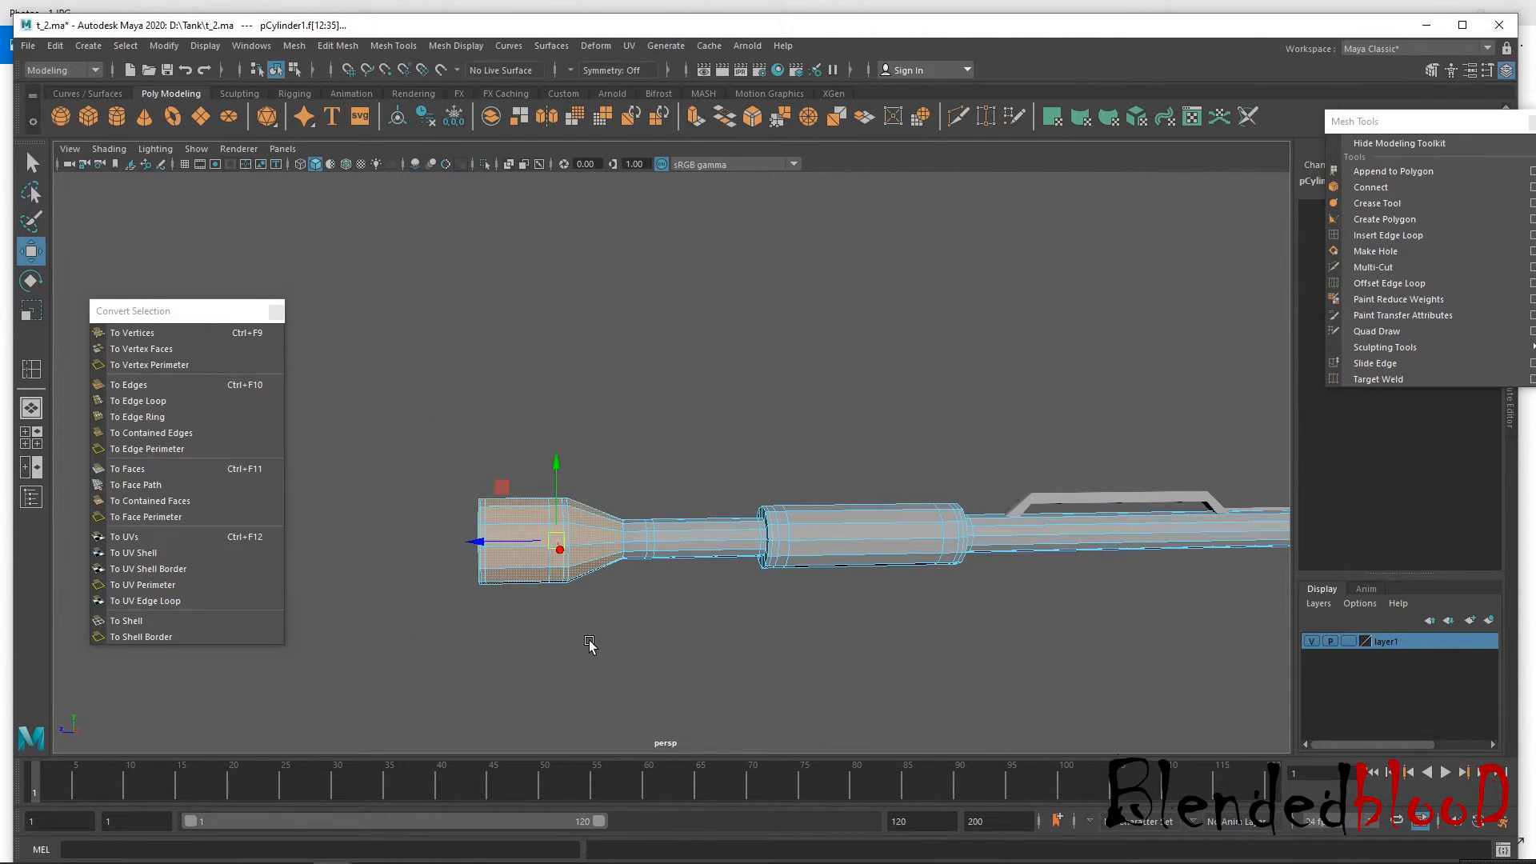
key(r)
right_drag(544, 551, 430, 407)
drag(379, 369, 576, 655)
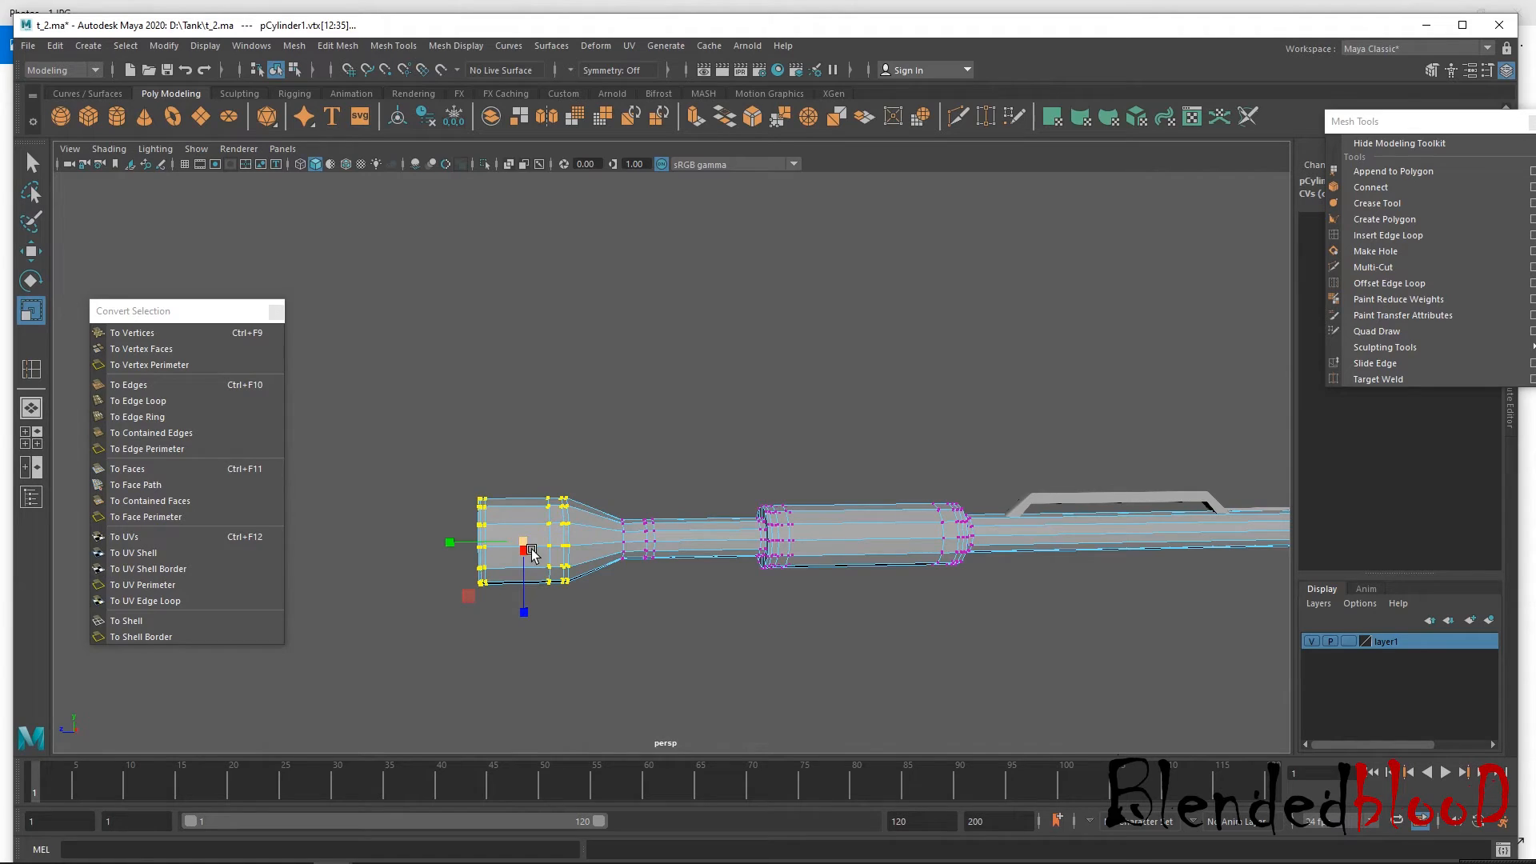
alt+drag(524, 551, 511, 544)
alt+middle_drag(512, 544, 585, 565)
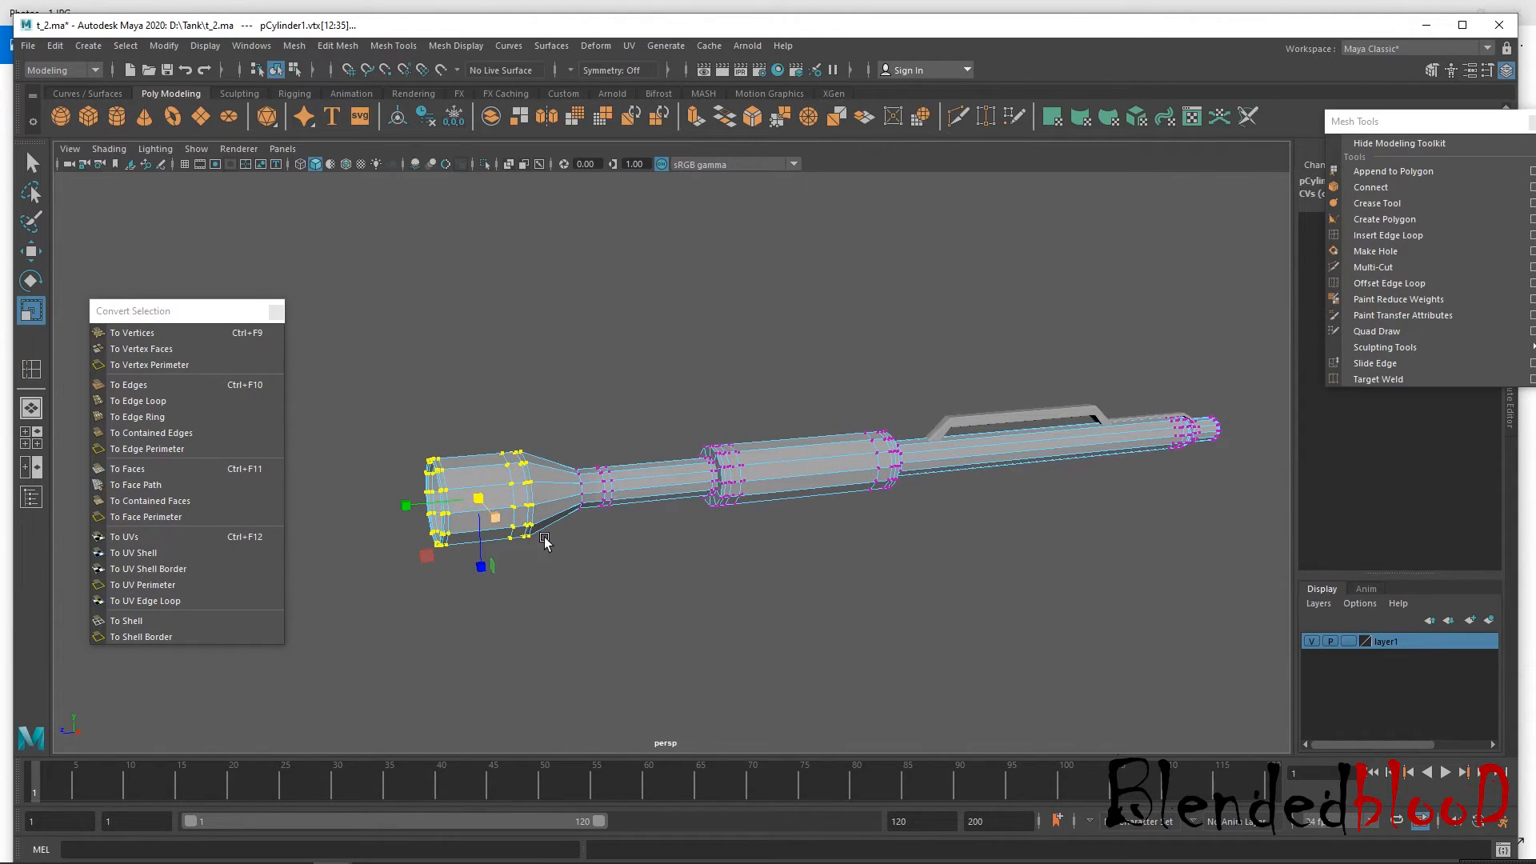
drag(480, 497, 470, 495)
In the side view, move the muzzle's selected vertices outward along the barrel and return to object mode.
key(space)
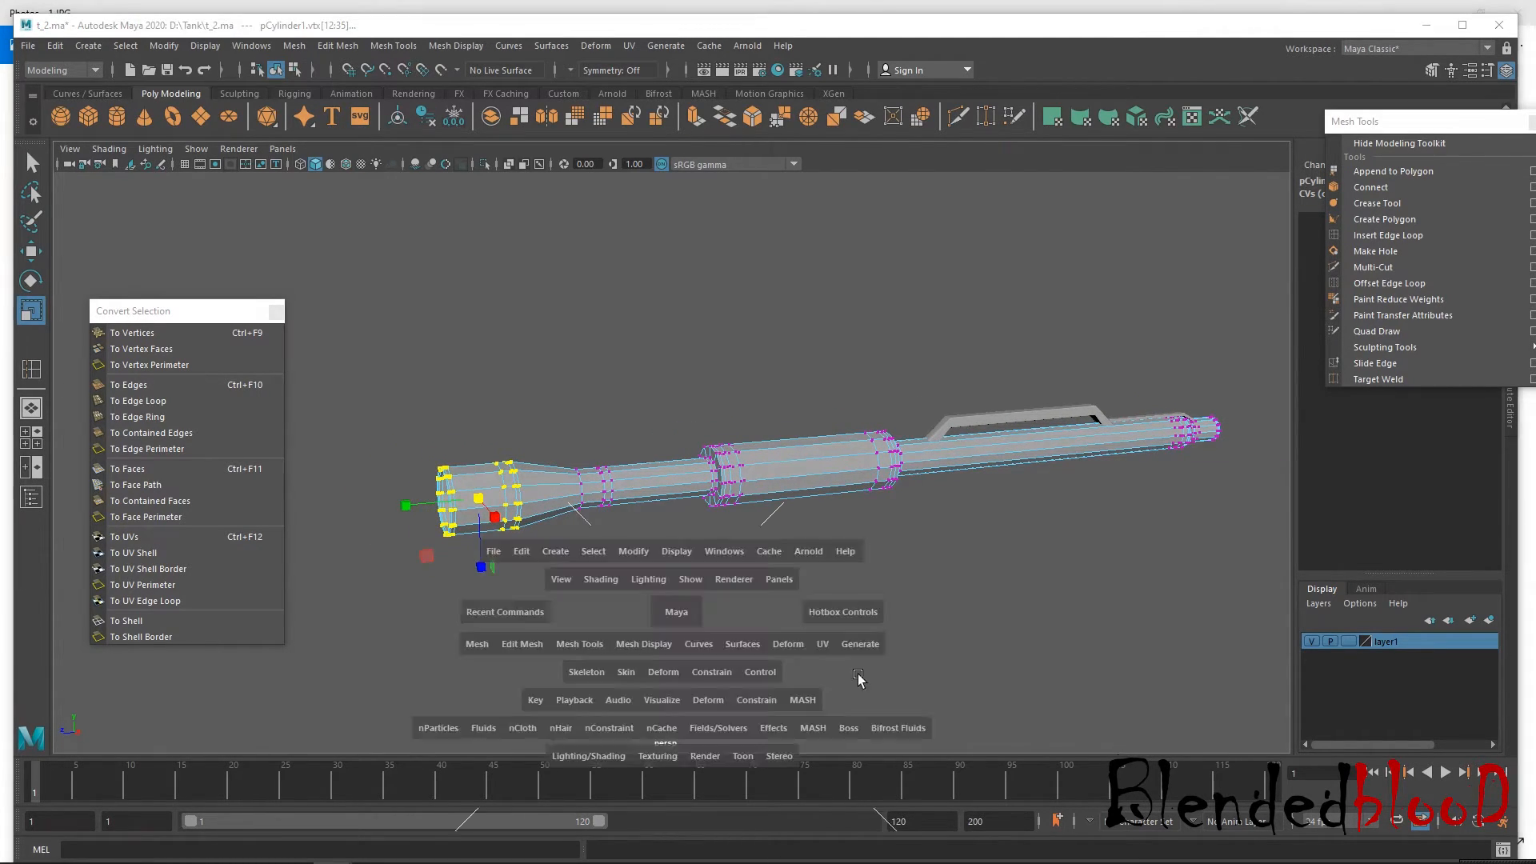
key(space)
key(f)
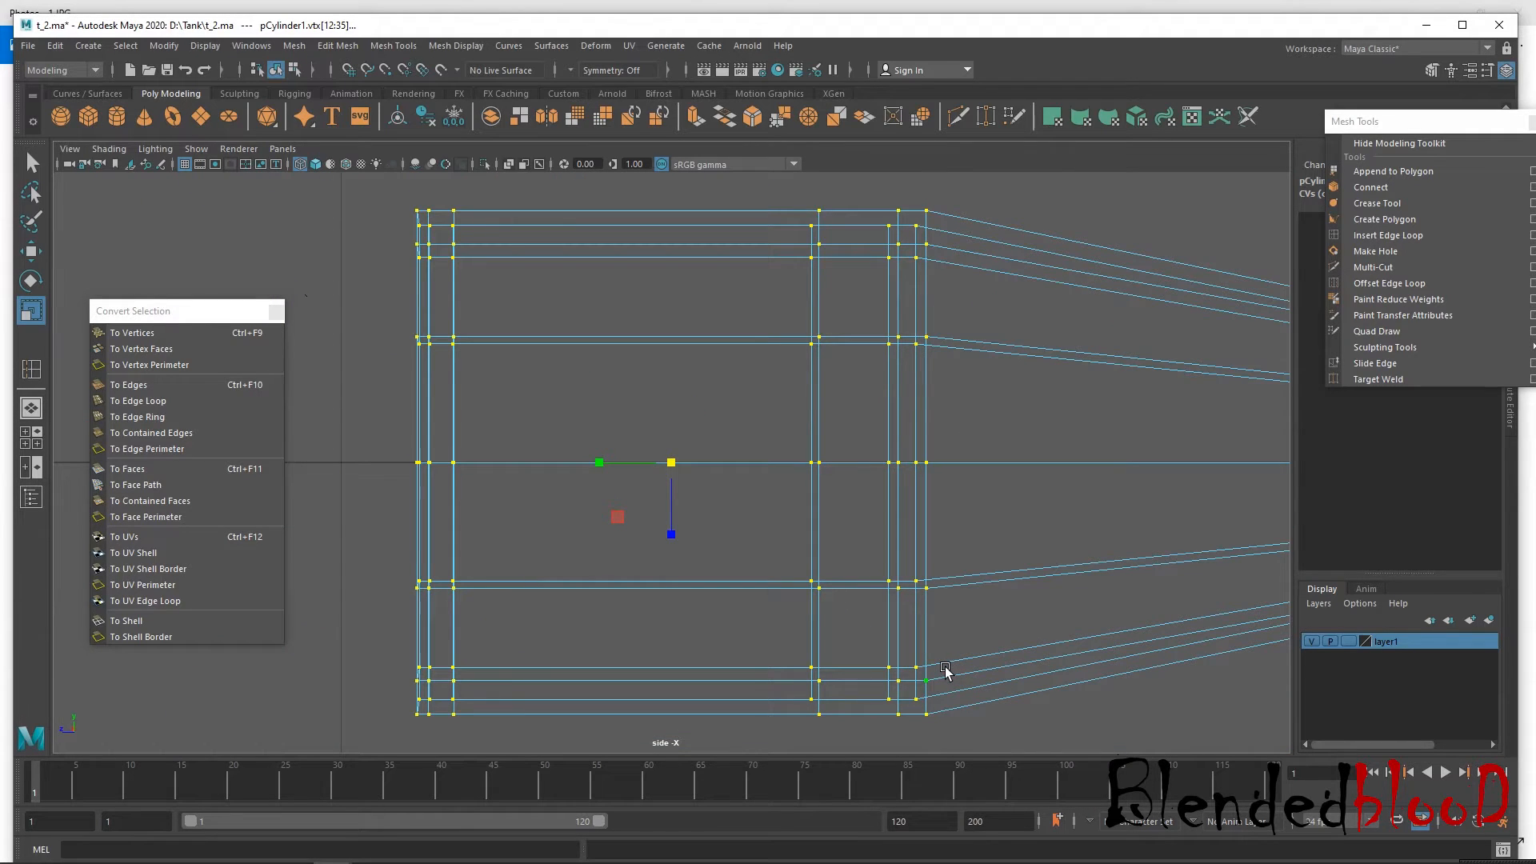
alt+right_drag(935, 634, 780, 652)
drag(669, 465, 594, 468)
key(w)
right_drag(765, 368, 860, 324)
Turn on smooth preview for all the barrel parts and return to the perspective view.
scroll(1005, 442, down, 6)
scroll(870, 405, up, 1)
drag(1130, 366, 420, 552)
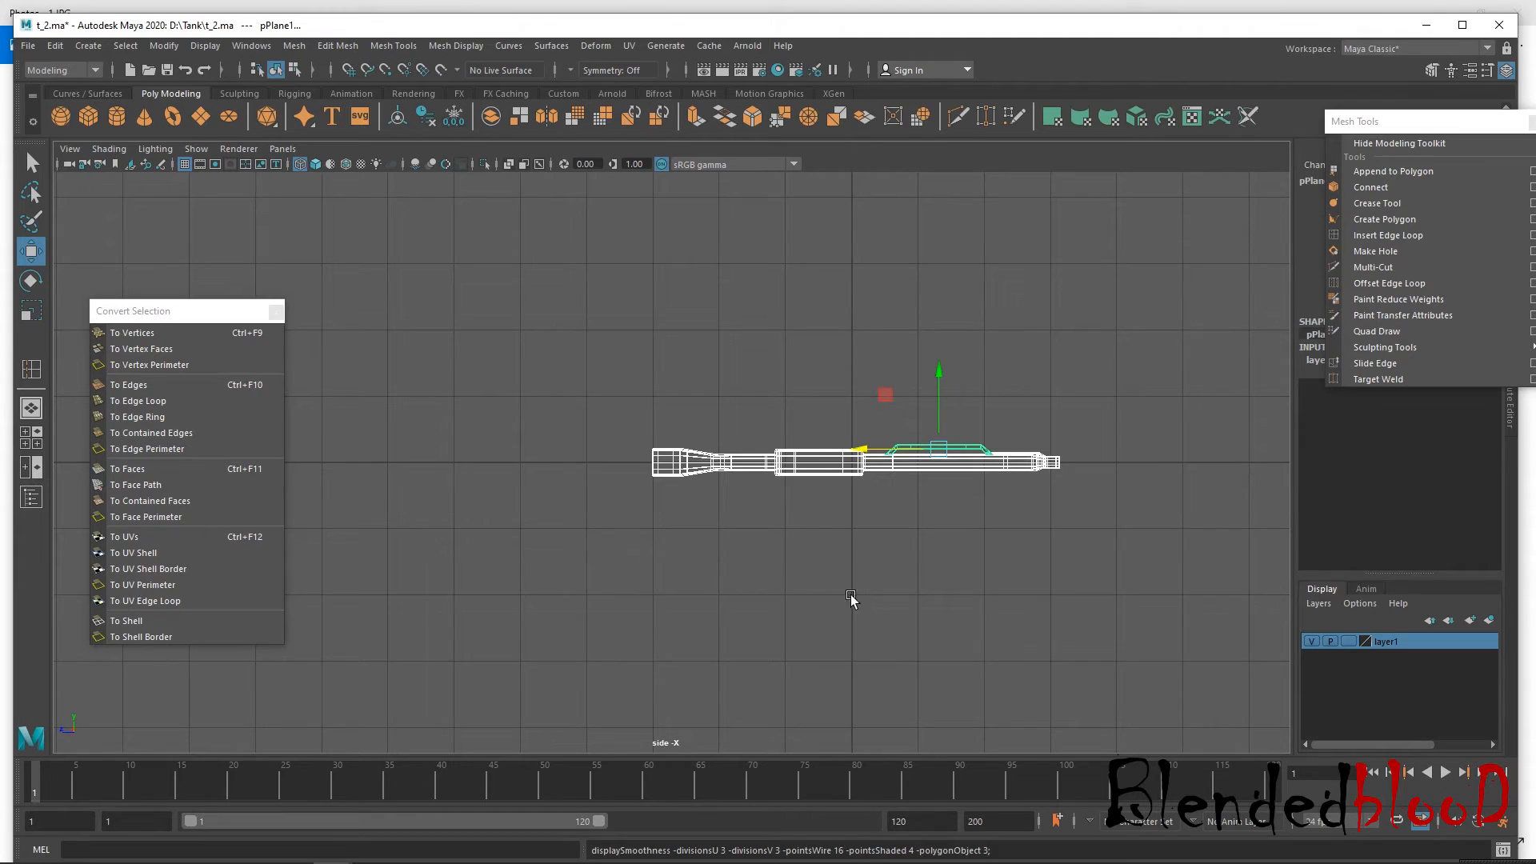
click(1029, 592)
key(space)
key(space)
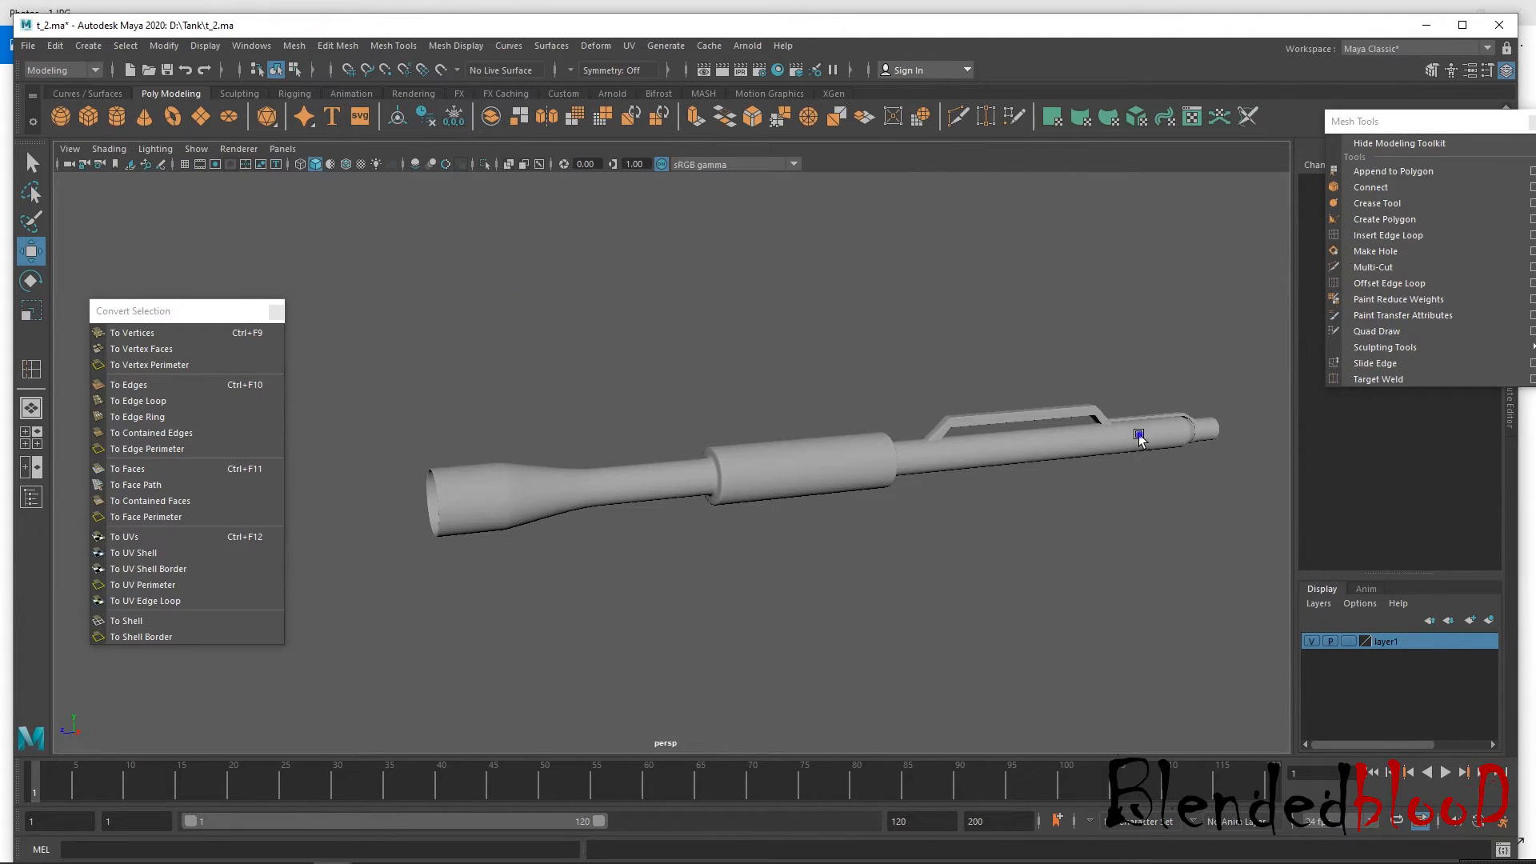
Set layer1 back to reference mode and switch to the four-view layout.
alt+drag(1140, 435, 925, 499)
alt+drag(1046, 534, 844, 564)
click(1348, 641)
click(1348, 641)
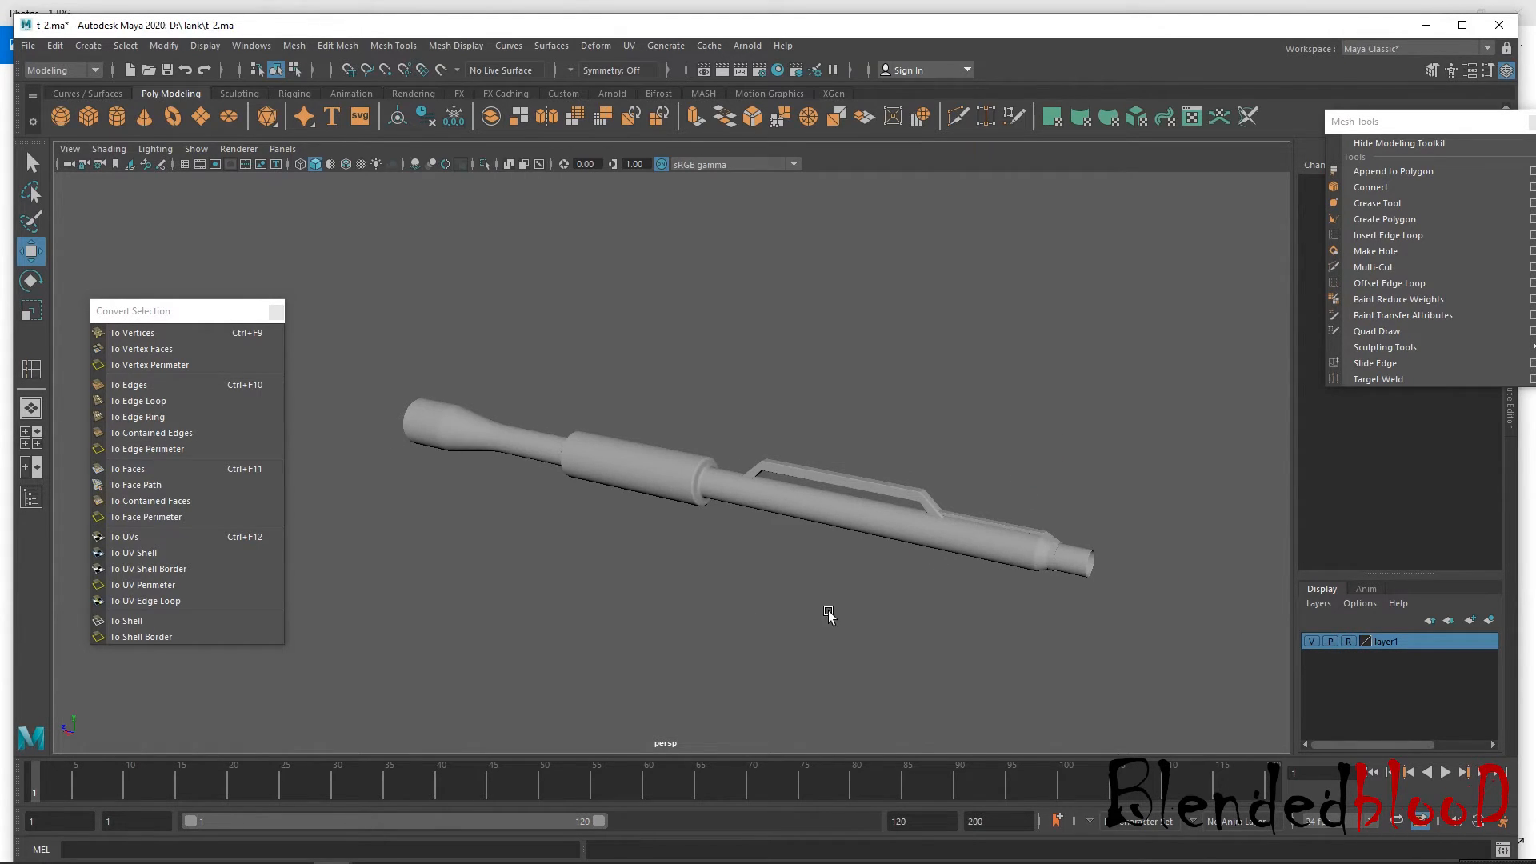
alt+drag(841, 613, 871, 589)
key(space)
key(space)
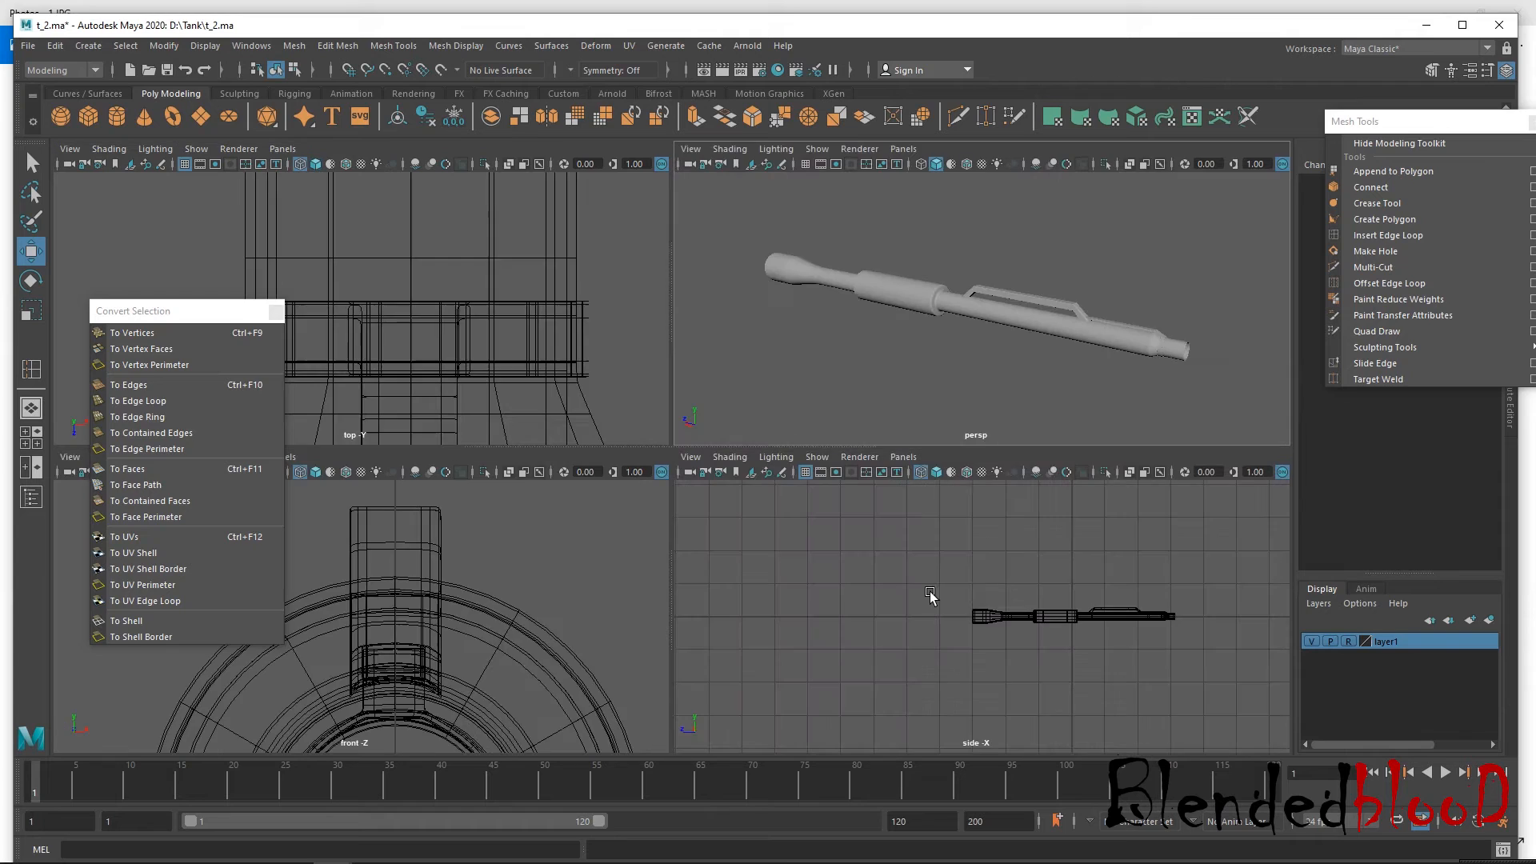
Create a polygon cylinder at the origin in the side view.
alt+middle_drag(1059, 621, 470, 565)
mouse_move(470, 565)
alt+right_down()
mouse_move(712, 466)
mouse_move(756, 570)
mouse_move(672, 470)
mouse_move(730, 538)
mouse_move(723, 514)
mouse_move(727, 651)
mouse_move(703, 500)
mouse_move(607, 459)
alt+right_up()
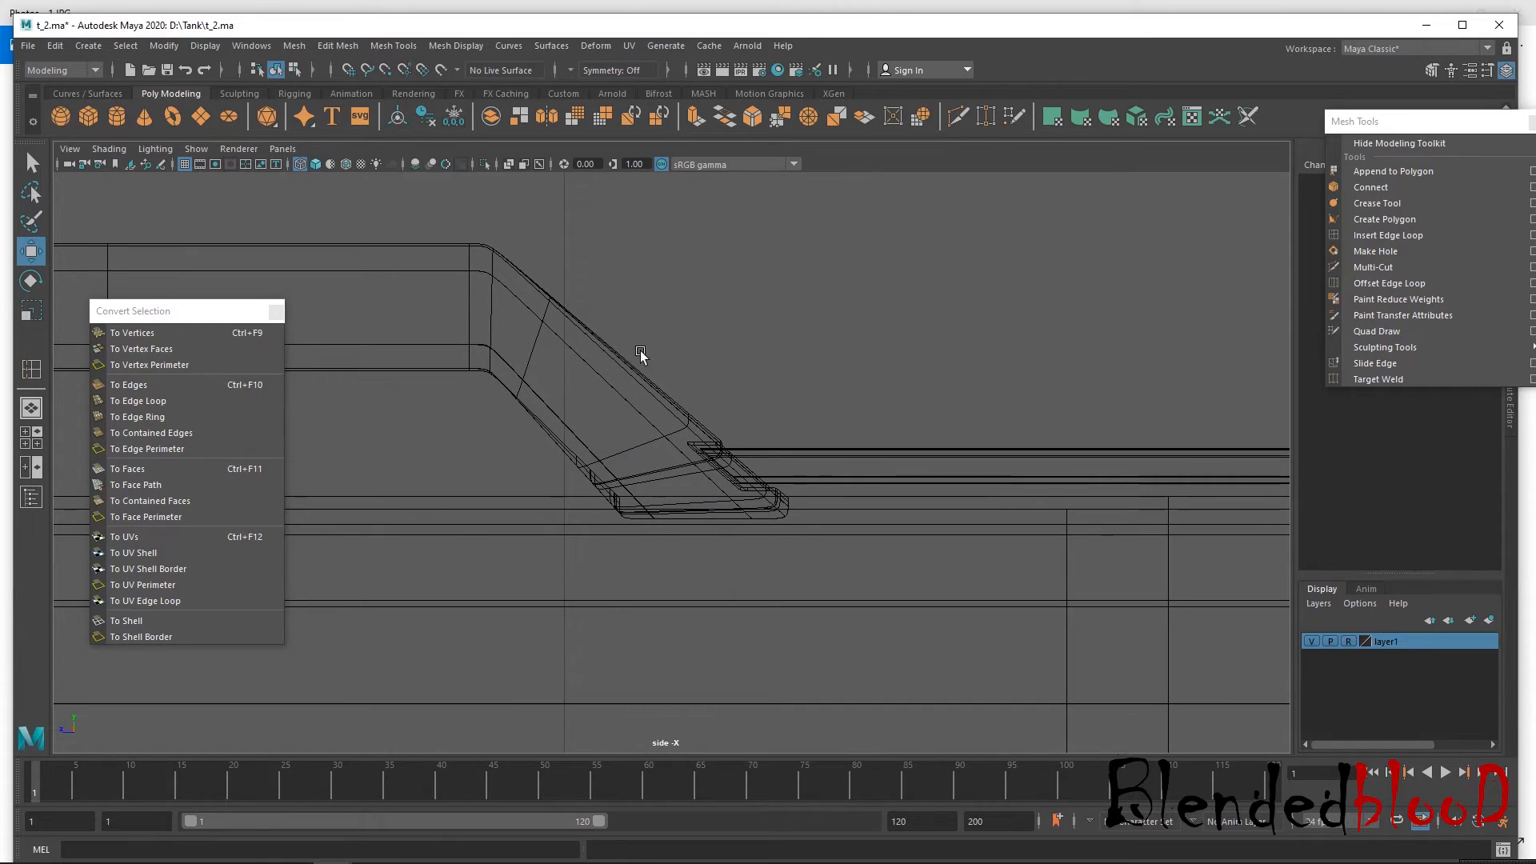
alt+right_drag(640, 349, 687, 350)
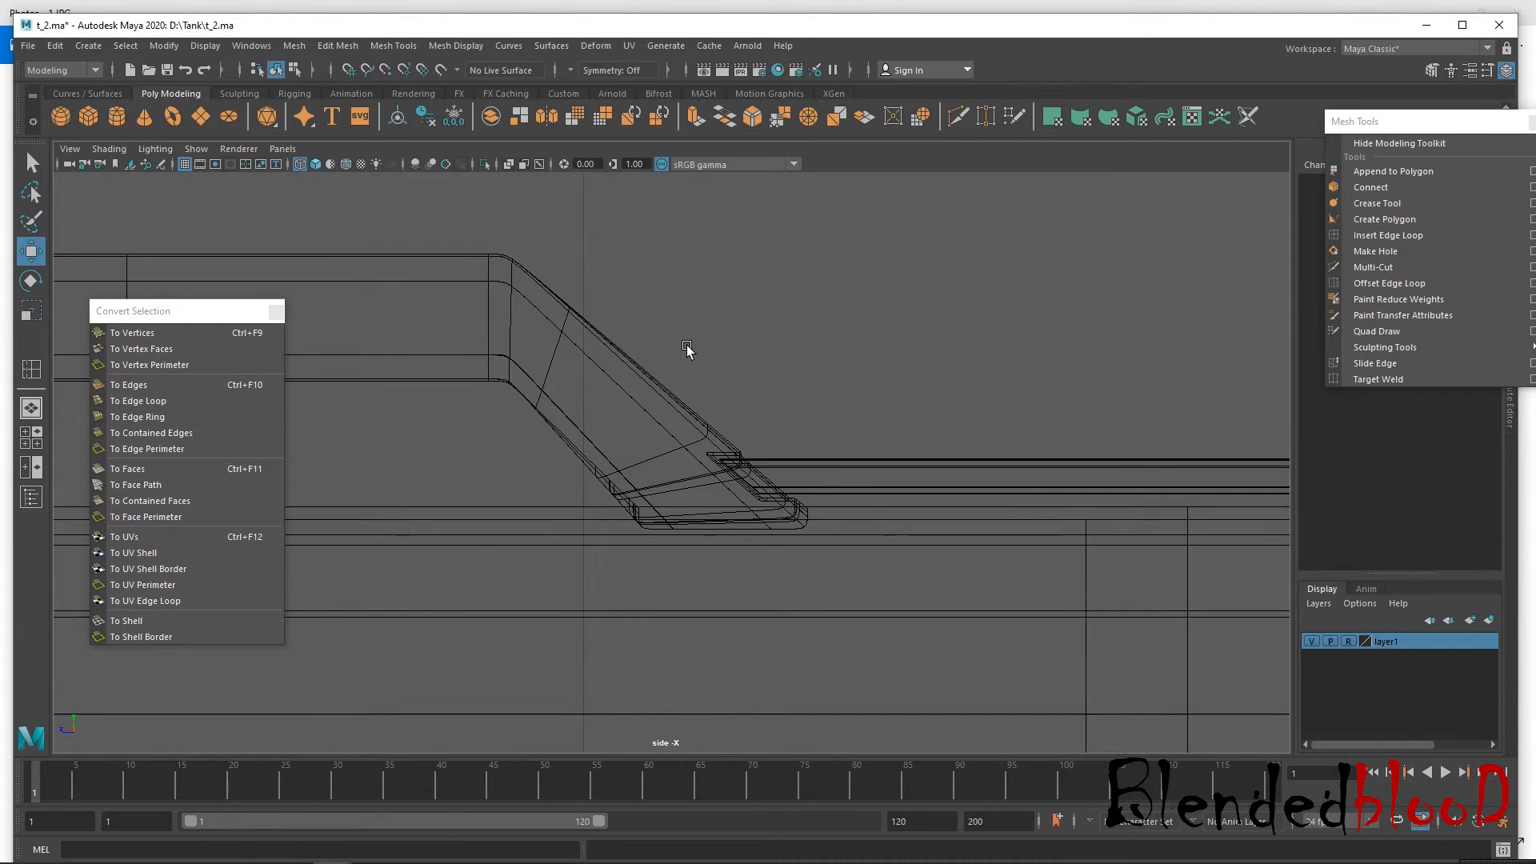
click(118, 118)
alt+right_drag(1059, 524, 696, 411)
drag(1397, 123, 1116, 591)
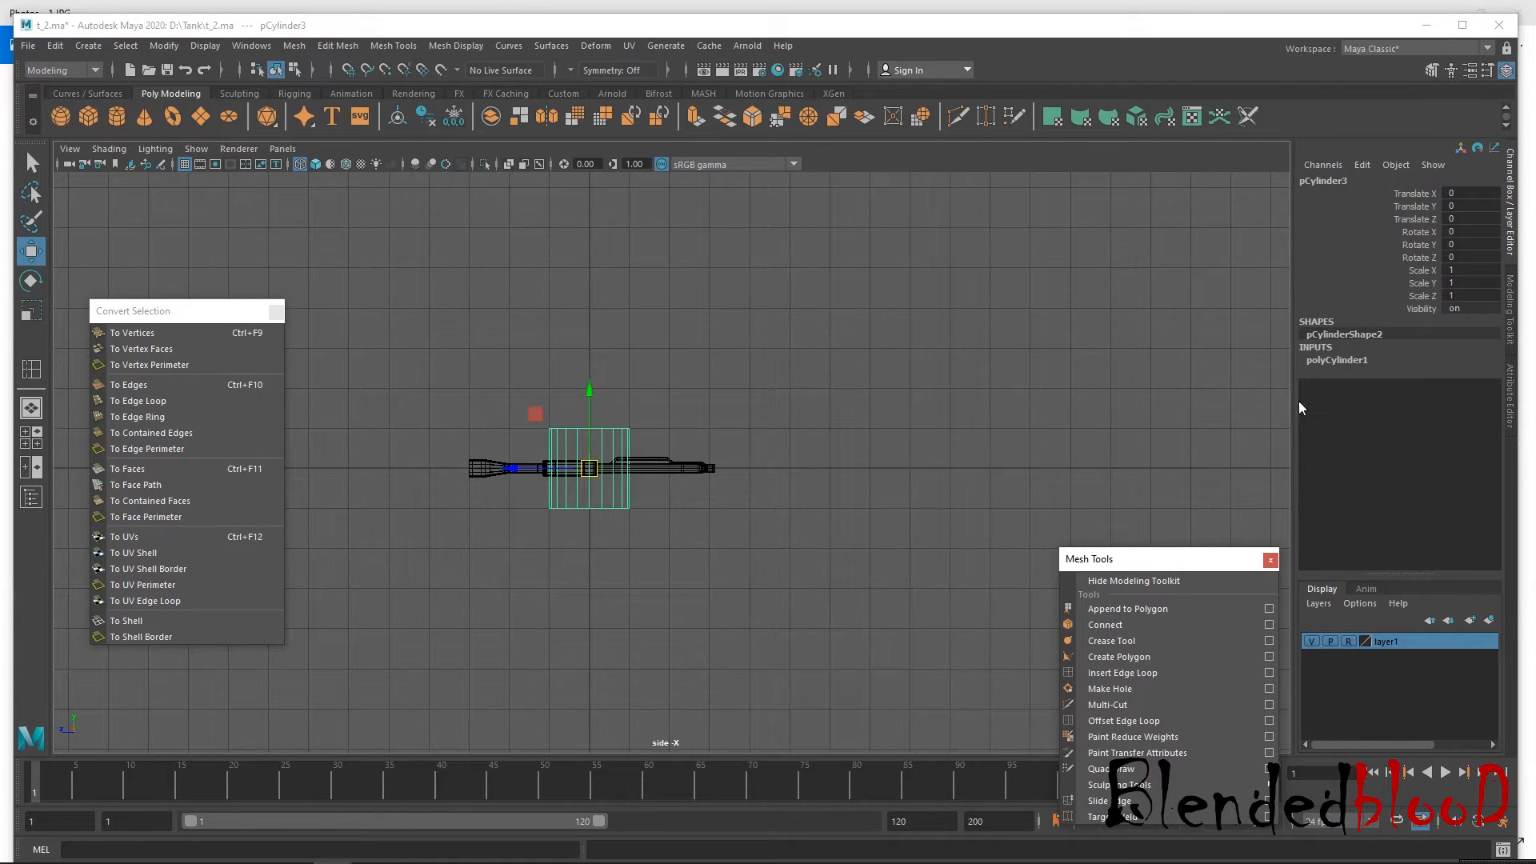
click(1344, 360)
click(1472, 400)
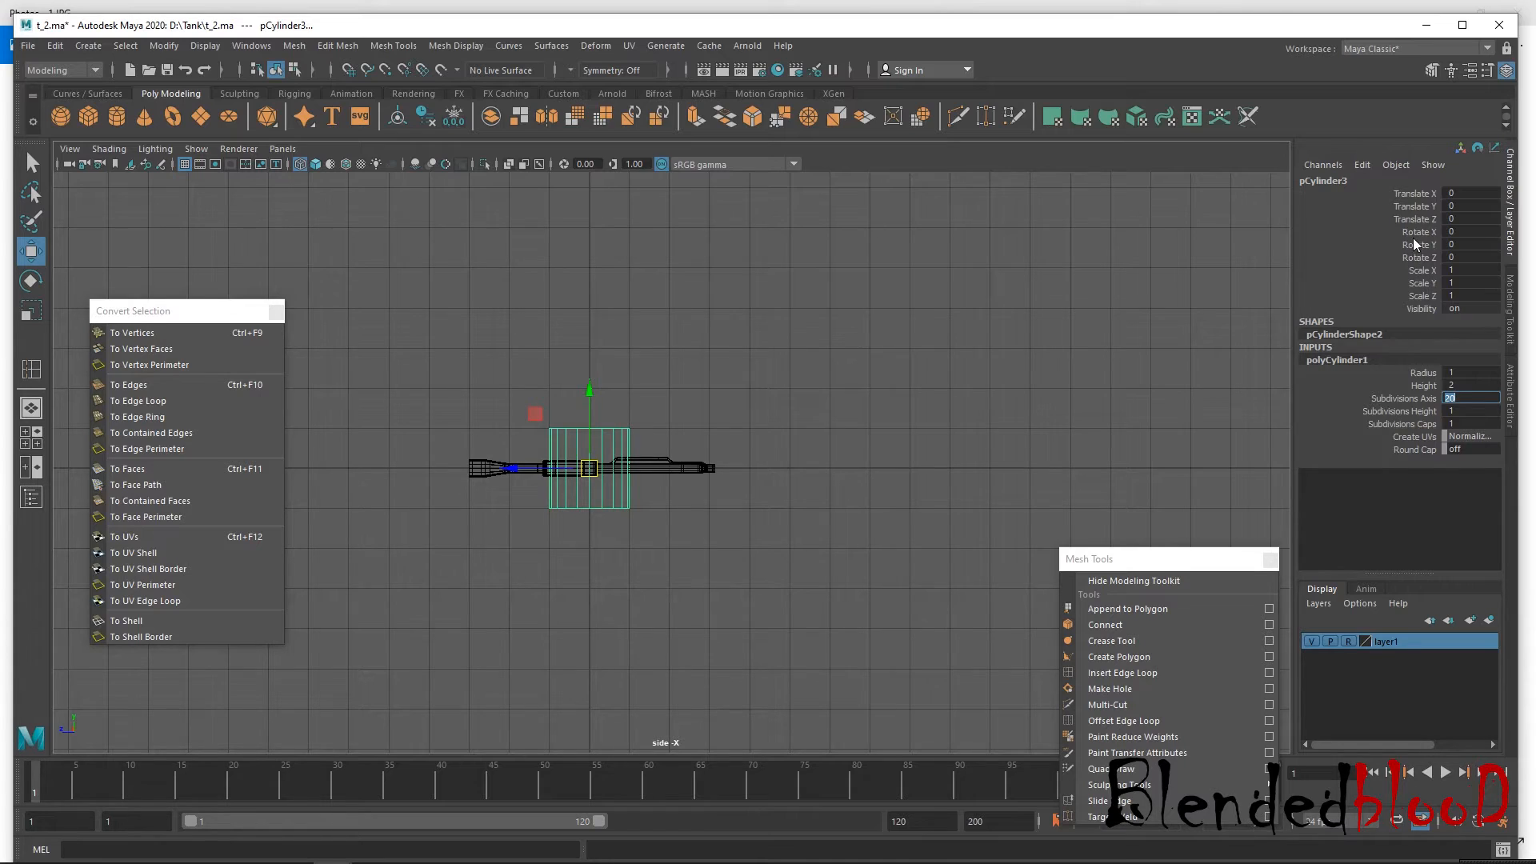
key(Return)
click(574, 568)
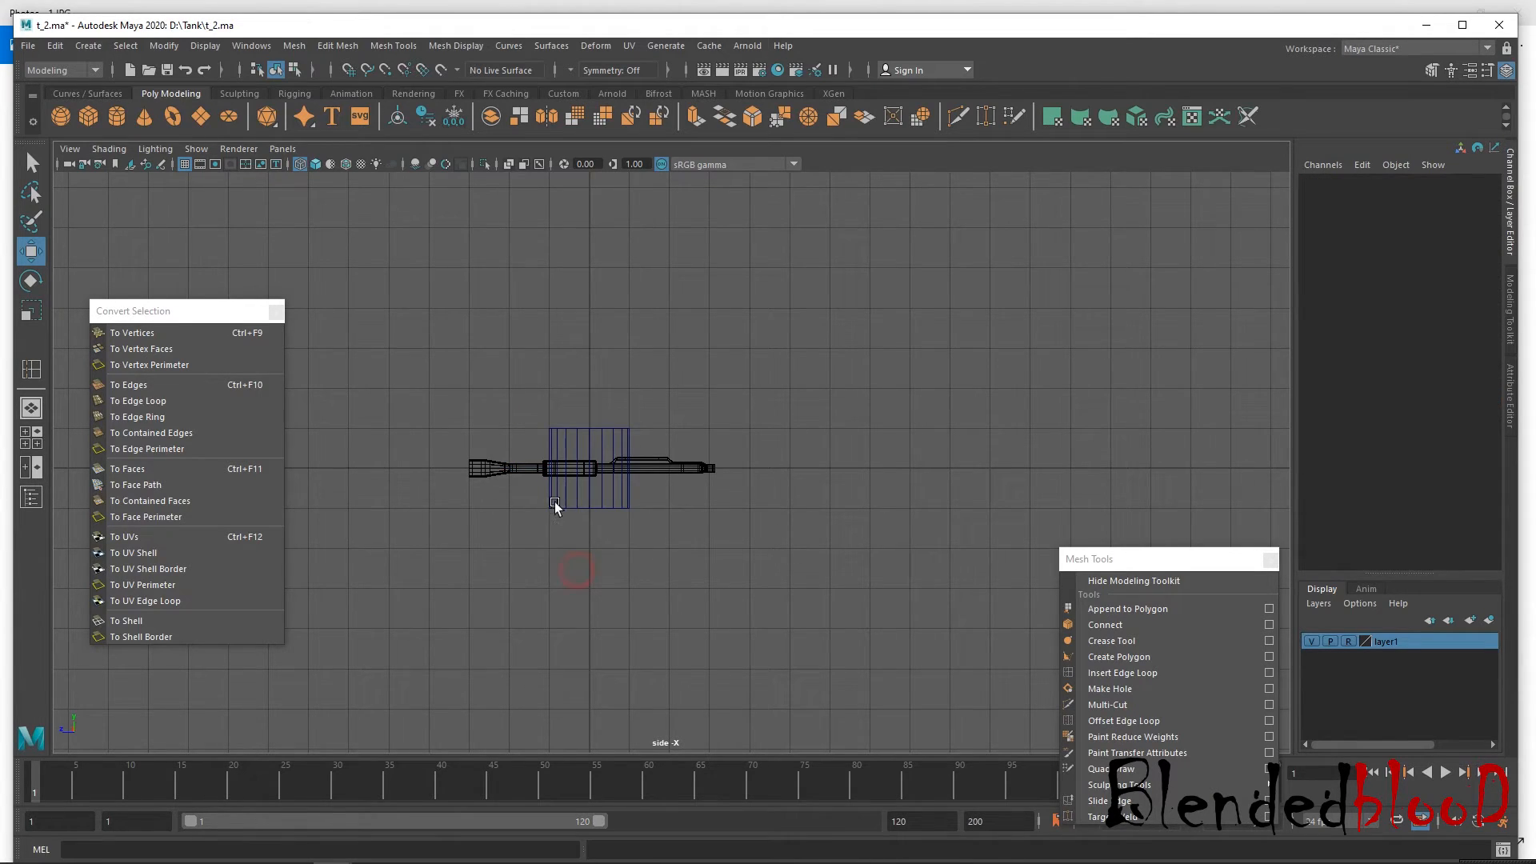
Rotate the new cylinder to 90 degrees about Z so its round cap faces the side view.
click(551, 510)
key(e)
drag(589, 447, 591, 437)
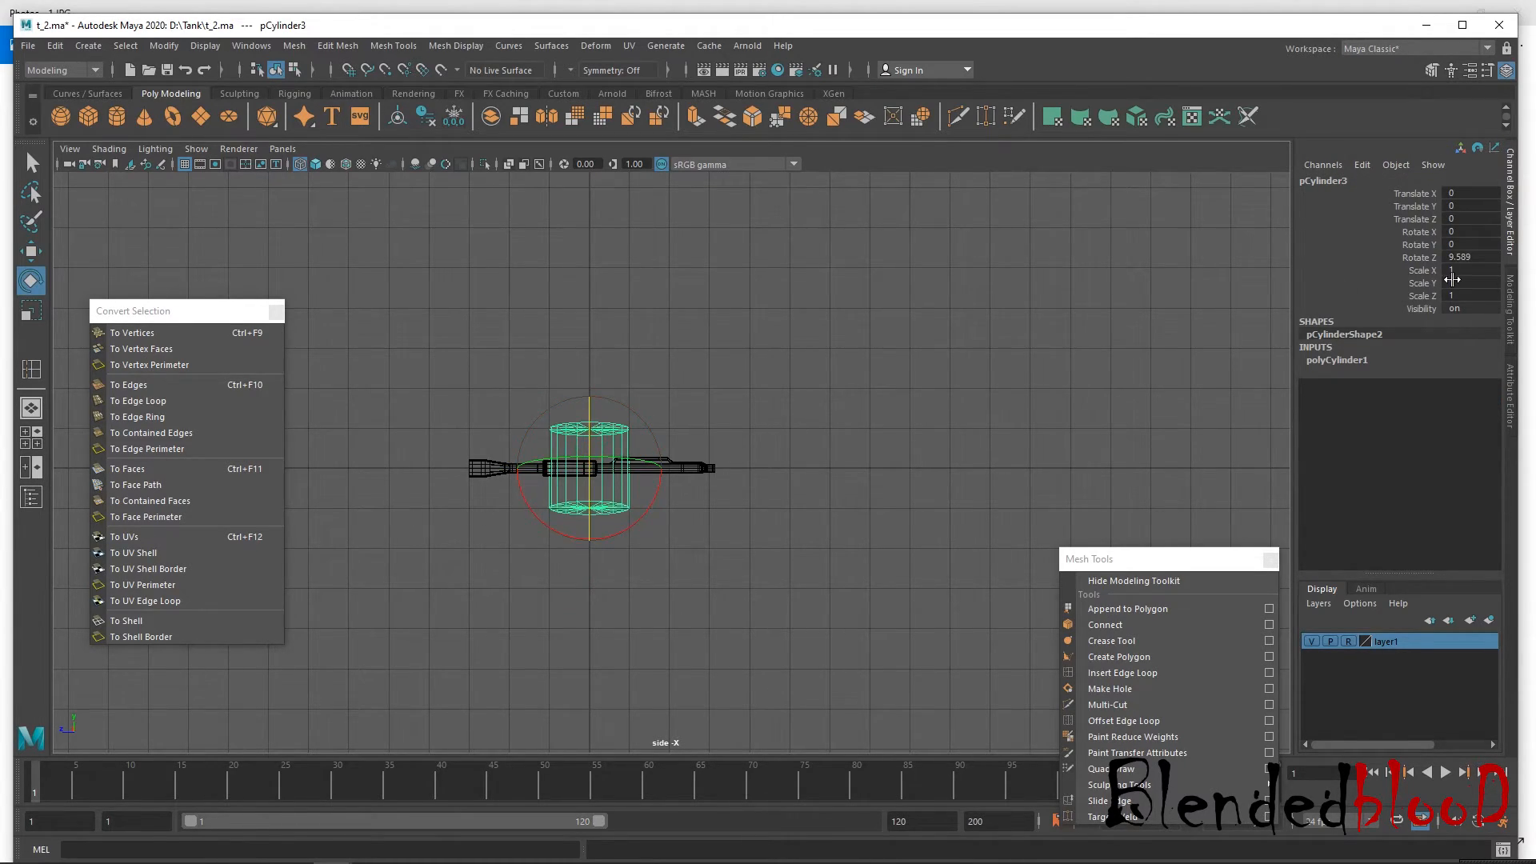
click(1490, 257)
text(90)
key(Return)
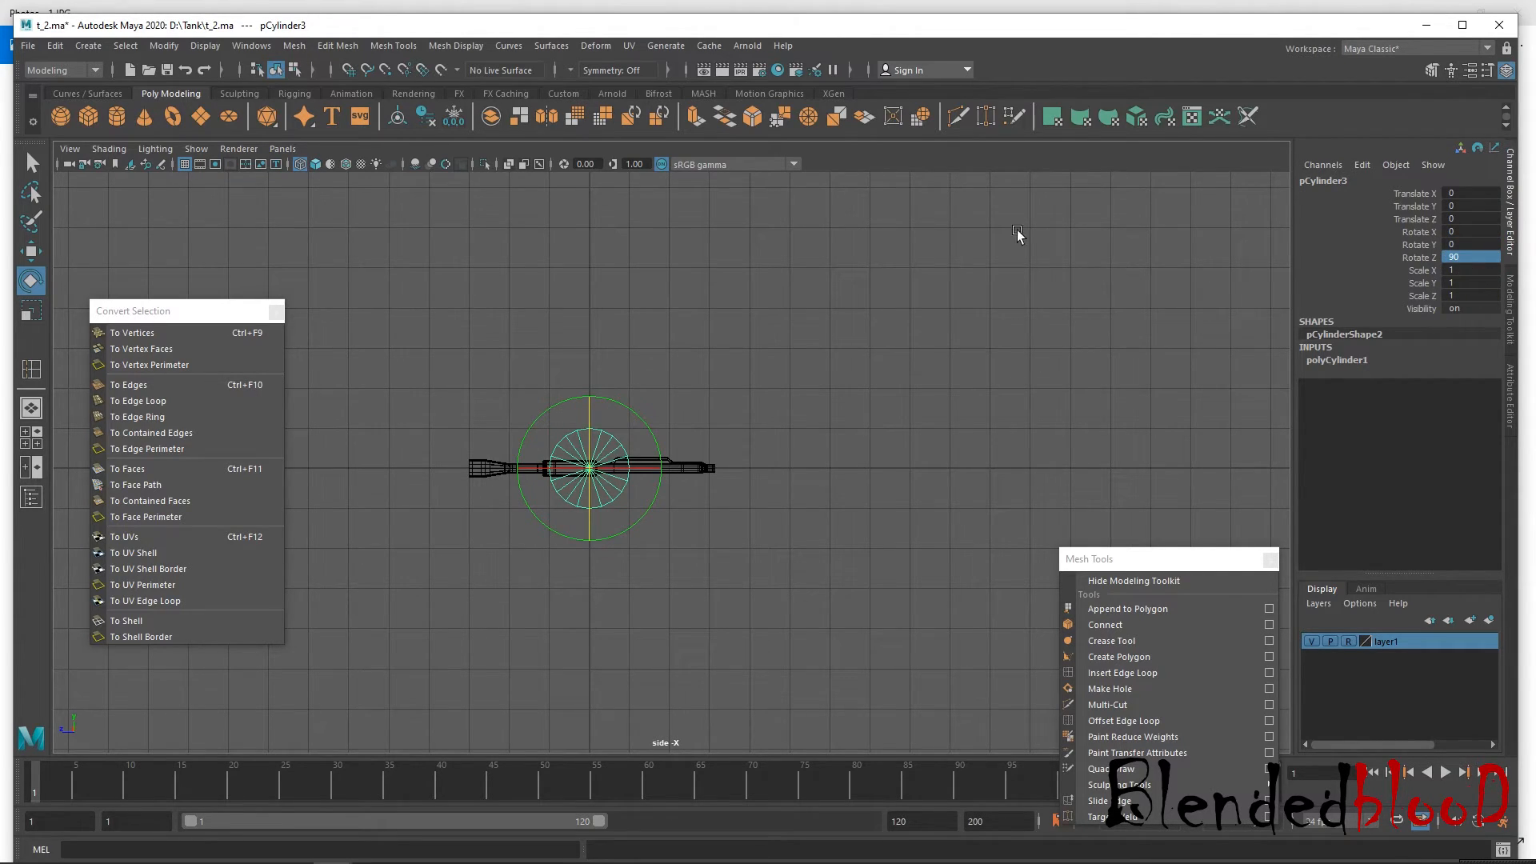
click(670, 565)
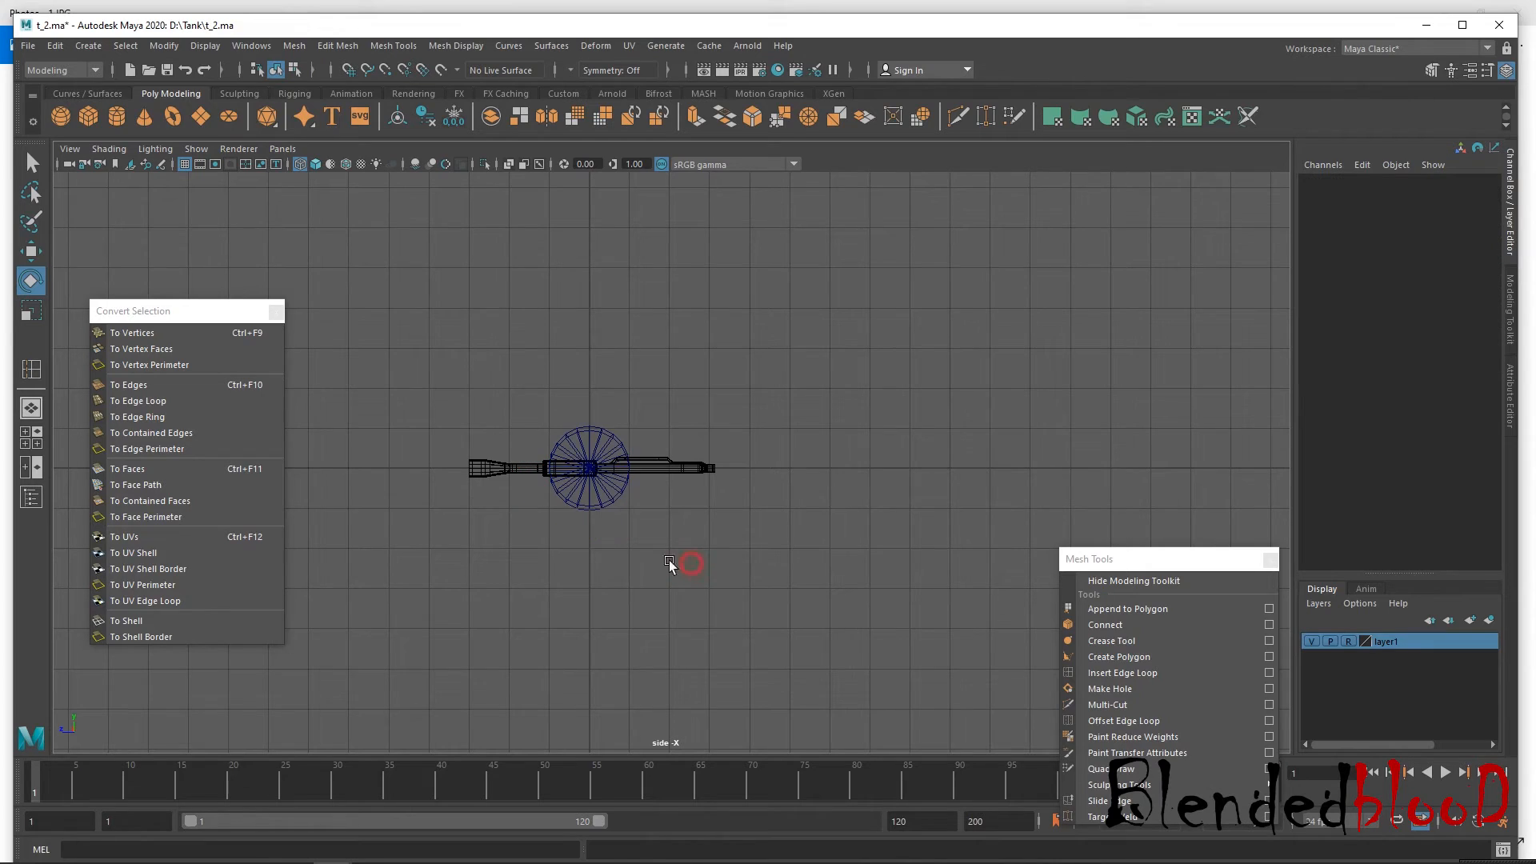
click(612, 500)
click(1467, 258)
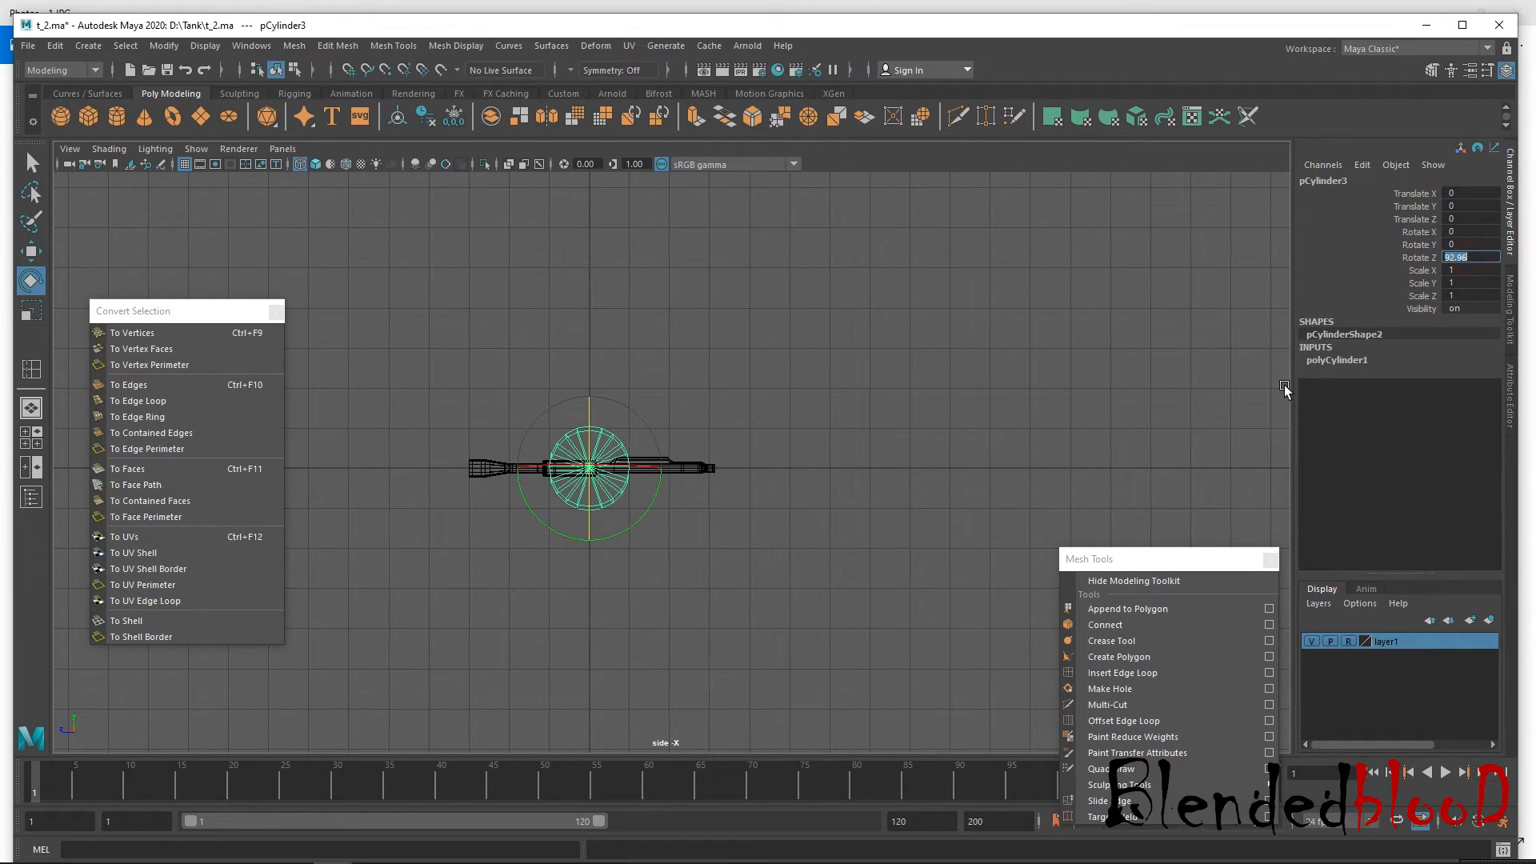
text(90)
key(Return)
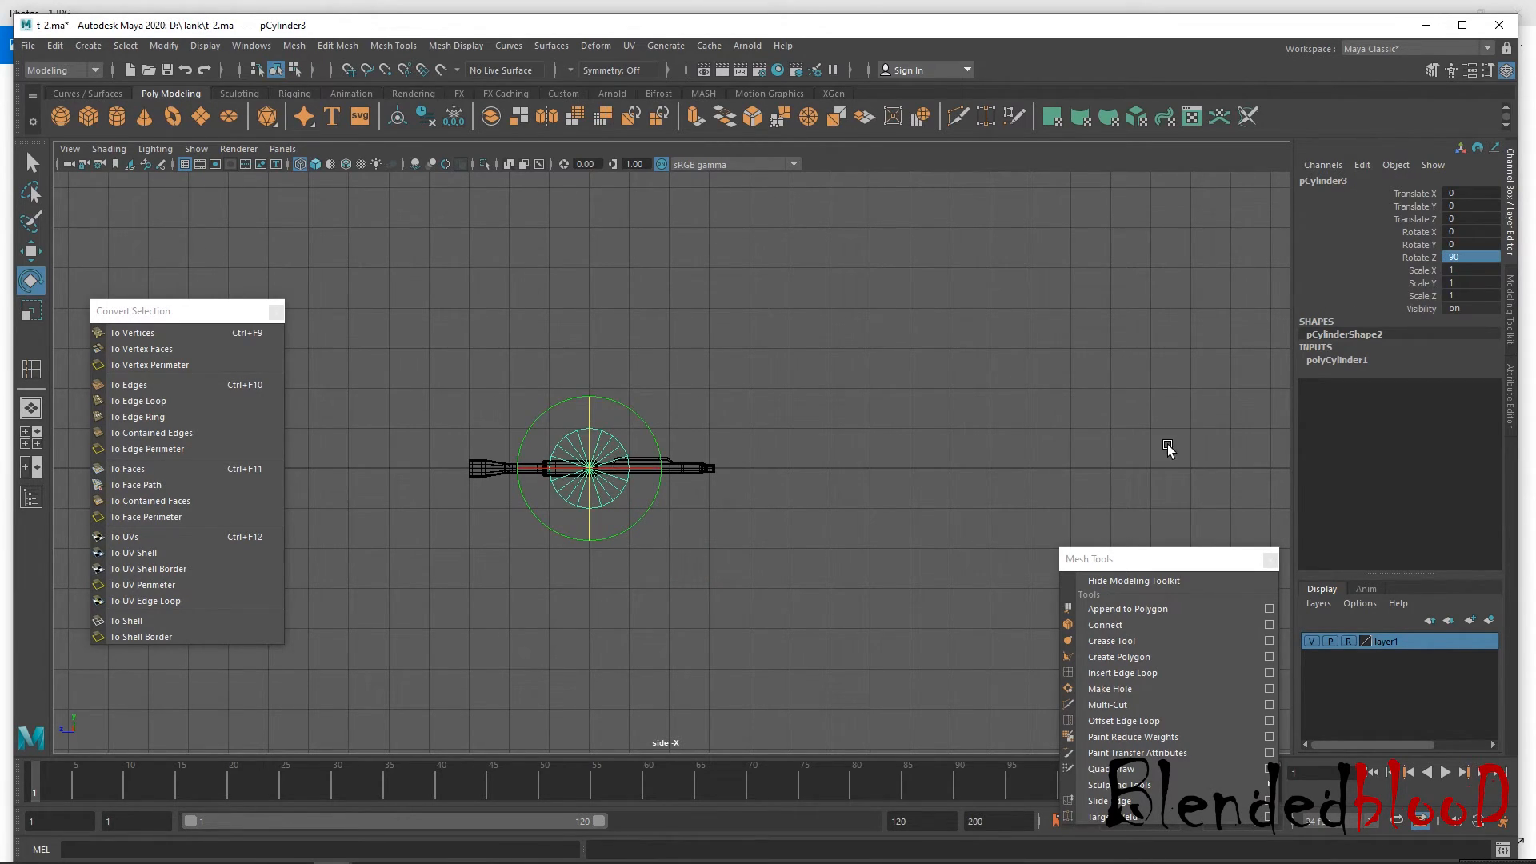
Scale the cylinder uniformly to 0.019 and move it in the side view onto the handle's lower sloped end, at Y 0.136 and Z -2.06.
click(806, 616)
click(624, 496)
key(r)
drag(591, 472, 531, 425)
key(w)
drag(592, 470, 378, 255)
key(f)
key(r)
key(w)
drag(657, 488, 816, 495)
key(f)
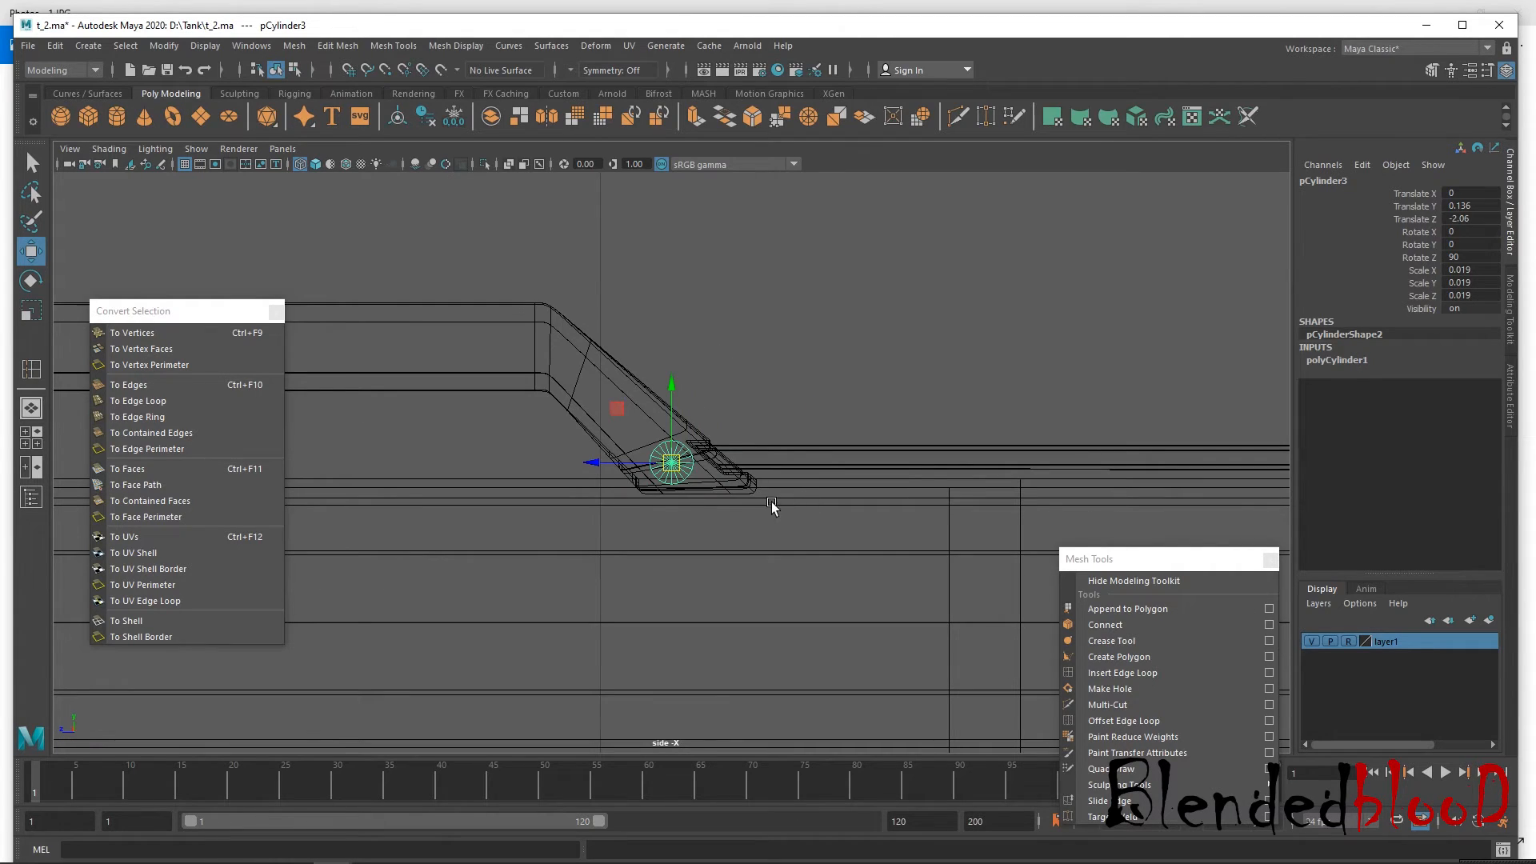
scroll(718, 549, up, 2)
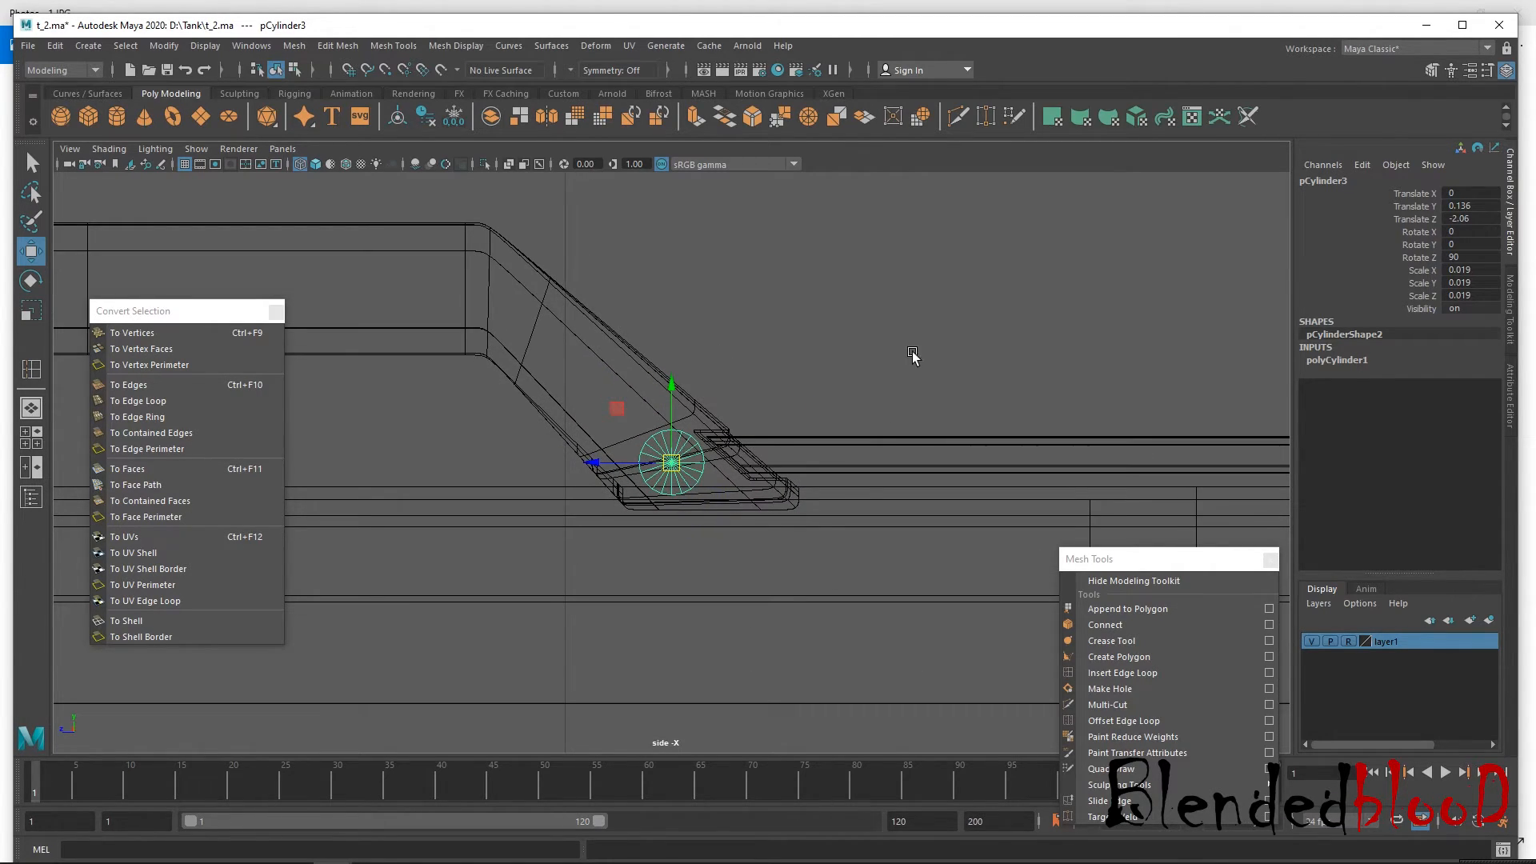
In the perspective view, move the cylinder along X to 0.063 so it sticks out from the handle's side.
key(space)
key(space)
alt+drag(946, 427, 832, 481)
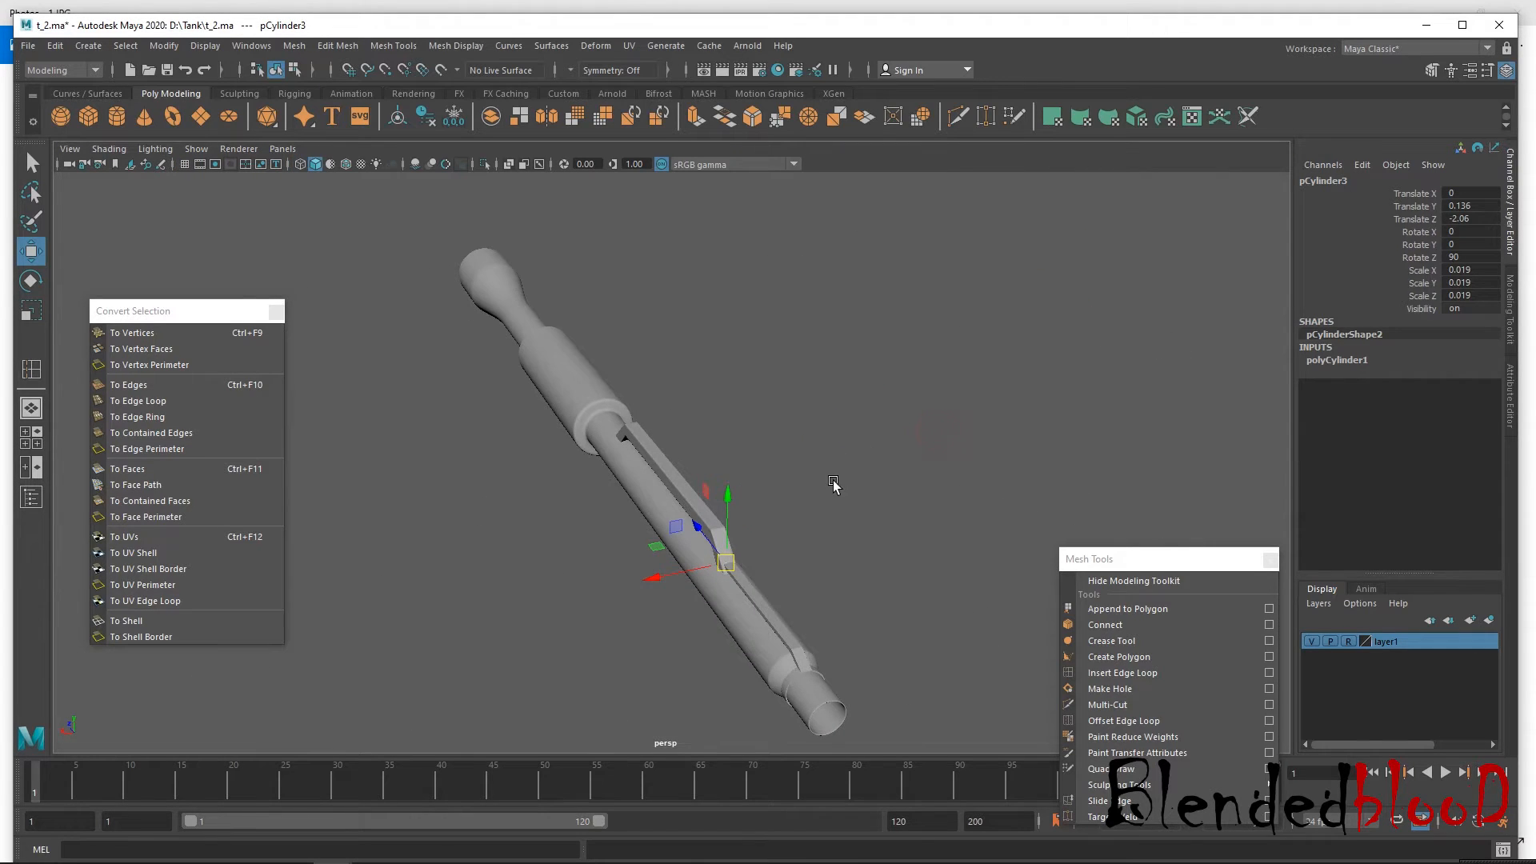
alt+right_drag(832, 523, 898, 829)
alt+middle_drag(840, 672, 758, 578)
scroll(759, 578, up, 5)
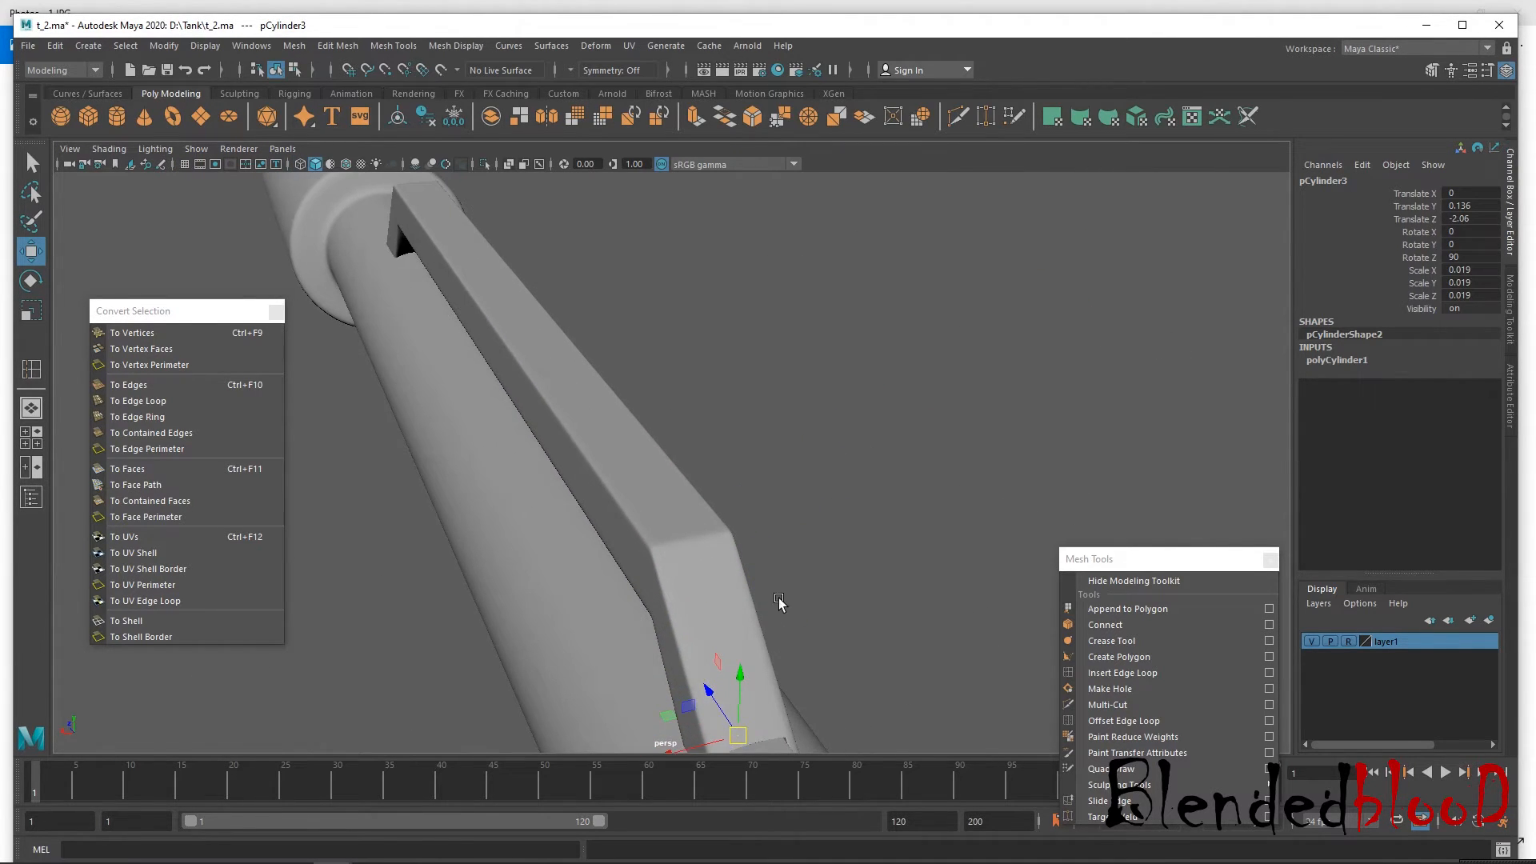
drag(702, 563, 679, 605)
alt+middle_drag(679, 605, 493, 635)
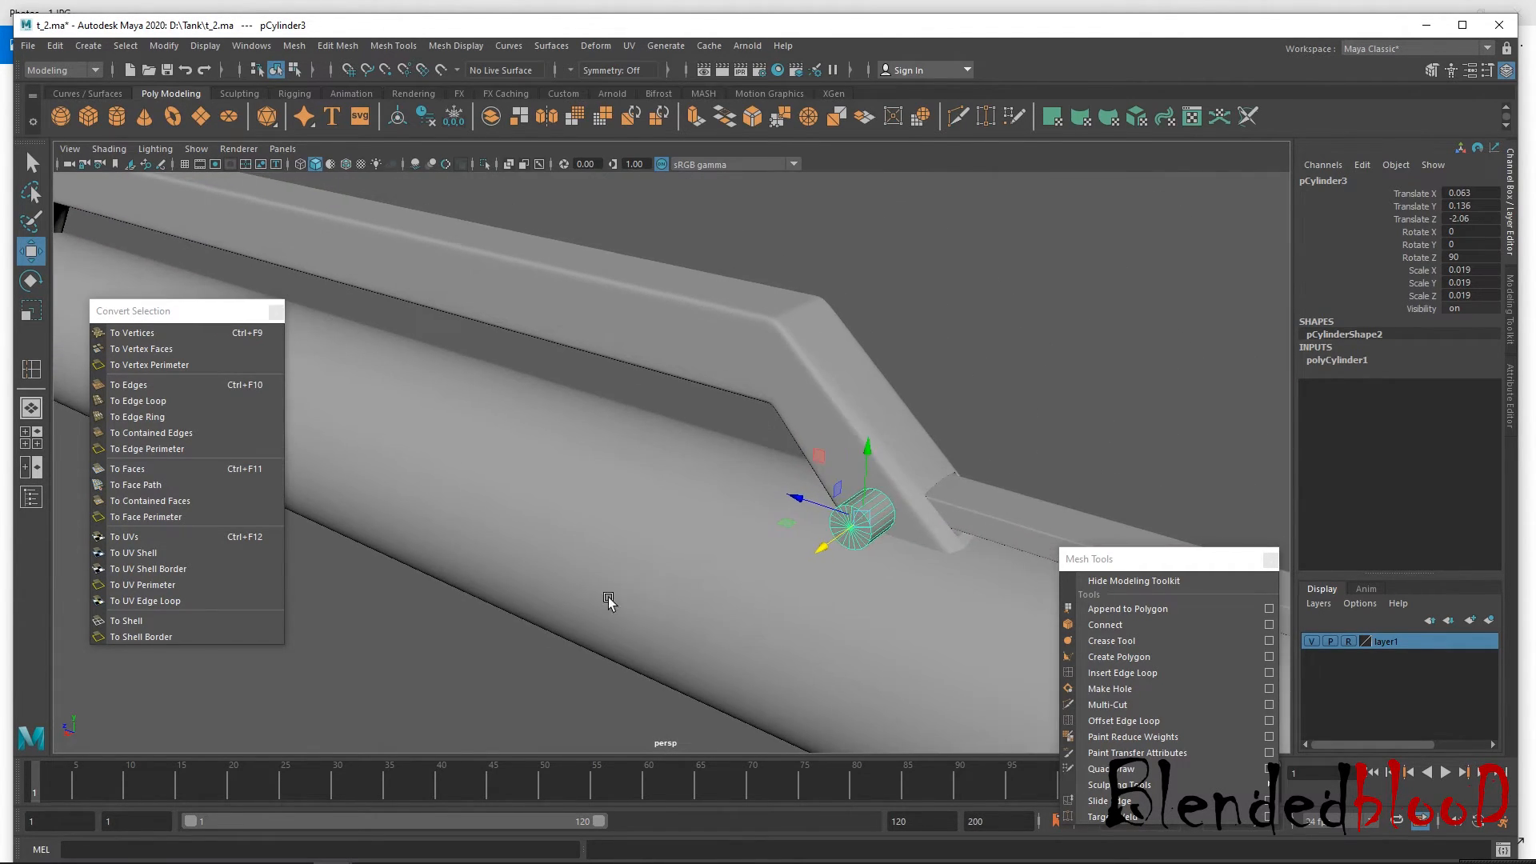
alt+right_drag(726, 541, 760, 651)
alt+middle_drag(751, 604, 560, 511)
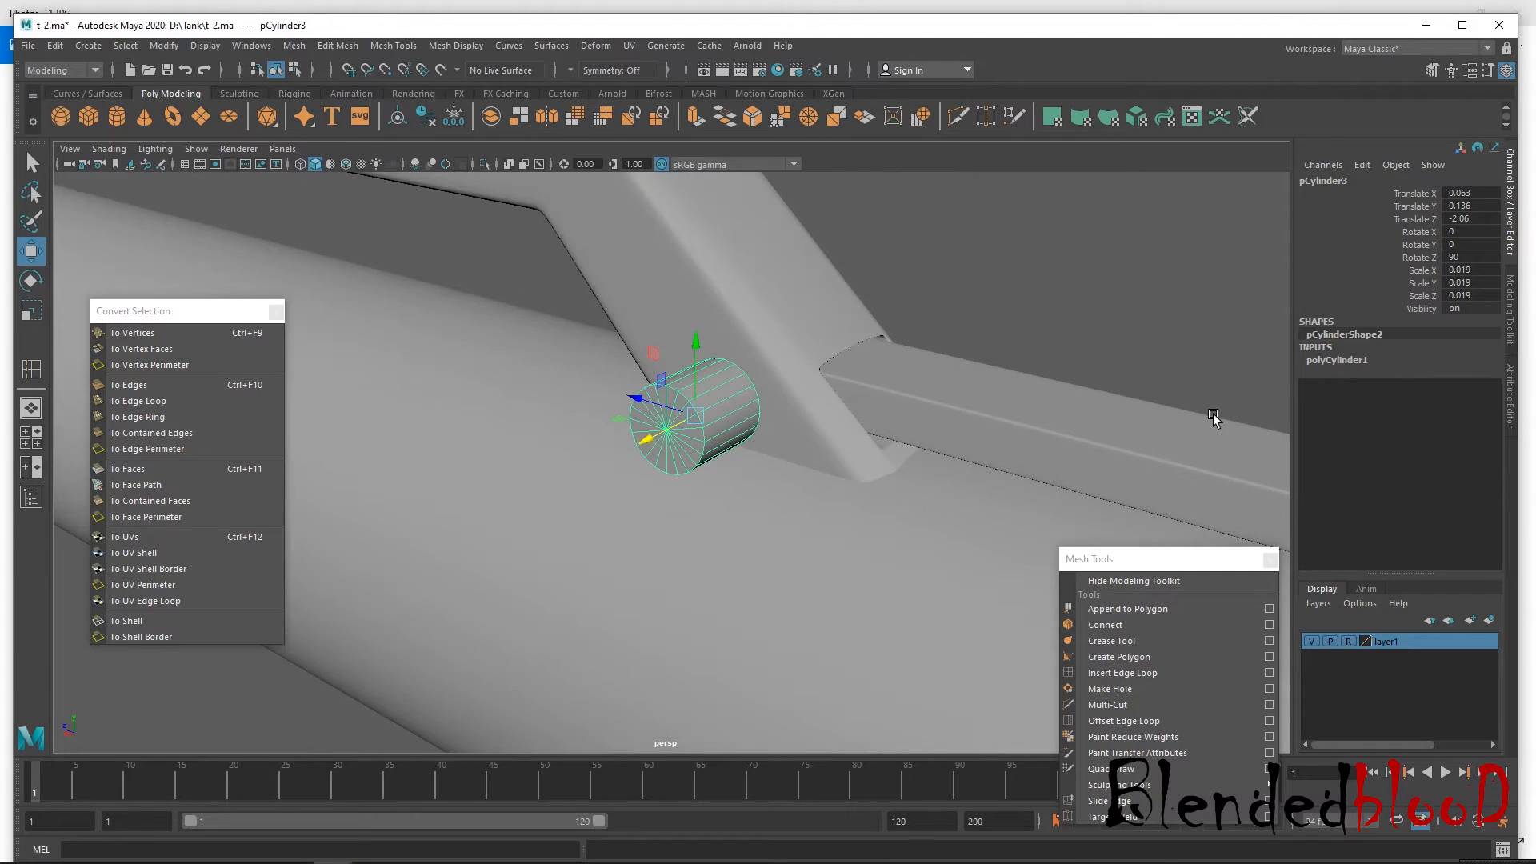
Set the cylinder's axis subdivisions to 8.
click(1312, 369)
double_click(1461, 399)
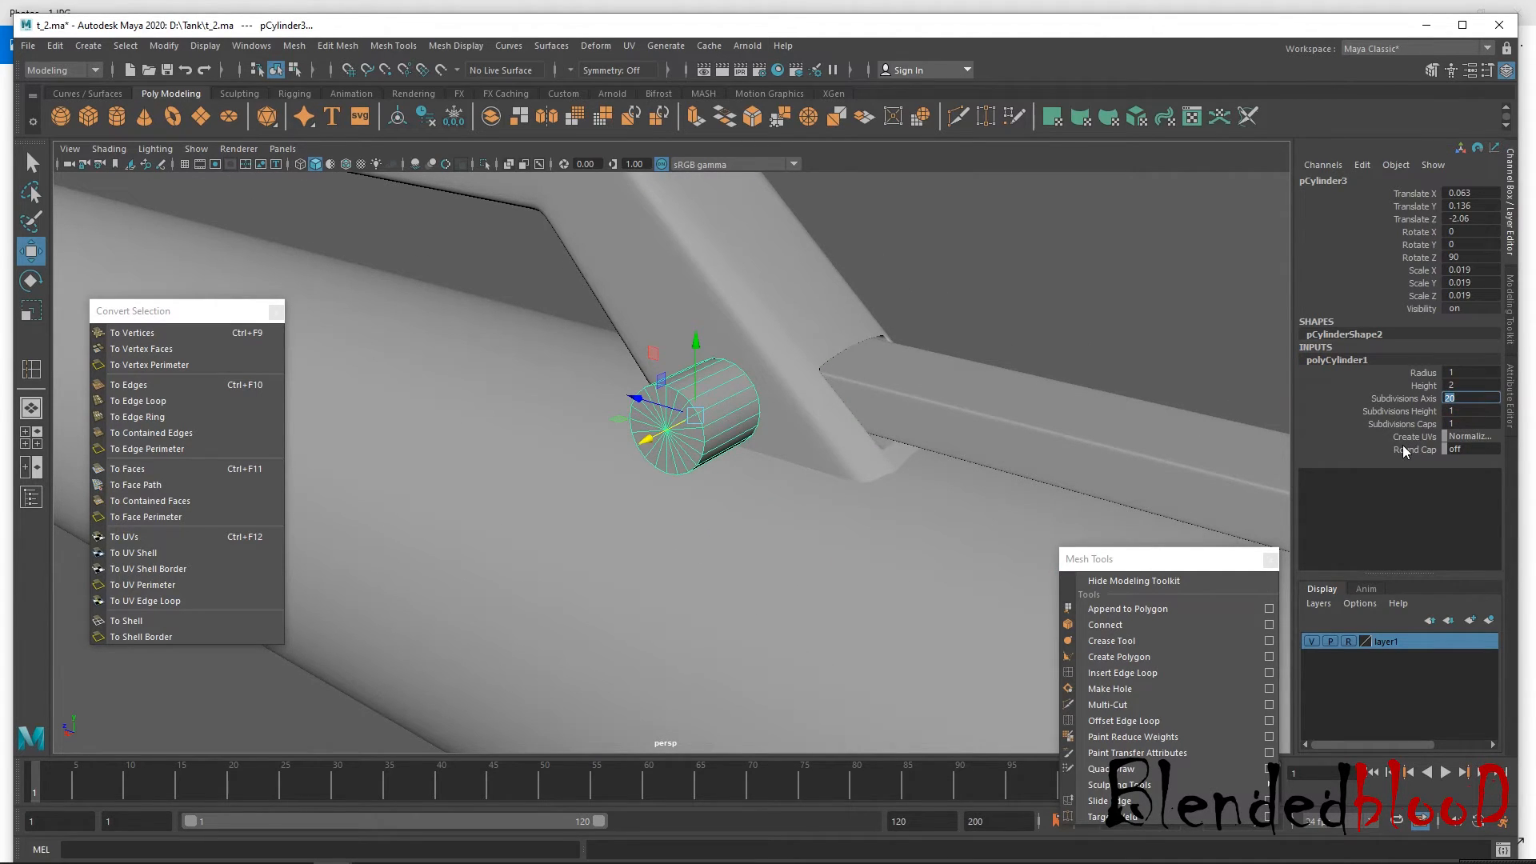
key(Return)
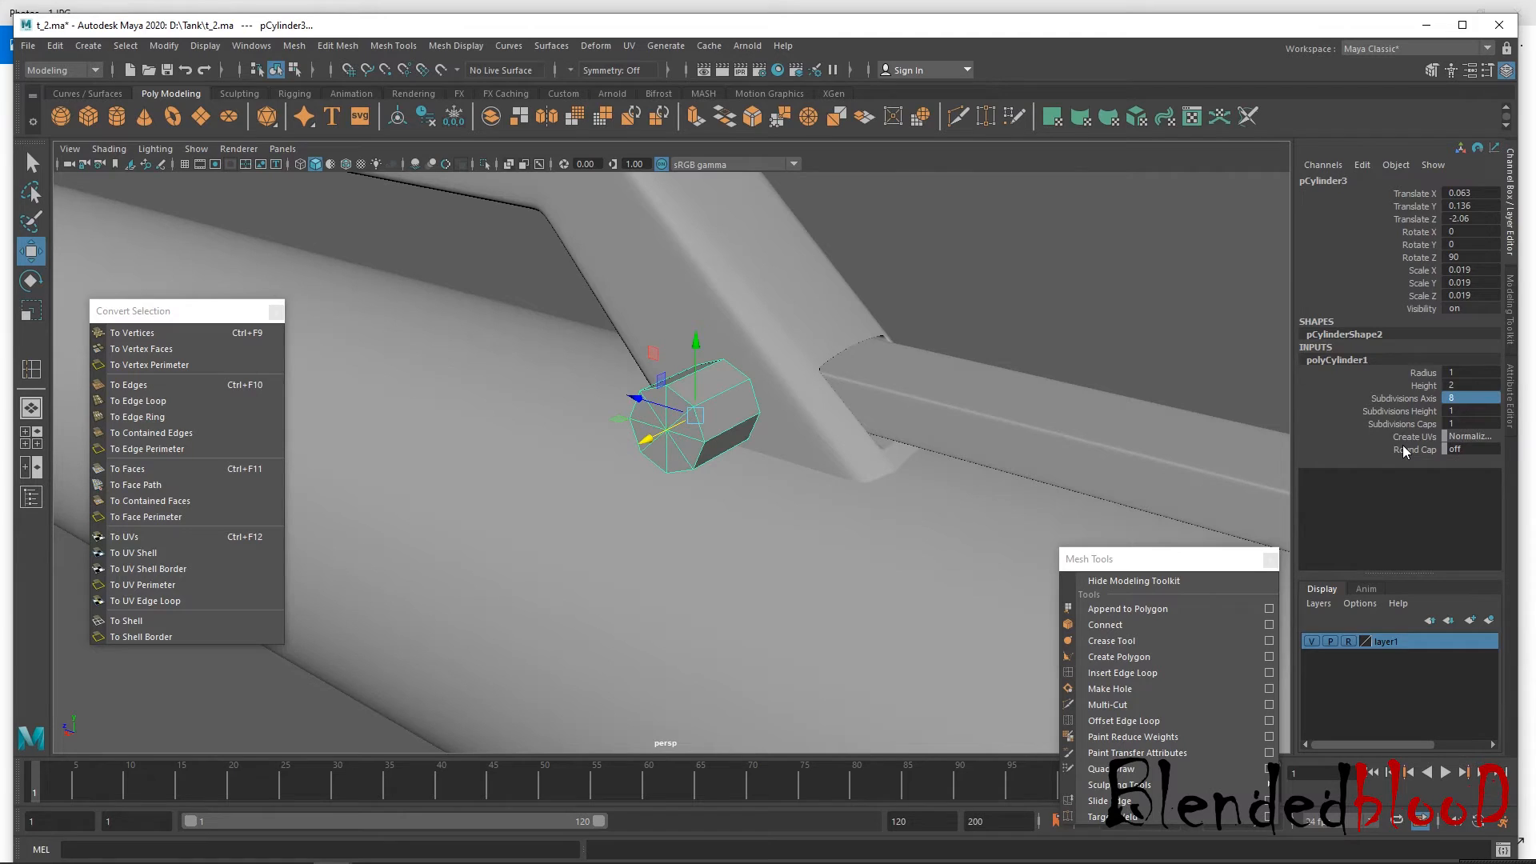
Switch the cylinder to vertex mode, hide layer1, and select and frame all of its vertices.
scroll(756, 545, up, 3)
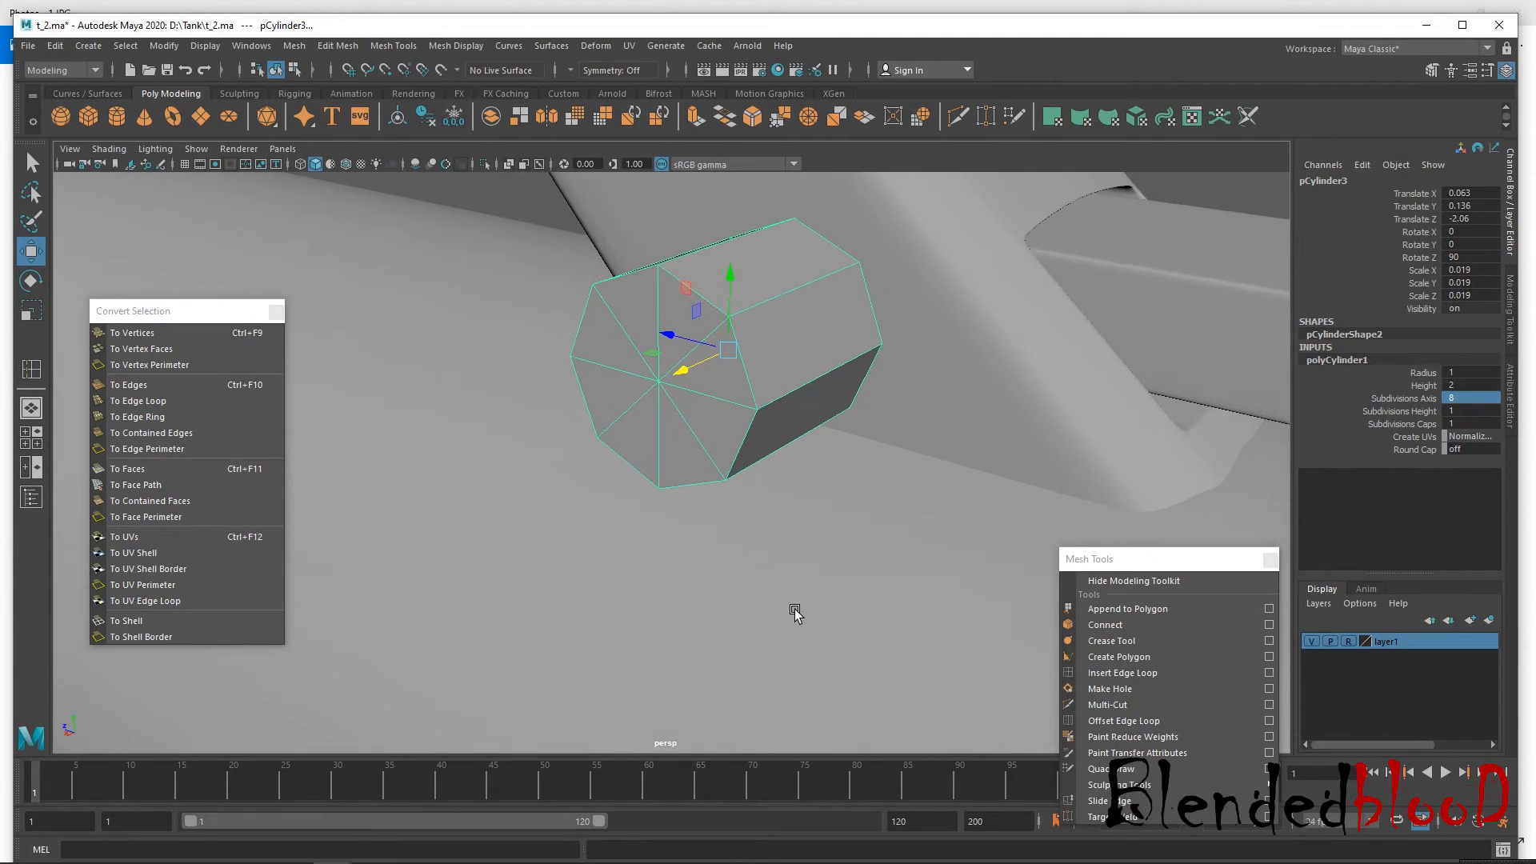
right_drag(691, 355, 632, 352)
alt+drag(632, 352, 768, 349)
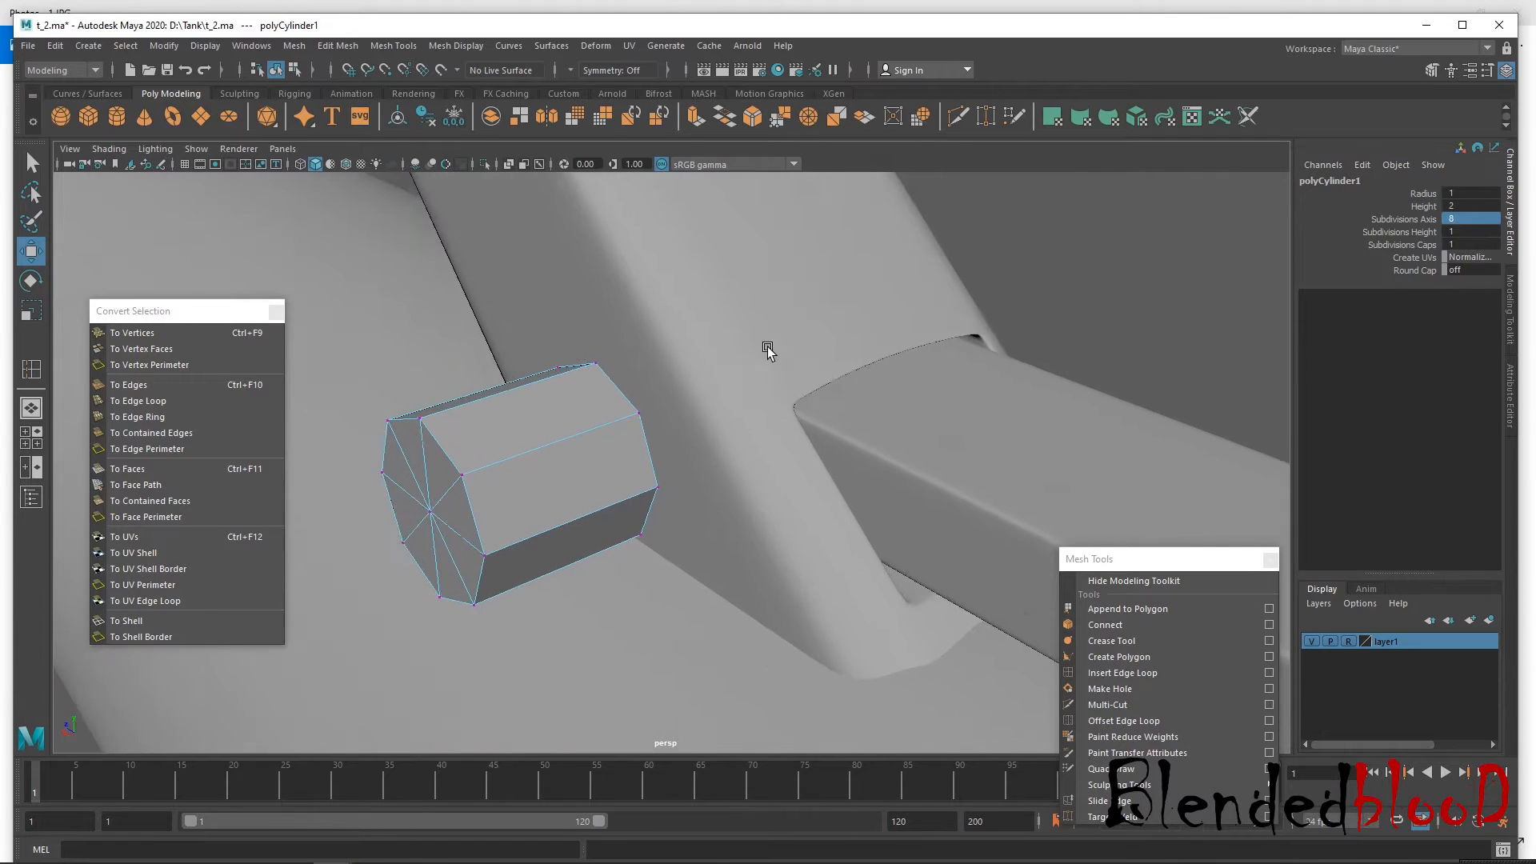
click(1312, 640)
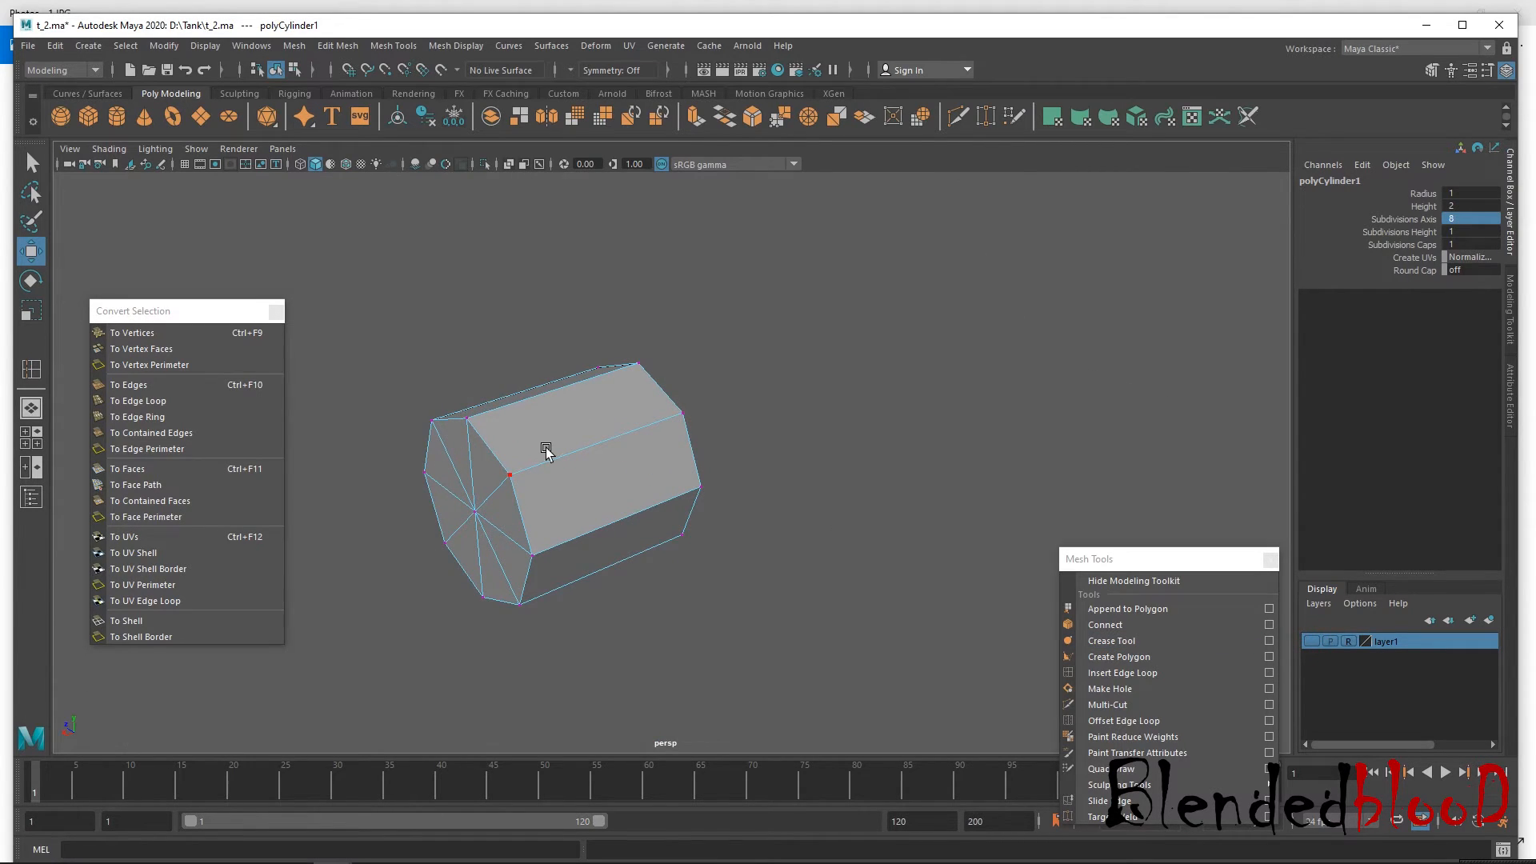
key(a)
drag(697, 488, 949, 669)
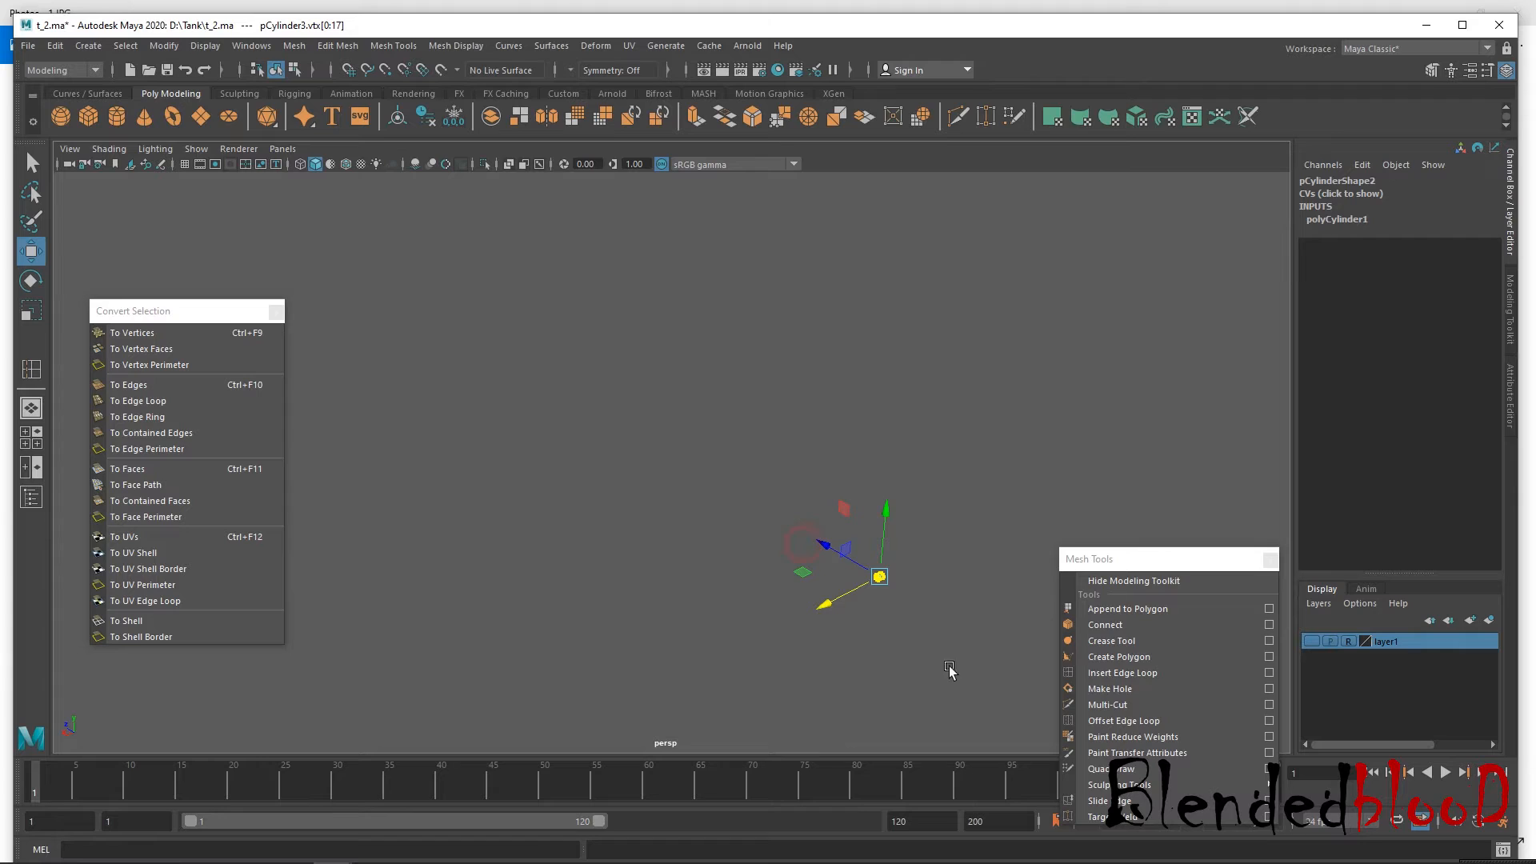
key(f)
Select the vertices of one end cap and scale them down uniformly to taper the cylinder.
alt+drag(829, 566, 737, 571)
scroll(737, 571, down, 5)
alt+drag(676, 527, 698, 564)
drag(566, 400, 635, 582)
key(r)
drag(608, 480, 746, 482)
alt+right_drag(745, 482, 714, 534)
scroll(716, 533, up, 4)
scroll(722, 531, down, 4)
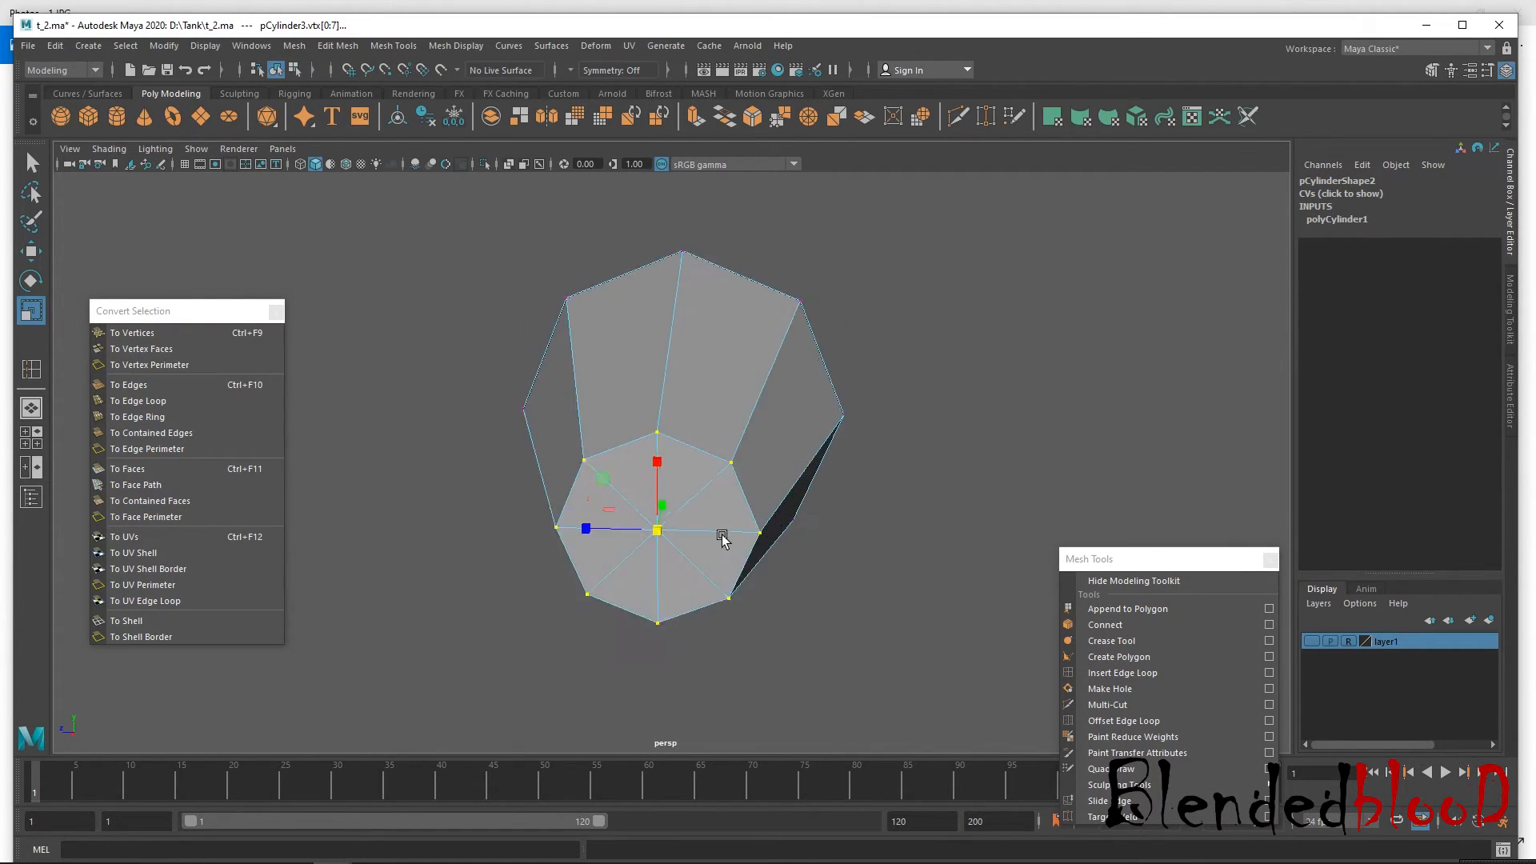
Select the faces of the wide end cap, extrude them and scale them inward to form a smaller inset.
key(w)
alt+drag(758, 510, 737, 439)
right_drag(732, 404, 727, 387)
alt+drag(733, 443, 778, 407)
right_drag(778, 406, 703, 410)
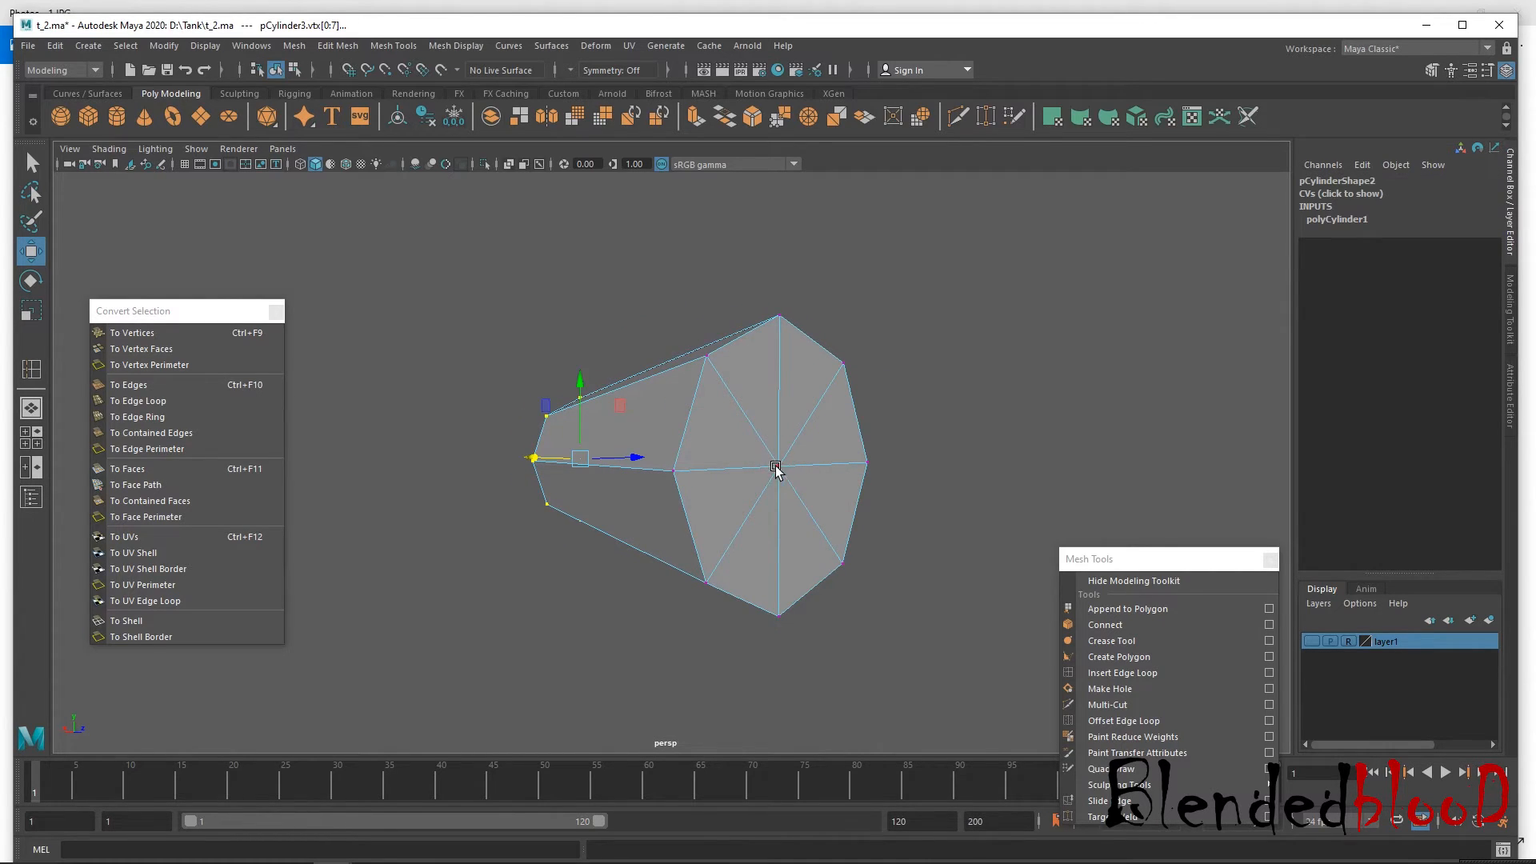
click(133, 470)
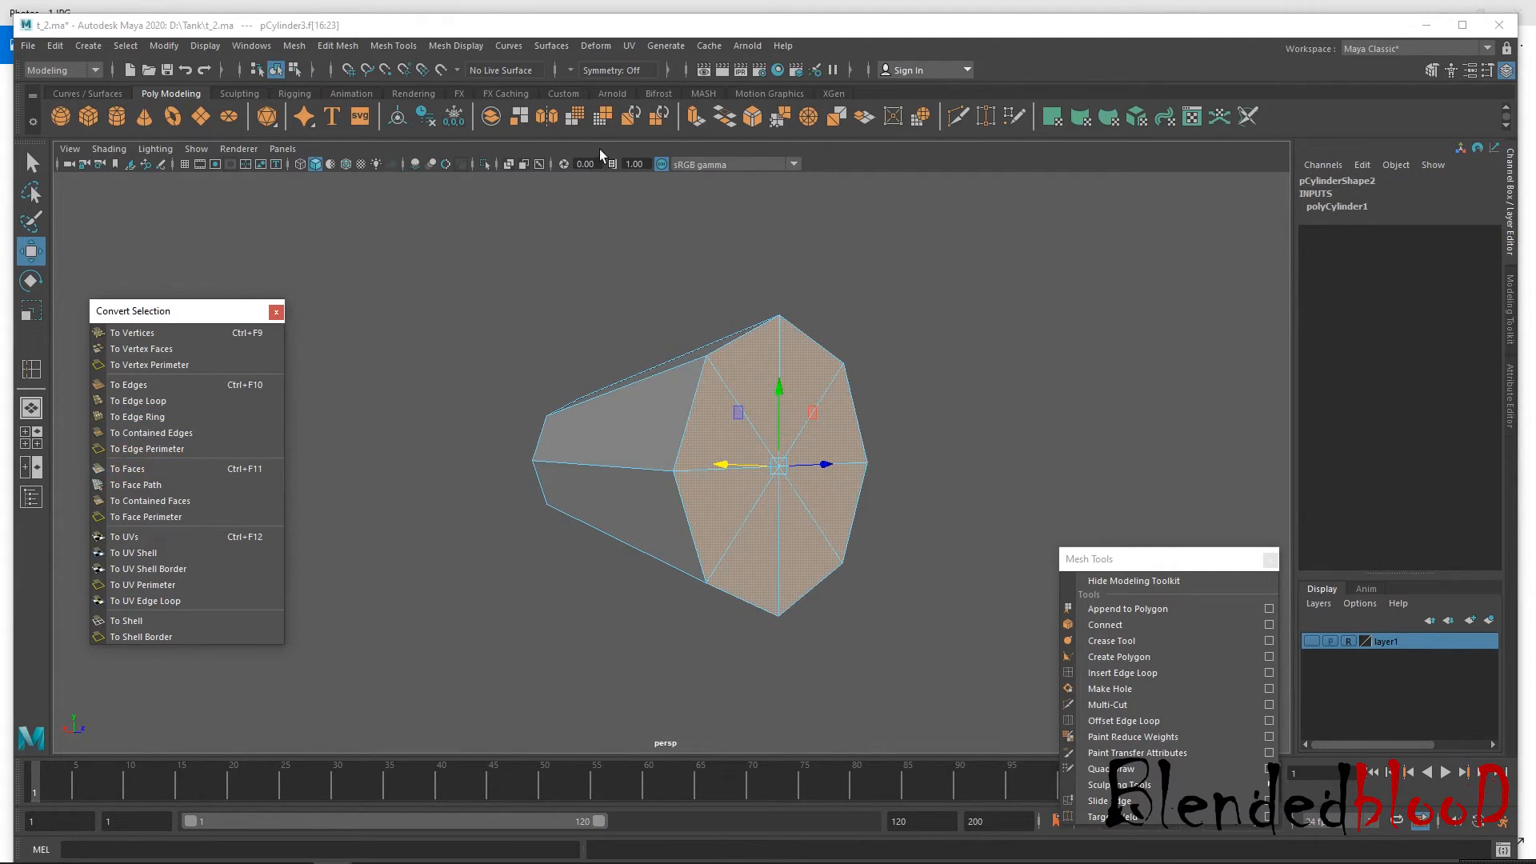
click(696, 116)
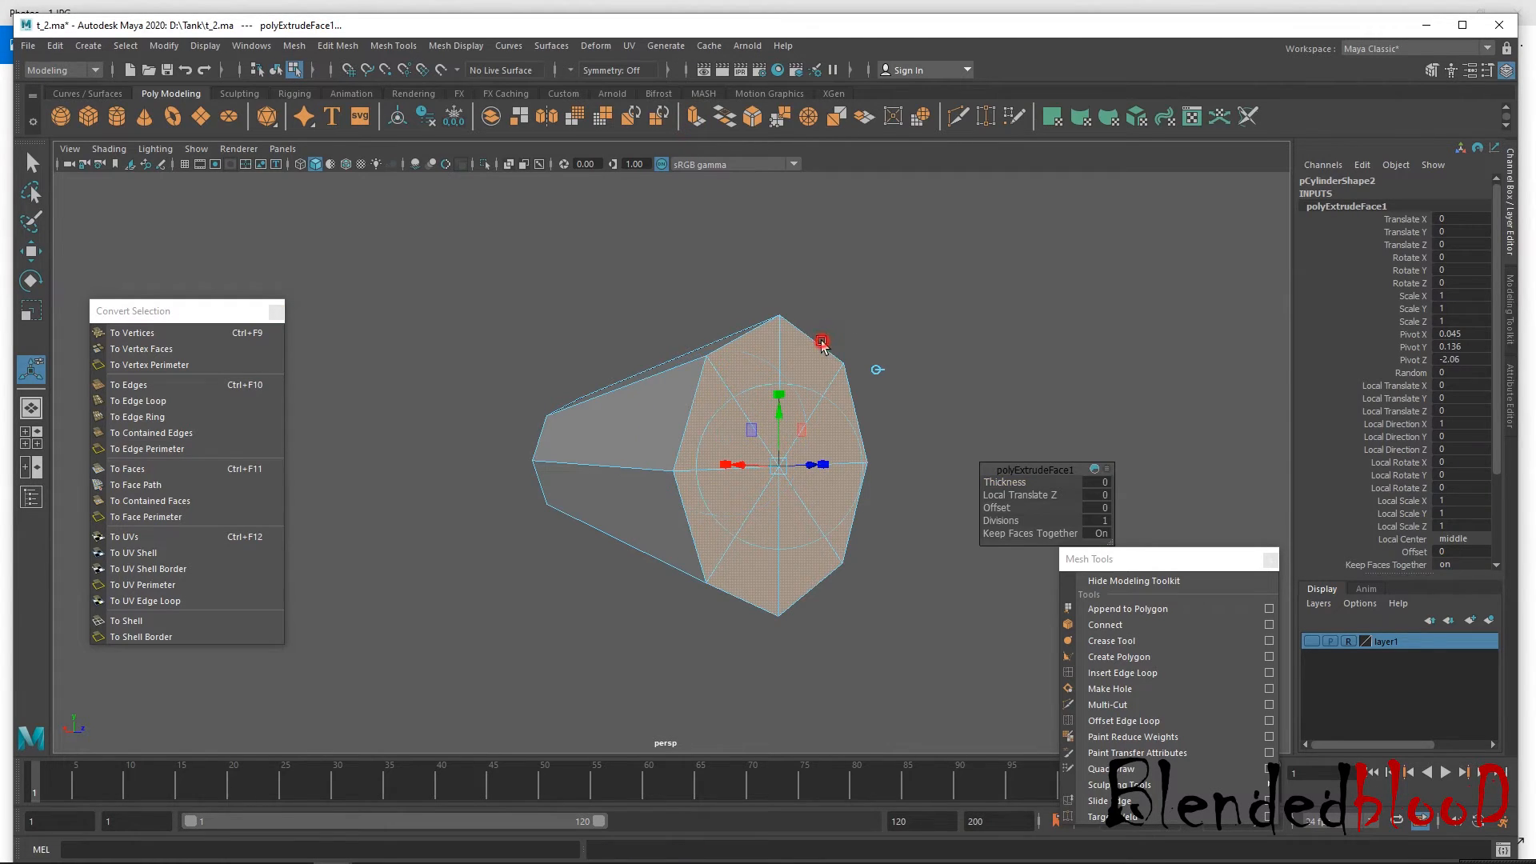
key(r)
drag(764, 454, 712, 383)
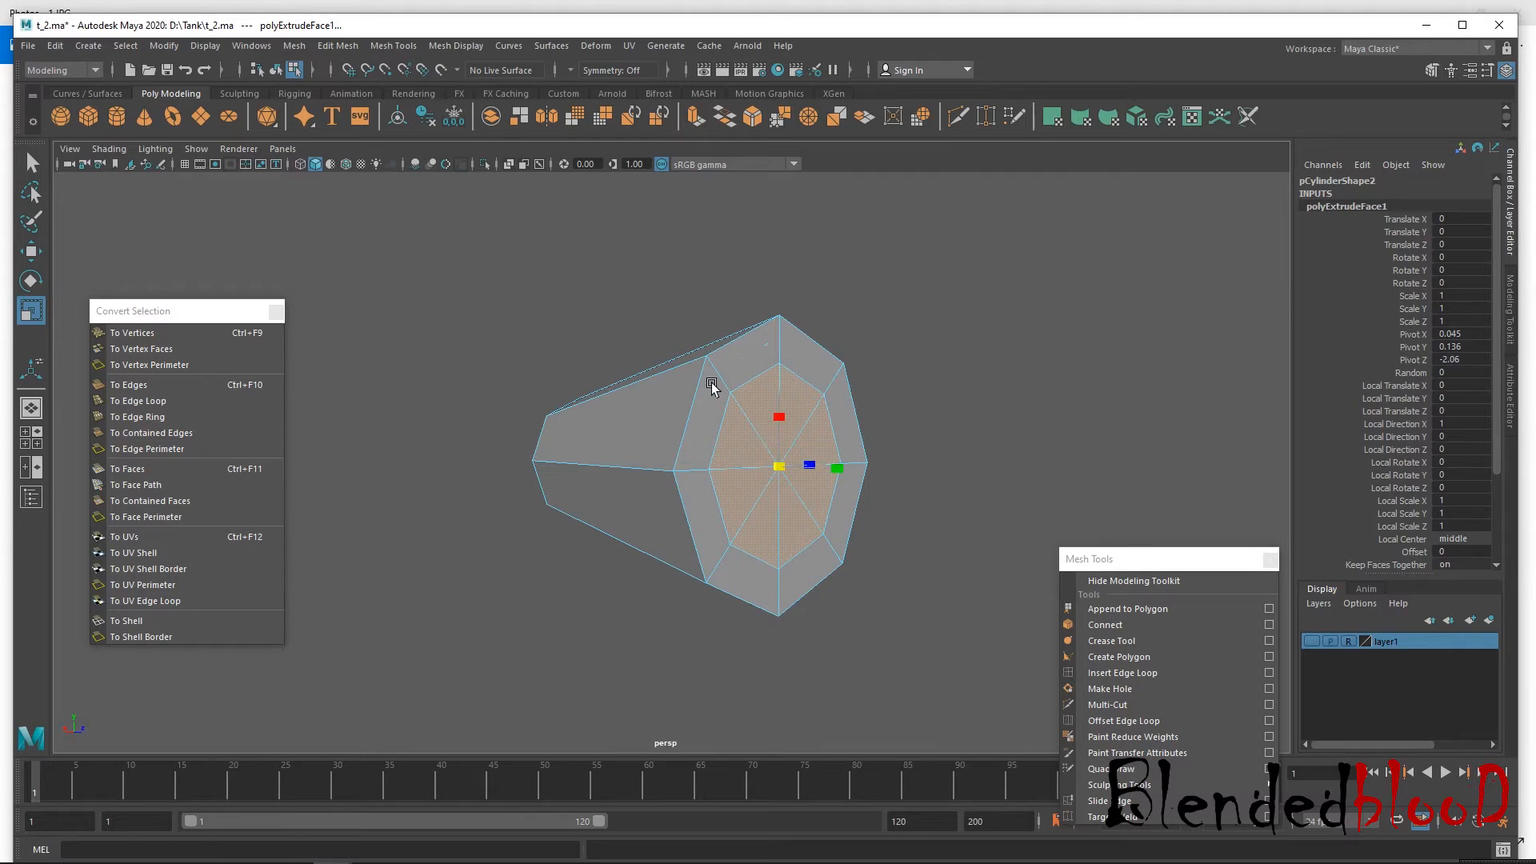
key(w)
Extrude the inset faces outward along X into a shaft, delete its end cap faces and return to object mode.
click(696, 118)
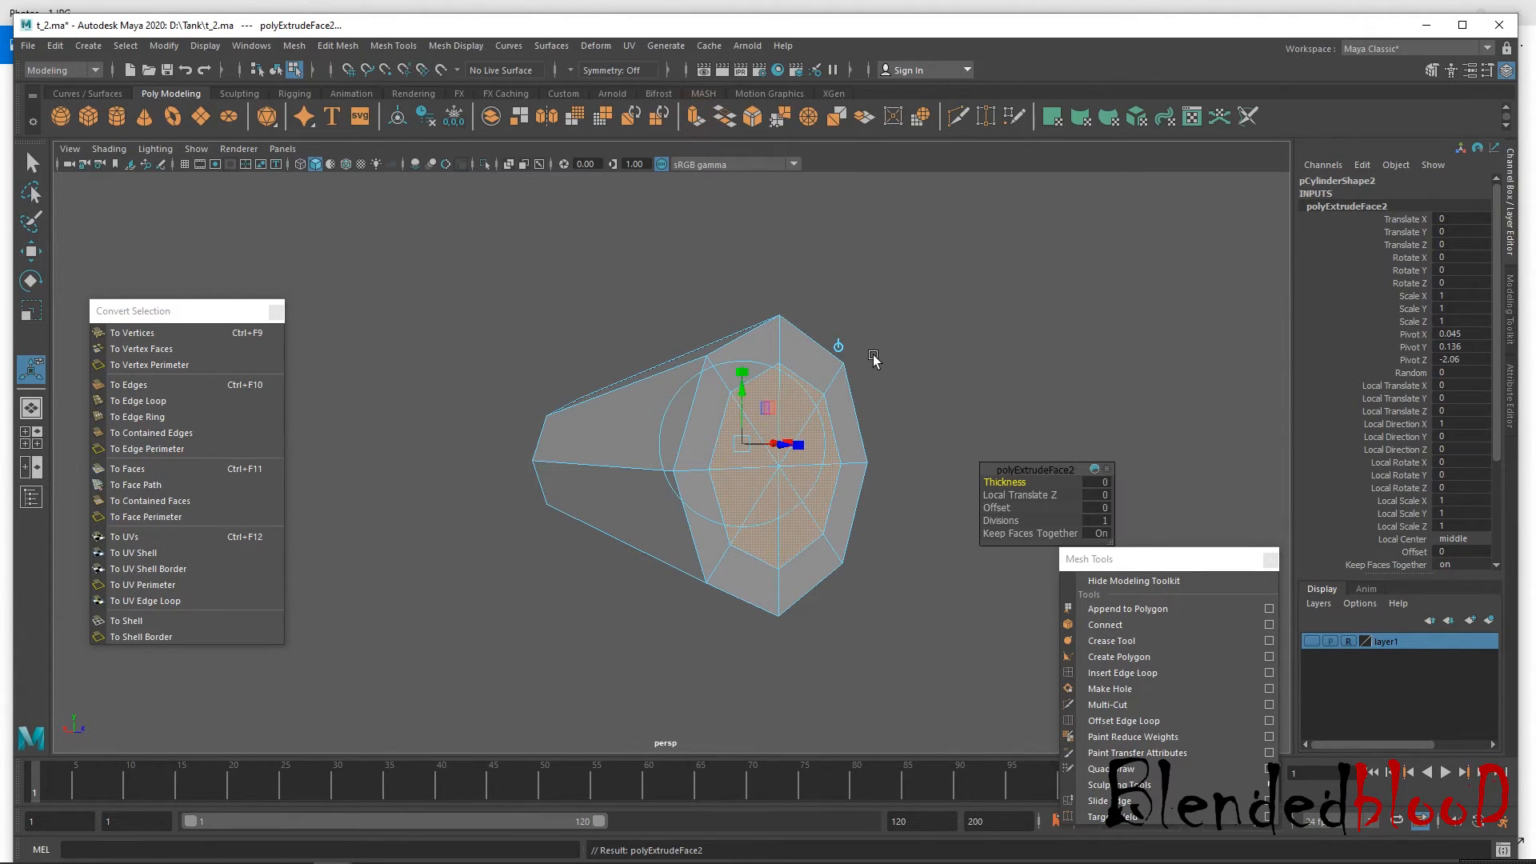
alt+drag(853, 452, 945, 482)
drag(750, 466, 781, 489)
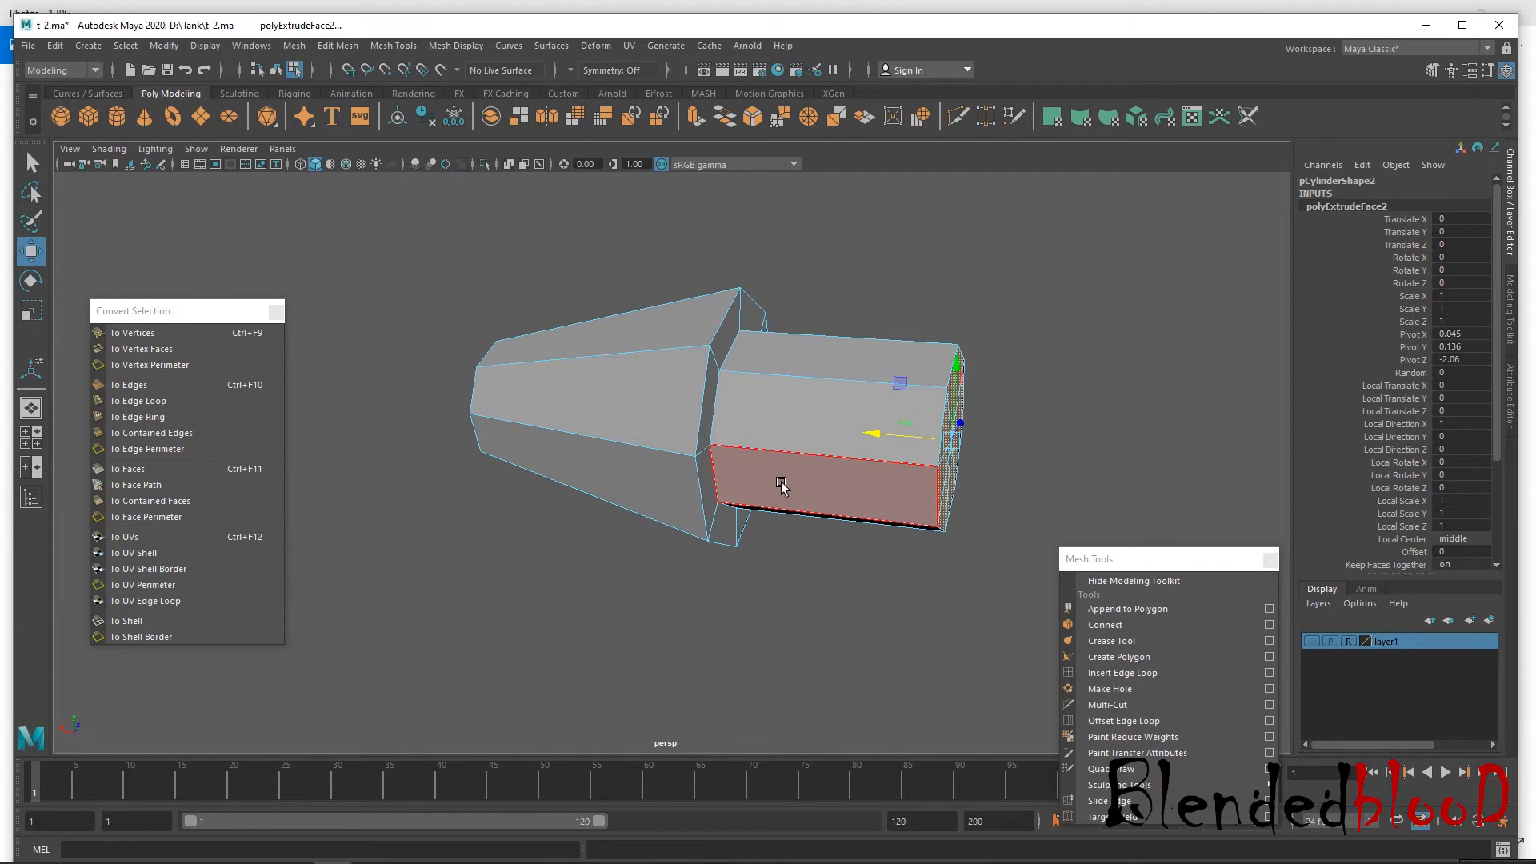
key(Delete)
alt+drag(874, 478, 833, 370)
right_drag(833, 377, 894, 350)
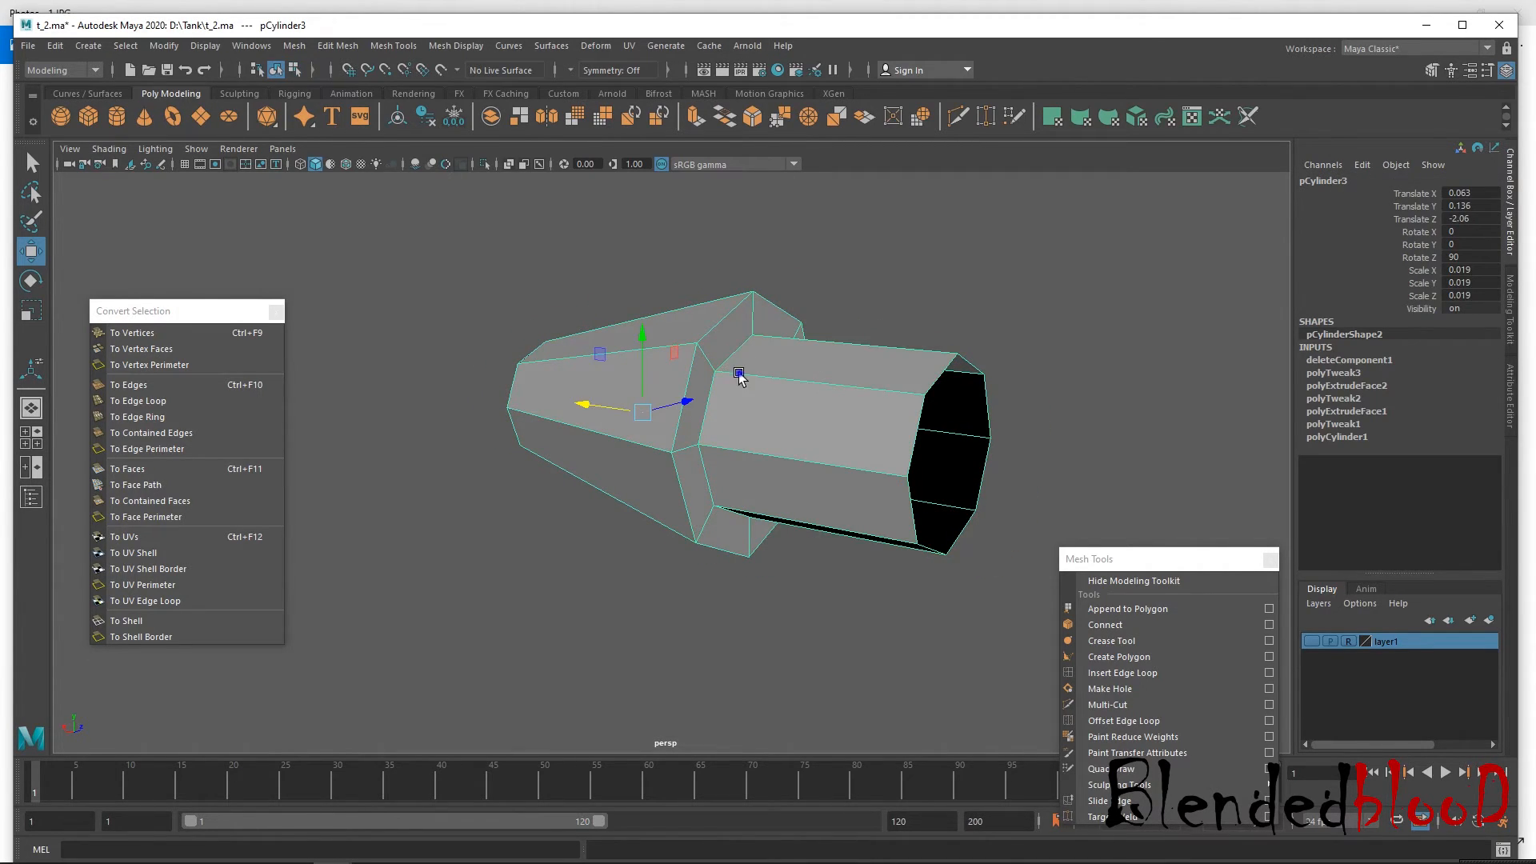
Examine the tapered head and the open shaft of the mesh from several angles.
scroll(739, 377, up, 4)
scroll(738, 384, down, 3)
right_drag(749, 356, 748, 326)
alt+drag(769, 389, 790, 387)
alt+drag(872, 360, 788, 411)
mouse_move(817, 416)
alt+right_down()
mouse_move(800, 412)
mouse_move(817, 434)
alt+right_up()
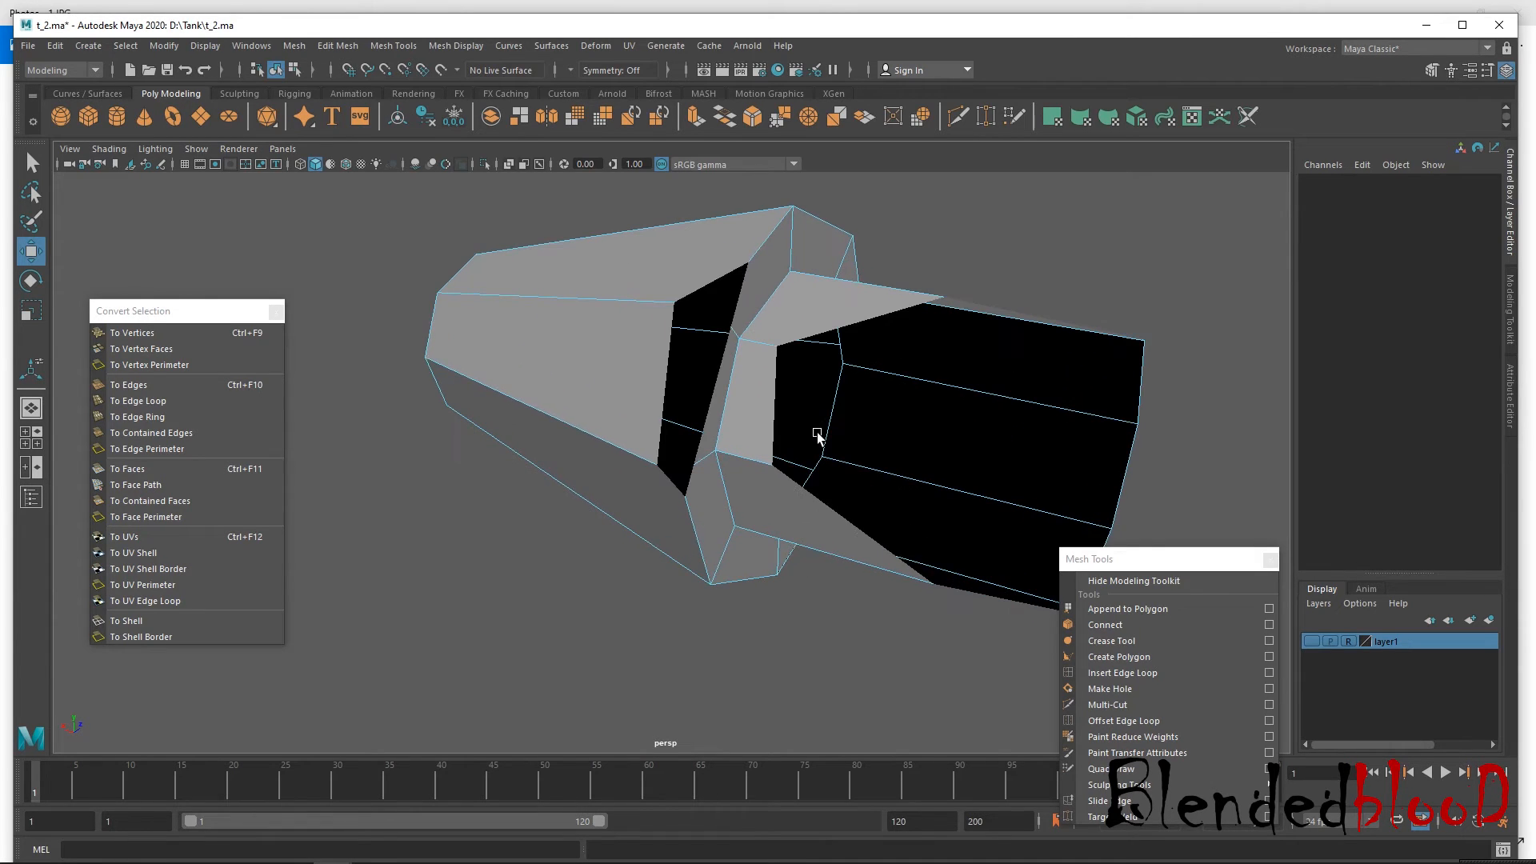
scroll(814, 434, down, 1)
right_drag(837, 383, 945, 287)
Delete the construction history of all objects in the scene.
click(897, 350)
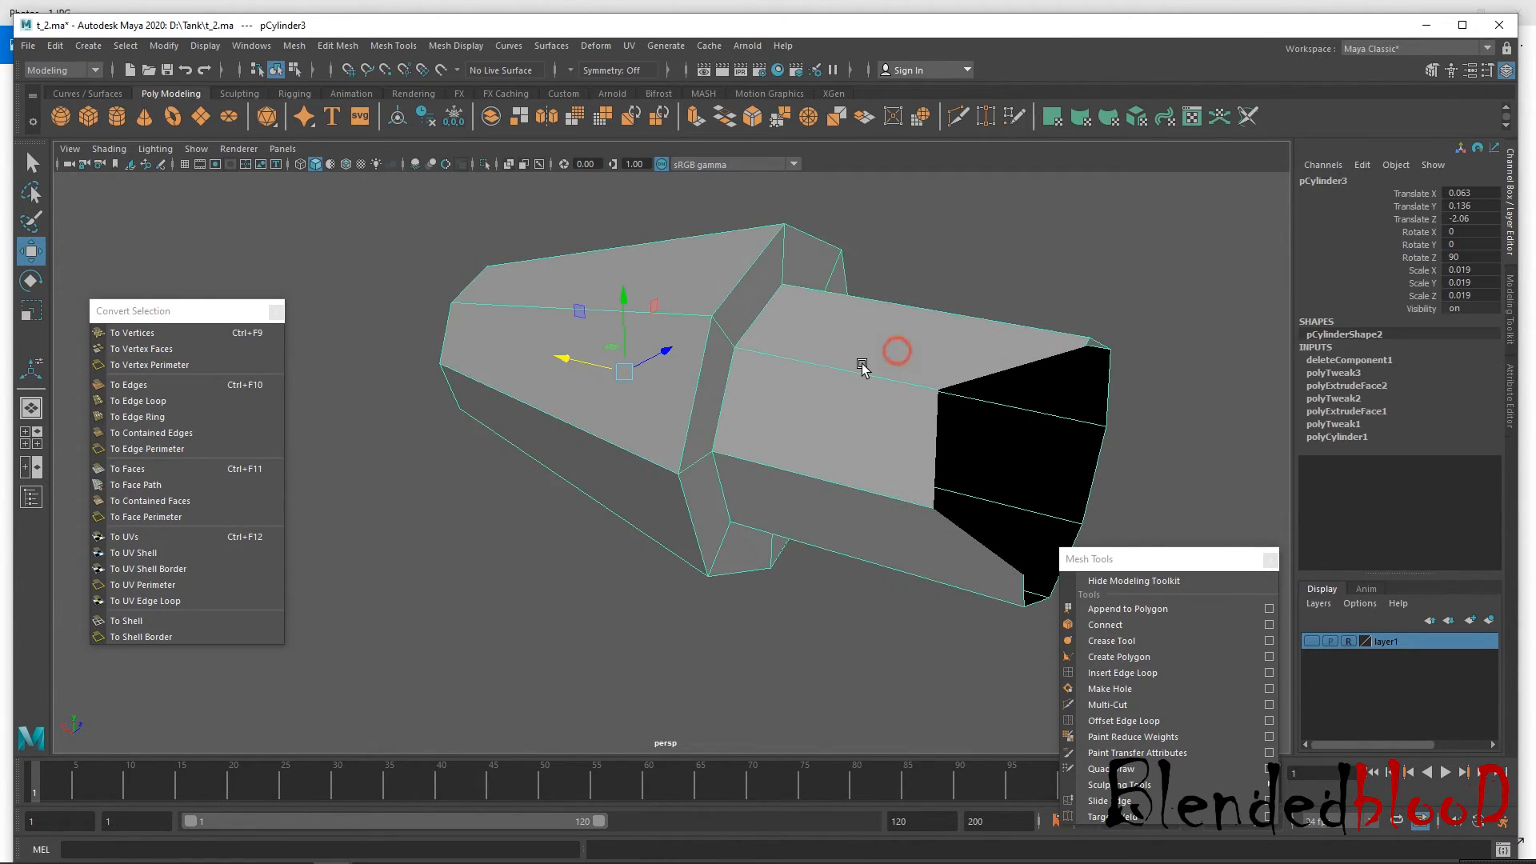
click(62, 47)
mouse_move(141, 252)
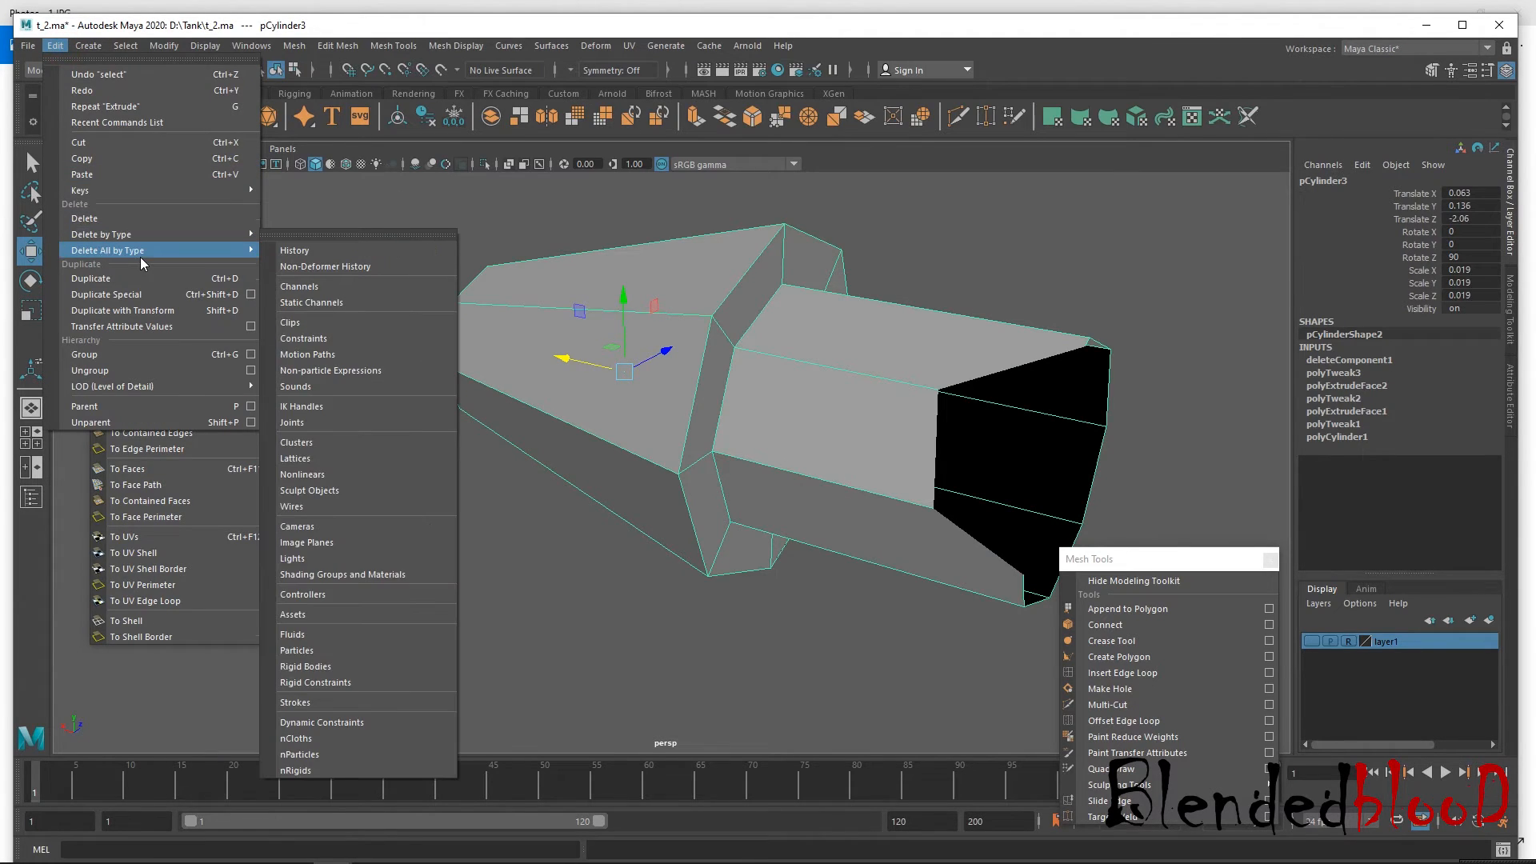
click(290, 251)
Save the scene as t_2.ma in the D:\Tank folder, overwriting the existing file.
click(32, 48)
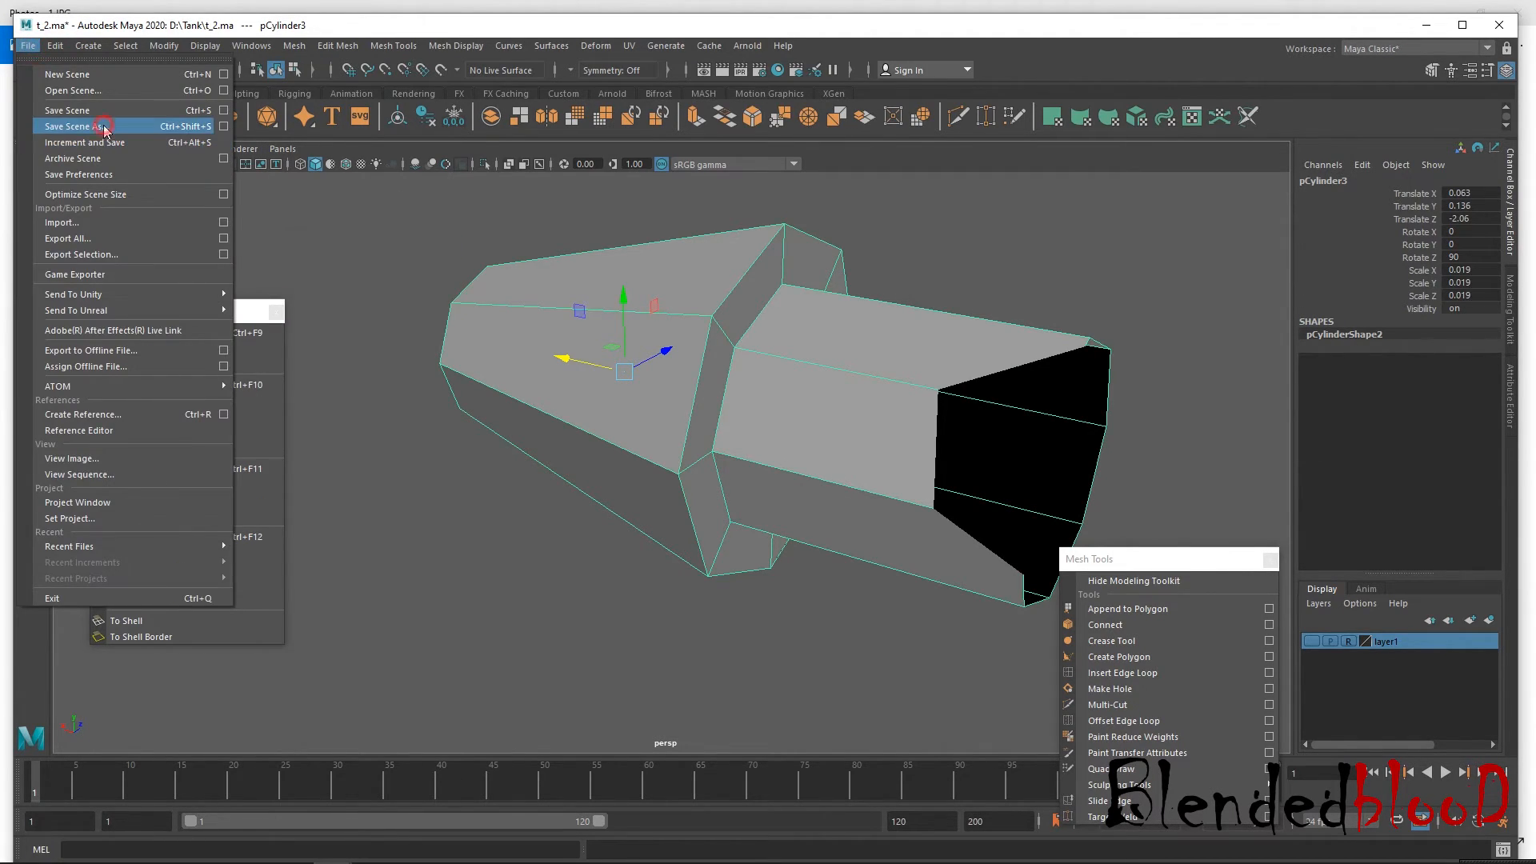
click(108, 141)
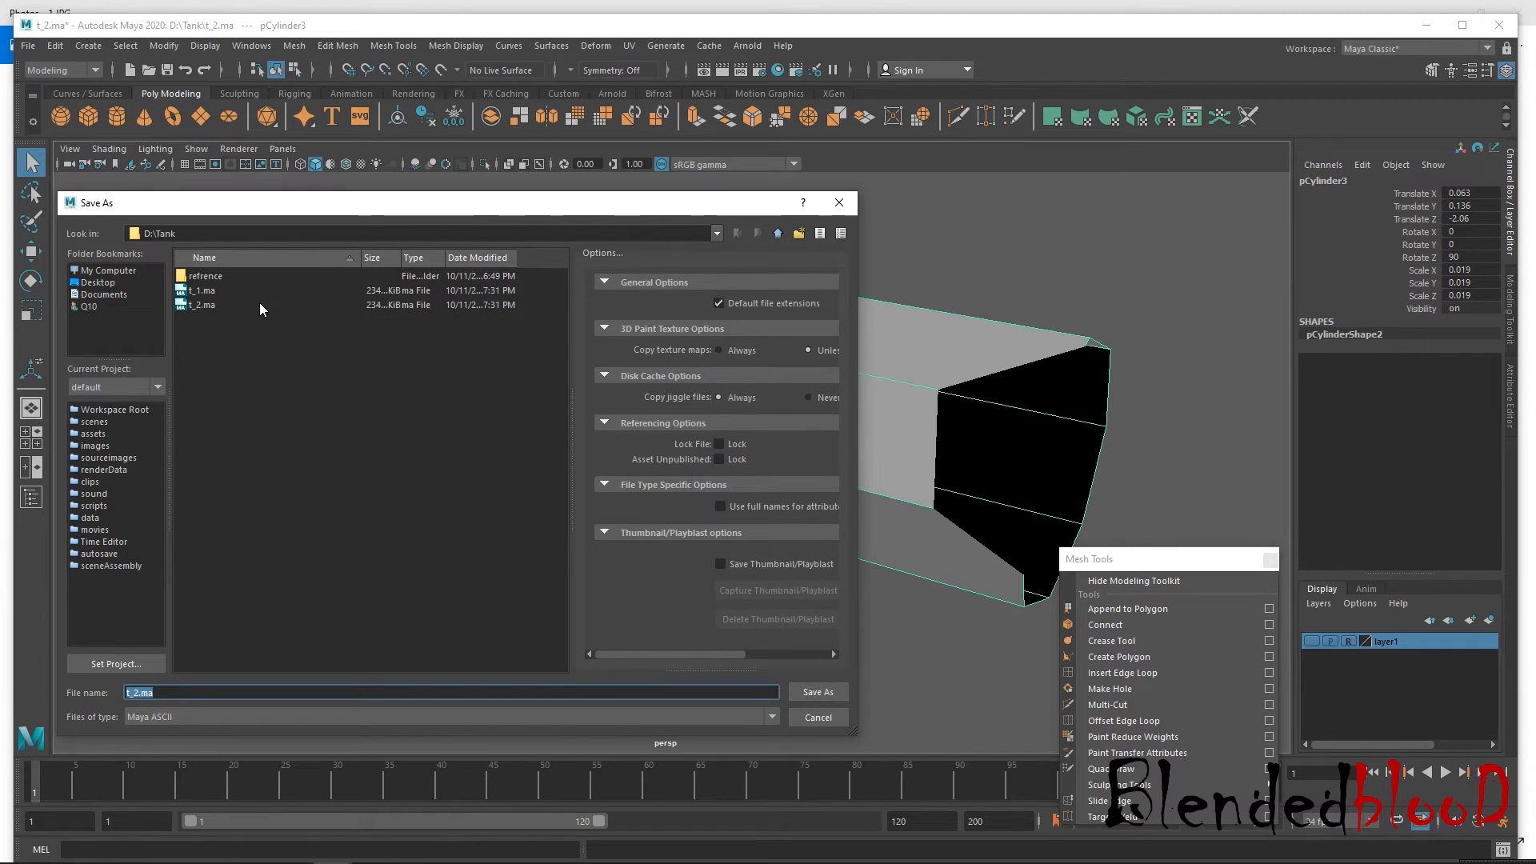
double_click(259, 305)
click(417, 492)
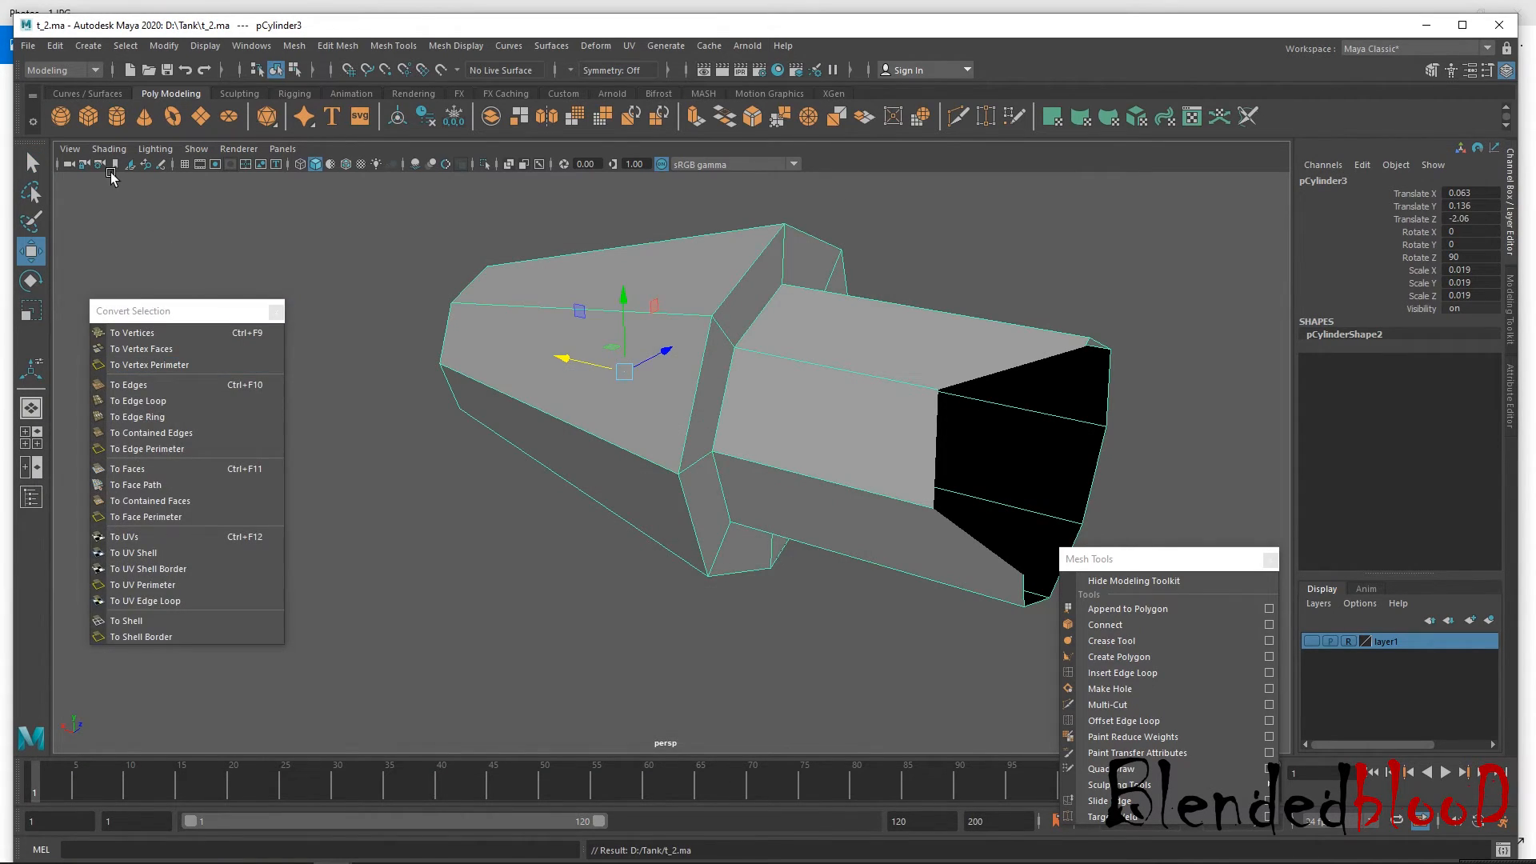
Set the perspective camera's near clip plane to 0.001 and bring back the channel attributes.
click(69, 161)
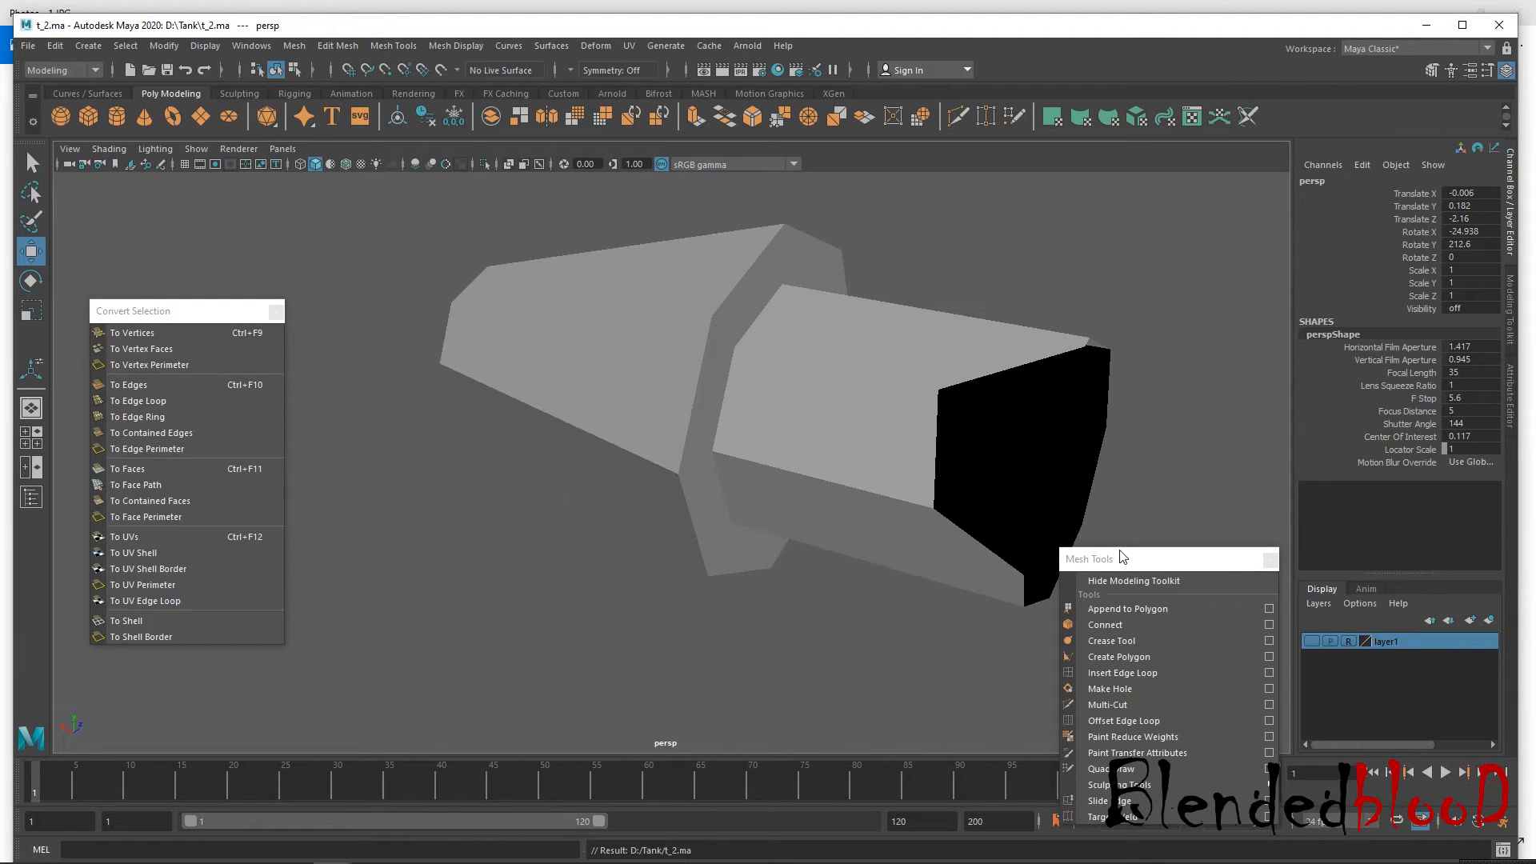
drag(1117, 549, 1116, 550)
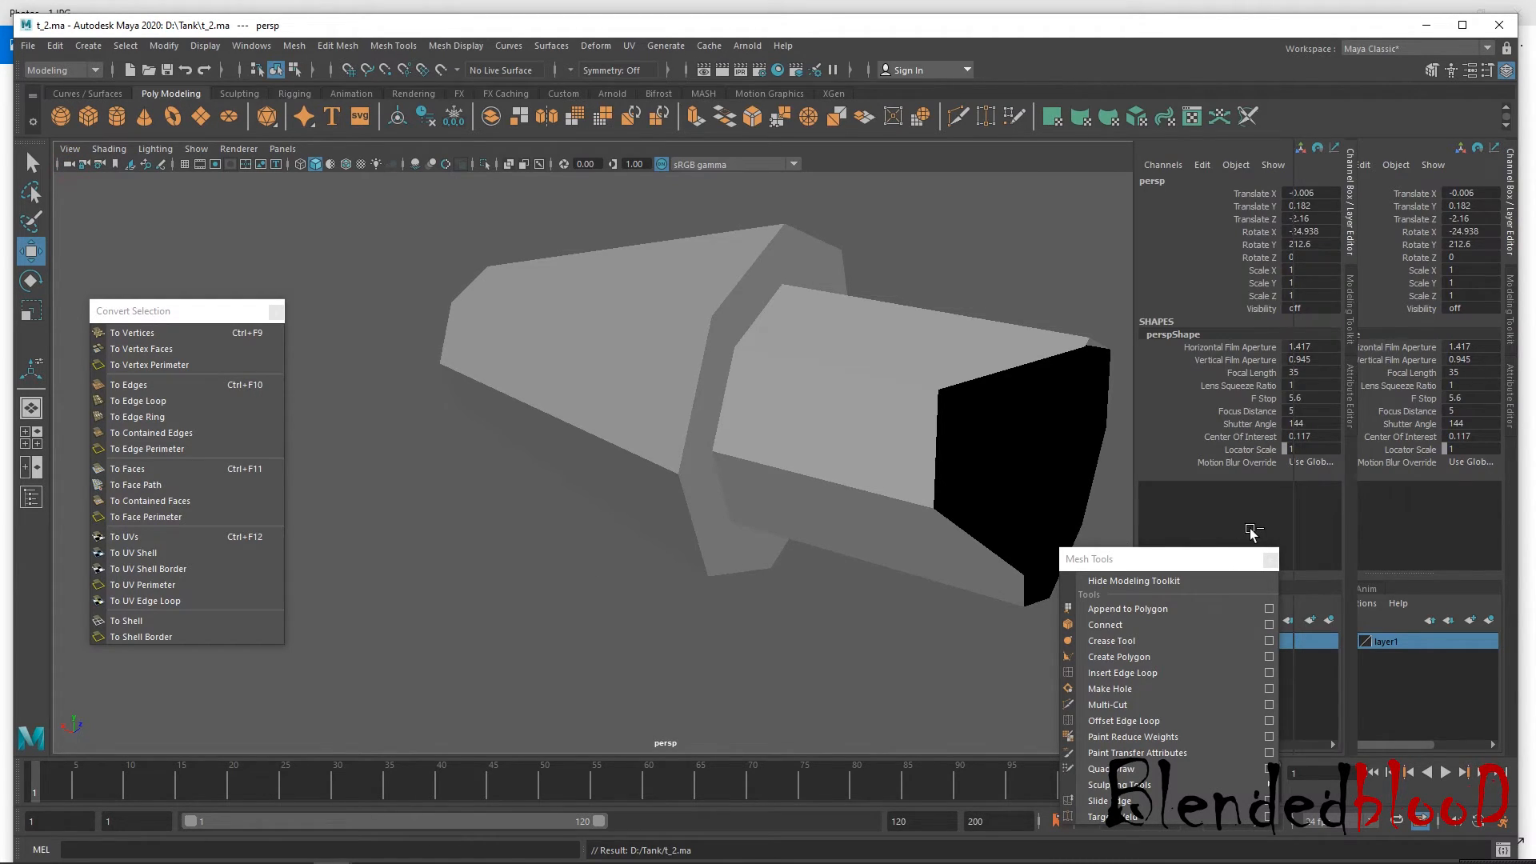
drag(1229, 566, 1004, 647)
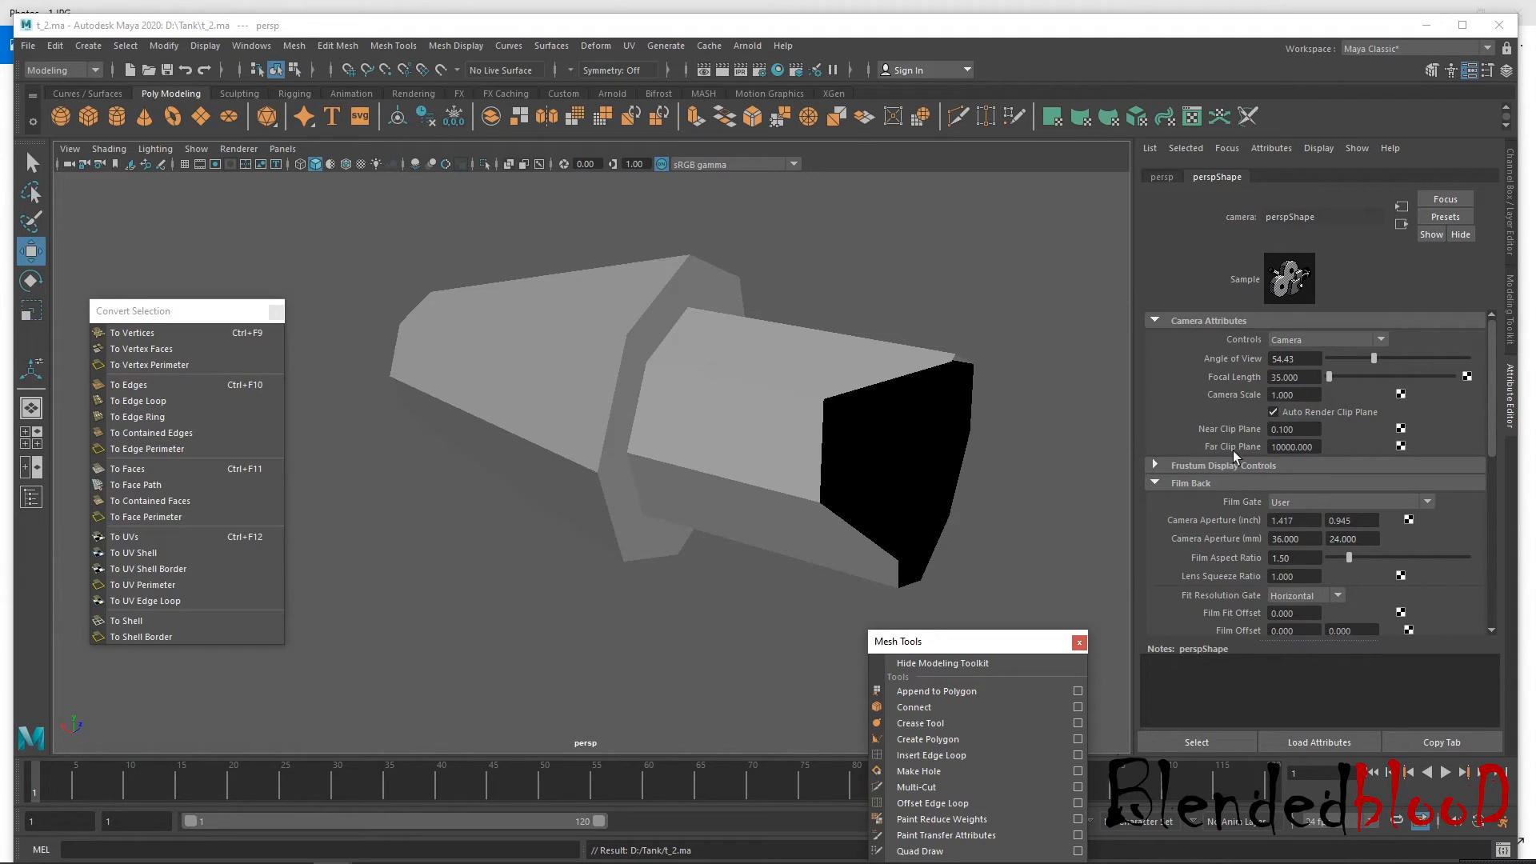
click(1304, 431)
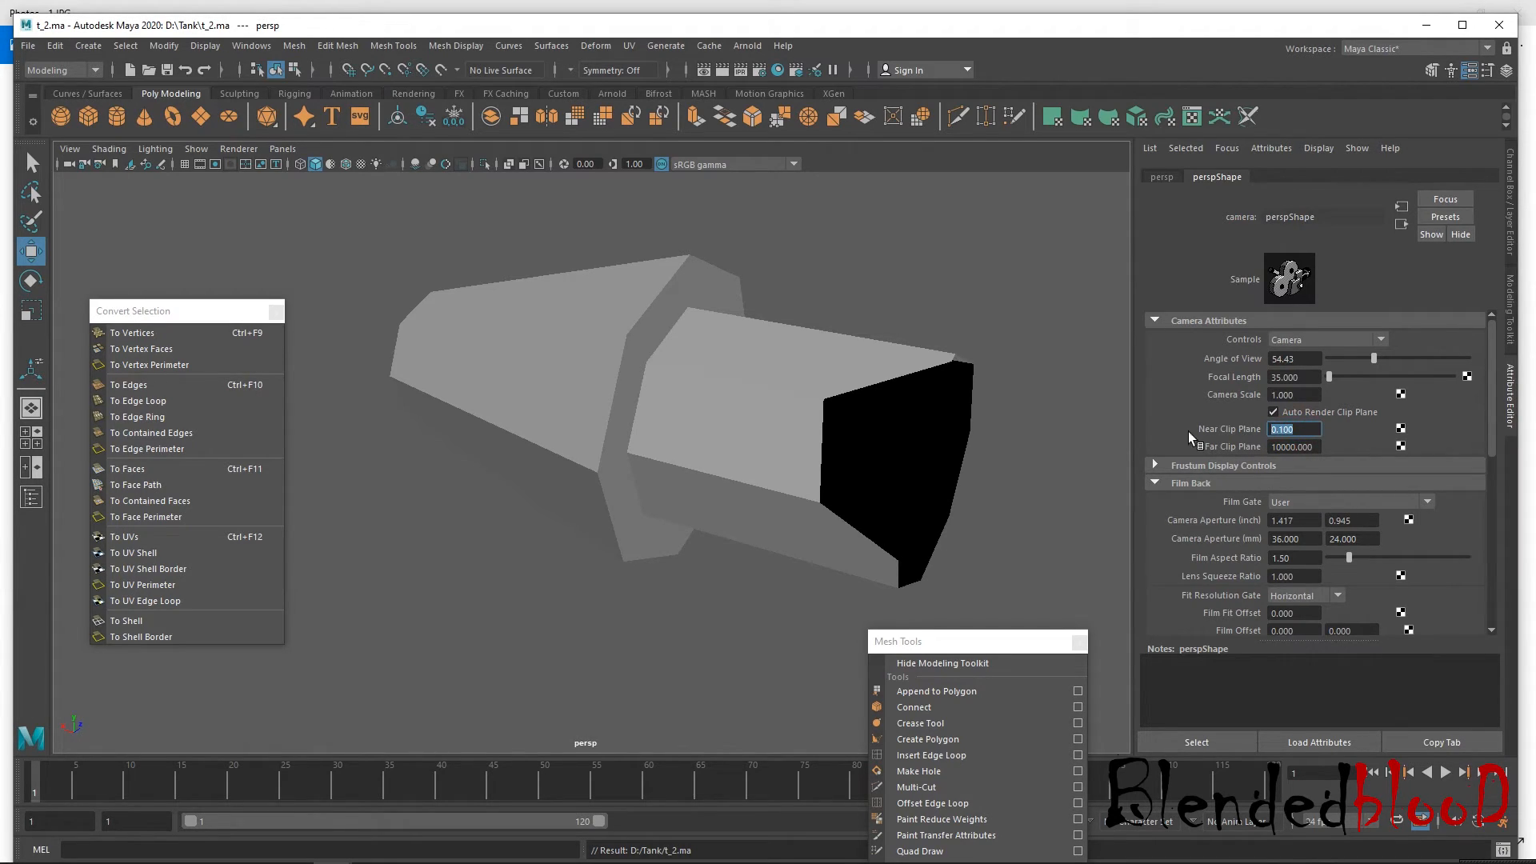
text(0.001)
key(Return)
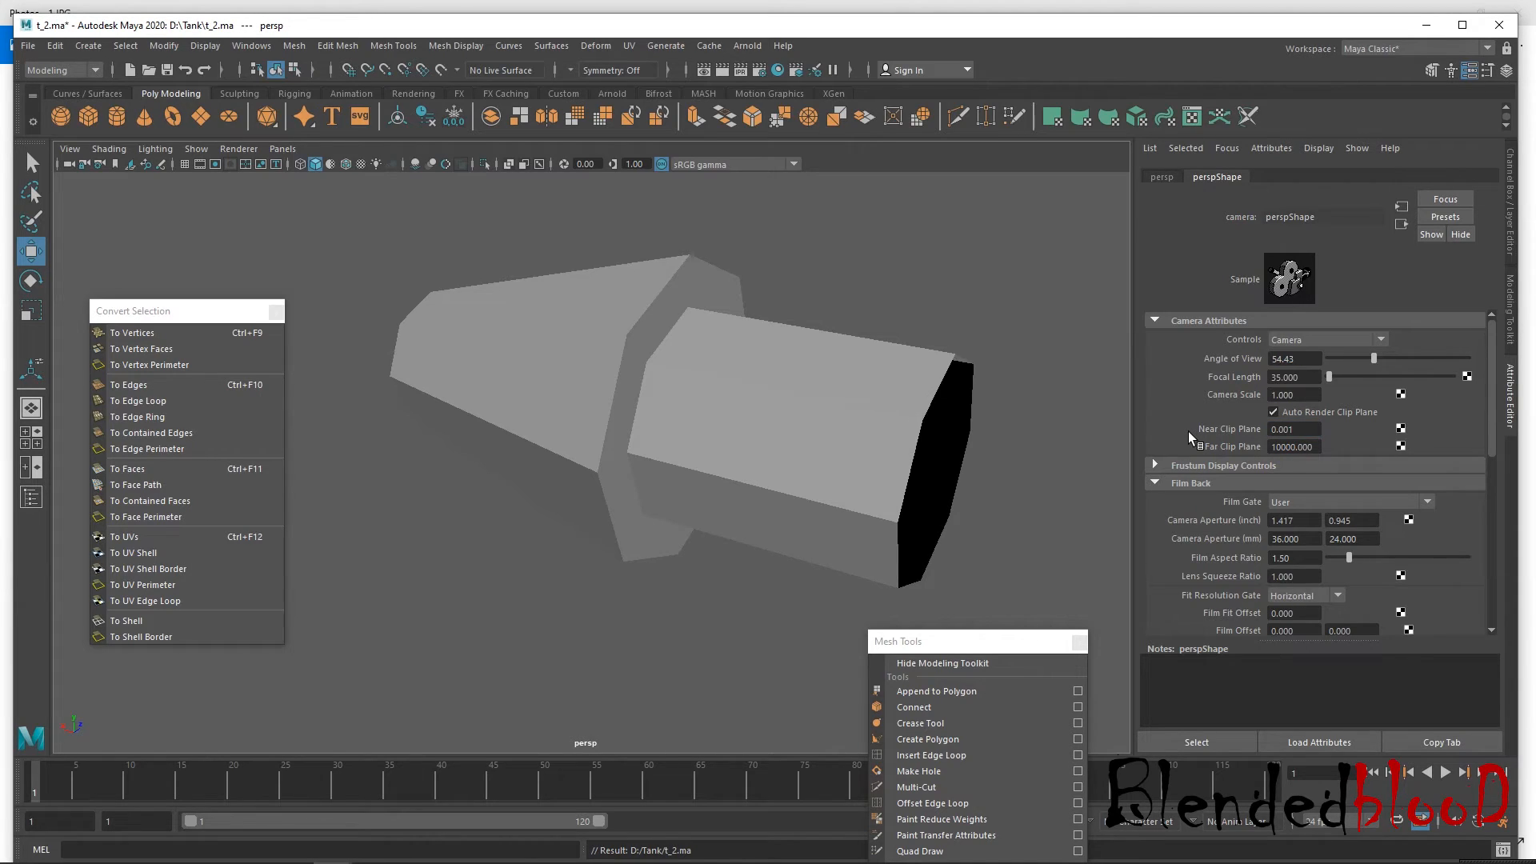
alt+right_drag(928, 484, 837, 429)
alt+drag(846, 444, 661, 486)
alt+right_drag(661, 486, 678, 565)
alt+drag(678, 565, 1029, 440)
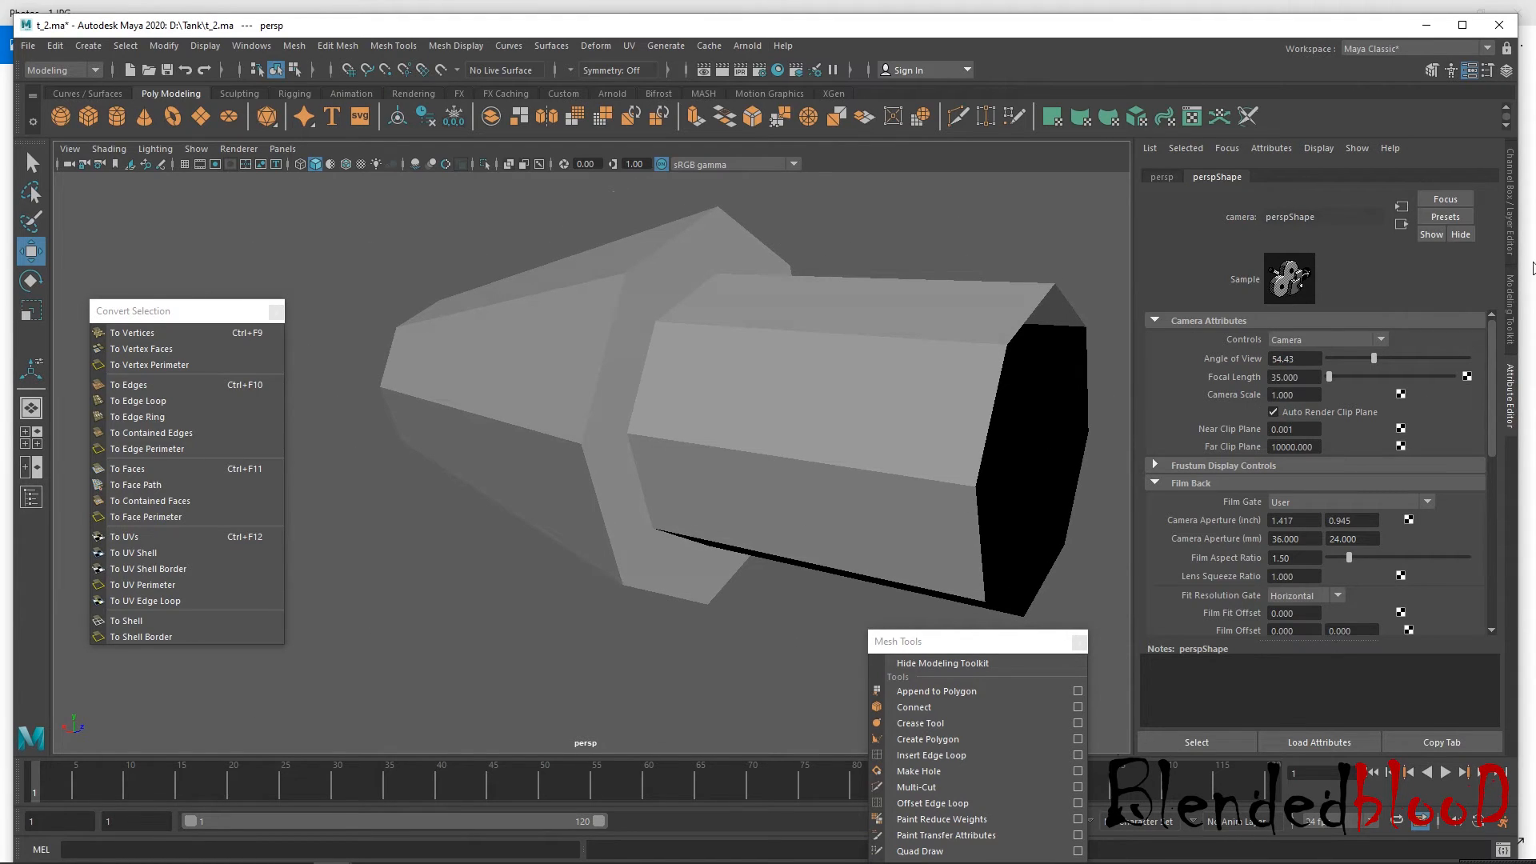
click(1510, 209)
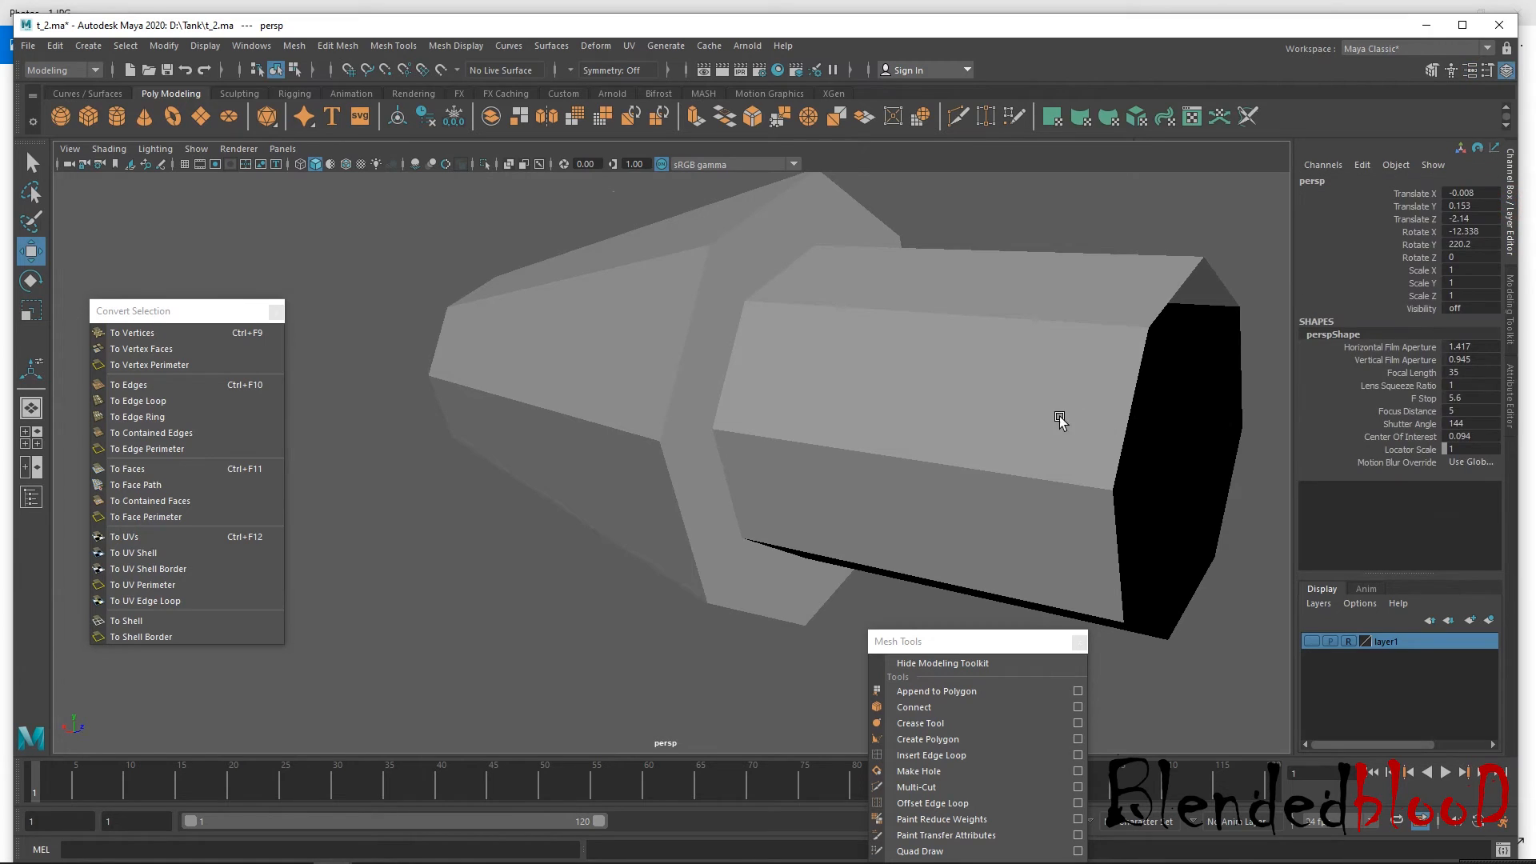
Insert supporting edge loops on the bolt mesh around the shoulder where the shaft meets the tapered head.
scroll(1058, 453, down, 3)
click(779, 463)
alt+drag(778, 463, 1087, 498)
mouse_move(565, 424)
alt+mouse_down()
mouse_move(642, 418)
mouse_move(571, 416)
alt+mouse_up()
alt+right_drag(702, 400, 685, 430)
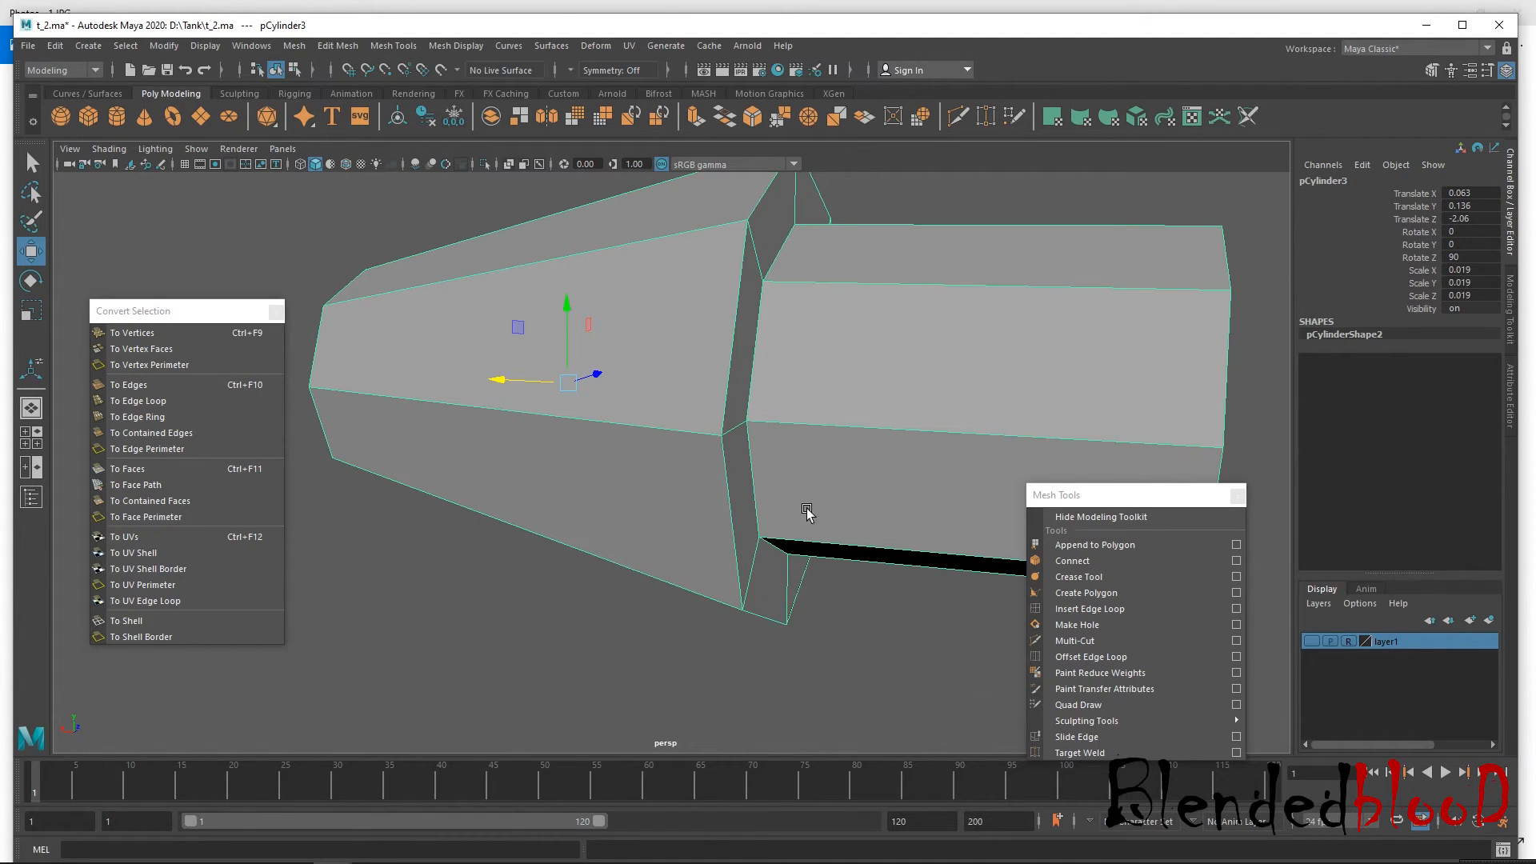
click(1049, 608)
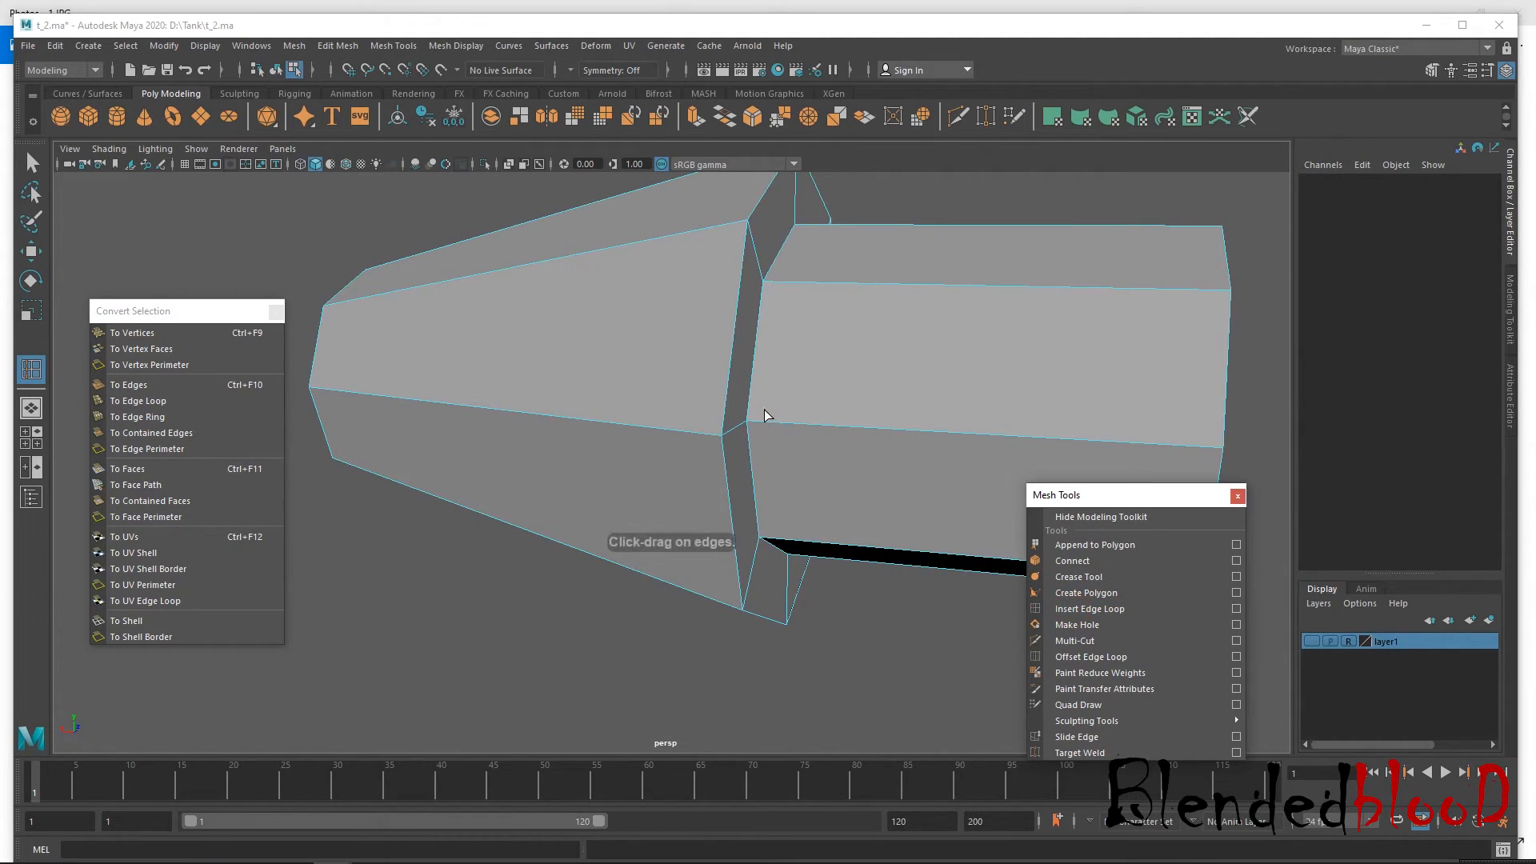
click(756, 424)
drag(762, 419, 676, 458)
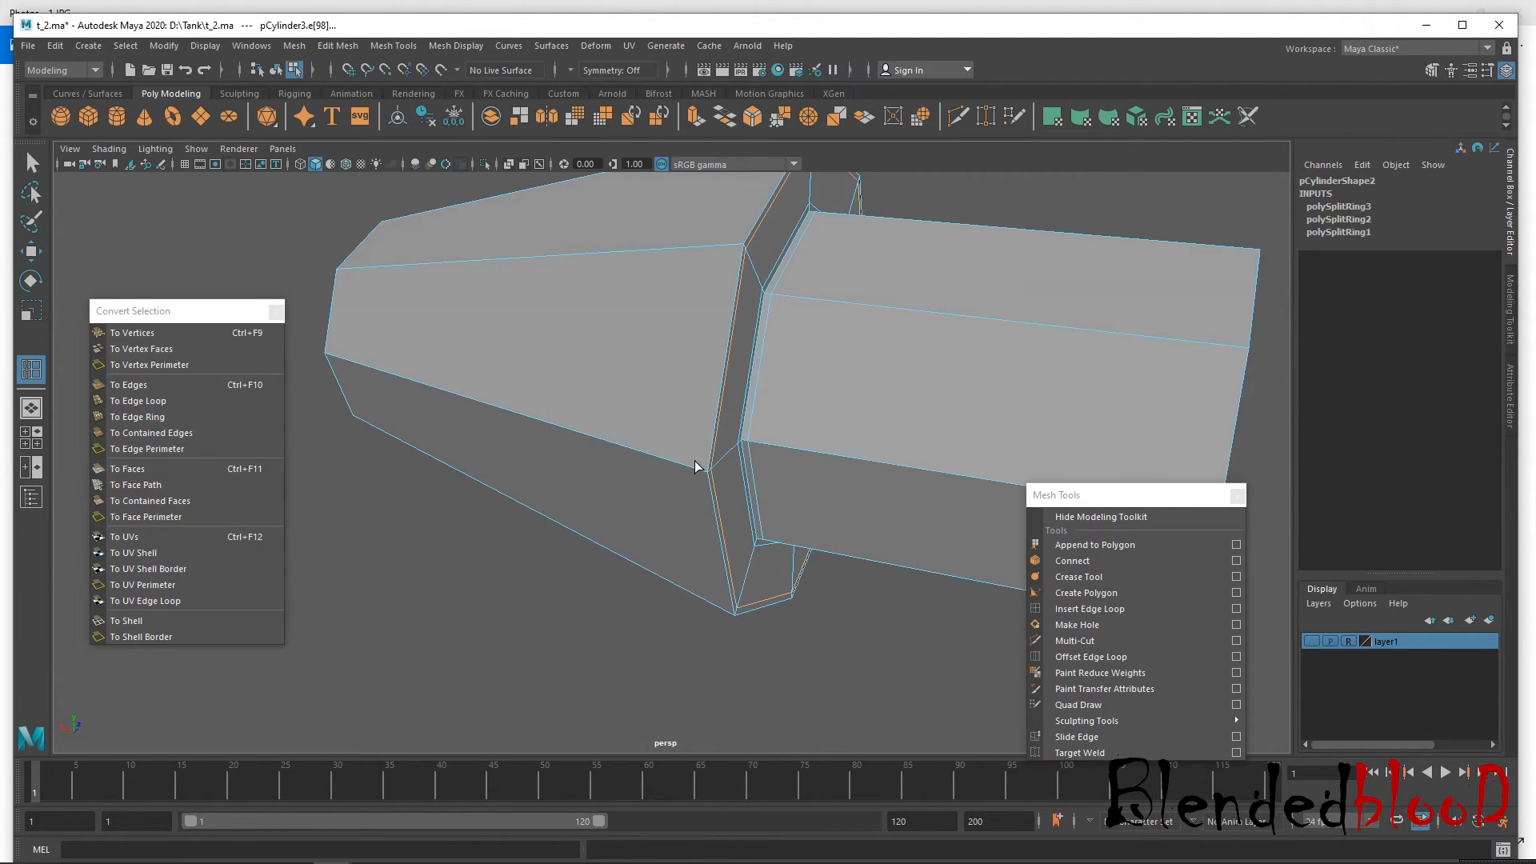
Insert supporting edge loops around the tapered head near its wide rim and its narrow end, and leave the tool.
click(695, 467)
drag(698, 473, 581, 472)
alt+middle_drag(581, 473, 612, 484)
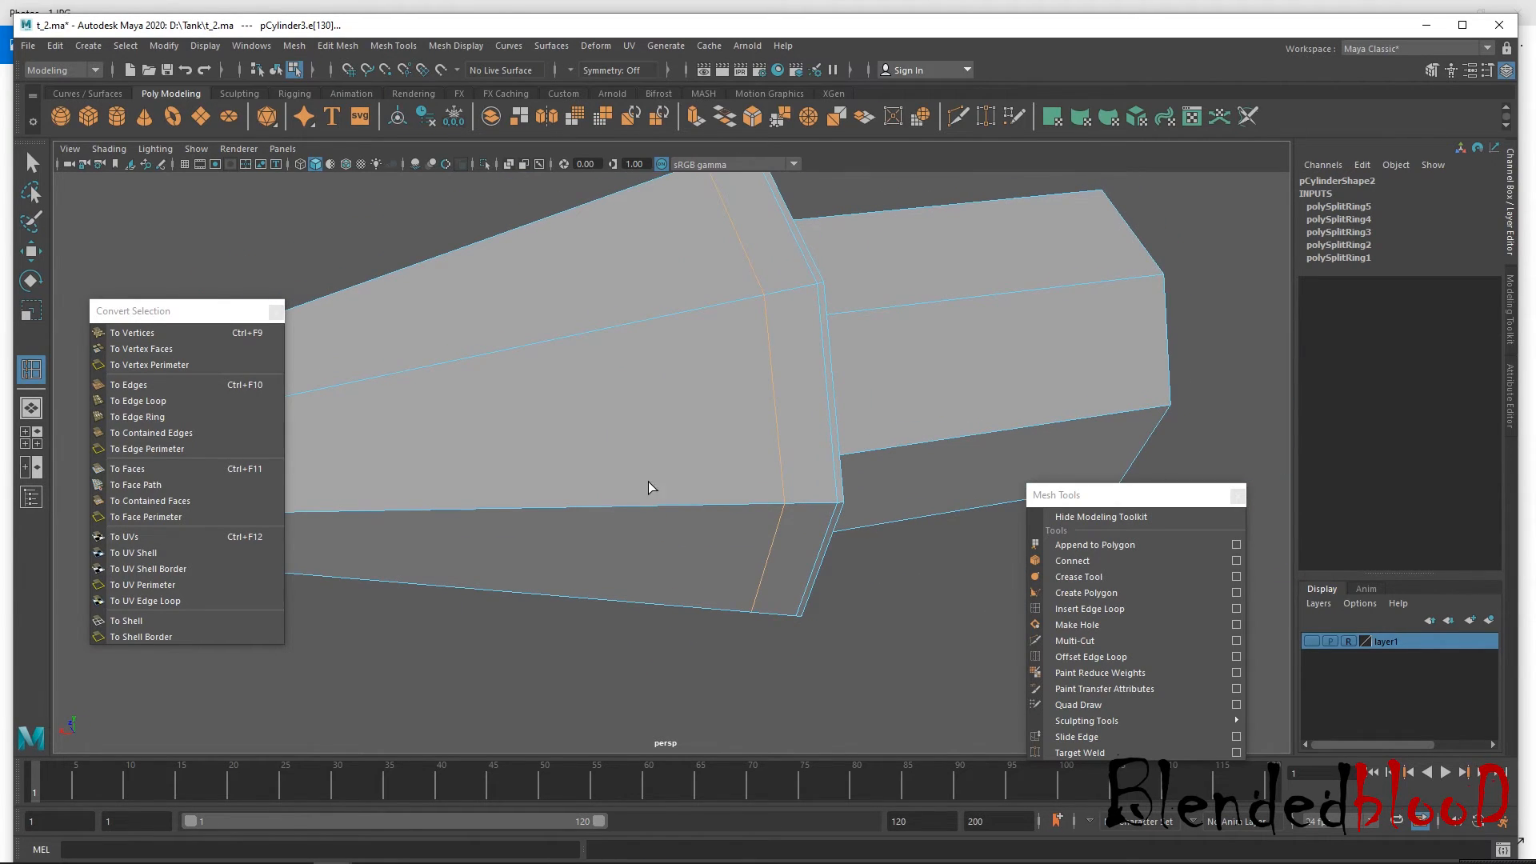
middle_drag(761, 502, 793, 508)
alt+drag(793, 508, 710, 501)
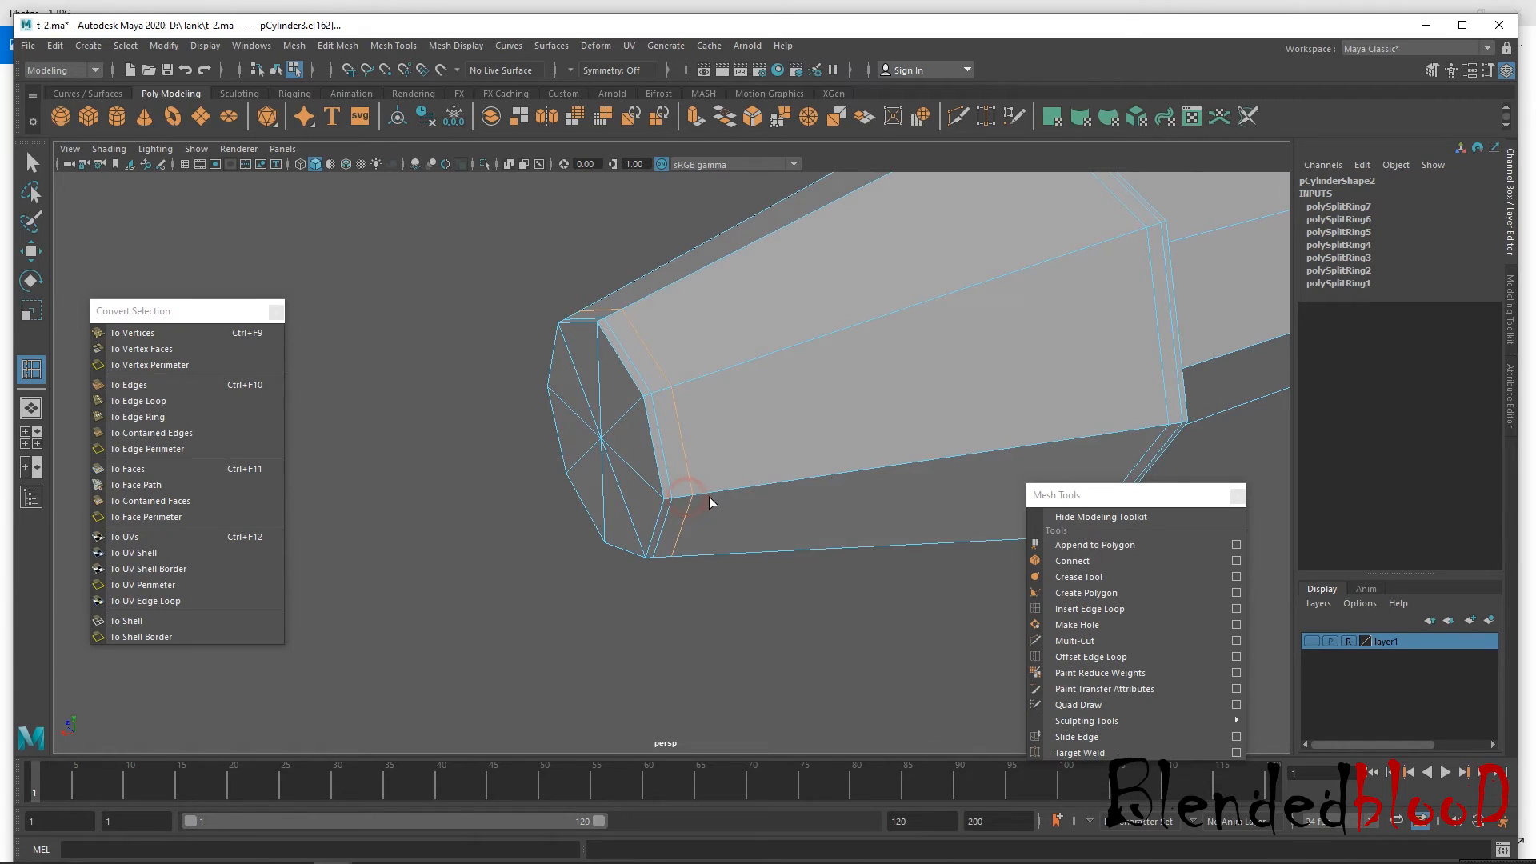
key(w)
Select the long side faces all around the bolt's tapered head in face mode.
right_drag(875, 406, 853, 434)
scroll(853, 435, down, 5)
alt+drag(853, 434, 773, 446)
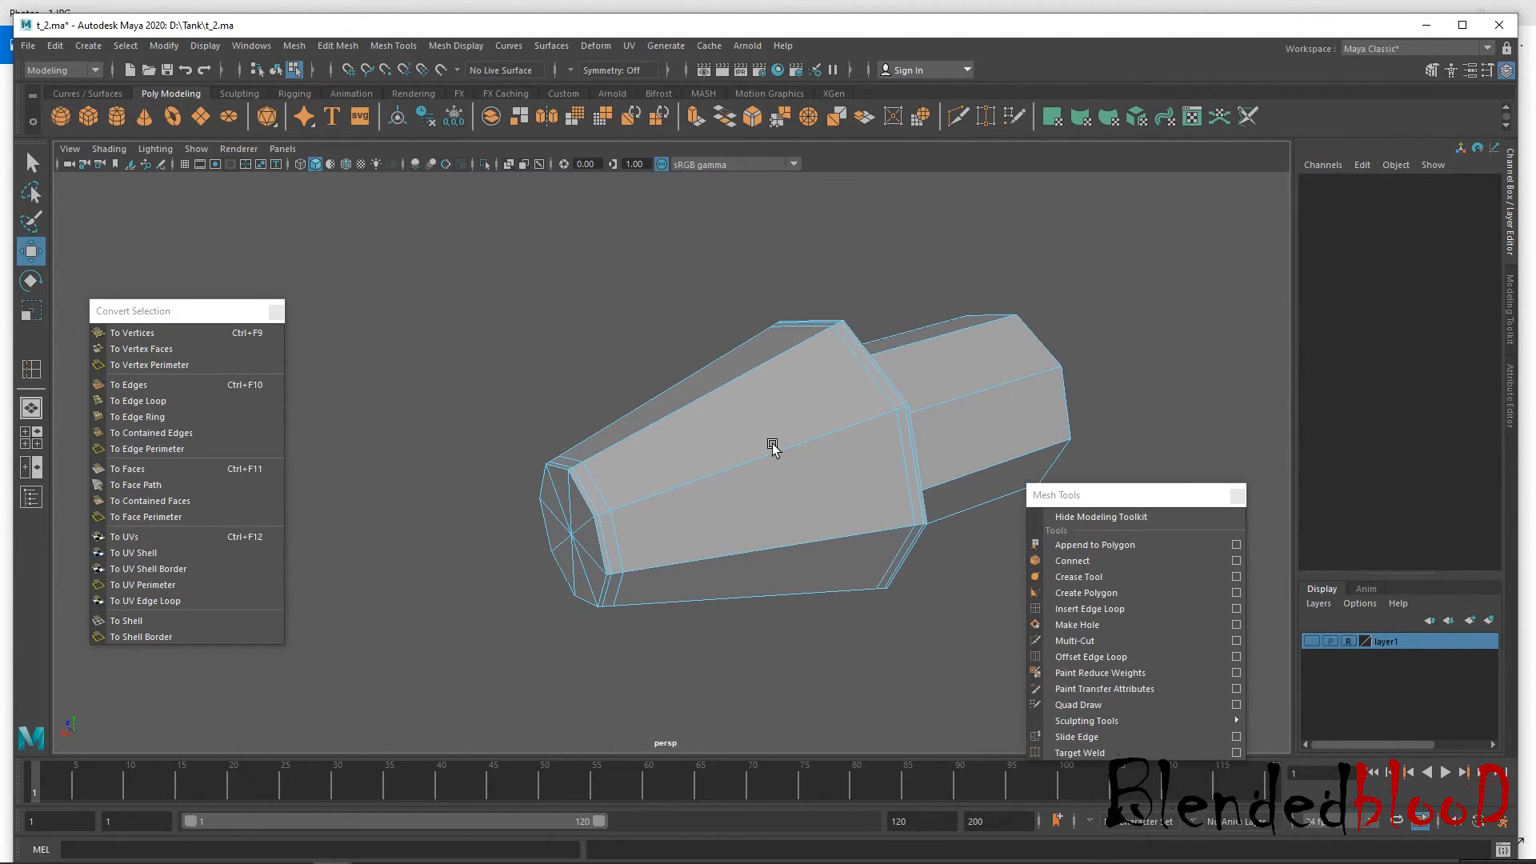
scroll(775, 467, up, 3)
scroll(771, 469, down, 2)
click(788, 501)
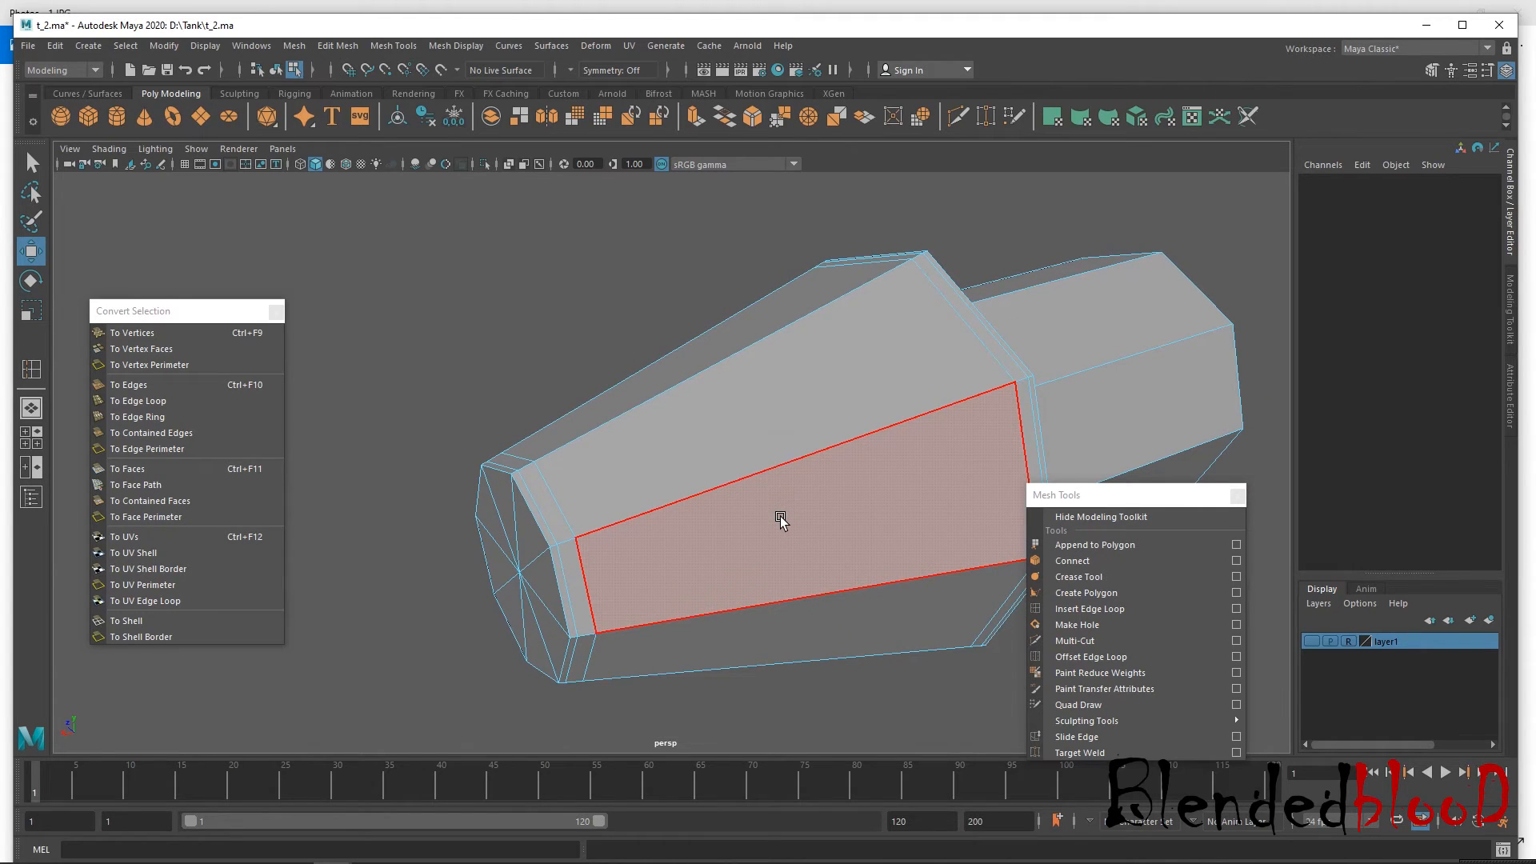
click(780, 520)
shift+click(784, 640)
shift+click(643, 463)
alt+drag(642, 463, 472, 376)
shift+click(439, 521)
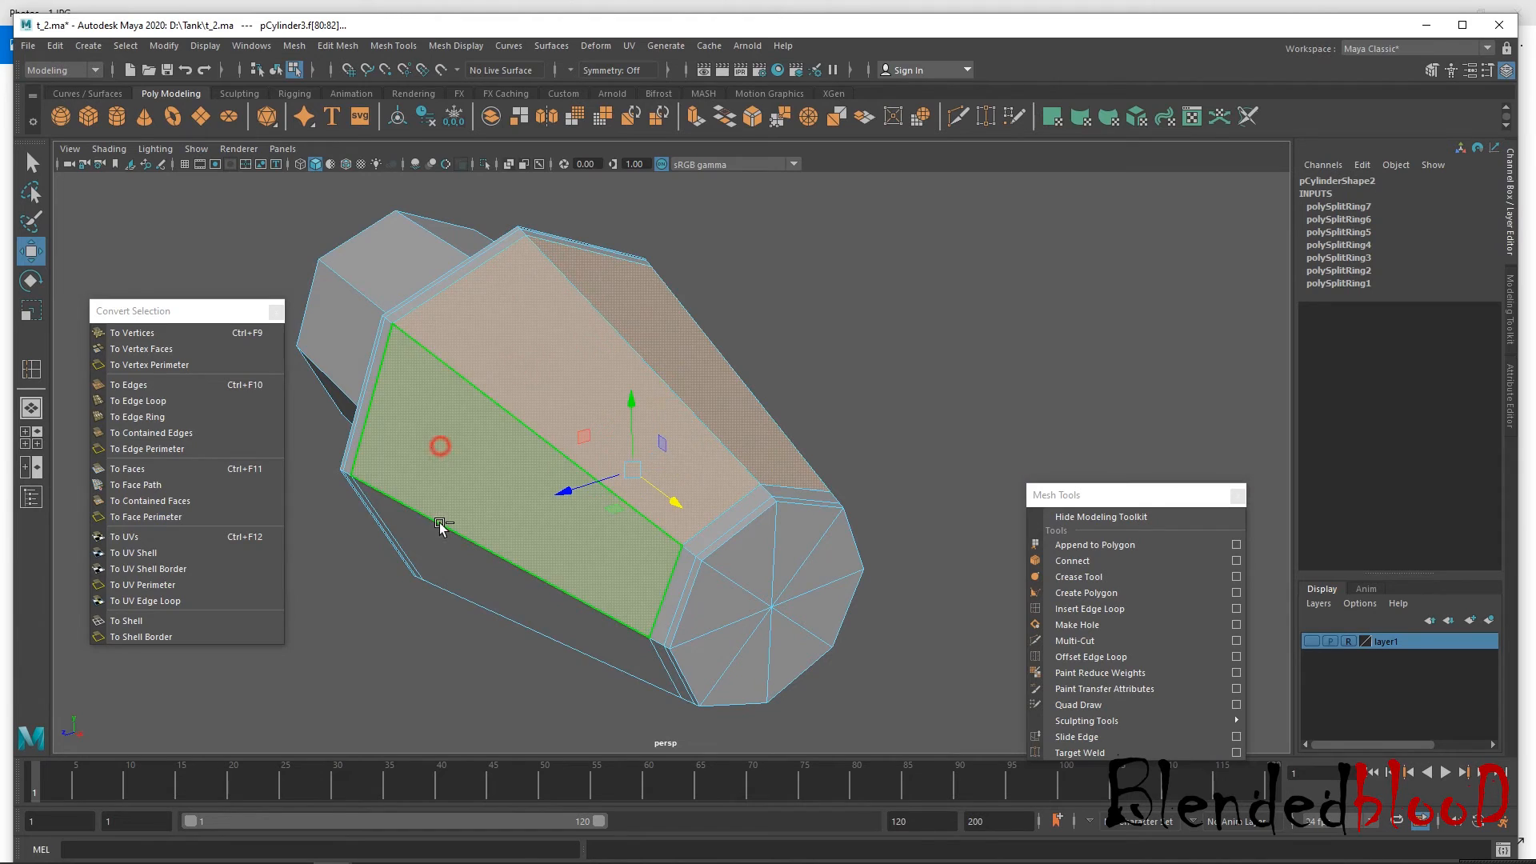
alt+drag(439, 522, 589, 610)
shift+click(592, 608)
shift+click(710, 648)
alt+drag(710, 648, 656, 614)
alt+drag(654, 534, 804, 582)
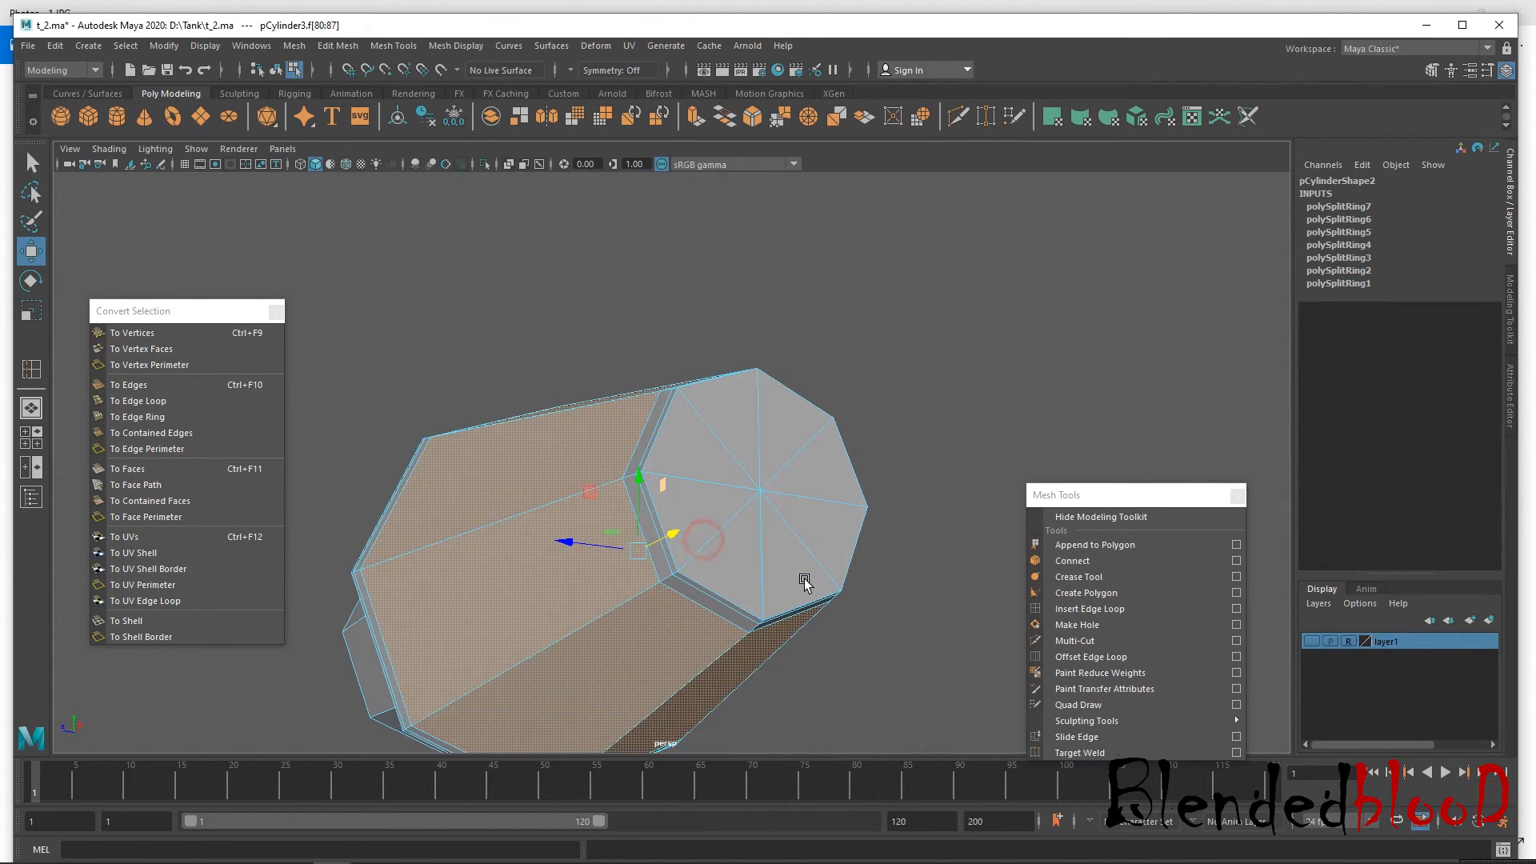
scroll(805, 583, down, 8)
alt+drag(654, 560, 749, 589)
scroll(652, 461, up, 10)
scroll(686, 566, down, 6)
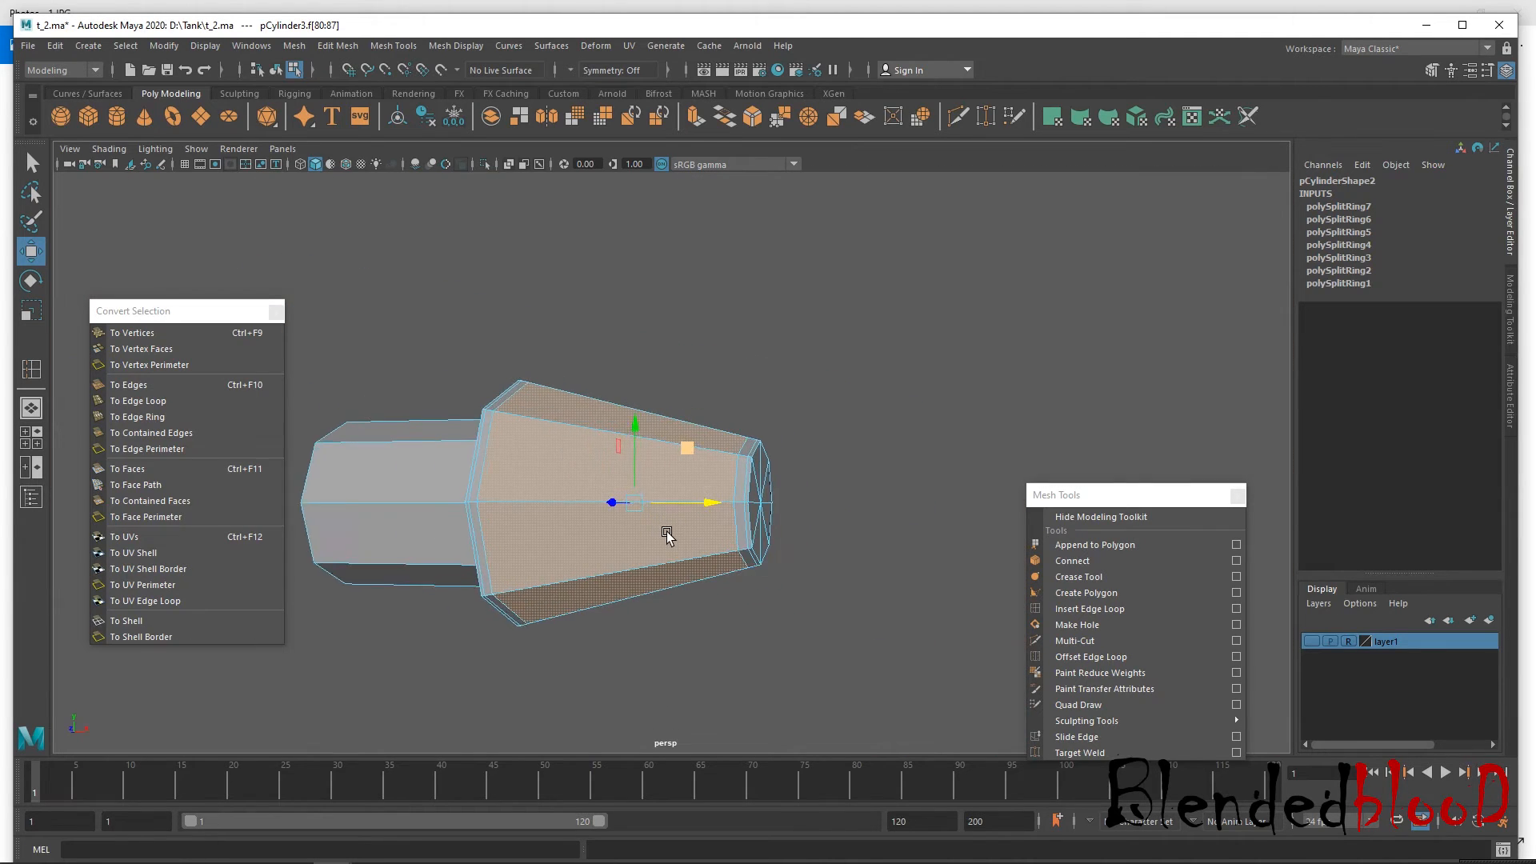
key(ctrl+e)
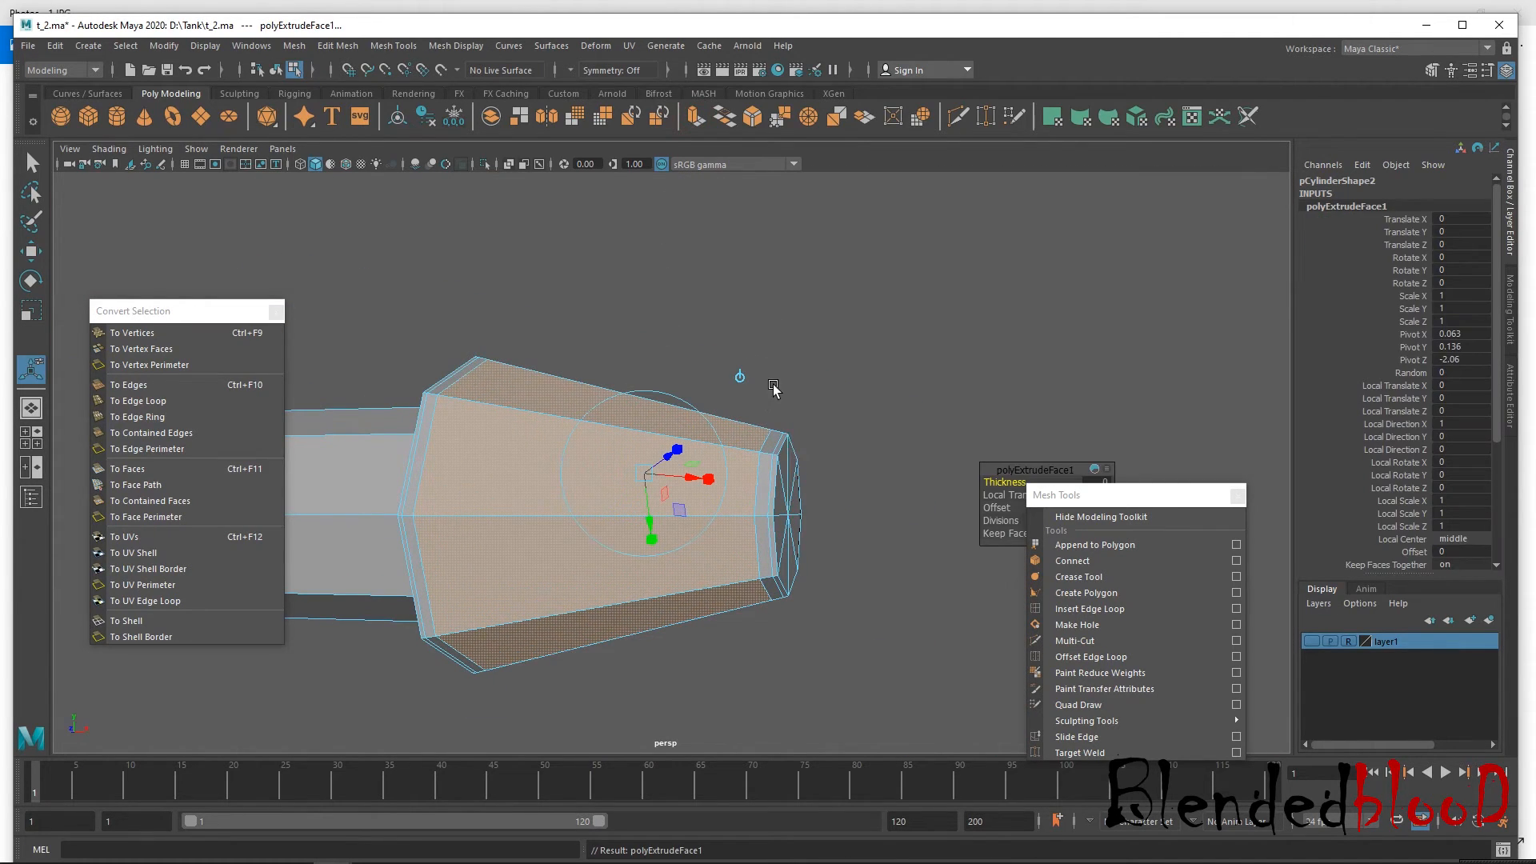
click(740, 374)
drag(1047, 506, 1198, 536)
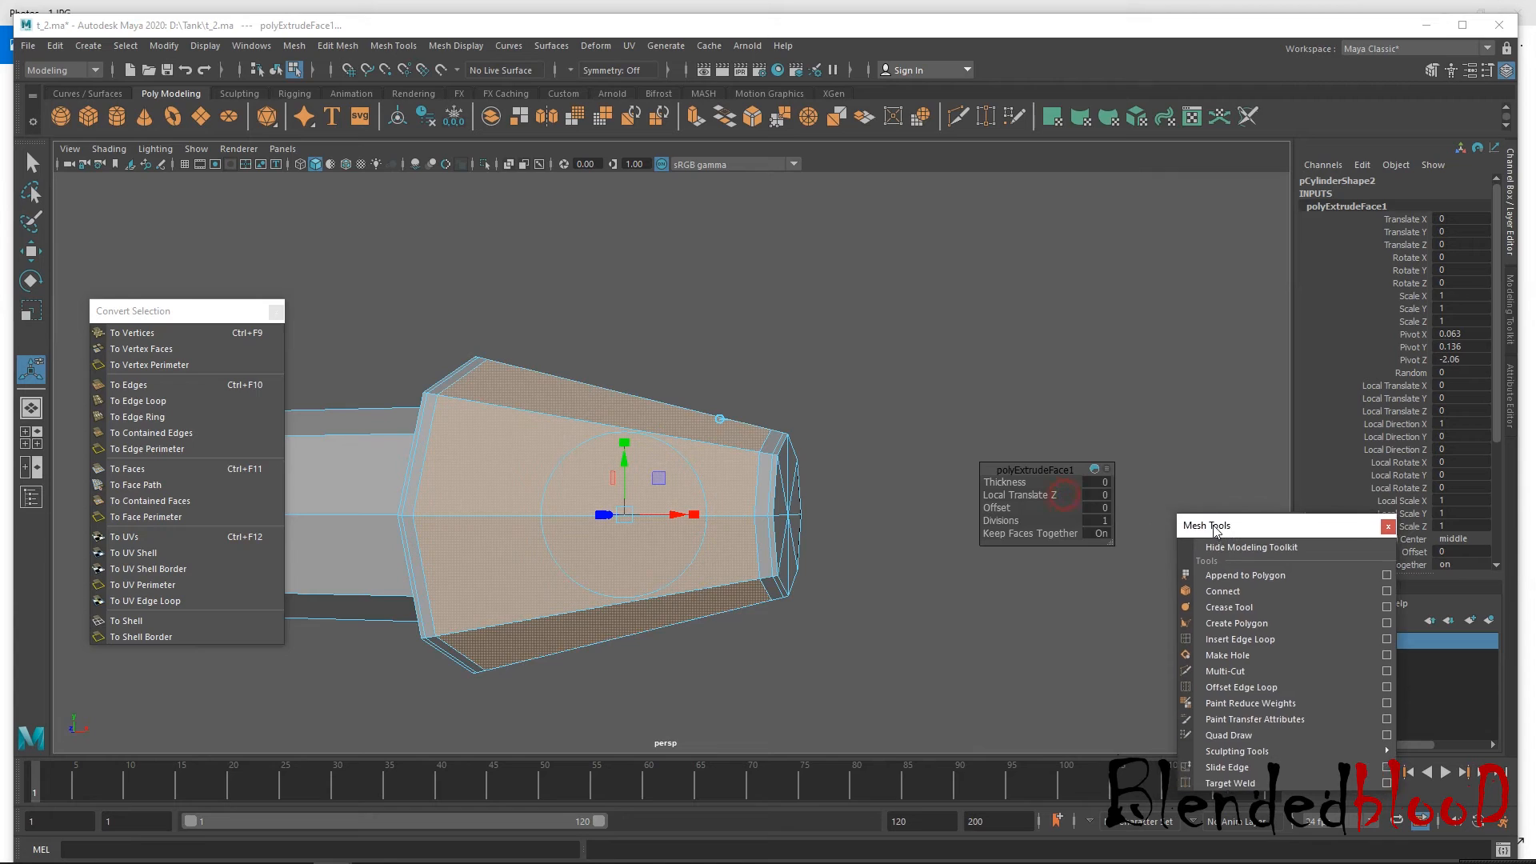
key(ctrl+z)
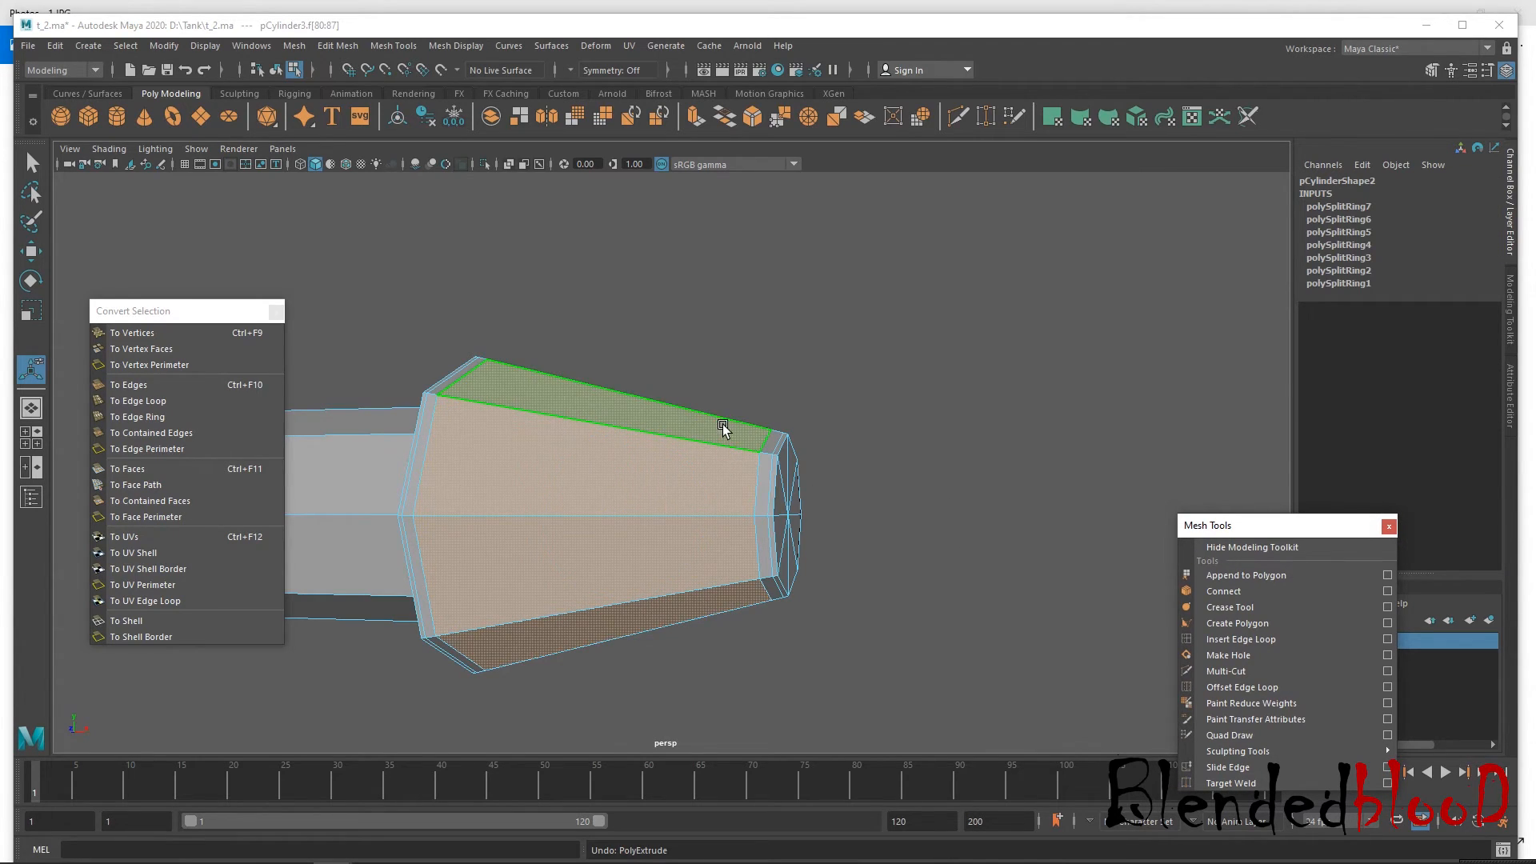
key(w)
key(3)
key(1)
click(744, 490)
key(ctrl+z)
alt+drag(971, 408, 724, 423)
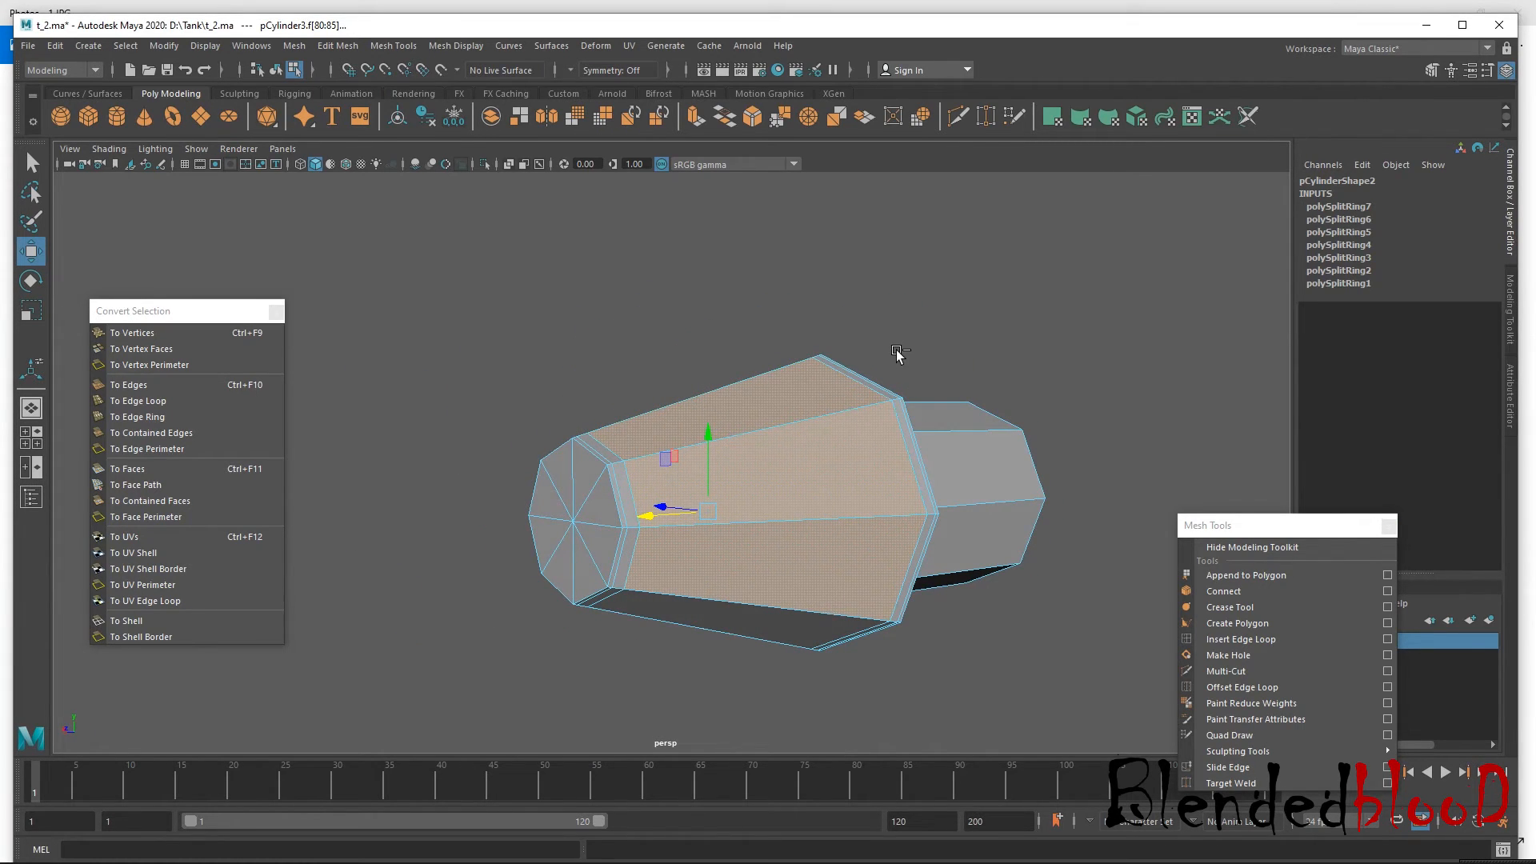
Redo the selection of the tapered head's side faces, extrude them in place with Keep Faces Together off, and preview the mesh smoothed.
key(ctrl+z)
key(ctrl+z)
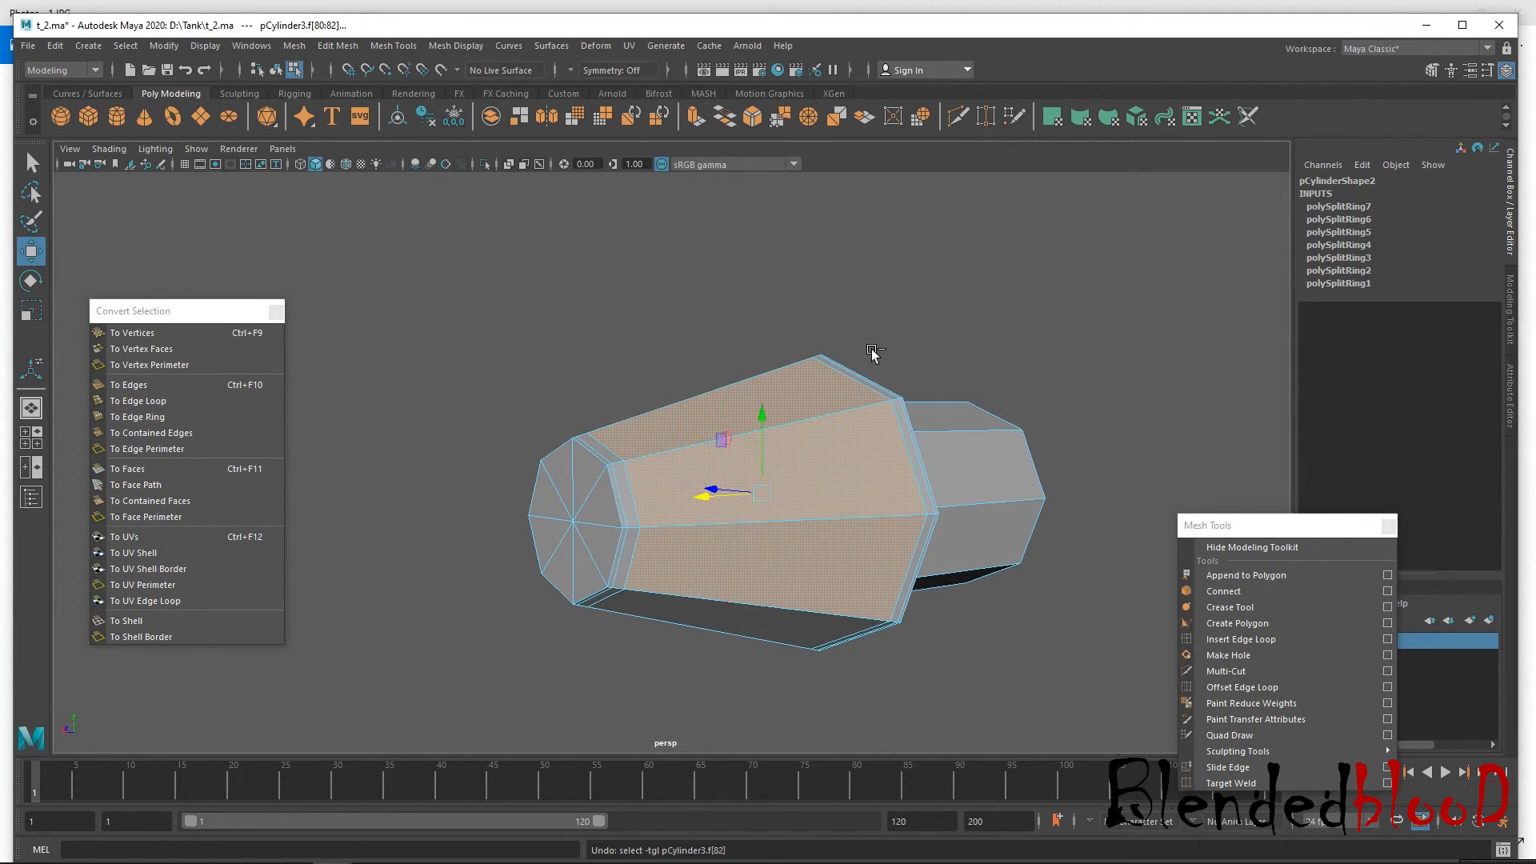
shift+click(732, 429)
alt+drag(732, 430, 696, 427)
shift+click(528, 392)
shift+click(515, 565)
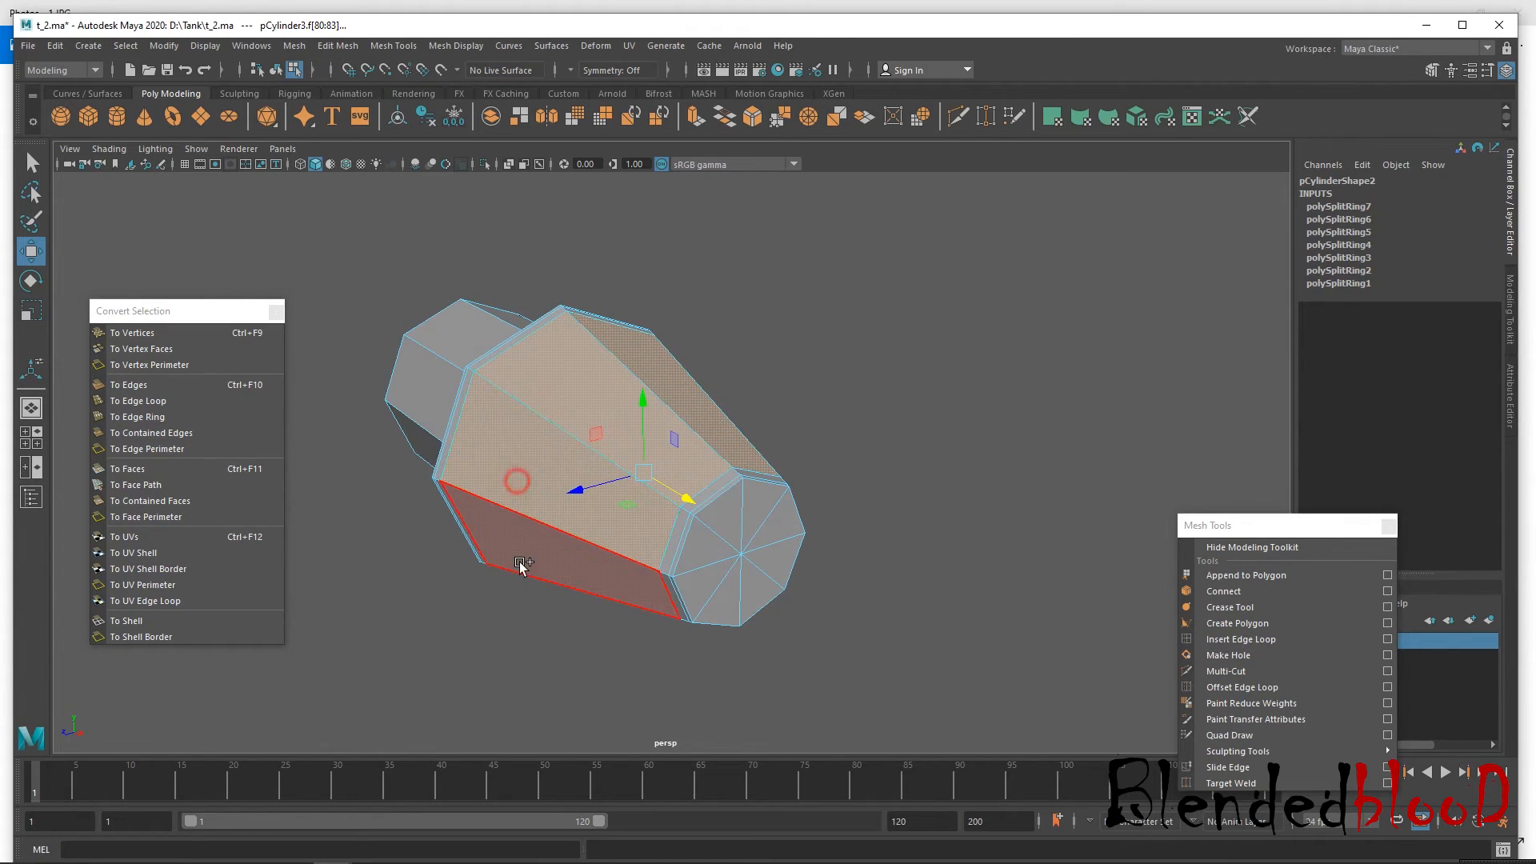
alt+drag(680, 588, 693, 617)
shift+click(686, 532)
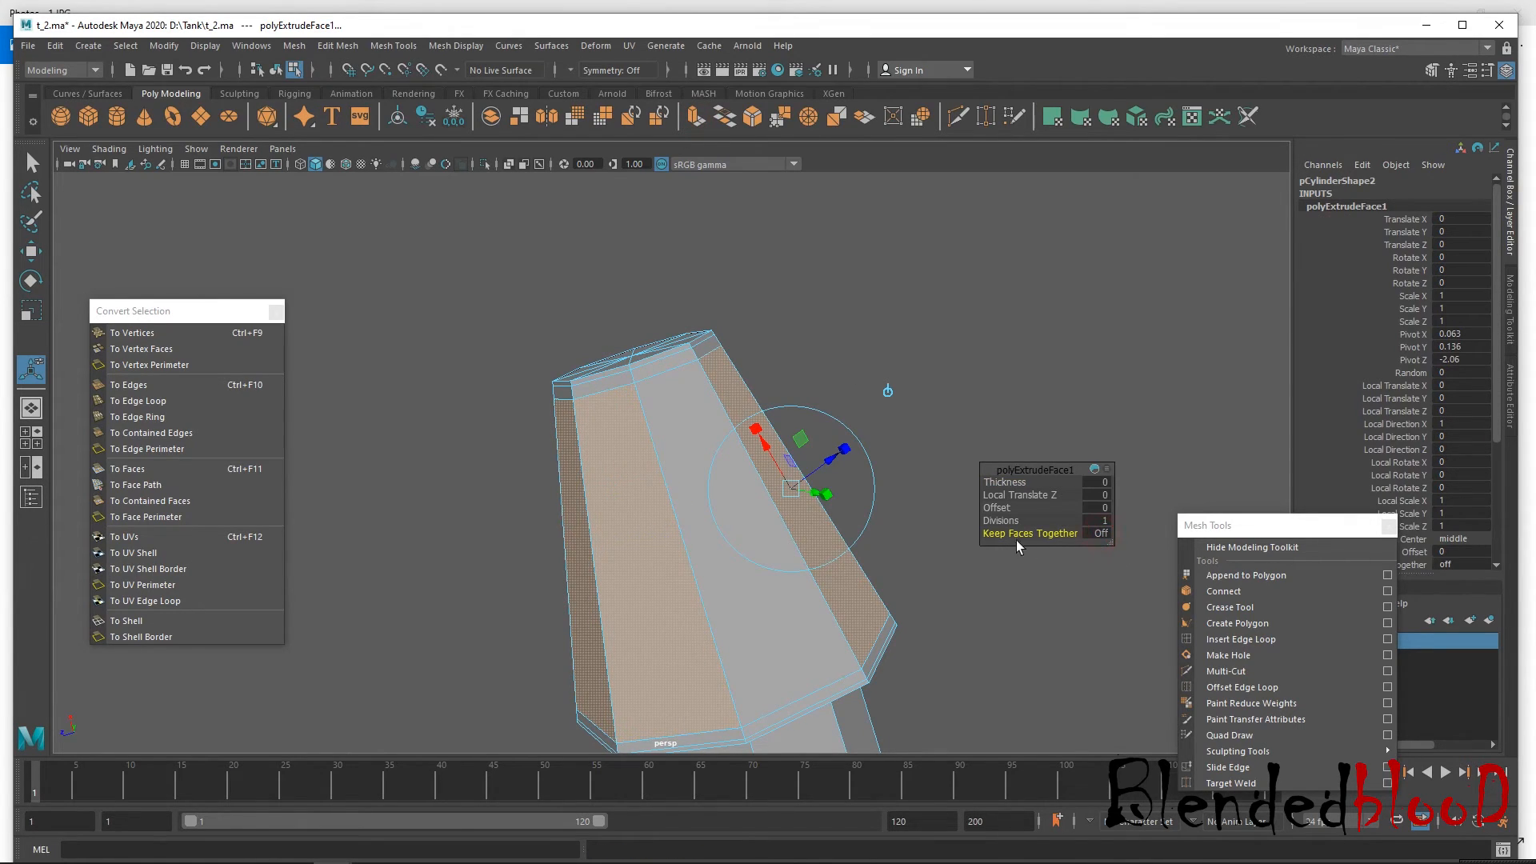
key(w)
alt+drag(864, 405, 707, 428)
key(3)
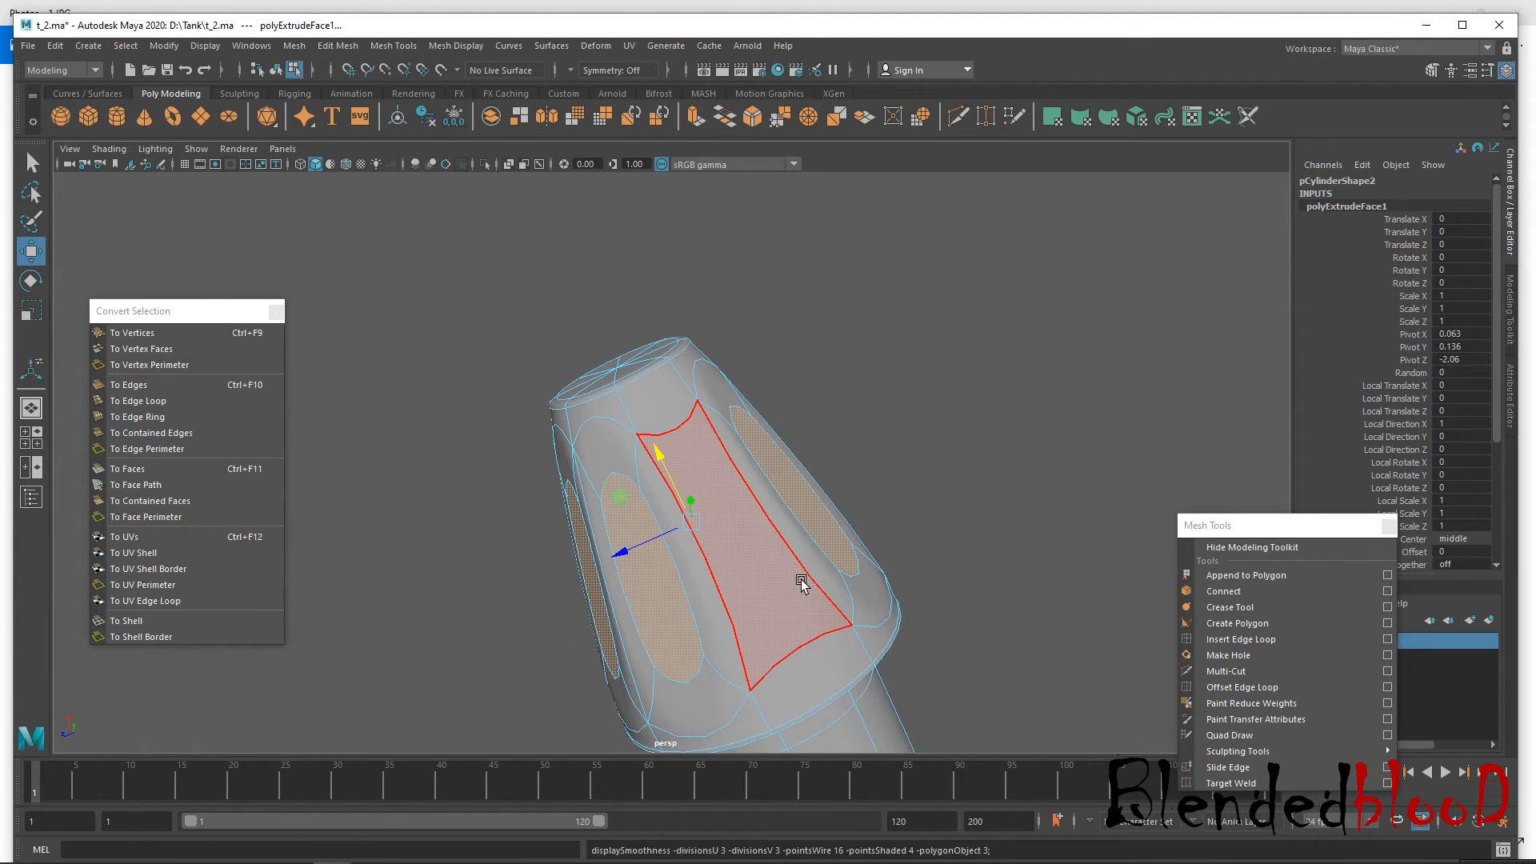
Extrude the one missed long side face of the tapered head in place and turn the smooth preview off.
click(759, 582)
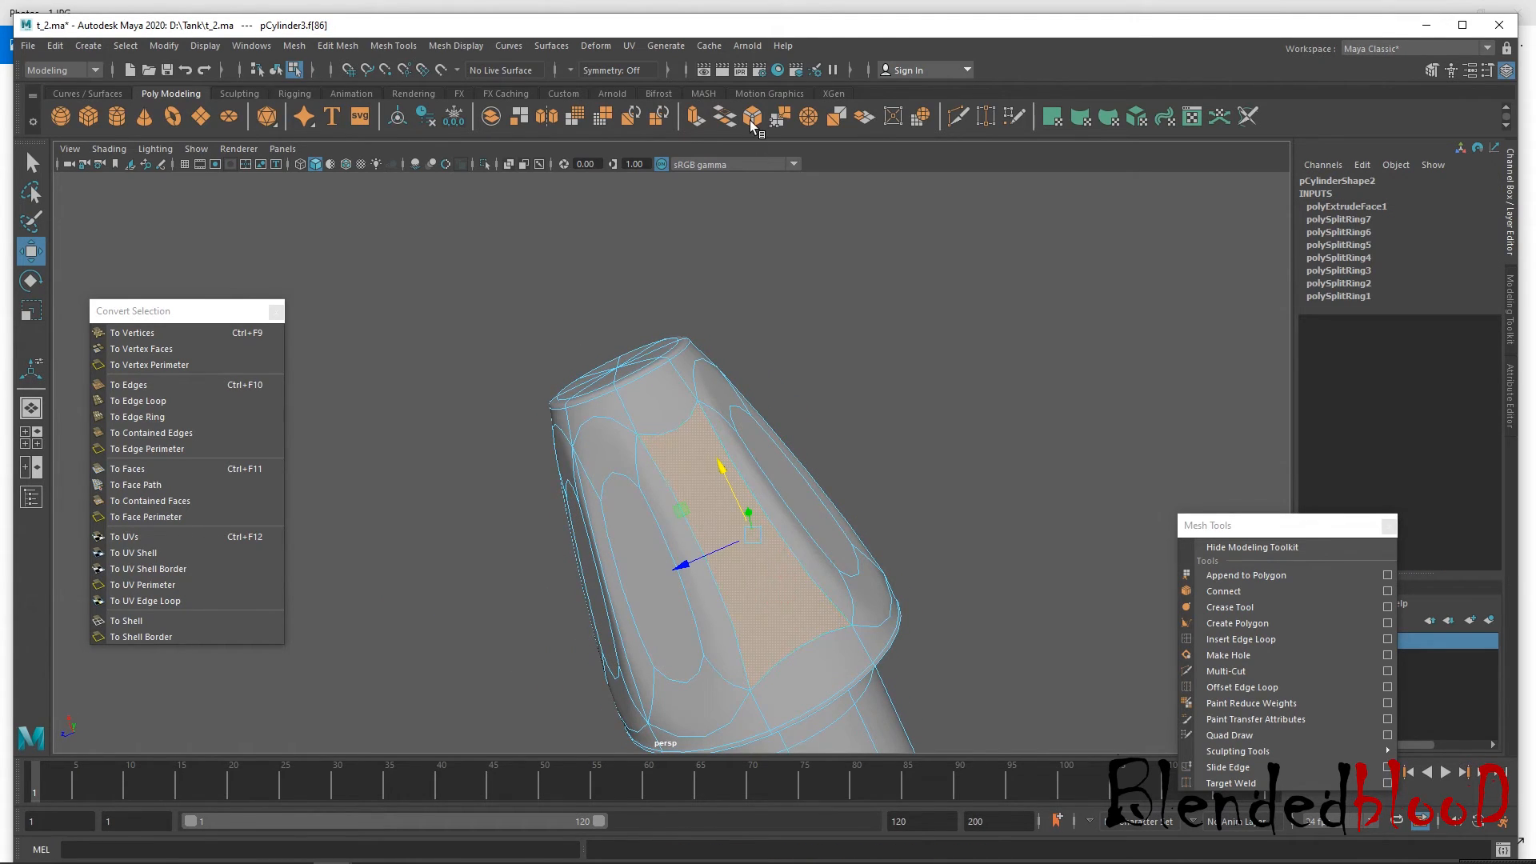
click(698, 118)
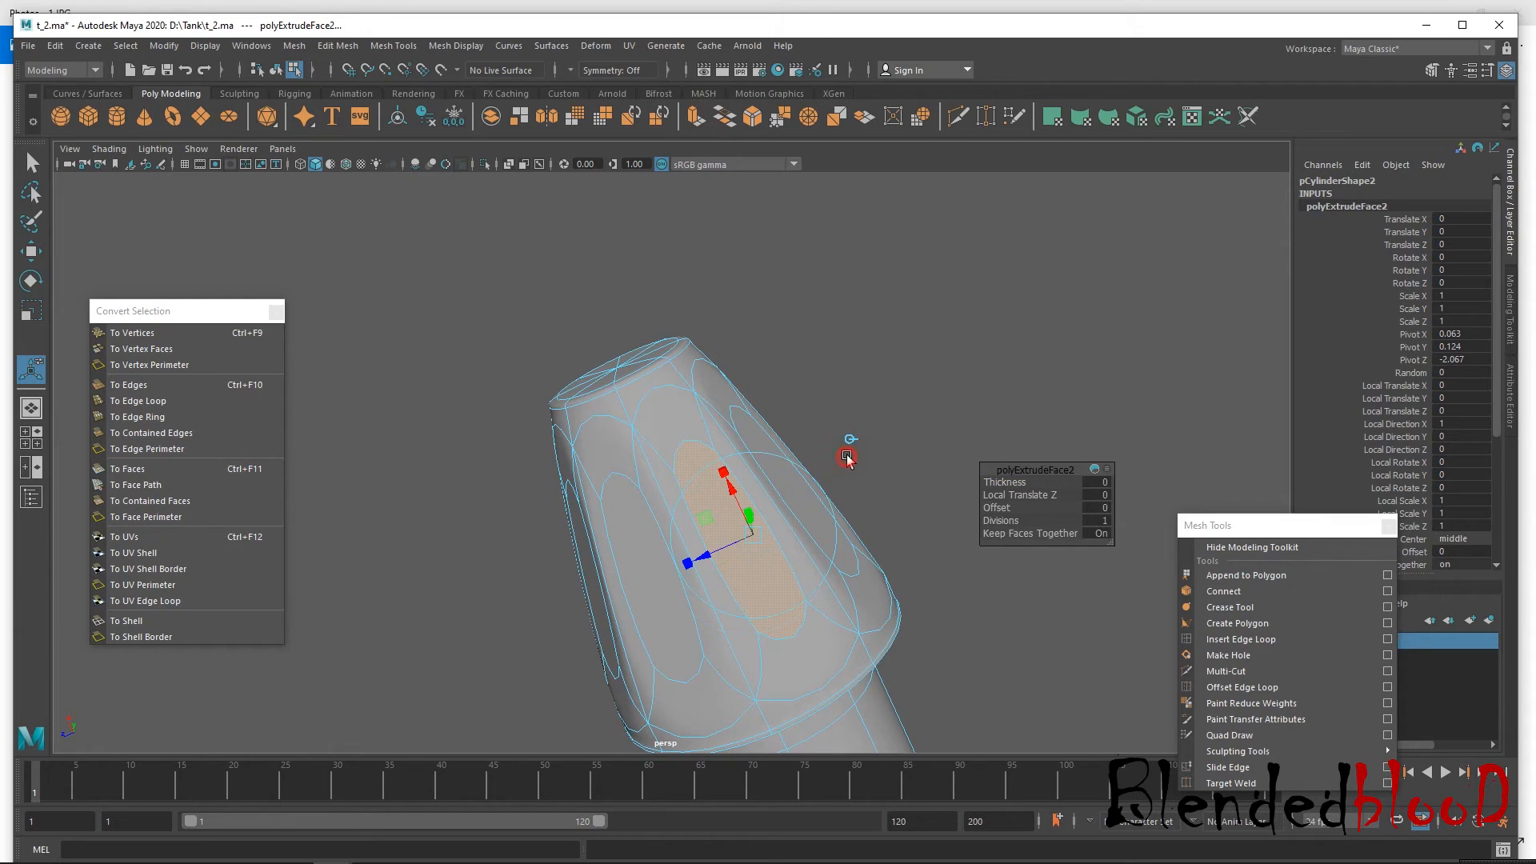
key(w)
key(1)
Examine the bolt's tapered head from several angles, switching to the four-view layout and smooth preview.
alt+drag(780, 452, 923, 539)
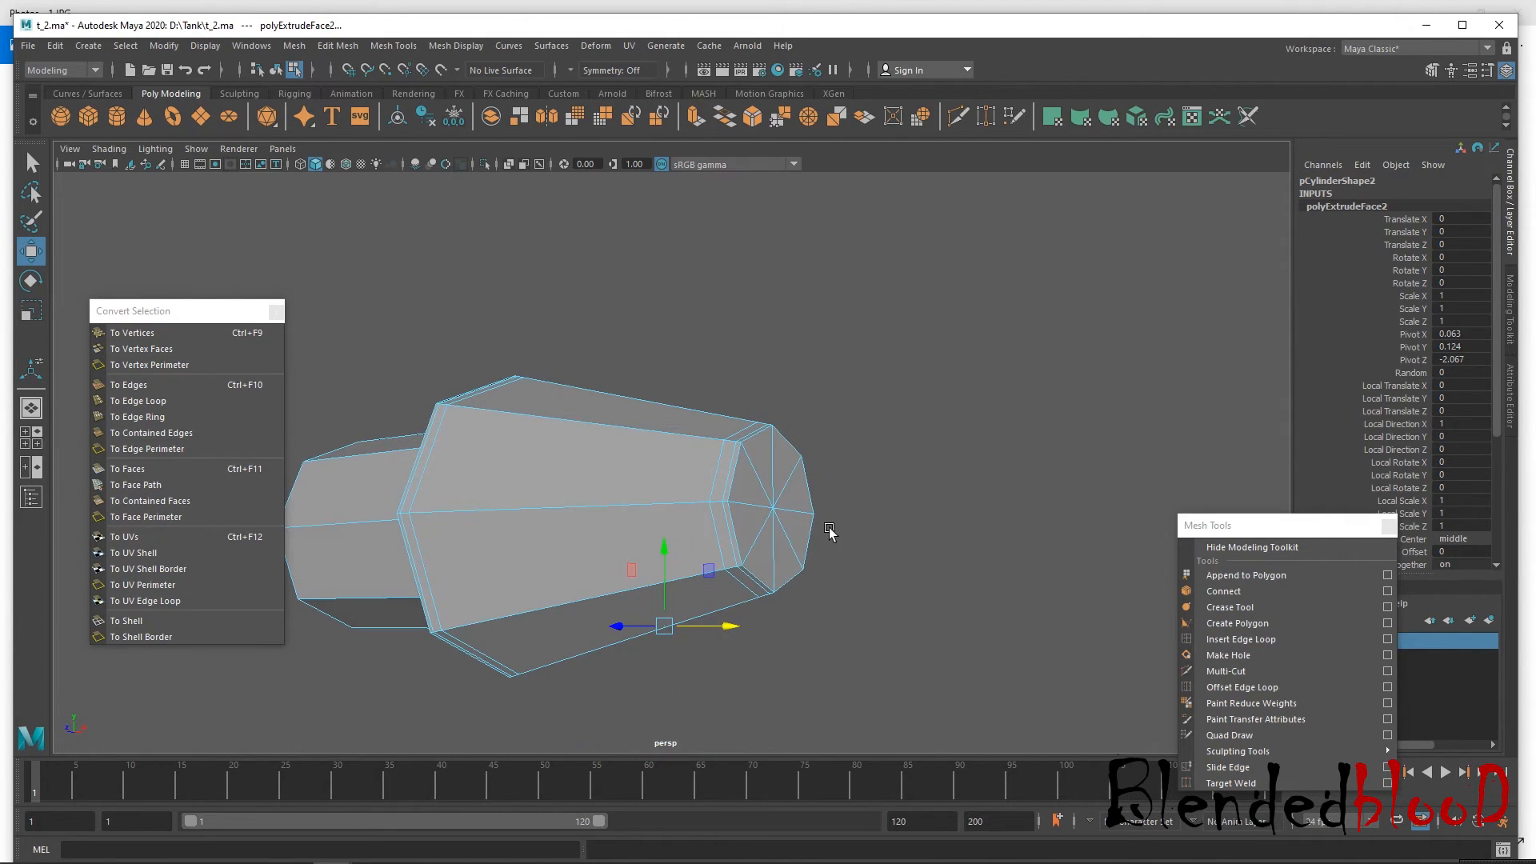
alt+middle_drag(336, 504, 836, 480)
click(1148, 440)
mouse_move(1043, 459)
alt+mouse_down()
mouse_move(991, 453)
mouse_move(1021, 458)
alt+mouse_up()
drag(1200, 534, 1277, 421)
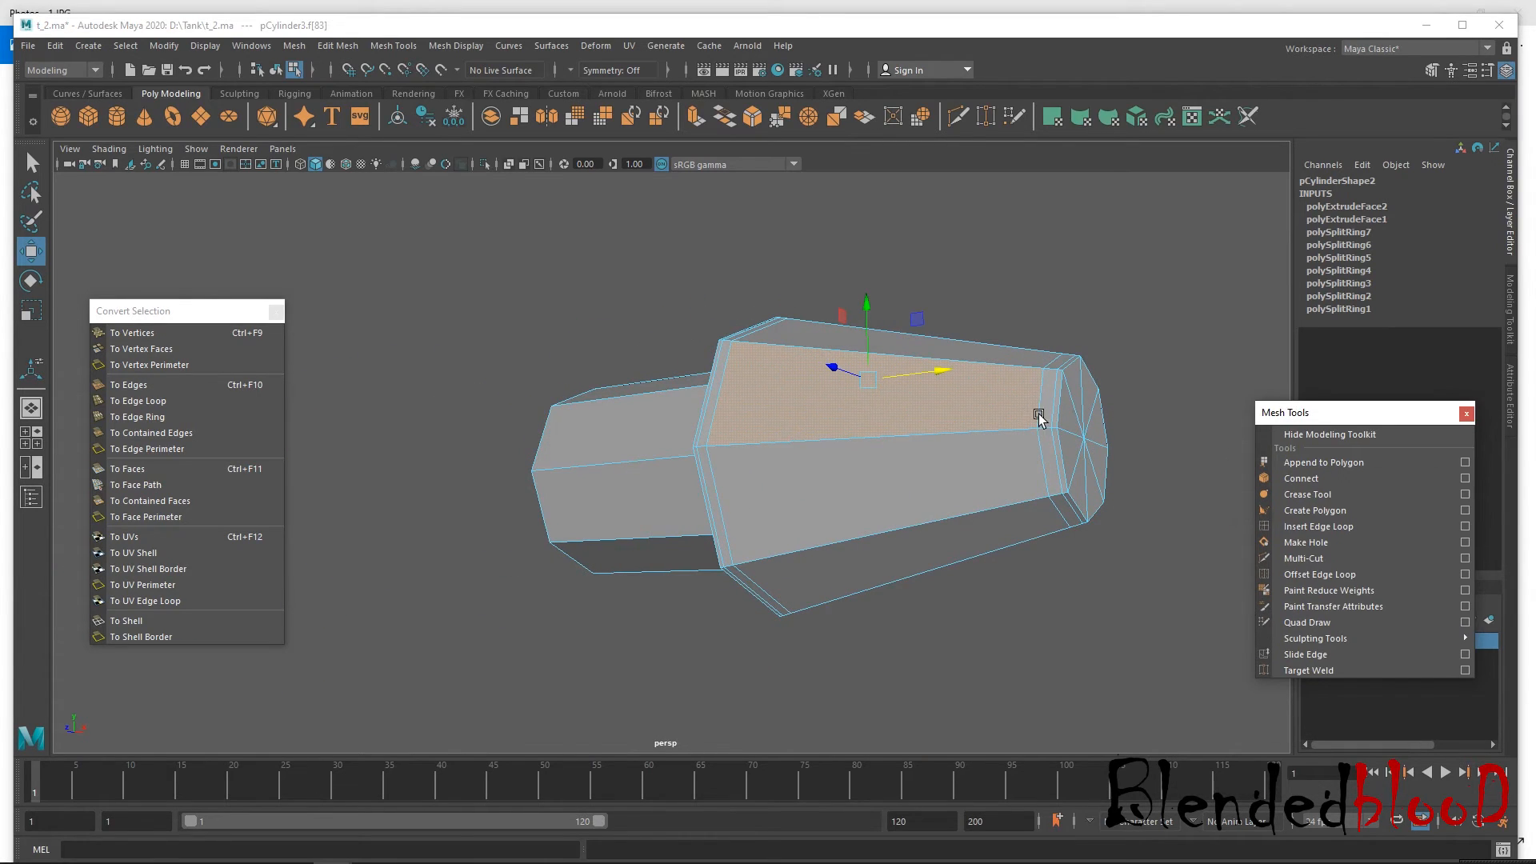
key(space)
key(shift+f)
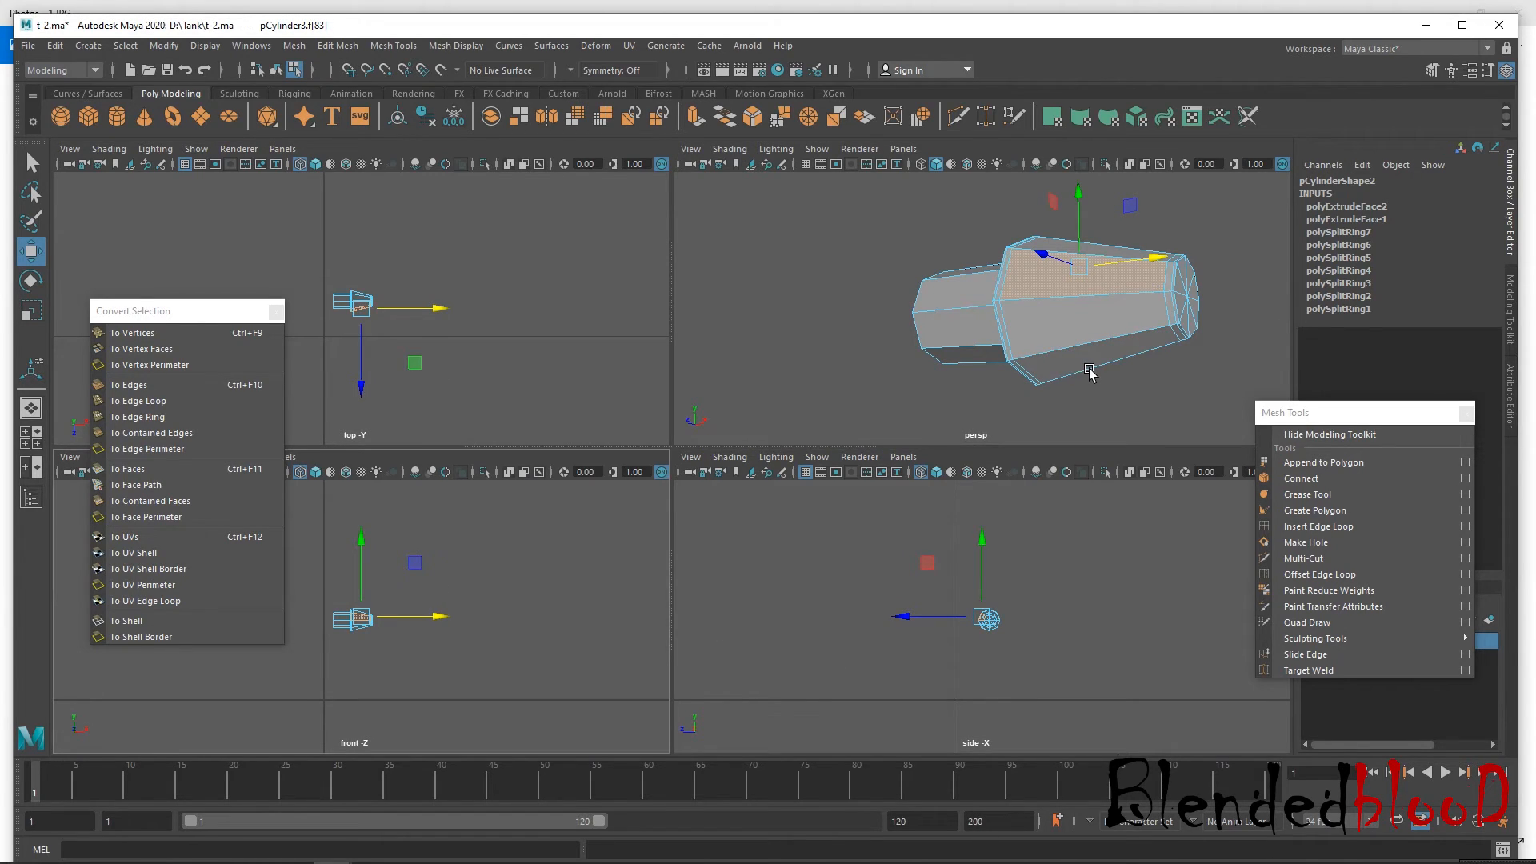
scroll(1075, 312, up, 5)
scroll(1071, 364, down, 6)
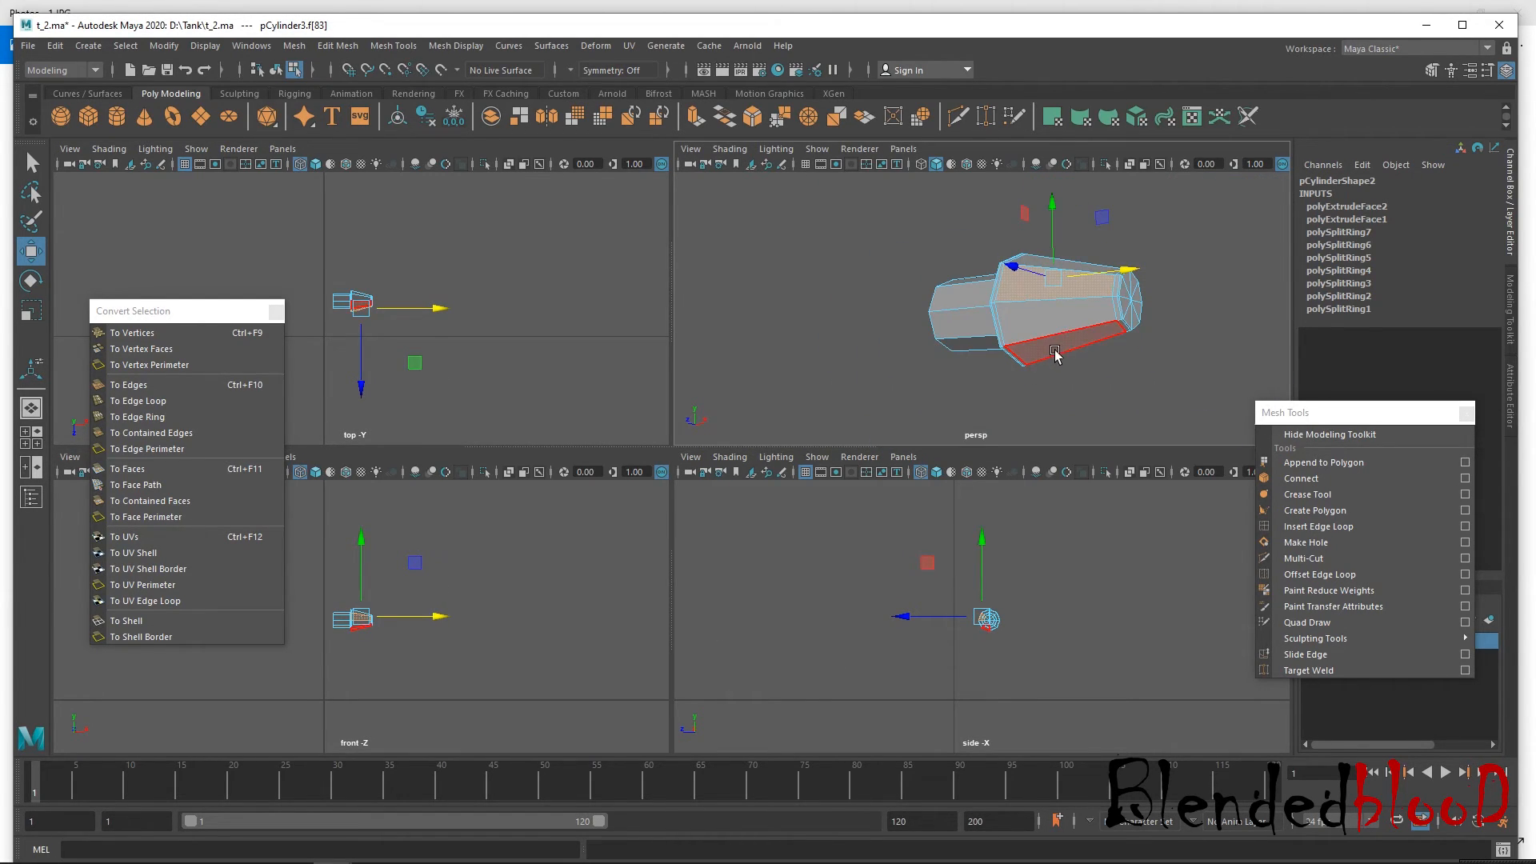
key(r)
alt+drag(1048, 285, 1034, 358)
key(w)
key(3)
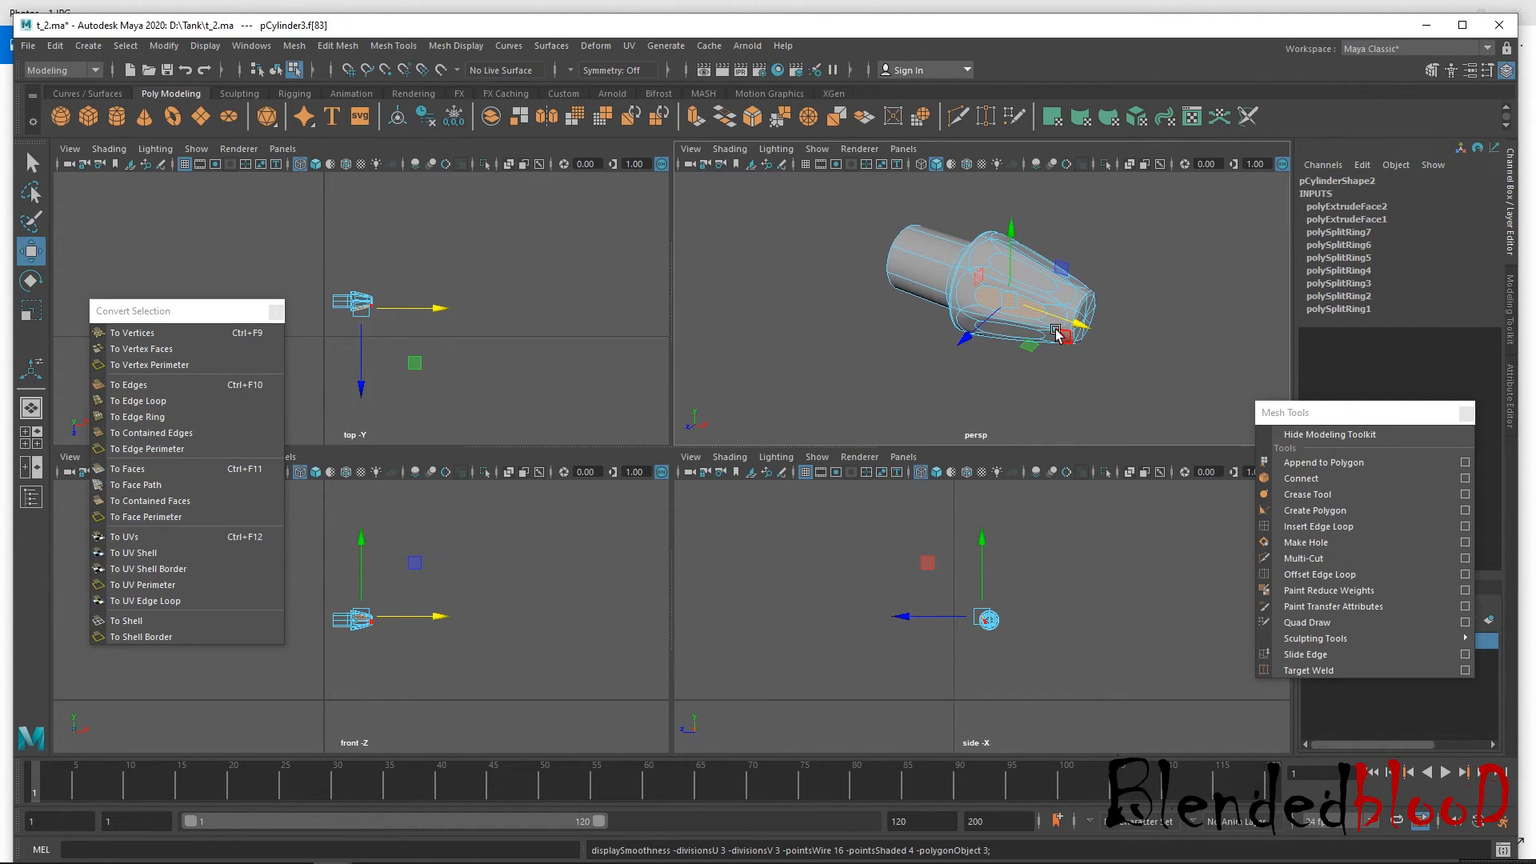
Select the long side faces all around the bolt's tapered head in perspective view with the smooth preview off.
key(space)
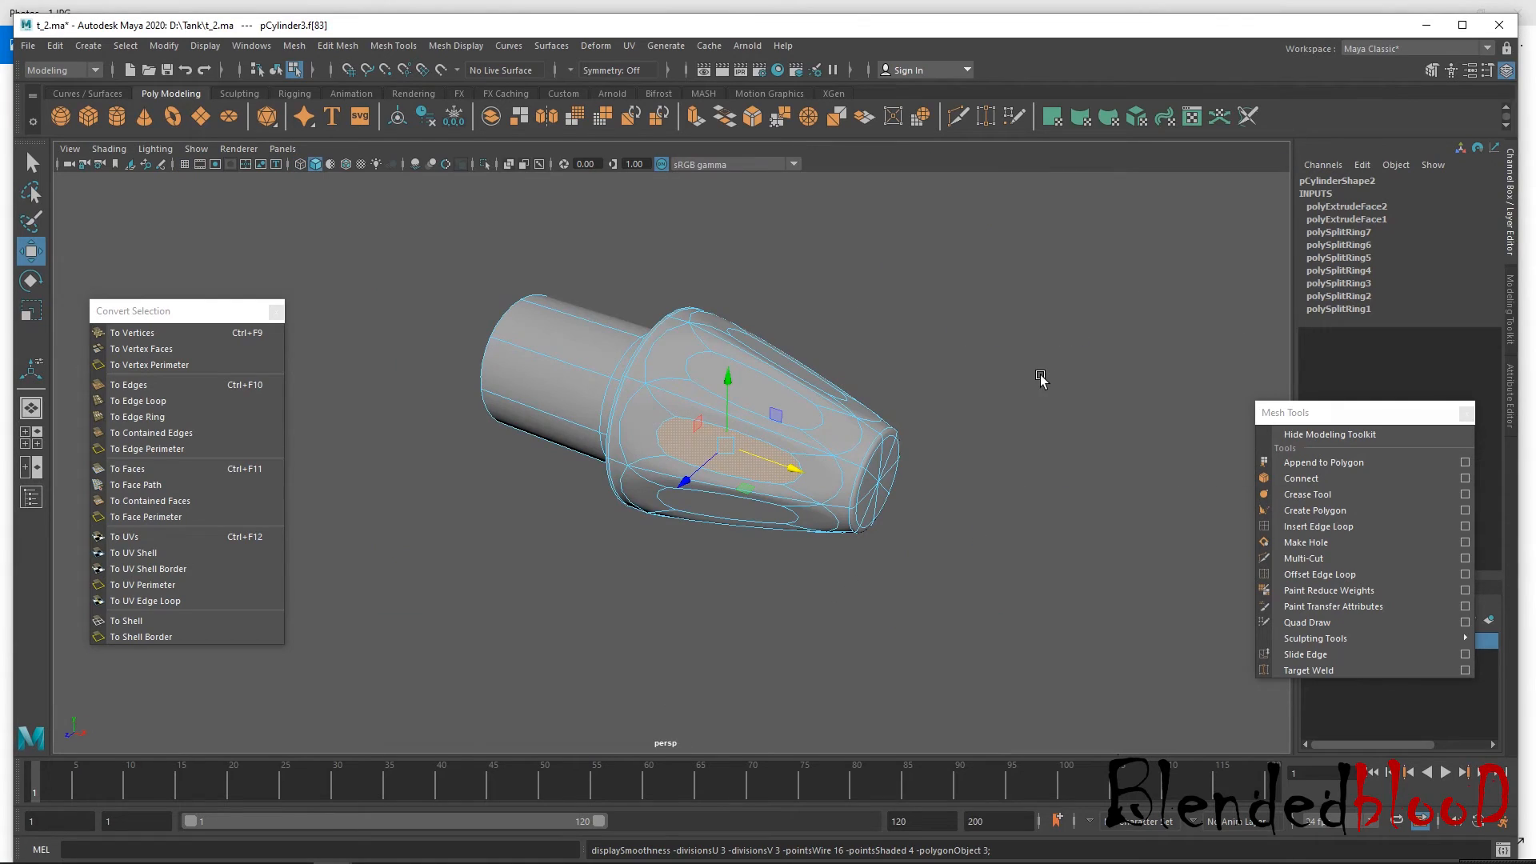
key(1)
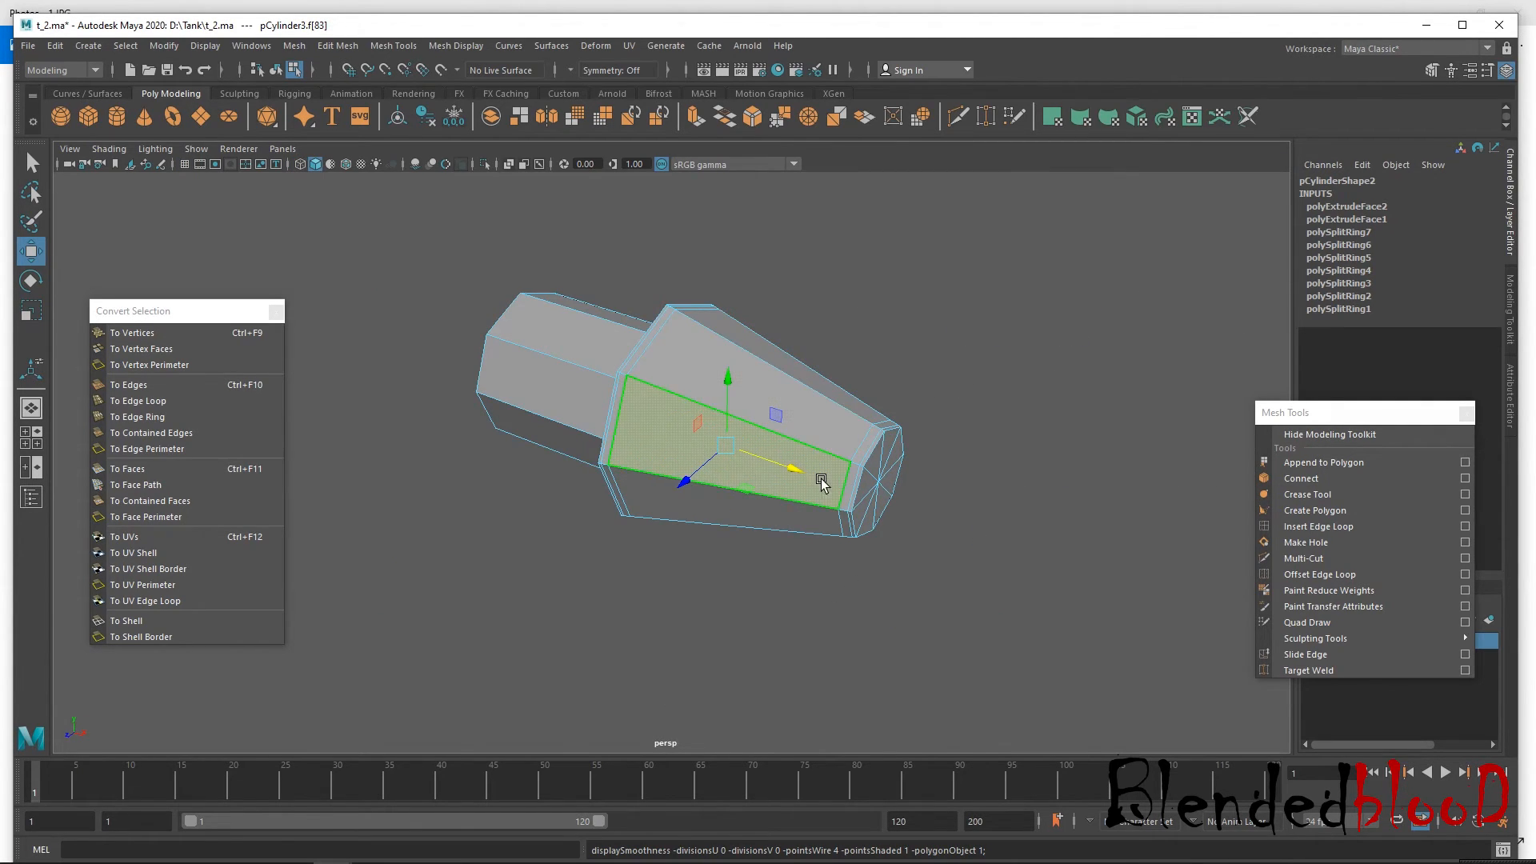
key(f)
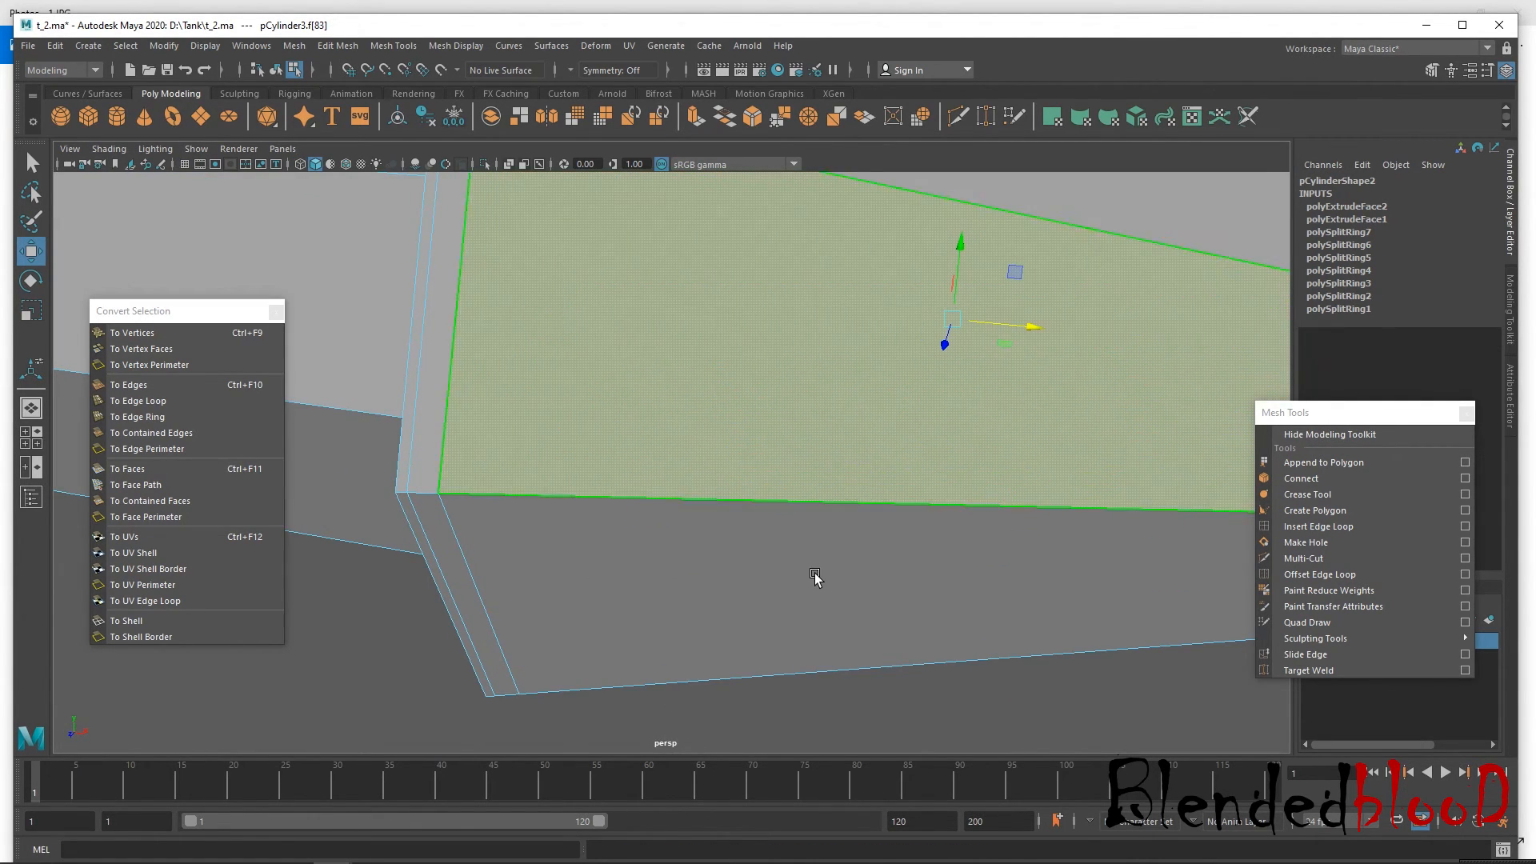
shift+click(816, 585)
alt+drag(912, 581, 788, 535)
shift+click(896, 564)
alt+right_drag(1048, 559, 968, 610)
alt+drag(967, 606, 843, 583)
shift+click(781, 467)
alt+drag(910, 422, 822, 550)
shift+click(770, 503)
shift+click(767, 444)
shift+click(737, 386)
alt+drag(740, 390, 996, 599)
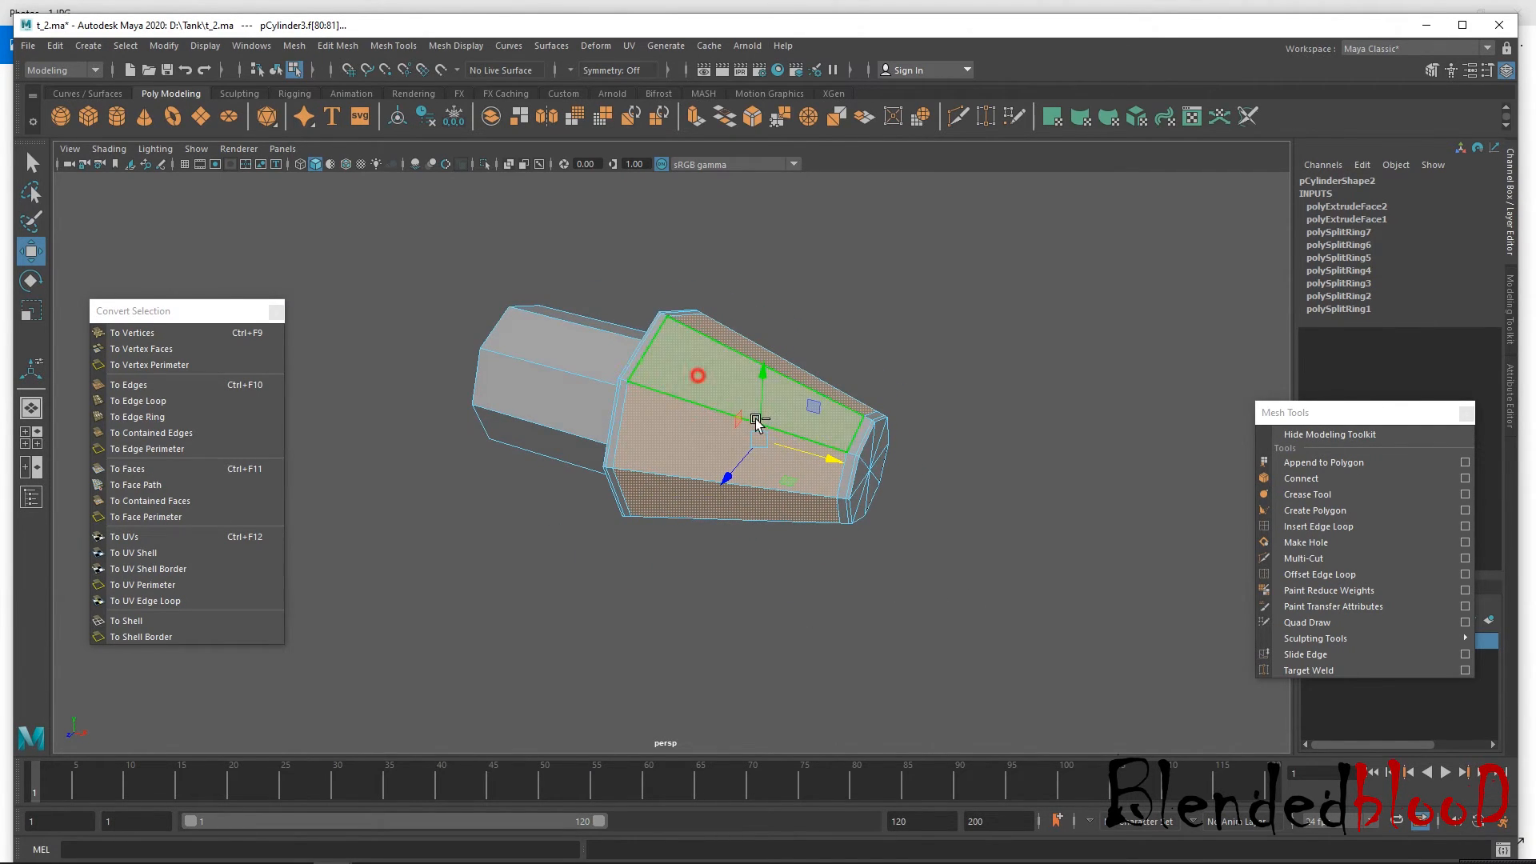
alt+drag(968, 516, 919, 448)
Try to extrude the selected side faces again with a slight scale, preview the mesh smoothed and return to object mode.
click(695, 120)
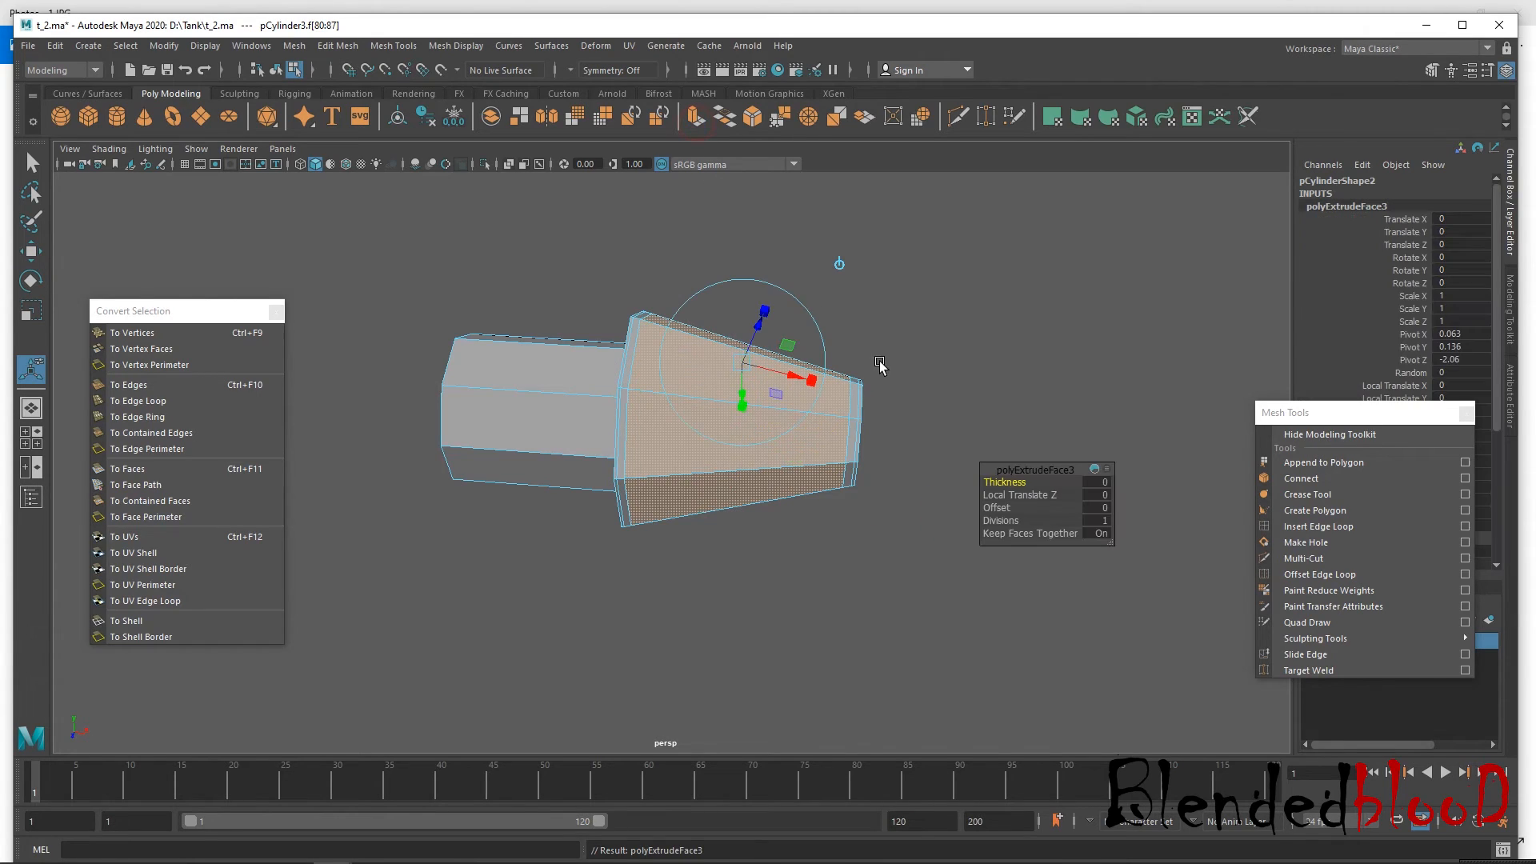
key(r)
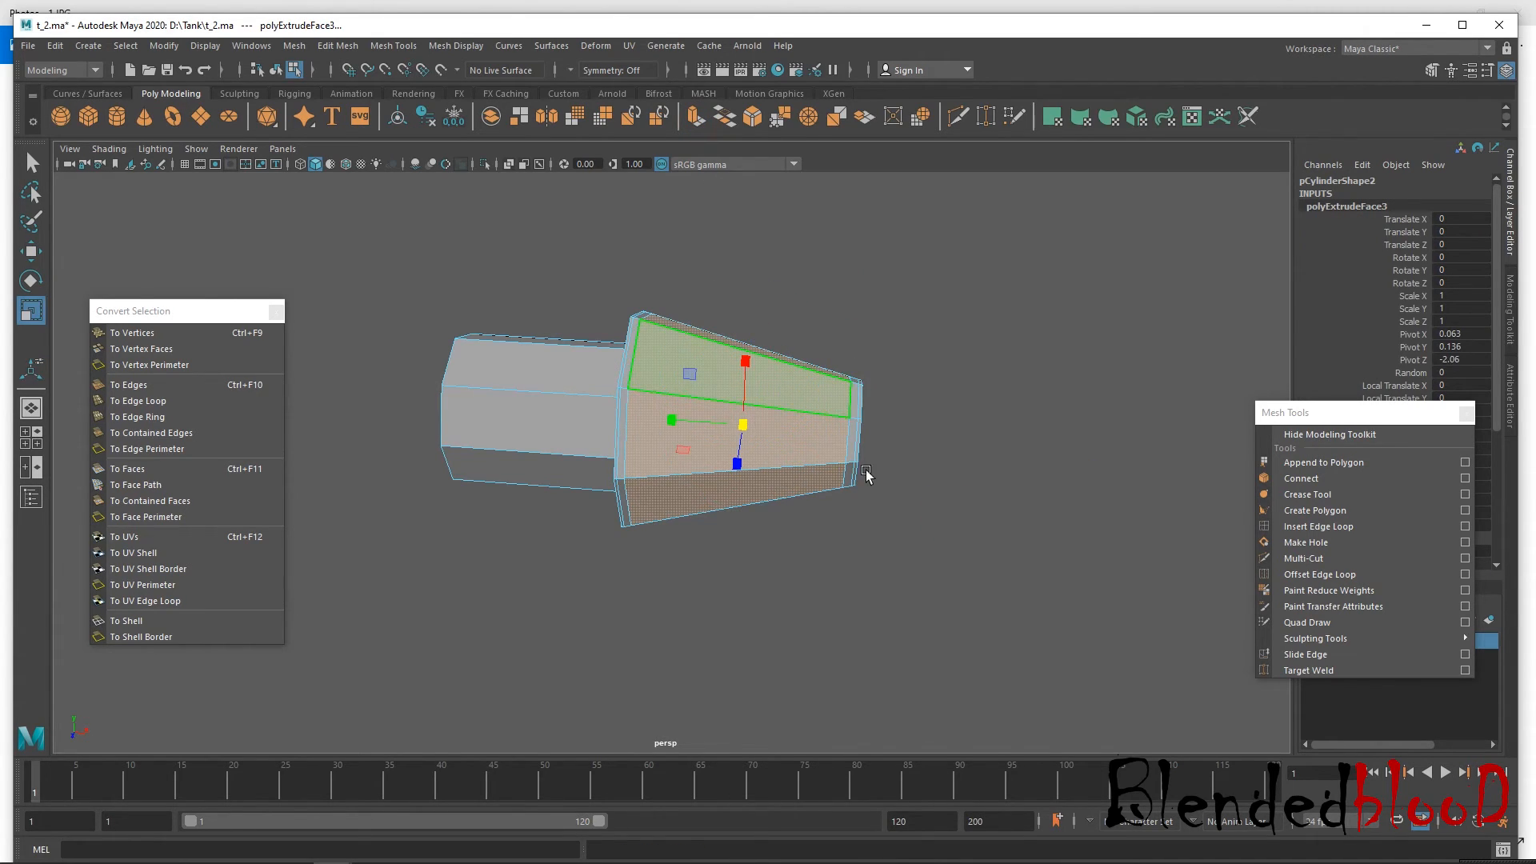
alt+drag(921, 542, 824, 542)
drag(719, 430, 721, 433)
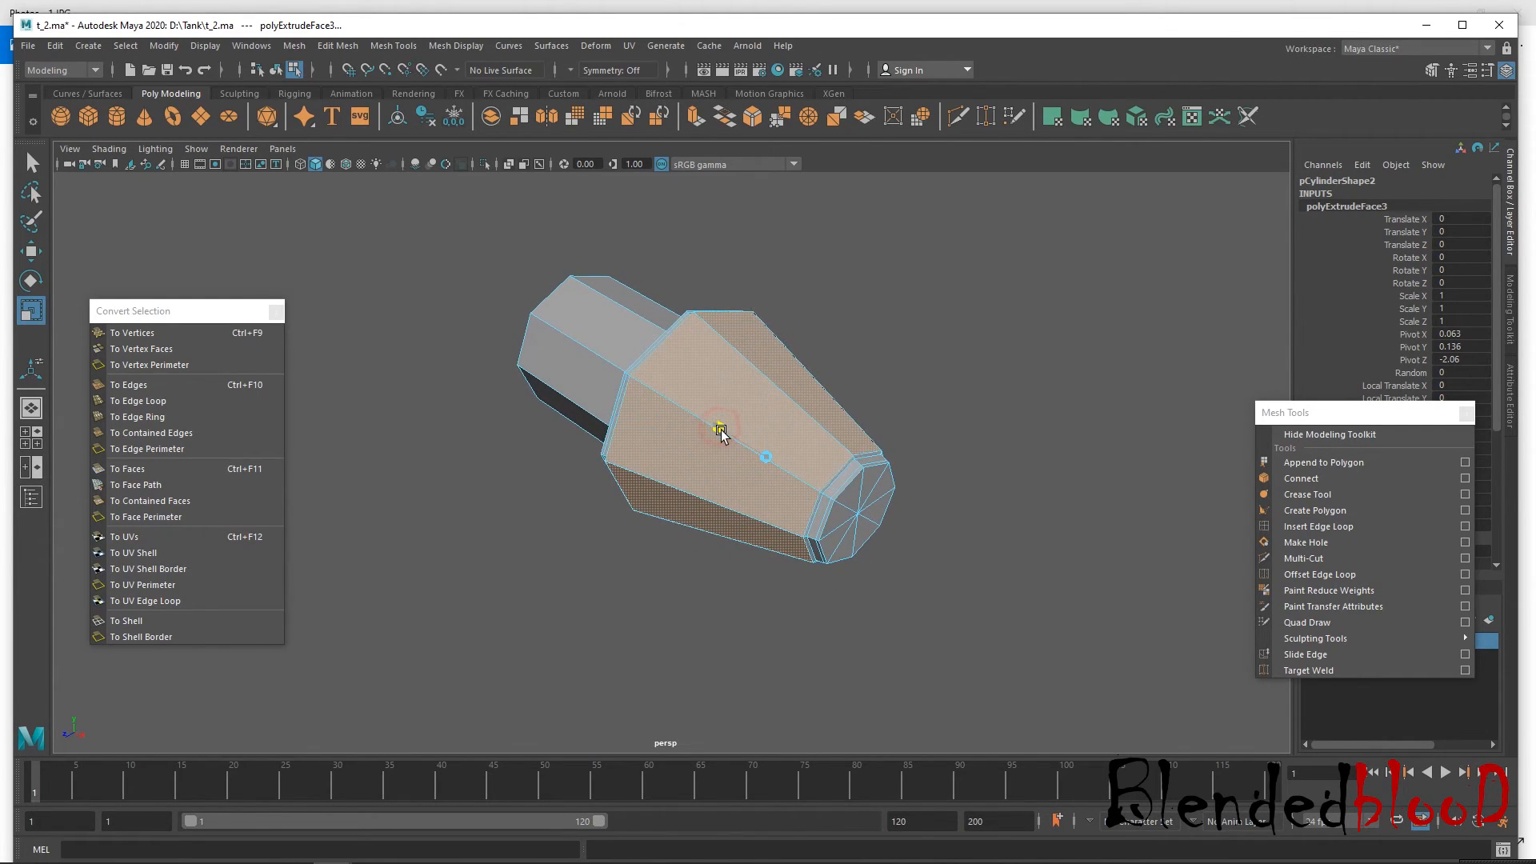
key(w)
key(3)
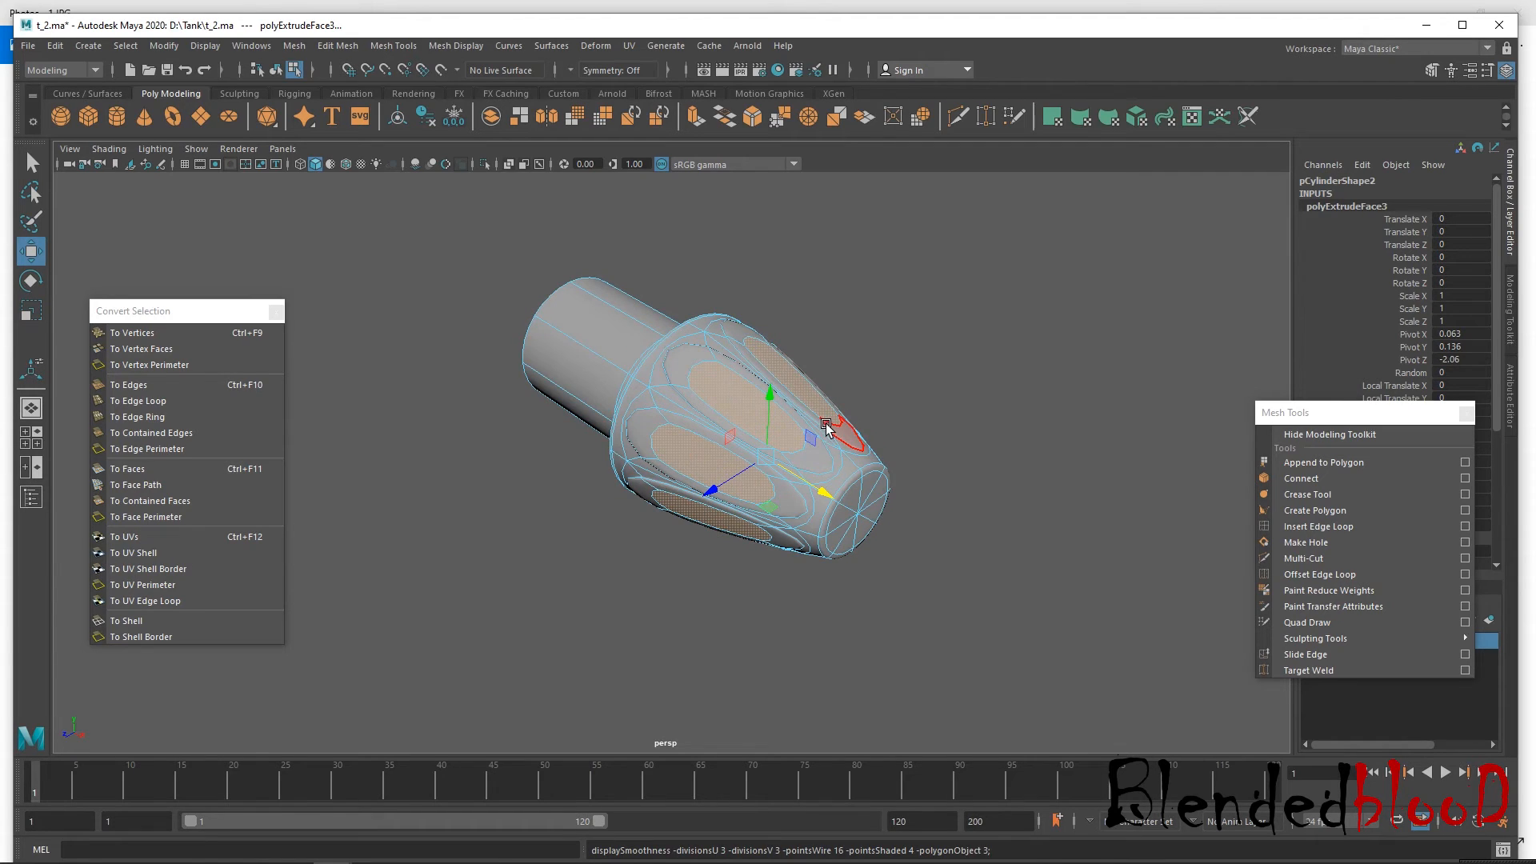
right_drag(804, 403, 915, 366)
click(914, 415)
alt+drag(726, 571, 791, 527)
Undo the repeated extrusion of the tapered head's side faces.
key(ctrl+z)
key(ctrl+z)
key(ctrl+z)
key(ctrl+z)
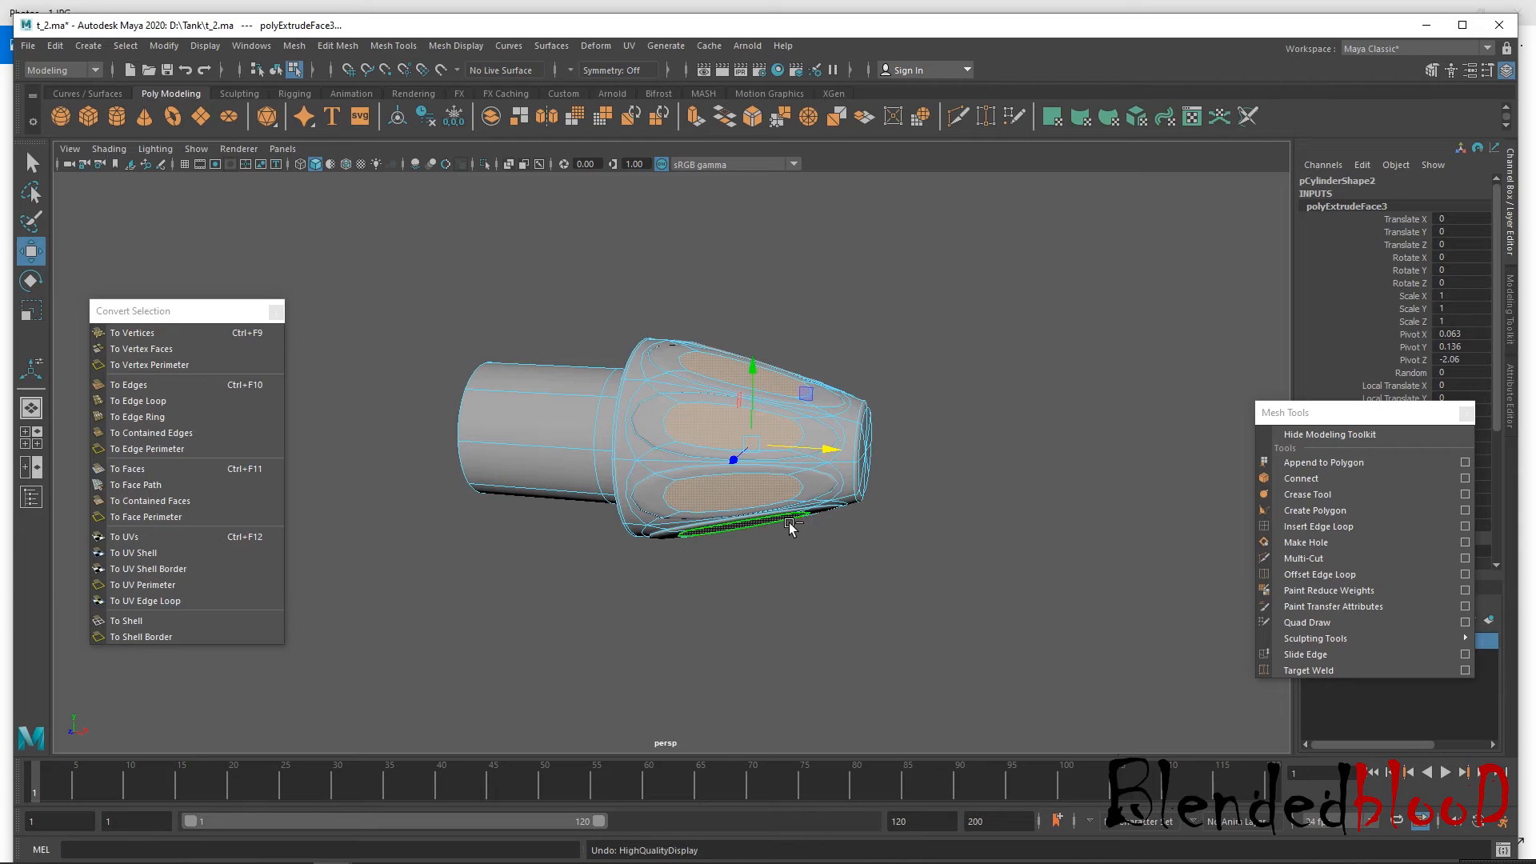
key(ctrl+z)
key(ctrl+z)
key(ctrl+z)
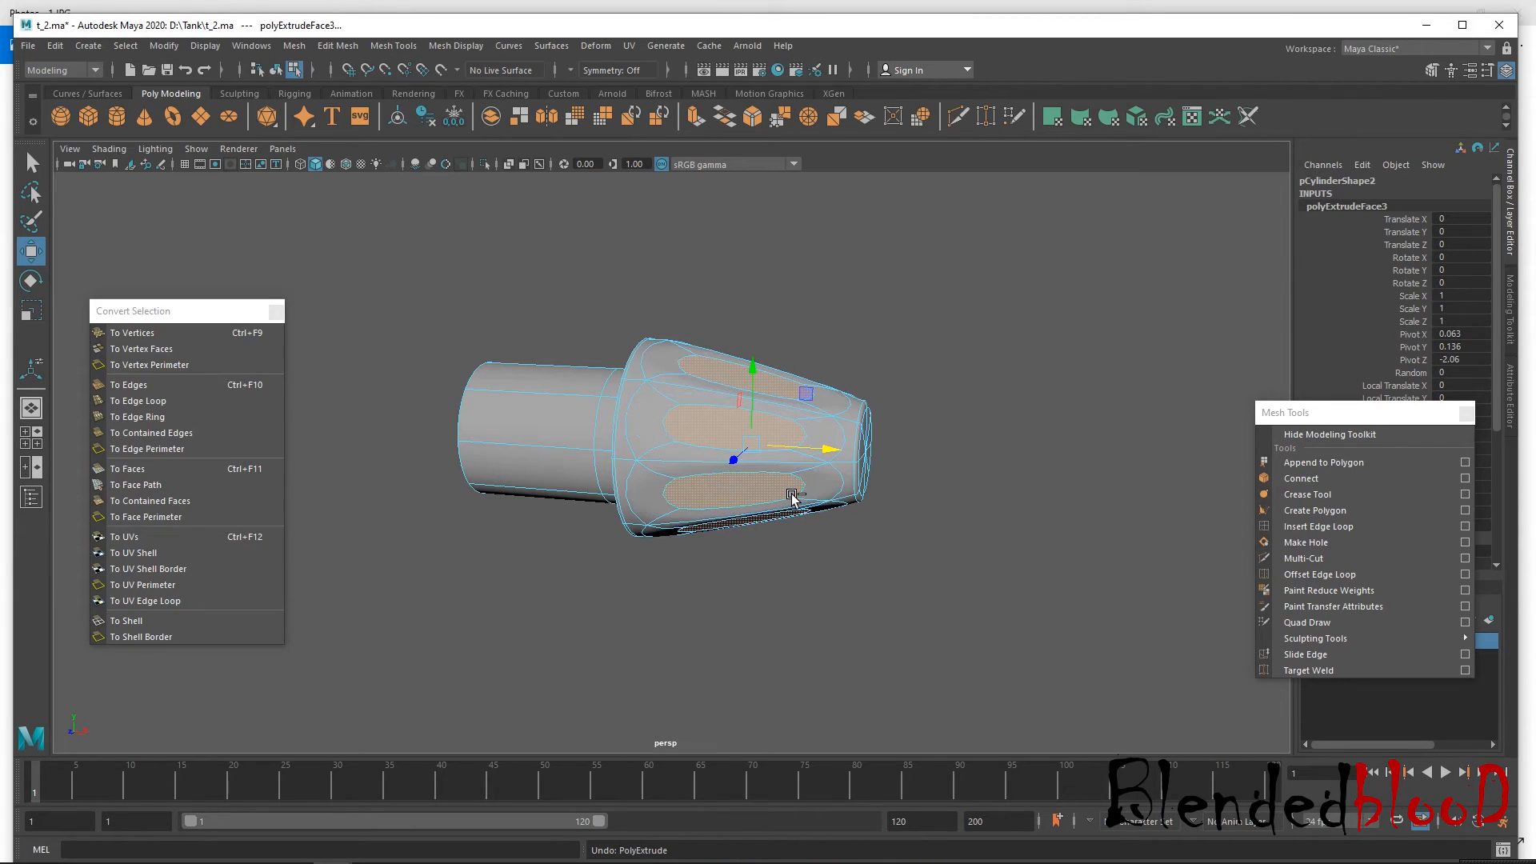
Return to object mode and reselect the whole bolt, framing it in the perspective view.
right_drag(812, 408, 901, 385)
click(916, 397)
alt+drag(944, 534, 783, 516)
drag(783, 516, 720, 567)
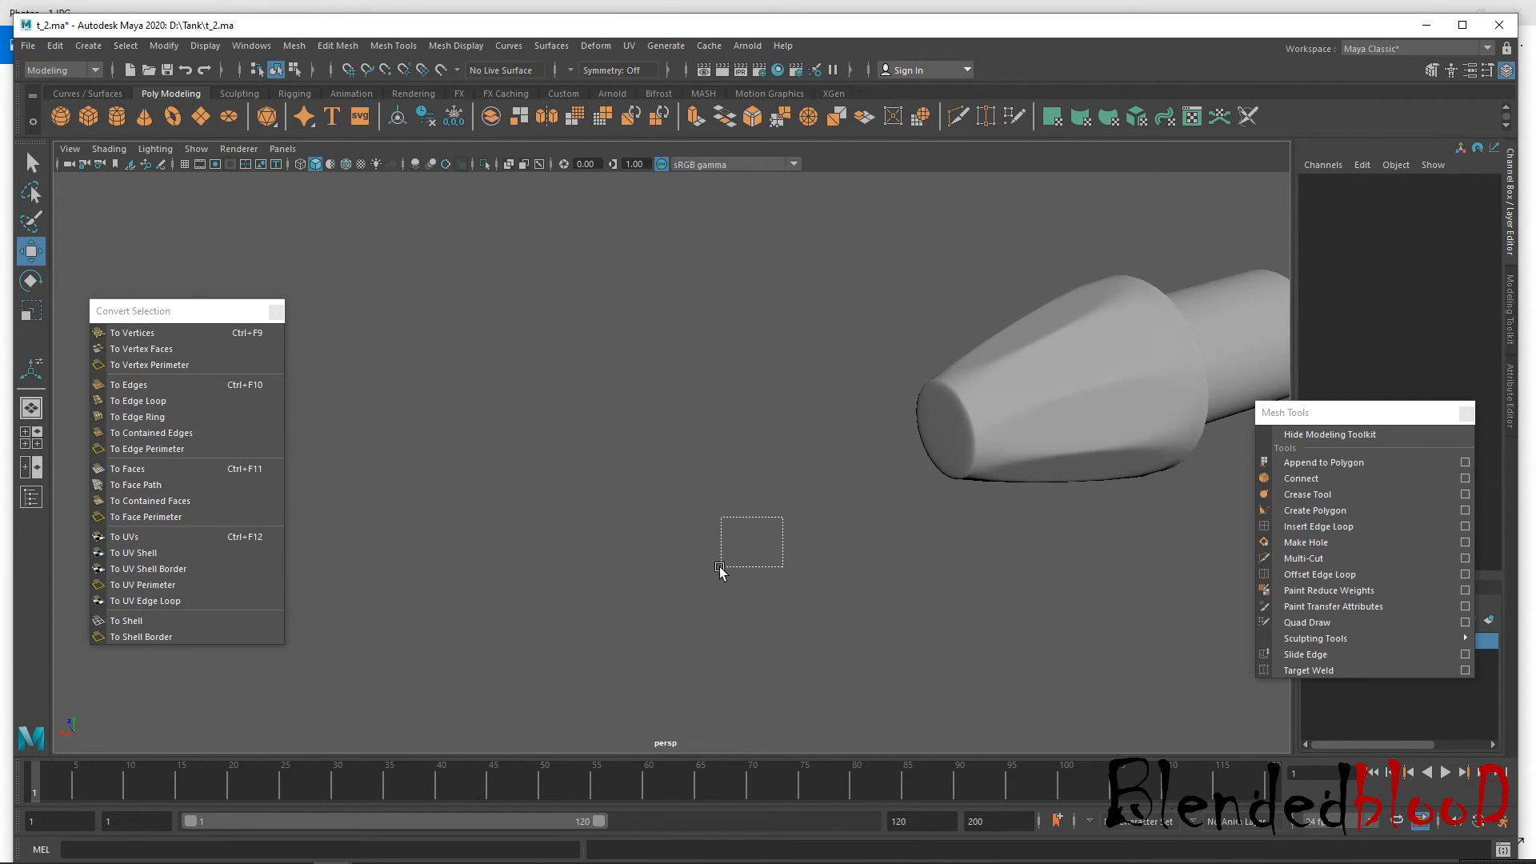
click(1012, 394)
key(f)
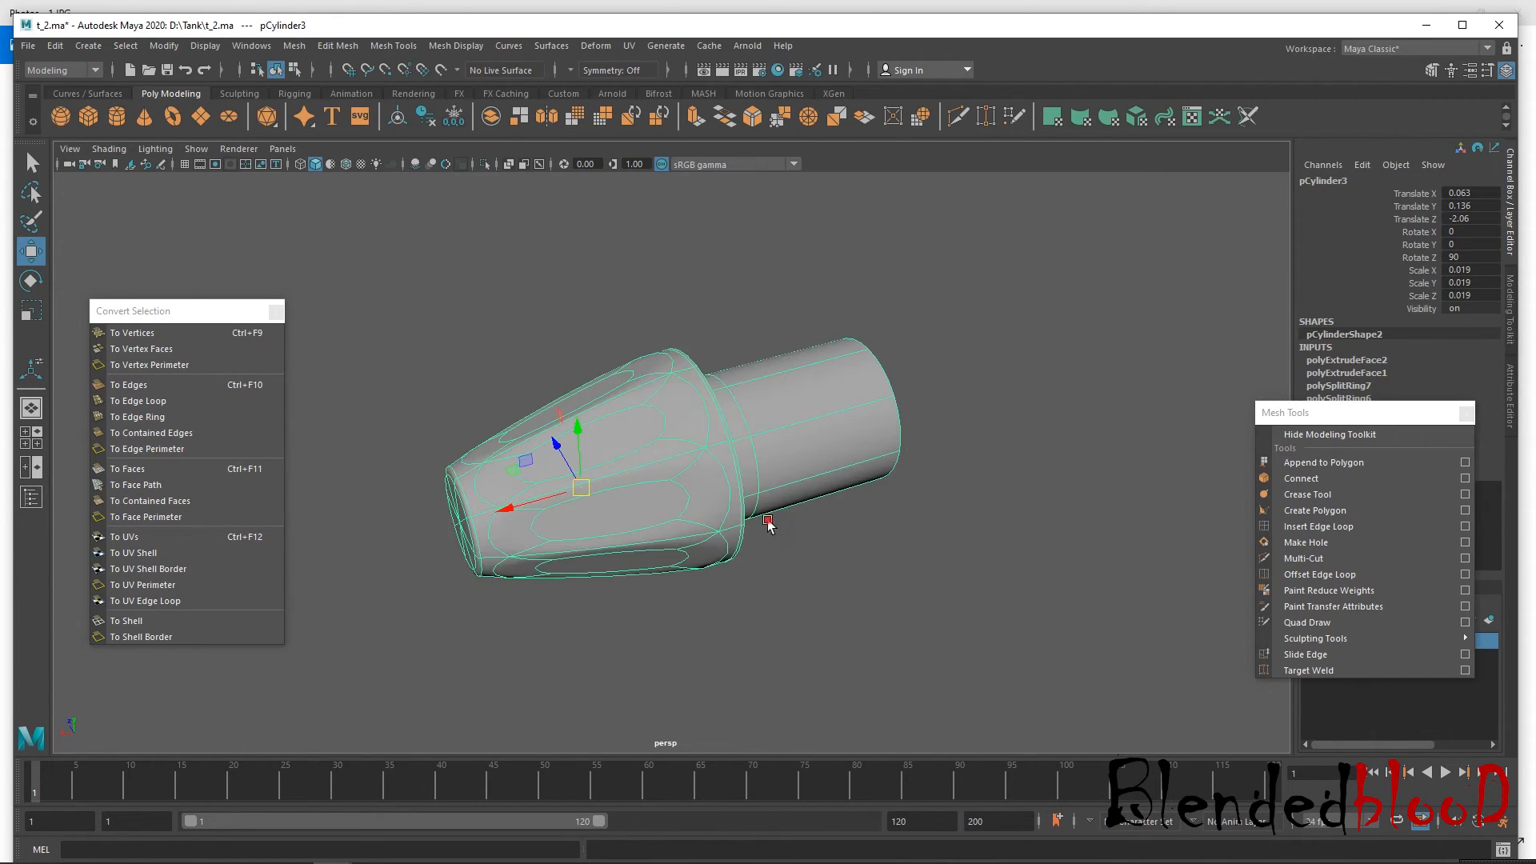
Flatten the bolt along its length to a Scale Y of about 0.003.
alt+drag(768, 521, 778, 439)
right_drag(783, 406, 836, 383)
click(1145, 491)
click(553, 476)
alt+drag(554, 477, 605, 478)
key(r)
click(730, 536)
alt+drag(611, 587, 813, 559)
click(714, 470)
click(908, 582)
mouse_move(719, 586)
alt+mouse_down()
mouse_move(861, 610)
mouse_move(740, 605)
alt+mouse_up()
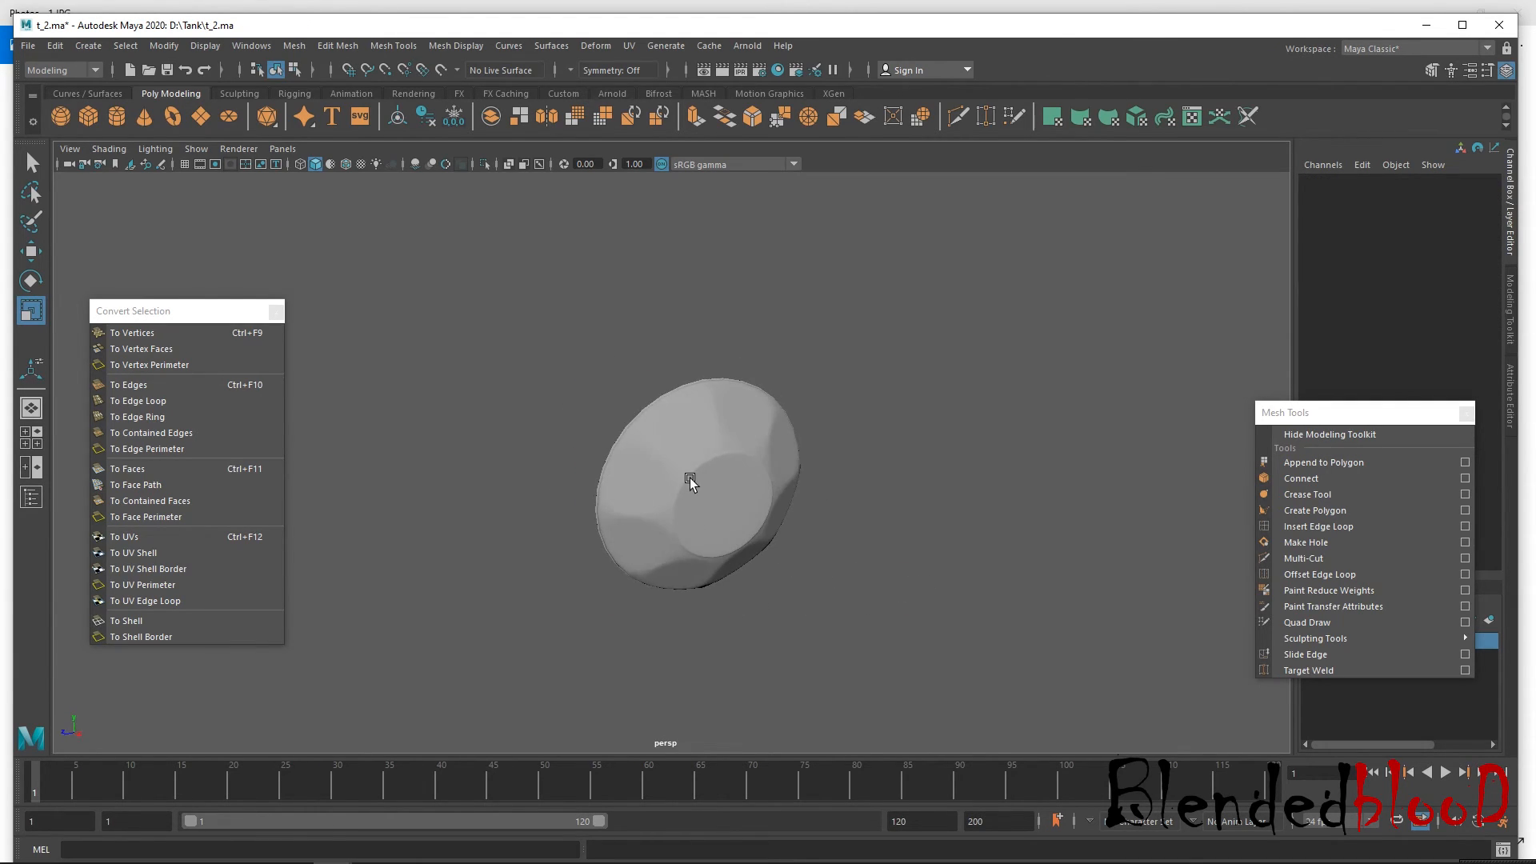
Center the bolt's pivot and make layer1 visible around it.
click(689, 481)
key(w)
drag(1312, 412, 1306, 236)
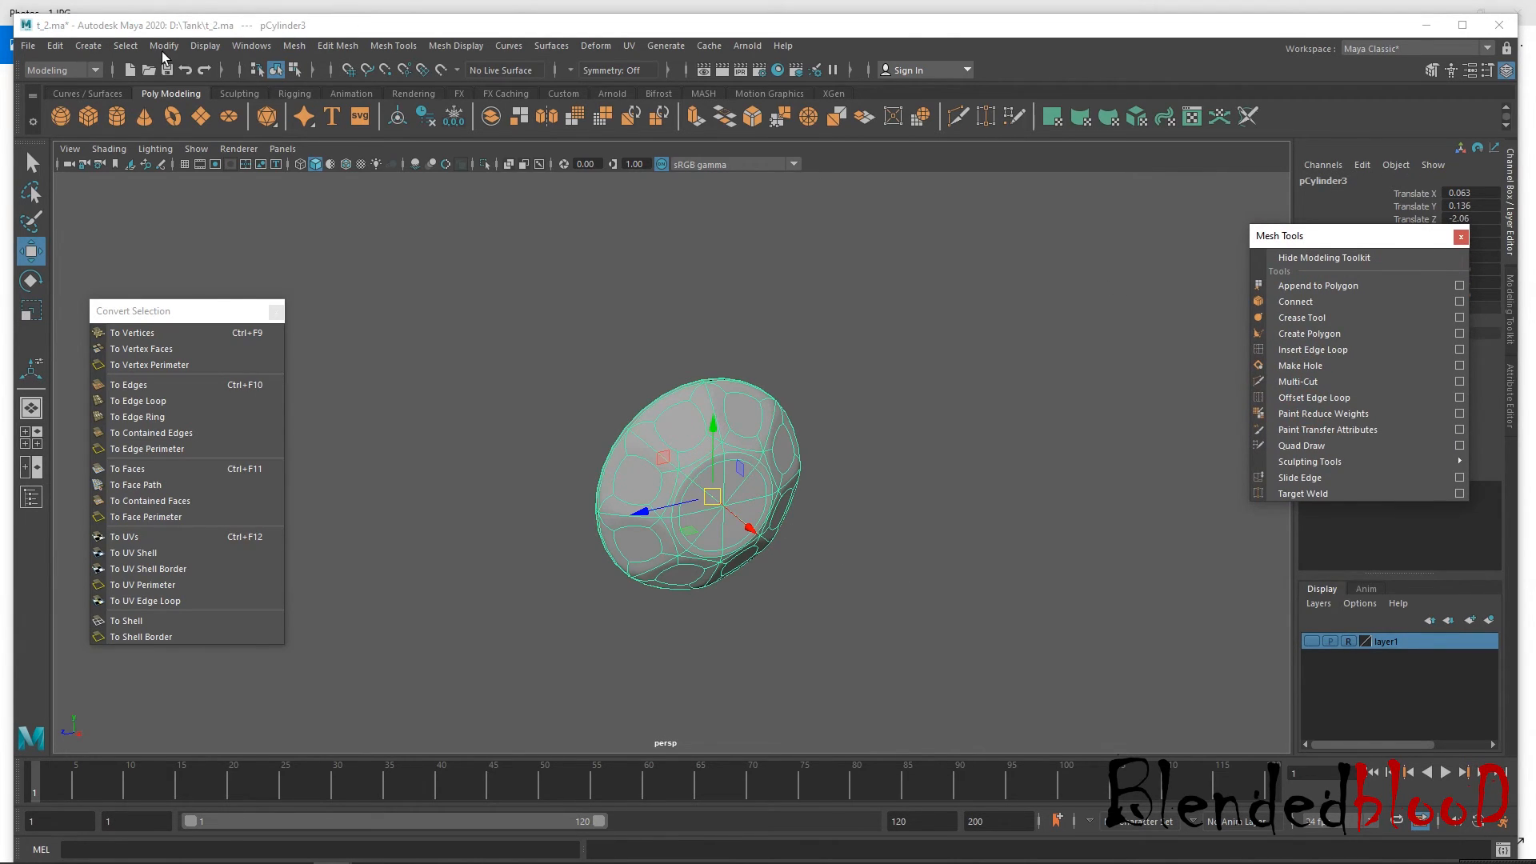
click(162, 46)
click(192, 169)
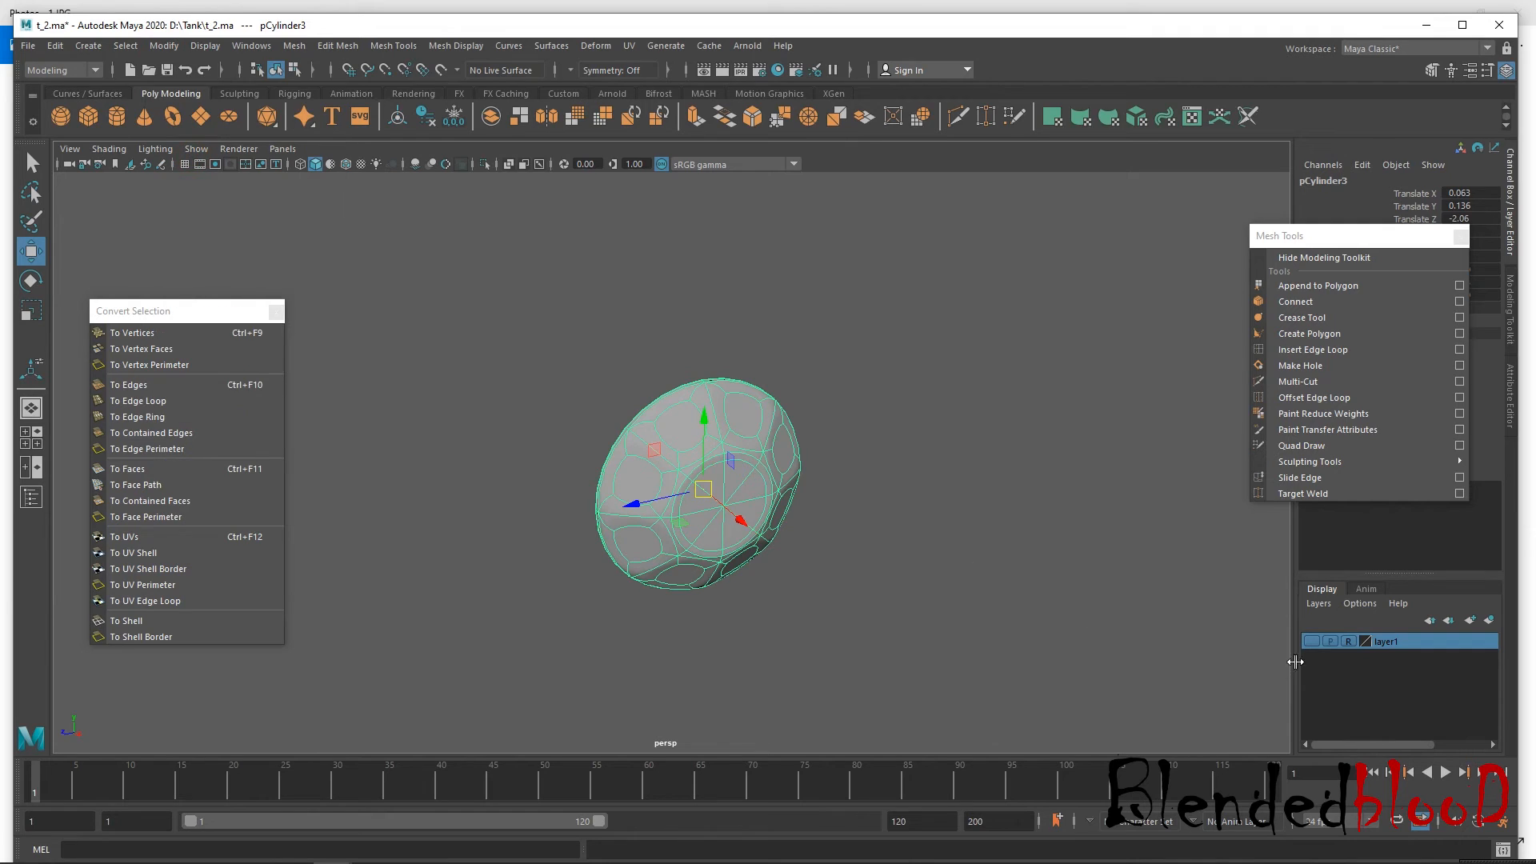
click(1312, 642)
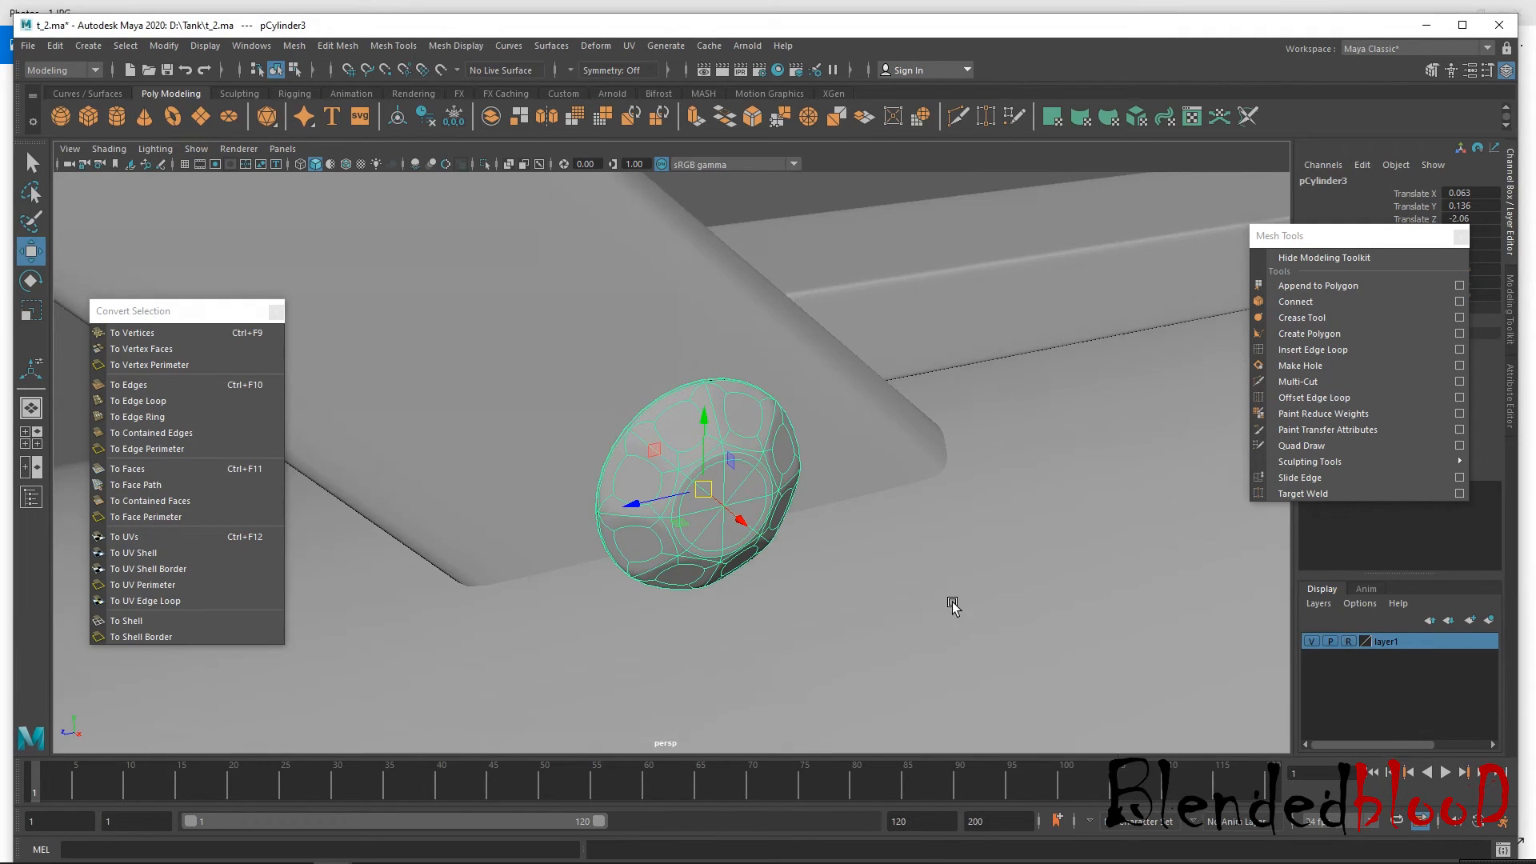
Move the bolt sideways into the handle's side face at a Translate X of about 0.044.
key(space)
key(space)
key(space)
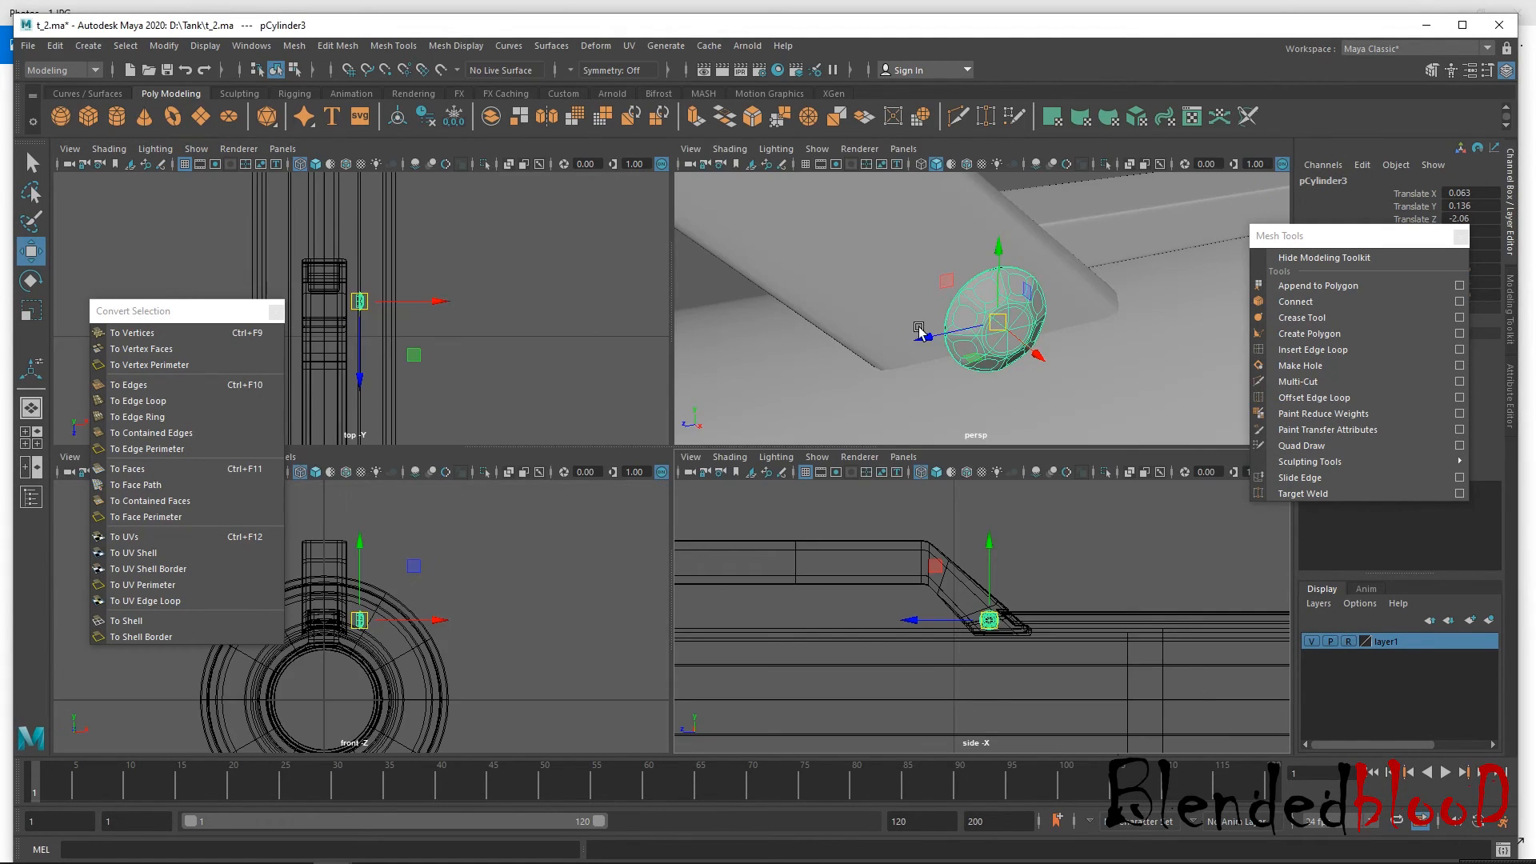
key(space)
alt+drag(899, 432, 1004, 448)
drag(801, 491, 693, 525)
drag(689, 459, 672, 466)
alt+drag(614, 508, 616, 511)
drag(663, 464, 772, 497)
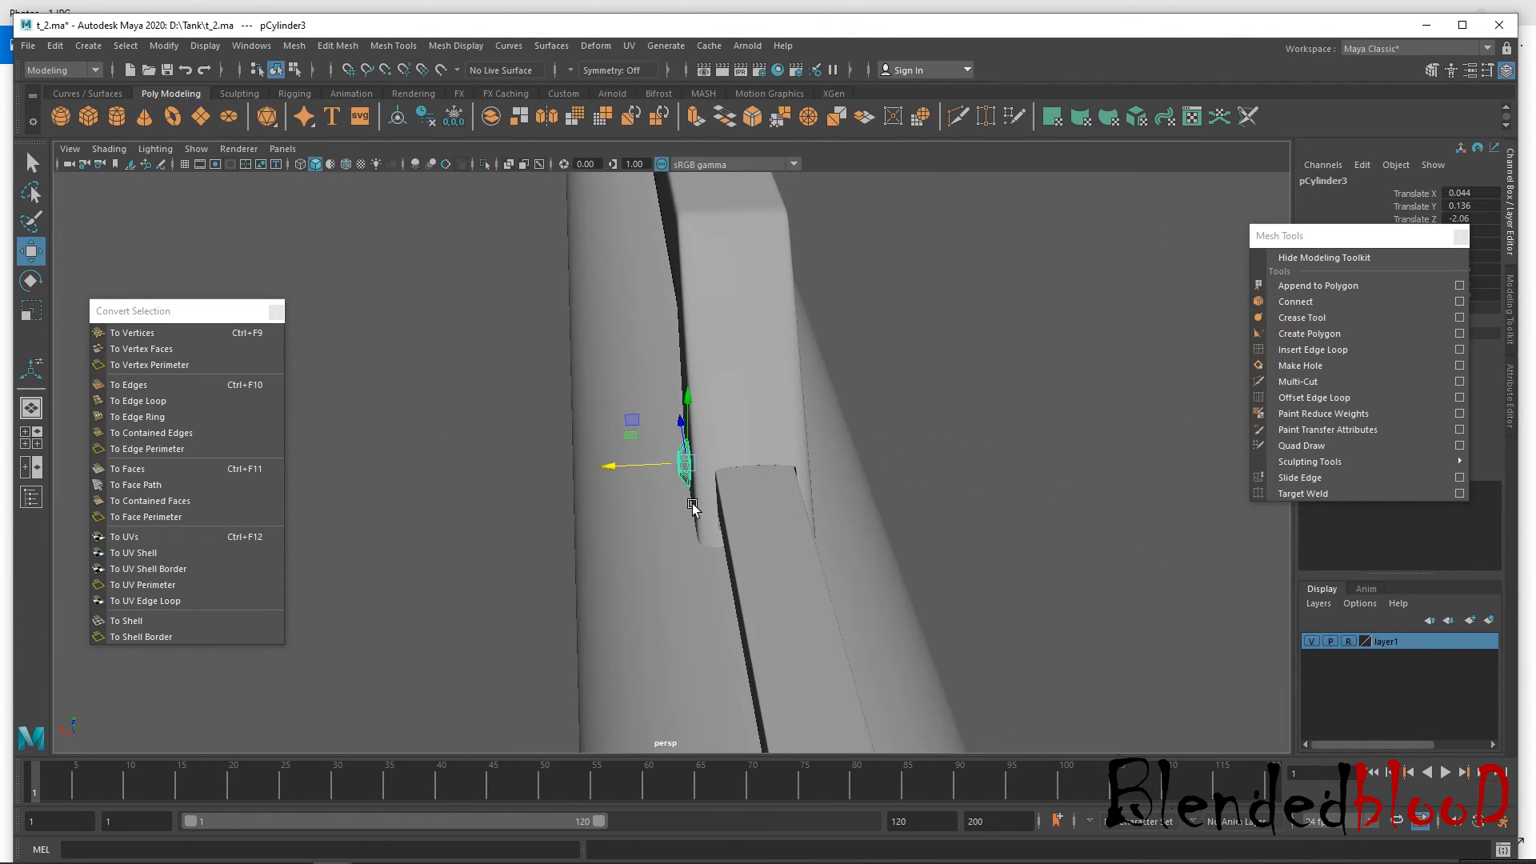
alt+right_drag(744, 510, 785, 577)
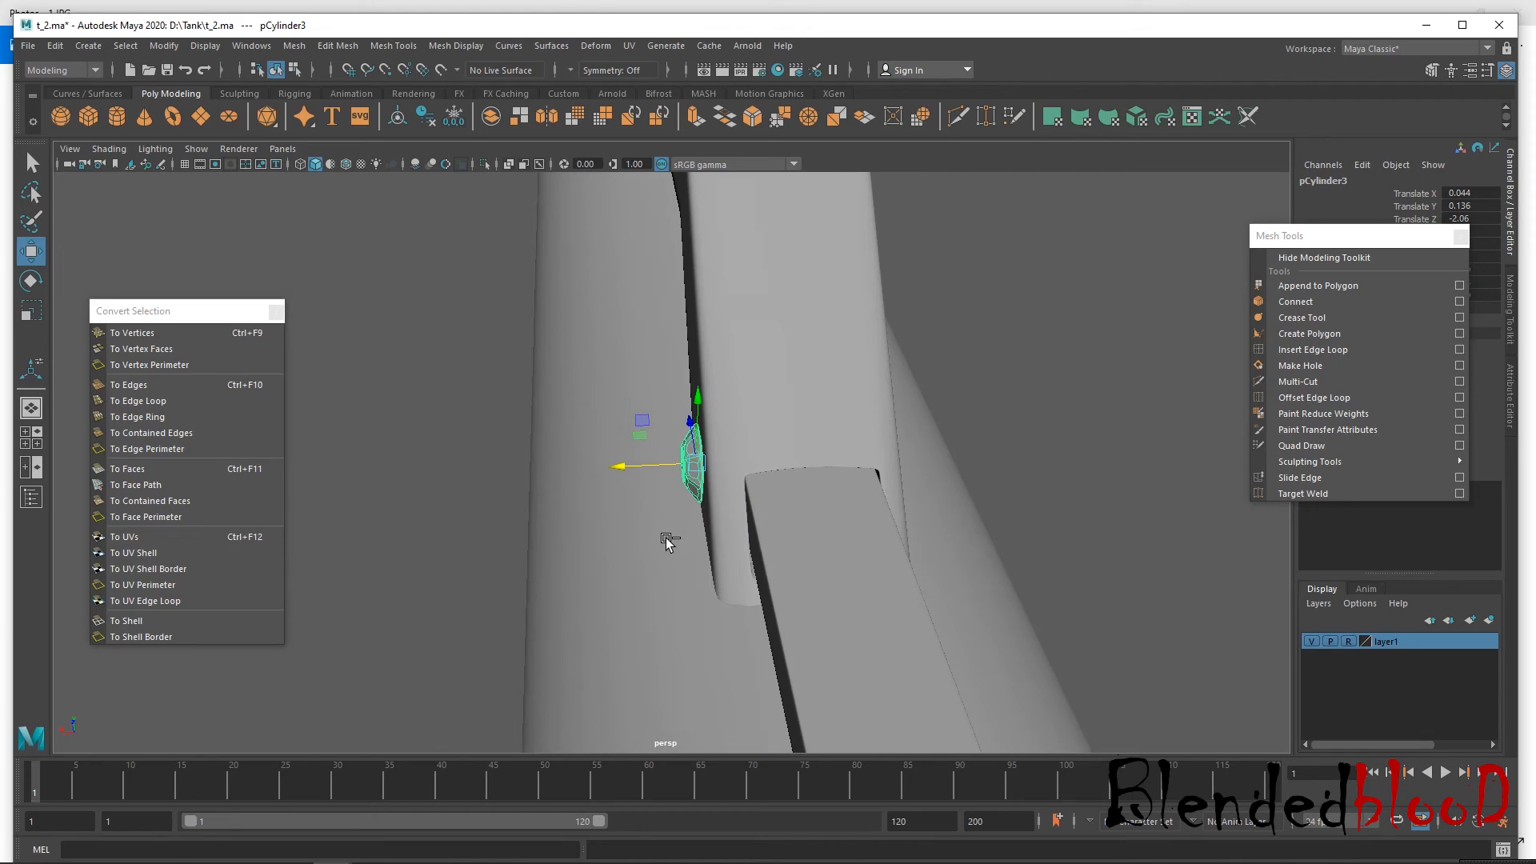
Duplicate the bolt to the handle's opposite side at a Translate X of about -0.052 and set its Rotate Z to -90.
key(ctrl+d)
drag(621, 470, 850, 490)
drag(1355, 240, 1319, 478)
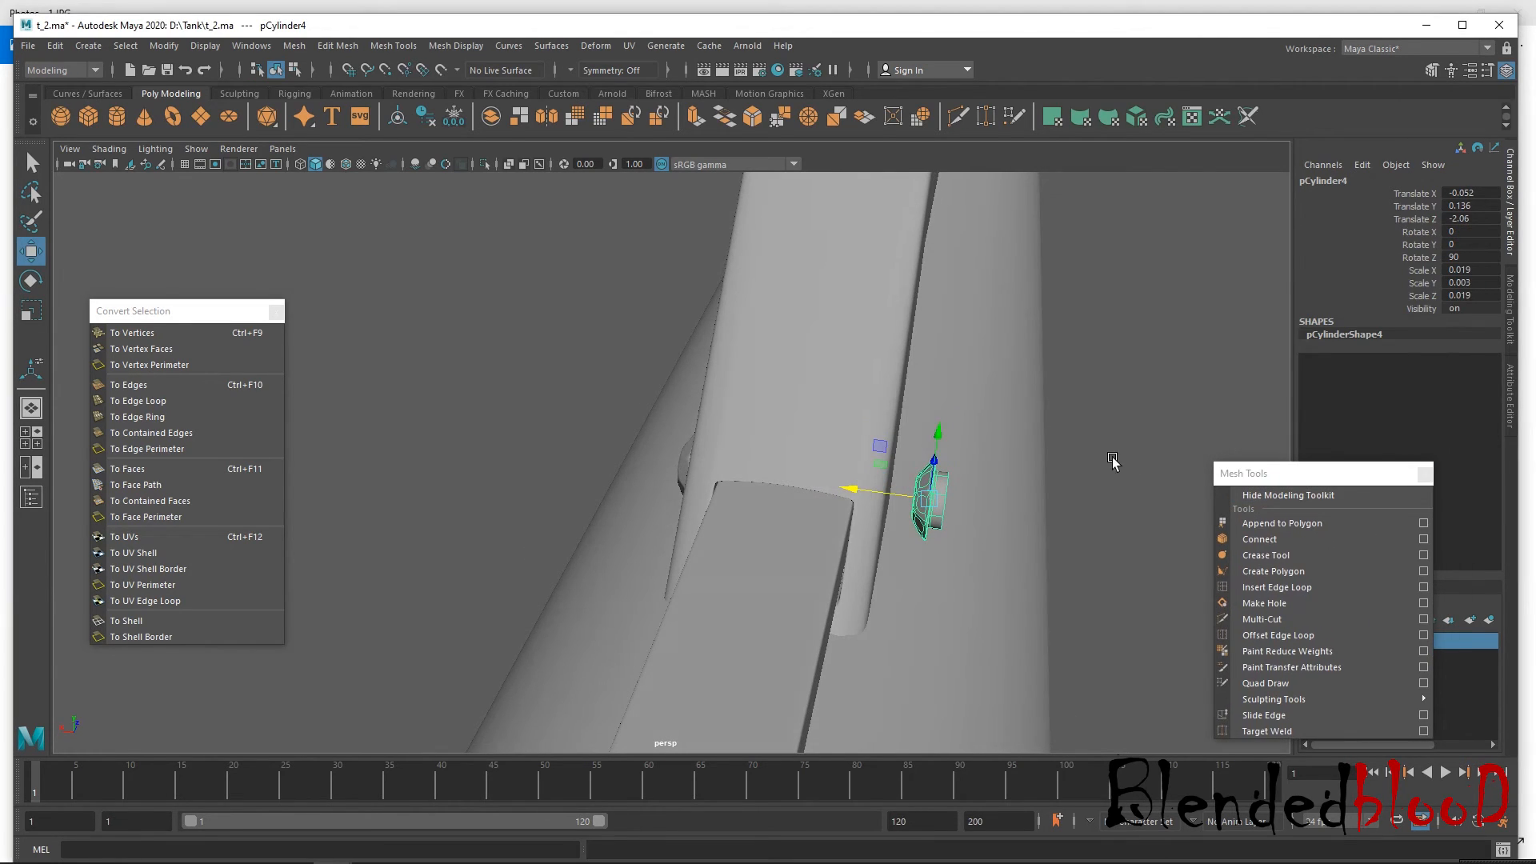
key(e)
drag(975, 458, 872, 604)
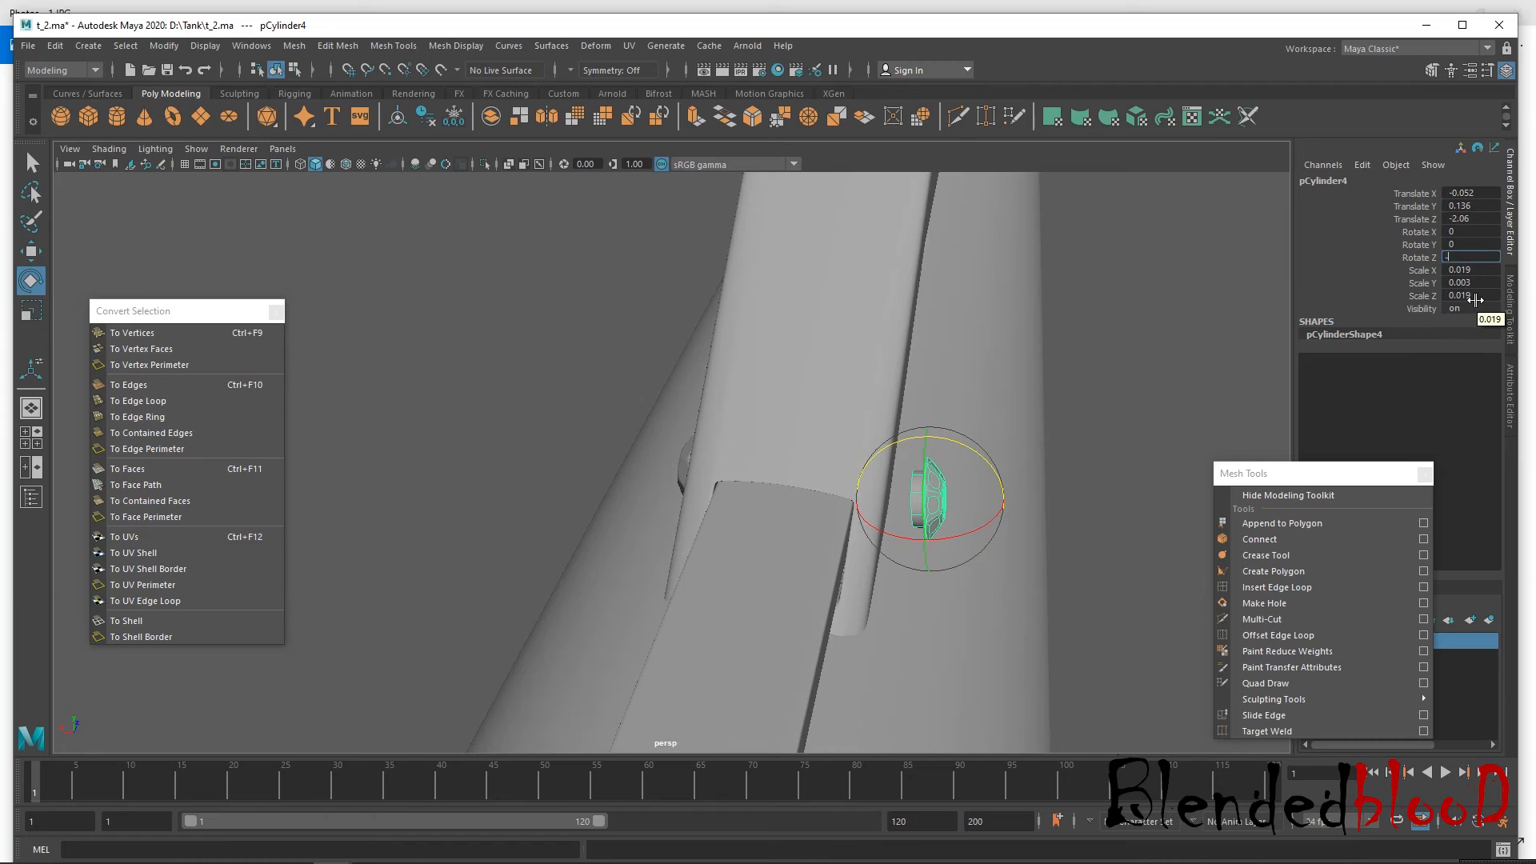
key(Return)
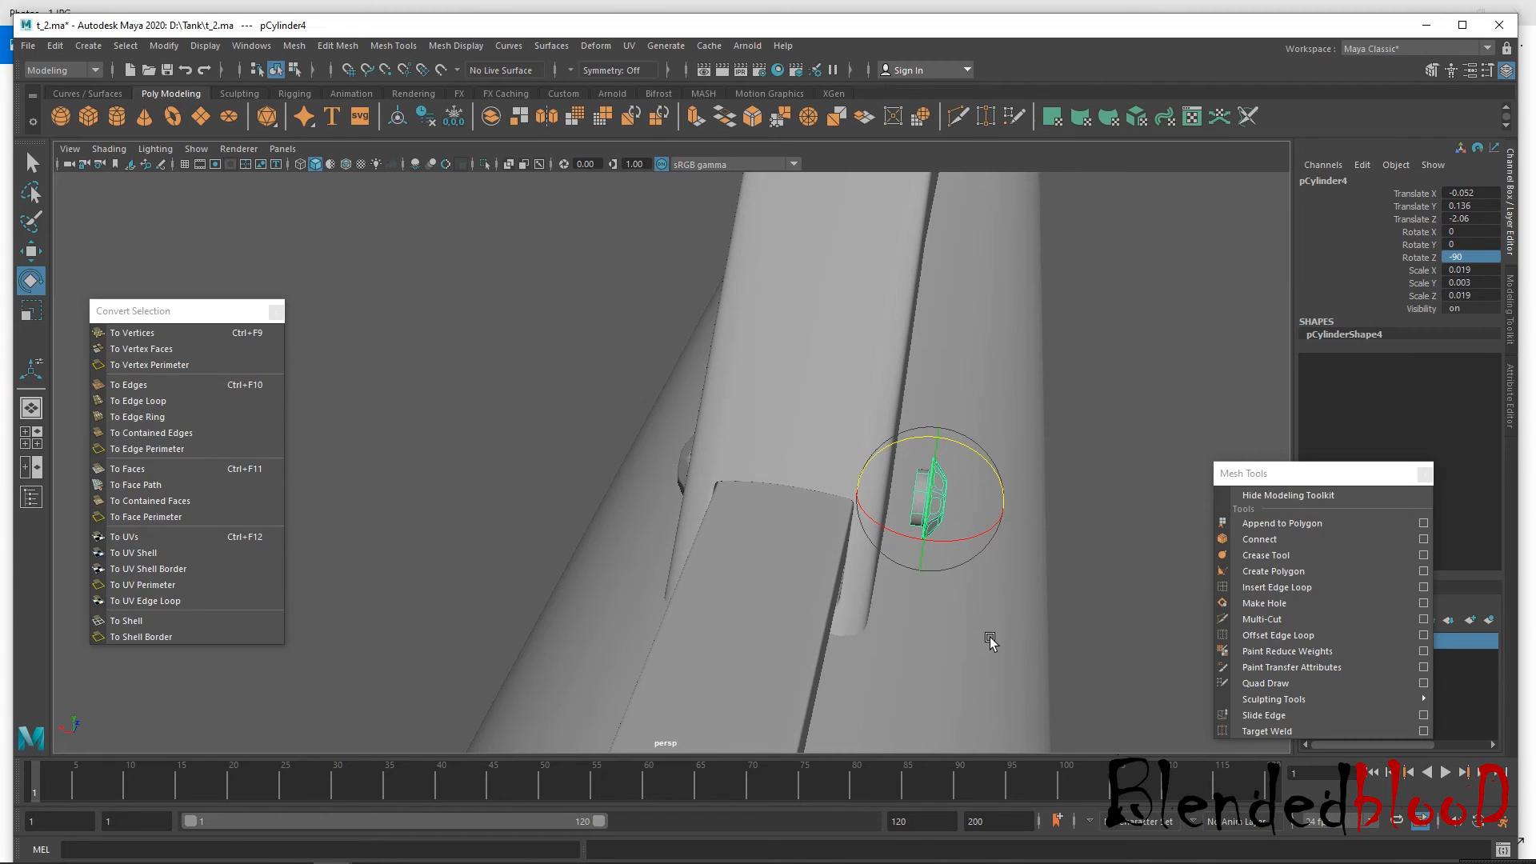
key(w)
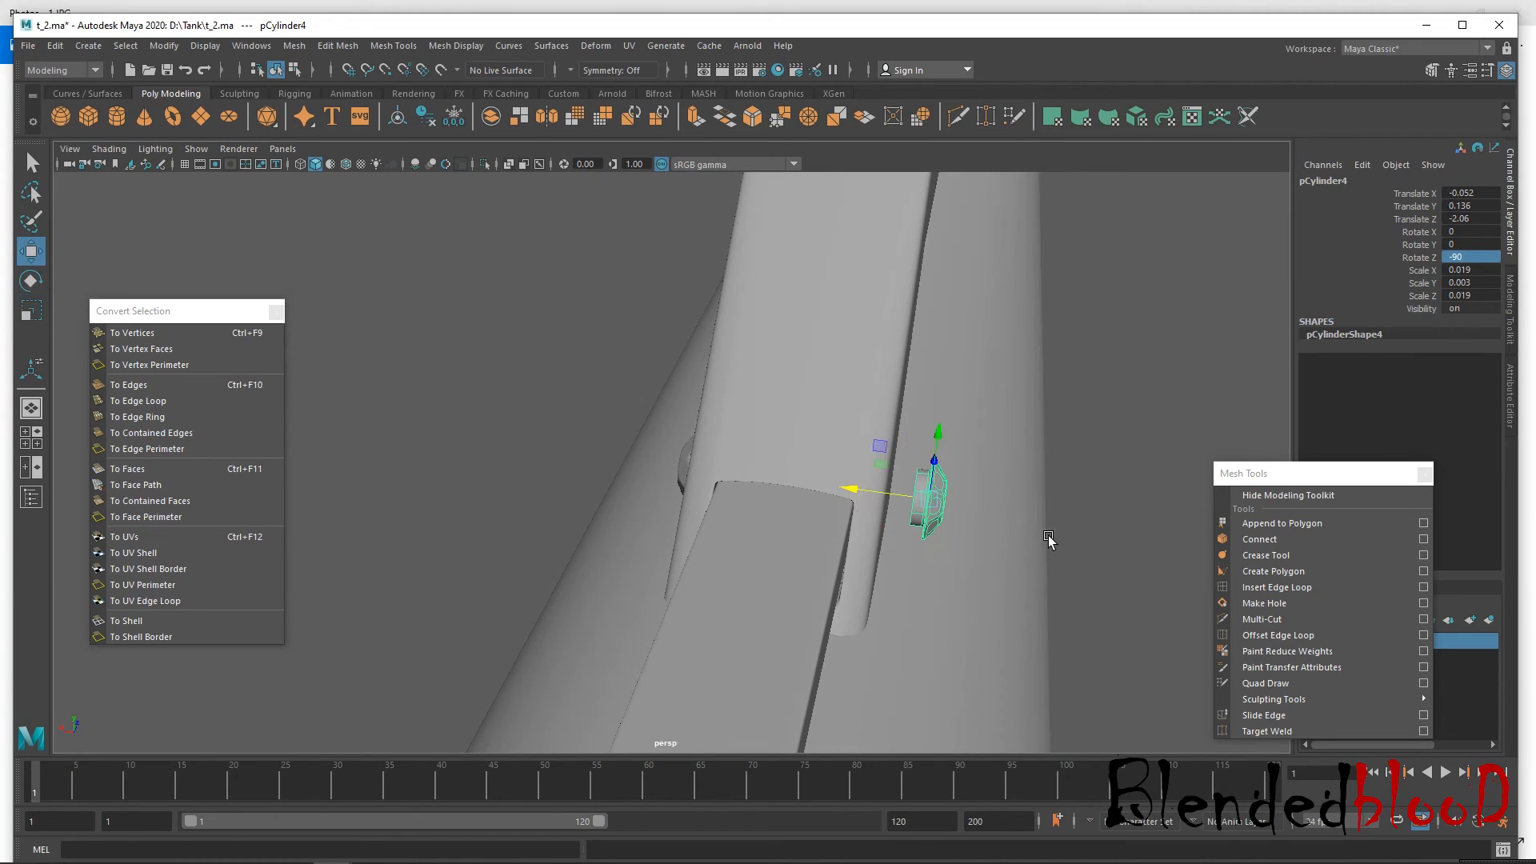
In the front view, seat the duplicated bolt in the handle's side at Translate X -0.037 and nudge the original to 0.043.
click(1104, 515)
click(926, 498)
key(space)
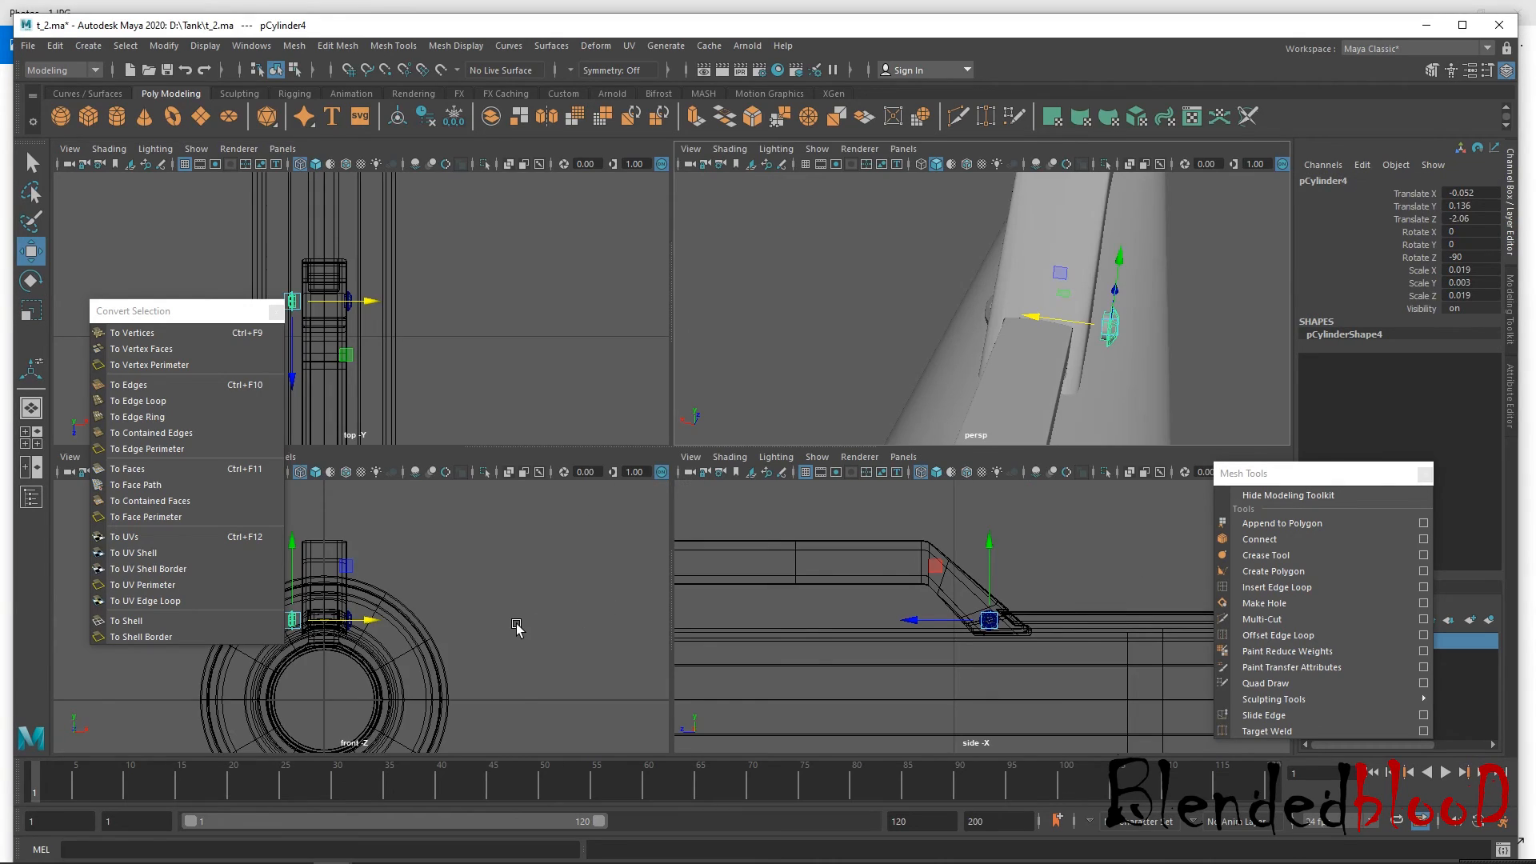
key(space)
scroll(719, 561, up, 2)
alt+middle_drag(538, 528, 721, 511)
scroll(737, 622, up, 1)
scroll(737, 624, up, 2)
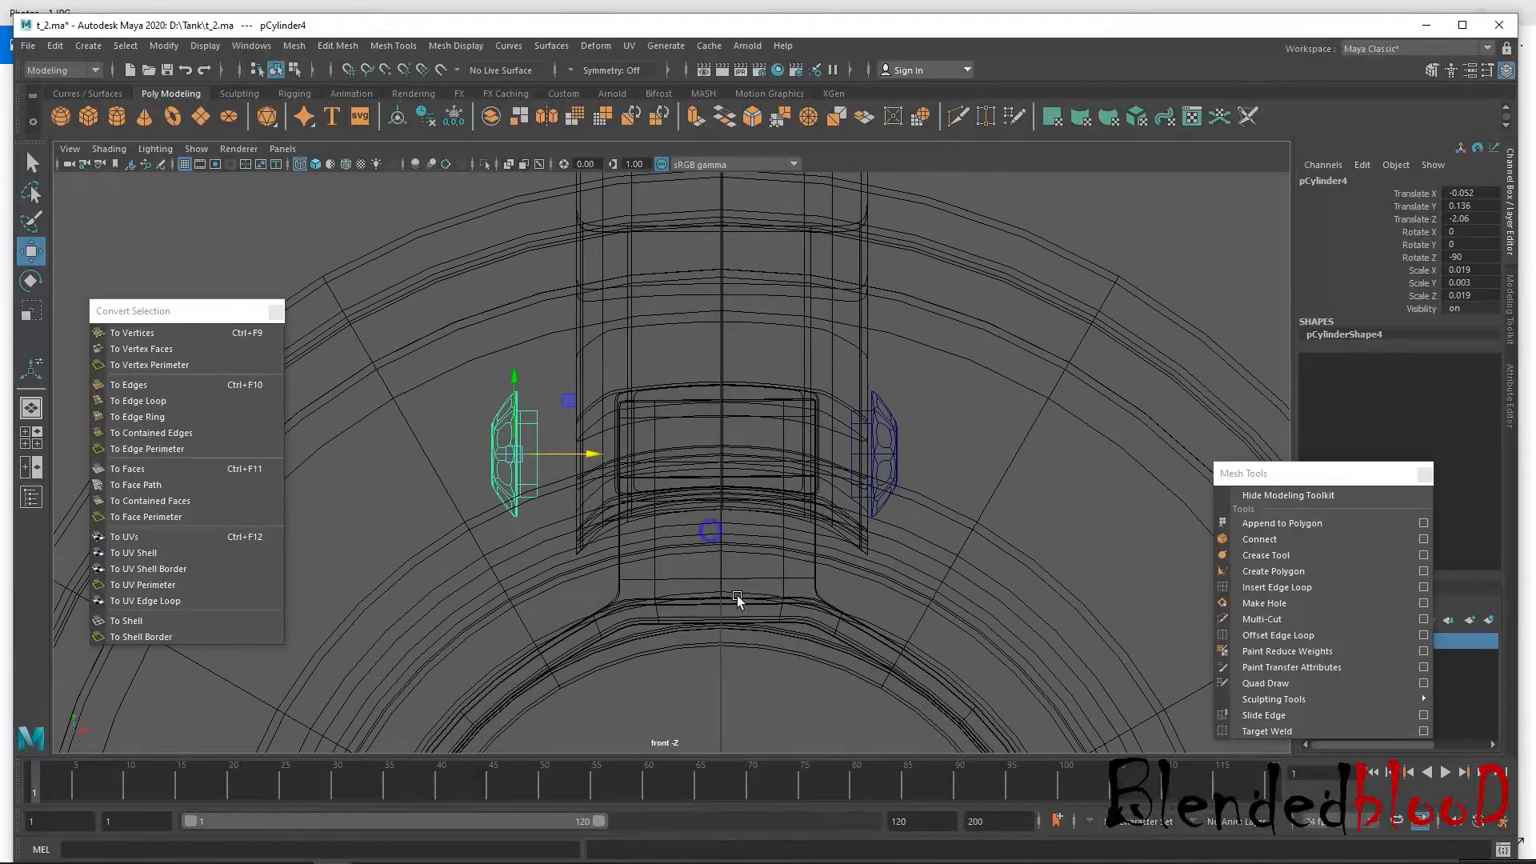
drag(597, 454, 650, 469)
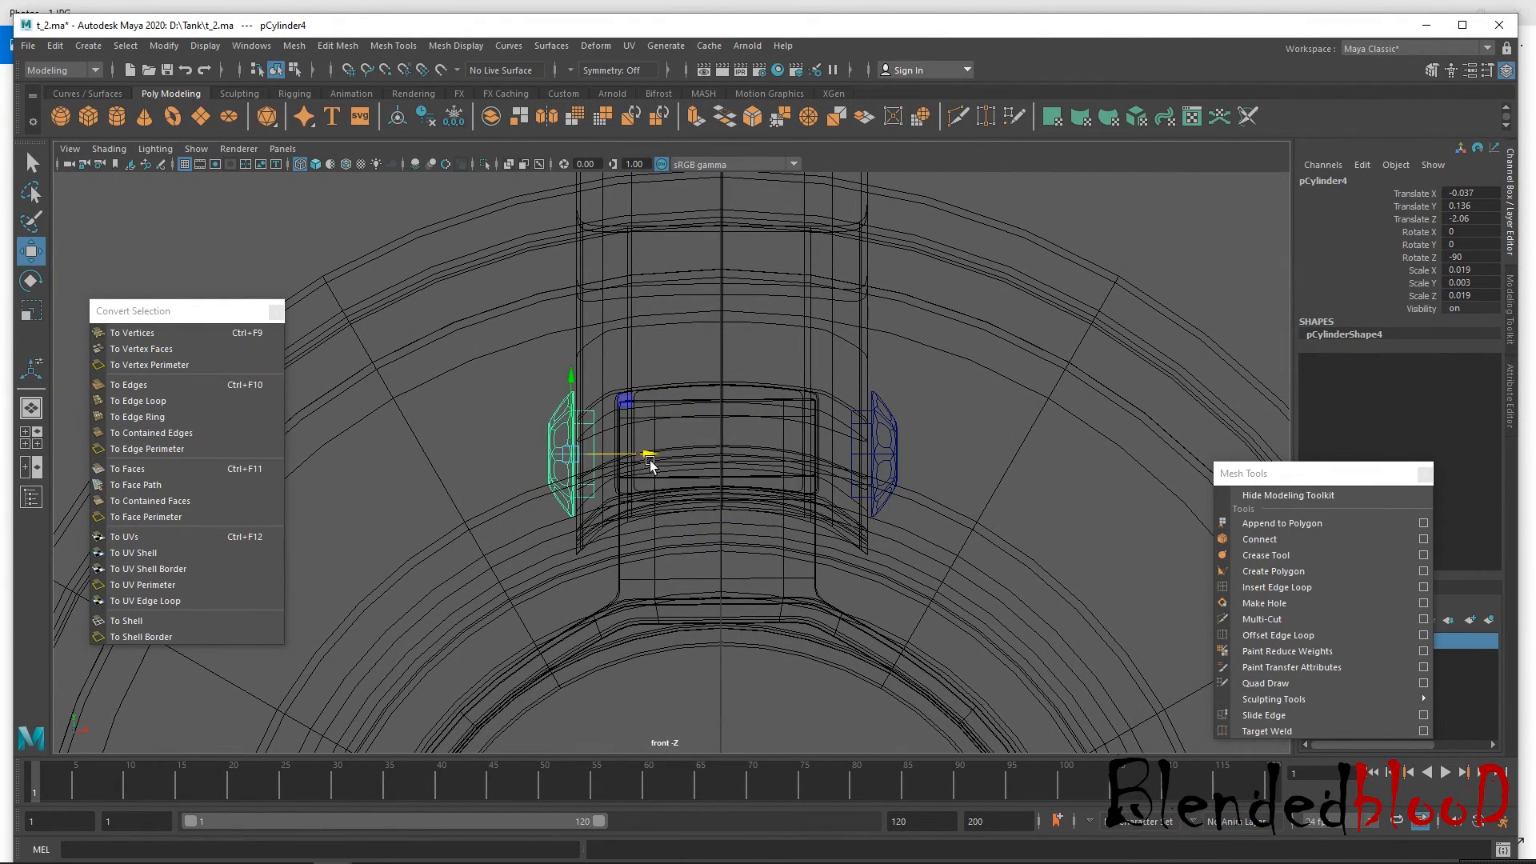
scroll(579, 497, up, 3)
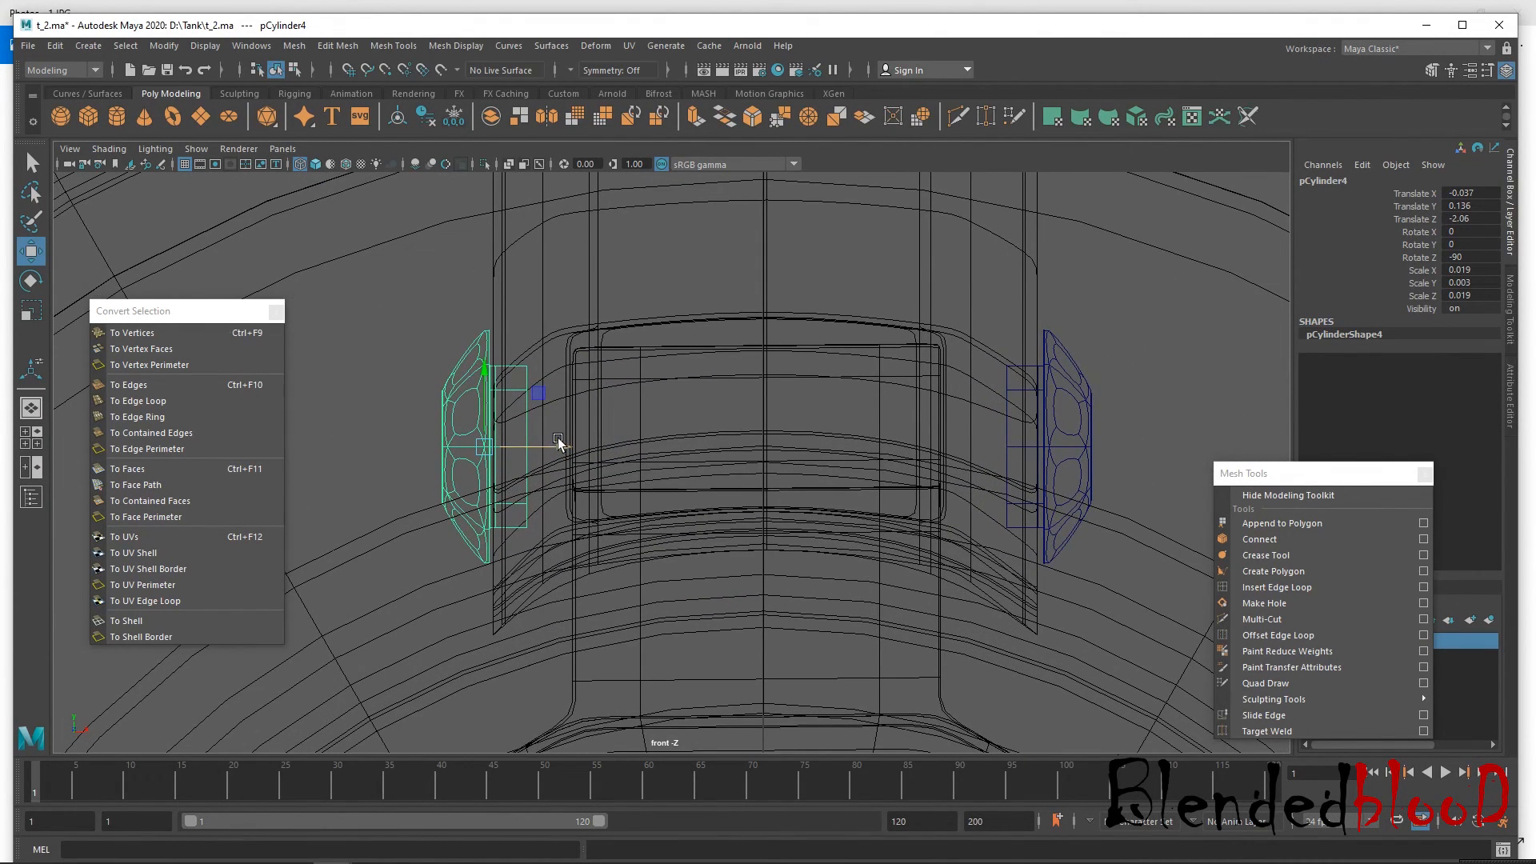
drag(560, 449, 559, 452)
click(1083, 443)
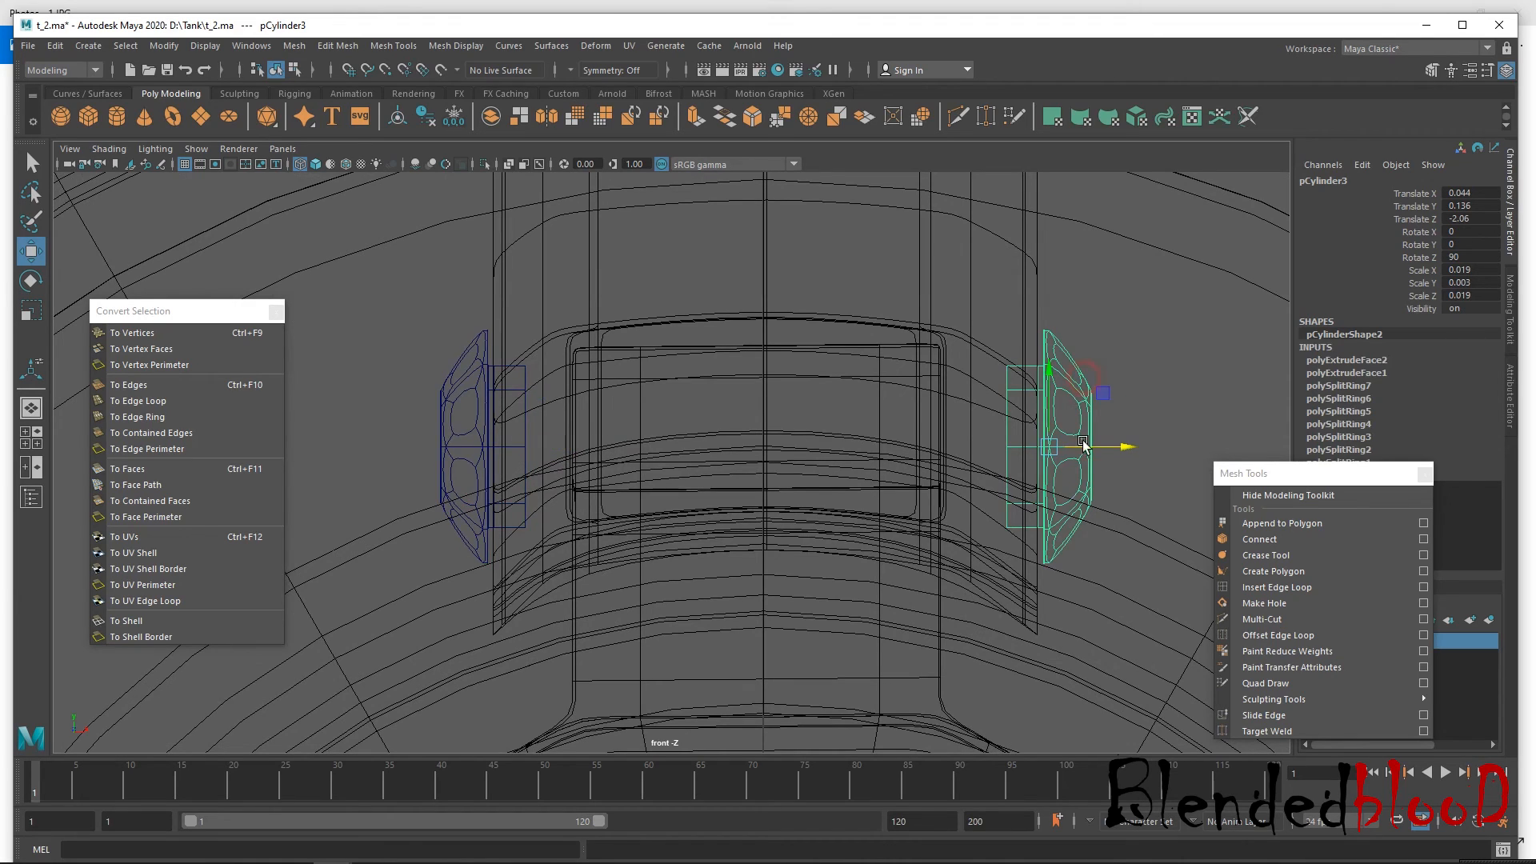
drag(1123, 451, 1123, 452)
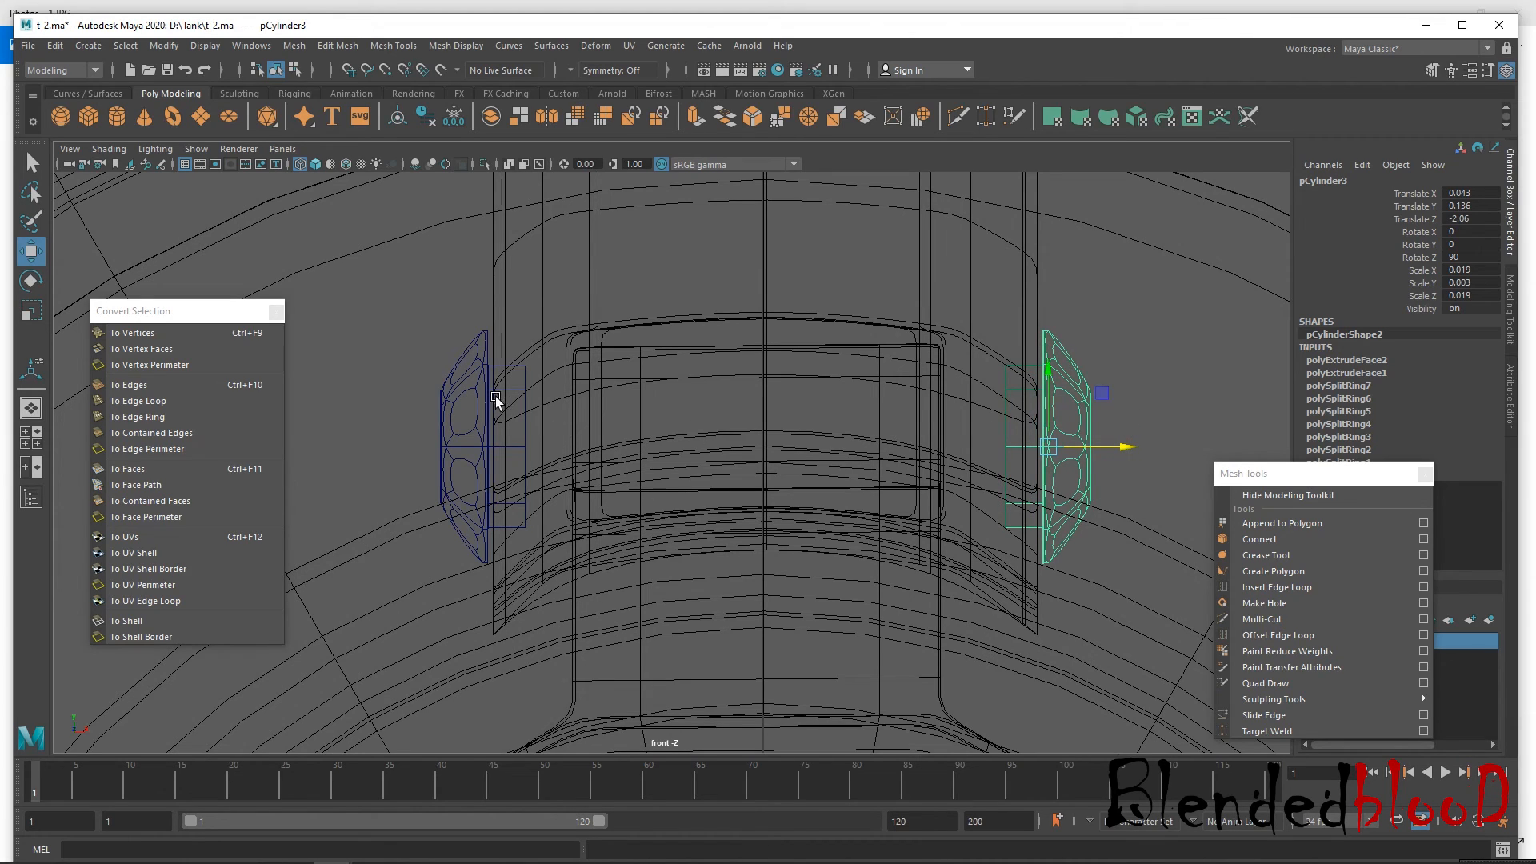
Combine the two opposite bolts into one mesh.
click(466, 374)
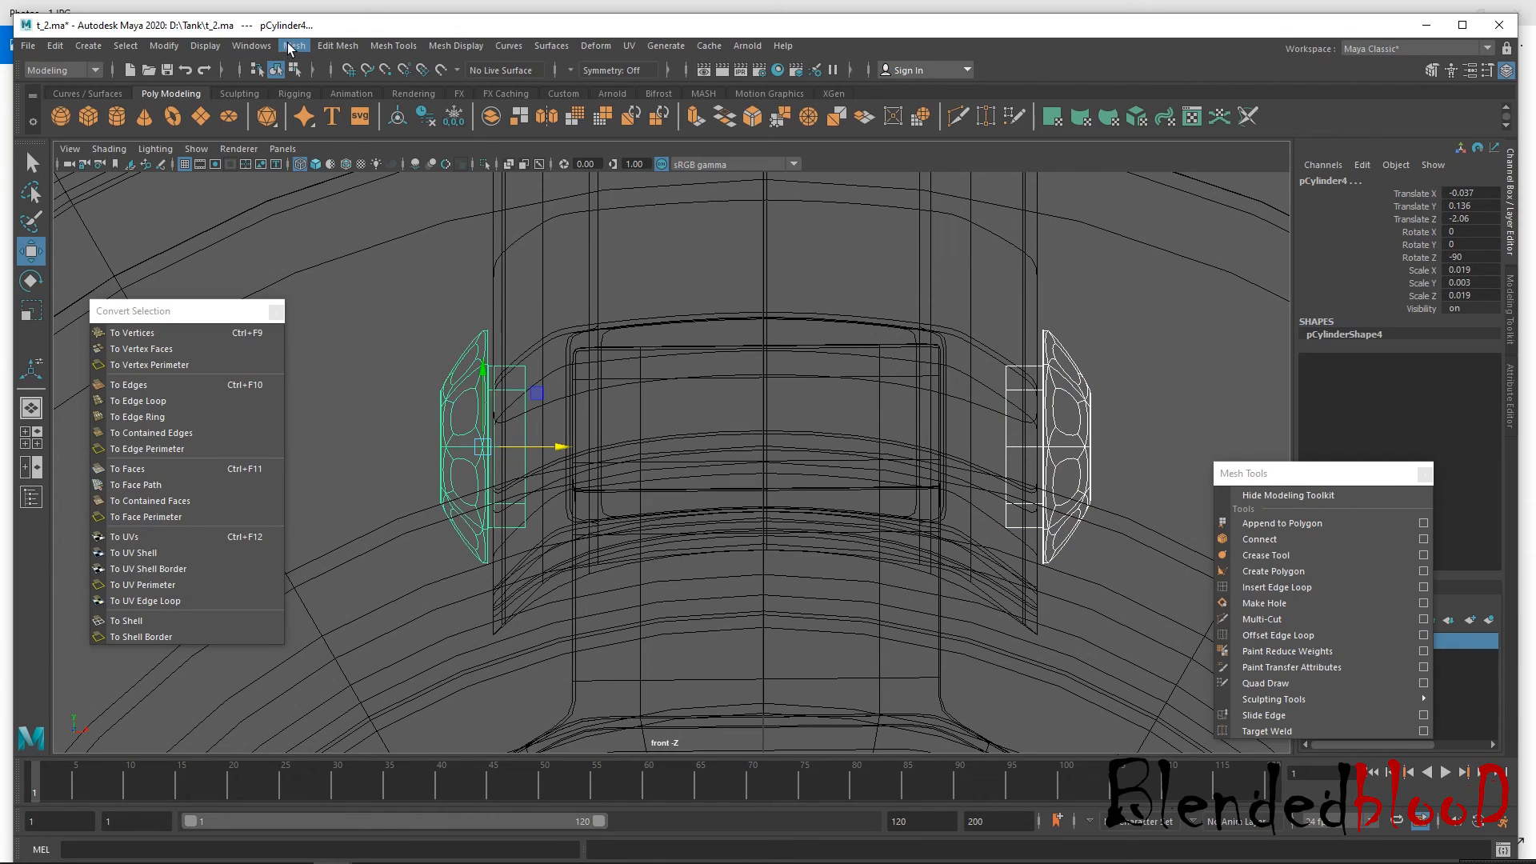
click(289, 46)
click(322, 100)
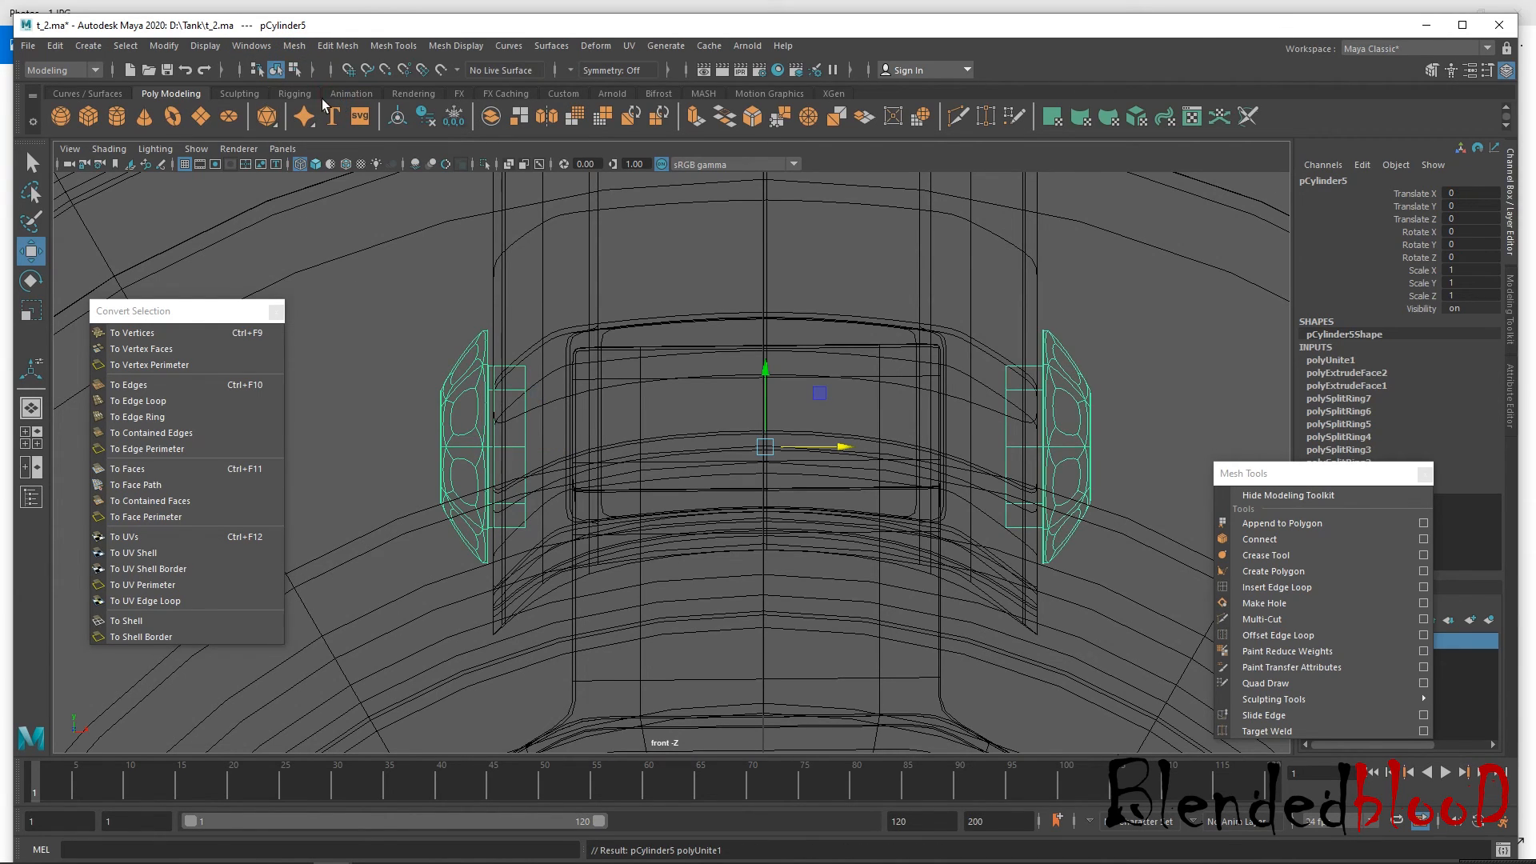
Center the combined bolt mesh's pivot and delete its construction history.
click(164, 45)
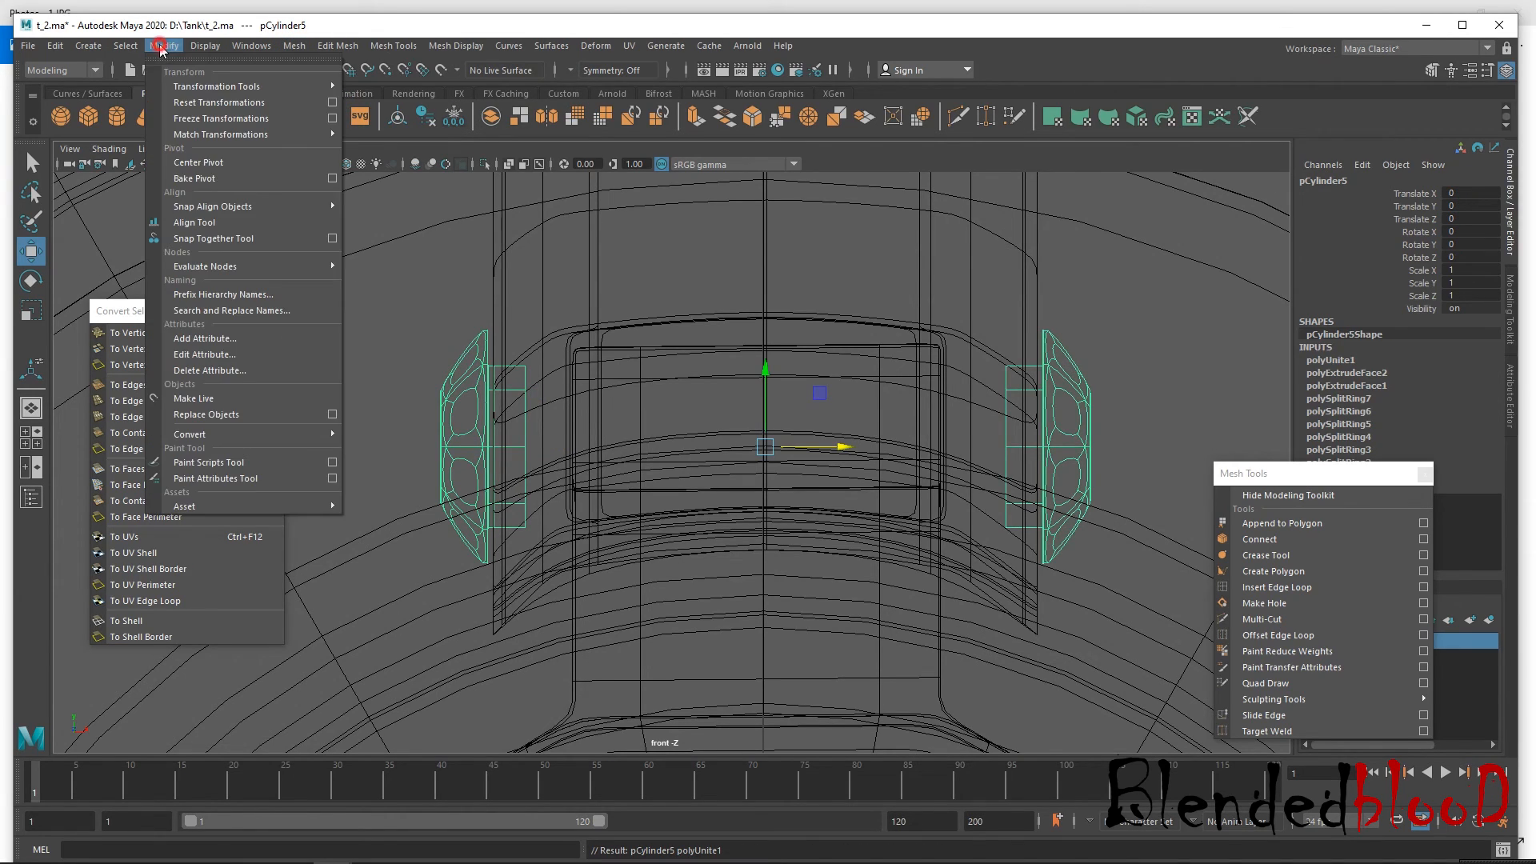
click(201, 166)
click(52, 46)
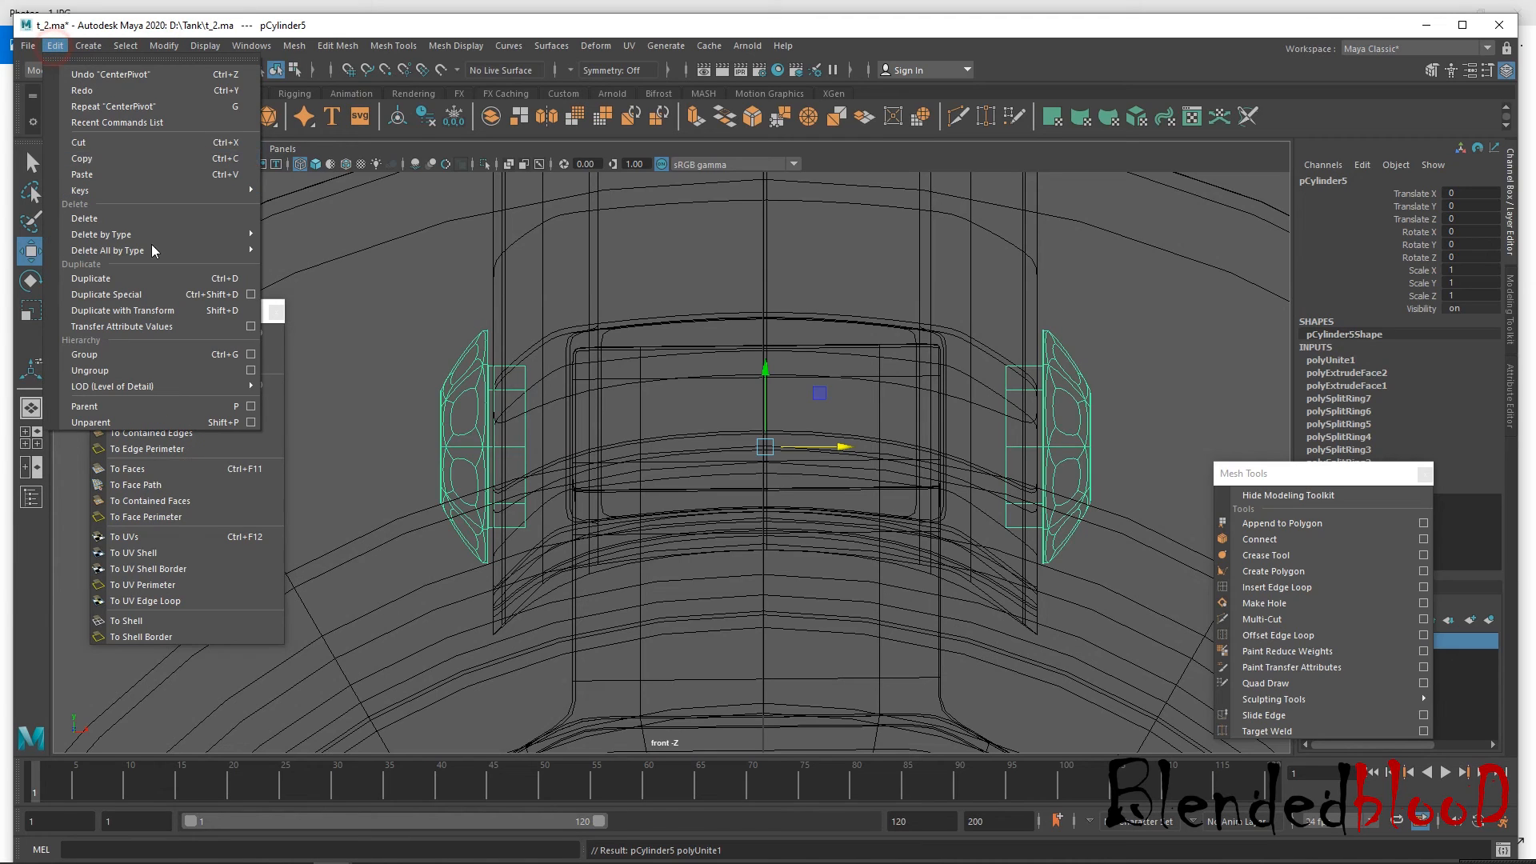
mouse_move(160, 251)
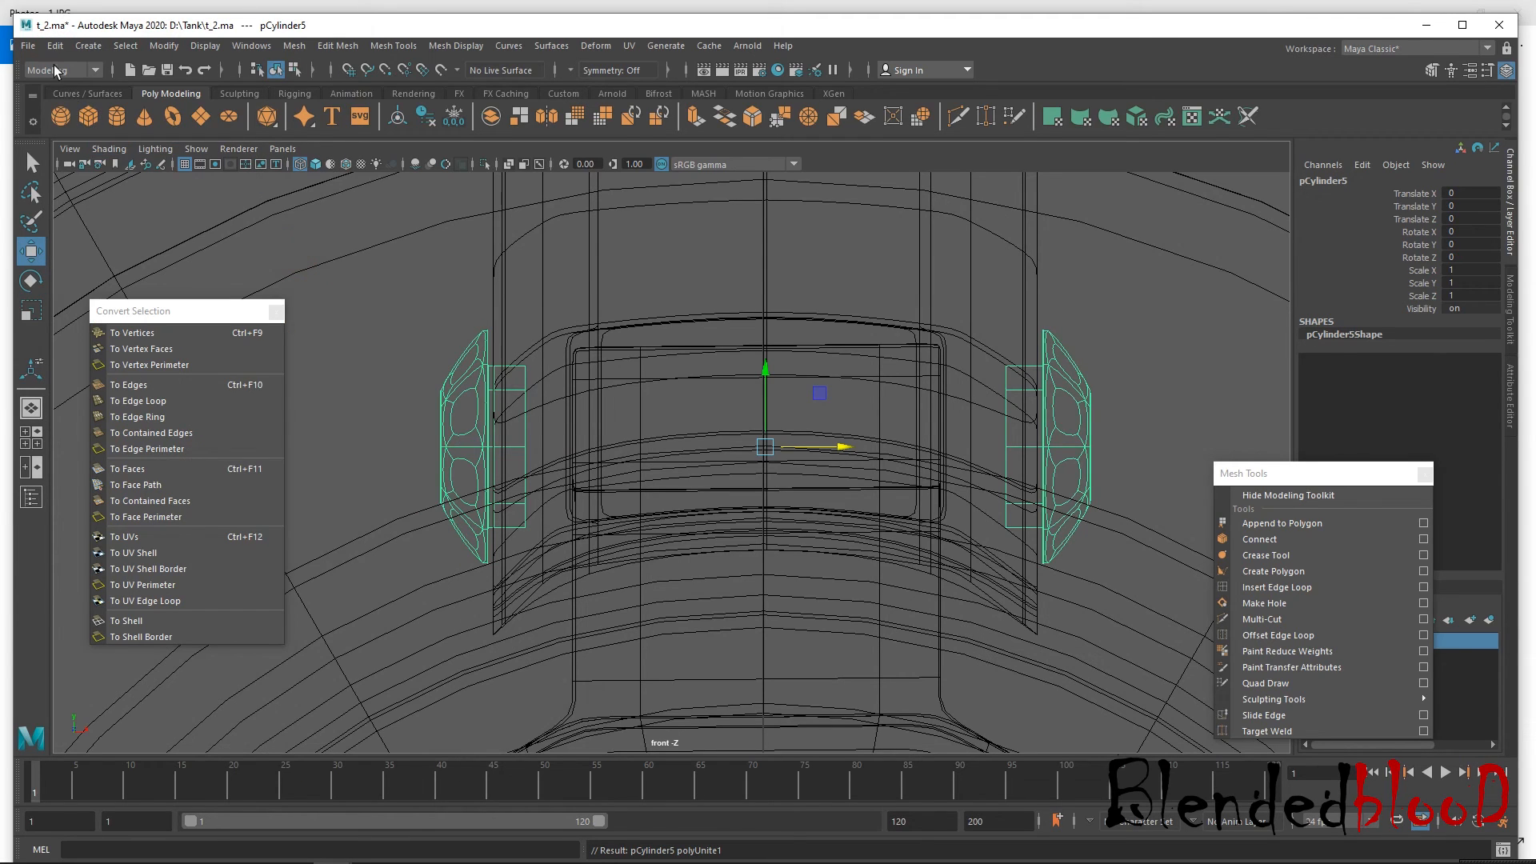
Save the scene over the existing t_2.ma in the D:\Tank folder and clear the selection.
click(30, 45)
click(102, 125)
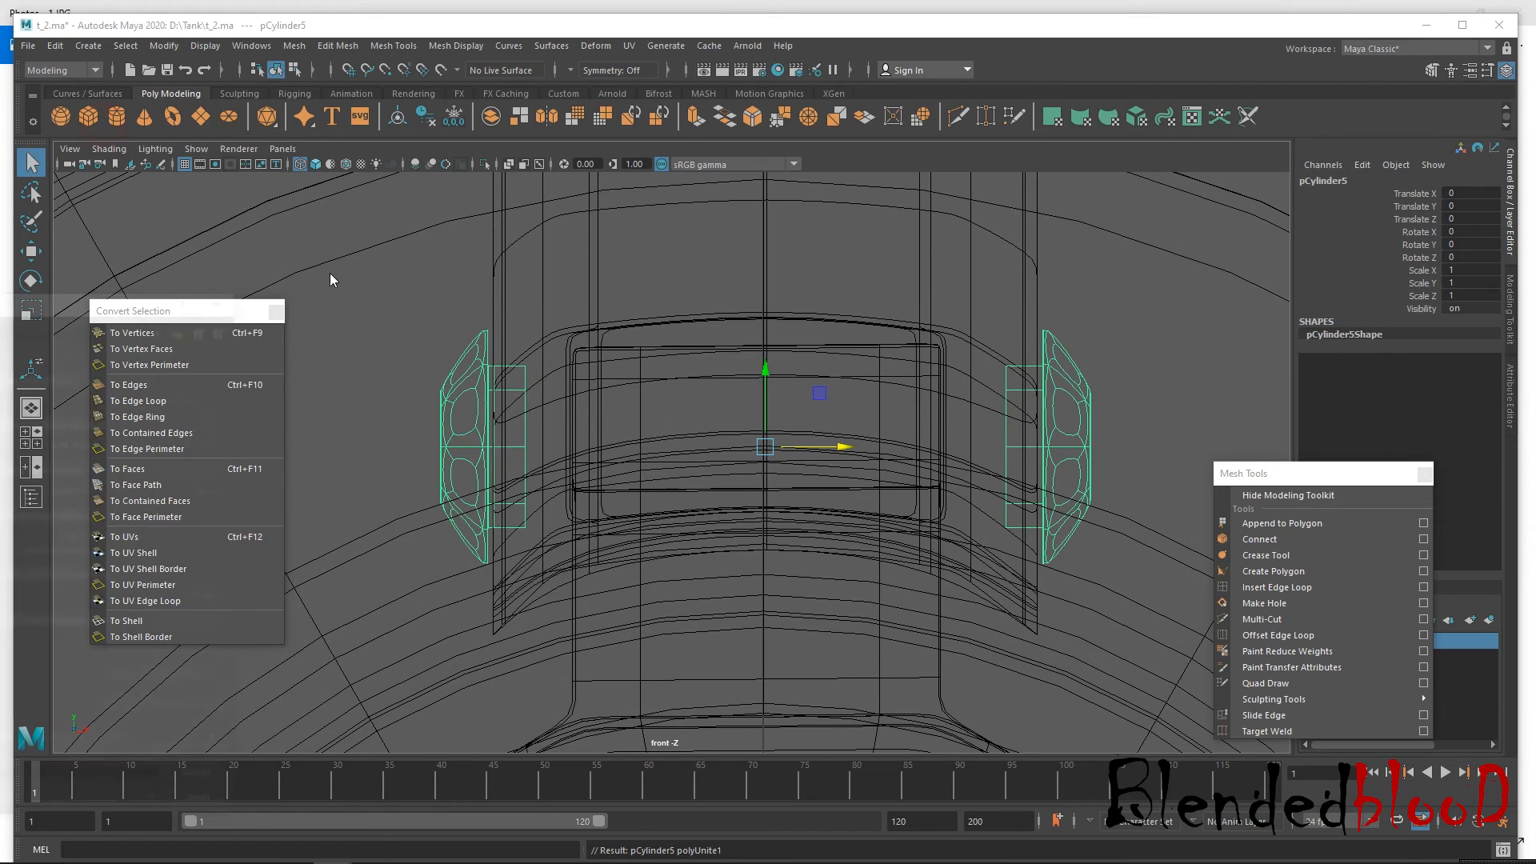
drag(102, 301, 849, 216)
double_click(560, 311)
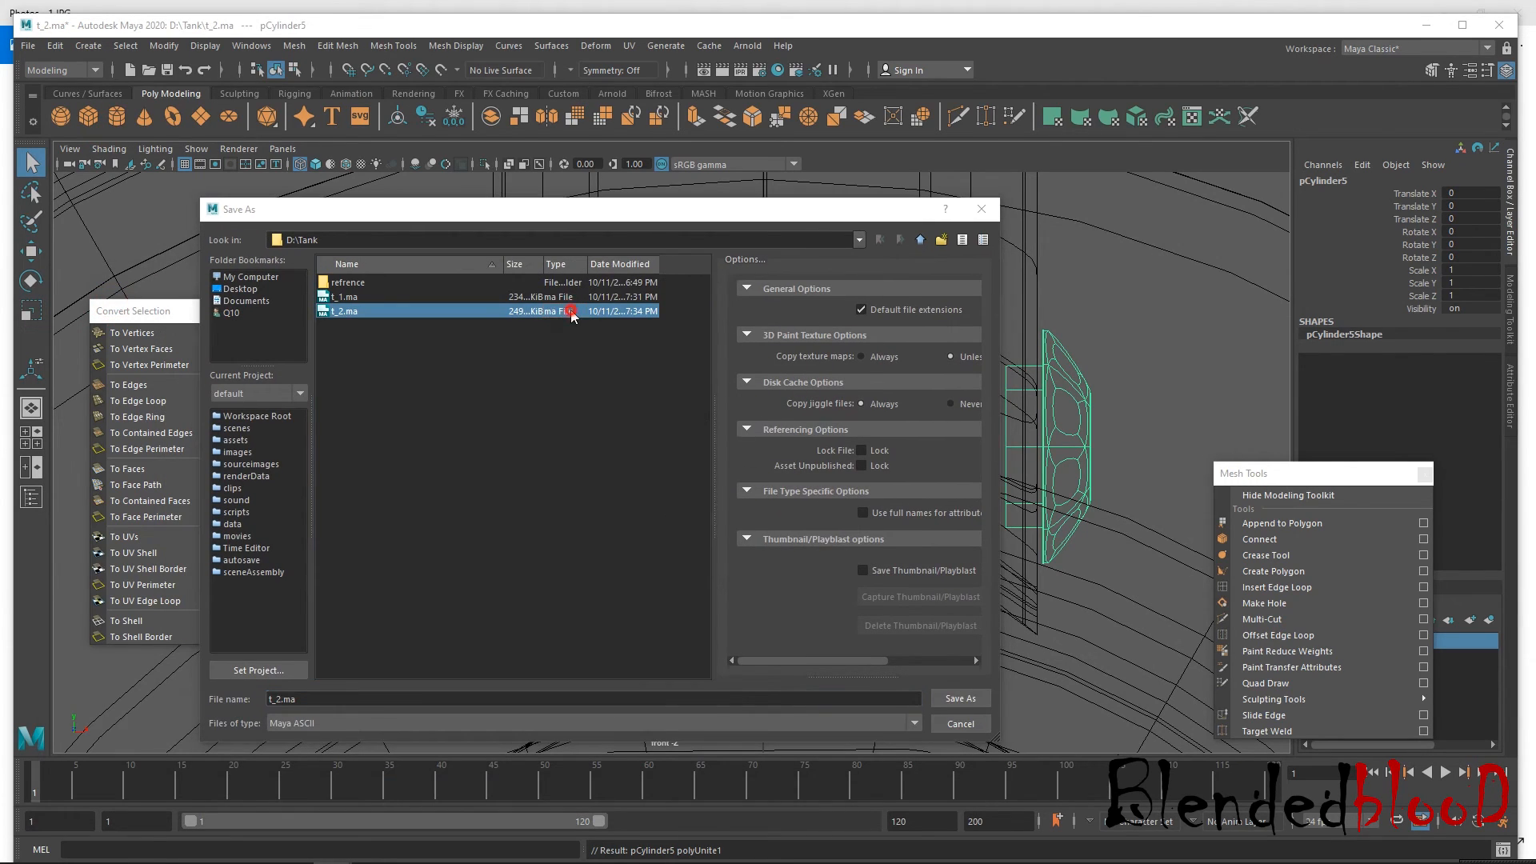
click(566, 500)
click(635, 414)
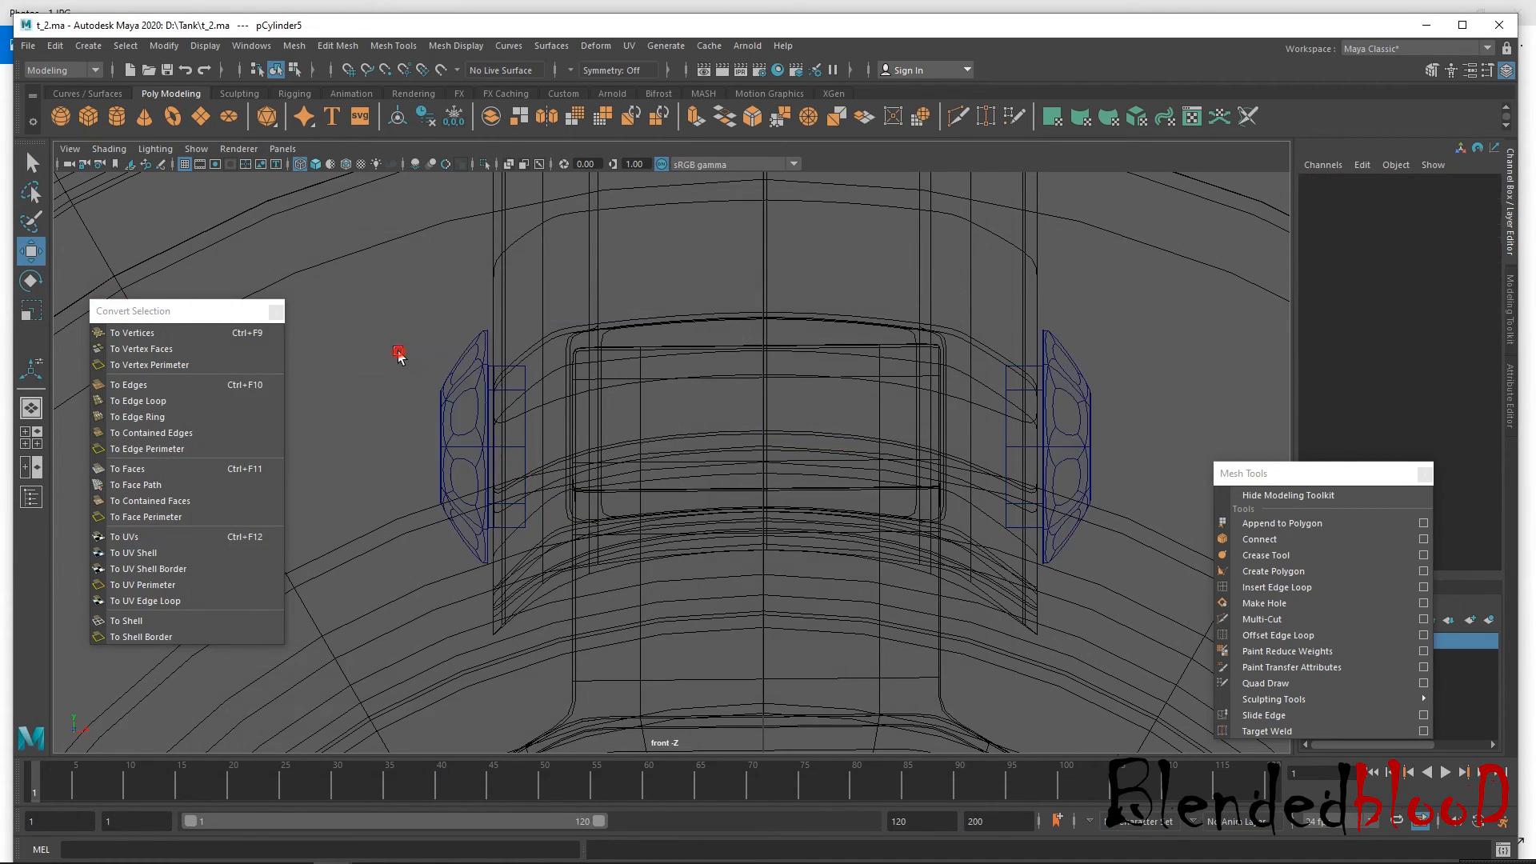
Add the combined bolt mesh to layer1 and clear the selection.
drag(1383, 476, 951, 704)
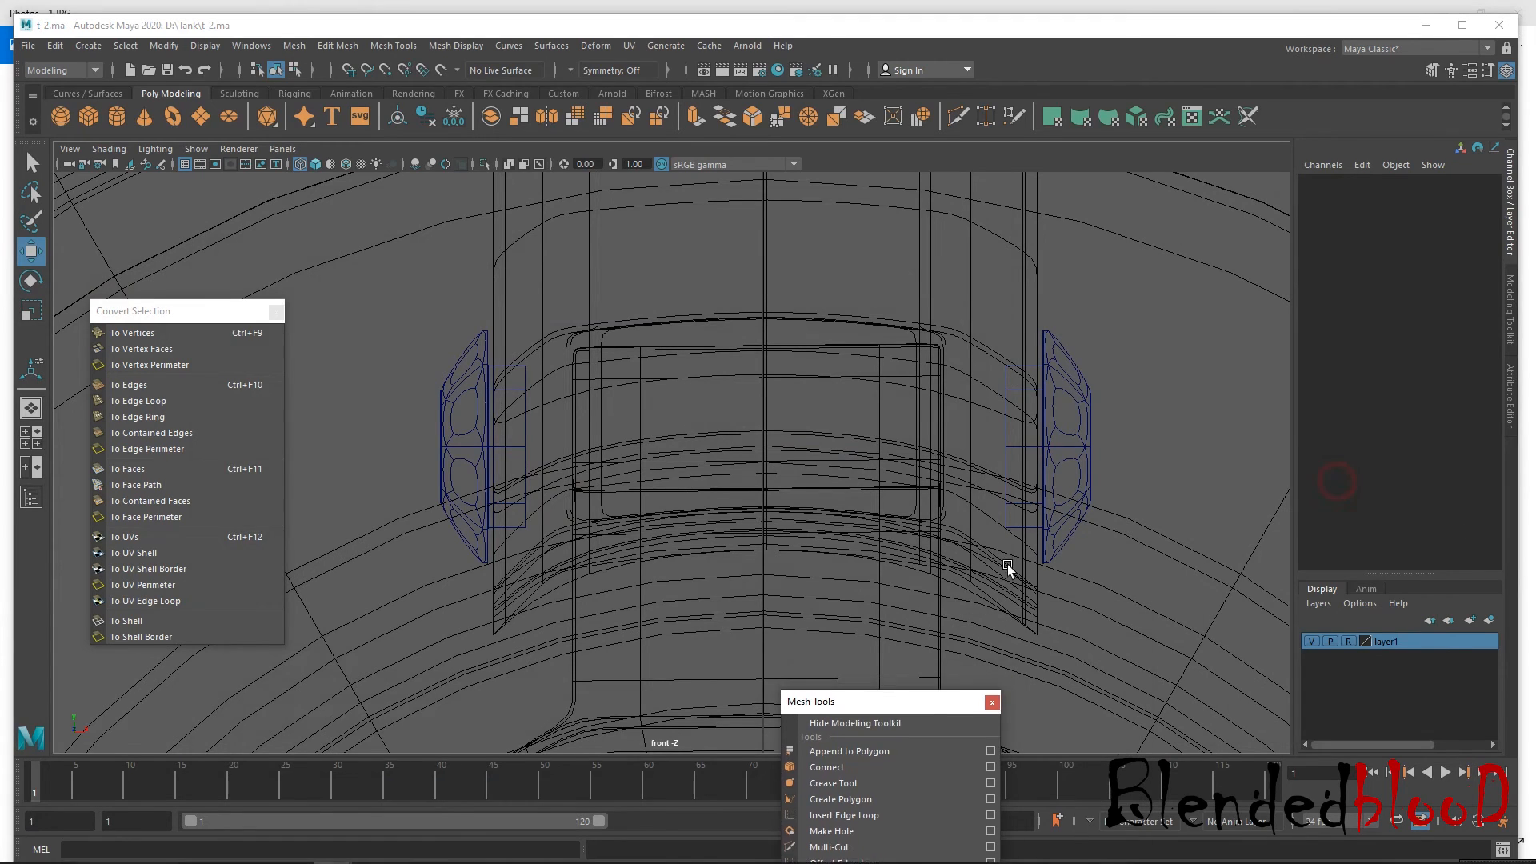
click(1091, 454)
right_click(1368, 643)
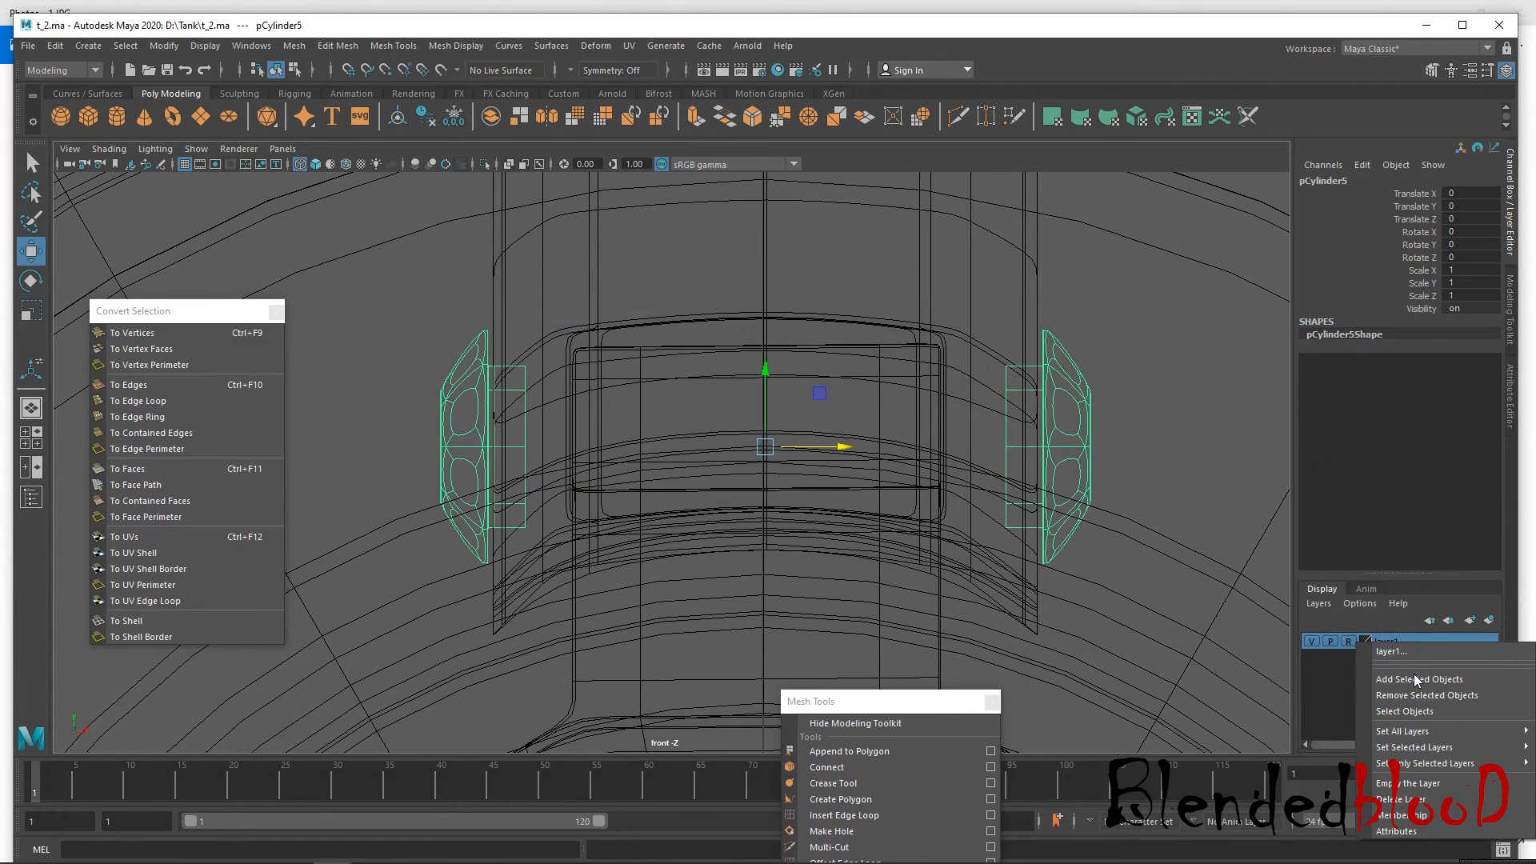
click(1414, 678)
click(1141, 448)
Turn off layer1's reference mode so its objects can be selected, and close the floating Mesh Tools and Convert Selection windows.
key(space)
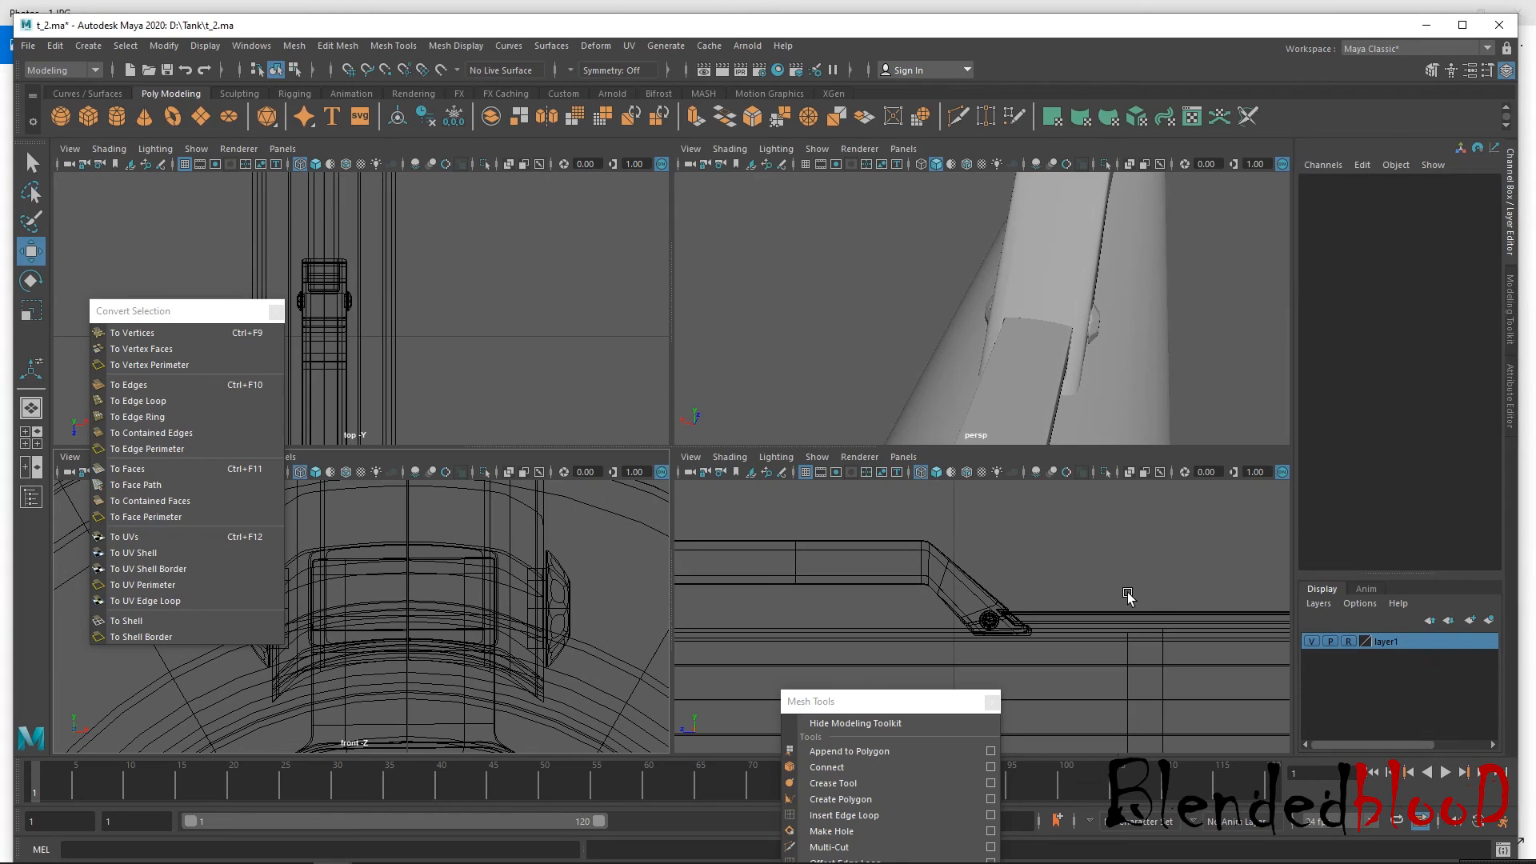
key(space)
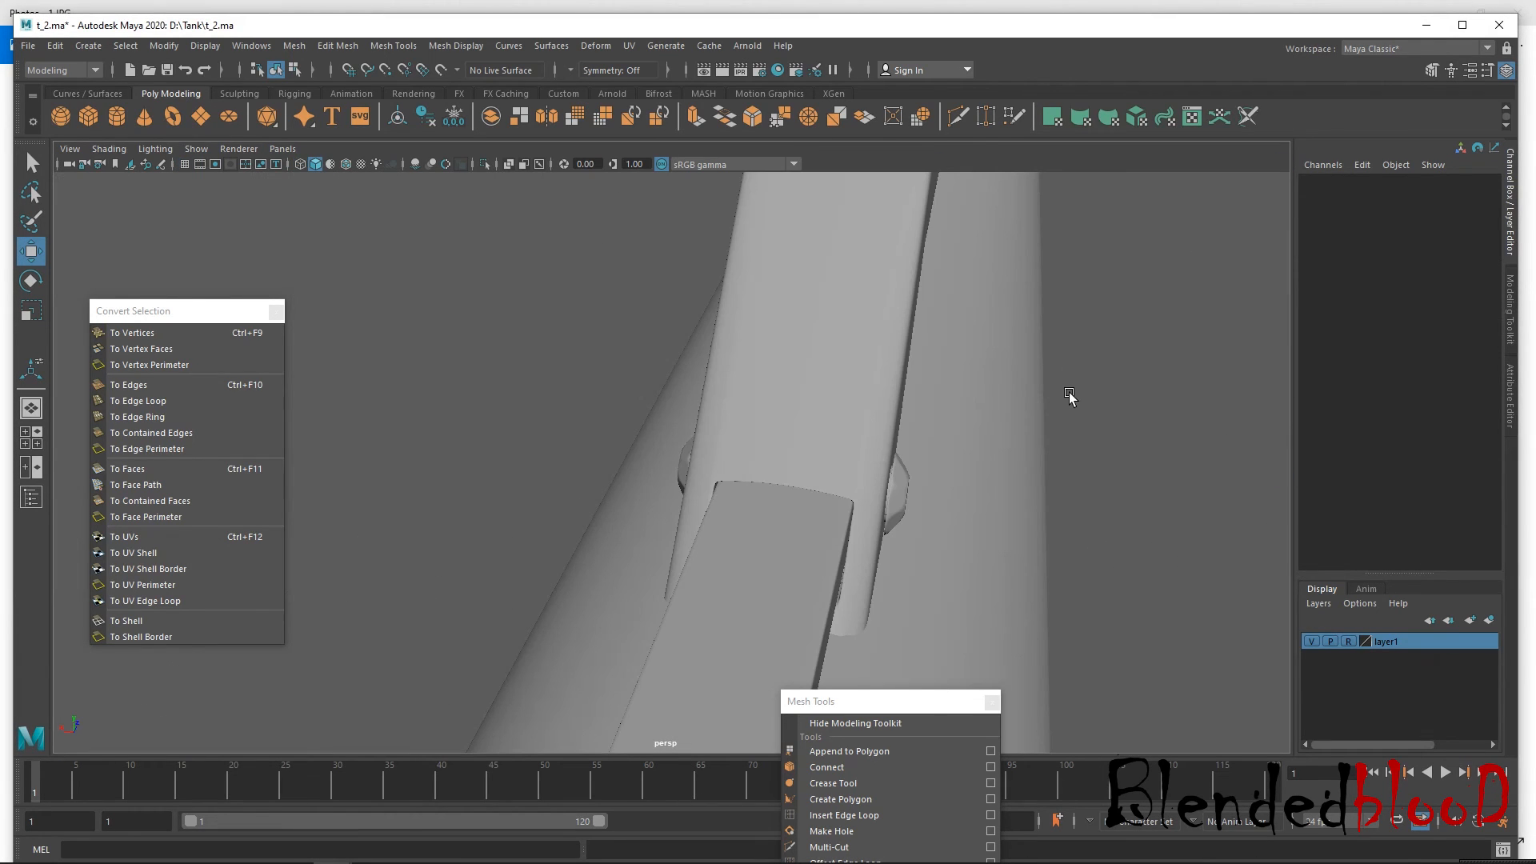
alt+right_drag(1036, 384, 692, 391)
alt+right_drag(712, 520, 535, 315)
mouse_move(645, 542)
alt+mouse_down()
mouse_move(844, 508)
mouse_move(759, 510)
mouse_move(826, 559)
mouse_move(902, 531)
mouse_move(789, 535)
mouse_move(991, 525)
mouse_move(929, 521)
mouse_move(1007, 542)
mouse_move(915, 480)
mouse_move(956, 528)
mouse_move(665, 529)
mouse_move(857, 520)
mouse_move(898, 641)
mouse_move(864, 641)
mouse_move(703, 514)
mouse_move(888, 524)
mouse_move(947, 501)
mouse_move(970, 538)
mouse_move(919, 518)
mouse_move(871, 520)
mouse_move(937, 535)
mouse_move(760, 541)
mouse_move(966, 472)
alt+mouse_up()
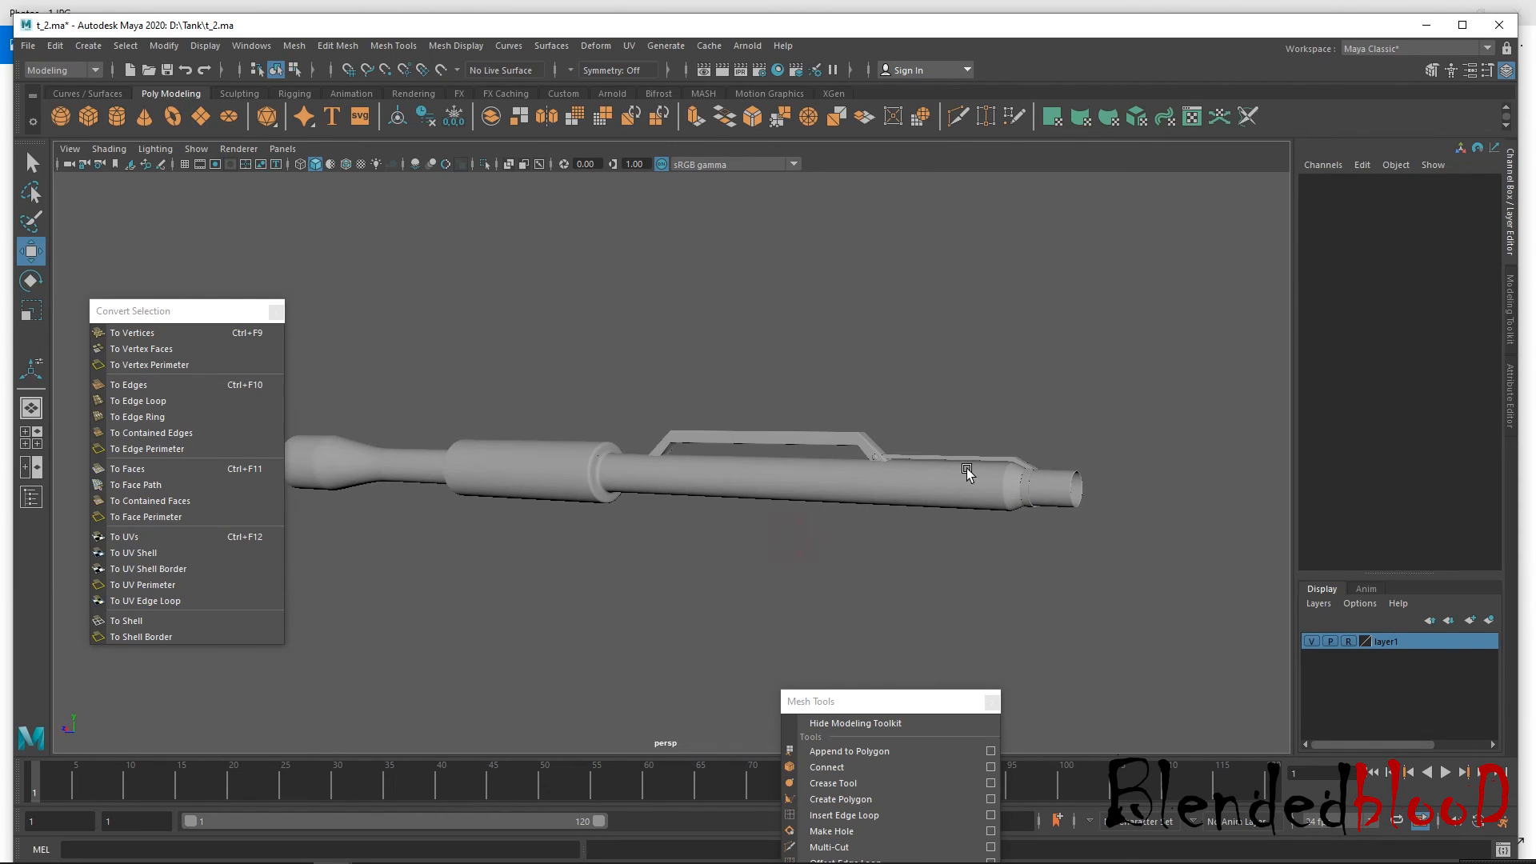
click(1348, 641)
click(991, 701)
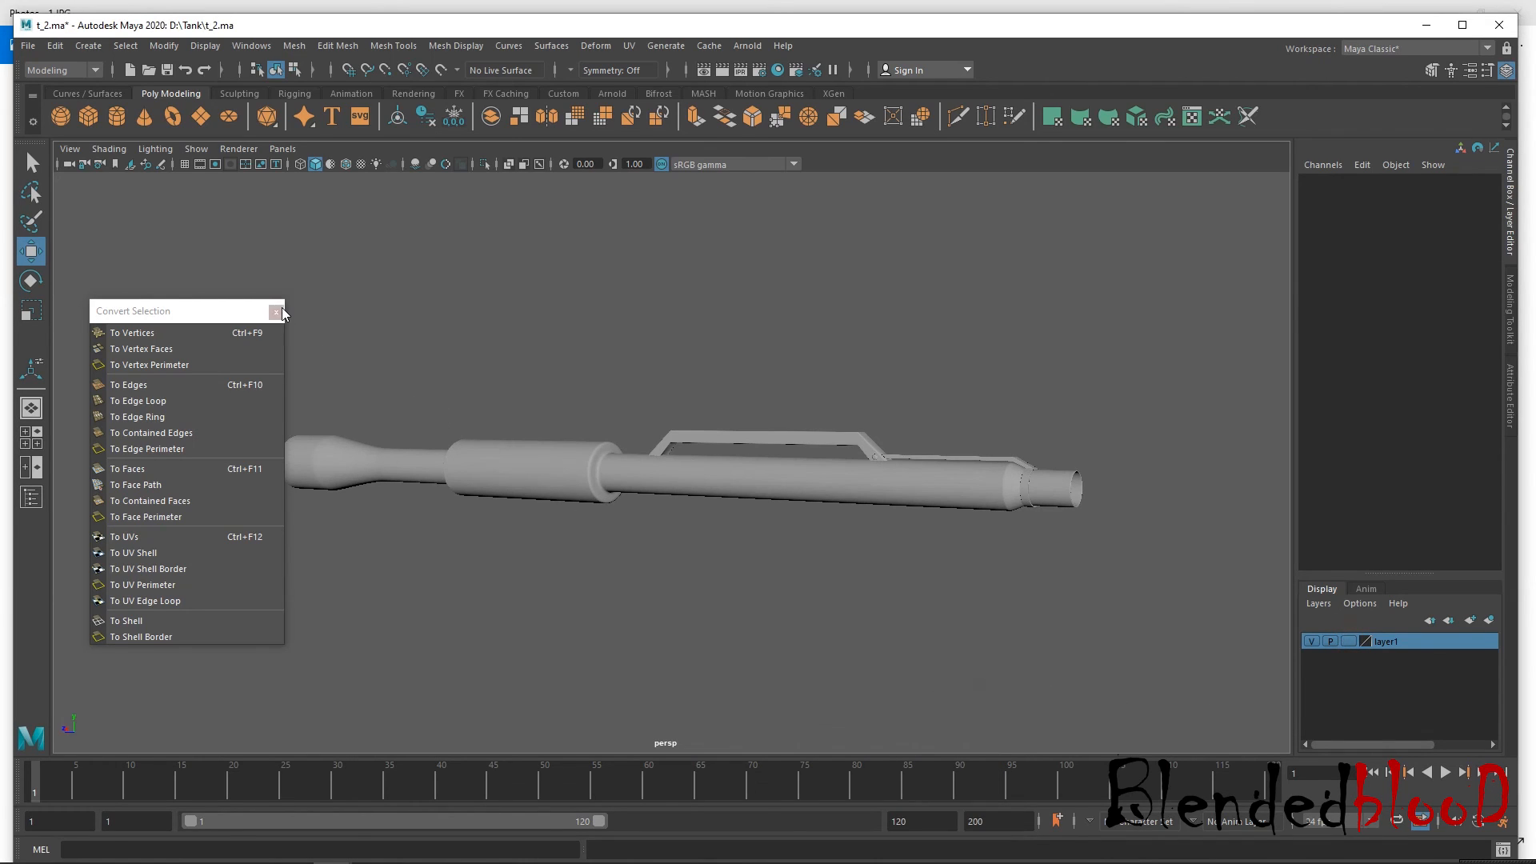
click(305, 380)
Select all the gun barrel parts in the perspective view and delete all history by type.
drag(171, 353, 1168, 549)
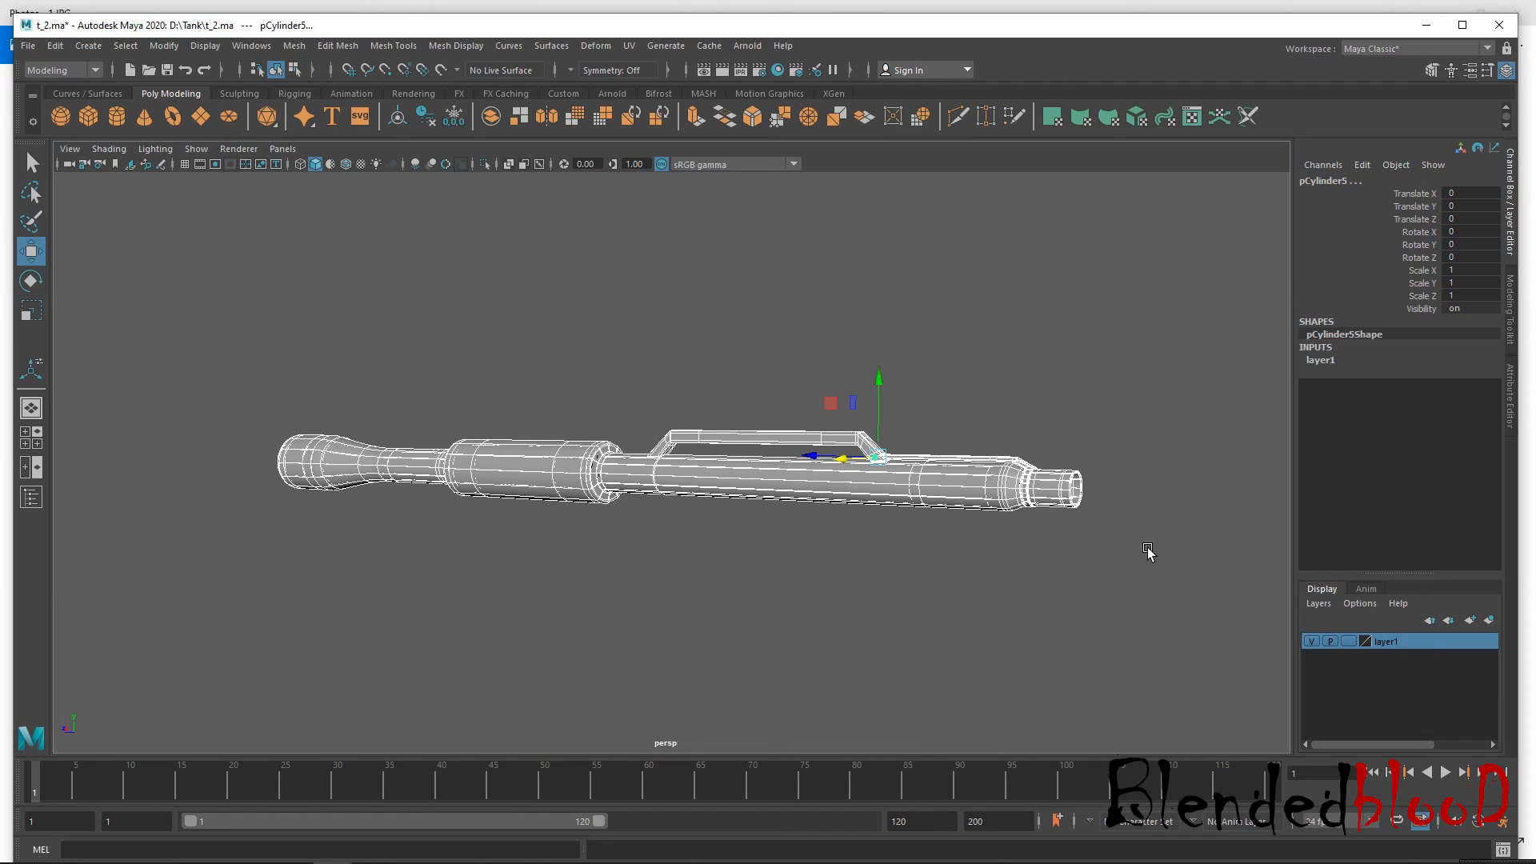
key(space)
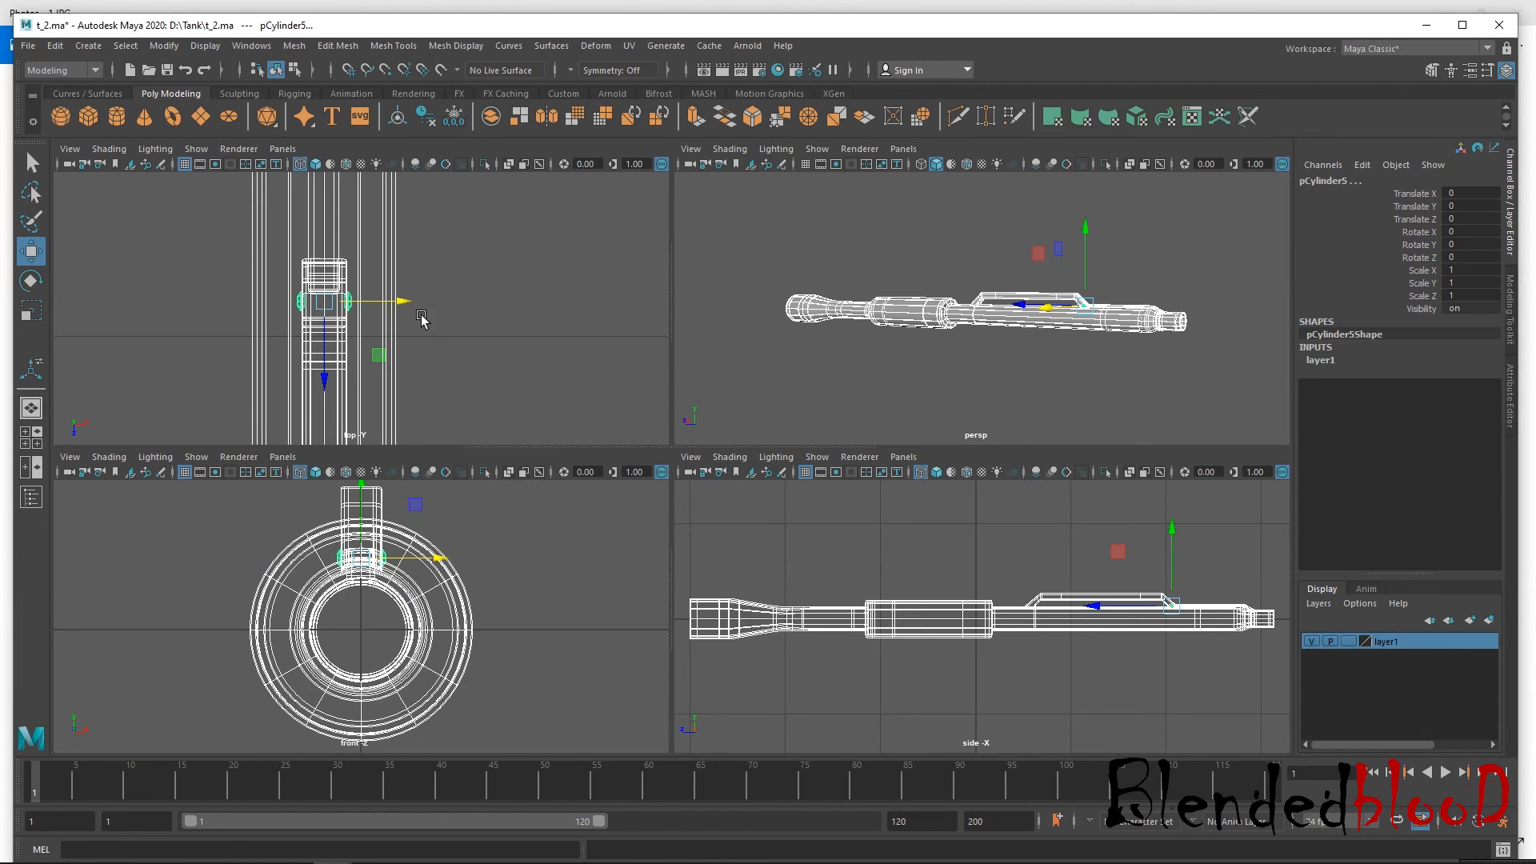
key(f)
key(f)
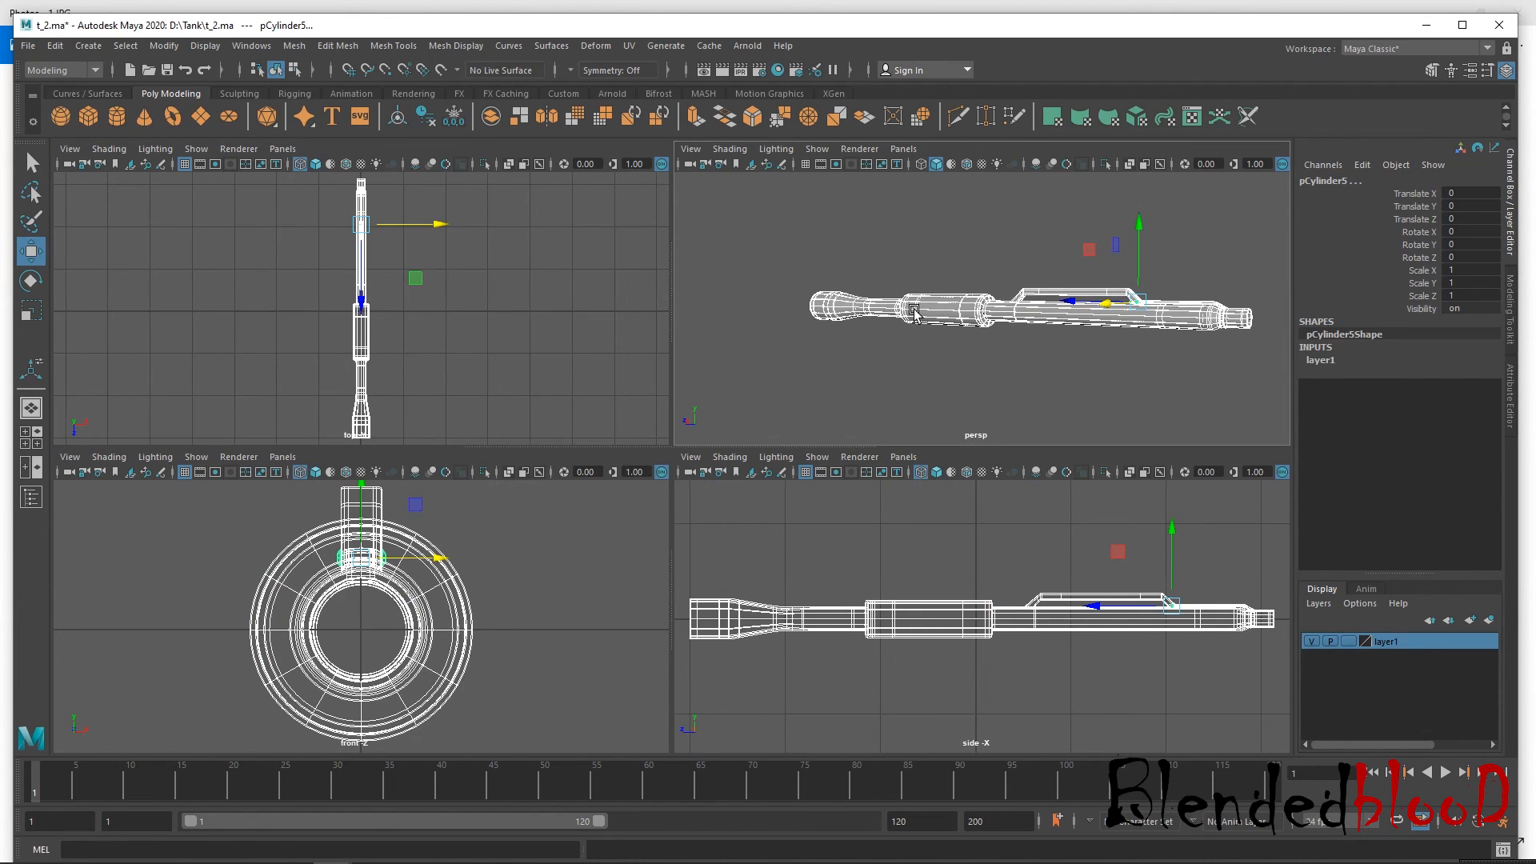
click(912, 362)
key(space)
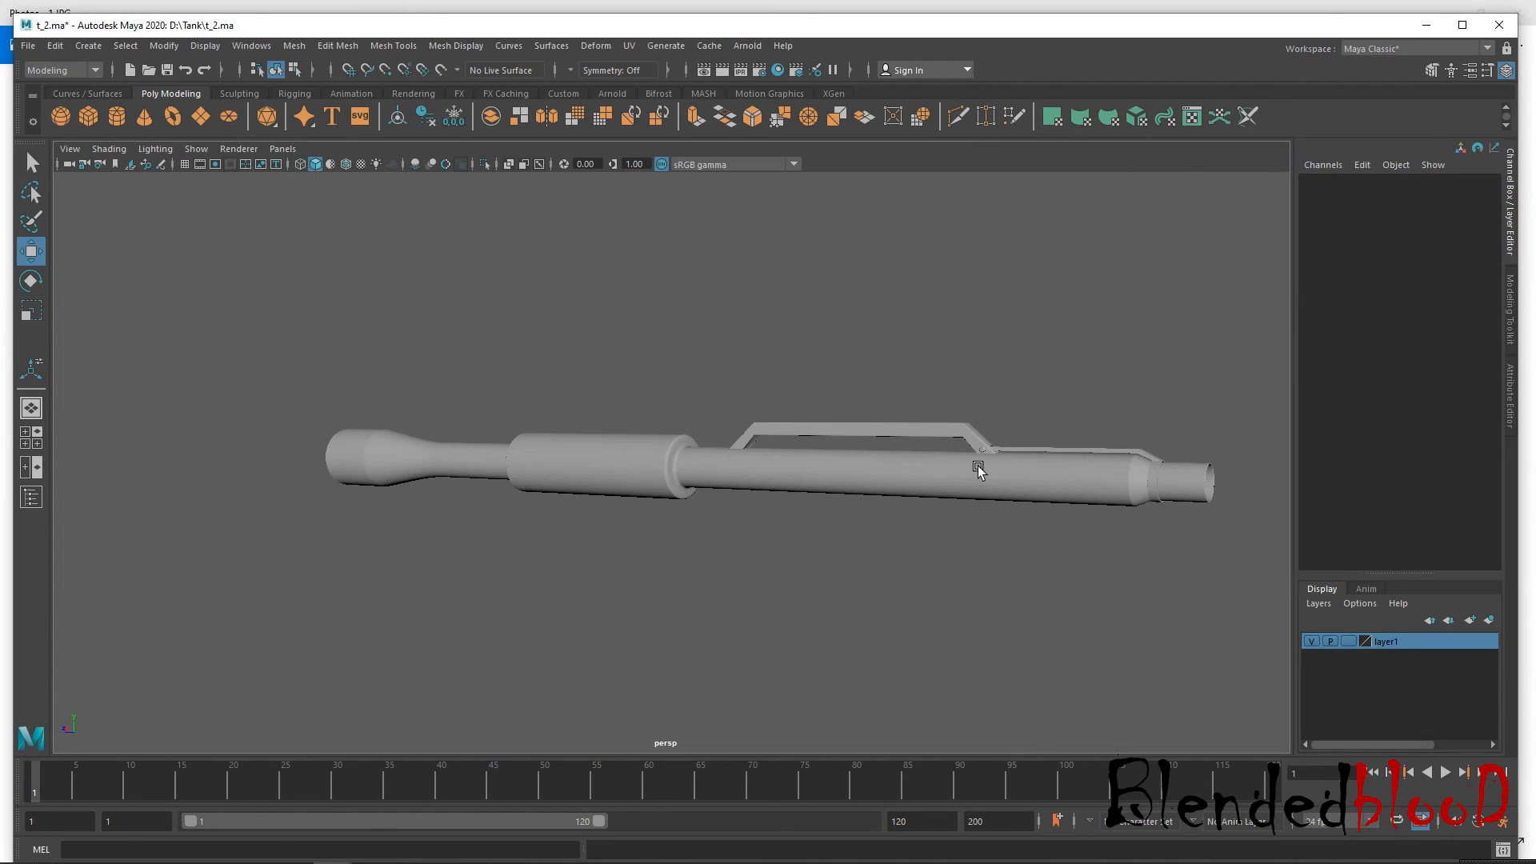
alt+drag(706, 369, 645, 370)
mouse_move(320, 334)
mouse_down()
mouse_move(793, 608)
mouse_move(1145, 617)
mouse_up()
click(56, 45)
mouse_move(132, 253)
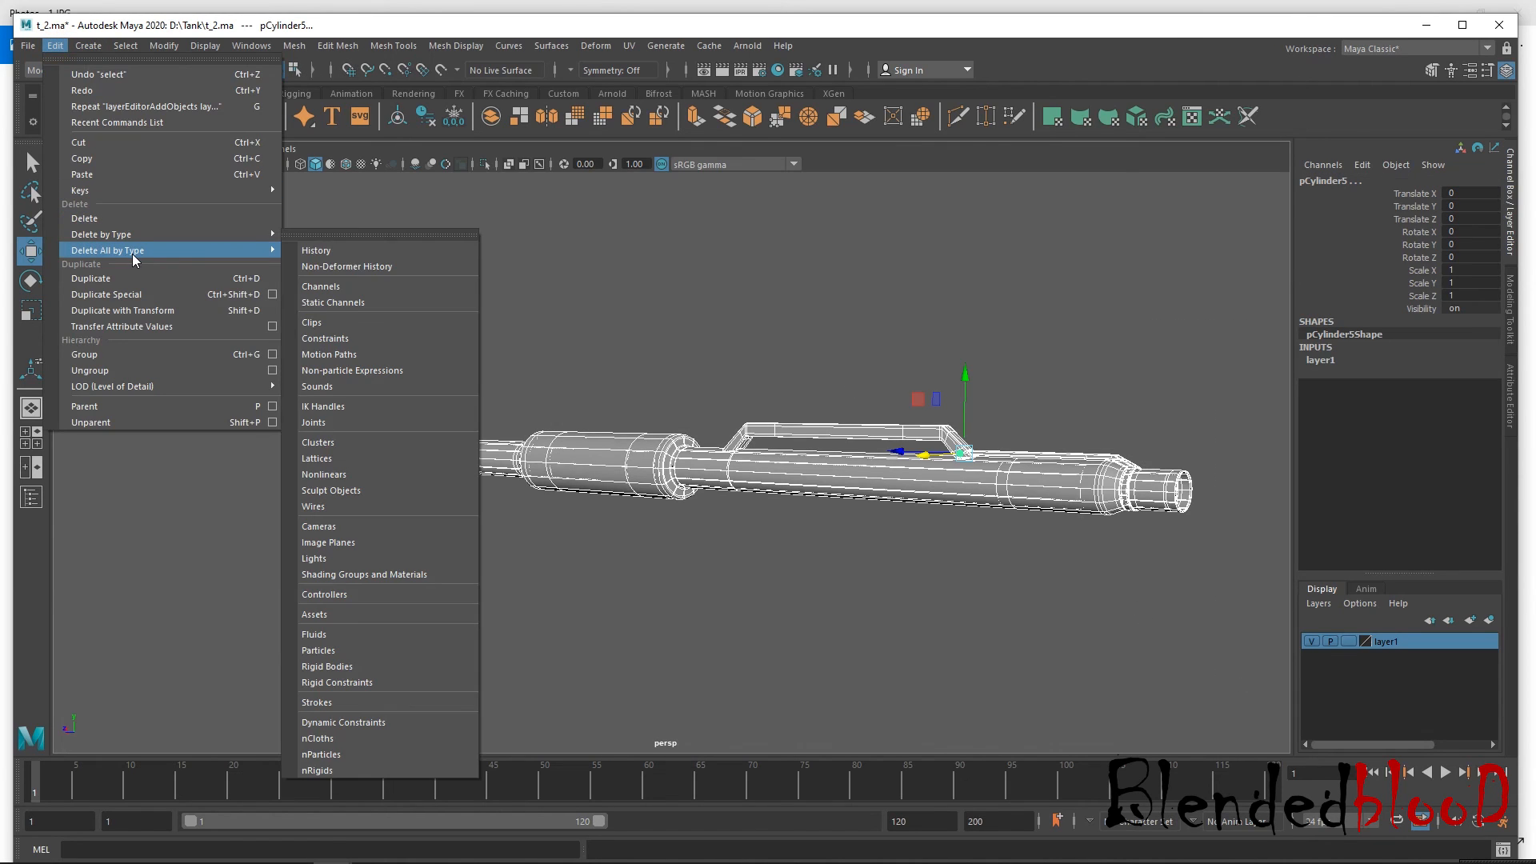
click(354, 249)
Save the scene as t_1.ma in the D:\Tank folder, replacing the existing file.
click(30, 48)
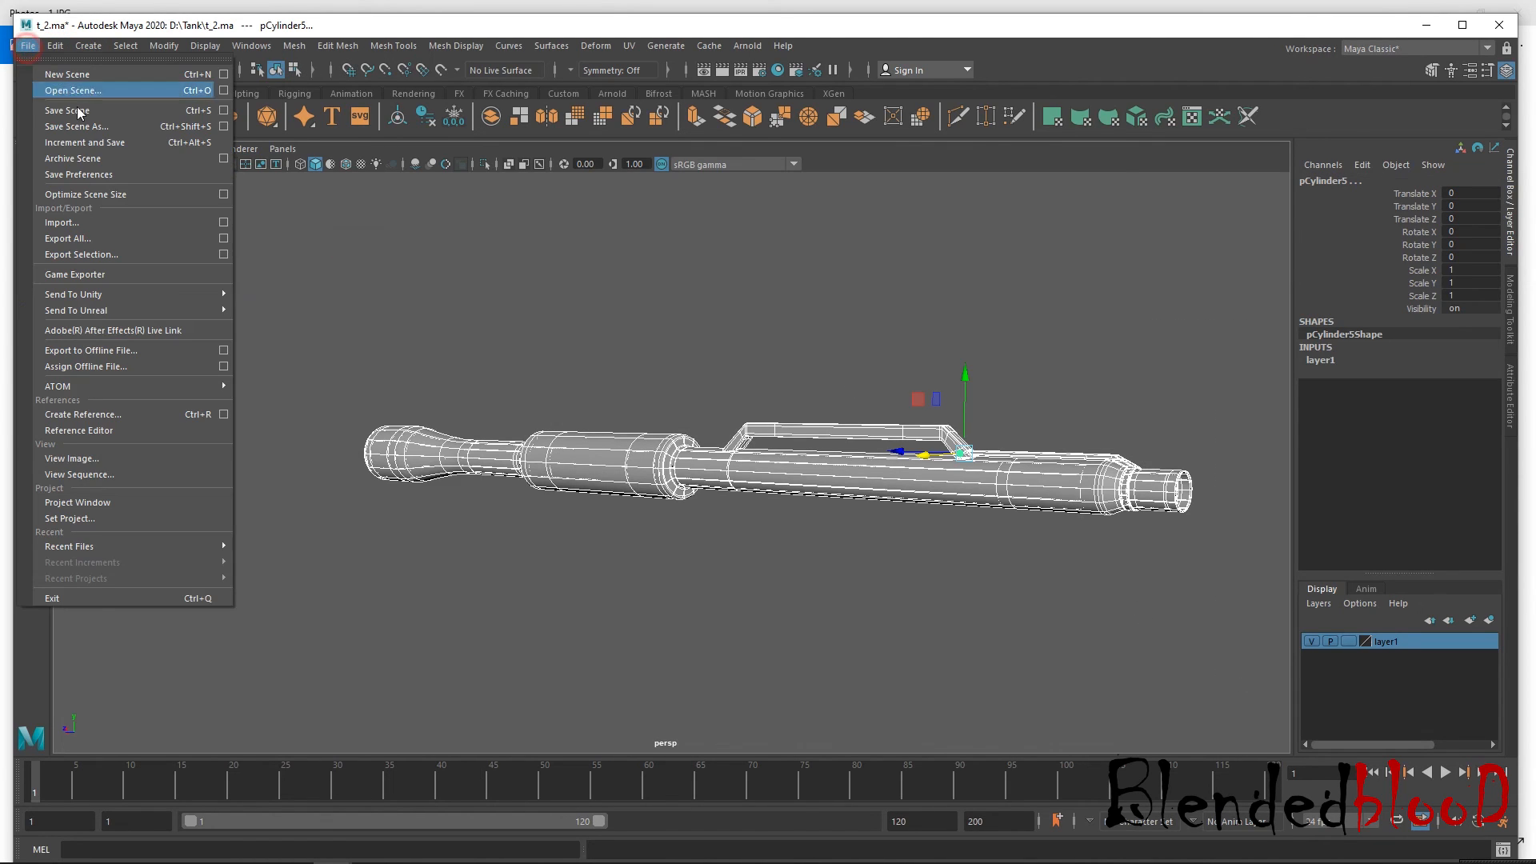
click(100, 132)
drag(120, 298, 881, 237)
double_click(610, 319)
click(578, 521)
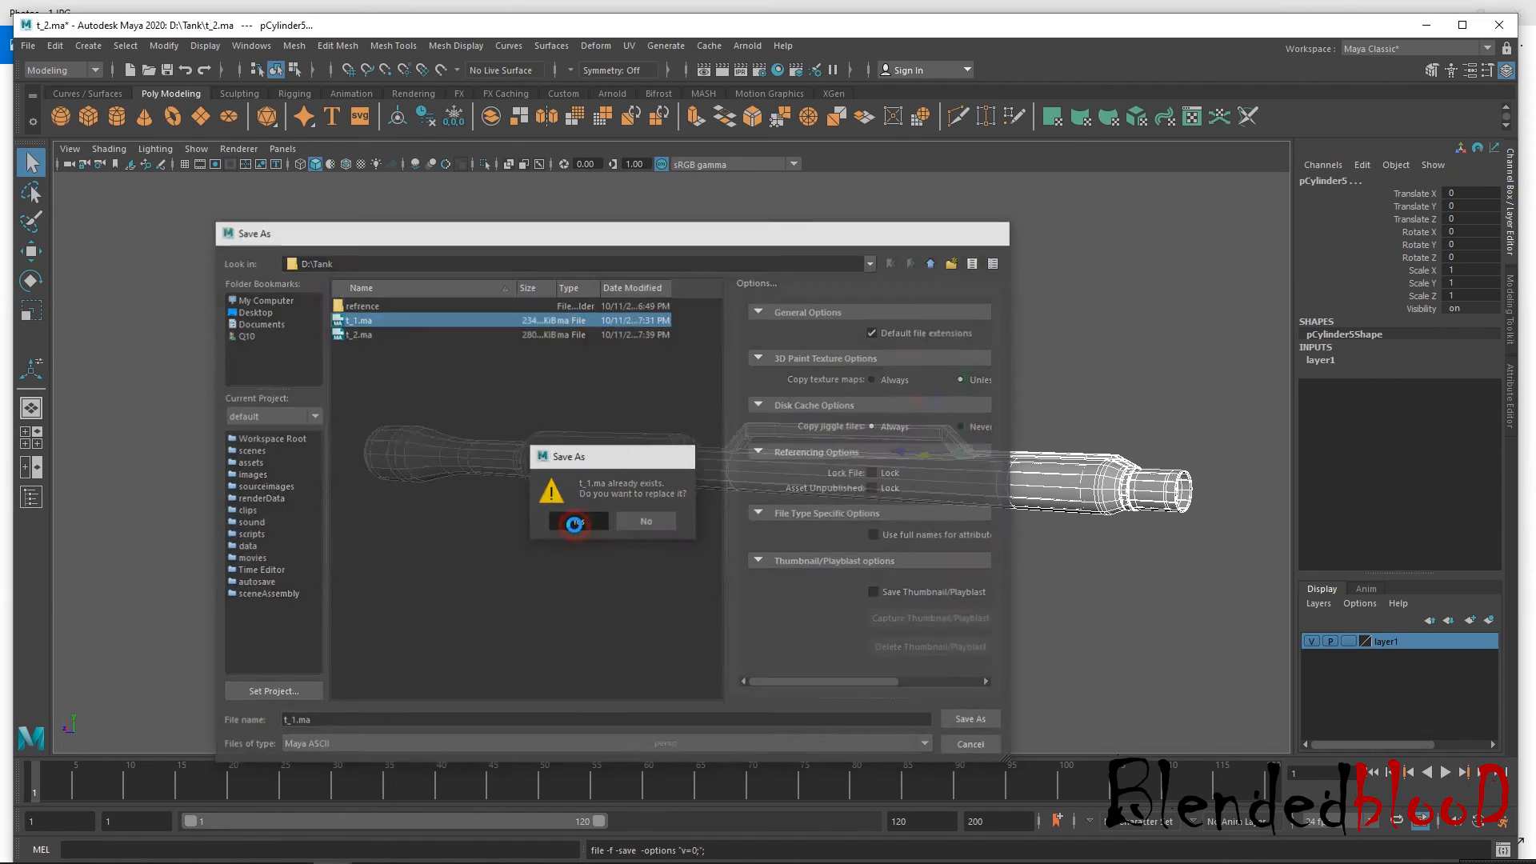
Save the scene again as t_2.ma, replacing the existing file in the D:\Tank folder.
click(28, 48)
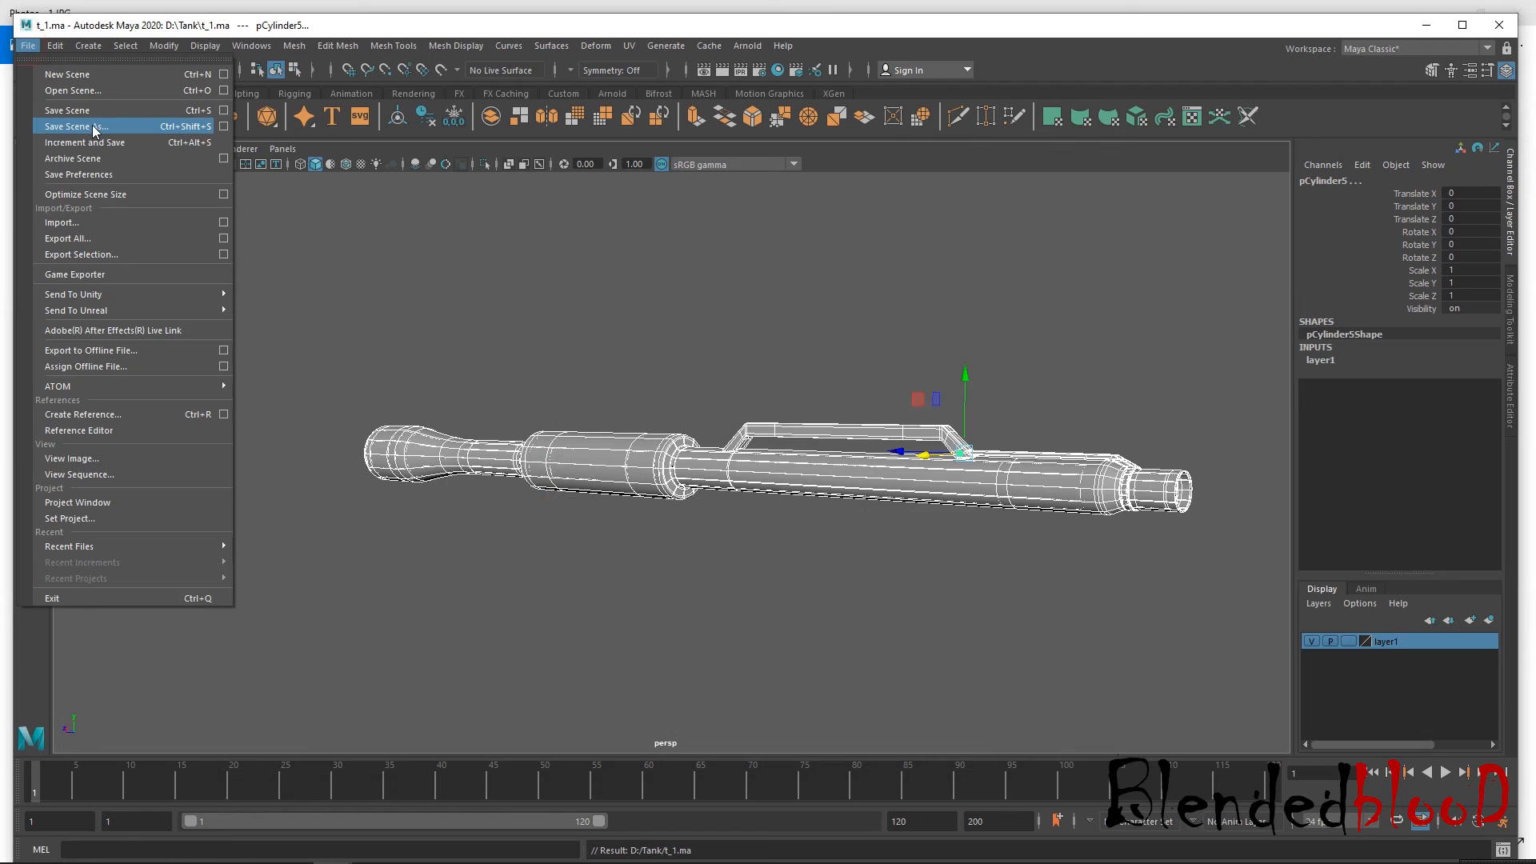
click(99, 130)
drag(161, 295, 752, 324)
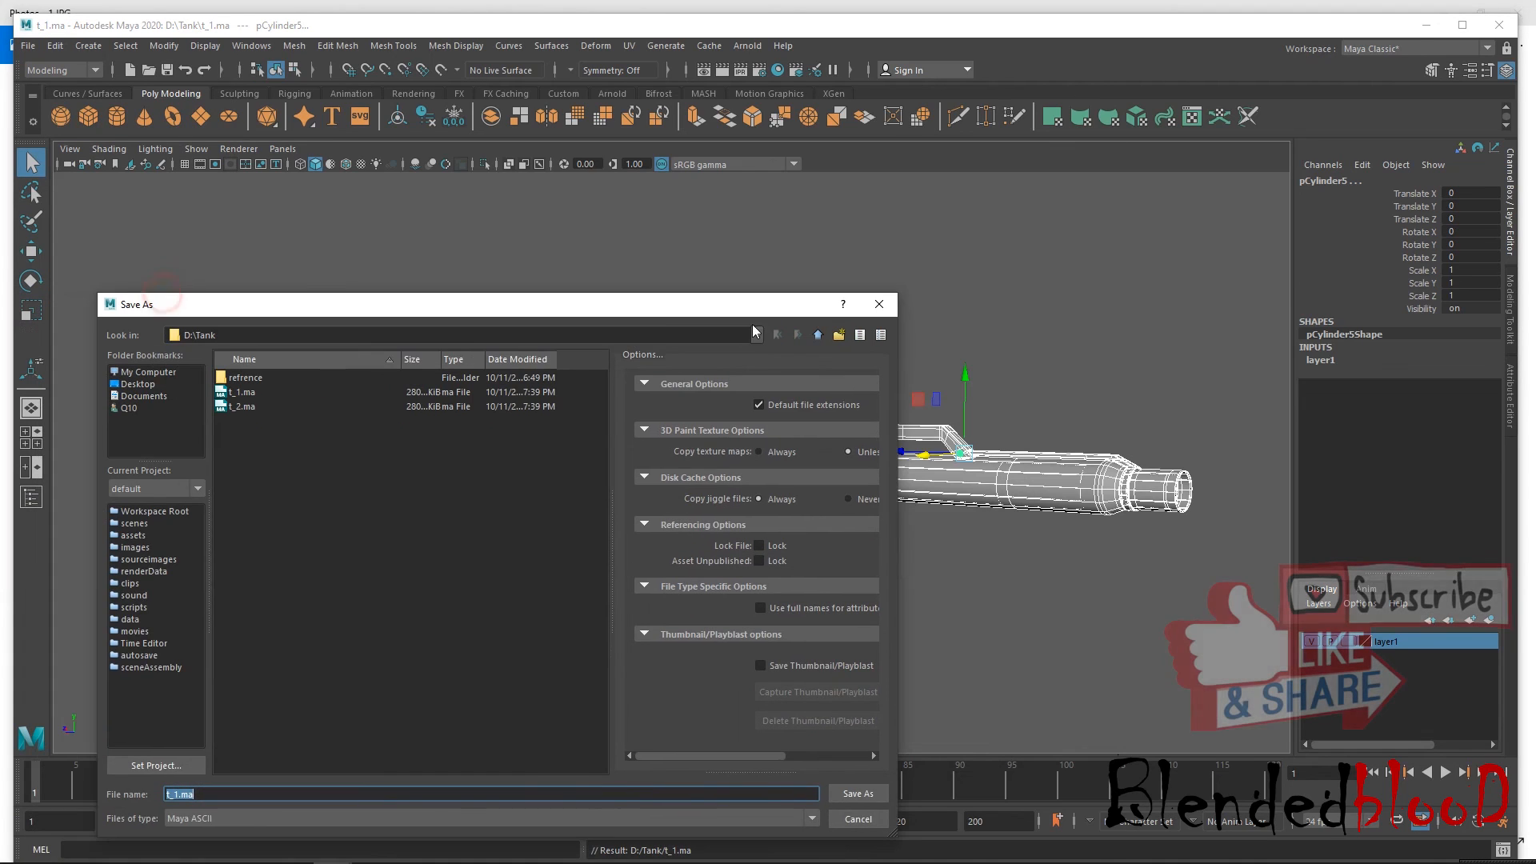
double_click(520, 406)
click(481, 593)
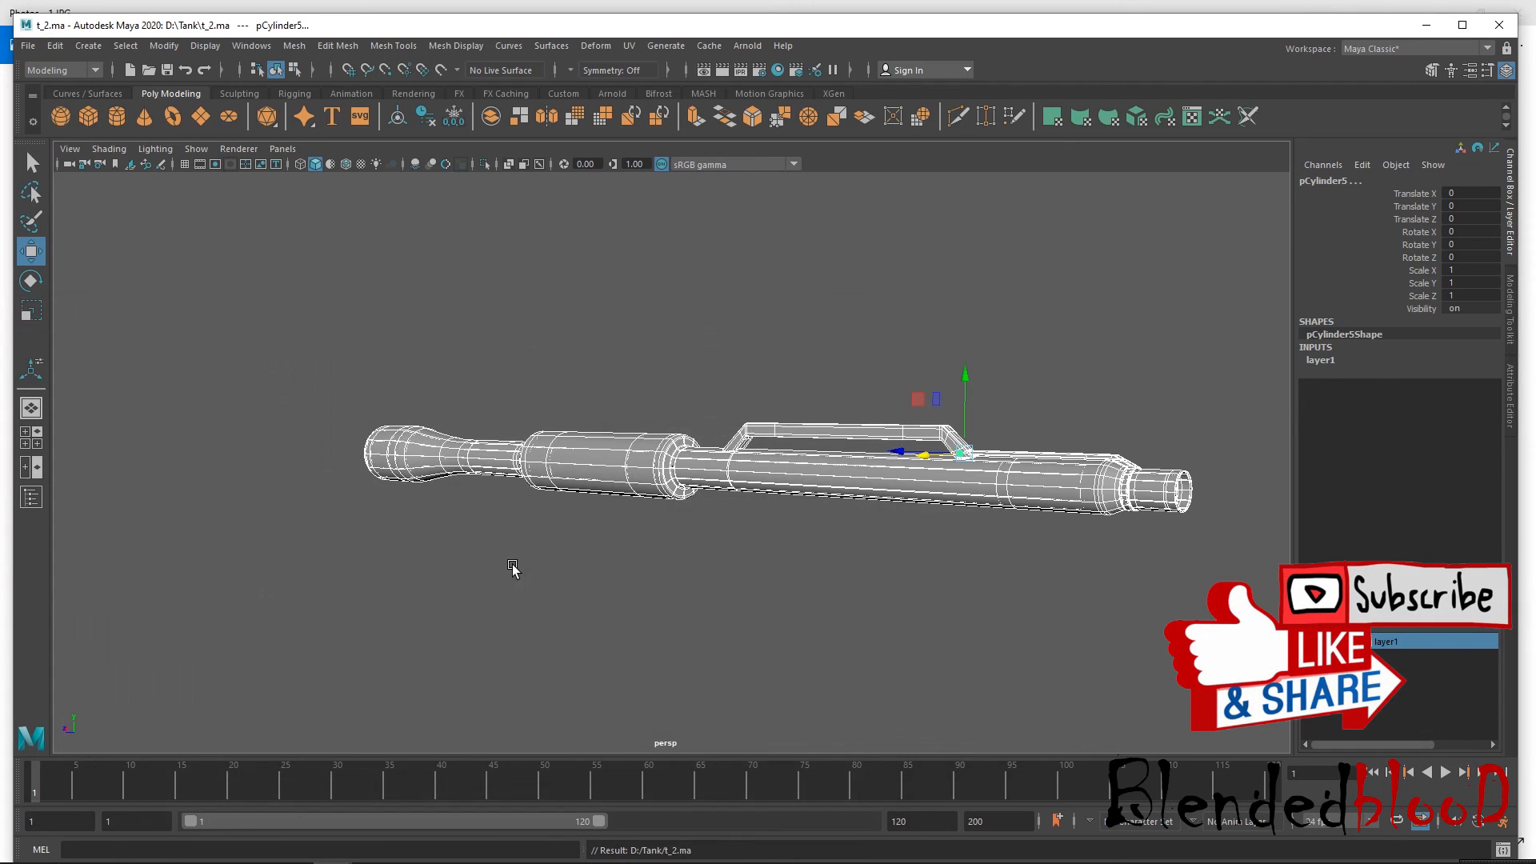
Examine the unselected gun barrel from several angles and compare it with the full tank reference sheet 1.JPG in Photos.
click(714, 380)
alt+right_drag(733, 309, 805, 405)
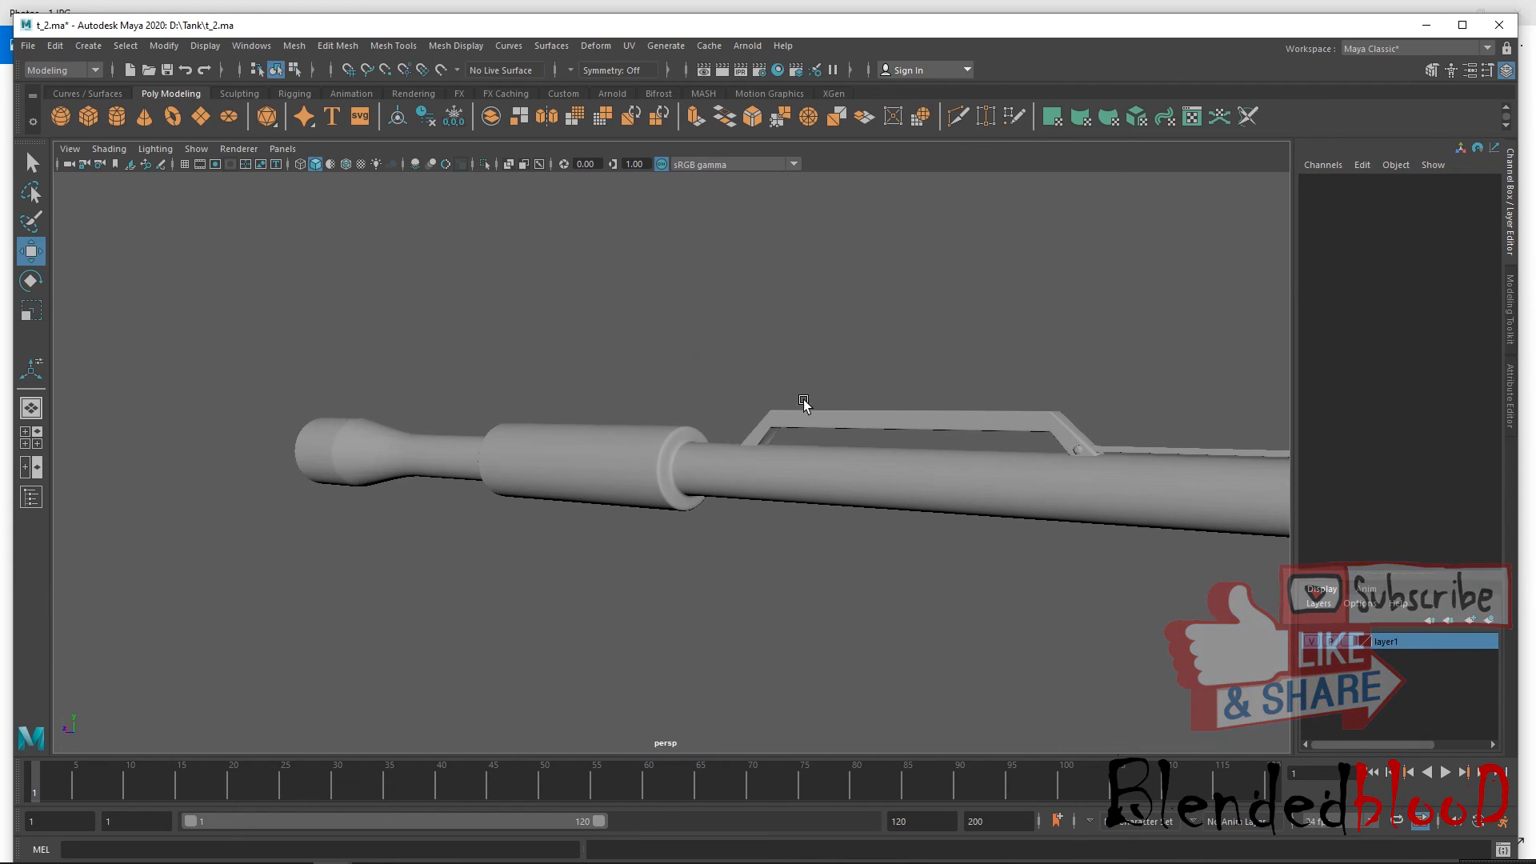
alt+middle_drag(867, 340, 761, 314)
mouse_move(855, 356)
alt+mouse_down()
mouse_move(726, 355)
mouse_move(905, 411)
mouse_move(892, 359)
mouse_move(839, 347)
alt+mouse_up()
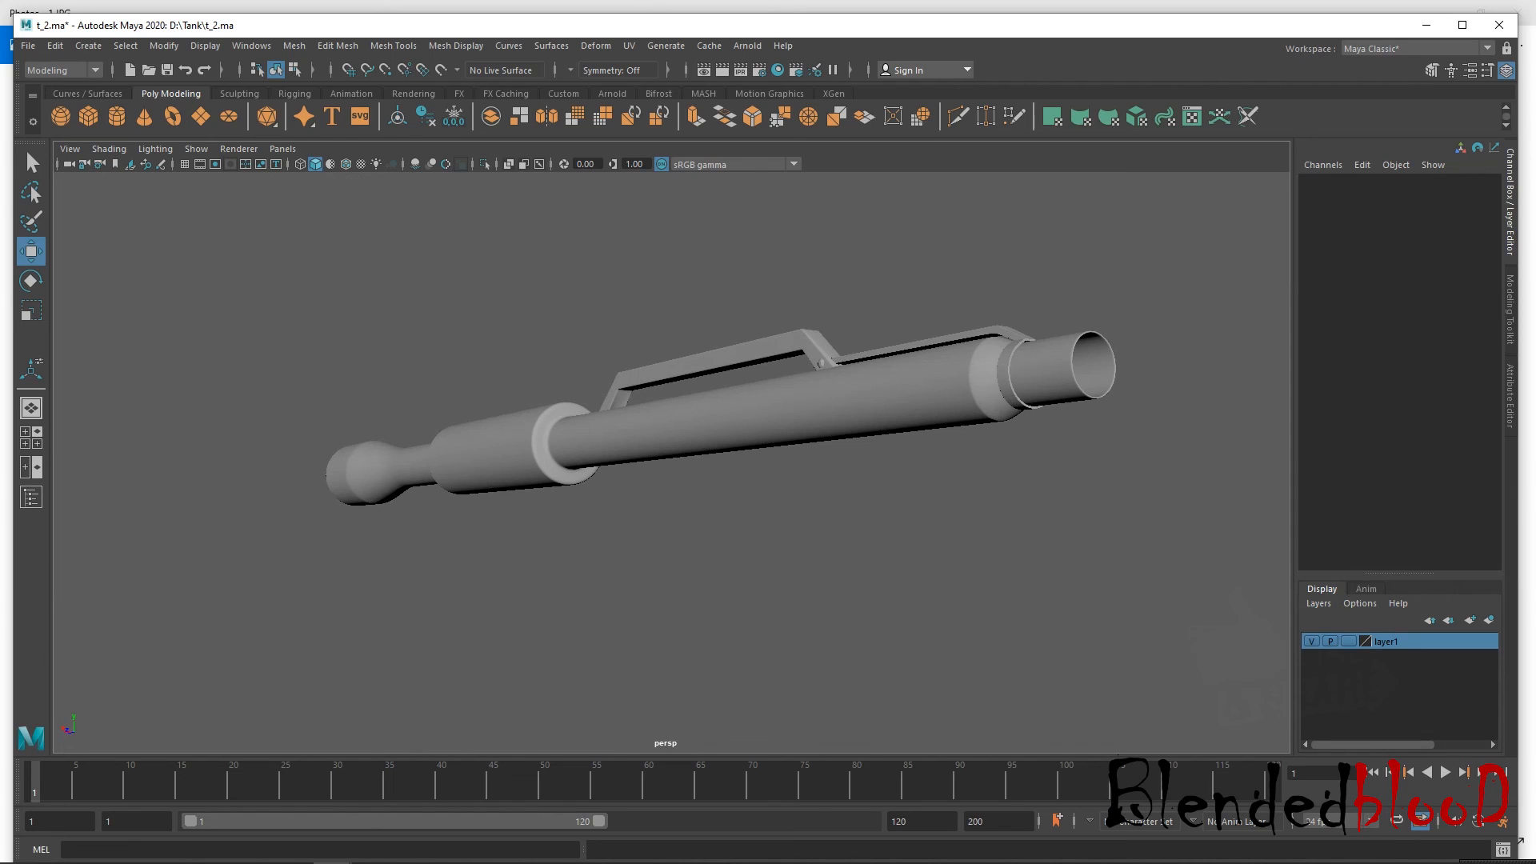
alt+drag(428, 607, 449, 661)
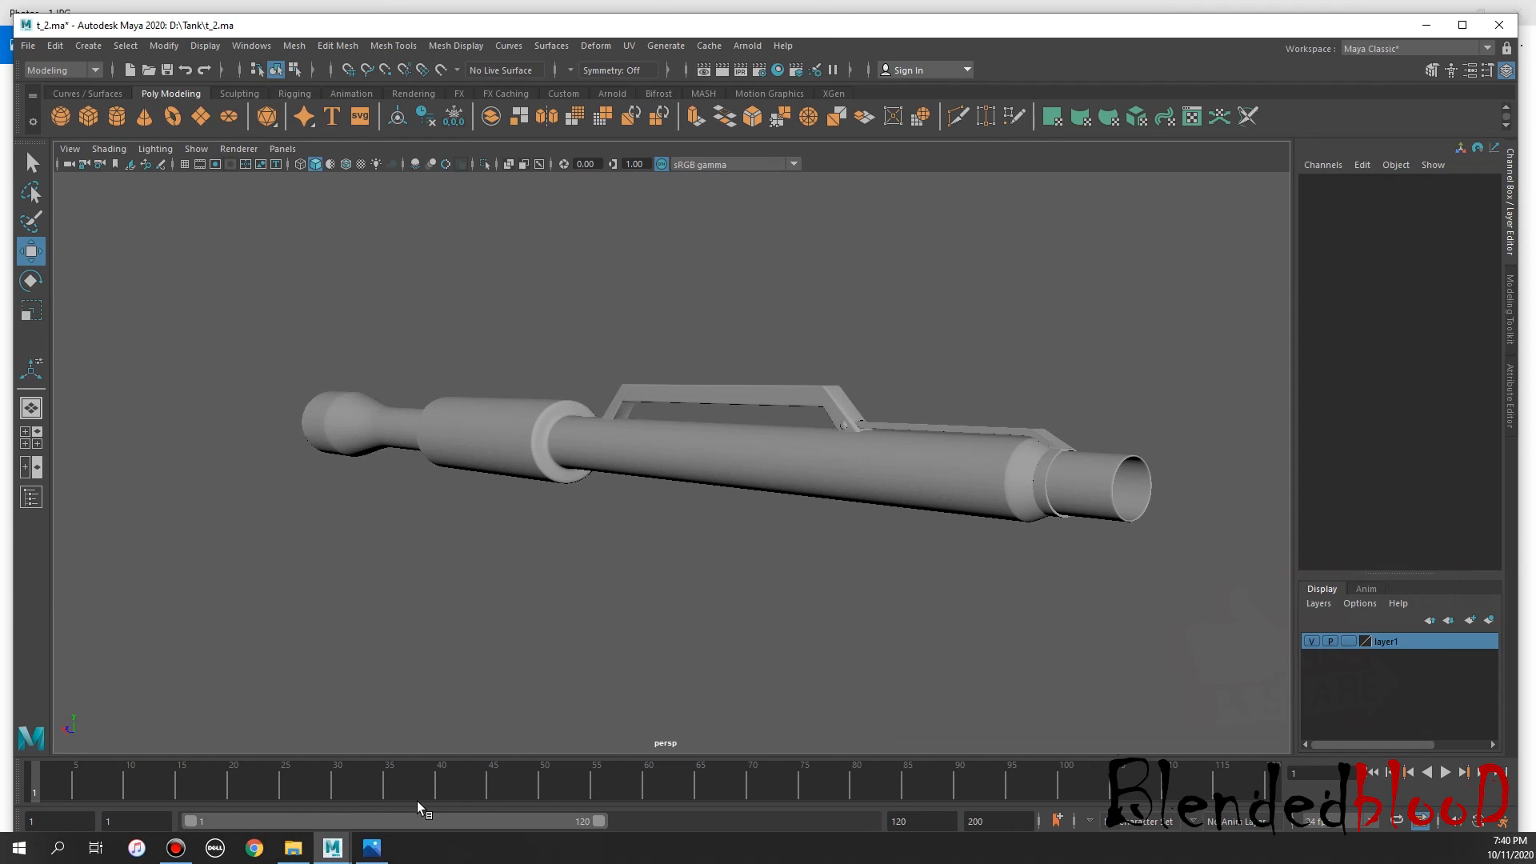
click(372, 854)
click(687, 44)
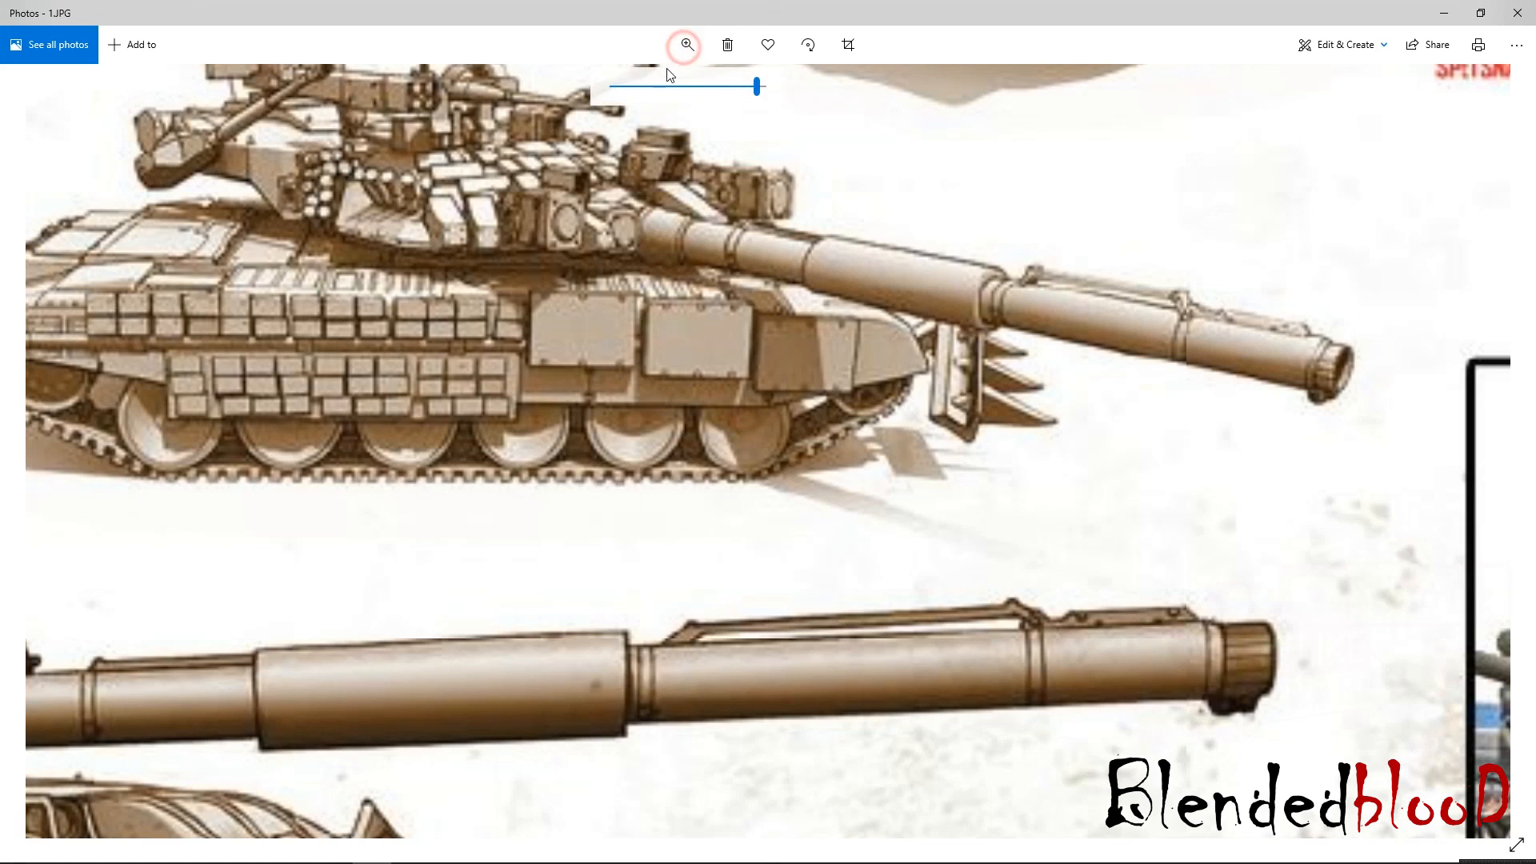
drag(752, 87, 617, 87)
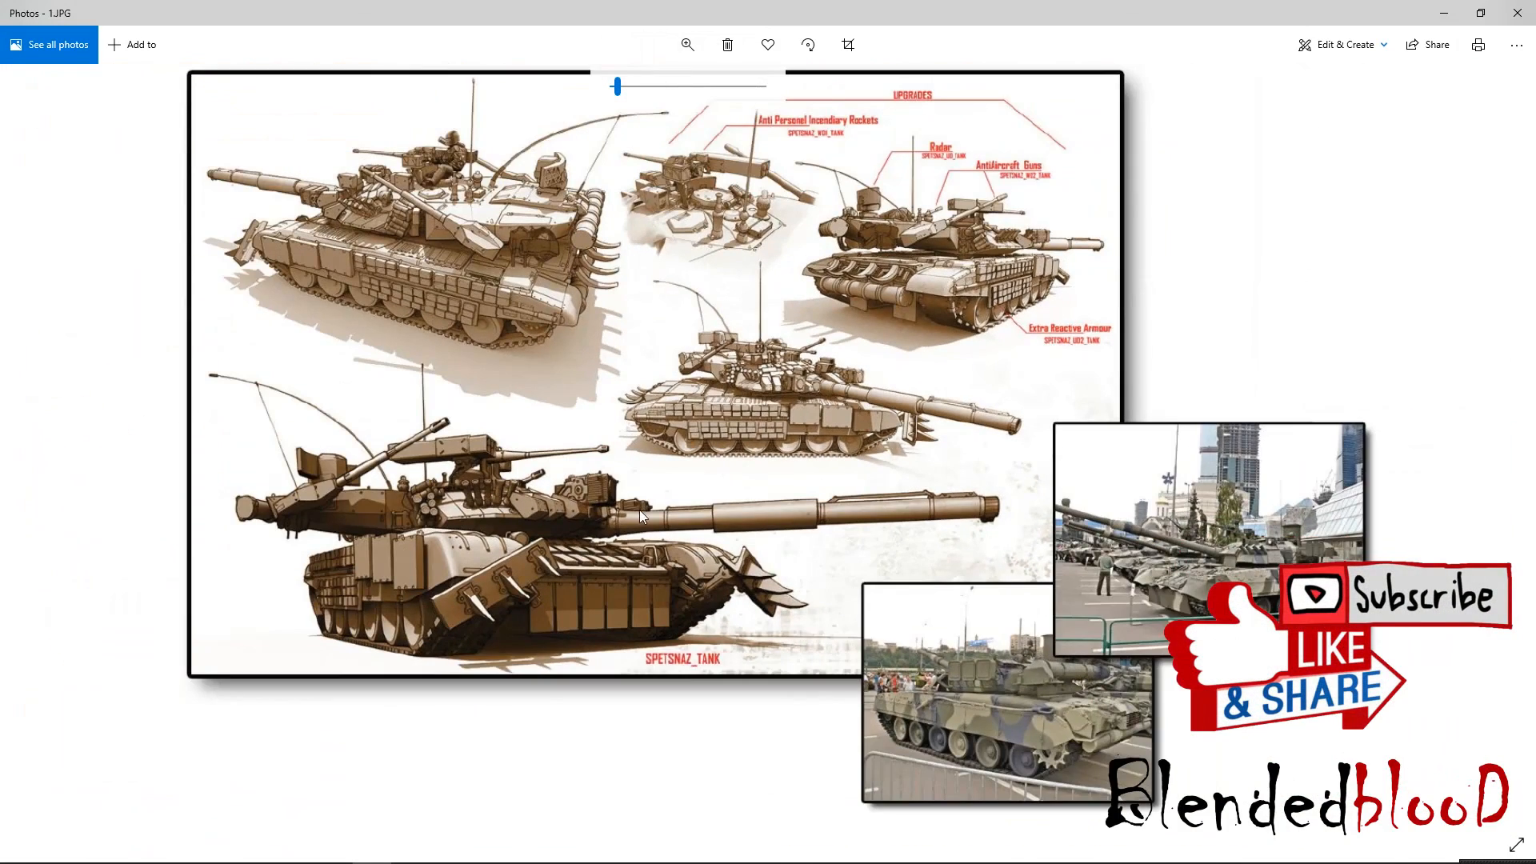